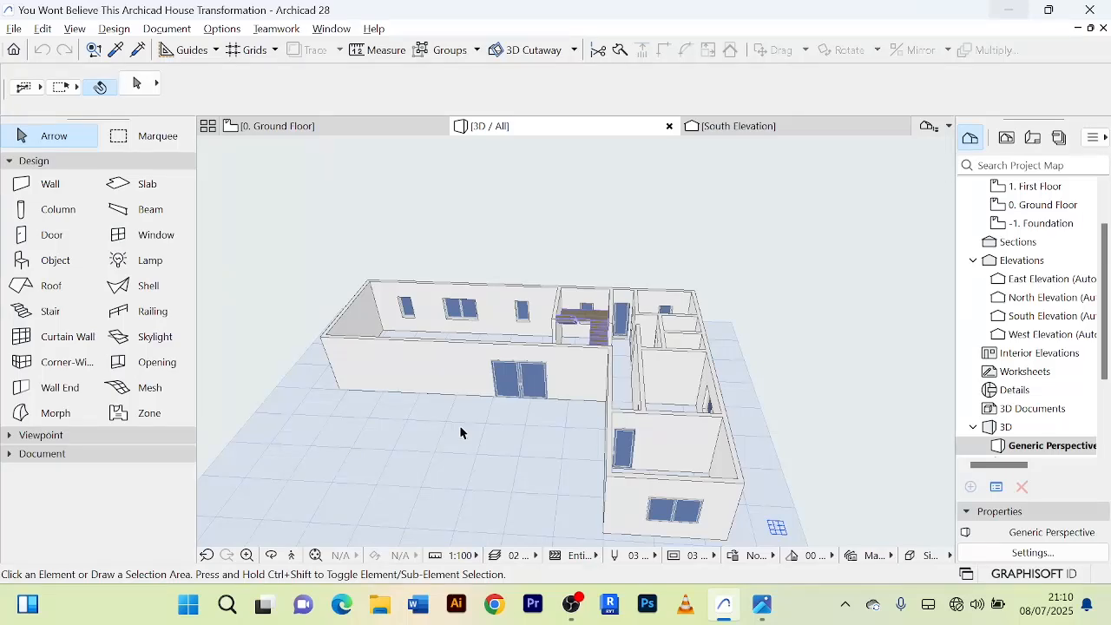
# Examine the L-shaped house in 3D, looking over its rooms, openings and the staircase.
pyautogui.scroll(2, 551, 246)
pyautogui.scroll(-2, 550, 247)
pyautogui.moveTo(550, 247); pyautogui.dragTo(507, 202, button='middle')
pyautogui.scroll(3, 512, 318)
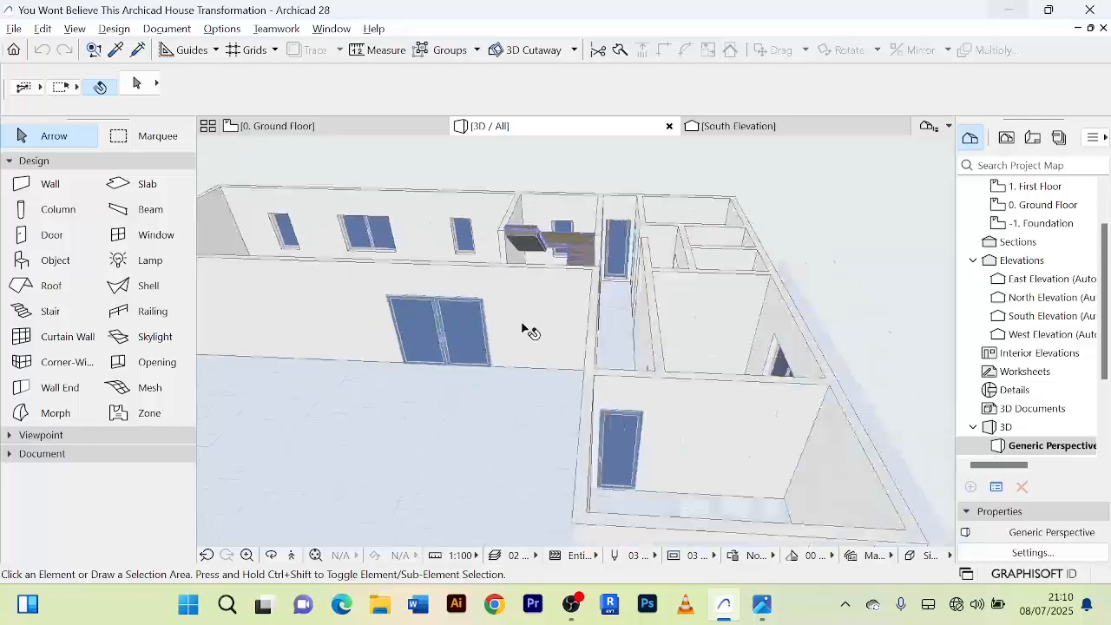
pyautogui.moveTo(526, 327); pyautogui.dragTo(542, 325, button='middle')
pyautogui.scroll(-4, 555, 310)
pyautogui.scroll(4, 556, 310)
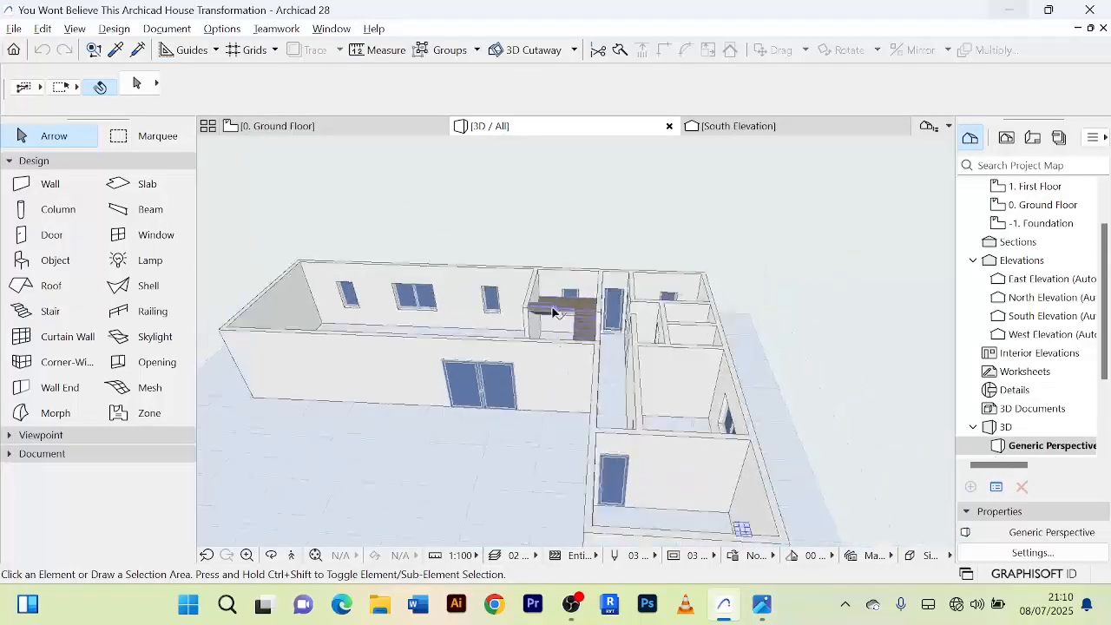
pyautogui.scroll(-3, 575, 314)
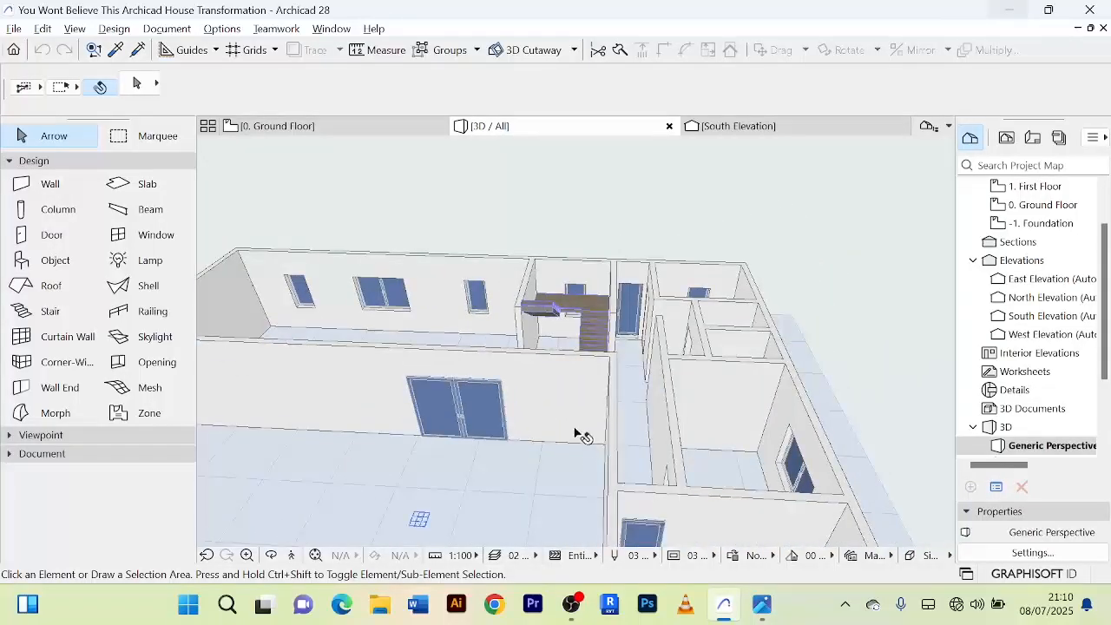
pyautogui.keyDown('shift'); pyautogui.moveTo(580, 436); pyautogui.dragTo(565, 417, button='middle'); pyautogui.keyUp('shift')
pyautogui.scroll(3, 590, 350)
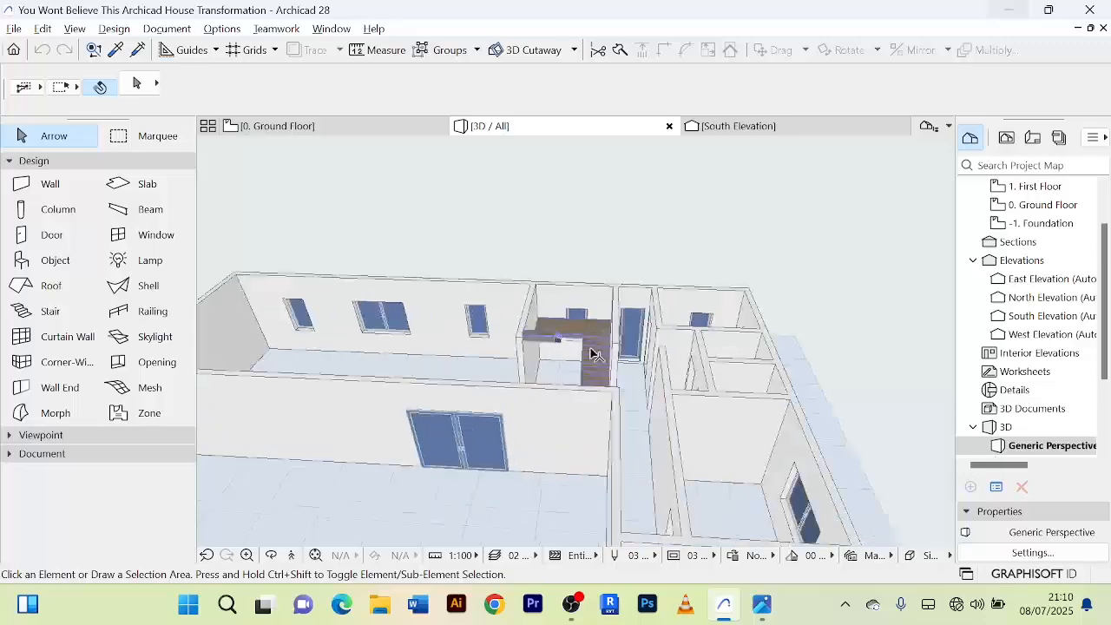
pyautogui.scroll(5, 566, 327)
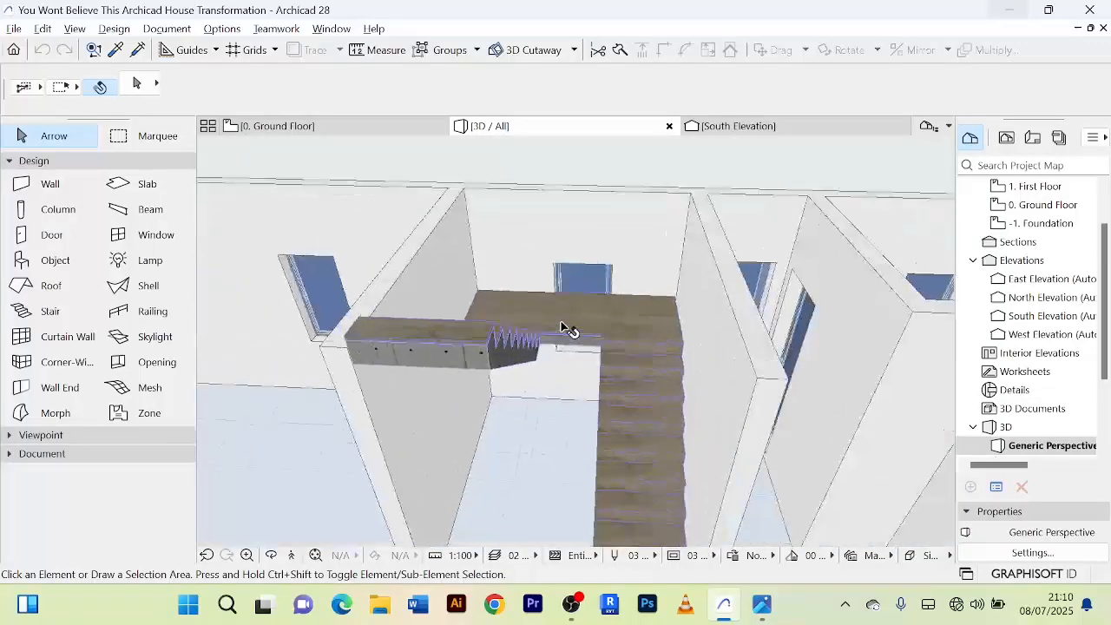
pyautogui.scroll(-3, 565, 328)
pyautogui.scroll(-4, 457, 364)
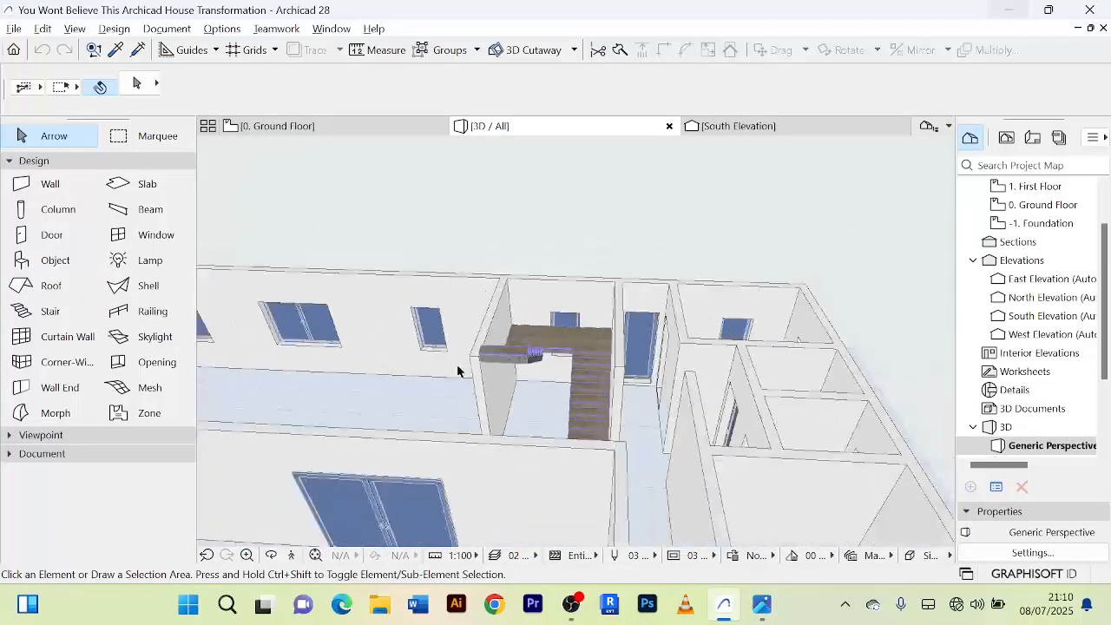
# Open the ground floor plan and examine the layout of its walls, openings and stair.
pyautogui.click(365, 128)
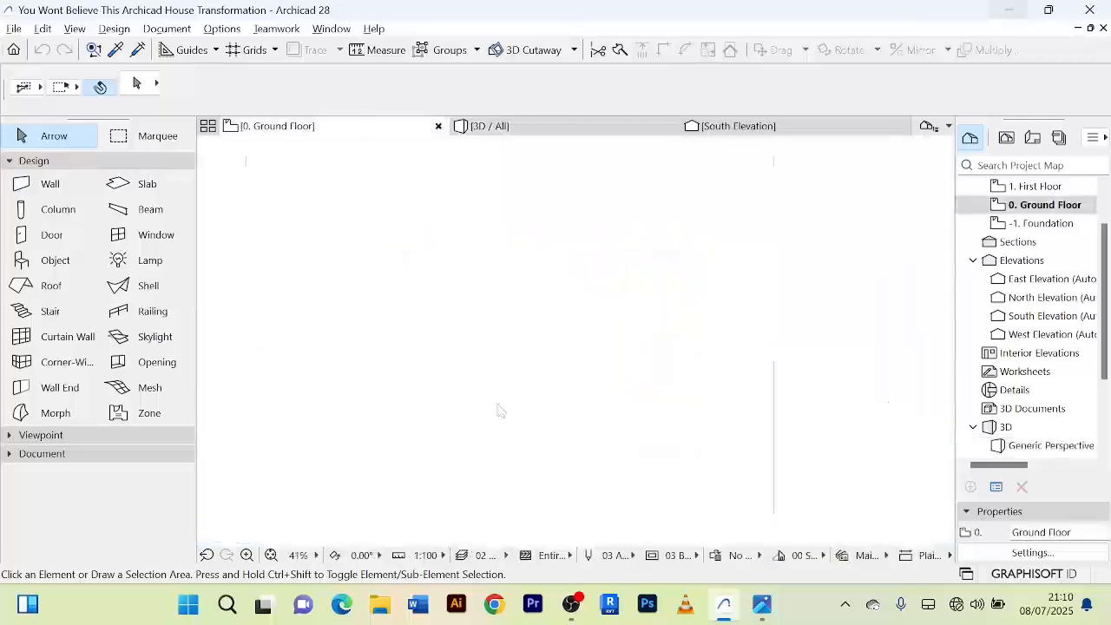
pyautogui.scroll(4, 531, 290)
pyautogui.scroll(-5, 526, 290)
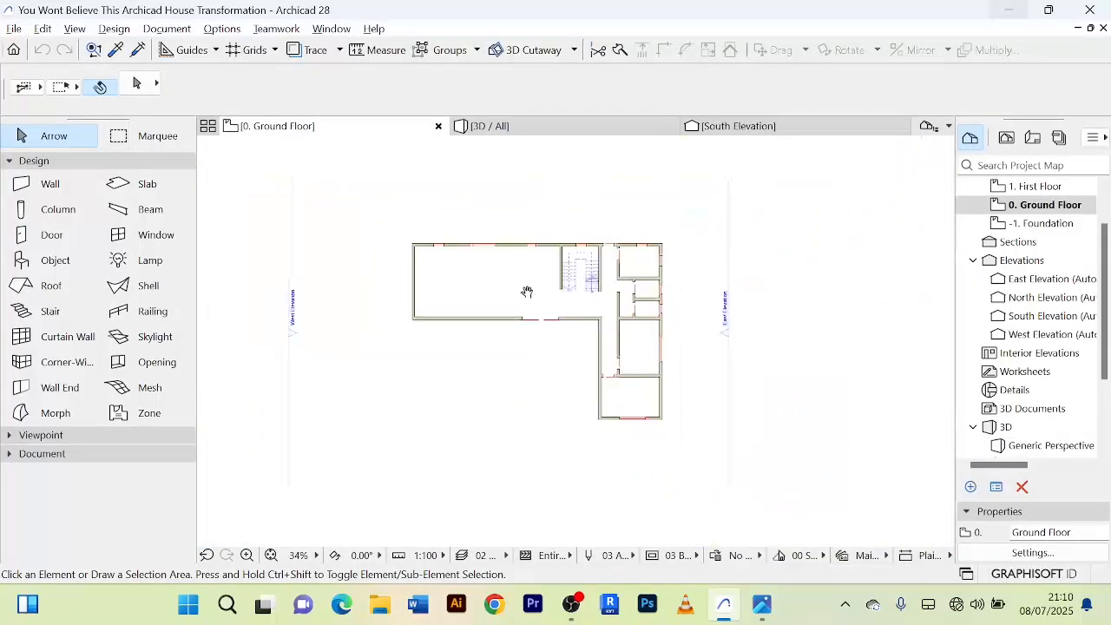
pyautogui.scroll(5, 523, 311)
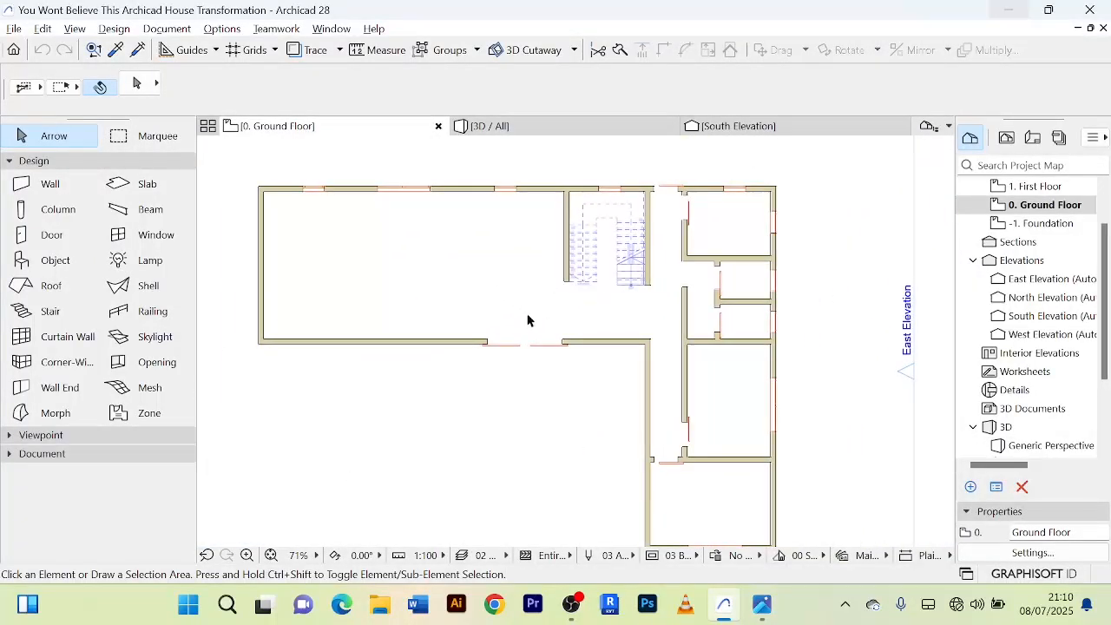
pyautogui.scroll(2, 526, 305)
pyautogui.scroll(-4, 527, 321)
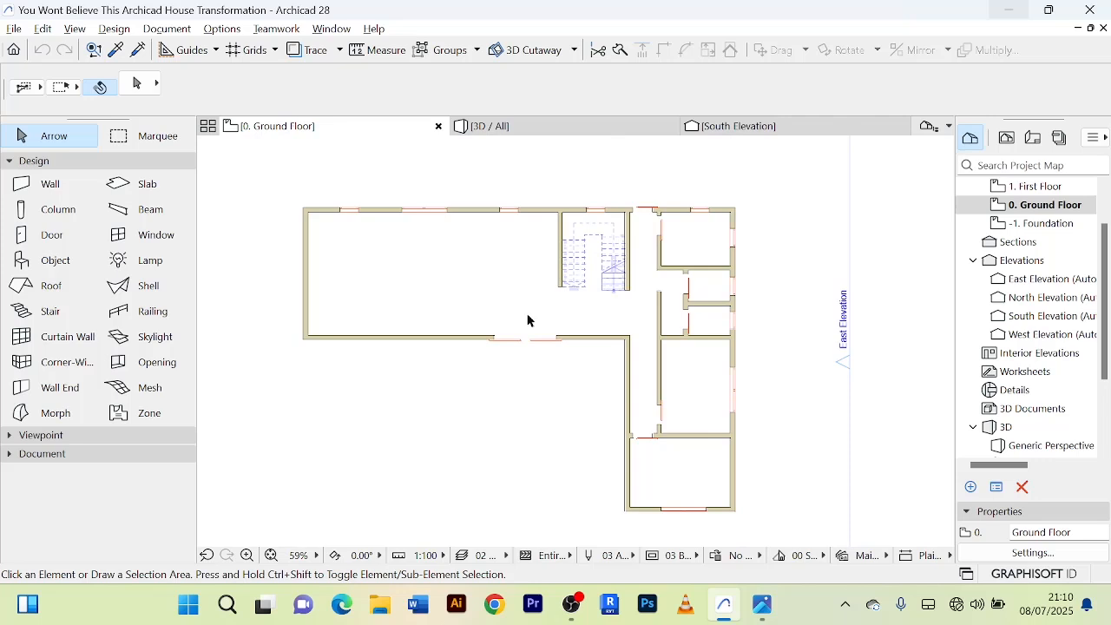
pyautogui.moveTo(526, 320); pyautogui.dragTo(504, 308, button='middle')
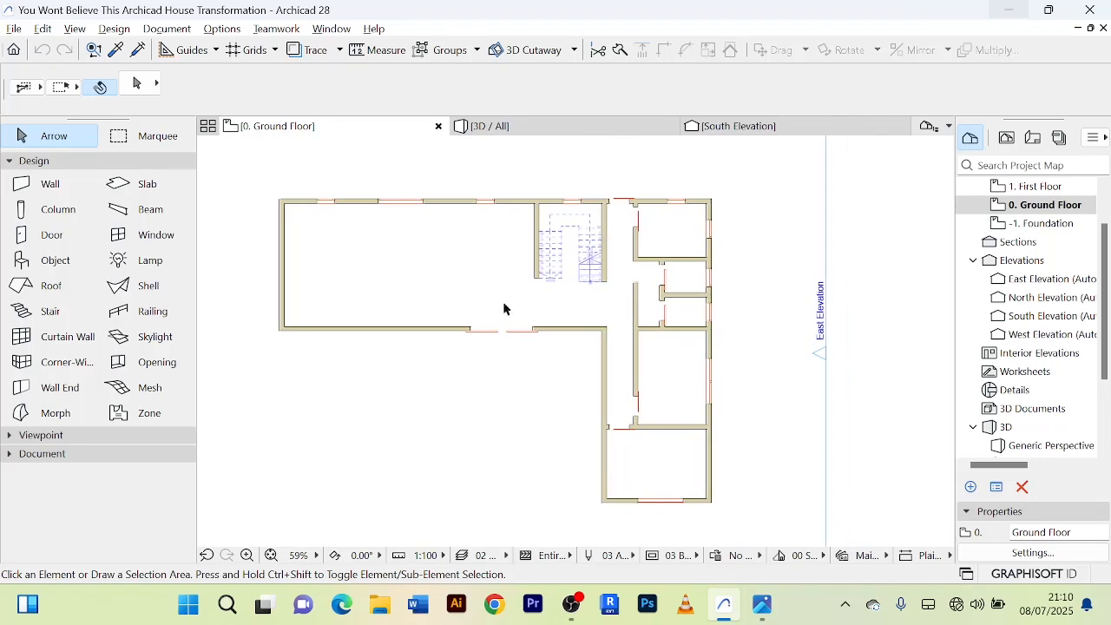
# Return to the 3D view and set the staircase's riser building material to Tile - Wall.
pyautogui.click(537, 128)
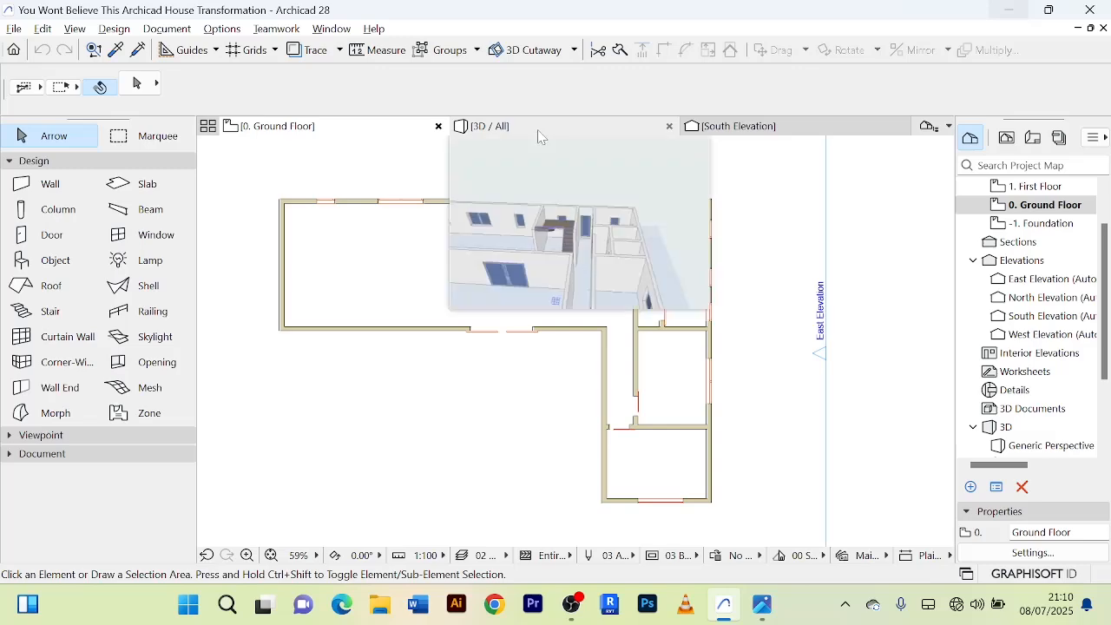
pyautogui.scroll(3, 555, 363)
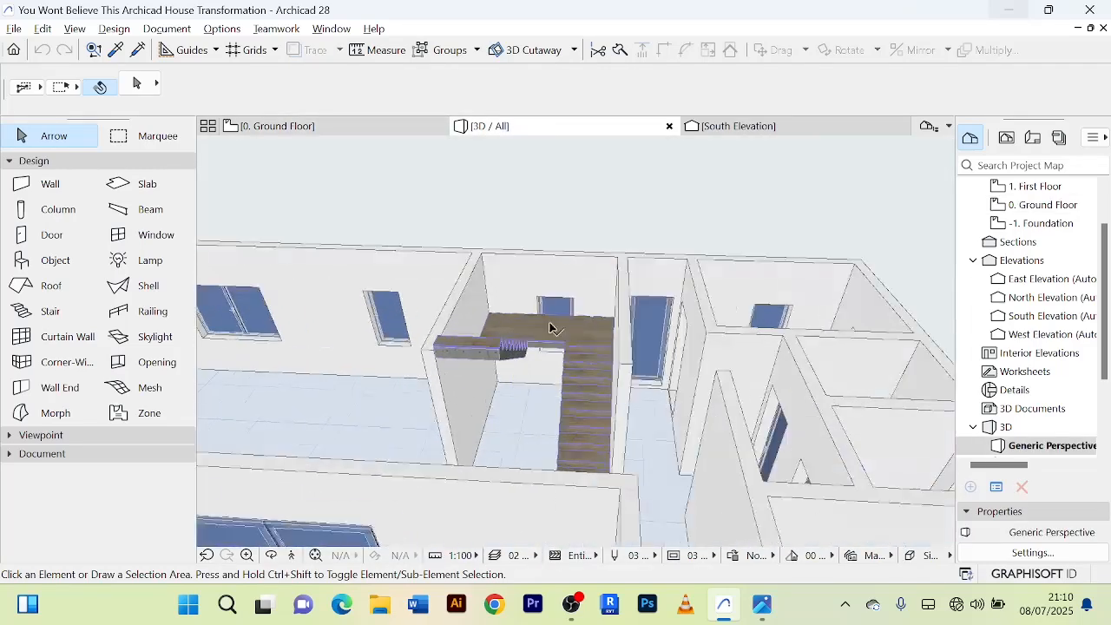
pyautogui.click(573, 347)
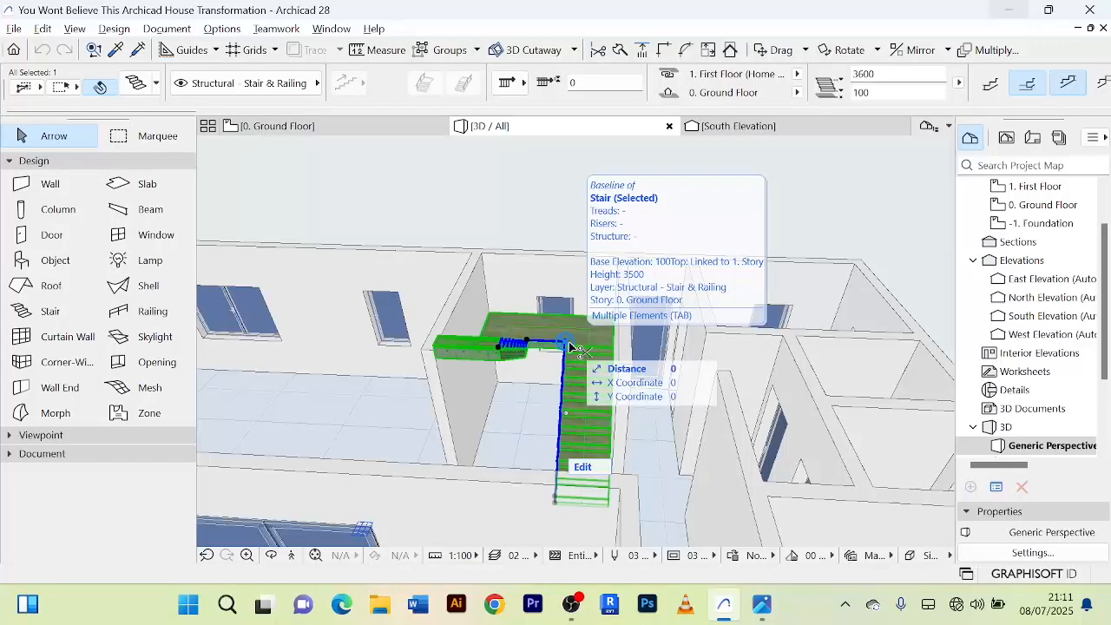
pyautogui.doubleClick(578, 351)
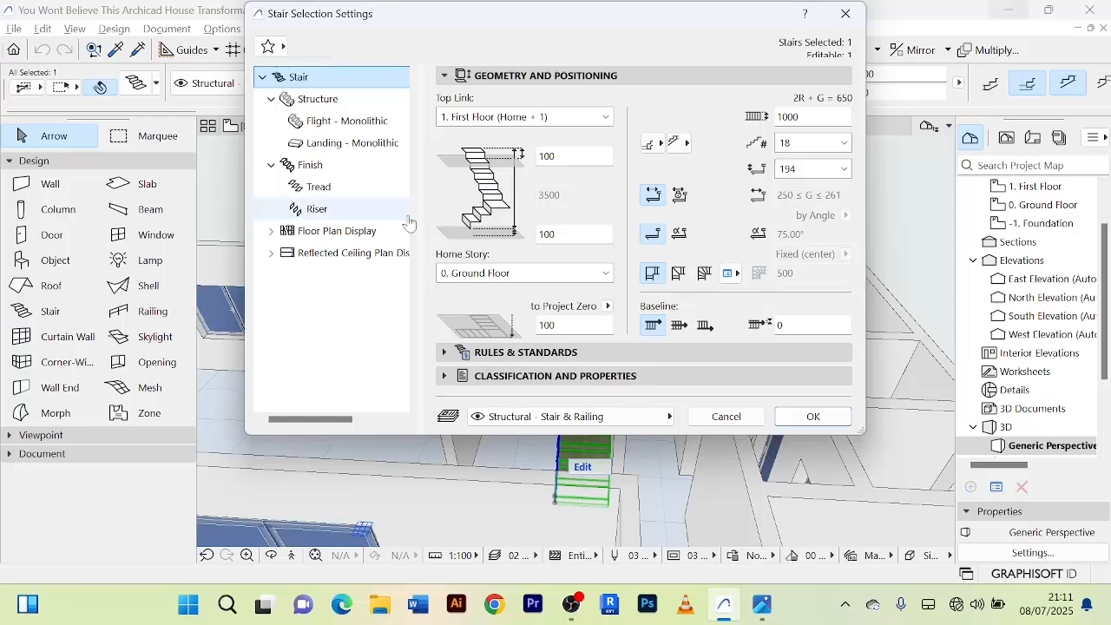
pyautogui.click(328, 218)
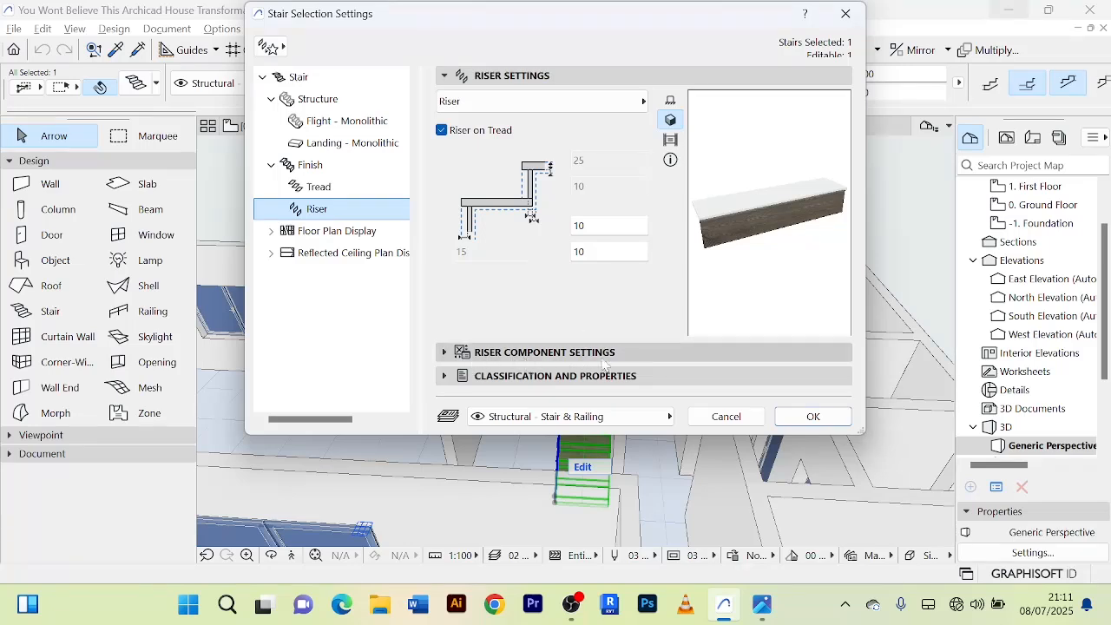
pyautogui.click(444, 353)
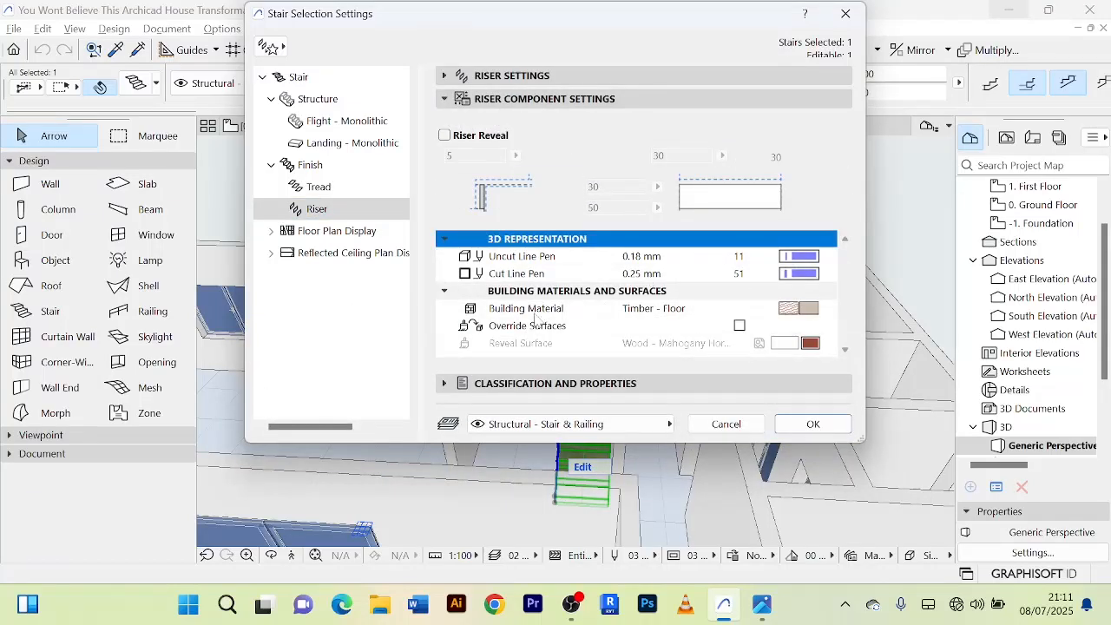
pyautogui.click(790, 310)
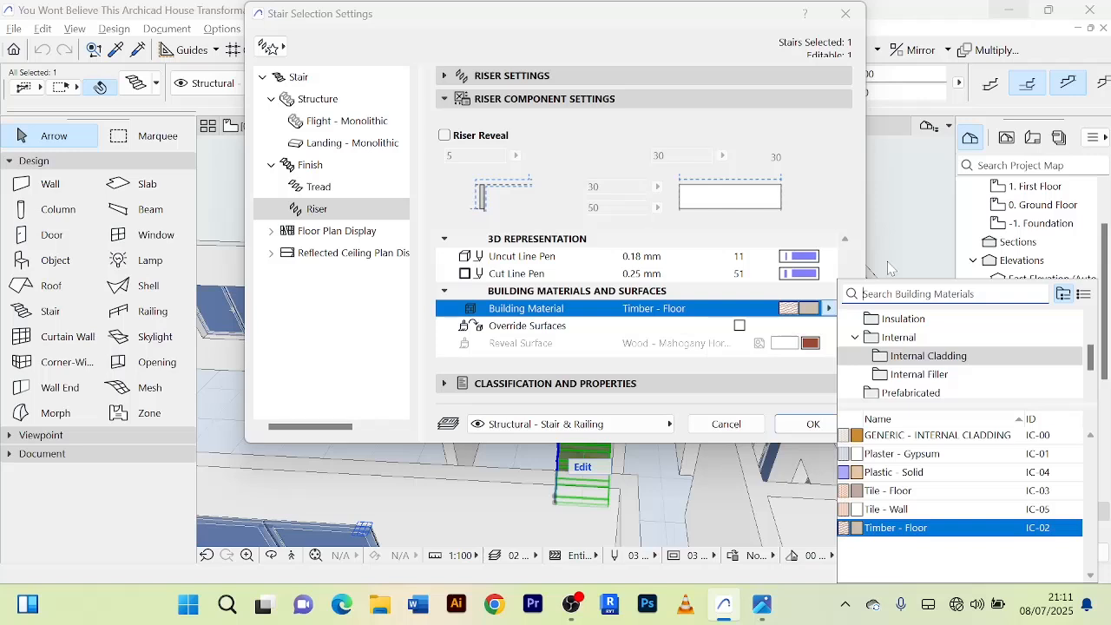
pyautogui.click(908, 512)
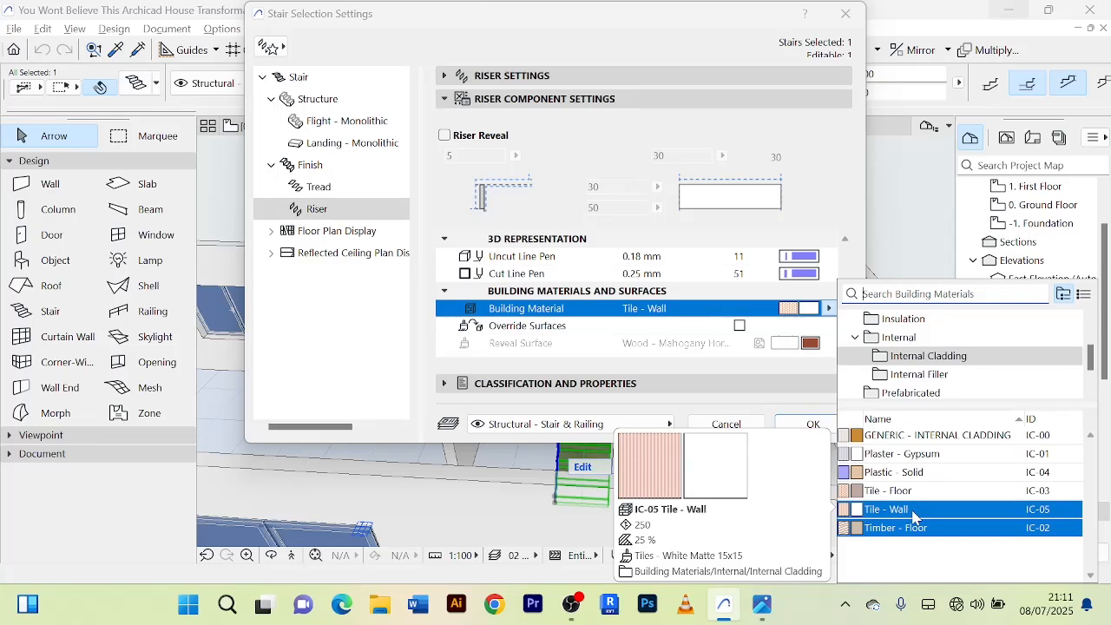
pyautogui.click(912, 511)
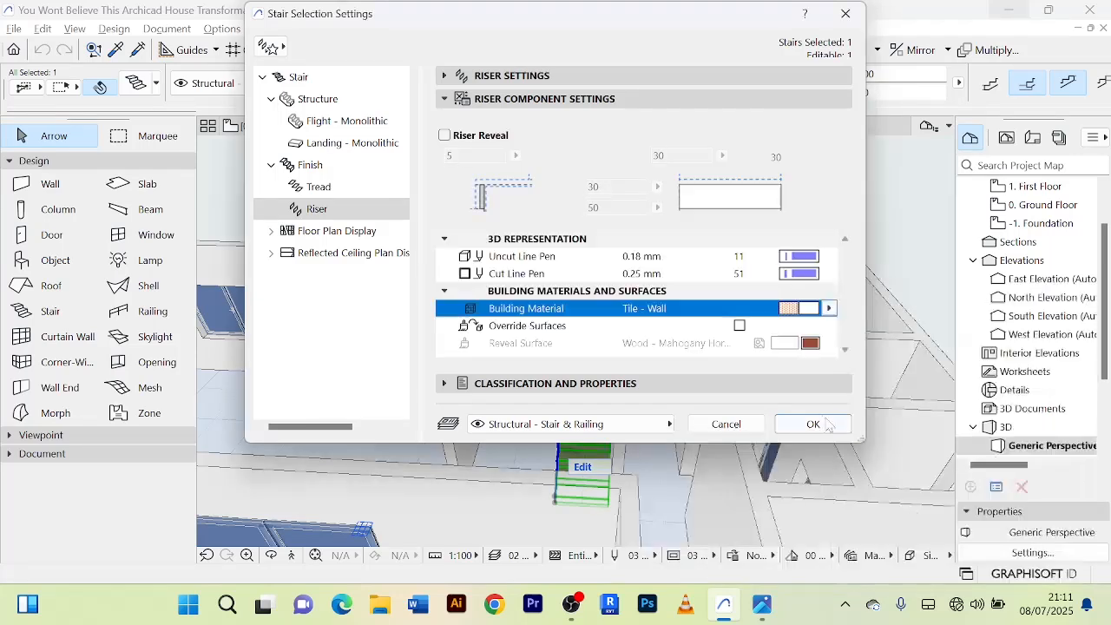
# Set both the uncut and cut line pens of the risers to 102 and apply the stair settings.
pyautogui.click(803, 258)
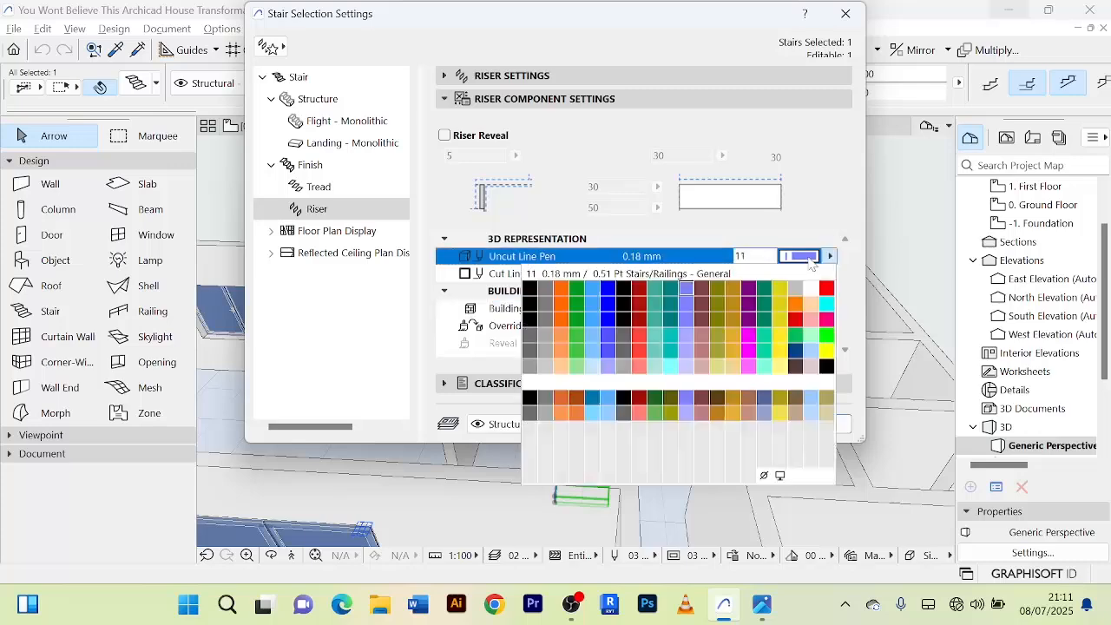
pyautogui.click(547, 368)
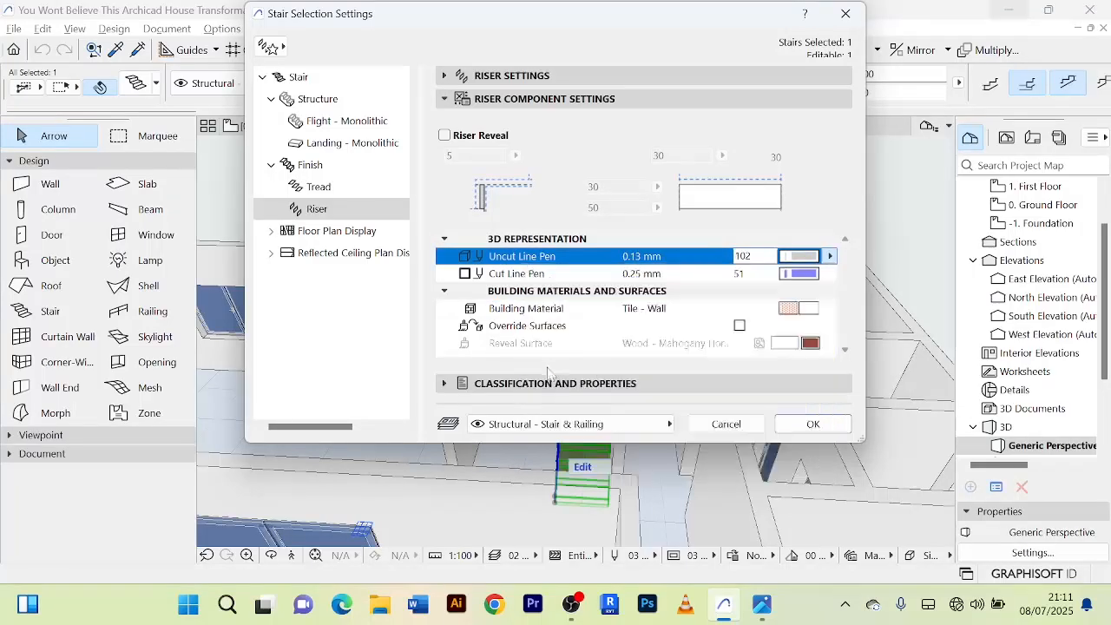
pyautogui.click(803, 275)
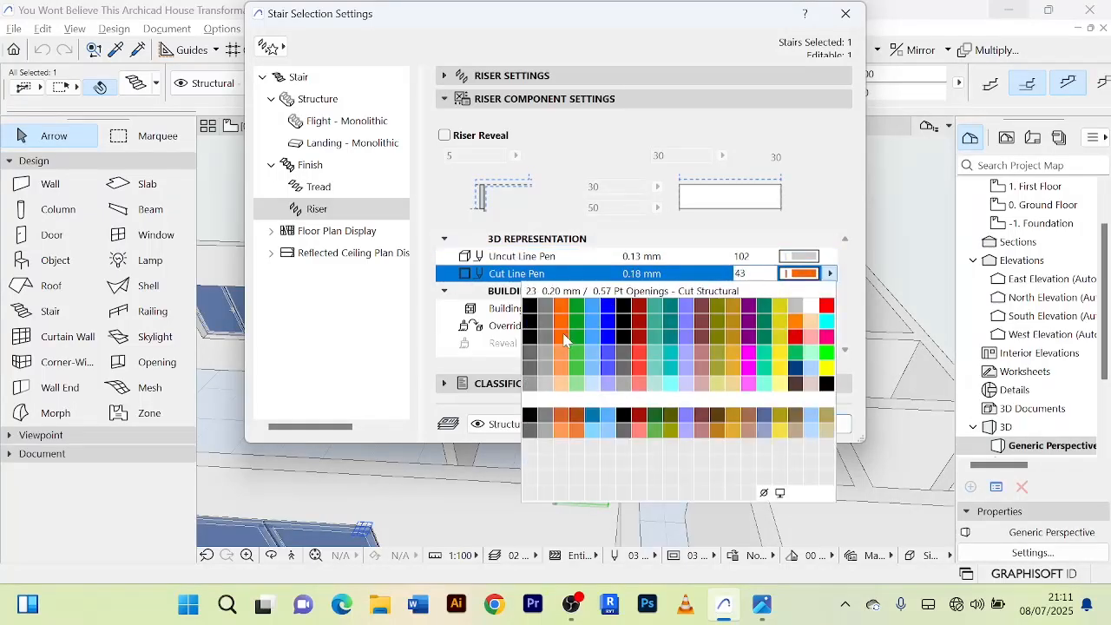
pyautogui.click(553, 387)
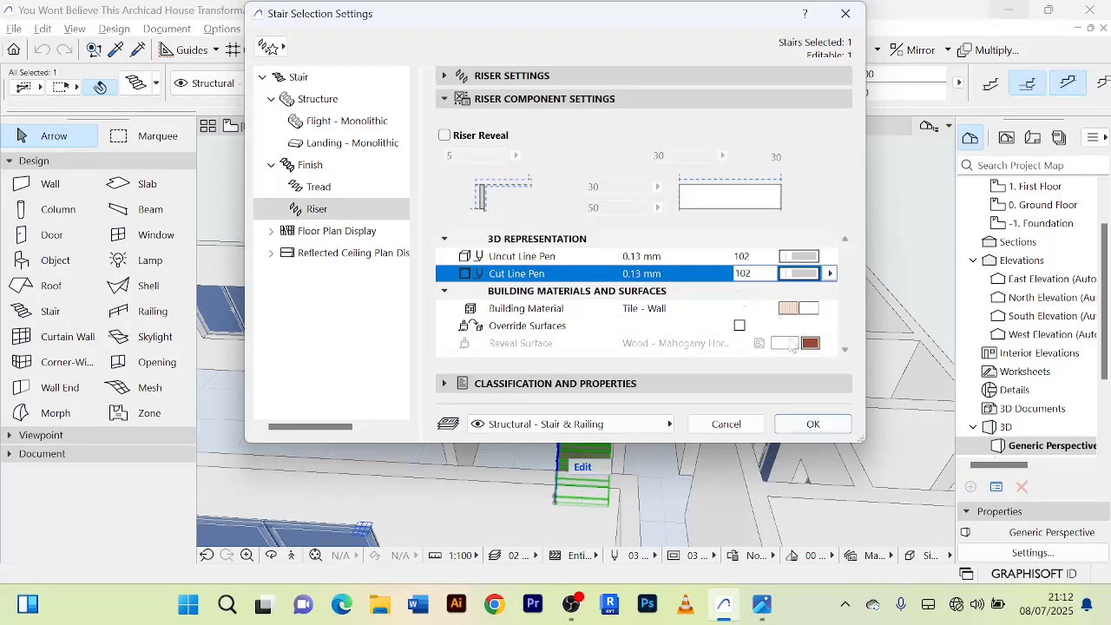
pyautogui.click(813, 424)
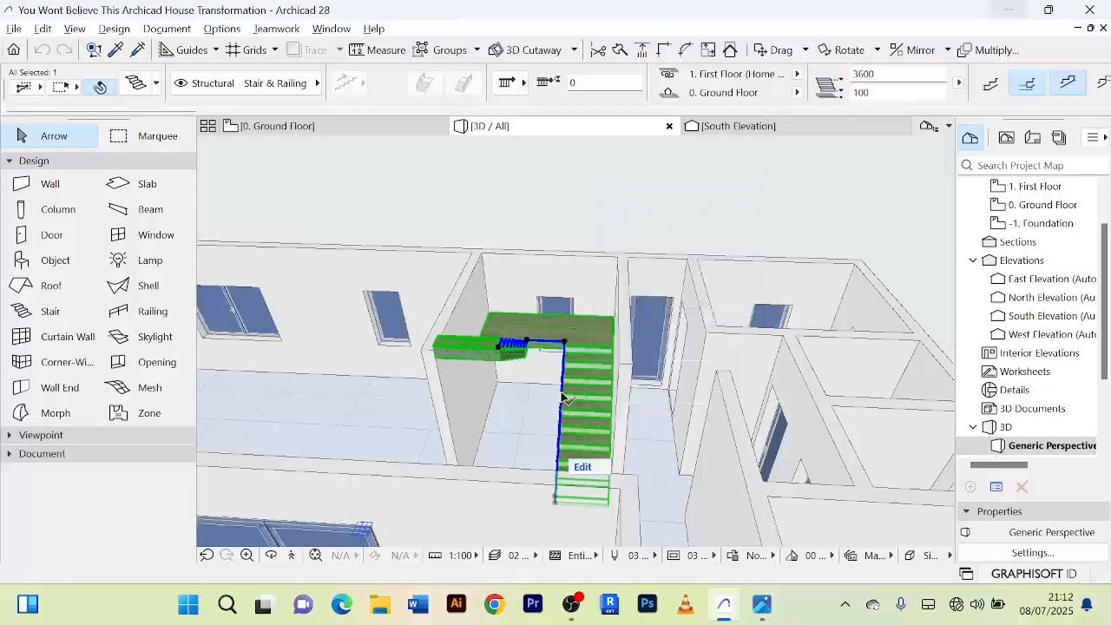
# Inspect the risers and treads of the upper stair flight up close in 3D.
pyautogui.scroll(3, 597, 405)
pyautogui.scroll(6, 595, 406)
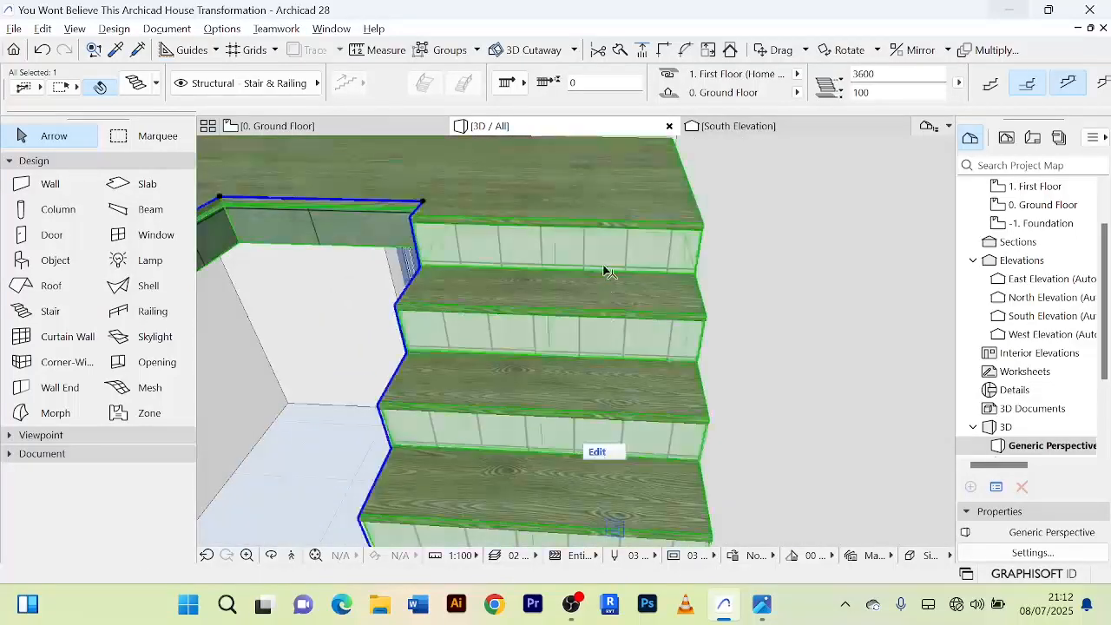
pyautogui.scroll(3, 607, 260)
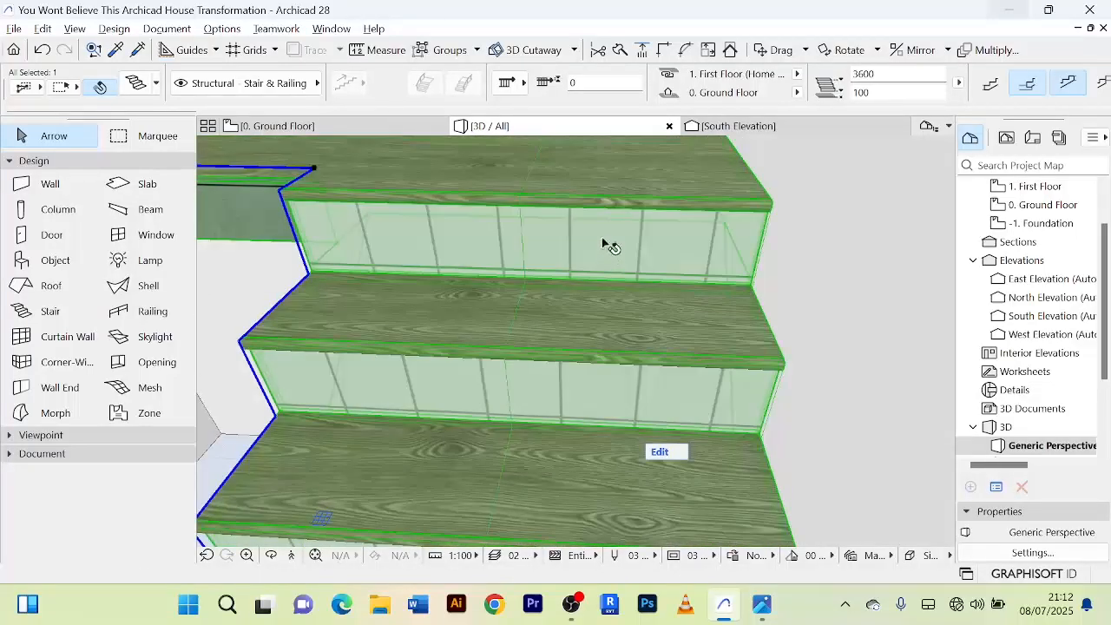
pyautogui.scroll(2, 603, 244)
pyautogui.scroll(-2, 604, 246)
pyautogui.scroll(-1, 595, 252)
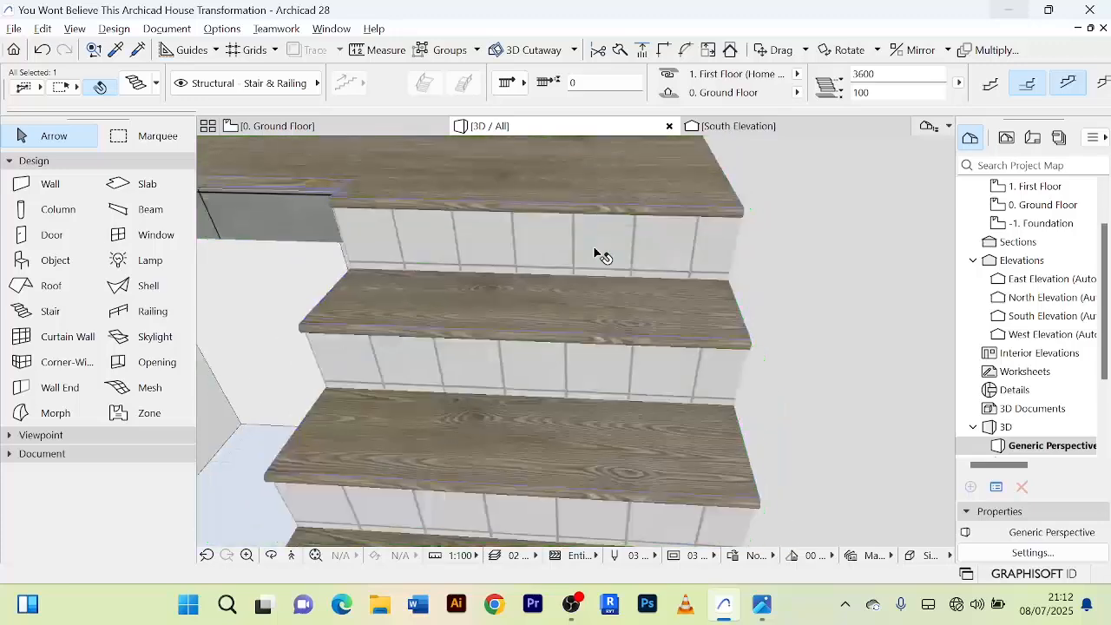
pyautogui.scroll(-1, 594, 247)
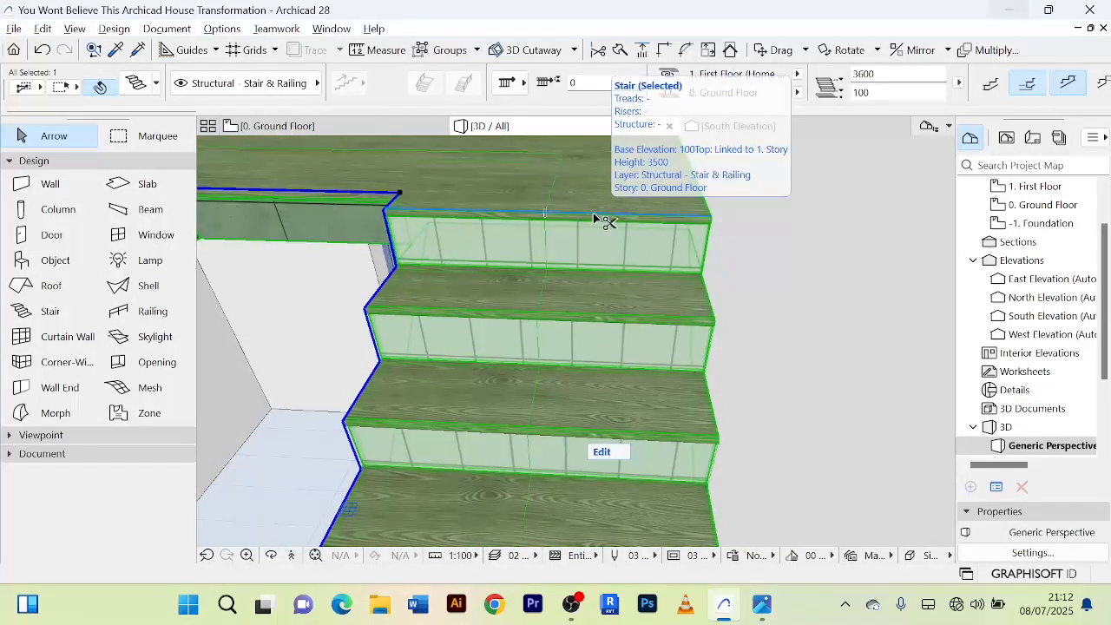
# Set the building material of the selected stair's treads to Tile - Wall.
pyautogui.doubleClick(594, 219)
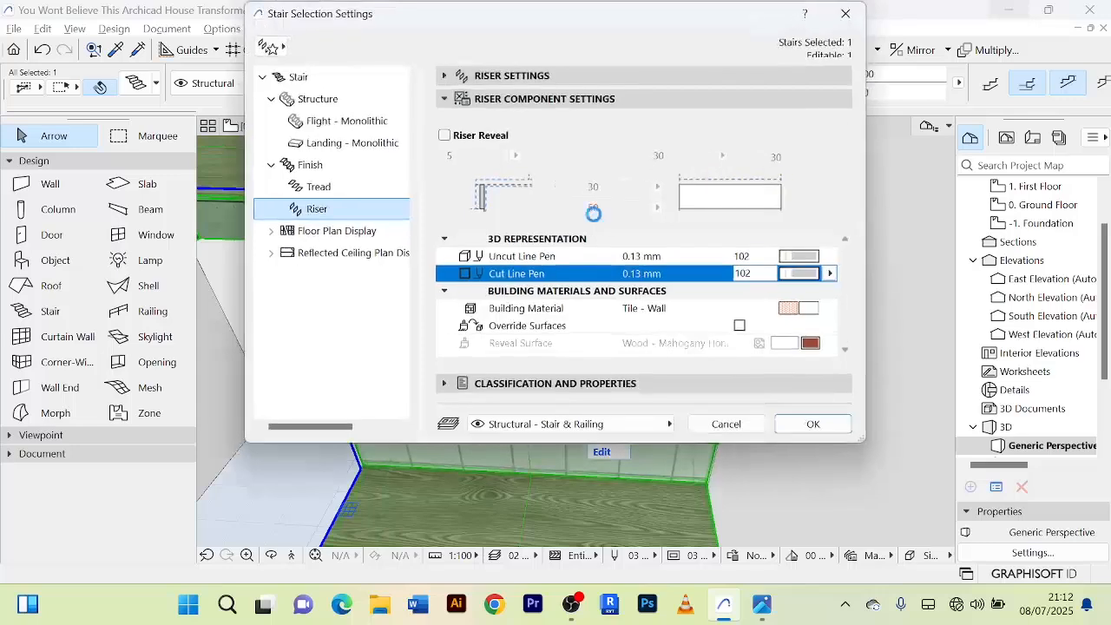
pyautogui.click(321, 191)
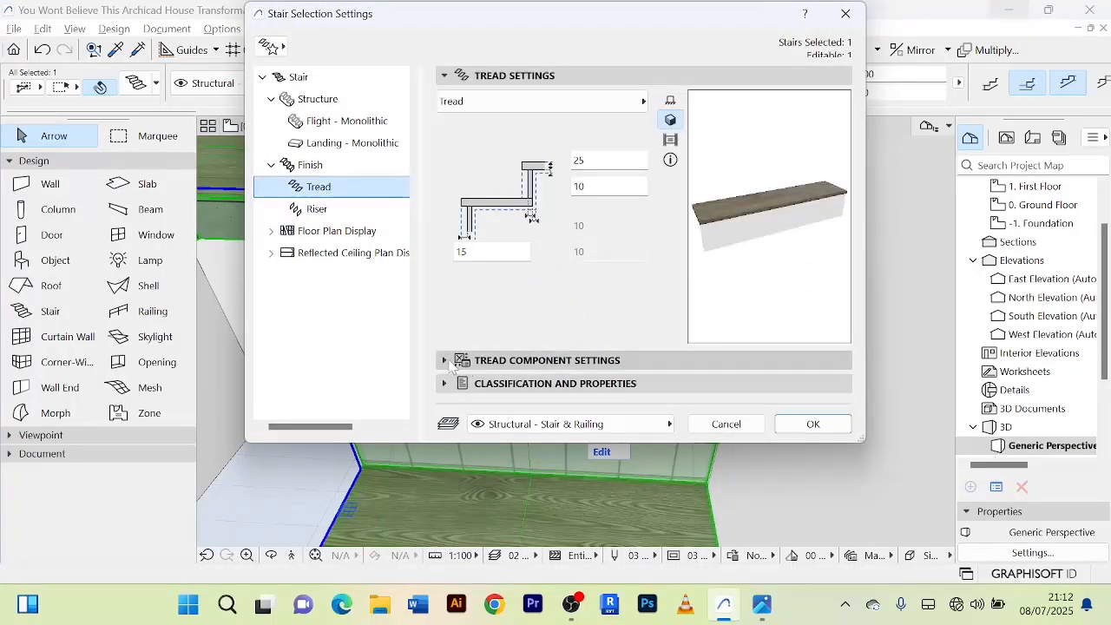
pyautogui.click(450, 363)
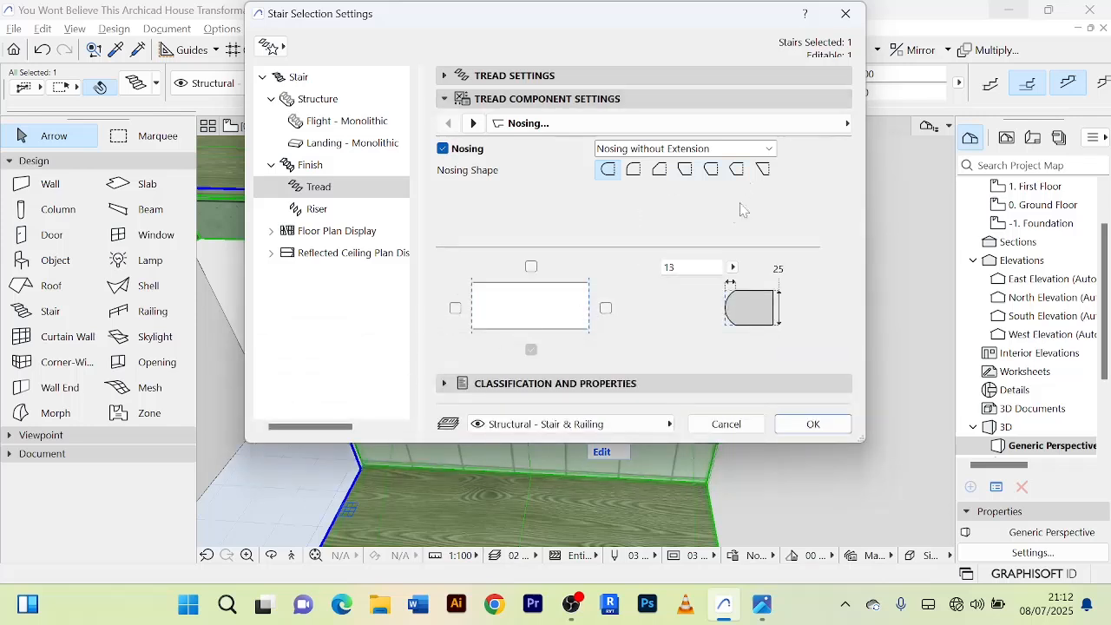
pyautogui.click(474, 123)
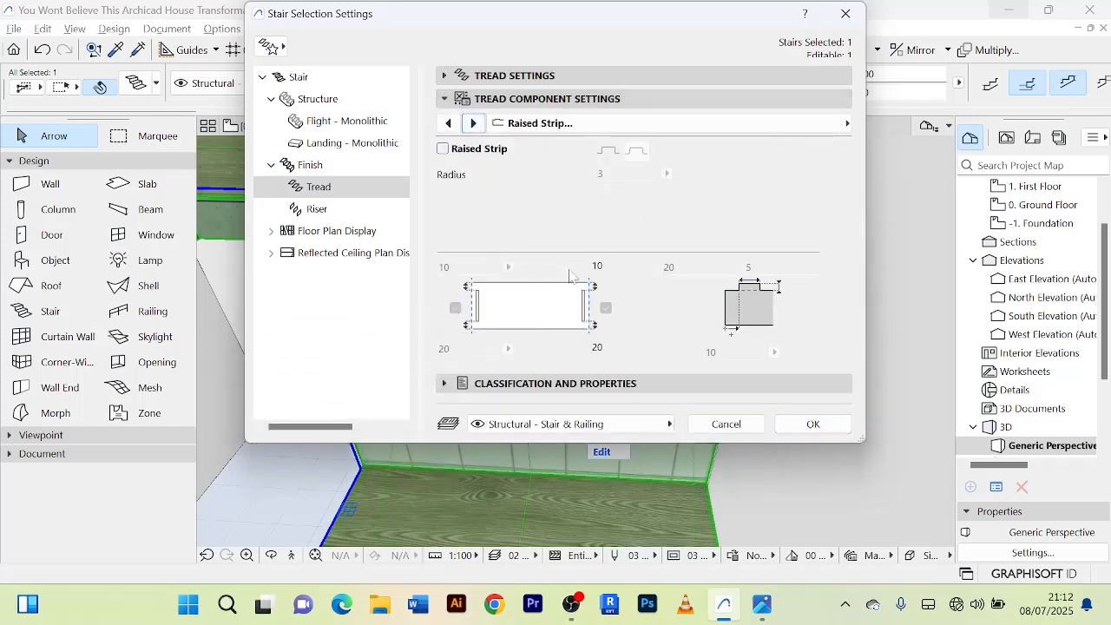
pyautogui.click(474, 123)
pyautogui.click(474, 124)
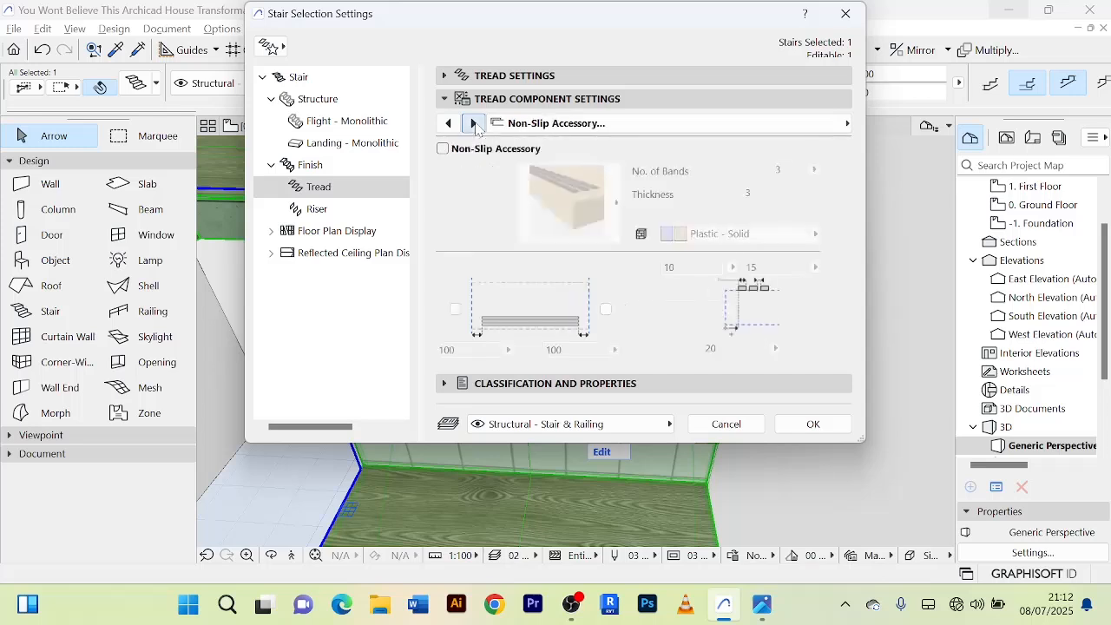
pyautogui.click(474, 124)
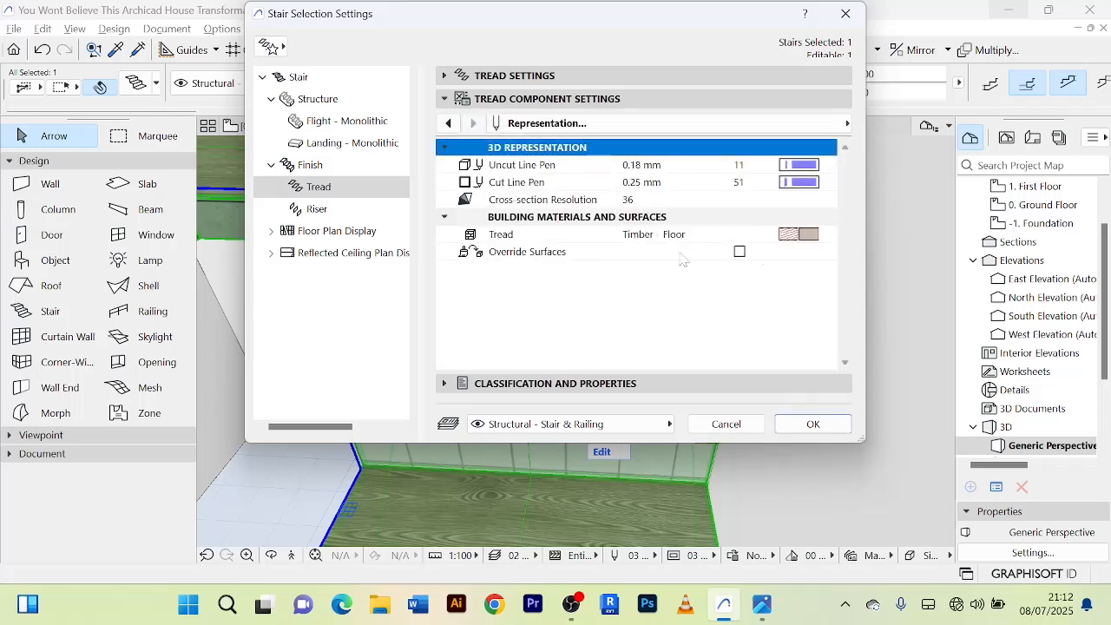
pyautogui.click(794, 239)
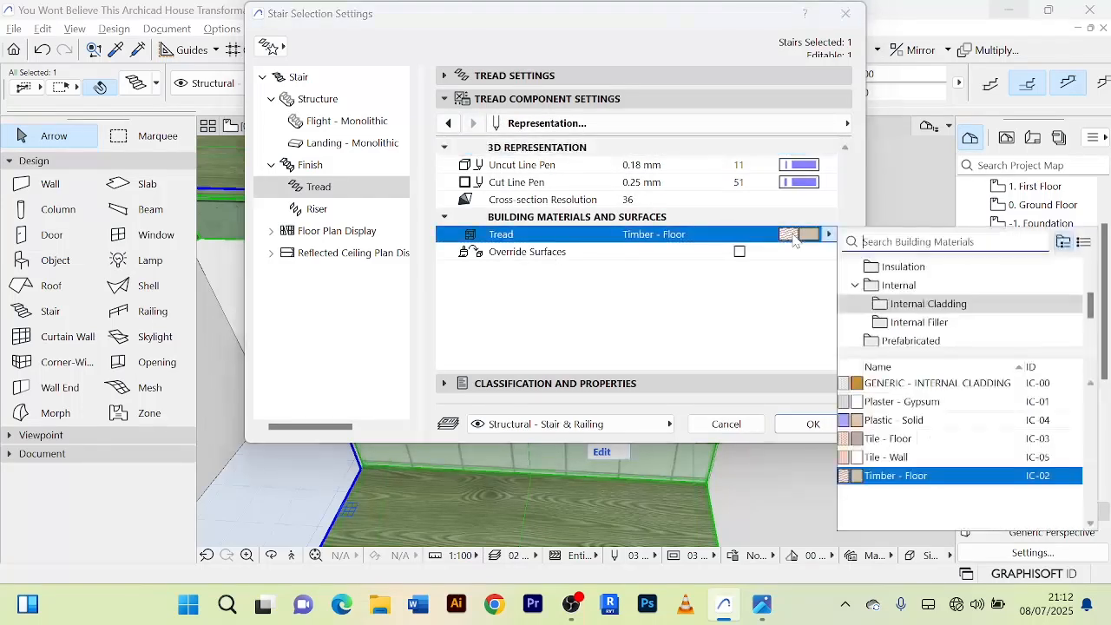
pyautogui.click(892, 459)
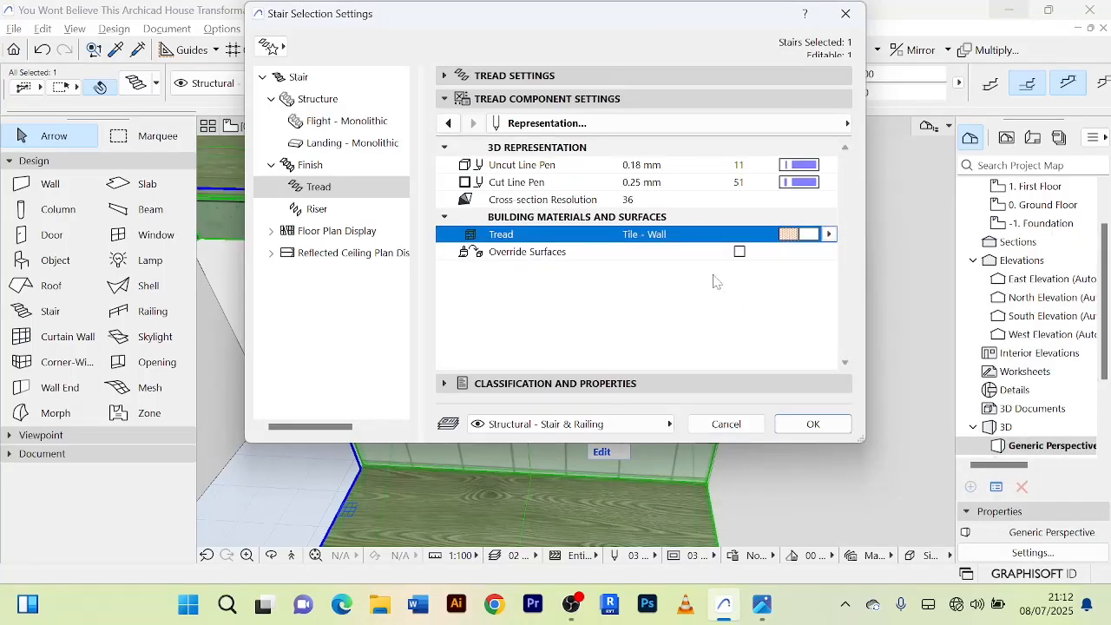
# Override the tread surface with Tiles - White Matte 15x15.
pyautogui.click(739, 252)
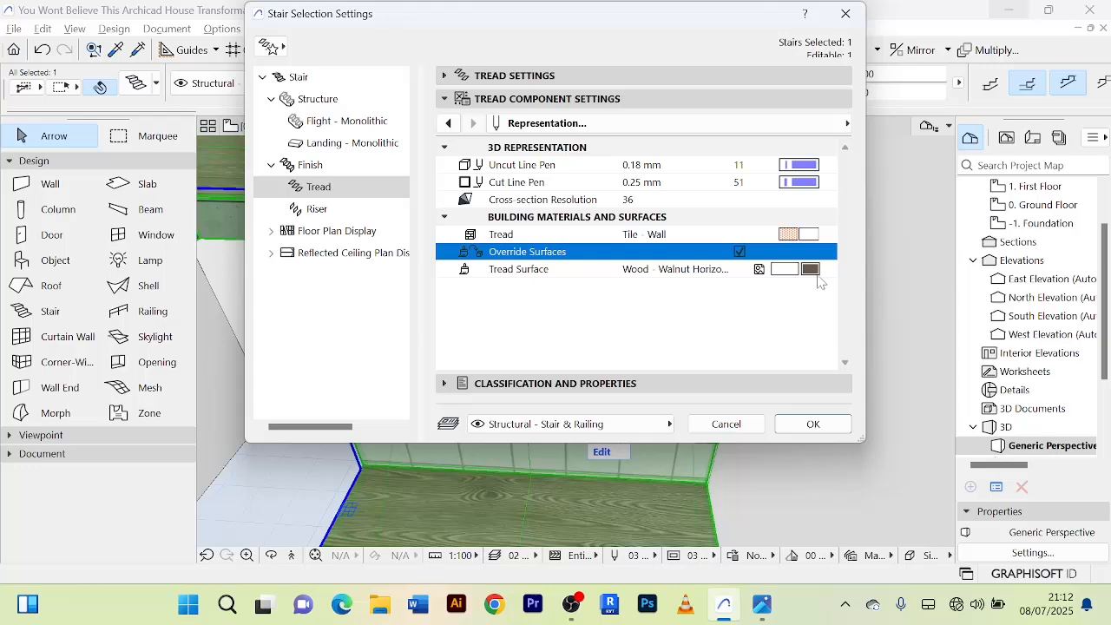
pyautogui.click(810, 271)
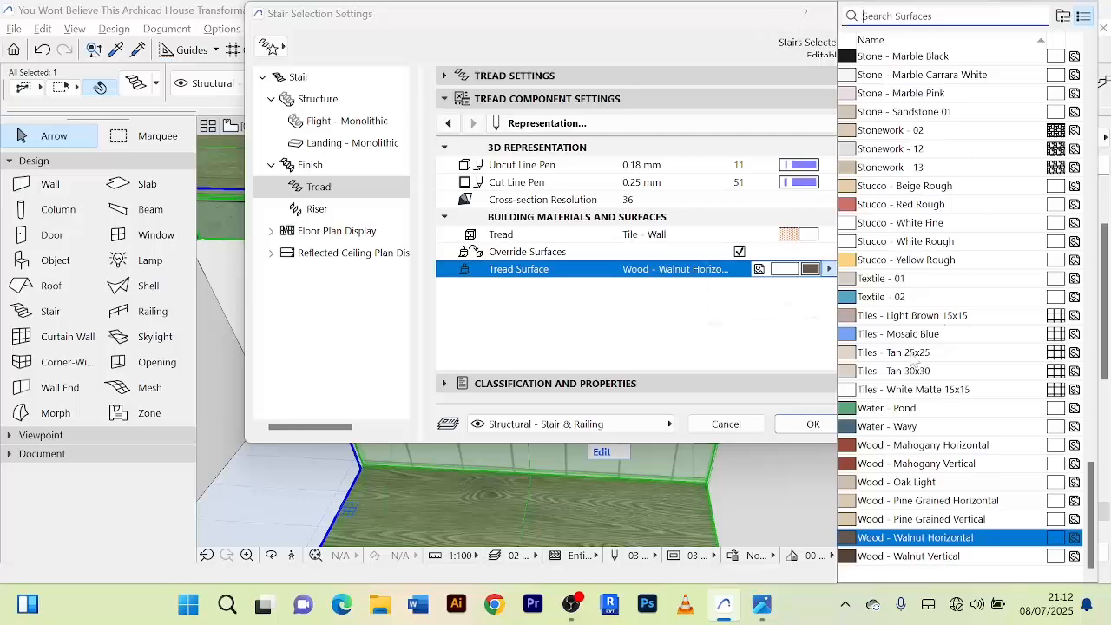
pyautogui.click(910, 391)
pyautogui.click(900, 391)
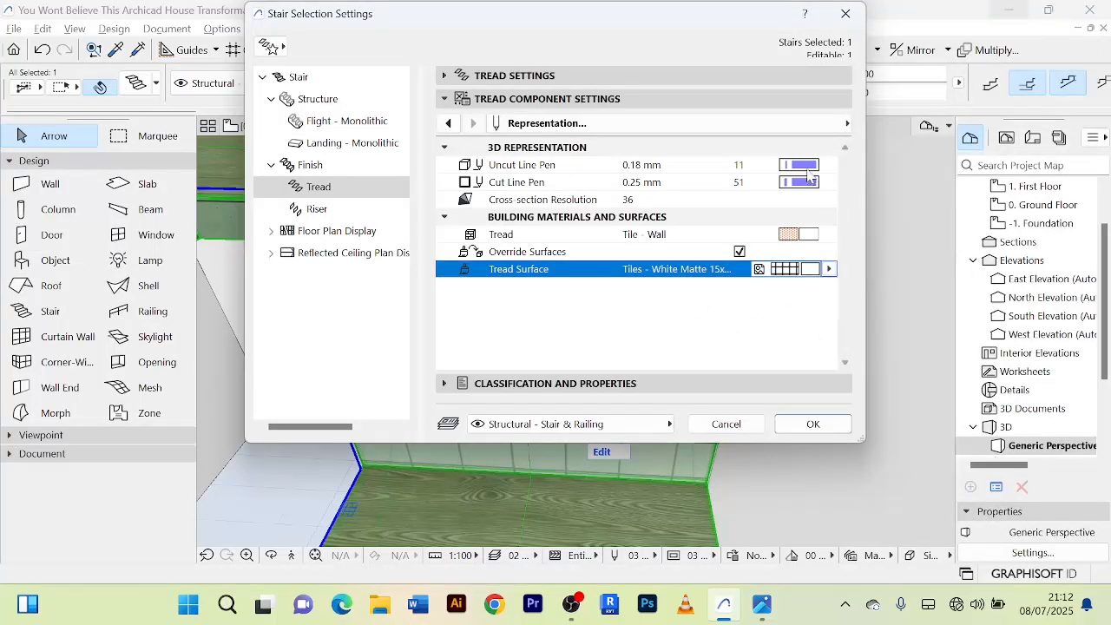
# Set both the uncut and cut line pens of the treads to 102 and apply the stair settings.
pyautogui.click(808, 172)
pyautogui.click(563, 276)
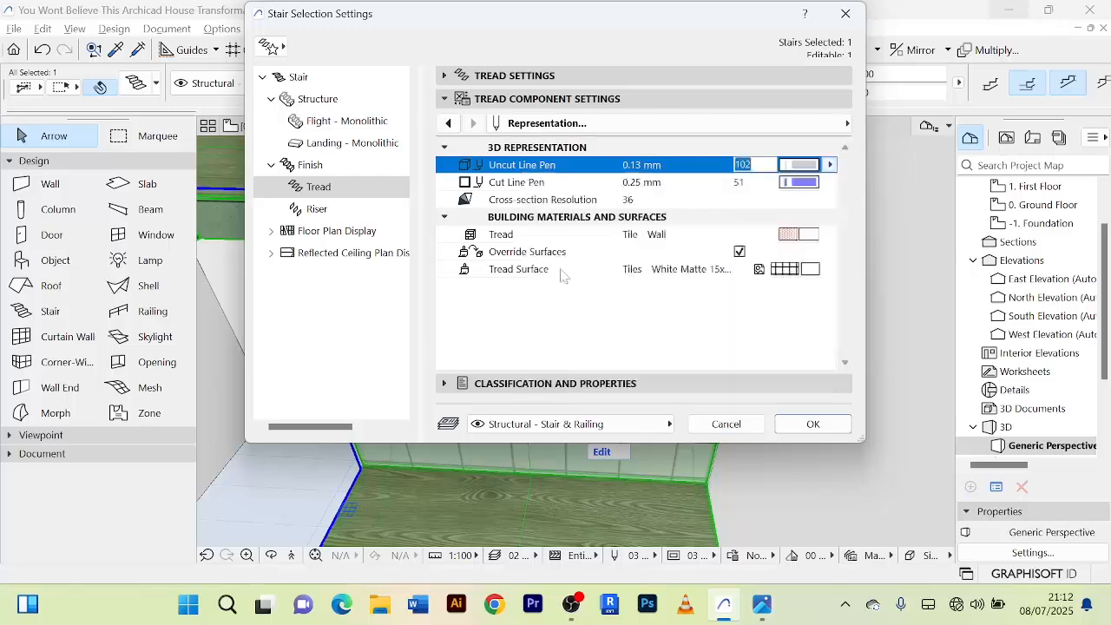
pyautogui.click(799, 183)
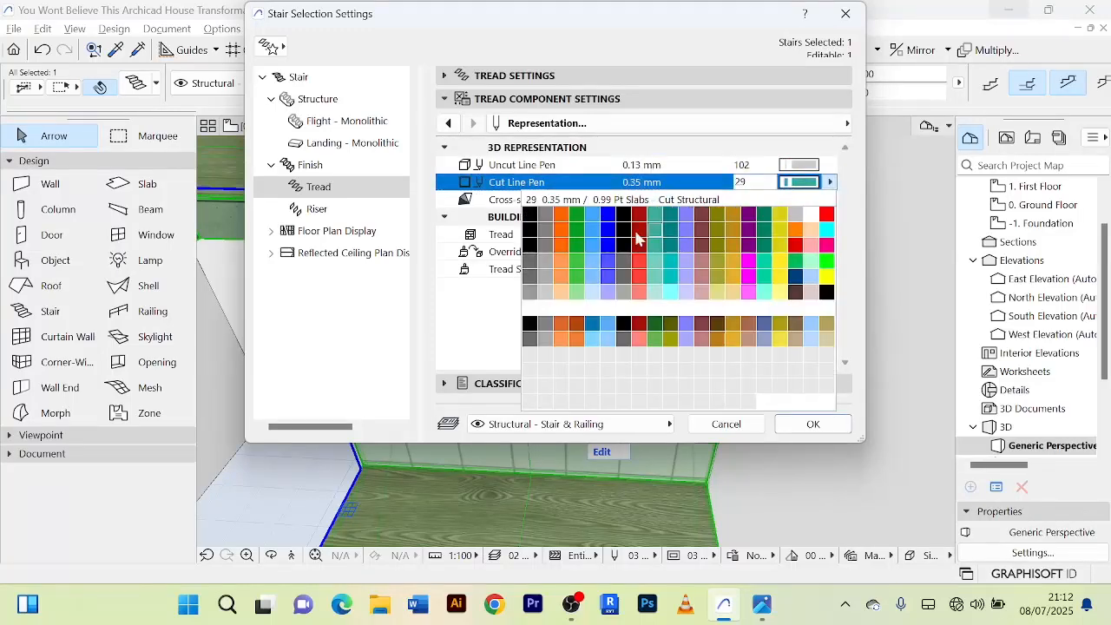
pyautogui.click(549, 297)
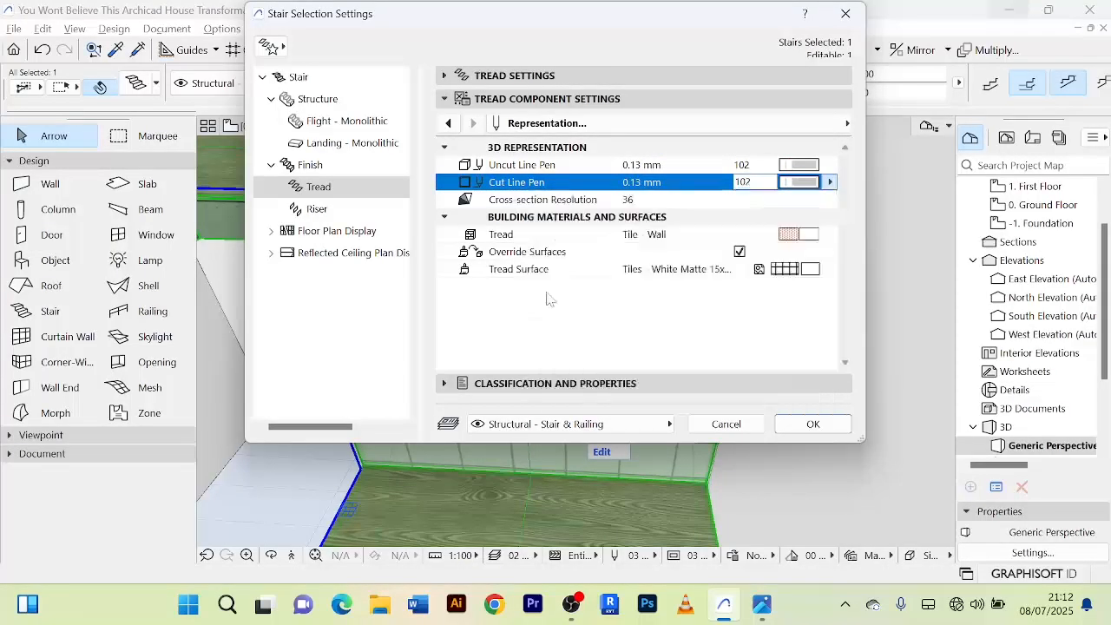
pyautogui.click(816, 424)
# Deselect the stair and examine its tiled treads, risers, landing and concrete underside from several angles in 3D.
pyautogui.scroll(2, 540, 280)
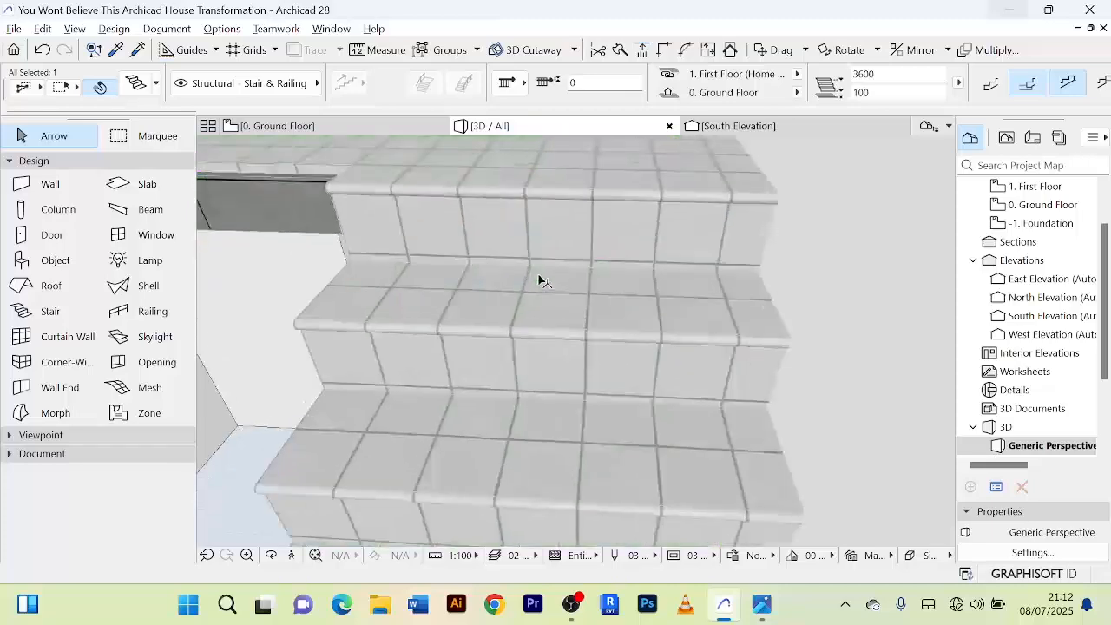
pyautogui.scroll(-4, 539, 280)
pyautogui.scroll(-3, 540, 280)
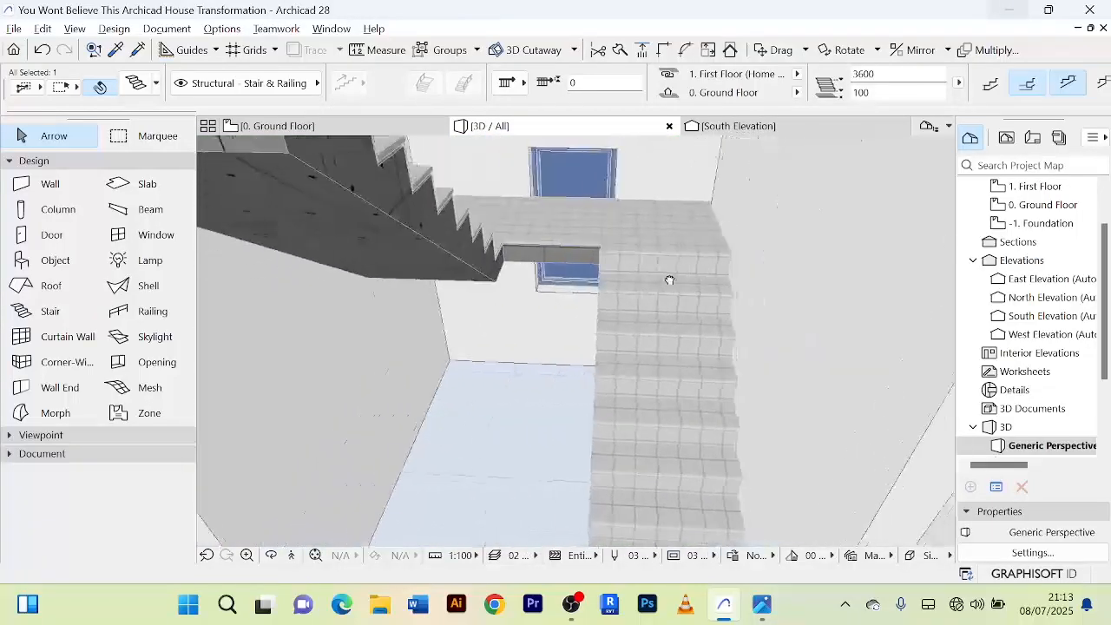
pyautogui.scroll(-4, 677, 287)
pyautogui.scroll(3, 612, 300)
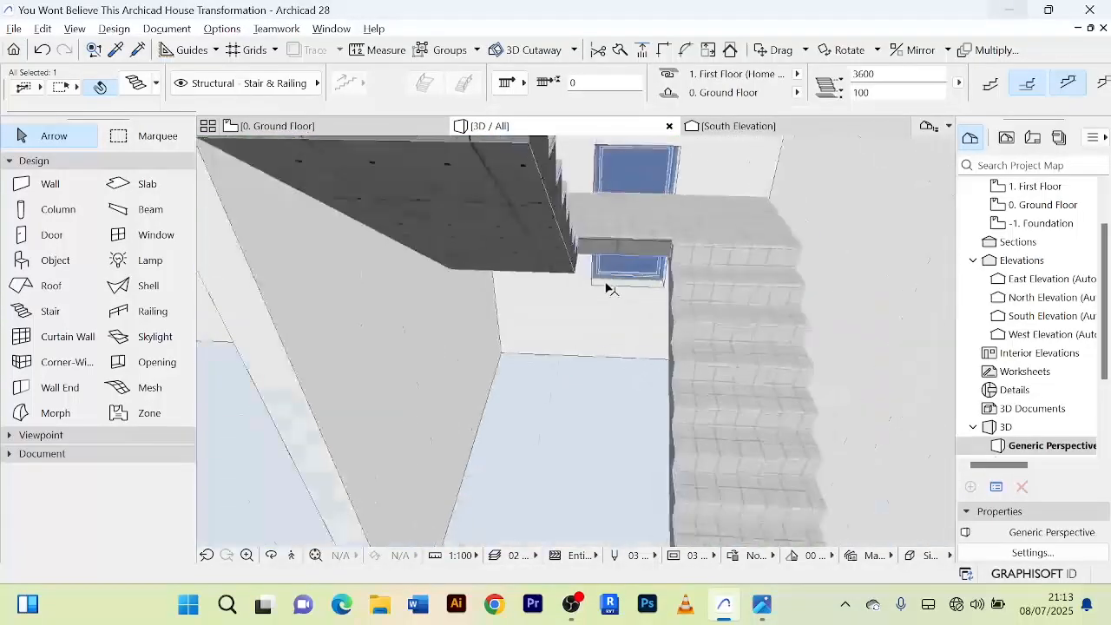
pyautogui.scroll(-2, 657, 320)
pyautogui.scroll(2, 695, 300)
pyautogui.scroll(-4, 700, 265)
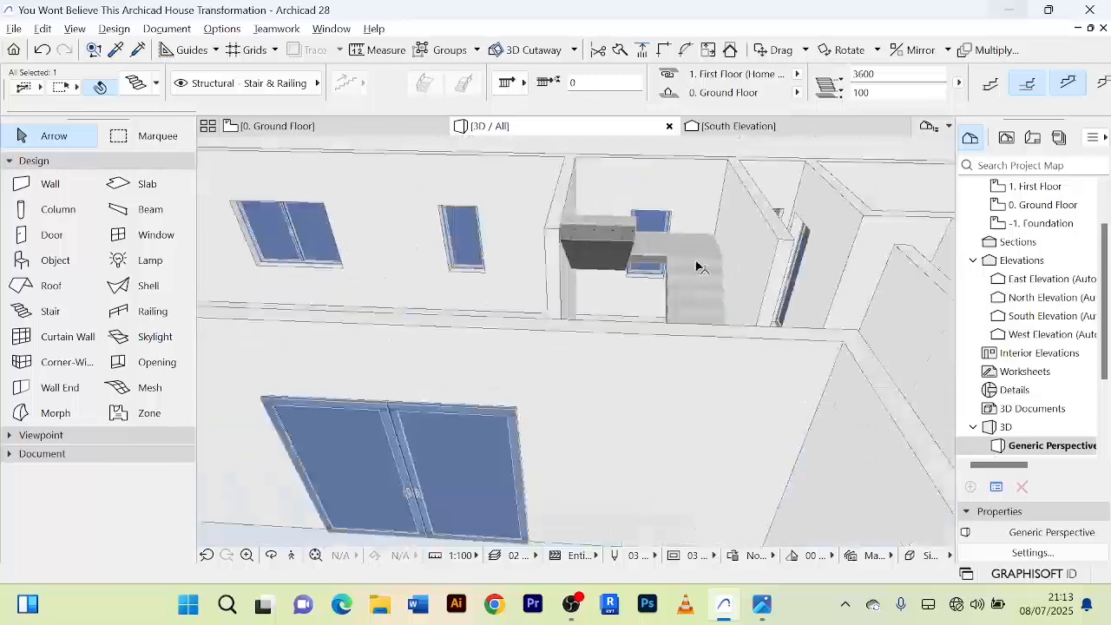
pyautogui.keyDown('shift'); pyautogui.moveTo(697, 264); pyautogui.dragTo(643, 350, button='middle'); pyautogui.keyUp('shift')
pyautogui.scroll(2, 685, 293)
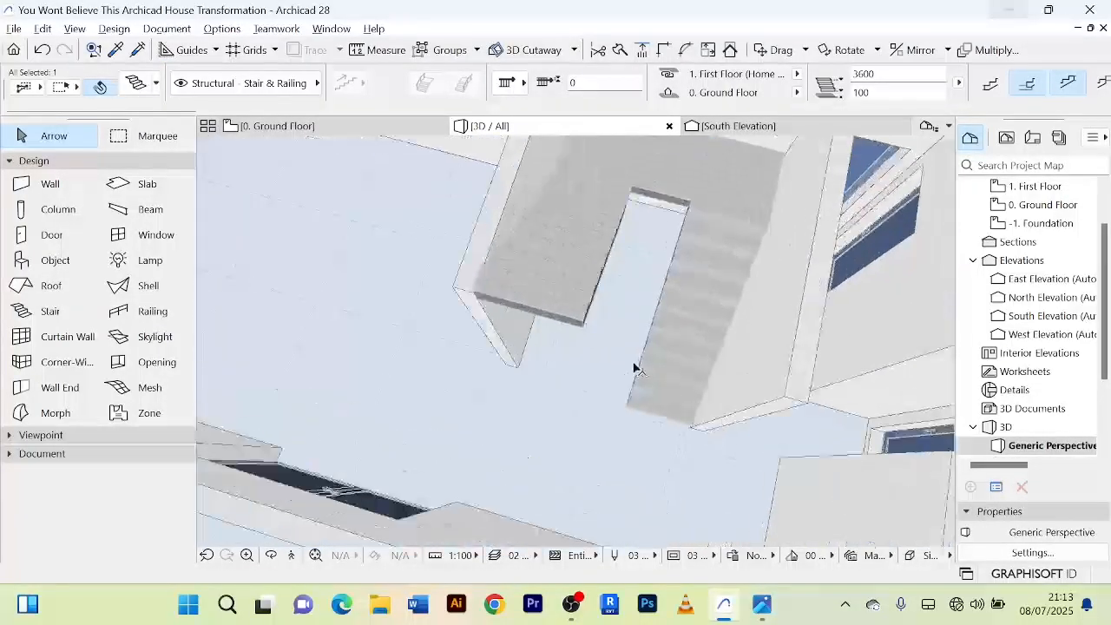
pyautogui.click(579, 434)
pyautogui.scroll(2, 758, 204)
pyautogui.scroll(-2, 756, 201)
pyautogui.keyDown('shift'); pyautogui.moveTo(757, 200); pyautogui.dragTo(560, 248, button='middle'); pyautogui.keyUp('shift')
pyautogui.scroll(3, 707, 292)
pyautogui.scroll(3, 708, 293)
pyautogui.scroll(-4, 656, 211)
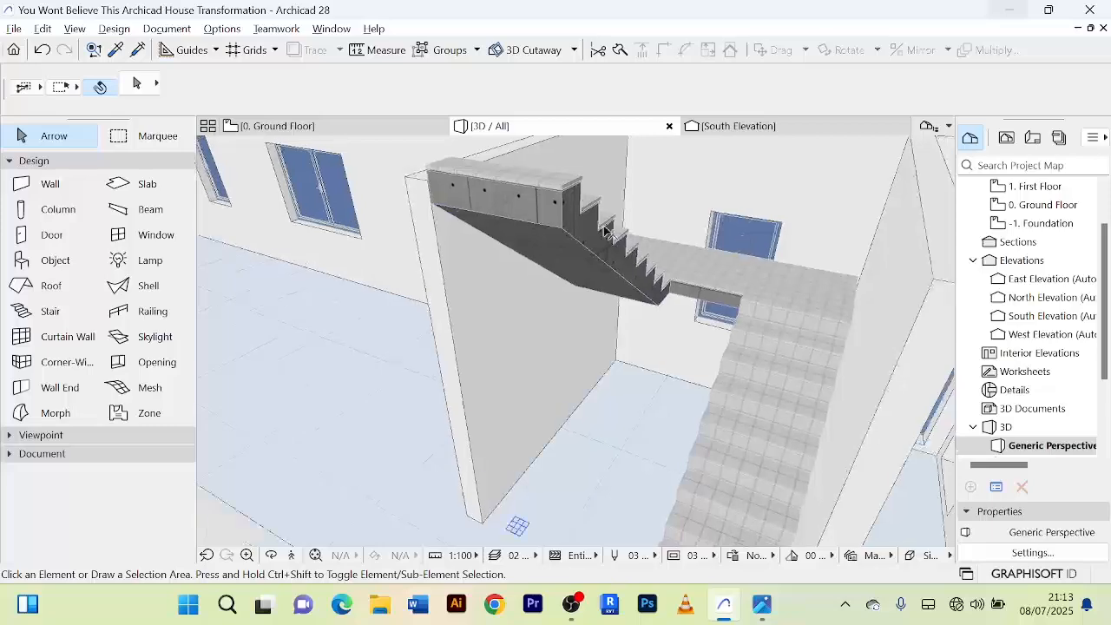
pyautogui.scroll(4, 556, 246)
pyautogui.scroll(-4, 555, 246)
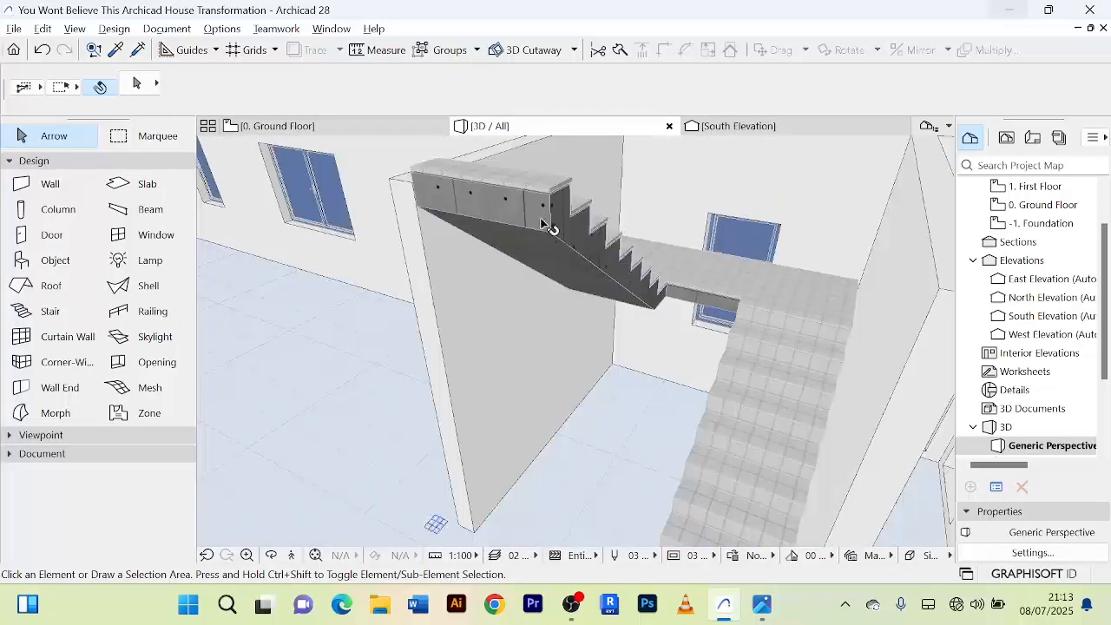
# Enable surface overrides on all four faces of the stair's monolithic flight structure.
pyautogui.click(546, 228)
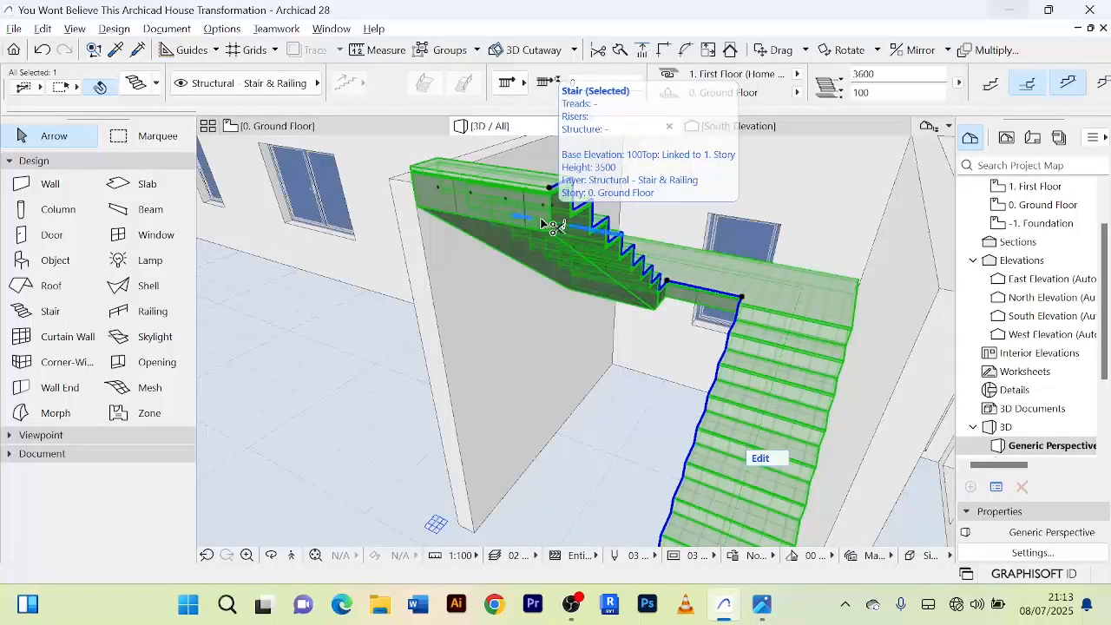
pyautogui.doubleClick(543, 226)
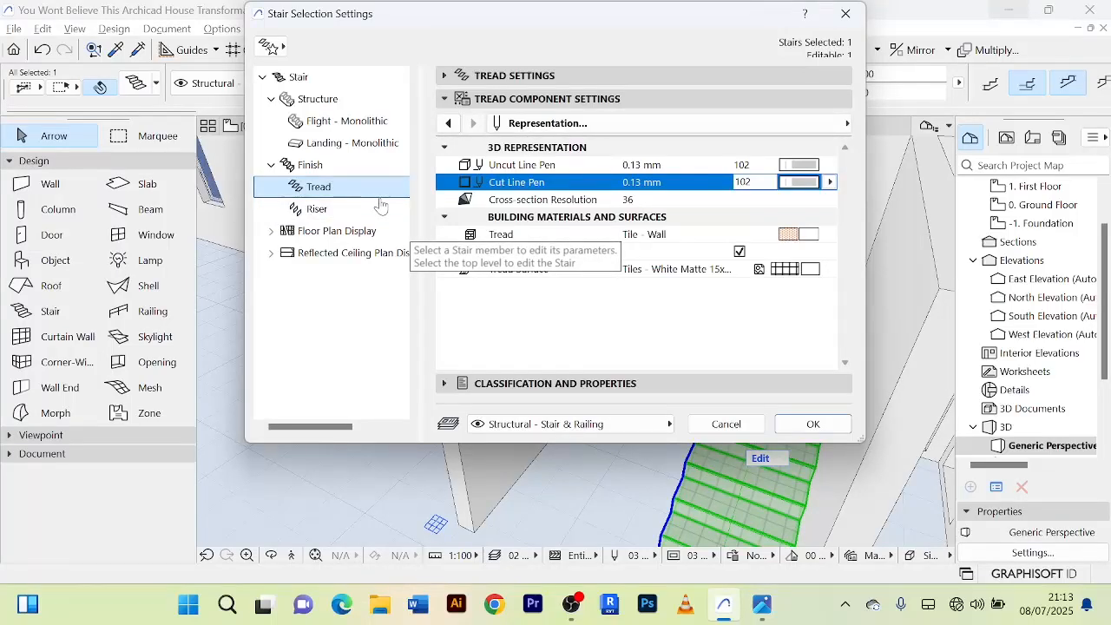
pyautogui.click(319, 170)
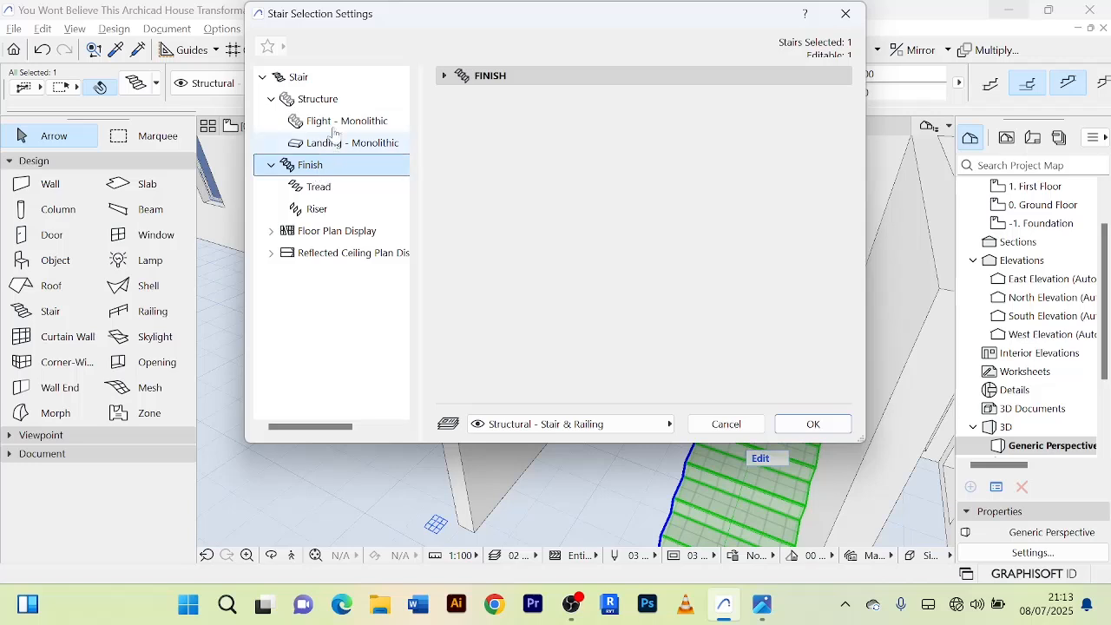
pyautogui.click(327, 101)
pyautogui.click(337, 121)
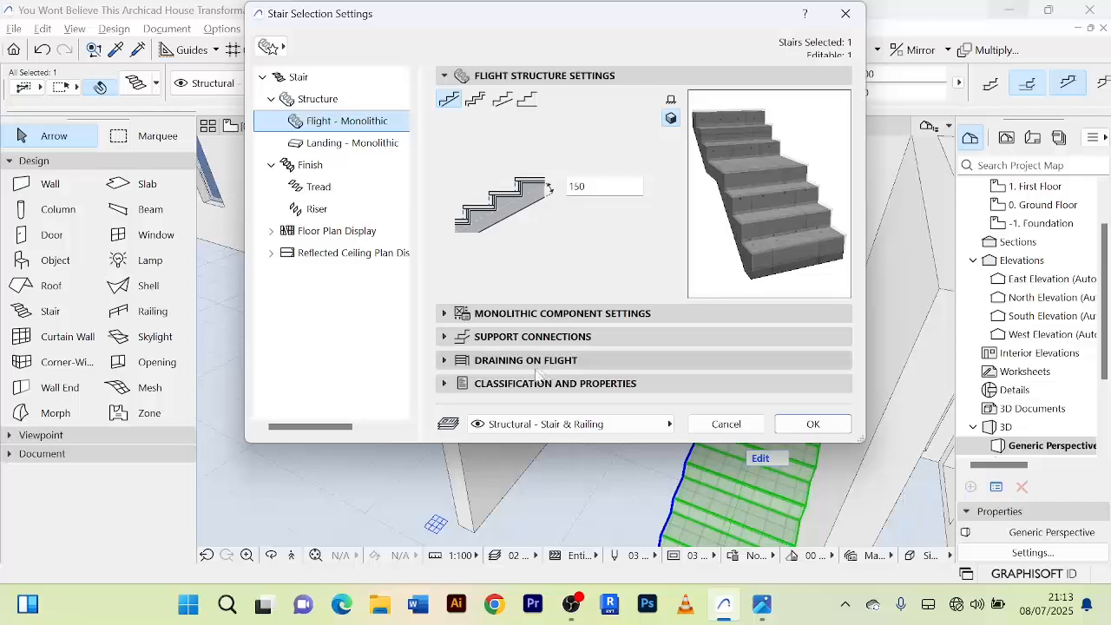
pyautogui.click(449, 314)
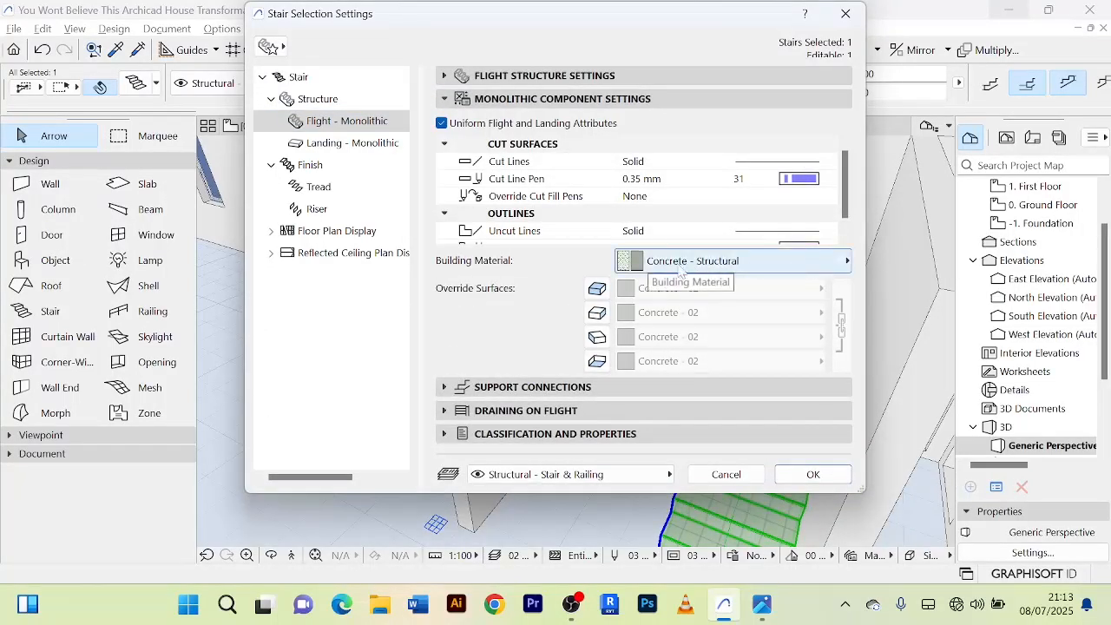
pyautogui.click(598, 290)
pyautogui.click(597, 313)
pyautogui.click(598, 339)
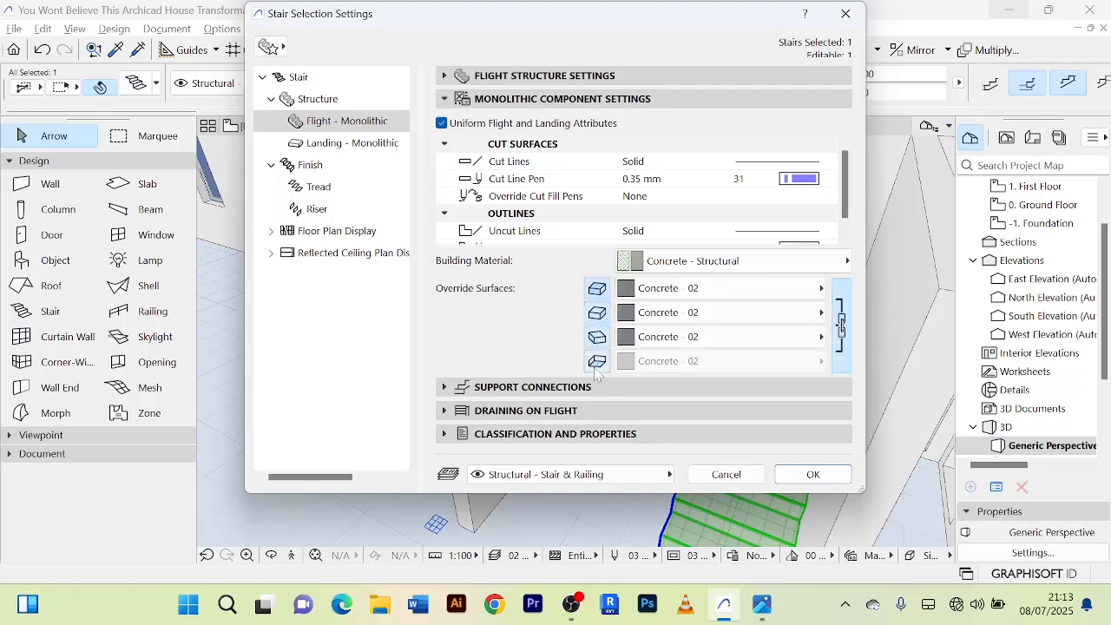
pyautogui.click(598, 363)
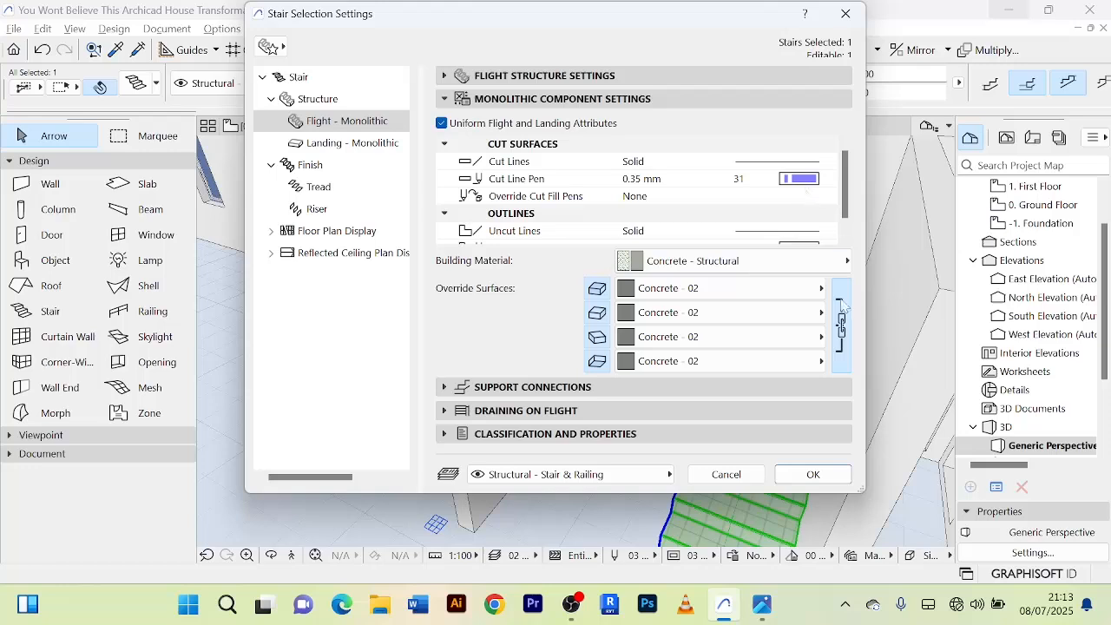
# Set all four linked override surfaces of the monolithic flight to Paint - Glossy White.
pyautogui.click(825, 291)
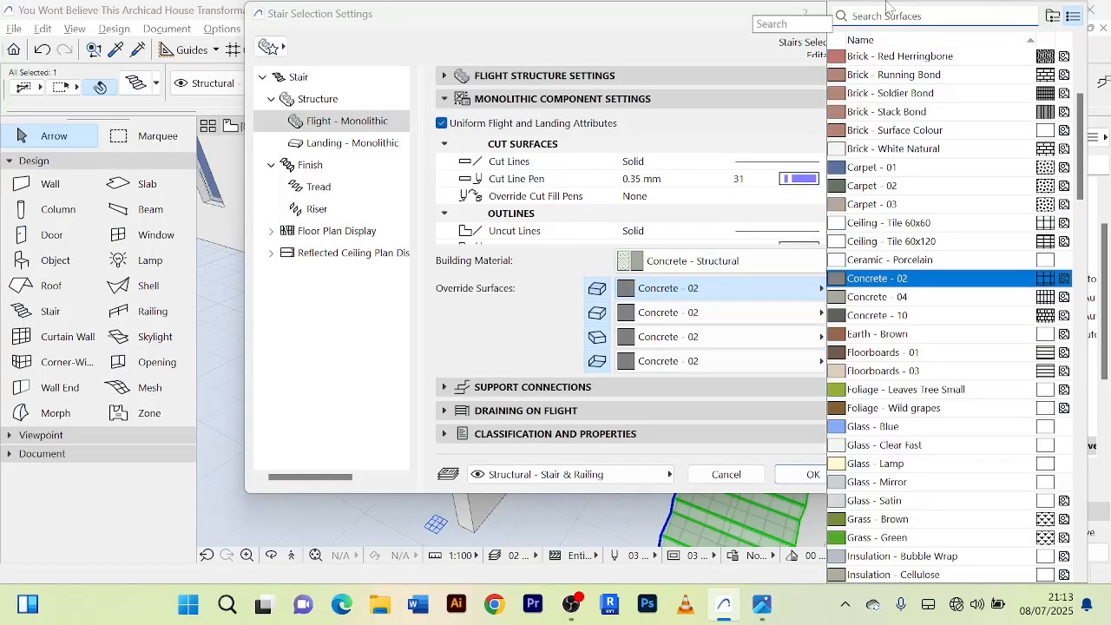
pyautogui.write('pl')
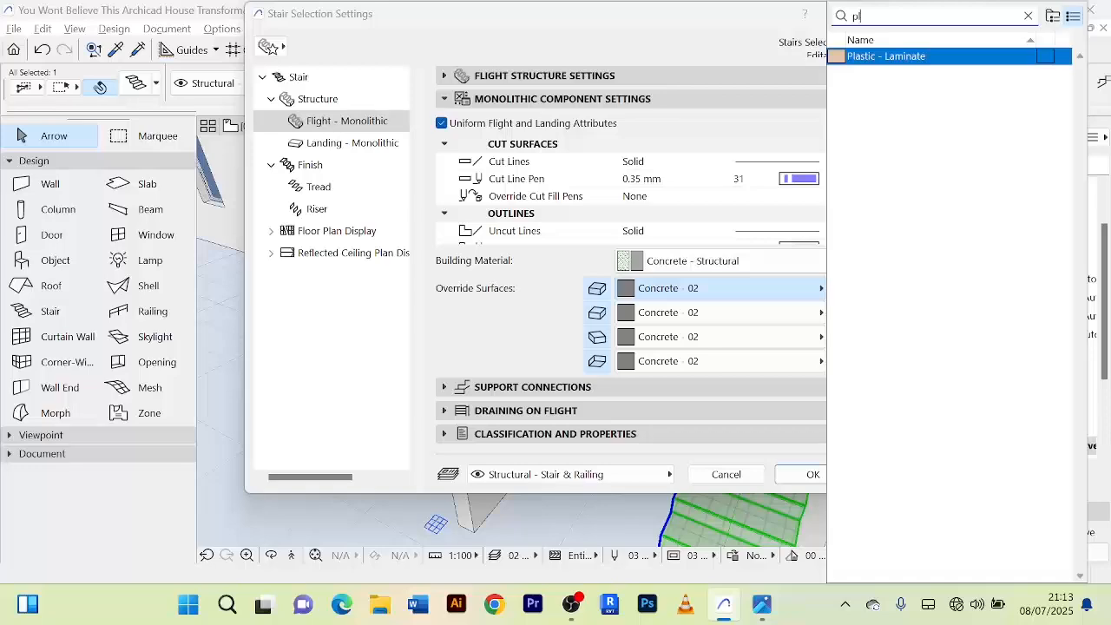
pyautogui.press('BackSpace')
pyautogui.press('BackSpace')
pyautogui.write('pai')
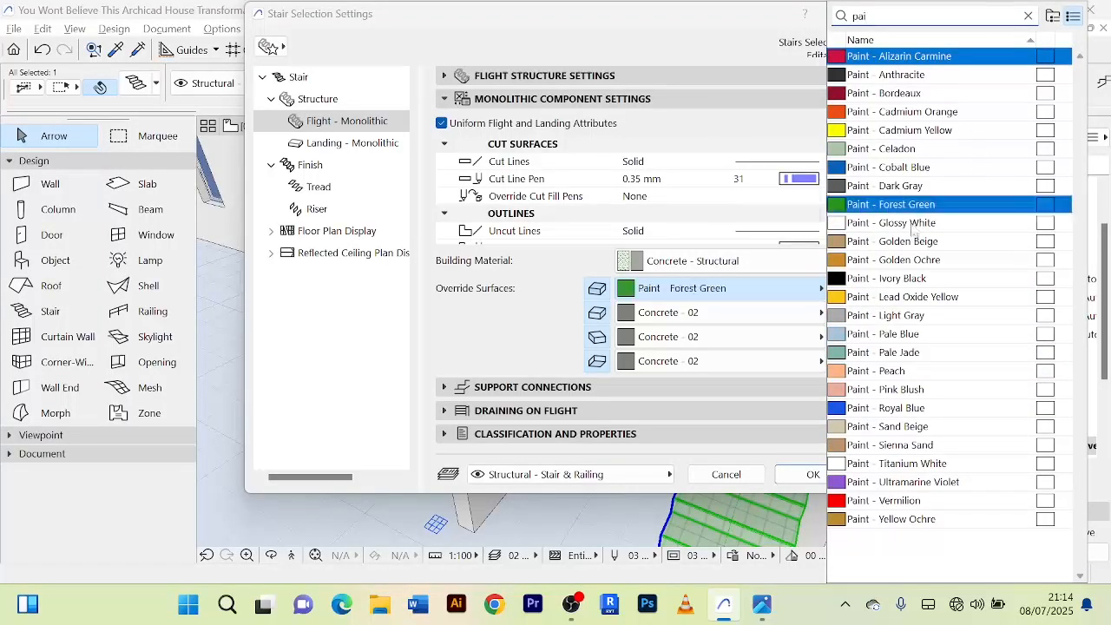
pyautogui.click(910, 227)
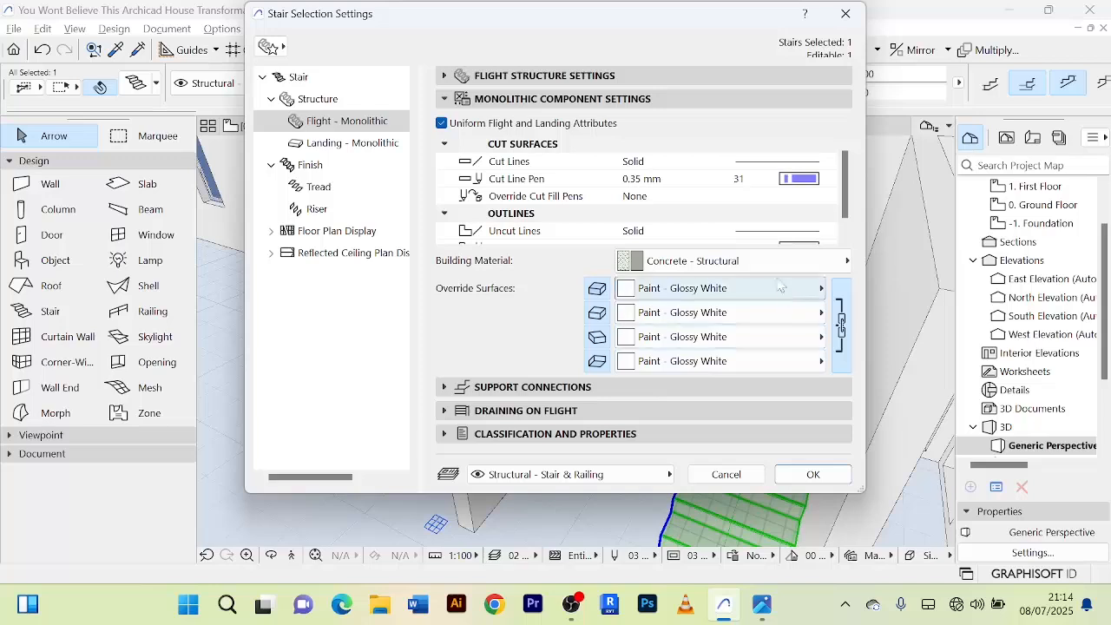
# Set the cut and uncut line pens of the monolithic flight to 102 and apply the stair settings.
pyautogui.scroll(-1, 812, 189)
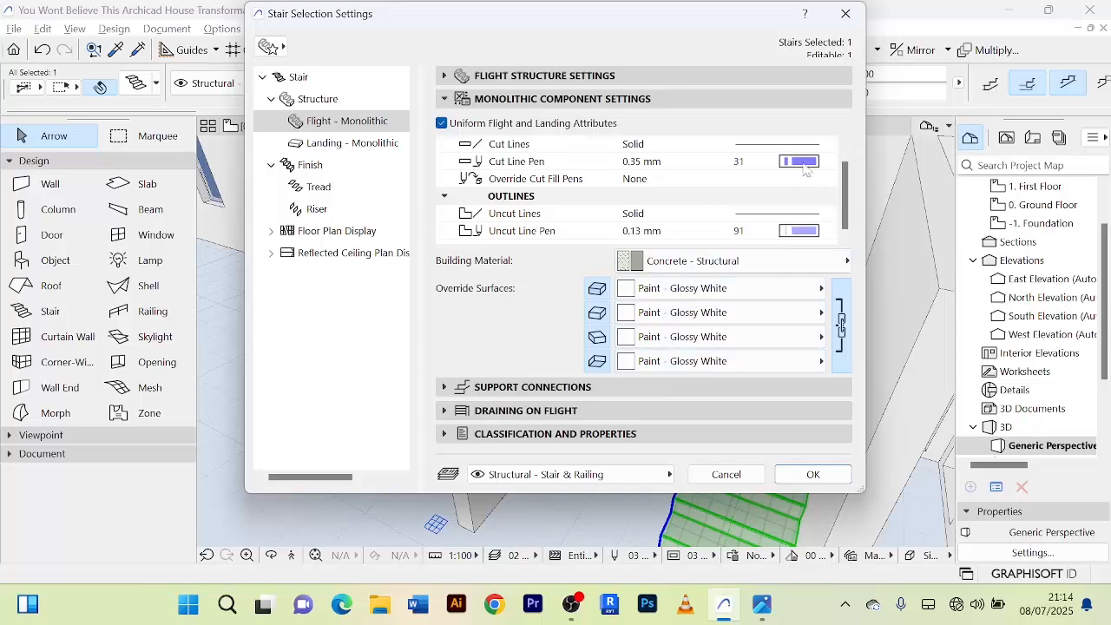
pyautogui.click(807, 170)
pyautogui.click(546, 275)
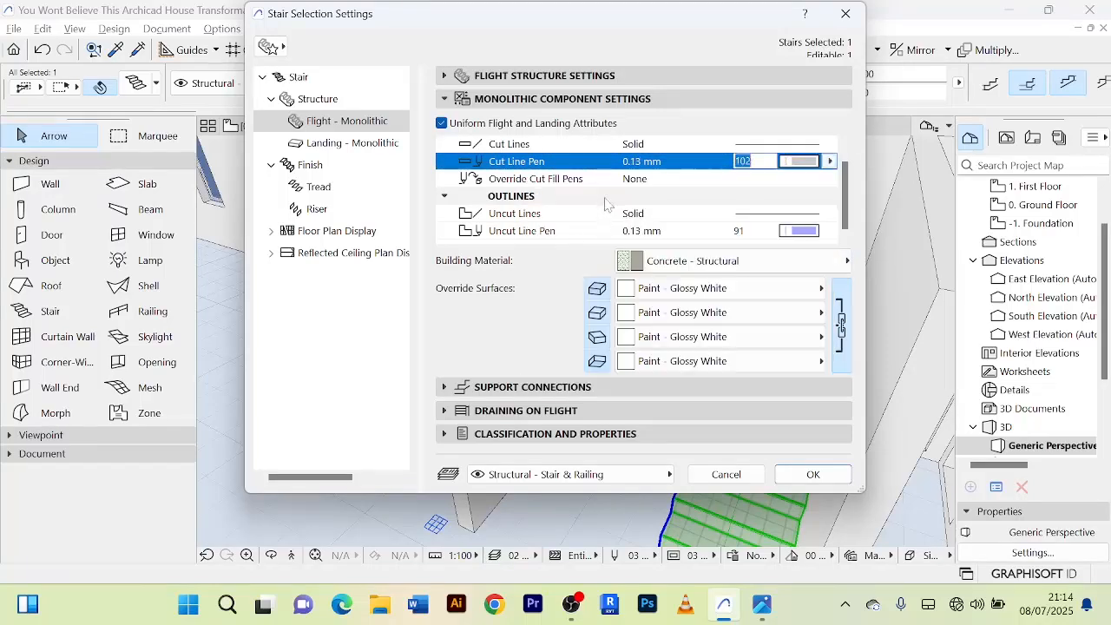
pyautogui.click(804, 231)
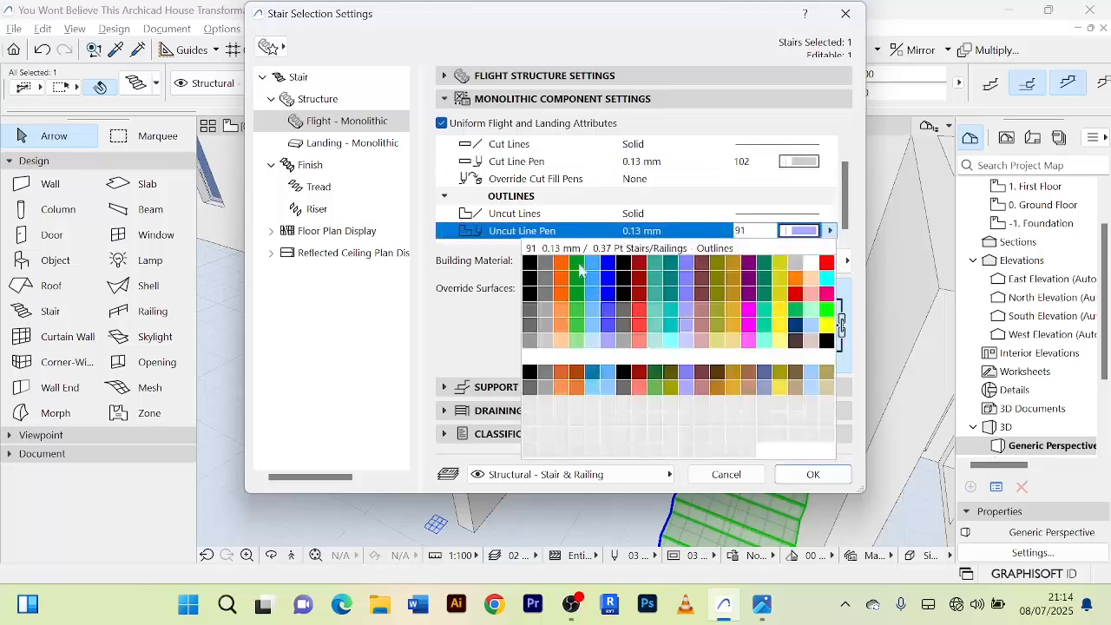
pyautogui.click(547, 345)
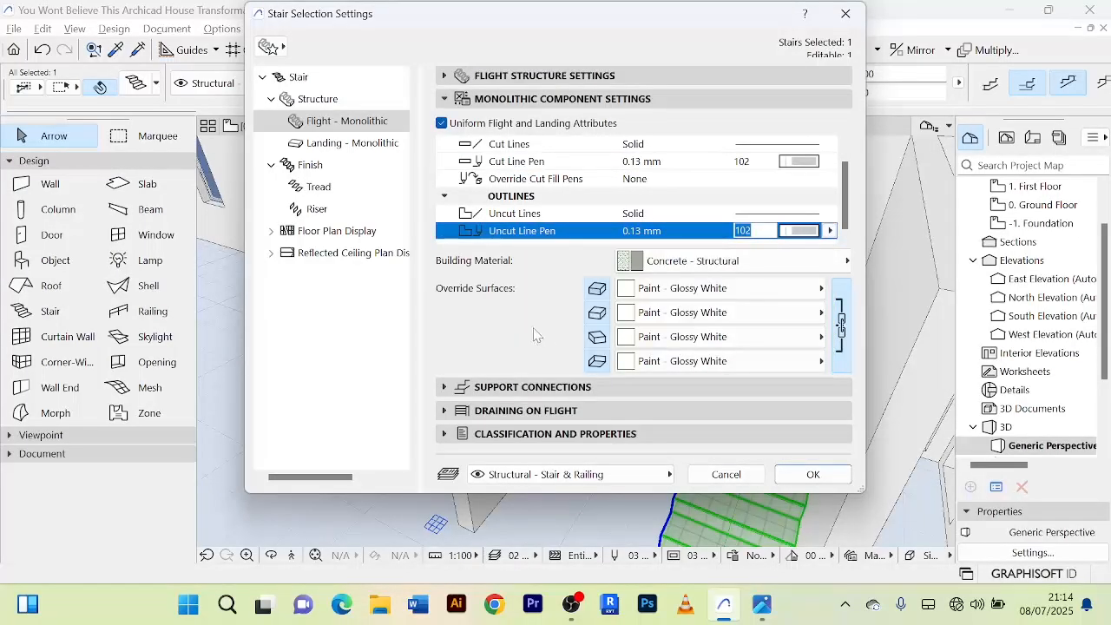
pyautogui.click(813, 474)
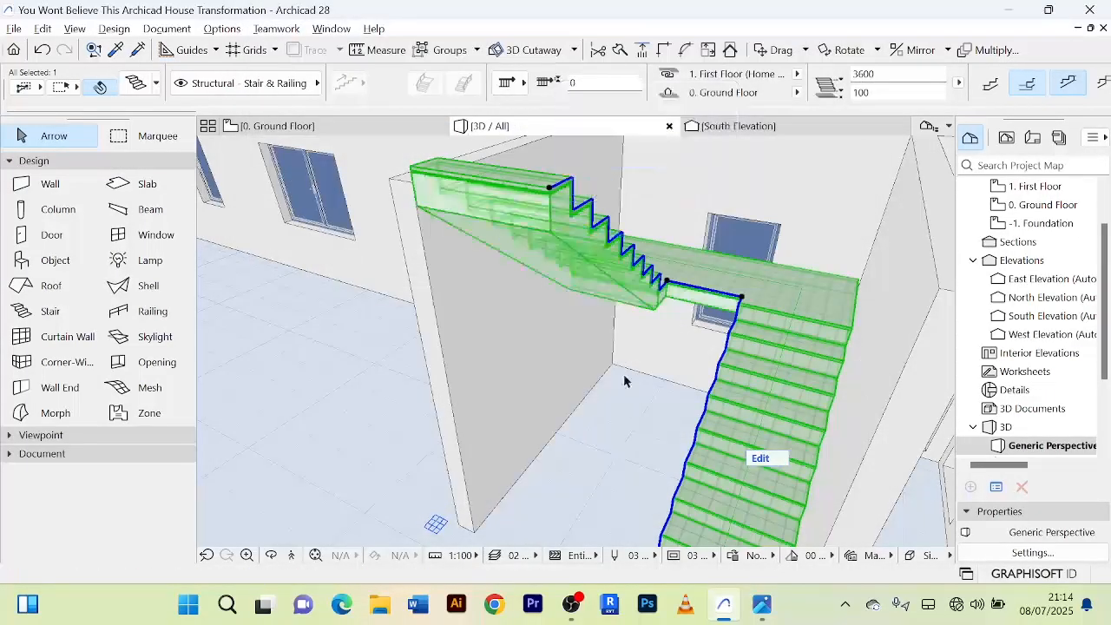
# Inspect the stair's painted flights, landing and underside up close from several angles in 3D.
pyautogui.scroll(3, 625, 375)
pyautogui.scroll(-5, 624, 369)
pyautogui.scroll(2, 581, 367)
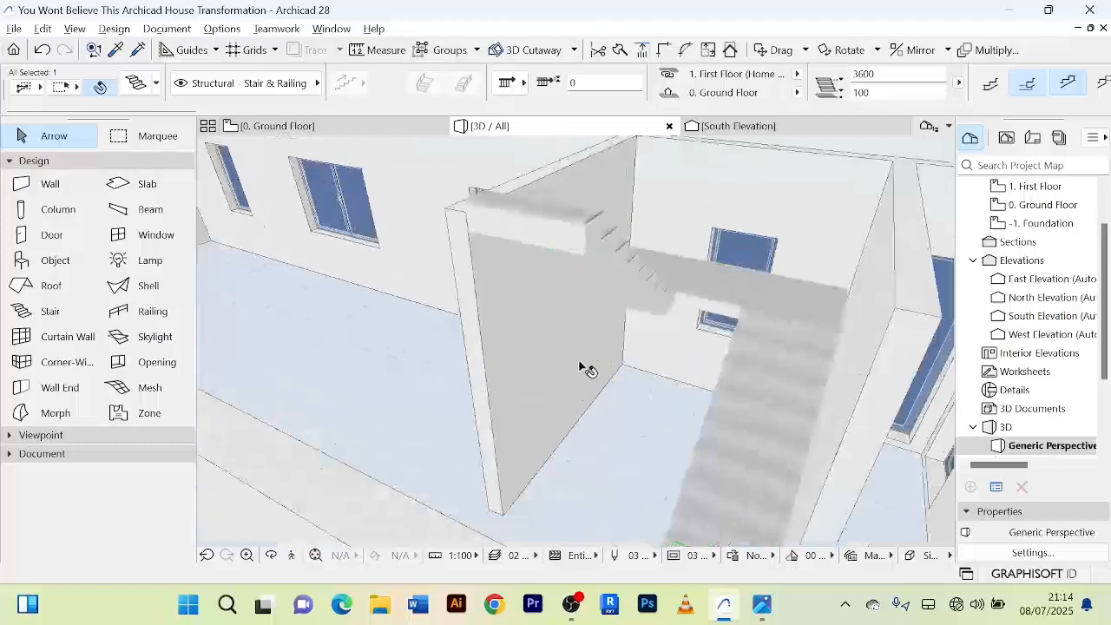
pyautogui.scroll(-2, 579, 358)
pyautogui.keyDown('shift'); pyautogui.moveTo(581, 358); pyautogui.dragTo(621, 358, button='middle'); pyautogui.keyUp('shift')
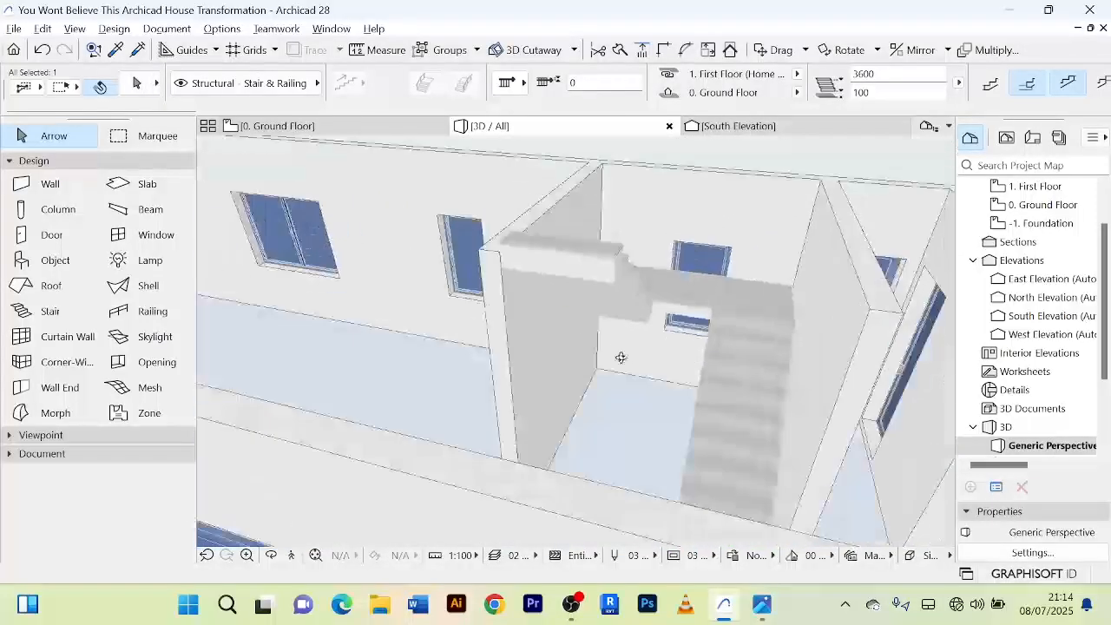
pyautogui.scroll(8, 588, 310)
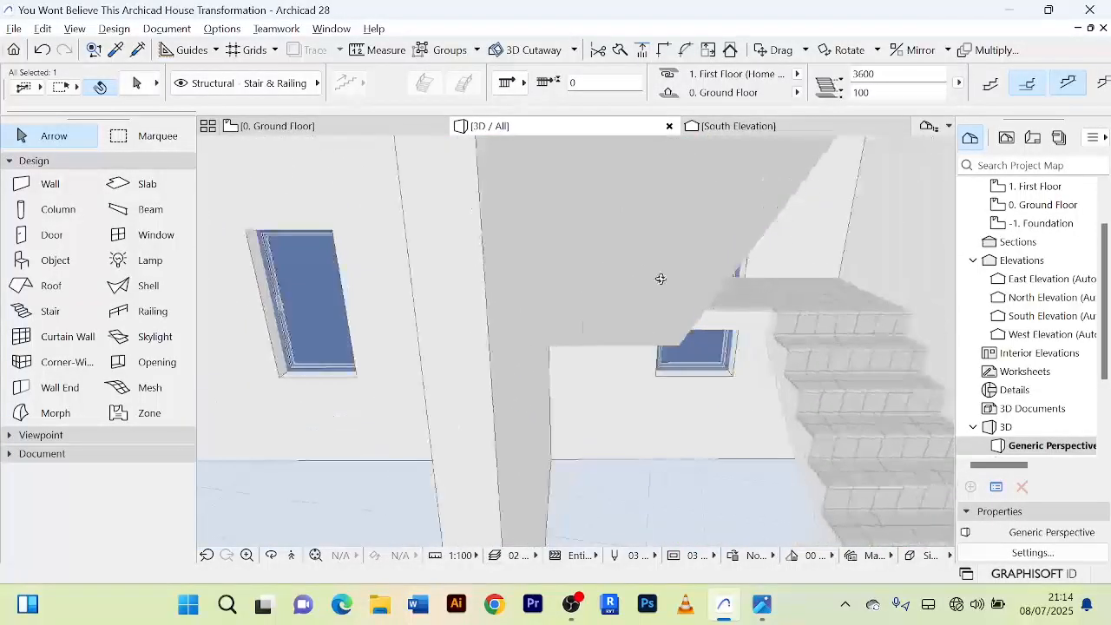
pyautogui.scroll(-8, 661, 277)
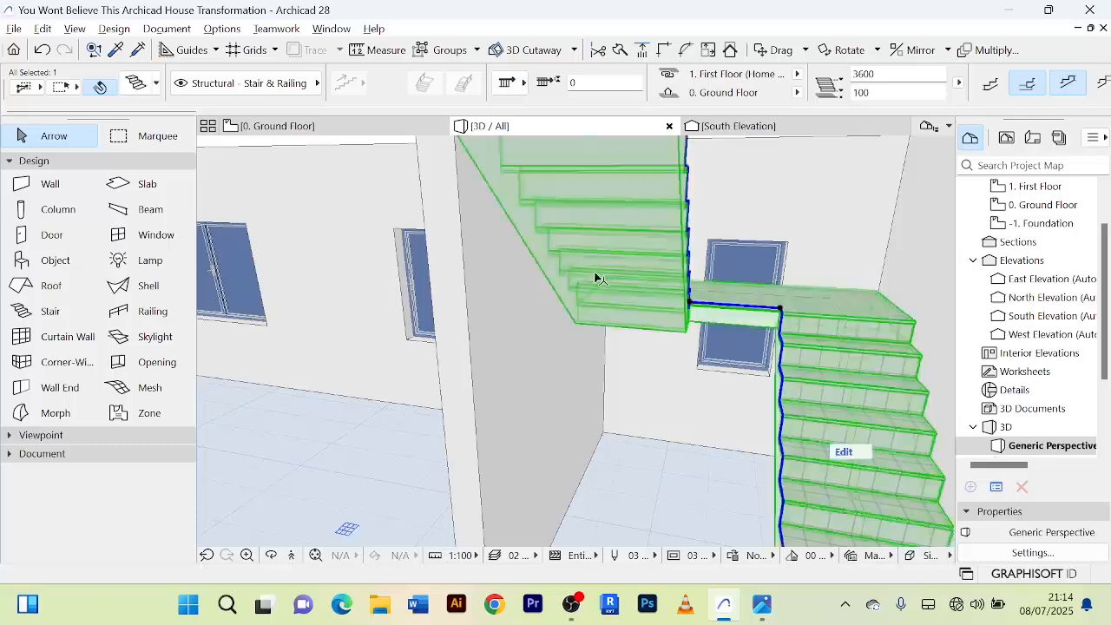
pyautogui.keyDown('shift'); pyautogui.moveTo(595, 279); pyautogui.dragTo(640, 399, button='middle'); pyautogui.keyUp('shift')
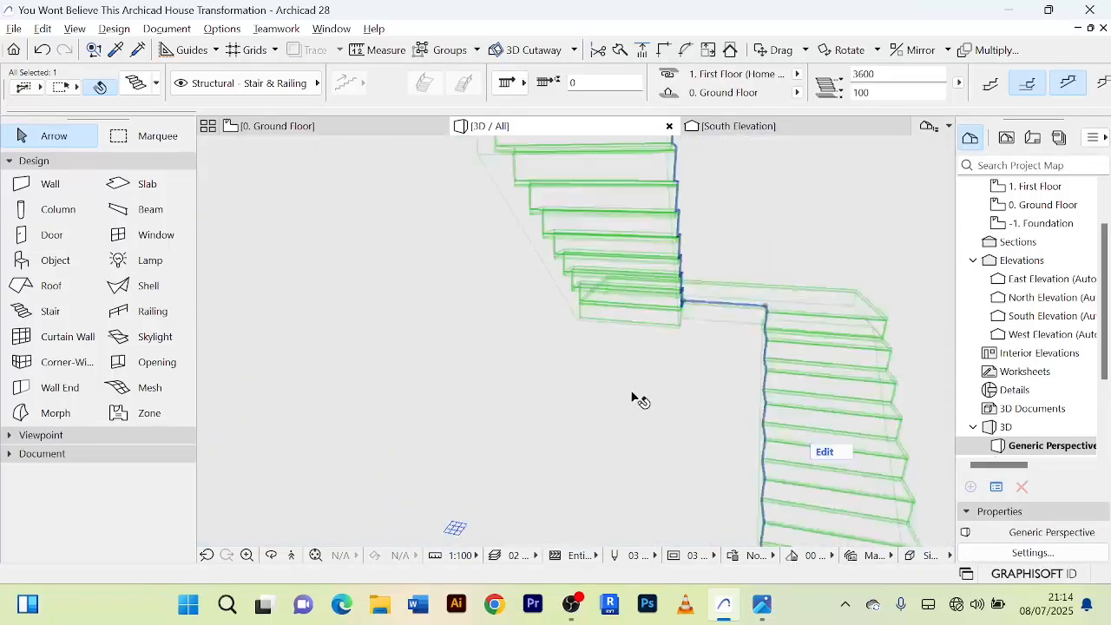
# Clear the selection and examine the finished staircase within the surrounding ground-floor rooms in the 3D view.
pyautogui.click(632, 396)
pyautogui.scroll(-8, 635, 390)
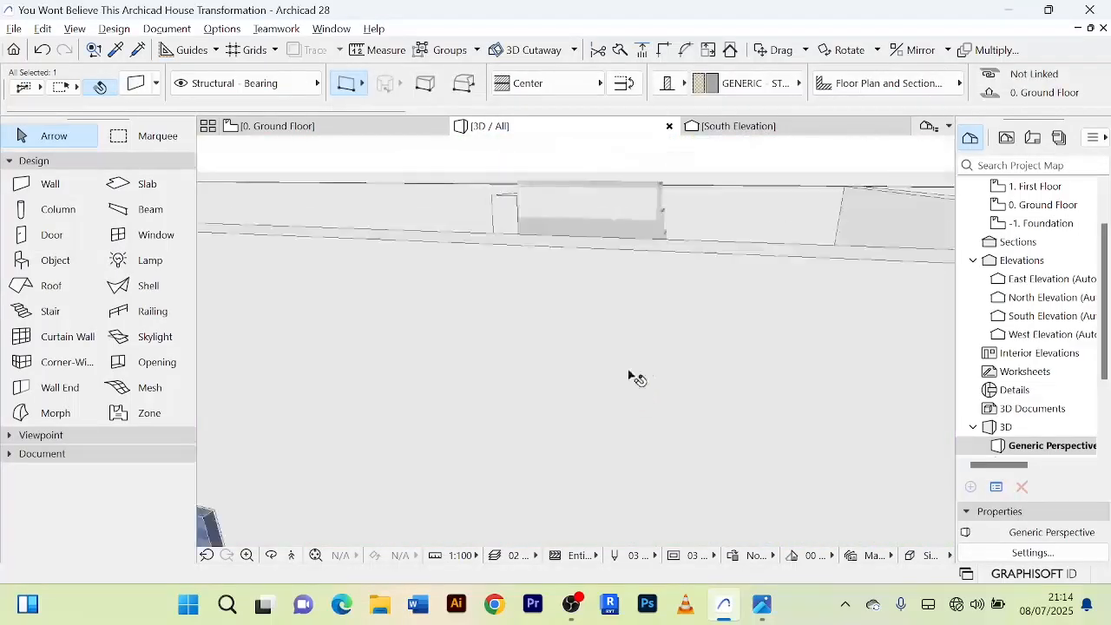
pyautogui.scroll(-10, 634, 374)
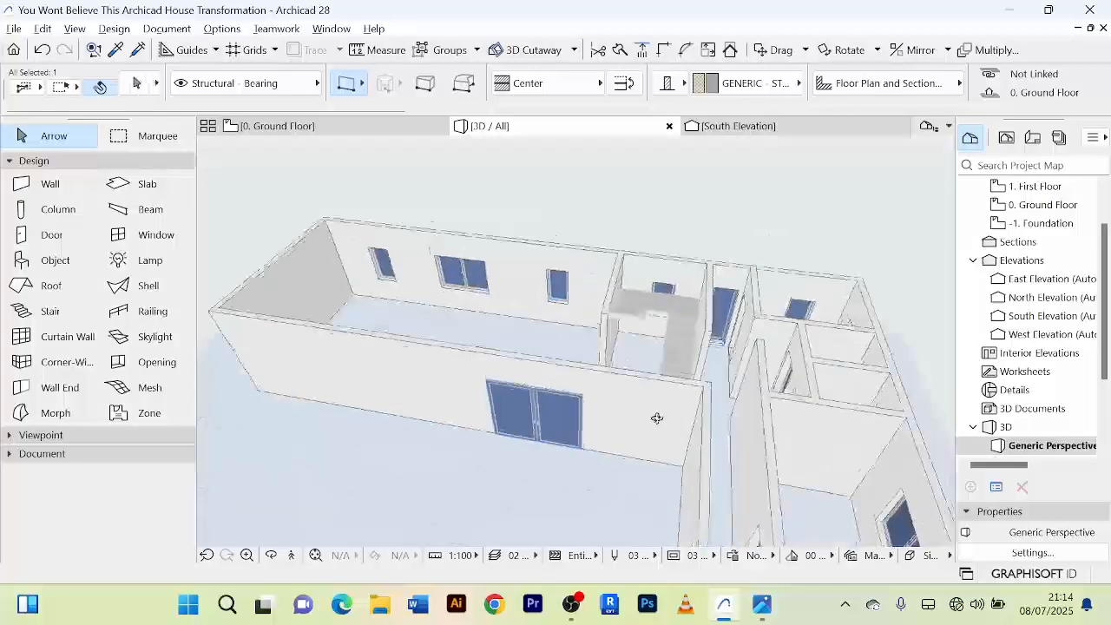
pyautogui.keyDown('shift'); pyautogui.moveTo(657, 418); pyautogui.dragTo(667, 338, button='middle'); pyautogui.keyUp('shift')
pyautogui.scroll(5, 665, 339)
pyautogui.click(325, 288)
pyautogui.scroll(-2, 382, 303)
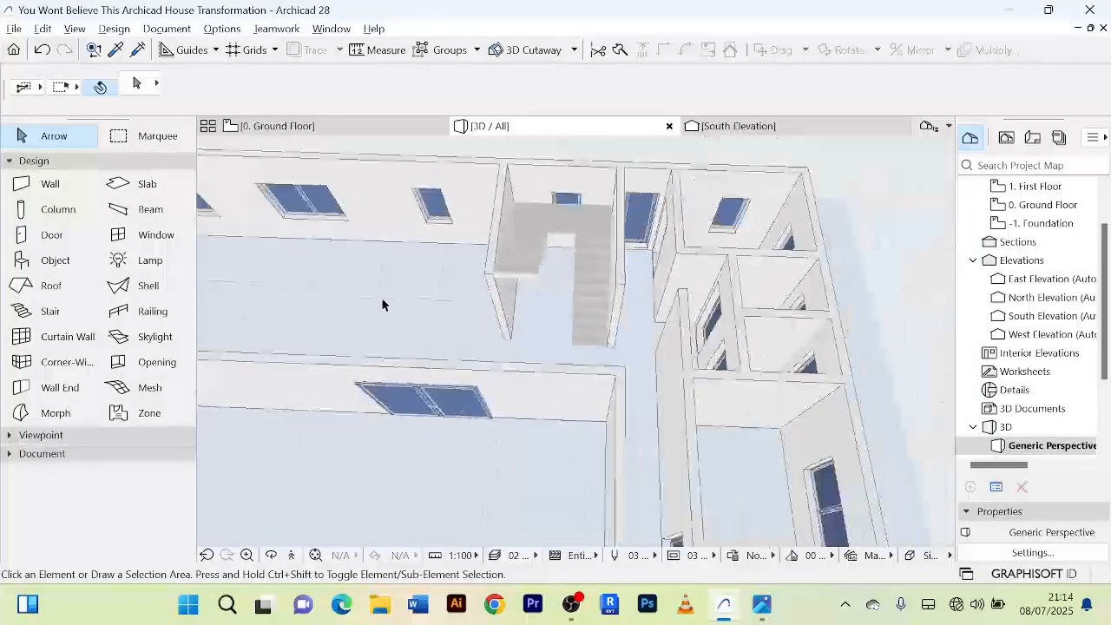
pyautogui.keyDown('shift'); pyautogui.moveTo(382, 304); pyautogui.dragTo(342, 255, button='middle'); pyautogui.keyUp('shift')
pyautogui.scroll(2, 447, 243)
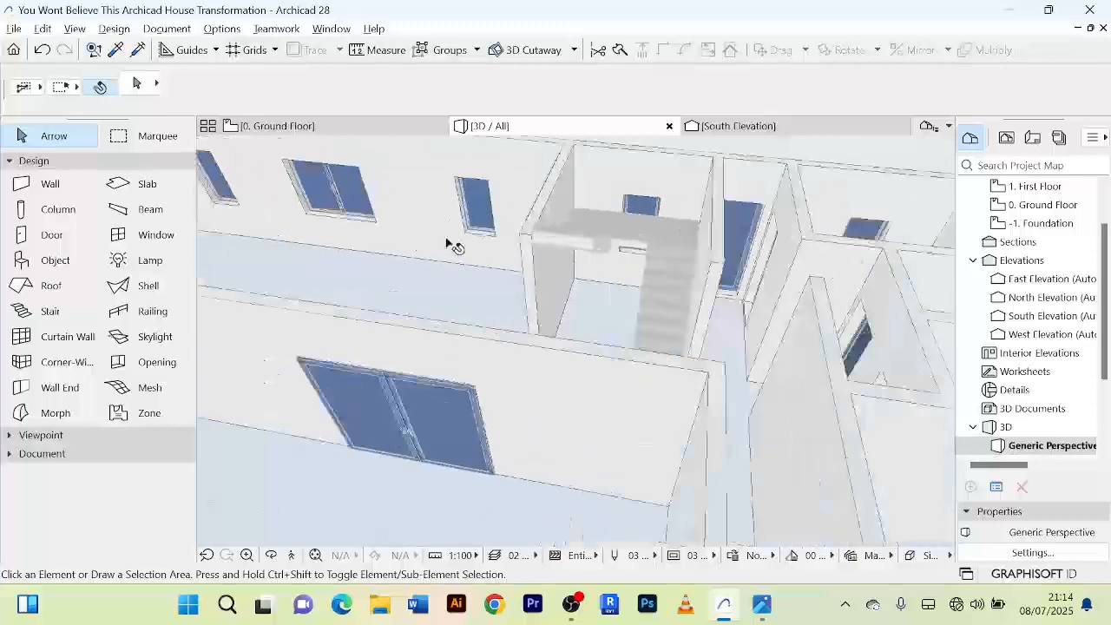
pyautogui.scroll(-2, 447, 243)
pyautogui.keyDown('shift'); pyautogui.moveTo(449, 241); pyautogui.dragTo(482, 323, button='middle'); pyautogui.keyUp('shift')
pyautogui.scroll(2, 462, 252)
pyautogui.scroll(-2, 462, 252)
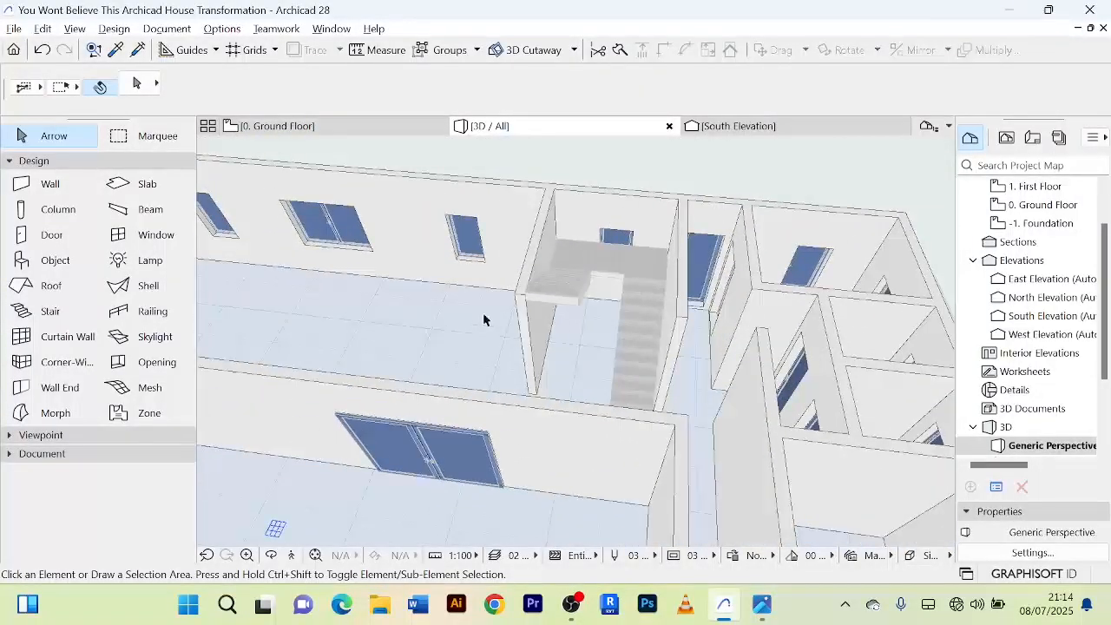
# Switch to the 0. Ground Floor plan with the whole house layout in view.
pyautogui.click(358, 129)
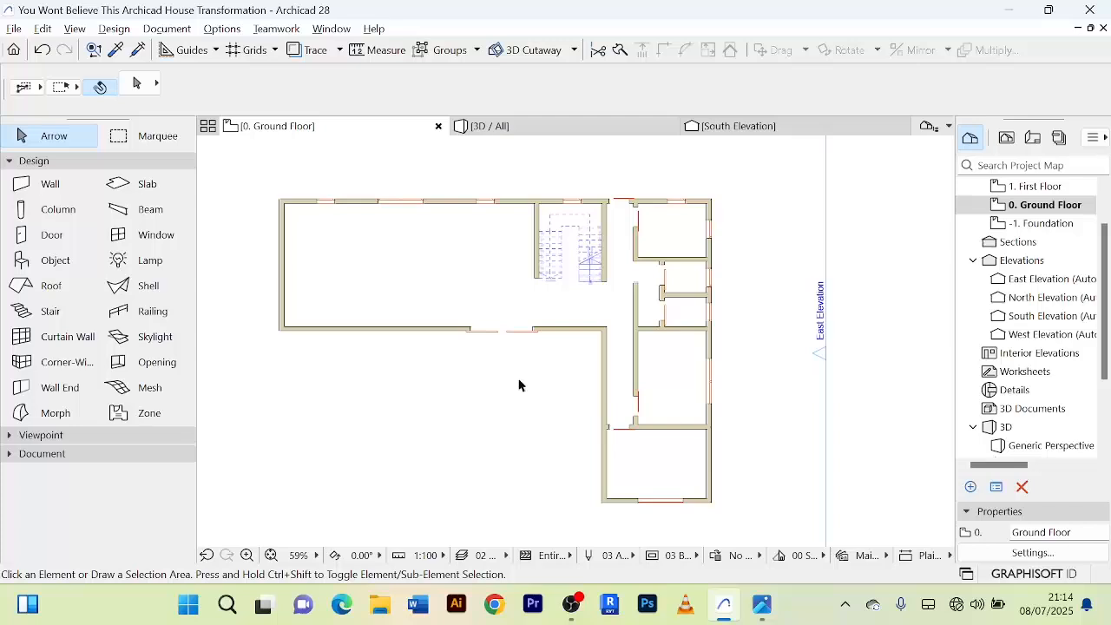
pyautogui.scroll(2, 518, 379)
pyautogui.scroll(-2, 518, 379)
pyautogui.moveTo(517, 379); pyautogui.dragTo(510, 398, button='middle')
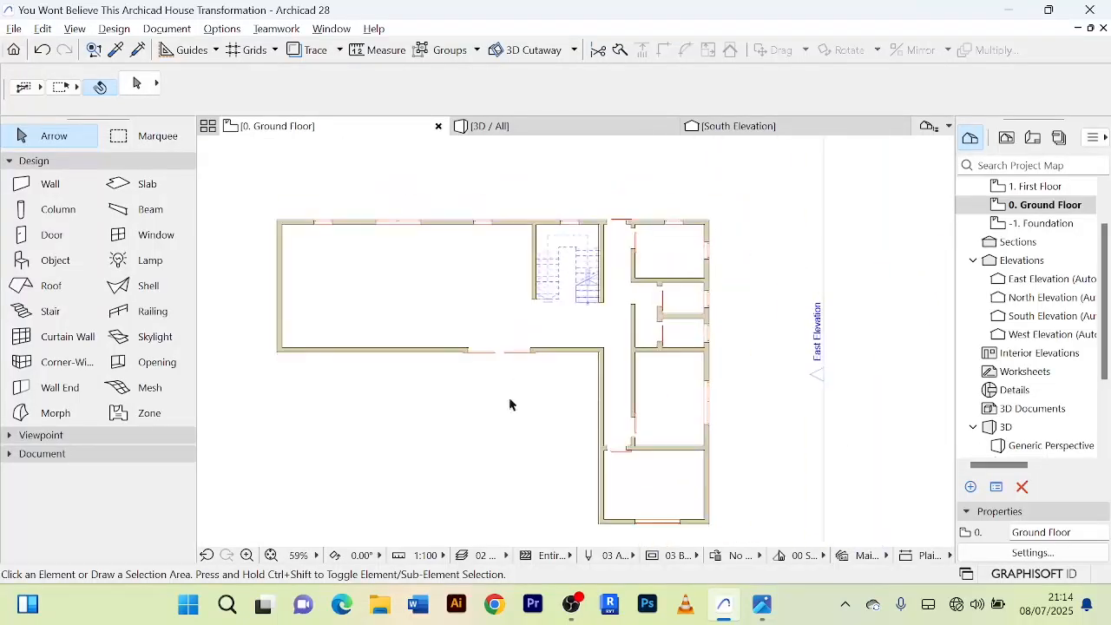
pyautogui.scroll(4, 511, 283)
pyautogui.scroll(-3, 510, 288)
pyautogui.moveTo(512, 287); pyautogui.dragTo(541, 276, button='middle')
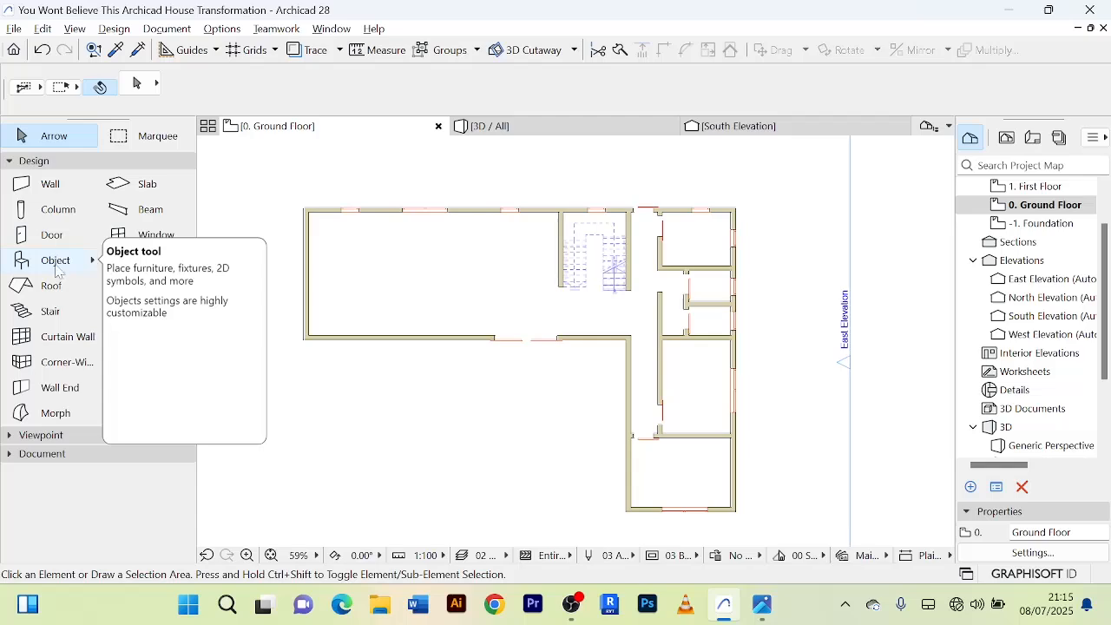
# Search the Object tool's library for "chair" and choose Dining Table Rectangle as the default object.
pyautogui.doubleClick(59, 265)
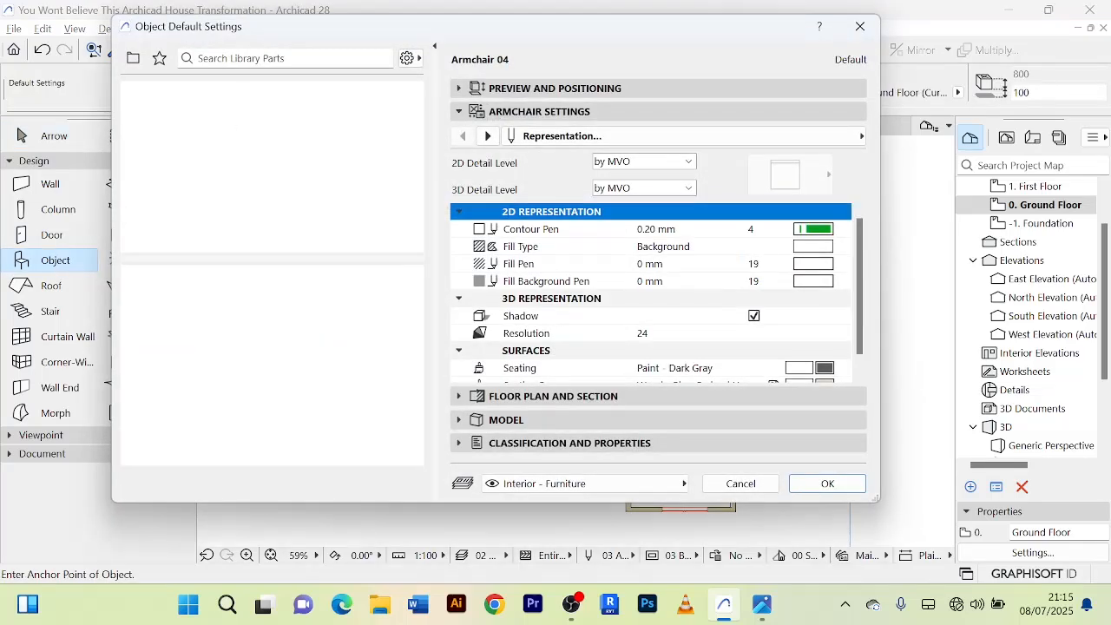
pyautogui.click(269, 59)
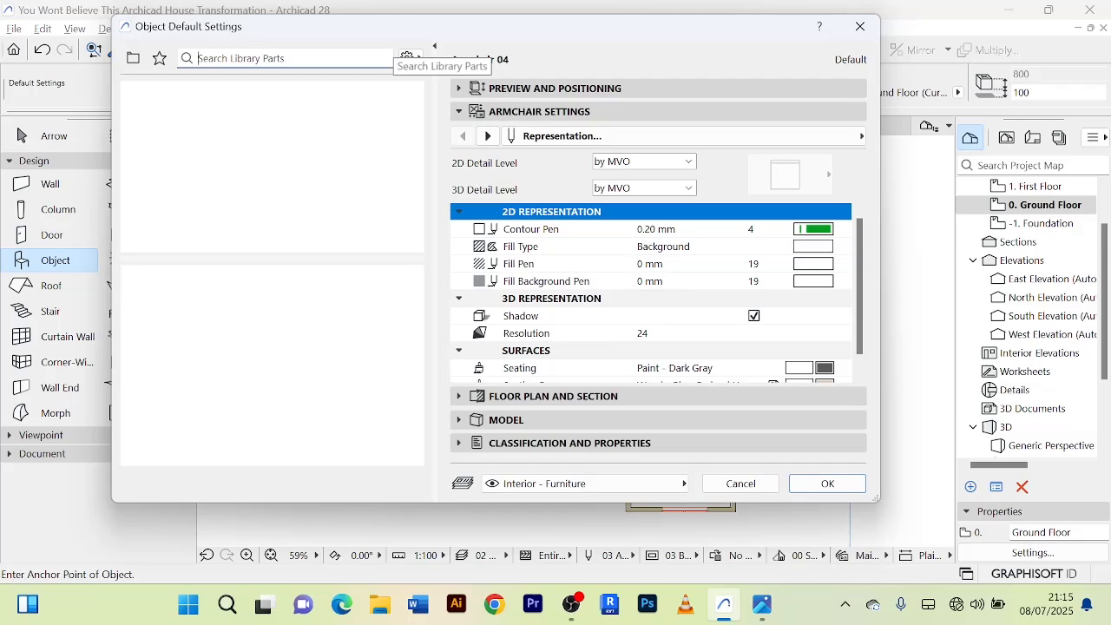
pyautogui.write('chair')
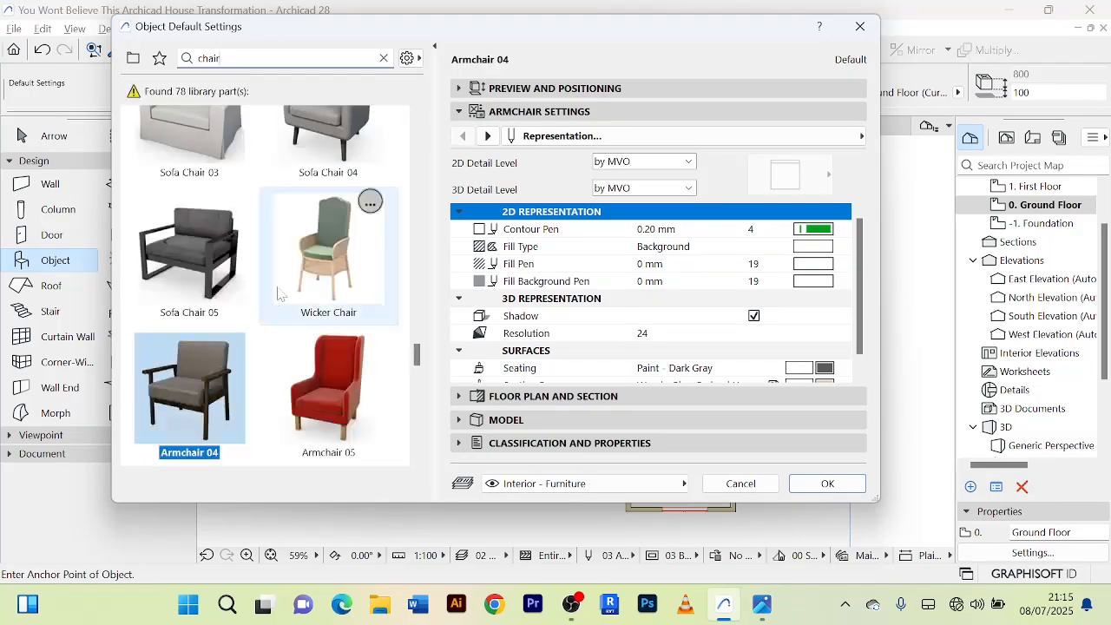
pyautogui.scroll(3, 321, 273)
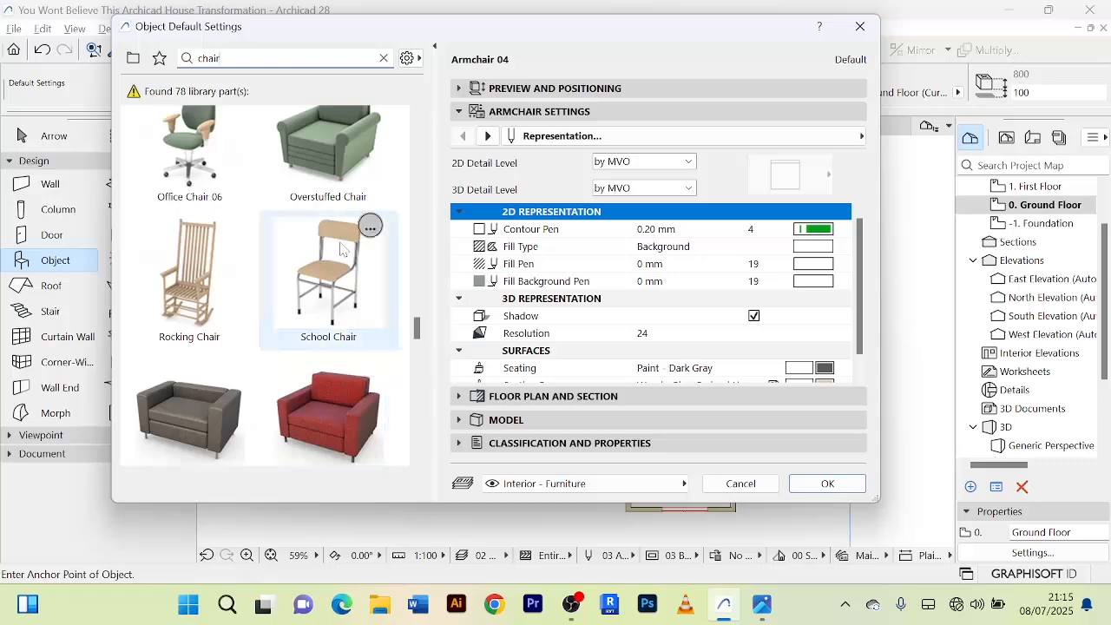
pyautogui.scroll(-2, 333, 282)
pyautogui.scroll(-10, 332, 282)
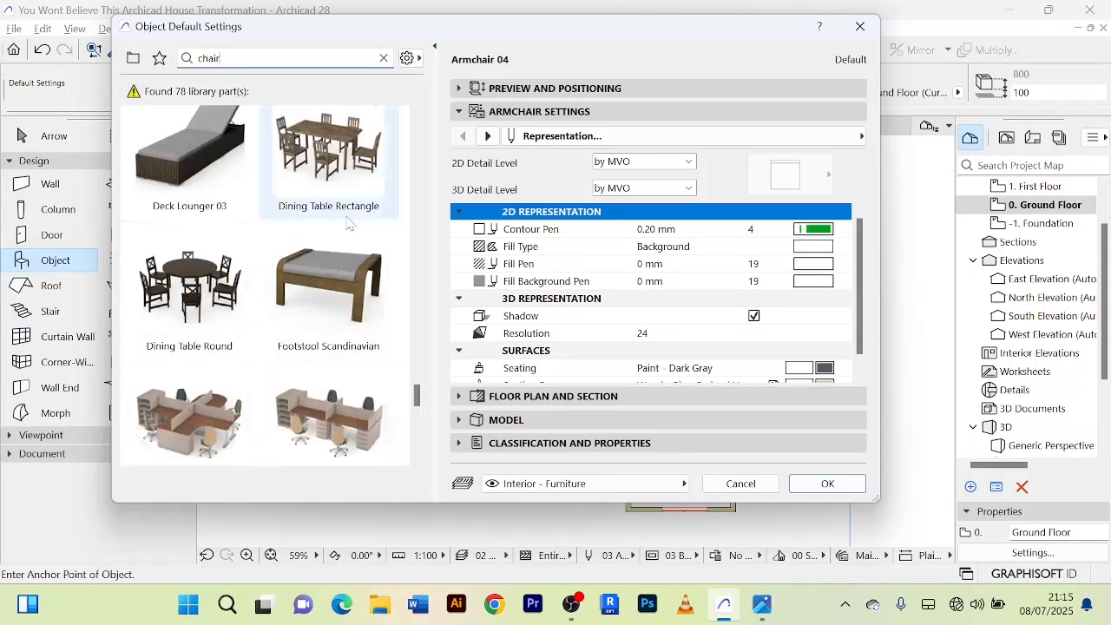
pyautogui.click(347, 172)
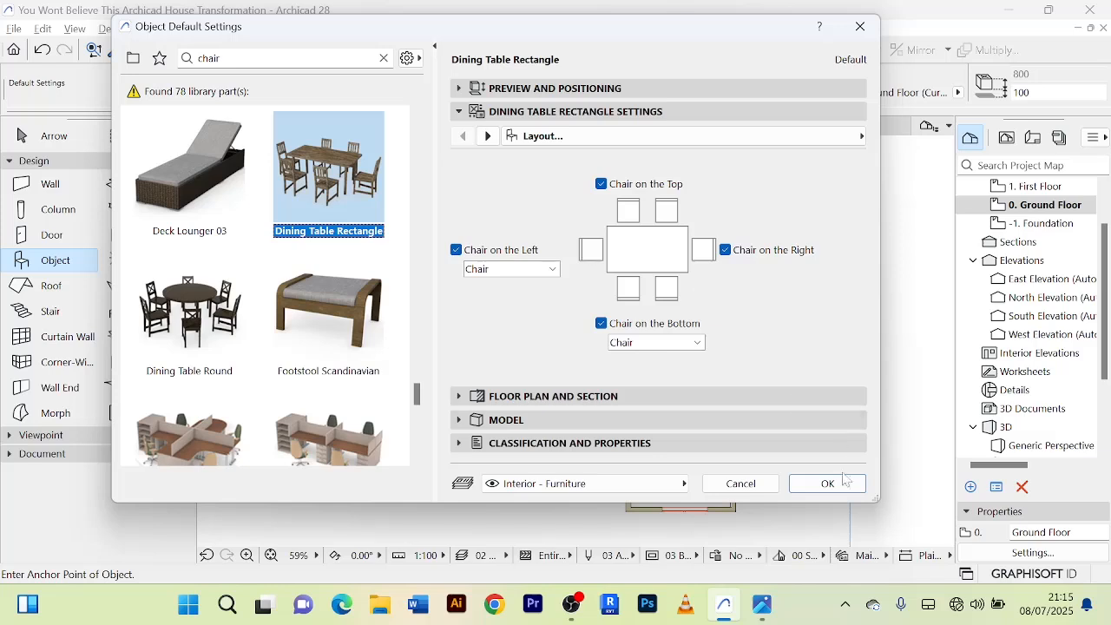
# Set the dining table's symbol line pen to 102 in its floor plan and section settings.
pyautogui.click(462, 397)
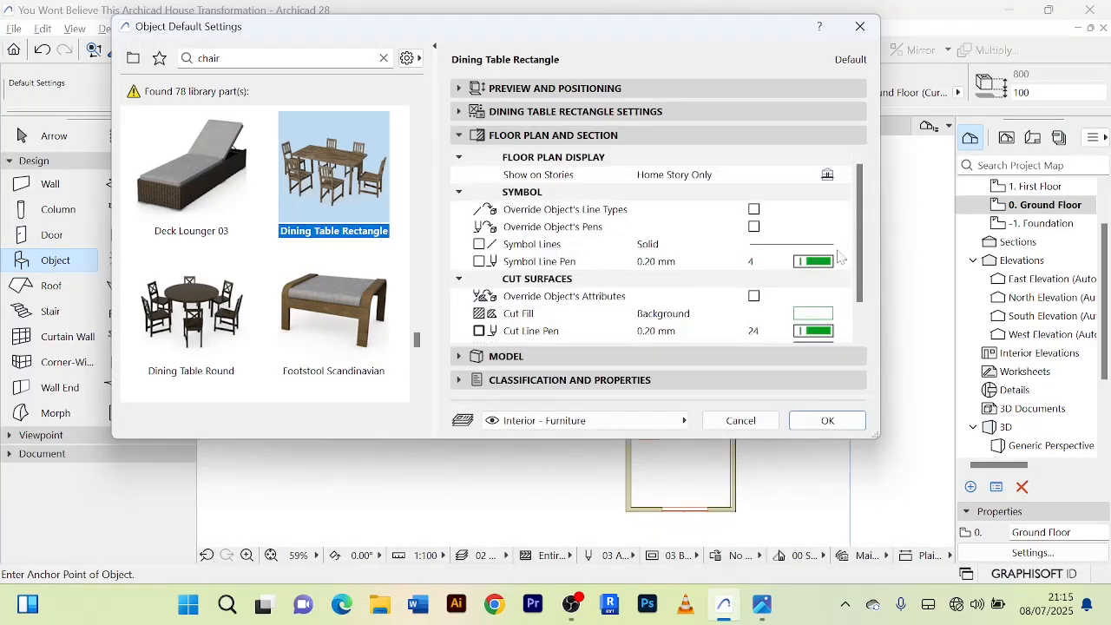
pyautogui.scroll(-1, 840, 258)
pyautogui.click(816, 228)
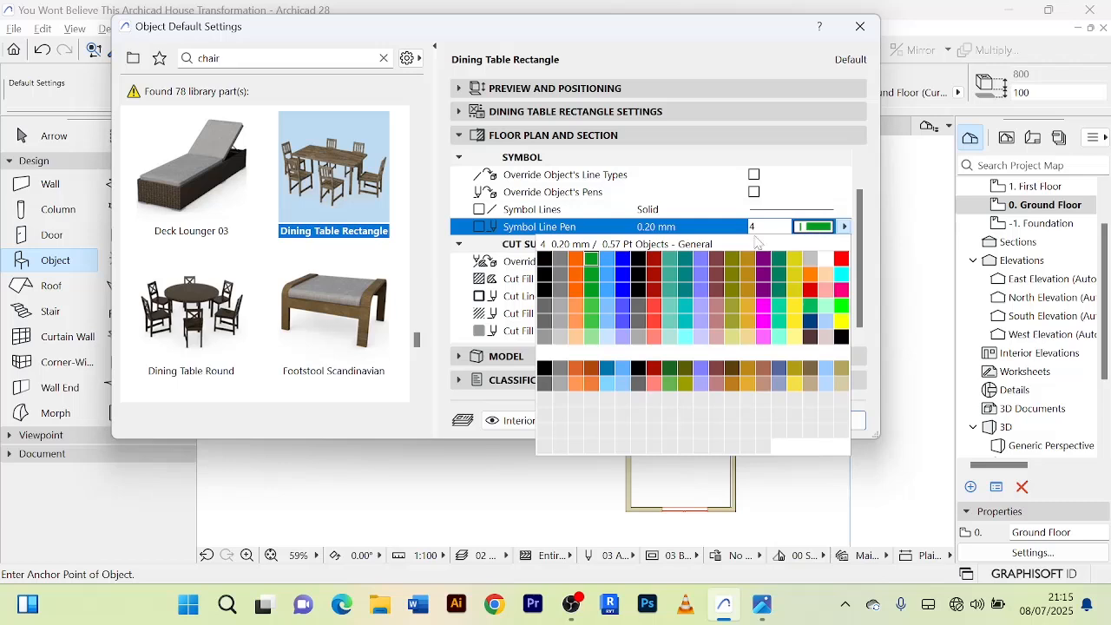
pyautogui.click(560, 337)
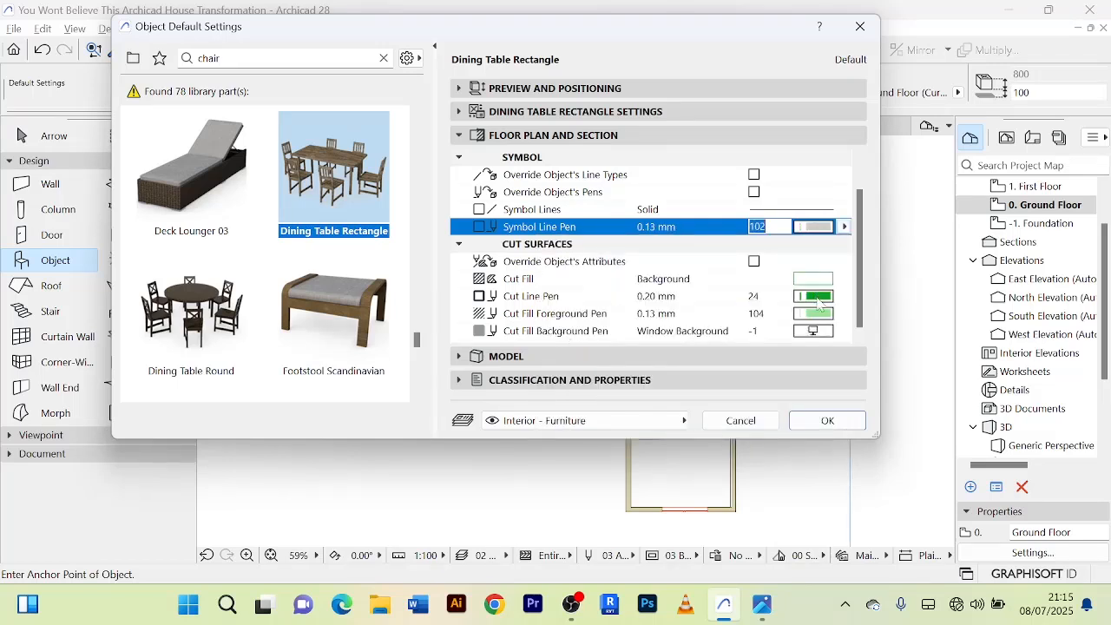
# Enable the attribute override for the dining table's cut surfaces and set its cut line and cut fill foreground pens to 102.
pyautogui.click(754, 261)
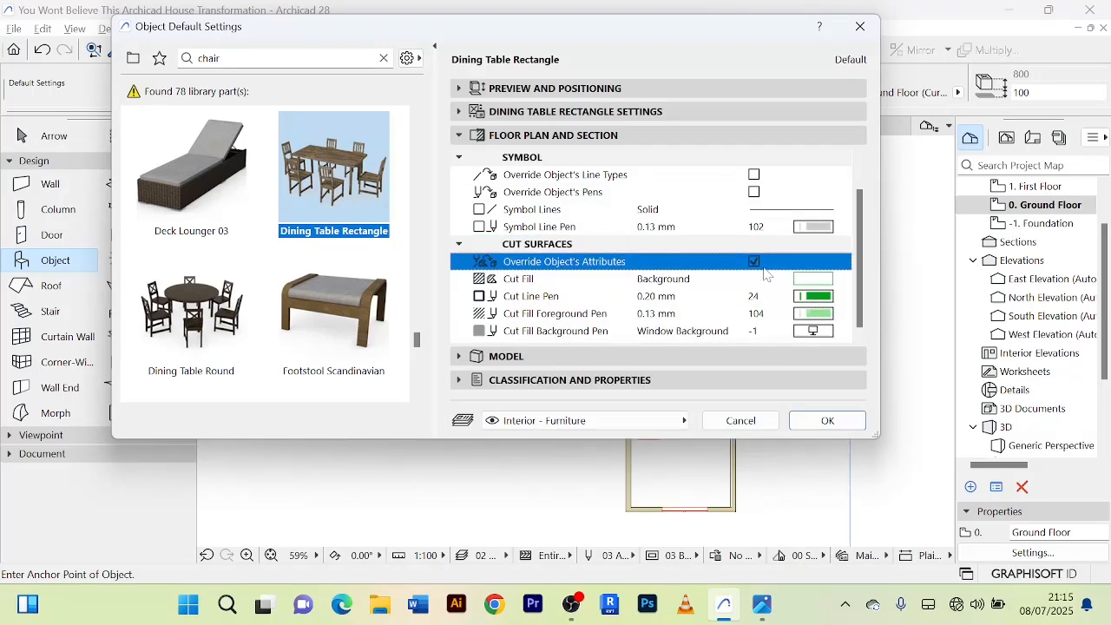
pyautogui.click(823, 299)
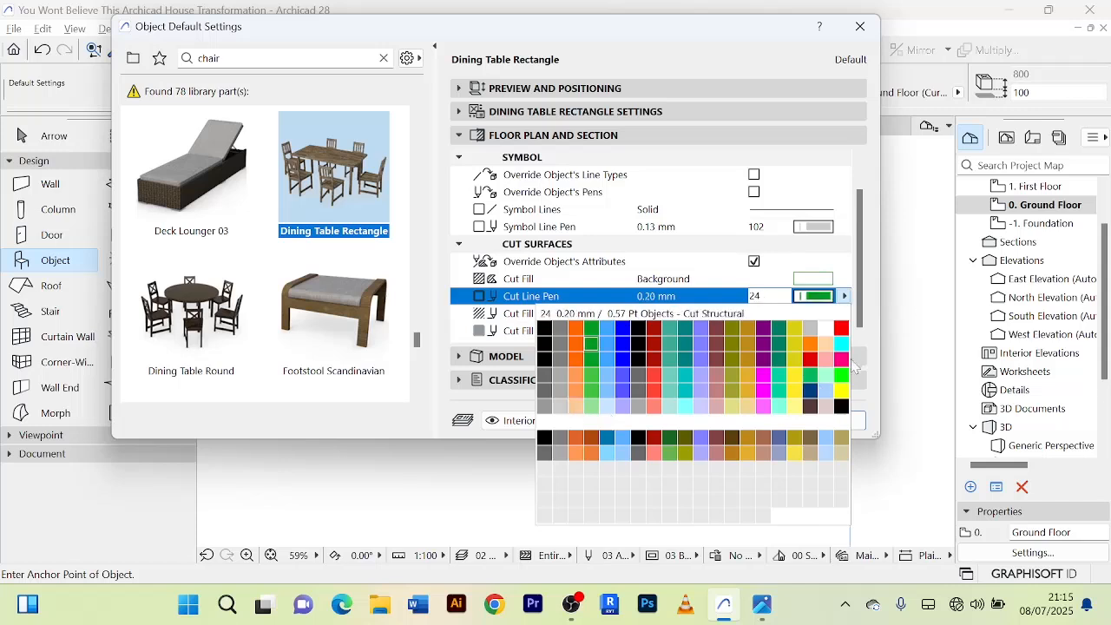
pyautogui.click(560, 413)
pyautogui.click(813, 313)
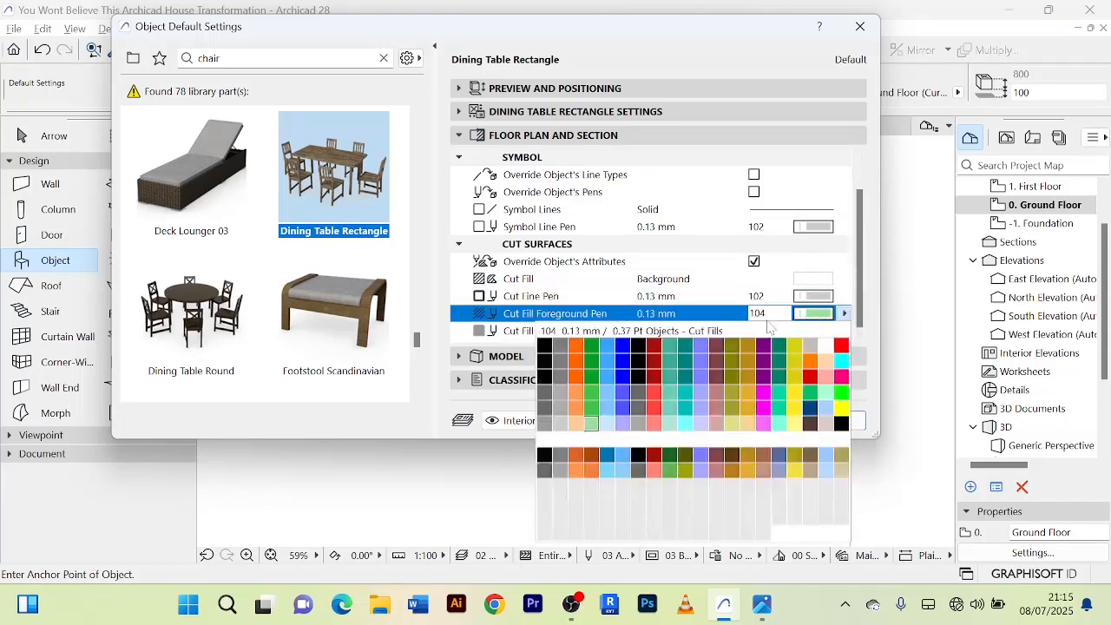
pyautogui.click(560, 412)
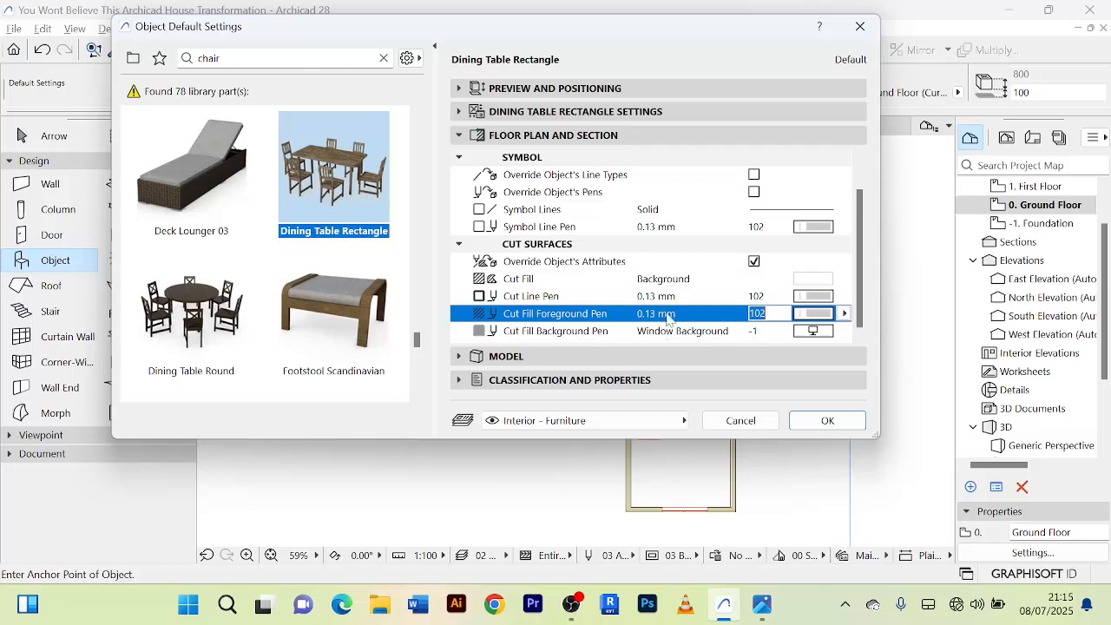
# Override the dining table's model surface with Wood - Mahogany Vertical.
pyautogui.click(525, 356)
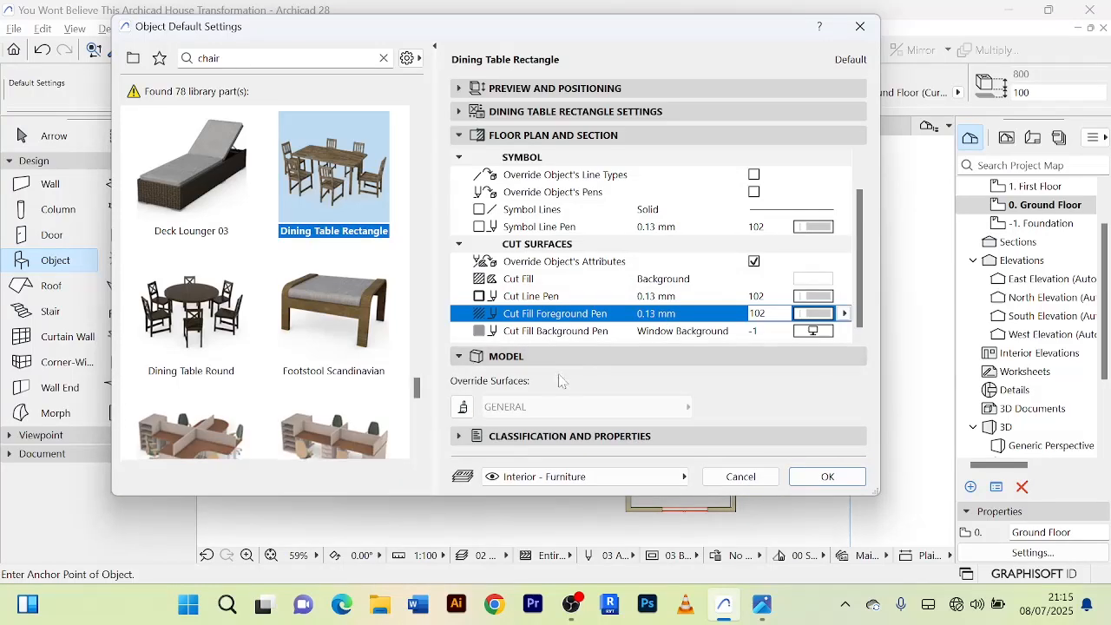
pyautogui.click(463, 406)
pyautogui.click(688, 407)
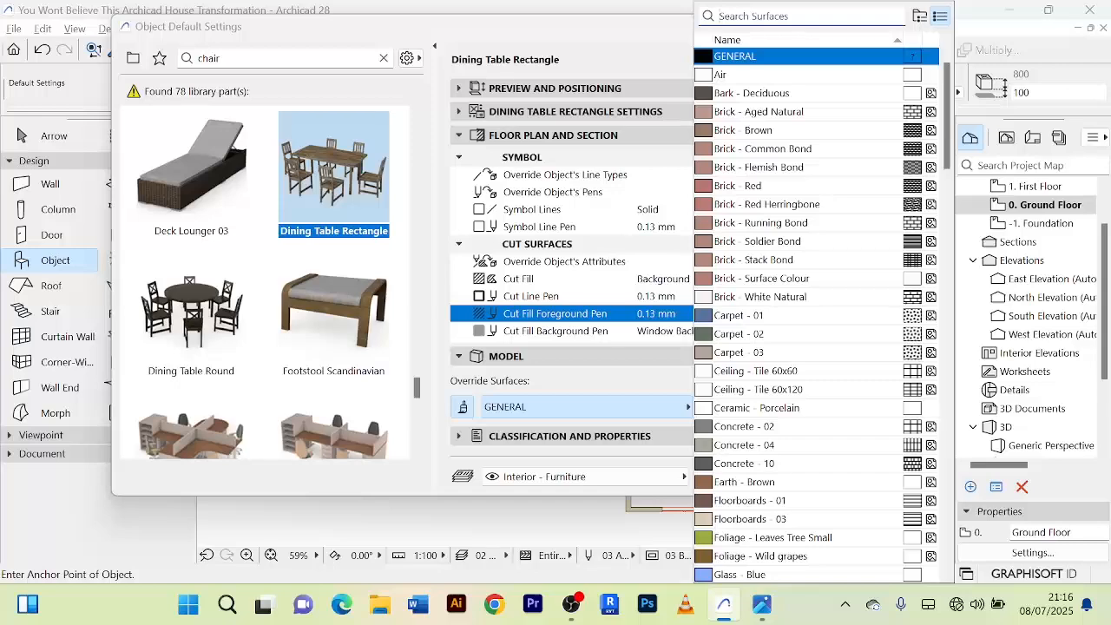
pyautogui.write('wood')
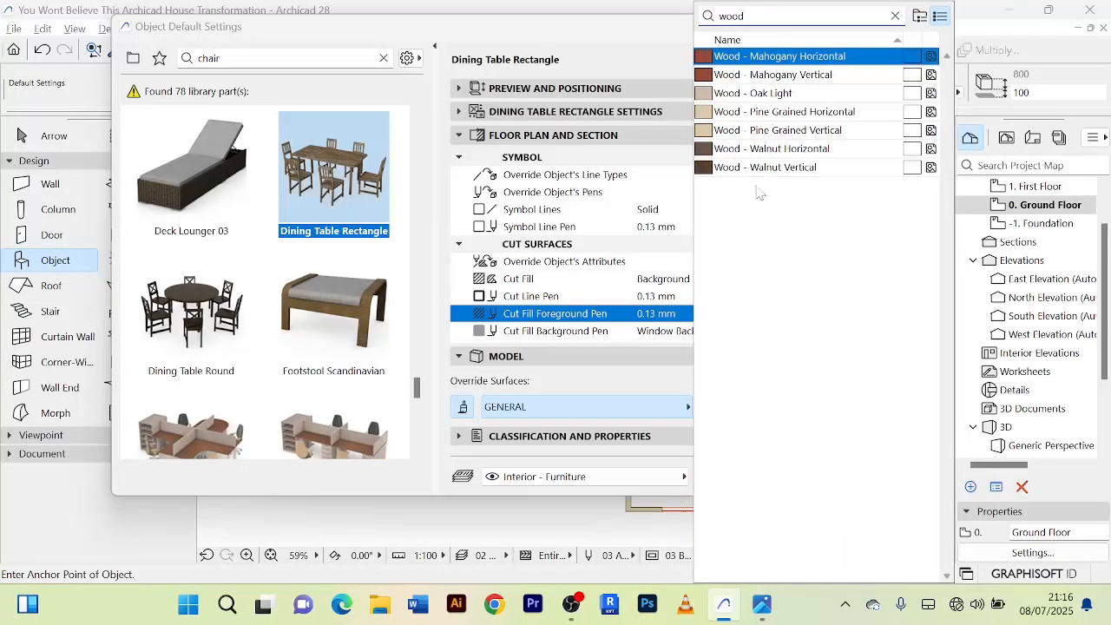
pyautogui.click(790, 76)
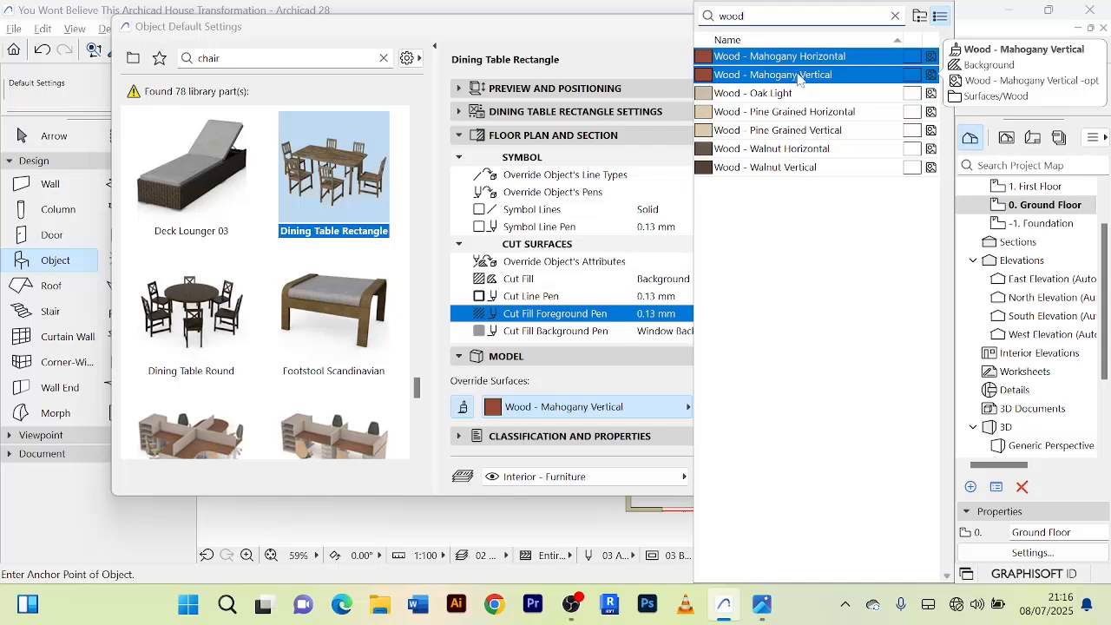
# Confirm the Wood - Mahogany Vertical surface override and place the dining table in the large ground-floor room, west of the staircase.
pyautogui.doubleClick(800, 79)
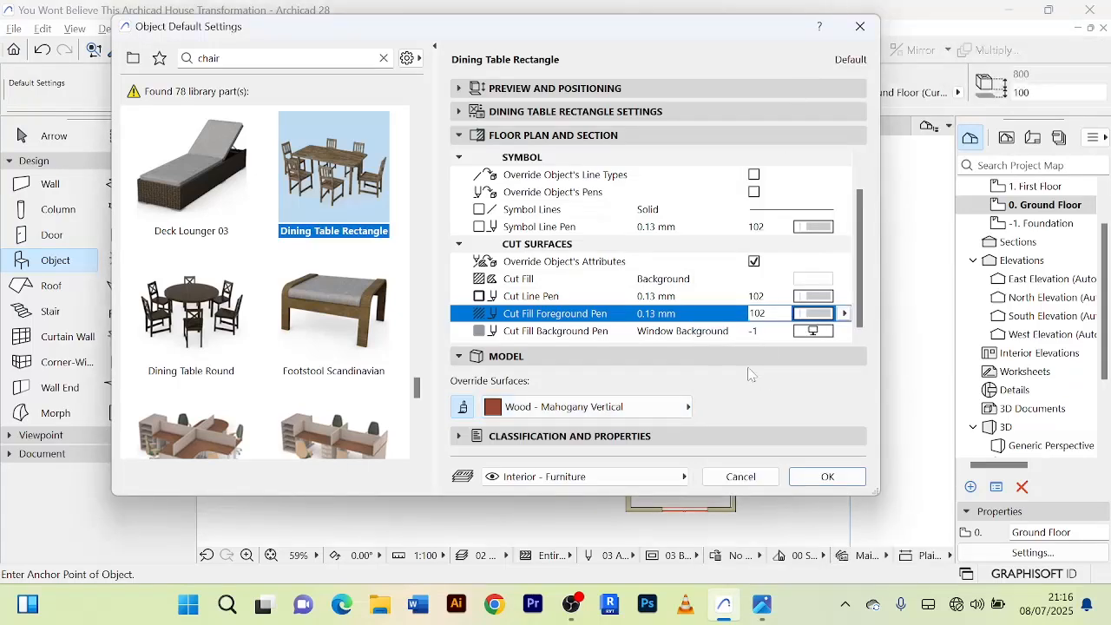
pyautogui.click(828, 477)
pyautogui.scroll(3, 486, 270)
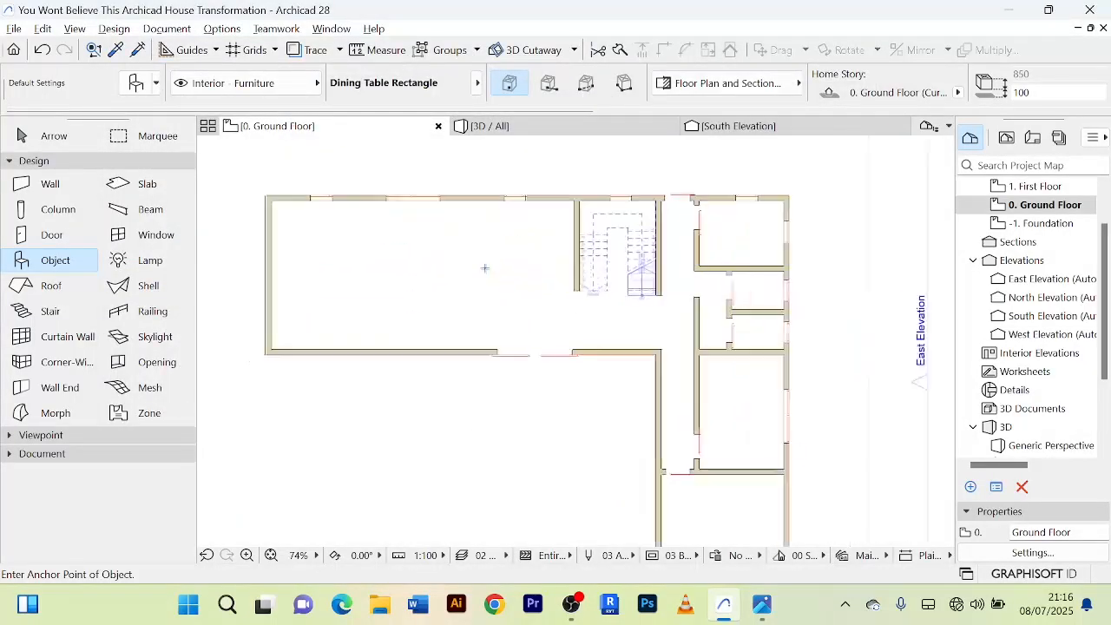
pyautogui.click(484, 275)
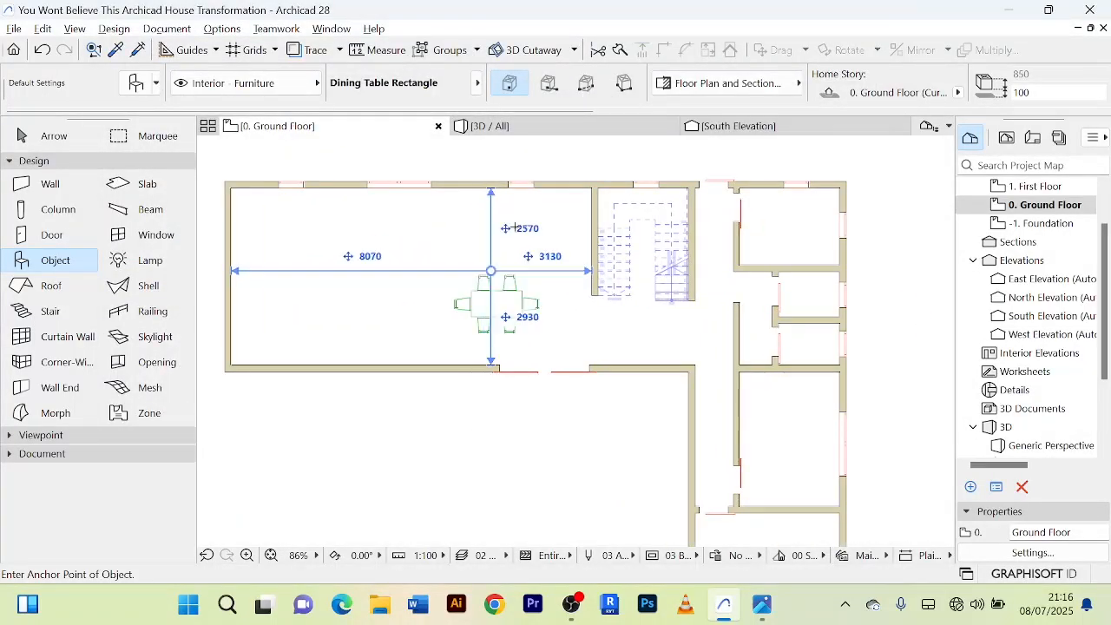
# Move the placed dining table about 782 mm straight up, toward the room's upper wall.
pyautogui.click(47, 137)
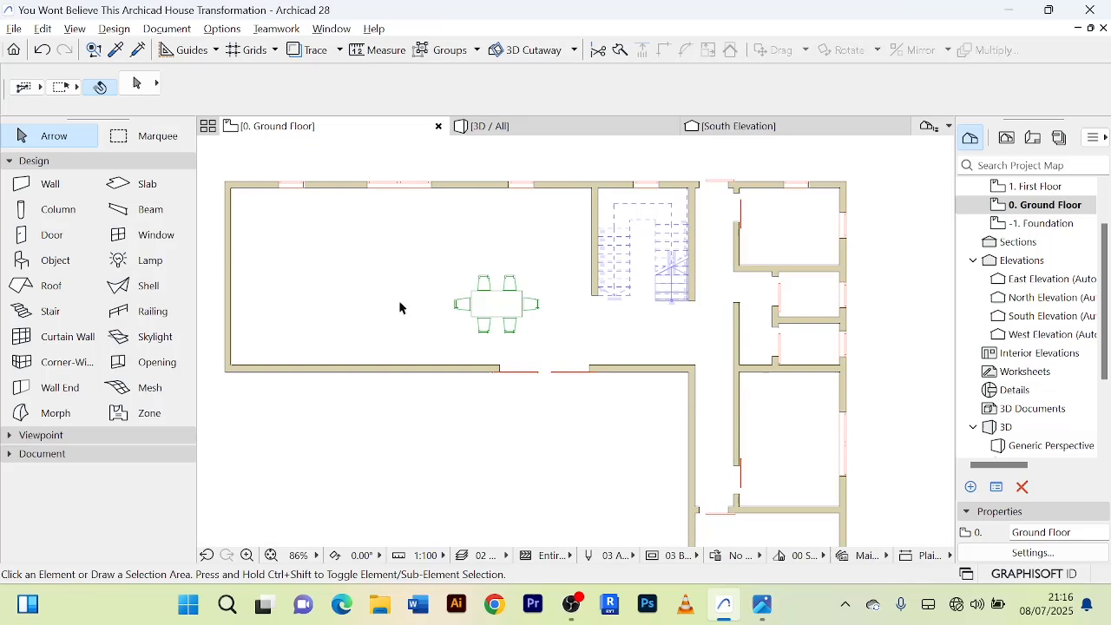
pyautogui.click(498, 312)
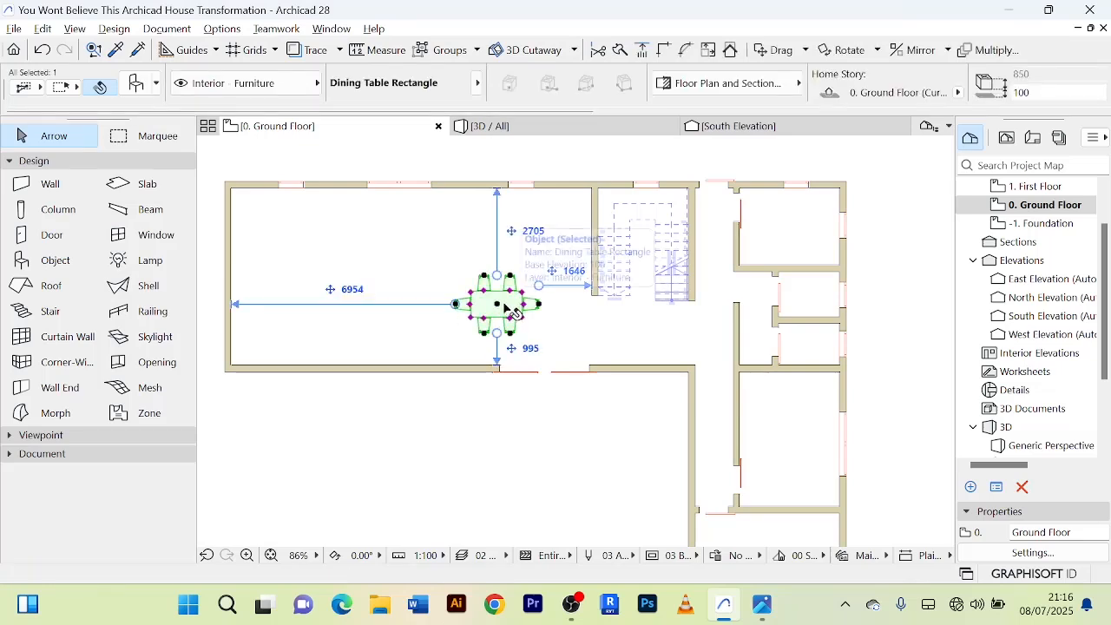
pyautogui.hotkey('ctrl', 'd')
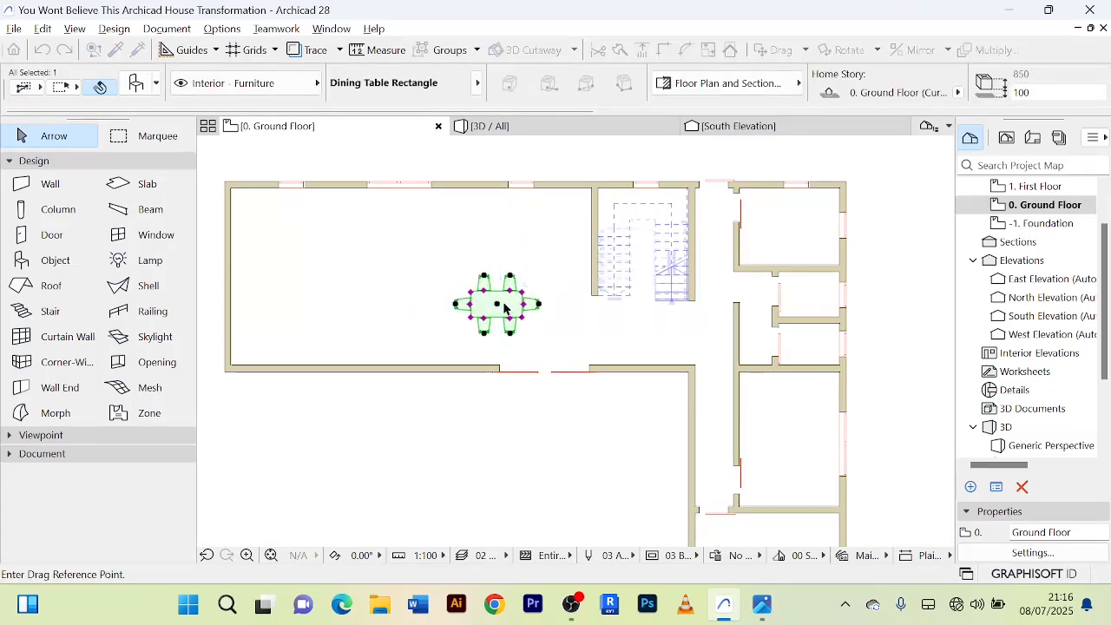
pyautogui.scroll(2, 505, 309)
pyautogui.click(501, 310)
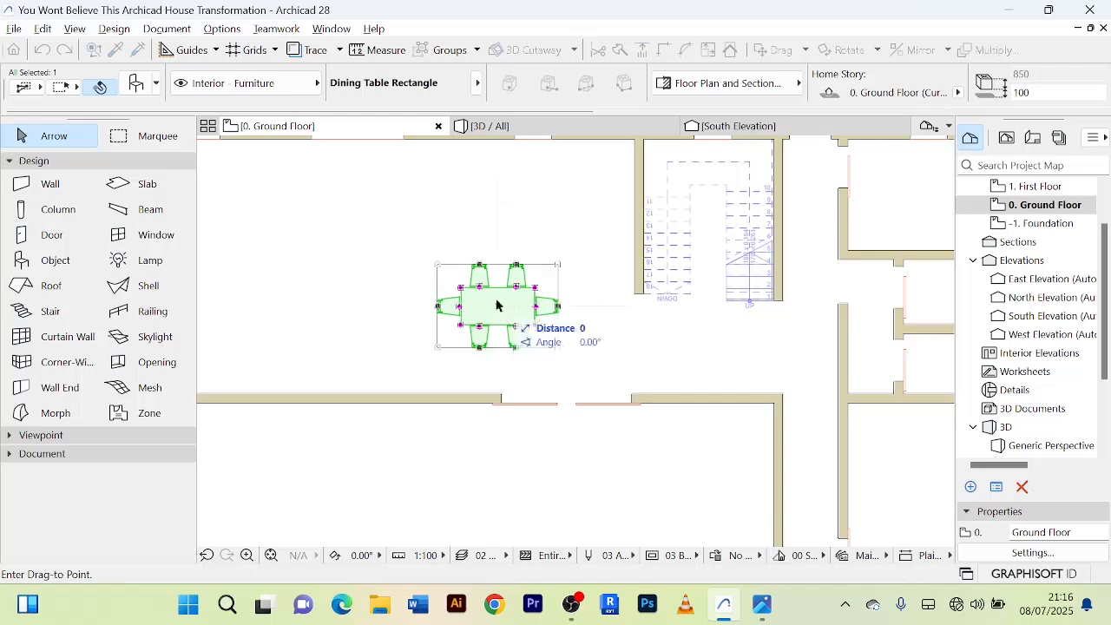
pyautogui.scroll(-4, 495, 299)
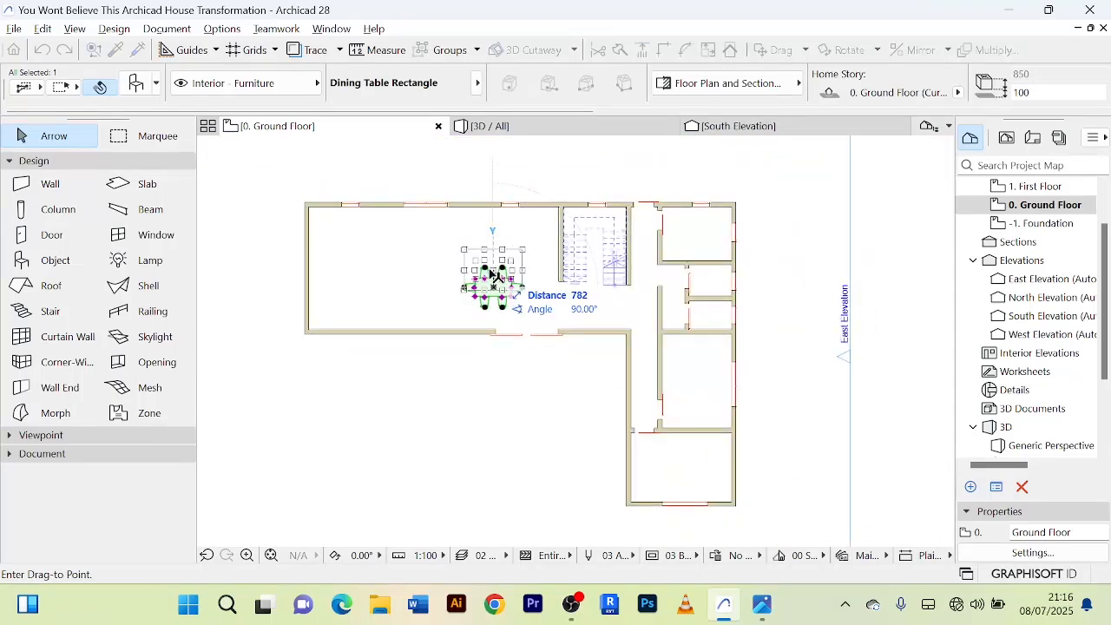
pyautogui.click(491, 275)
pyautogui.scroll(4, 504, 323)
pyautogui.scroll(-2, 516, 293)
pyautogui.moveTo(518, 292); pyautogui.dragTo(535, 364, button='middle')
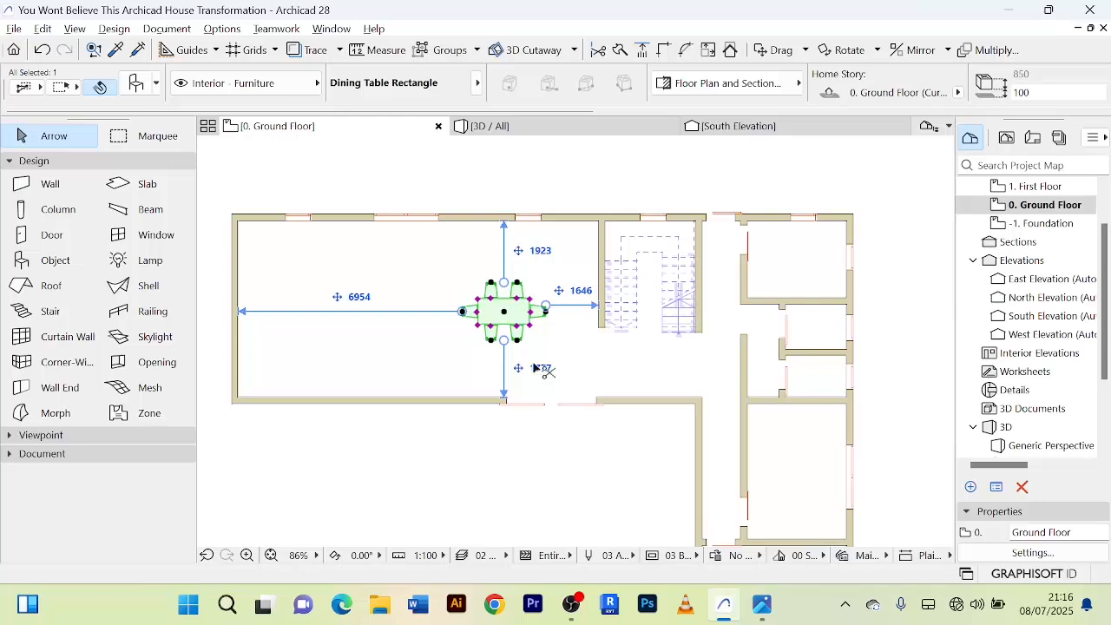
# Set the placed dining table's horizontal dimension to 3000 and deselect it.
pyautogui.hotkey('ctrl', 't')
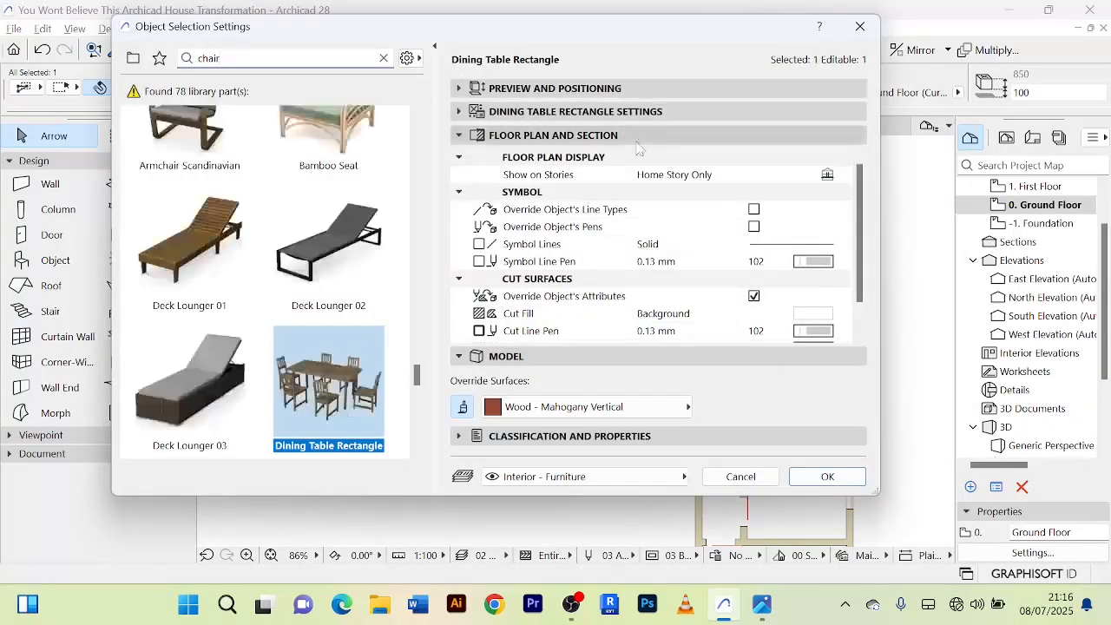
pyautogui.click(462, 91)
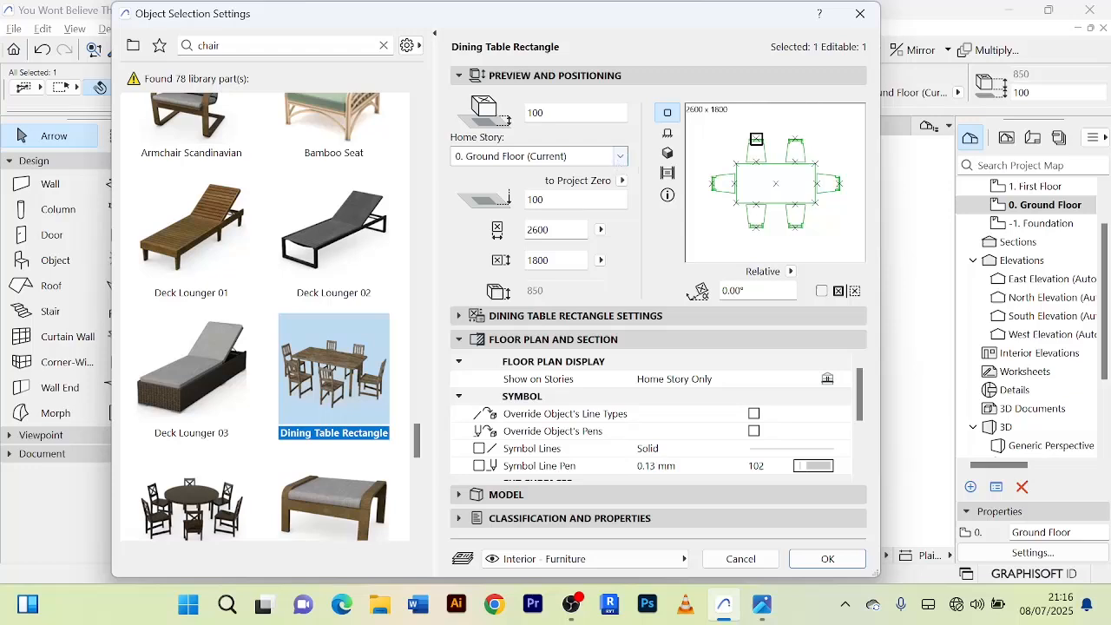
pyautogui.doubleClick(538, 230)
pyautogui.write('30')
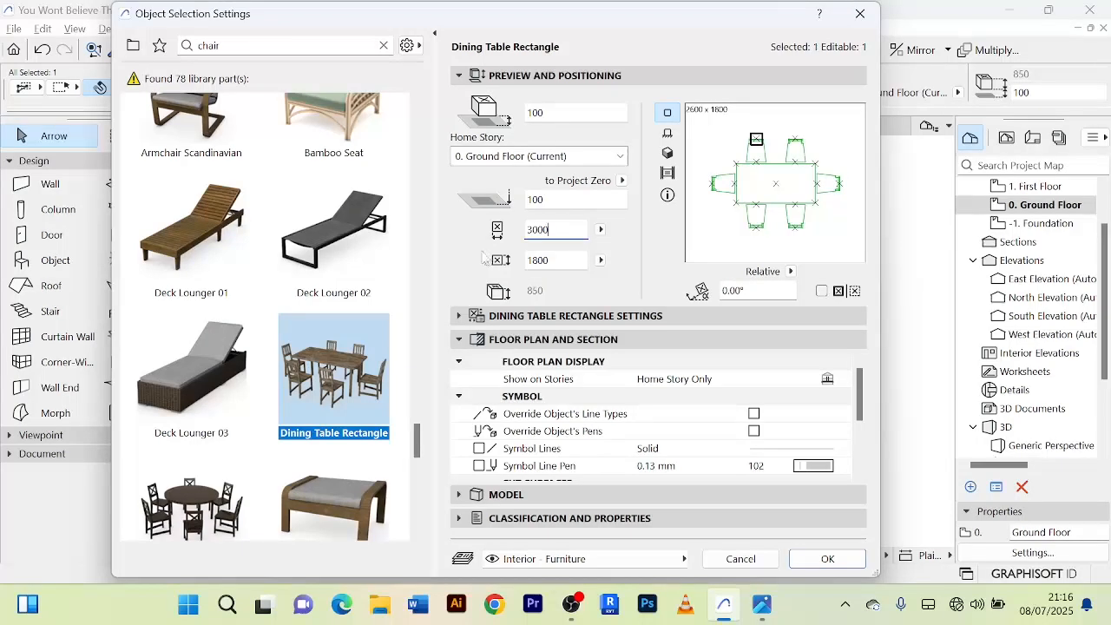
pyautogui.click(832, 558)
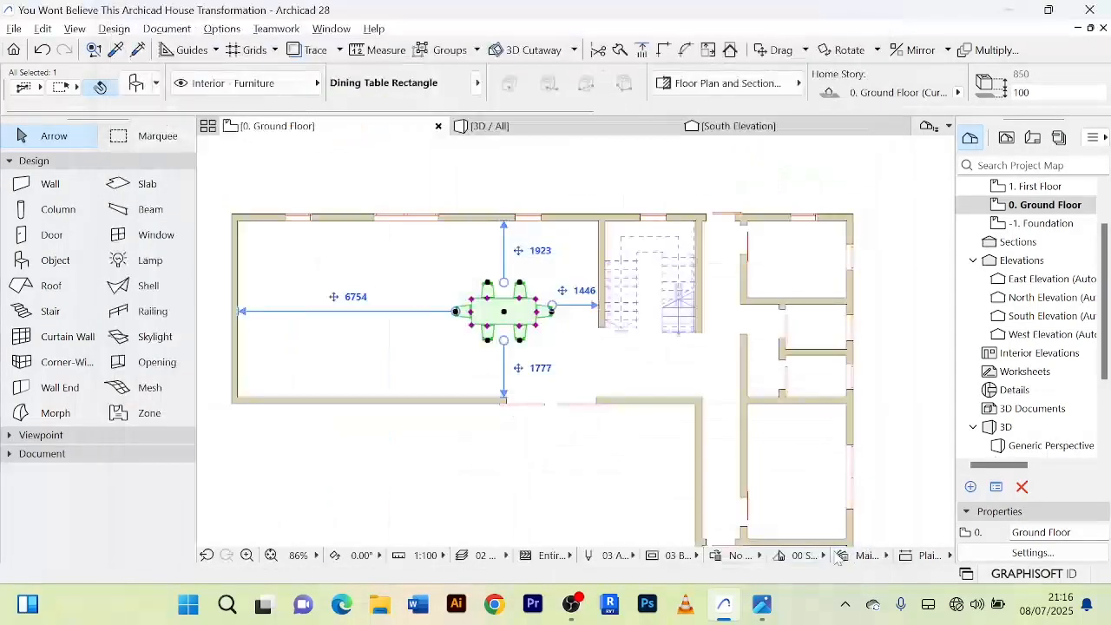
pyautogui.scroll(4, 554, 314)
pyautogui.scroll(-6, 554, 316)
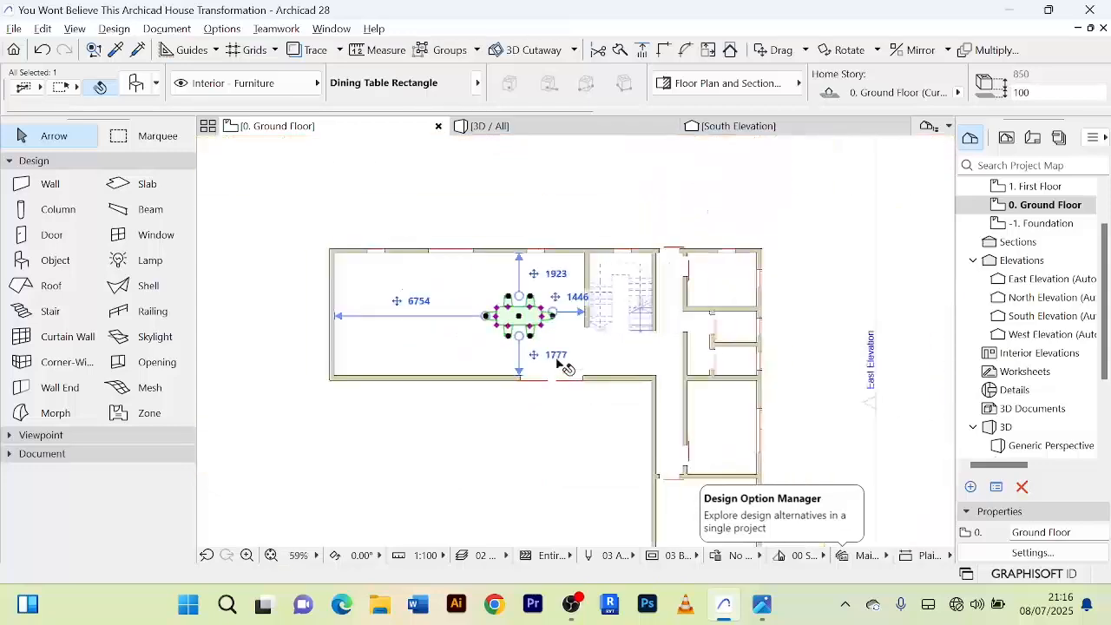
pyautogui.click(539, 427)
pyautogui.scroll(4, 532, 339)
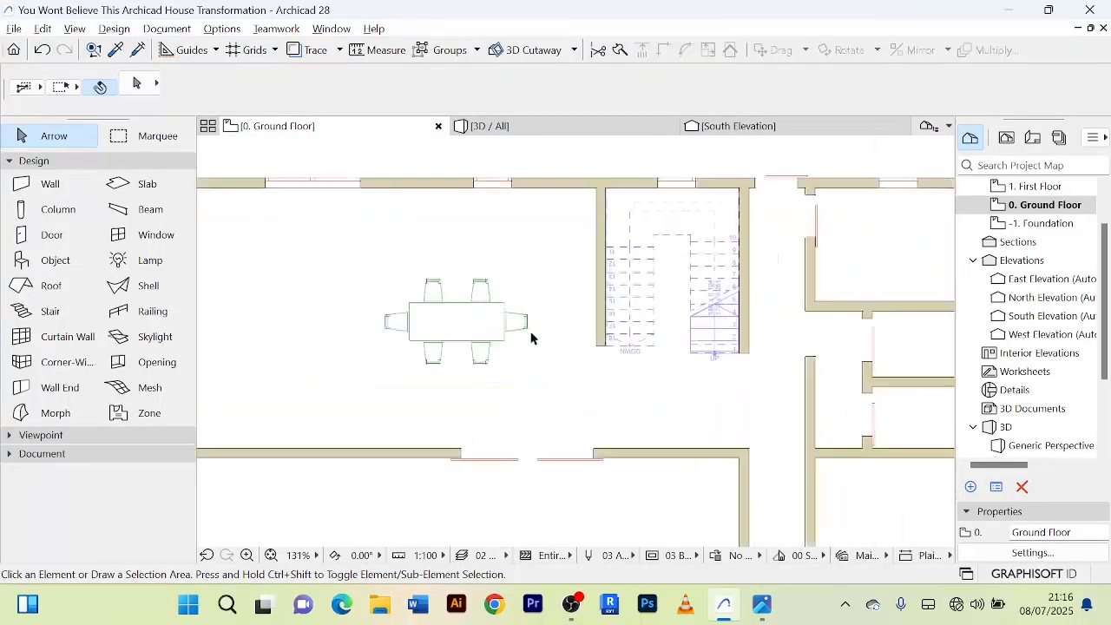
pyautogui.scroll(-3, 531, 338)
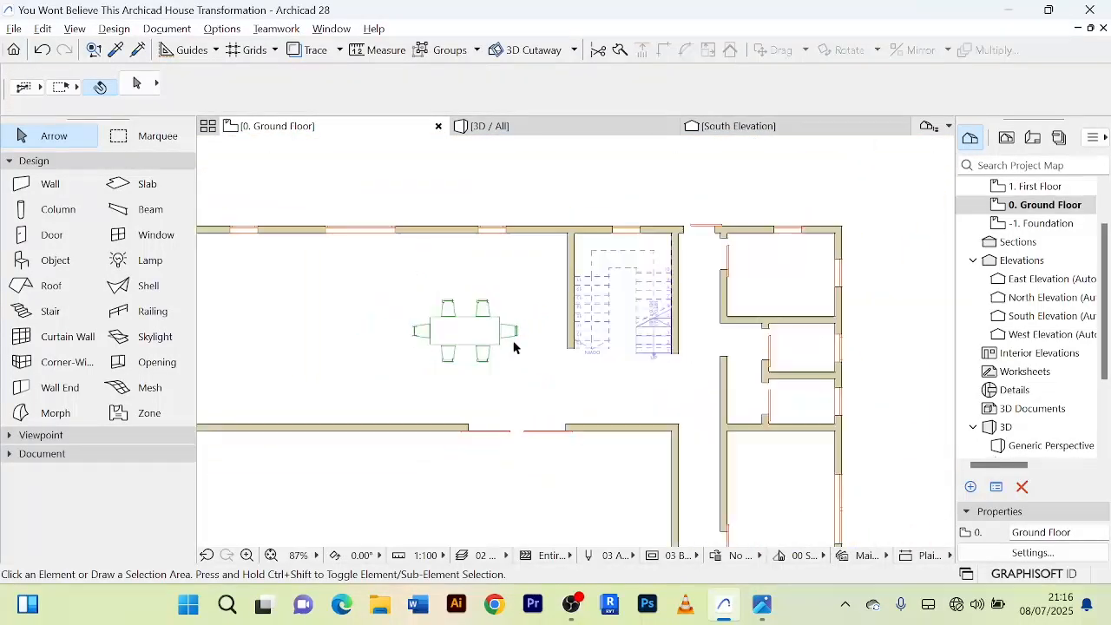
# Open the Object tool's default settings and browse the chair library parts for further furniture.
pyautogui.doubleClick(40, 263)
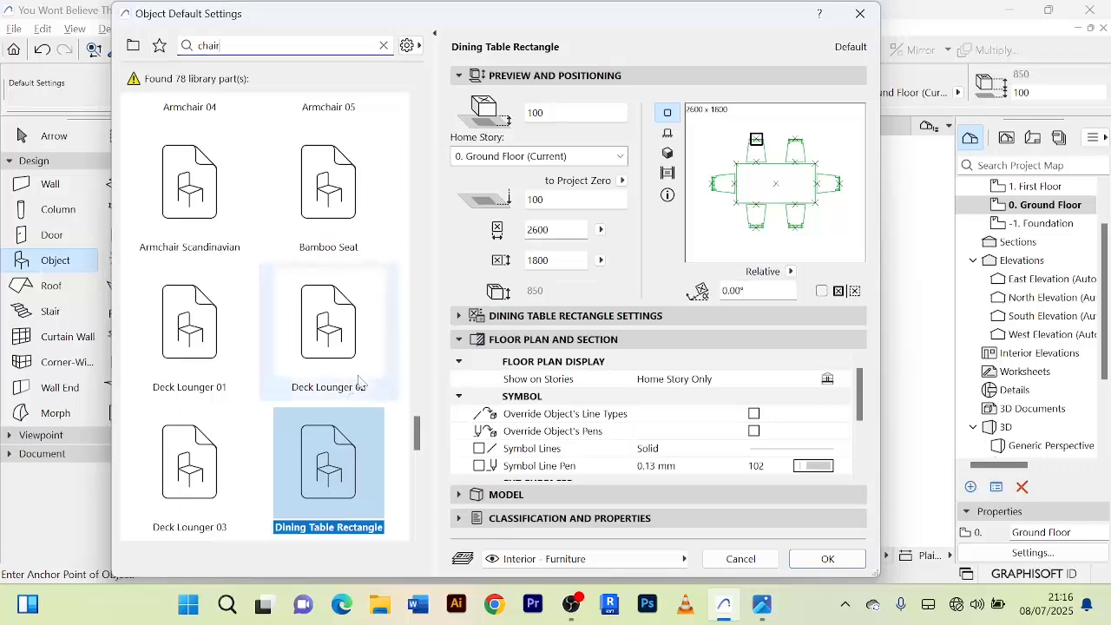
pyautogui.scroll(-2, 328, 374)
pyautogui.scroll(-3, 330, 382)
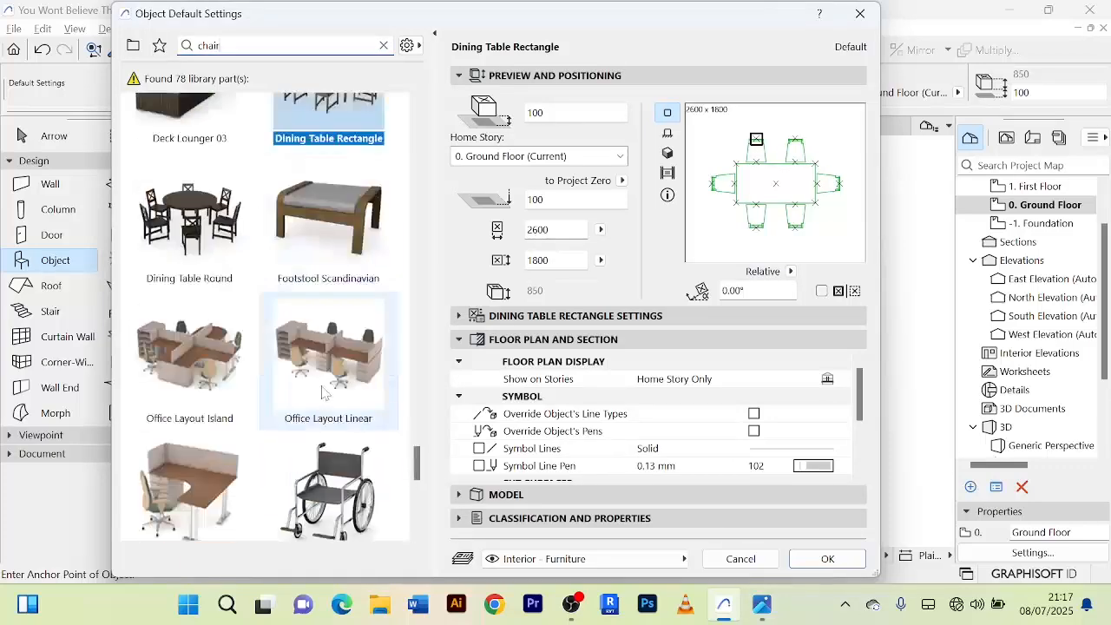
pyautogui.scroll(-2, 330, 387)
pyautogui.scroll(-3, 323, 413)
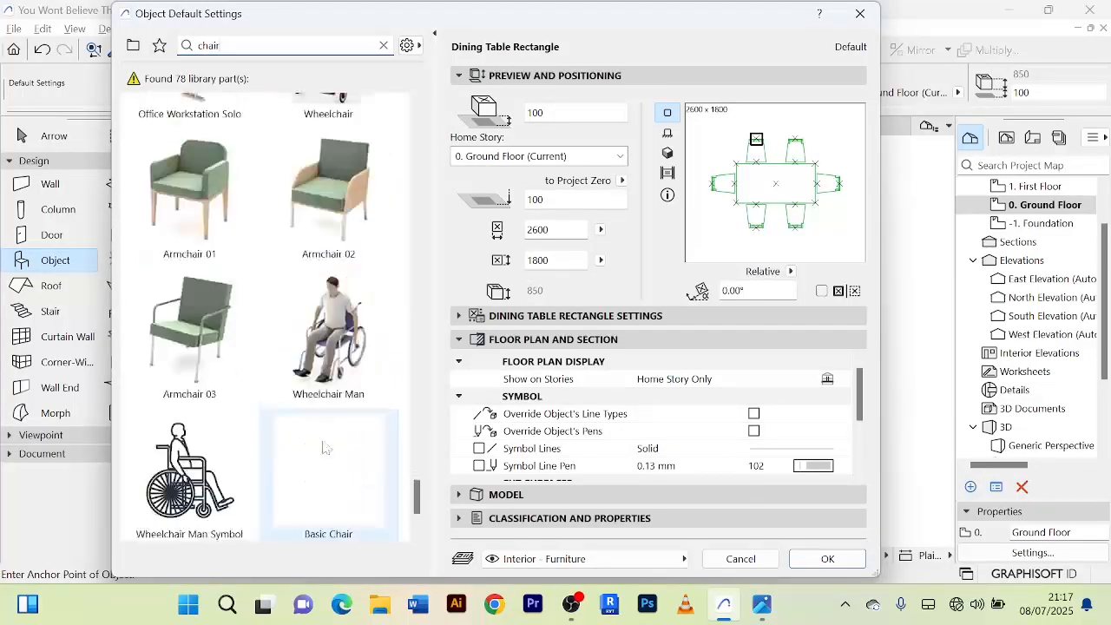
pyautogui.scroll(10, 317, 417)
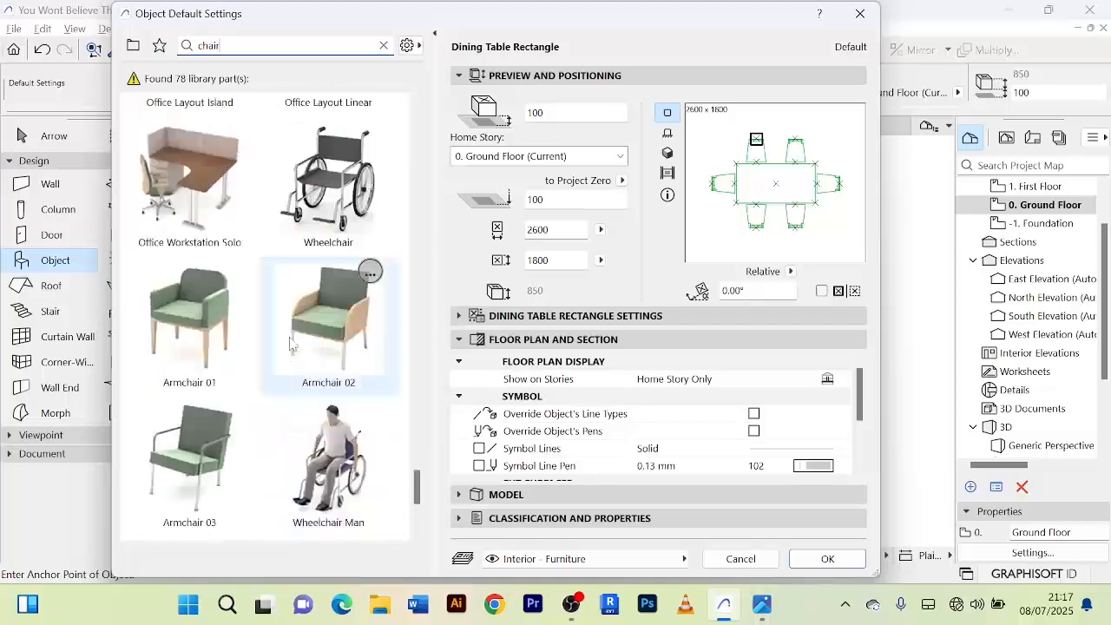
pyautogui.scroll(10, 283, 312)
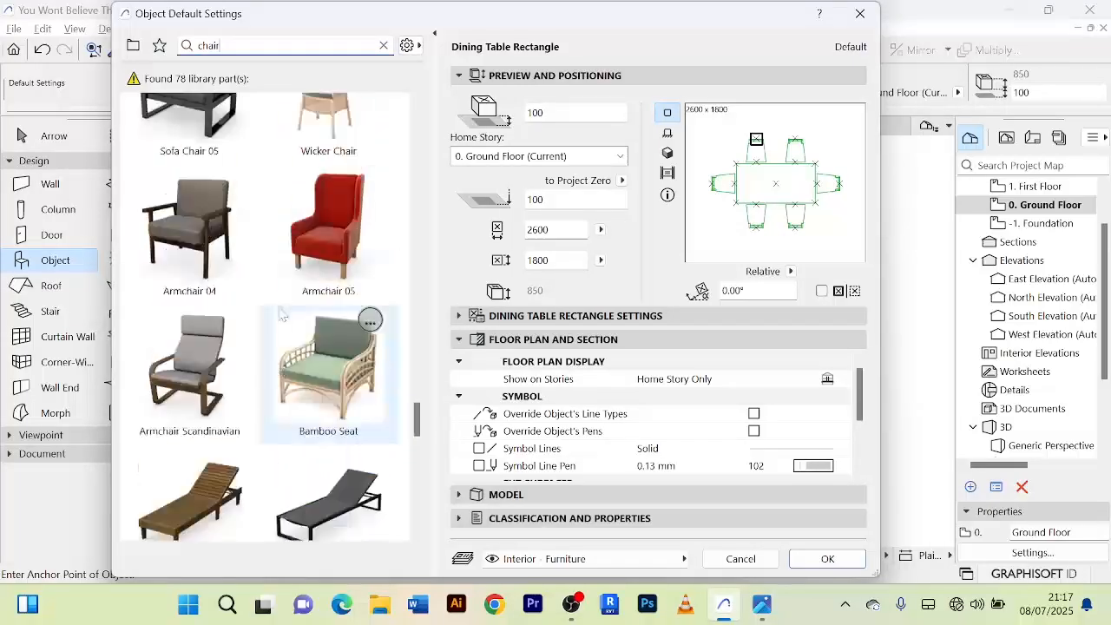
pyautogui.scroll(10, 291, 295)
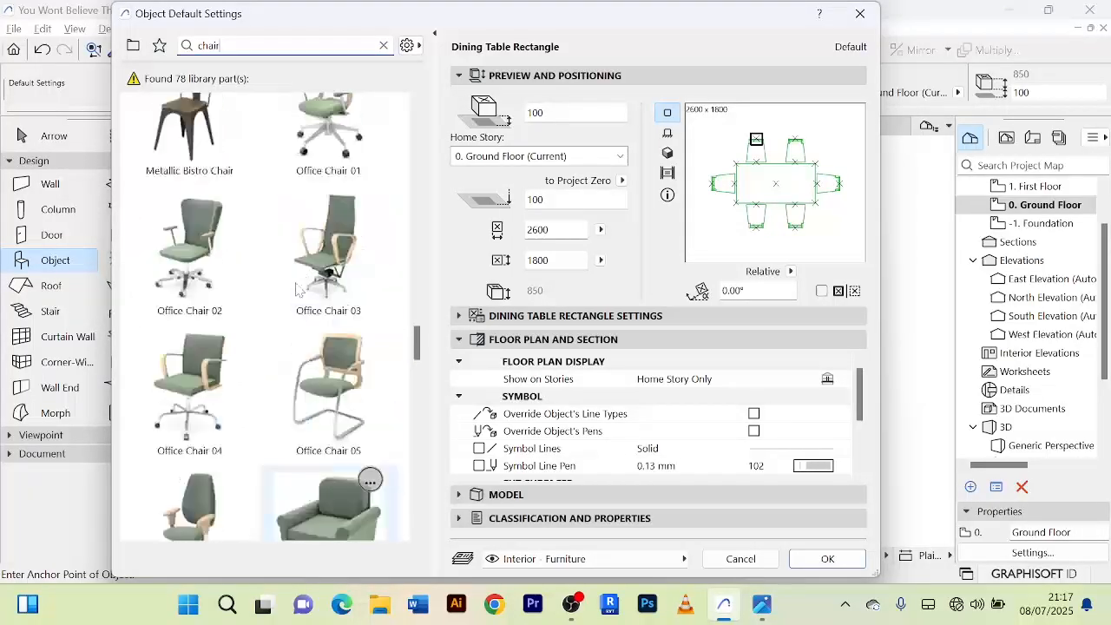
pyautogui.scroll(10, 298, 287)
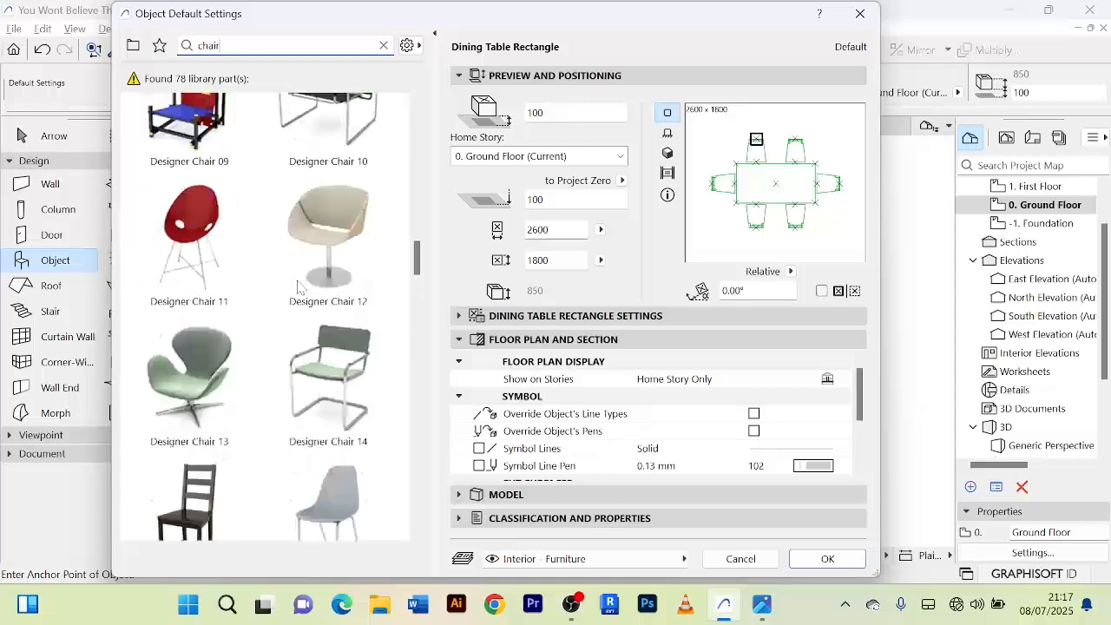
pyautogui.scroll(5, 297, 287)
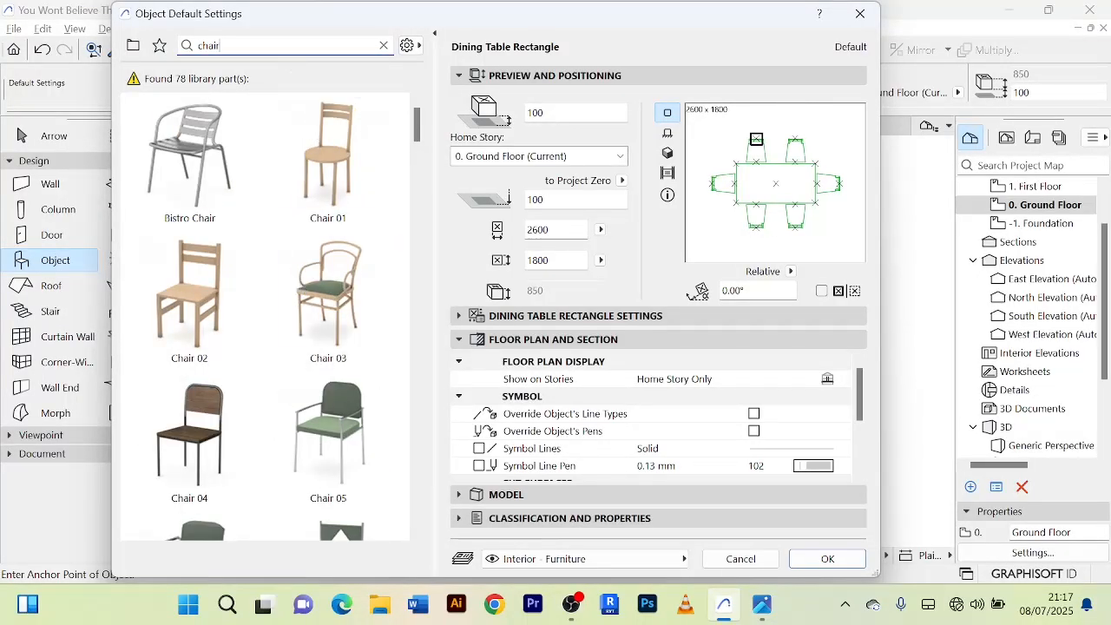
# Search the object library for "sof" and choose Sofa Layout as the default object.
pyautogui.doubleClick(213, 45)
pyautogui.write('s')
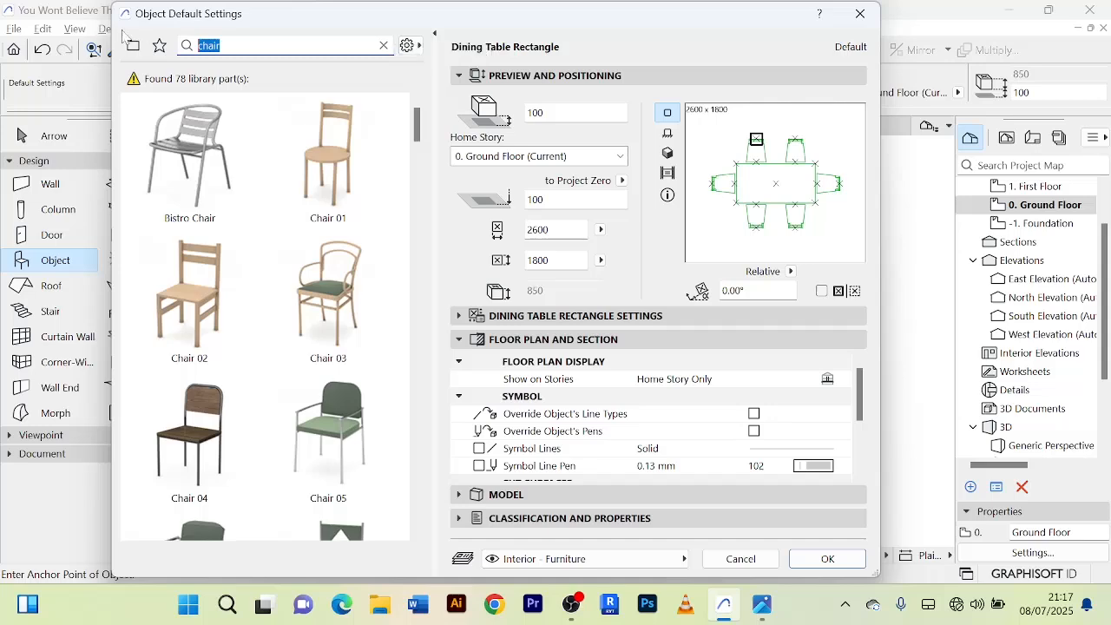
pyautogui.write('of')
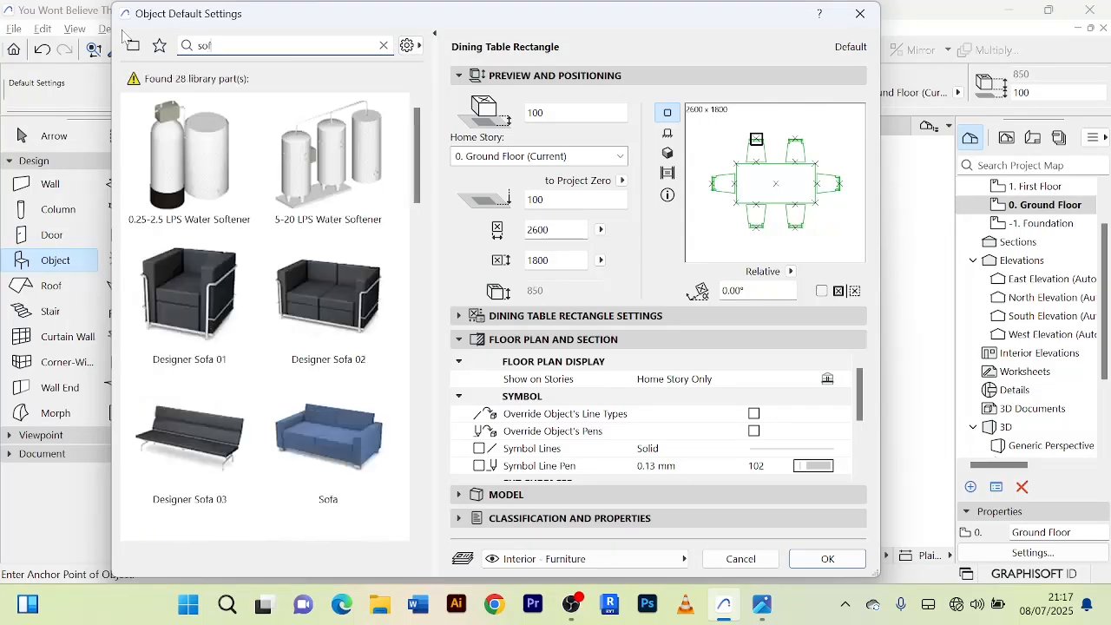
pyautogui.scroll(-8, 191, 295)
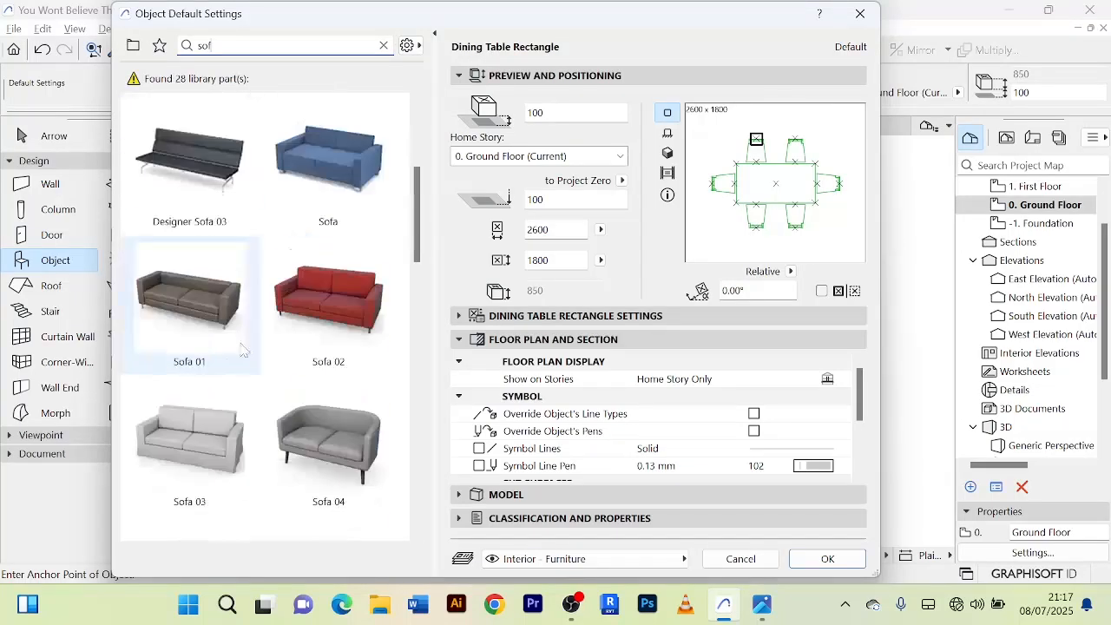
pyautogui.scroll(-6, 321, 310)
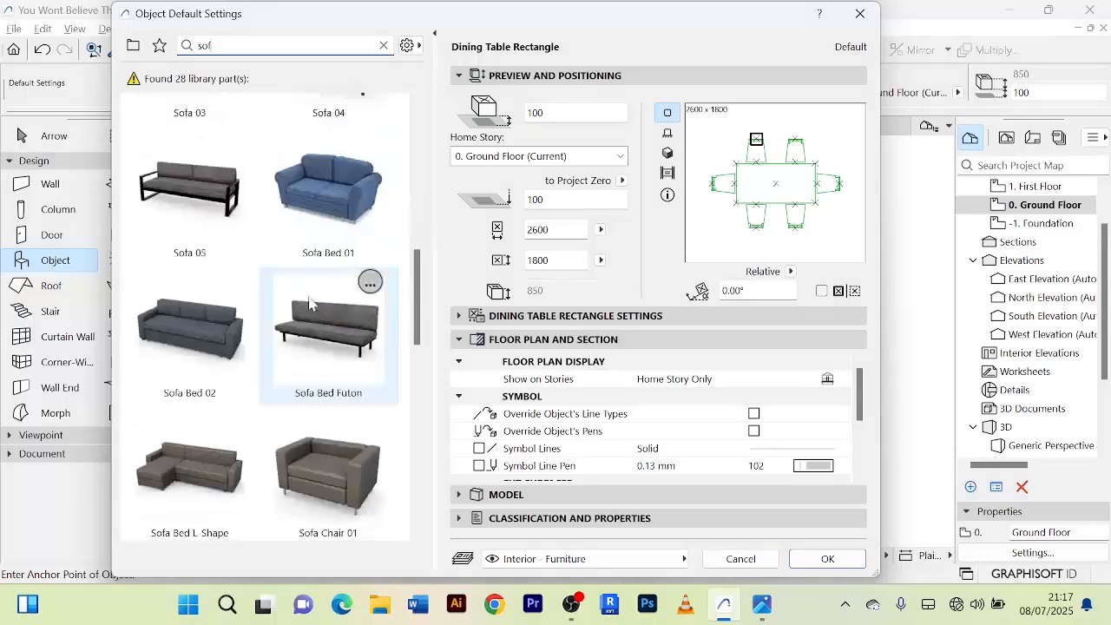
pyautogui.scroll(3, 260, 365)
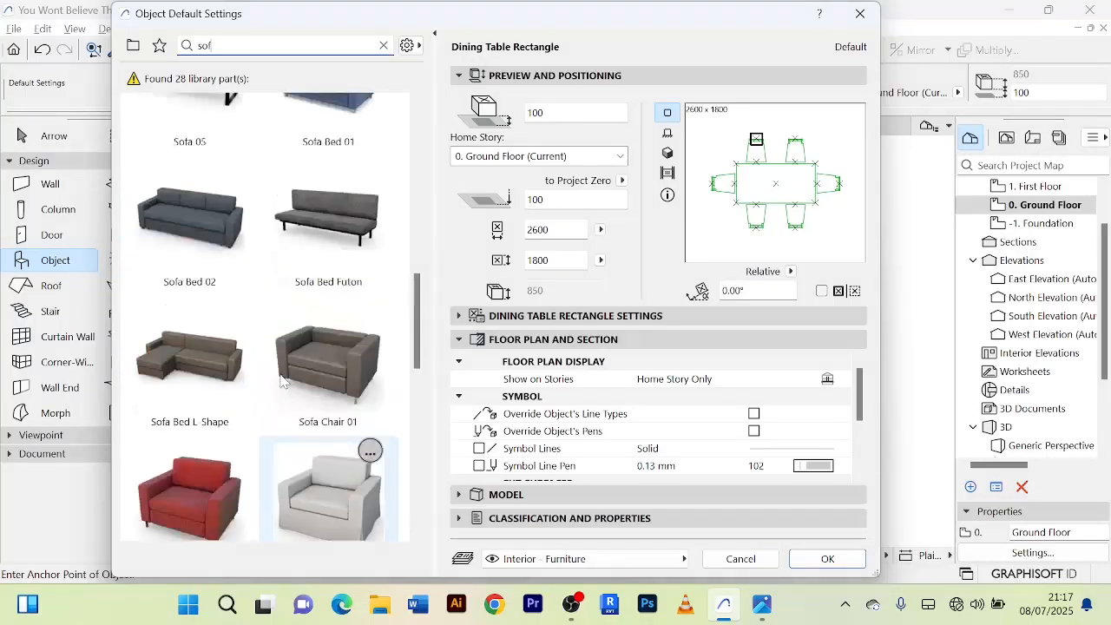
pyautogui.click(202, 345)
pyautogui.scroll(-1, 328, 345)
pyautogui.scroll(-3, 329, 345)
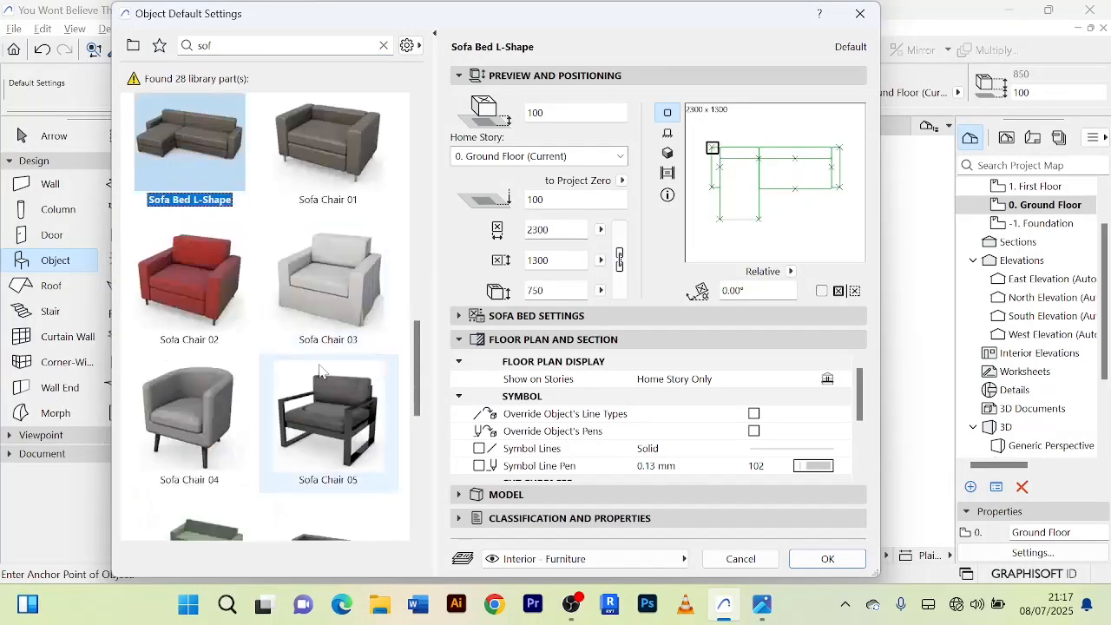
pyautogui.click(195, 272)
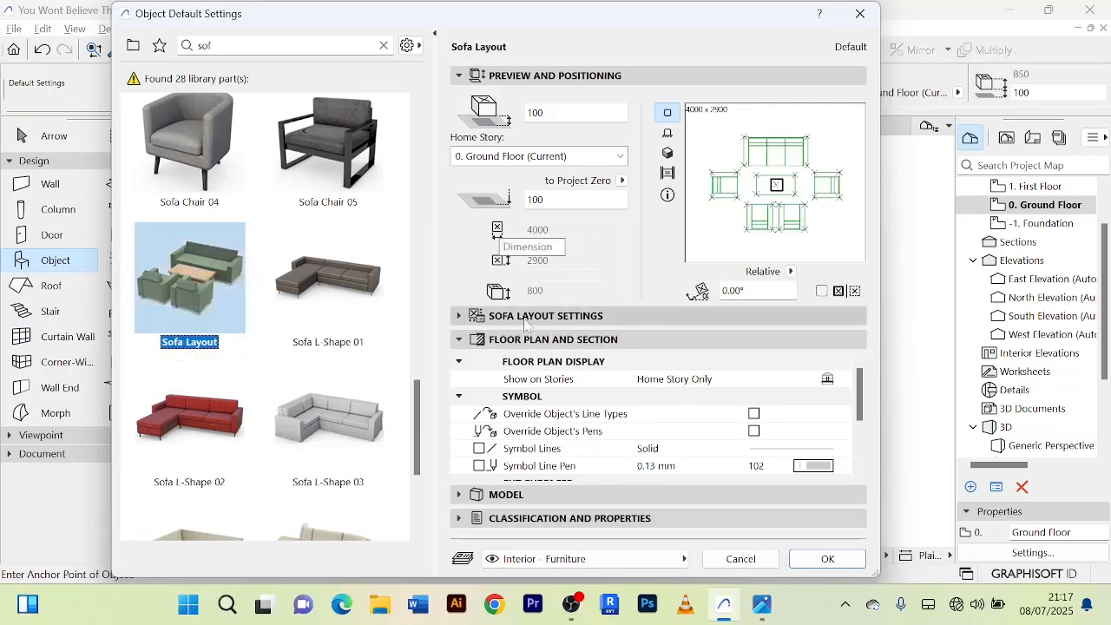
# Review the Sofa Layout's cut surface pens, seating arrangement and model surface override.
pyautogui.scroll(-1, 802, 431)
pyautogui.scroll(-3, 802, 430)
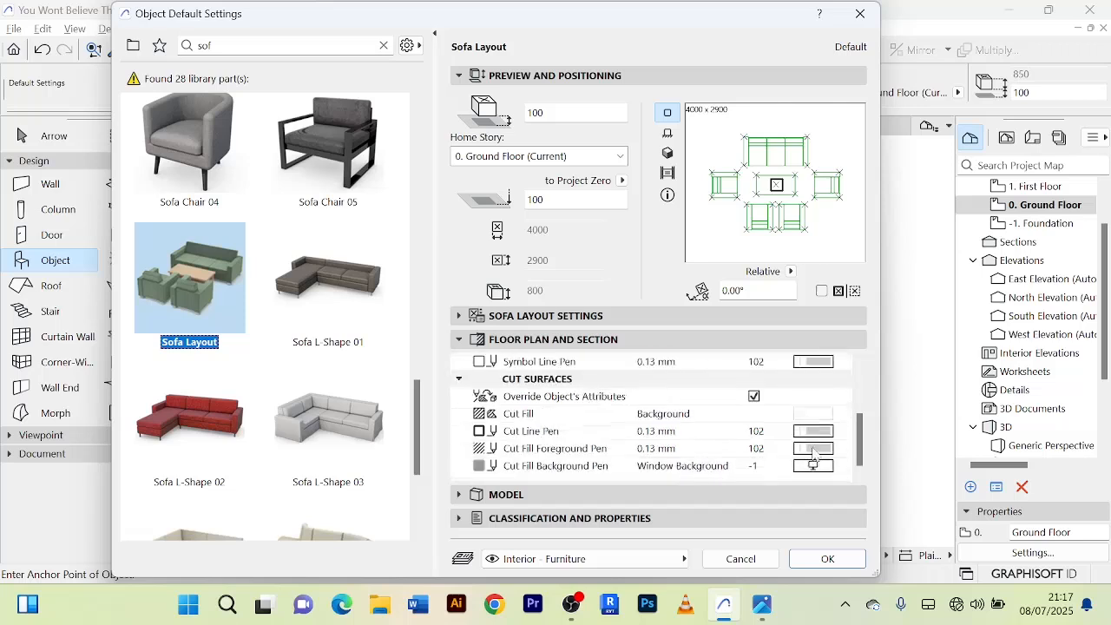
pyautogui.click(461, 318)
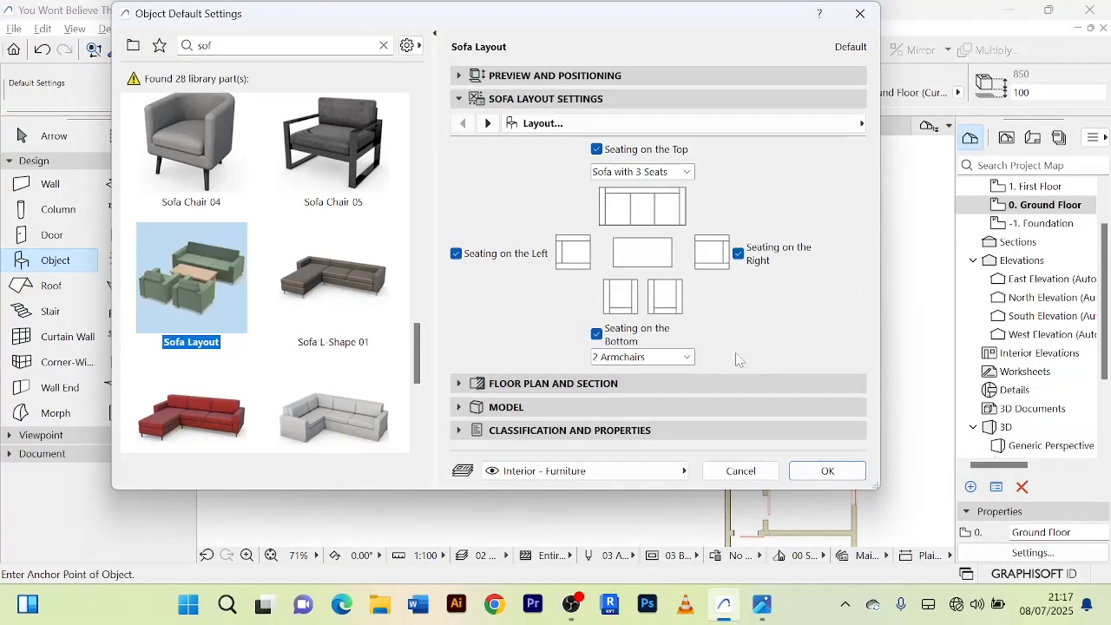
pyautogui.click(463, 408)
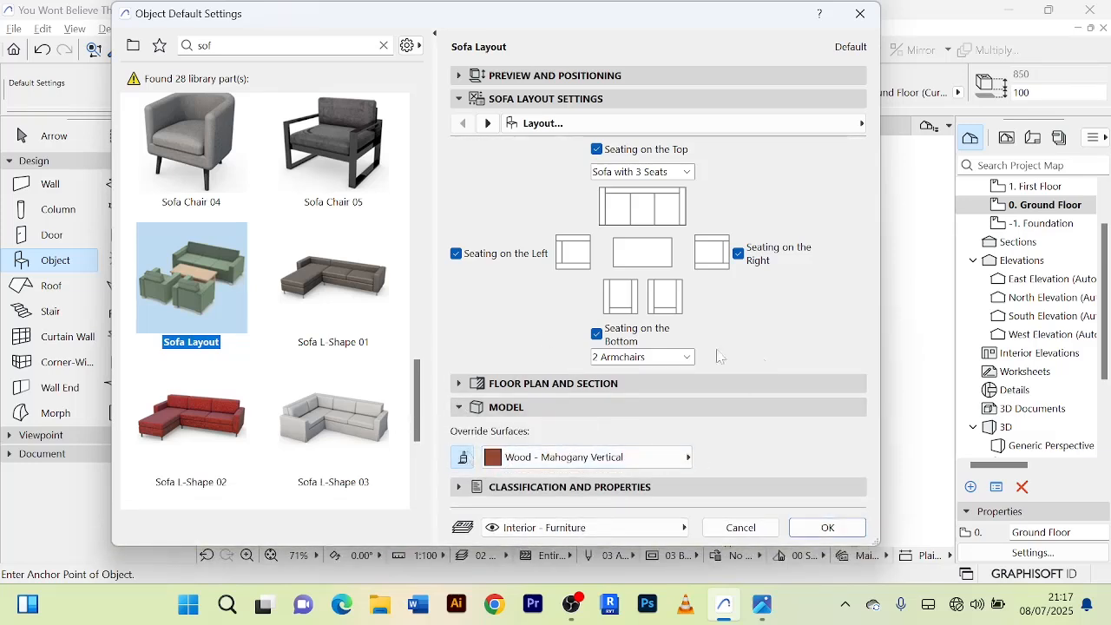
# Accept the Sofa Layout settings and place the set about 490 mm from the west wall and 1340 mm from the north wall.
pyautogui.click(825, 527)
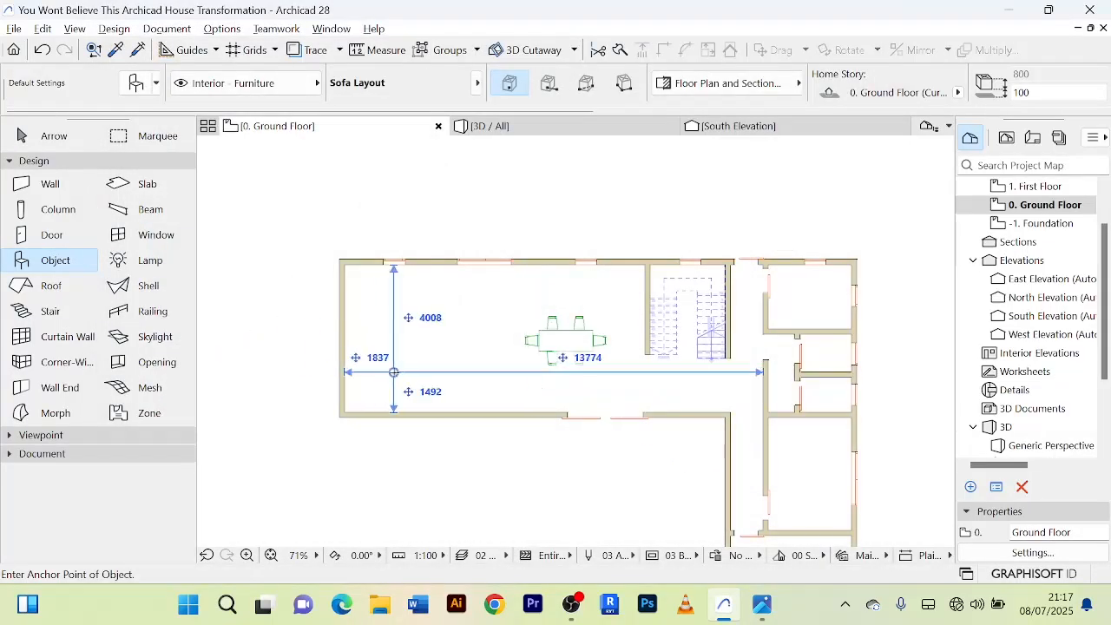
pyautogui.scroll(3, 373, 348)
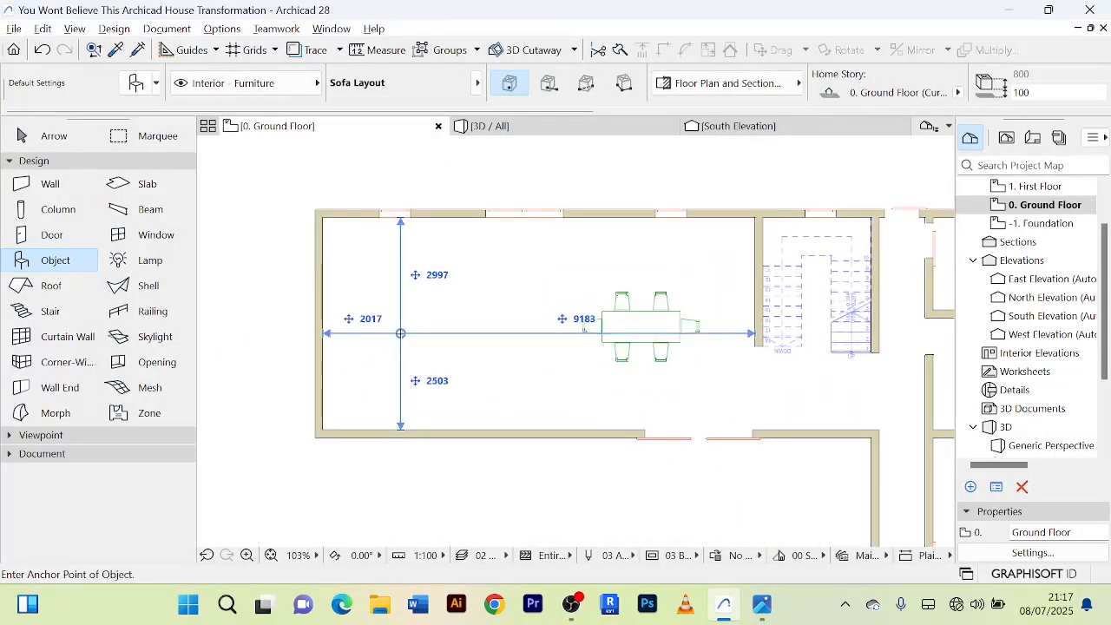
pyautogui.click(421, 324)
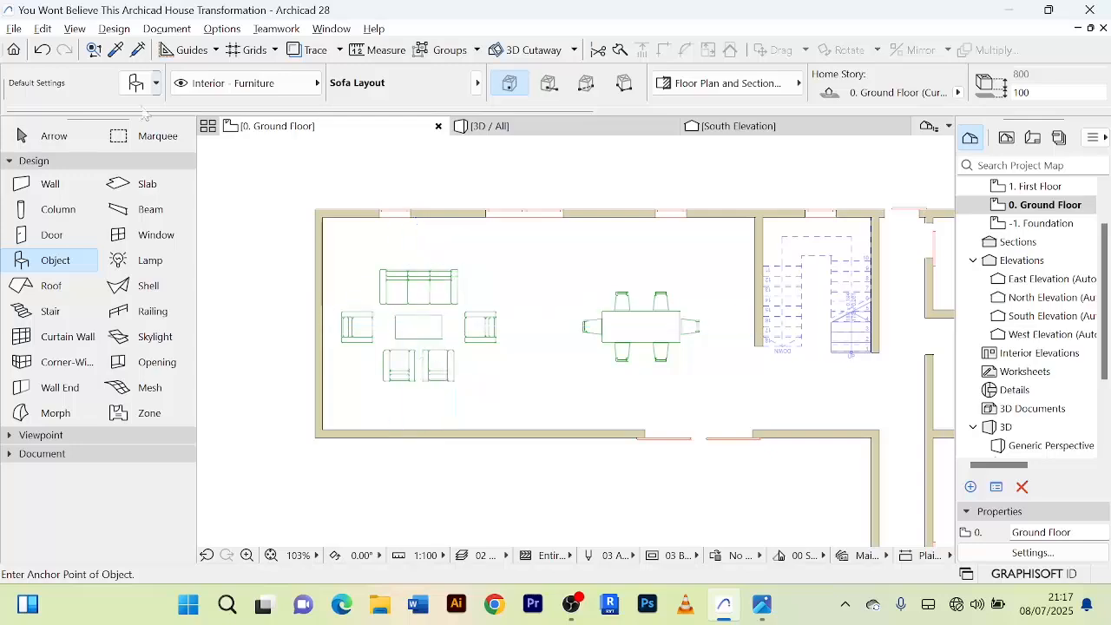
pyautogui.click(50, 139)
pyautogui.scroll(4, 456, 316)
pyautogui.scroll(-4, 456, 327)
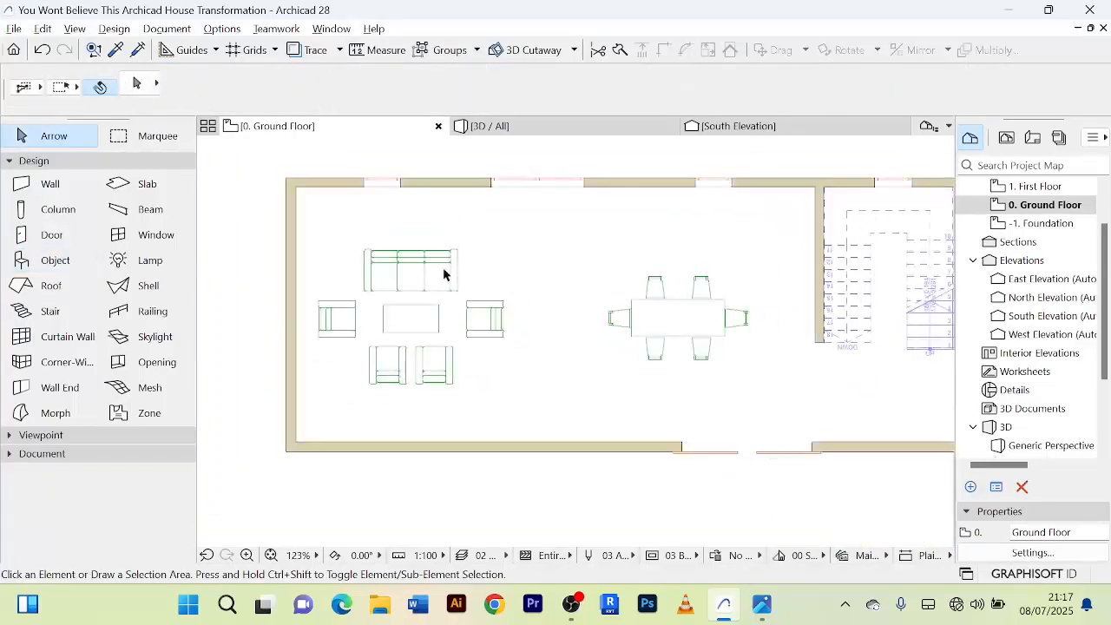
# Rotate the placed sofa layout by -90° about the centre of its coffee table and deselect it.
pyautogui.click(446, 273)
pyautogui.scroll(-2, 551, 289)
pyautogui.scroll(3, 560, 304)
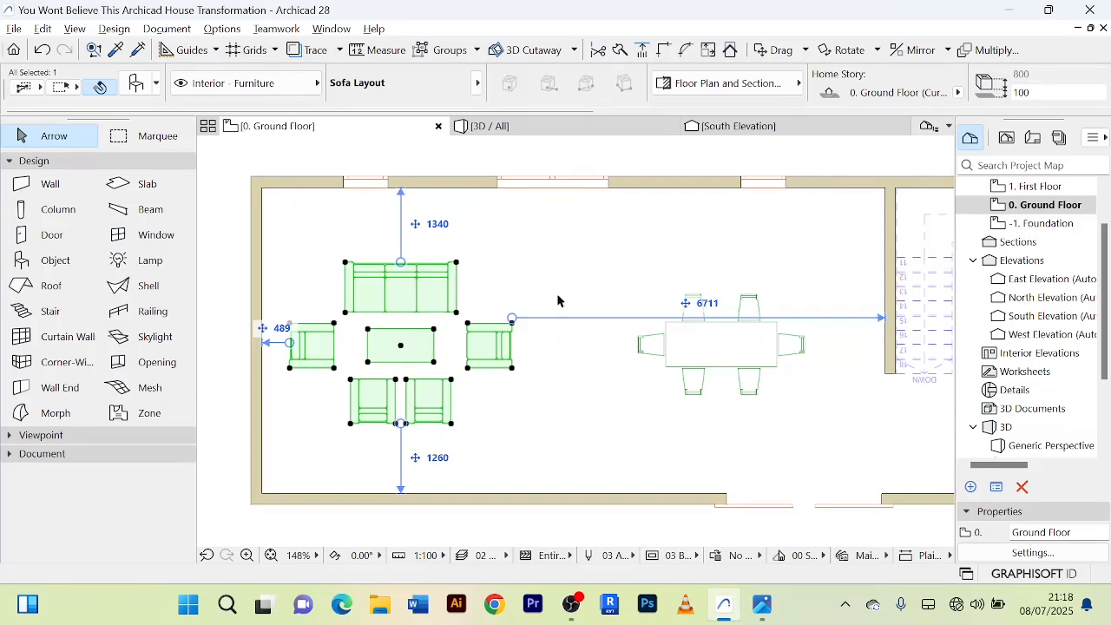
pyautogui.scroll(-2, 261, 315)
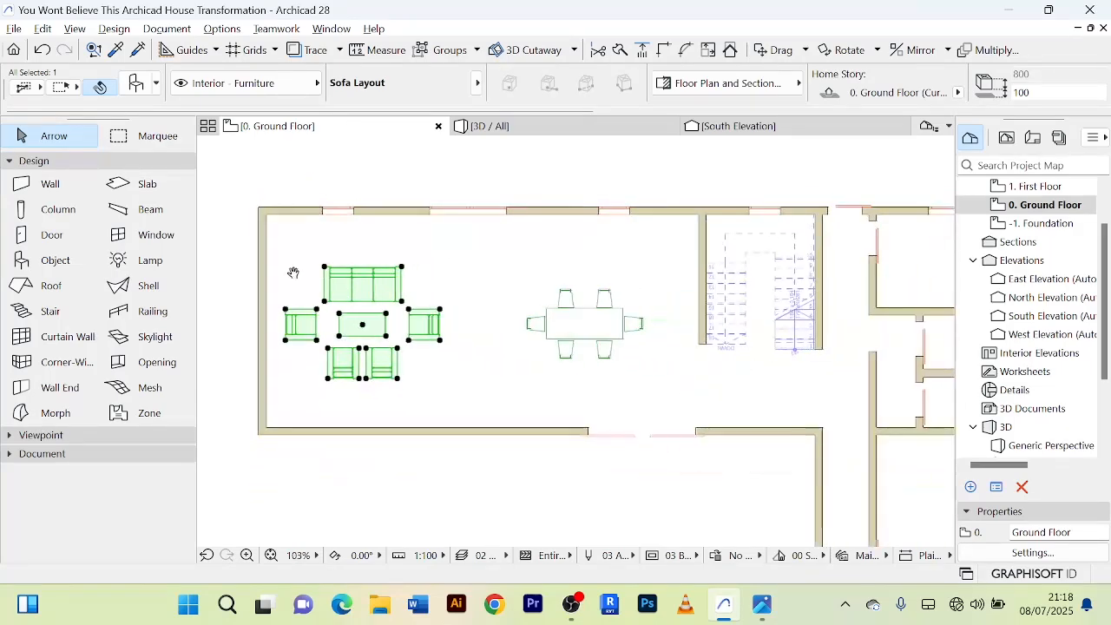
pyautogui.scroll(3, 293, 273)
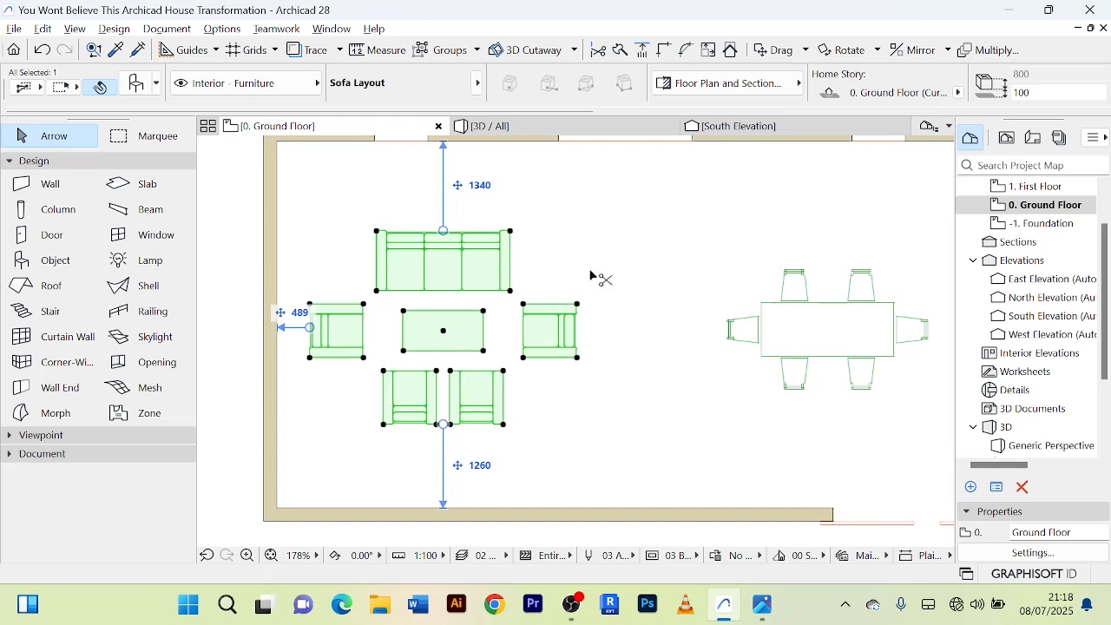
pyautogui.hotkey('ctrl', 'e')
pyautogui.scroll(-3, 591, 276)
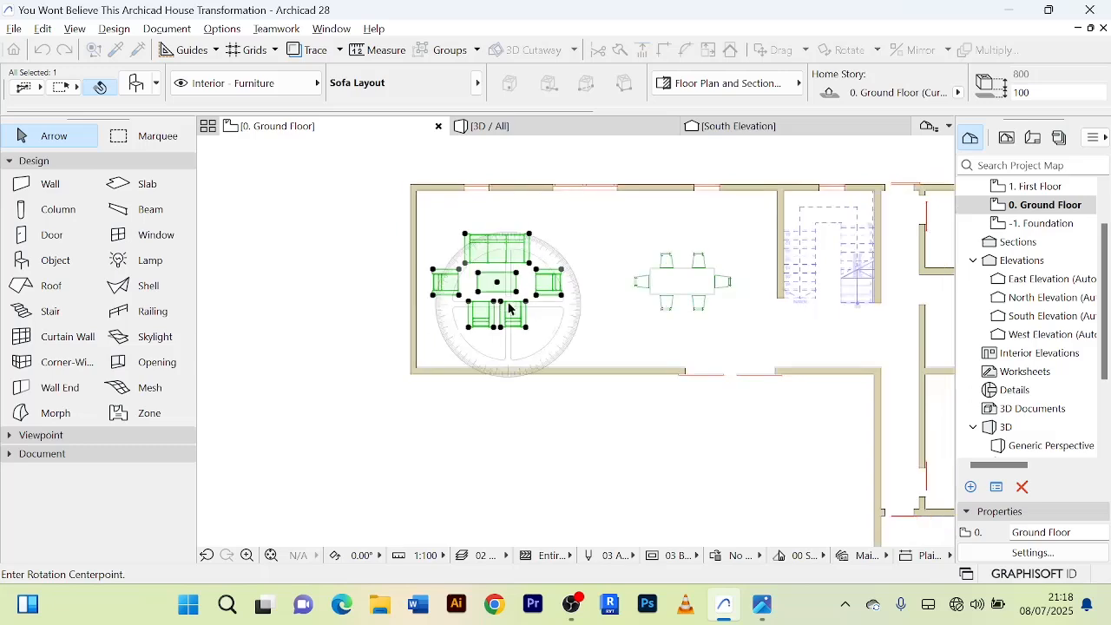
pyautogui.scroll(2, 510, 288)
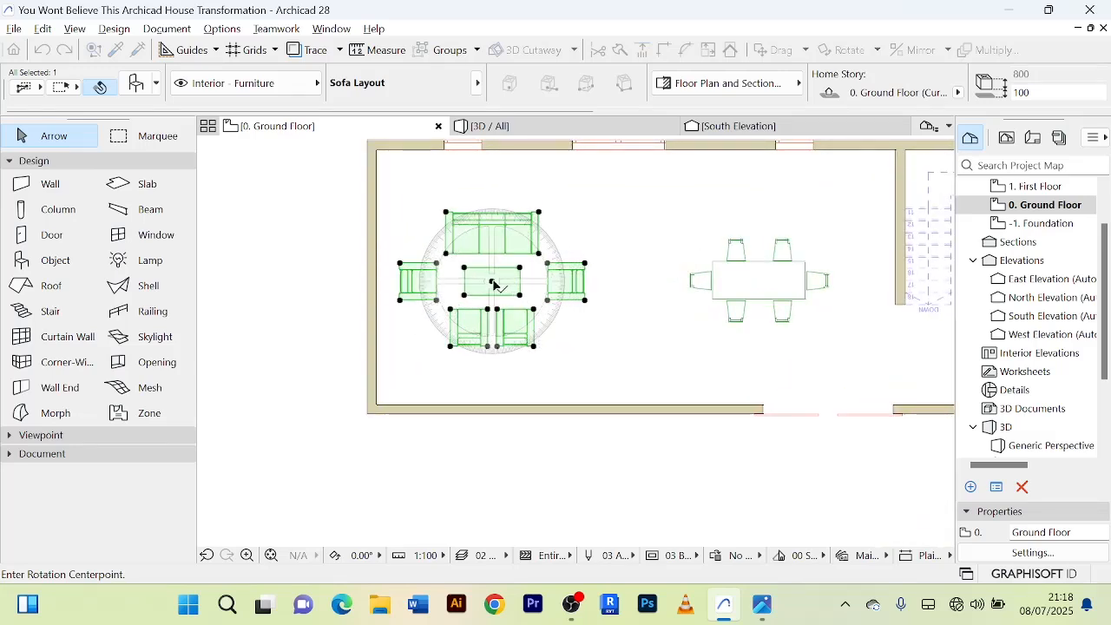
pyautogui.click(491, 282)
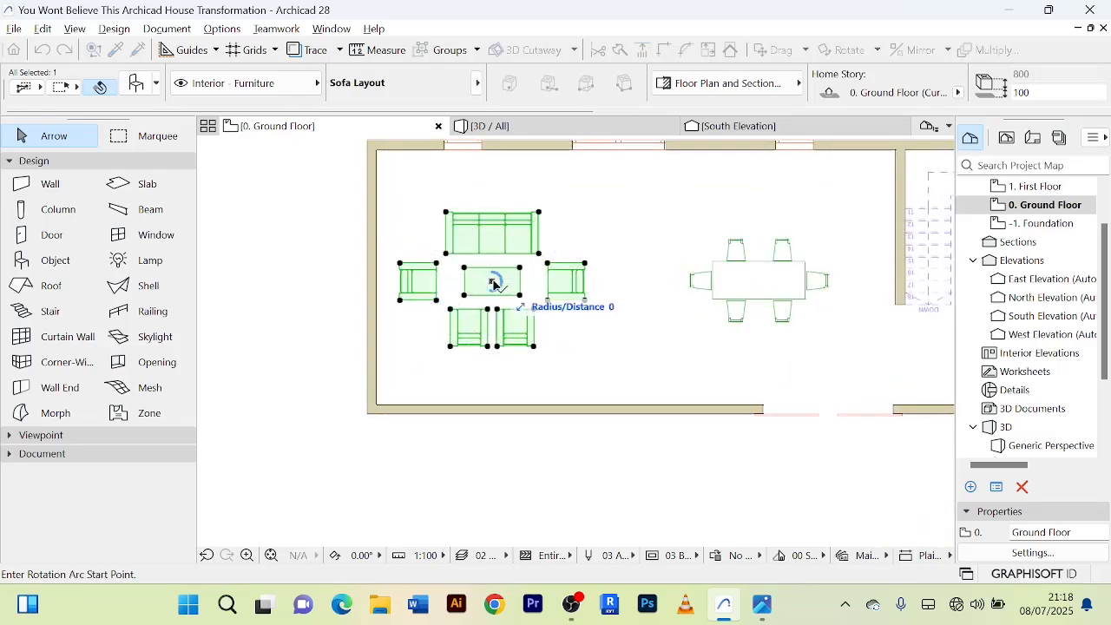
pyautogui.click(493, 477)
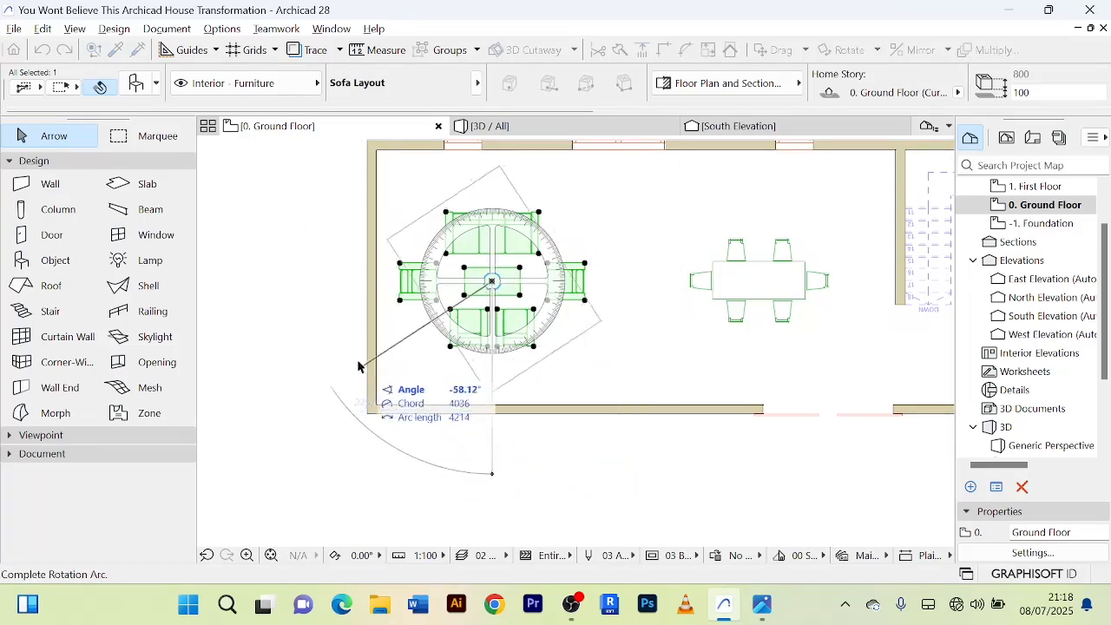
pyautogui.click(343, 288)
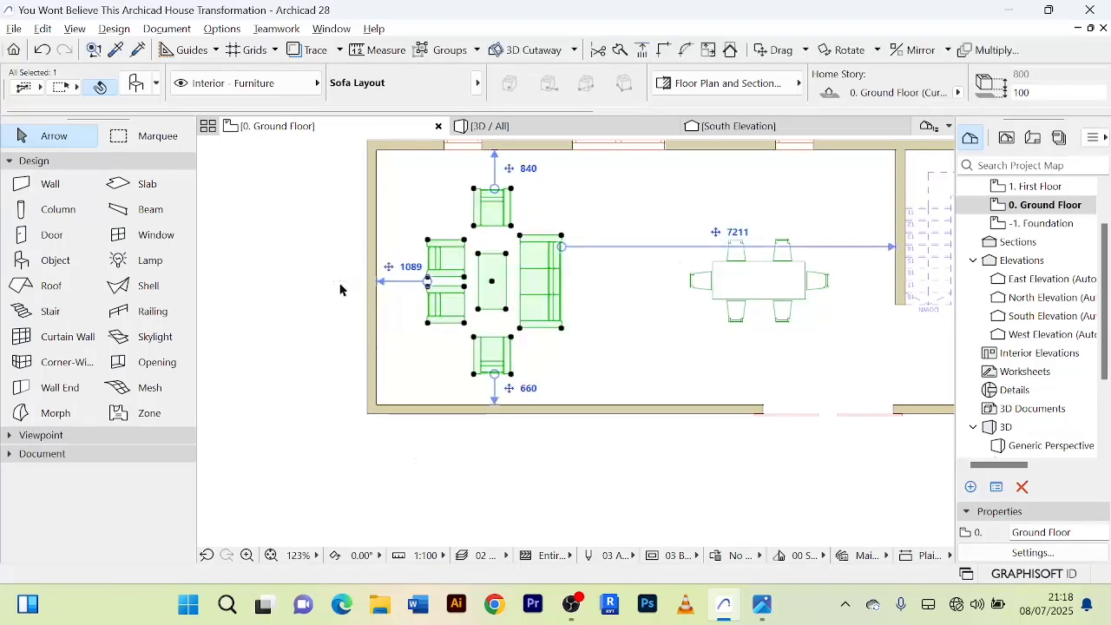
pyautogui.click(598, 365)
# Nudge the sofa layout up and right to about 1439 mm from the west wall and 590 mm from the north wall.
pyautogui.scroll(1, 504, 328)
pyautogui.scroll(-1, 525, 337)
pyautogui.click(514, 323)
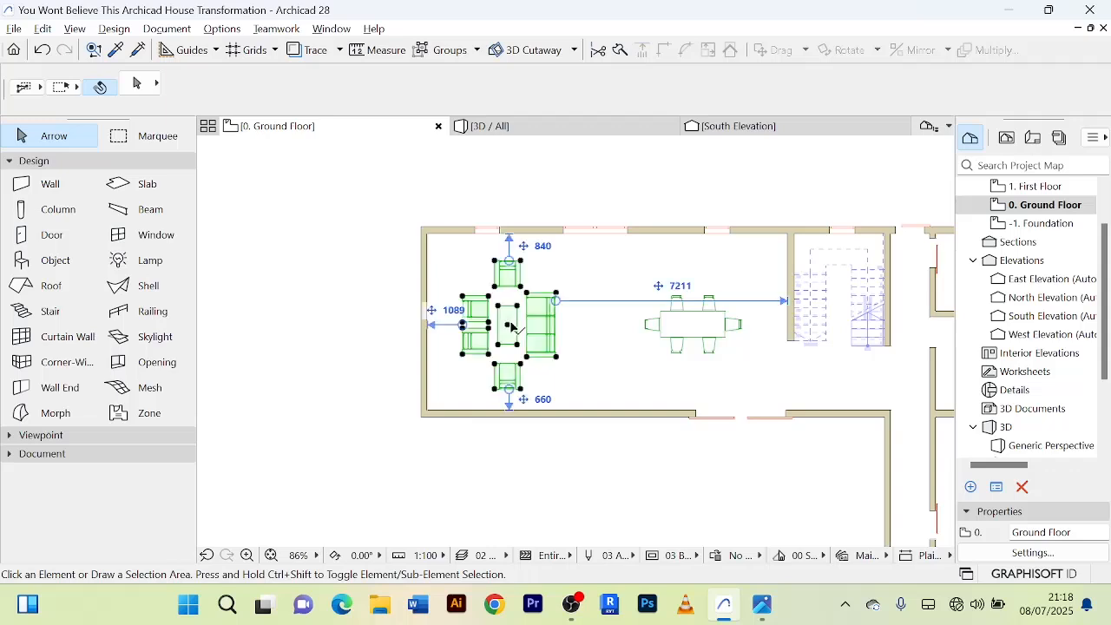
pyautogui.scroll(3, 518, 332)
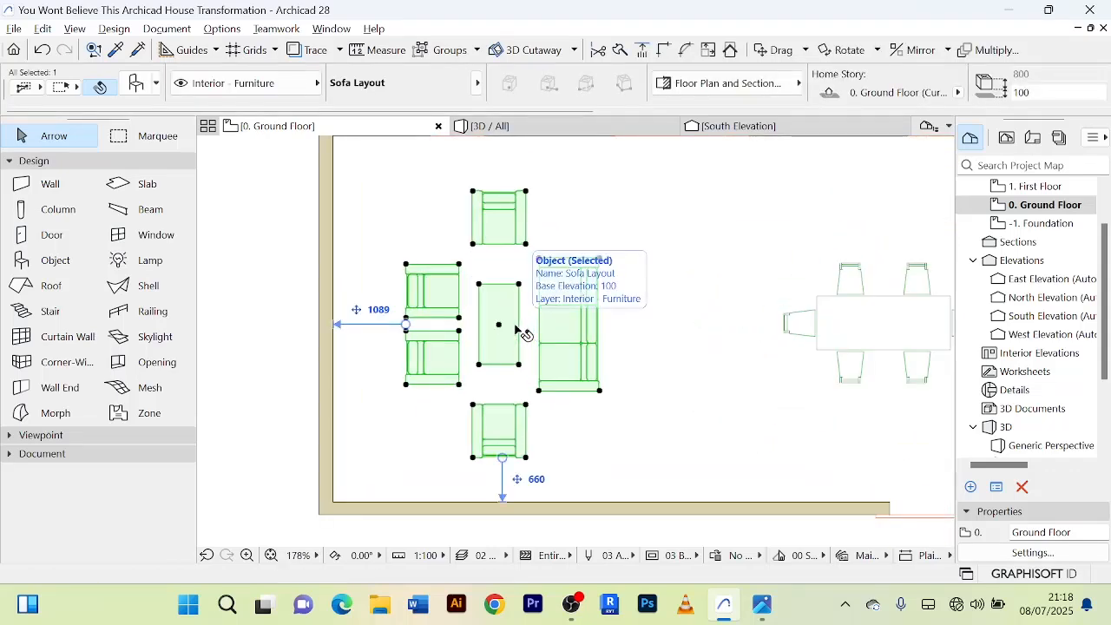
pyautogui.hotkey('shift', 'Up')
pyautogui.hotkey('shift', 'Up')
pyautogui.hotkey('shift', 'Up')
pyautogui.hotkey('shift', 'Right')
pyautogui.hotkey('shift', 'Right')
pyautogui.hotkey('shift', 'Right')
pyautogui.hotkey('shift', 'Right')
pyautogui.hotkey('shift', 'Right')
pyautogui.hotkey('shift', 'Right')
pyautogui.hotkey('shift', 'Right')
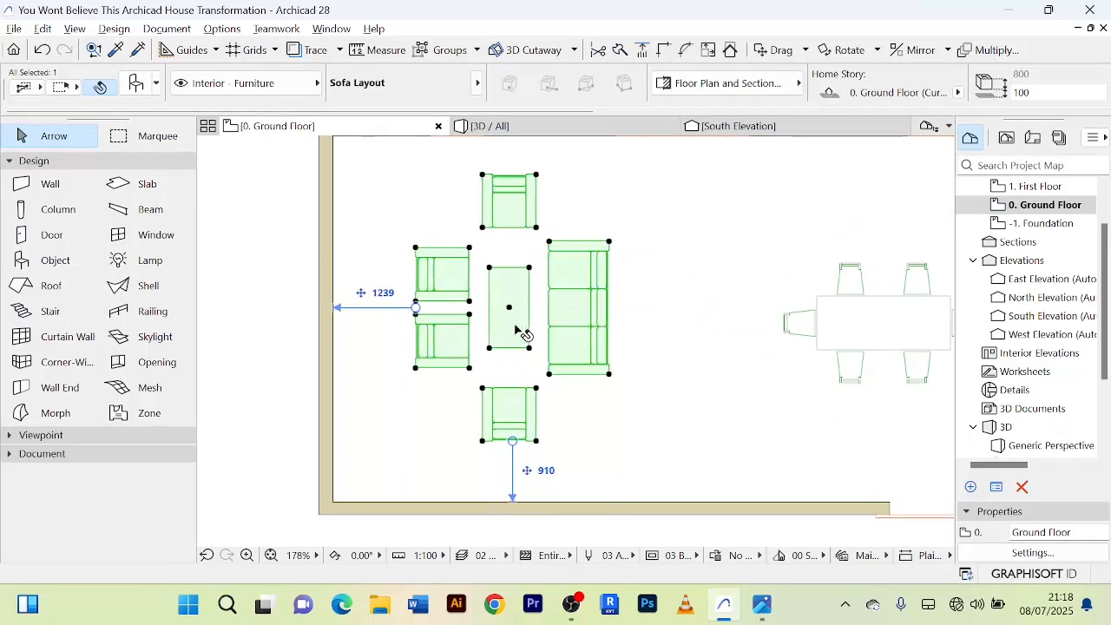
pyautogui.hotkey('shift', 'Up')
pyautogui.hotkey('shift', 'Up')
pyautogui.scroll(-3, 517, 434)
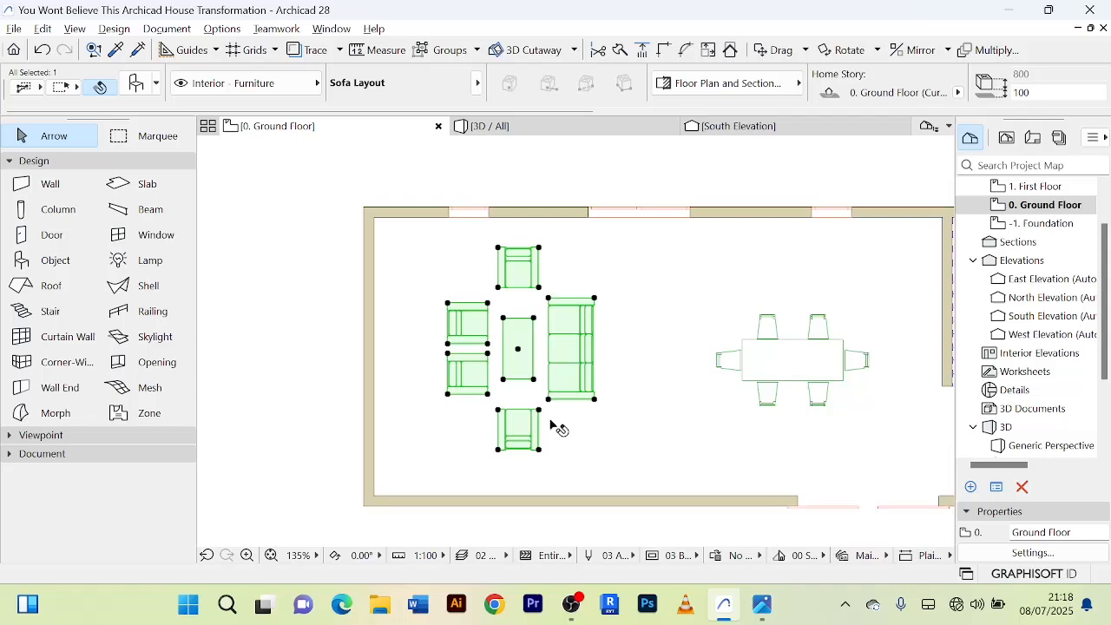
pyautogui.click(632, 419)
# Turn off Seating on the Bottom for the placed sofa layout, removing its two armchairs beside the west wall, and deselect it.
pyautogui.scroll(3, 521, 357)
pyautogui.scroll(1, 512, 358)
pyautogui.click(446, 350)
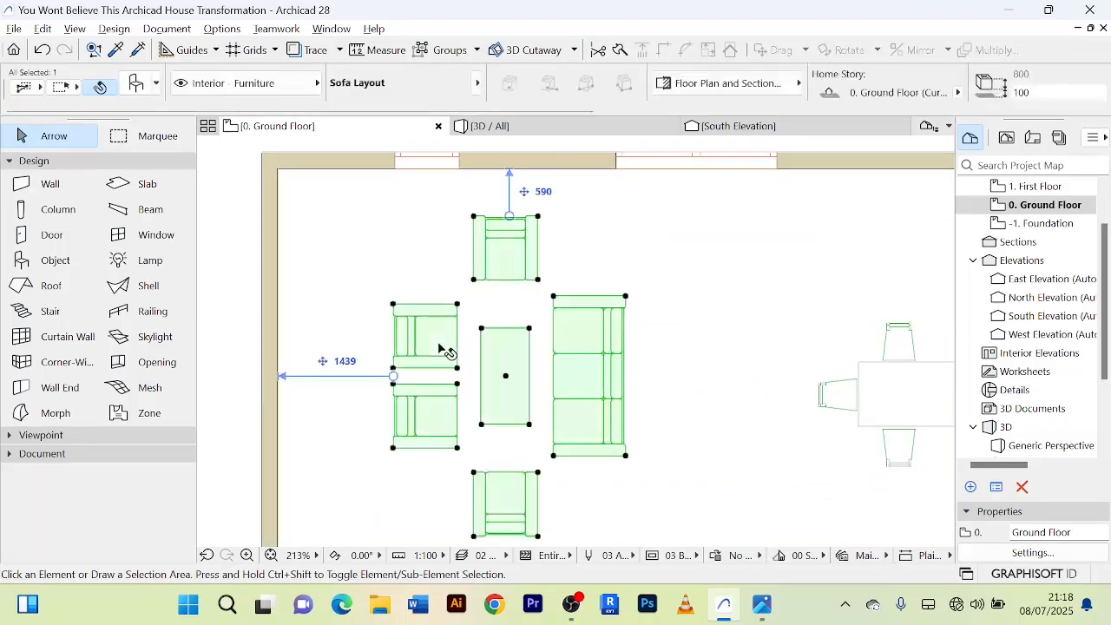
pyautogui.scroll(-3, 460, 353)
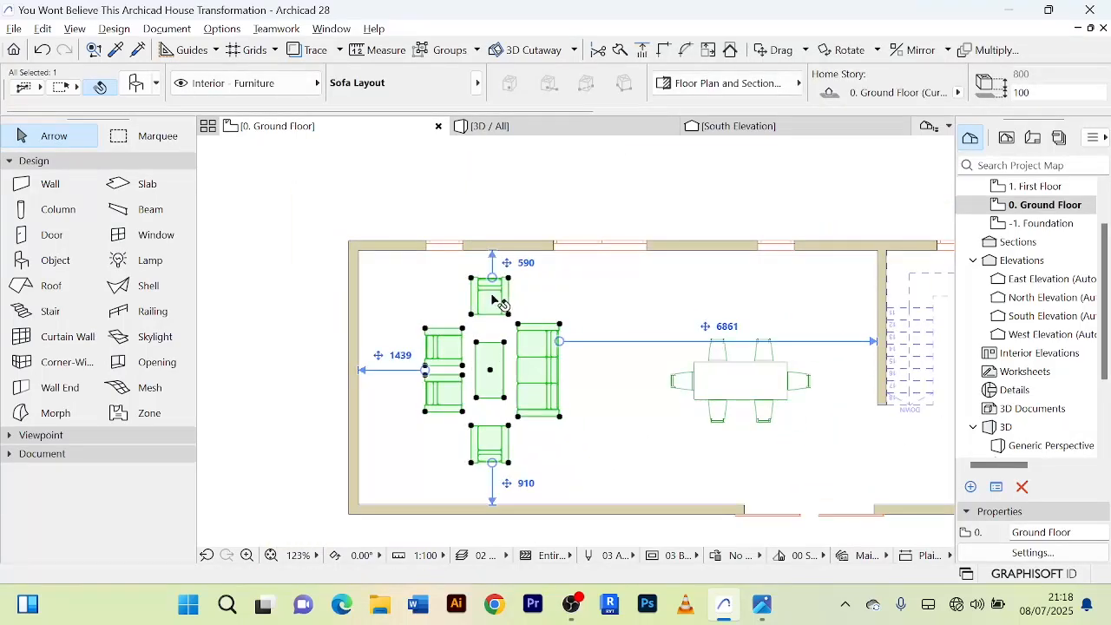
pyautogui.scroll(3, 492, 300)
pyautogui.scroll(-3, 569, 391)
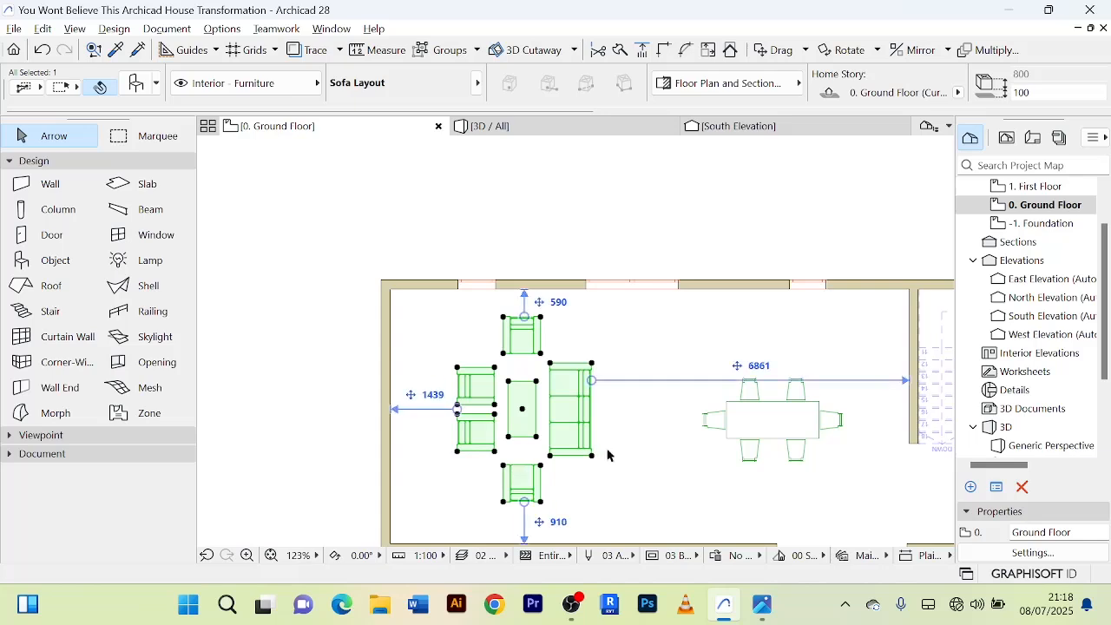
pyautogui.moveTo(617, 468); pyautogui.dragTo(590, 392, button='middle')
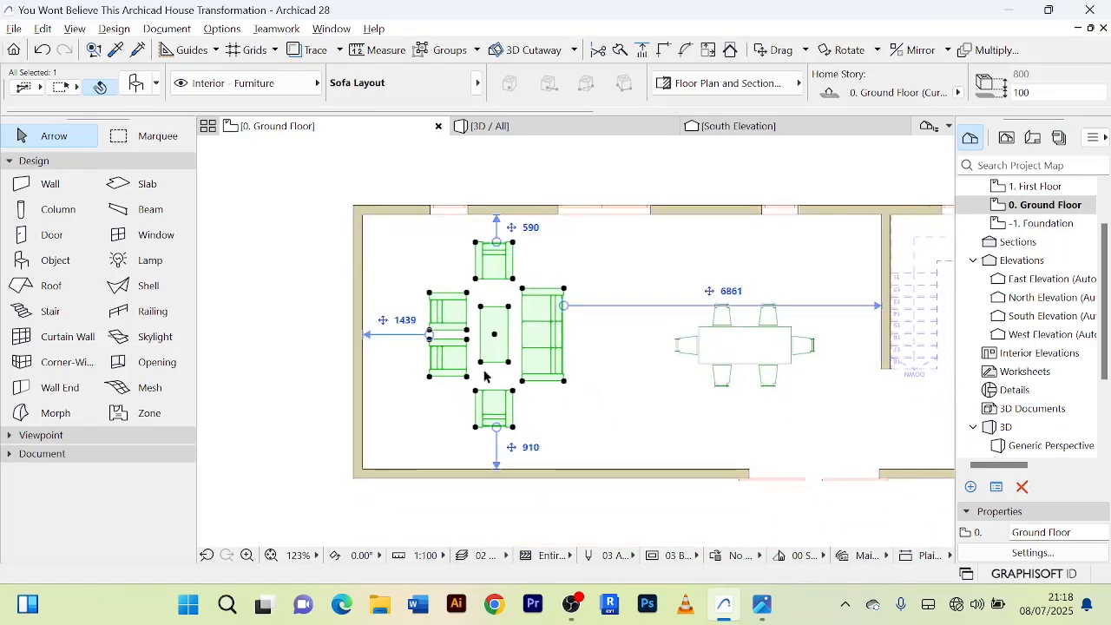
pyautogui.doubleClick(452, 323)
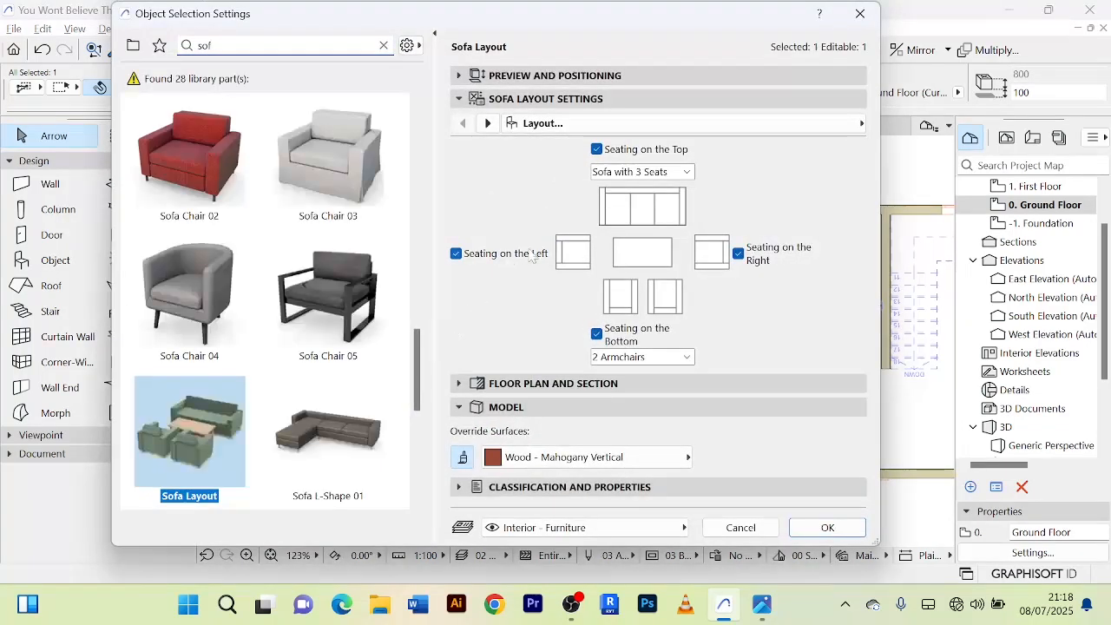
pyautogui.click(597, 335)
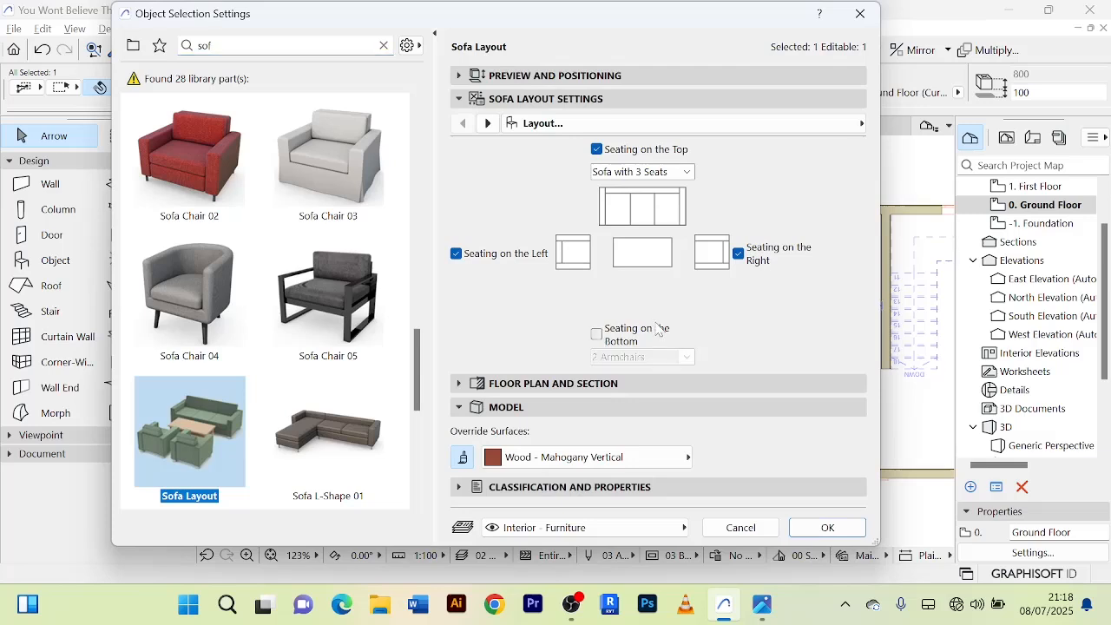
pyautogui.click(597, 336)
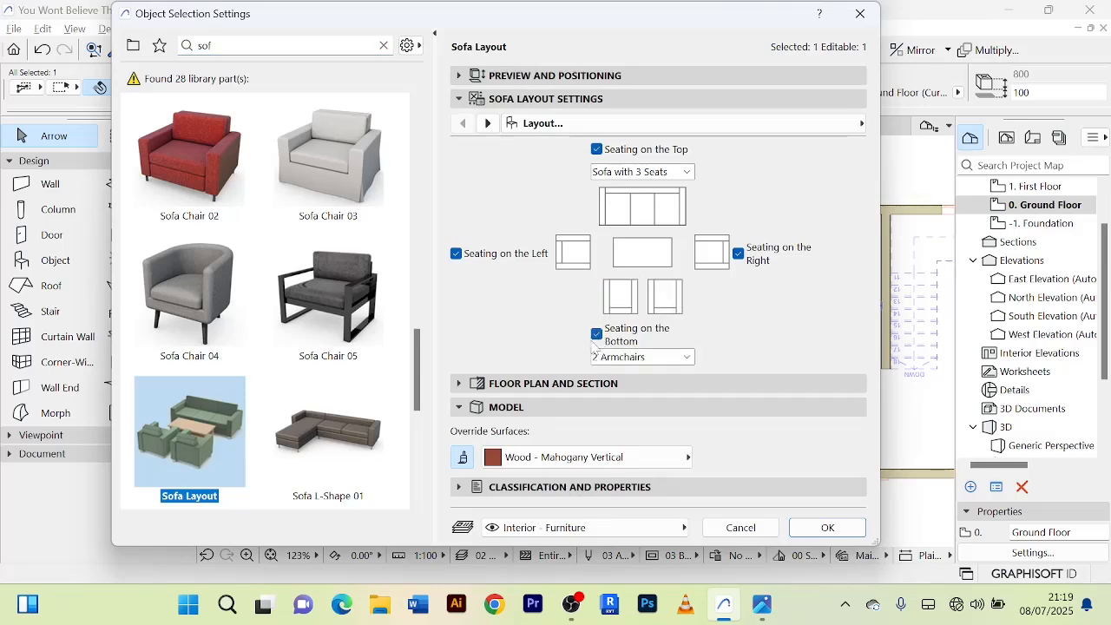
pyautogui.click(598, 335)
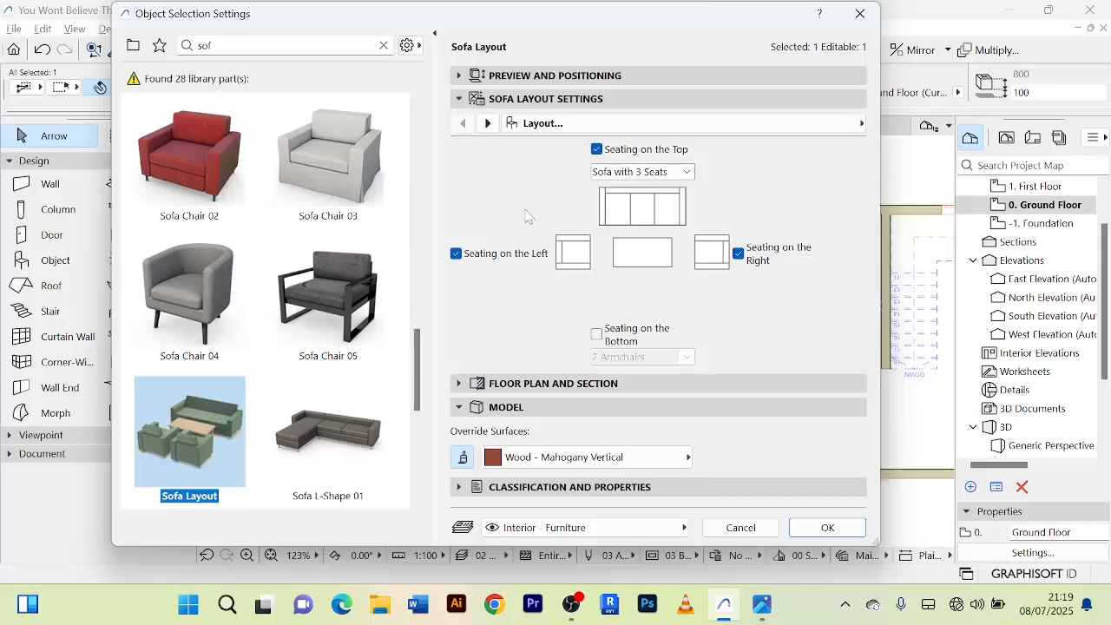
pyautogui.click(828, 527)
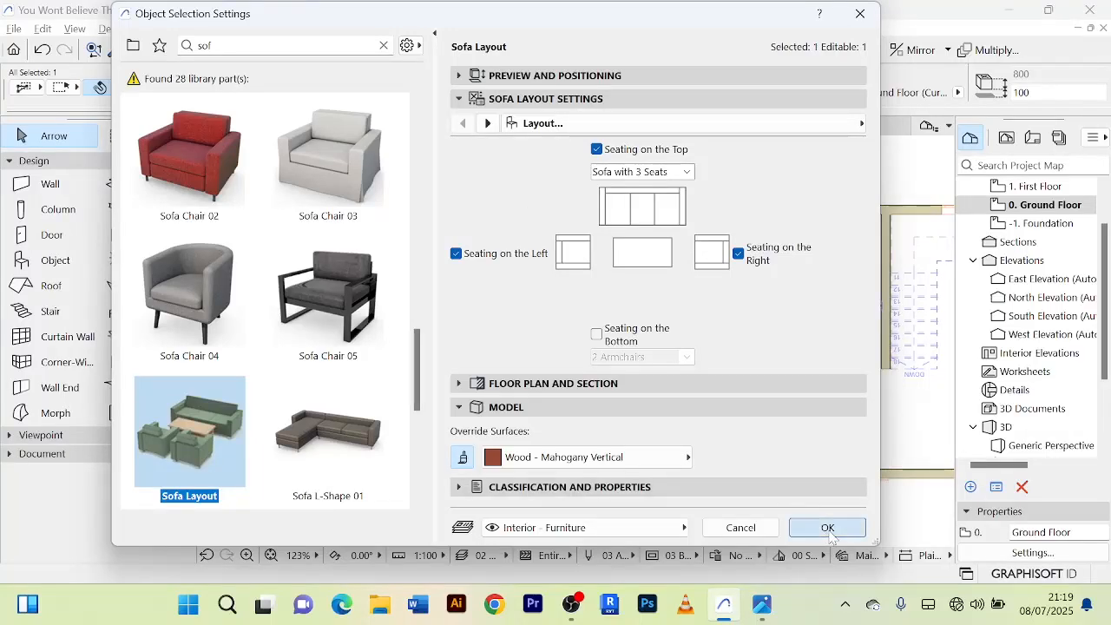
pyautogui.click(623, 380)
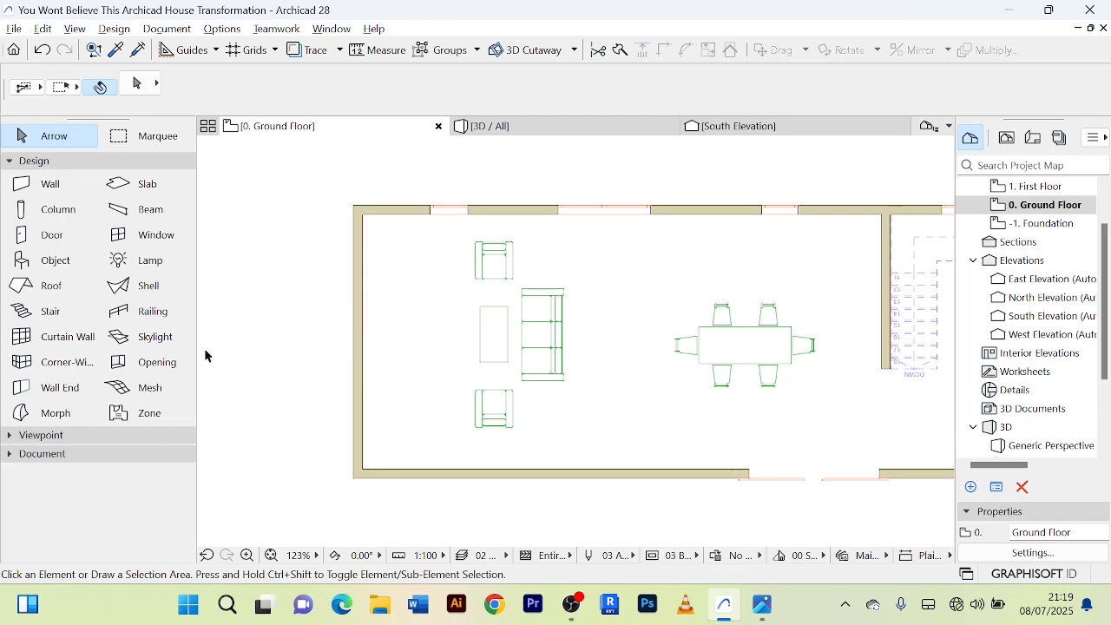
# Search the object library for "kitc", choose Kitchen Layout as the default object and set its layout to Straight.
pyautogui.doubleClick(51, 263)
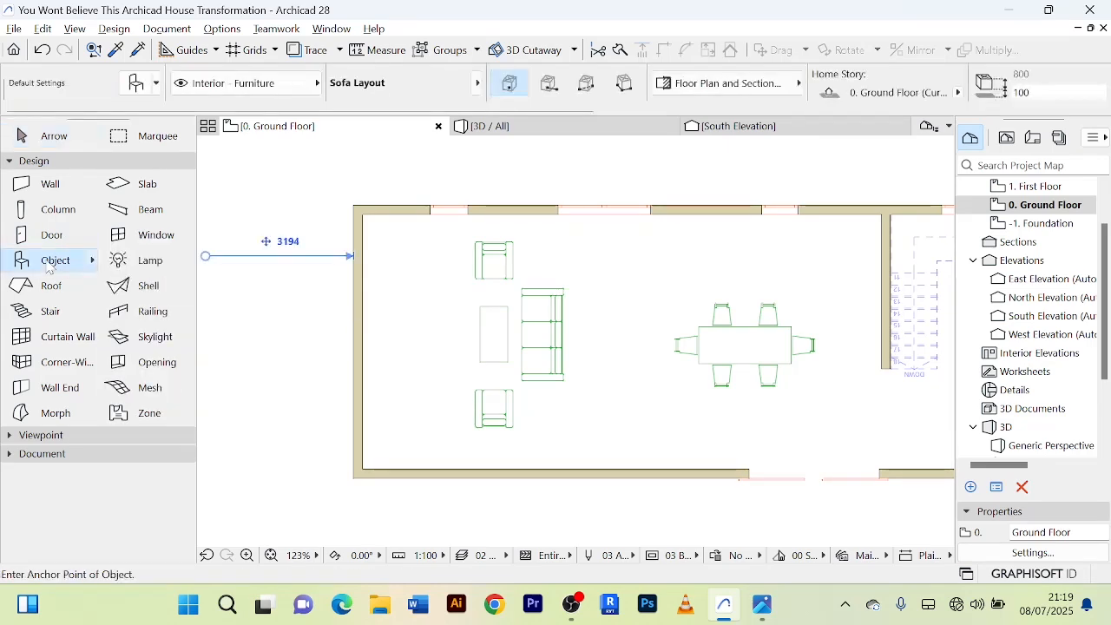
pyautogui.moveTo(228, 45); pyautogui.dragTo(196, 42)
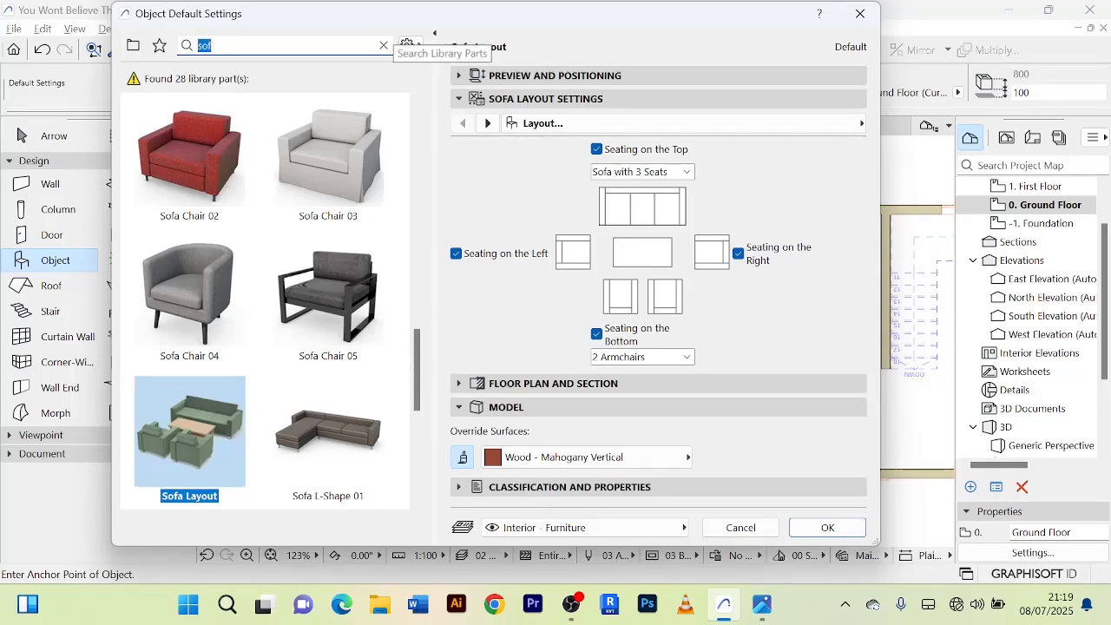
pyautogui.write('kitc')
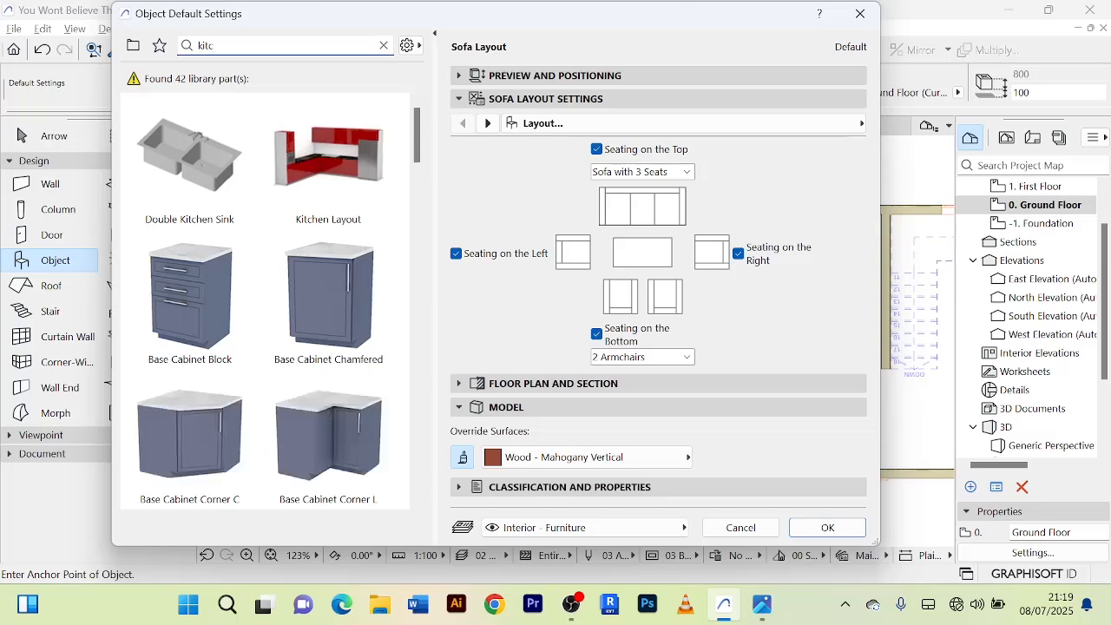
pyautogui.click(330, 186)
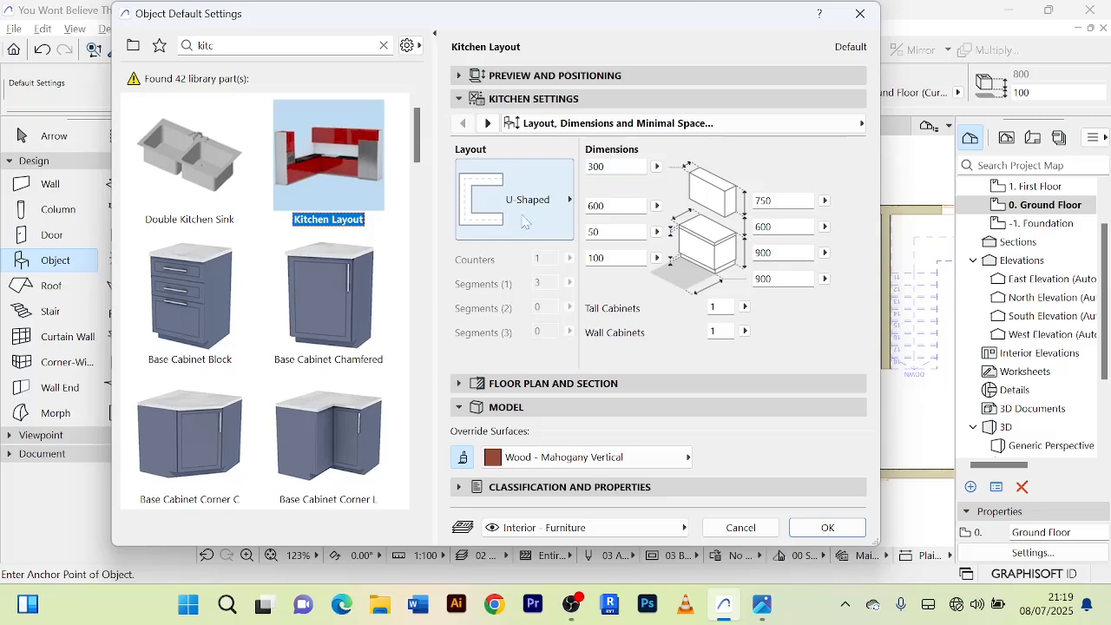
pyautogui.click(571, 201)
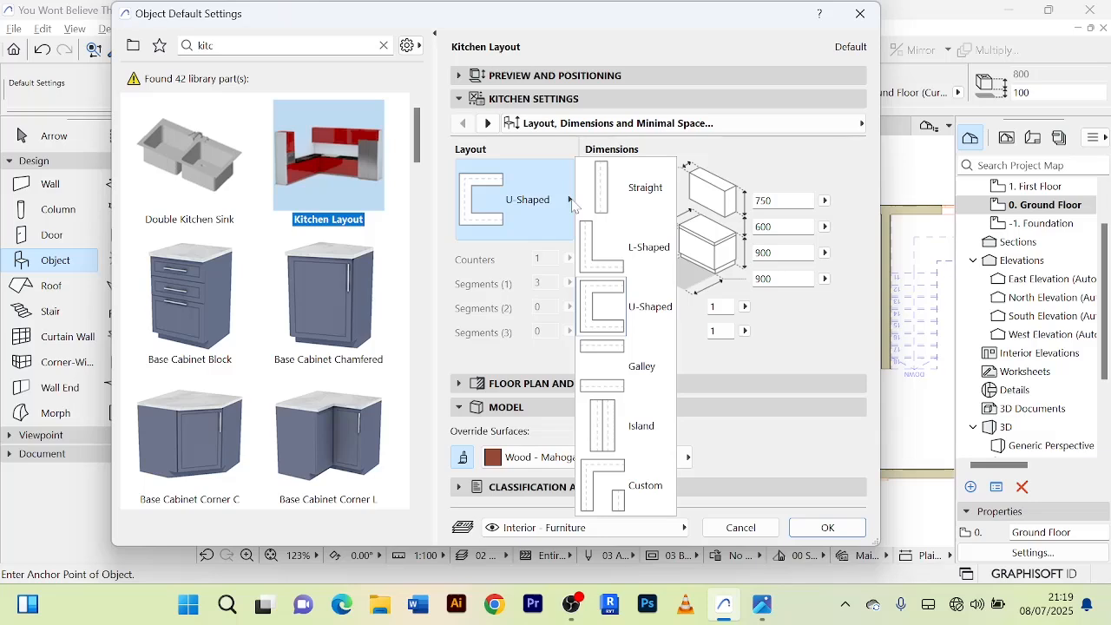
pyautogui.click(633, 197)
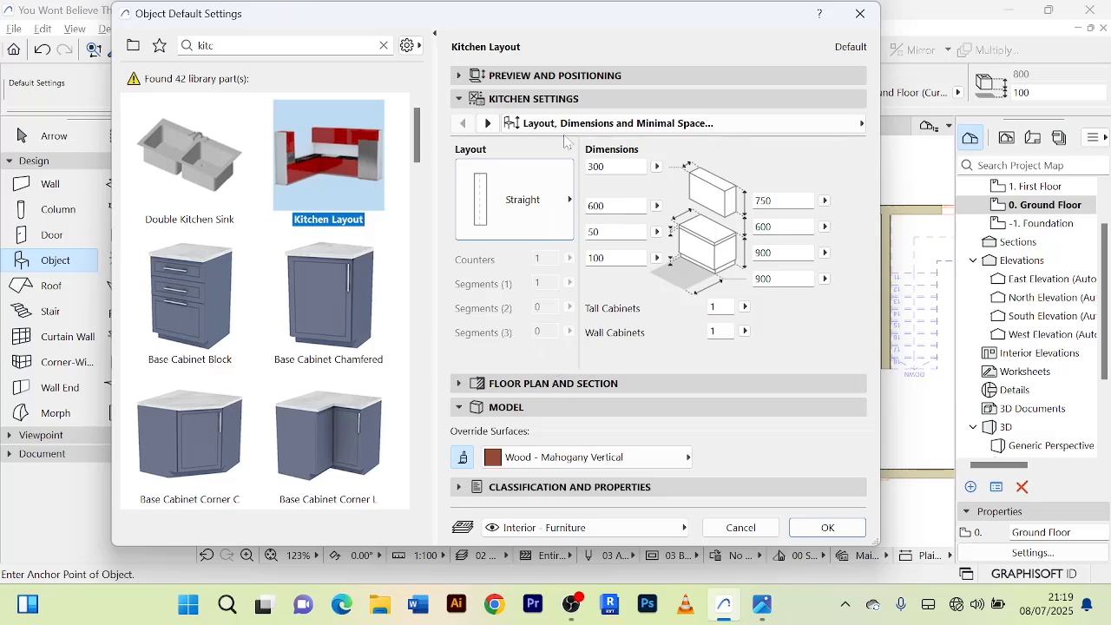
# Check the kitchen's accessories settings, accept them and place the straight Kitchen Layout along the room's north wall.
pyautogui.click(488, 123)
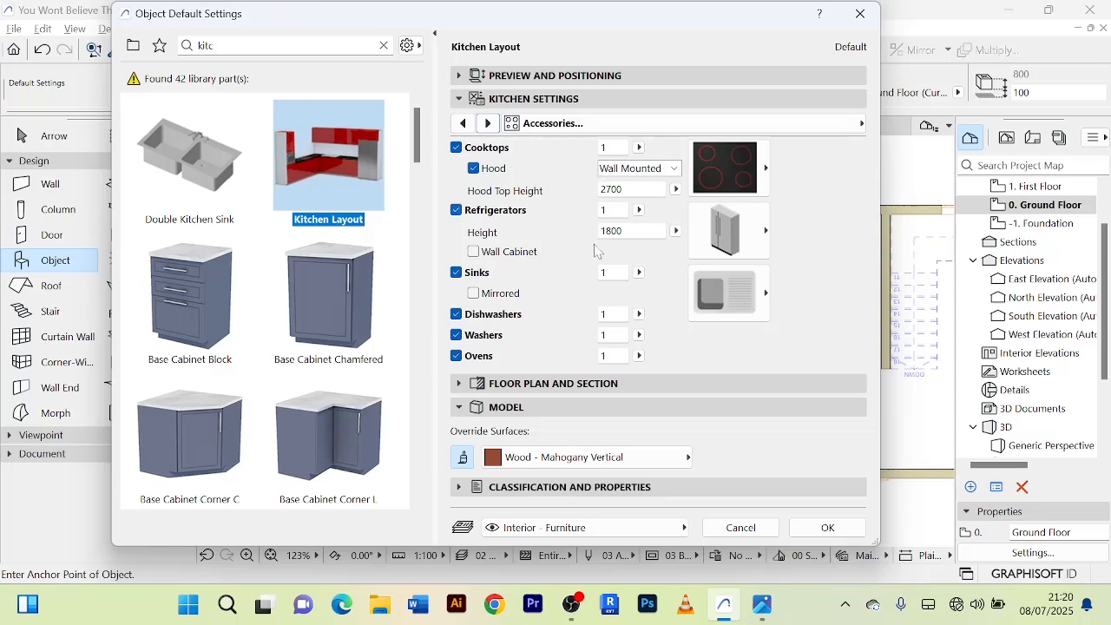
pyautogui.click(615, 147)
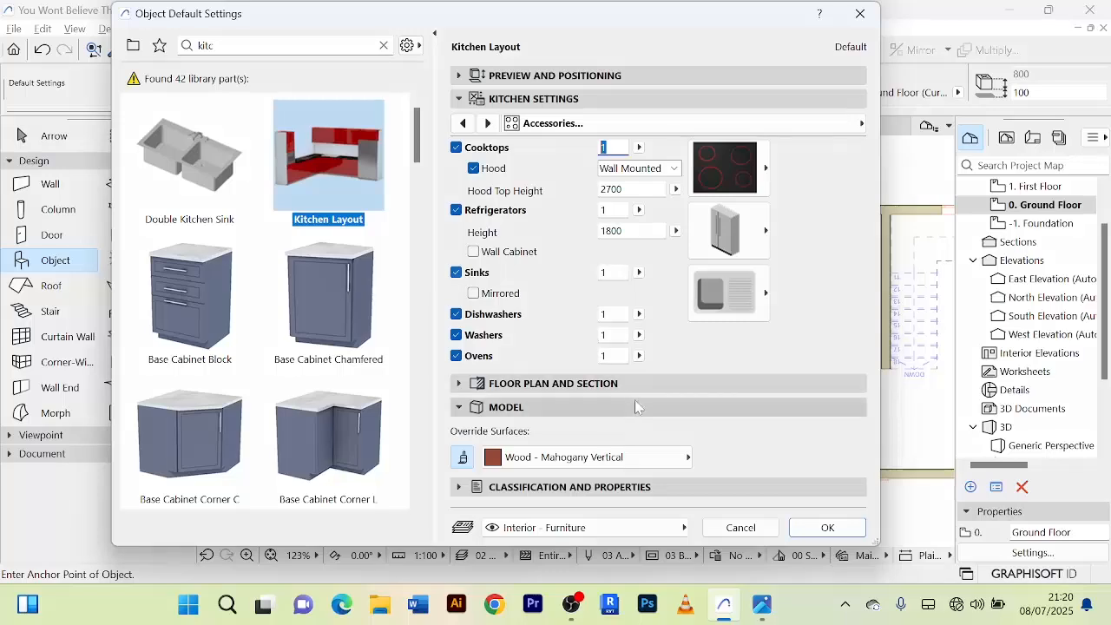
pyautogui.click(828, 527)
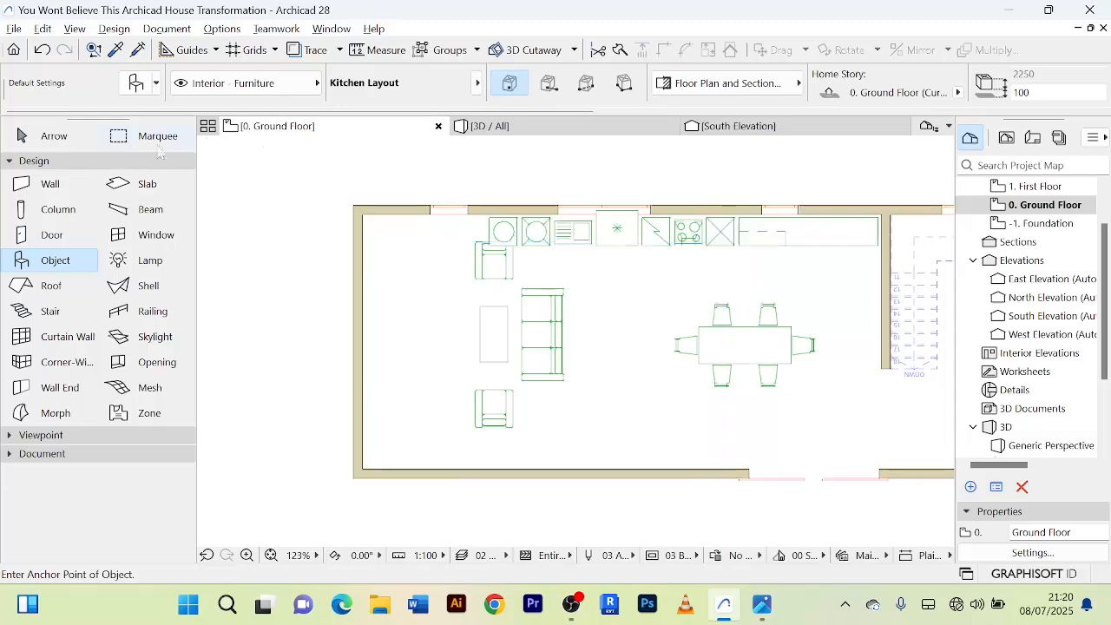
# Leave the Object tool and select the placed Kitchen Layout along the north wall in the ground floor plan.
pyautogui.click(78, 139)
pyautogui.scroll(4, 675, 245)
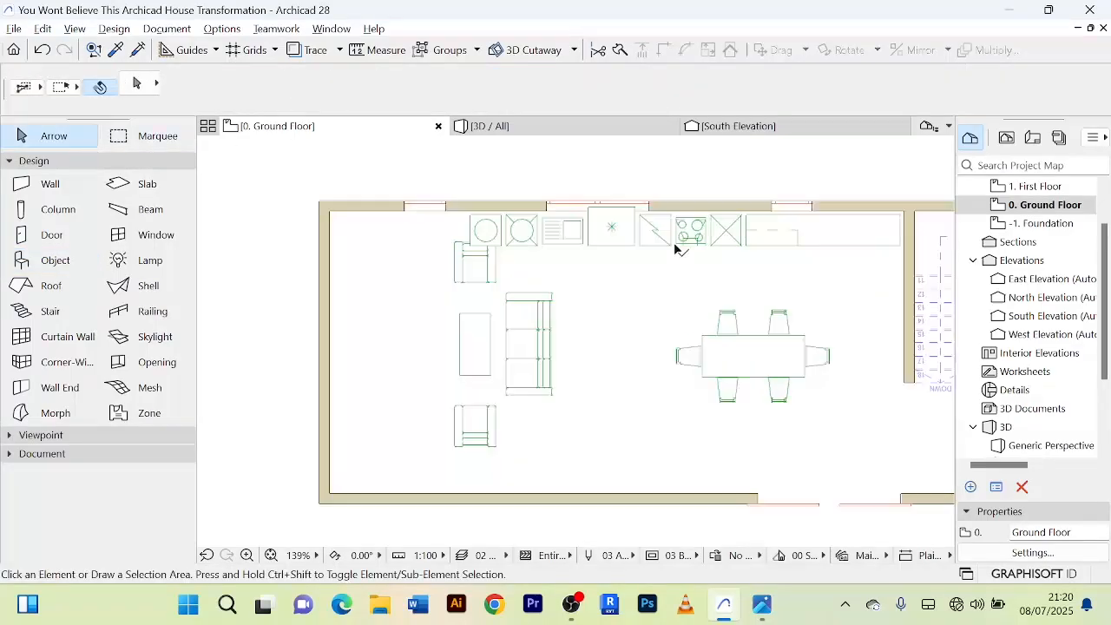
pyautogui.click(736, 234)
pyautogui.scroll(-5, 738, 238)
pyautogui.moveTo(764, 266); pyautogui.dragTo(593, 324, button='middle')
pyautogui.scroll(4, 591, 304)
pyautogui.scroll(3, 581, 319)
pyautogui.scroll(-3, 577, 318)
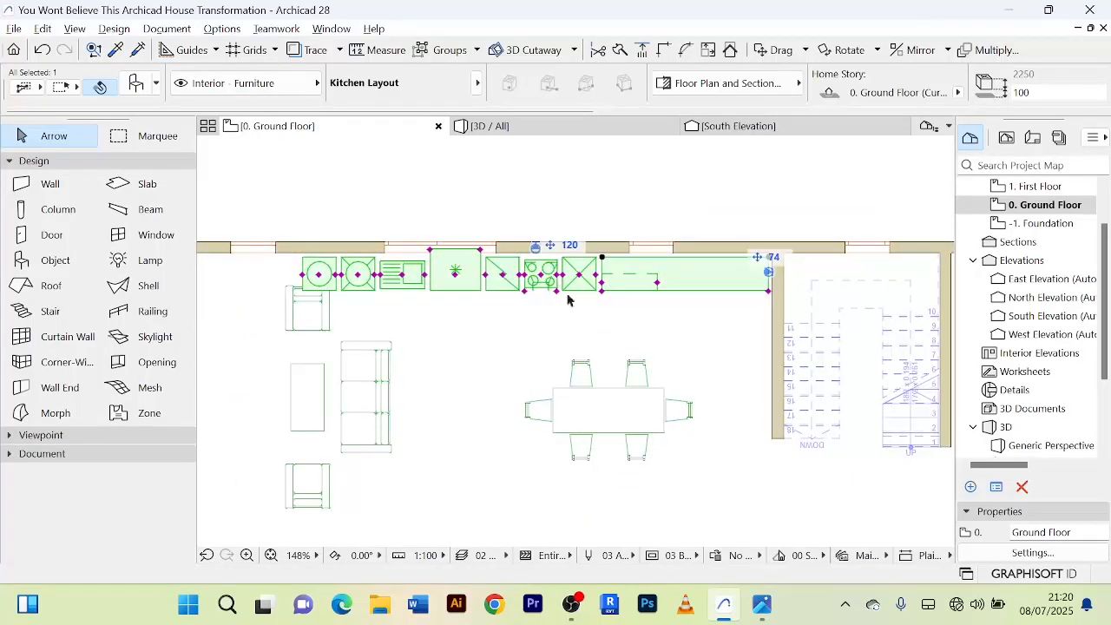
# Switch to the 3D view, examine the kitchen among the furniture and select the Kitchen Layout there.
pyautogui.click(521, 128)
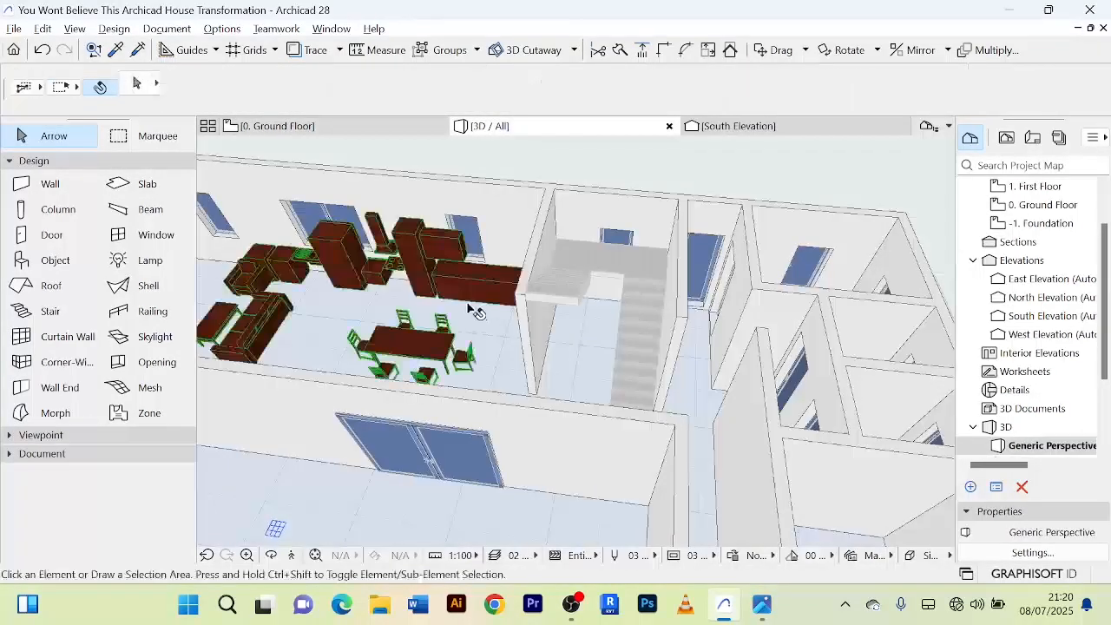
pyautogui.scroll(2, 469, 308)
pyautogui.moveTo(469, 304); pyautogui.dragTo(593, 308, button='middle')
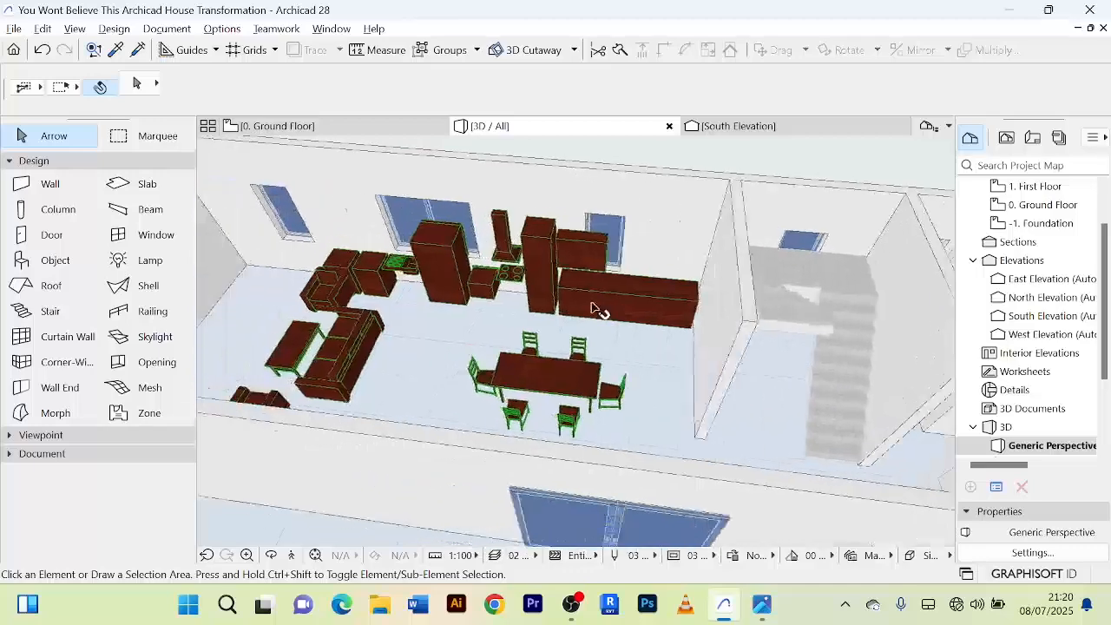
pyautogui.scroll(2, 595, 306)
pyautogui.click(618, 289)
pyautogui.scroll(1, 612, 290)
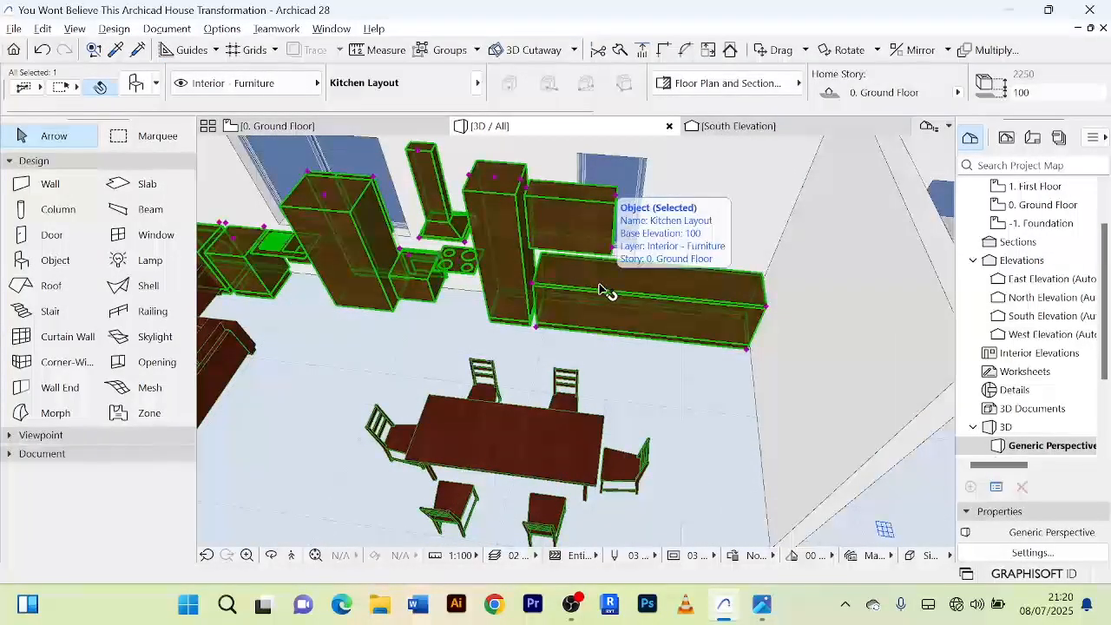
# Return to the Ground Floor plan and check the selected Kitchen Layout's settings without changing anything.
pyautogui.click(295, 129)
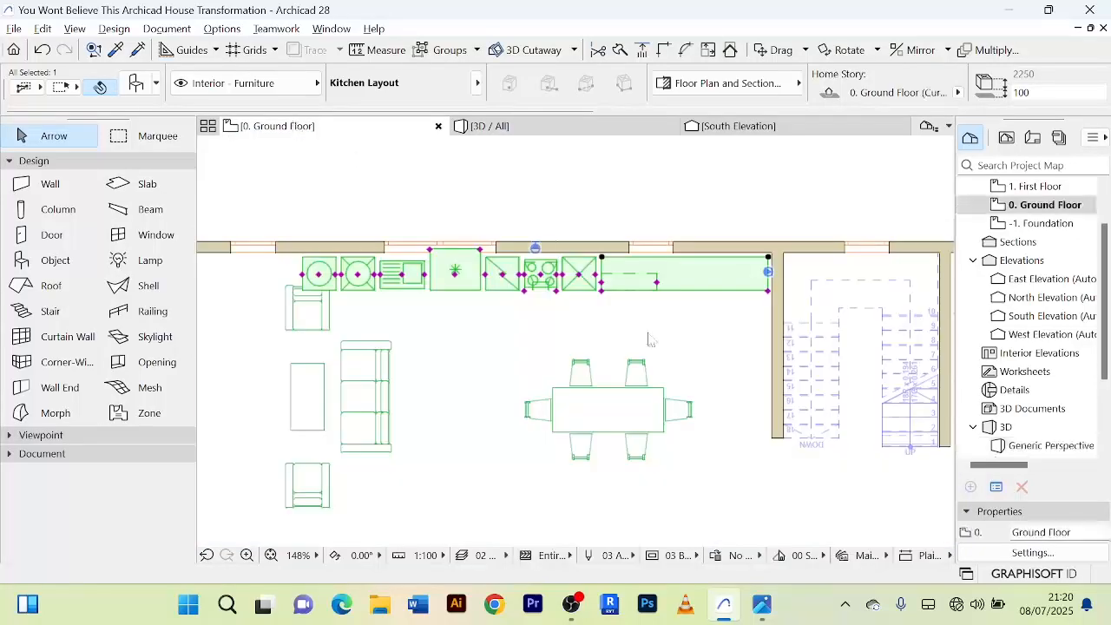
pyautogui.click(689, 283)
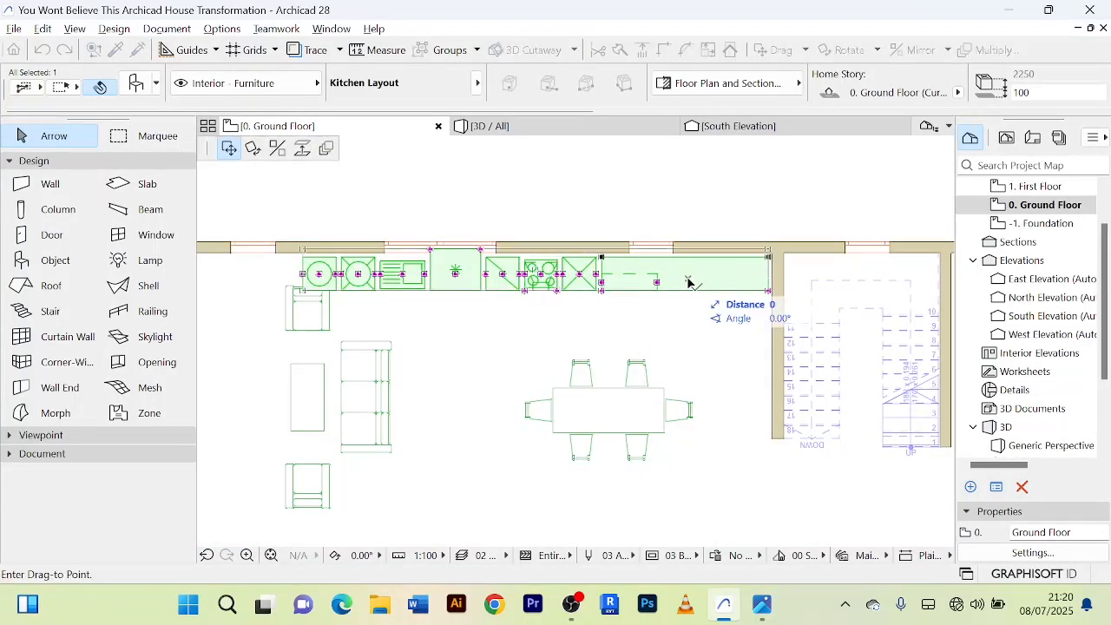
pyautogui.press('Escape')
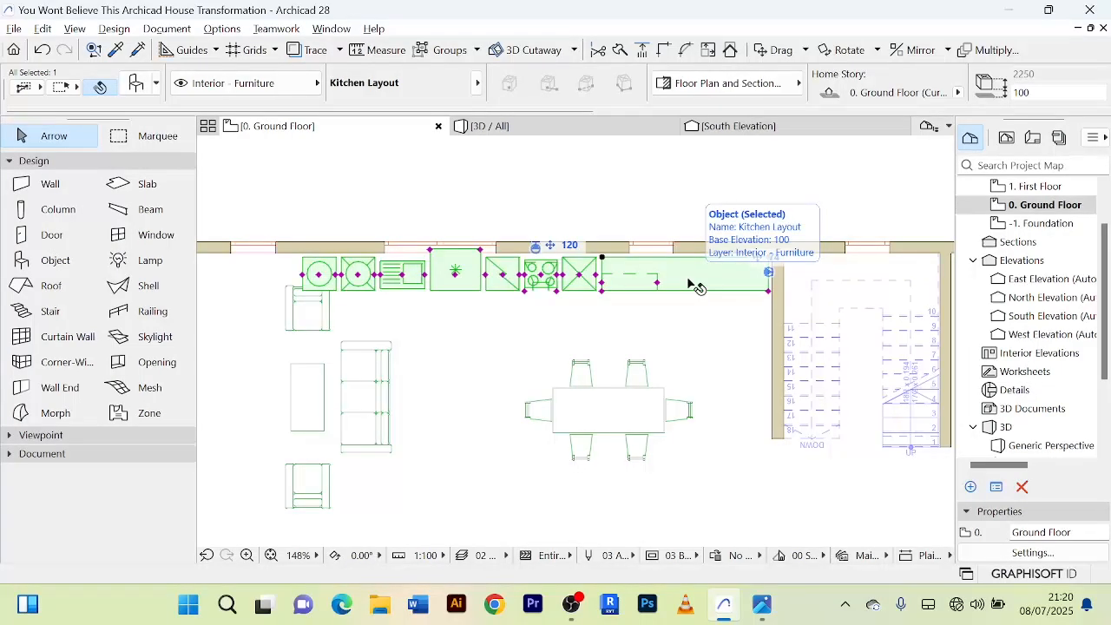
pyautogui.doubleClick(688, 283)
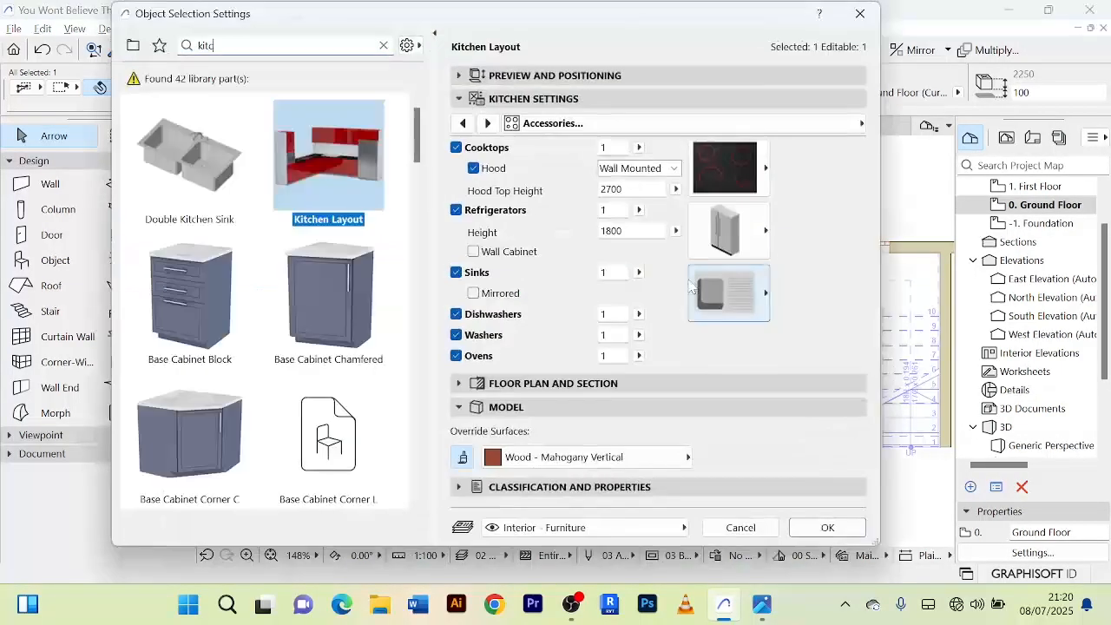
pyautogui.click(730, 517)
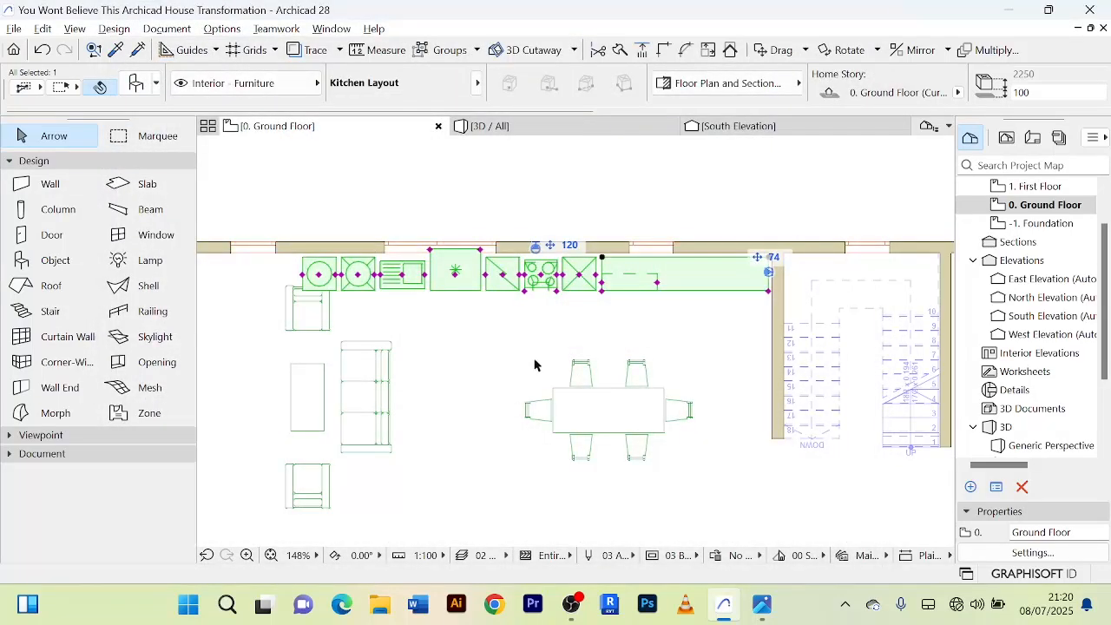
# Rotate the Kitchen Layout by 180° about the counter's inner corner beside the north wall.
pyautogui.hotkey('ctrl', 'e')
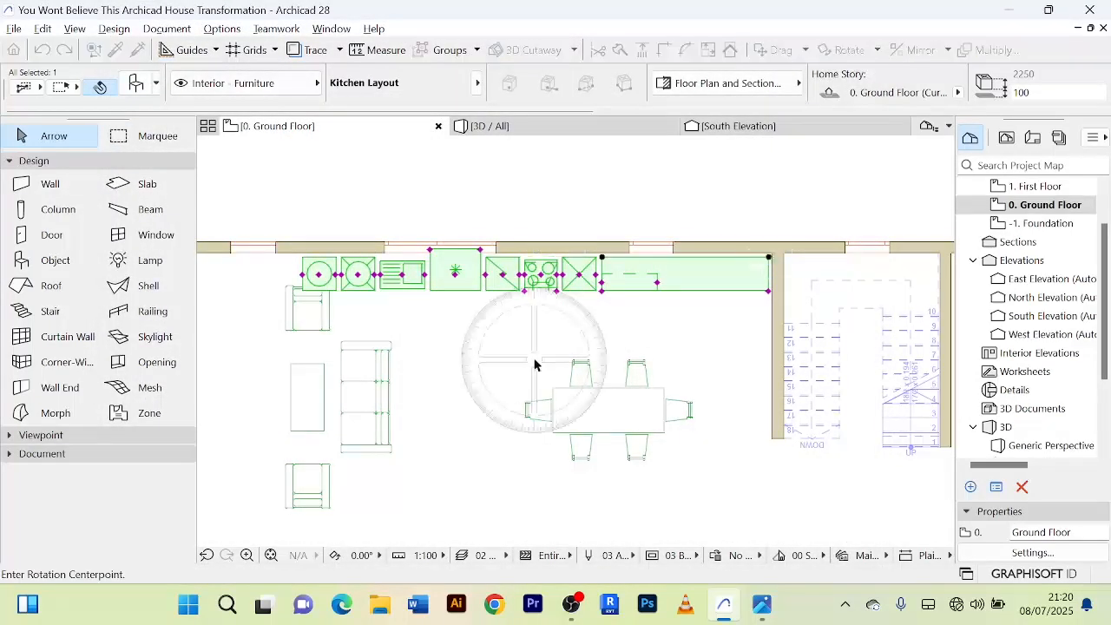
pyautogui.scroll(-2, 326, 248)
pyautogui.scroll(2, 536, 272)
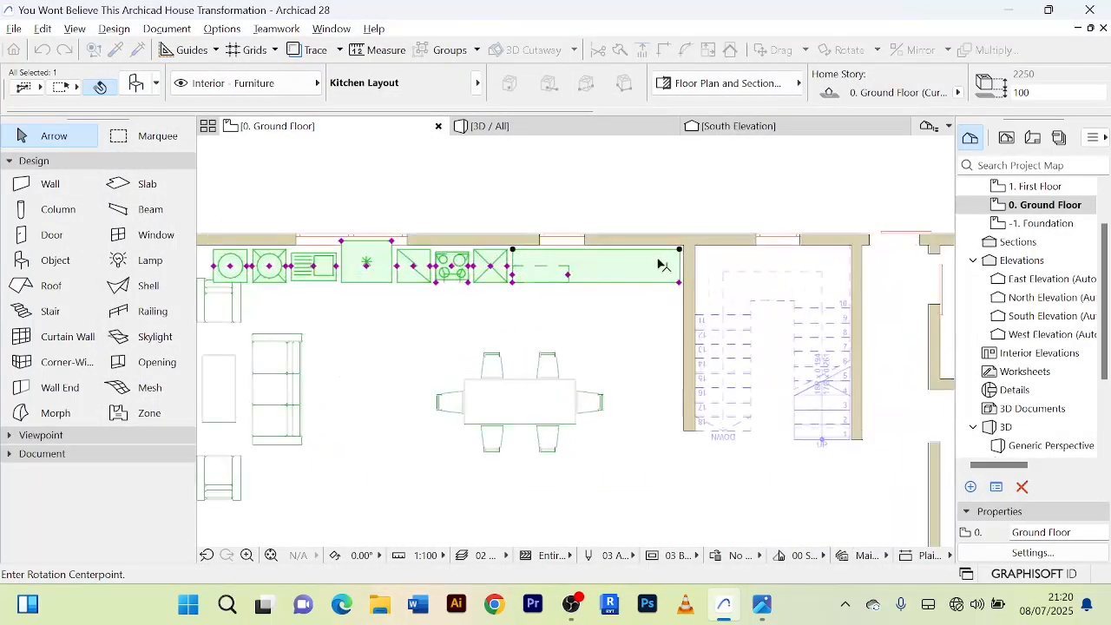
pyautogui.click(513, 249)
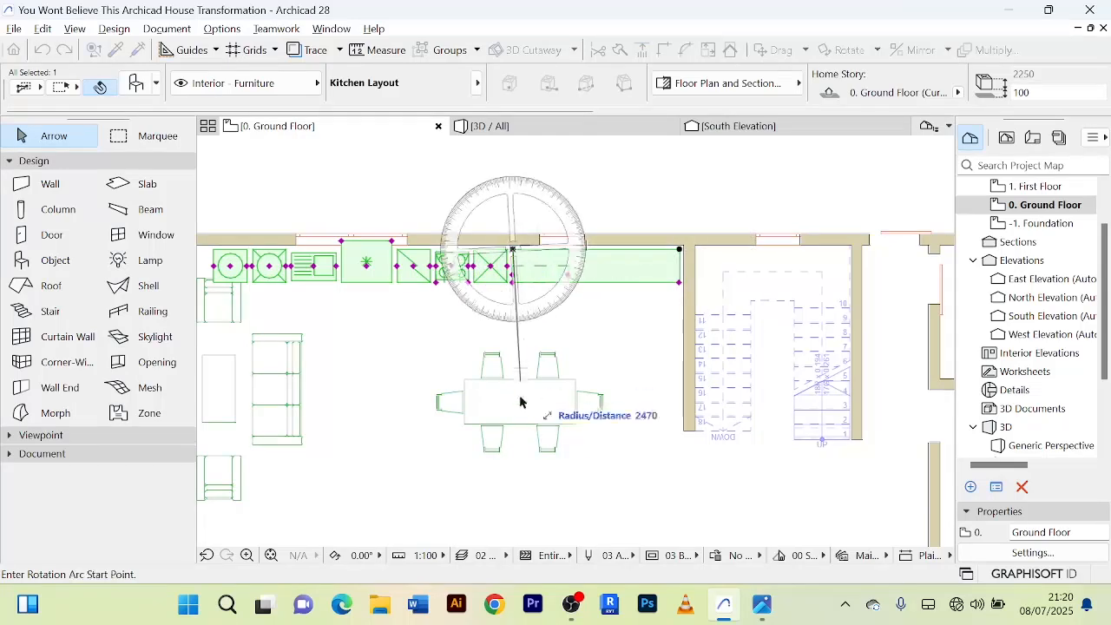
pyautogui.click(514, 512)
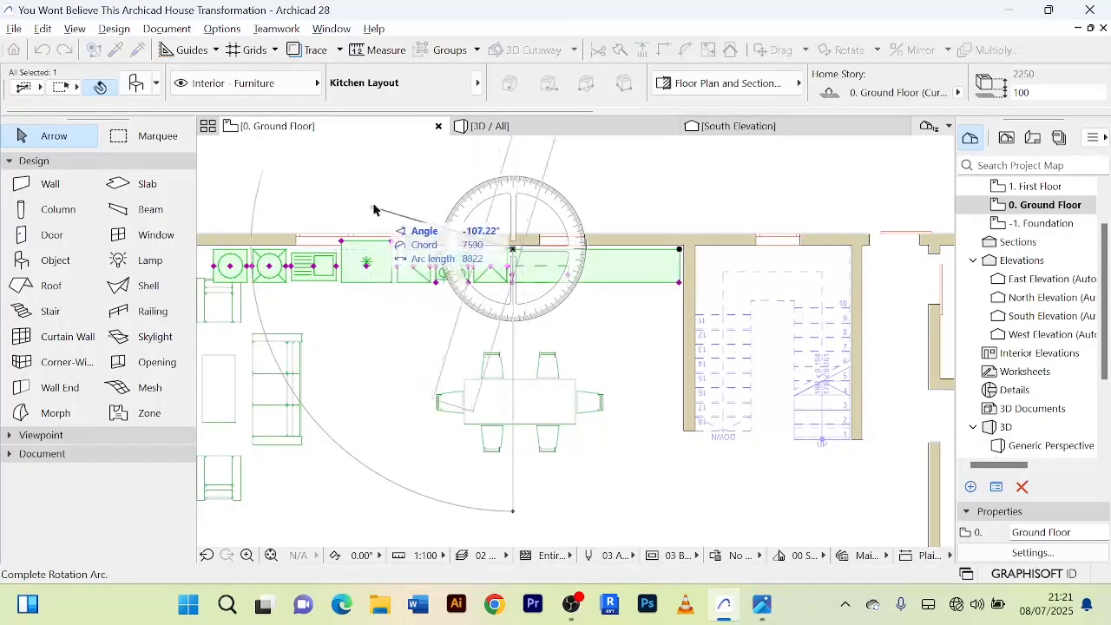
pyautogui.click(516, 163)
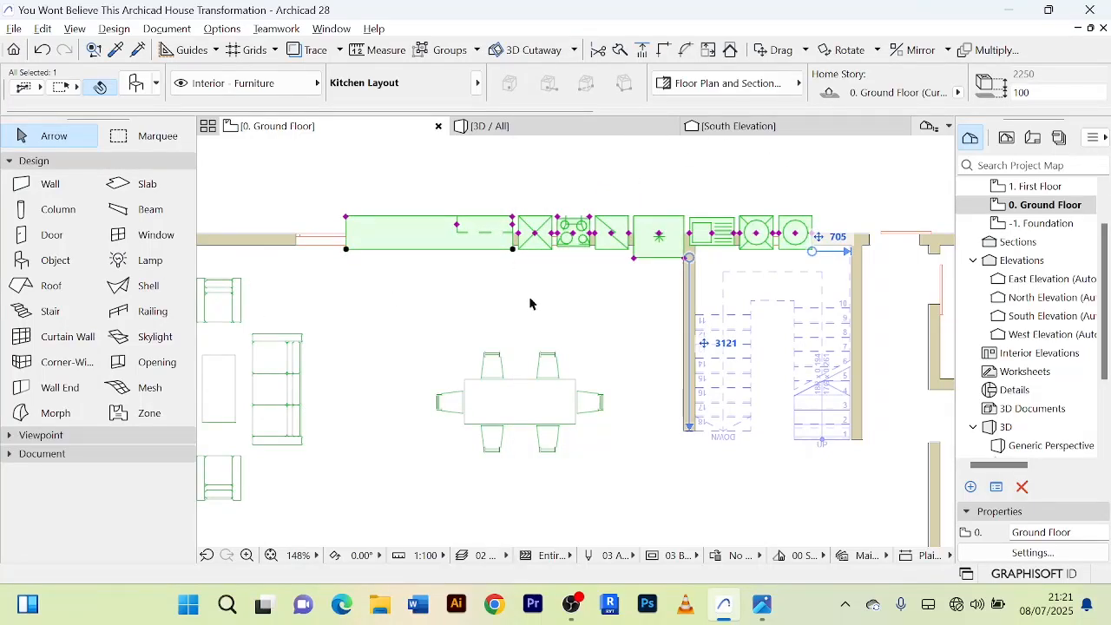
# Move the rotated Kitchen Layout into the inner corner between the north wall and the staircase wall, its back flush with the north wall.
pyautogui.hotkey('ctrl', 'd')
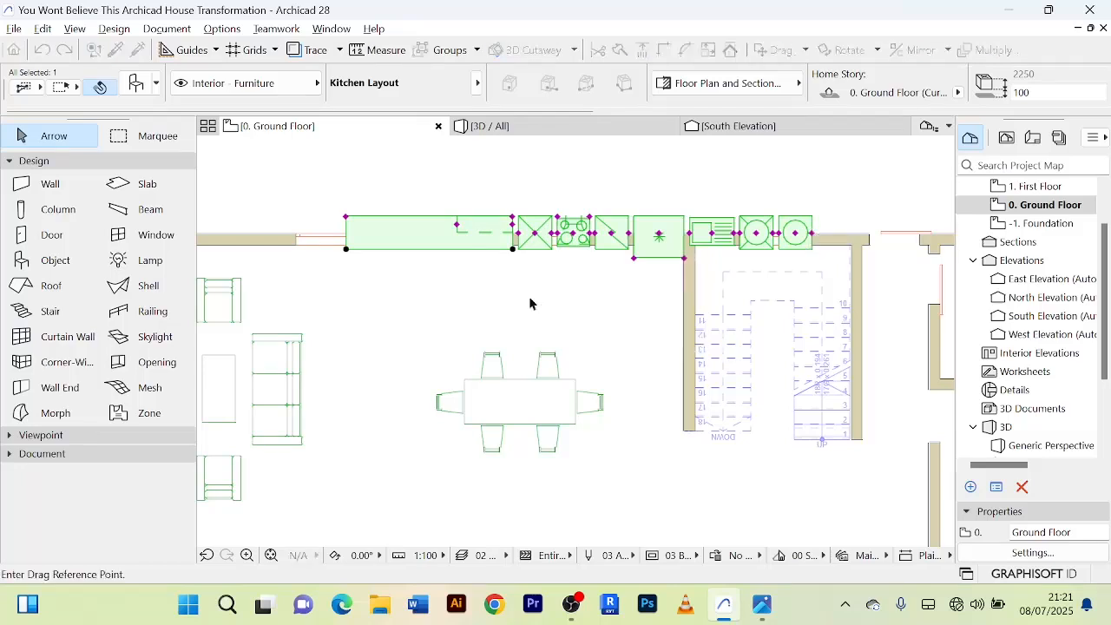
pyautogui.scroll(-1, 551, 219)
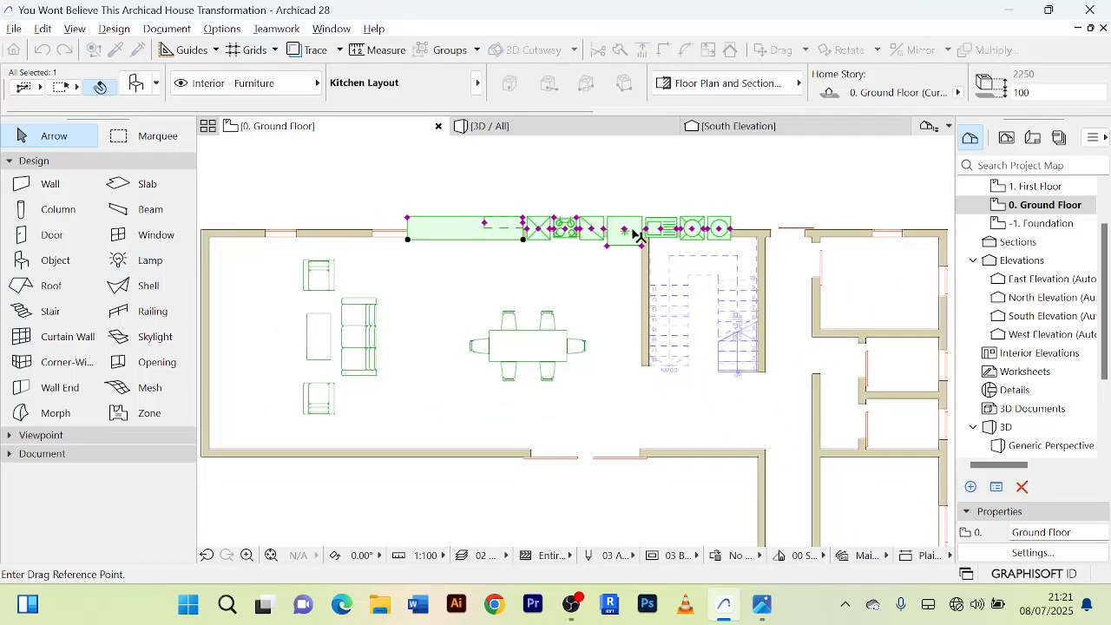
pyautogui.click(720, 233)
pyautogui.scroll(5, 638, 261)
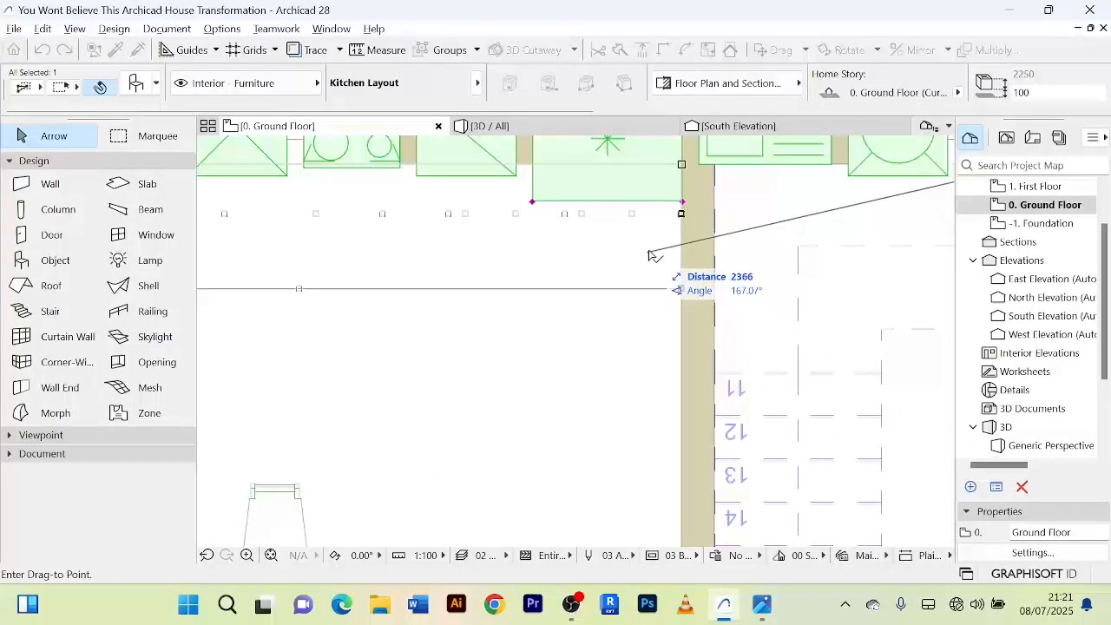
pyautogui.click(650, 256)
pyautogui.scroll(-4, 550, 330)
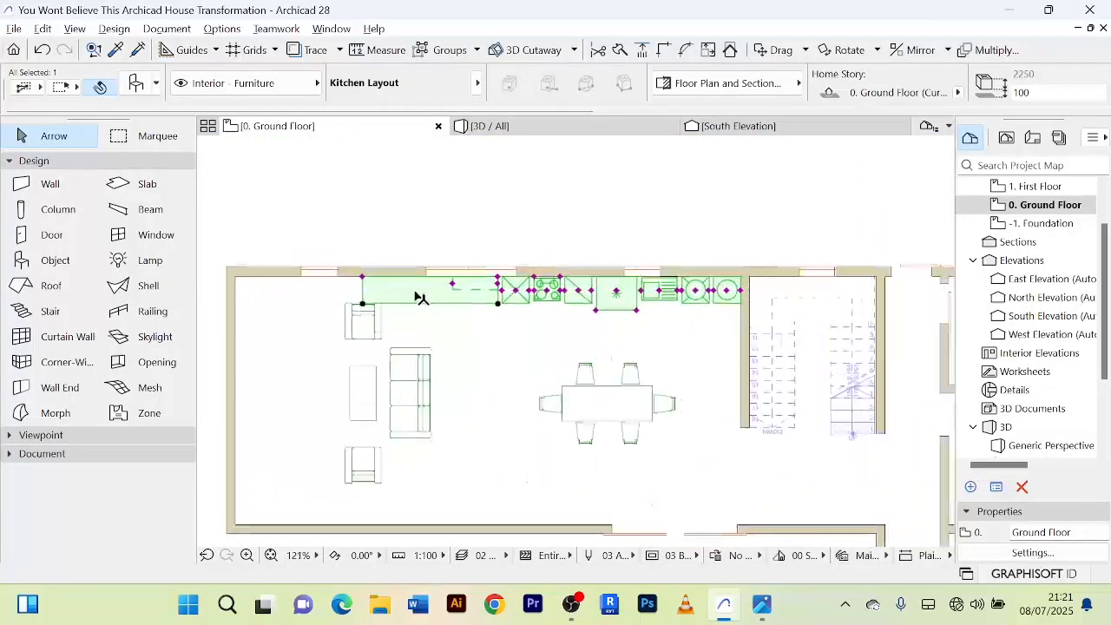
pyautogui.scroll(3, 420, 297)
pyautogui.scroll(-2, 455, 318)
pyautogui.moveTo(543, 356); pyautogui.dragTo(495, 383, button='middle')
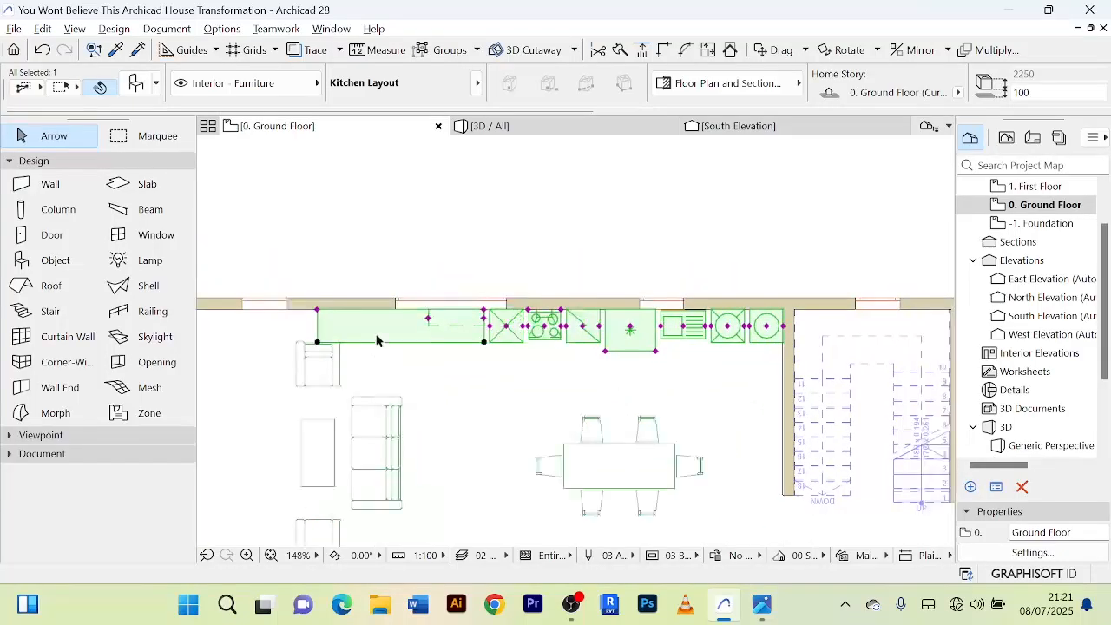
# Shorten the counter at the kitchen's west end to about 1098 mm and deselect the layout.
pyautogui.scroll(2, 349, 324)
pyautogui.scroll(4, 304, 352)
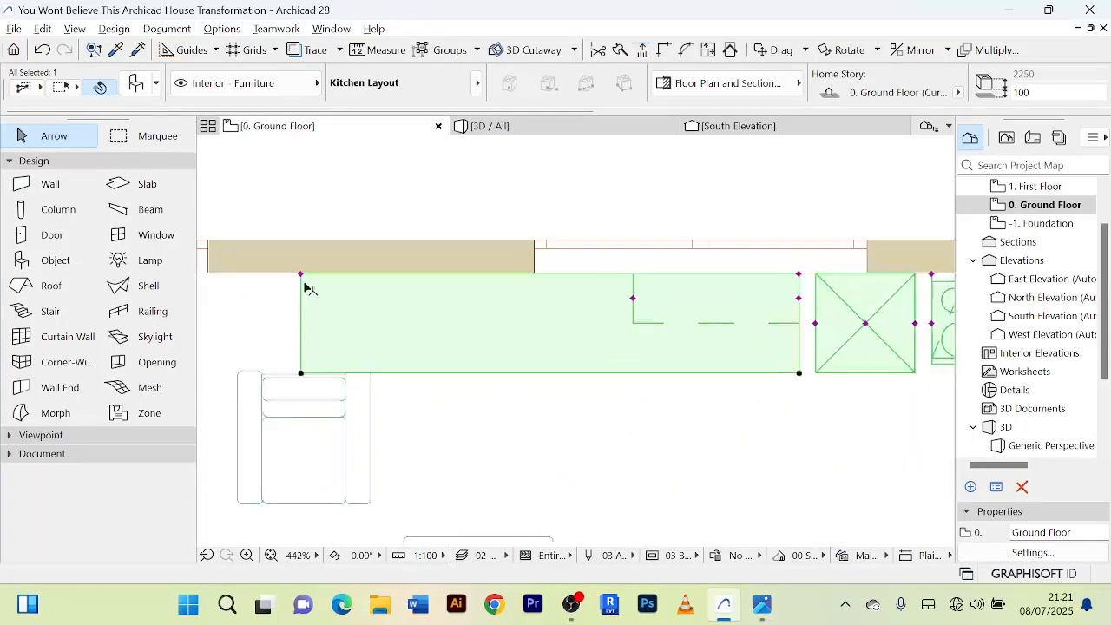
pyautogui.click(301, 275)
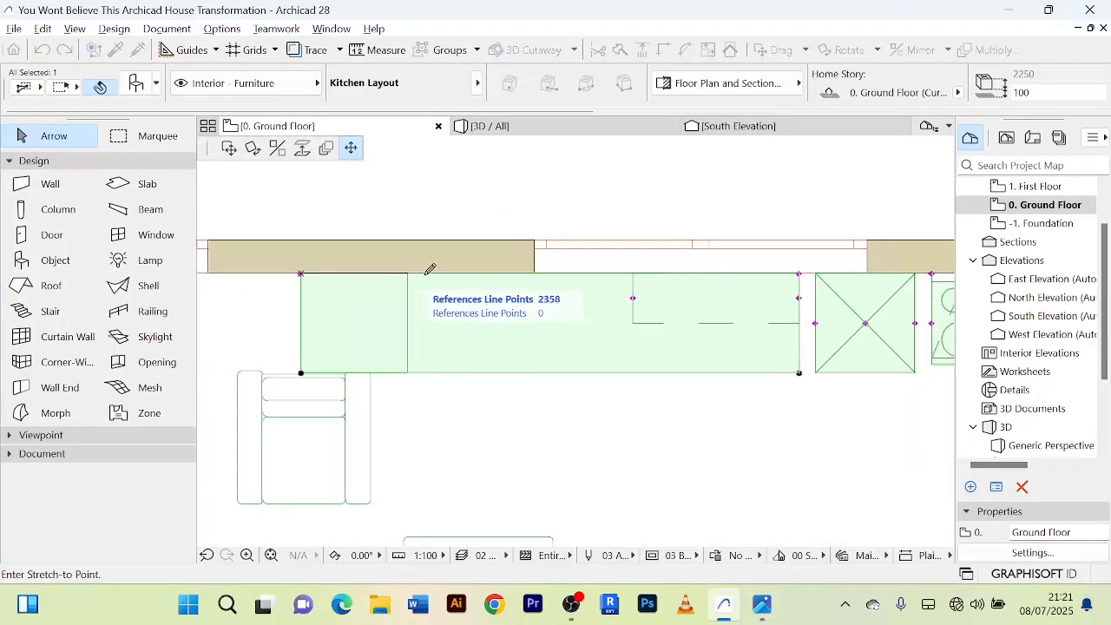
pyautogui.click(623, 264)
pyautogui.scroll(-6, 657, 365)
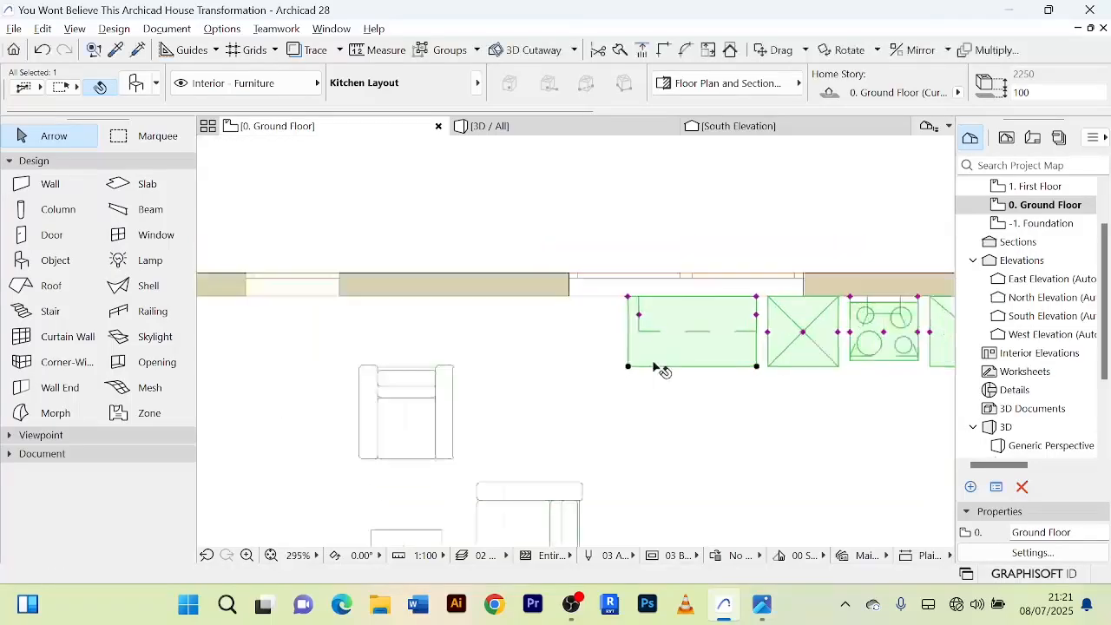
pyautogui.click(587, 354)
# Select the Kitchen Layout again and narrow the dashed wall cabinet above its west counter from the west side.
pyautogui.scroll(4, 587, 354)
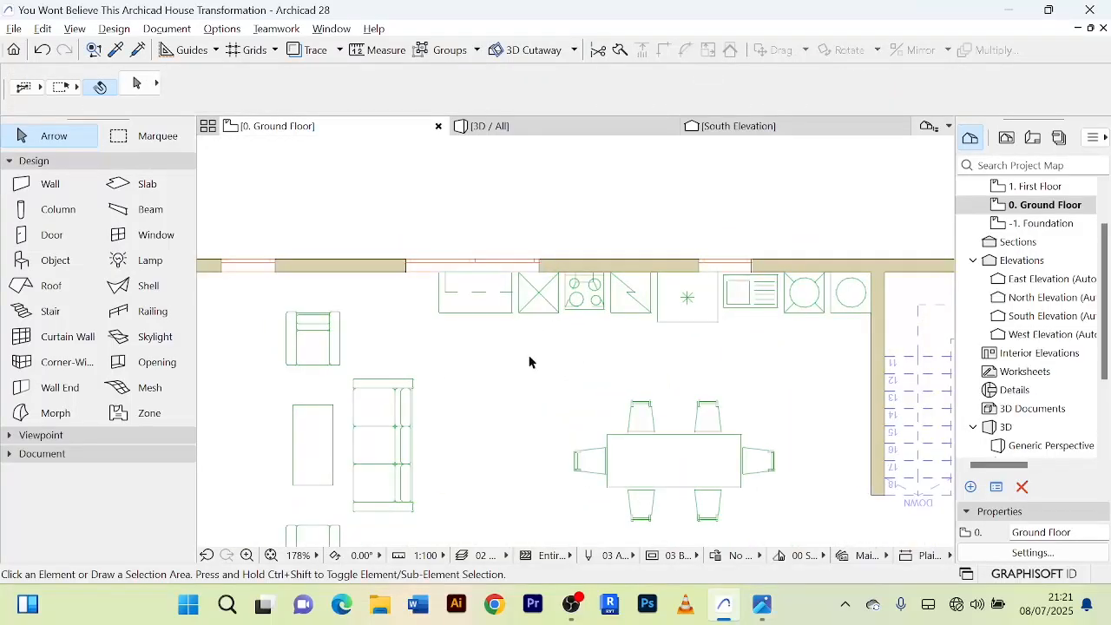
pyautogui.scroll(8, 489, 319)
pyautogui.click(477, 299)
pyautogui.scroll(6, 464, 281)
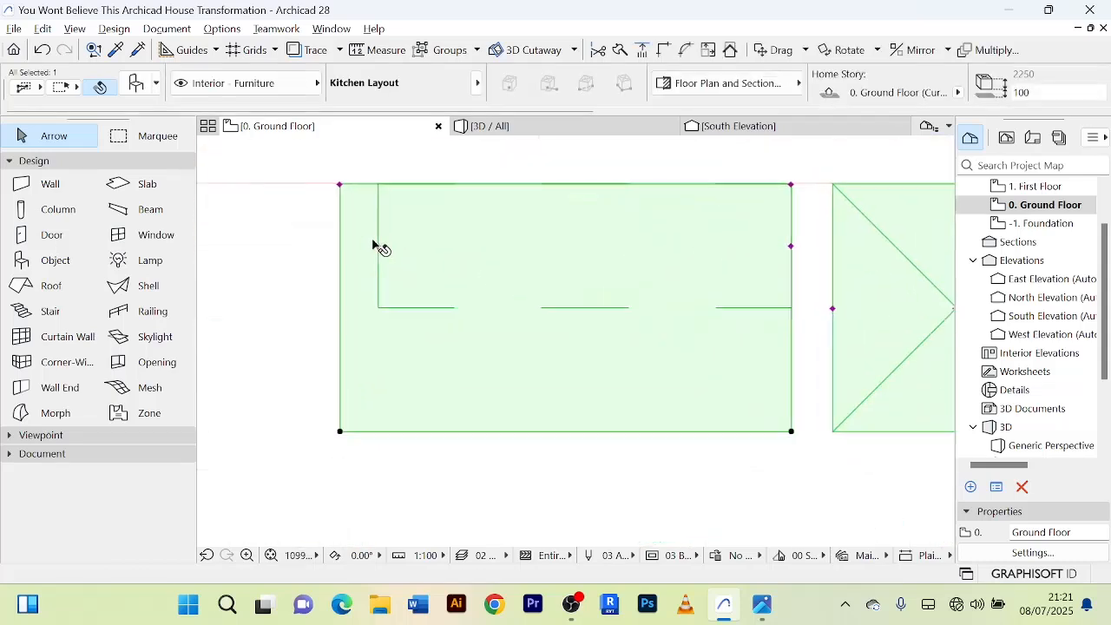
pyautogui.click(378, 247)
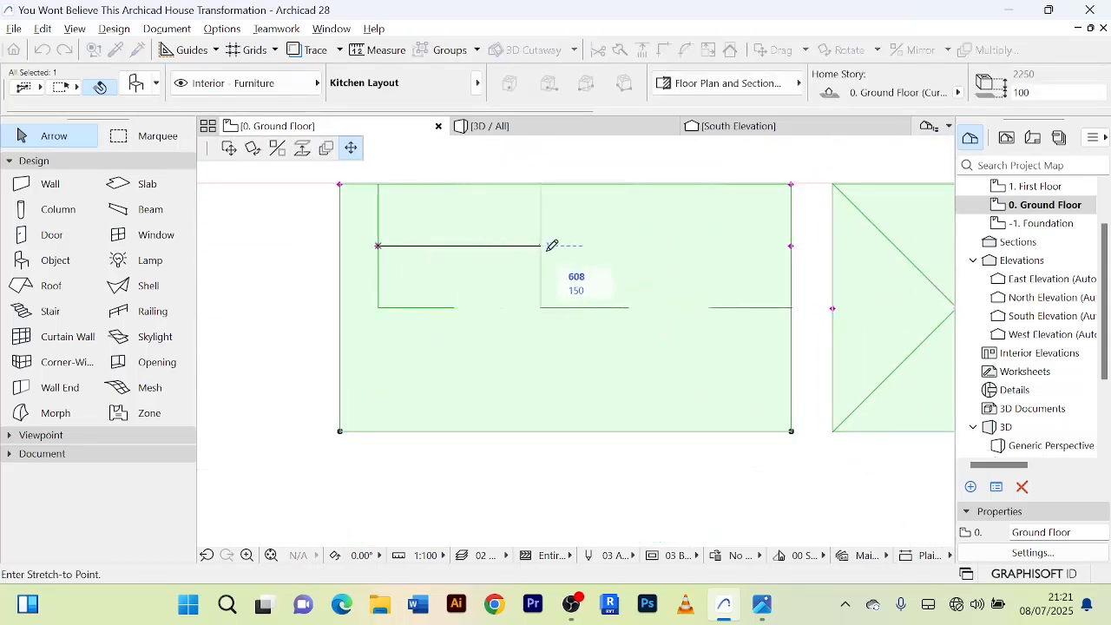
pyautogui.click(605, 246)
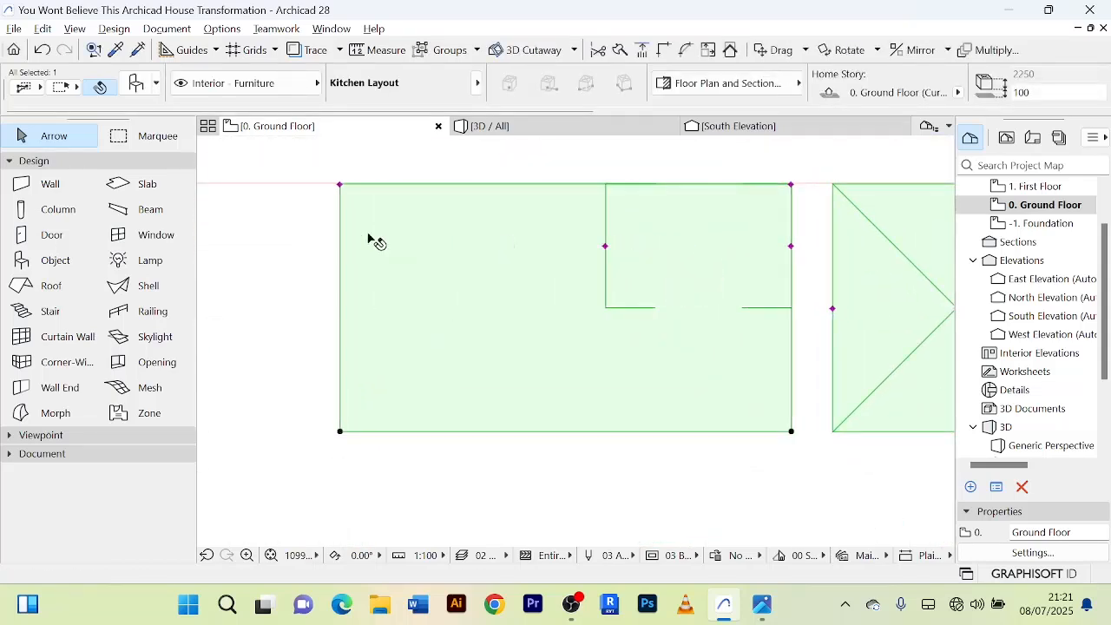
# Shorten the kitchen's west end counter further to 900 mm and deselect the layout.
pyautogui.click(340, 185)
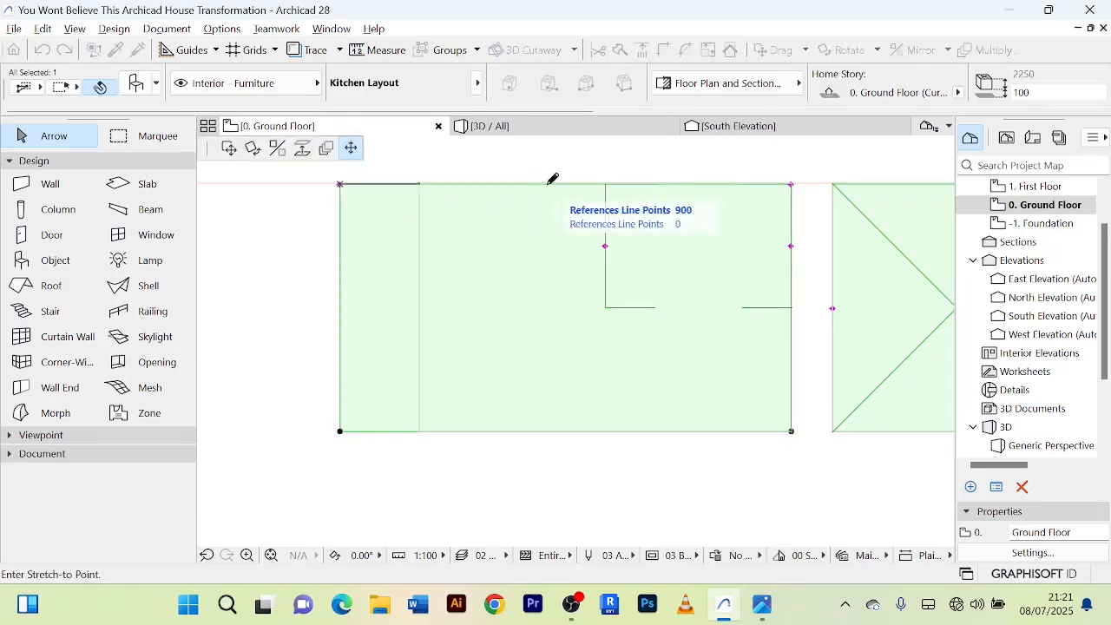
pyautogui.press('Return')
pyautogui.scroll(-3, 502, 262)
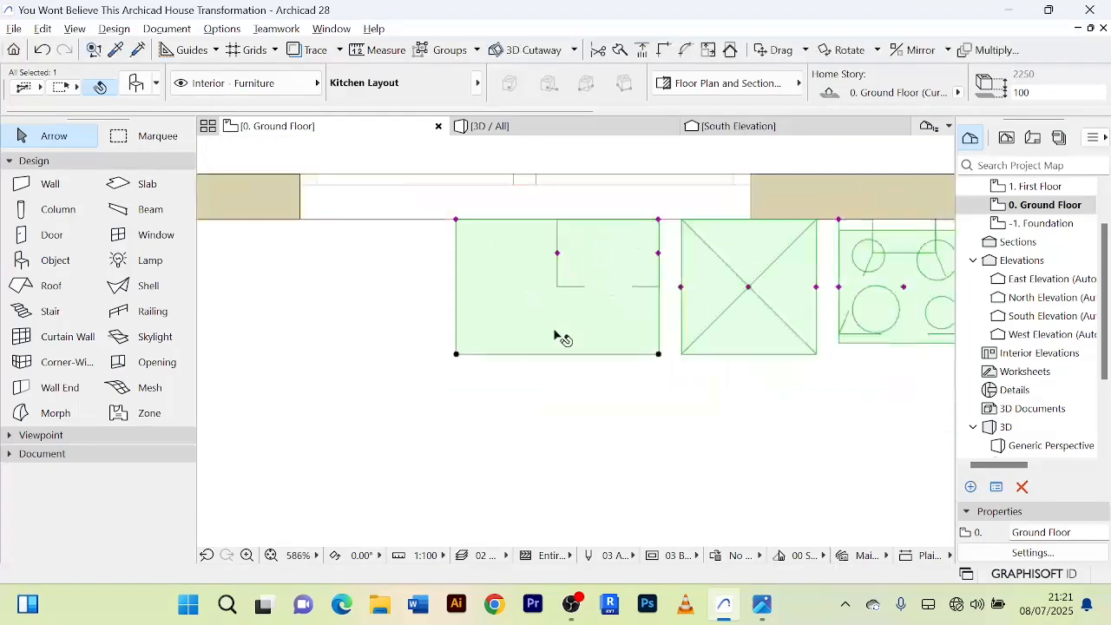
pyautogui.click(602, 390)
pyautogui.scroll(-5, 603, 390)
pyautogui.scroll(-3, 620, 419)
pyautogui.scroll(3, 553, 378)
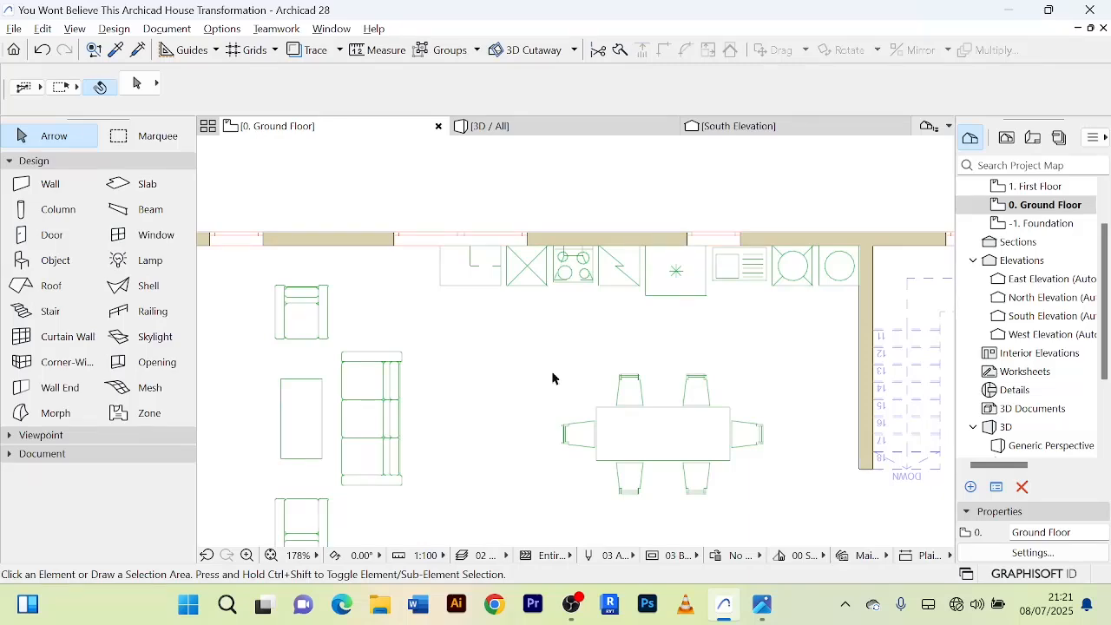
pyautogui.scroll(-4, 553, 378)
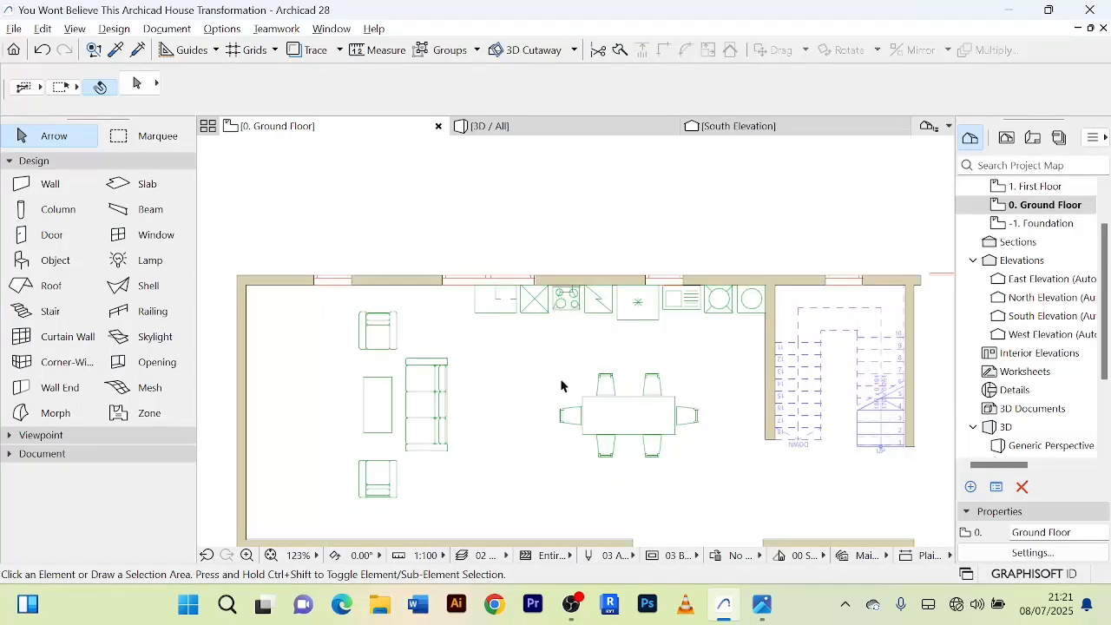
pyautogui.scroll(3, 548, 367)
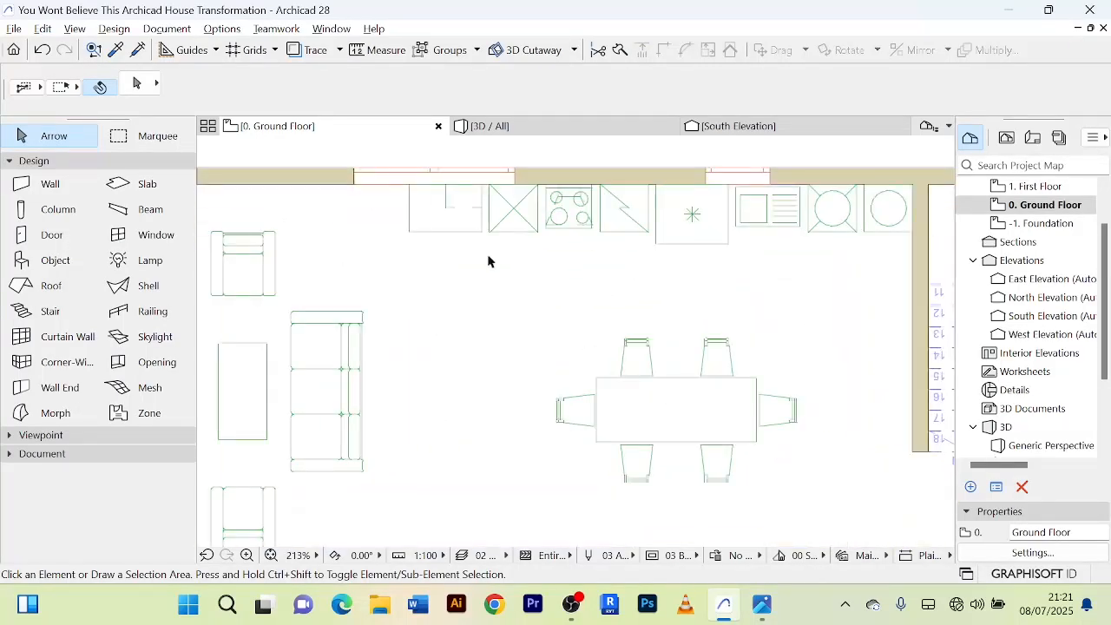
# Select the Kitchen Layout, widen its tall cabinet eastward to about 684 mm beside the cooktop, and narrow it from the west side.
pyautogui.moveTo(488, 256); pyautogui.dragTo(516, 338, button='middle')
pyautogui.click(488, 310)
pyautogui.scroll(9, 513, 286)
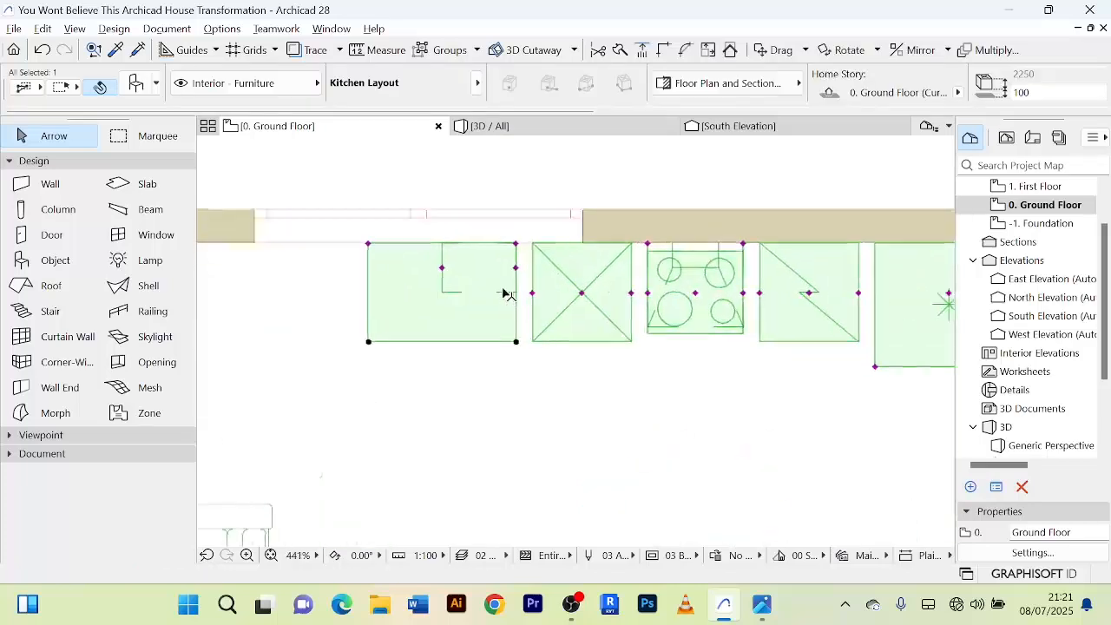
pyautogui.scroll(-6, 536, 230)
pyautogui.scroll(4, 648, 280)
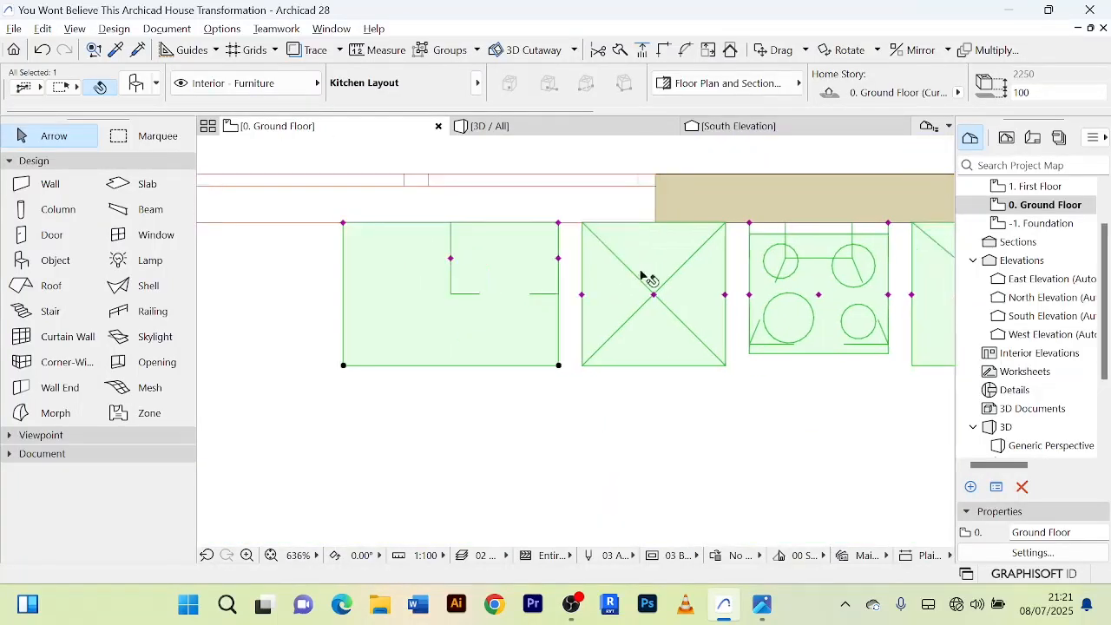
pyautogui.click(706, 285)
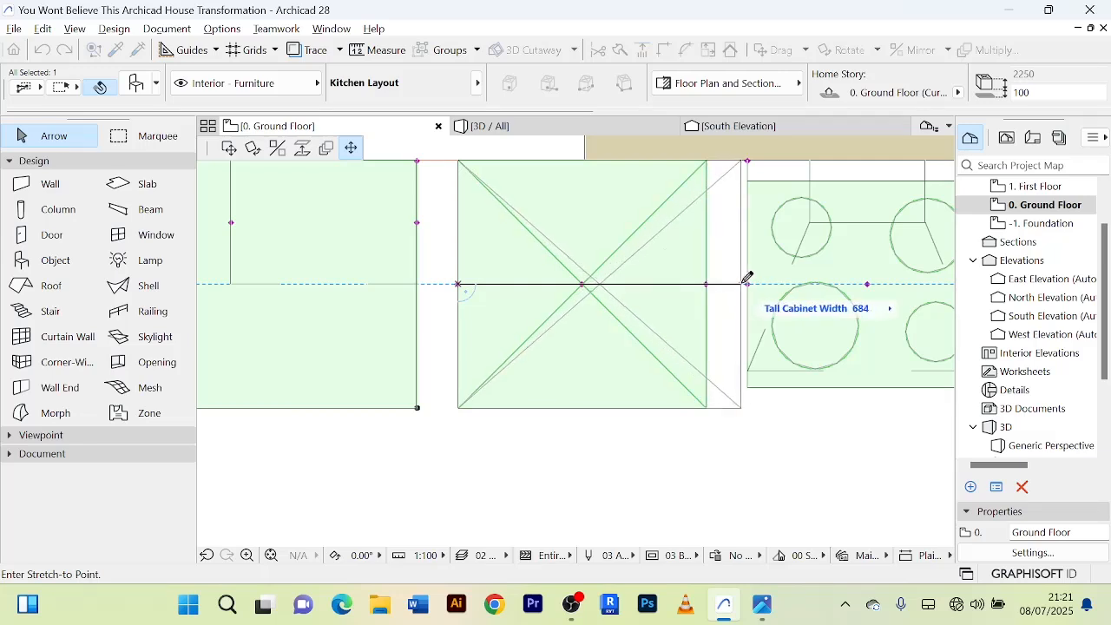
pyautogui.click(747, 283)
pyautogui.click(459, 287)
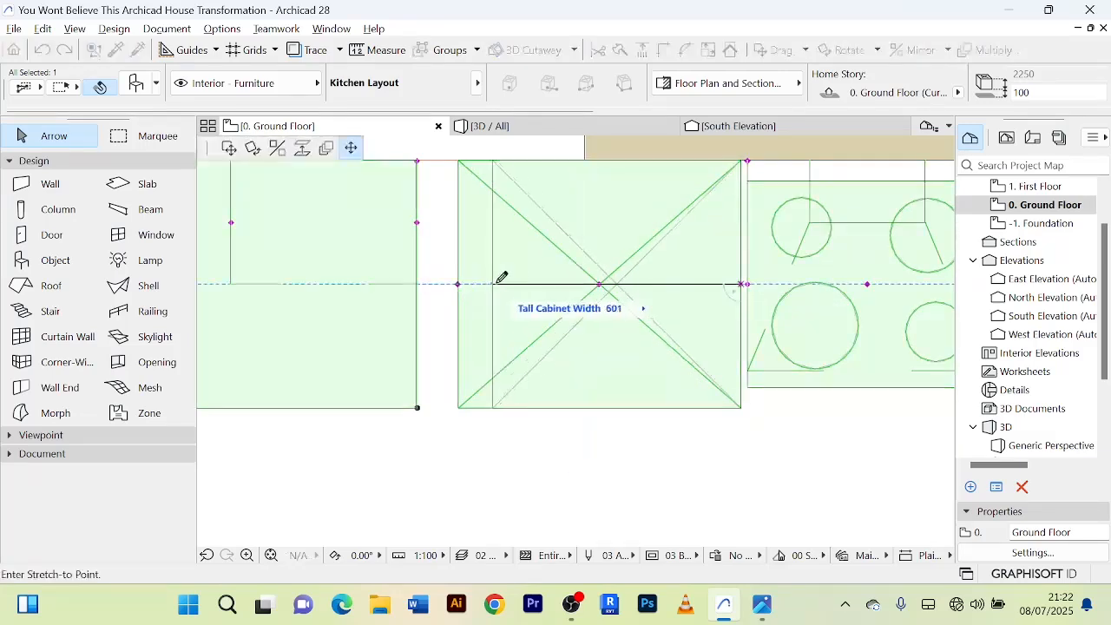
pyautogui.click(539, 284)
# Shift the west edge of the dashed wall cabinet eastward and extend the west counter's east end to meet the tall cabinet.
pyautogui.scroll(-2, 472, 272)
pyautogui.click(416, 245)
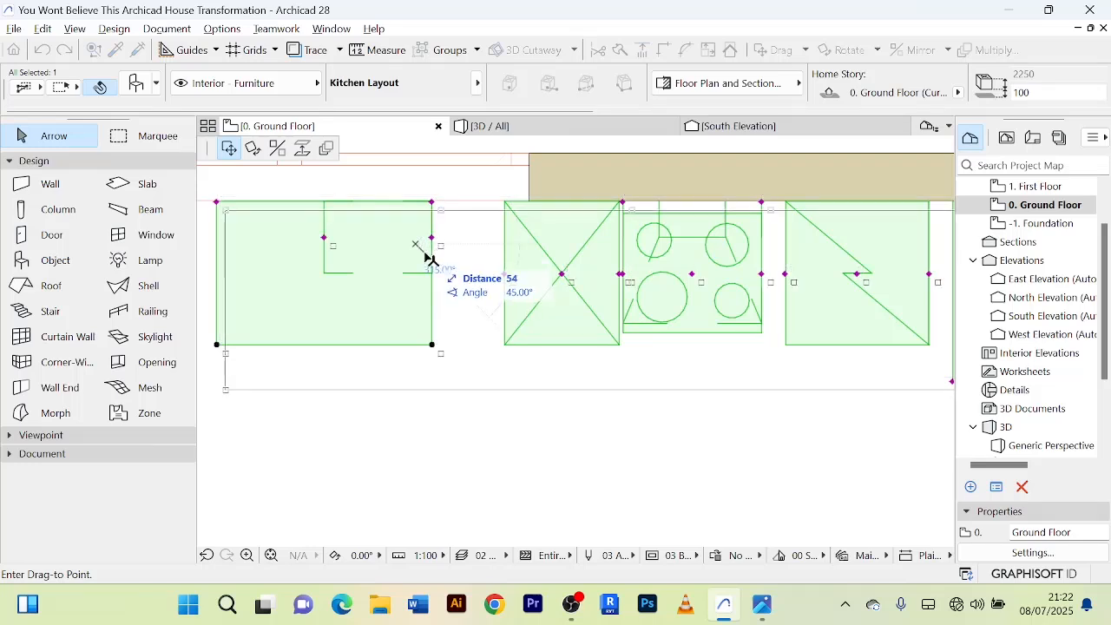
pyautogui.press('Escape')
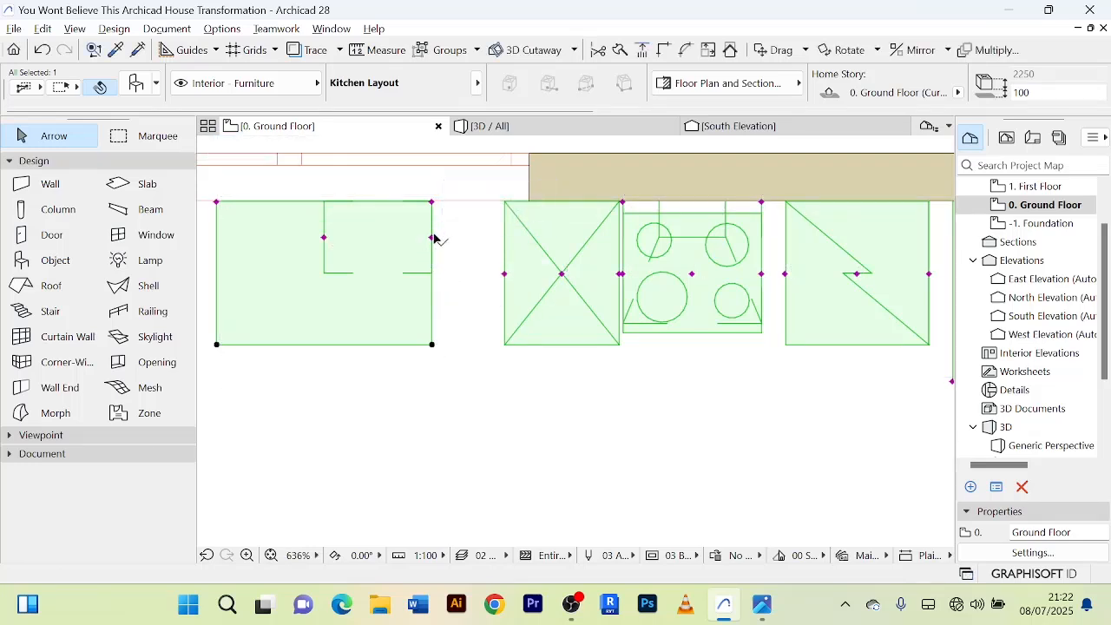
pyautogui.click(433, 237)
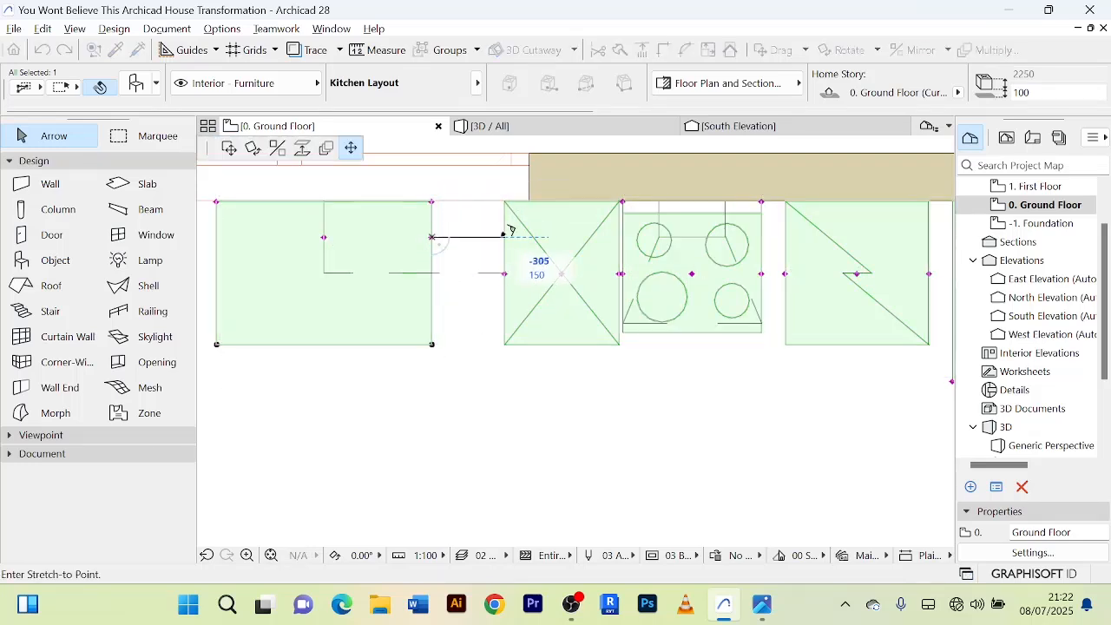
pyautogui.press('Escape')
pyautogui.click(325, 238)
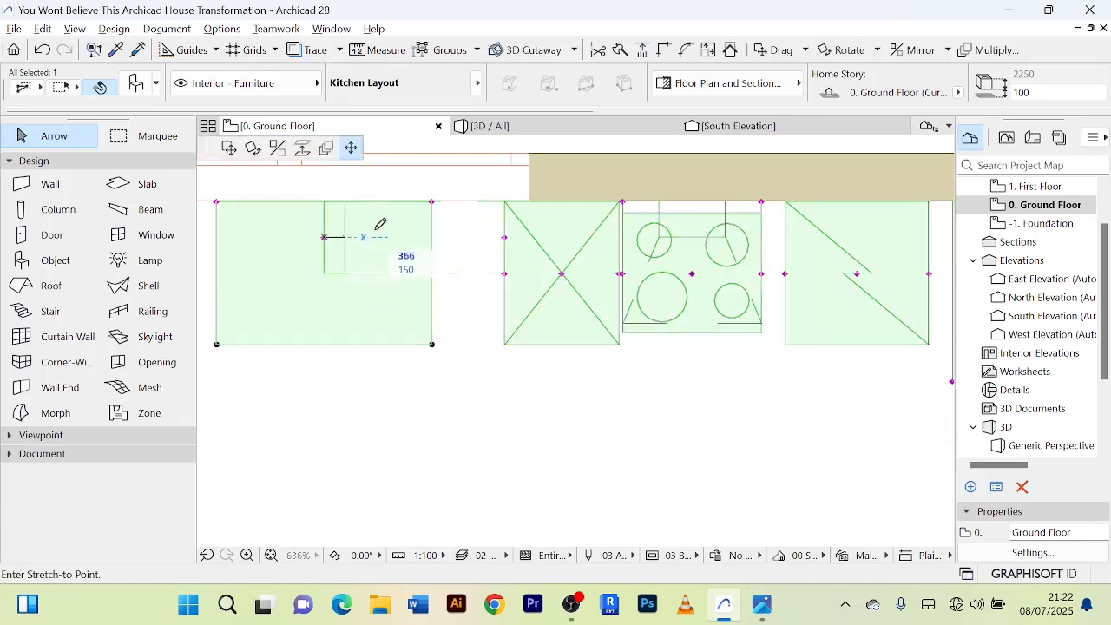
pyautogui.click(429, 220)
pyautogui.click(432, 202)
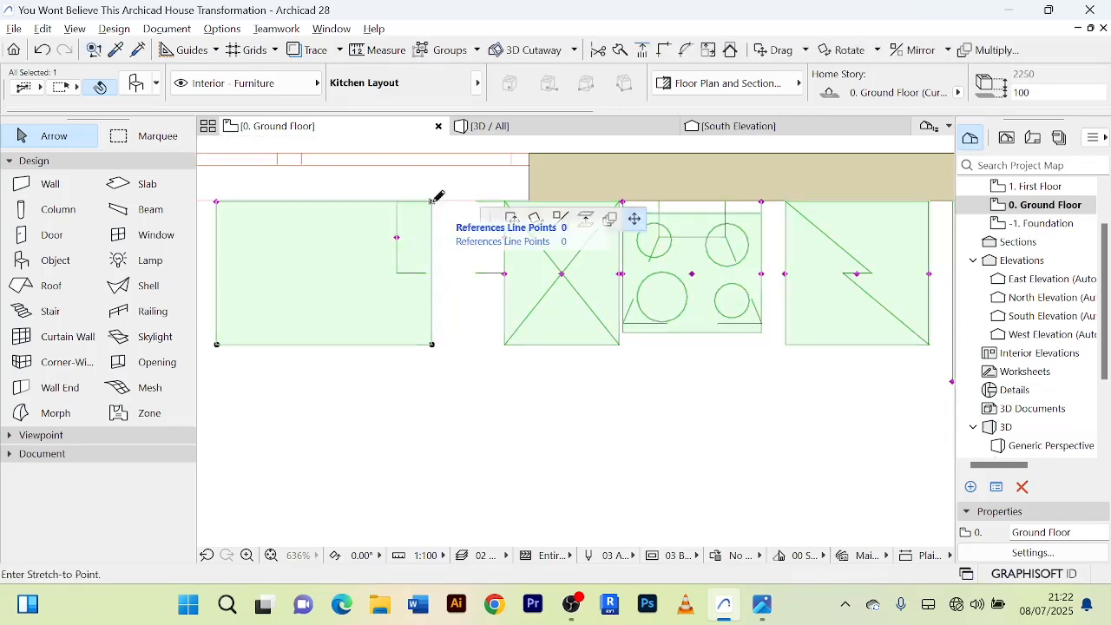
pyautogui.click(504, 202)
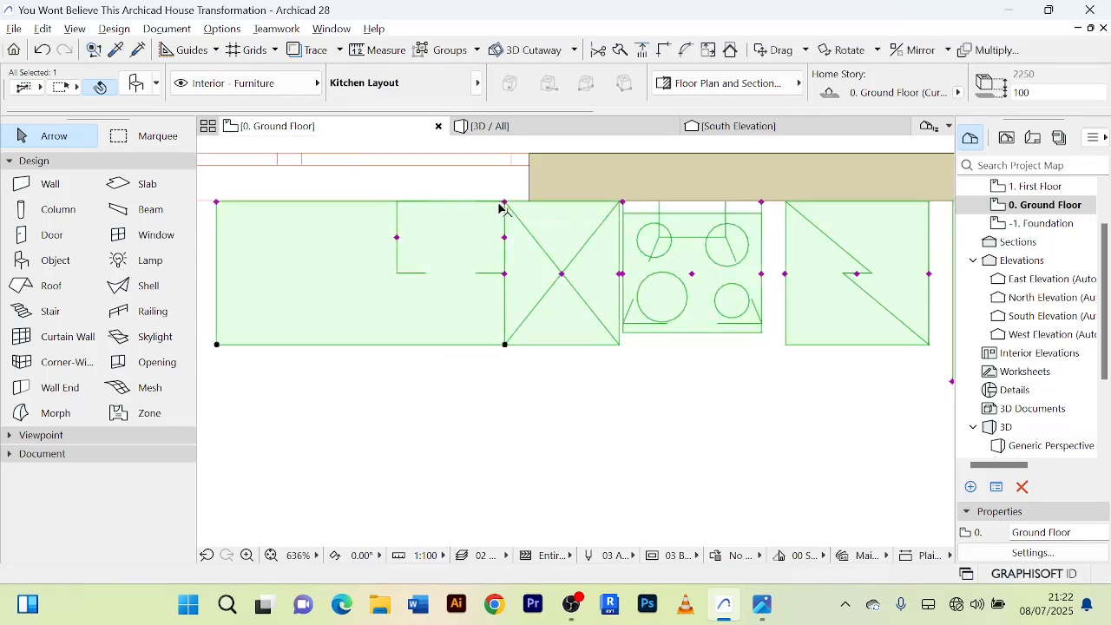
# Shorten the west counter from its west end and deselect the Kitchen Layout.
pyautogui.click(216, 202)
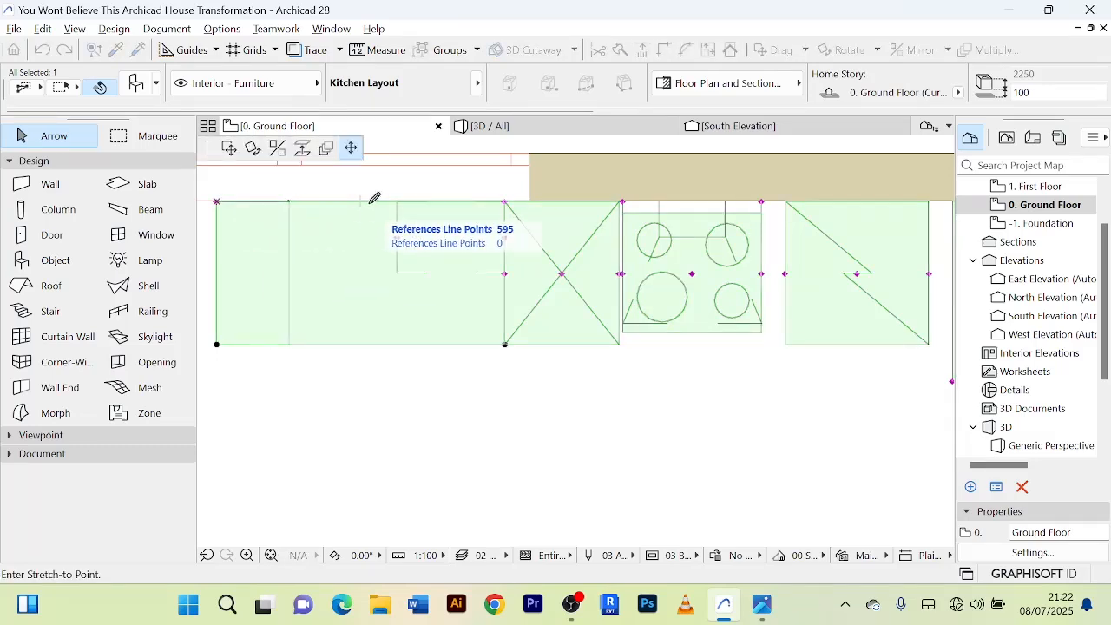
pyautogui.click(289, 202)
pyautogui.click(289, 202)
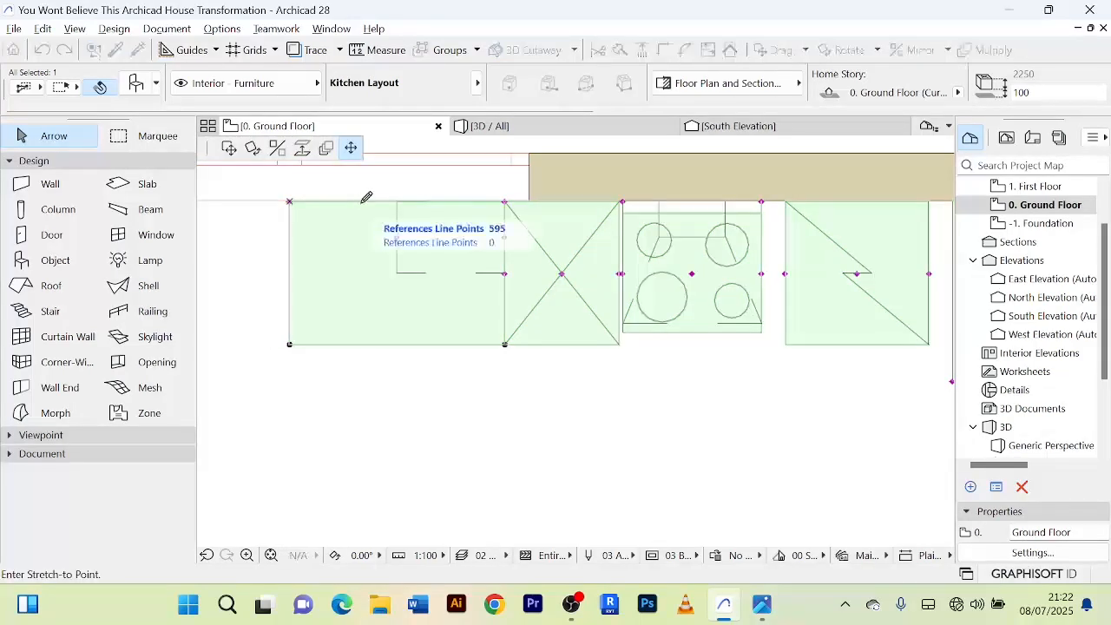
pyautogui.press('Escape')
pyautogui.scroll(-5, 410, 302)
pyautogui.click(590, 381)
pyautogui.scroll(-3, 591, 356)
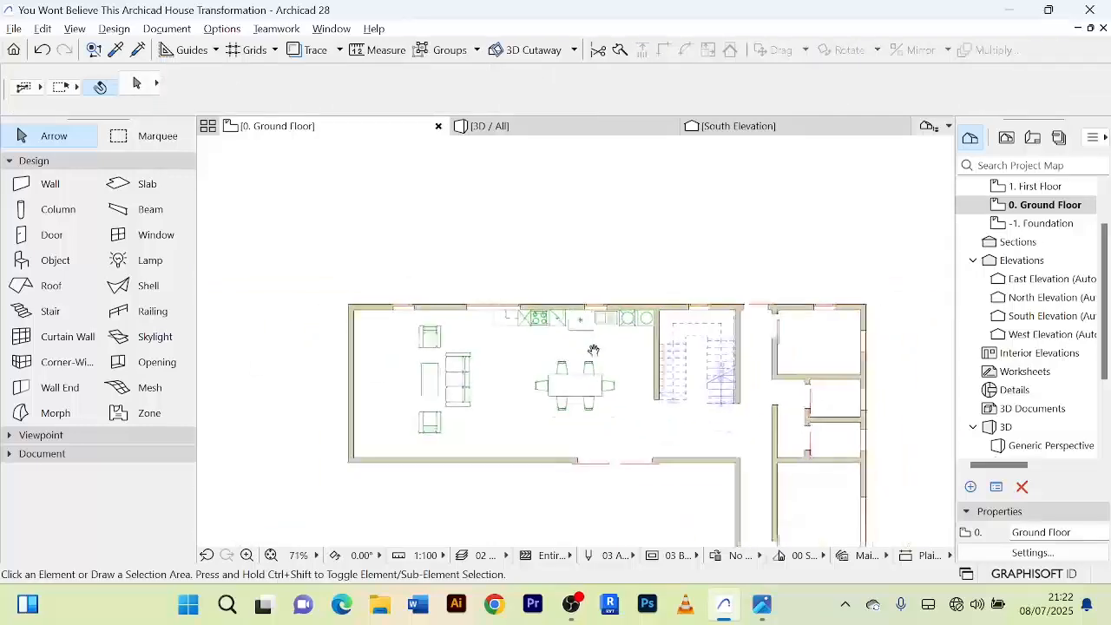
# Examine the placement of the kitchen, dining set and Sofa Layout on the ground floor plan, including the sofa's clearances to the walls.
pyautogui.scroll(4, 540, 318)
pyautogui.scroll(-3, 537, 316)
pyautogui.moveTo(528, 305); pyautogui.dragTo(522, 300, button='middle')
pyautogui.scroll(4, 631, 286)
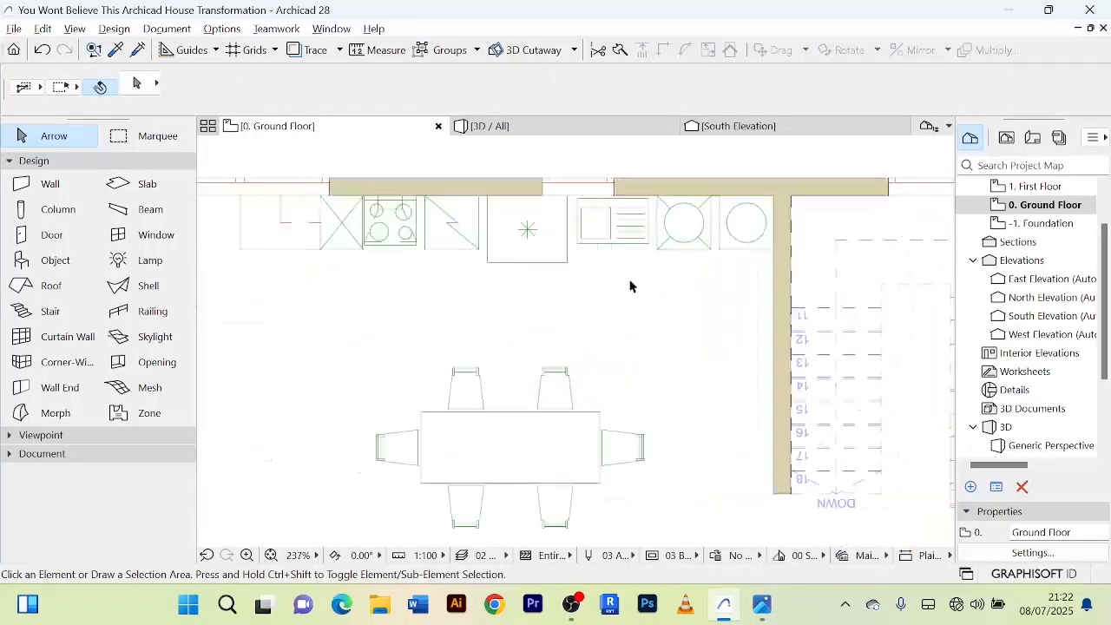
pyautogui.scroll(-3, 626, 285)
pyautogui.moveTo(628, 288); pyautogui.dragTo(689, 264, button='middle')
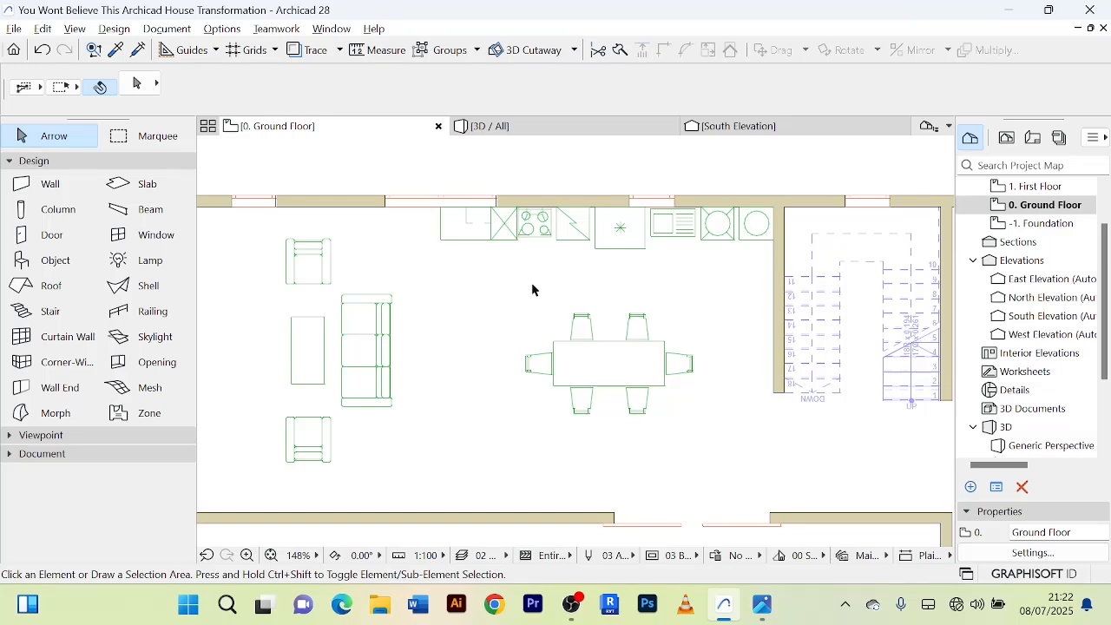
pyautogui.scroll(-2, 611, 399)
pyautogui.click(612, 378)
pyautogui.click(542, 397)
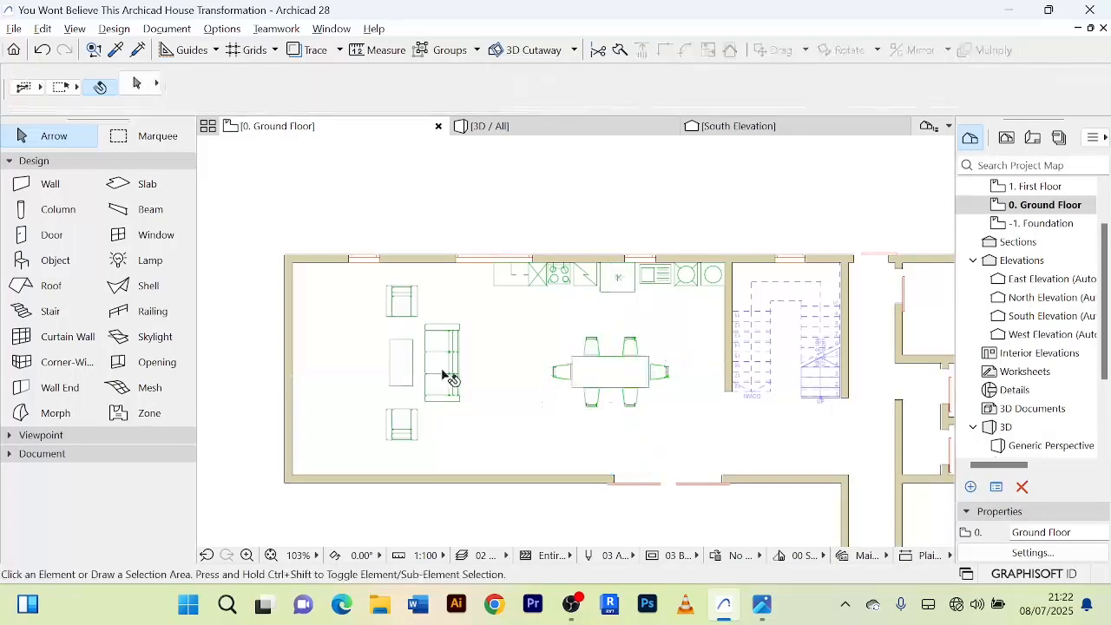
pyautogui.click(443, 375)
pyautogui.click(484, 391)
pyautogui.scroll(3, 486, 386)
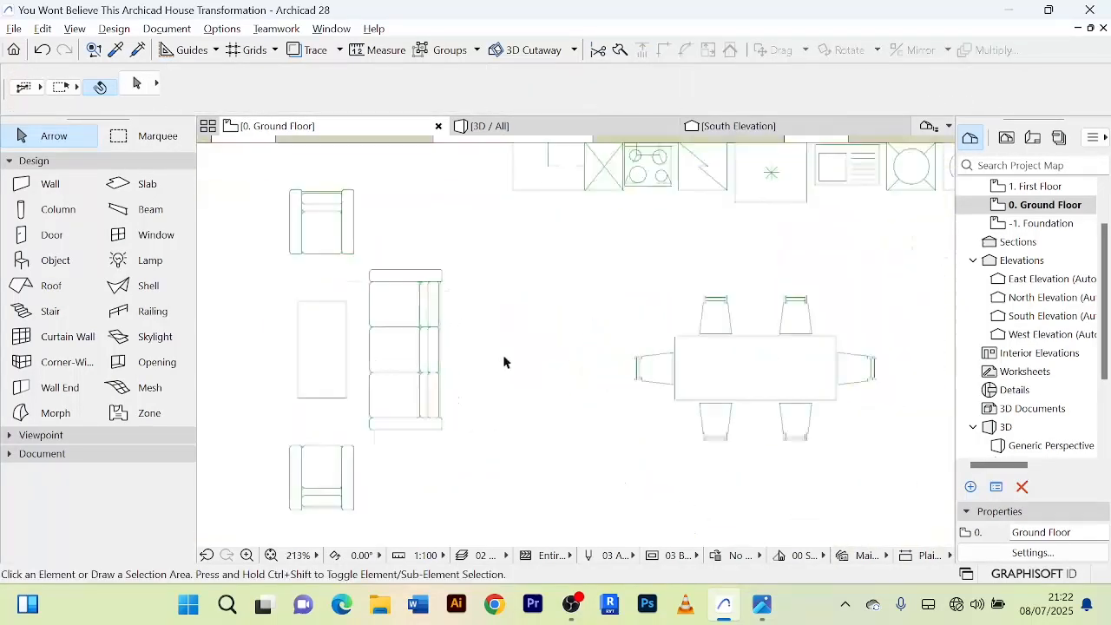
pyautogui.scroll(-3, 504, 362)
pyautogui.scroll(2, 635, 299)
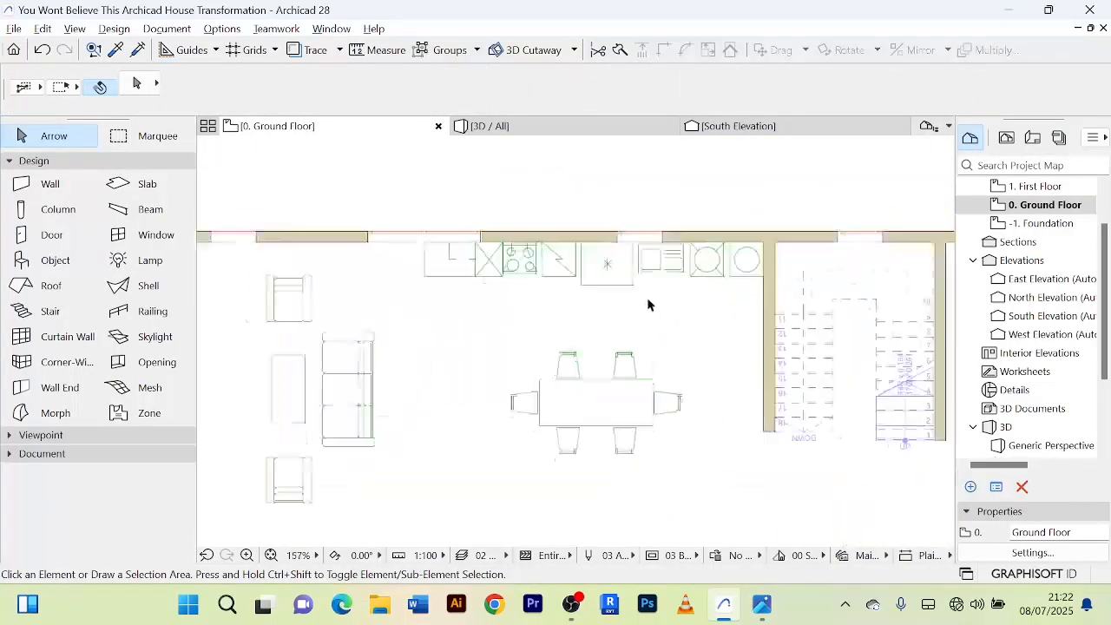
pyautogui.scroll(2, 411, 369)
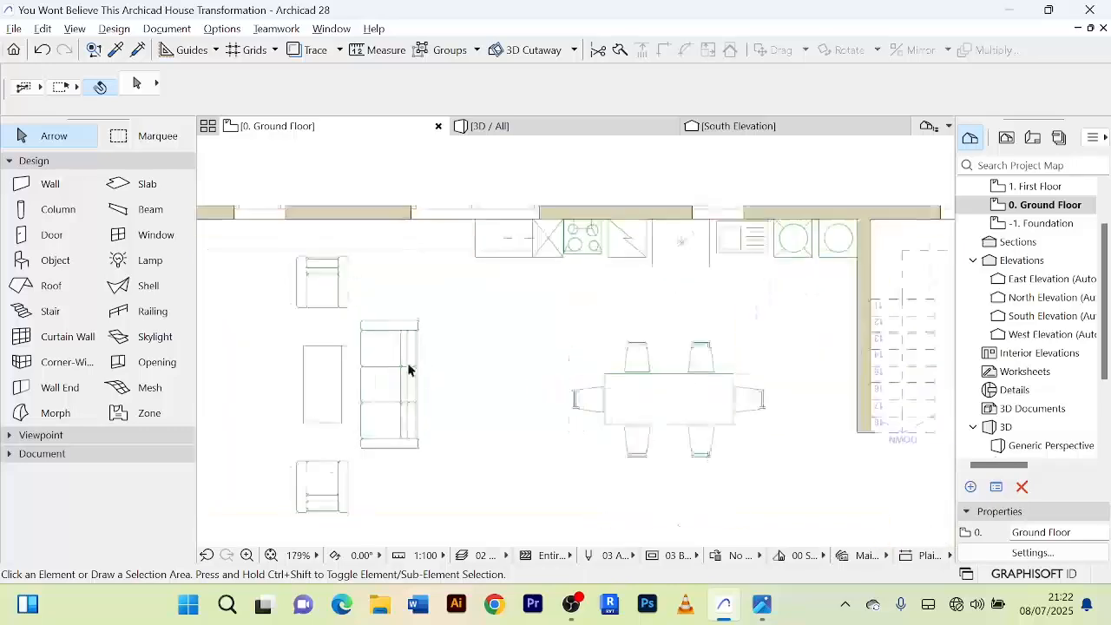
pyautogui.scroll(-3, 417, 355)
pyautogui.moveTo(419, 350); pyautogui.dragTo(451, 288, button='middle')
pyautogui.scroll(4, 431, 294)
pyautogui.scroll(-3, 406, 300)
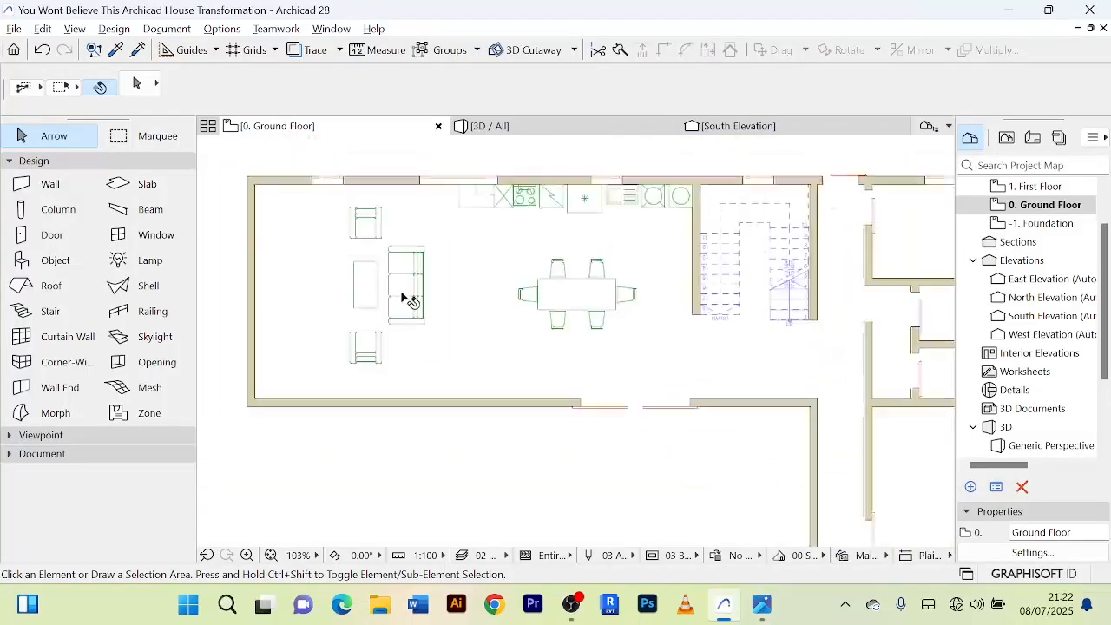
pyautogui.click(407, 300)
pyautogui.scroll(3, 430, 303)
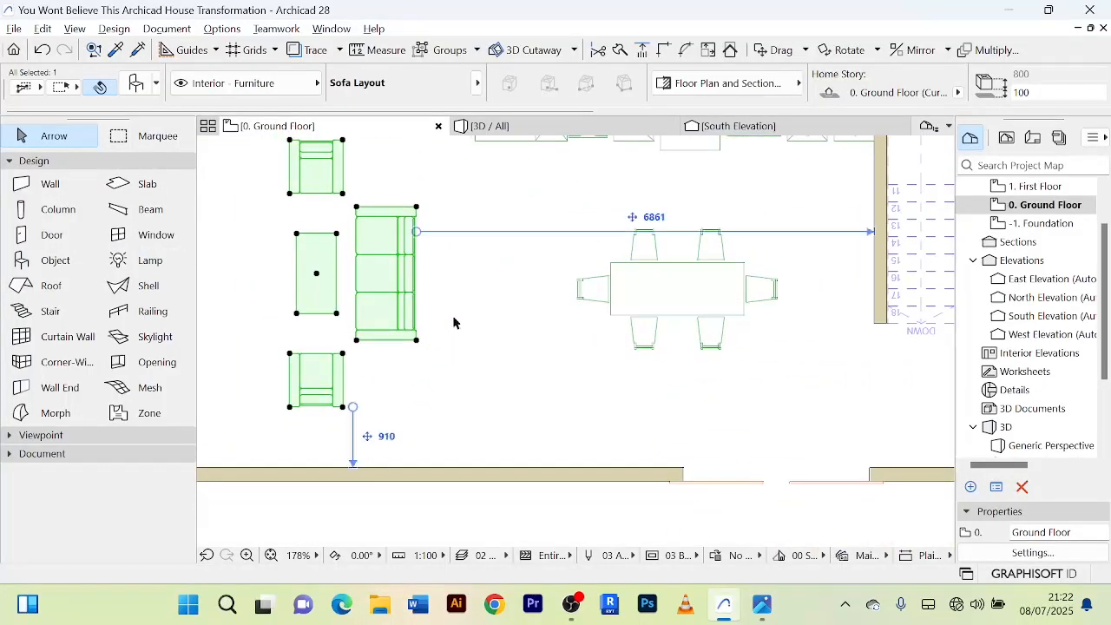
pyautogui.click(472, 349)
pyautogui.scroll(-5, 473, 349)
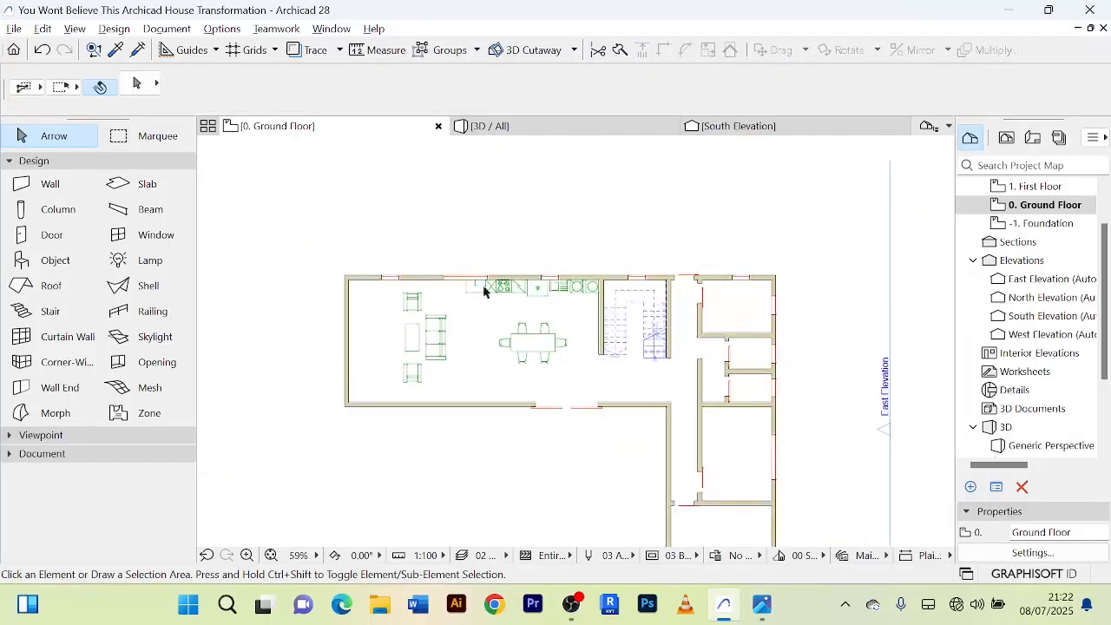
# Turn off the Wood - Mahogany Vertical surface override for the Kitchen Layout and apply the settings.
pyautogui.scroll(3, 518, 304)
pyautogui.click(543, 286)
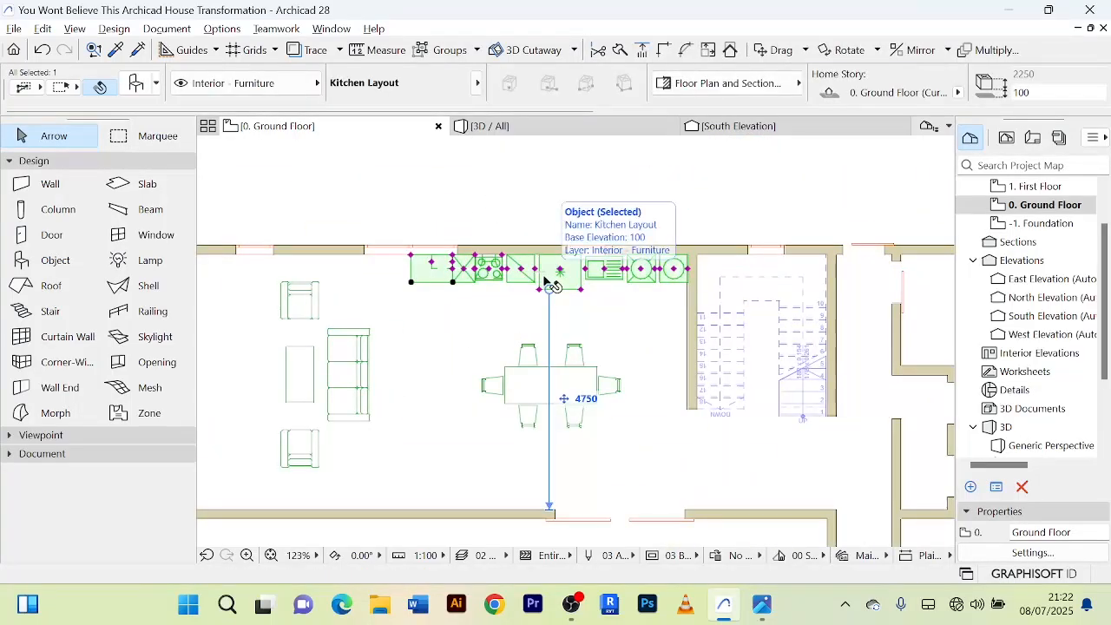
pyautogui.doubleClick(545, 283)
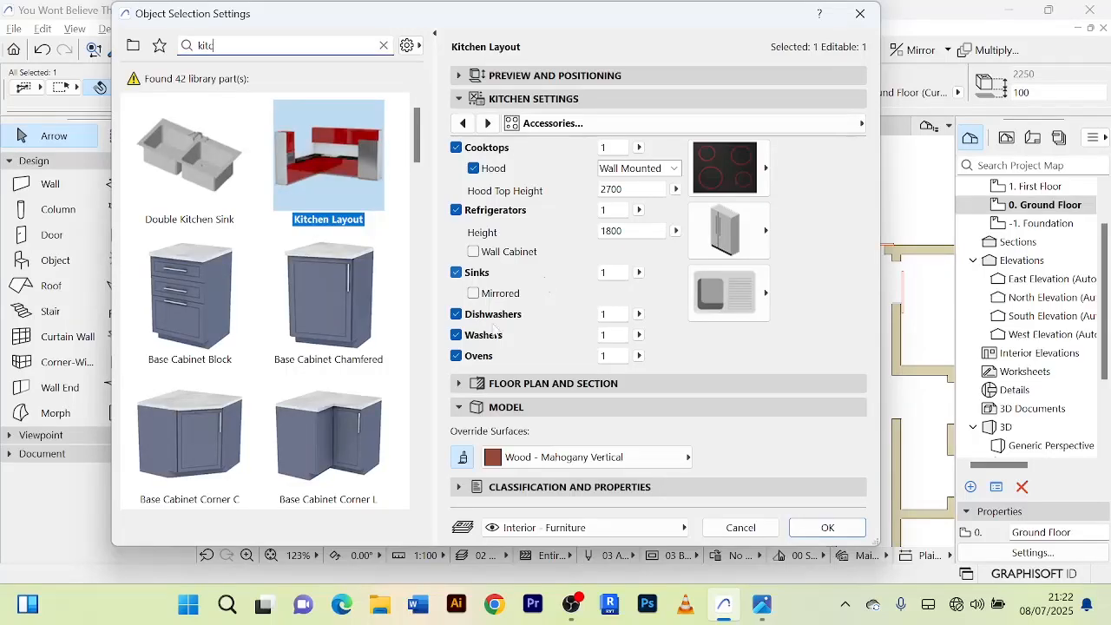
pyautogui.click(462, 460)
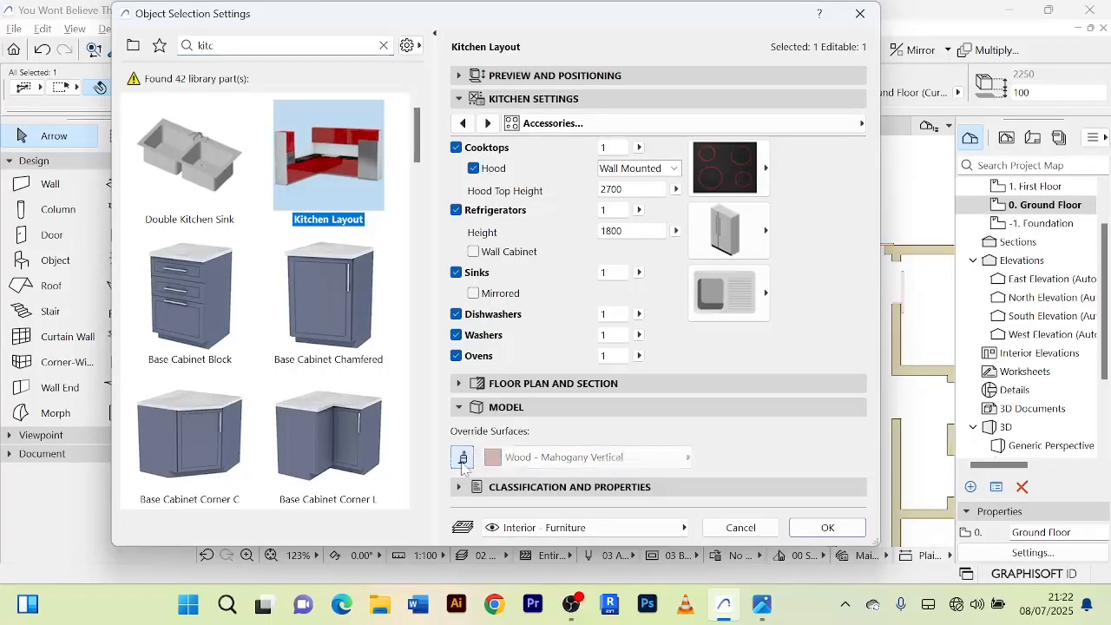
pyautogui.click(828, 528)
# Switch to the 3D view and examine the kitchen's own surfaces alongside the dining and sofa furniture.
pyautogui.click(553, 127)
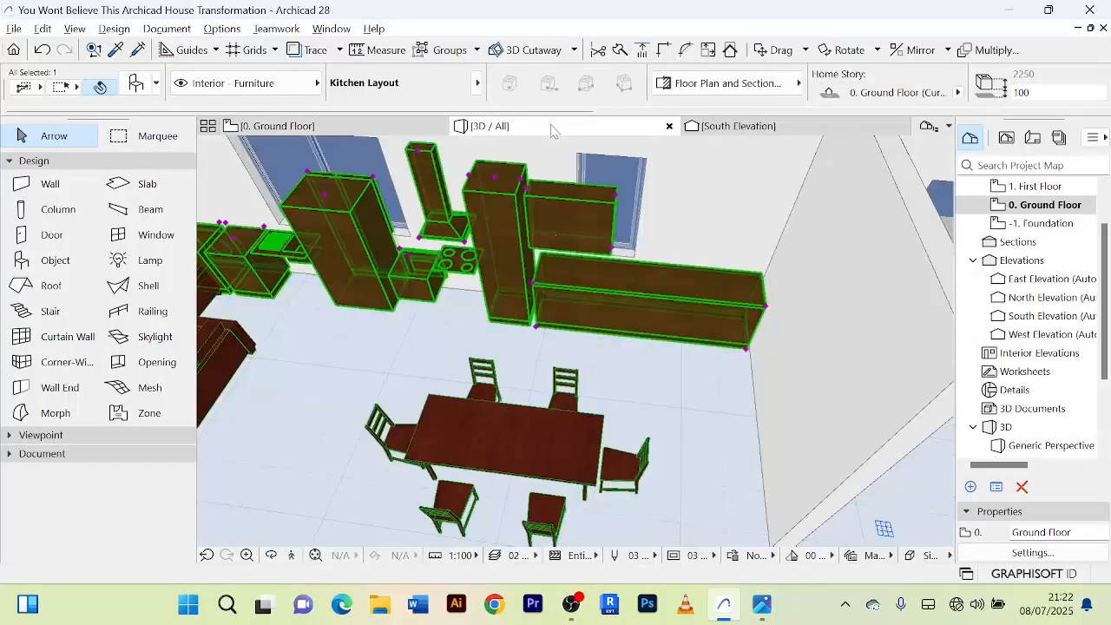
pyautogui.scroll(2, 561, 300)
pyautogui.scroll(-2, 561, 300)
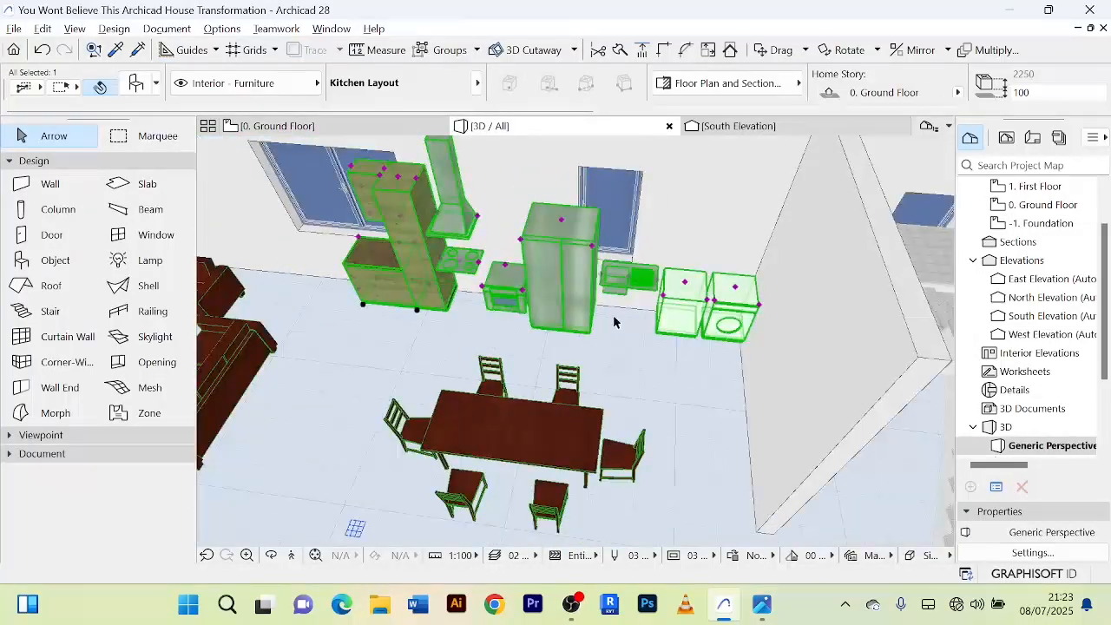
pyautogui.moveTo(642, 371); pyautogui.dragTo(650, 341, button='middle')
pyautogui.press('Escape')
pyautogui.scroll(2, 635, 335)
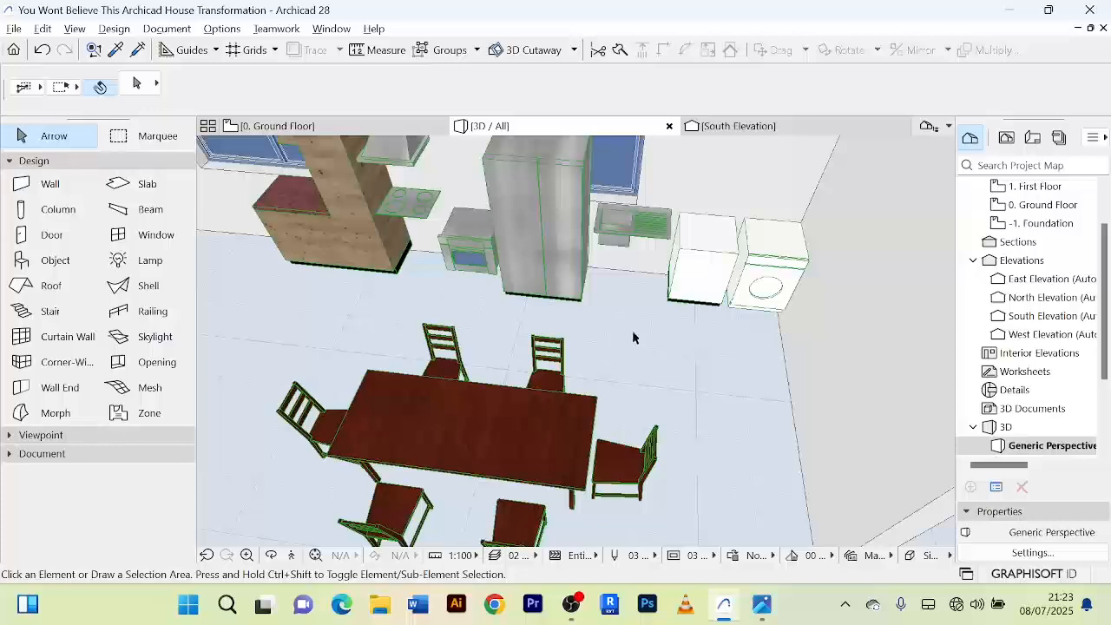
pyautogui.scroll(-2, 632, 330)
pyautogui.scroll(-3, 632, 326)
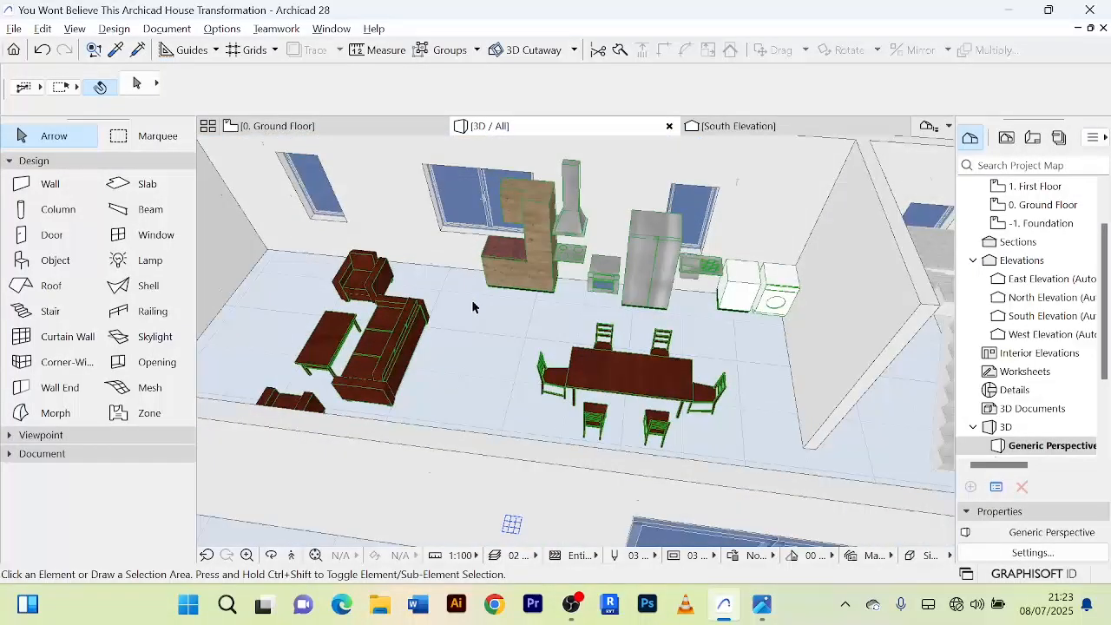
pyautogui.scroll(2, 474, 307)
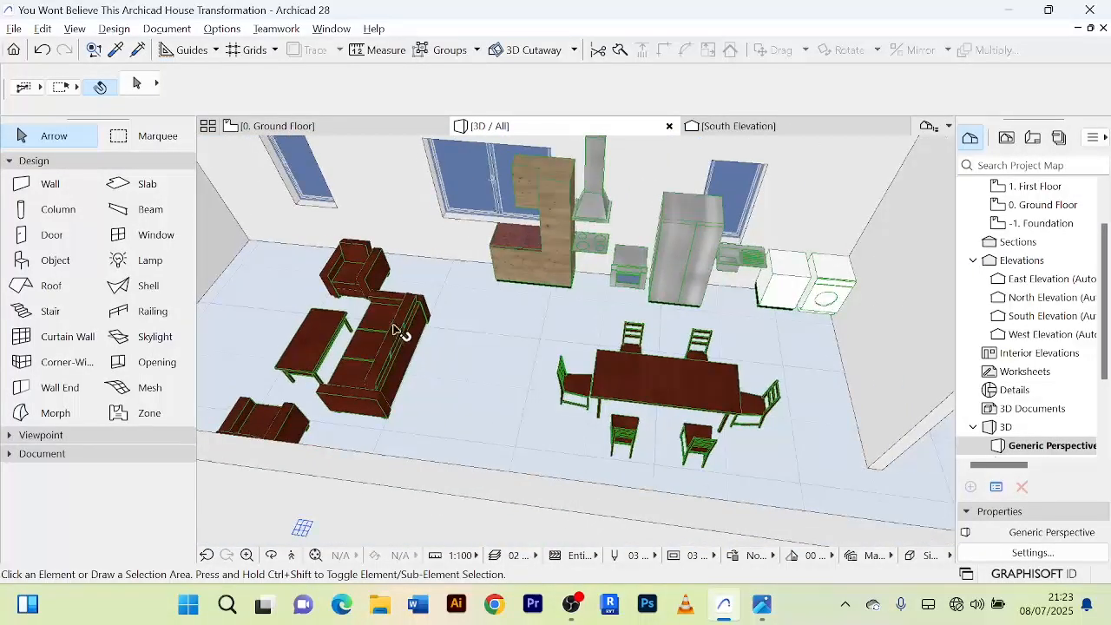
# Return to the ground floor plan, turn off the Sofa Layout's Wood - Mahogany Vertical surface override, and reopen the 3D view.
pyautogui.click(273, 126)
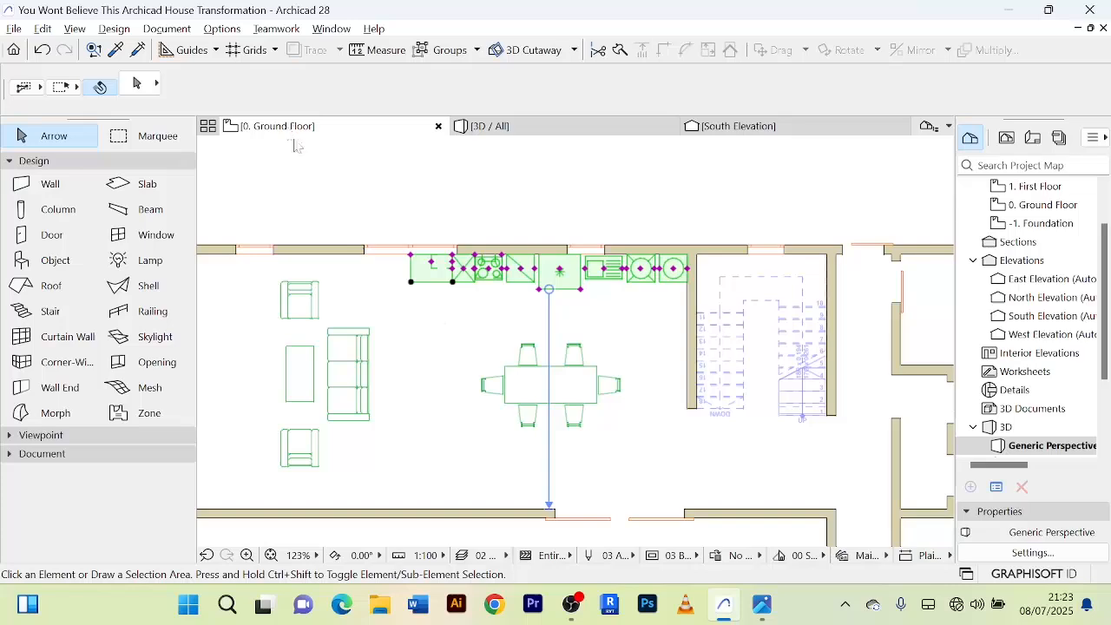
pyautogui.click(352, 373)
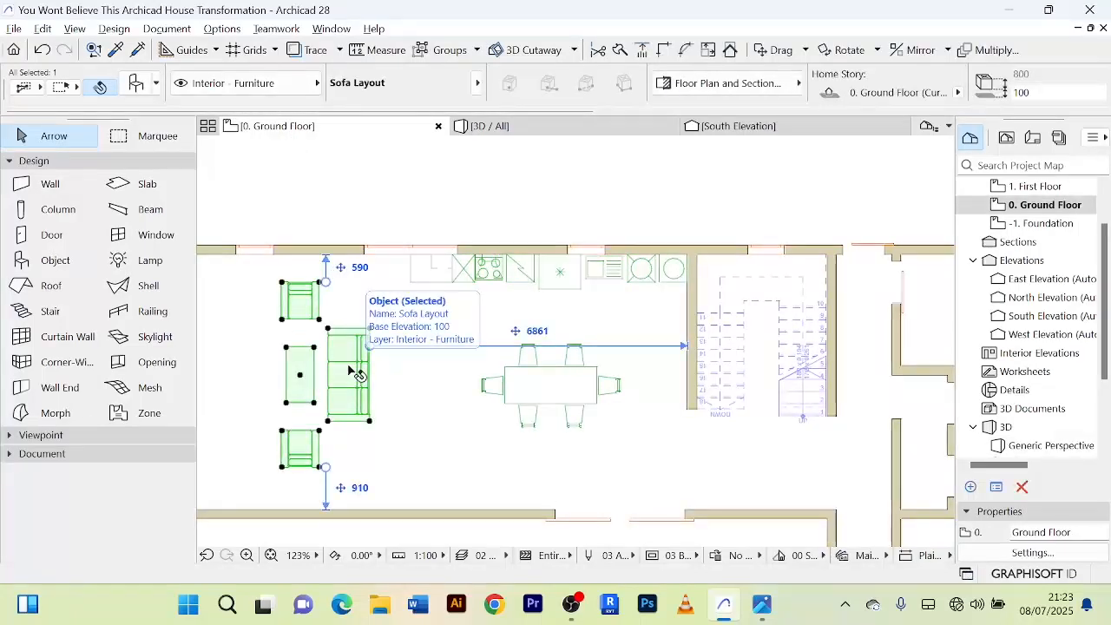
pyautogui.doubleClick(352, 373)
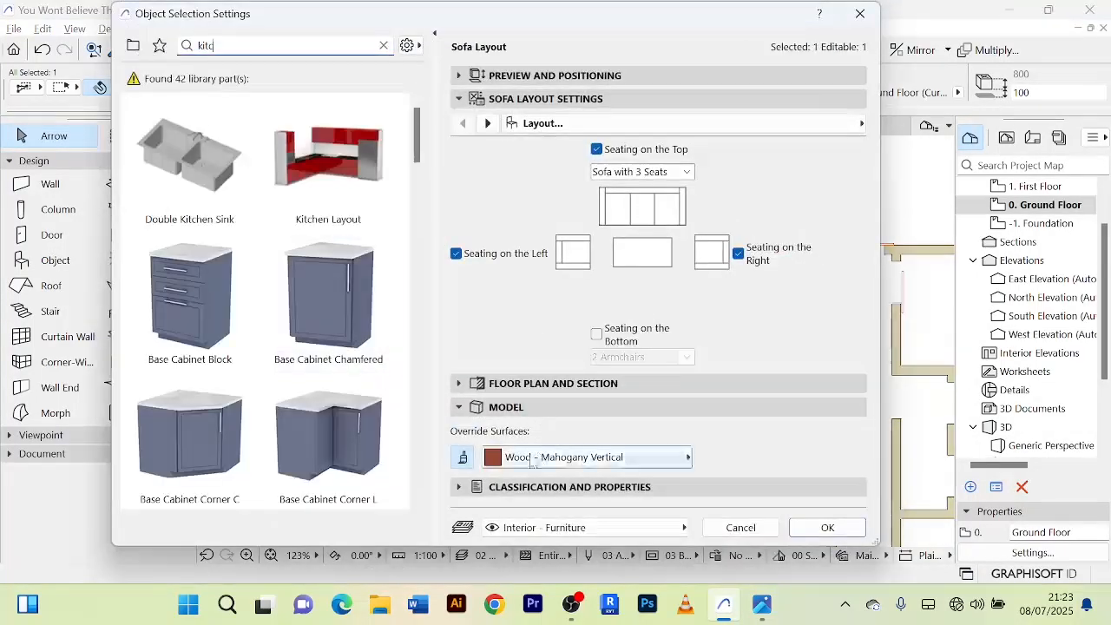
pyautogui.click(462, 458)
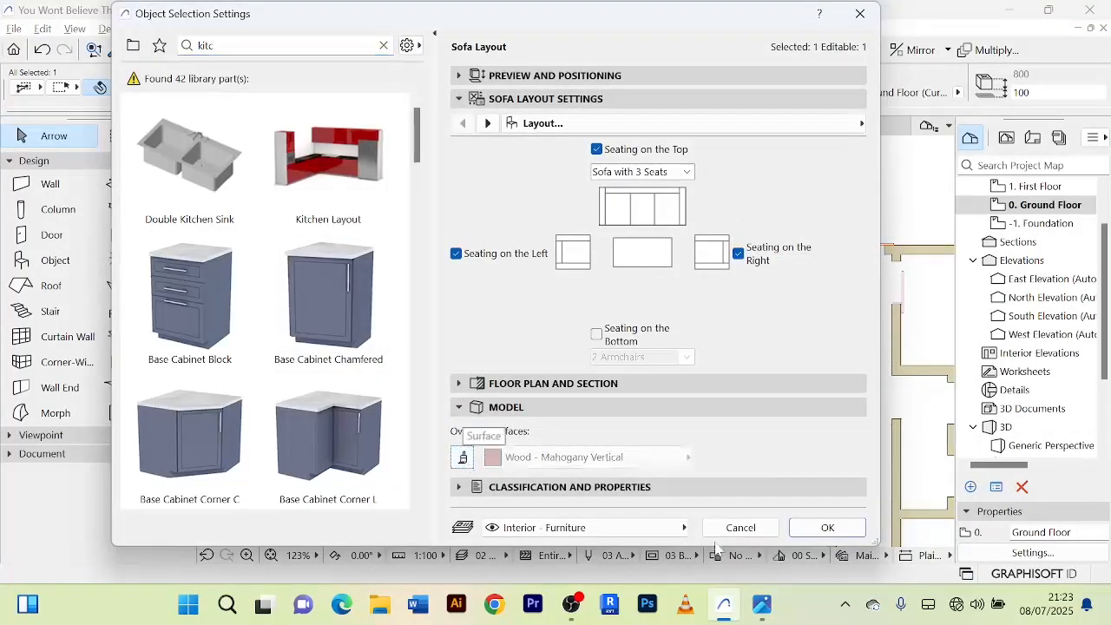
pyautogui.click(827, 527)
pyautogui.click(545, 126)
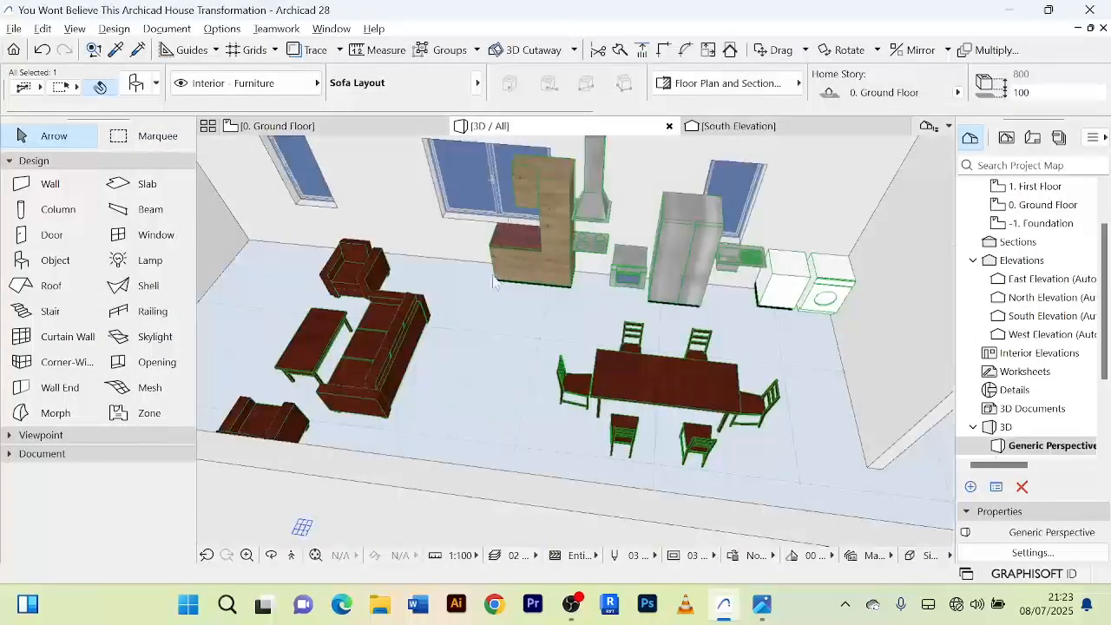
# Examine the sofa group's own surfaces in 3D alongside the kitchen and dining set from several angles.
pyautogui.keyDown('shift'); pyautogui.moveTo(454, 347); pyautogui.dragTo(640, 321, button='middle'); pyautogui.keyUp('shift')
pyautogui.scroll(-5, 640, 322)
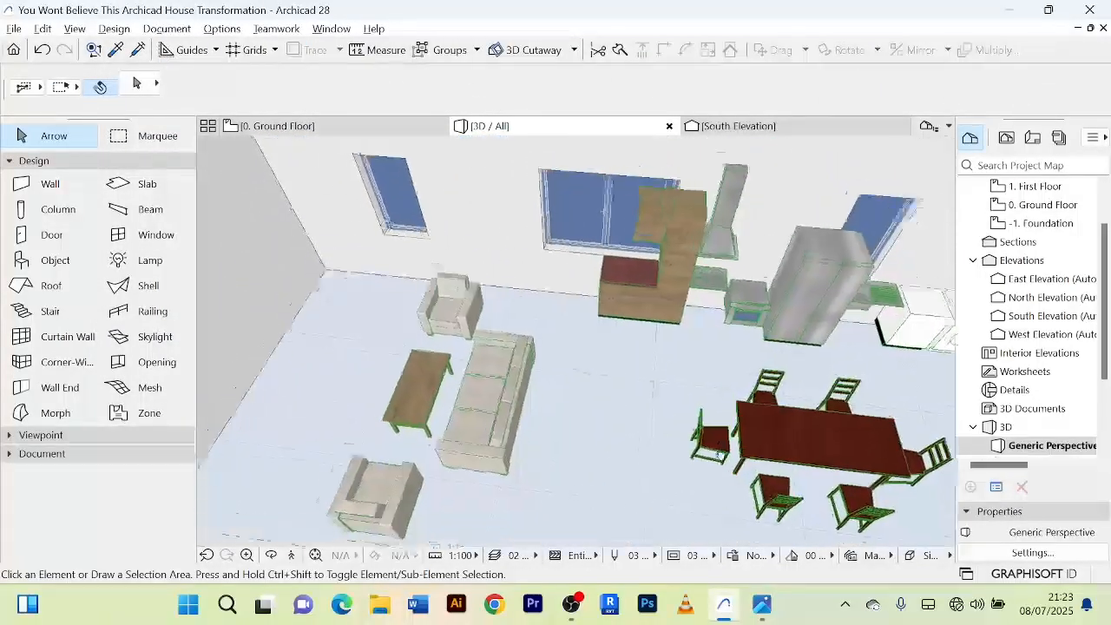
pyautogui.scroll(3, 689, 409)
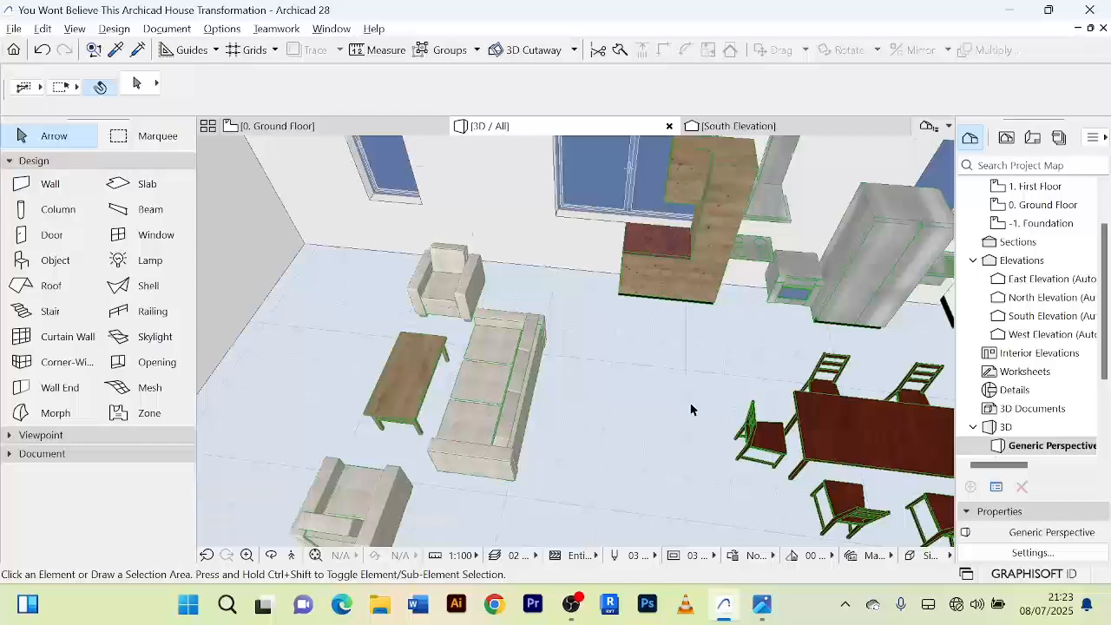
pyautogui.scroll(-5, 665, 391)
pyautogui.keyDown('shift'); pyautogui.moveTo(665, 392); pyautogui.dragTo(736, 417, button='middle'); pyautogui.keyUp('shift')
pyautogui.scroll(-3, 773, 395)
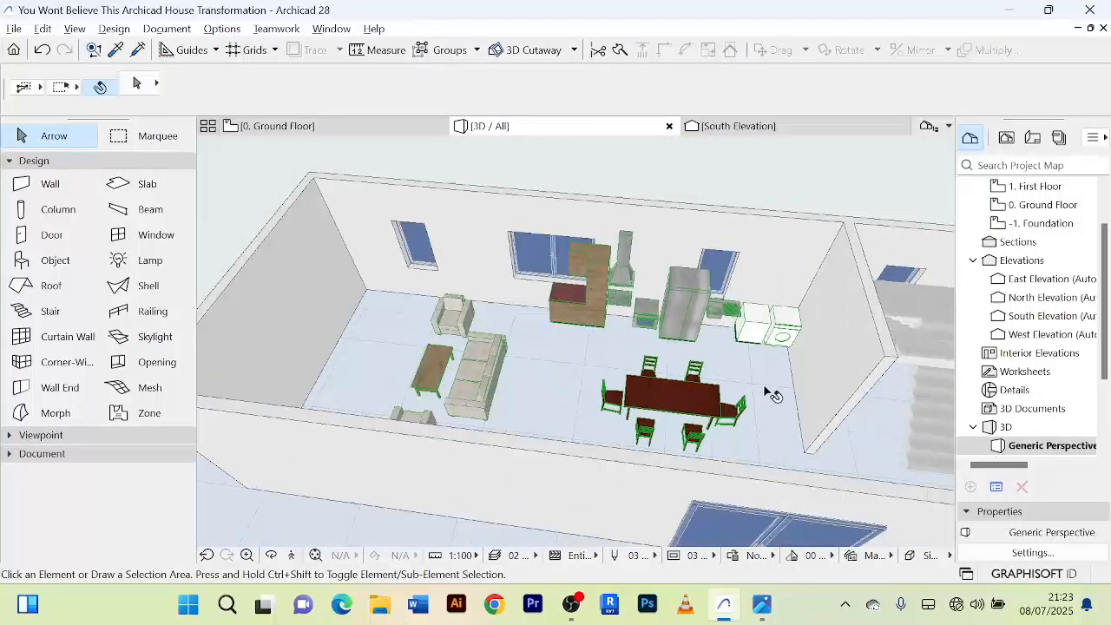
pyautogui.scroll(-3, 765, 392)
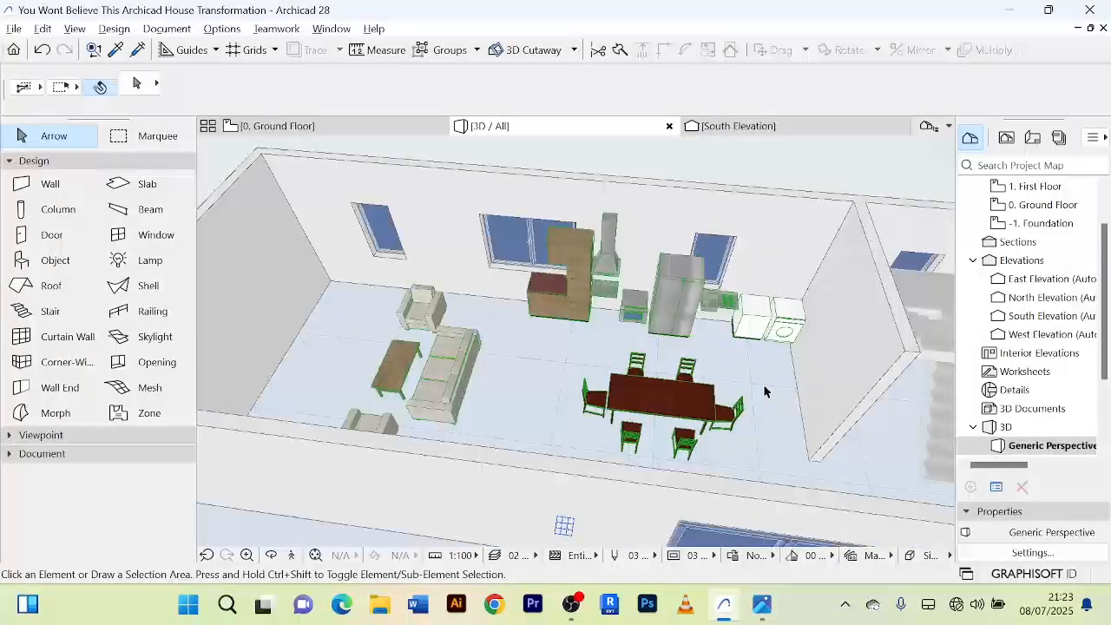
pyautogui.scroll(3, 764, 391)
pyautogui.keyDown('shift'); pyautogui.moveTo(765, 392); pyautogui.dragTo(717, 410, button='middle'); pyautogui.keyUp('shift')
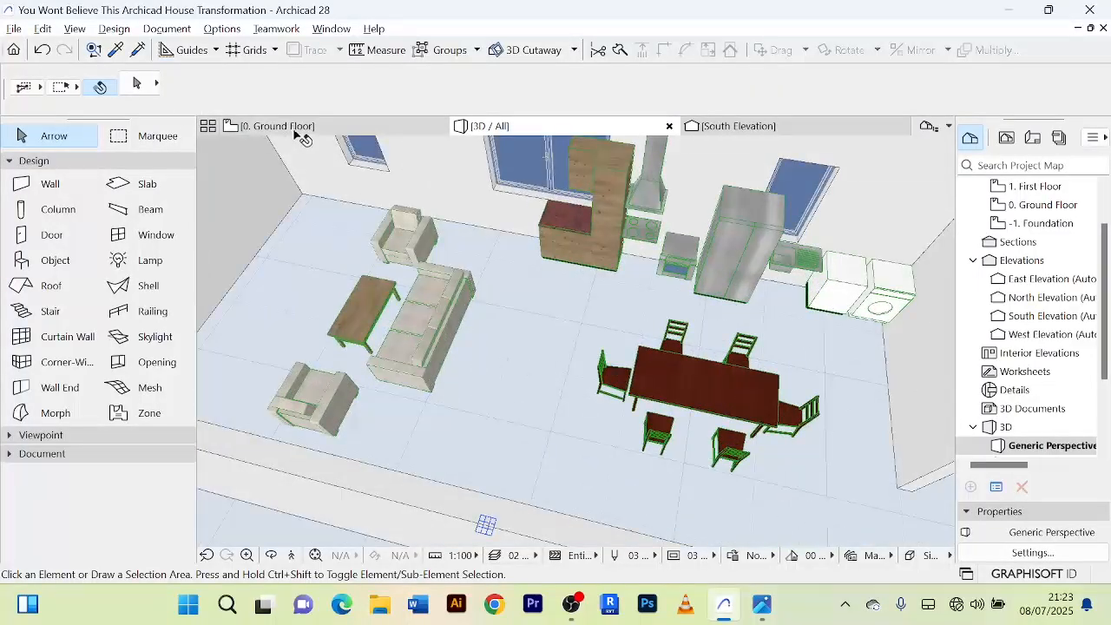
# Return to the ground floor plan, deselect the Sofa Layout, and review the furniture arrangement in the living, dining and kitchen area.
pyautogui.click(283, 130)
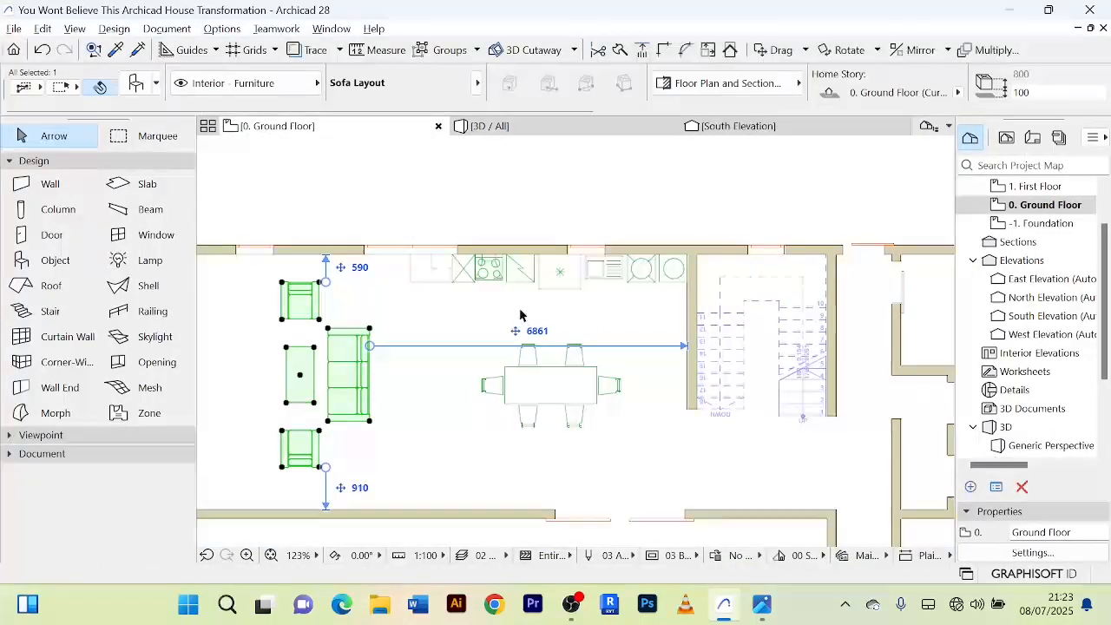
pyautogui.click(443, 441)
pyautogui.scroll(-4, 422, 350)
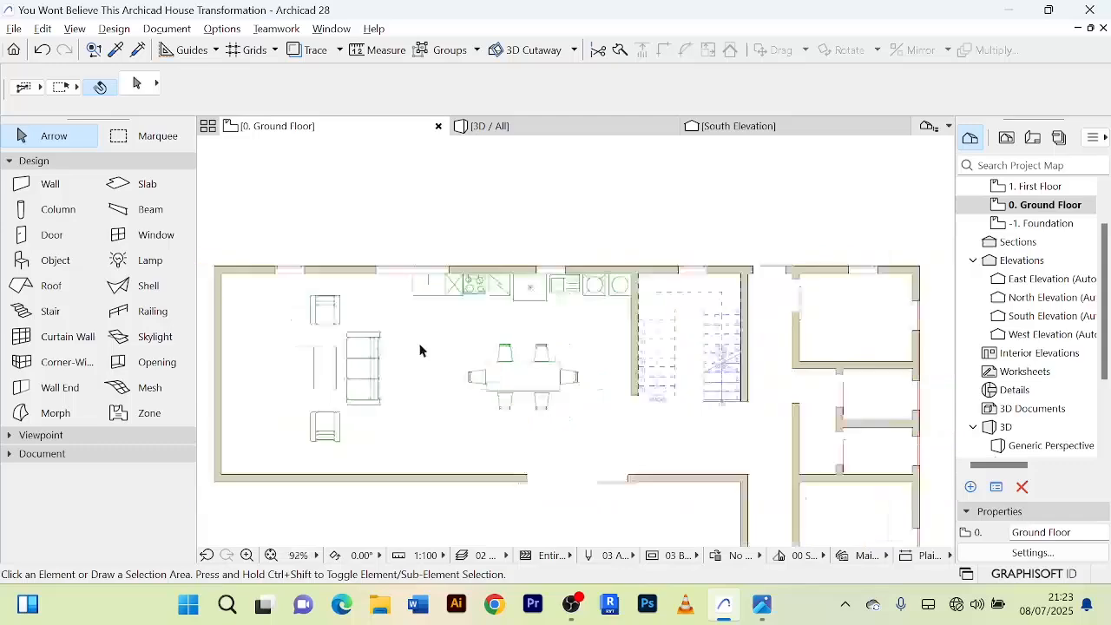
pyautogui.scroll(5, 508, 351)
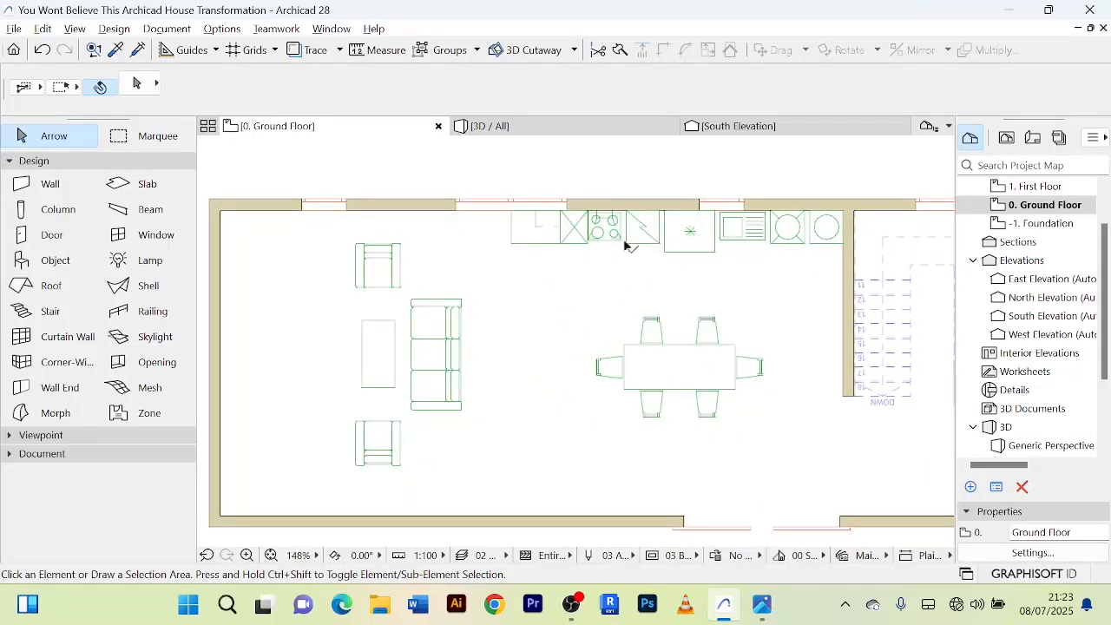
# Stretch the Kitchen Layout's oven unit to the refrigerator's edge, and narrow it from the cooktop side.
pyautogui.scroll(4, 728, 247)
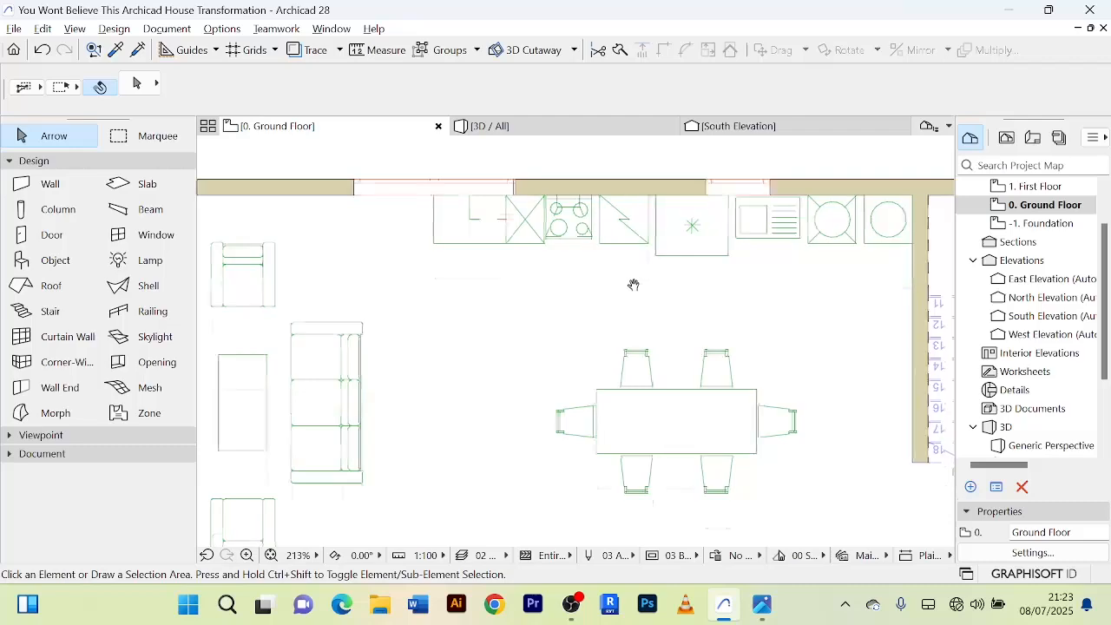
pyautogui.scroll(1, 635, 263)
pyautogui.scroll(-3, 637, 296)
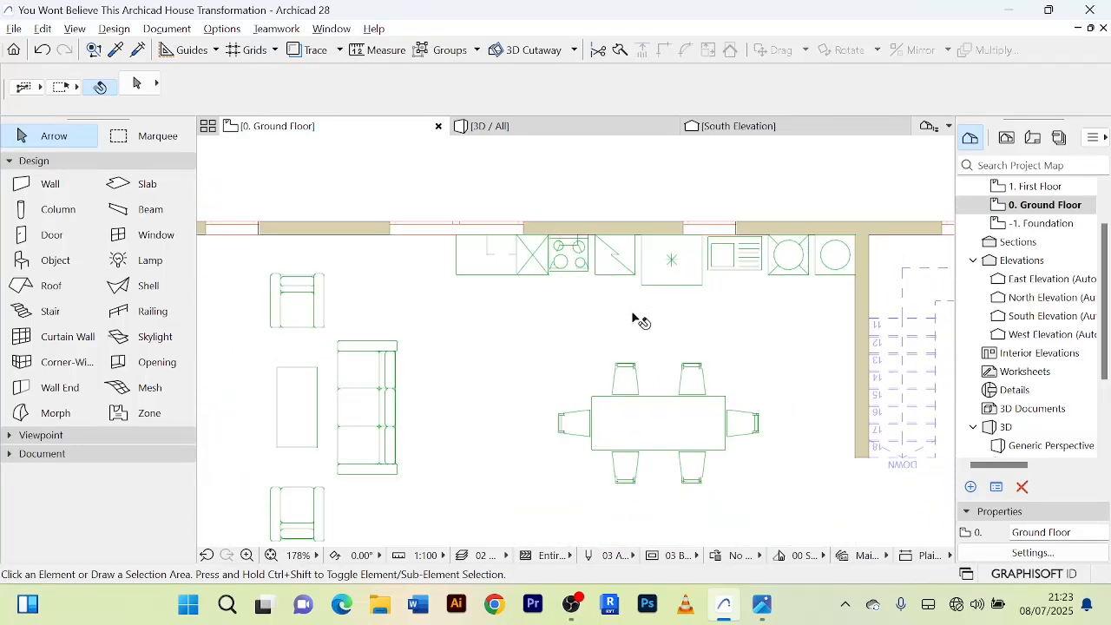
pyautogui.scroll(-3, 666, 252)
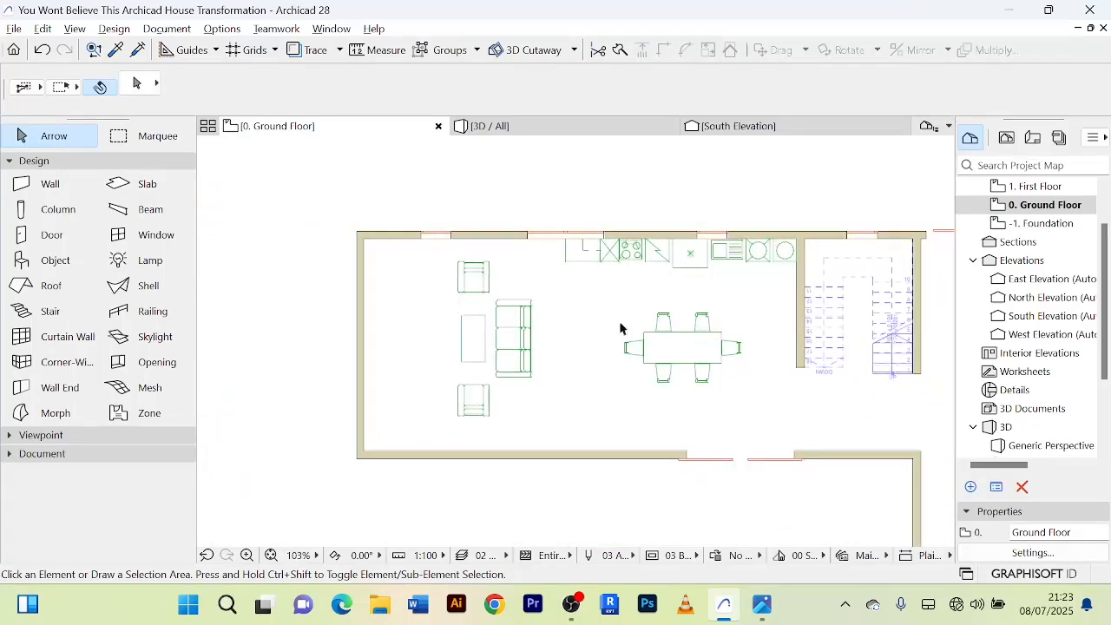
pyautogui.scroll(2, 659, 254)
pyautogui.click(656, 255)
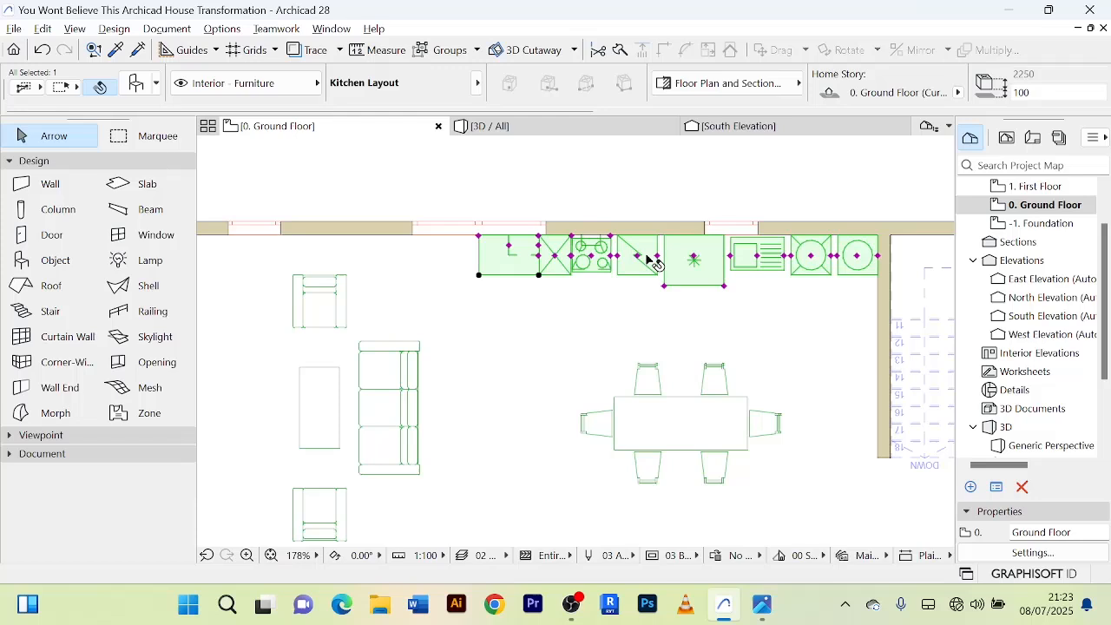
pyautogui.scroll(9, 669, 260)
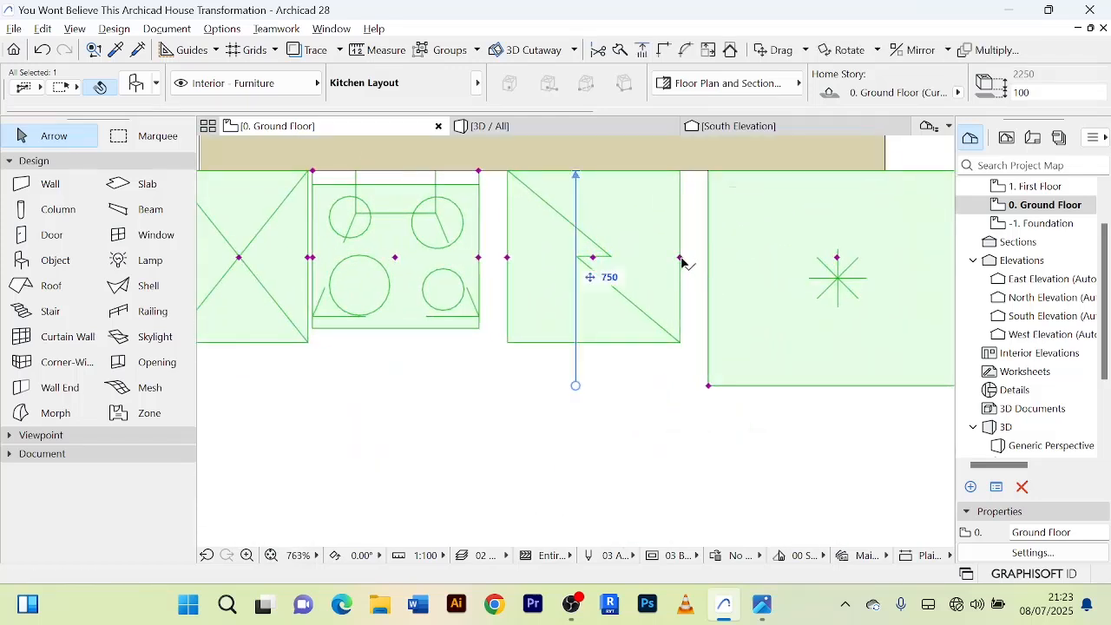
pyautogui.click(708, 257)
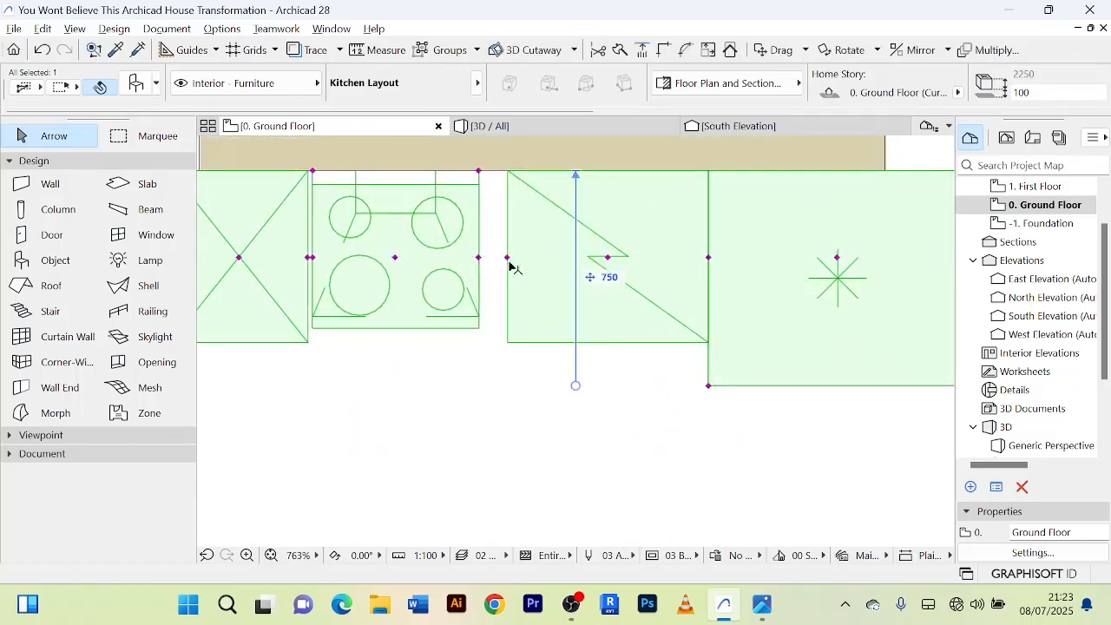
pyautogui.click(508, 259)
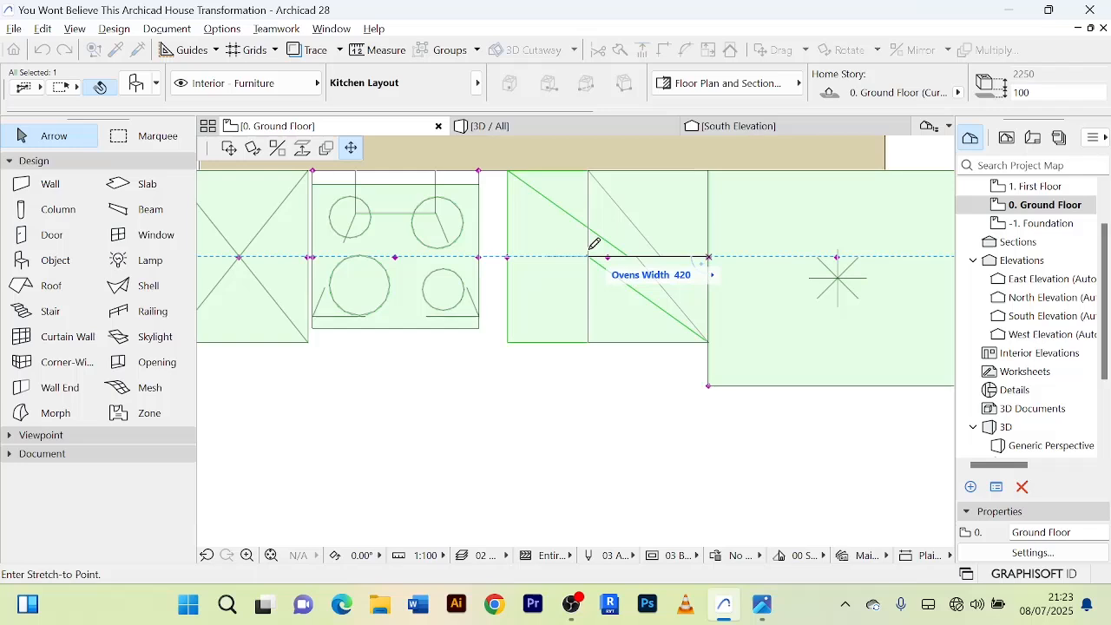
pyautogui.click(608, 244)
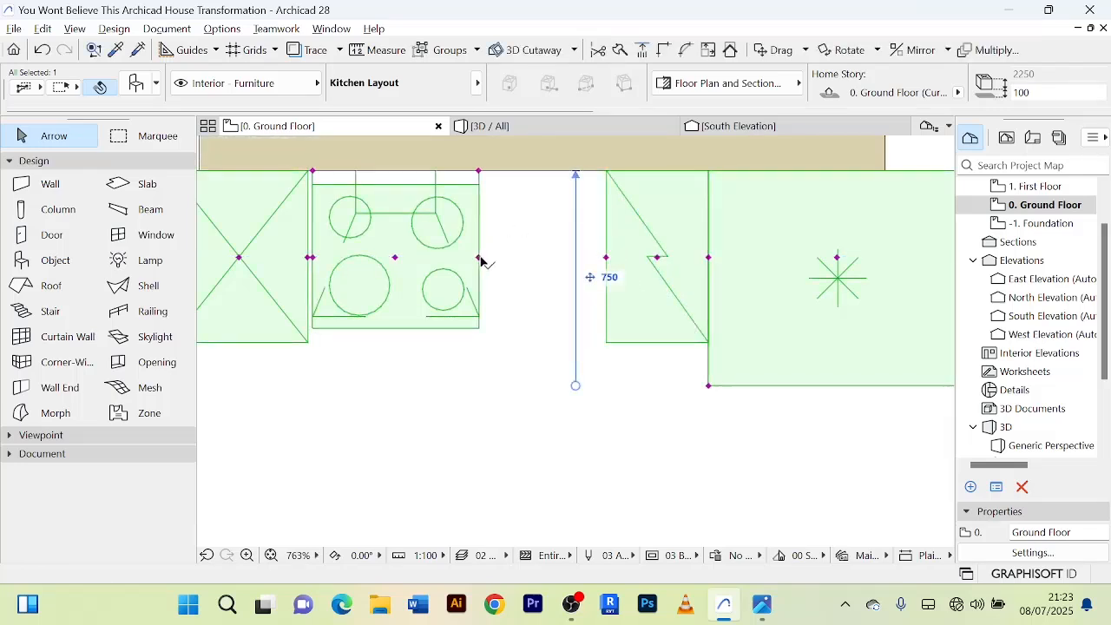
# Stretch the Kitchen Layout's cooktop to meet the oven unit, and shorten its far side so it stays compact beside the oven.
pyautogui.click(478, 258)
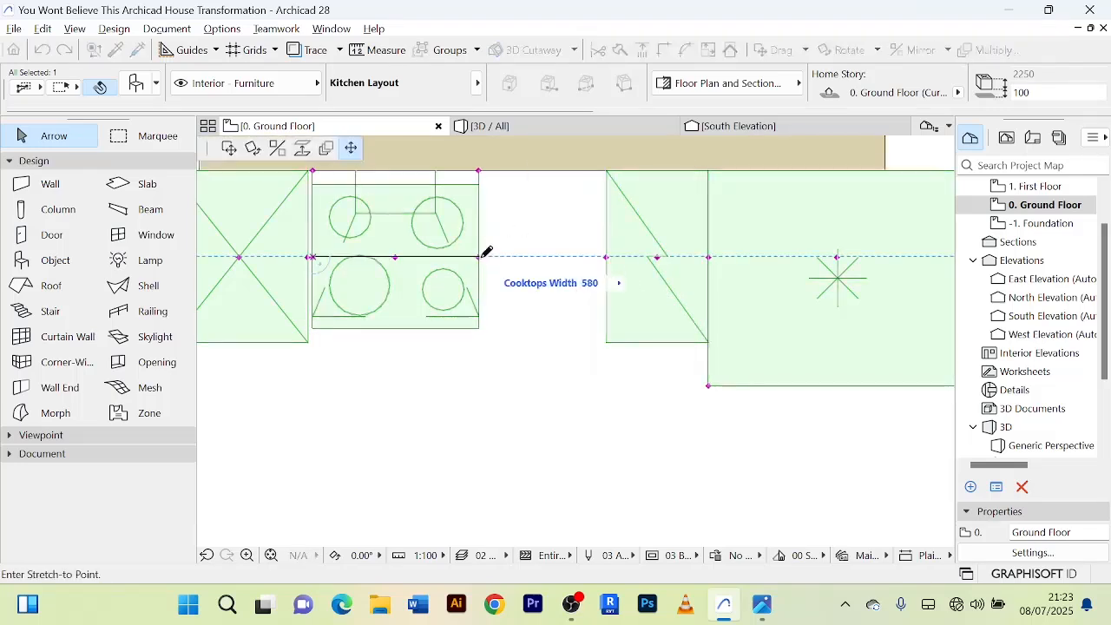
pyautogui.click(607, 256)
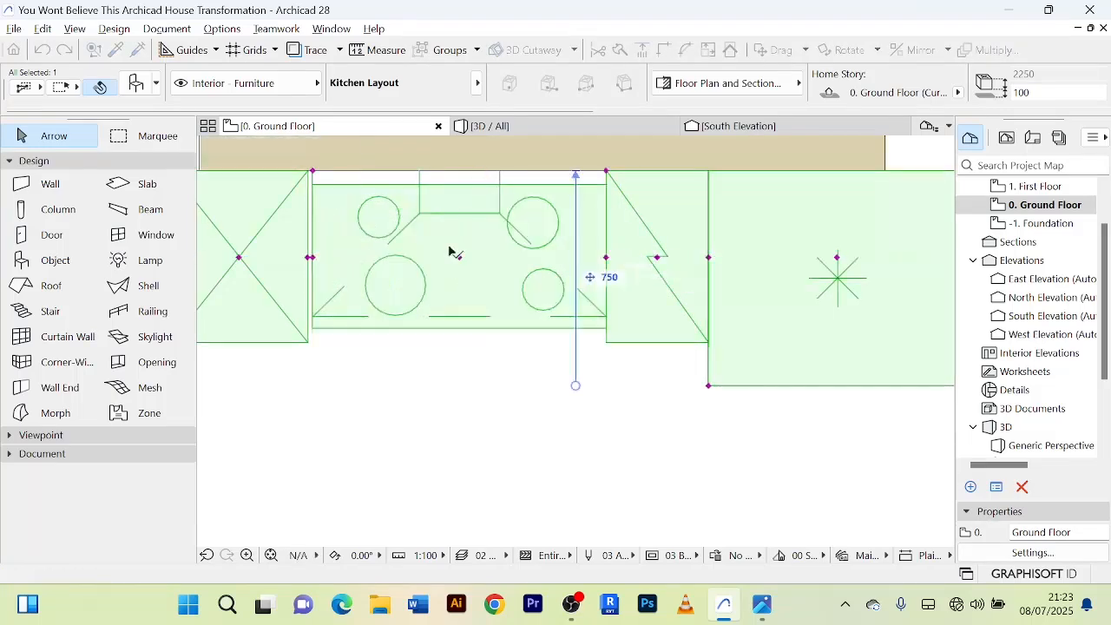
pyautogui.click(315, 258)
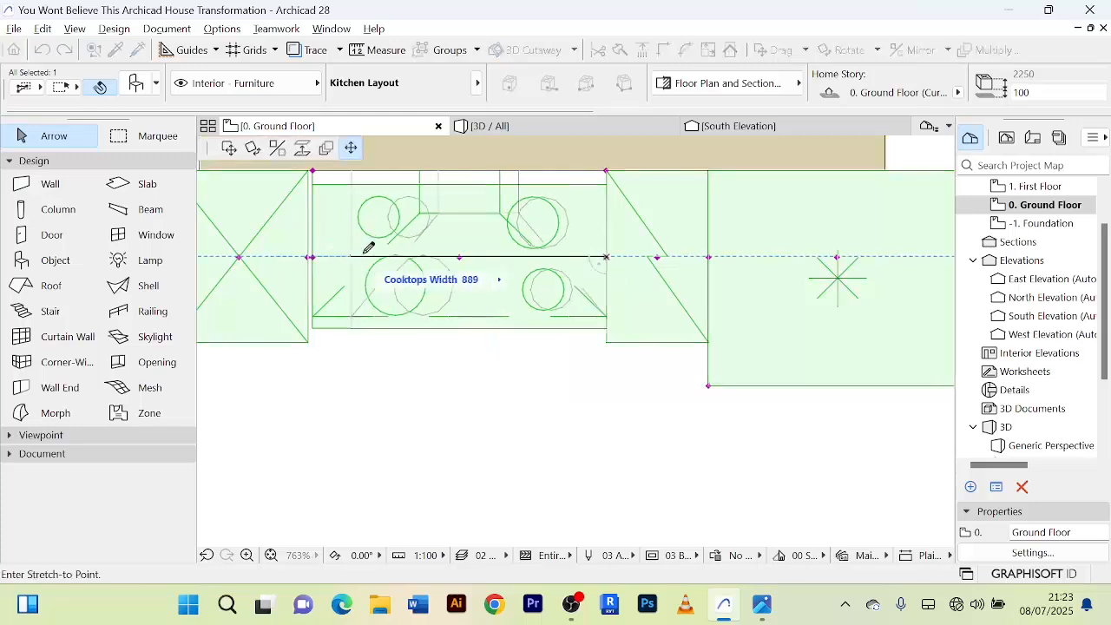
pyautogui.click(463, 255)
pyautogui.scroll(-3, 408, 253)
# Stretch the crossed tall cabinet to meet the cooktop, and narrow it from the far side to about 411 mm.
pyautogui.click(368, 252)
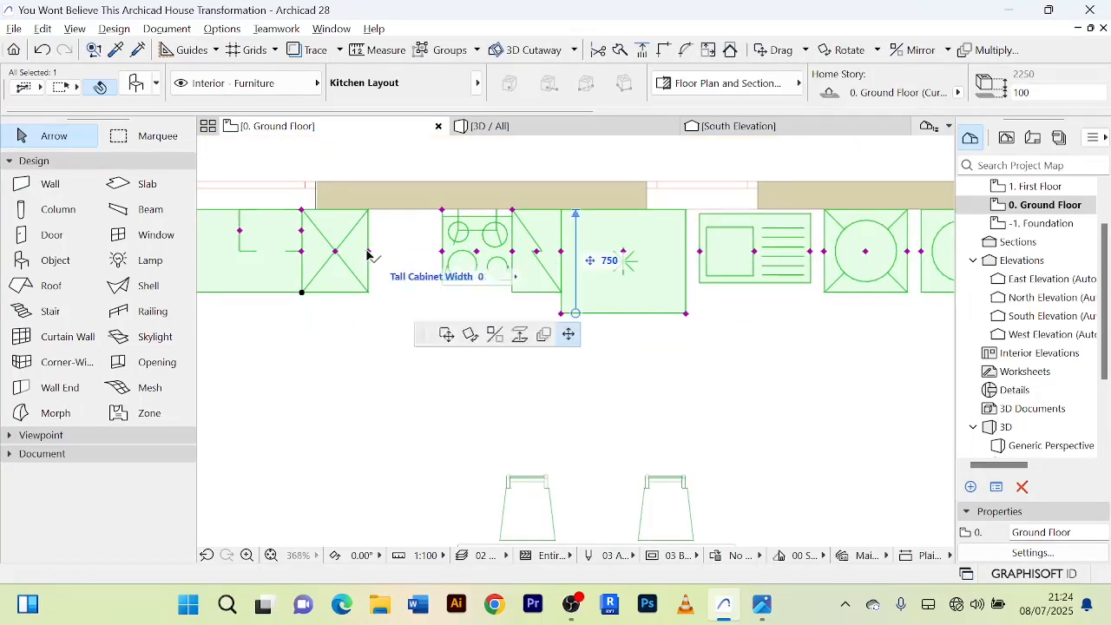
pyautogui.click(444, 250)
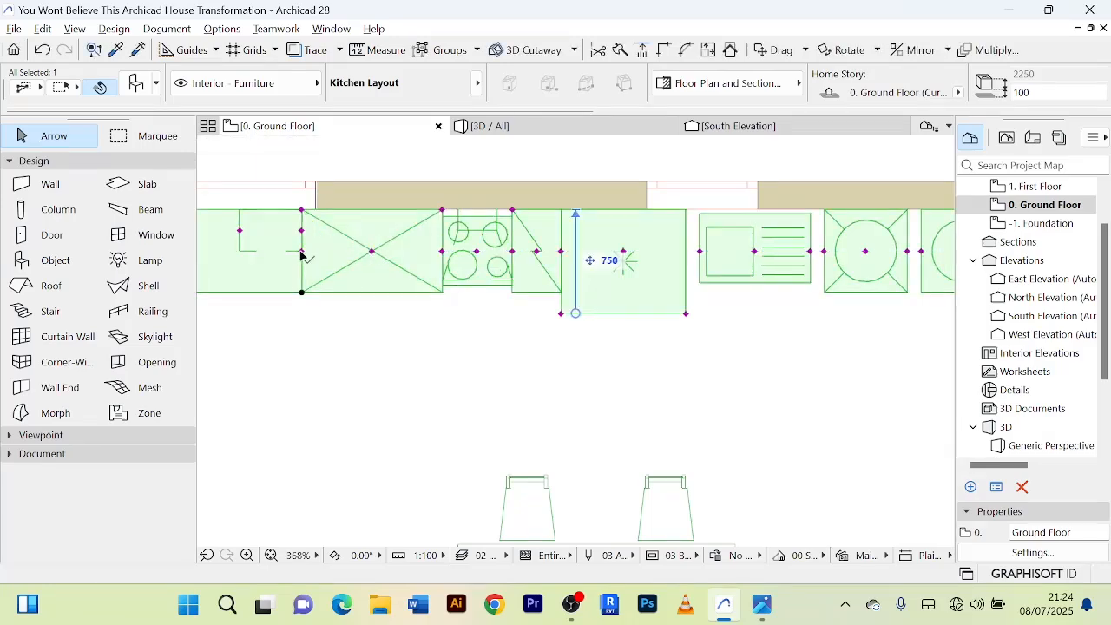
pyautogui.click(303, 254)
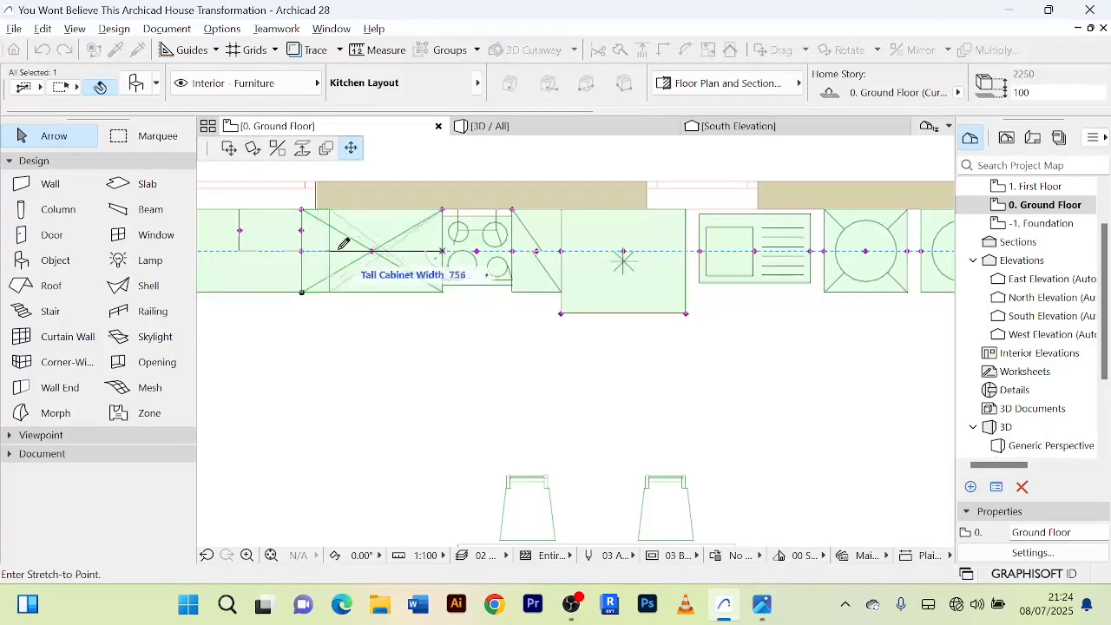
pyautogui.click(386, 250)
# Shift both ends of the dashed L-shaped outline beside the tall cabinet so that it adjoins the tall cabinet.
pyautogui.scroll(-2, 342, 263)
pyautogui.moveTo(342, 263); pyautogui.dragTo(377, 269, button='middle')
pyautogui.scroll(2, 363, 260)
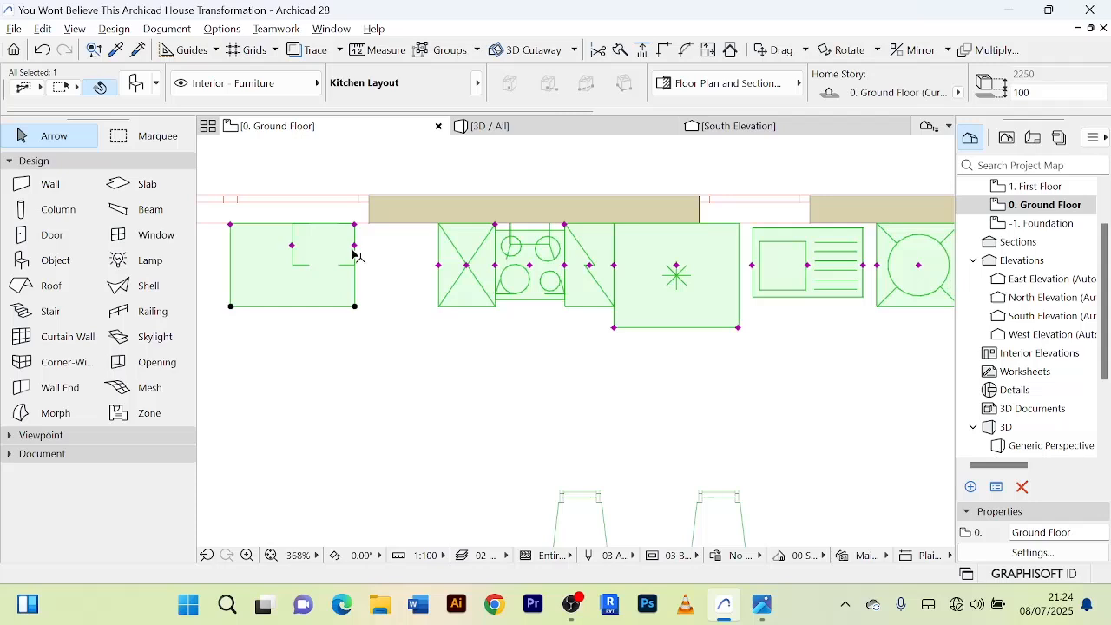
pyautogui.click(355, 245)
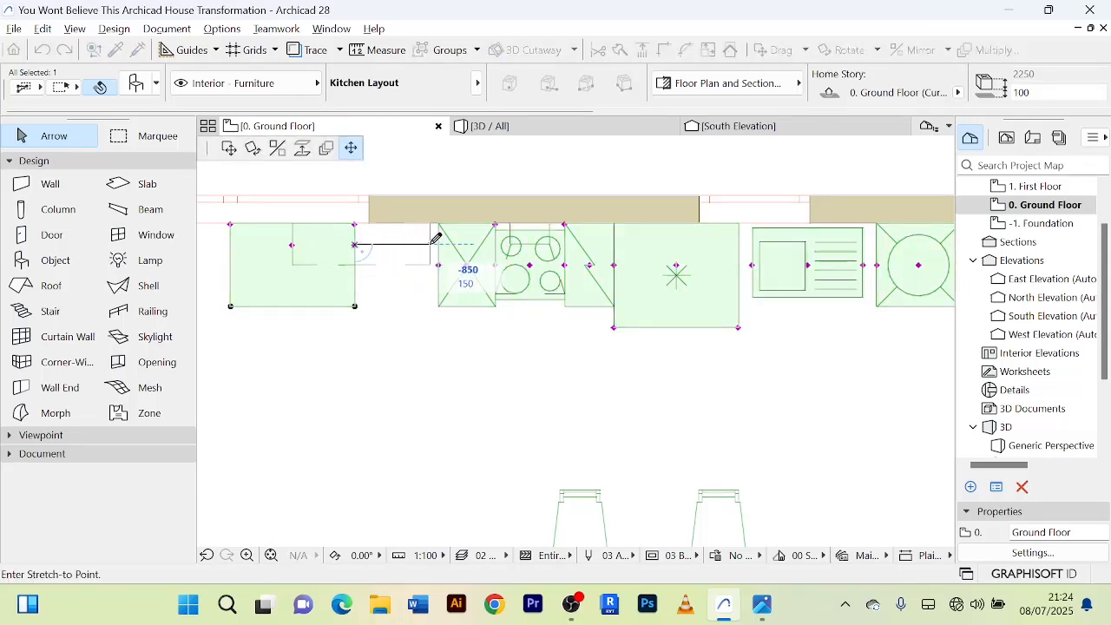
pyautogui.press('Escape')
pyautogui.click(291, 245)
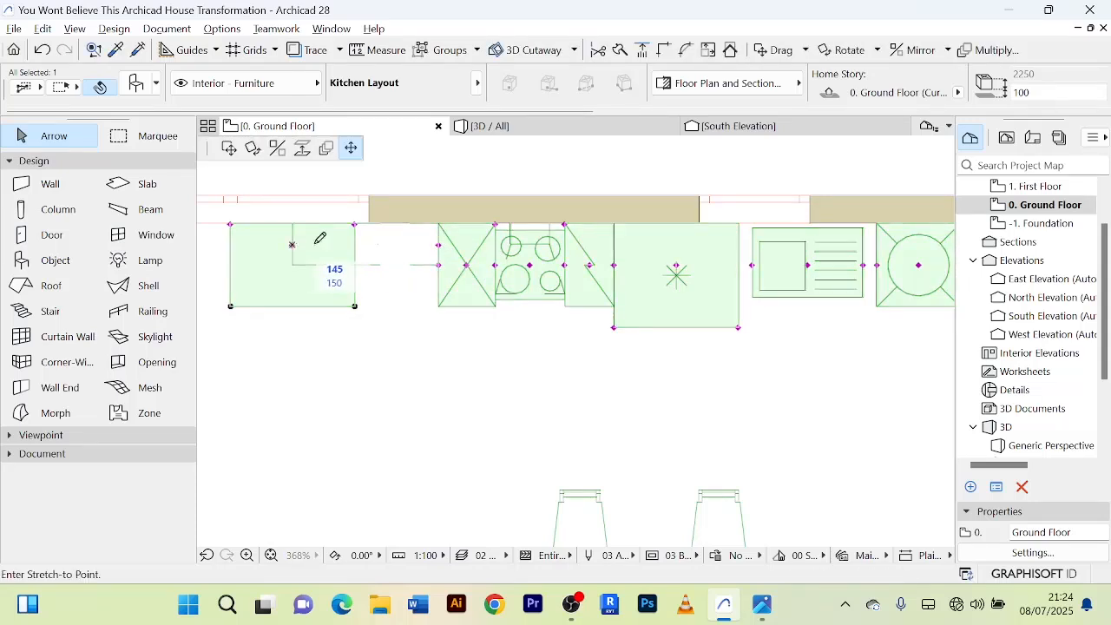
pyautogui.press('Escape')
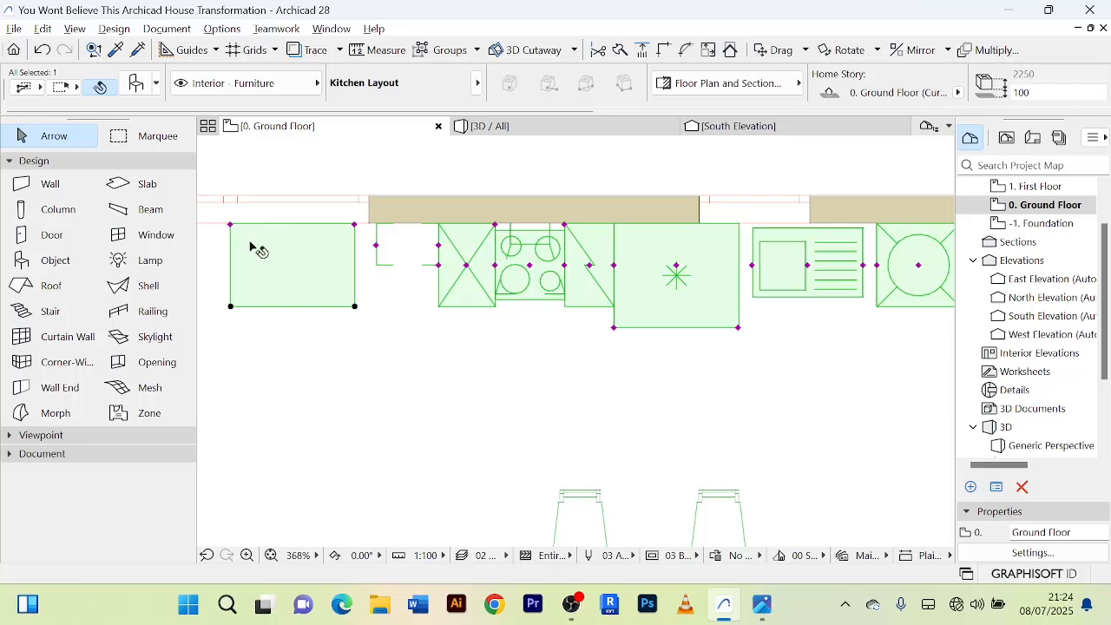
# Extend the kitchen's end base cabinet to the tall cabinet, pull its outer end in towards the dashed outline, and deselect the kitchen.
pyautogui.click(355, 226)
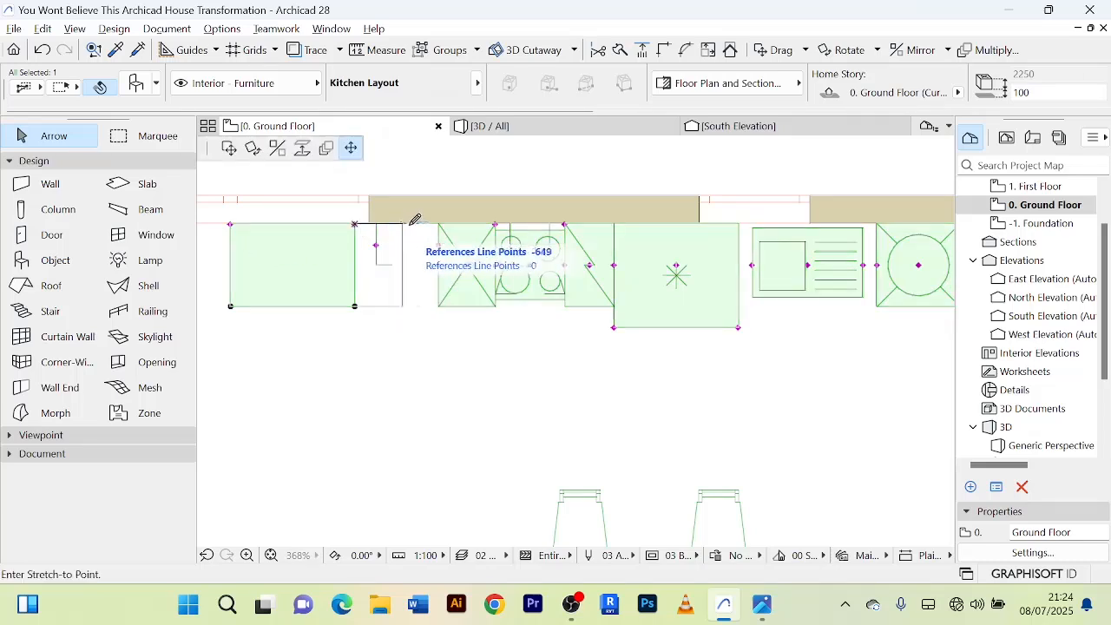
pyautogui.click(439, 224)
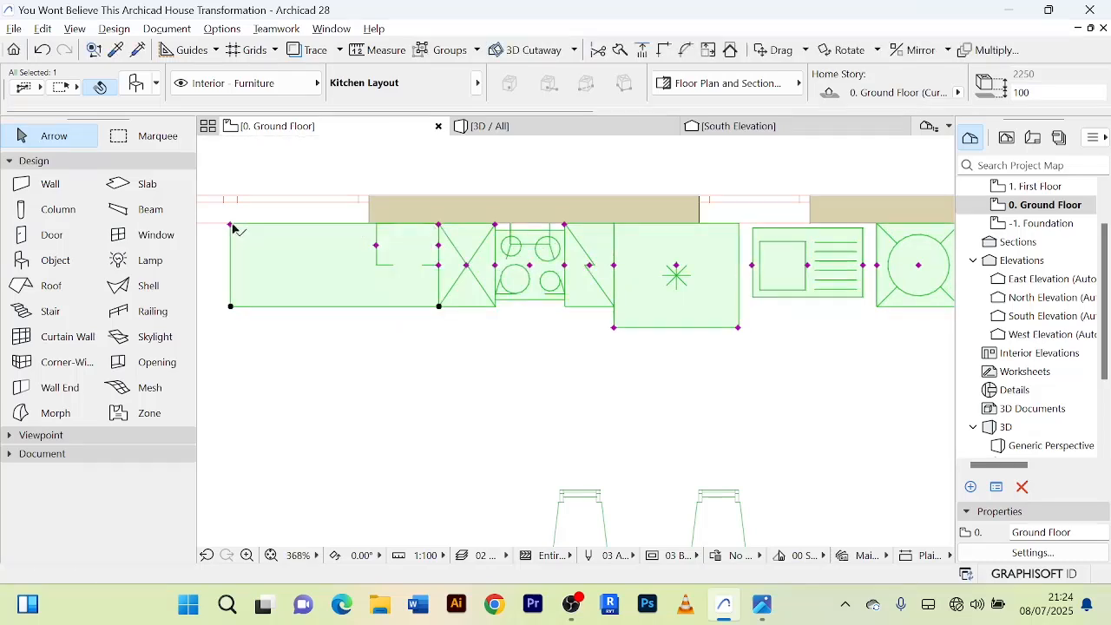
pyautogui.click(231, 225)
pyautogui.click(376, 224)
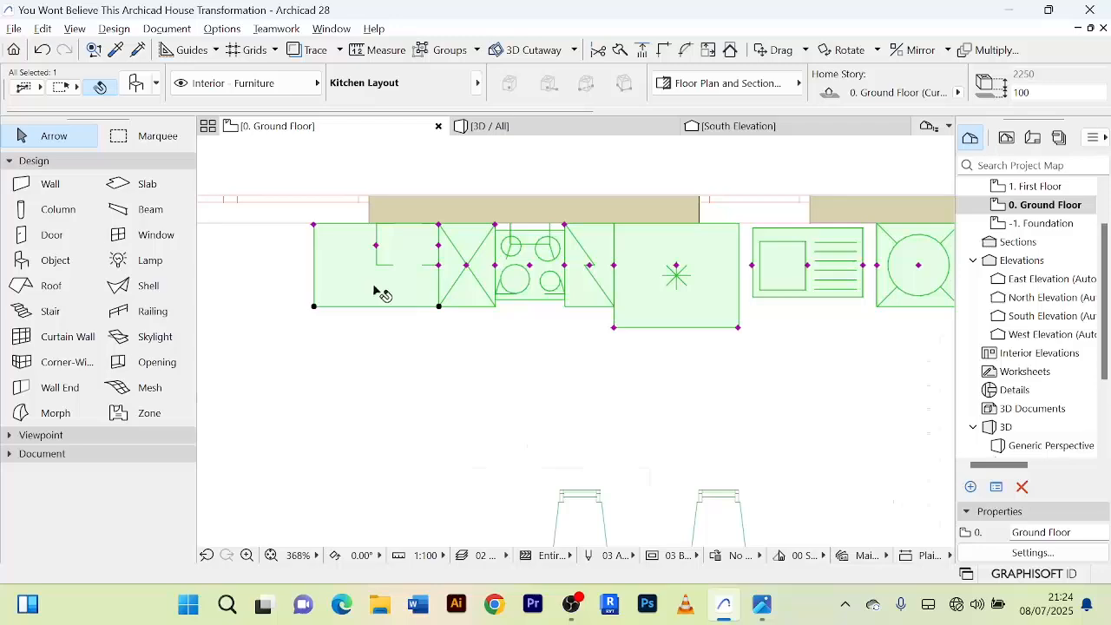
pyautogui.scroll(-5, 382, 294)
pyautogui.scroll(4, 472, 330)
pyautogui.press('Escape')
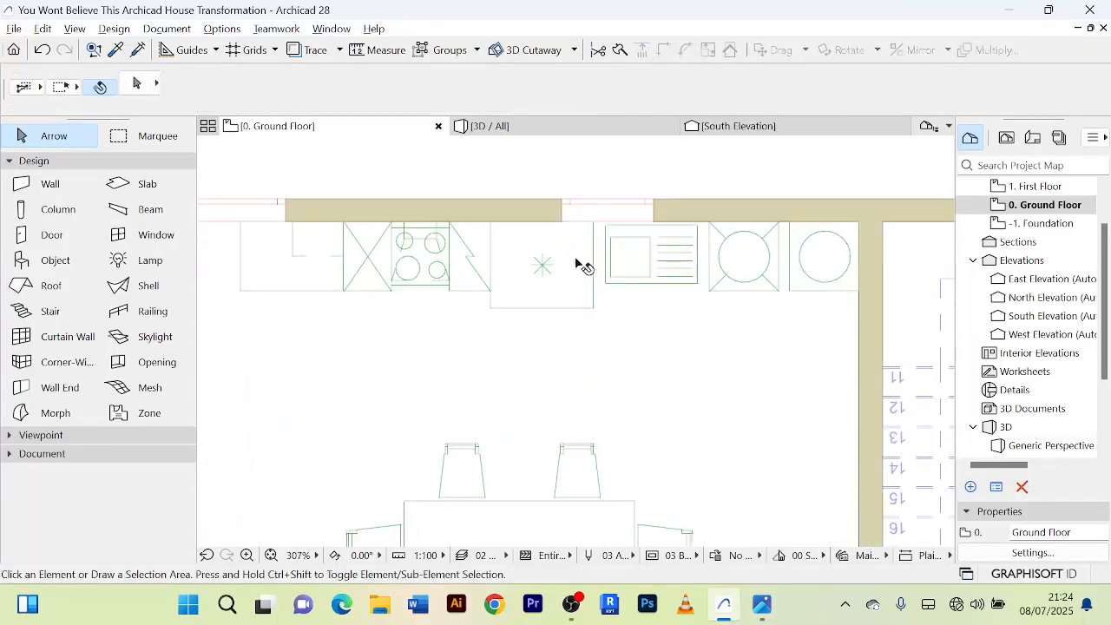
# Examine the spacing of the refrigerator, sink and washer units in the Kitchen Layout, and review the furnished room in plan.
pyautogui.click(580, 264)
pyautogui.scroll(3, 607, 261)
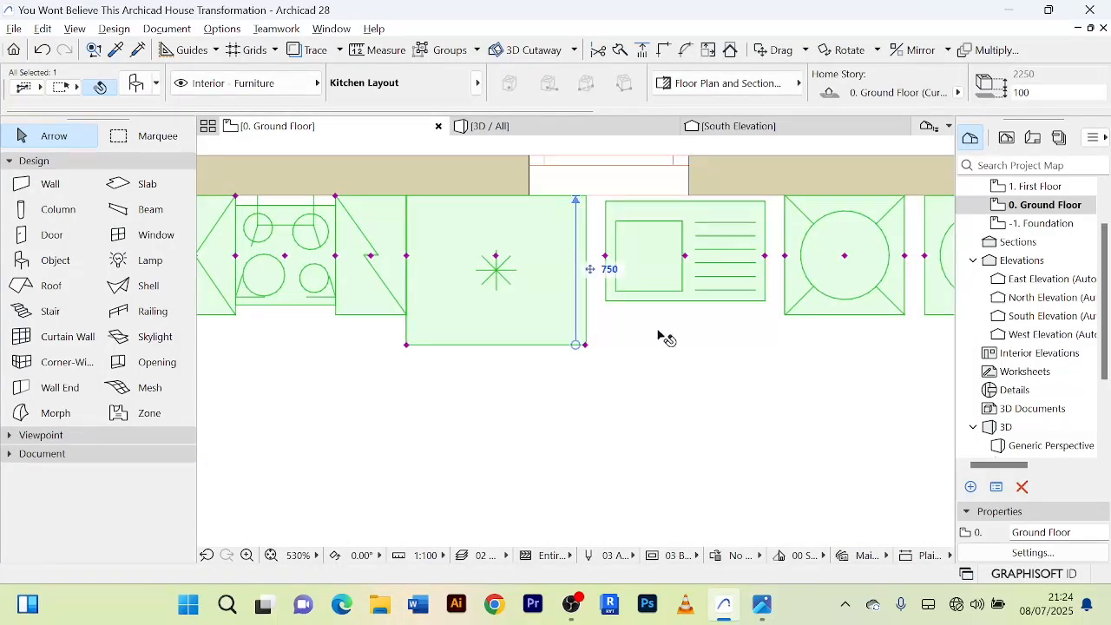
pyautogui.click(658, 332)
pyautogui.click(580, 279)
pyautogui.scroll(-4, 753, 319)
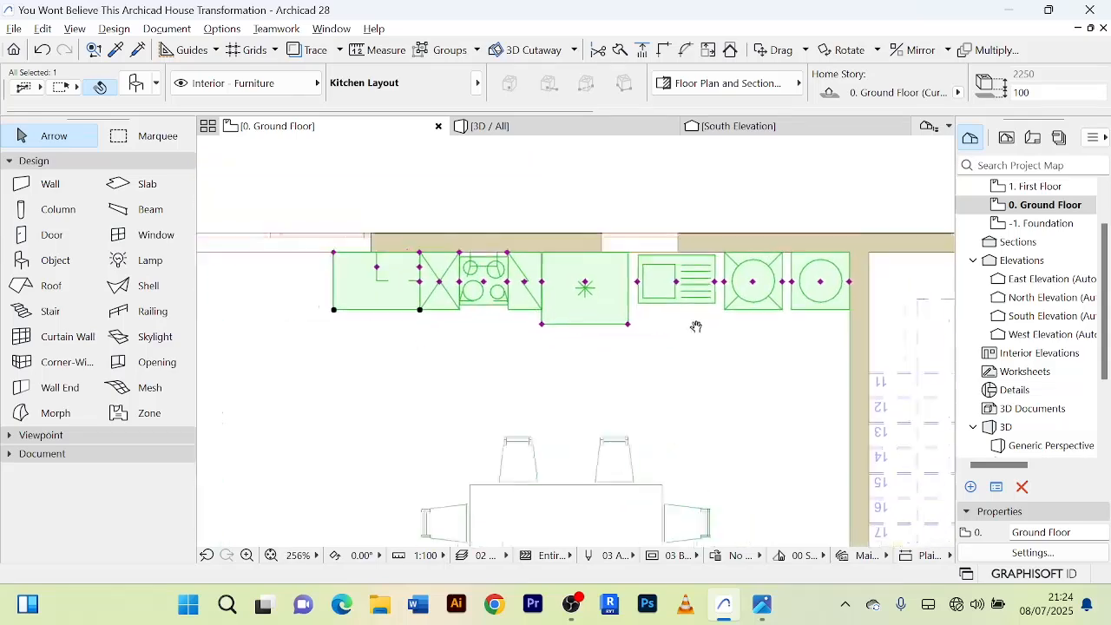
pyautogui.click(706, 369)
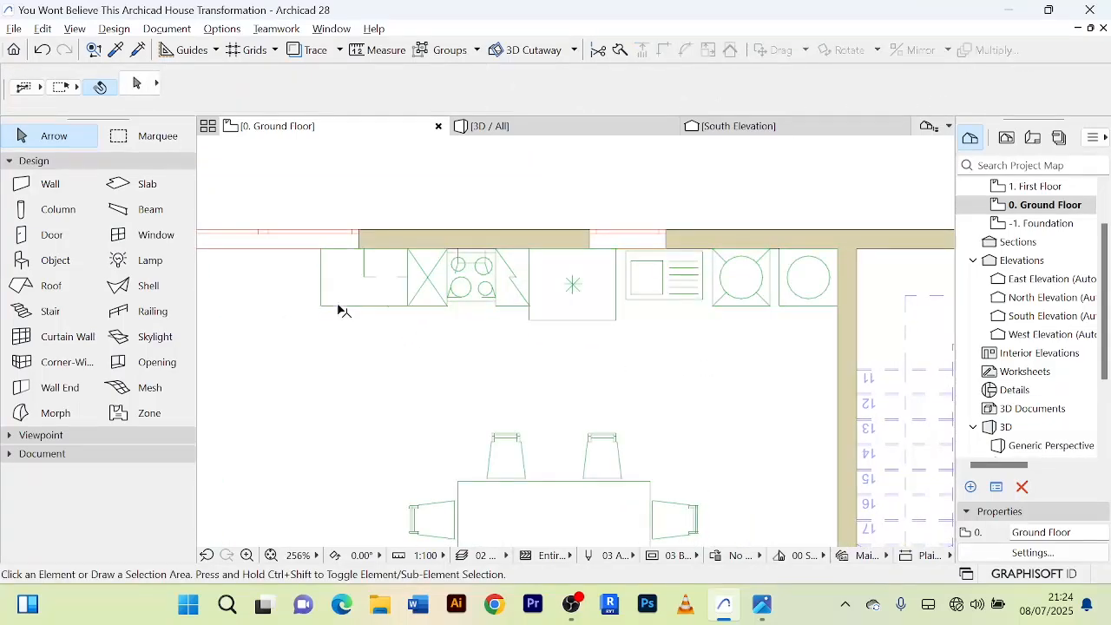
pyautogui.click(702, 296)
pyautogui.scroll(-3, 729, 292)
pyautogui.click(514, 319)
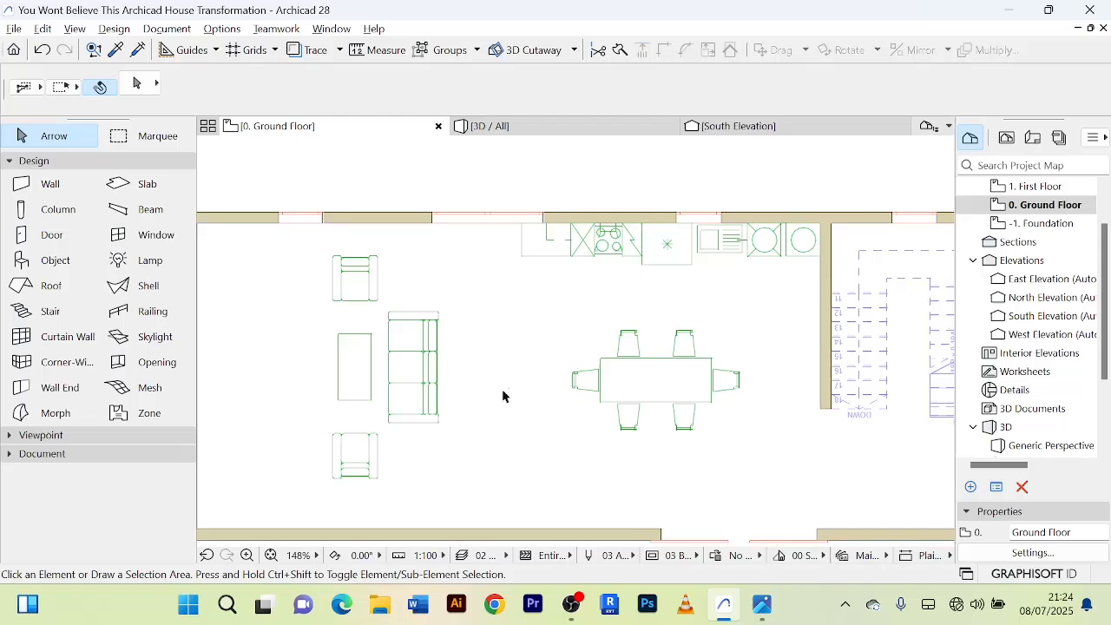
pyautogui.scroll(-3, 503, 396)
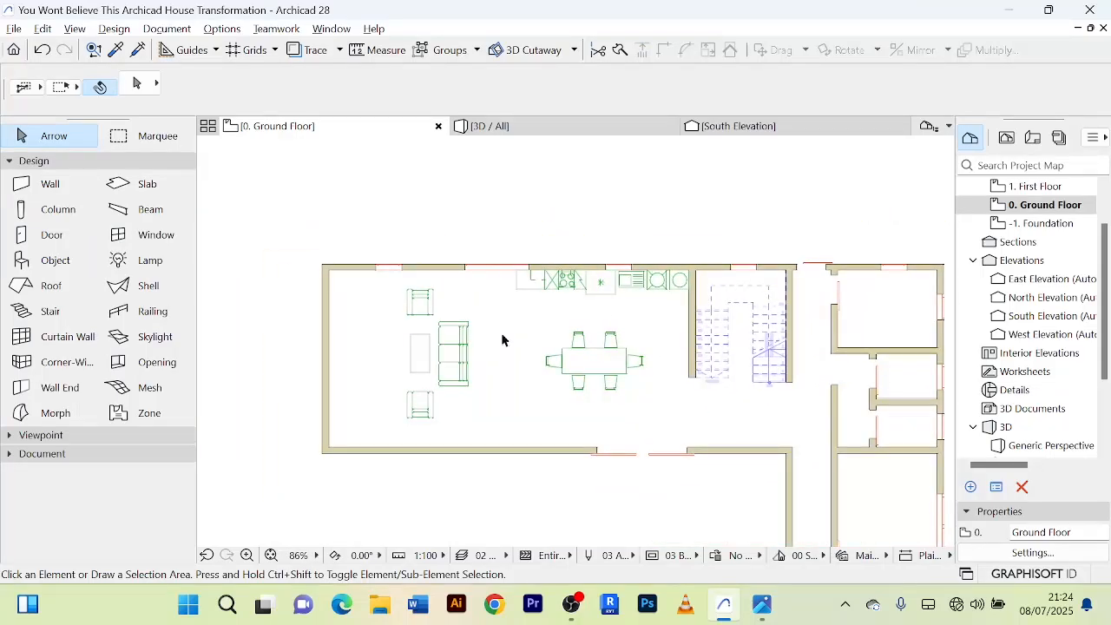
pyautogui.scroll(3, 536, 334)
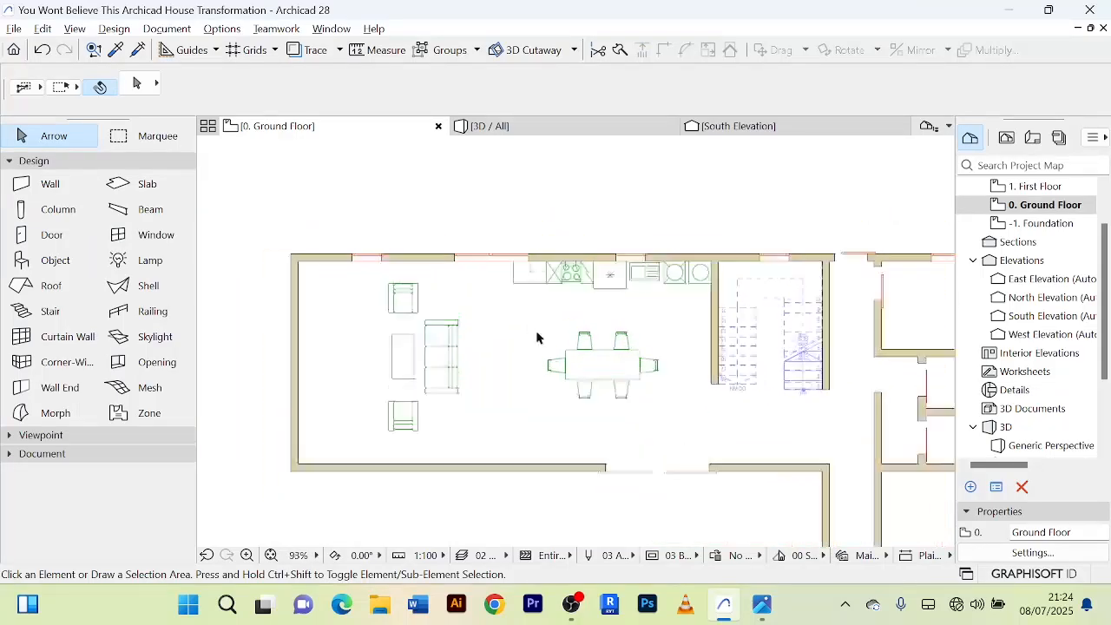
# Search the object library for "tabl" in the Object tool's default settings.
pyautogui.doubleClick(55, 260)
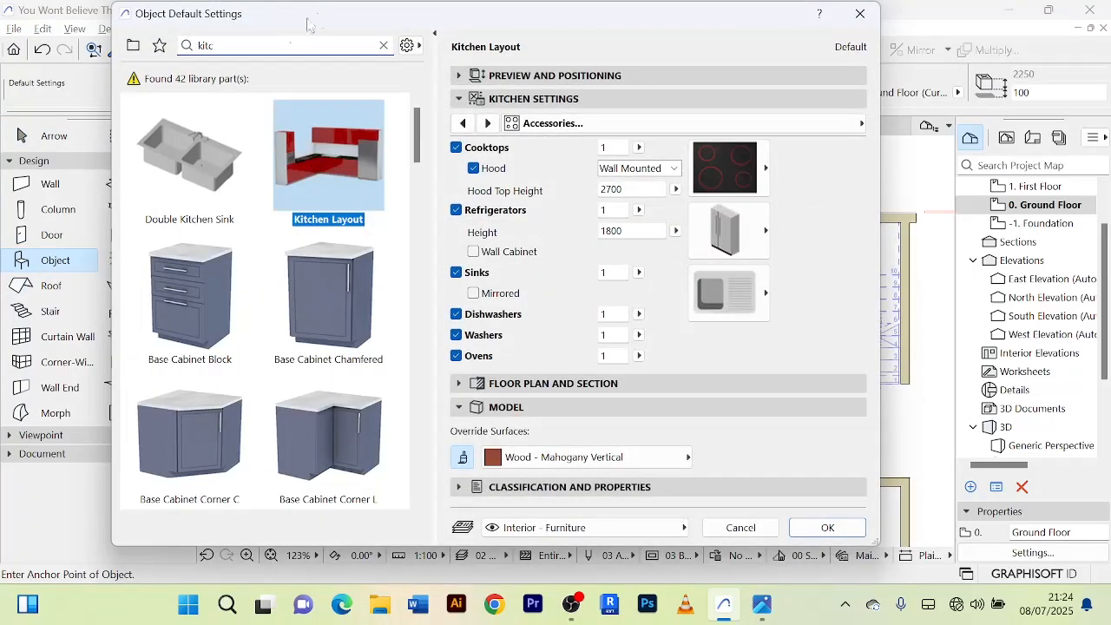
pyautogui.doubleClick(209, 45)
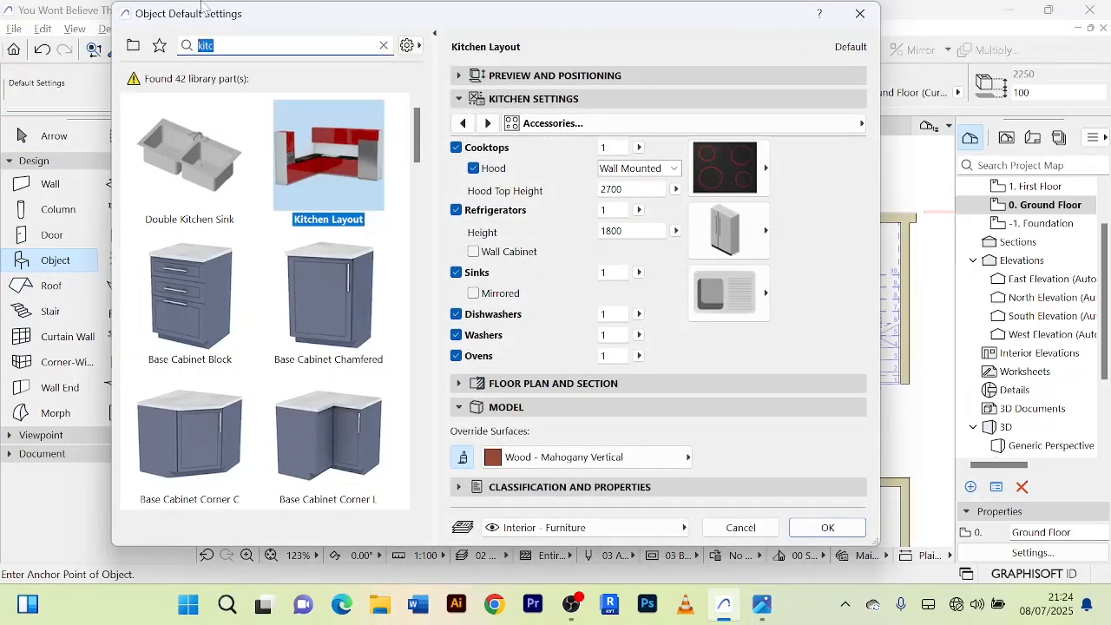
pyautogui.write('tabl')
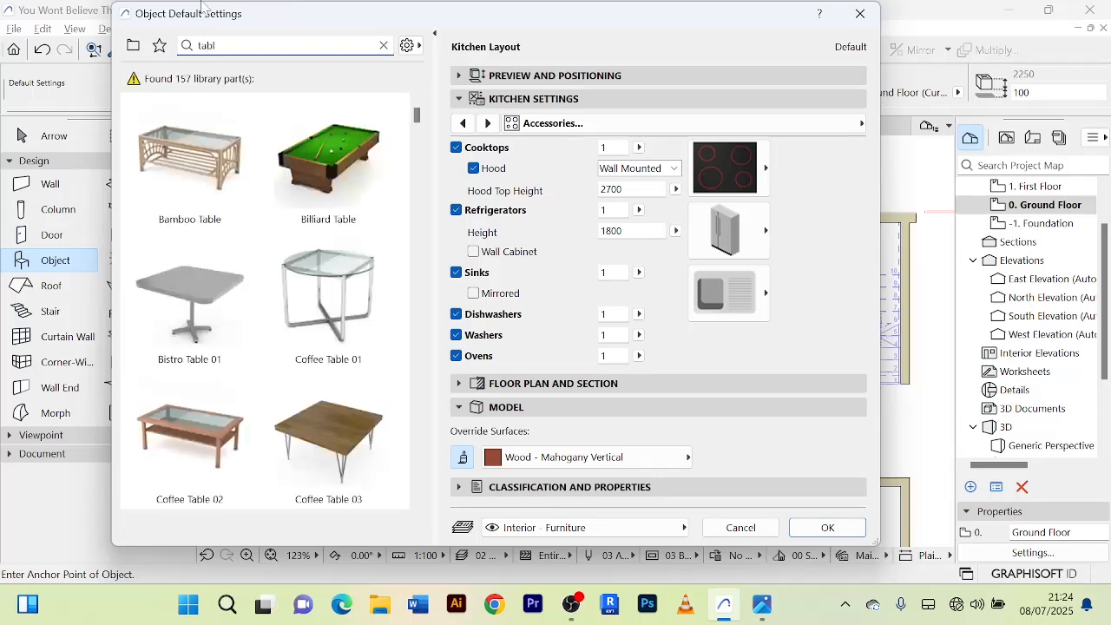
# Choose Designer Table 04 from the library and place it between the west wall and the coffee table.
pyautogui.scroll(-4, 356, 312)
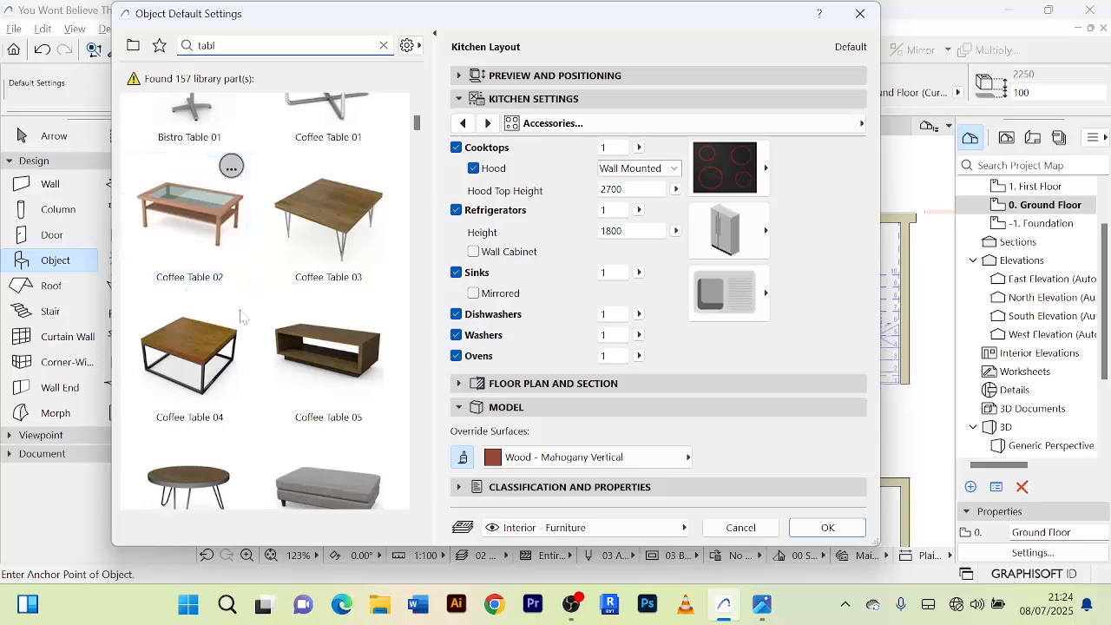
pyautogui.scroll(-15, 321, 374)
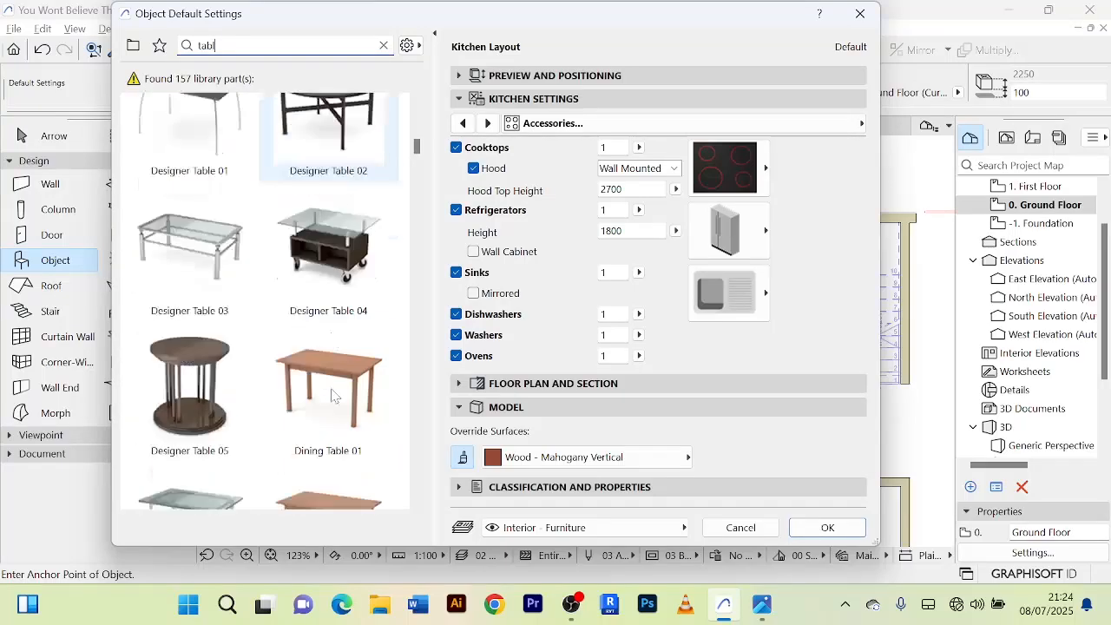
pyautogui.scroll(-3, 331, 395)
pyautogui.scroll(4, 331, 390)
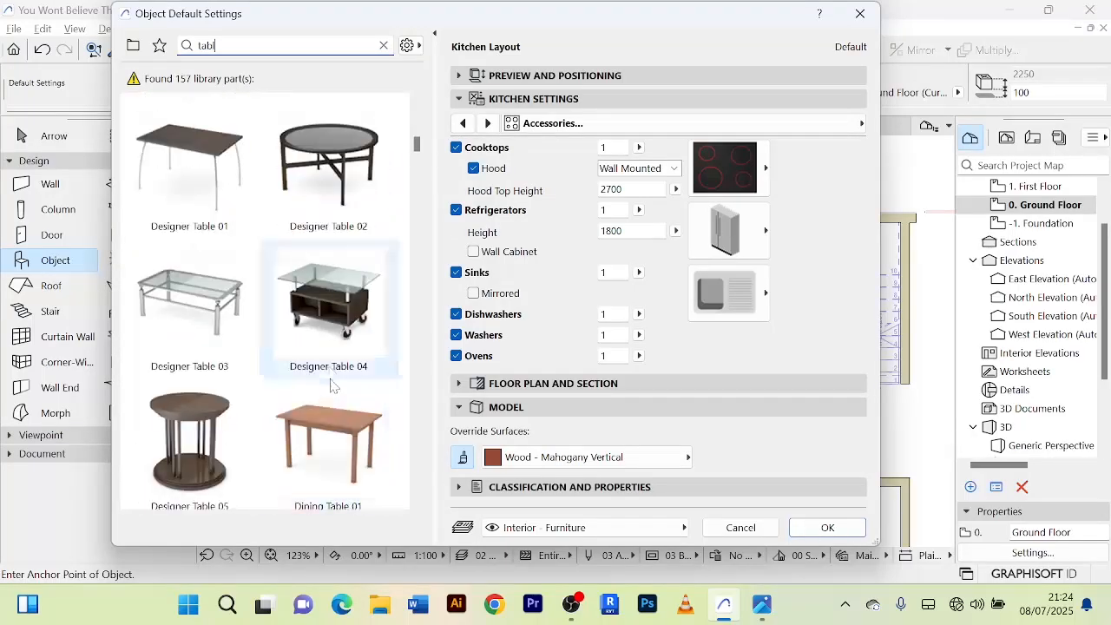
pyautogui.scroll(-15, 330, 373)
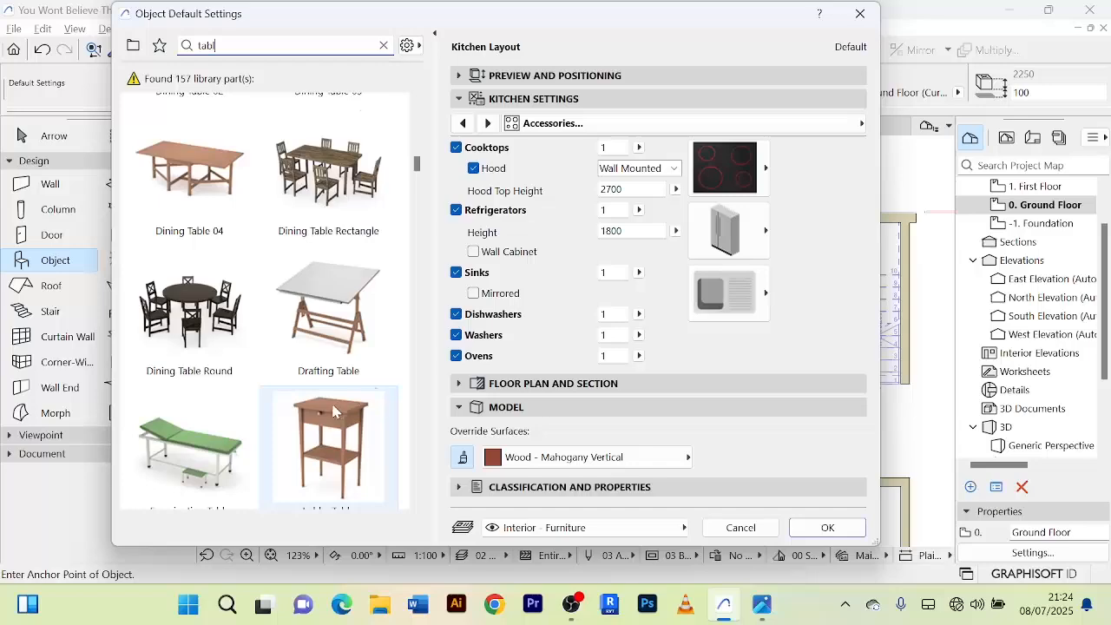
pyautogui.scroll(-7, 317, 384)
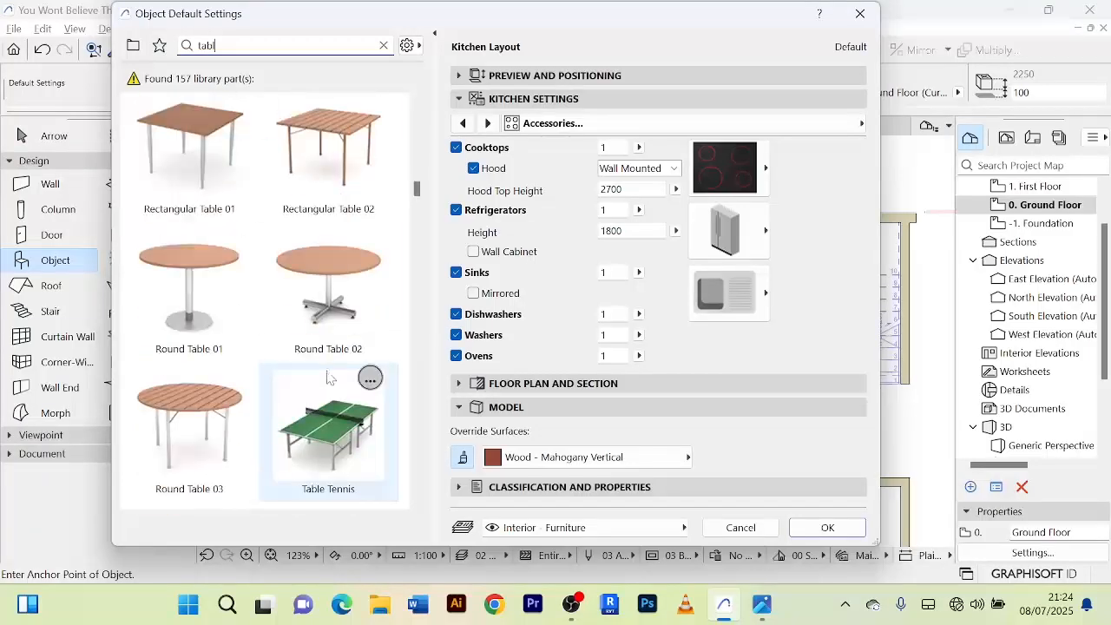
pyautogui.scroll(-10, 330, 377)
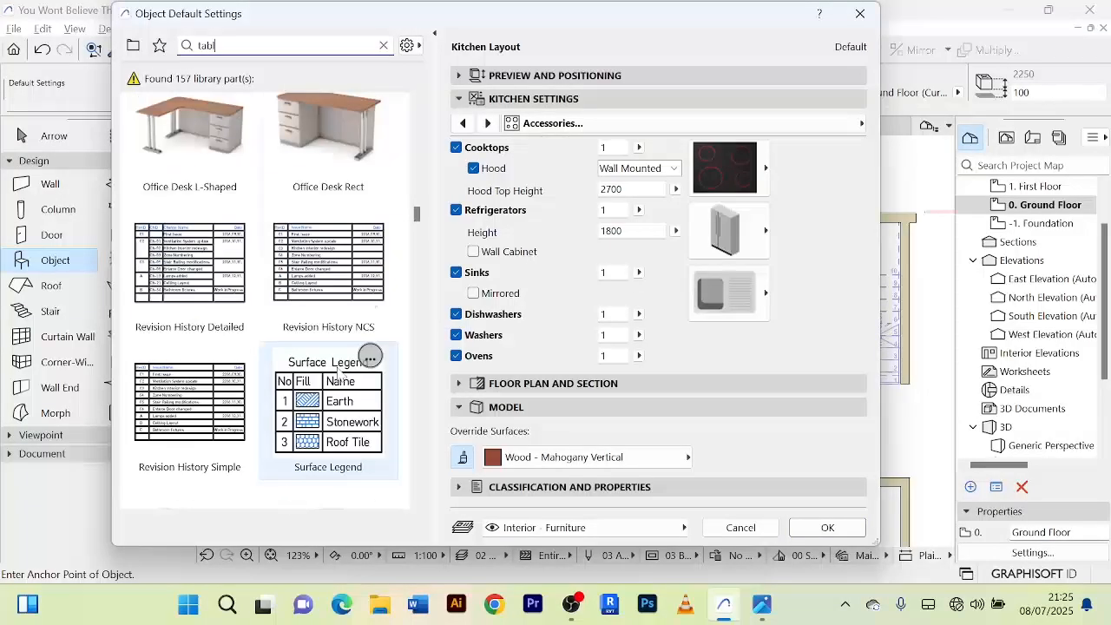
pyautogui.scroll(-8, 339, 372)
pyautogui.scroll(8, 339, 372)
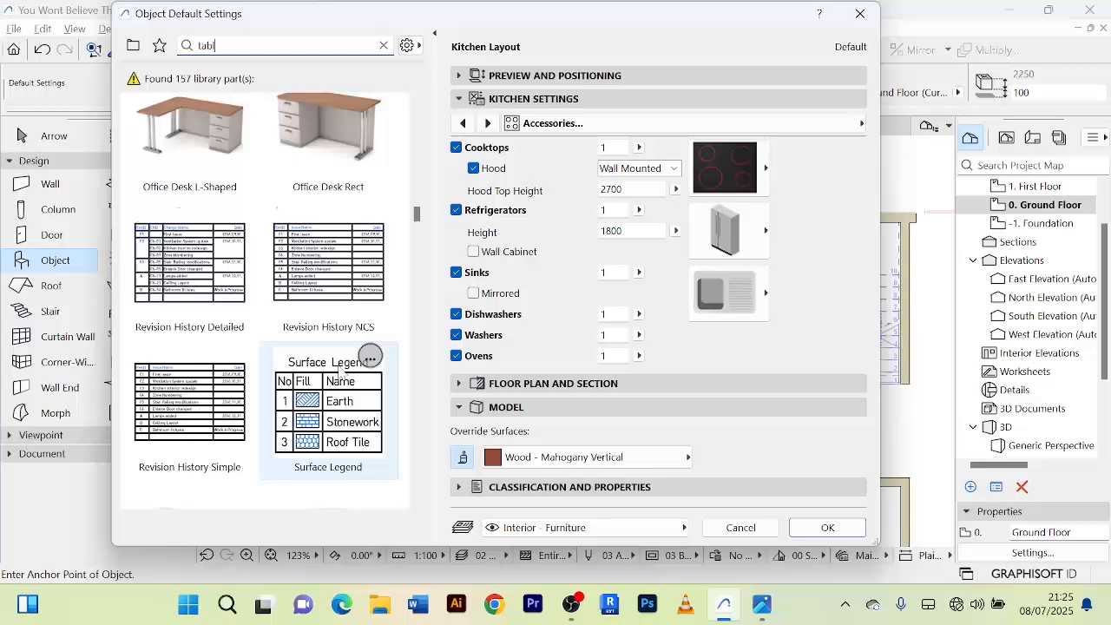
pyautogui.scroll(10, 338, 371)
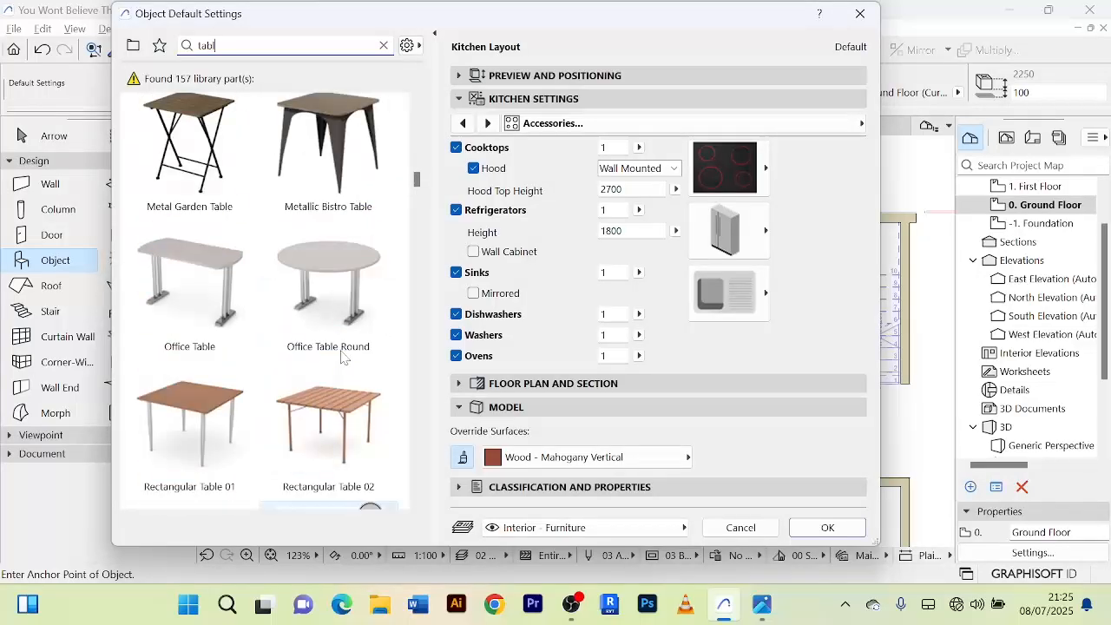
pyautogui.scroll(12, 343, 355)
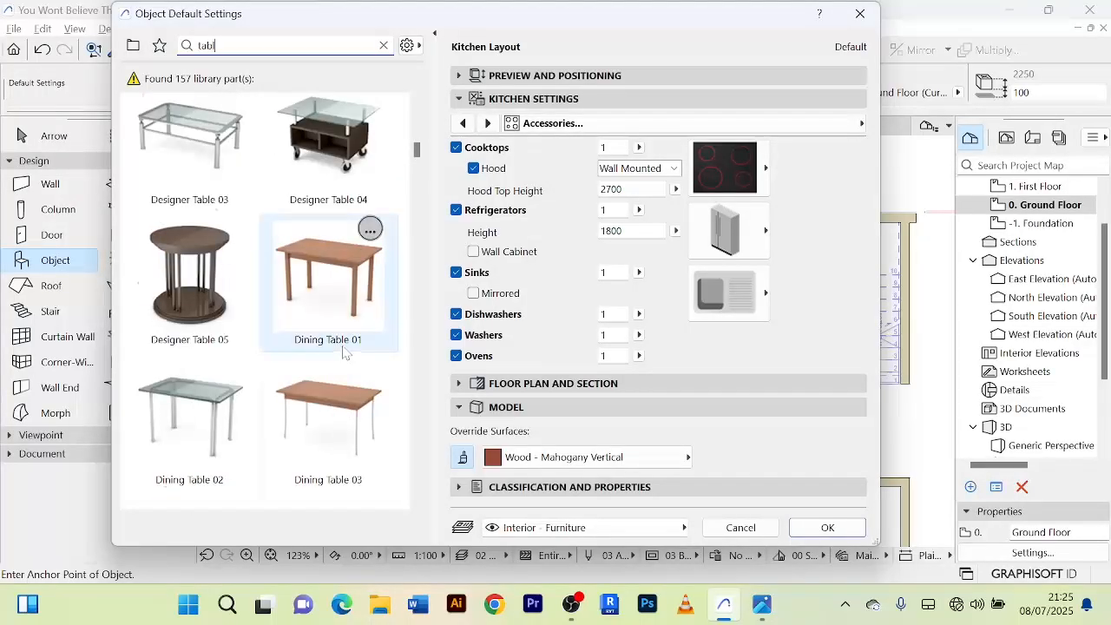
pyautogui.scroll(3, 343, 352)
pyautogui.click(328, 356)
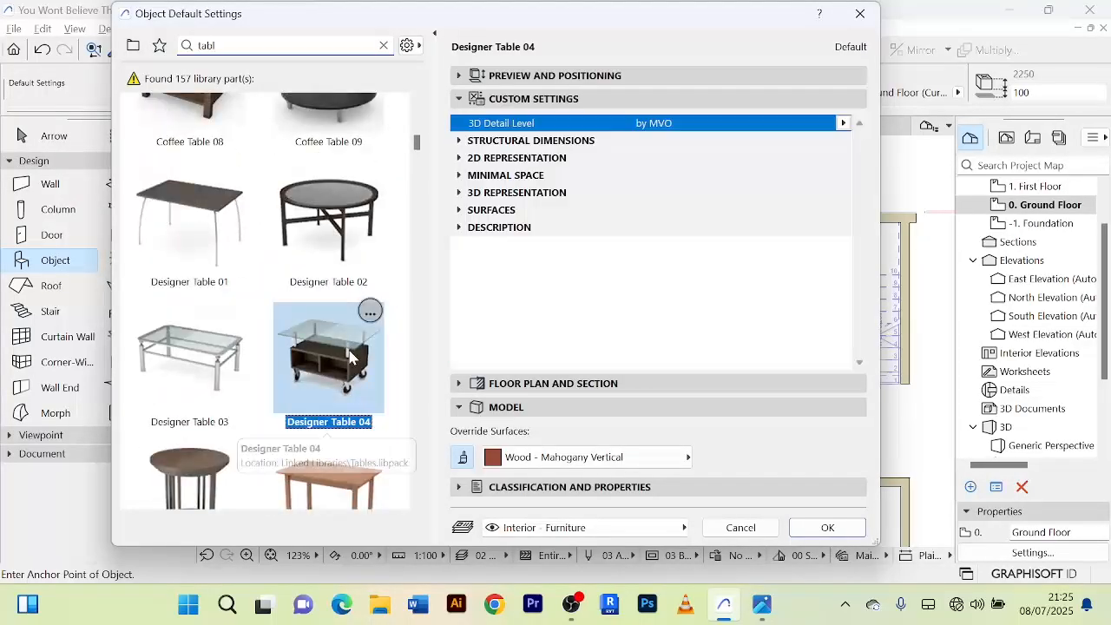
pyautogui.click(828, 528)
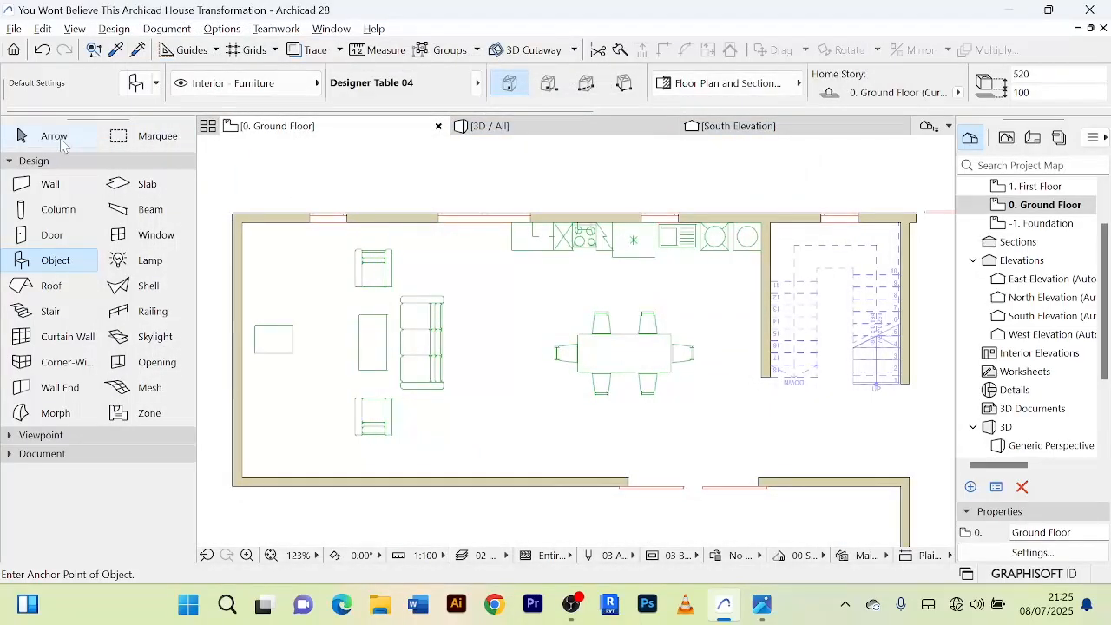
# Rotate the placed Designer Table 04 by 90 degrees counterclockwise so that its long side runs parallel to the west wall.
pyautogui.click(54, 137)
pyautogui.click(283, 352)
pyautogui.scroll(5, 286, 354)
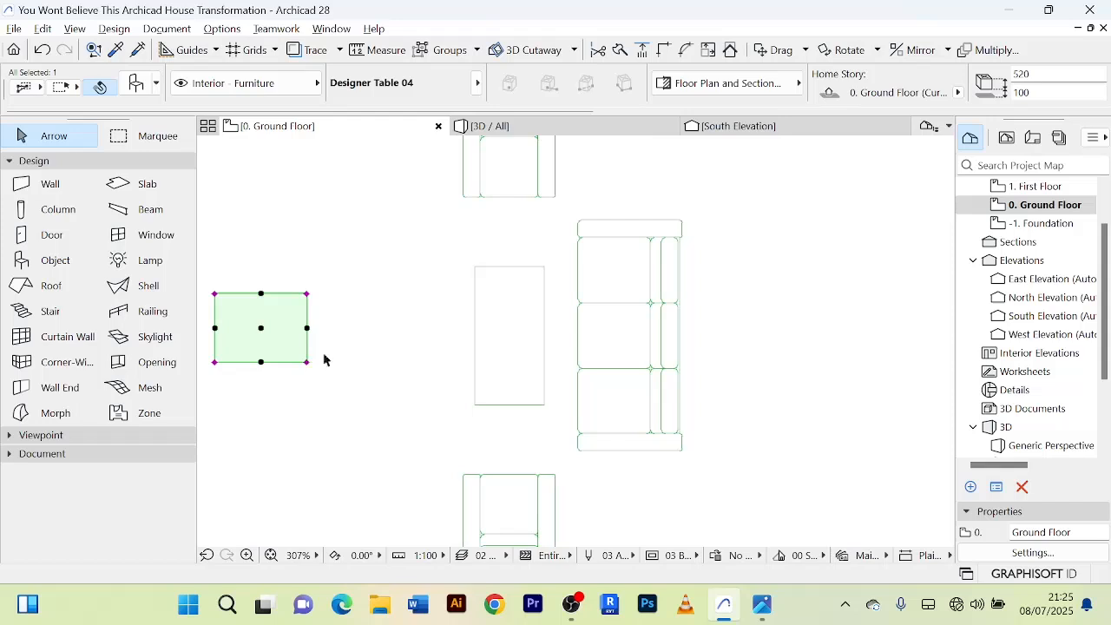
pyautogui.scroll(-5, 324, 359)
pyautogui.moveTo(355, 360); pyautogui.dragTo(417, 333, button='middle')
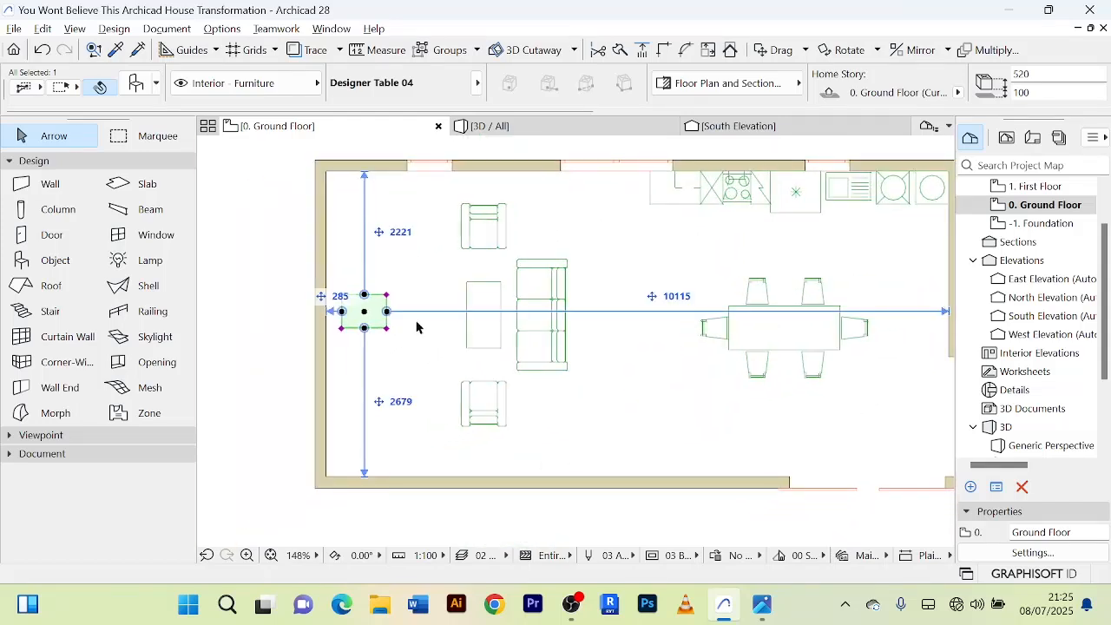
pyautogui.hotkey('ctrl', 'e')
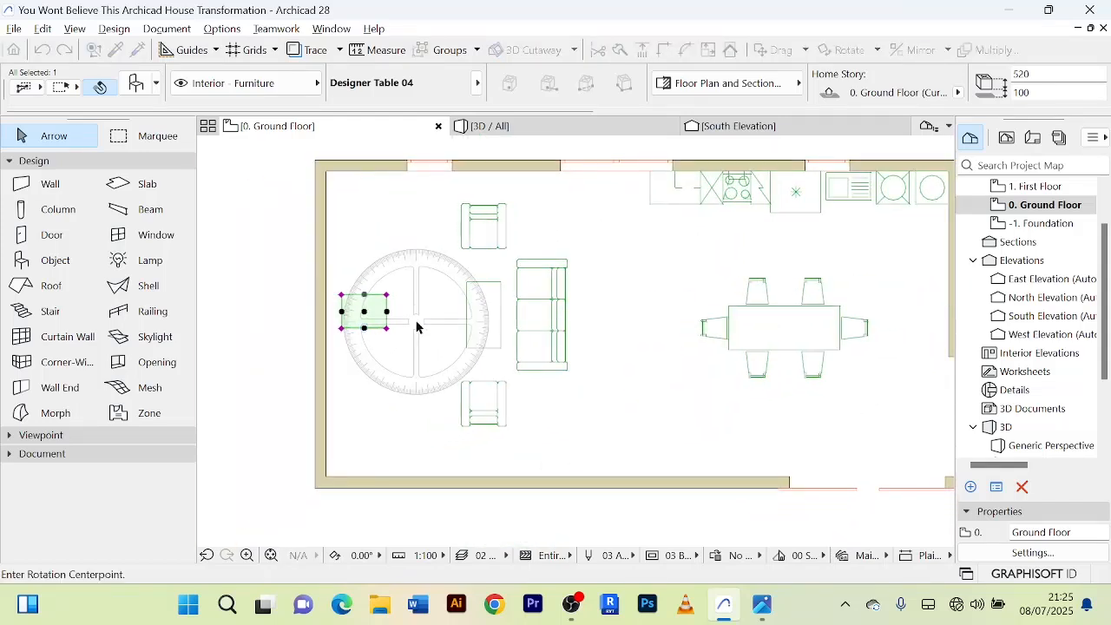
pyautogui.click(365, 296)
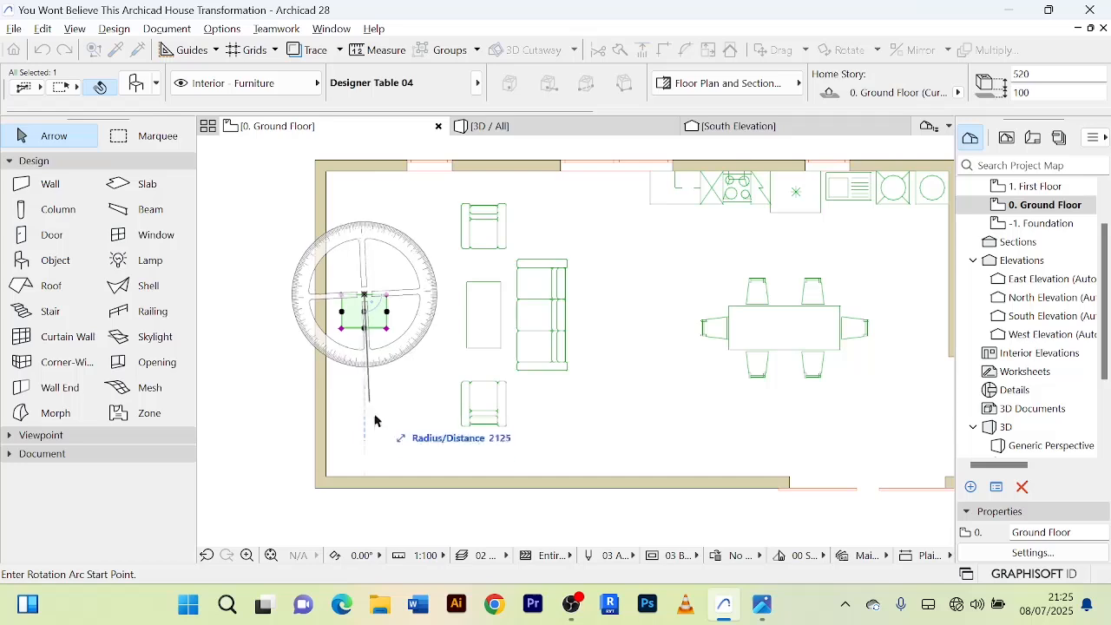
pyautogui.click(365, 446)
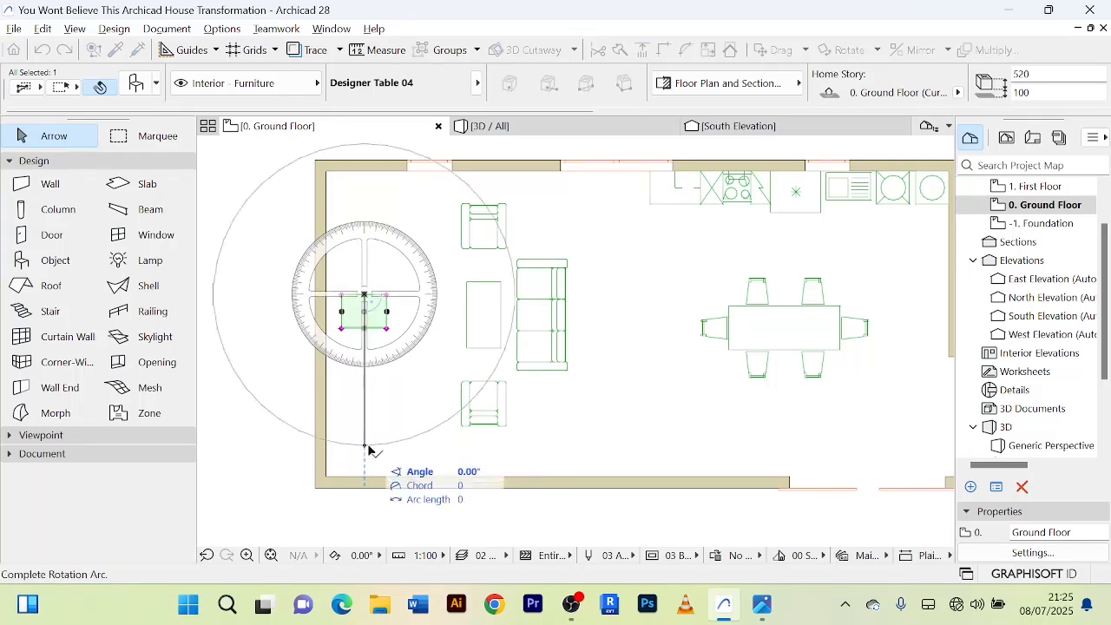
pyautogui.click(486, 299)
# Move the rotated table horizontally until its long side sits against the west wall's inner face.
pyautogui.scroll(5, 392, 308)
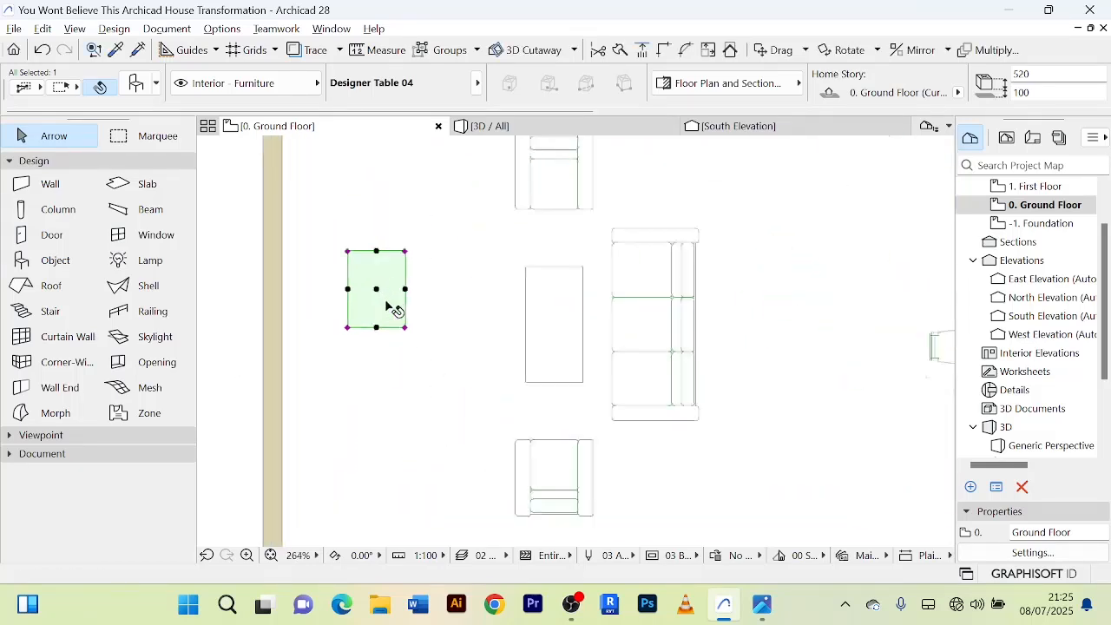
pyautogui.scroll(1, 393, 308)
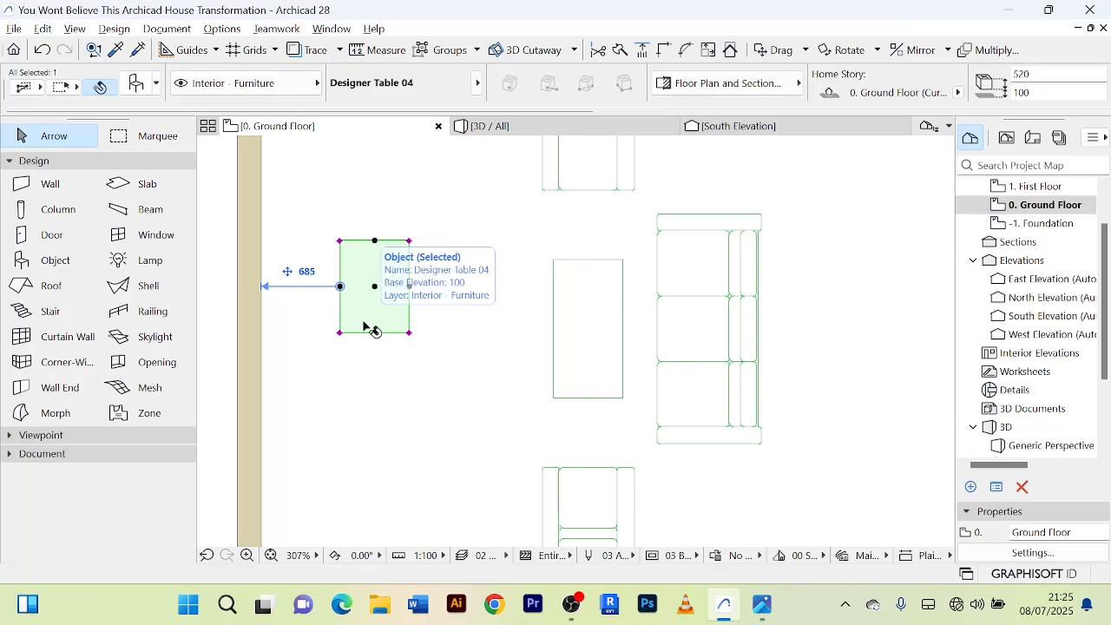
pyautogui.hotkey('ctrl', 'd')
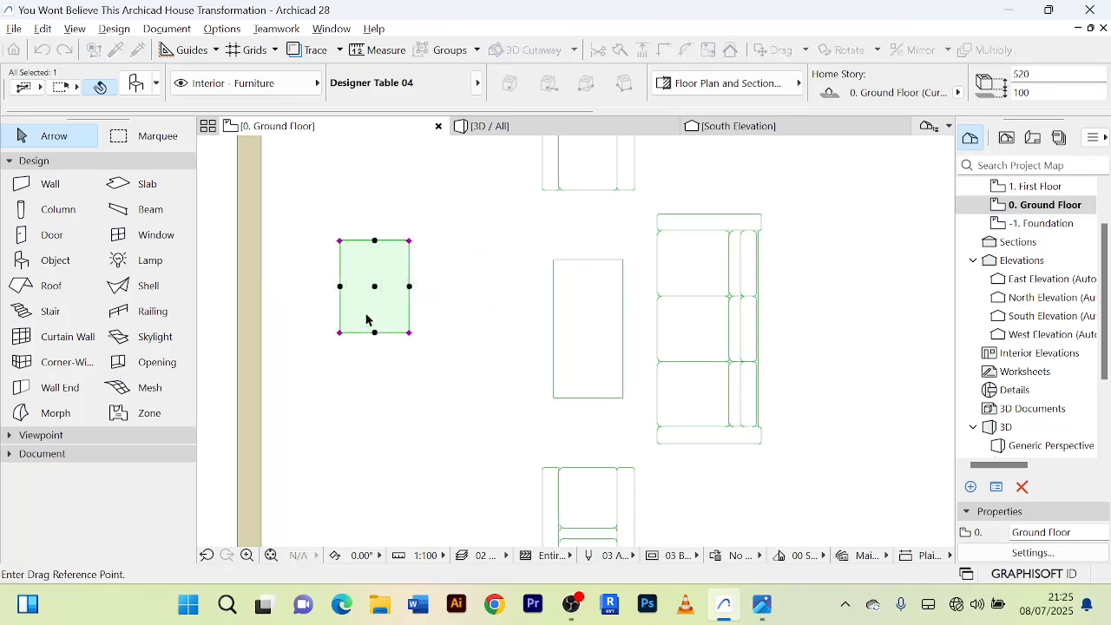
pyautogui.click(373, 302)
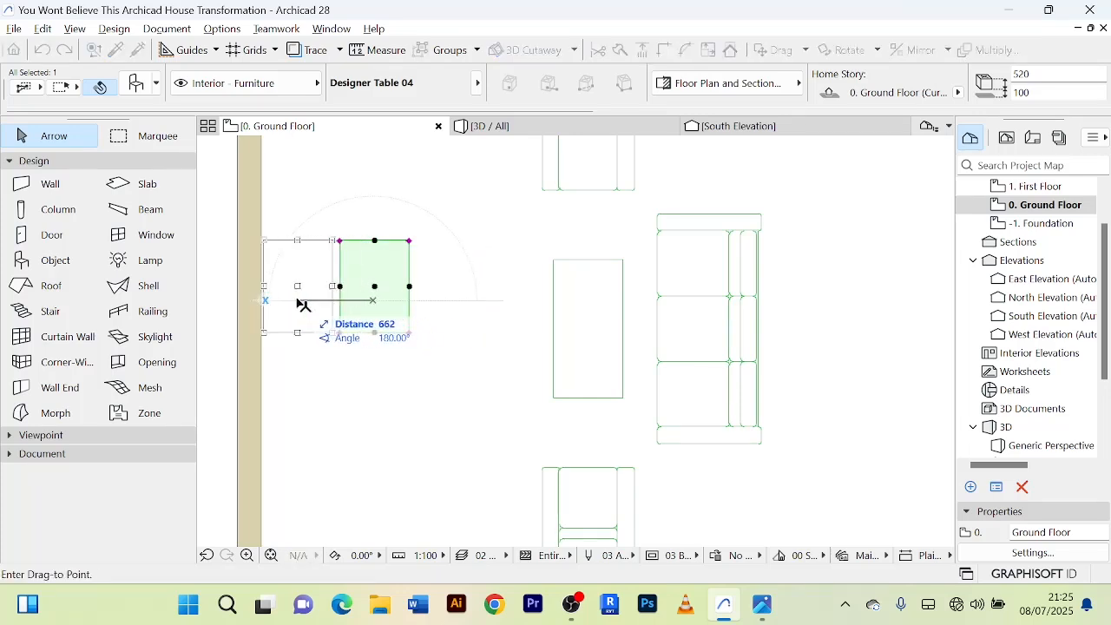
pyautogui.click(297, 302)
pyautogui.scroll(-3, 322, 402)
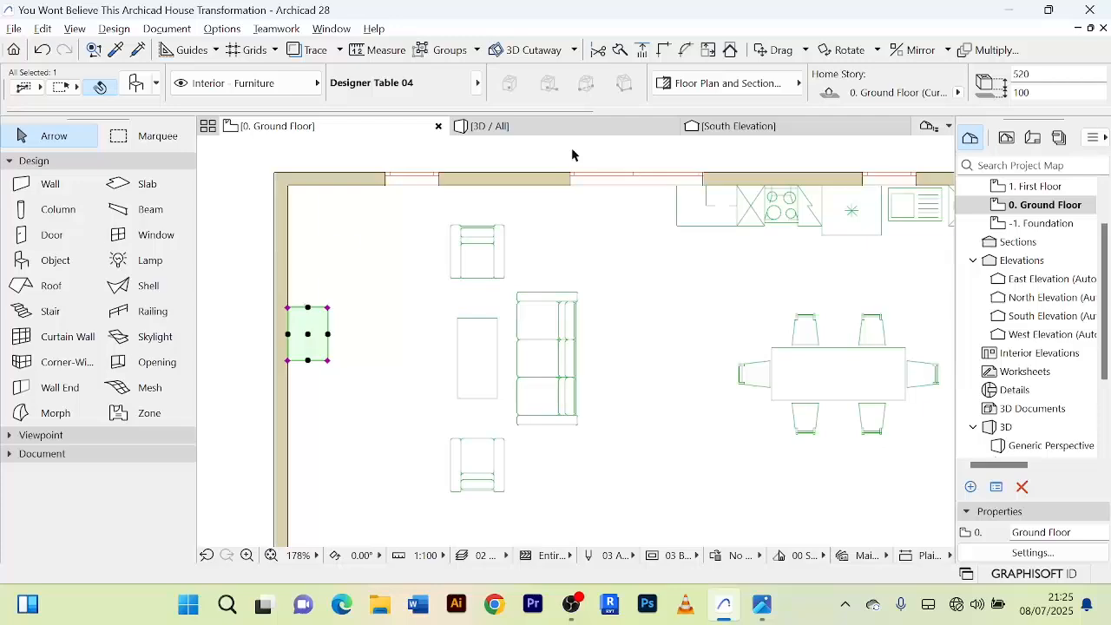
# In the 3D view, switch off the Wood - Mahogany Vertical surface override on the table by the west wall.
pyautogui.click(546, 132)
pyautogui.press('Escape')
pyautogui.scroll(3, 326, 292)
pyautogui.moveTo(465, 327); pyautogui.dragTo(526, 377, button='middle')
pyautogui.moveTo(295, 323); pyautogui.dragTo(373, 289, button='middle')
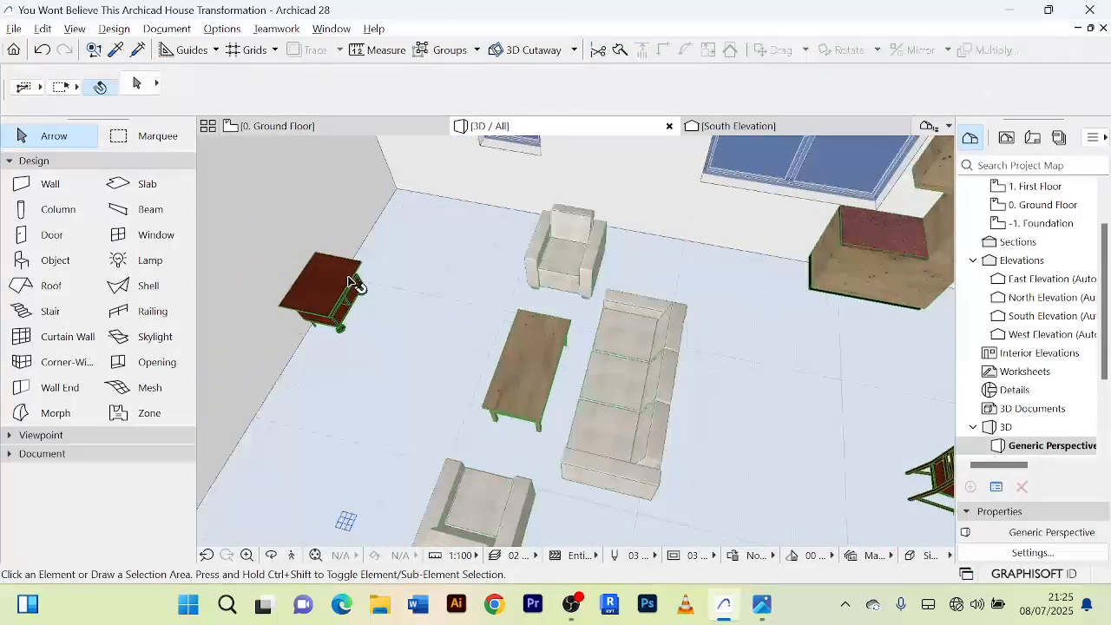
pyautogui.click(351, 282)
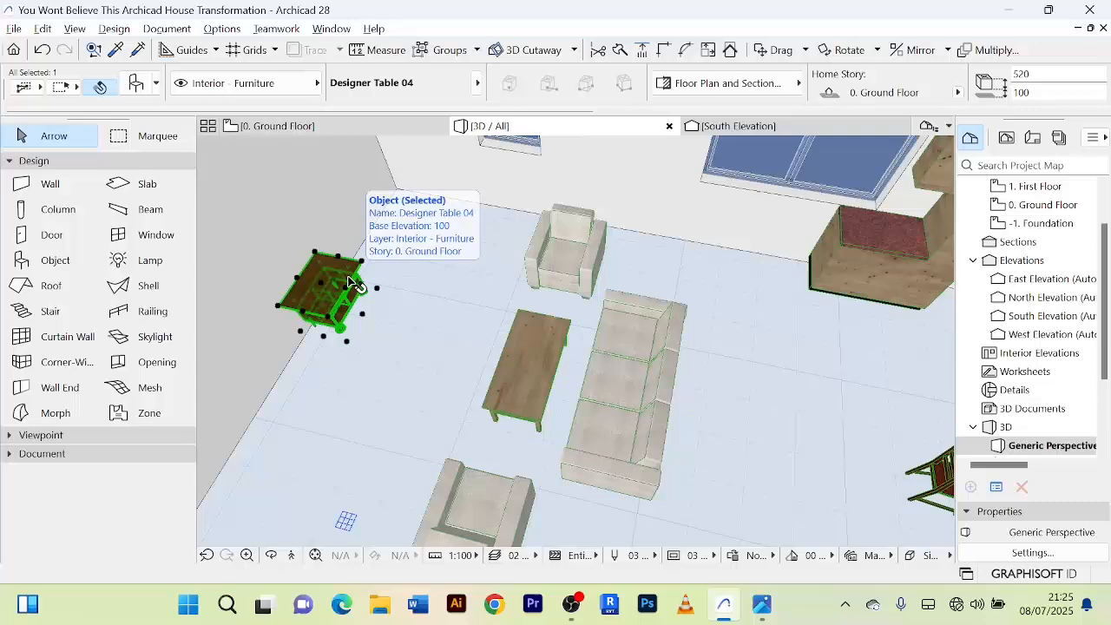
pyautogui.doubleClick(350, 282)
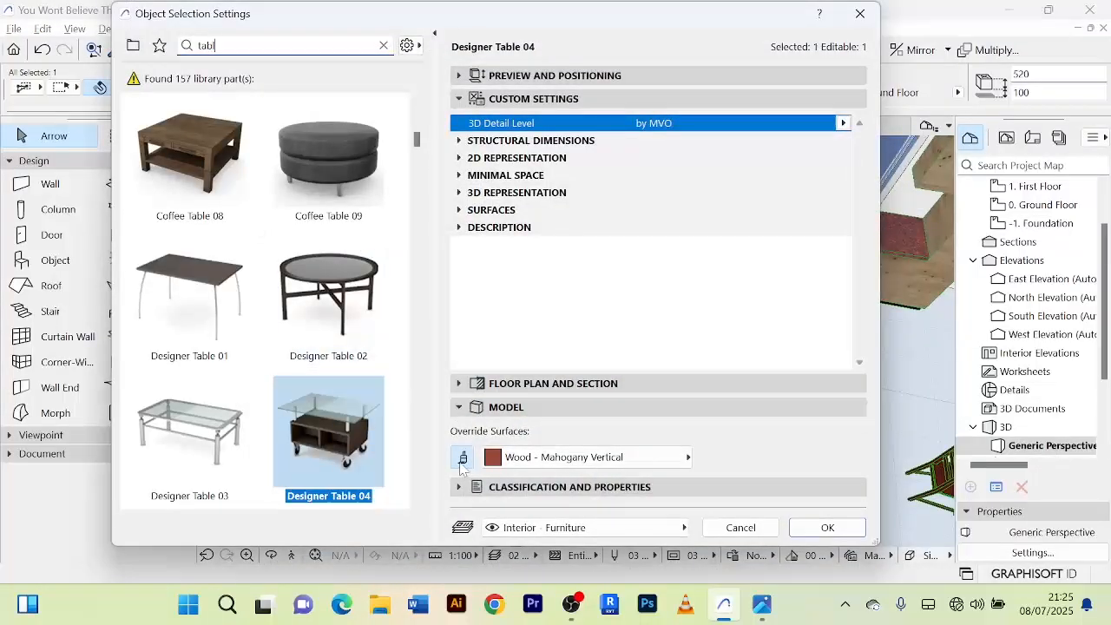
pyautogui.click(827, 528)
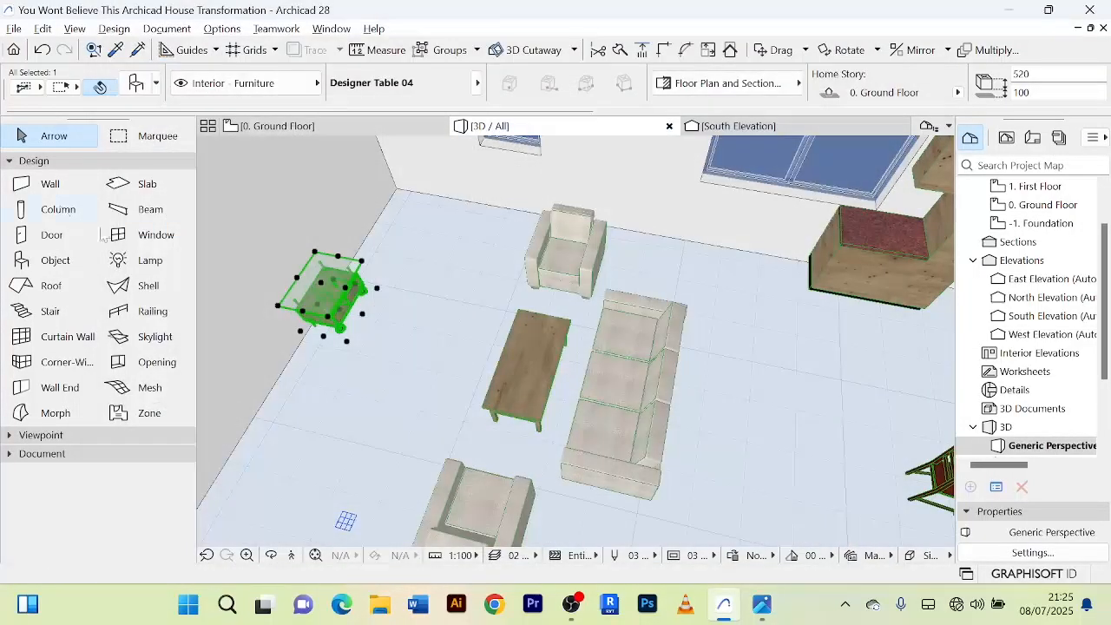
pyautogui.scroll(3, 419, 293)
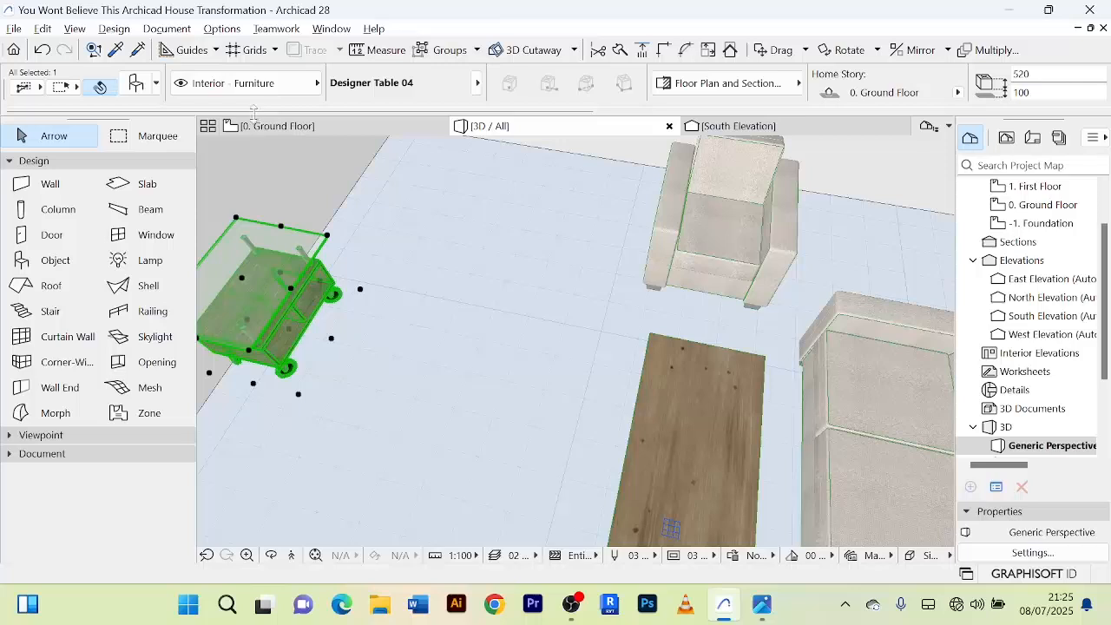
# On the ground floor plan, stretch the Designer Table 04 southwards along the west wall to a width of about 1637 mm, keeping its 600 mm depth.
pyautogui.click(278, 127)
pyautogui.scroll(-3, 386, 352)
pyautogui.scroll(5, 383, 334)
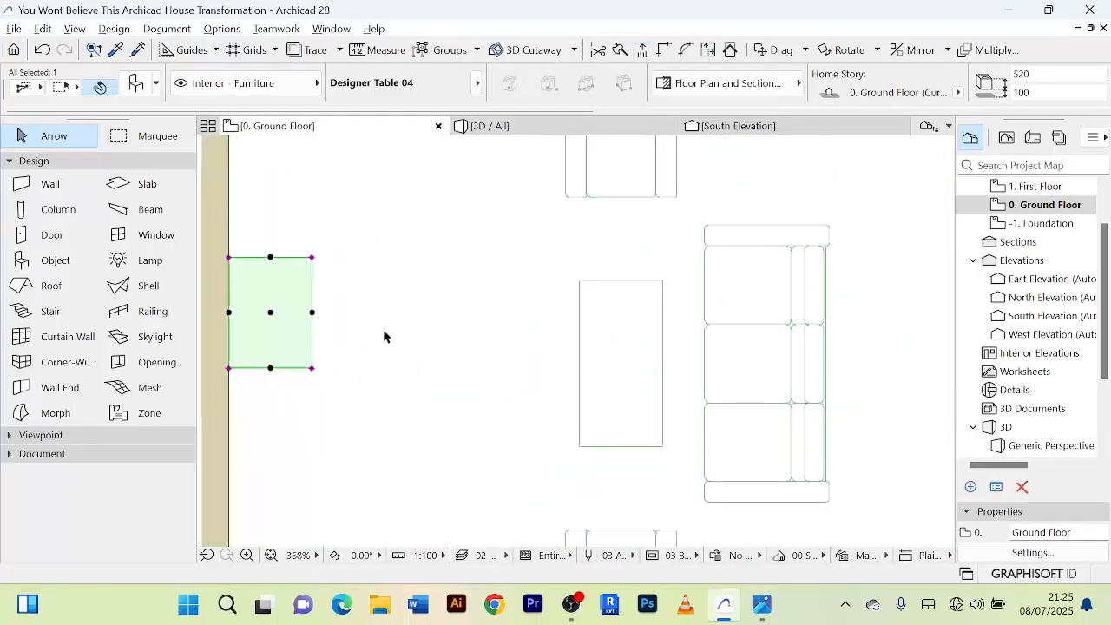
pyautogui.scroll(-3, 562, 282)
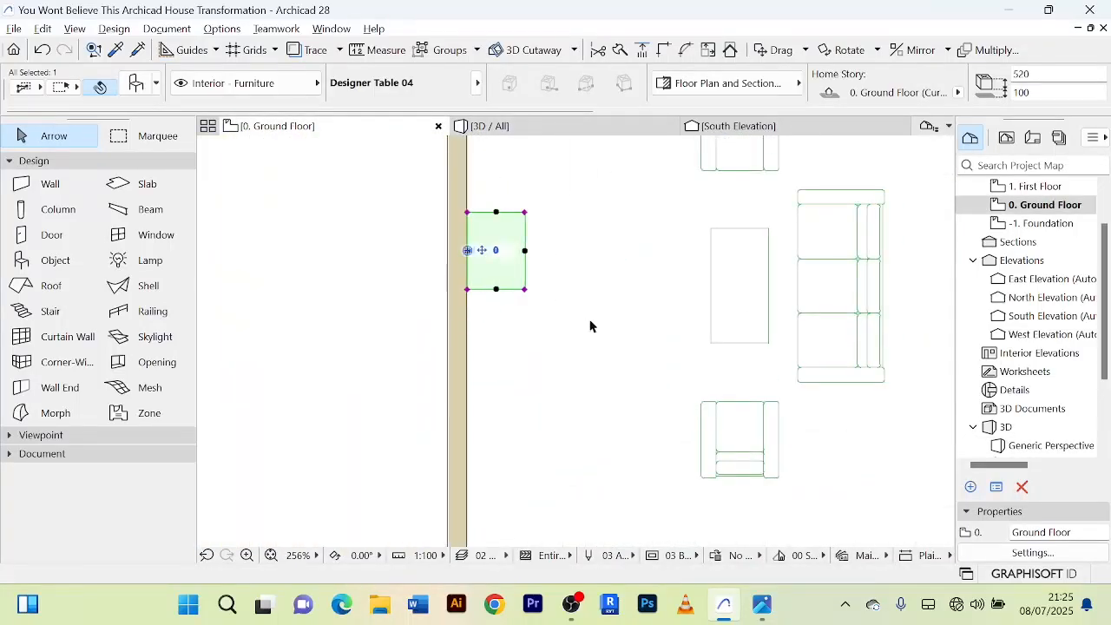
pyautogui.scroll(-2, 588, 324)
pyautogui.scroll(3, 561, 308)
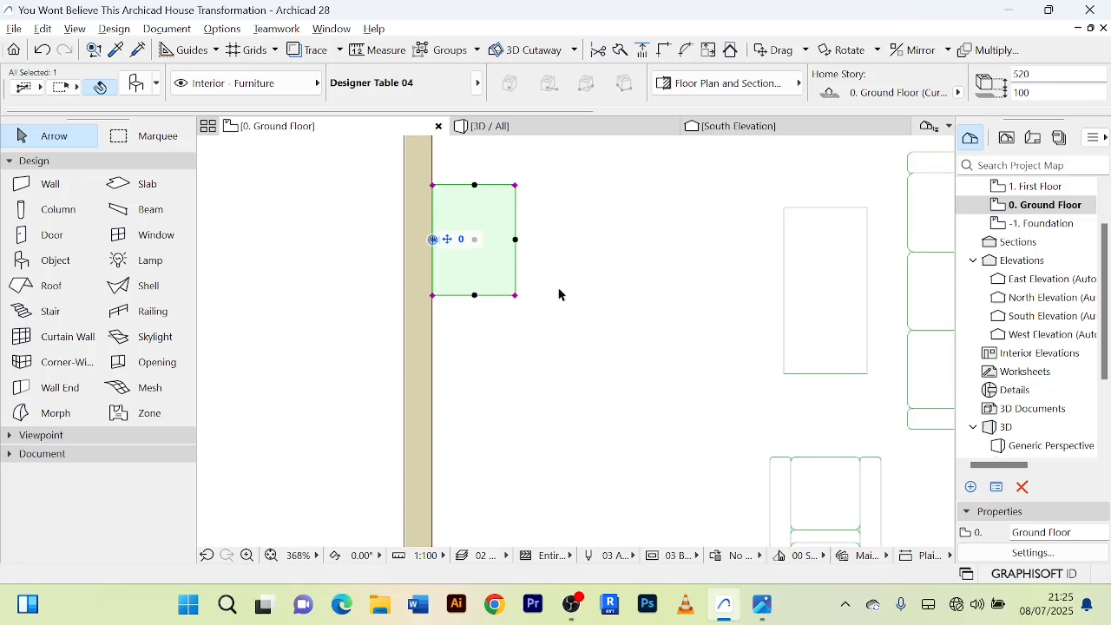
pyautogui.scroll(3, 459, 325)
pyautogui.scroll(-5, 457, 322)
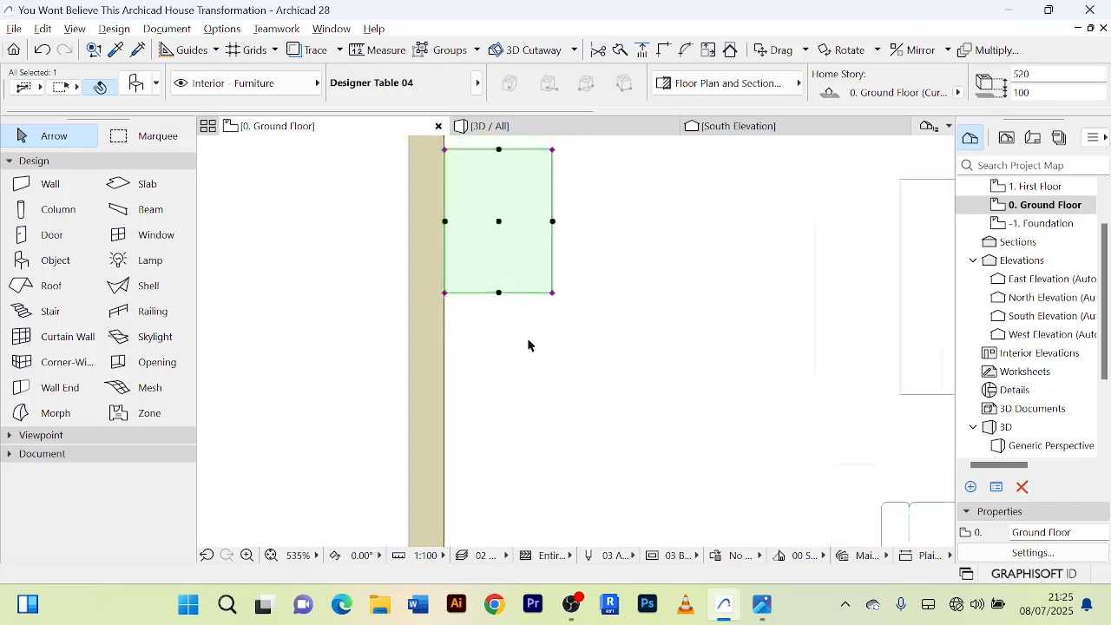
pyautogui.scroll(2, 472, 324)
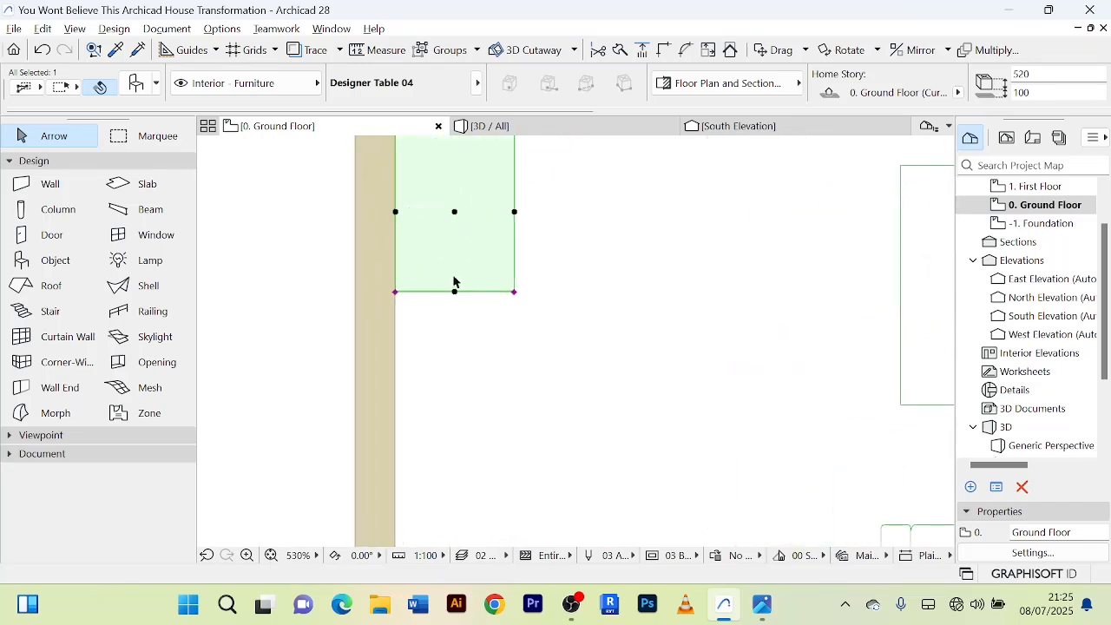
pyautogui.click(395, 294)
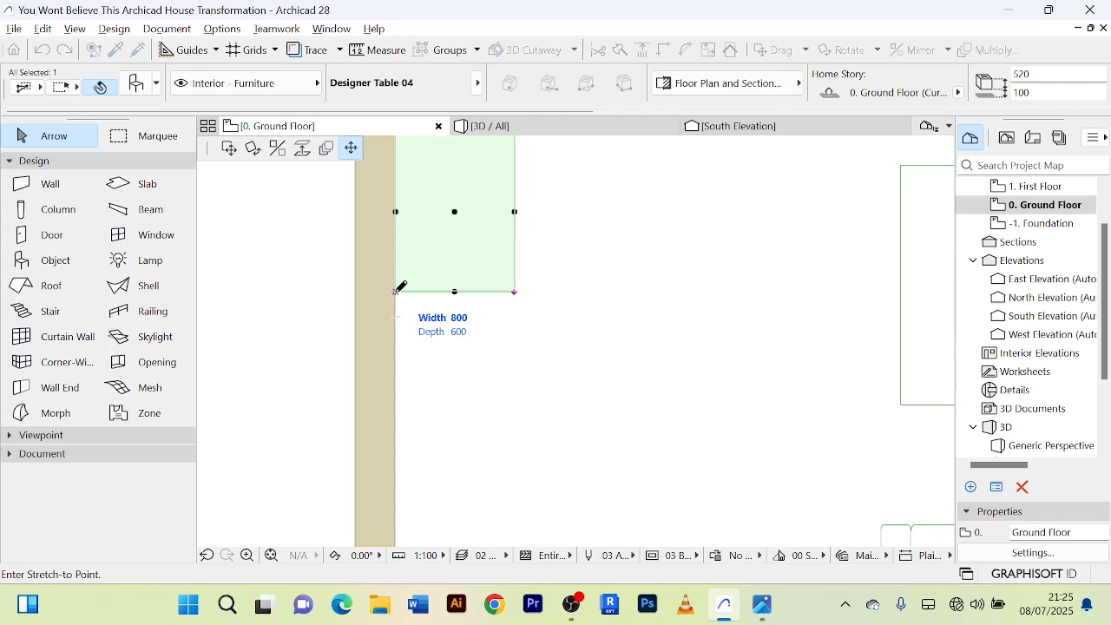
pyautogui.click(399, 449)
# Move the stretched table about 129 mm north along the west wall and deselect it.
pyautogui.scroll(-5, 516, 390)
pyautogui.scroll(3, 440, 347)
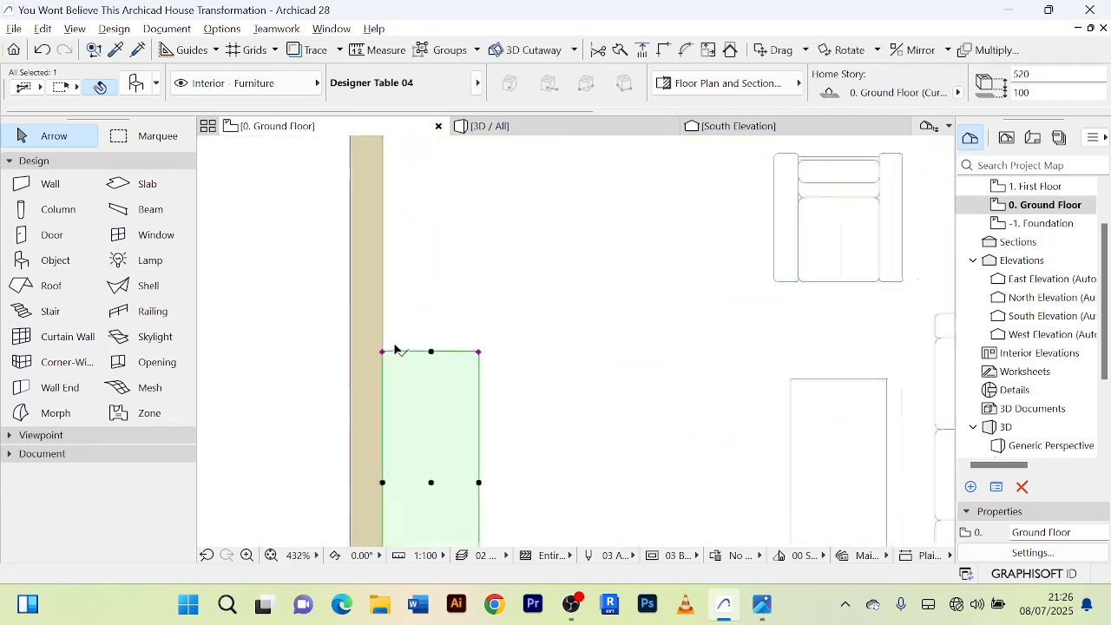
pyautogui.scroll(-3, 489, 318)
pyautogui.scroll(3, 526, 382)
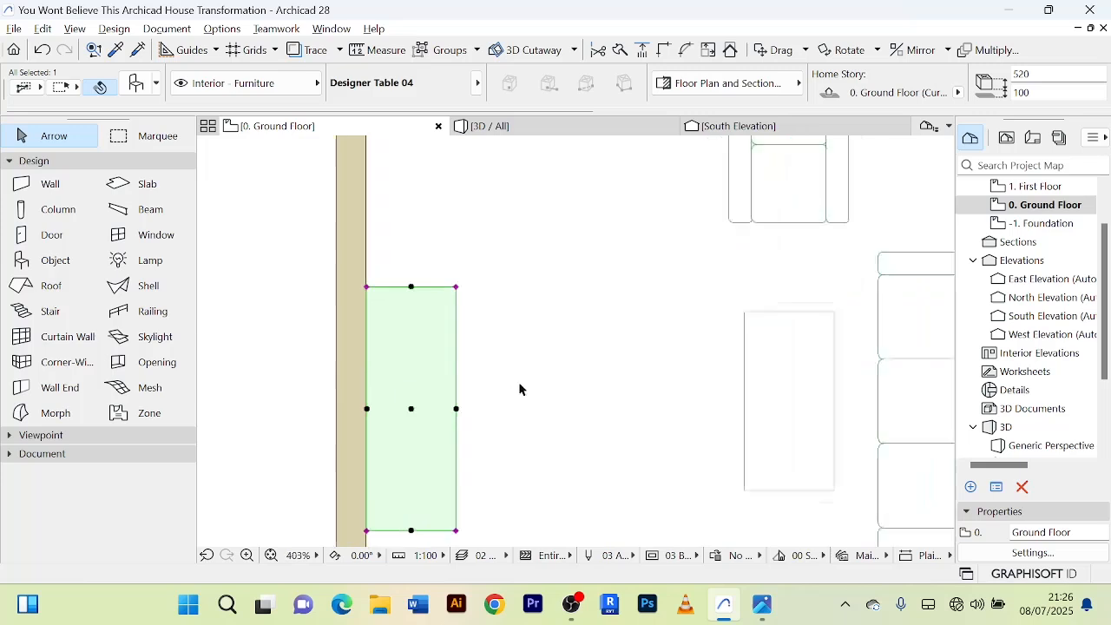
pyautogui.scroll(-3, 521, 330)
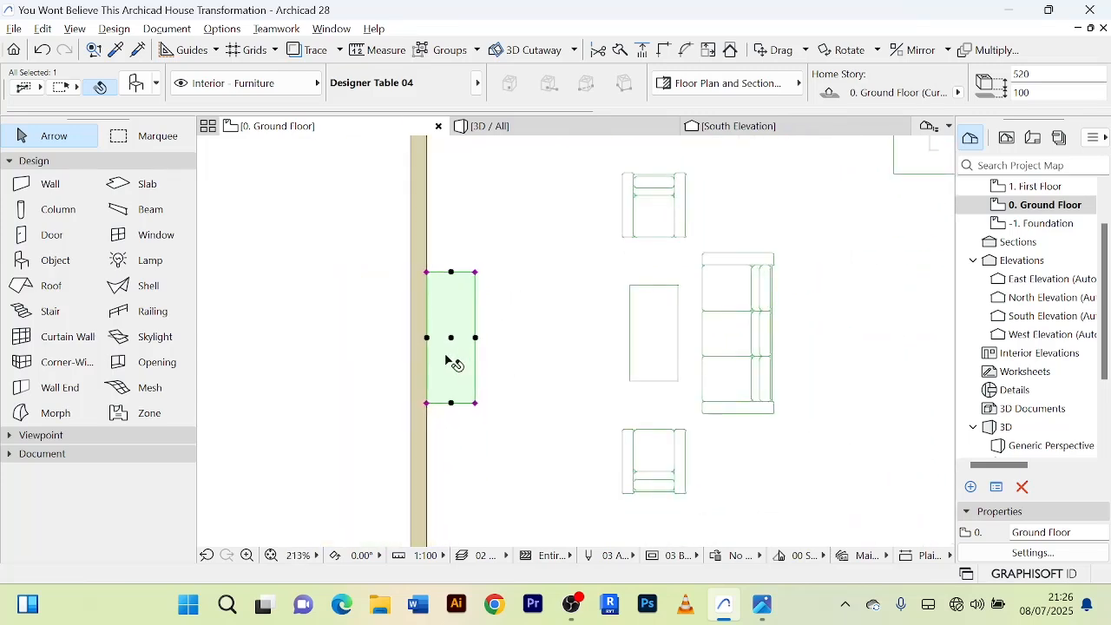
pyautogui.hotkey('ctrl', 'd')
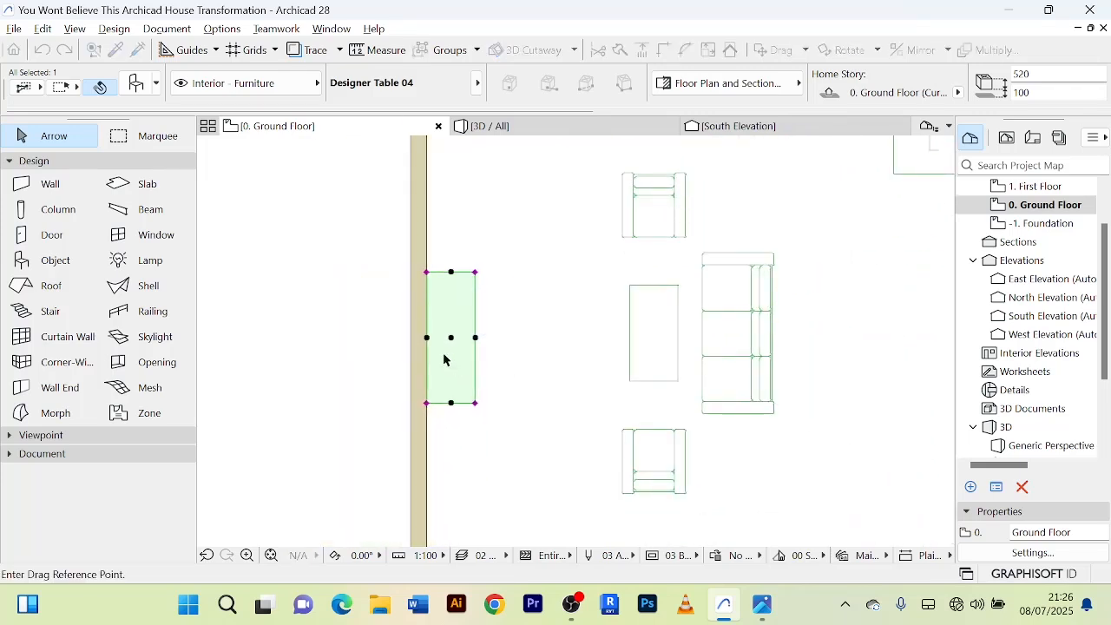
pyautogui.click(450, 339)
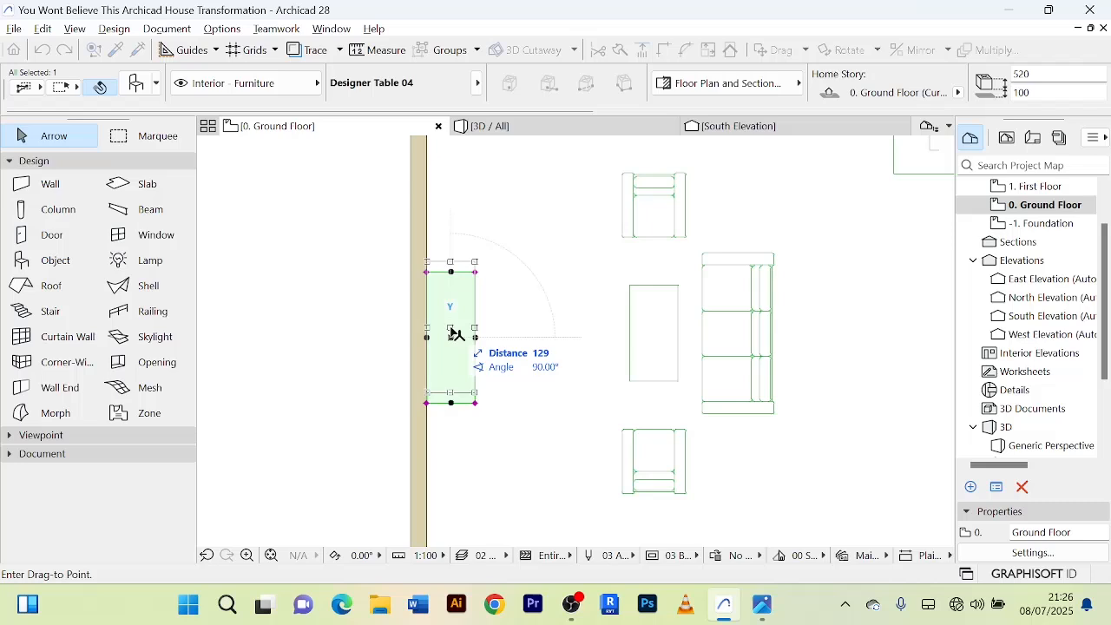
pyautogui.click(455, 334)
pyautogui.scroll(-3, 521, 403)
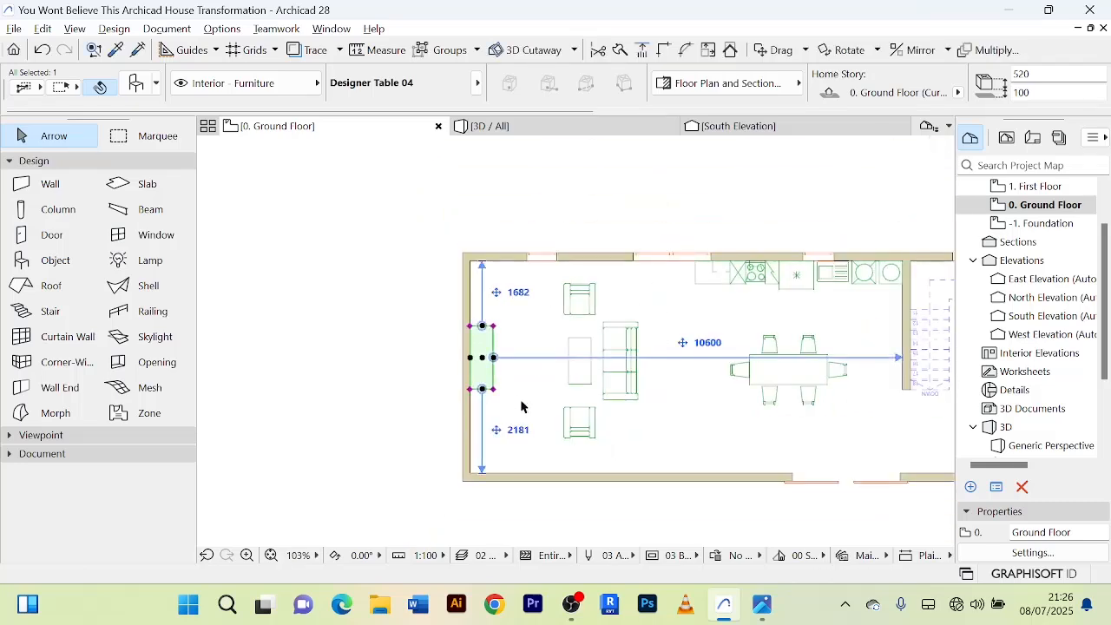
pyautogui.rightClick(295, 278)
pyautogui.click(342, 550)
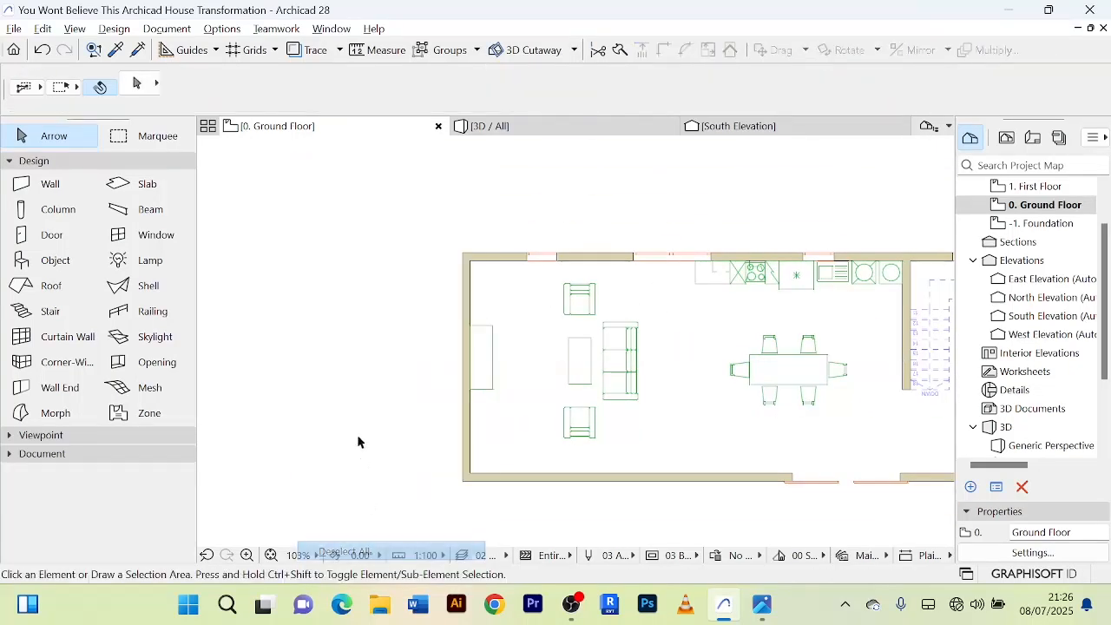
# Find the Flat Panel TV with rectangular support in the object library and place it over the middle of the table by the west wall.
pyautogui.scroll(5, 438, 357)
pyautogui.scroll(-3, 428, 353)
pyautogui.moveTo(421, 342); pyautogui.dragTo(385, 316, button='middle')
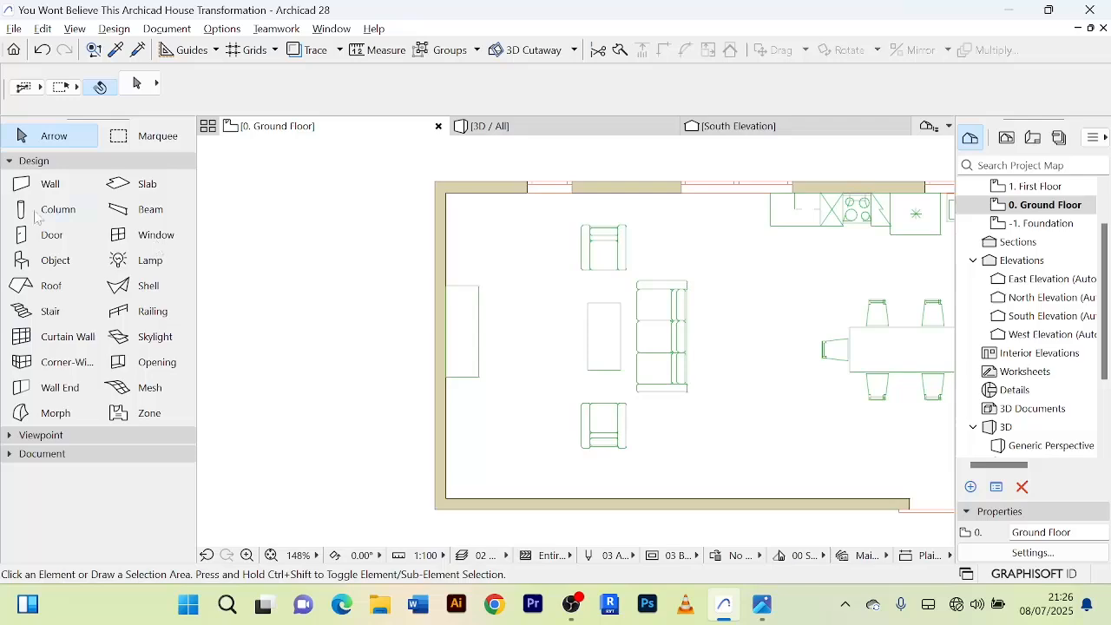
pyautogui.doubleClick(56, 261)
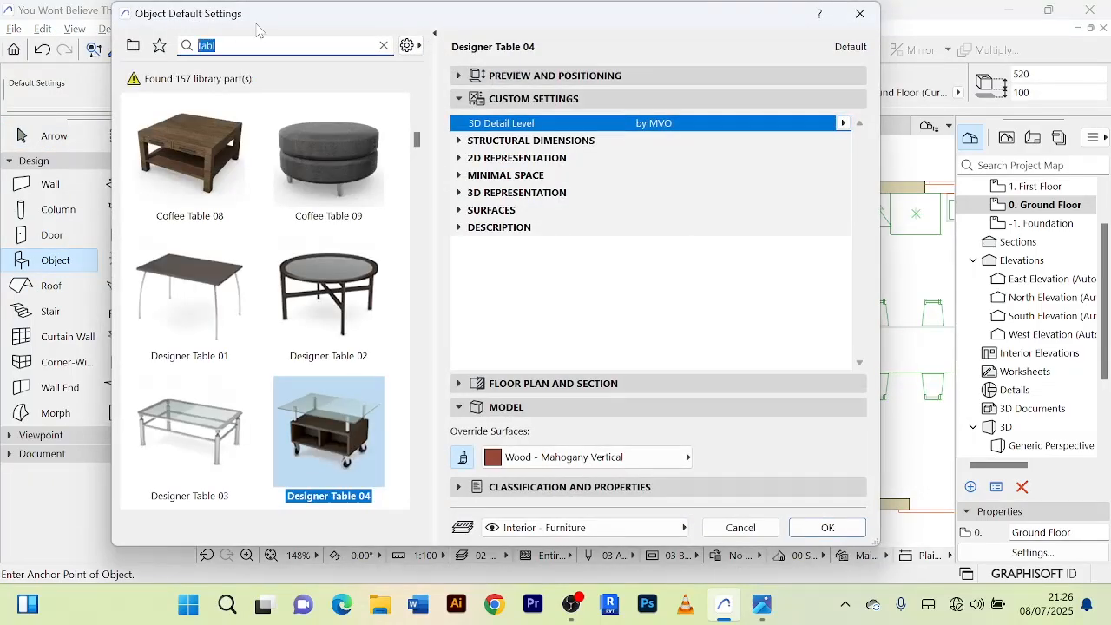
pyautogui.write('tv')
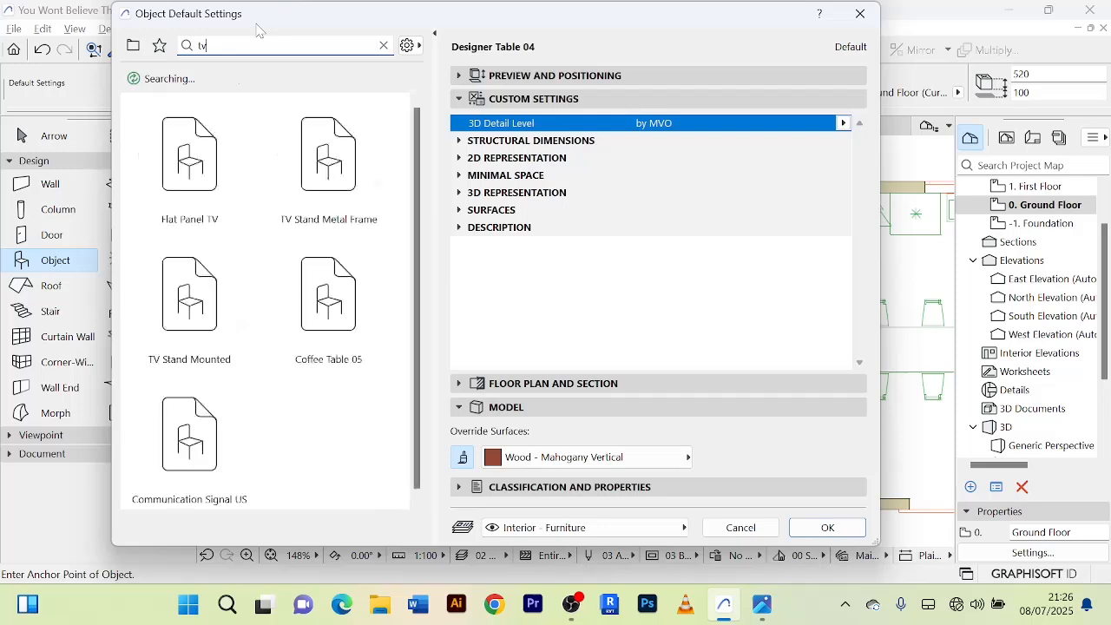
pyautogui.click(207, 155)
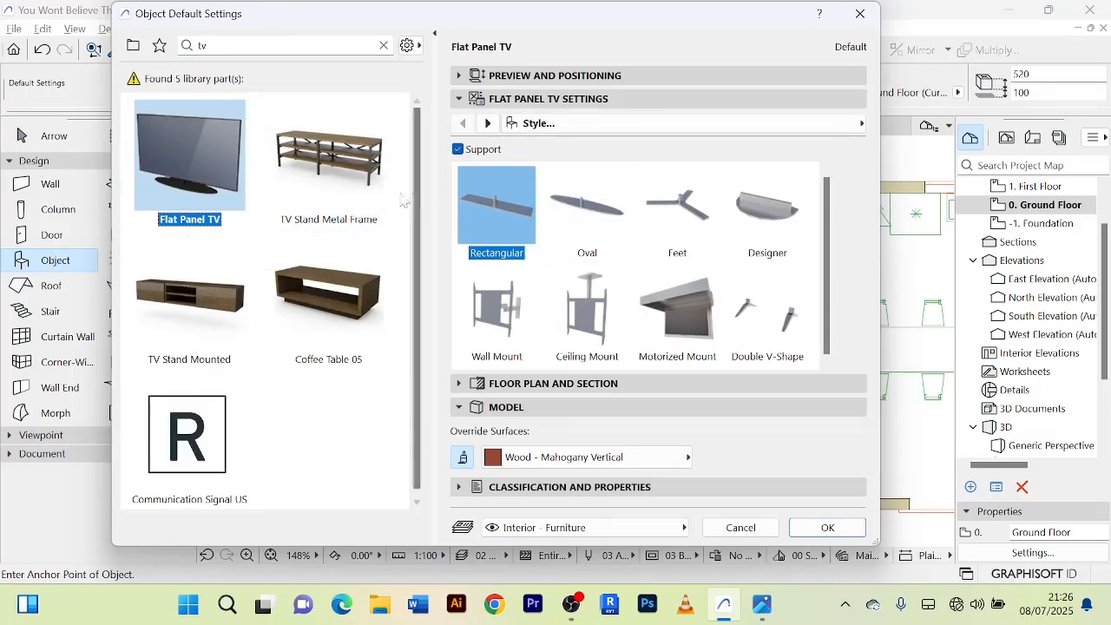
pyautogui.click(827, 528)
pyautogui.scroll(3, 467, 329)
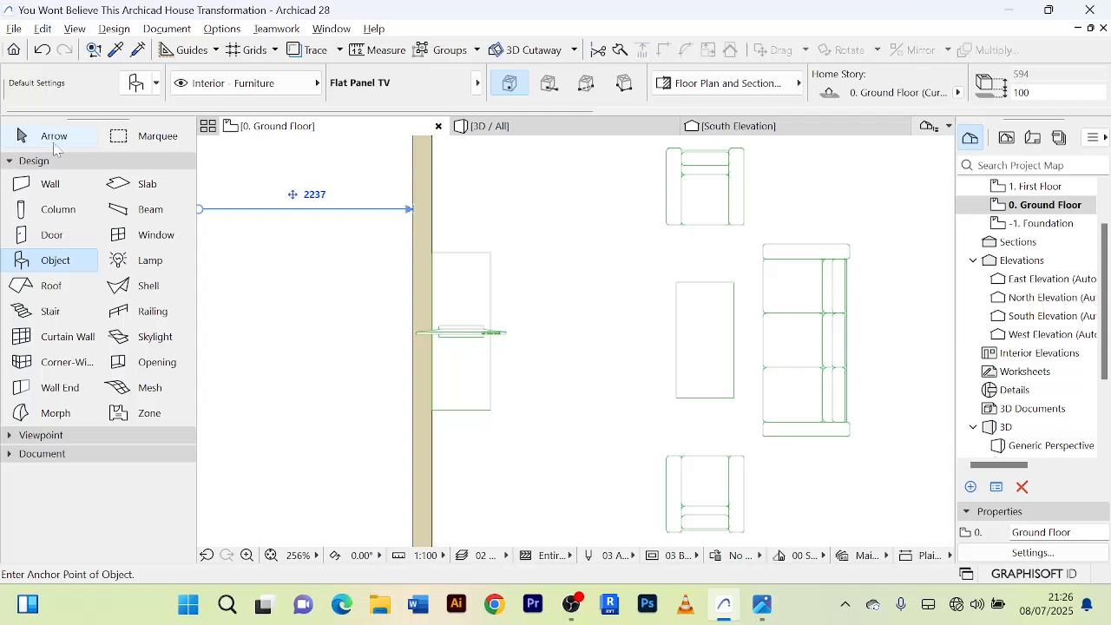
pyautogui.click(52, 139)
# Rotate the Flat Panel TV 90 degrees counterclockwise about its centre so that it runs parallel to the west wall.
pyautogui.scroll(5, 490, 340)
pyautogui.click(466, 331)
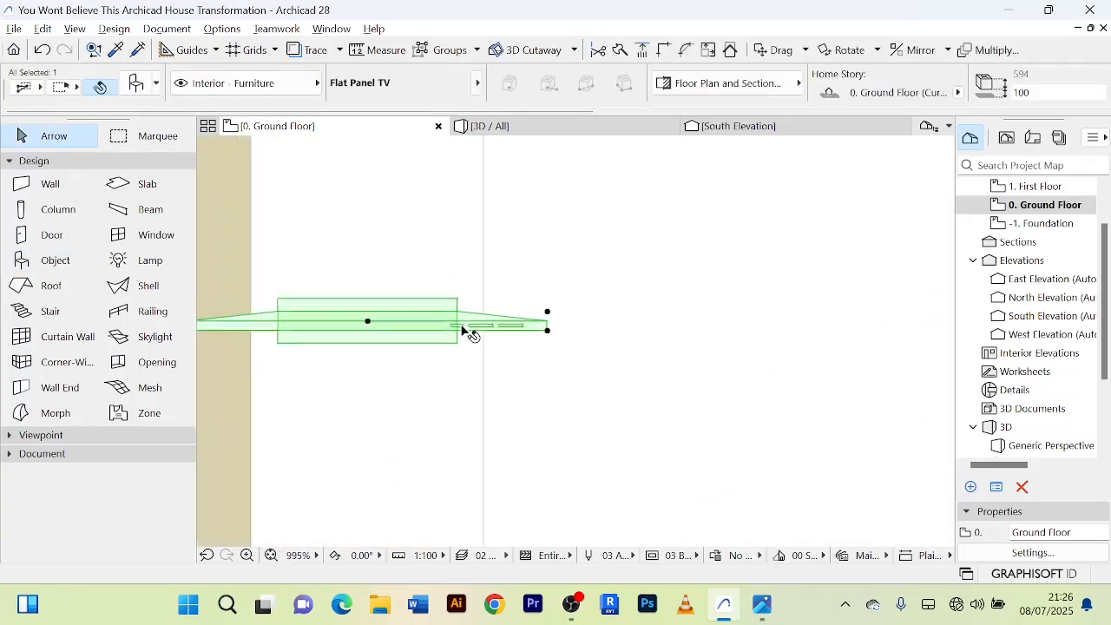
pyautogui.scroll(-4, 467, 331)
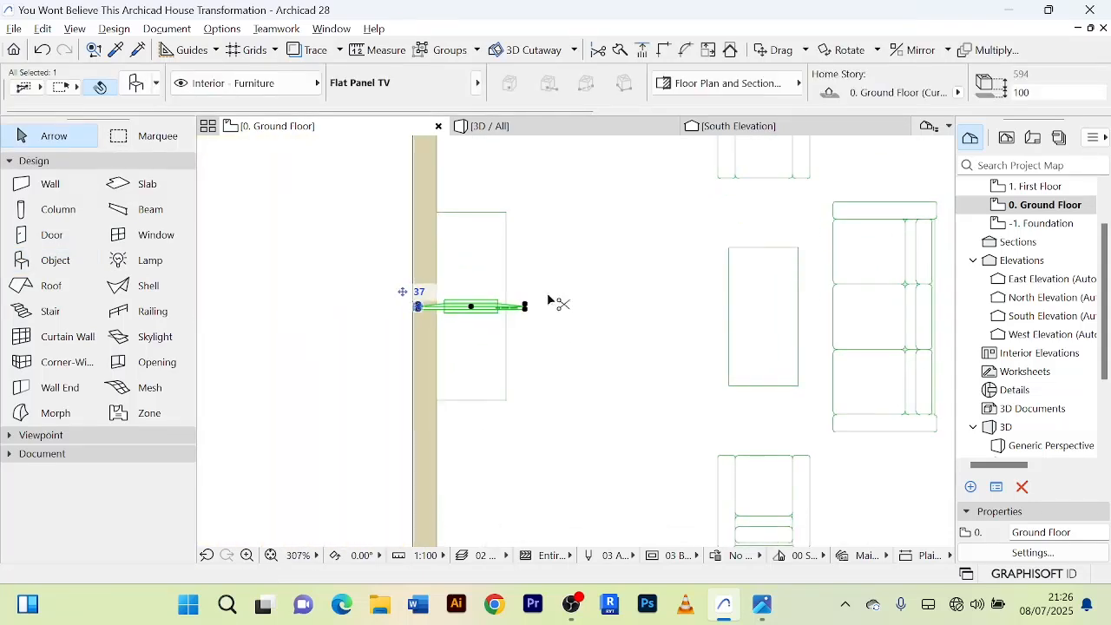
pyautogui.hotkey('ctrl', 'e')
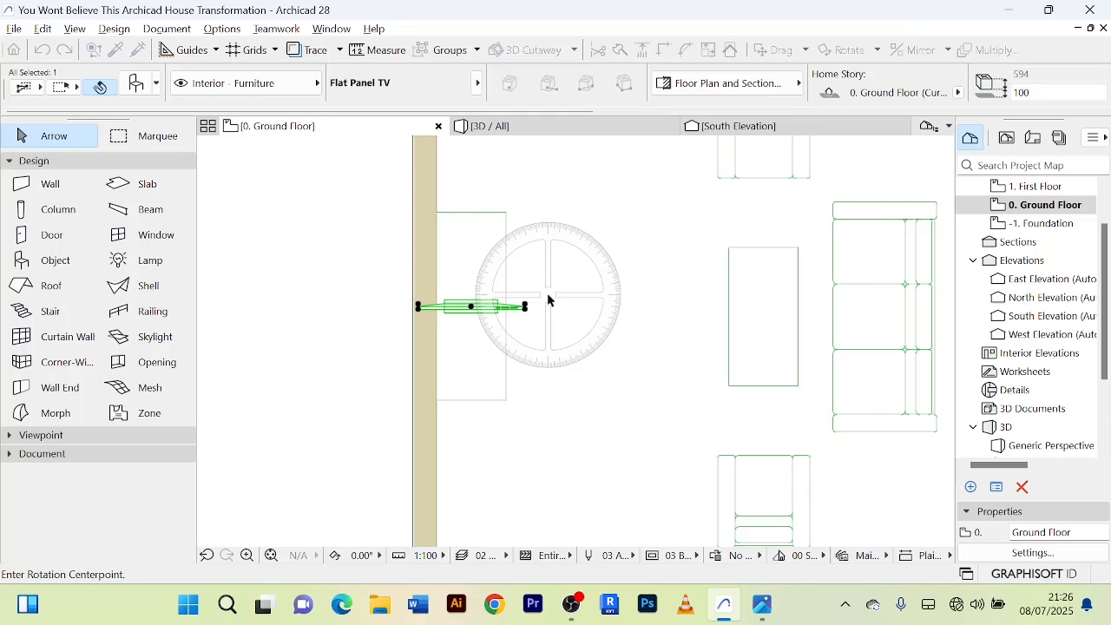
pyautogui.click(471, 307)
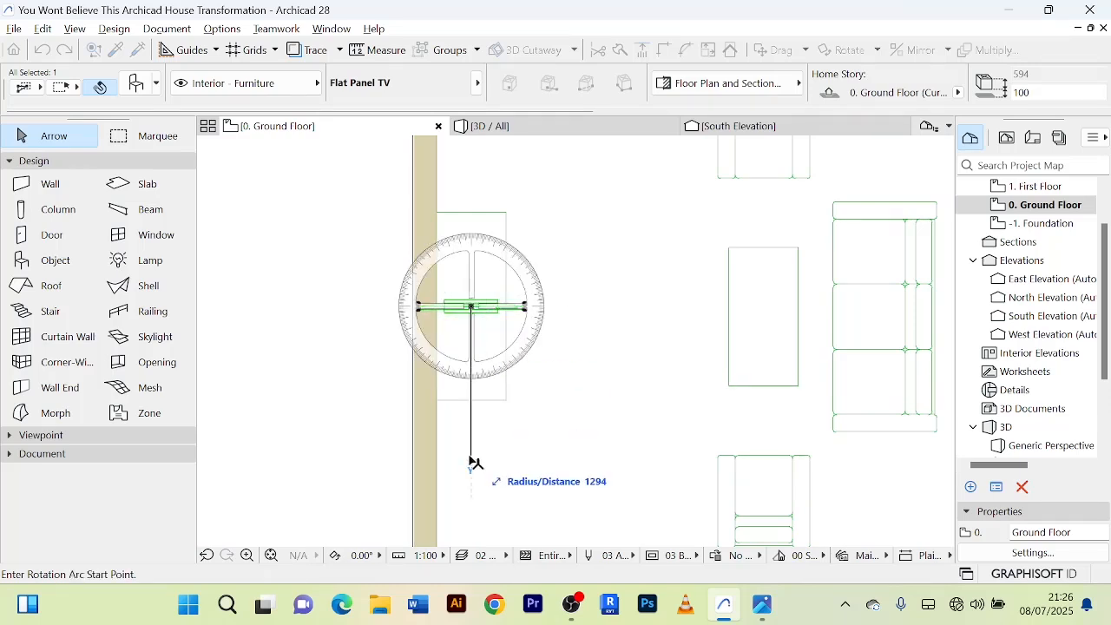
pyautogui.click(472, 464)
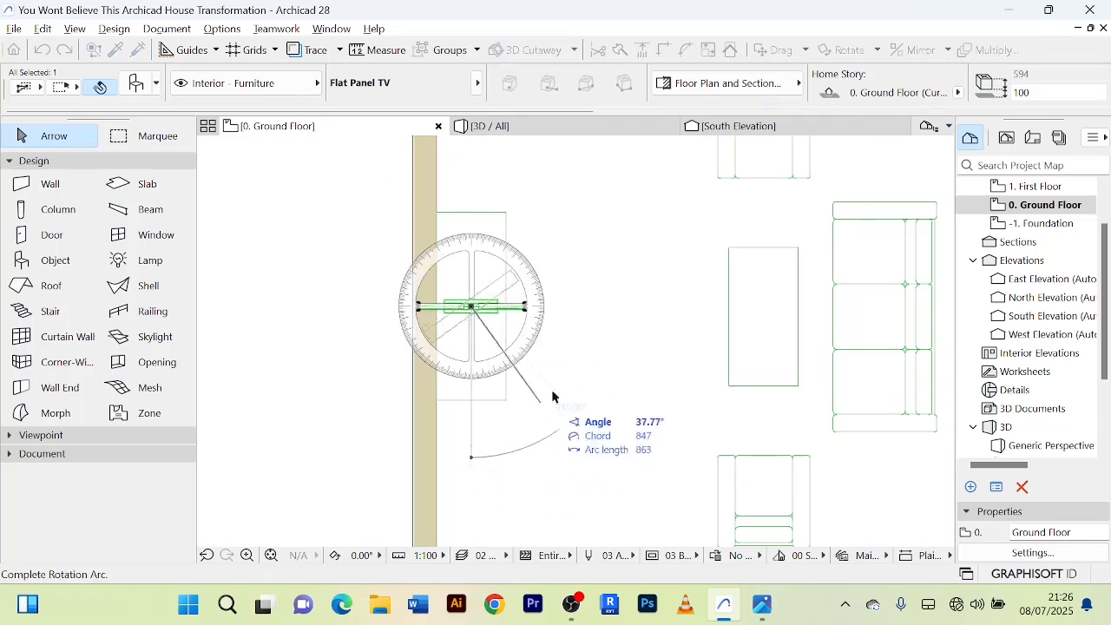
pyautogui.click(621, 312)
pyautogui.scroll(3, 492, 333)
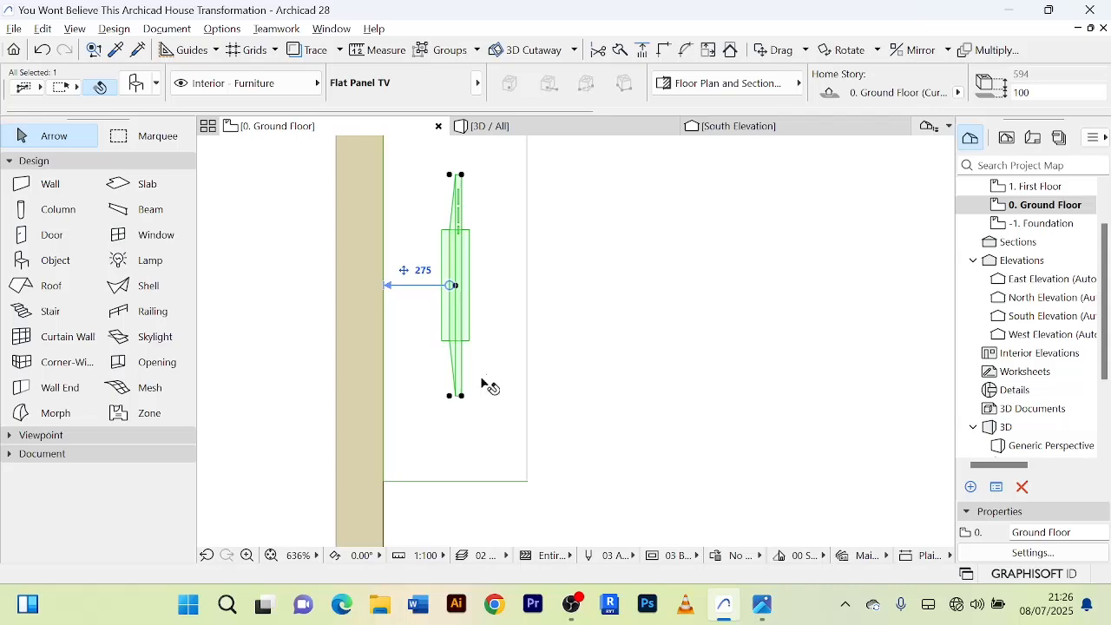
# Check the TV's height in the 3D view and set its elevation to 600 mm relative to Project Zero.
pyautogui.click(531, 128)
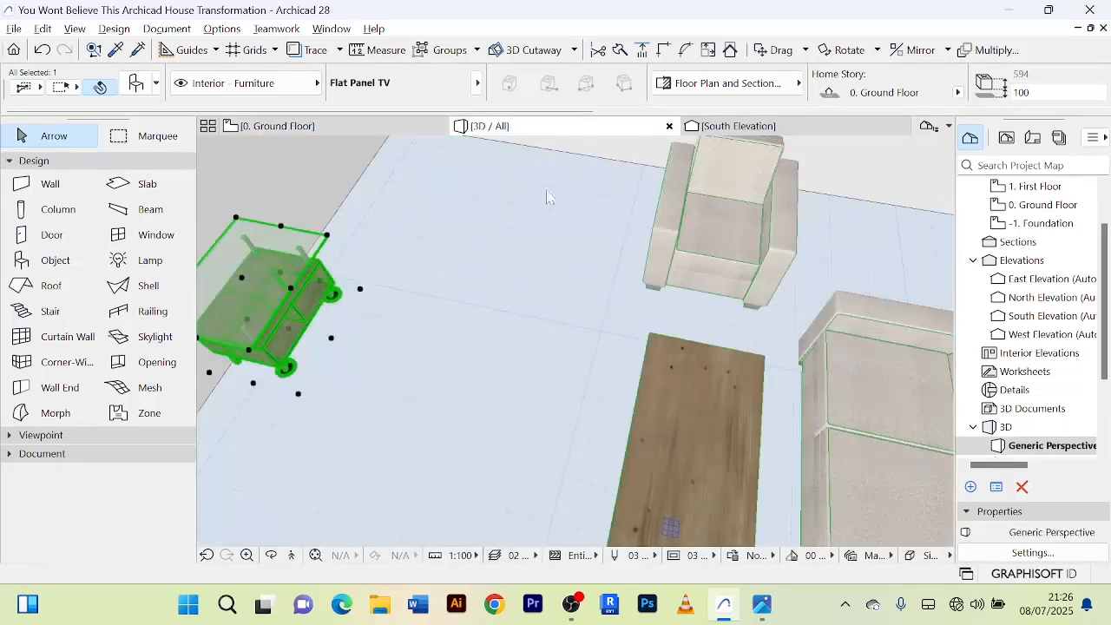
pyautogui.moveTo(523, 300); pyautogui.dragTo(554, 298, button='middle')
pyautogui.scroll(-4, 588, 299)
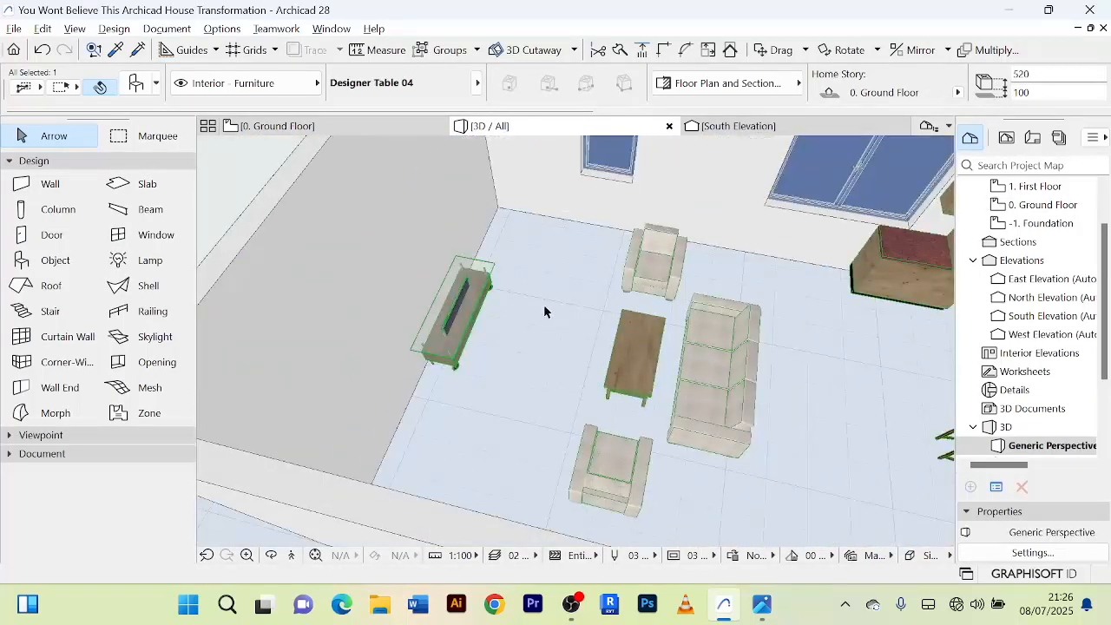
pyautogui.scroll(5, 487, 299)
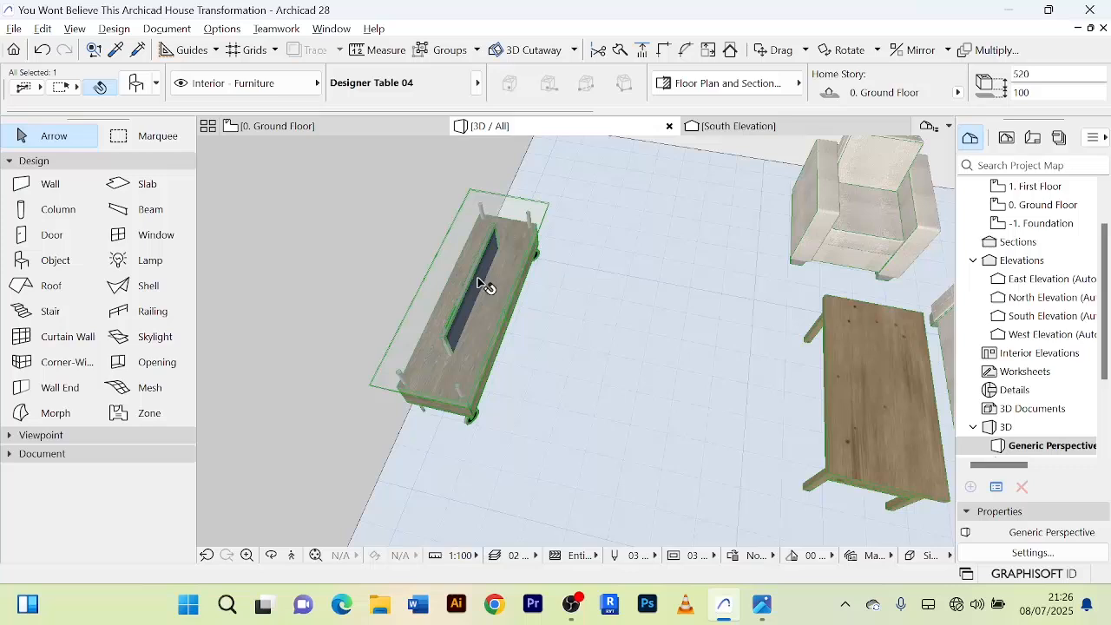
pyautogui.scroll(-2, 483, 285)
pyautogui.scroll(1, 483, 284)
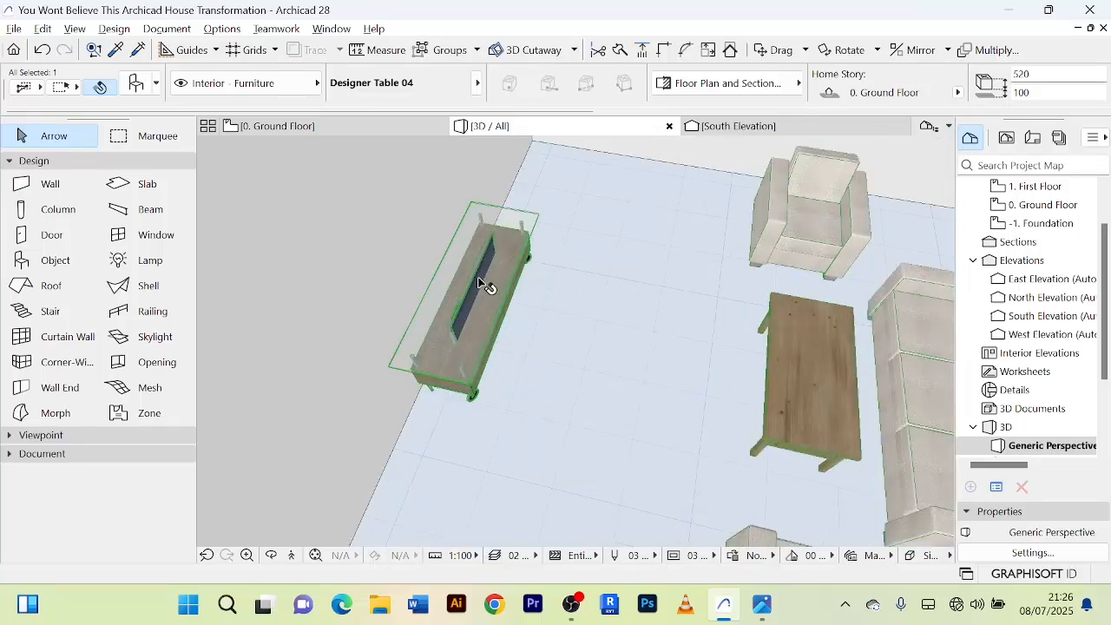
pyautogui.click(399, 131)
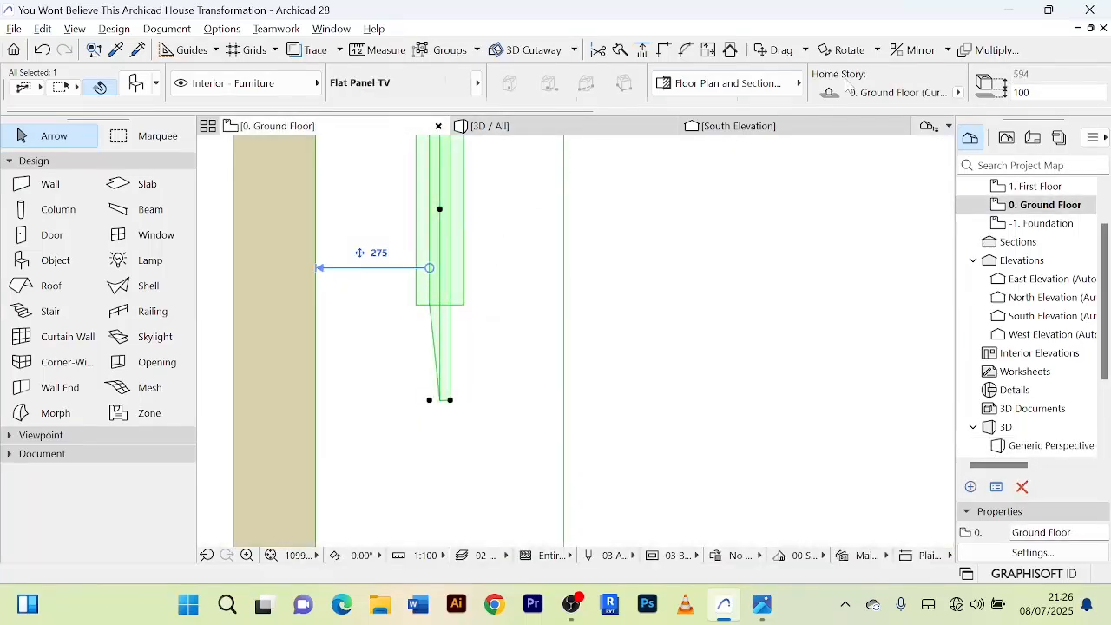
pyautogui.hscroll(2, 833, 92)
pyautogui.hscroll(2, 947, 94)
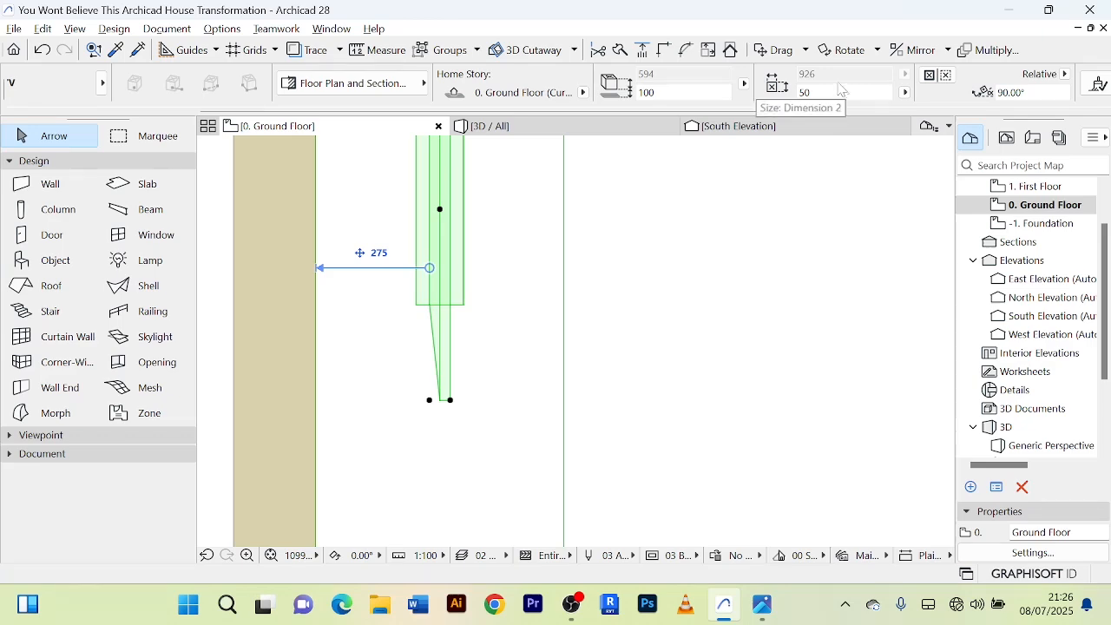
pyautogui.hotkey('ctrl', 't')
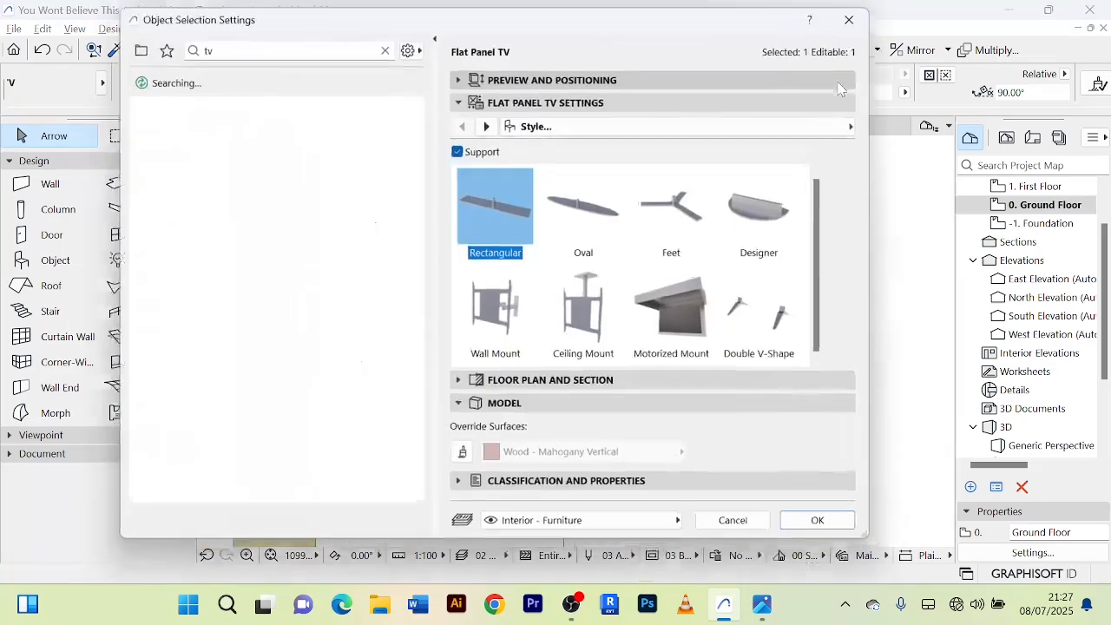
pyautogui.click(460, 75)
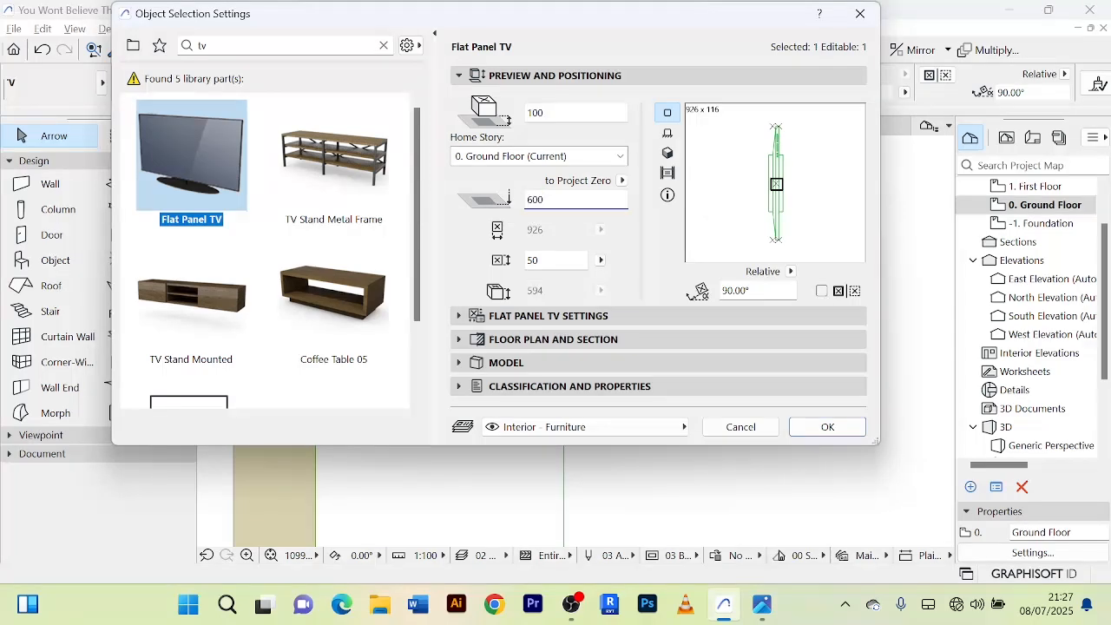
pyautogui.press('Return')
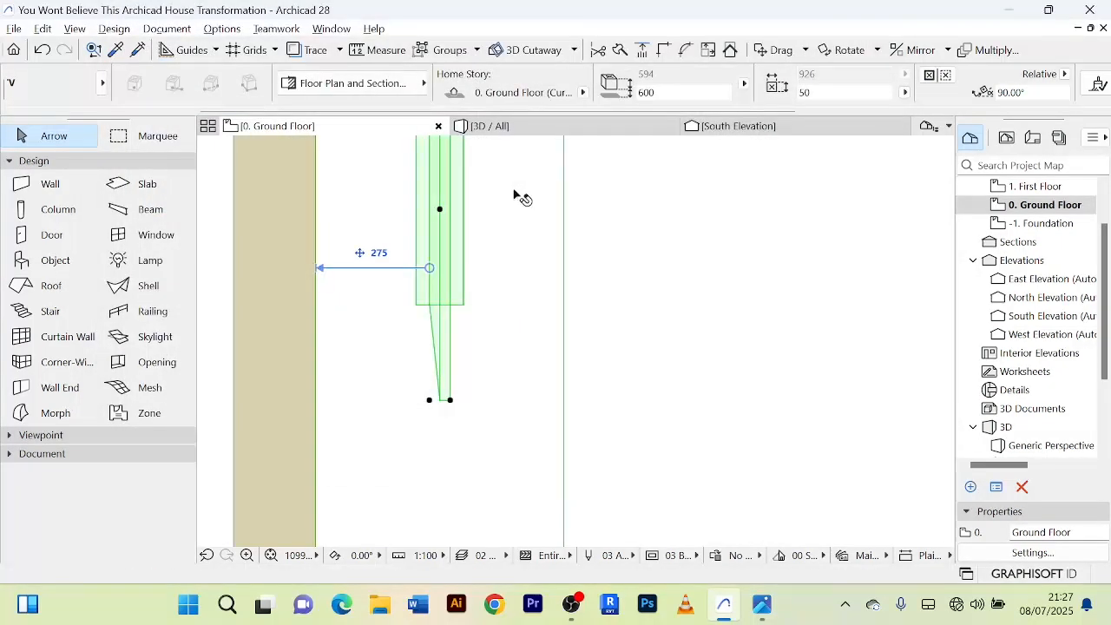
# Examine in the 3D view how the raised TV sits above the table from the front.
pyautogui.click(491, 127)
pyautogui.scroll(5, 549, 334)
pyautogui.scroll(-5, 548, 328)
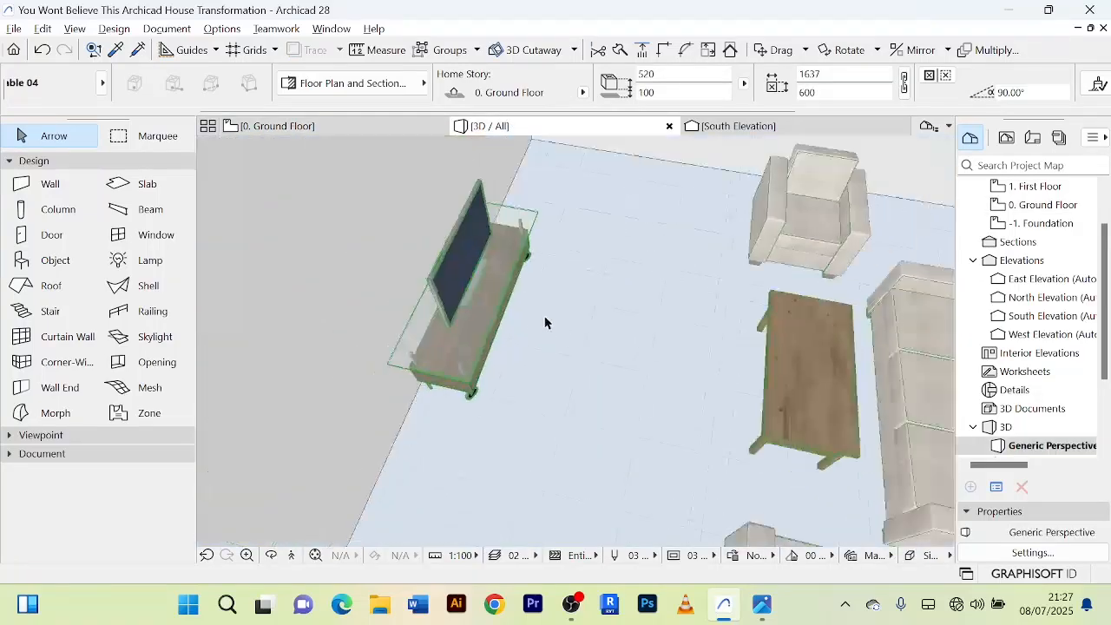
pyautogui.keyDown('shift'); pyautogui.moveTo(536, 337); pyautogui.dragTo(434, 293, button='middle'); pyautogui.keyUp('shift')
pyautogui.scroll(-5, 451, 287)
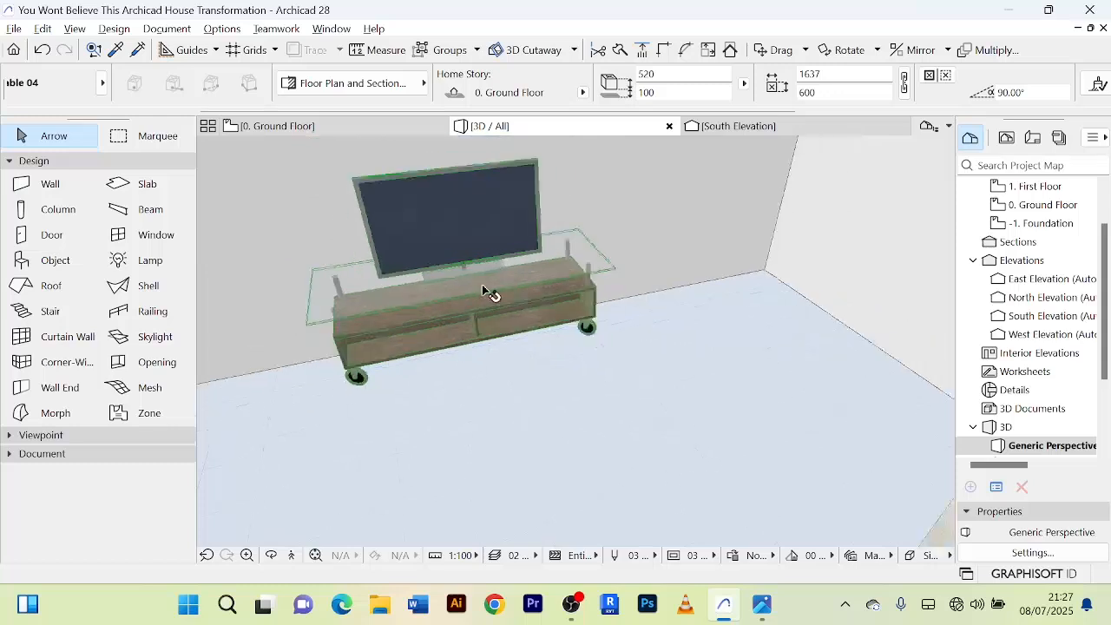
# Review the Flat Panel TV's support style, floor plan display and model surface settings in the 3D view, leaving them as they are.
pyautogui.click(490, 295)
pyautogui.scroll(-5, 760, 337)
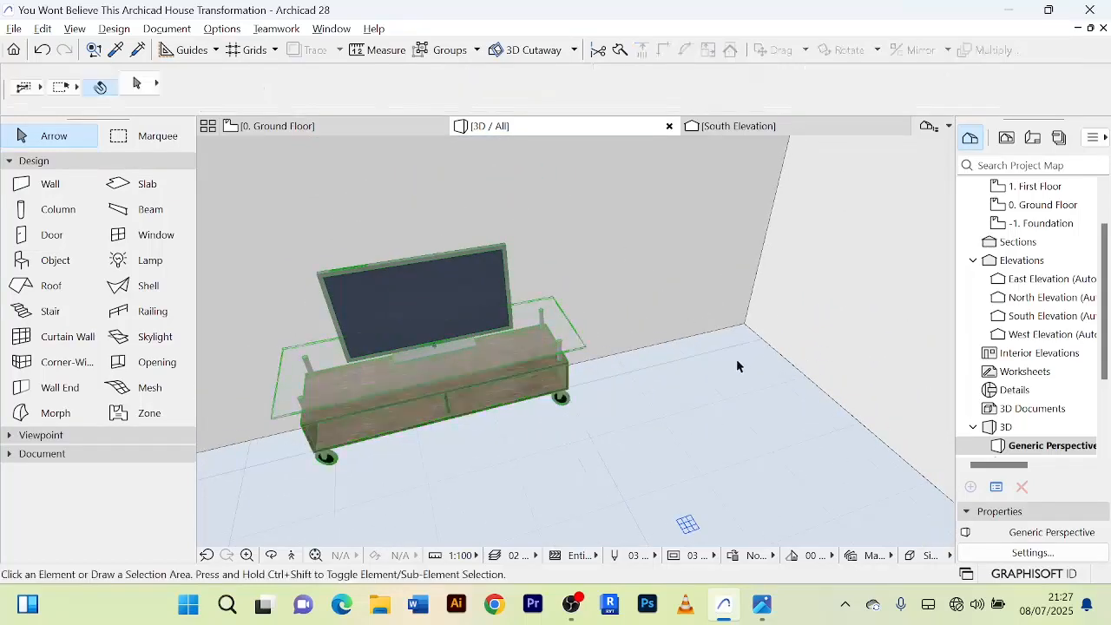
pyautogui.click(593, 319)
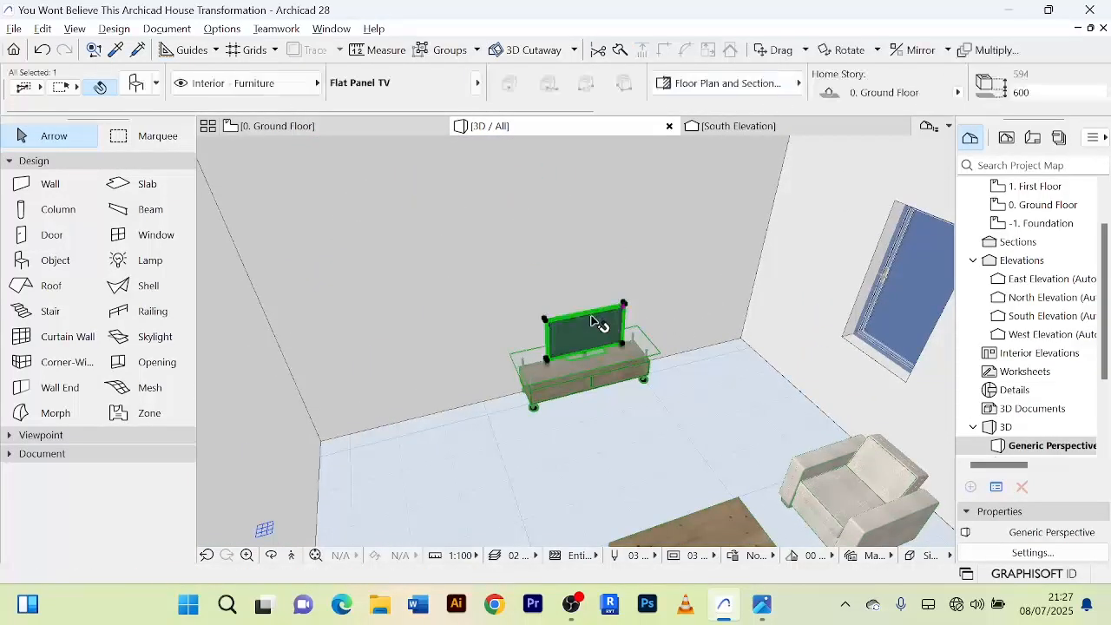
pyautogui.doubleClick(593, 319)
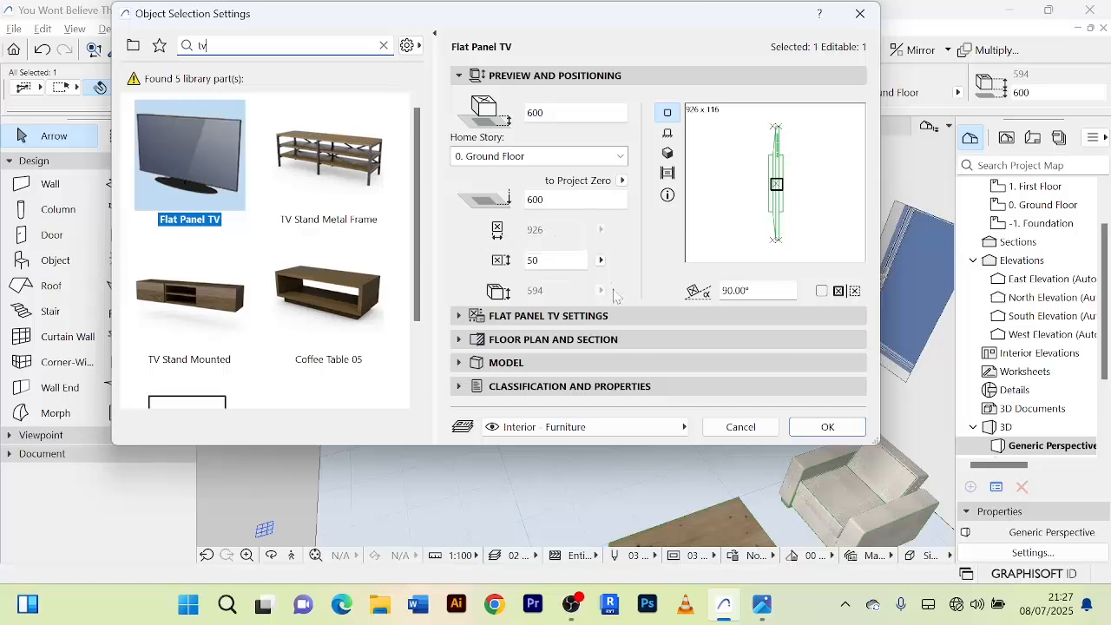
pyautogui.click(460, 316)
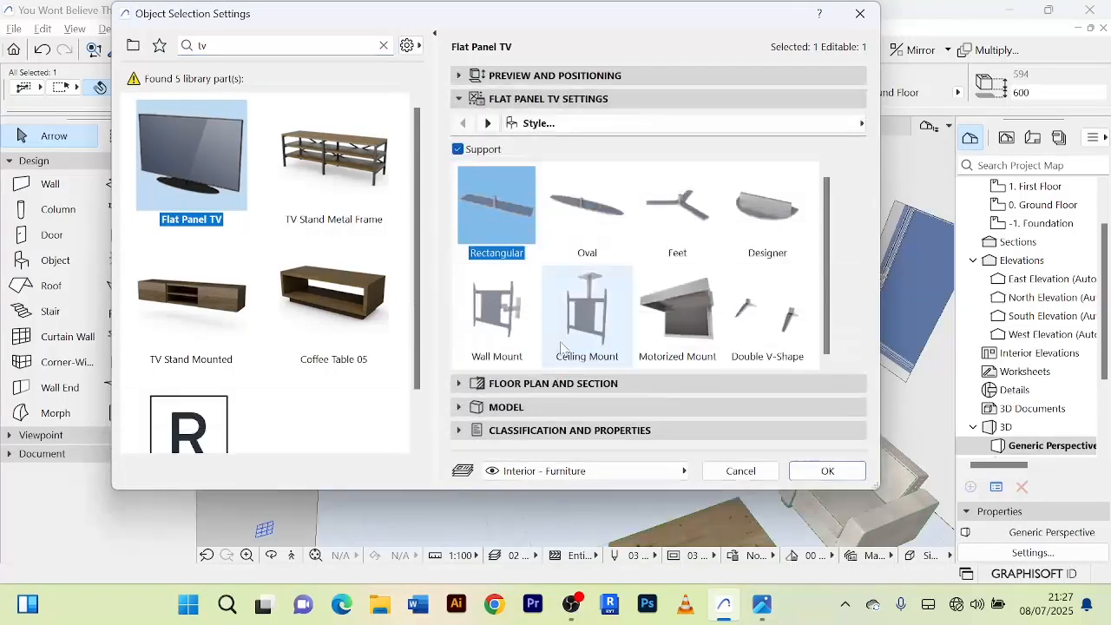
pyautogui.click(461, 384)
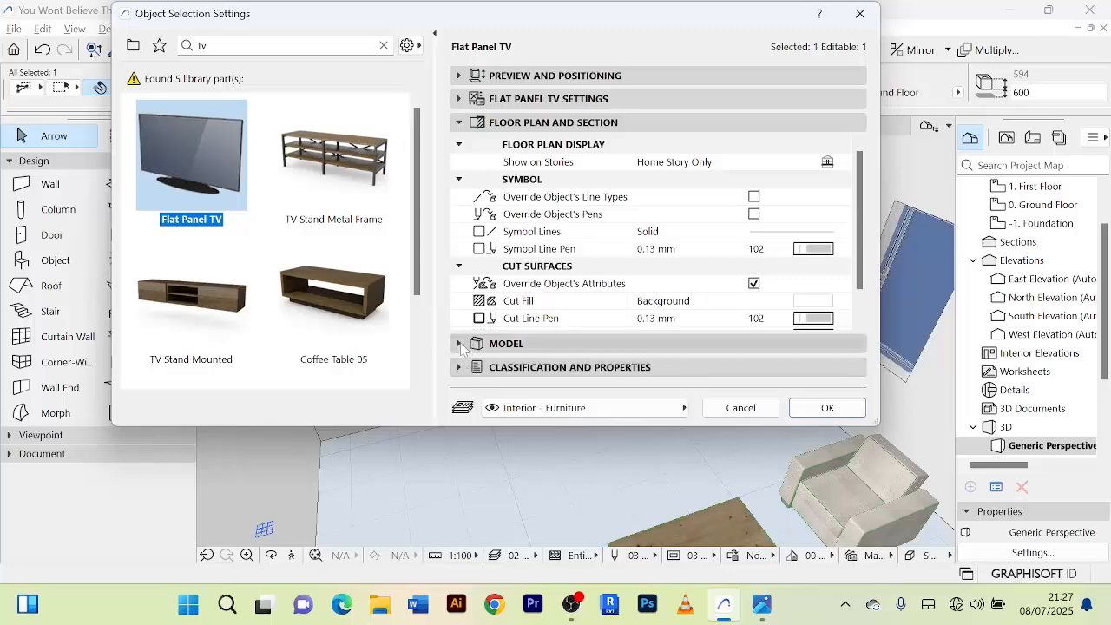
pyautogui.click(465, 343)
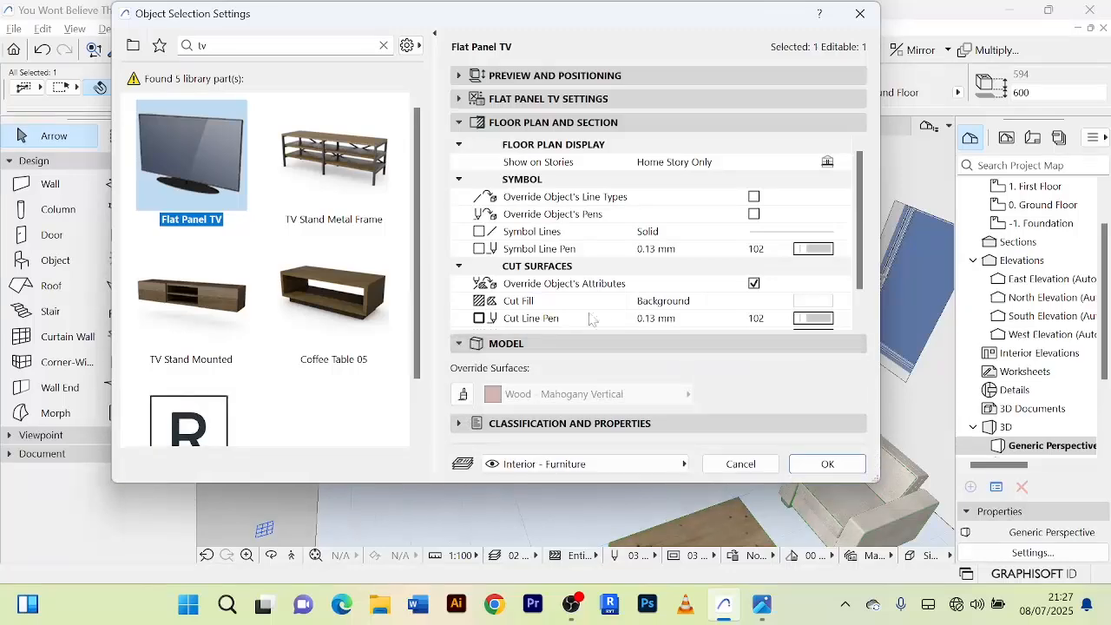
pyautogui.click(741, 464)
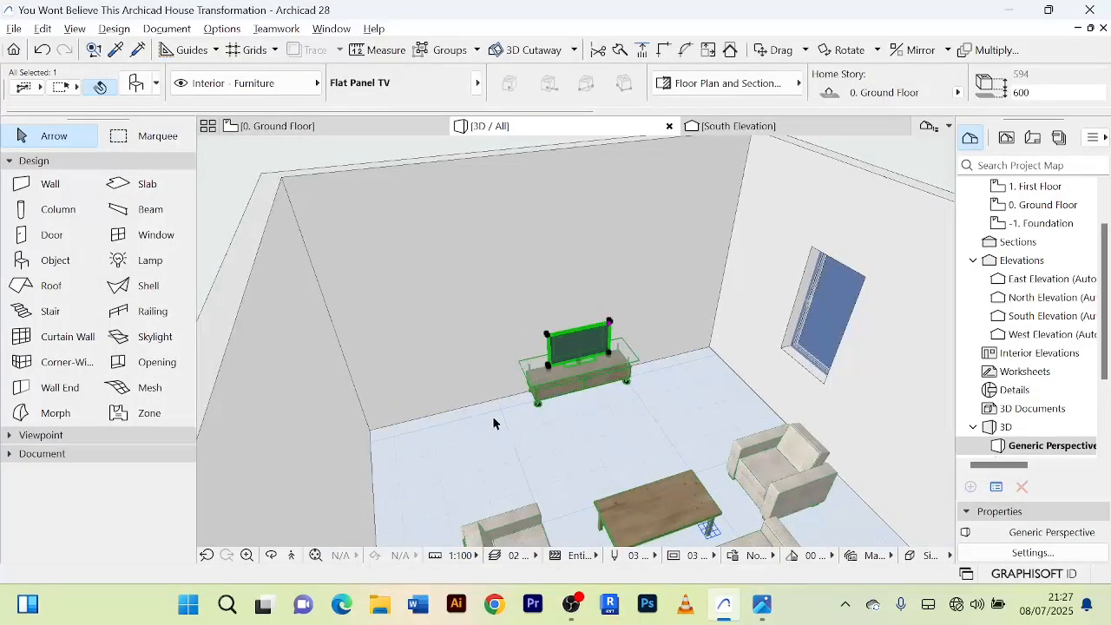
pyautogui.click(493, 423)
pyautogui.scroll(3, 576, 379)
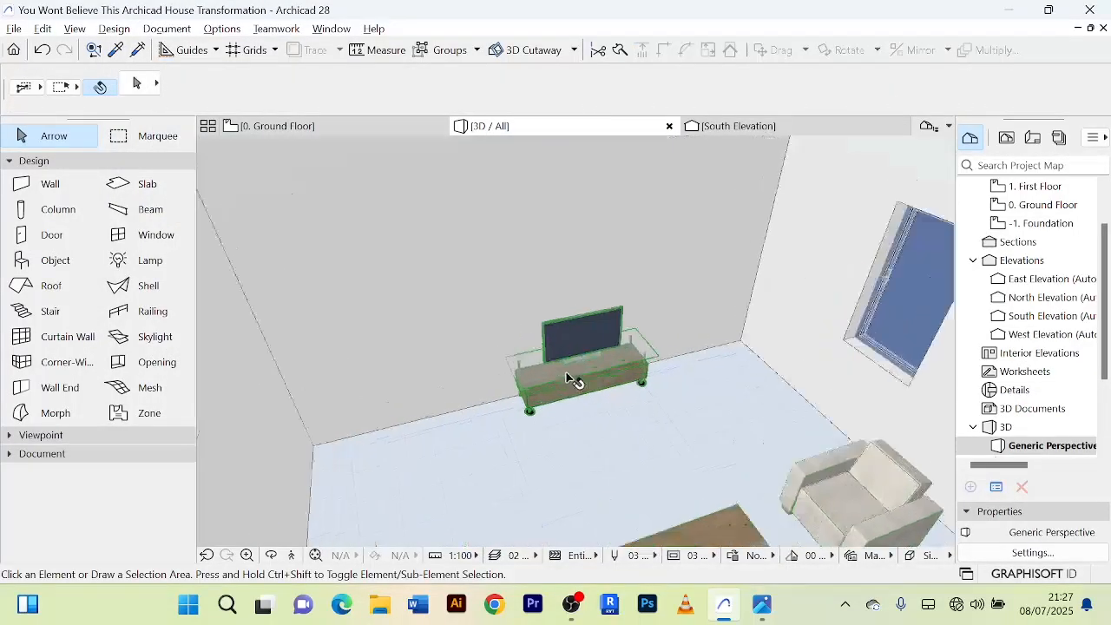
# Examine the ground floor plan from the furnished living and dining area across to the empty rooms in the east wing.
pyautogui.click(274, 126)
pyautogui.scroll(-3, 645, 330)
pyautogui.moveTo(669, 316); pyautogui.dragTo(546, 253, button='middle')
pyautogui.click(557, 264)
pyautogui.scroll(-3, 781, 310)
pyautogui.moveTo(795, 304); pyautogui.dragTo(766, 263, button='middle')
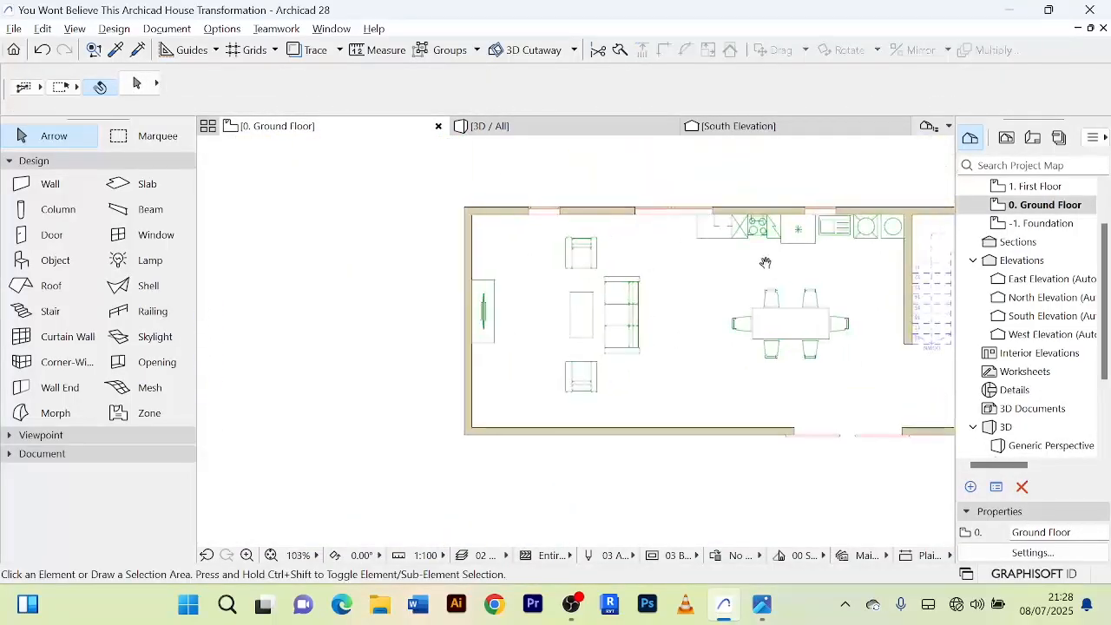
pyautogui.scroll(3, 806, 397)
pyautogui.scroll(-3, 759, 379)
pyautogui.scroll(3, 741, 389)
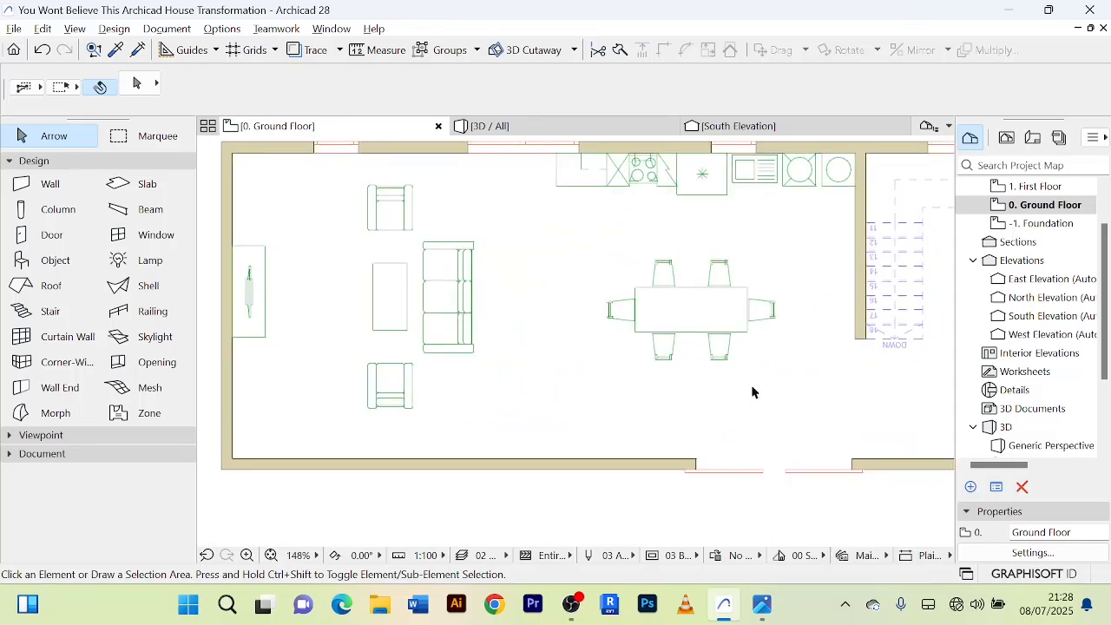
pyautogui.scroll(-3, 757, 386)
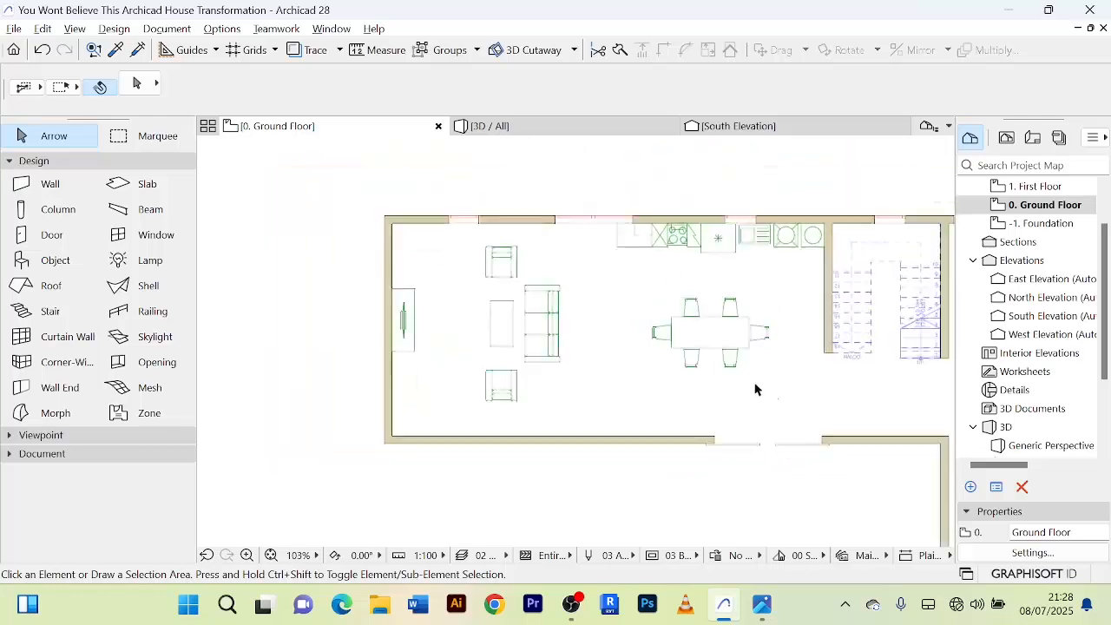
pyautogui.scroll(2, 756, 385)
pyautogui.scroll(-2, 738, 401)
pyautogui.moveTo(736, 400); pyautogui.dragTo(619, 382, button='middle')
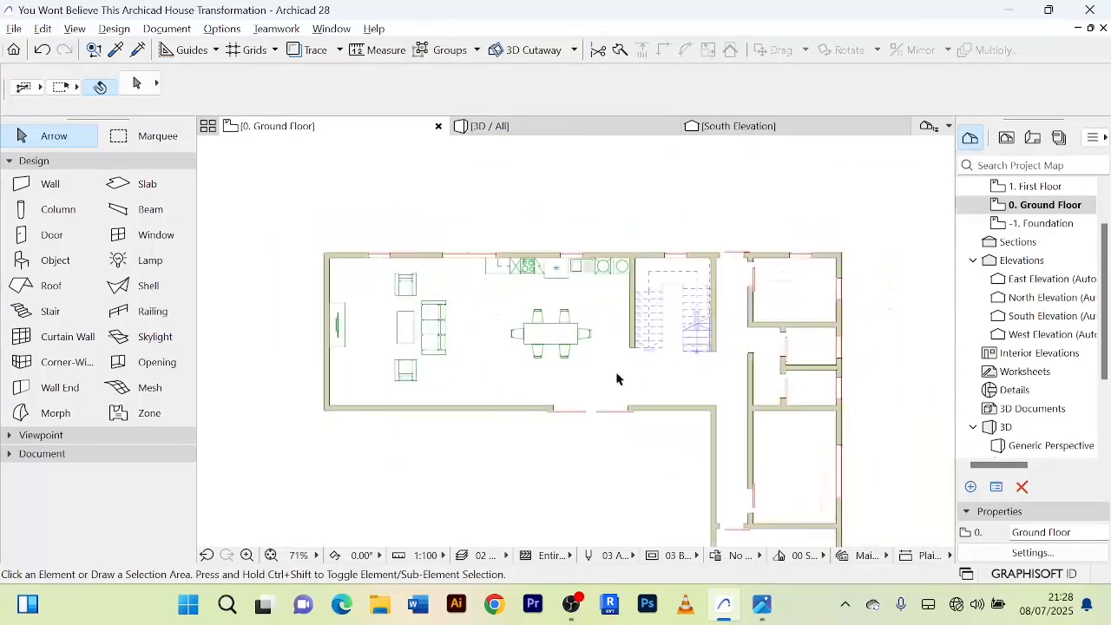
pyautogui.scroll(3, 742, 373)
pyautogui.moveTo(742, 374); pyautogui.dragTo(668, 359, button='middle')
pyautogui.scroll(-3, 794, 373)
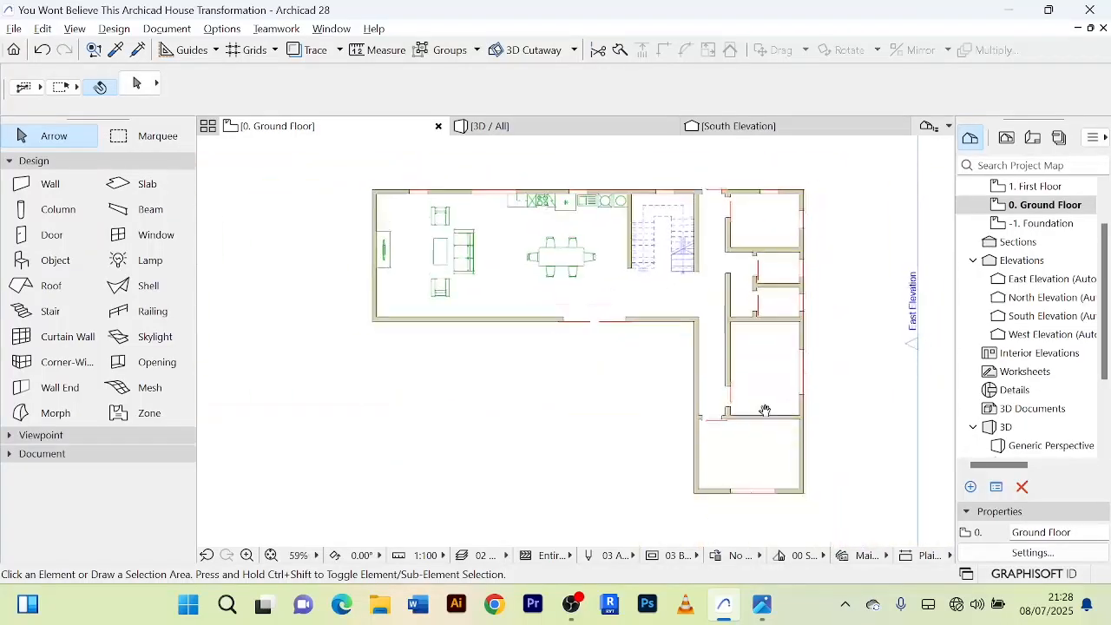
pyautogui.scroll(3, 752, 442)
pyautogui.scroll(-2, 733, 382)
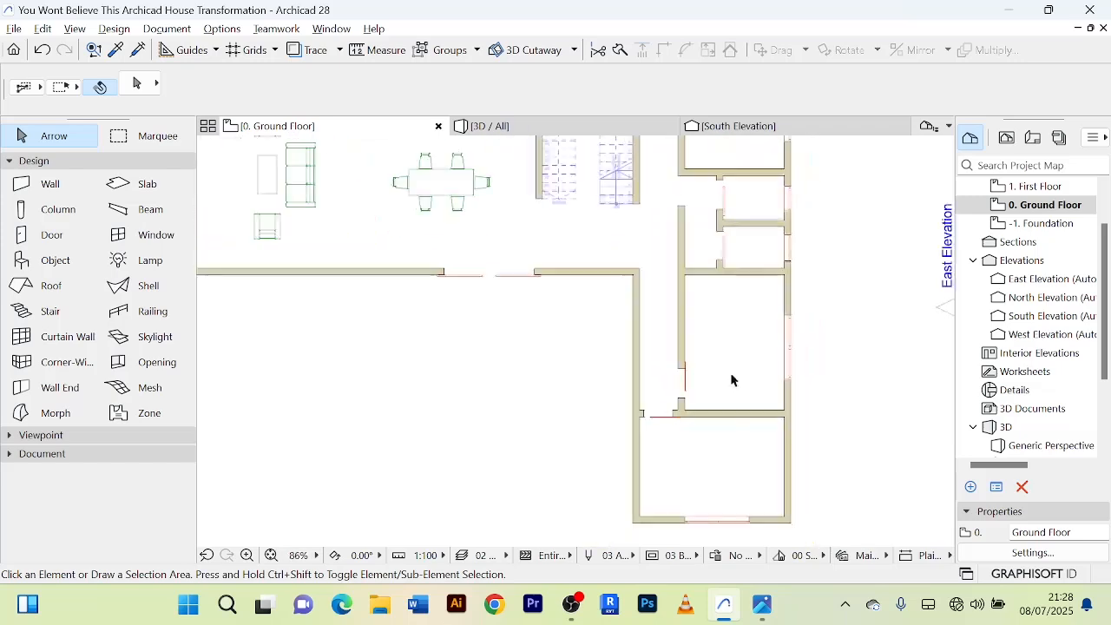
# Search the object library for "bed" and choose Bed Layout as the object to place.
pyautogui.doubleClick(52, 260)
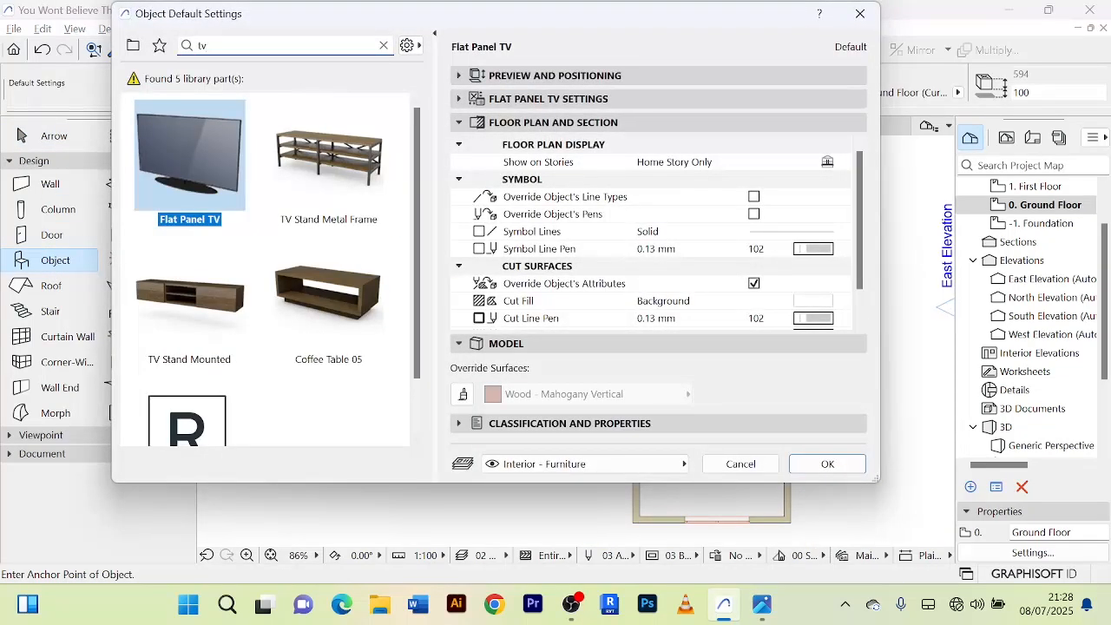
pyautogui.write('bed')
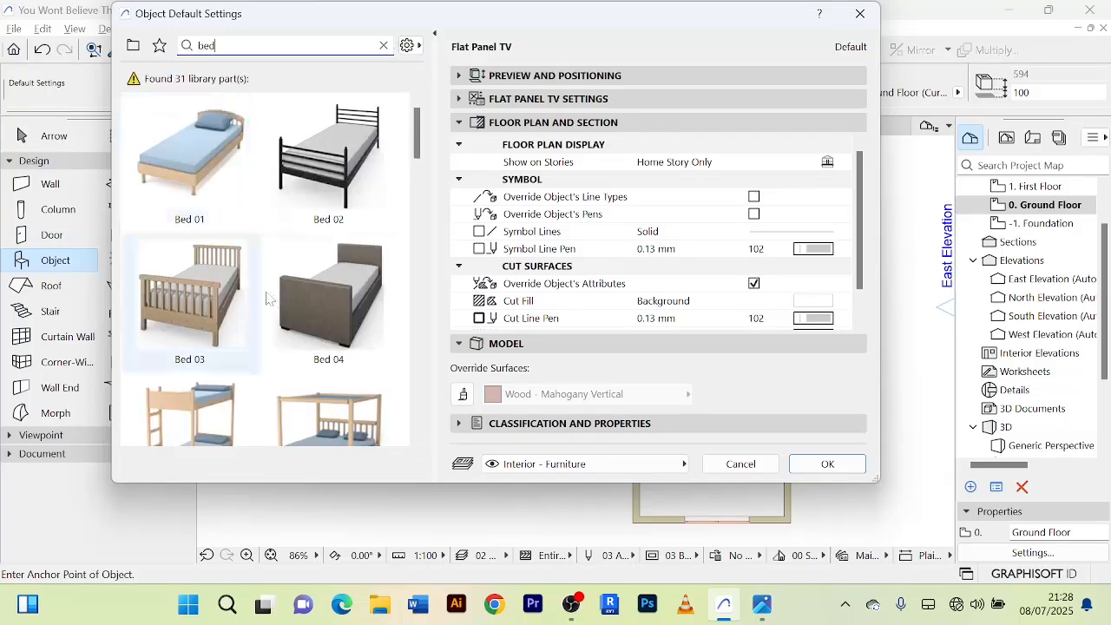
pyautogui.scroll(-5, 276, 260)
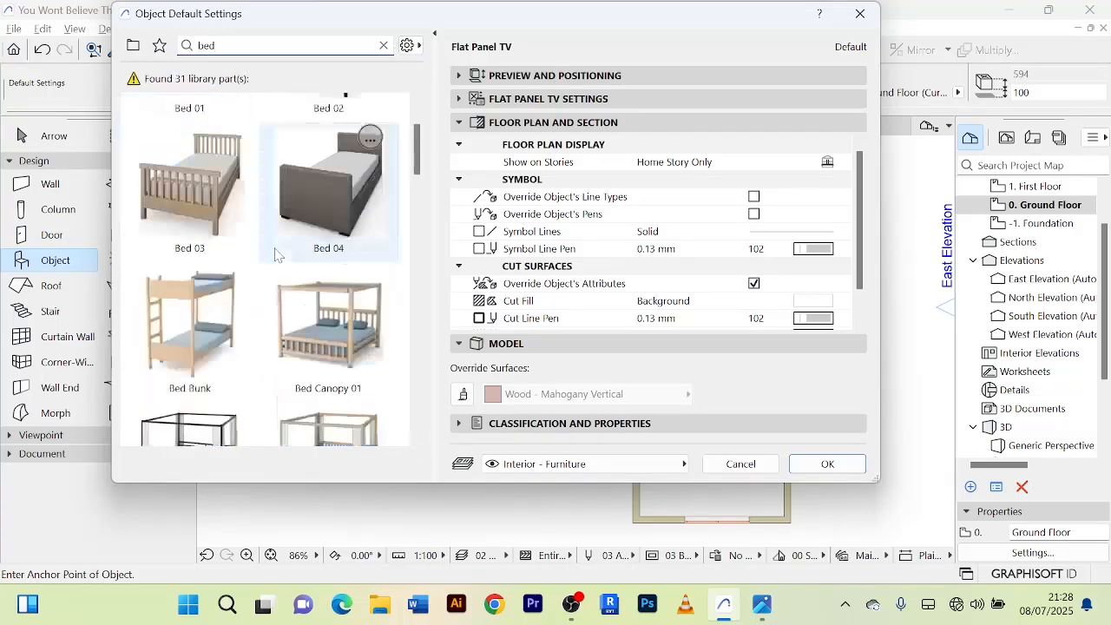
pyautogui.scroll(1, 242, 251)
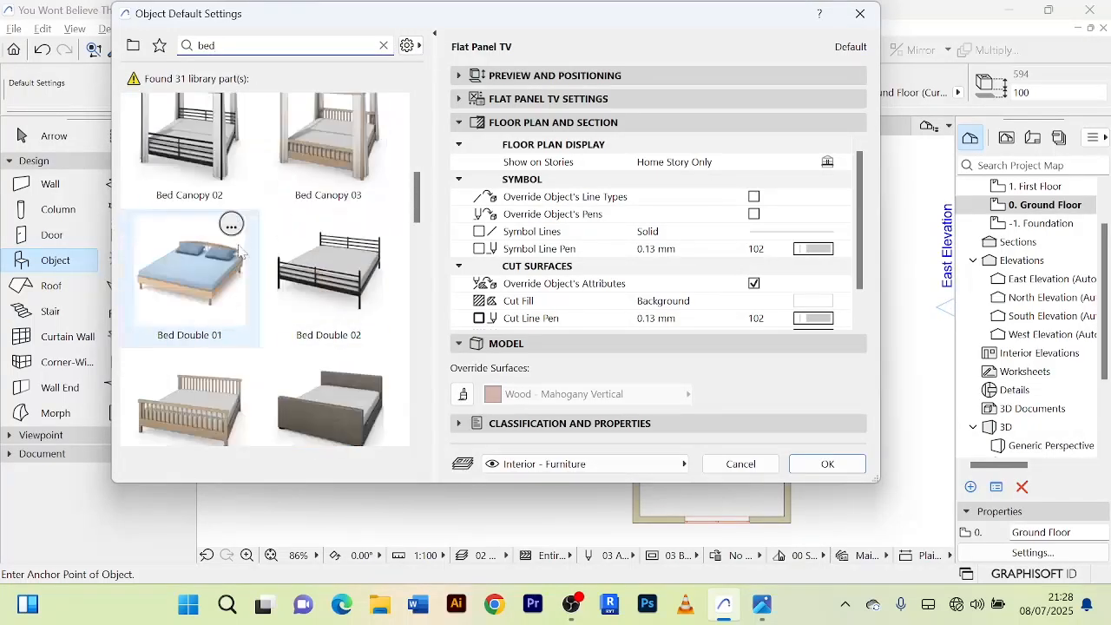
pyautogui.click(213, 312)
pyautogui.scroll(-6, 277, 292)
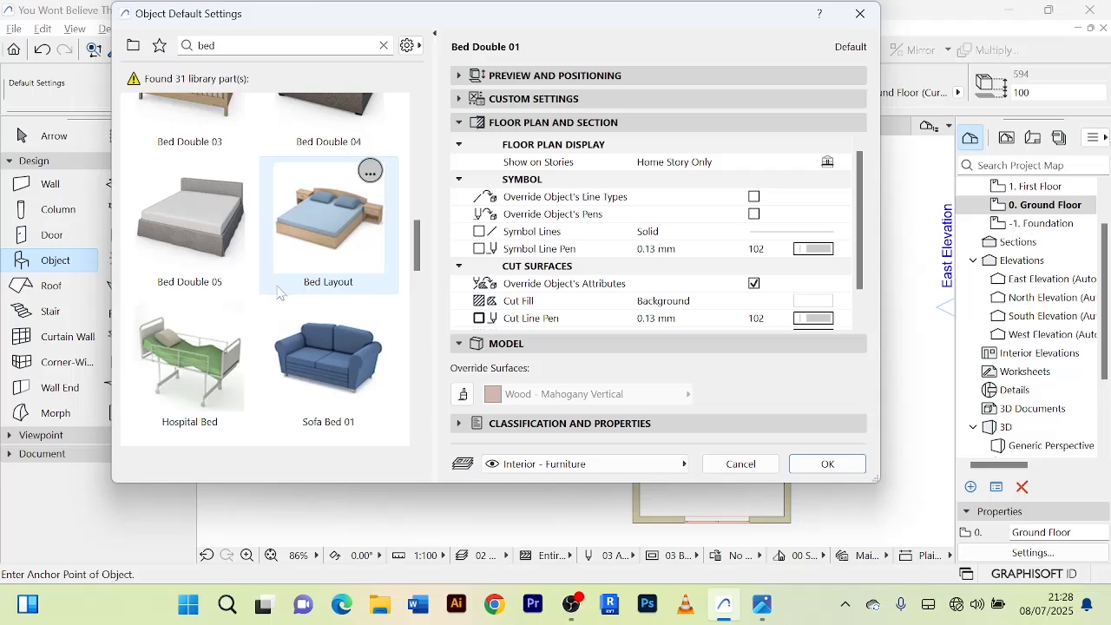
pyautogui.click(323, 233)
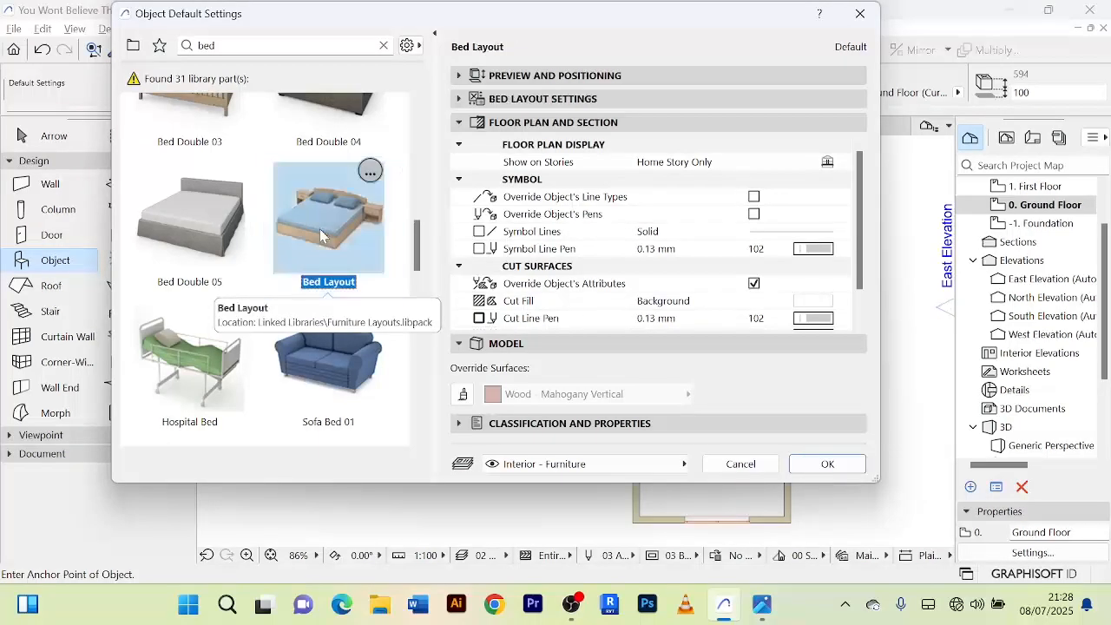
pyautogui.click(827, 465)
# Place one Bed Layout in the southernmost room and another in the room directly north of it, headboards at the north walls.
pyautogui.scroll(3, 722, 473)
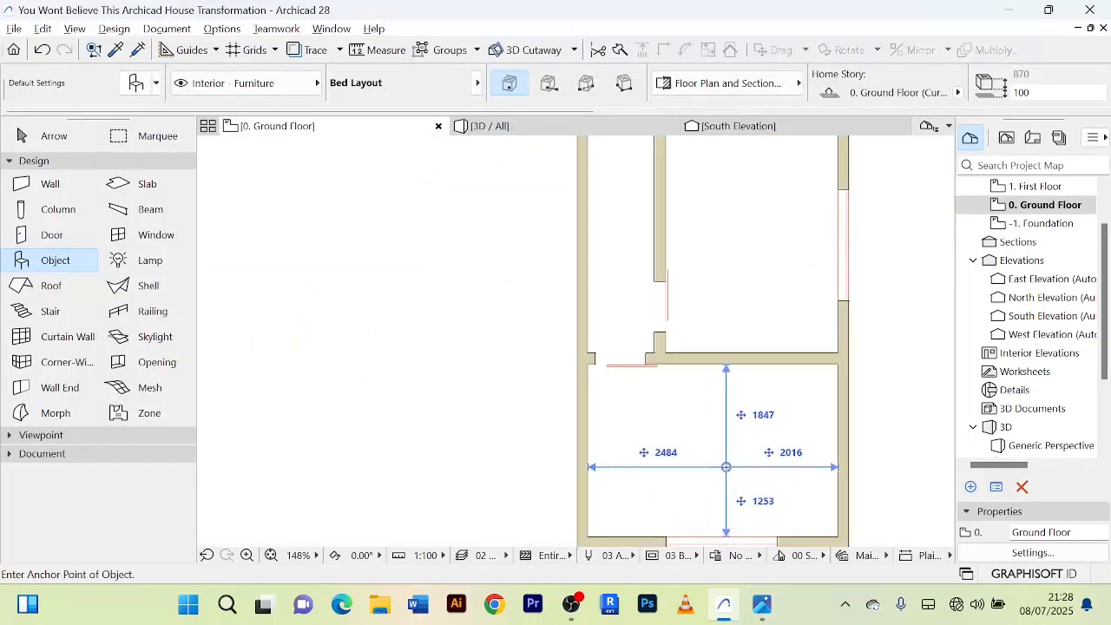
pyautogui.scroll(-3, 760, 310)
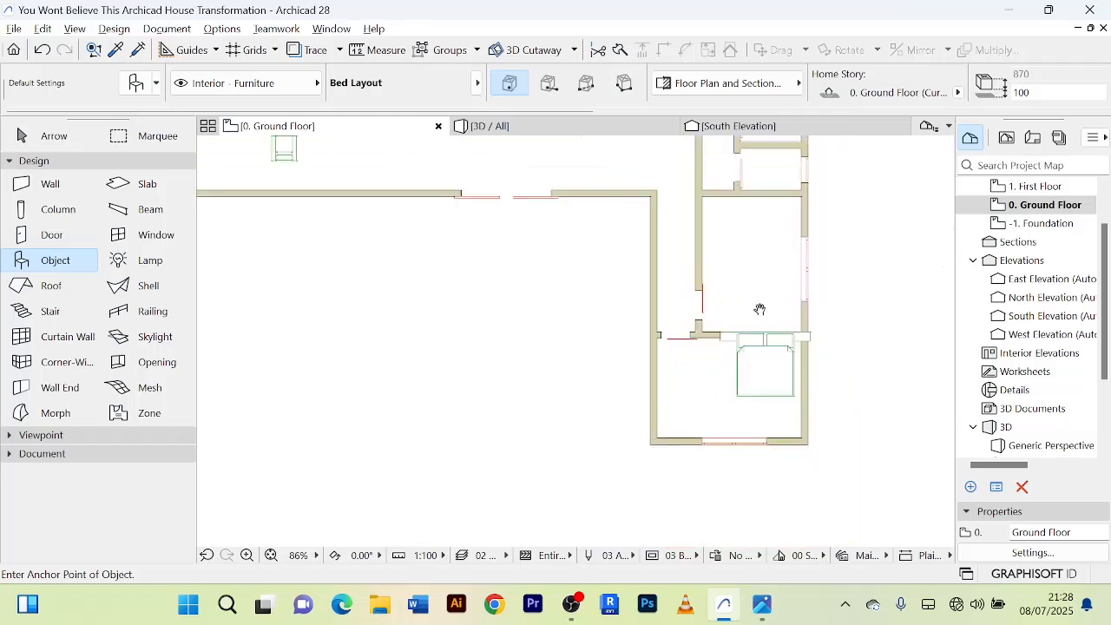
pyautogui.moveTo(760, 310); pyautogui.dragTo(739, 381, button='middle')
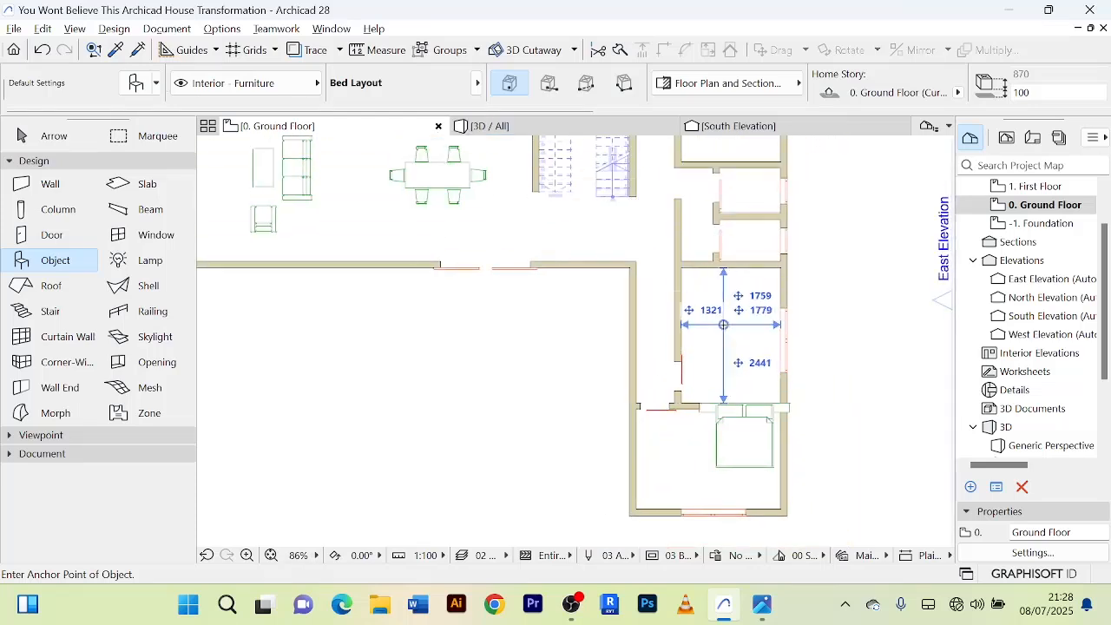
pyautogui.click(745, 306)
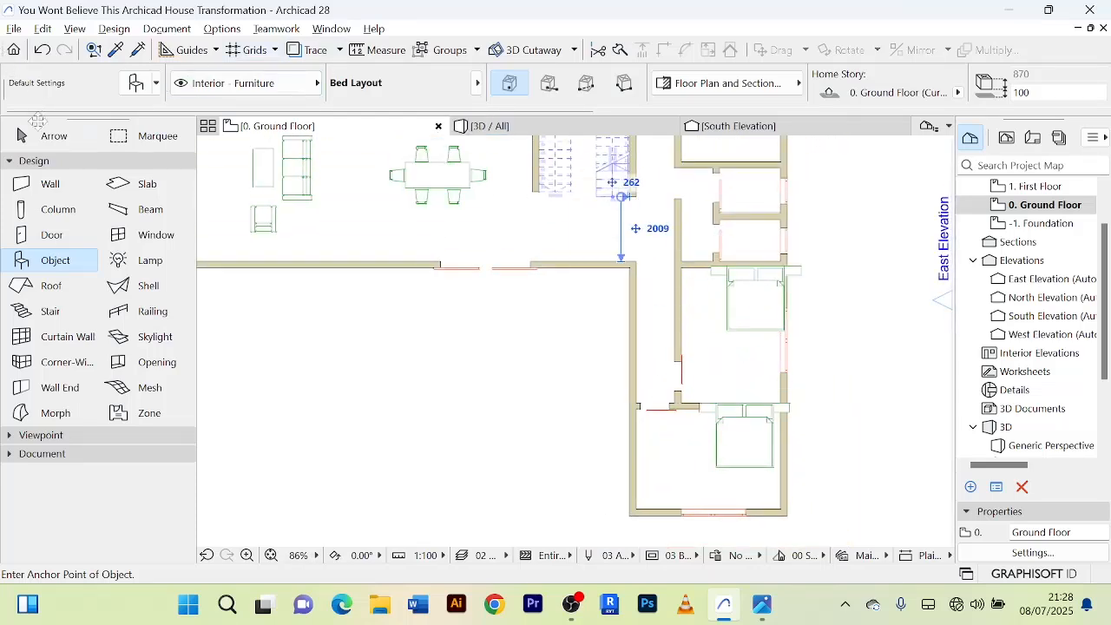
# Move the northern of the two beds west and slightly south, to about 400 mm from the room's west wall.
pyautogui.click(43, 134)
pyautogui.scroll(4, 702, 326)
pyautogui.click(788, 239)
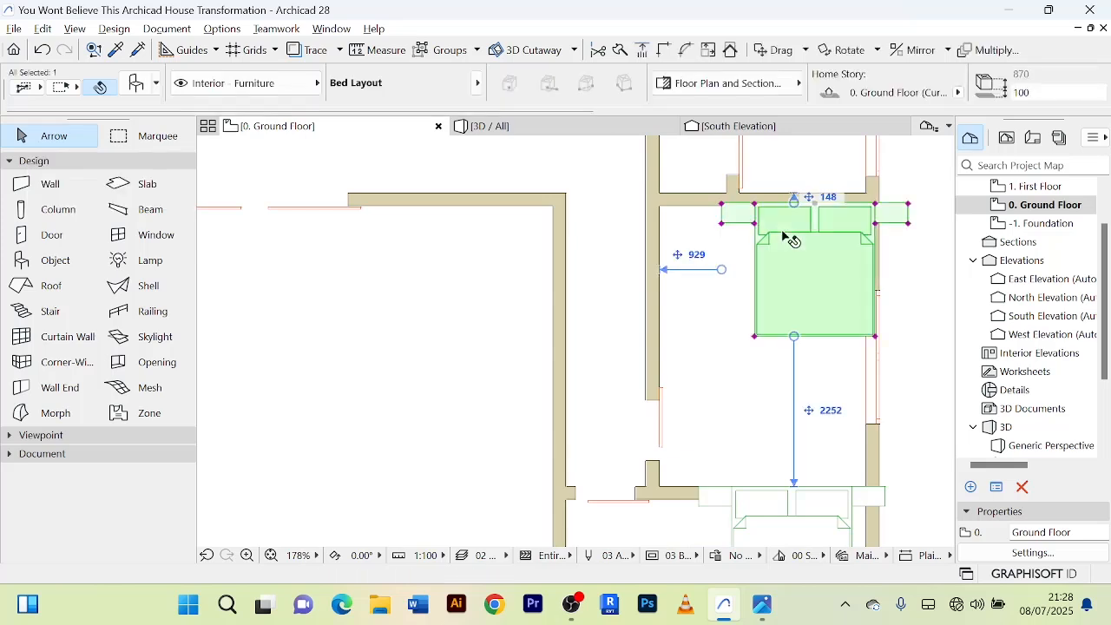
pyautogui.hotkey('ctrl', 'd')
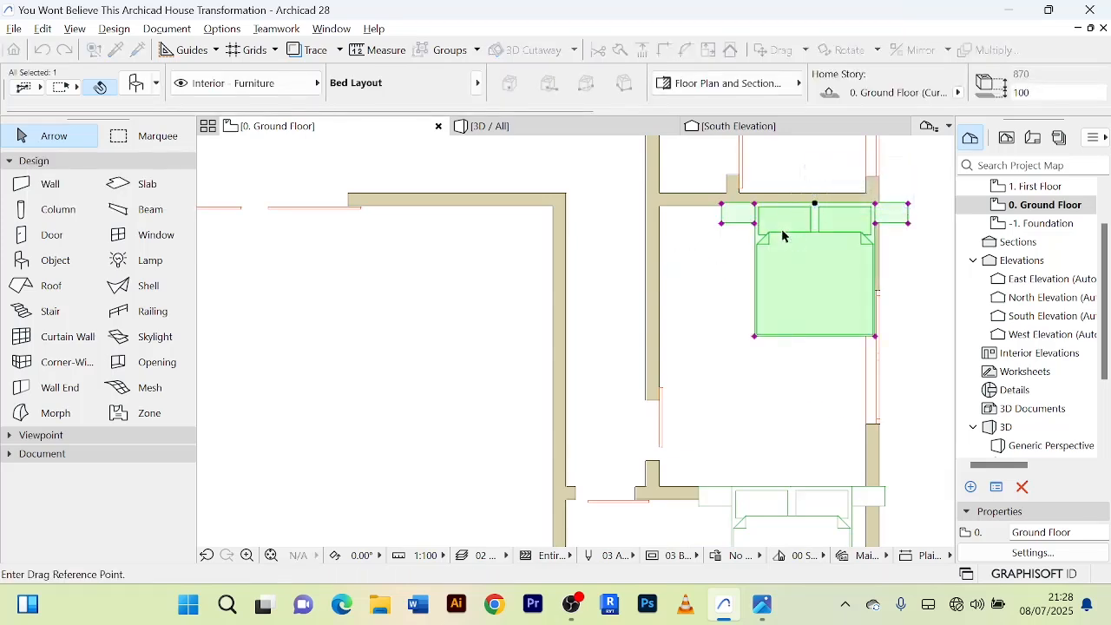
pyautogui.click(794, 228)
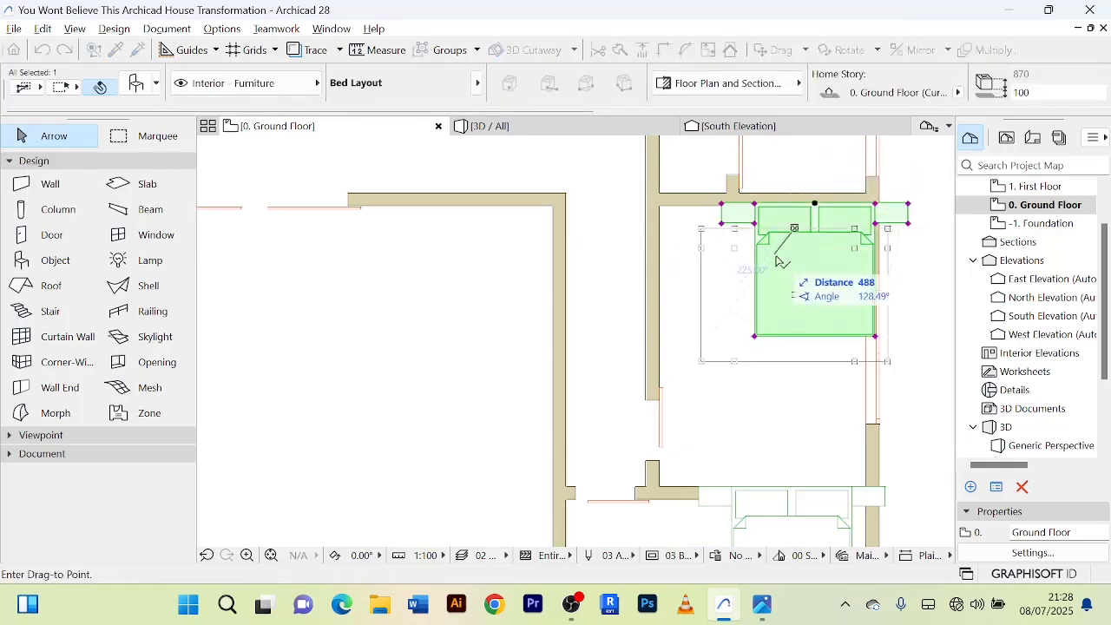
pyautogui.click(769, 240)
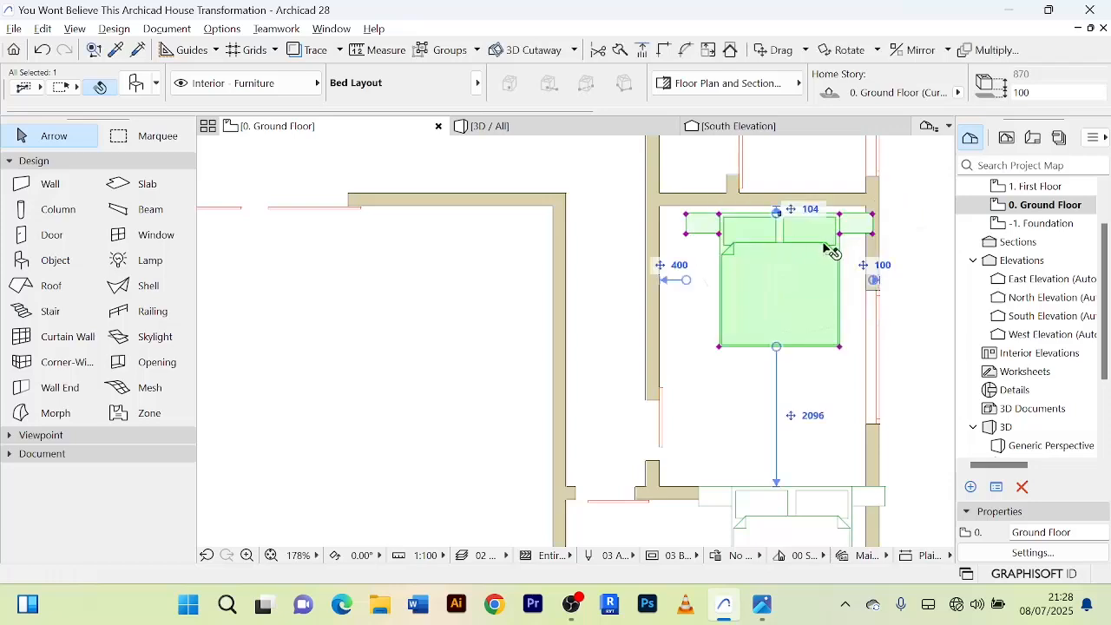
# Move the northern bed 160 mm at 135° so it fits into the room's northeast corner, and deselect it.
pyautogui.scroll(-3, 792, 246)
pyautogui.scroll(3, 761, 257)
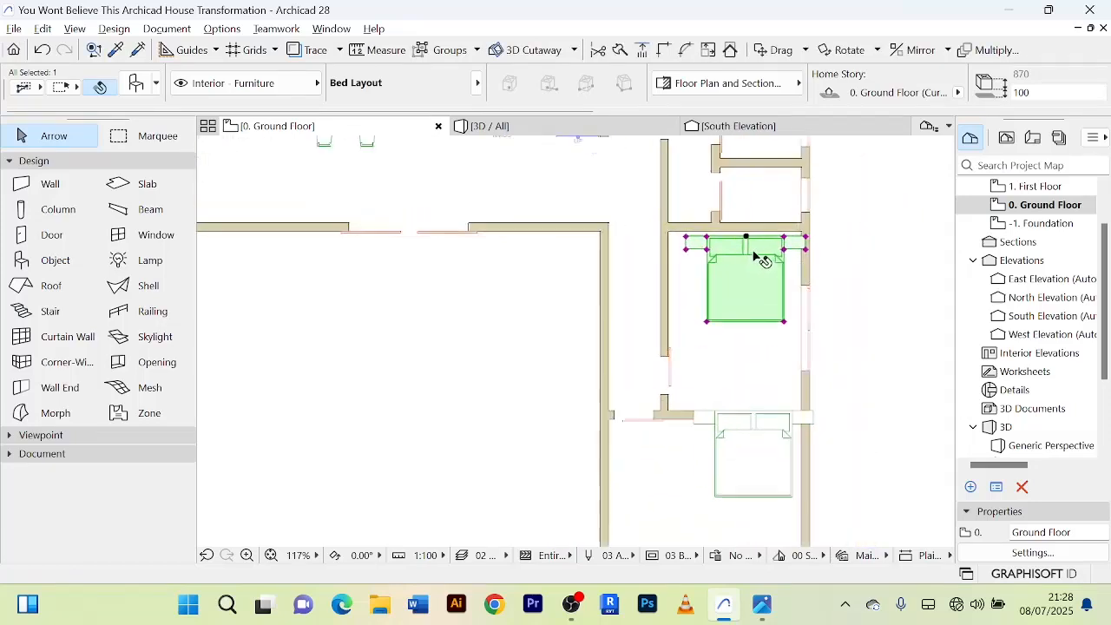
pyautogui.scroll(3, 771, 263)
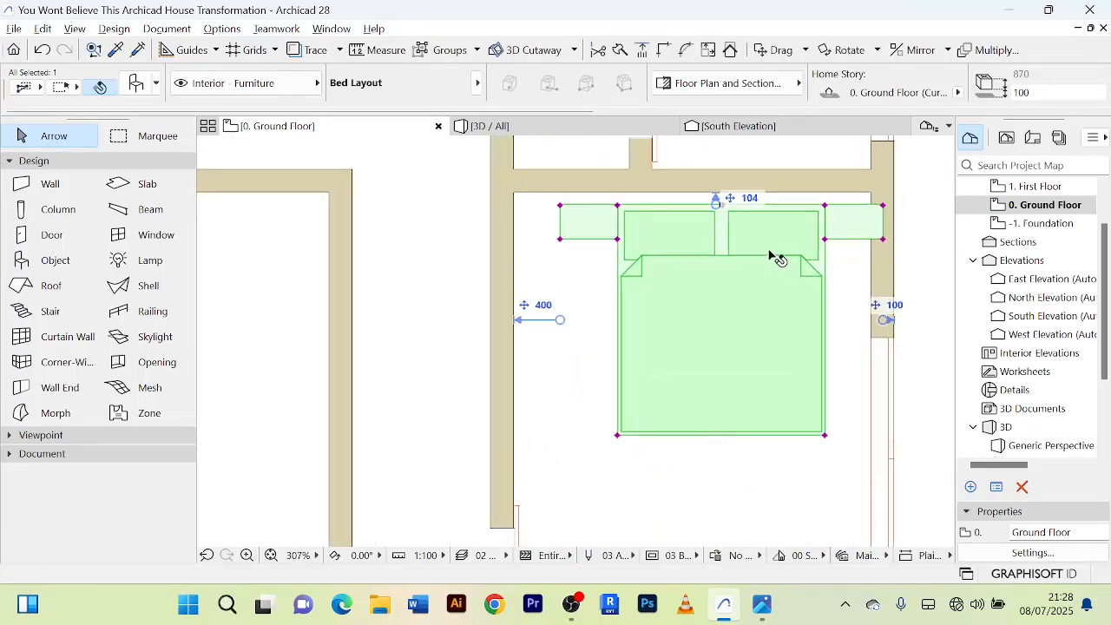
pyautogui.click(770, 256)
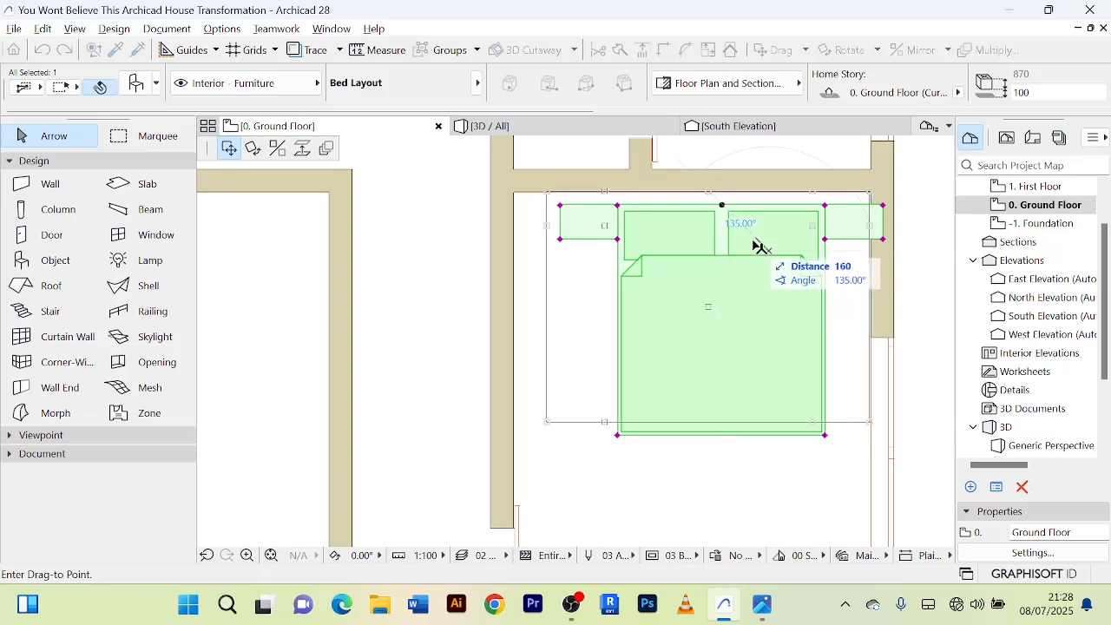
pyautogui.click(757, 245)
pyautogui.scroll(-5, 756, 251)
pyautogui.click(754, 366)
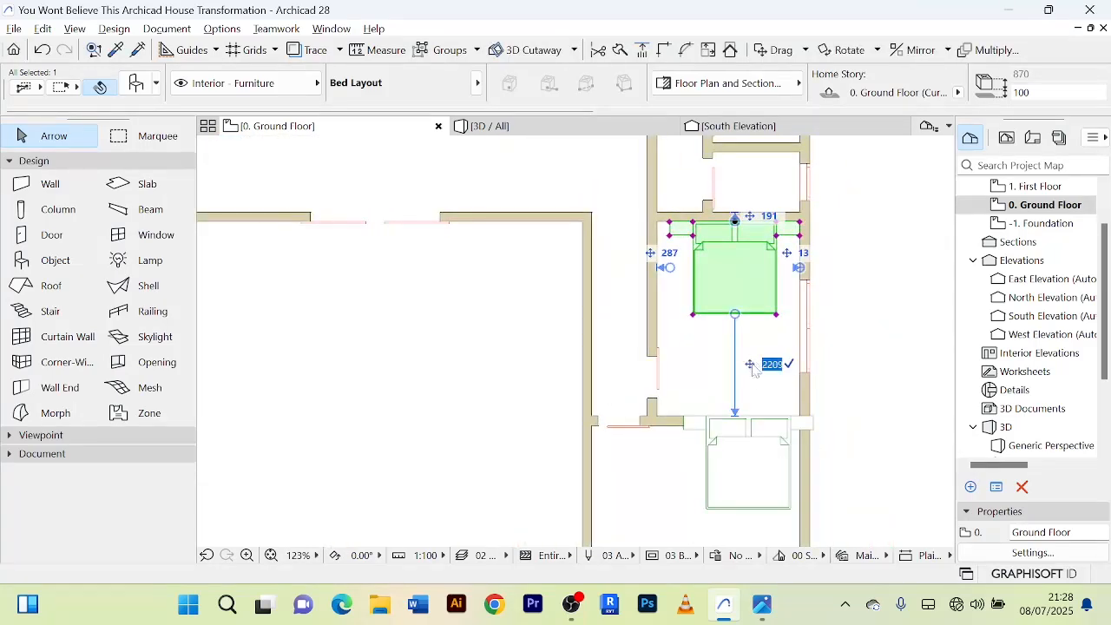
pyautogui.click(886, 347)
# Move the southern bed southwest into its room, to about 177 mm from the north wall and 93 mm from the east wall.
pyautogui.scroll(-2, 865, 354)
pyautogui.scroll(4, 786, 422)
pyautogui.click(734, 431)
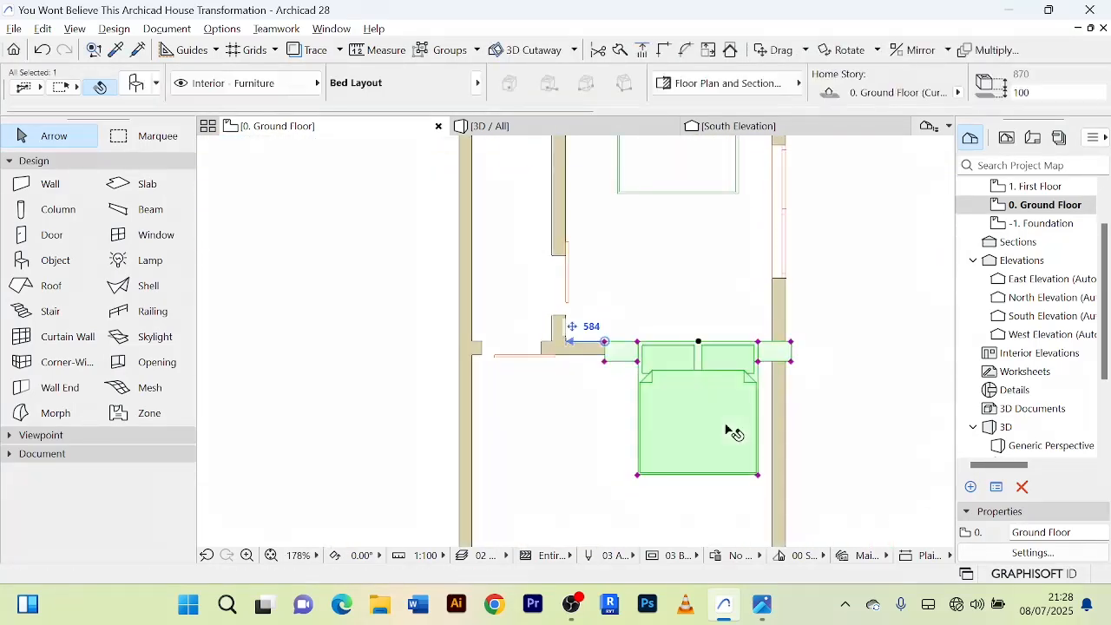
pyautogui.scroll(-3, 734, 431)
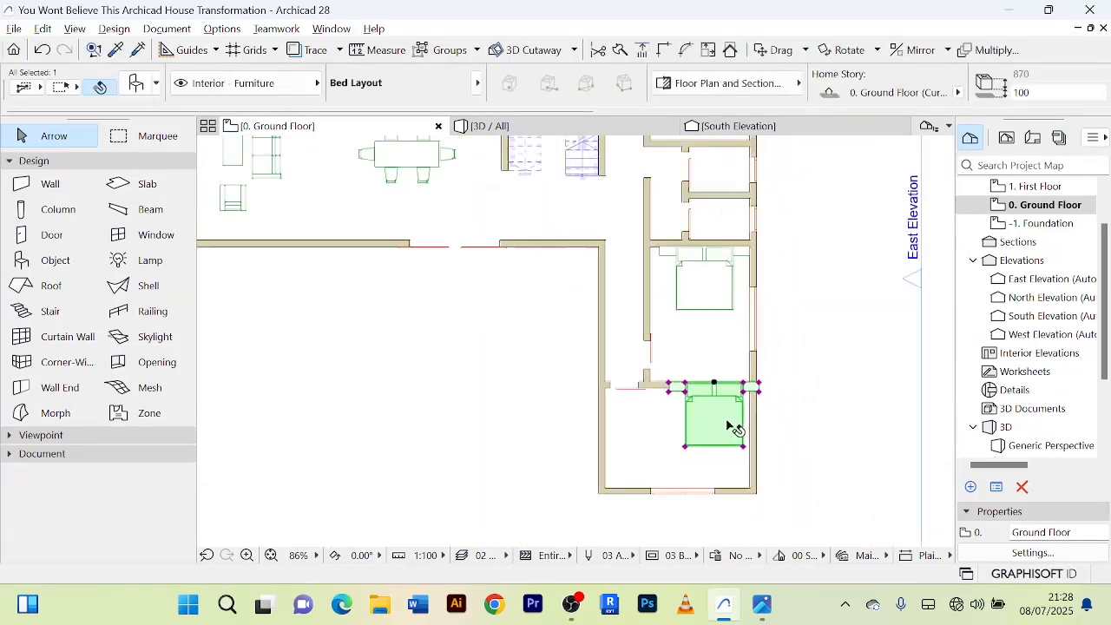
pyautogui.hotkey('ctrl', 'd')
pyautogui.click(700, 381)
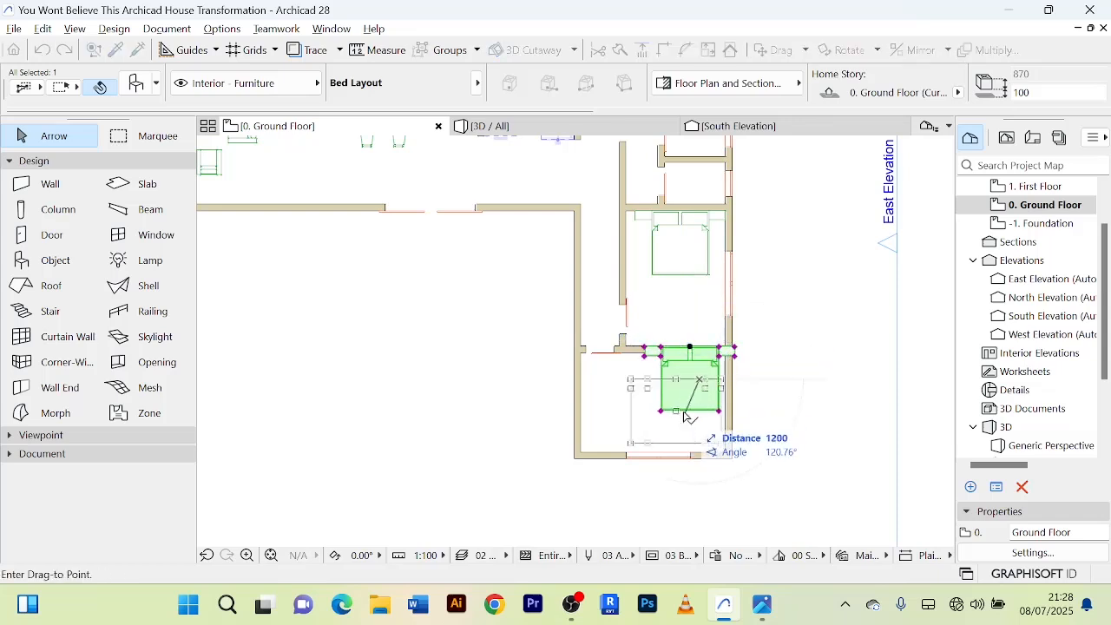
pyautogui.click(686, 420)
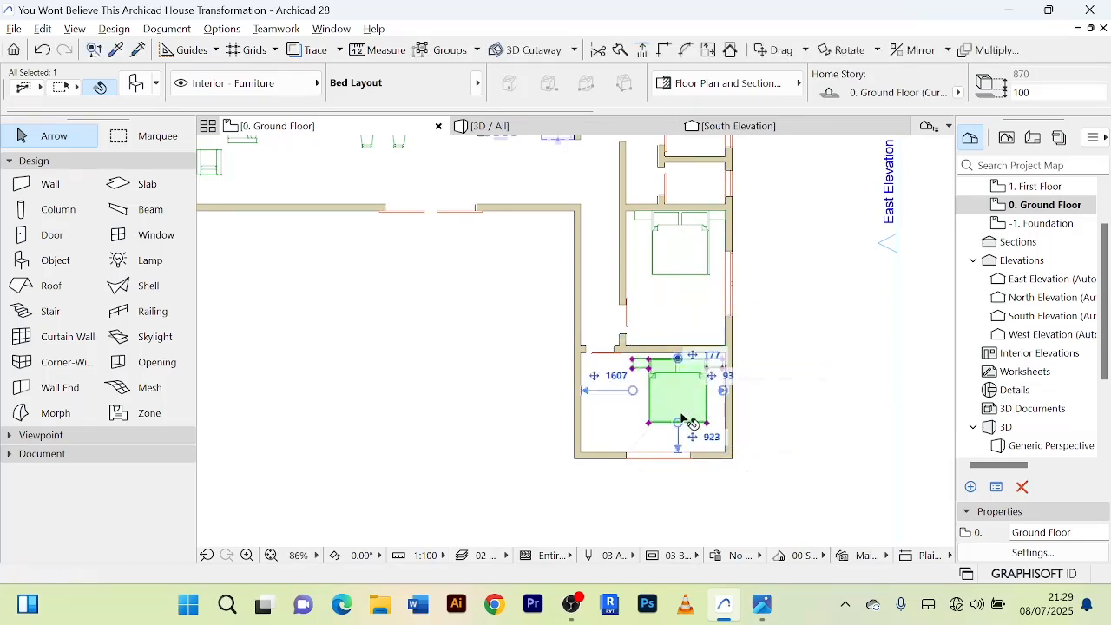
# Move the southern bed diagonally at 45° so it fits into the room's northeast corner, and deselect it.
pyautogui.scroll(2, 681, 415)
pyautogui.scroll(-2, 694, 419)
pyautogui.moveTo(790, 415); pyautogui.dragTo(764, 375, button='middle')
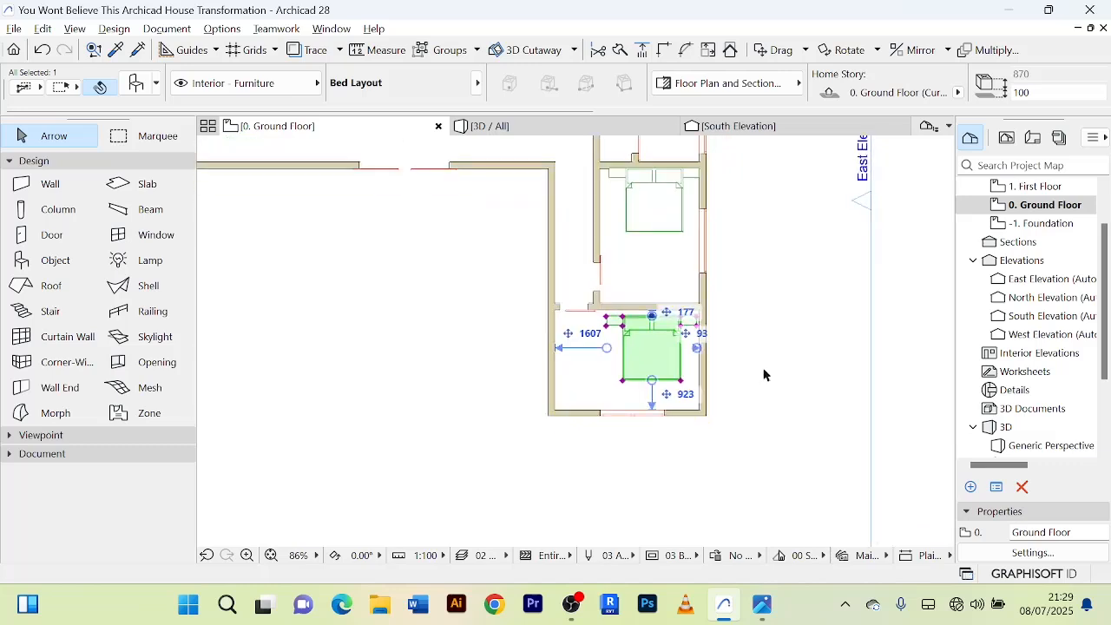
pyautogui.scroll(3, 764, 375)
pyautogui.scroll(1, 764, 375)
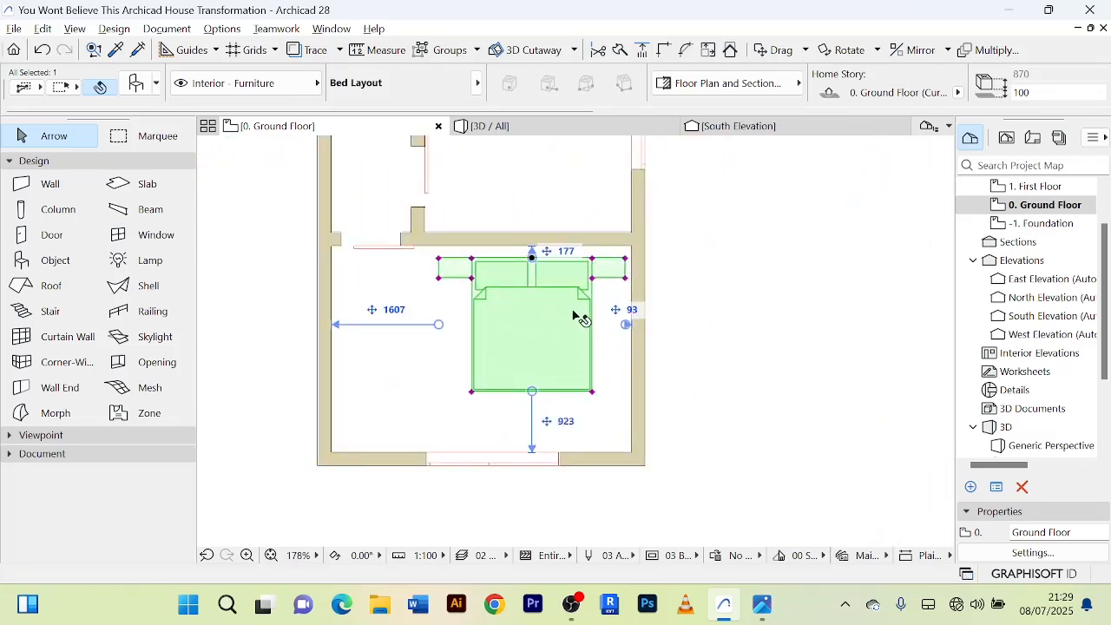
pyautogui.moveTo(577, 278); pyautogui.dragTo(592, 313, button='middle')
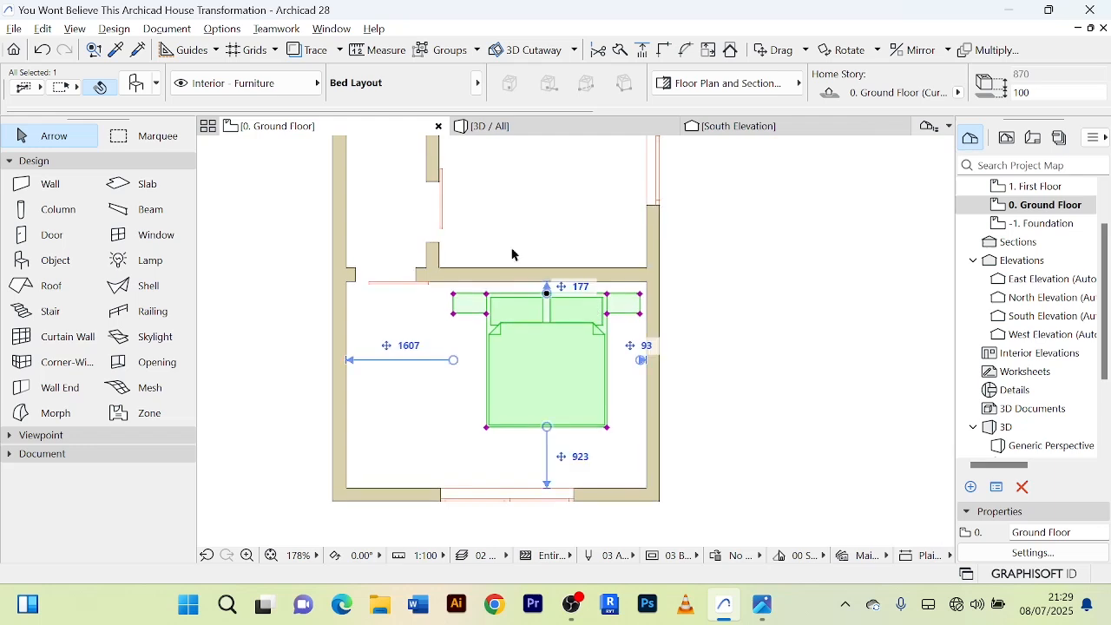
pyautogui.hotkey('ctrl', 'd')
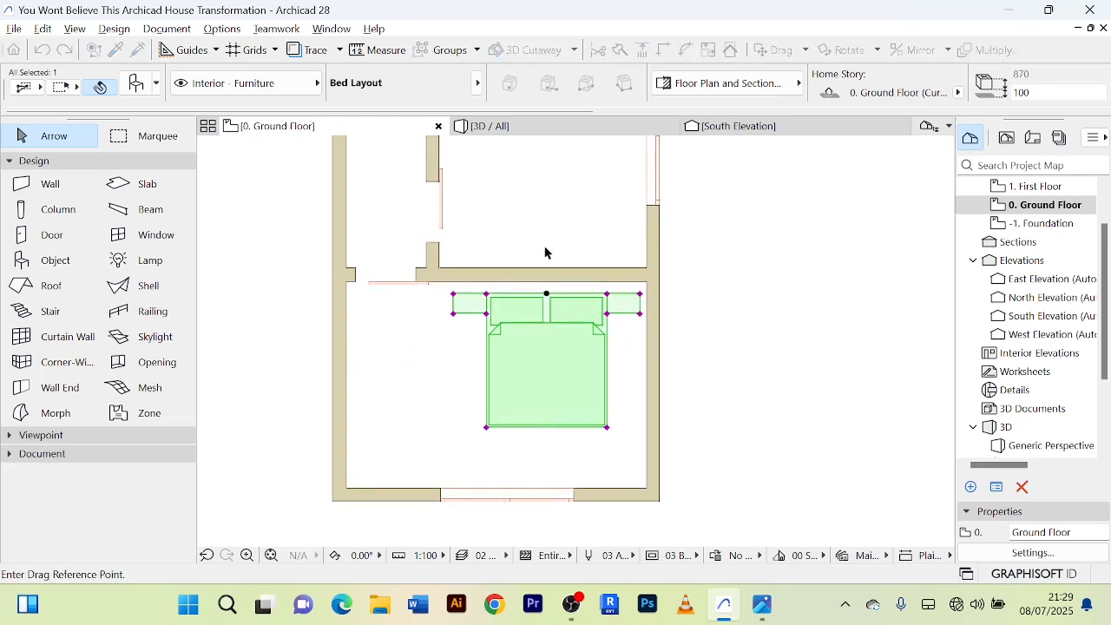
pyautogui.click(582, 321)
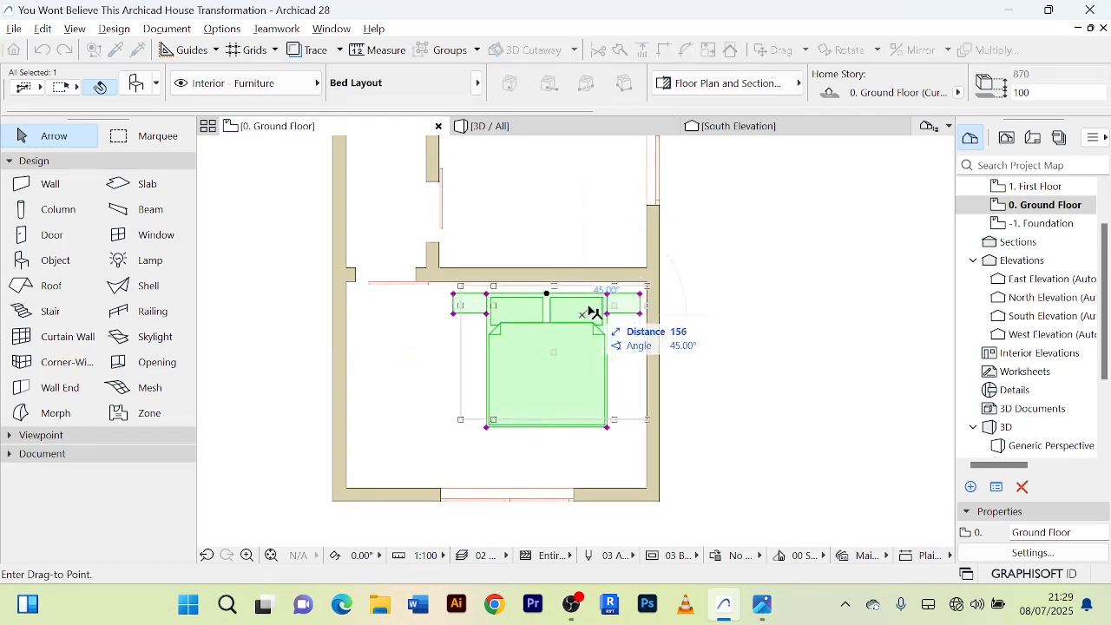
pyautogui.click(596, 310)
pyautogui.click(764, 298)
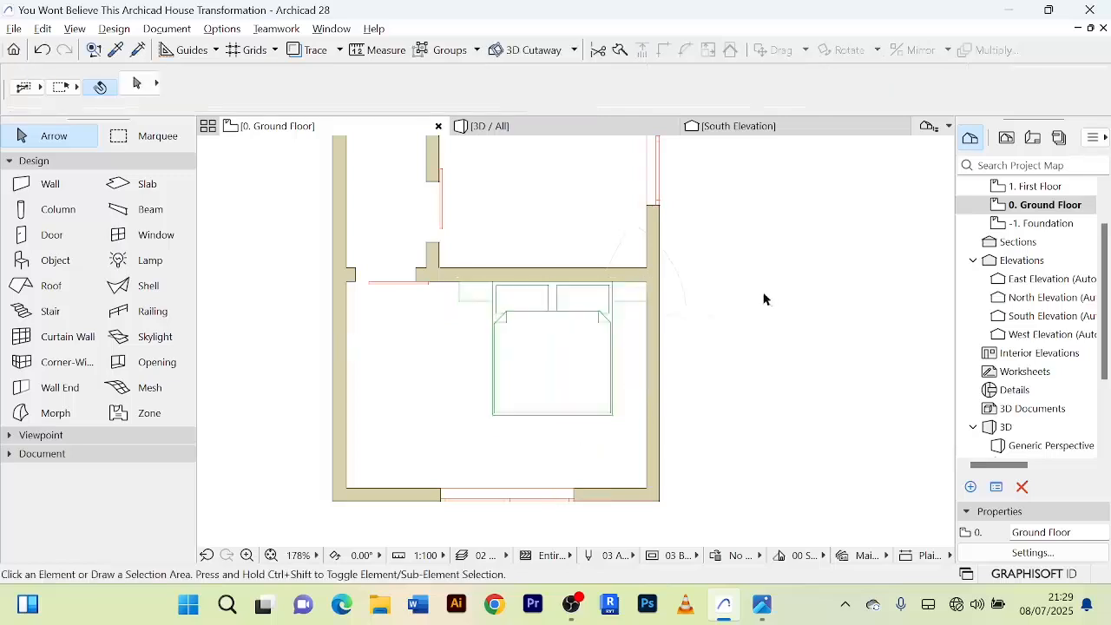
# Examine the positions of both beds and the layout of the surrounding rooms on the ground floor plan.
pyautogui.scroll(-5, 786, 304)
pyautogui.moveTo(787, 304); pyautogui.dragTo(745, 367, button='middle')
pyautogui.scroll(5, 700, 293)
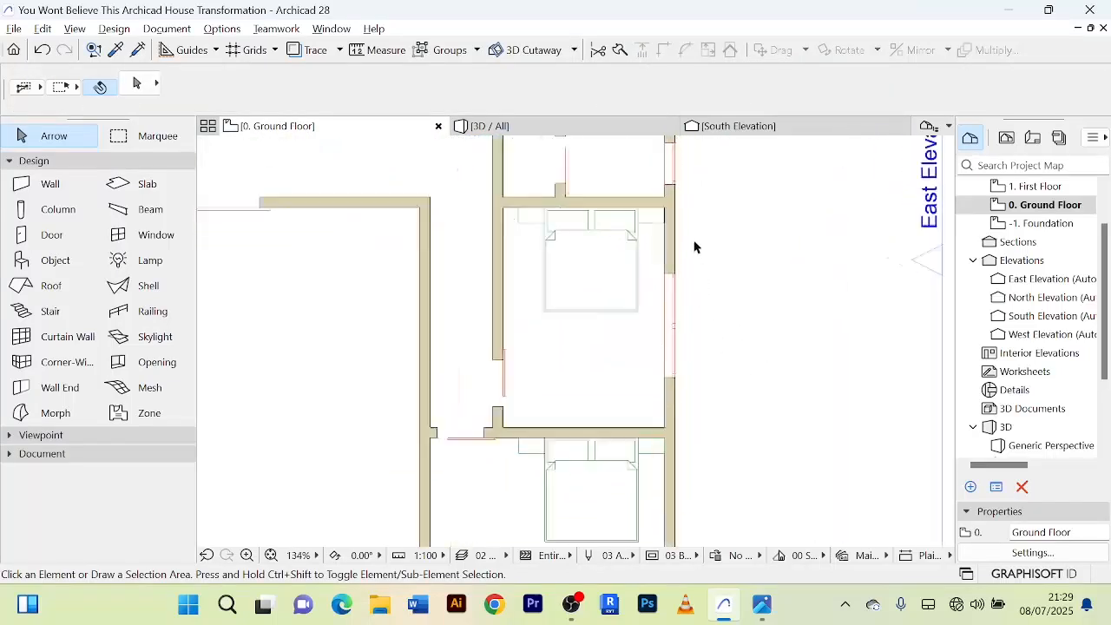
pyautogui.scroll(-3, 716, 231)
pyautogui.scroll(5, 734, 239)
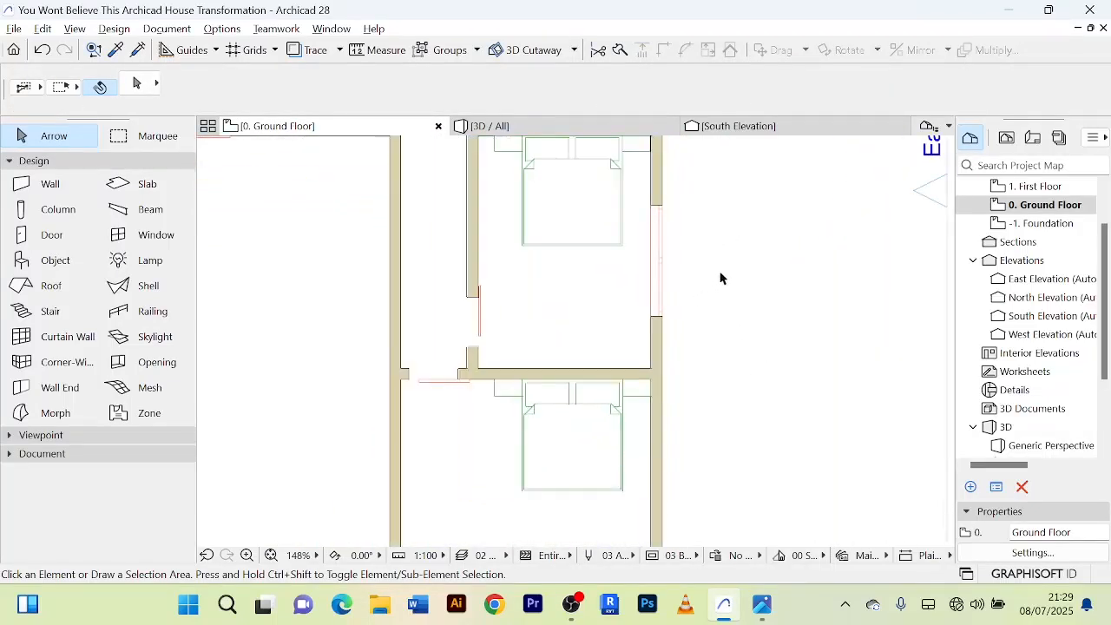
pyautogui.scroll(-5, 725, 310)
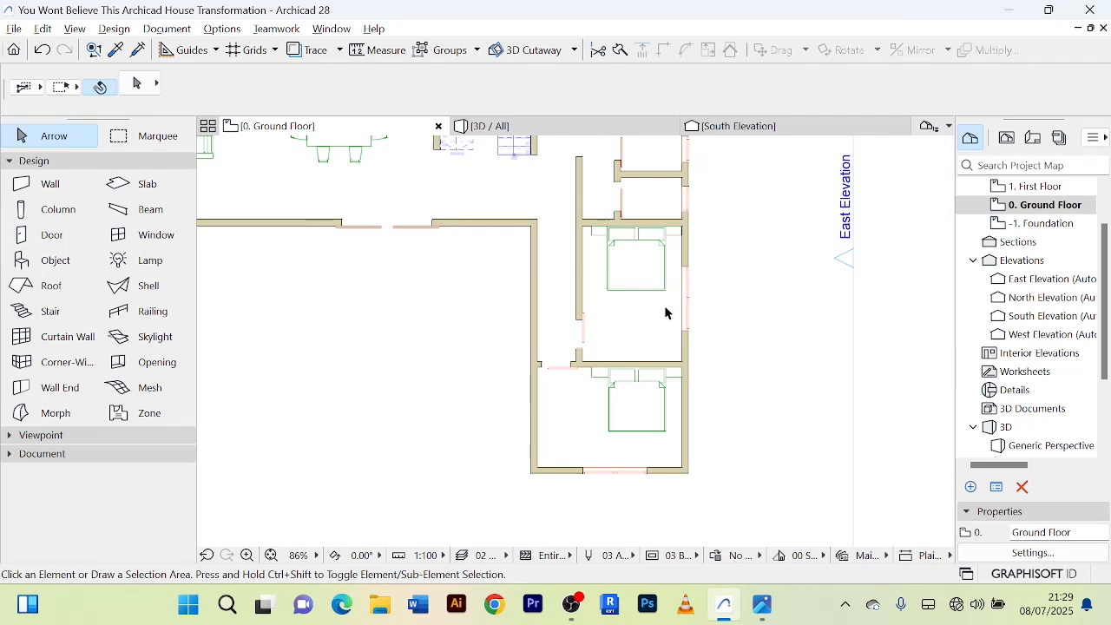
pyautogui.scroll(-3, 715, 263)
pyautogui.scroll(4, 706, 335)
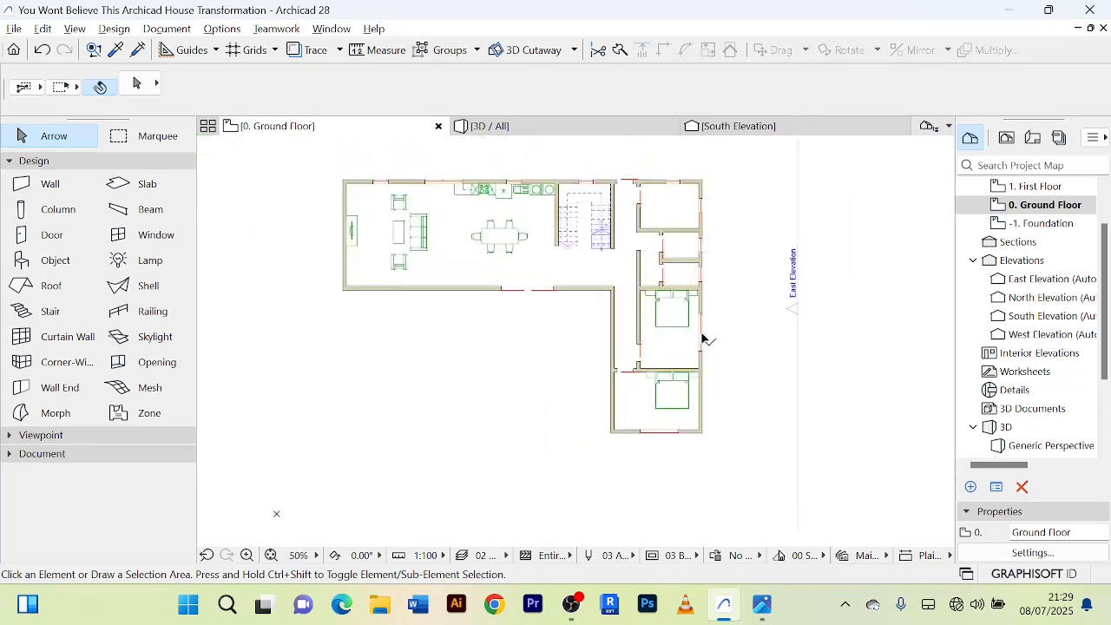
pyautogui.scroll(-2, 769, 312)
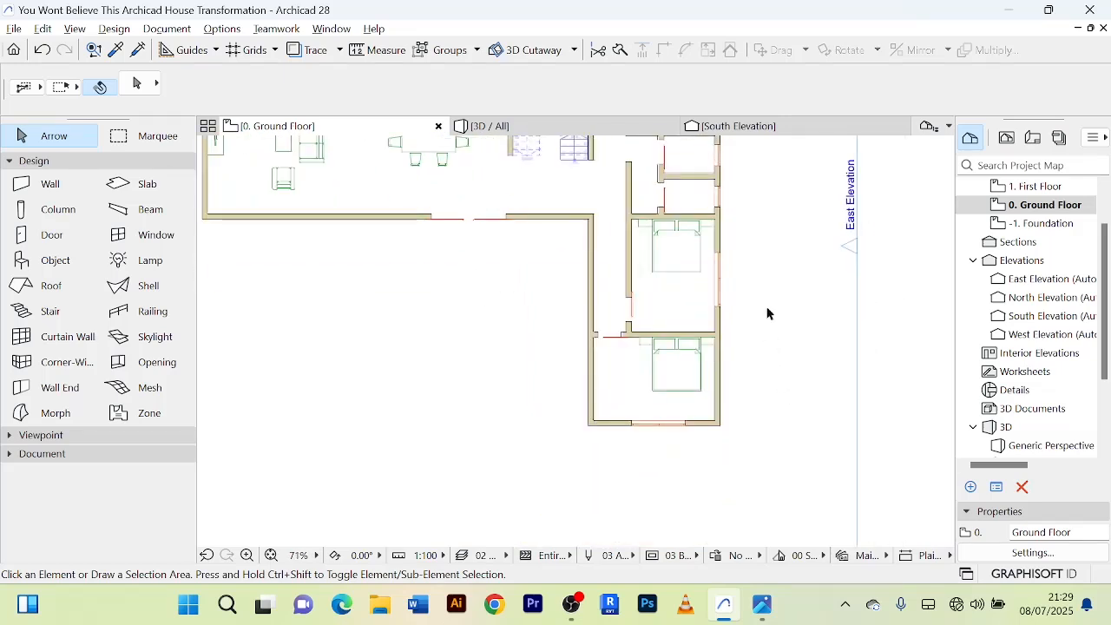
pyautogui.scroll(2, 810, 207)
pyautogui.scroll(-1, 801, 288)
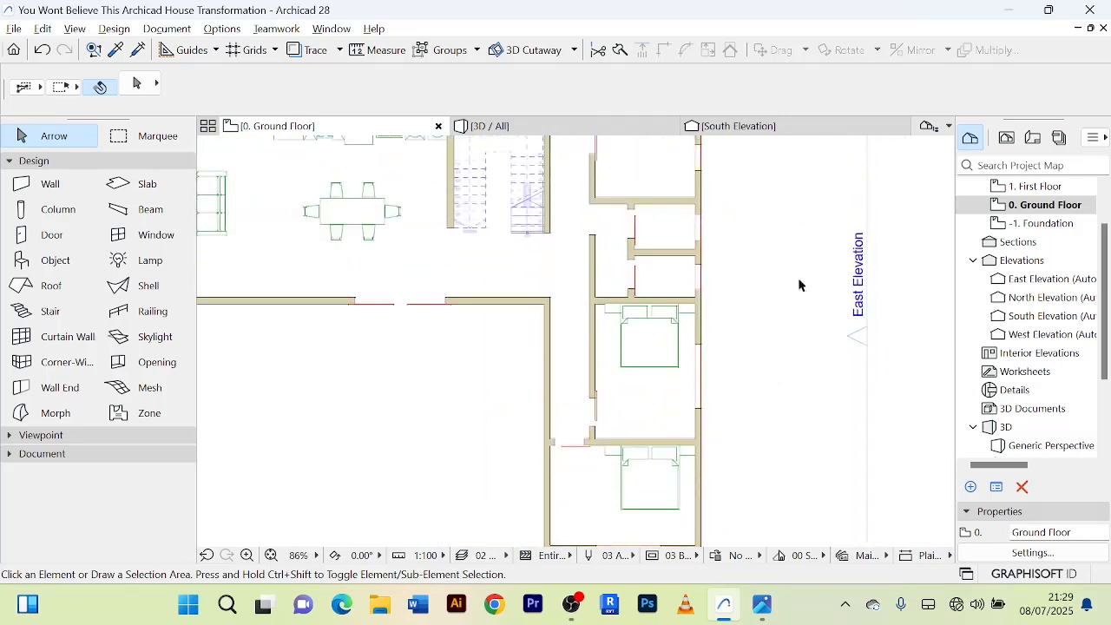
pyautogui.scroll(-2, 807, 230)
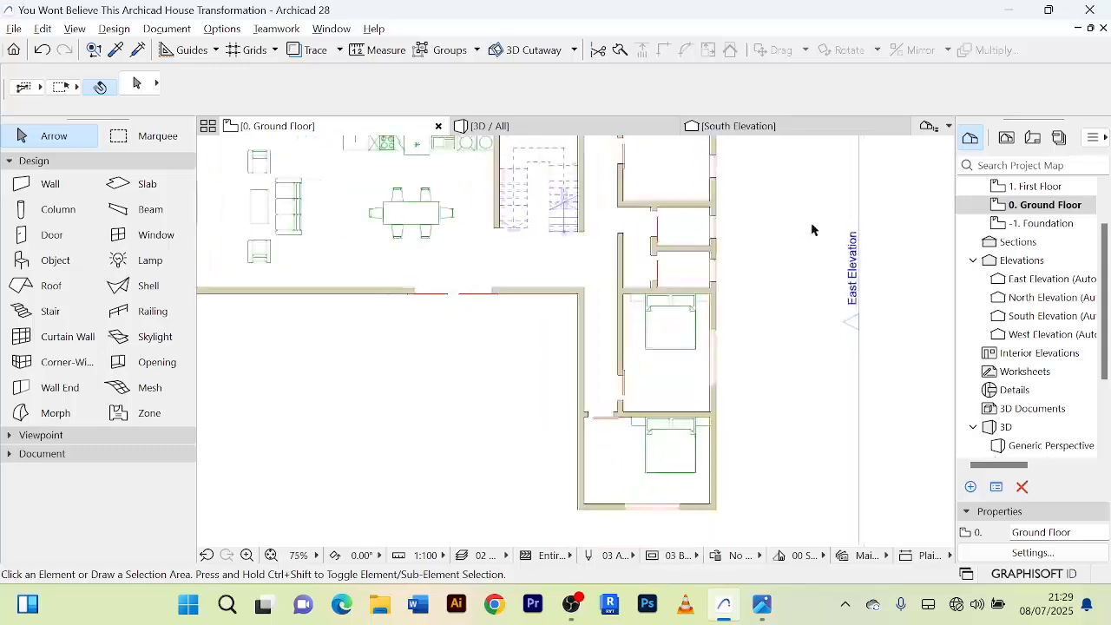
pyautogui.scroll(4, 776, 230)
pyautogui.scroll(1, 772, 228)
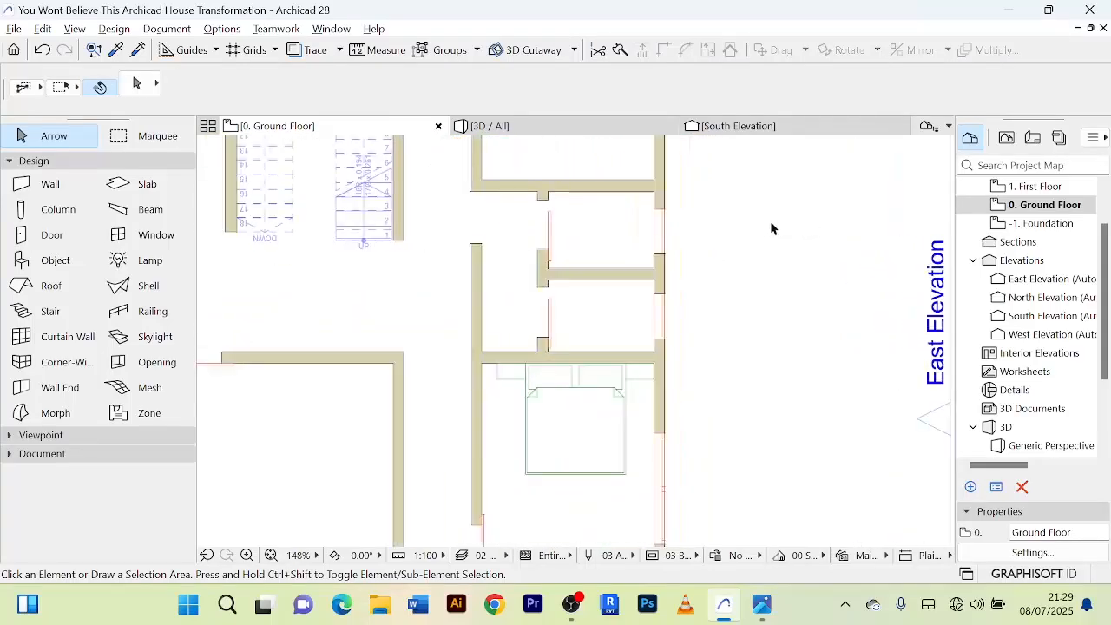
pyautogui.scroll(-2, 772, 234)
pyautogui.moveTo(772, 236); pyautogui.dragTo(775, 197, button='middle')
pyautogui.scroll(-1, 800, 260)
pyautogui.scroll(-1, 800, 260)
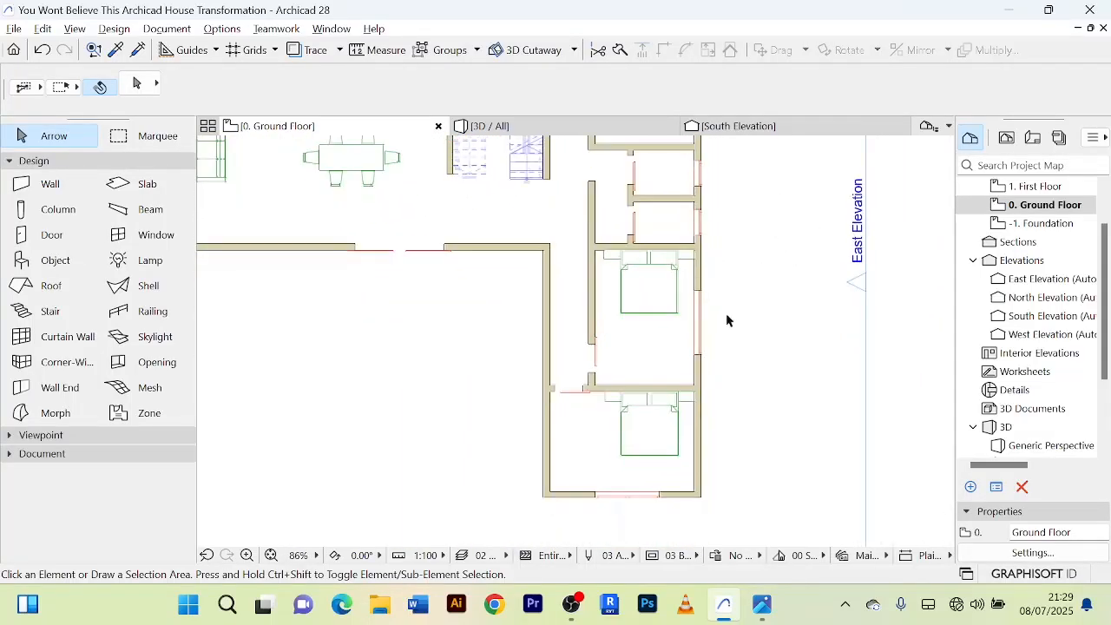
# Search the object library for "stor" and choose Wardrobe 01 as the object to place.
pyautogui.doubleClick(55, 264)
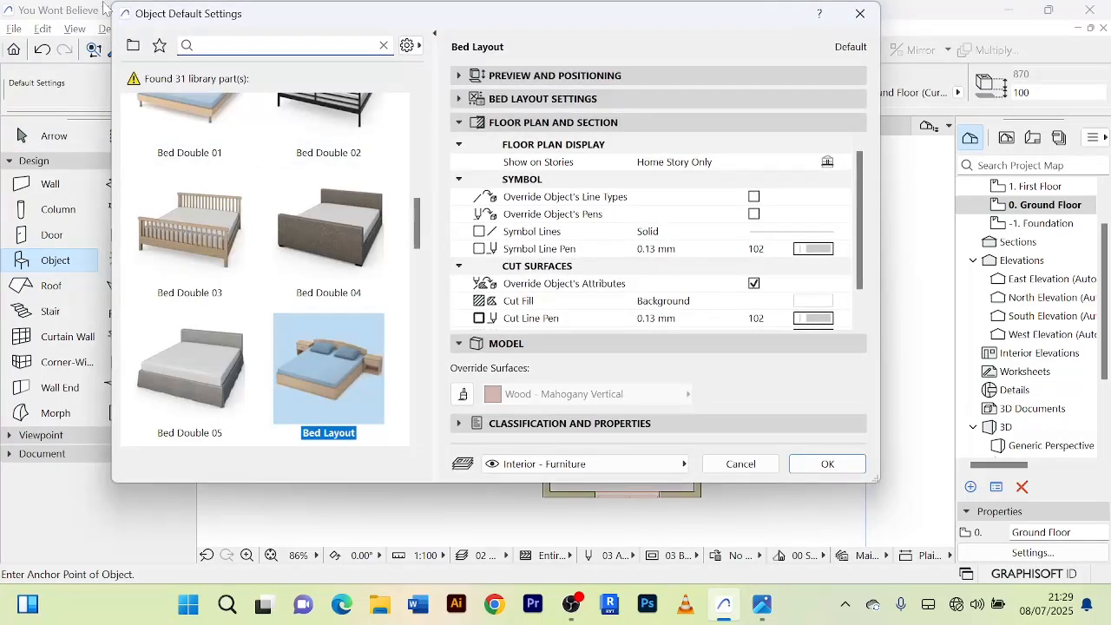
pyautogui.write('stor')
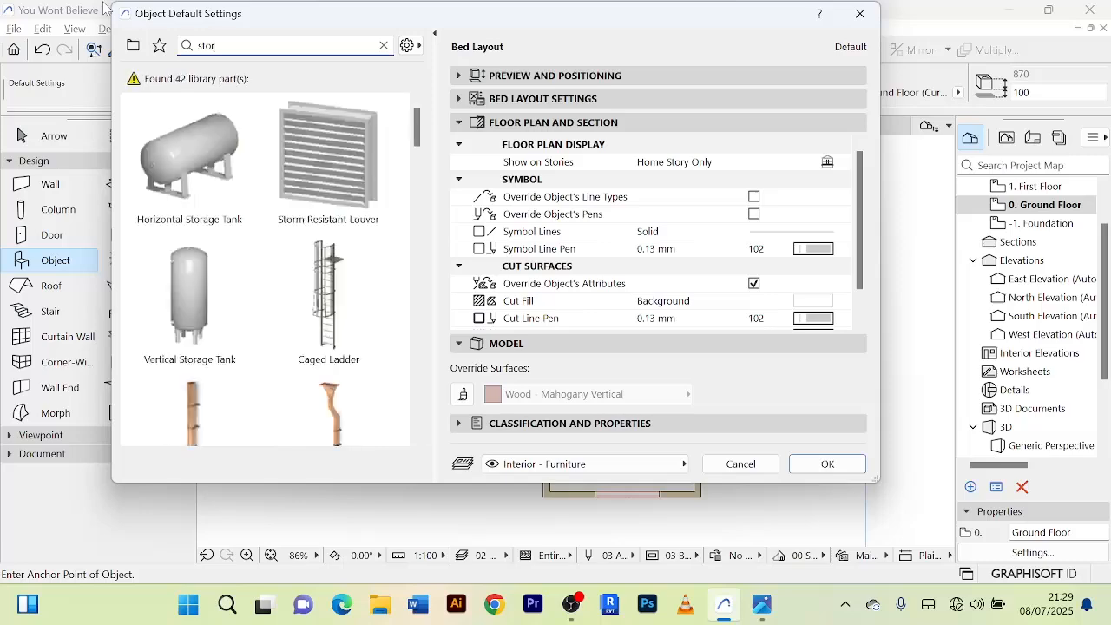
pyautogui.scroll(-8, 334, 278)
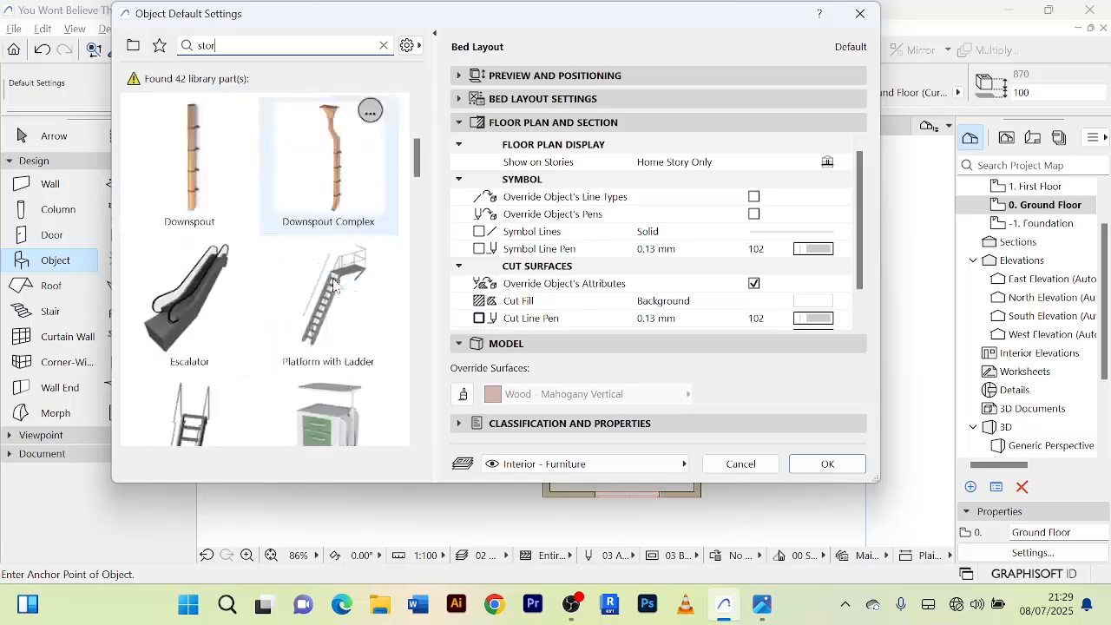
pyautogui.scroll(-2, 323, 295)
pyautogui.scroll(-5, 322, 261)
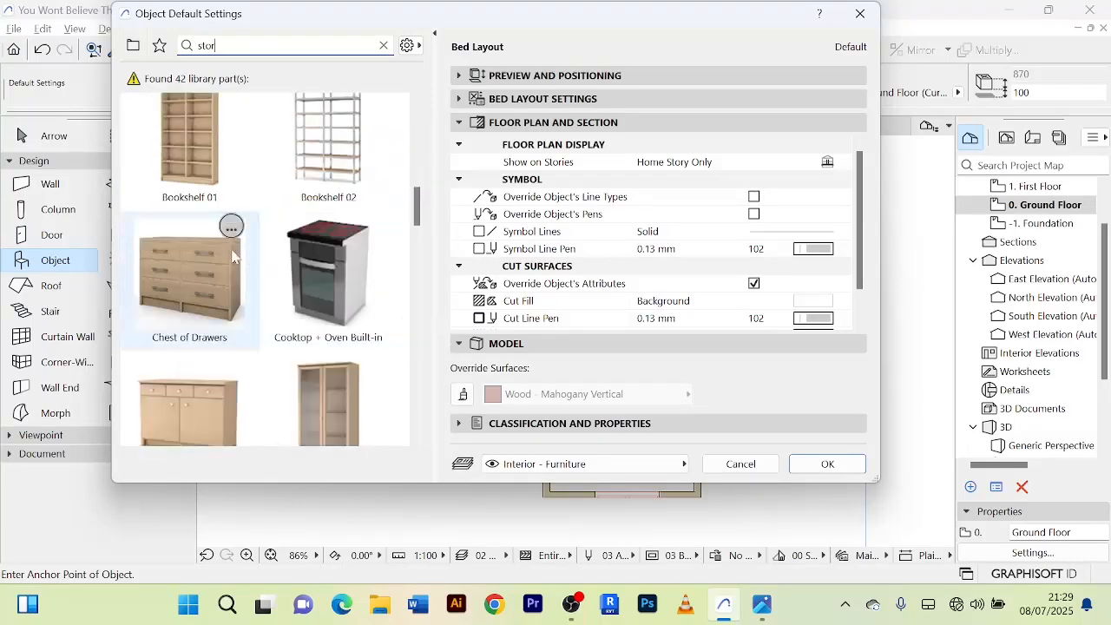
pyautogui.scroll(-3, 345, 248)
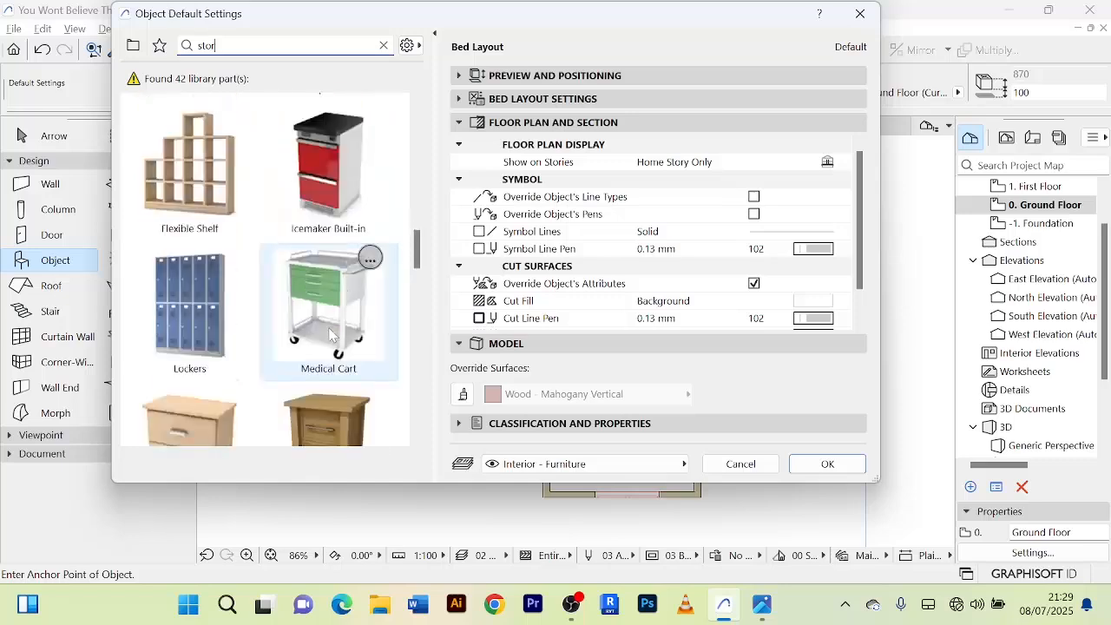
pyautogui.scroll(-2, 323, 323)
pyautogui.scroll(7, 339, 304)
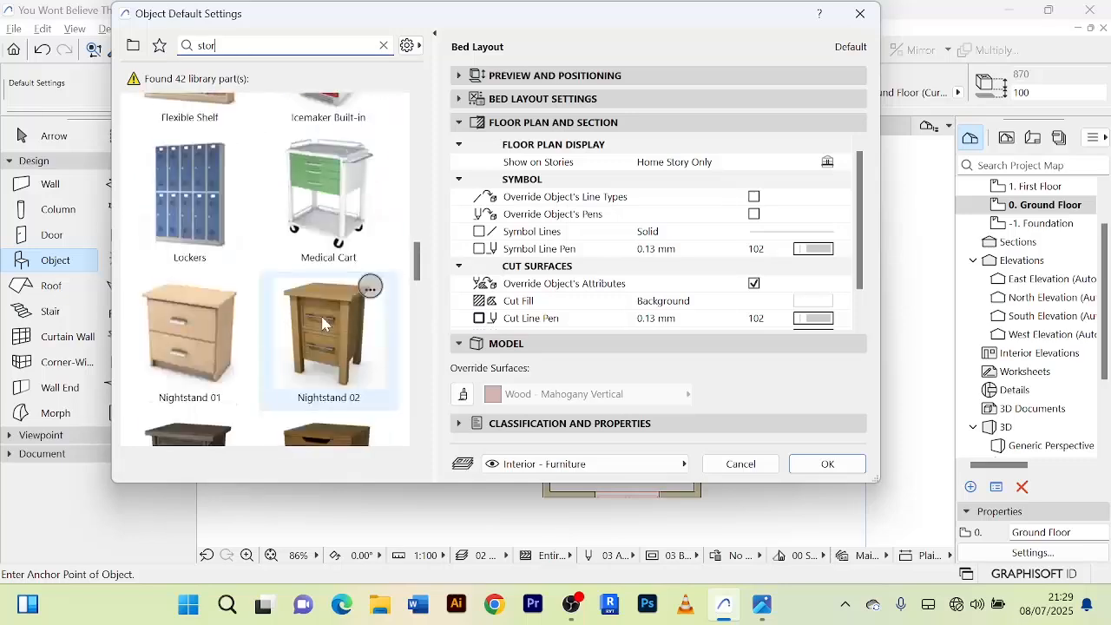
pyautogui.scroll(-8, 343, 313)
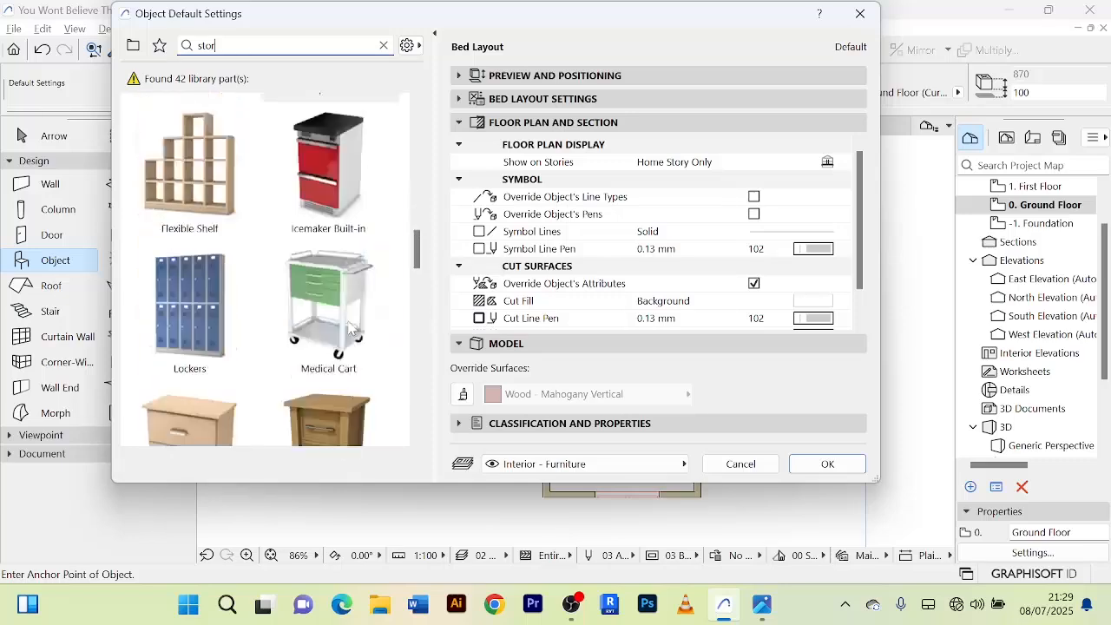
pyautogui.scroll(-6, 342, 328)
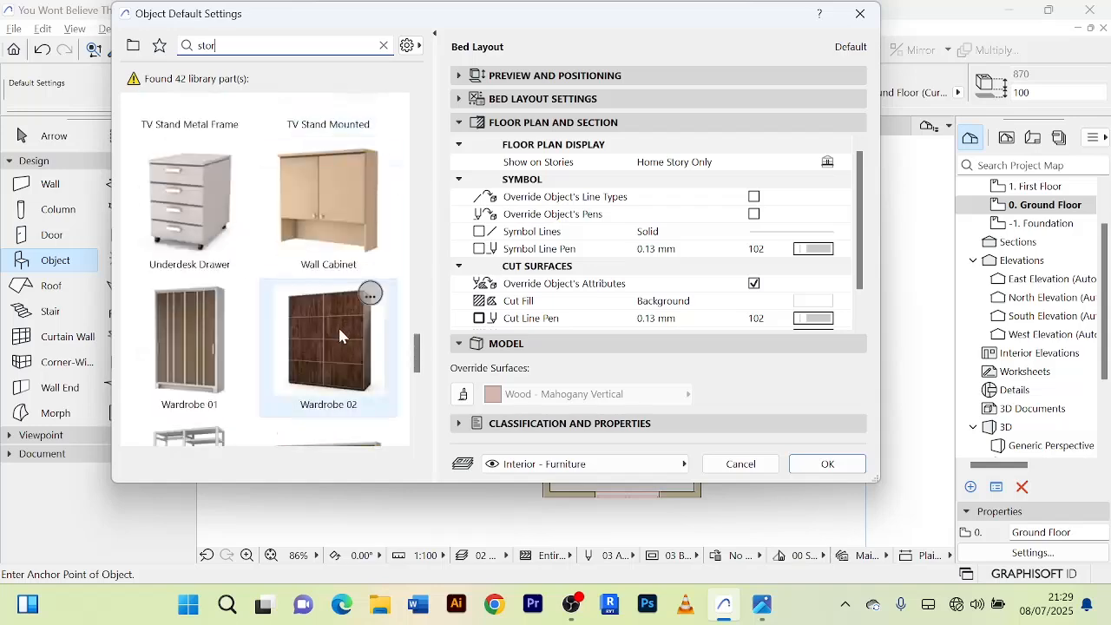
pyautogui.click(225, 368)
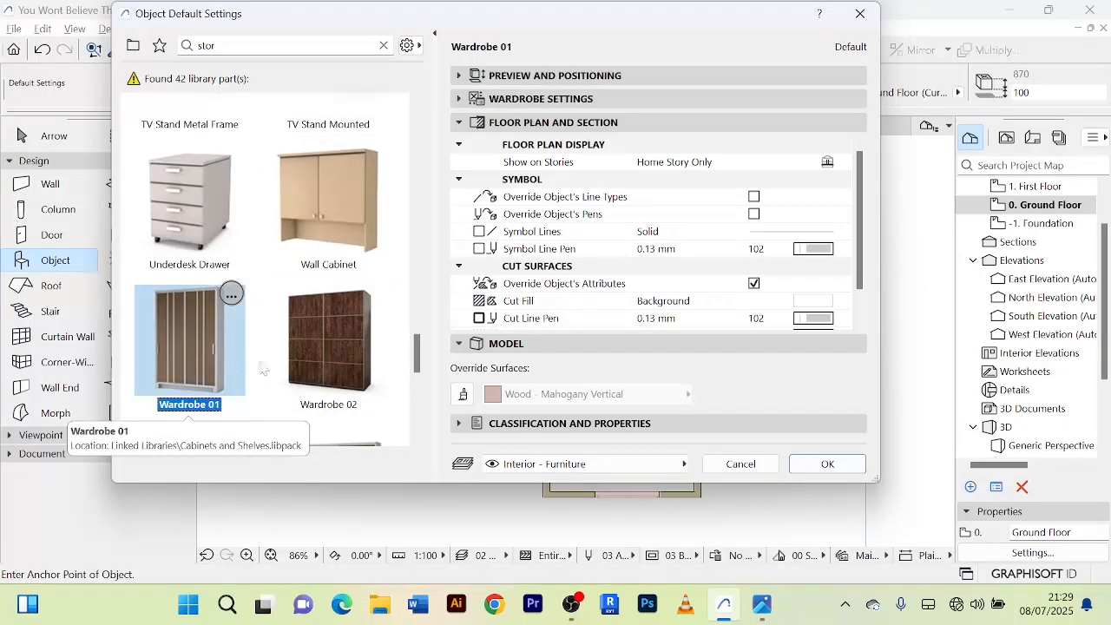
pyautogui.click(827, 464)
# Place a Wardrobe 01 in the southern bedroom, between the west wall and the bed, and finish placing objects.
pyautogui.scroll(3, 564, 417)
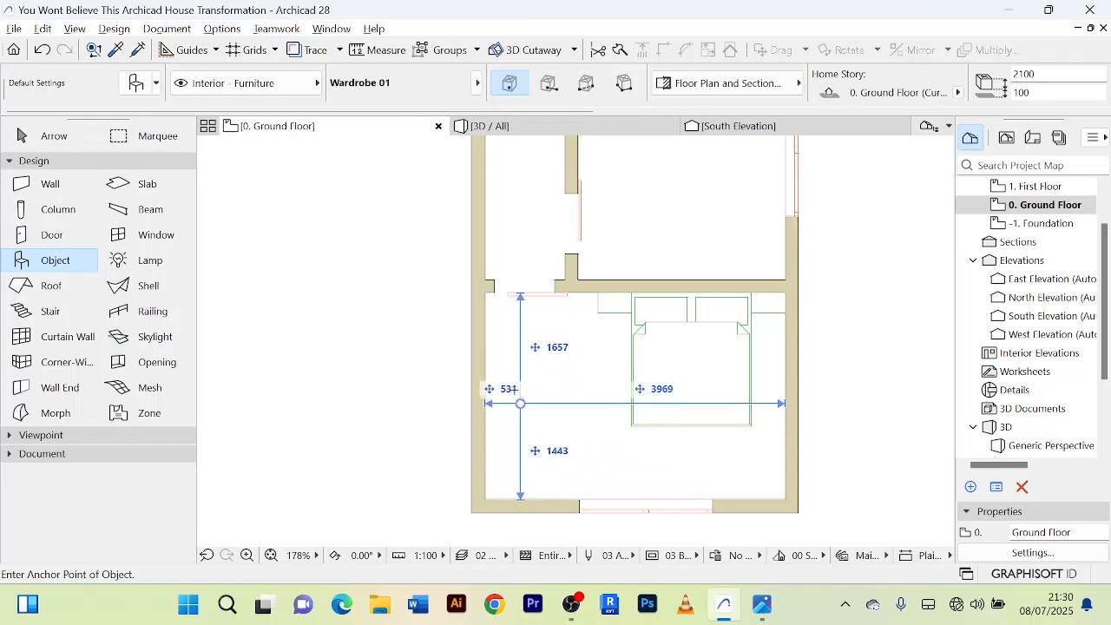
pyautogui.click(540, 382)
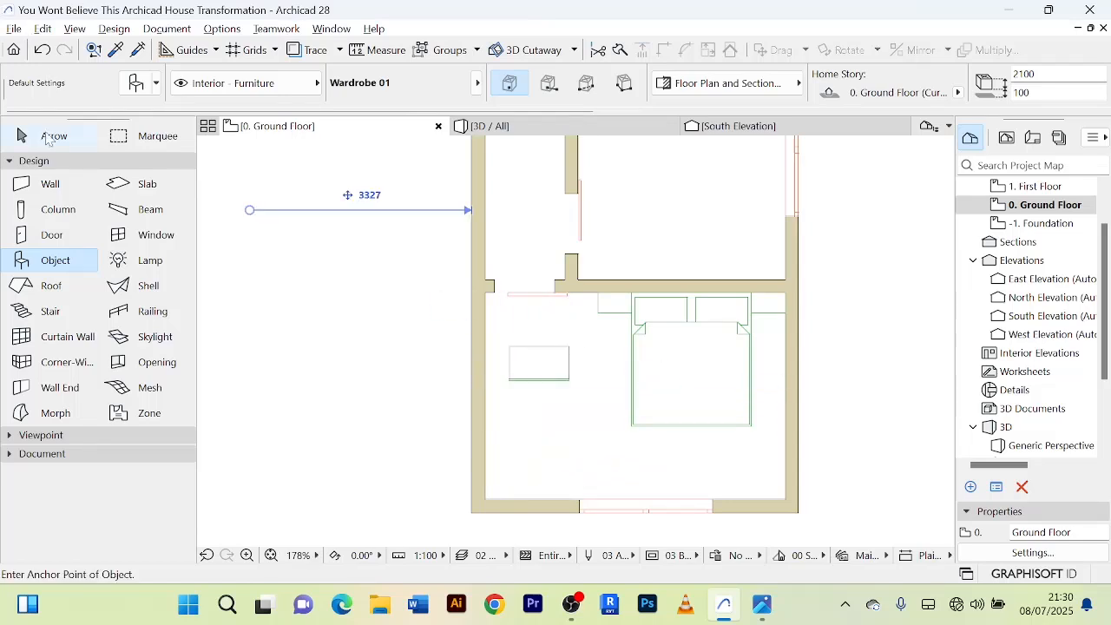
pyautogui.click(48, 137)
# Rotate the wardrobe 90° counterclockwise about the midpoint of its back edge so its front faces the bed.
pyautogui.click(549, 372)
pyautogui.scroll(3, 542, 365)
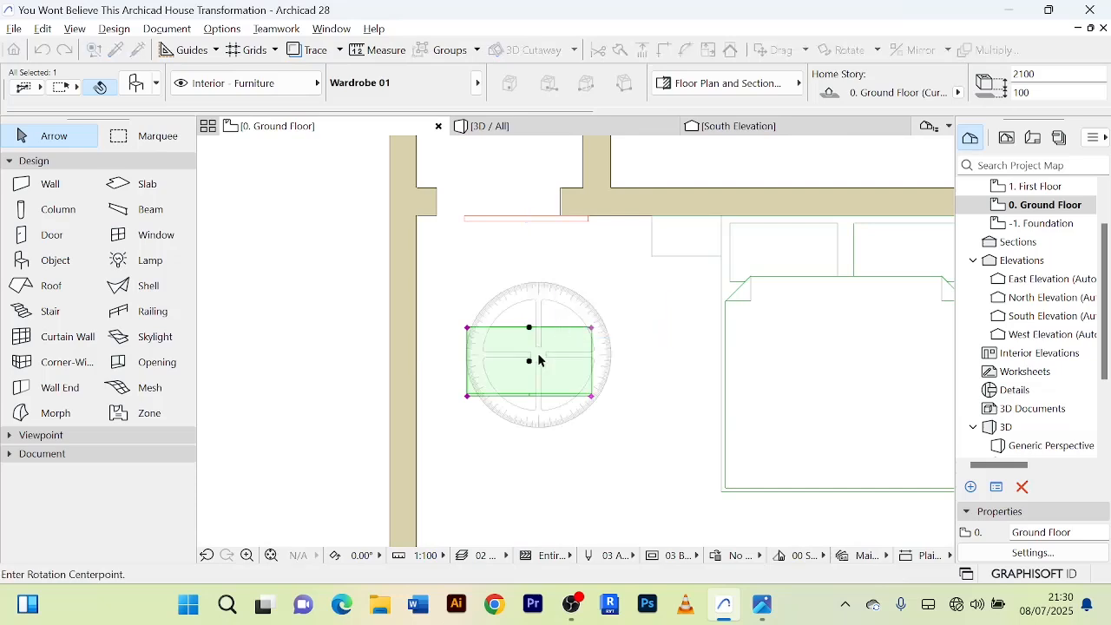
pyautogui.click(528, 328)
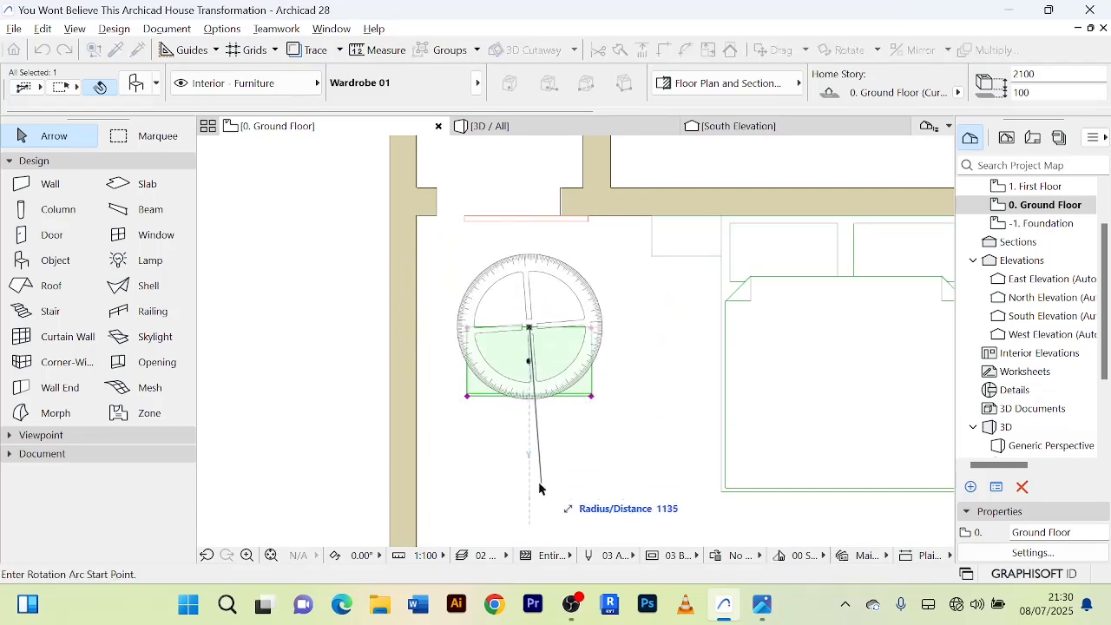
pyautogui.click(530, 509)
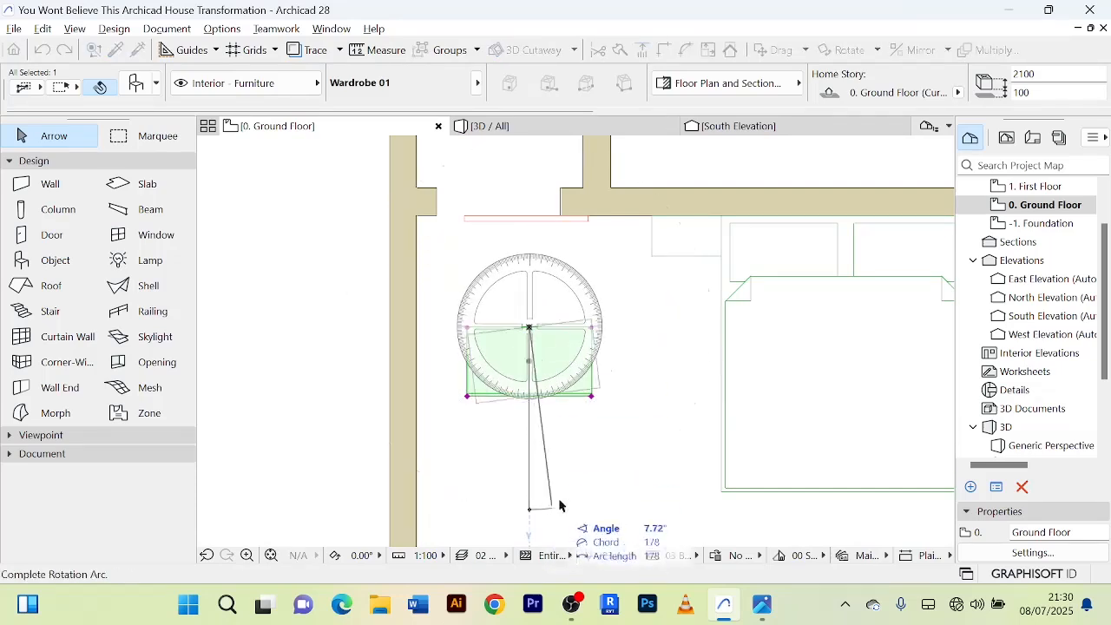
pyautogui.click(727, 327)
pyautogui.scroll(-2, 530, 373)
pyautogui.scroll(1, 533, 372)
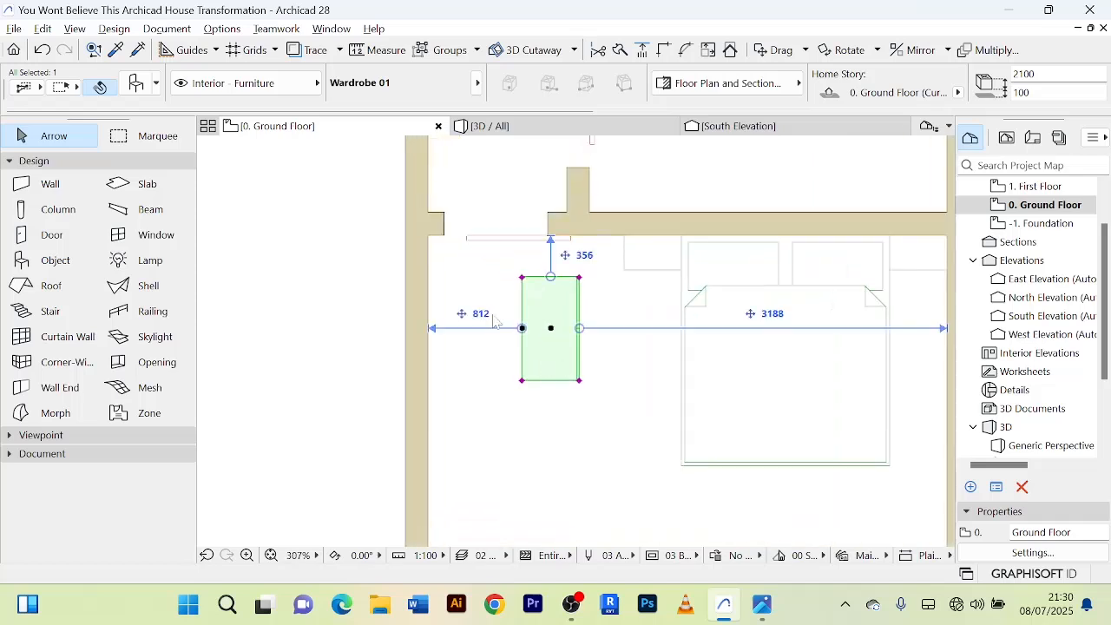
# Move the wardrobe into the southwest corner of the southern bedroom, with its back against the west wall.
pyautogui.hotkey('ctrl', 'd')
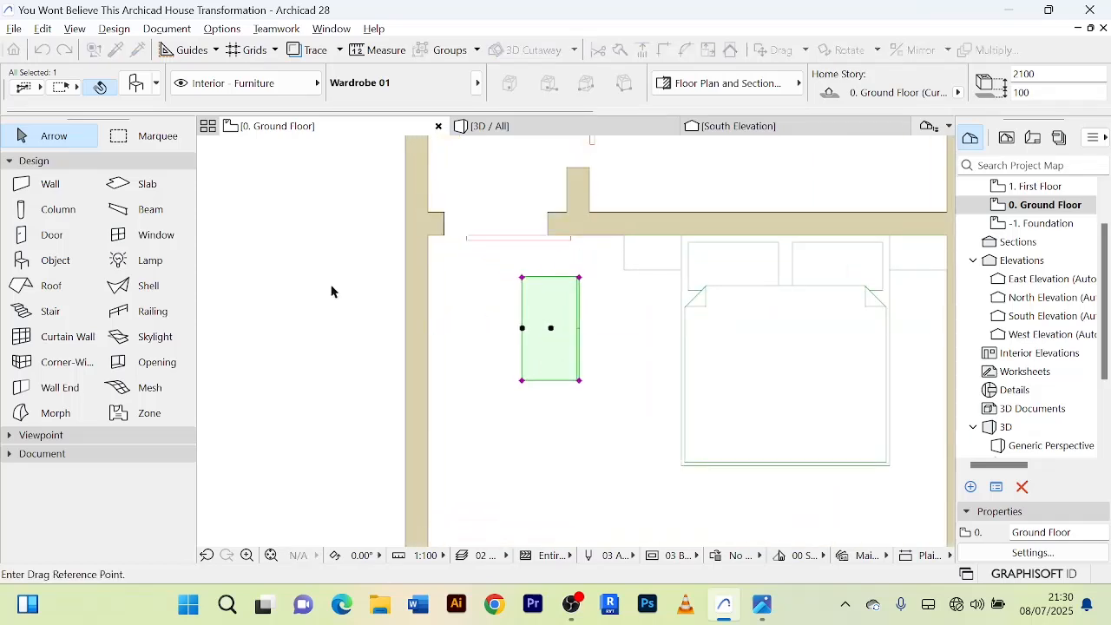
pyautogui.scroll(-4, 330, 291)
pyautogui.click(443, 326)
pyautogui.scroll(7, 412, 413)
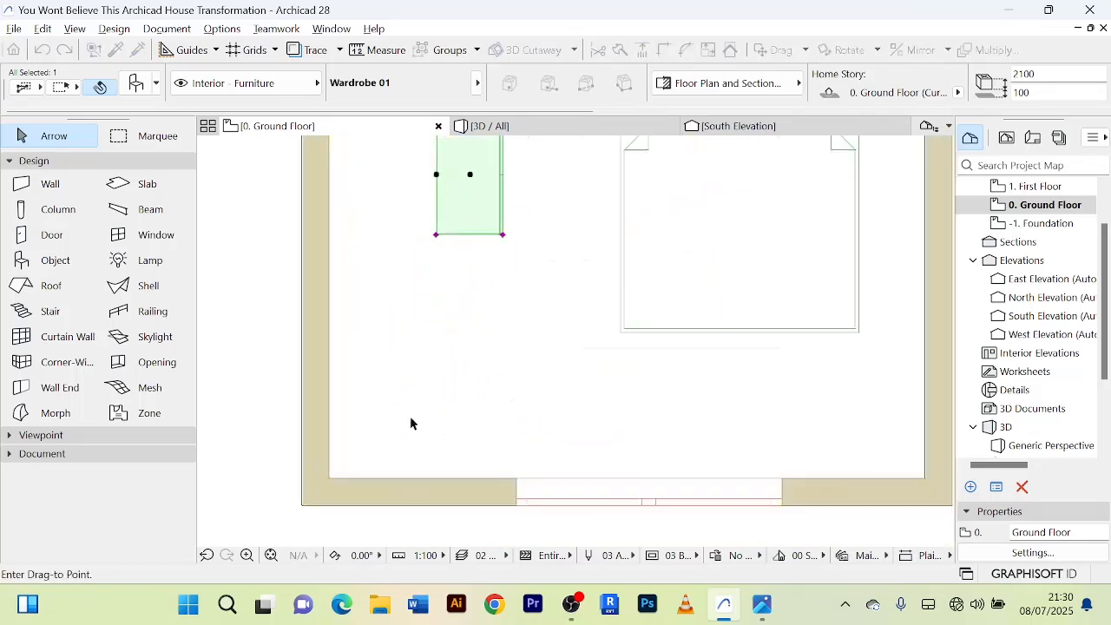
pyautogui.click(365, 463)
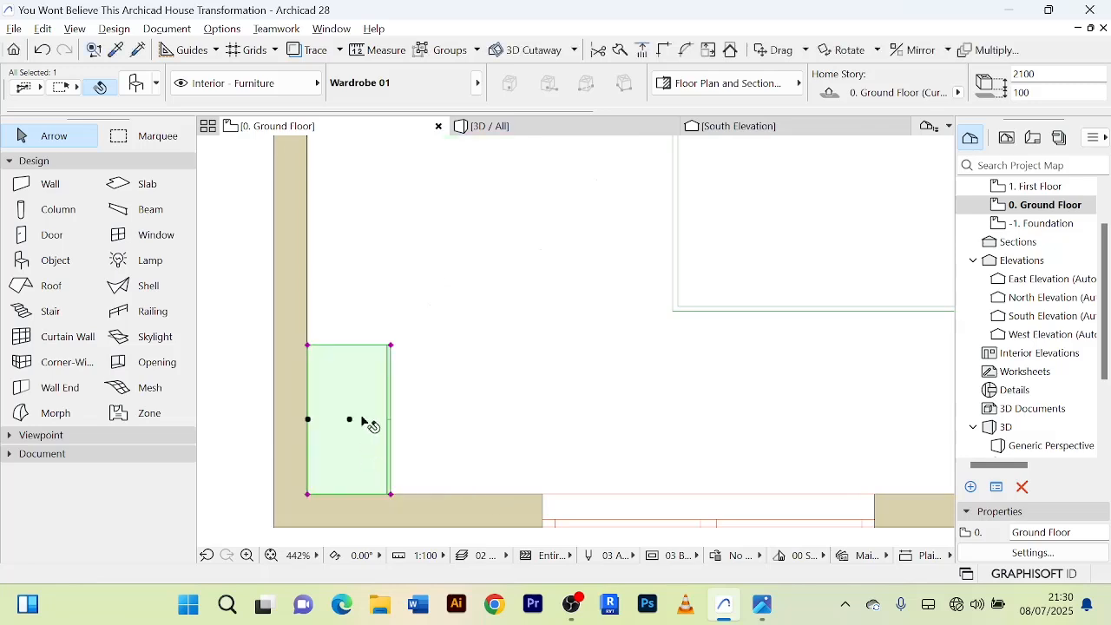
pyautogui.scroll(-5, 367, 355)
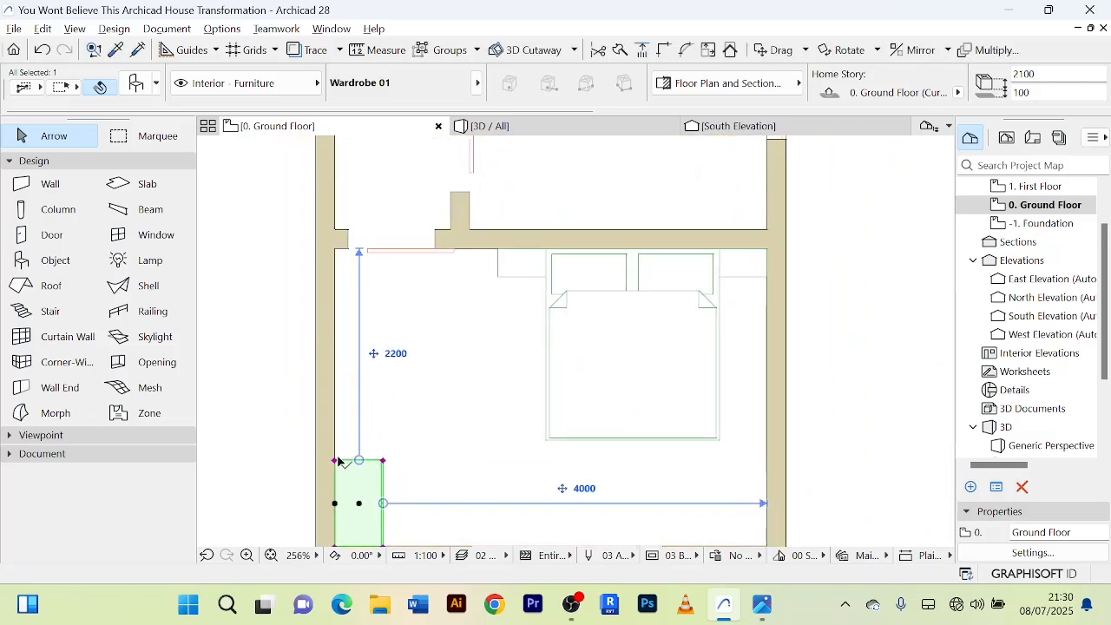
# Stretch the wardrobe northward along the west wall to a width of about 2 m and deselect it.
pyautogui.click(337, 461)
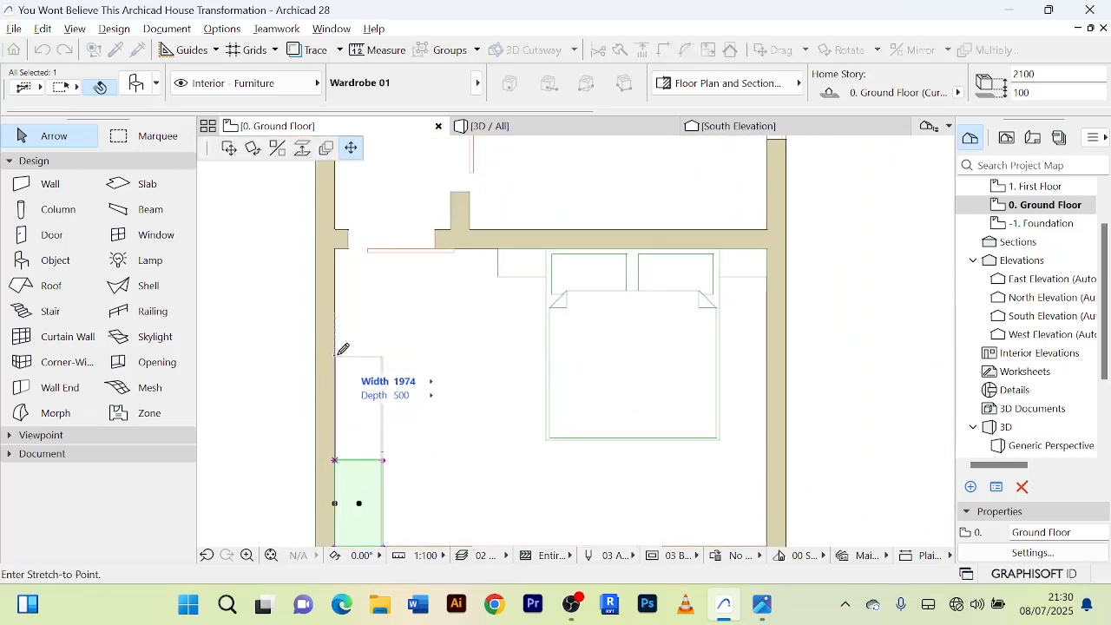
pyautogui.scroll(-3, 422, 397)
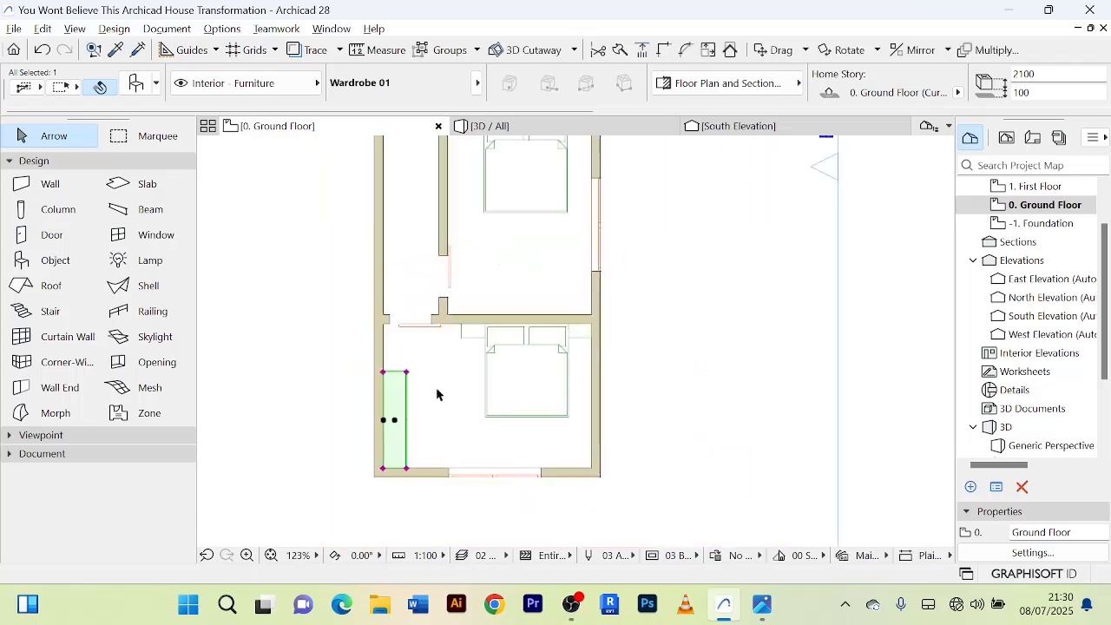
pyautogui.press('Escape')
pyautogui.scroll(-2, 746, 415)
pyautogui.moveTo(746, 410); pyautogui.dragTo(734, 397, button='middle')
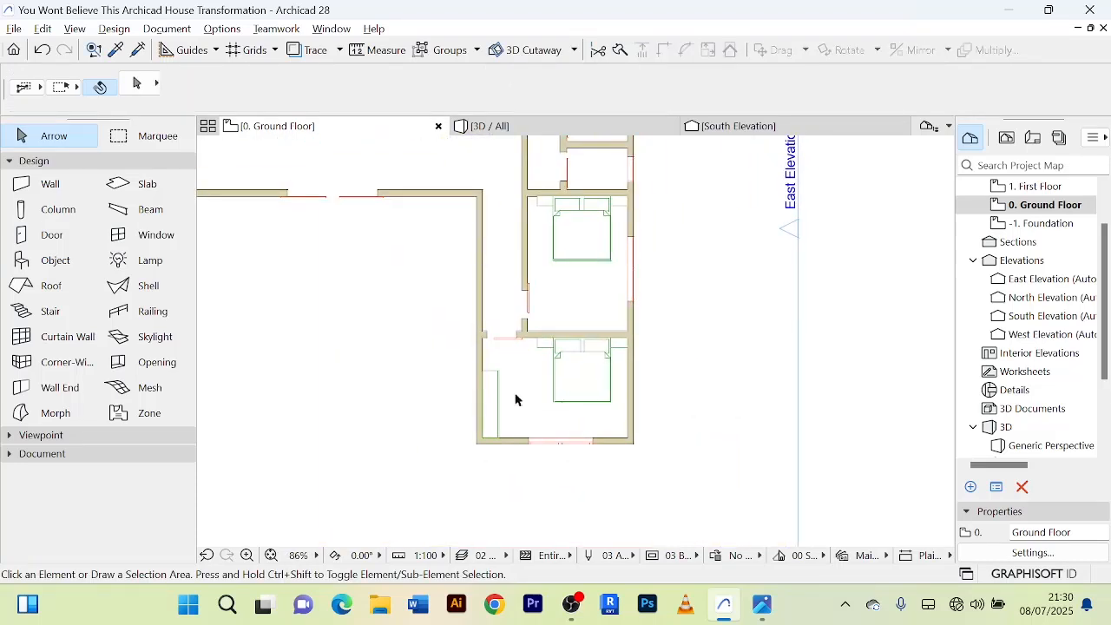
# Copy the wardrobe from the southern bedroom into the bedroom to the north, below the foot of the bed.
pyautogui.scroll(3, 515, 399)
pyautogui.click(507, 414)
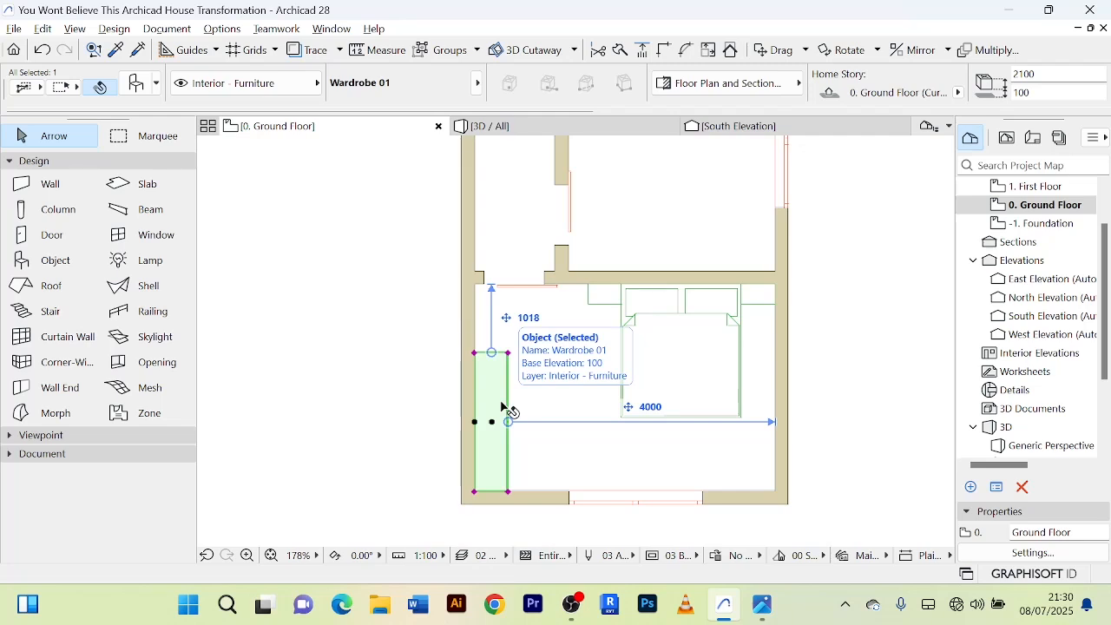
pyautogui.hotkey('ctrl', 'shift', 'd')
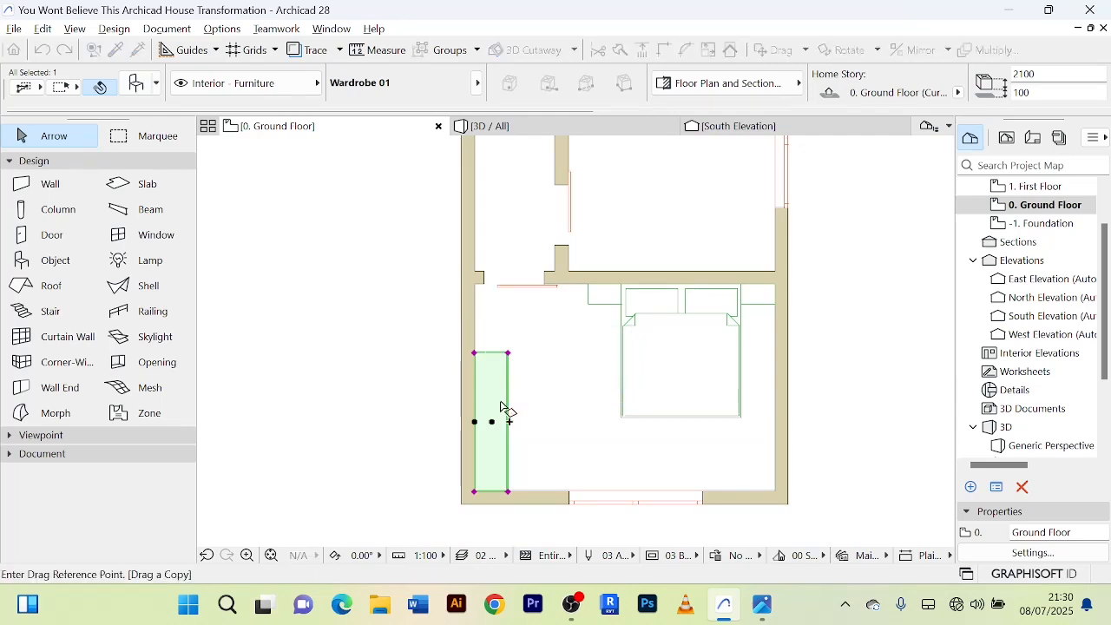
pyautogui.click(502, 404)
pyautogui.scroll(5, 660, 286)
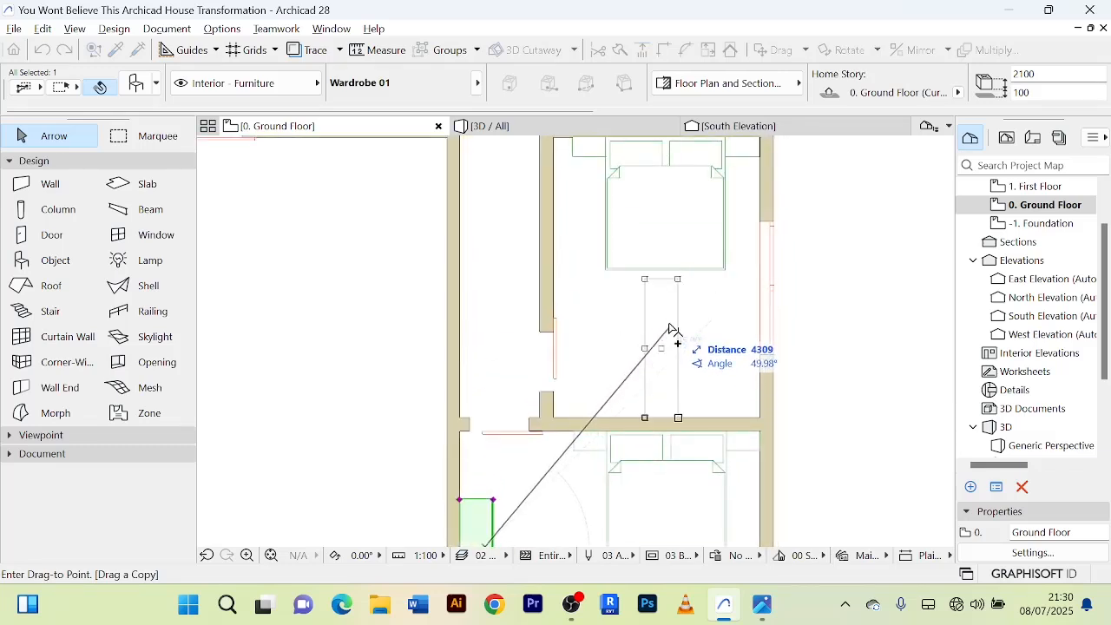
pyautogui.click(672, 345)
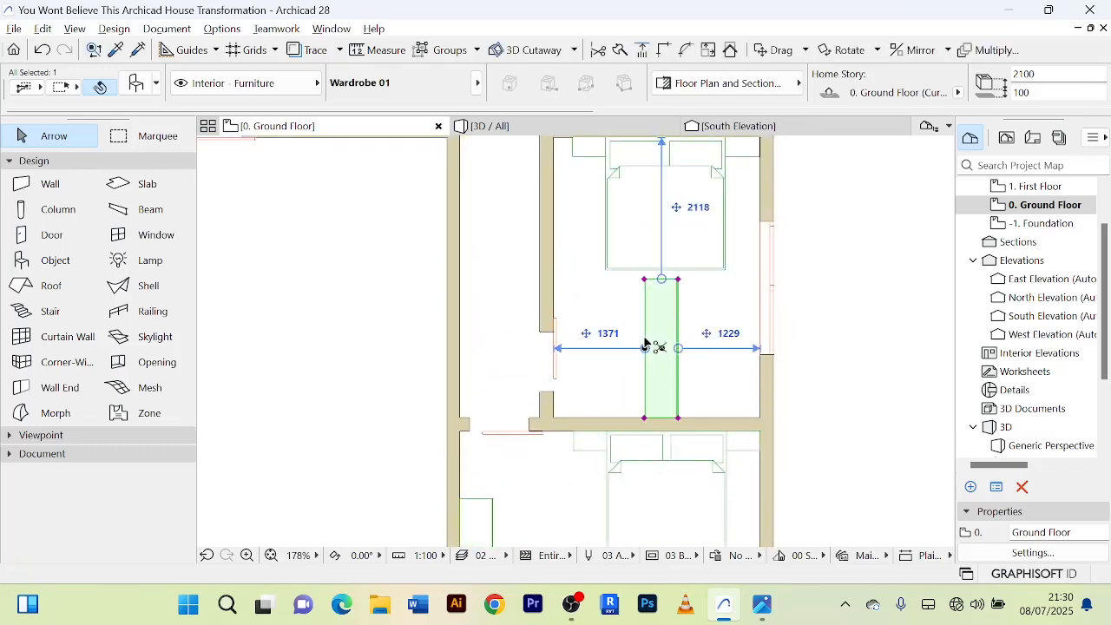
# Rotate the copied wardrobe 90° counterclockwise about the midpoint of its back edge so its front faces the bed.
pyautogui.hotkey('ctrl', 'e')
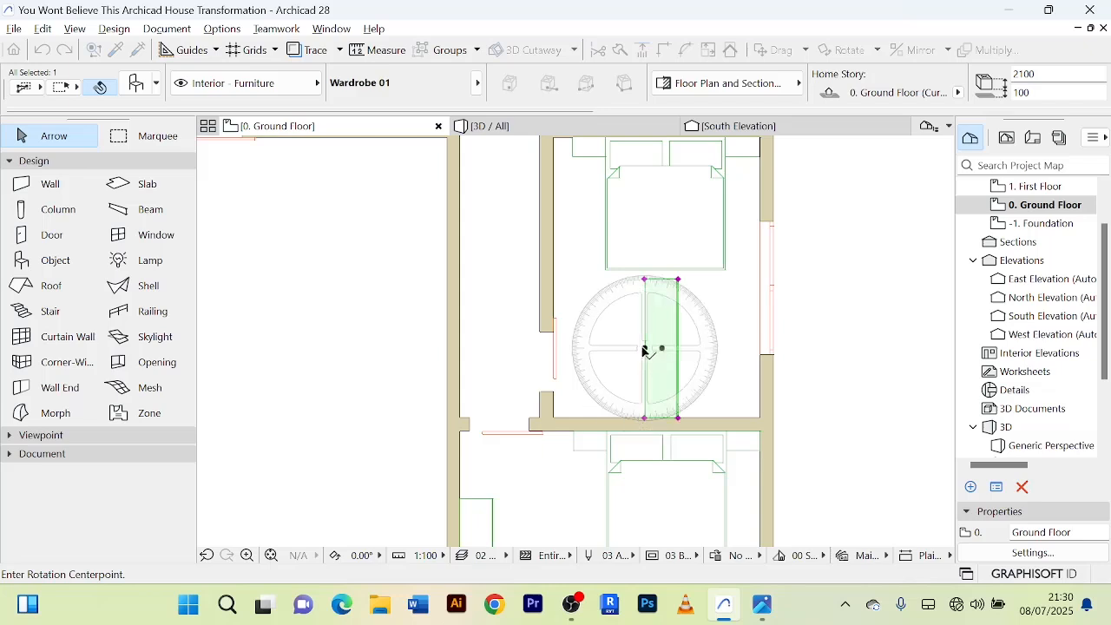
pyautogui.click(644, 348)
pyautogui.click(837, 349)
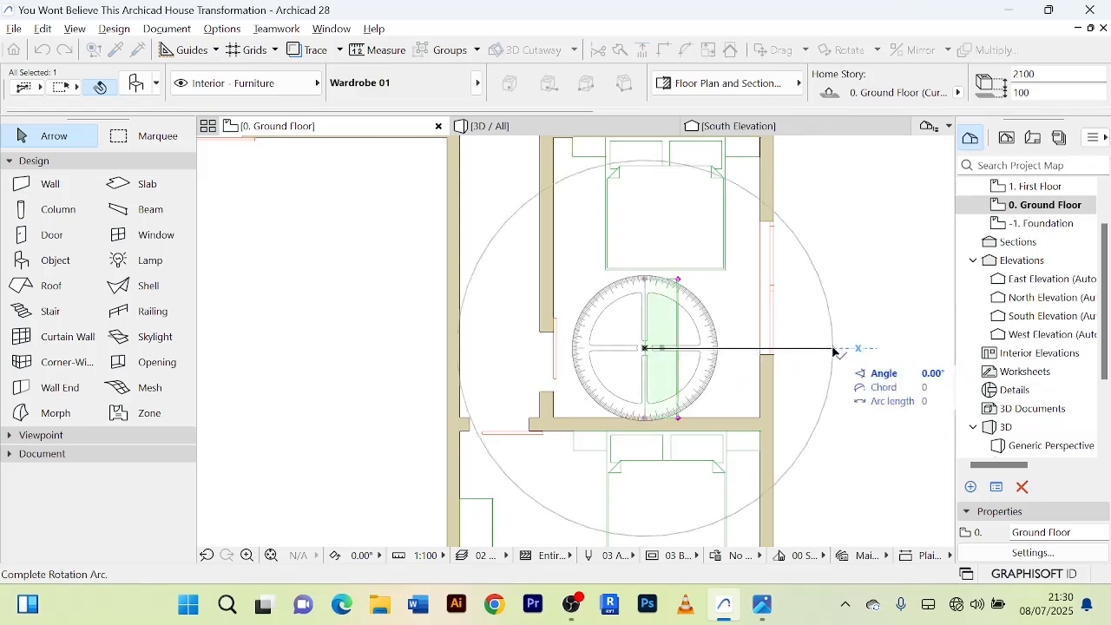
pyautogui.click(655, 165)
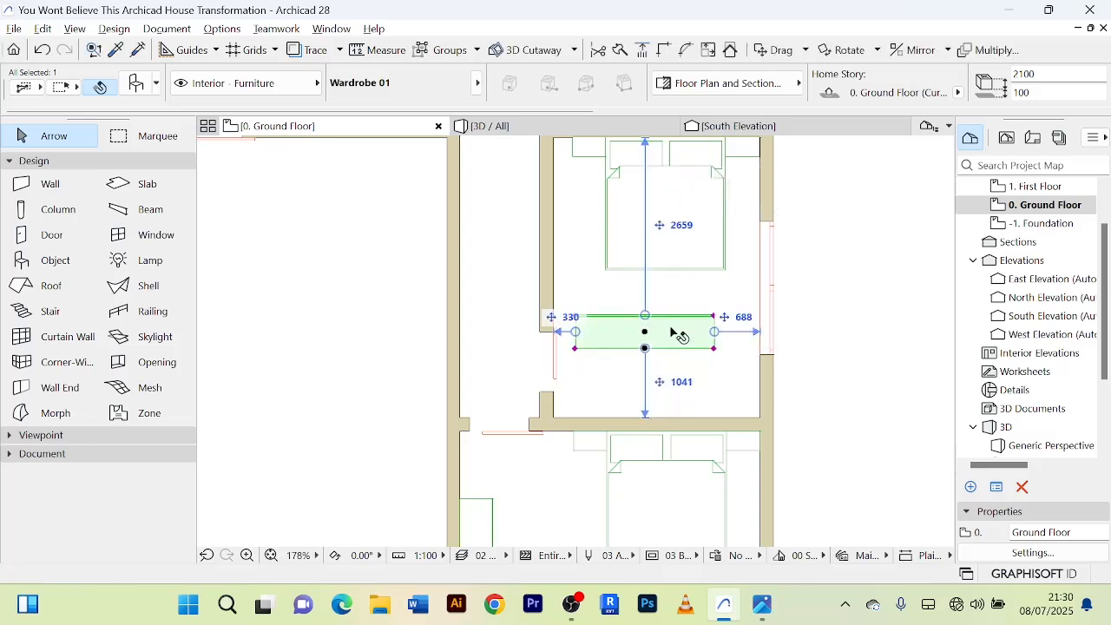
# Move the rotated wardrobe into the southeast corner of its bedroom, against the partition wall, and deselect it.
pyautogui.hotkey('ctrl', 'd')
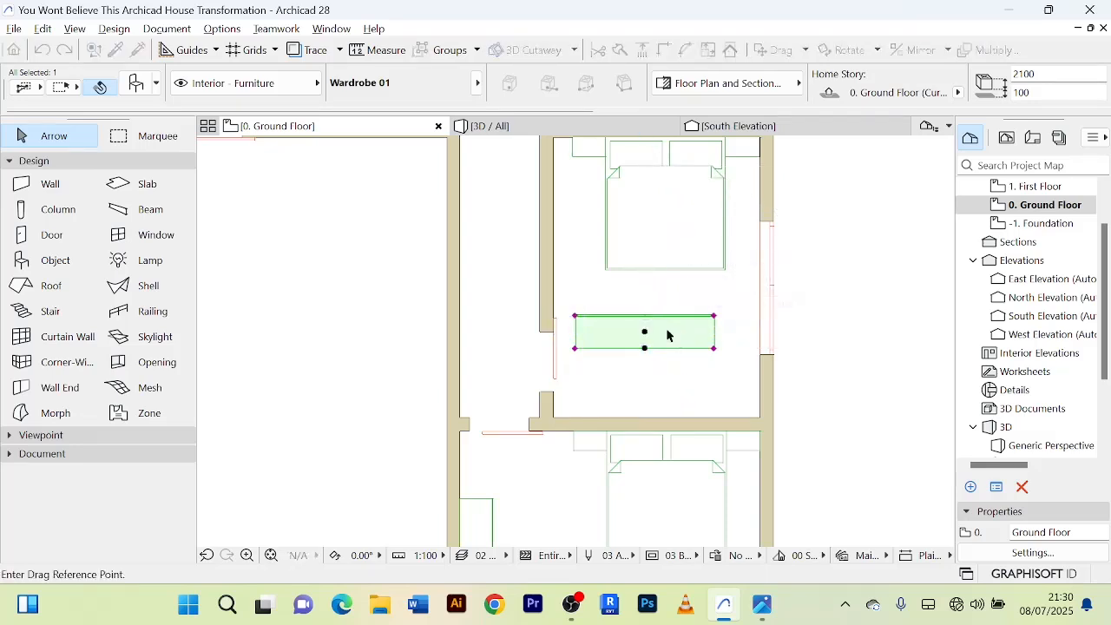
pyautogui.click(695, 339)
pyautogui.scroll(3, 744, 409)
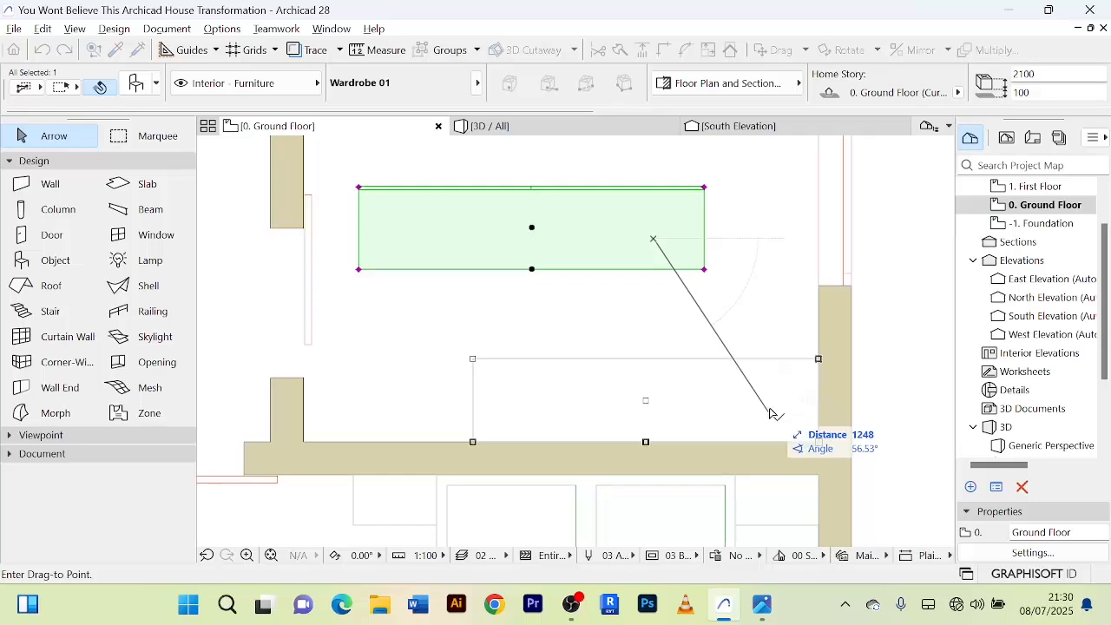
pyautogui.click(771, 410)
pyautogui.scroll(-5, 771, 409)
pyautogui.click(836, 374)
pyautogui.scroll(-3, 838, 374)
pyautogui.moveTo(841, 374); pyautogui.dragTo(784, 359, button='middle')
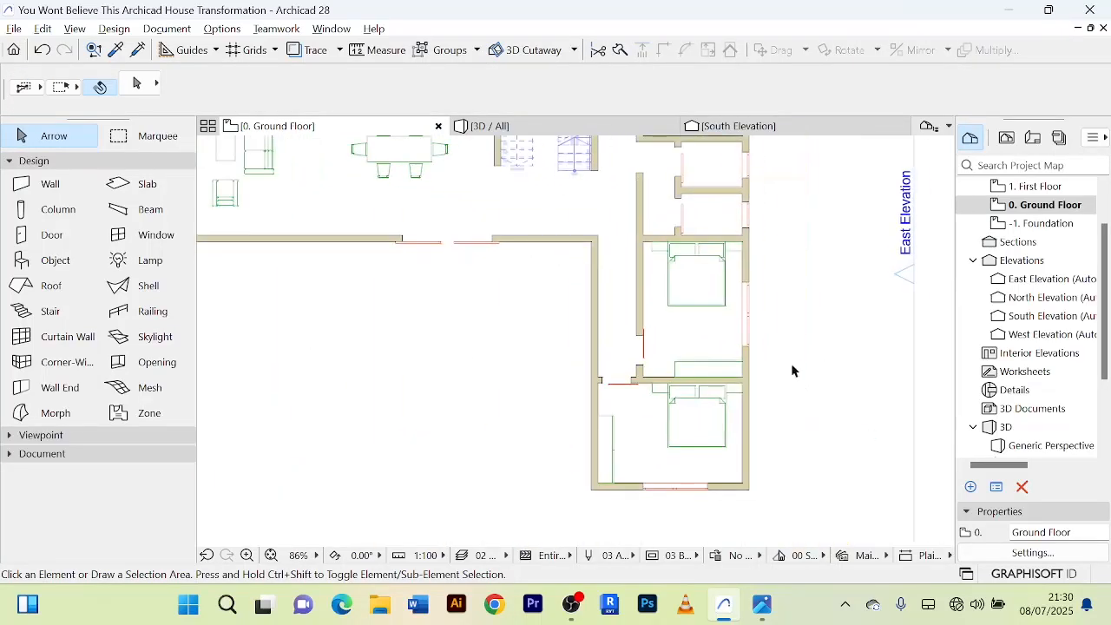
# Examine the furniture layout of the two bedrooms, checking the clearances around the beds, wardrobes and doors.
pyautogui.scroll(3, 792, 371)
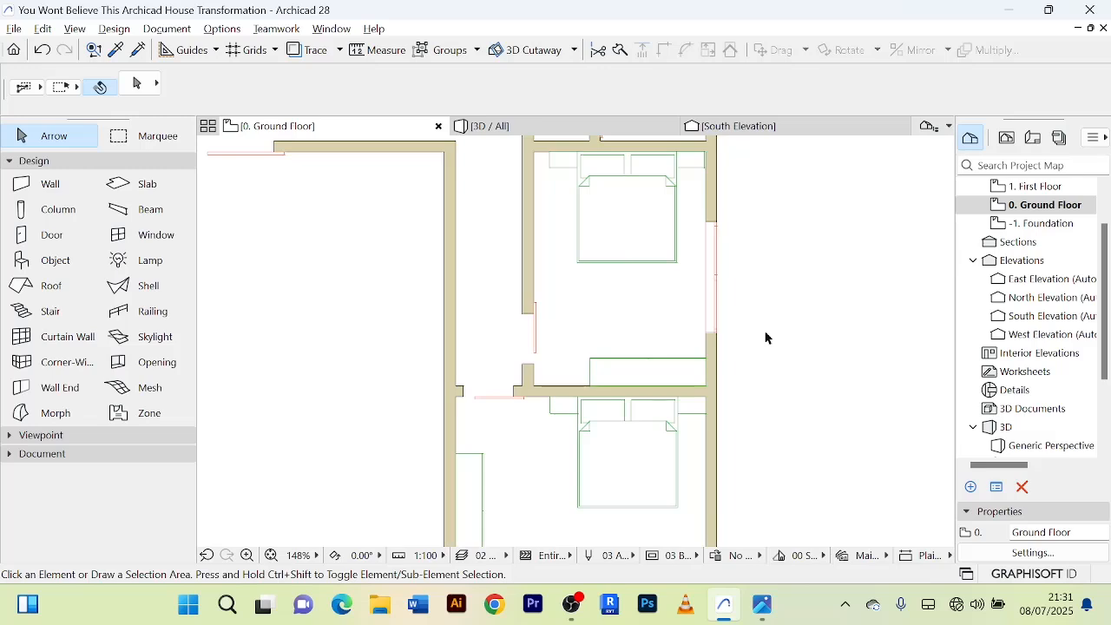
pyautogui.scroll(-3, 767, 337)
pyautogui.scroll(5, 720, 318)
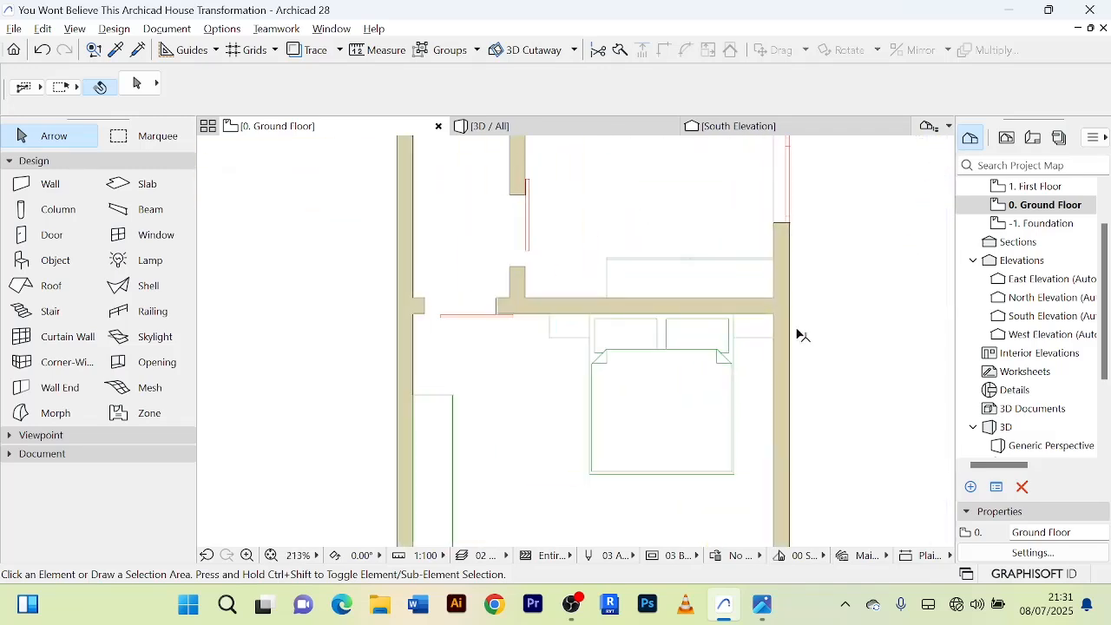
pyautogui.scroll(-3, 824, 333)
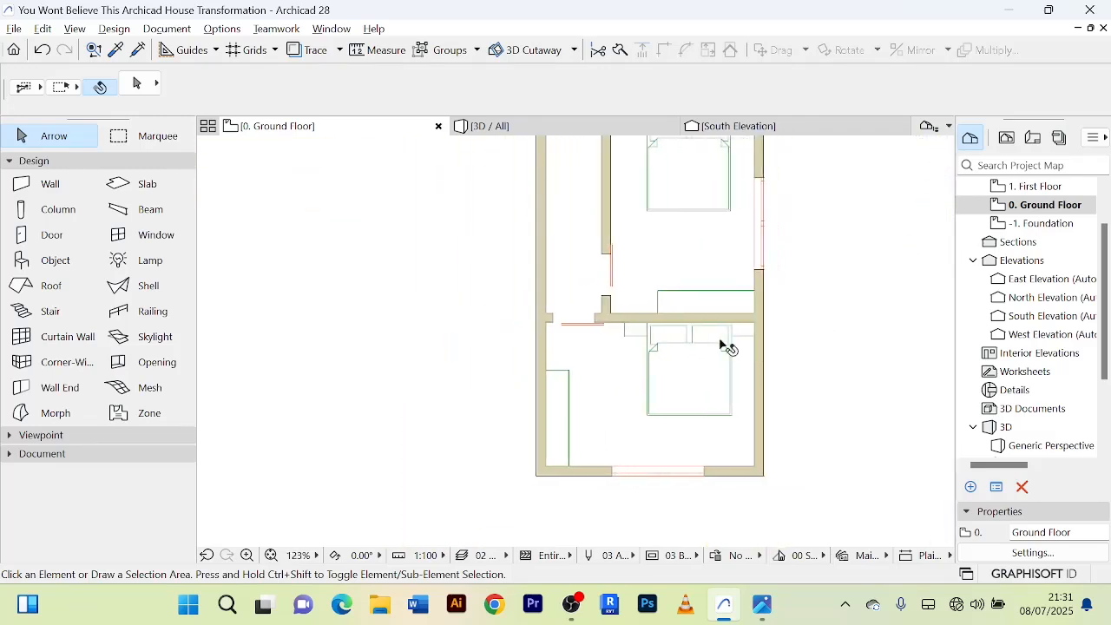
pyautogui.scroll(3, 592, 353)
pyautogui.scroll(-5, 590, 391)
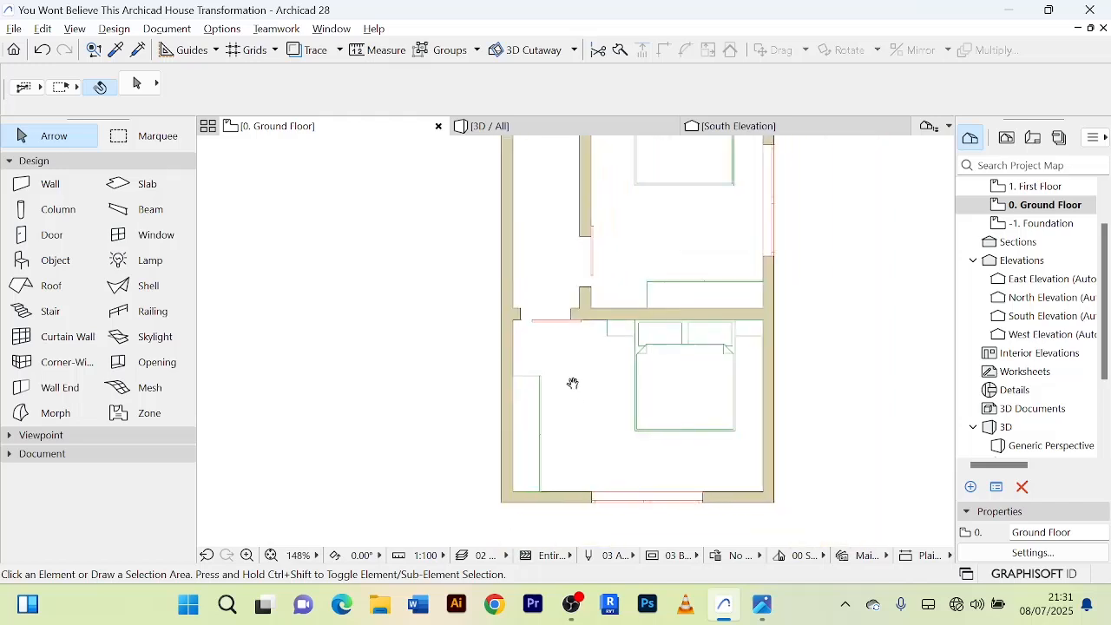
pyautogui.scroll(3, 545, 445)
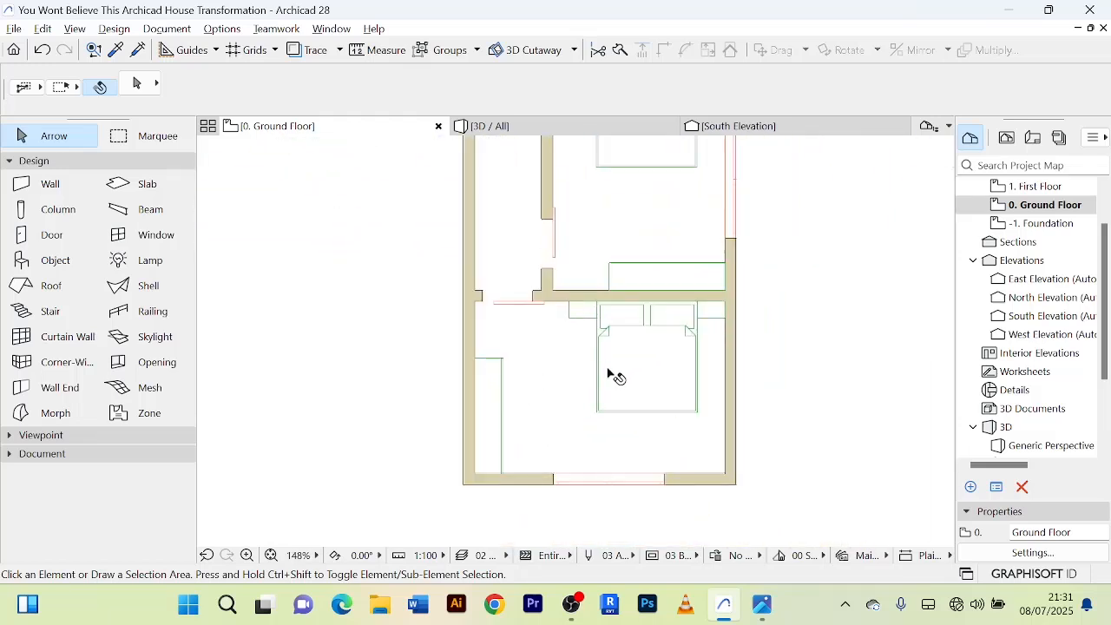
pyautogui.scroll(3, 584, 405)
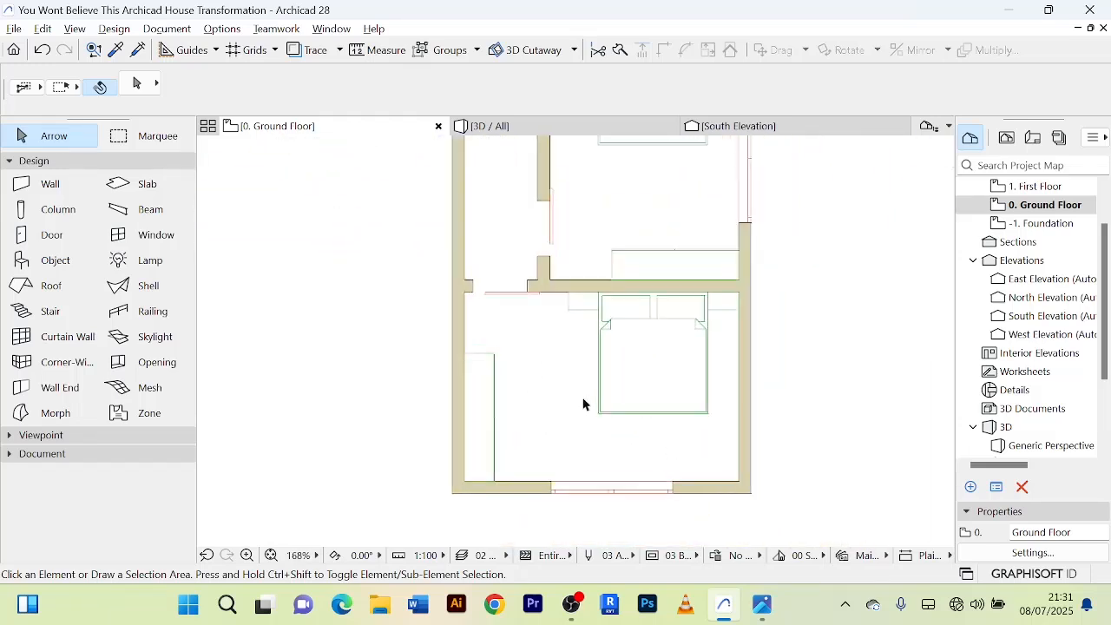
pyautogui.scroll(-2, 546, 402)
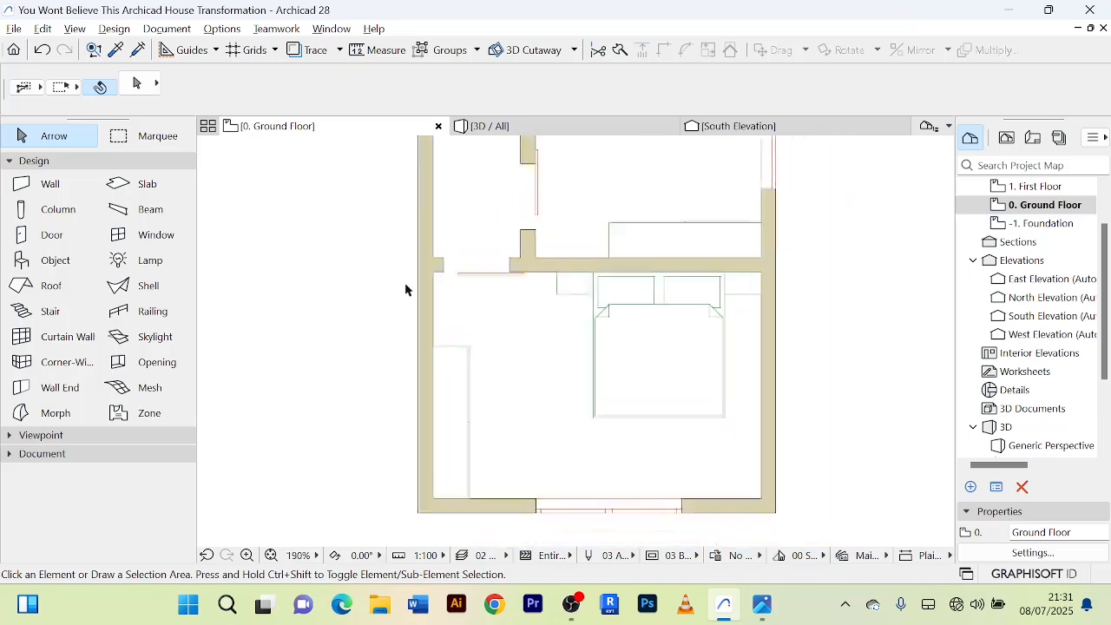
pyautogui.moveTo(638, 174); pyautogui.dragTo(603, 272, button='middle')
pyautogui.moveTo(578, 150); pyautogui.dragTo(534, 242, button='middle')
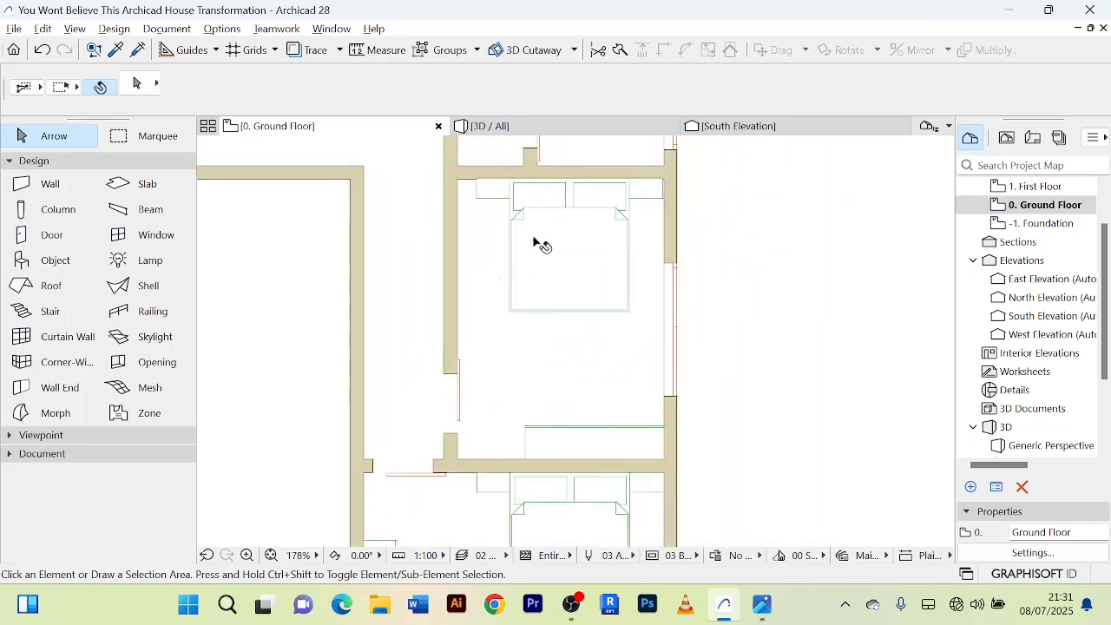
pyautogui.scroll(-3, 585, 347)
pyautogui.moveTo(570, 352); pyautogui.dragTo(627, 336, button='middle')
pyautogui.scroll(3, 585, 306)
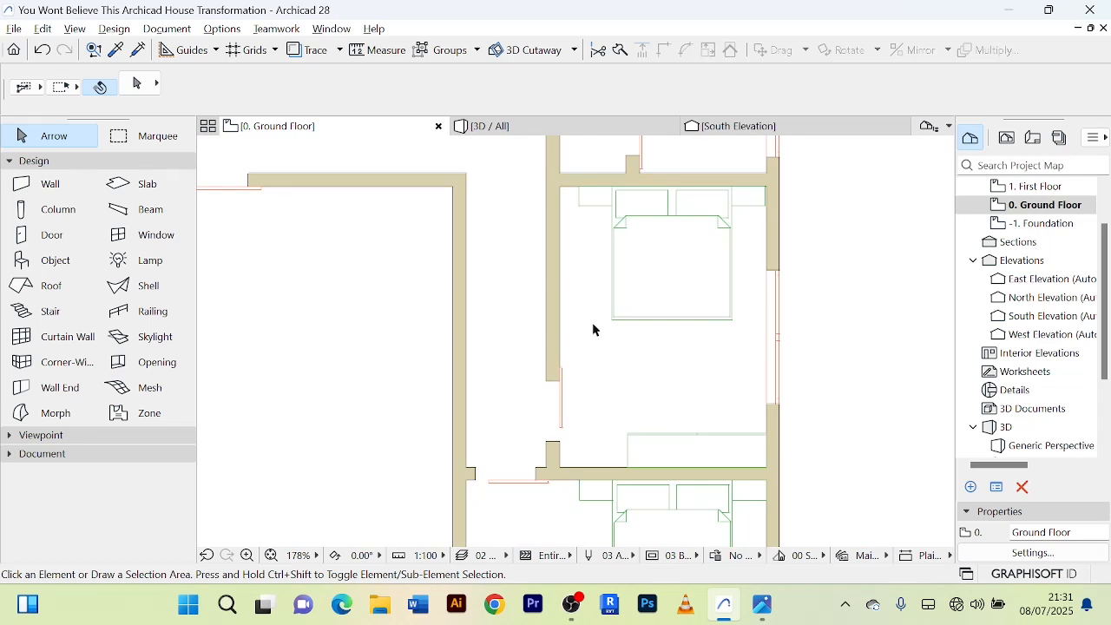
# Examine the two small rooms north of the bedrooms and their doors on the ground floor plan.
pyautogui.scroll(-2, 593, 324)
pyautogui.moveTo(601, 349); pyautogui.dragTo(579, 515, button='middle')
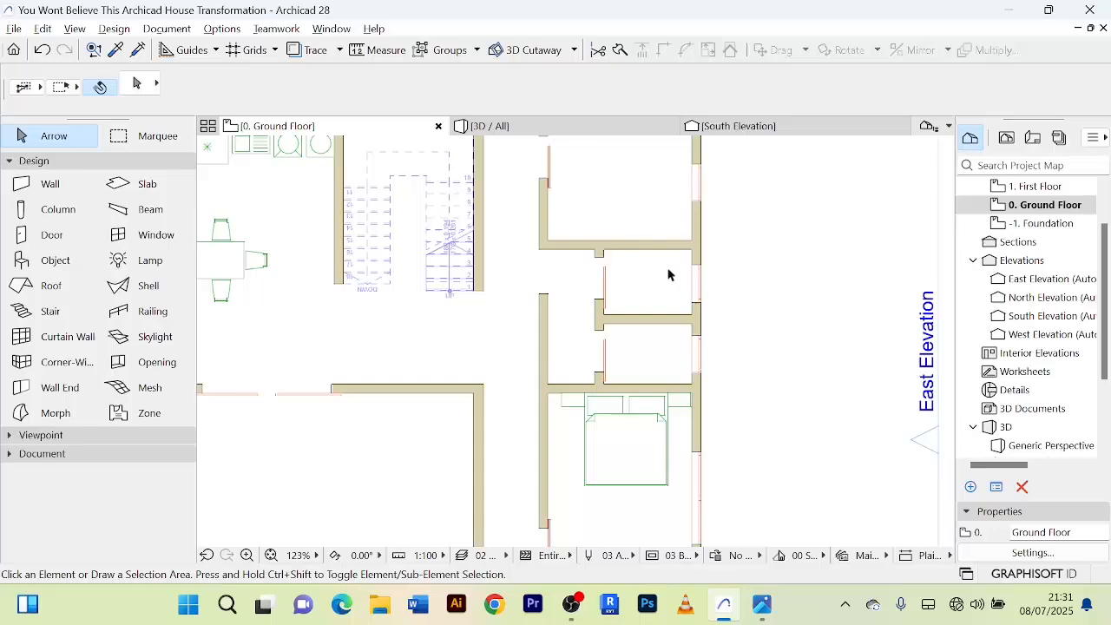
pyautogui.scroll(-2, 658, 278)
pyautogui.moveTo(658, 277); pyautogui.dragTo(666, 241, button='middle')
pyautogui.scroll(4, 669, 297)
pyautogui.scroll(-2, 672, 267)
pyautogui.scroll(-2, 675, 228)
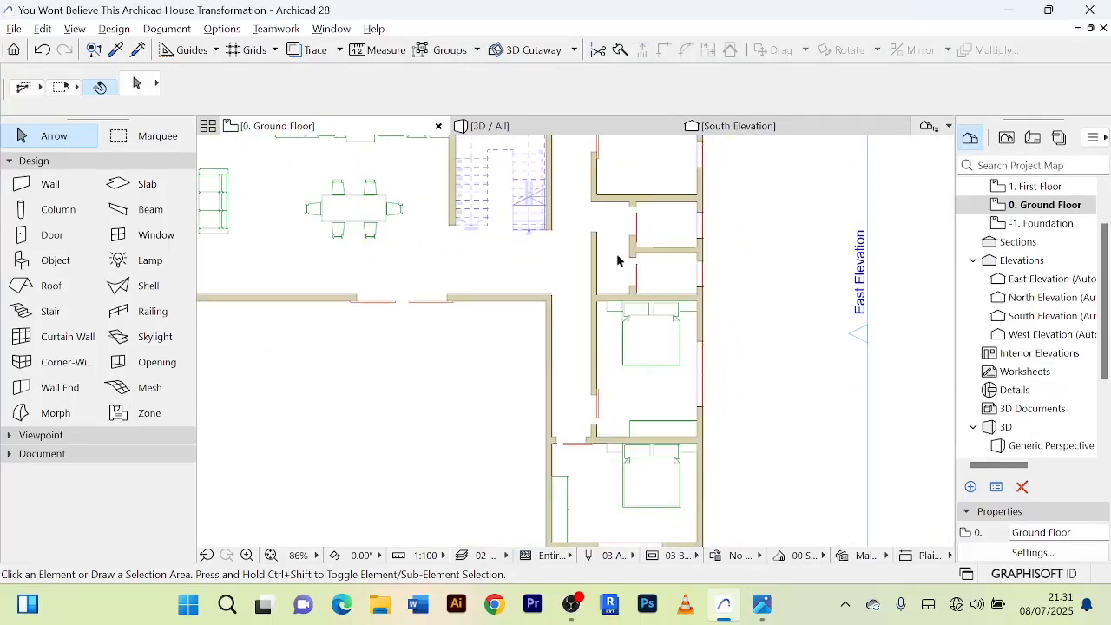
pyautogui.scroll(2, 619, 258)
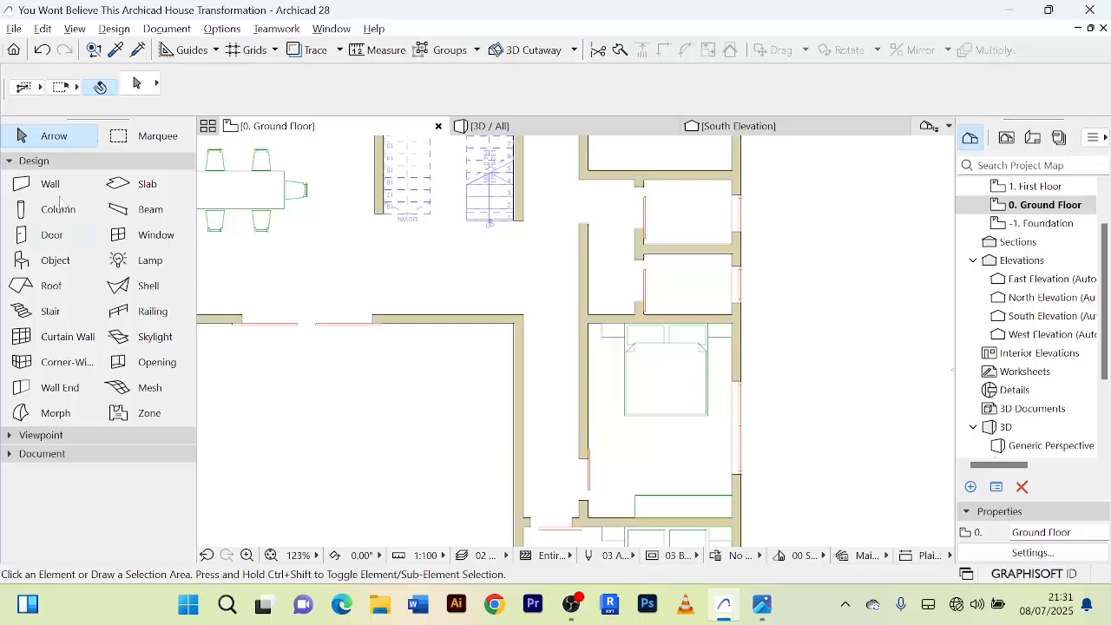
# Search the object library for "toi" and choose WC/Toilet as the object to place.
pyautogui.doubleClick(52, 260)
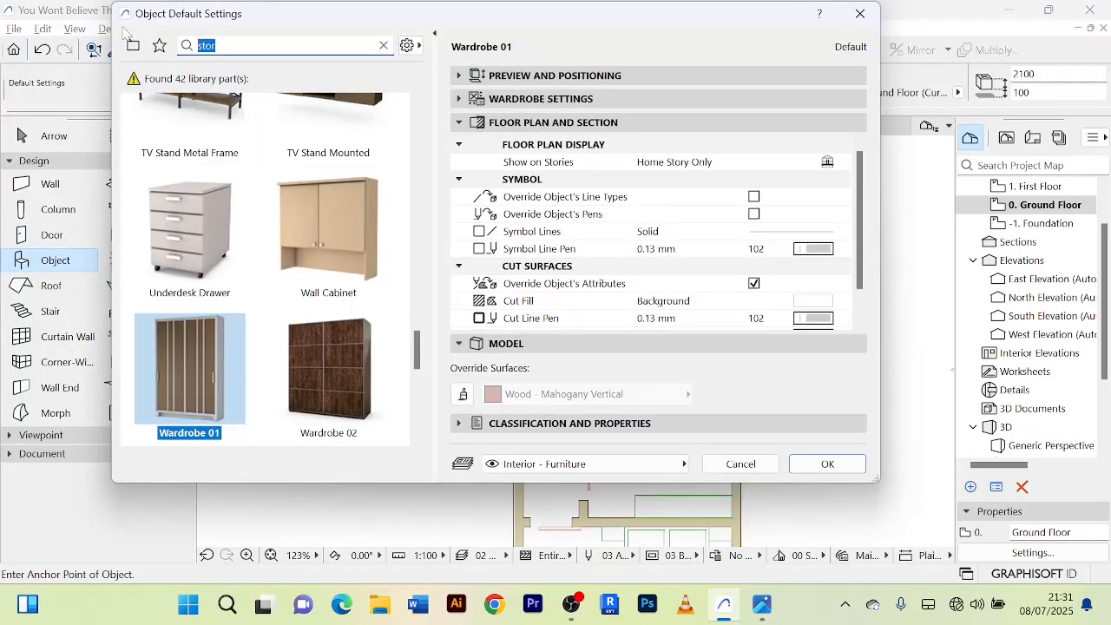
pyautogui.write('tou')
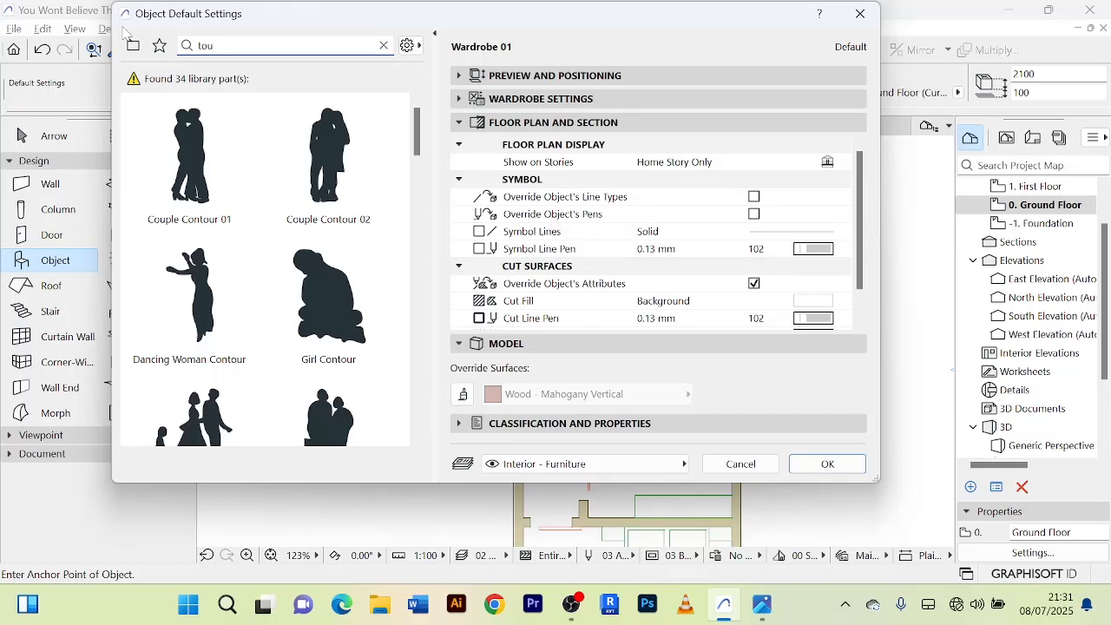
pyautogui.press('BackSpace')
pyautogui.write('p')
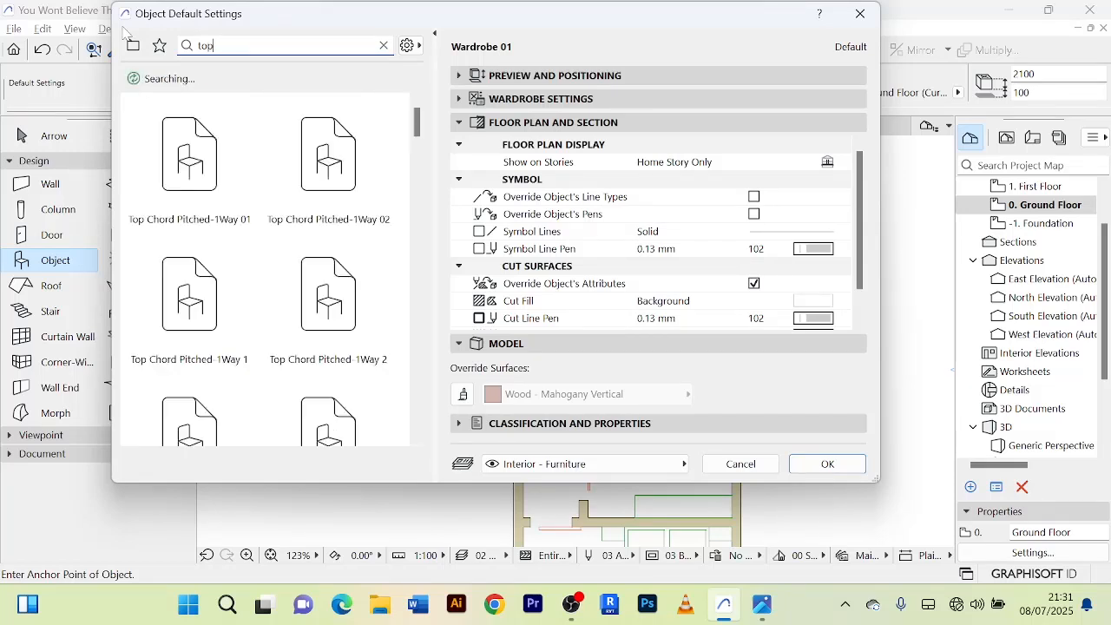
pyautogui.press('BackSpace')
pyautogui.write('i')
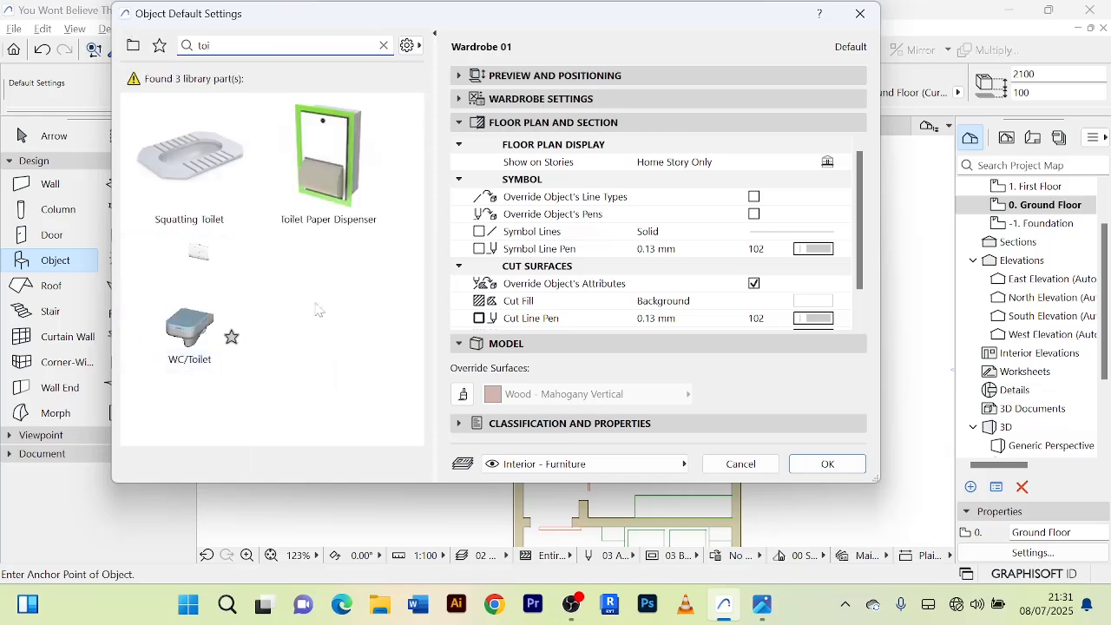
pyautogui.click(176, 319)
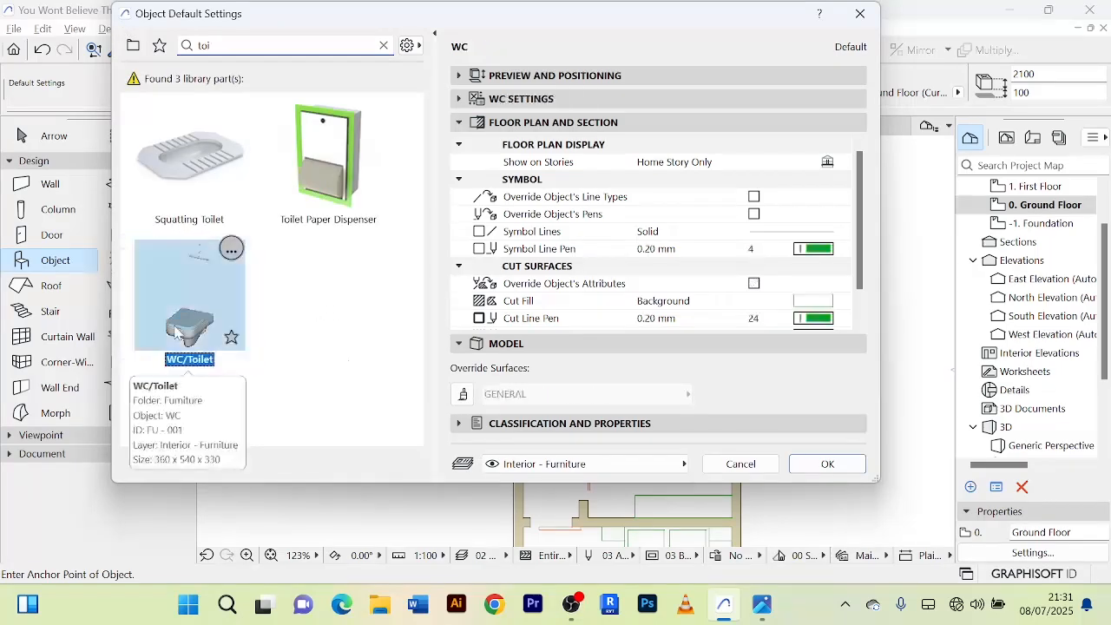
pyautogui.click(849, 466)
pyautogui.scroll(-3, 793, 441)
pyautogui.scroll(4, 659, 364)
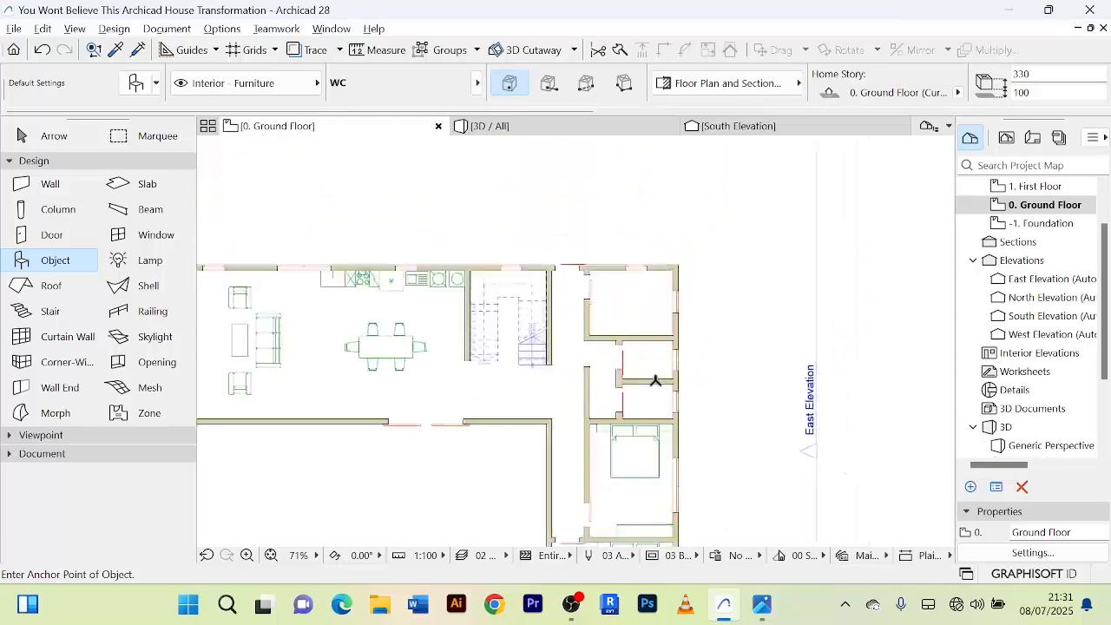
# Place the WC near the east wall of the upper small room, at its partition wall.
pyautogui.scroll(2, 659, 356)
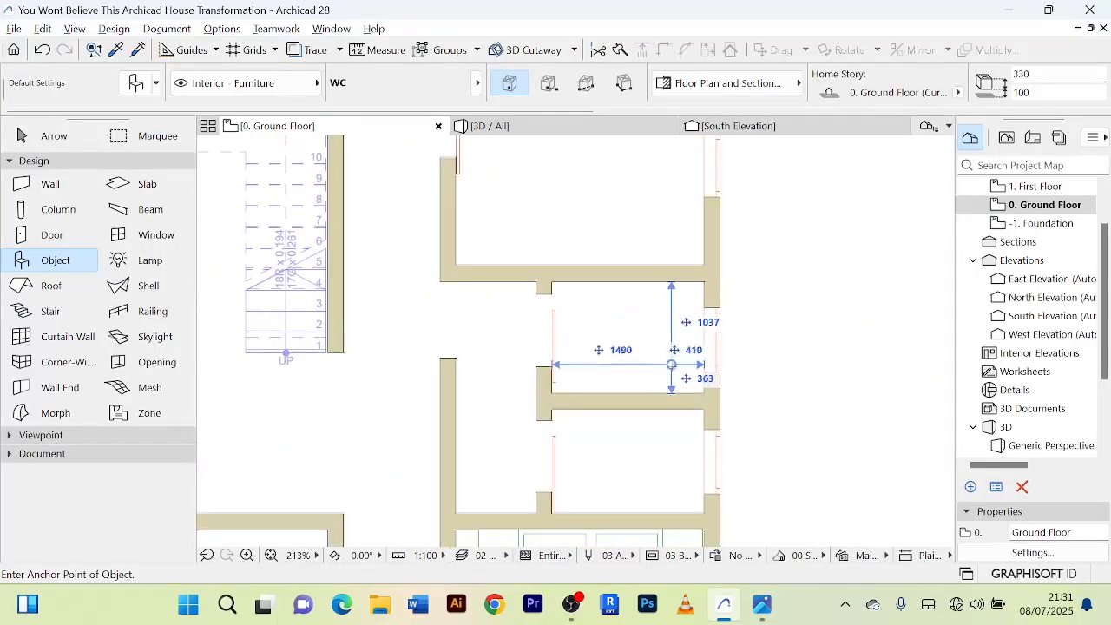
pyautogui.click(678, 379)
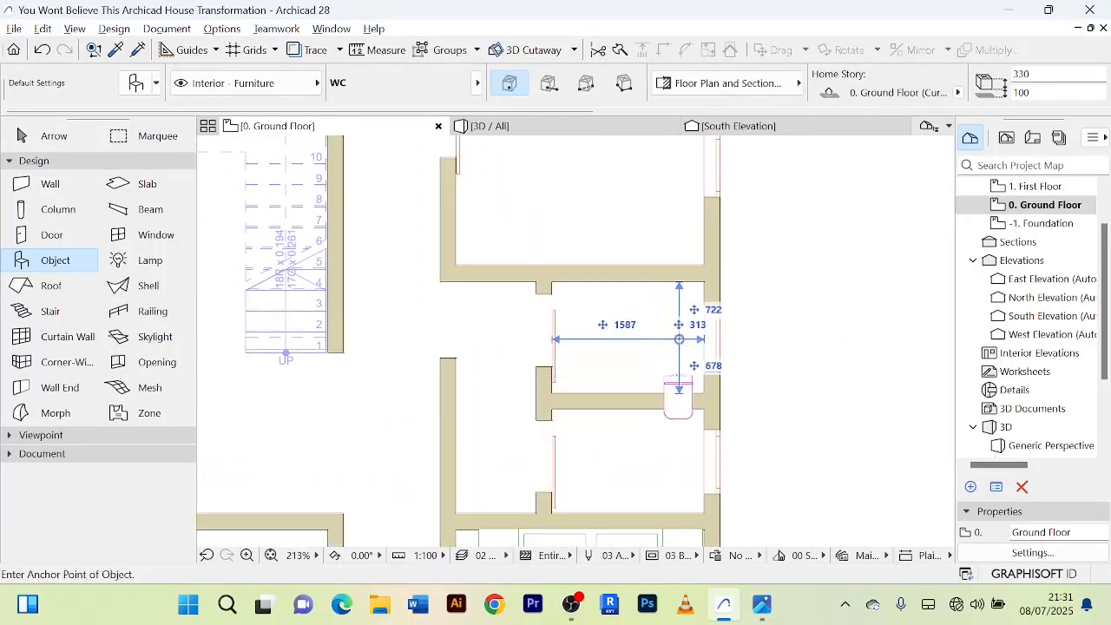
pyautogui.click(54, 137)
# Rotate the placed WC 180° about its back corner so that it faces north.
pyautogui.scroll(5, 770, 429)
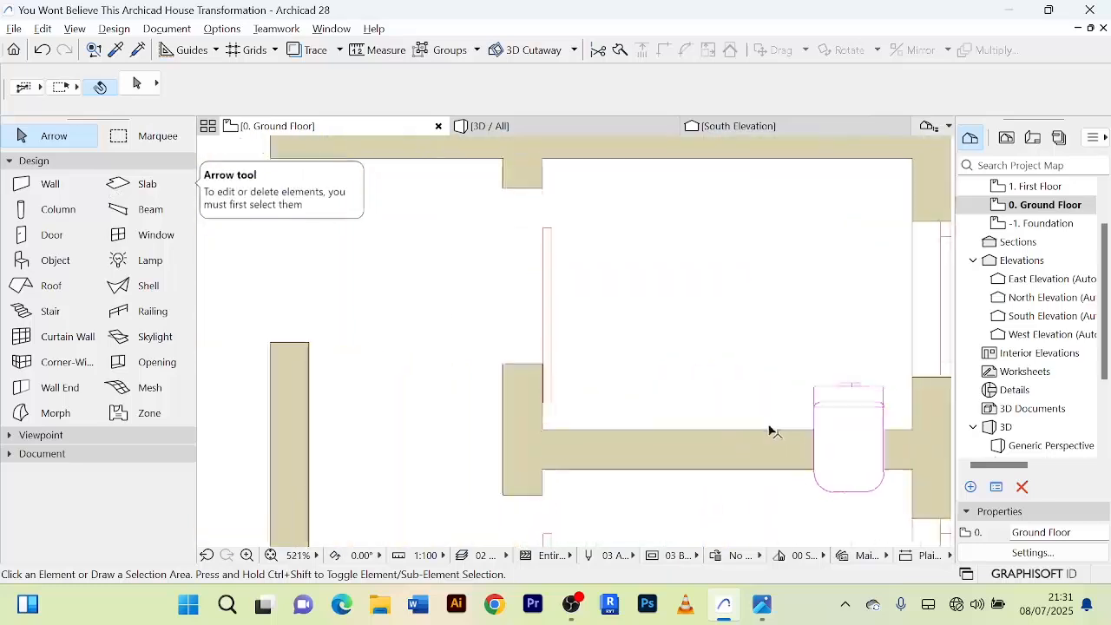
pyautogui.click(830, 386)
pyautogui.scroll(-5, 731, 327)
pyautogui.moveTo(704, 255); pyautogui.dragTo(535, 173, button='middle')
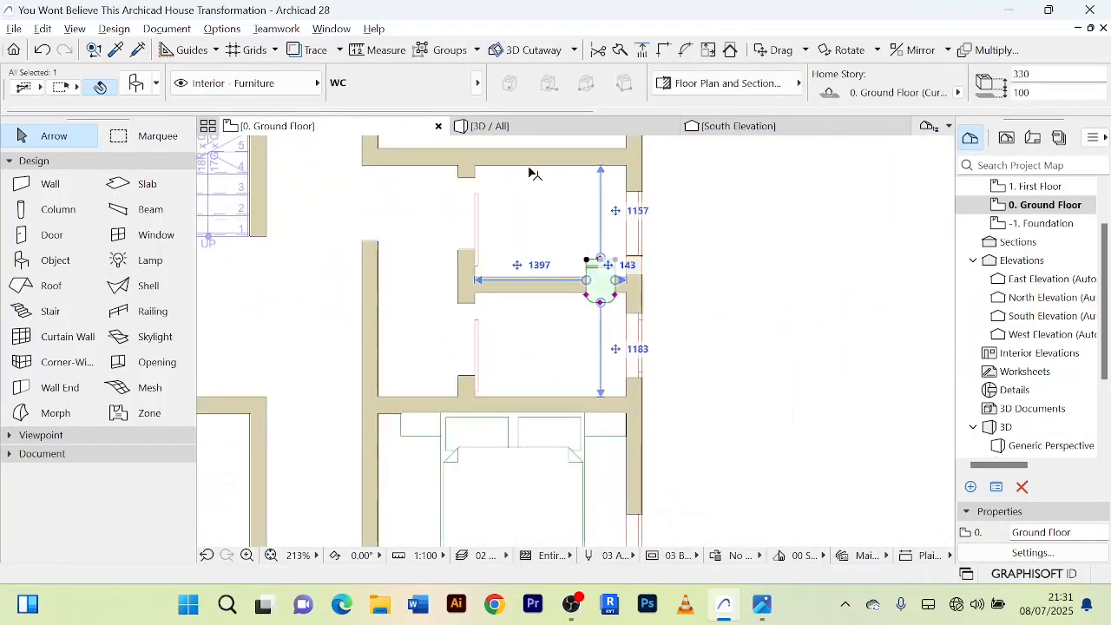
pyautogui.hotkey('ctrl', 'e')
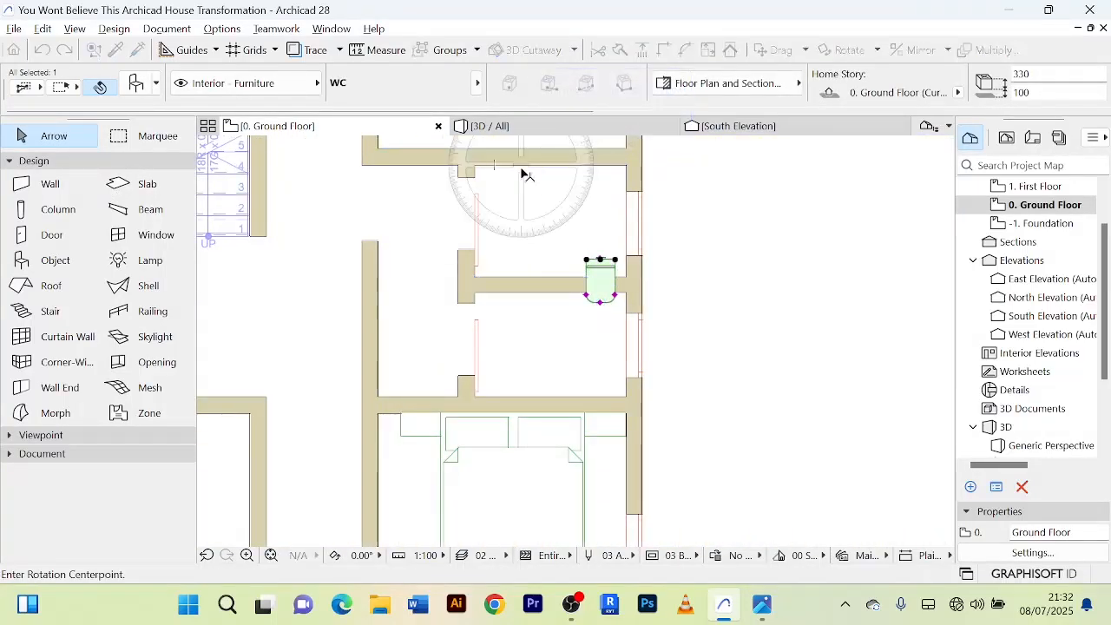
pyautogui.click(586, 258)
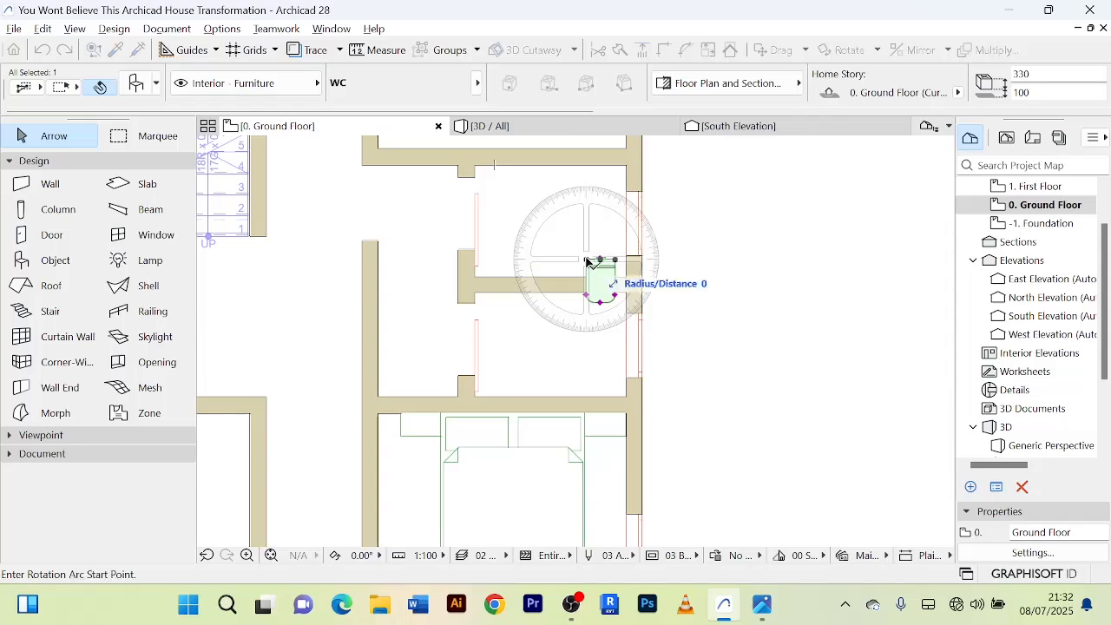
pyautogui.click(741, 259)
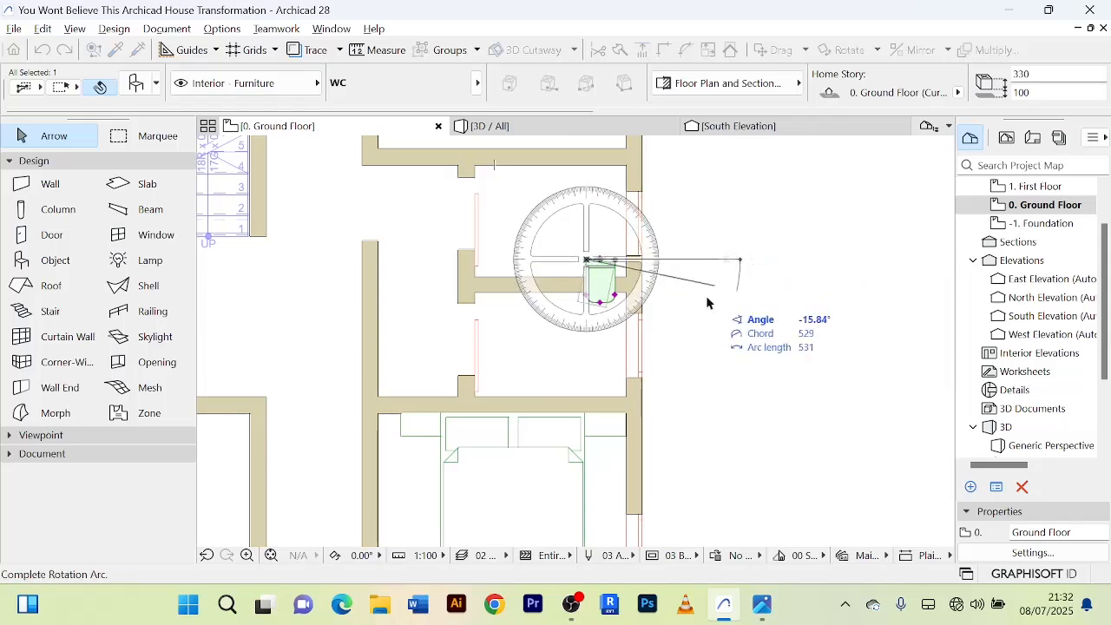
pyautogui.click(377, 259)
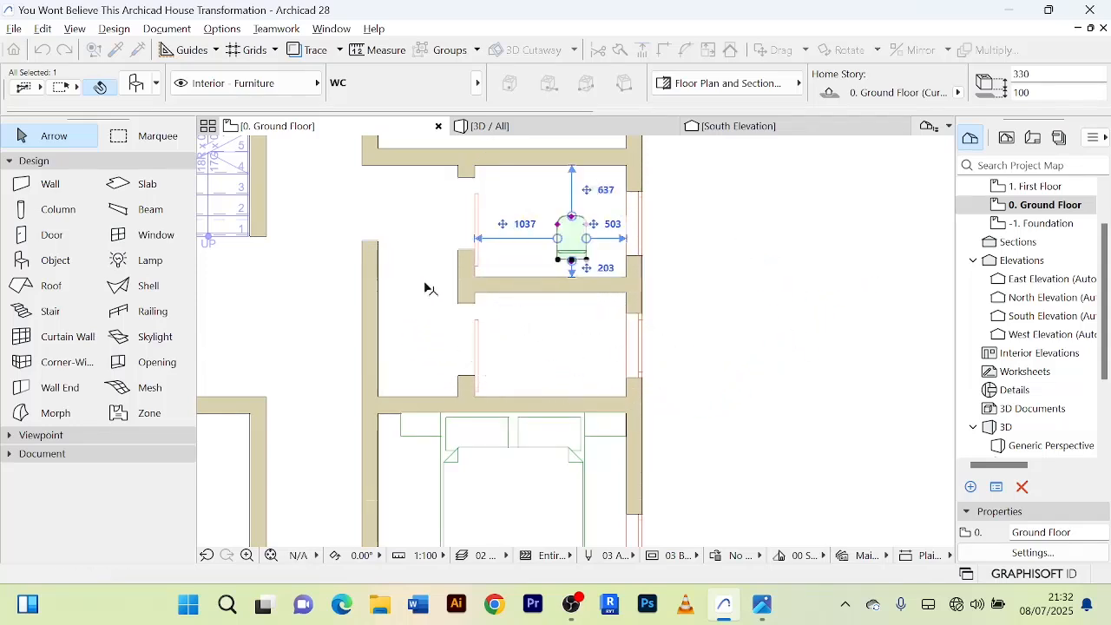
# Move the rotated WC so its back rests against the partition wall near the window, and deselect it.
pyautogui.scroll(2, 614, 267)
pyautogui.scroll(1, 614, 268)
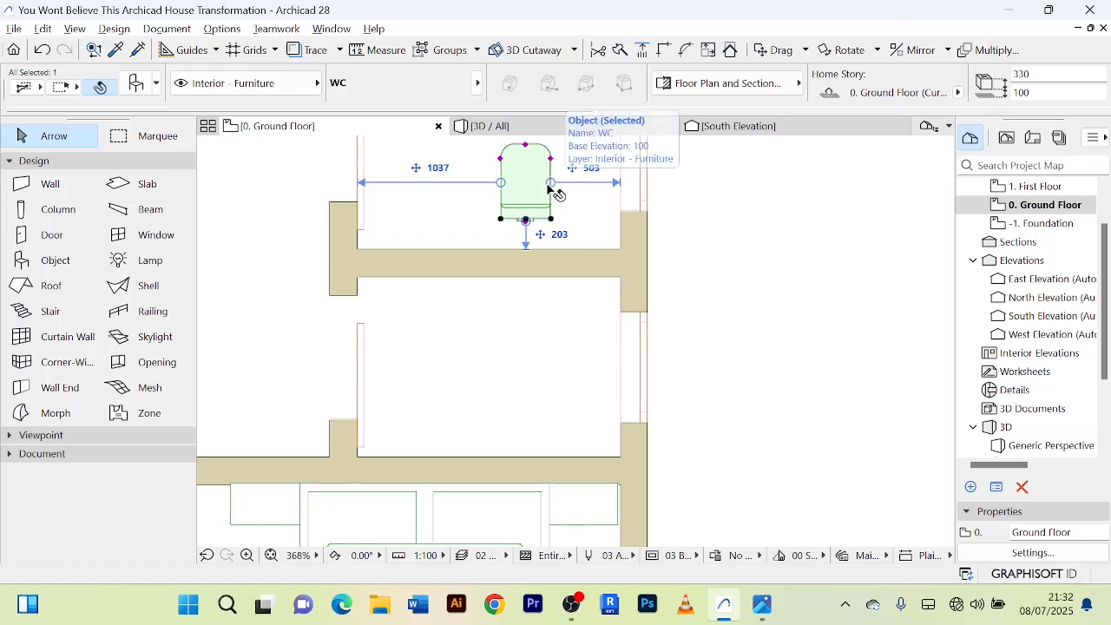
pyautogui.hotkey('ctrl', 'd')
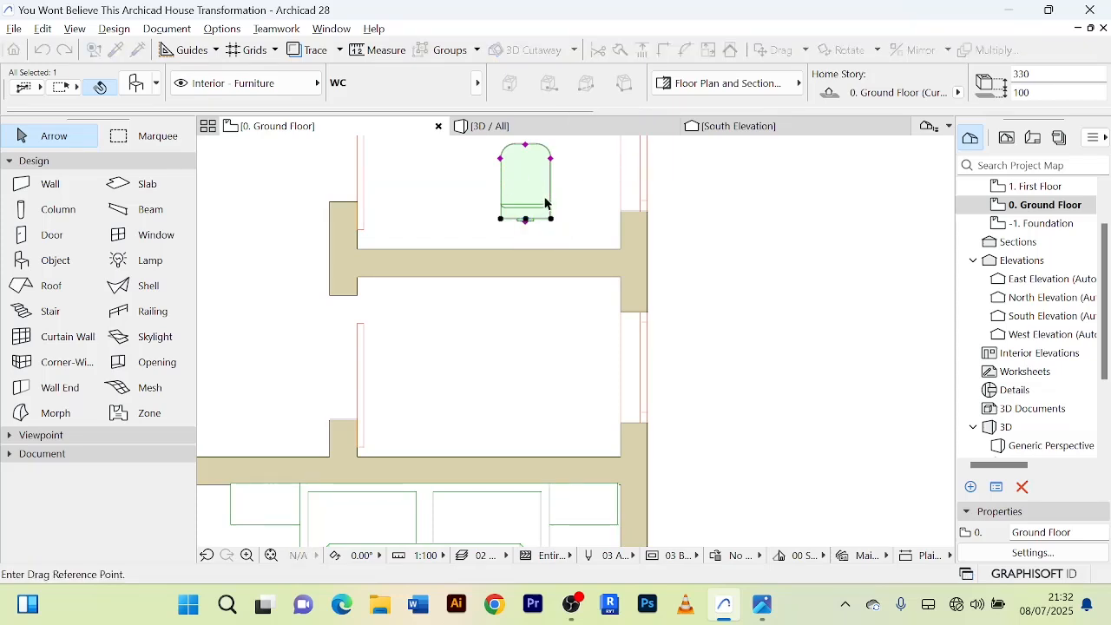
pyautogui.click(552, 218)
pyautogui.click(599, 246)
pyautogui.click(759, 251)
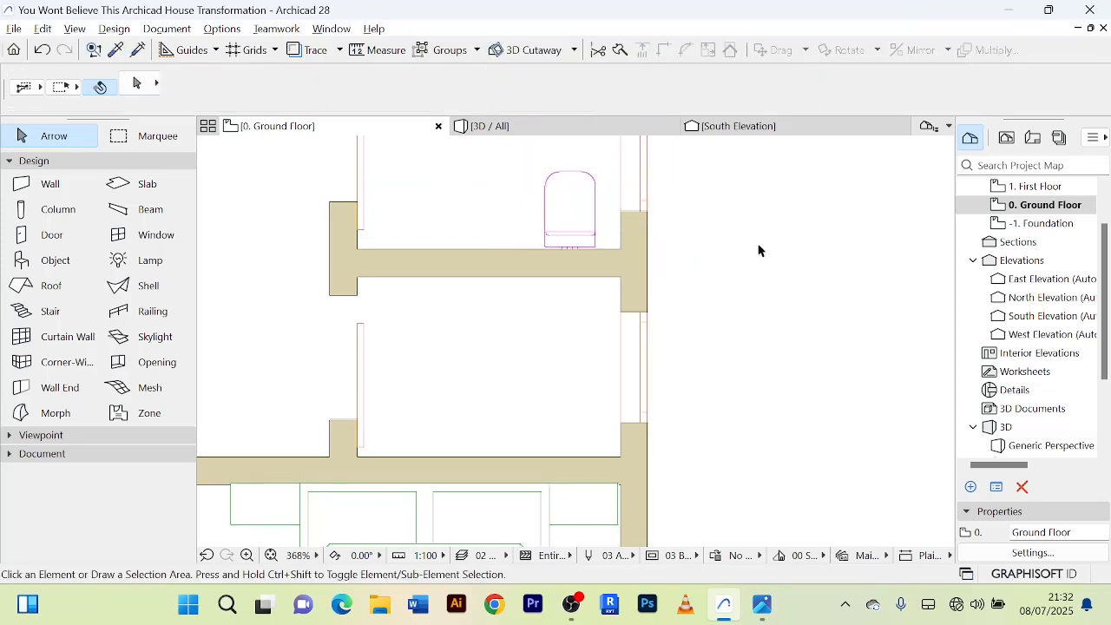
# Choose Toilet Paper Dispenser from the object library and place it west of the WC, near the partition wall.
pyautogui.scroll(-3, 764, 286)
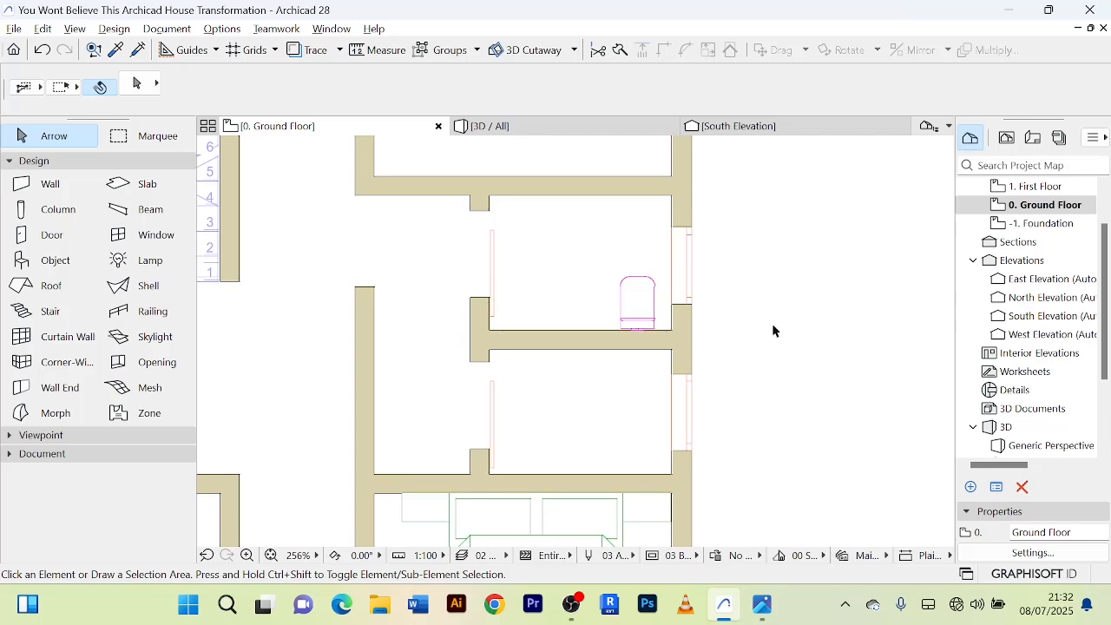
pyautogui.moveTo(775, 331); pyautogui.dragTo(779, 303, button='middle')
pyautogui.doubleClick(69, 265)
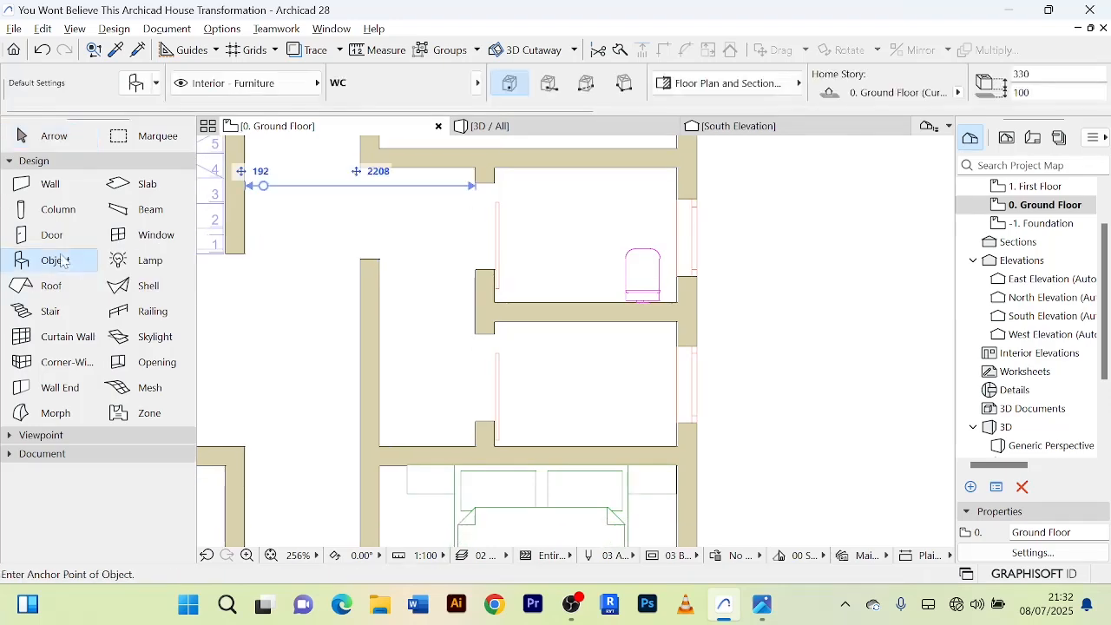
pyautogui.click(328, 154)
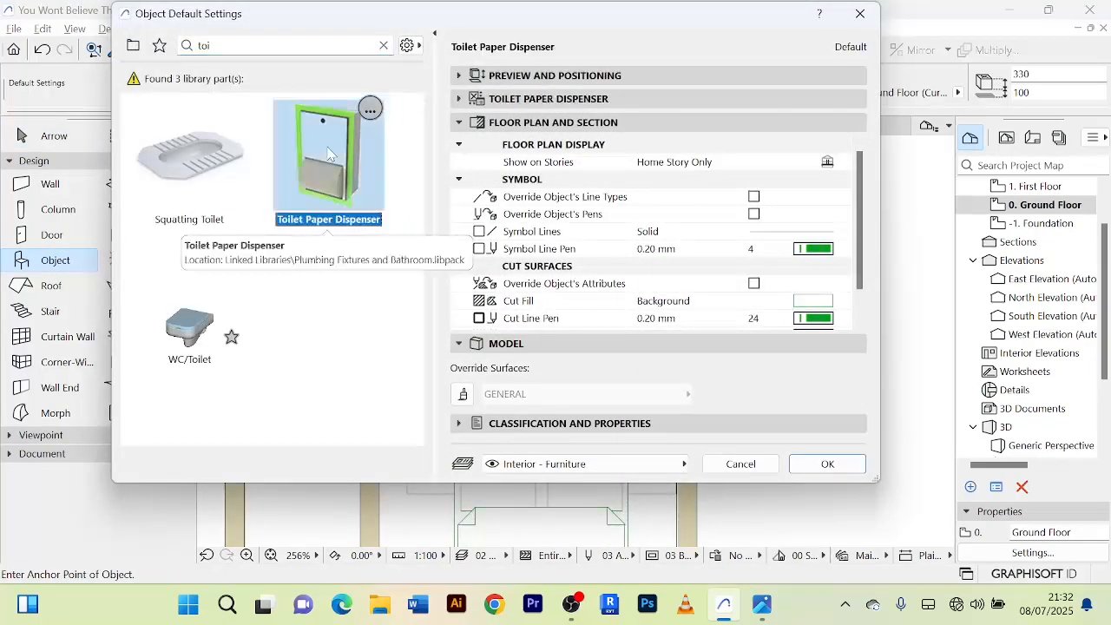
pyautogui.click(833, 463)
pyautogui.scroll(3, 665, 356)
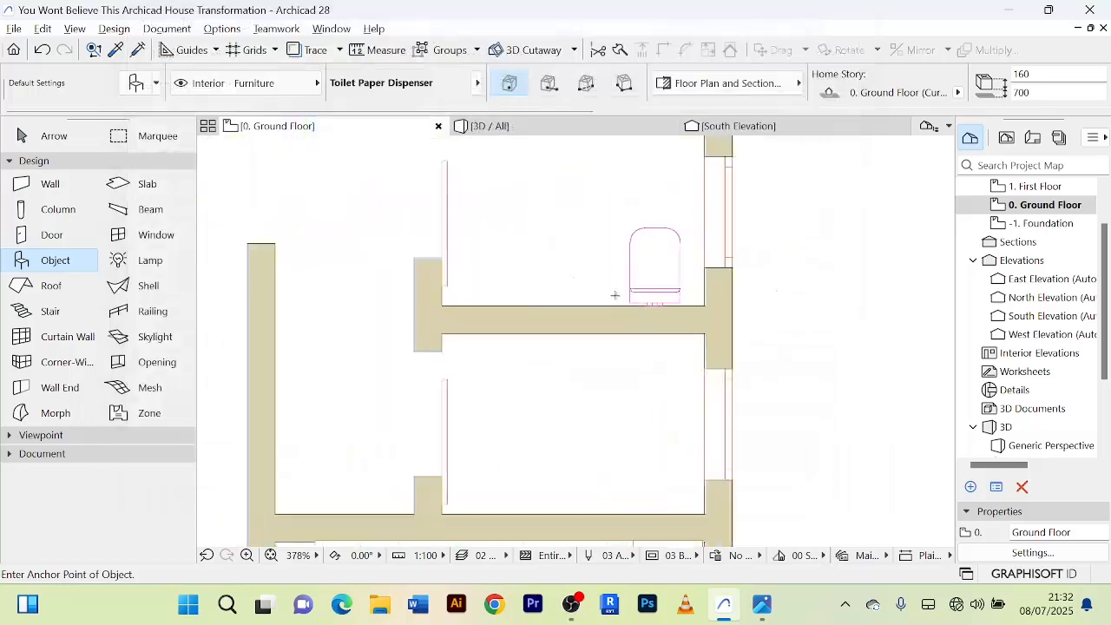
pyautogui.click(574, 289)
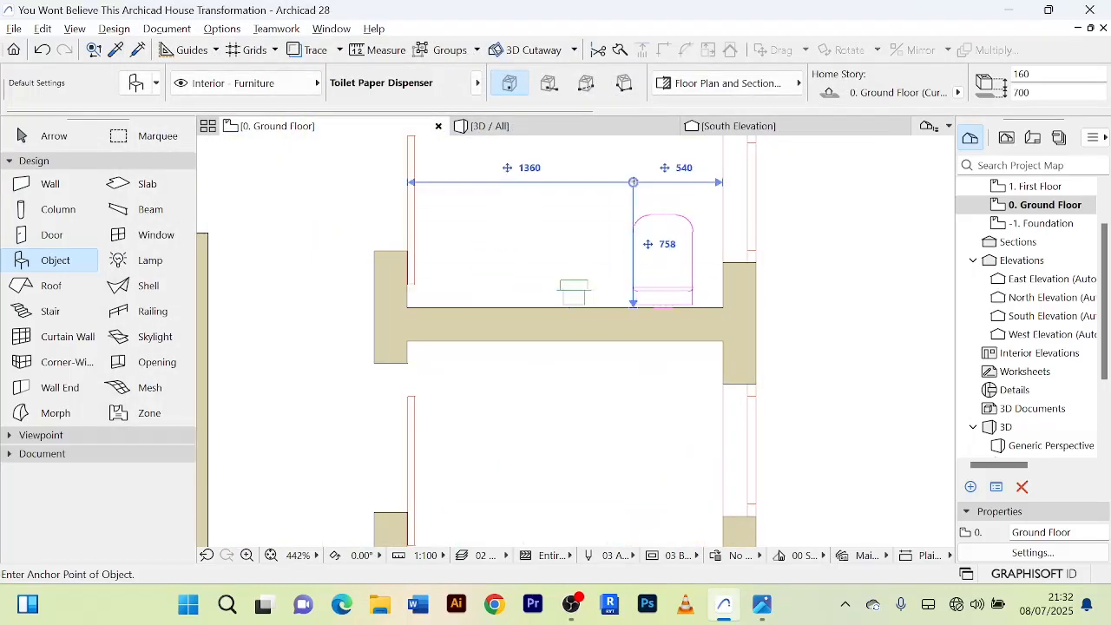
pyautogui.press('Escape')
# Rotate the toilet paper dispenser 180° about its upper-left corner.
pyautogui.scroll(5, 573, 300)
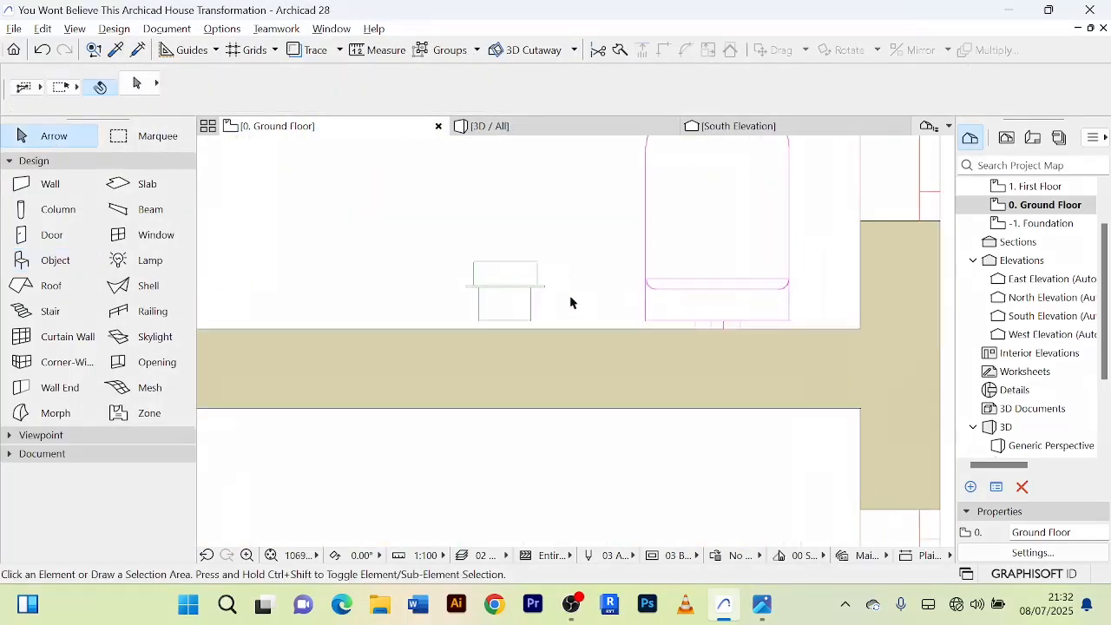
pyautogui.click(526, 284)
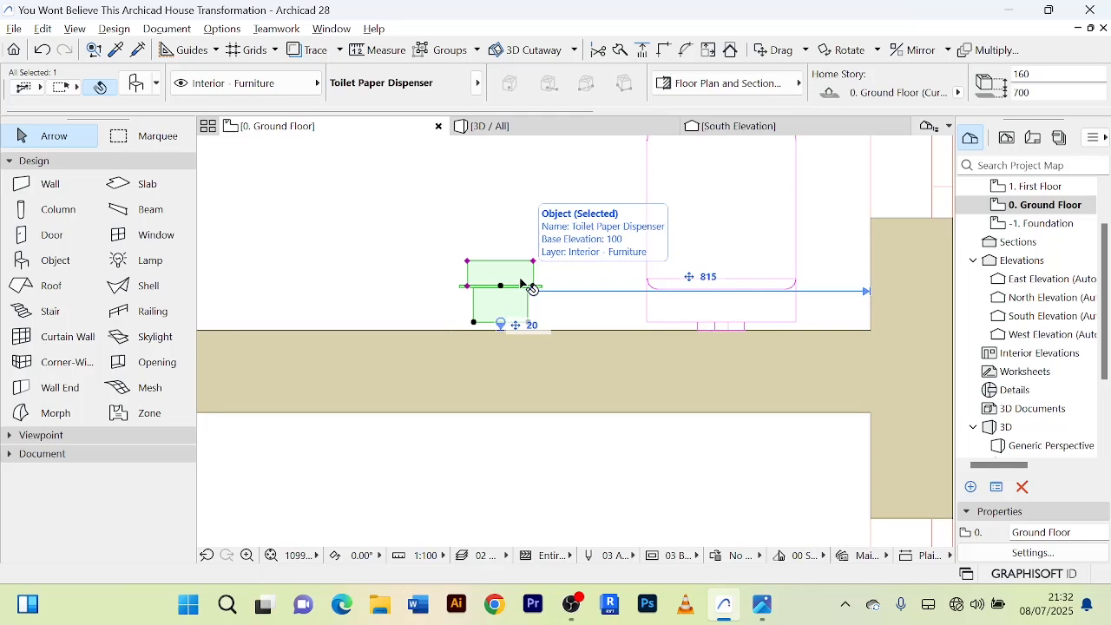
pyautogui.hotkey('ctrl', 'e')
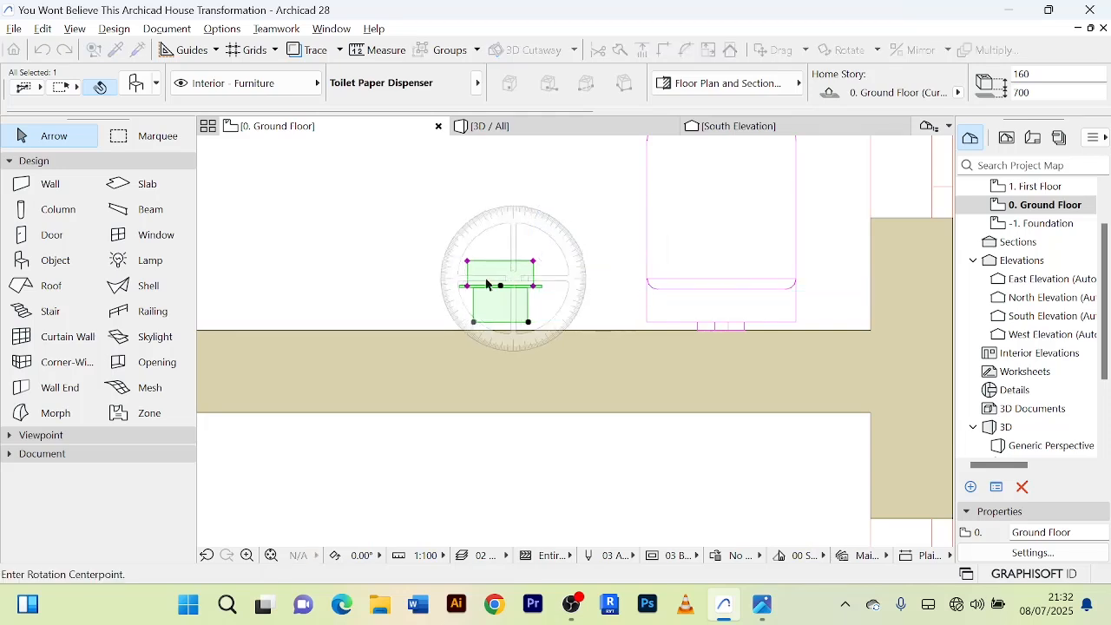
pyautogui.click(467, 260)
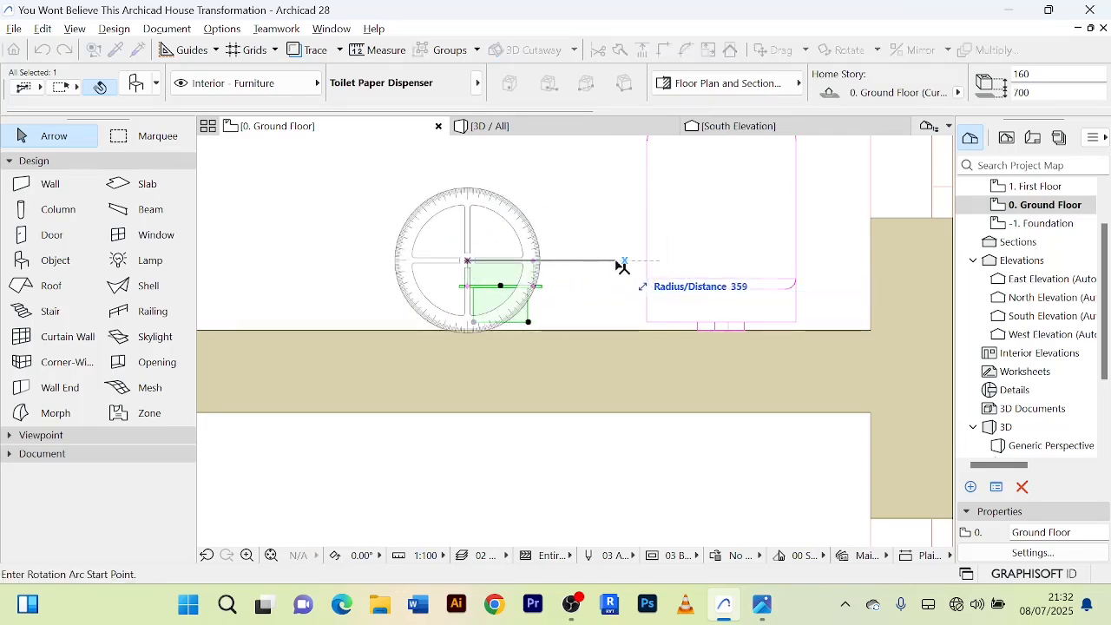
pyautogui.click(617, 261)
pyautogui.click(295, 259)
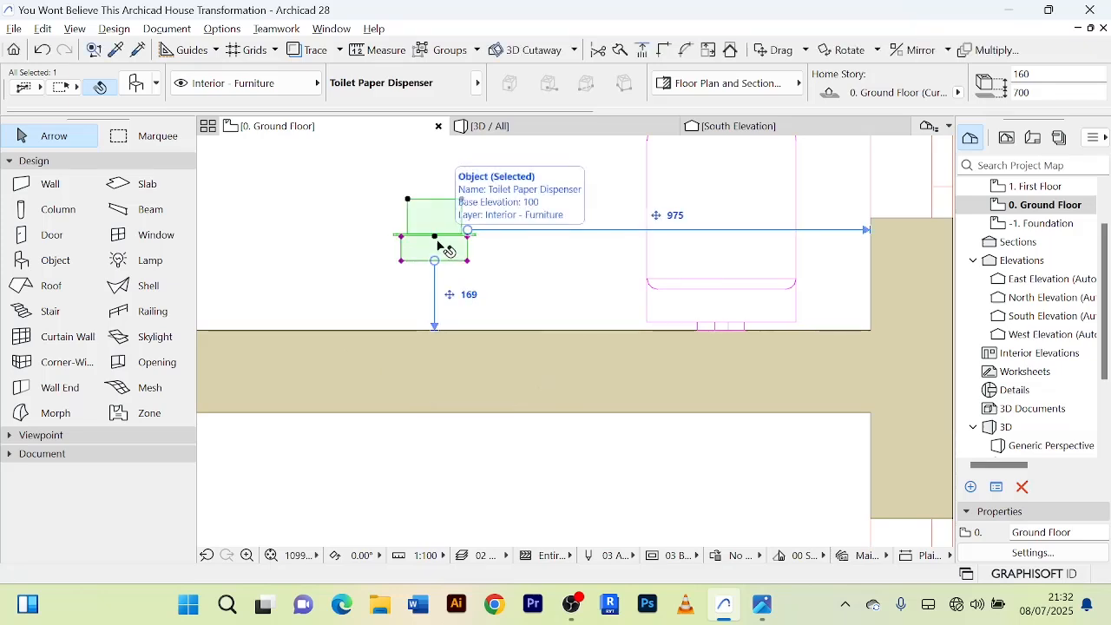
# Move the rotated toilet paper dispenser against the partition wall, just west of the WC.
pyautogui.hotkey('ctrl', 'd')
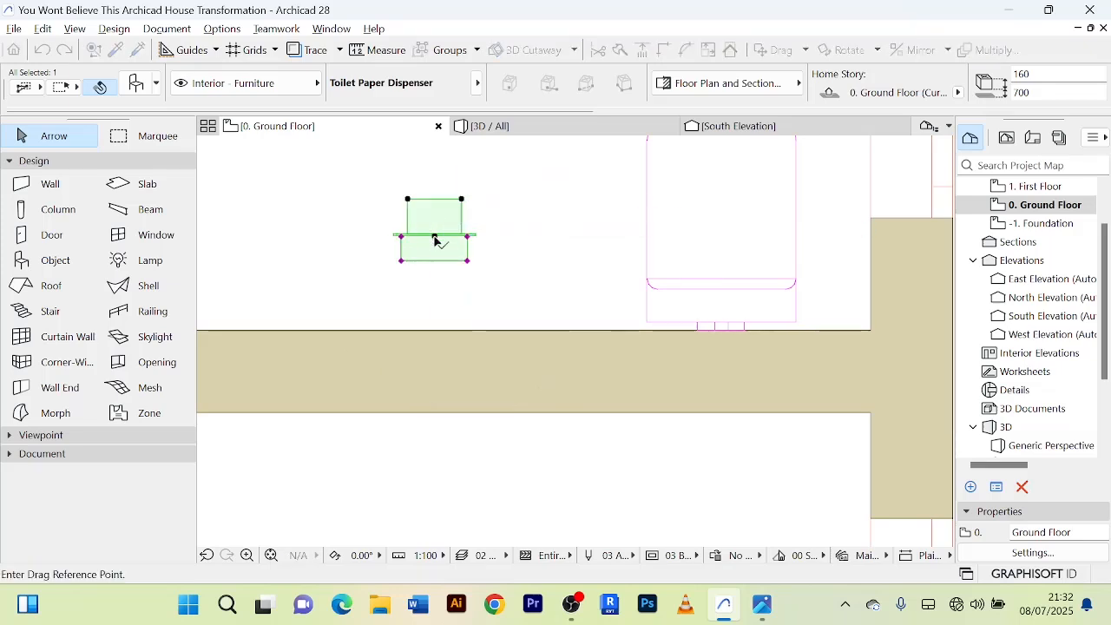
pyautogui.click(435, 237)
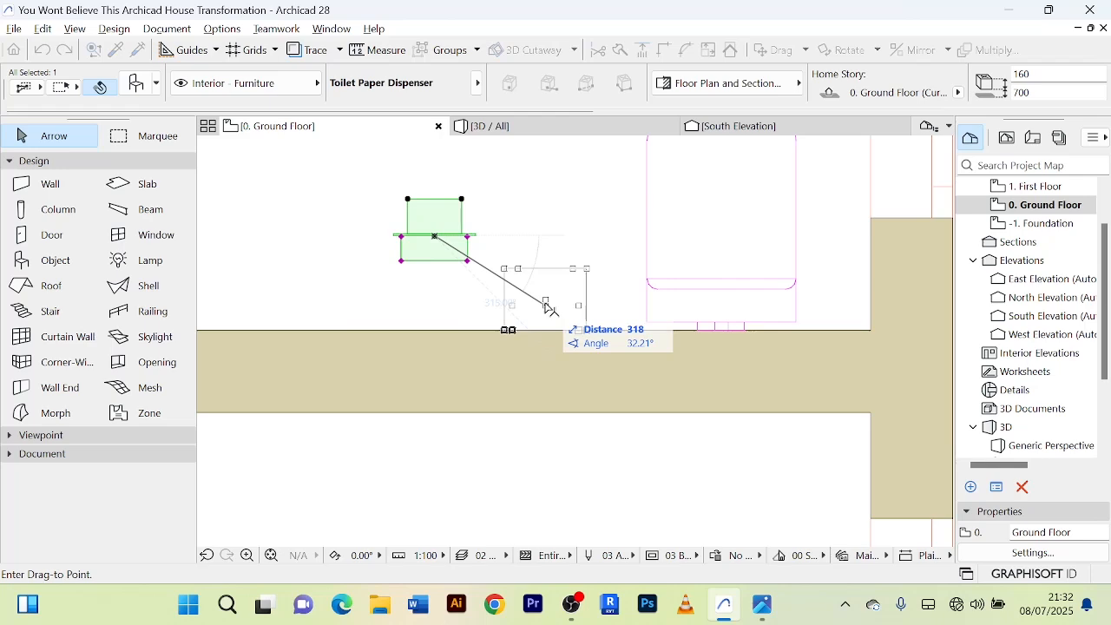
pyautogui.click(546, 305)
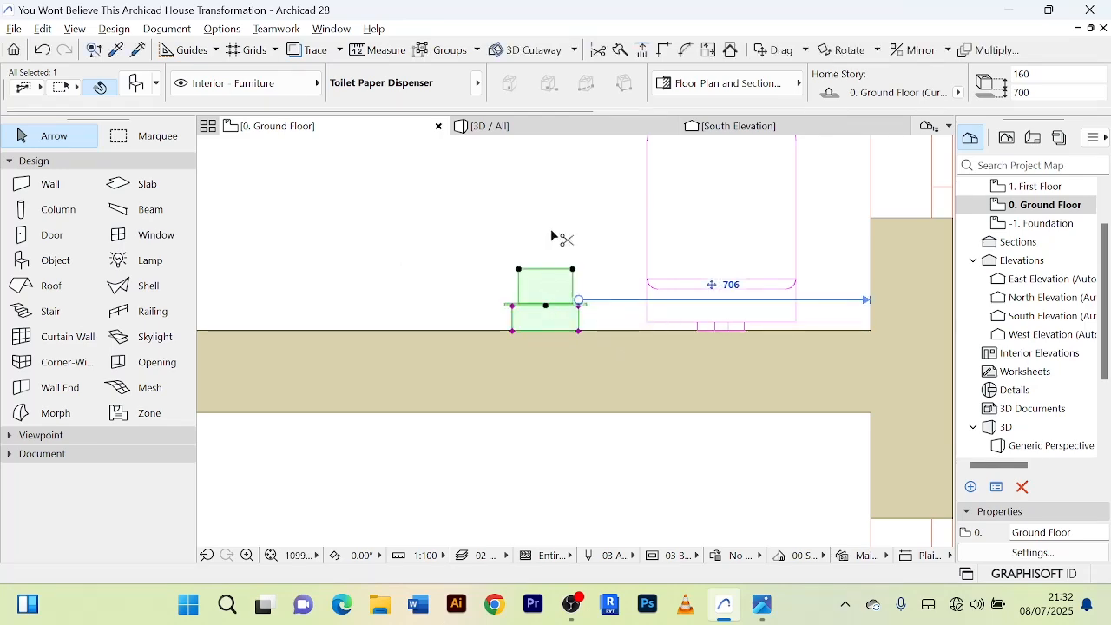
# Set the toilet paper dispenser's bottom elevation to 600 mm, preview it in 3D, and deselect it.
pyautogui.hotkey('ctrl', 't')
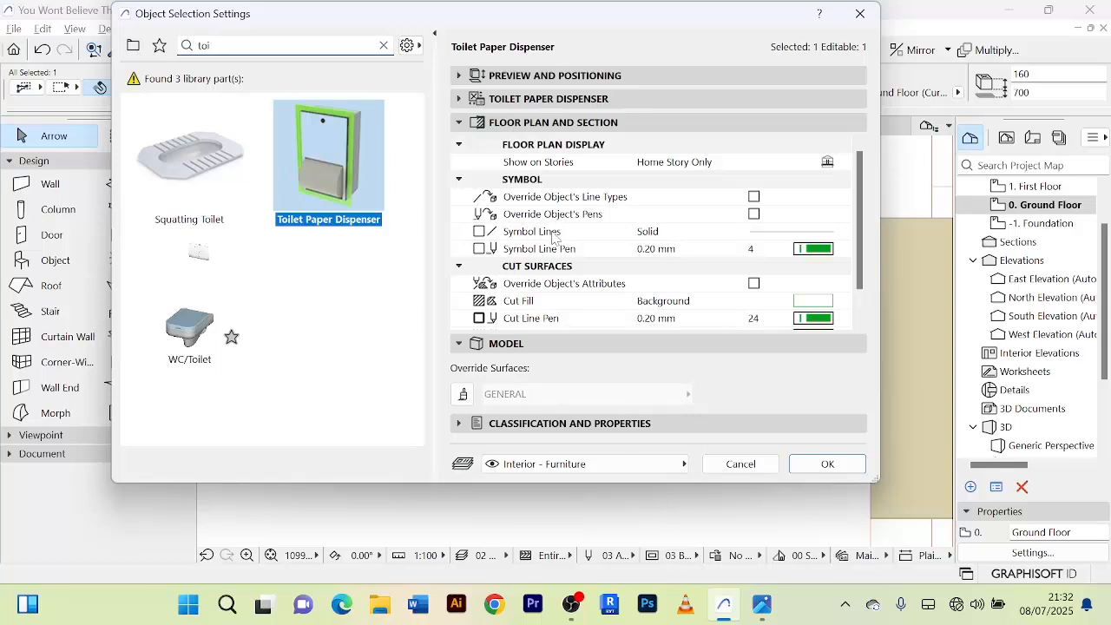
pyautogui.click(460, 76)
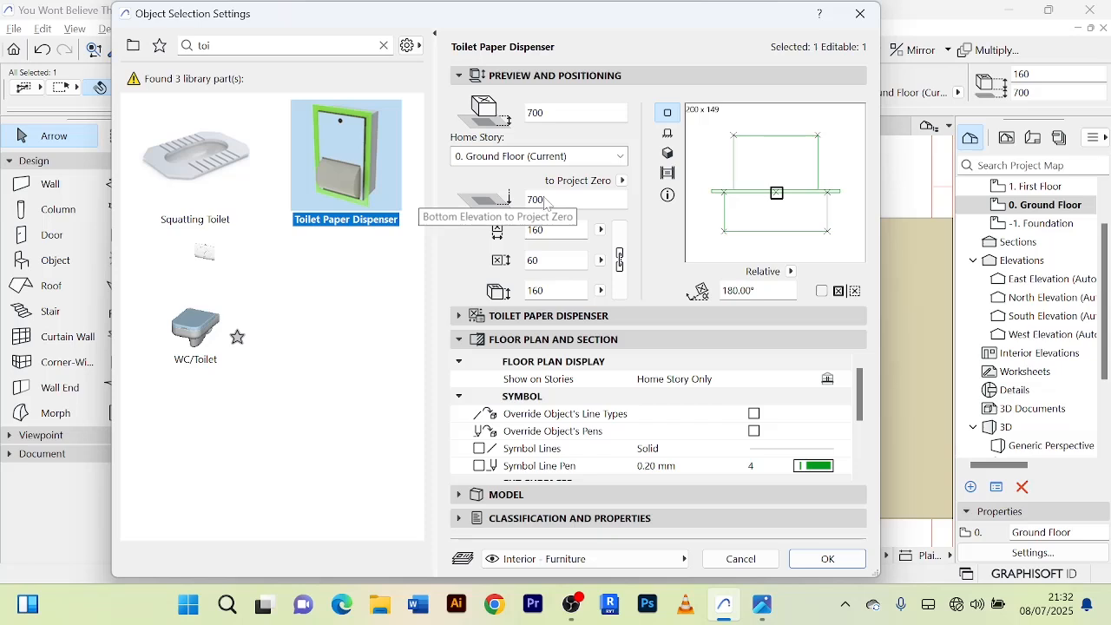
pyautogui.moveTo(545, 200); pyautogui.dragTo(537, 199)
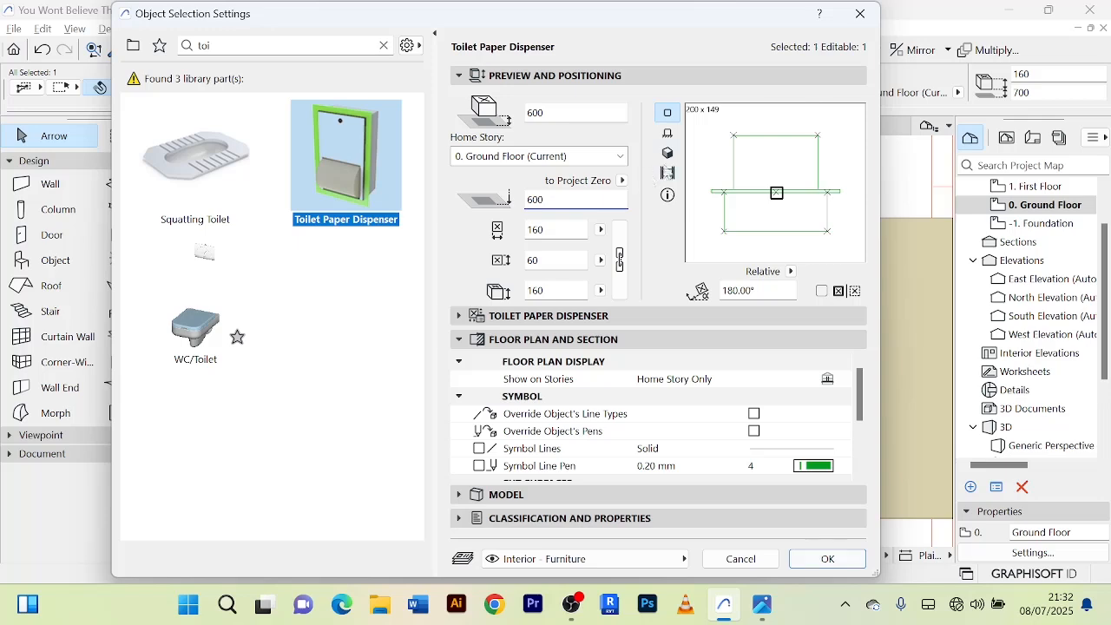
pyautogui.click(667, 154)
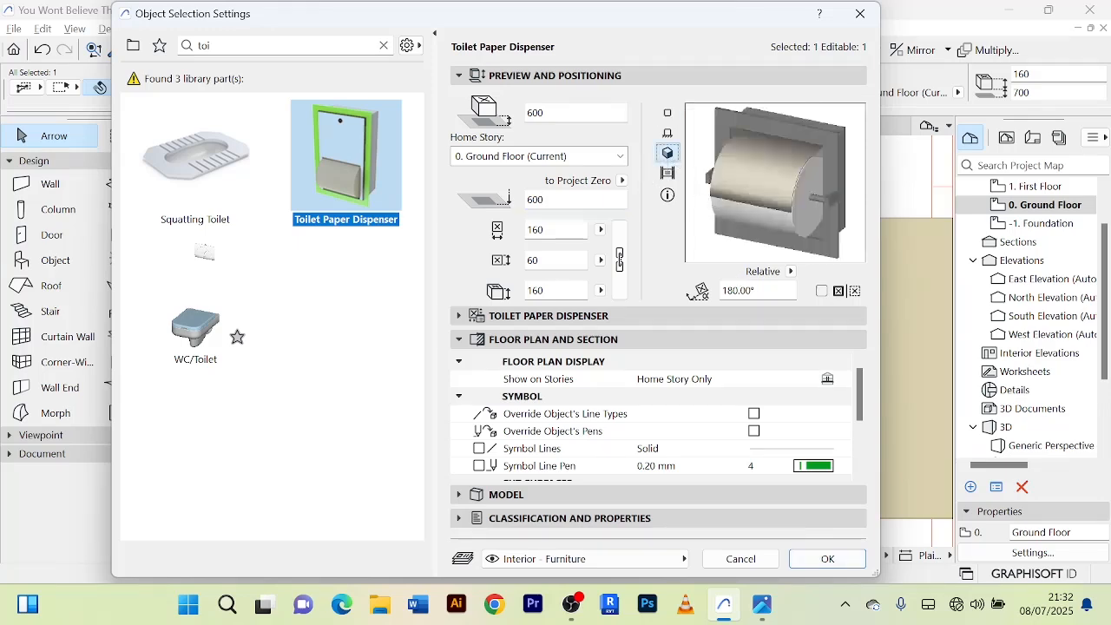
pyautogui.click(827, 558)
pyautogui.scroll(-10, 689, 338)
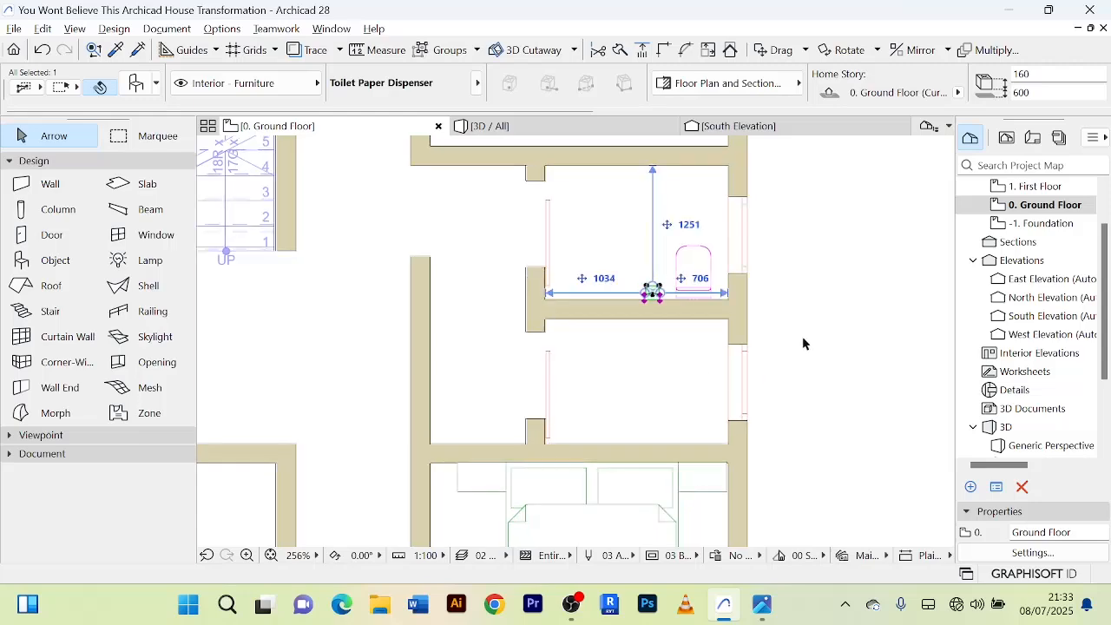
pyautogui.click(802, 336)
# Search the object library for "show" and choose Shower Rectangular as the object to place in the lower small room.
pyautogui.scroll(3, 803, 336)
pyautogui.scroll(-3, 822, 333)
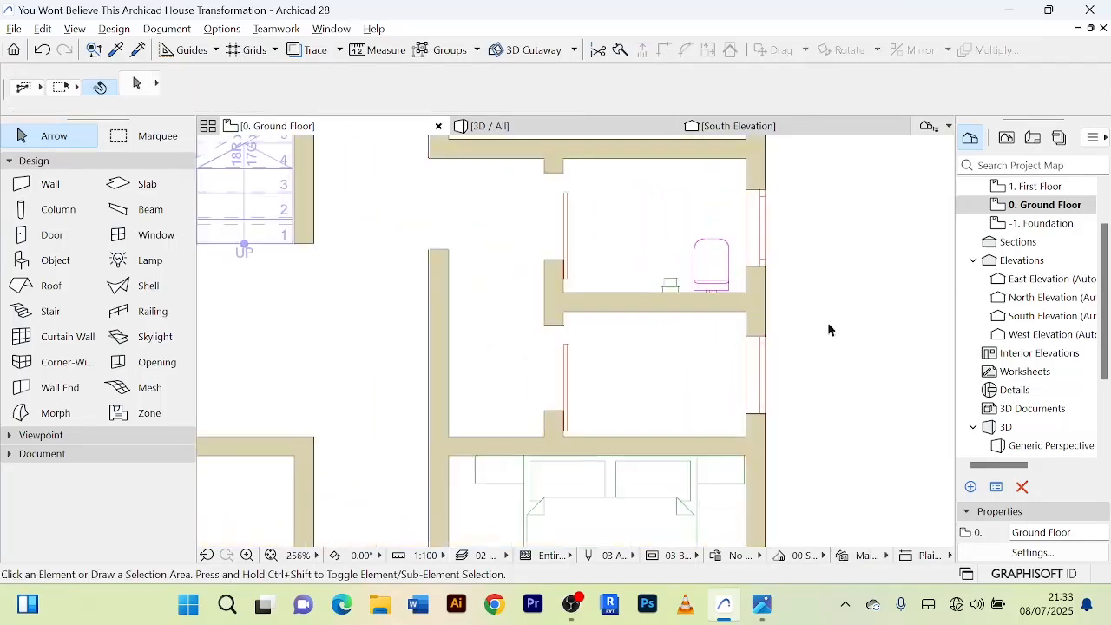
pyautogui.doubleClick(56, 261)
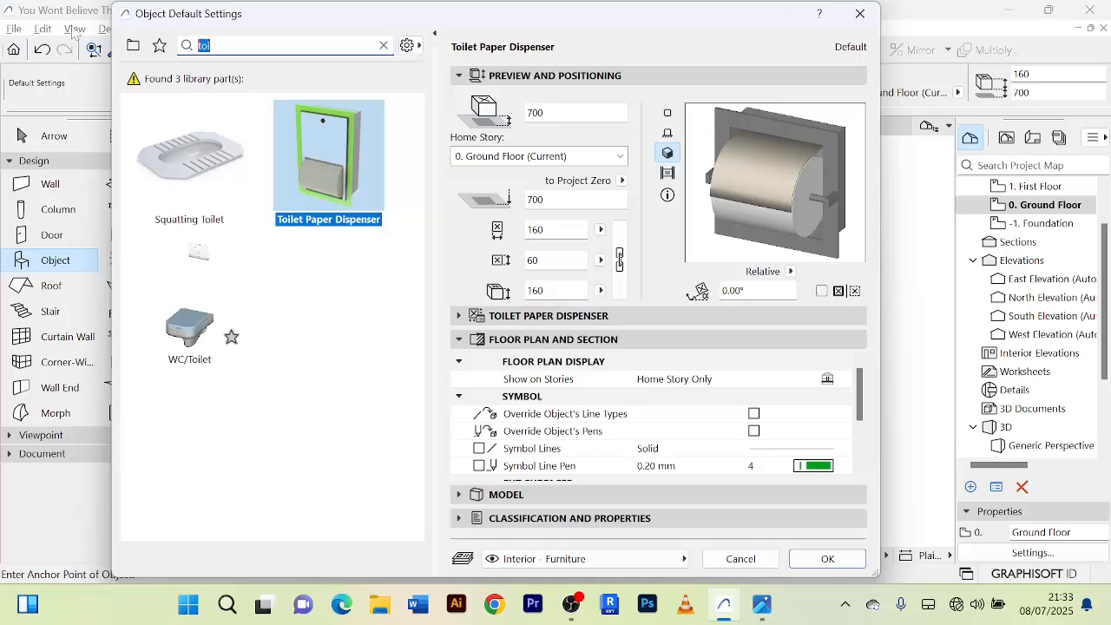
pyautogui.write('show')
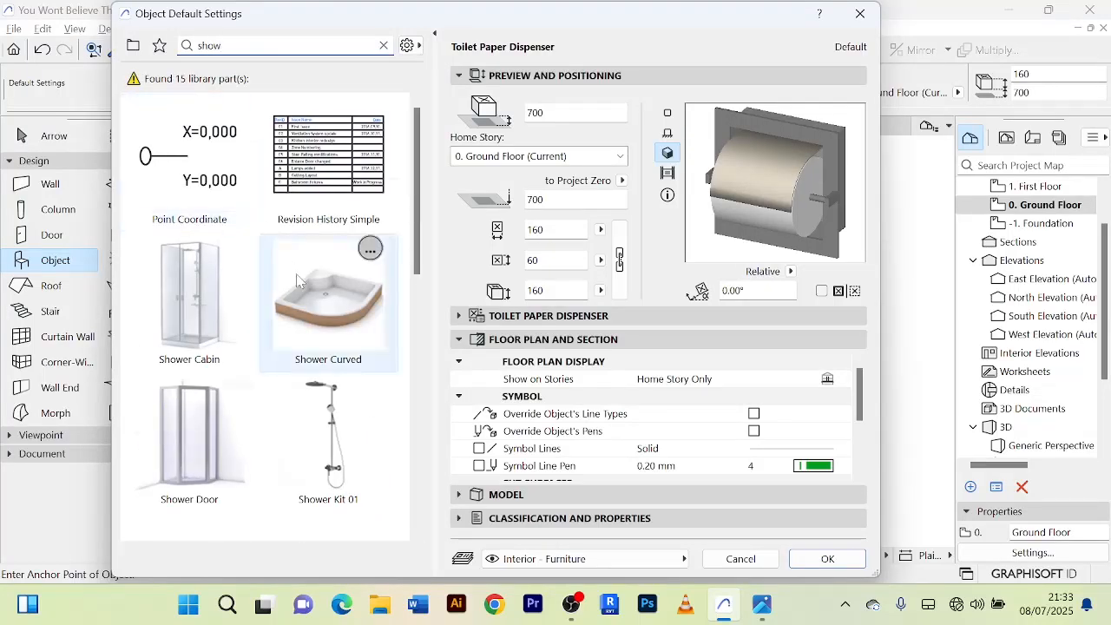
pyautogui.scroll(-1, 295, 321)
pyautogui.scroll(-4, 349, 451)
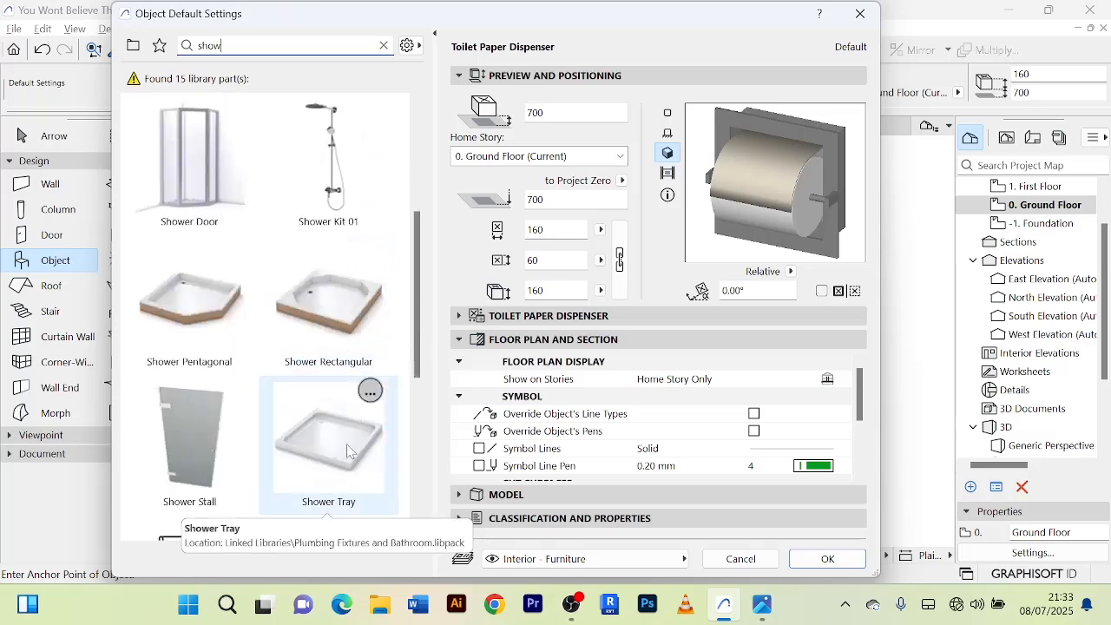
pyautogui.click(335, 344)
pyautogui.click(811, 560)
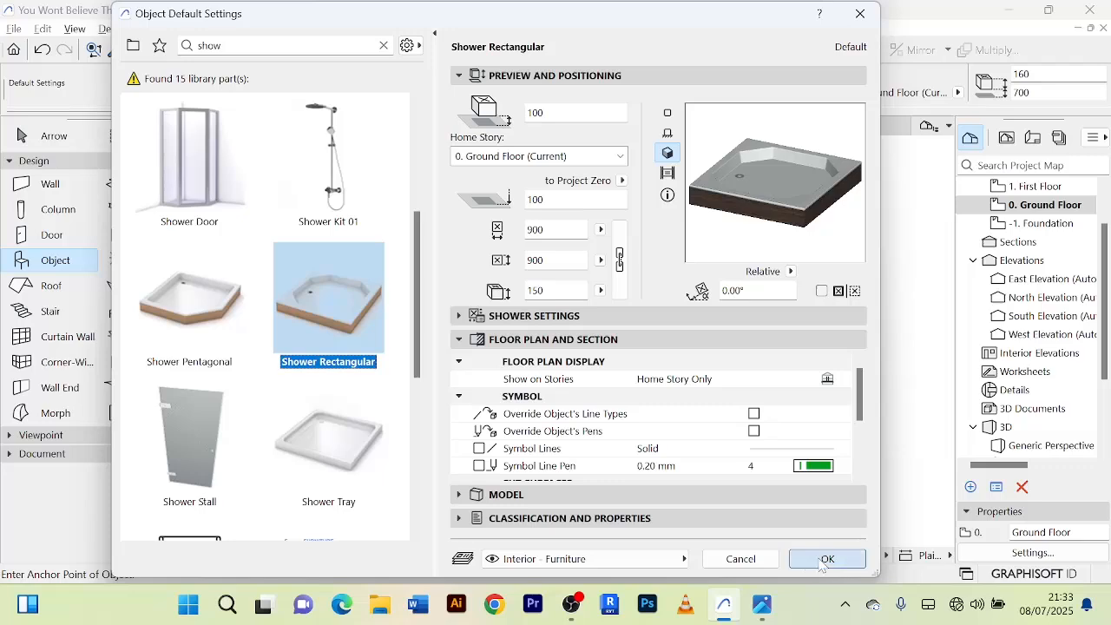
pyautogui.scroll(3, 717, 442)
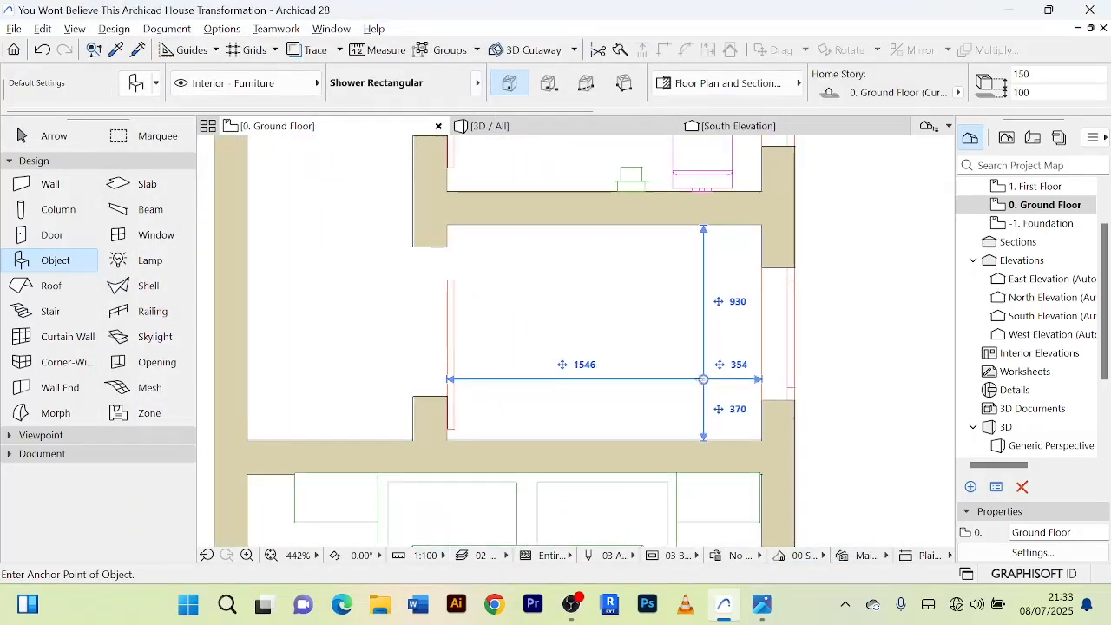
# Move the rectangular shower tray into the southeast corner of the shower room, clear of the south and east walls.
pyautogui.click(53, 135)
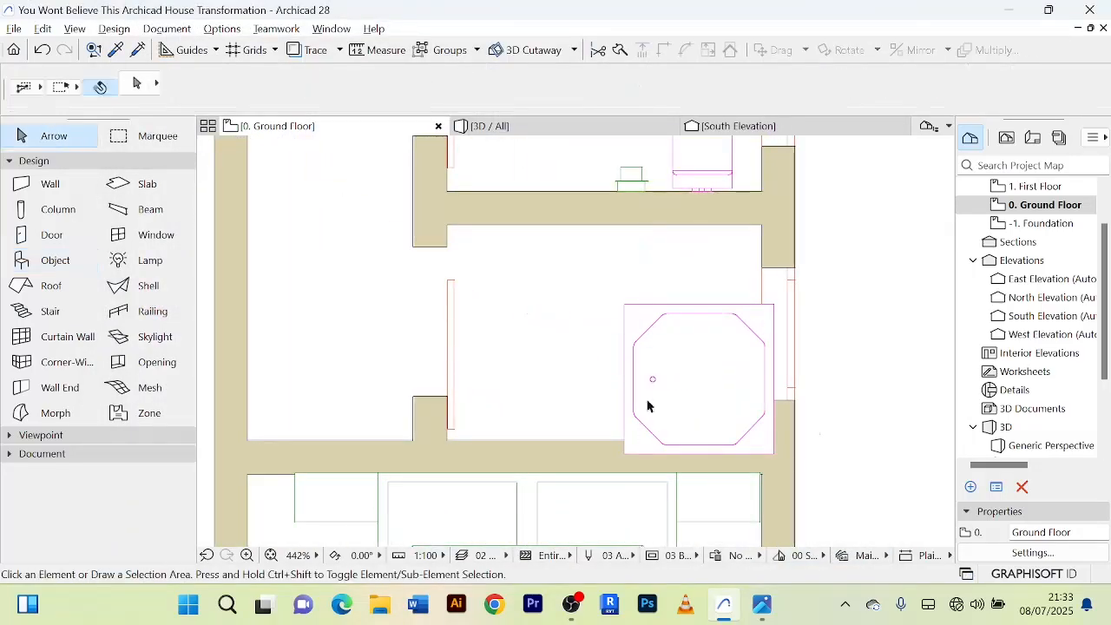
pyautogui.scroll(5, 807, 410)
pyautogui.click(622, 377)
pyautogui.scroll(-5, 624, 373)
pyautogui.scroll(-1, 612, 369)
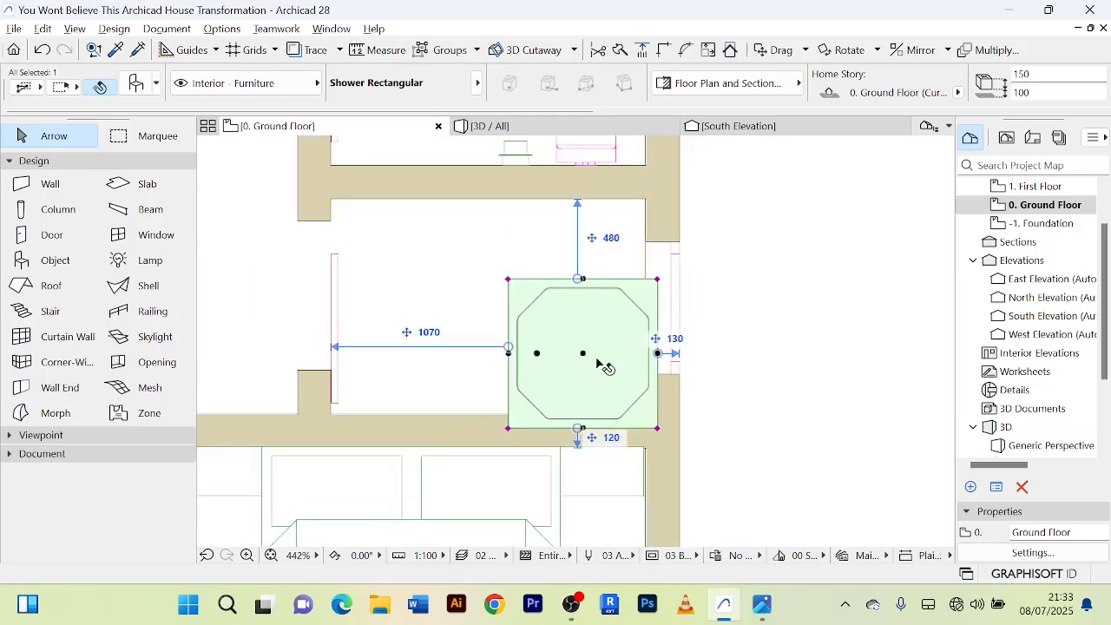
pyautogui.hotkey('ctrl', 'd')
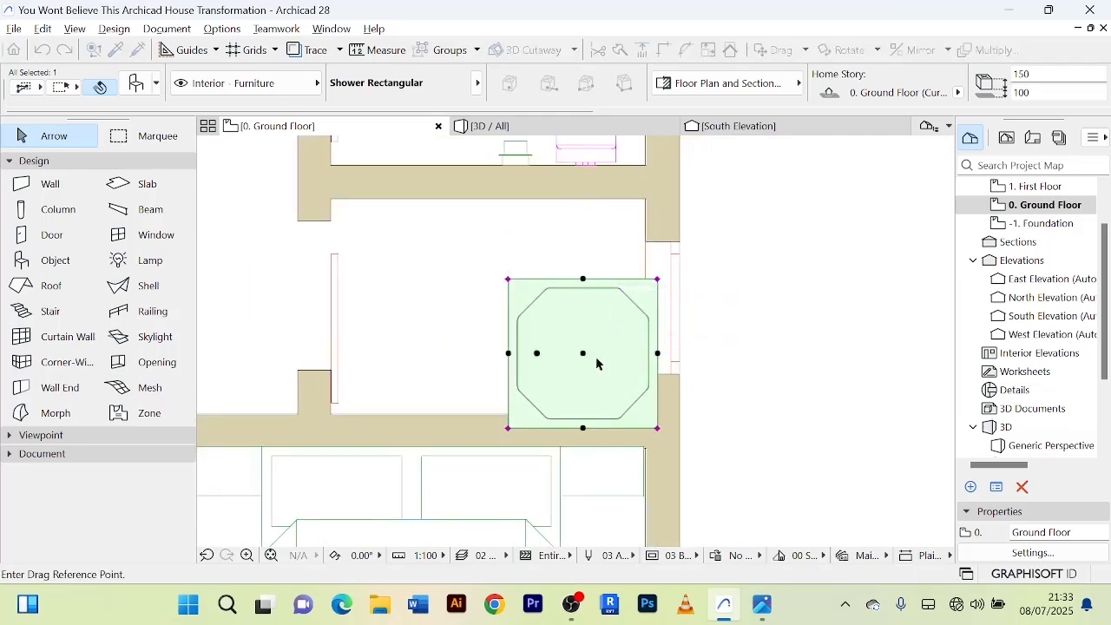
pyautogui.click(611, 408)
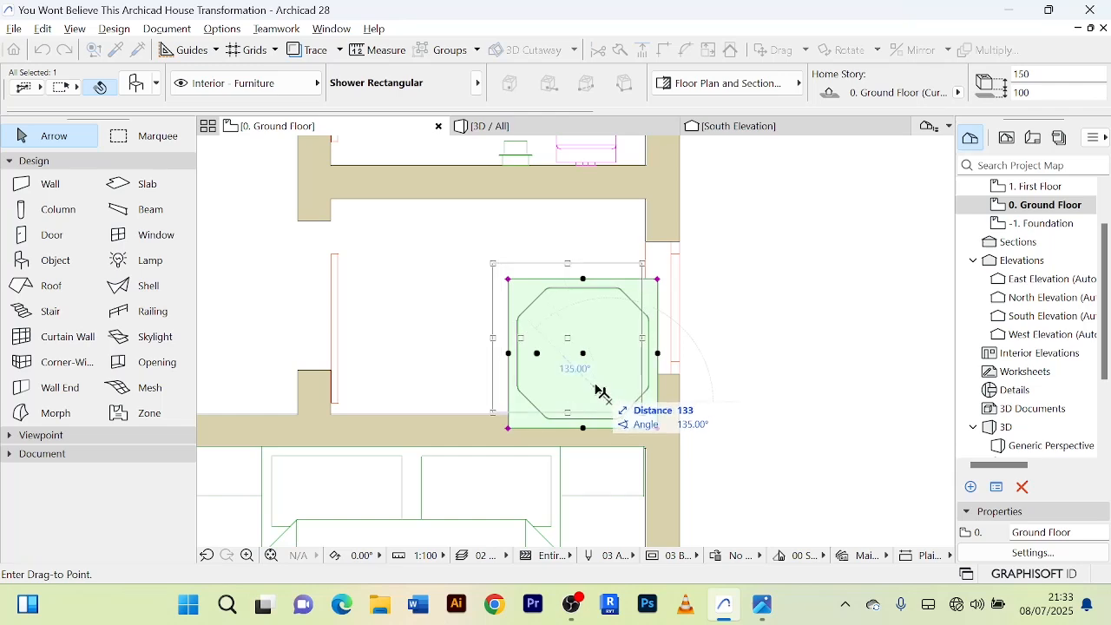
pyautogui.click(601, 392)
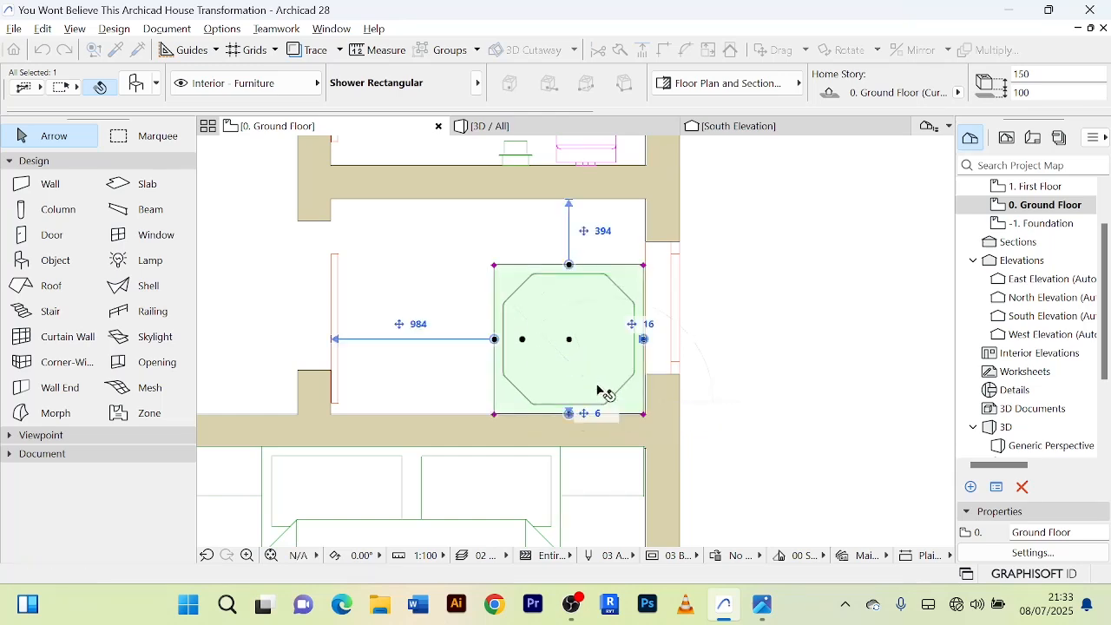
pyautogui.click(744, 382)
pyautogui.scroll(-1, 745, 382)
pyautogui.scroll(-2, 745, 383)
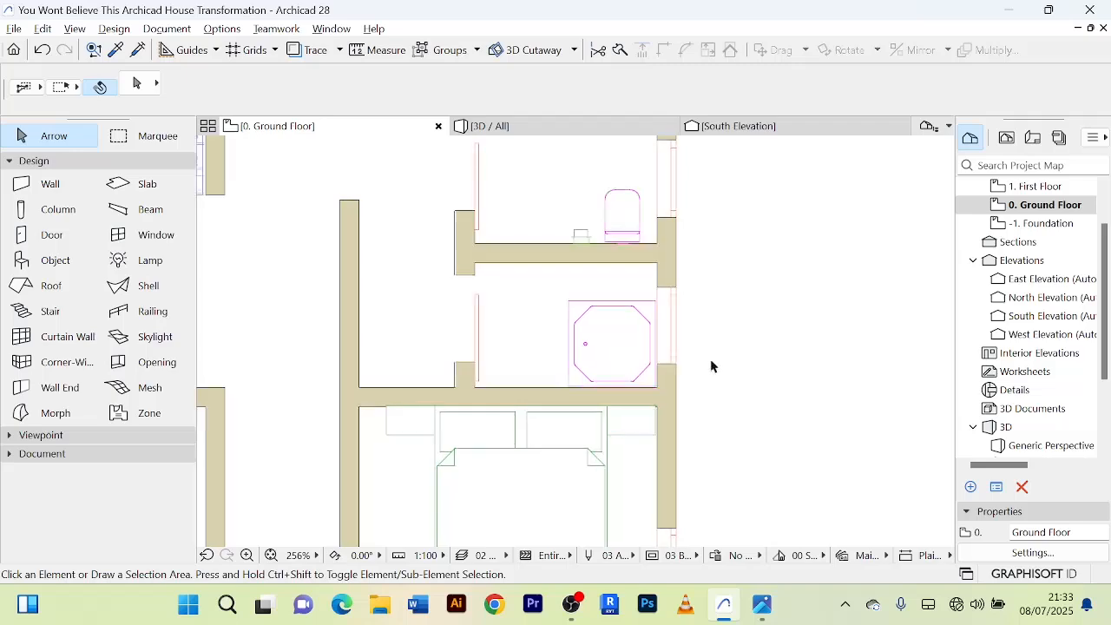
# Choose Shower Kit 01 from the object library and place it on the shower room's south wall, just west of the tray.
pyautogui.doubleClick(43, 259)
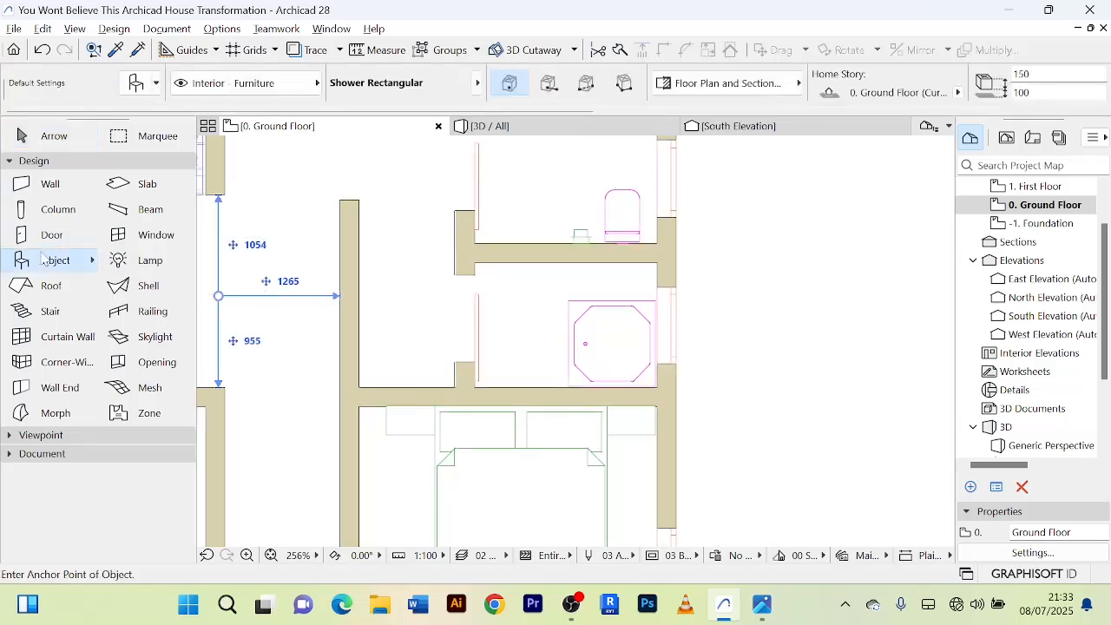
pyautogui.click(341, 341)
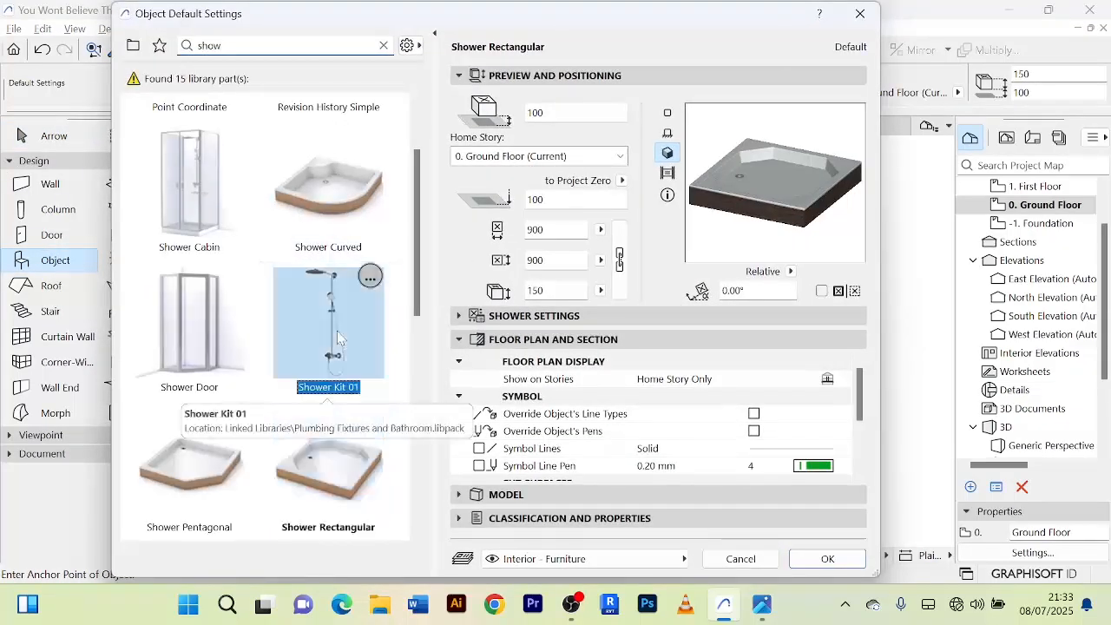
pyautogui.click(844, 563)
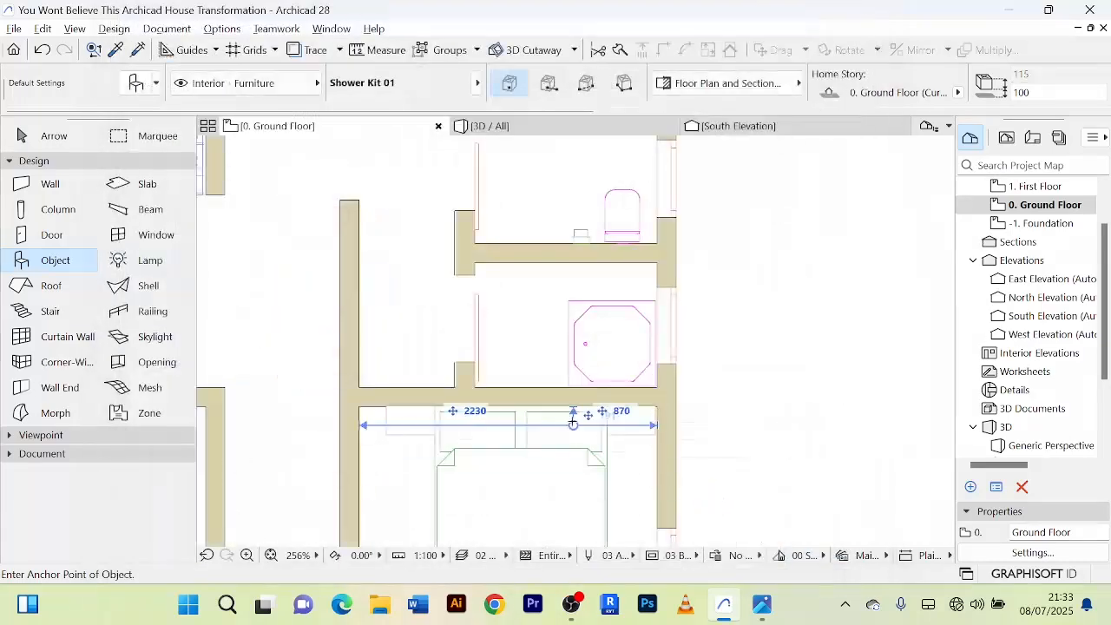
pyautogui.scroll(3, 550, 390)
pyautogui.click(541, 384)
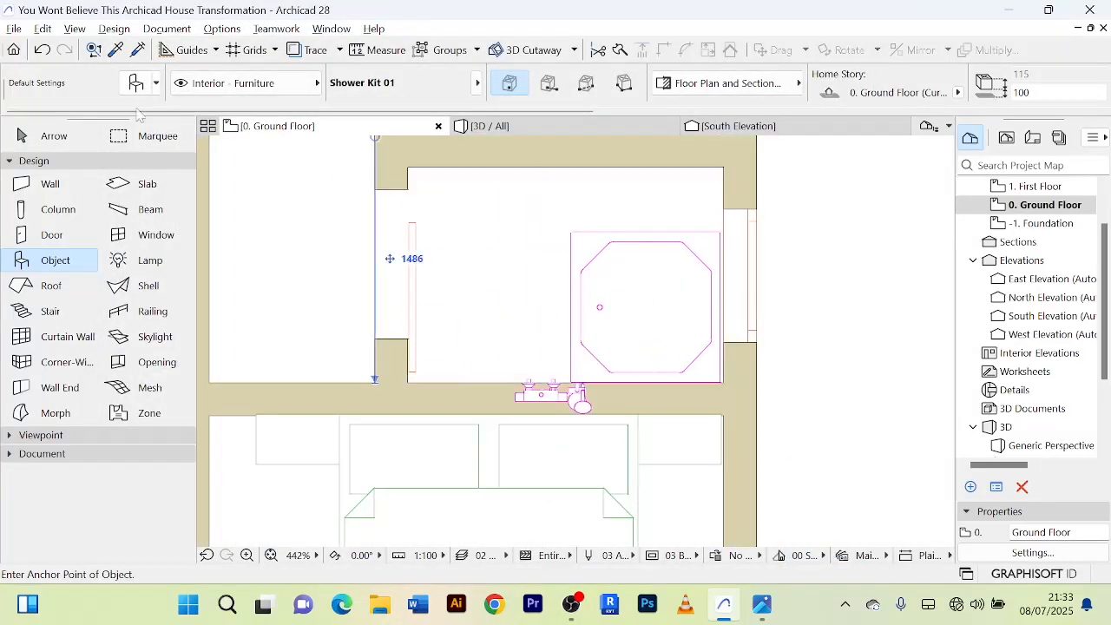
# Rotate the shower kit 180° about its west wall connection so that it faces into the shower room.
pyautogui.click(53, 137)
pyautogui.scroll(3, 596, 397)
pyautogui.click(592, 398)
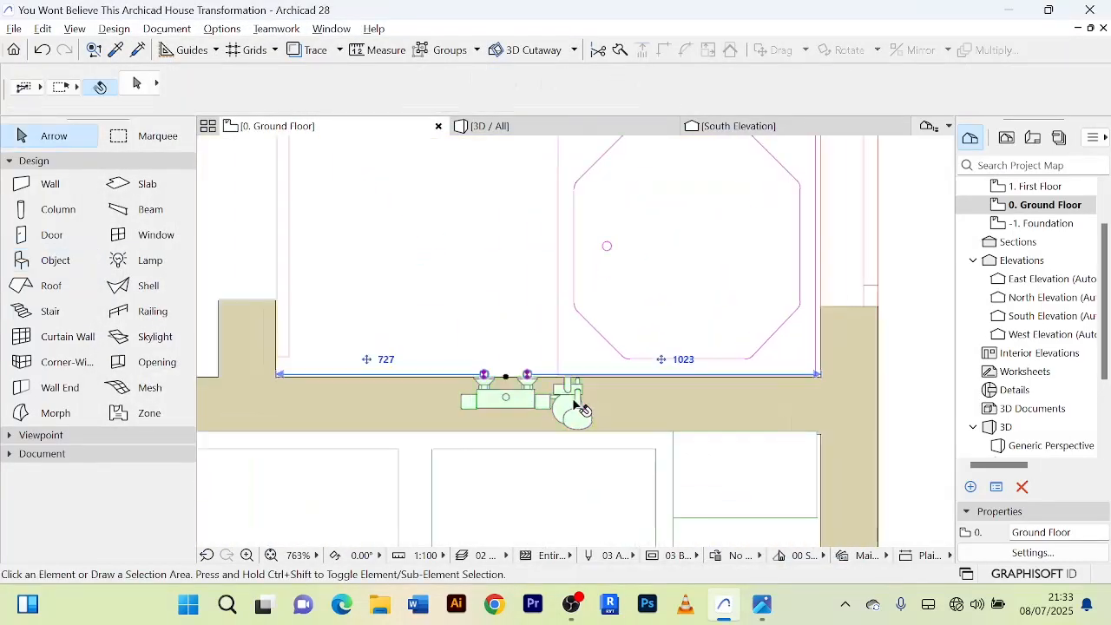
pyautogui.scroll(3, 453, 339)
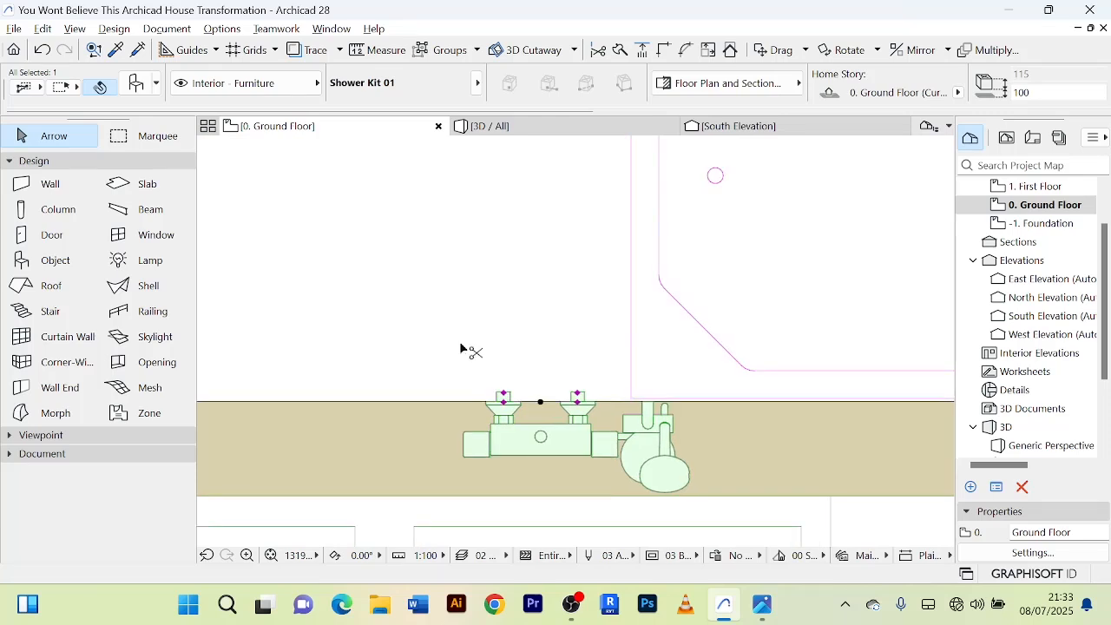
pyautogui.hotkey('ctrl', 'e')
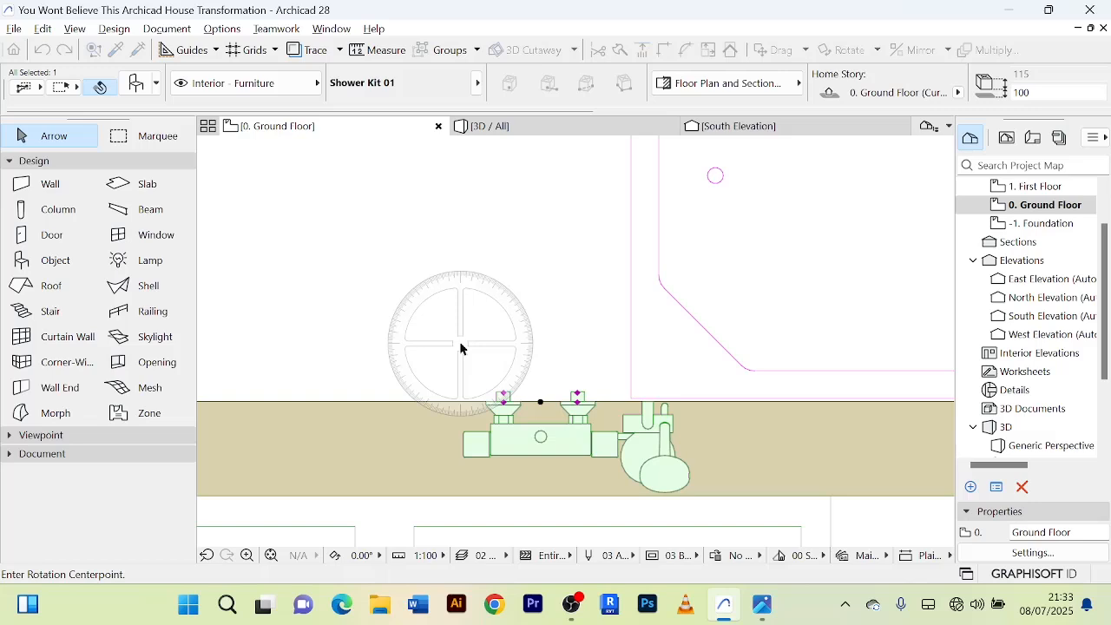
pyautogui.scroll(-4, 460, 348)
pyautogui.click(482, 371)
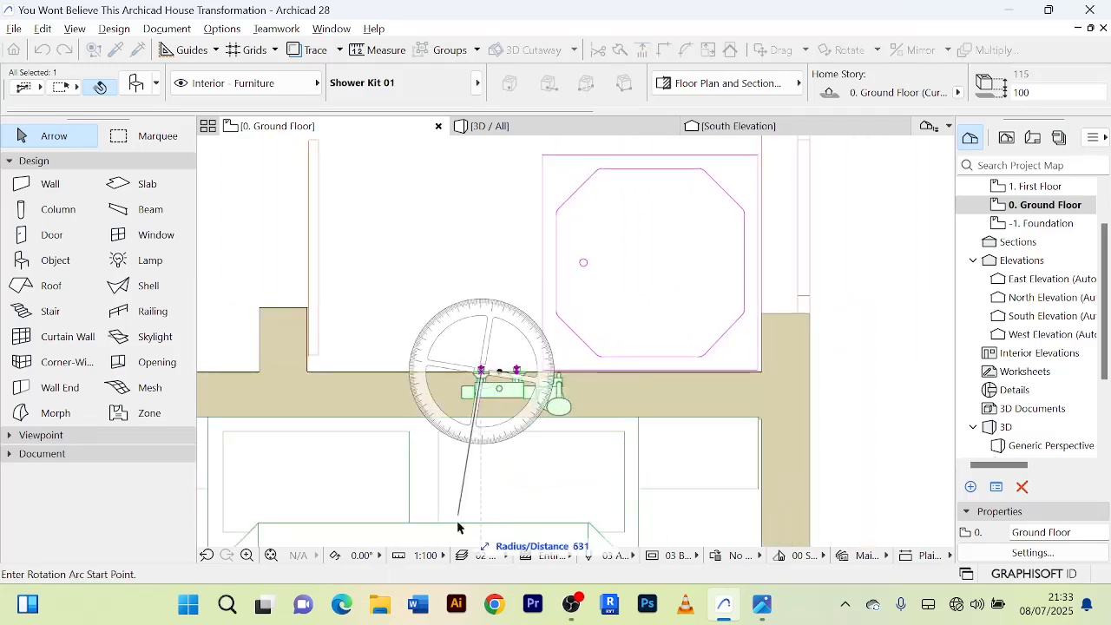
pyautogui.click(482, 537)
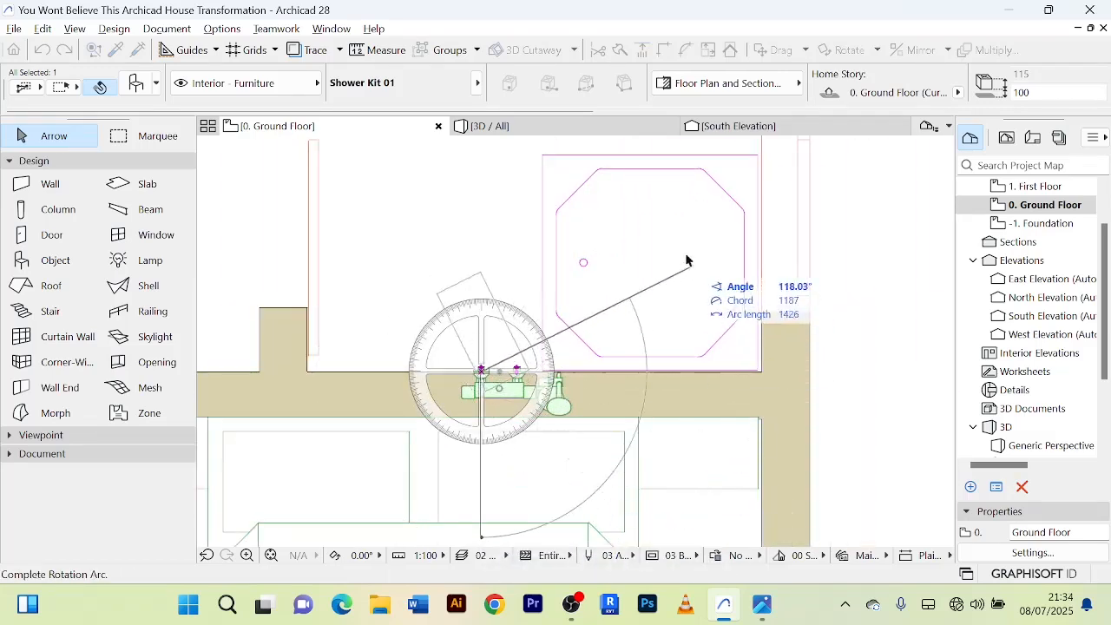
pyautogui.click(483, 183)
pyautogui.scroll(5, 473, 360)
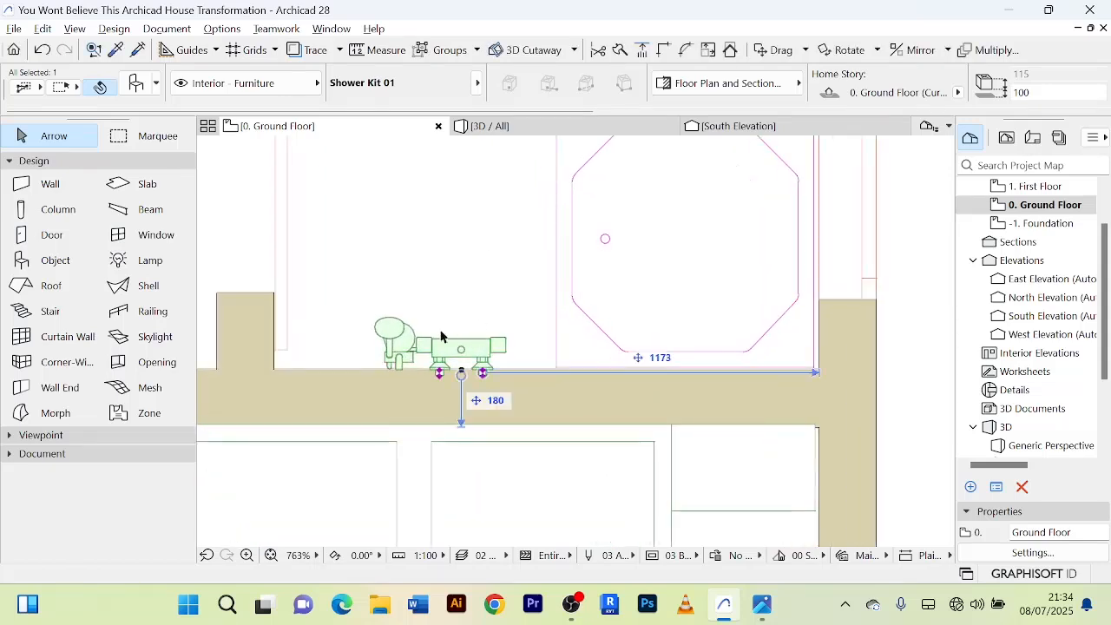
# Move the shower kit east over the shower tray, nudge its wall connections onto the south wall, and deselect it.
pyautogui.hotkey('ctrl', 'd')
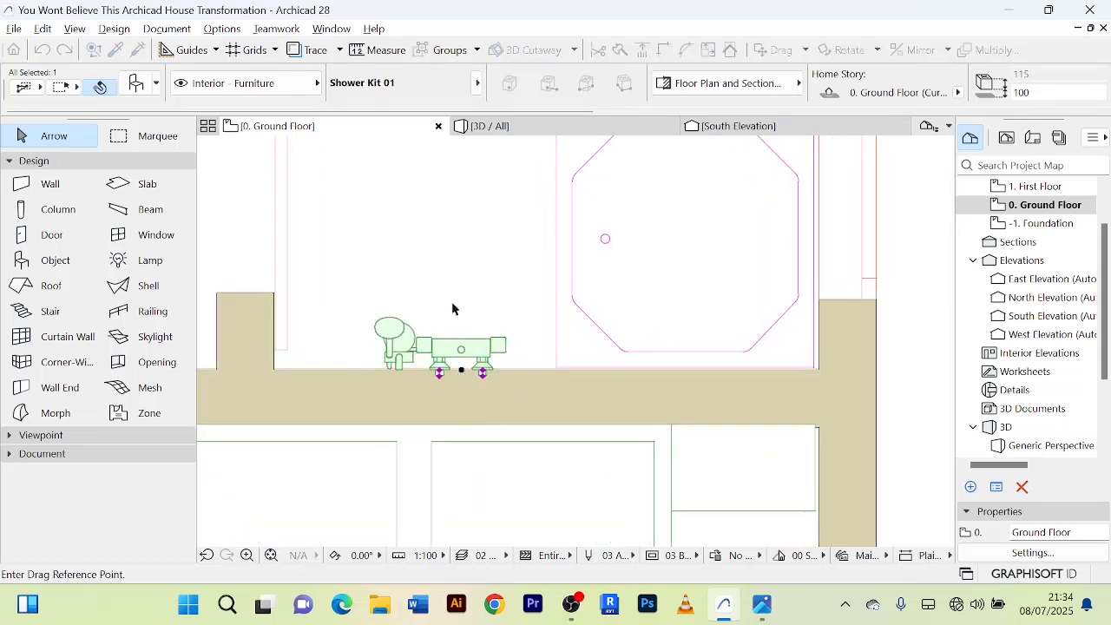
pyautogui.click(458, 354)
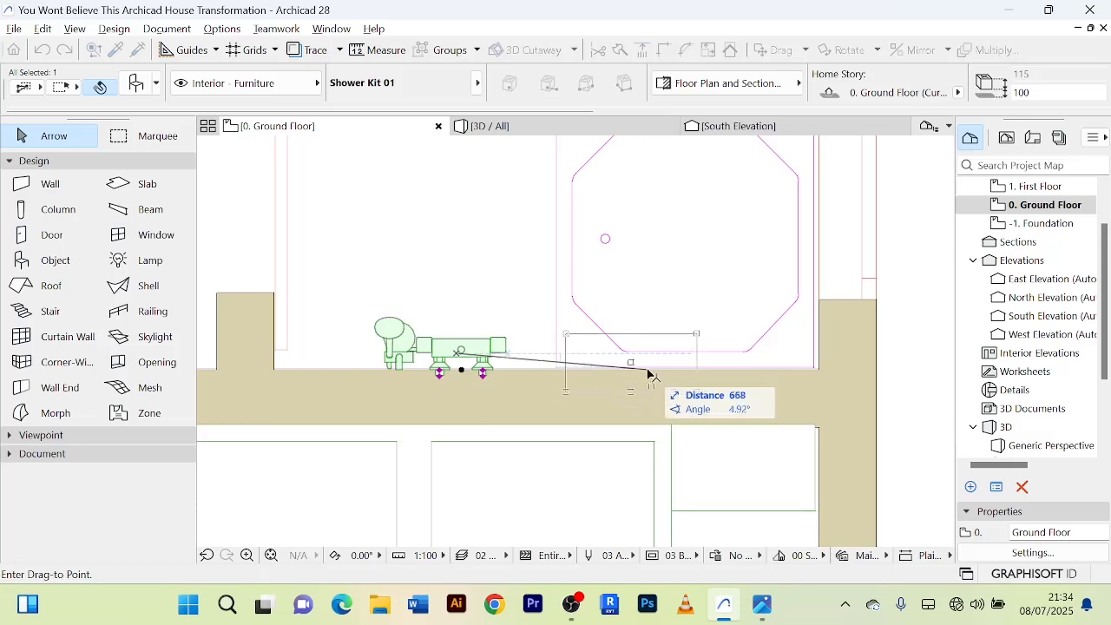
pyautogui.click(646, 361)
pyautogui.scroll(4, 660, 358)
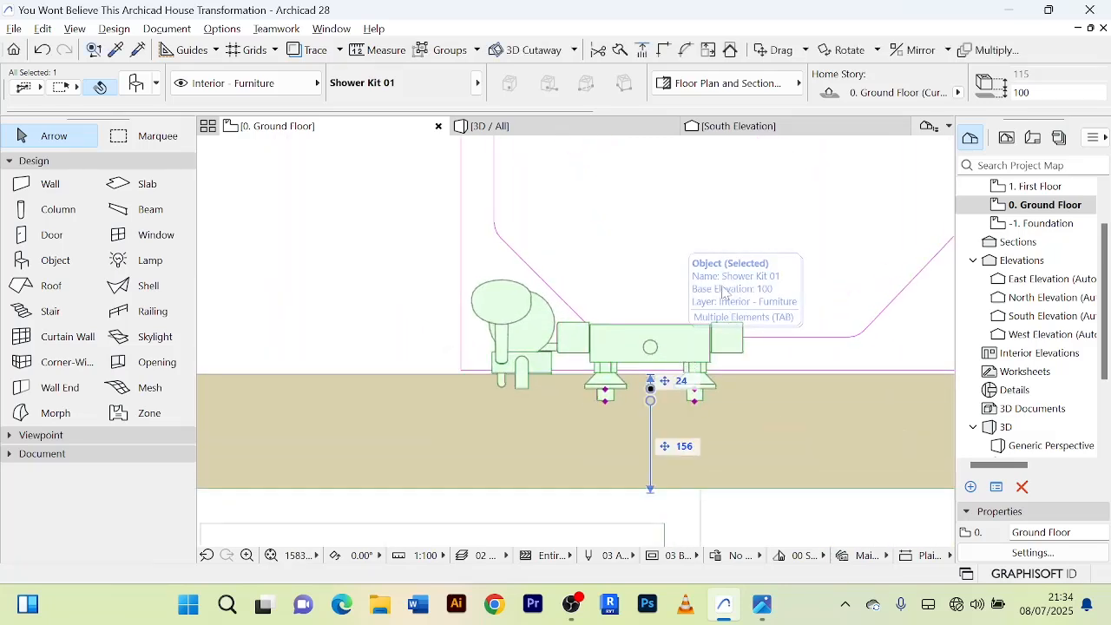
pyautogui.hotkey('ctrl', 'z')
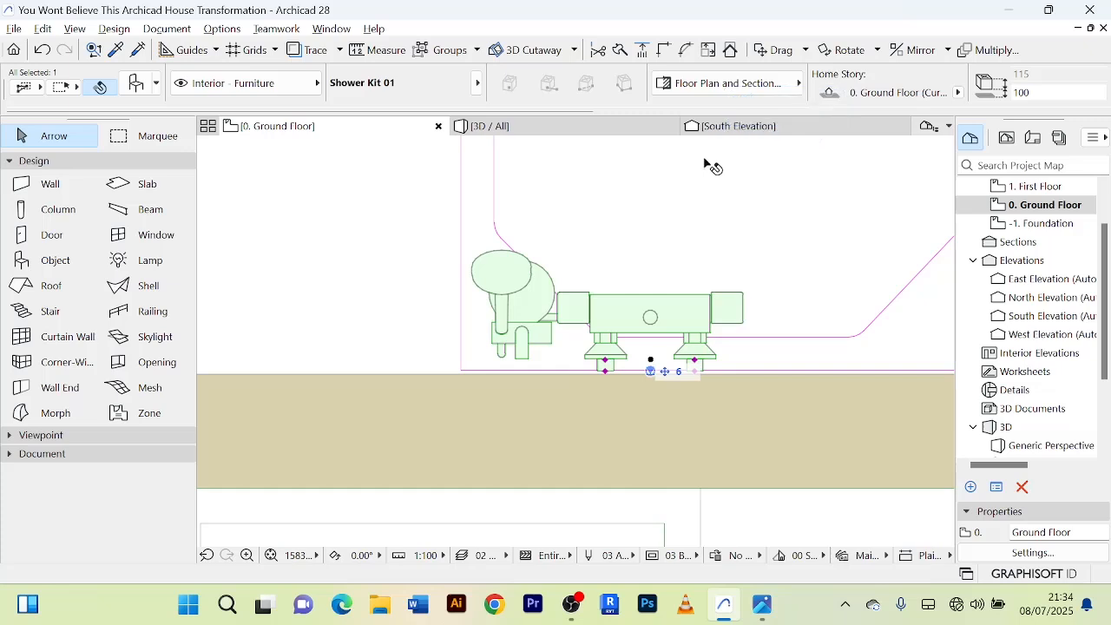
pyautogui.hotkey('shift', 'Right')
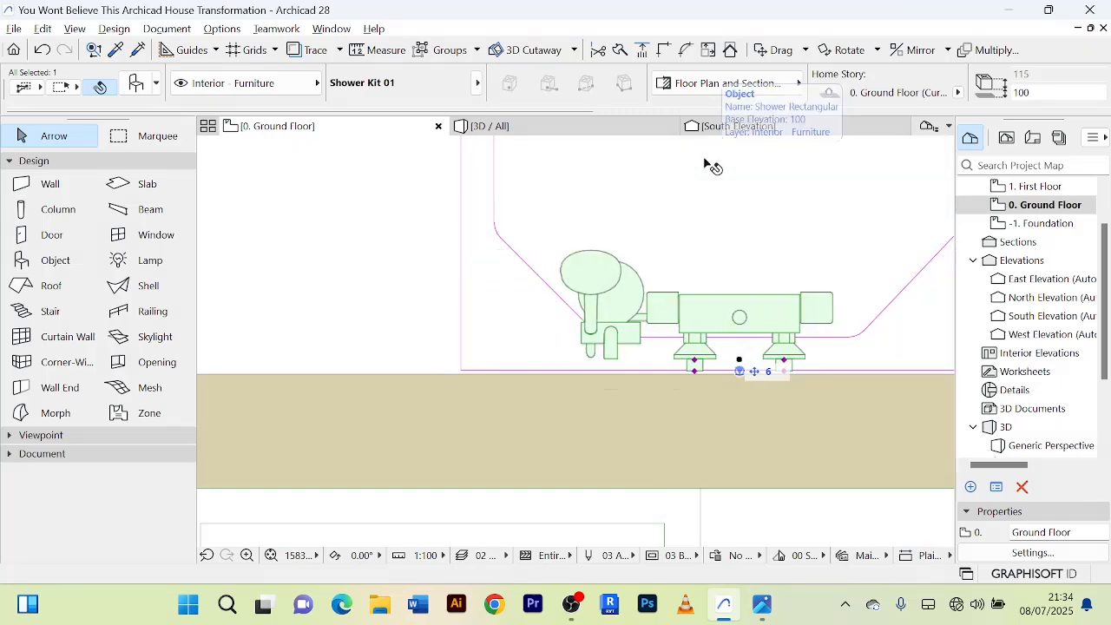
pyautogui.hotkey('shift', 'Down')
pyautogui.click(345, 218)
# Examine the shower and toilet room fixtures in plan, as well as the empty room in the house's northeast corner.
pyautogui.scroll(-5, 342, 216)
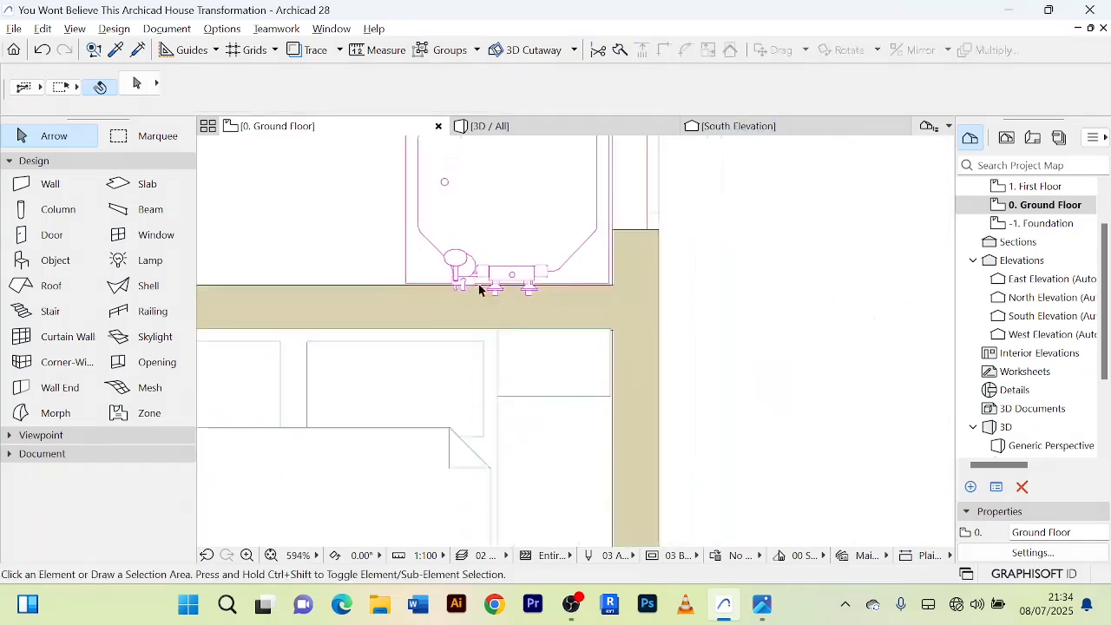
pyautogui.scroll(2, 666, 290)
pyautogui.moveTo(668, 292); pyautogui.dragTo(722, 340, button='middle')
pyautogui.scroll(-3, 723, 339)
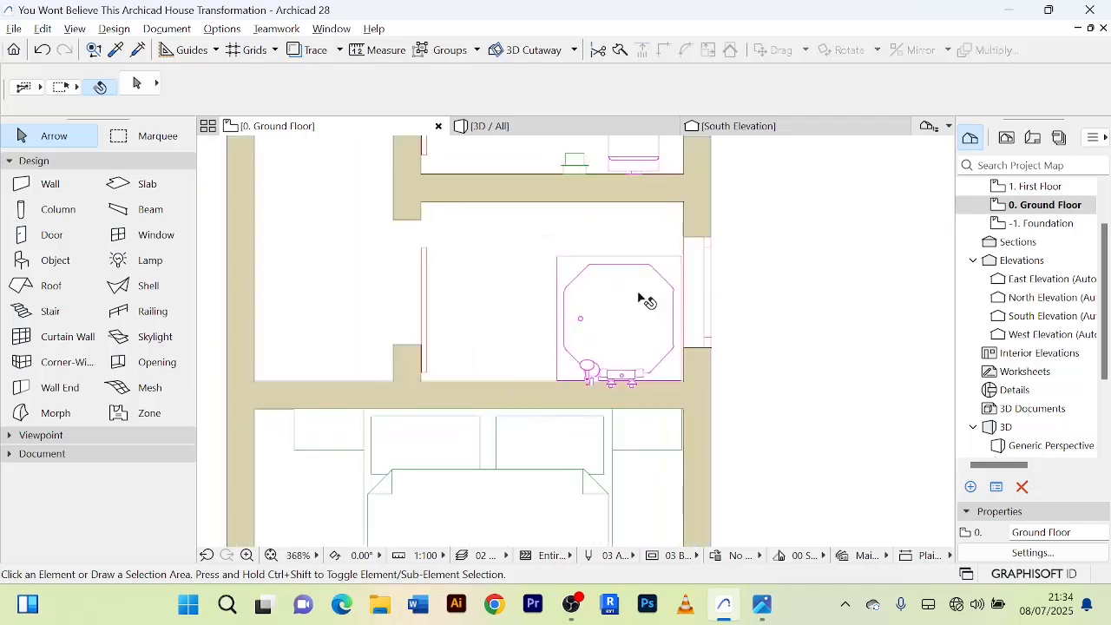
pyautogui.scroll(-2, 615, 329)
pyautogui.scroll(3, 625, 323)
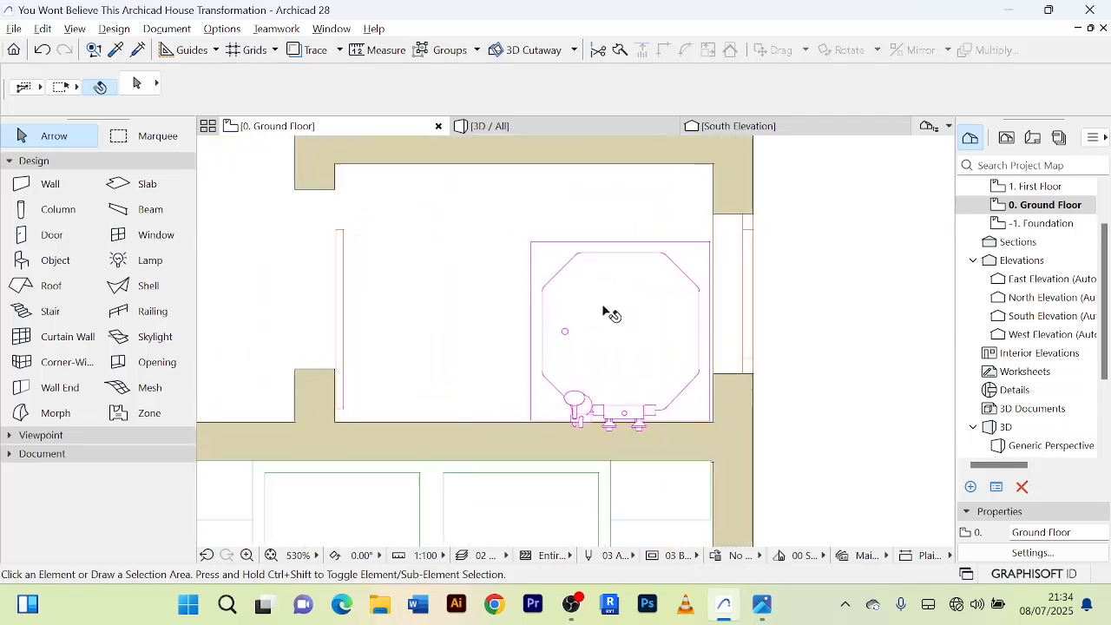
pyautogui.scroll(-2, 606, 317)
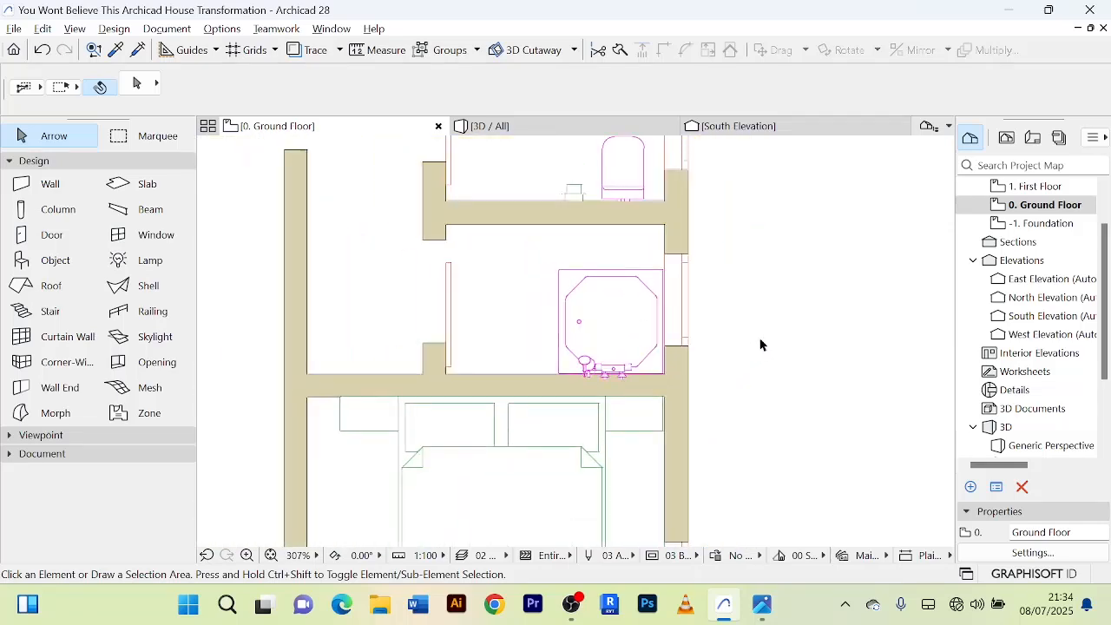
pyautogui.scroll(2, 606, 339)
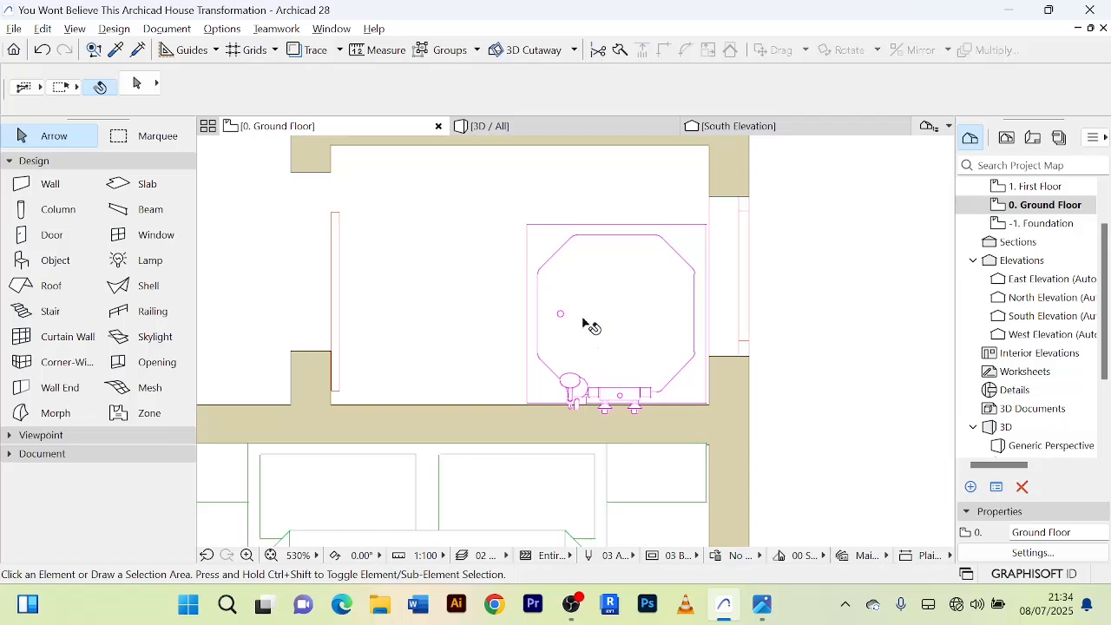
pyautogui.scroll(-3, 642, 325)
pyautogui.scroll(1, 469, 274)
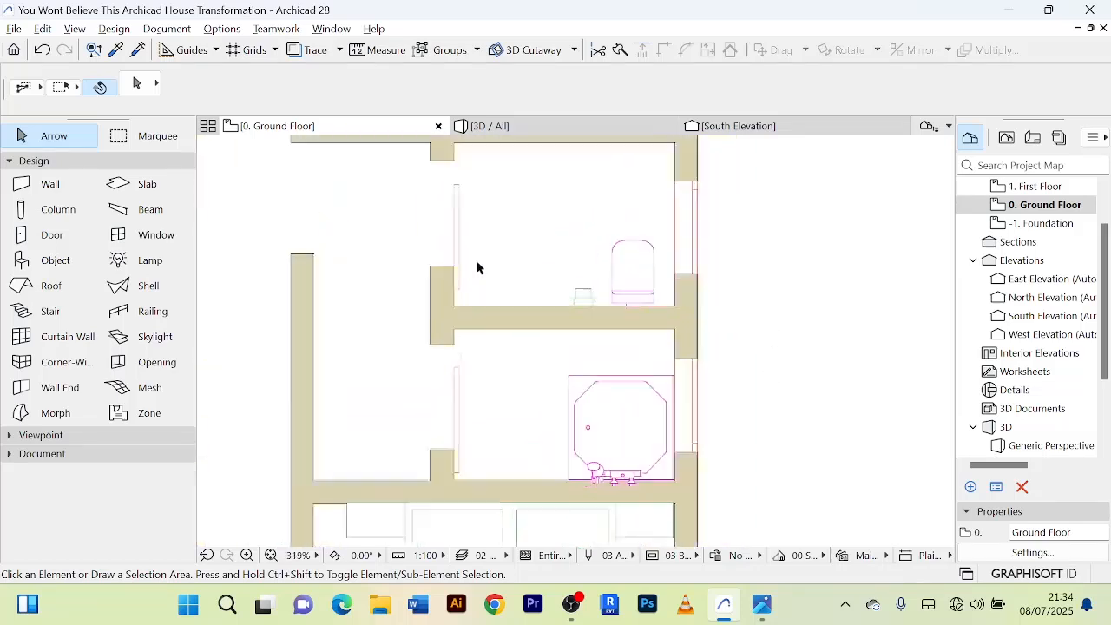
pyautogui.scroll(-1, 477, 270)
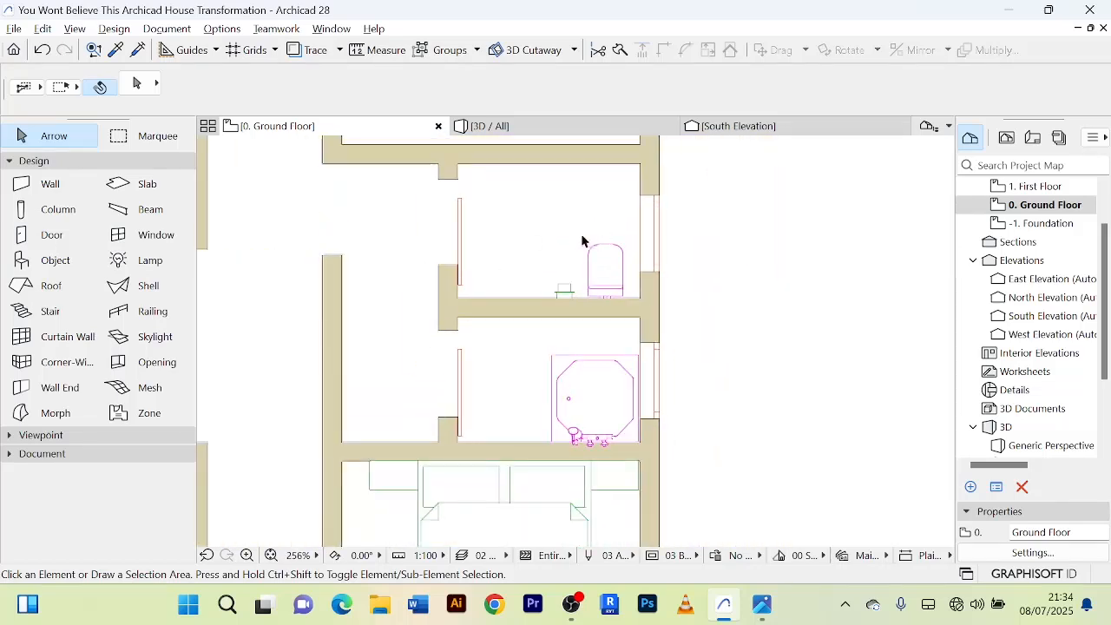
pyautogui.scroll(-6, 669, 283)
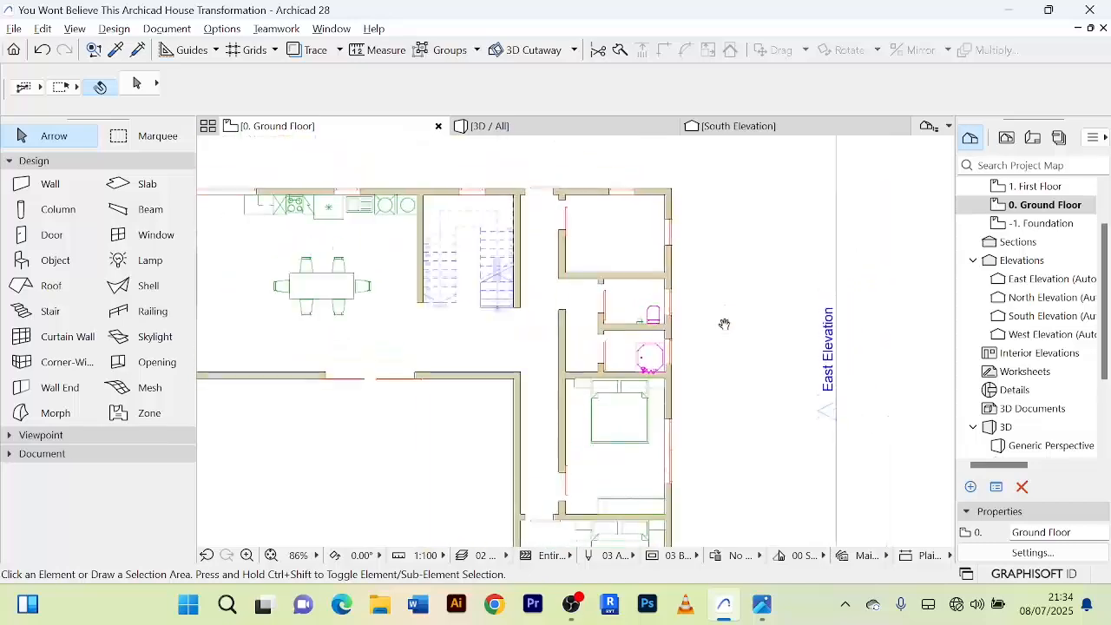
pyautogui.scroll(-1, 719, 327)
pyautogui.scroll(3, 726, 295)
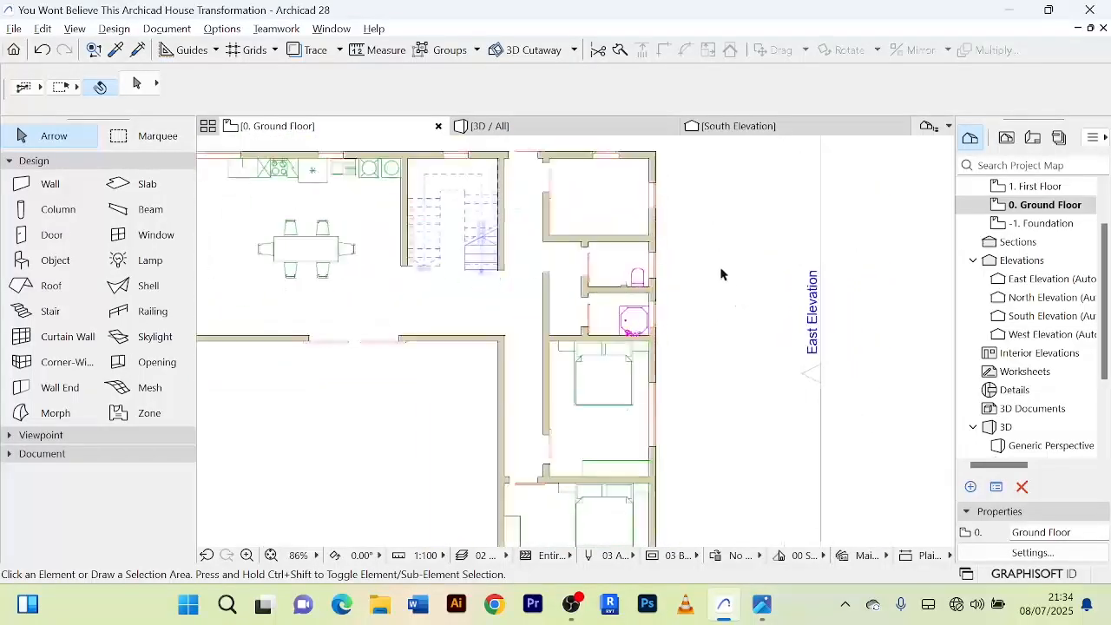
pyautogui.scroll(4, 634, 247)
pyautogui.scroll(-2, 595, 258)
pyautogui.moveTo(594, 258); pyautogui.dragTo(583, 301, button='middle')
pyautogui.scroll(2, 574, 294)
pyautogui.scroll(-3, 574, 292)
pyautogui.scroll(3, 581, 286)
# Search the object library for "wash" to find a laundry appliance to place.
pyautogui.click(54, 261)
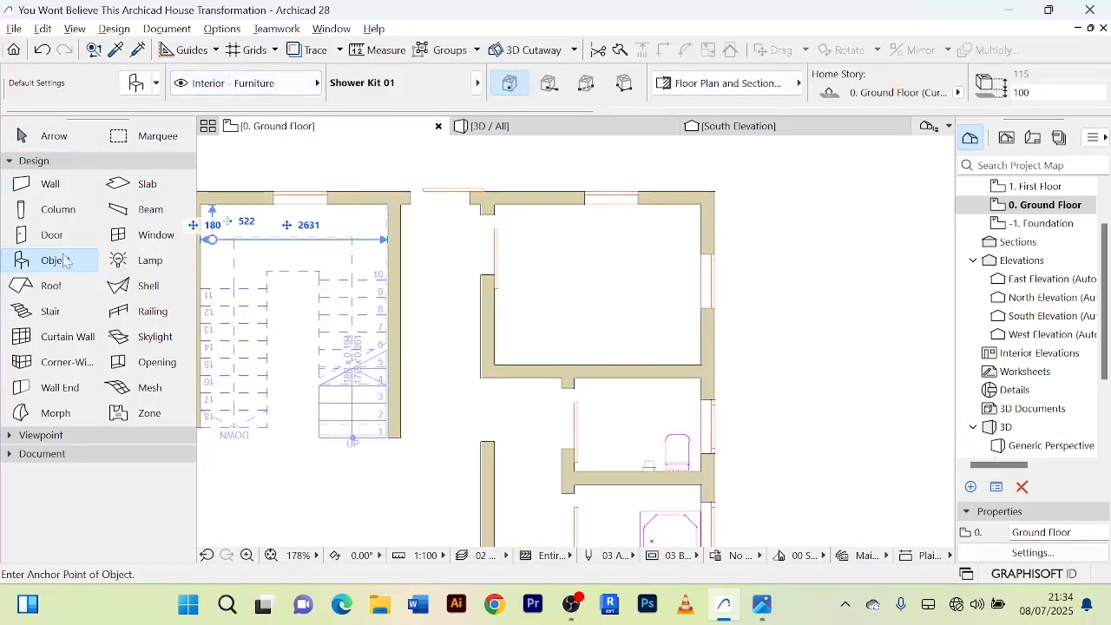
pyautogui.doubleClick(53, 261)
pyautogui.moveTo(198, 46); pyautogui.dragTo(182, 48)
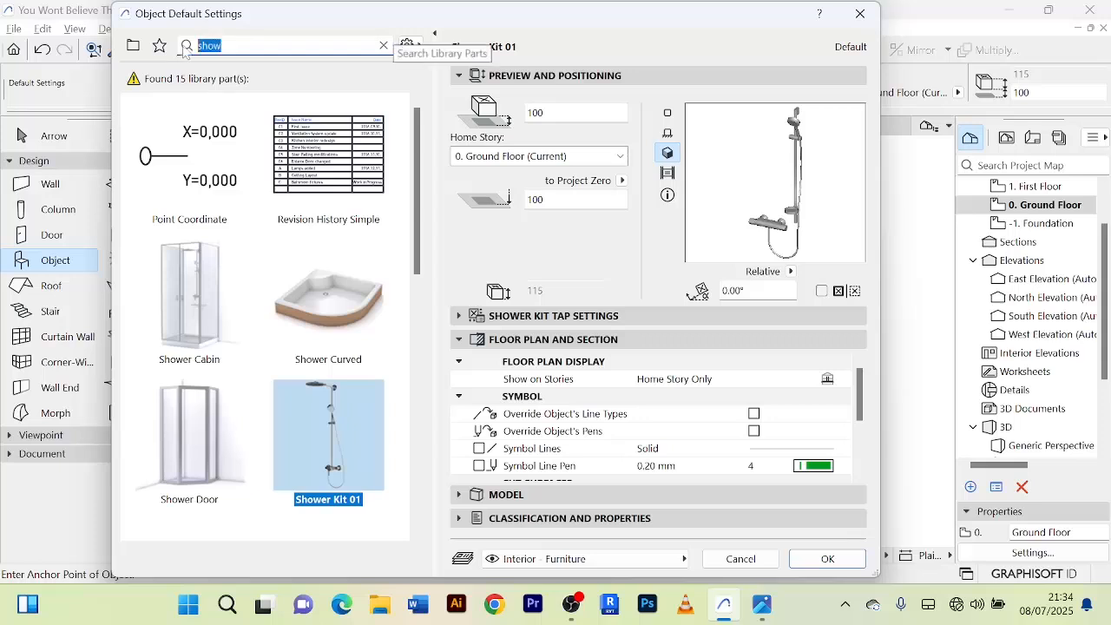
pyautogui.write('was')
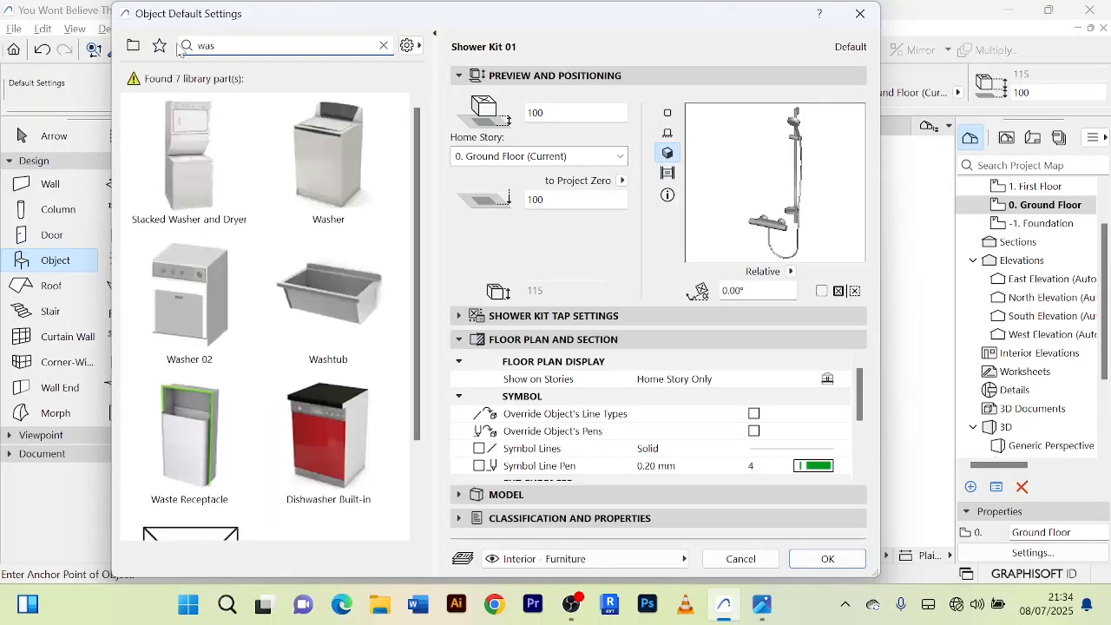
pyautogui.write('hi')
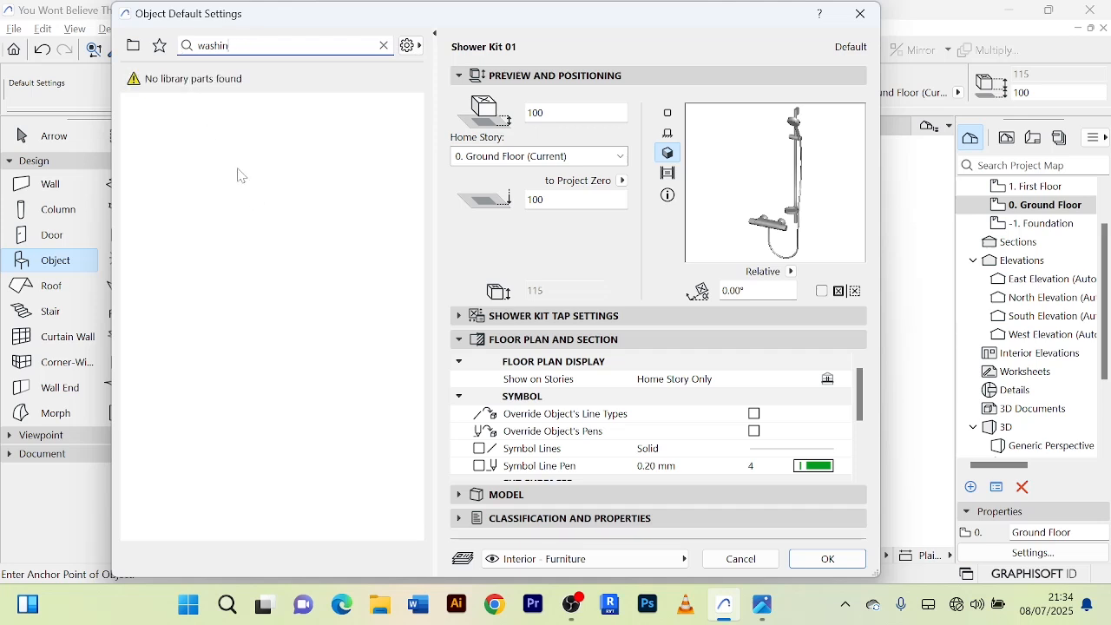
pyautogui.press('BackSpace')
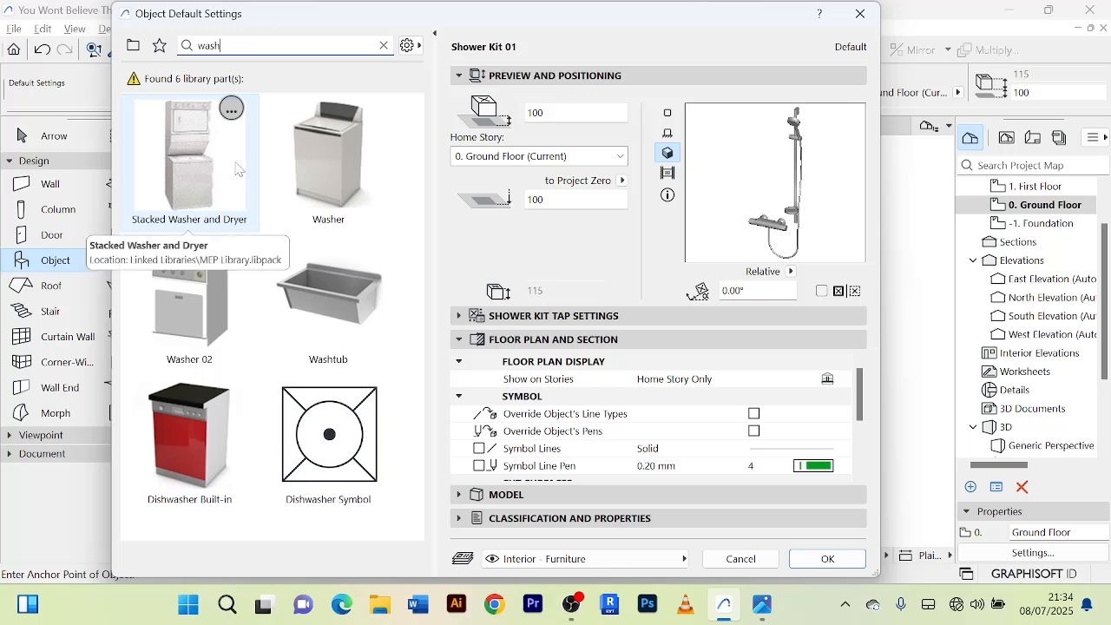
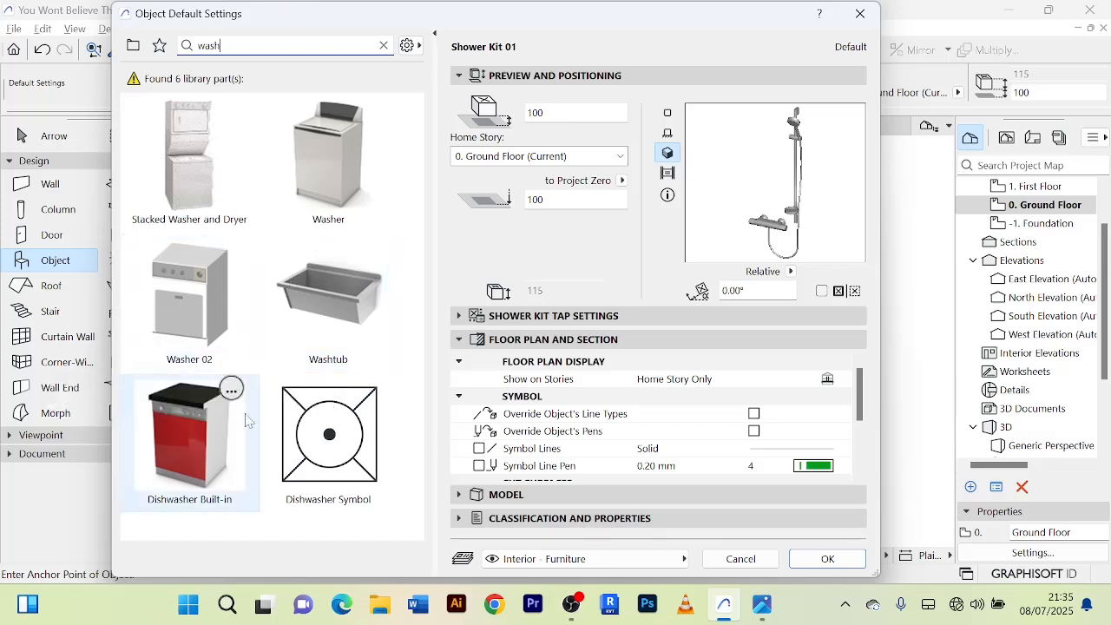
# Preview the Washer 02, Washer, and Stacked Washer and Dryer objects to compare the laundry appliances.
pyautogui.click(207, 326)
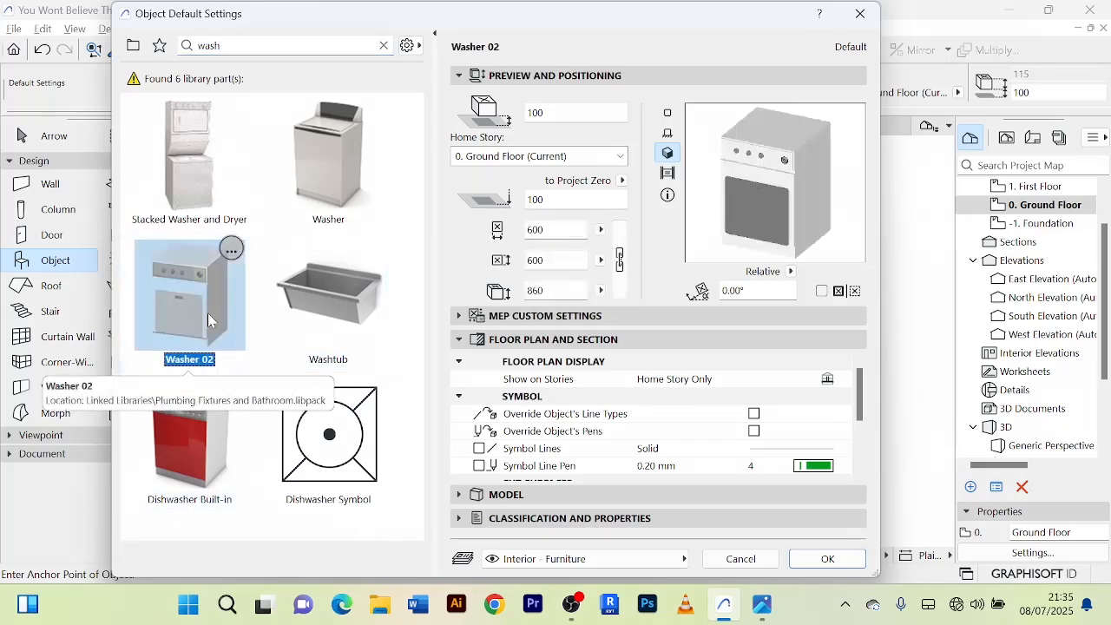
pyautogui.click(376, 186)
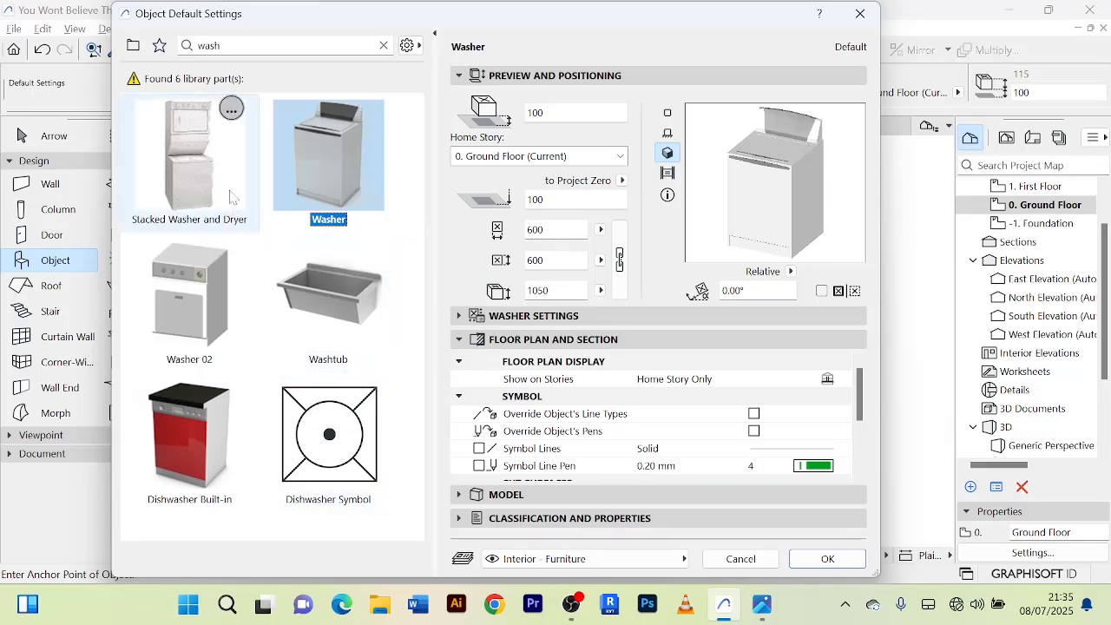
pyautogui.click(215, 159)
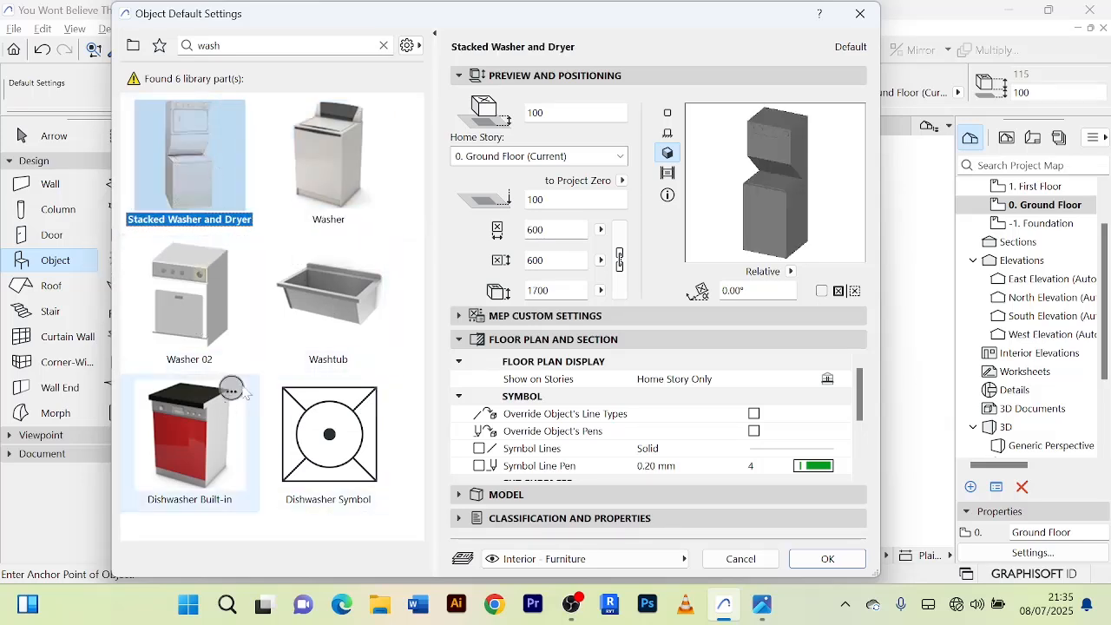
pyautogui.click(333, 159)
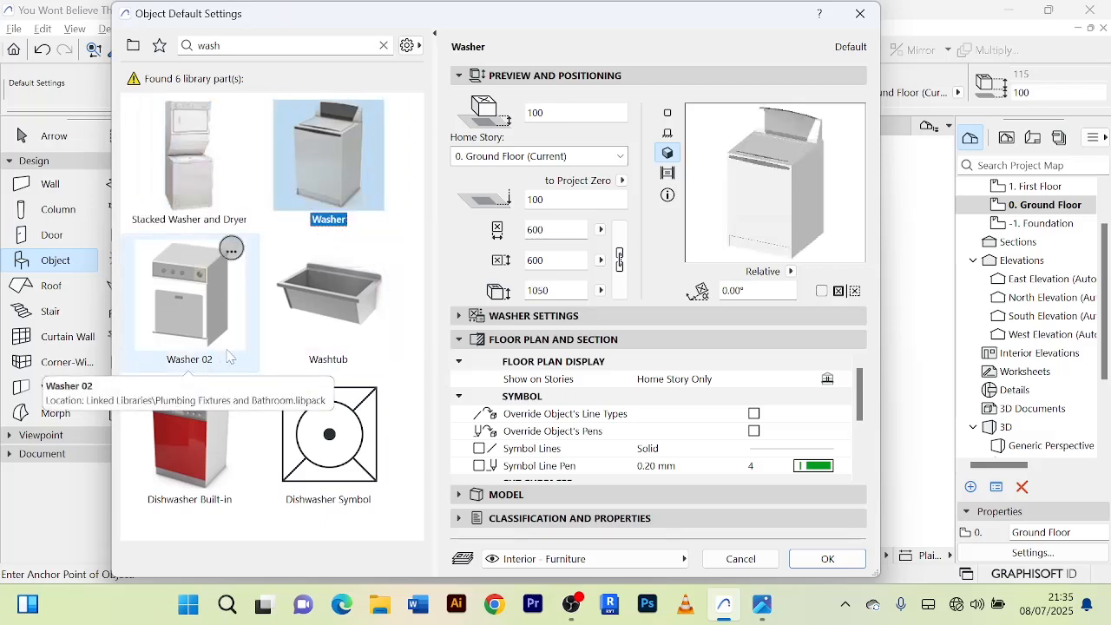
pyautogui.click(211, 324)
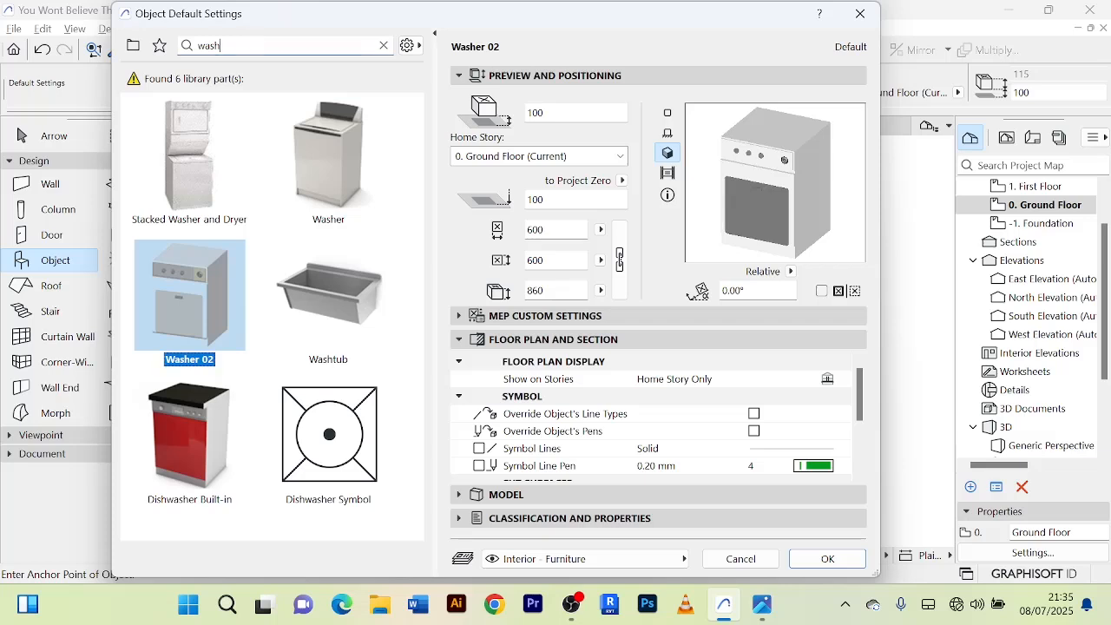
# Replace the object library search with "mach" to look for a washing machine.
pyautogui.press('BackSpace')
pyautogui.press('BackSpace')
pyautogui.press('BackSpace')
pyautogui.press('BackSpace')
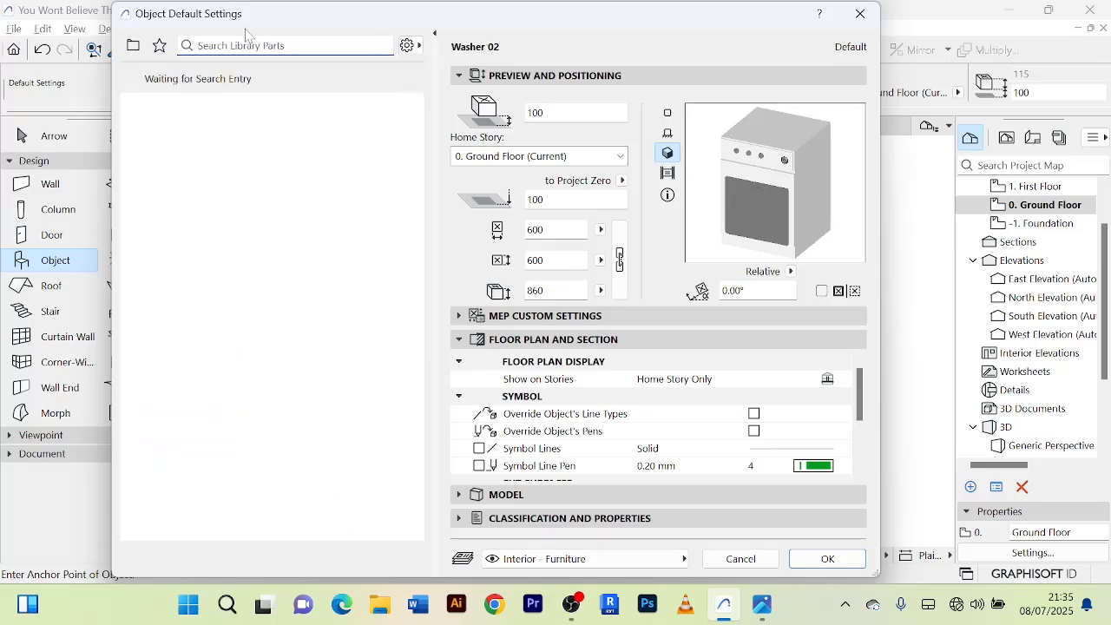
pyautogui.write('mac')
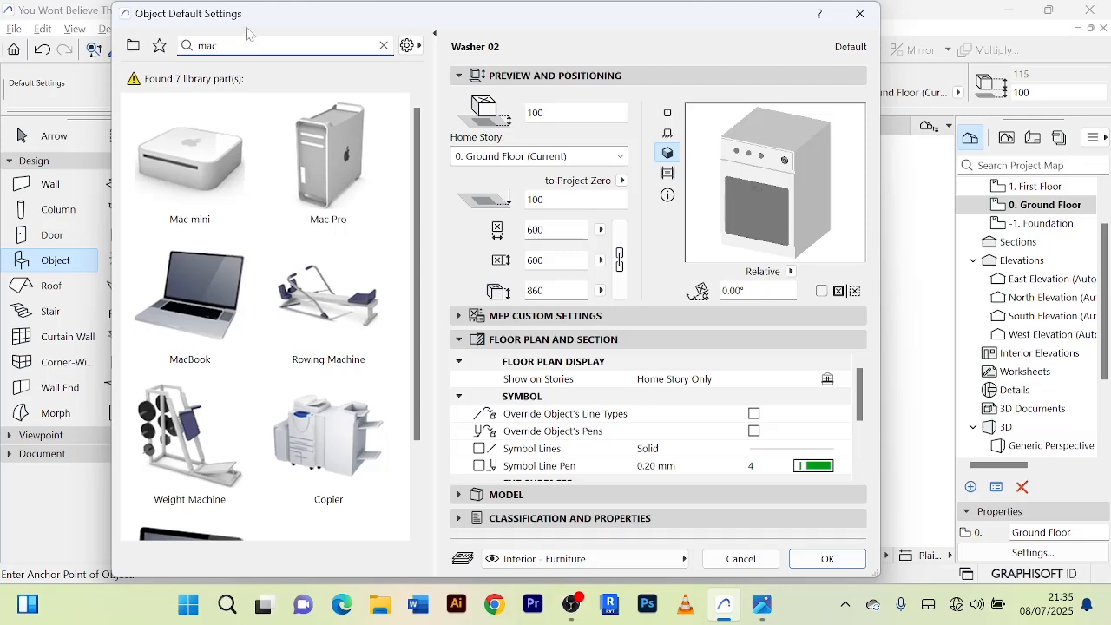
pyautogui.write('him')
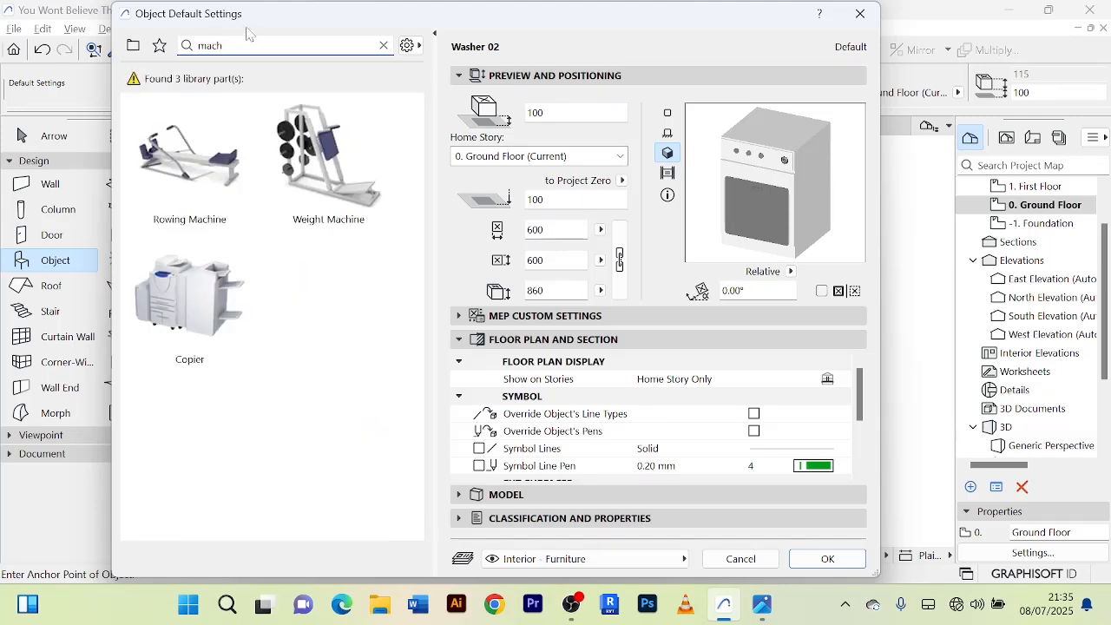
# Search the object library for "was" and compare the Stacked Washer and Dryer with the Washer.
pyautogui.press('BackSpace')
pyautogui.press('BackSpace')
pyautogui.press('BackSpace')
pyautogui.press('BackSpace')
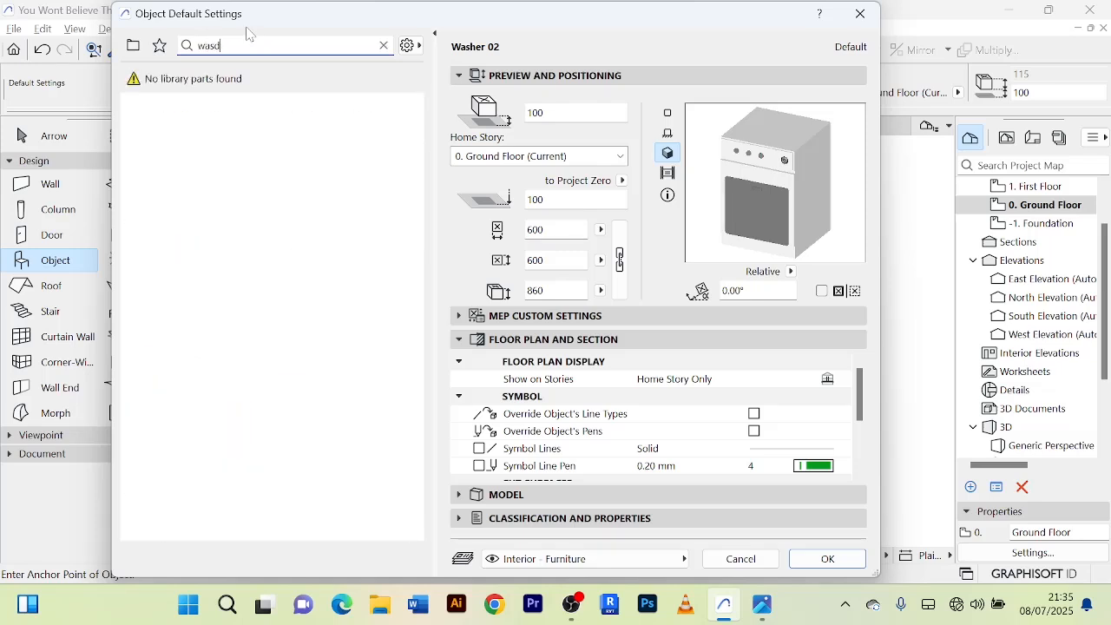
pyautogui.write('wasd')
pyautogui.press('BackSpace')
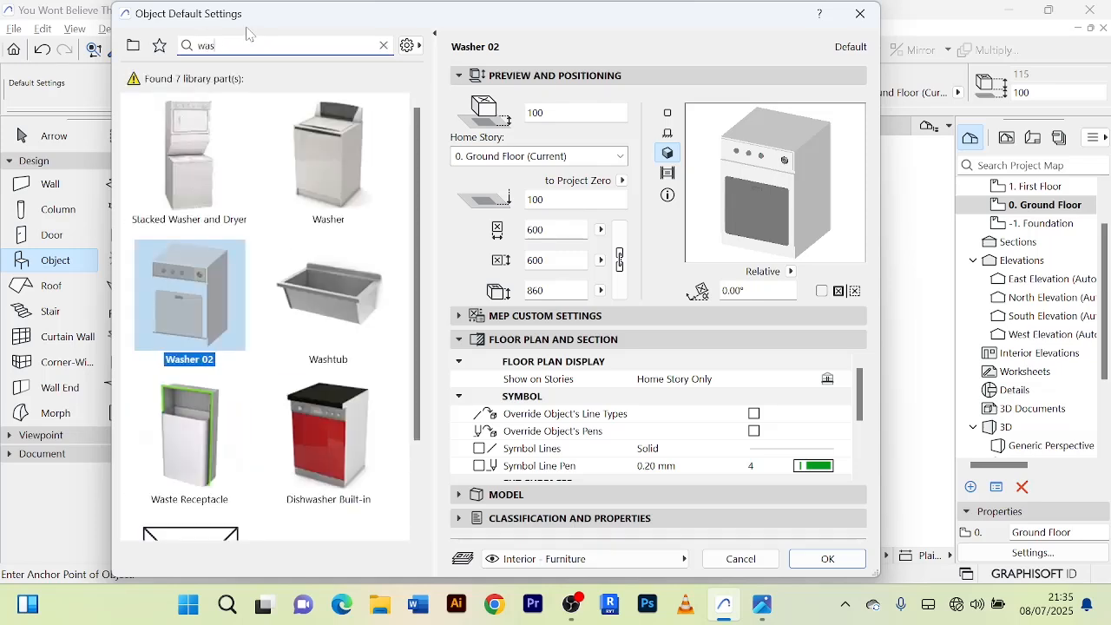
pyautogui.scroll(-2, 330, 373)
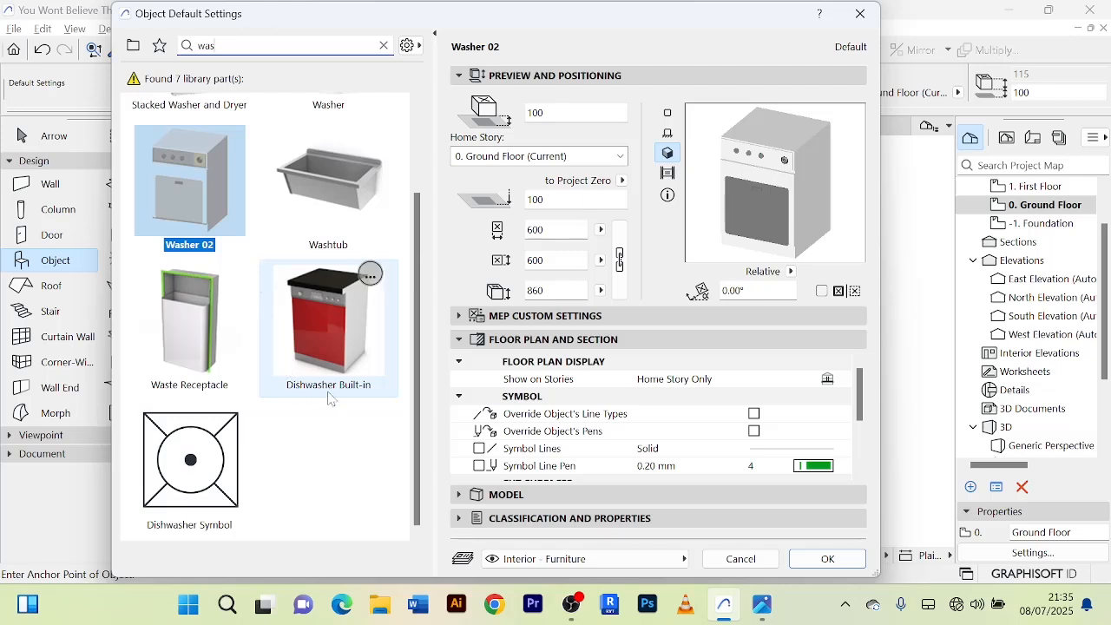
pyautogui.scroll(2, 328, 380)
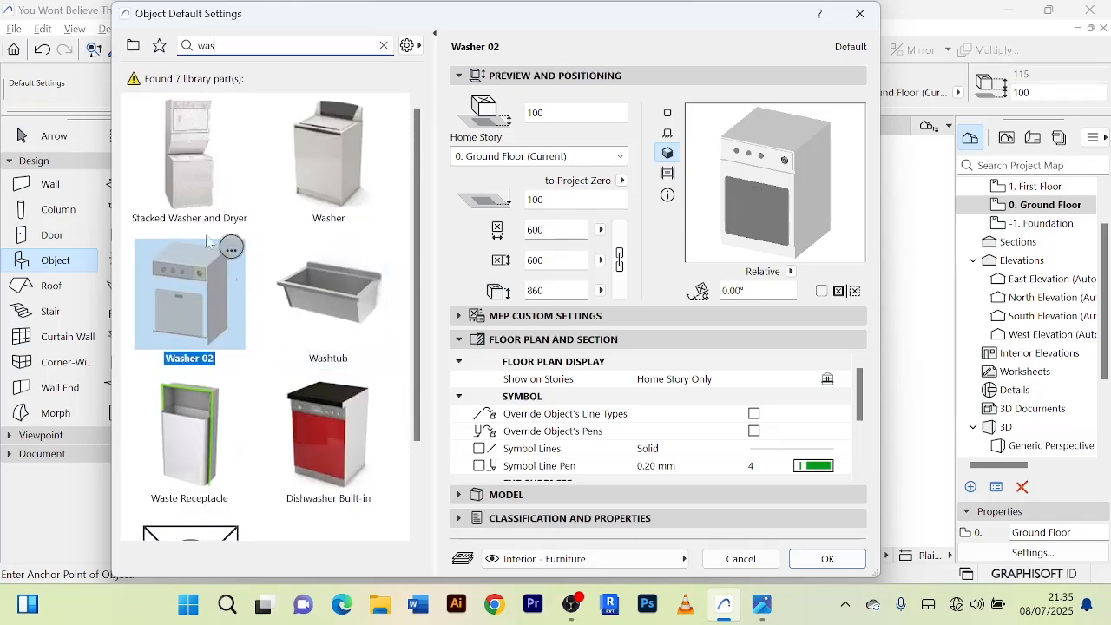
pyautogui.click(180, 154)
pyautogui.click(289, 167)
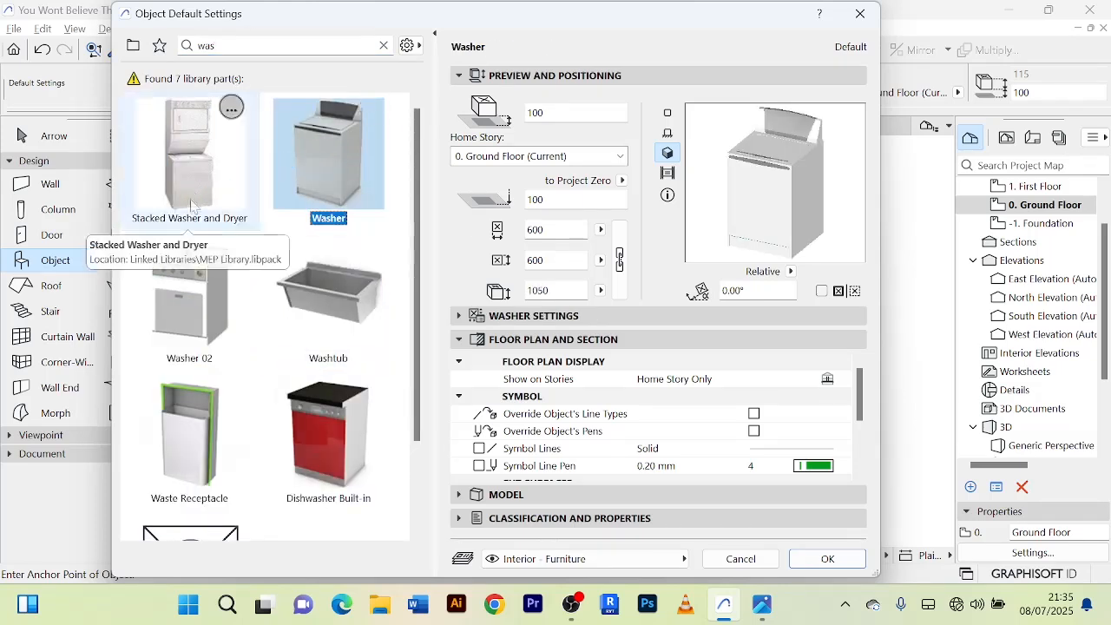
# Locate Washer 02 in its library folder, choose the Clothes Dryer there, and place it near the east wall of the northeast room.
pyautogui.rightClick(202, 282)
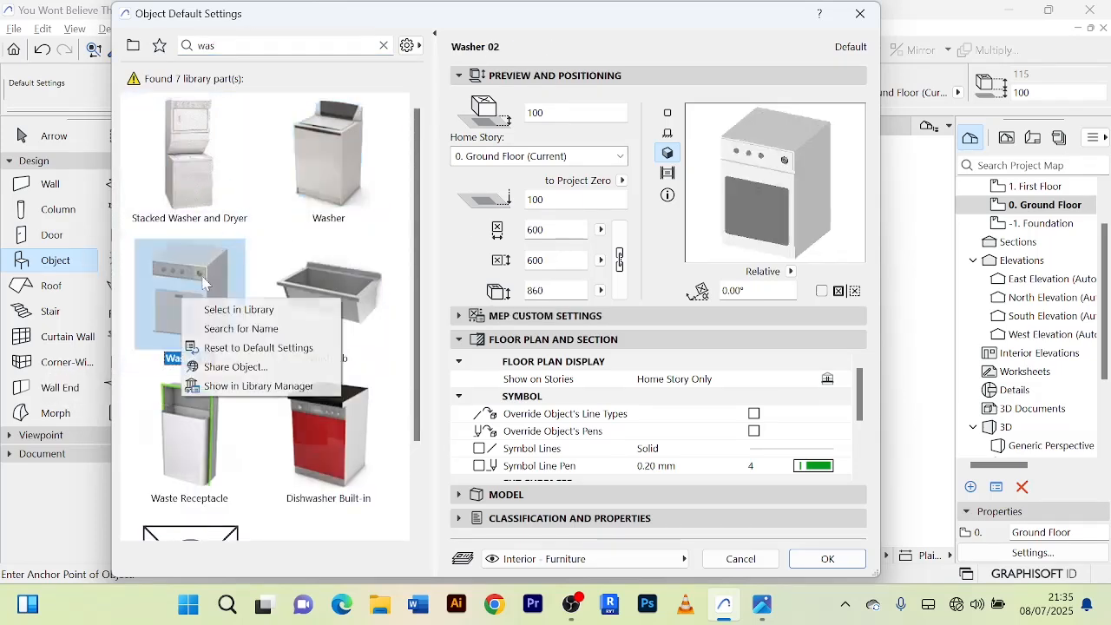
pyautogui.click(232, 309)
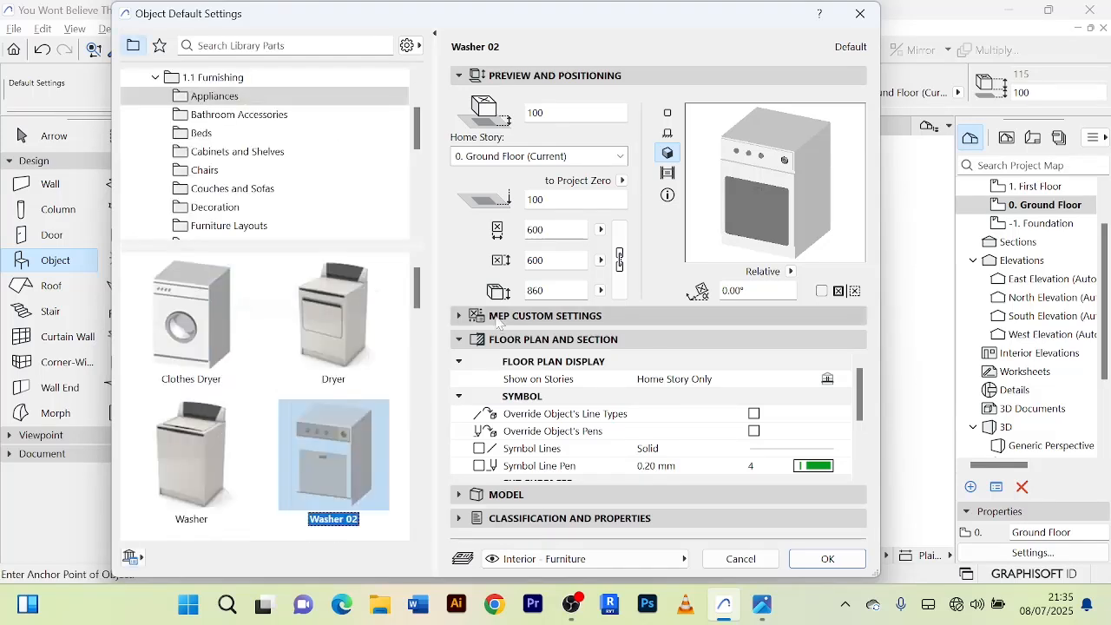
pyautogui.click(219, 325)
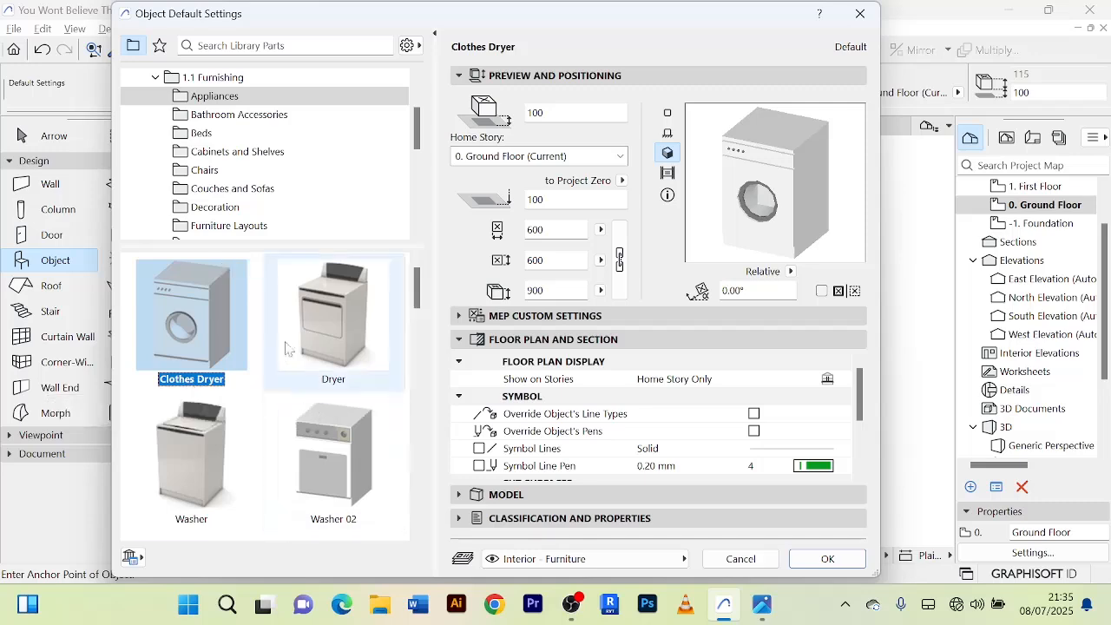
pyautogui.scroll(-1, 360, 384)
pyautogui.scroll(-1, 356, 356)
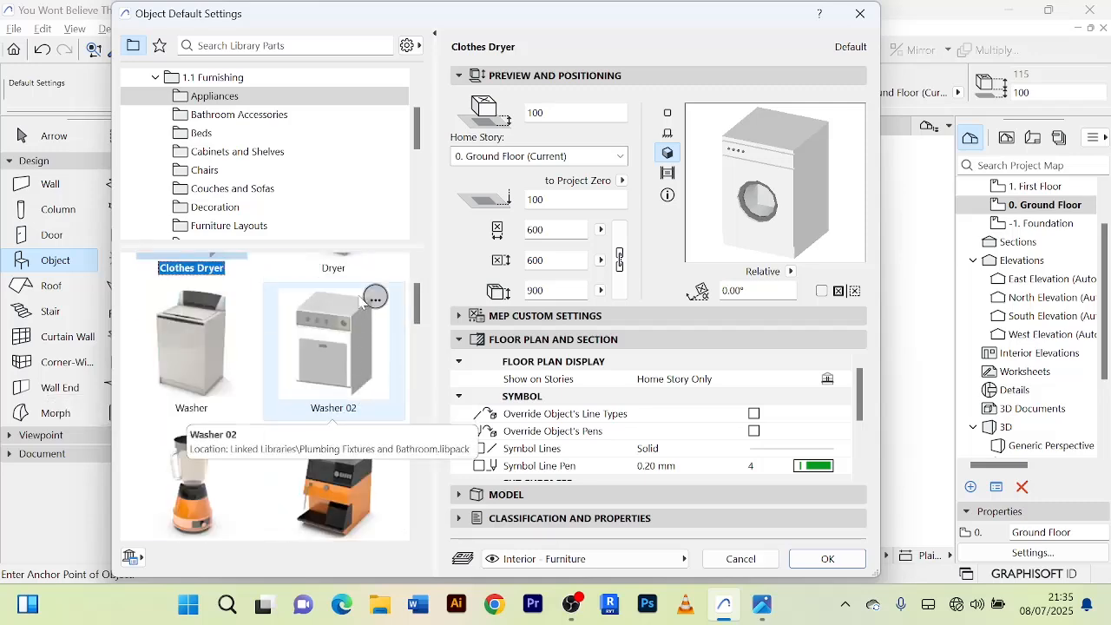
pyautogui.scroll(2, 279, 331)
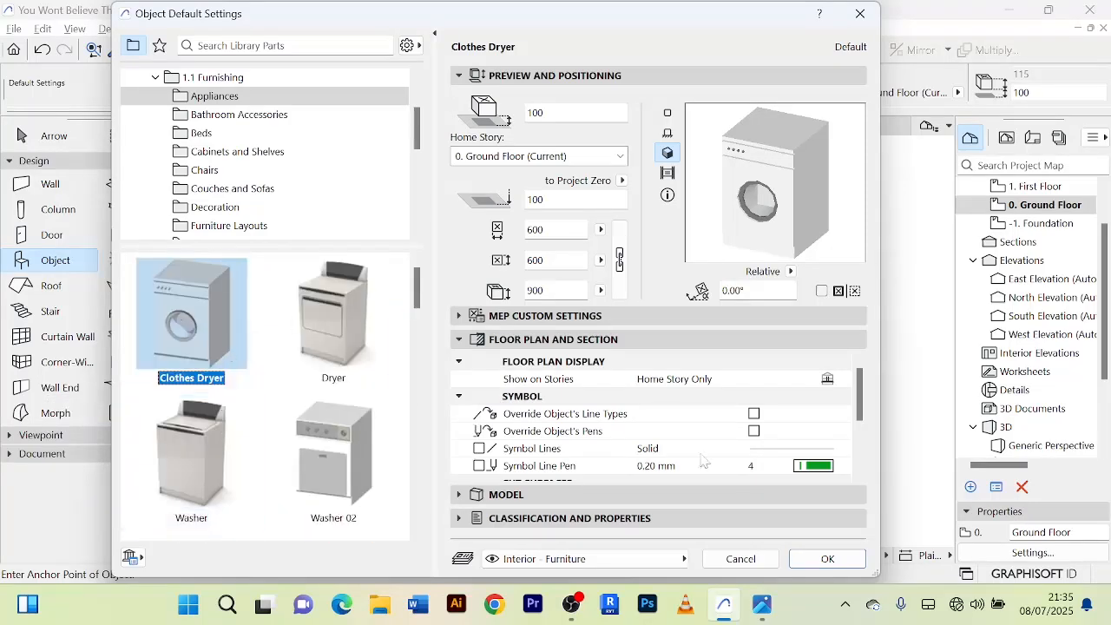
pyautogui.click(820, 560)
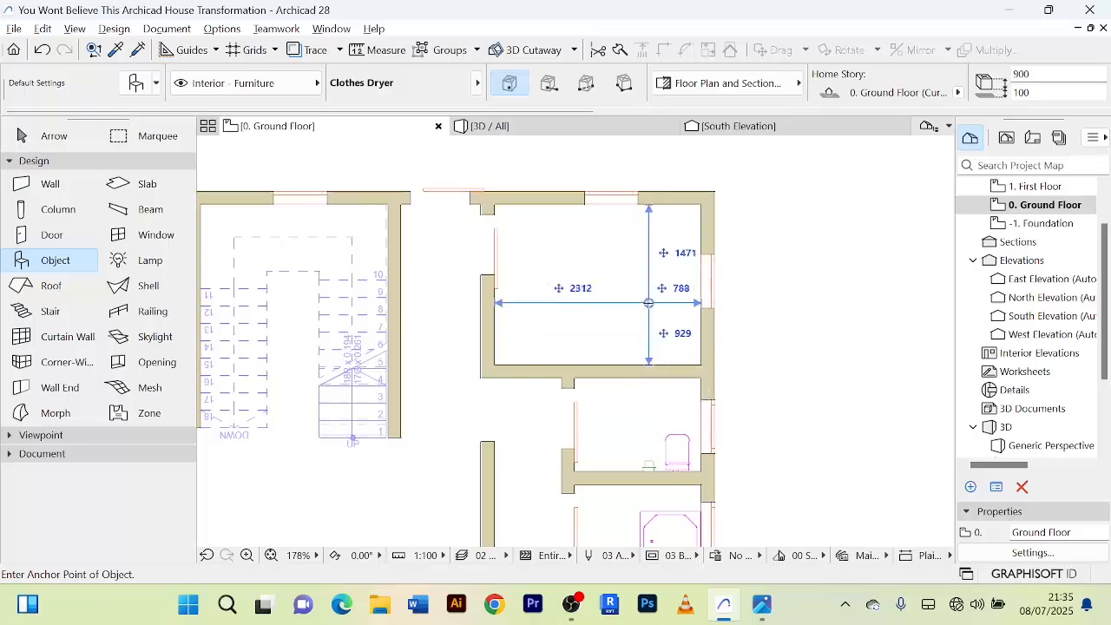
pyautogui.click(704, 321)
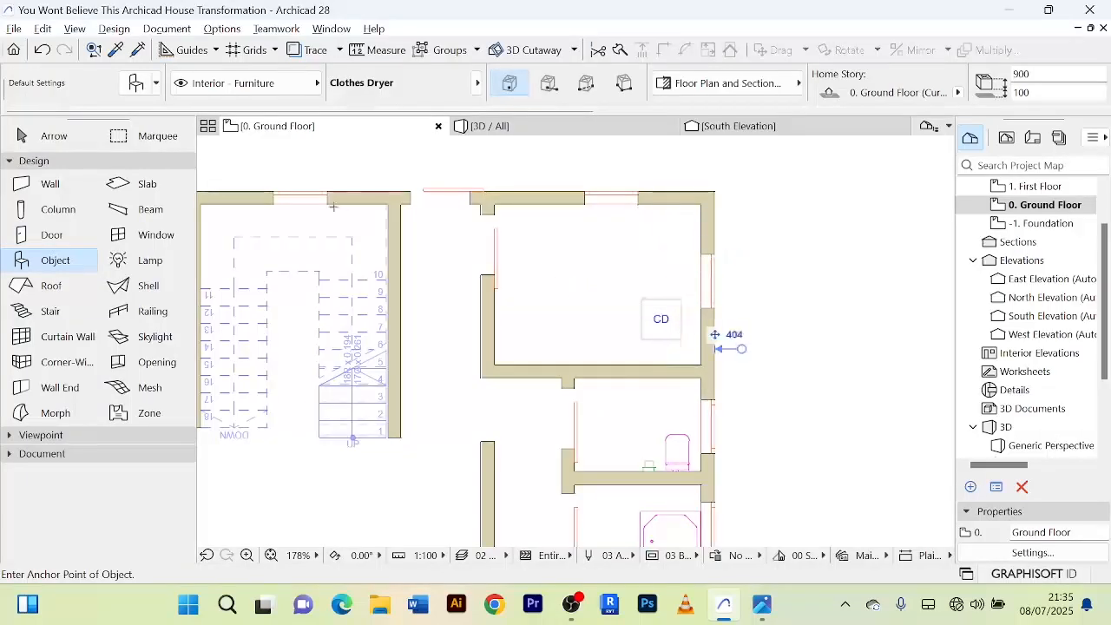
# Choose Washer 02 from the Appliances folder and place it just west of the clothes dryer, near the room's south wall.
pyautogui.doubleClick(72, 265)
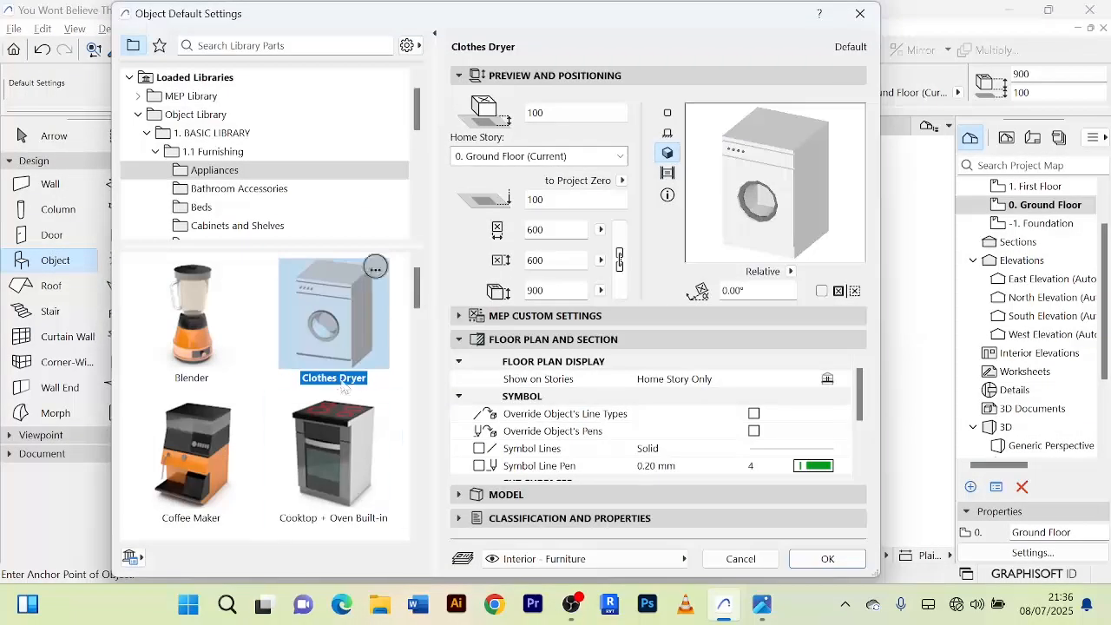
pyautogui.scroll(-8, 360, 450)
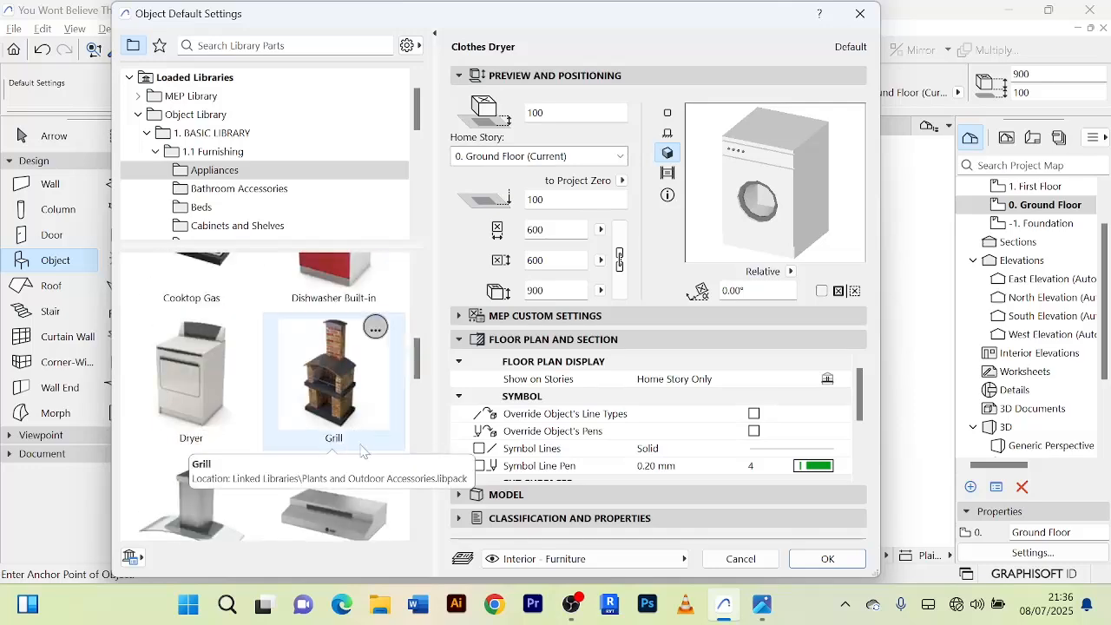
pyautogui.scroll(-4, 361, 450)
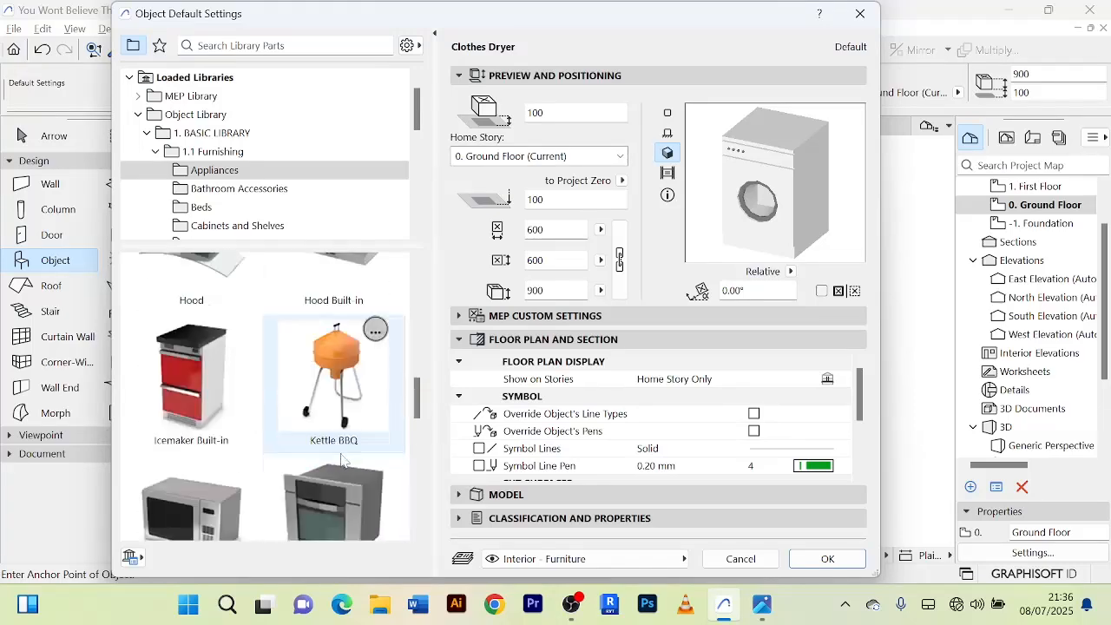
pyautogui.scroll(-3, 208, 413)
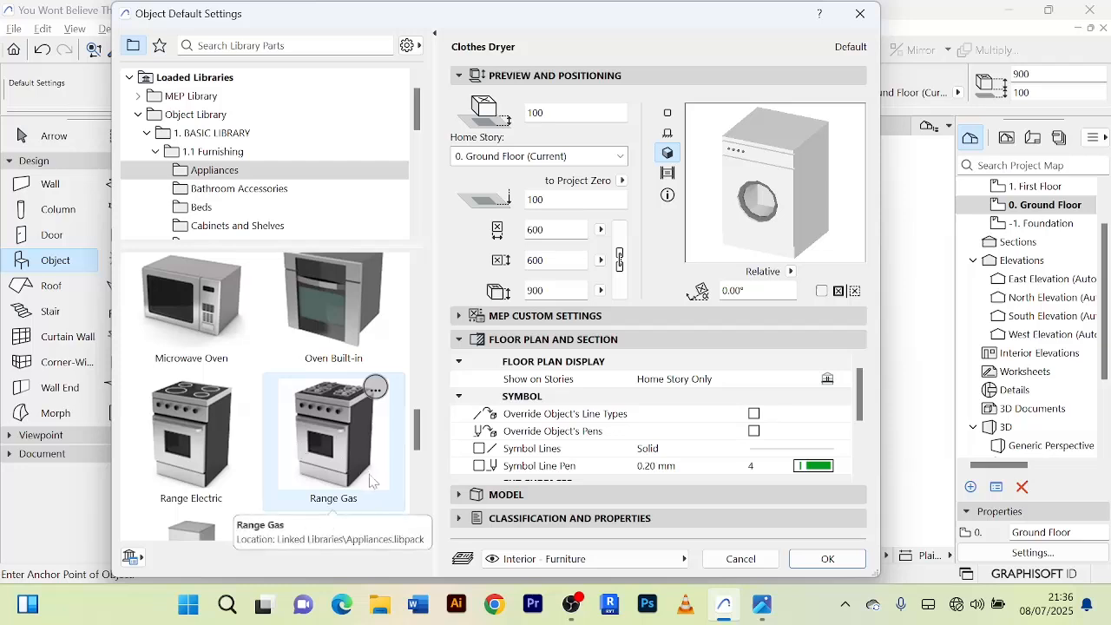
pyautogui.scroll(-8, 347, 434)
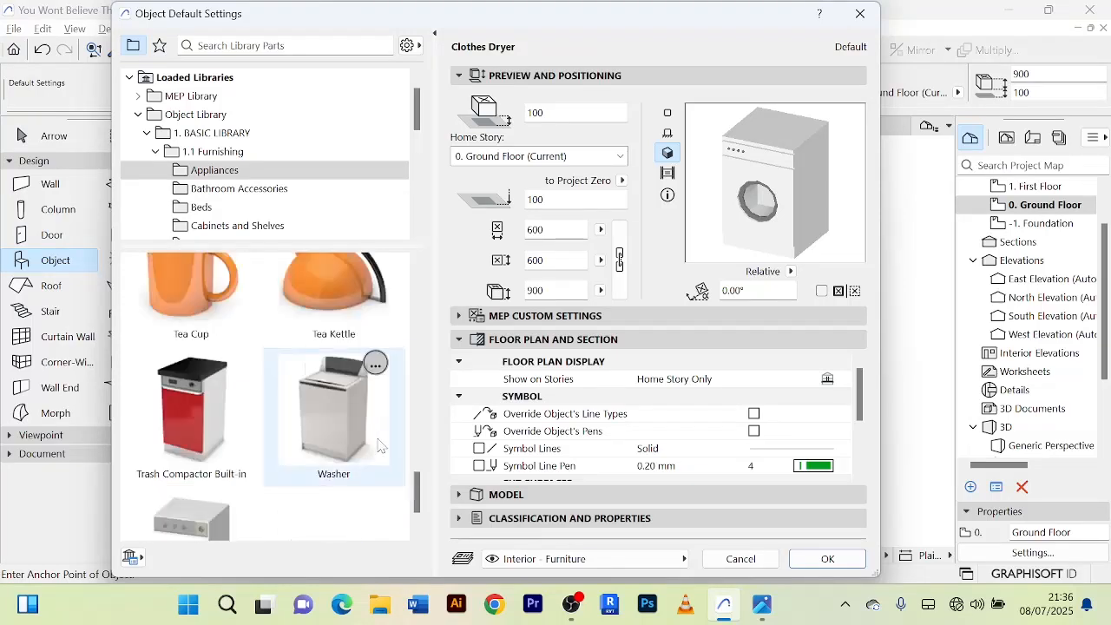
pyautogui.click(221, 461)
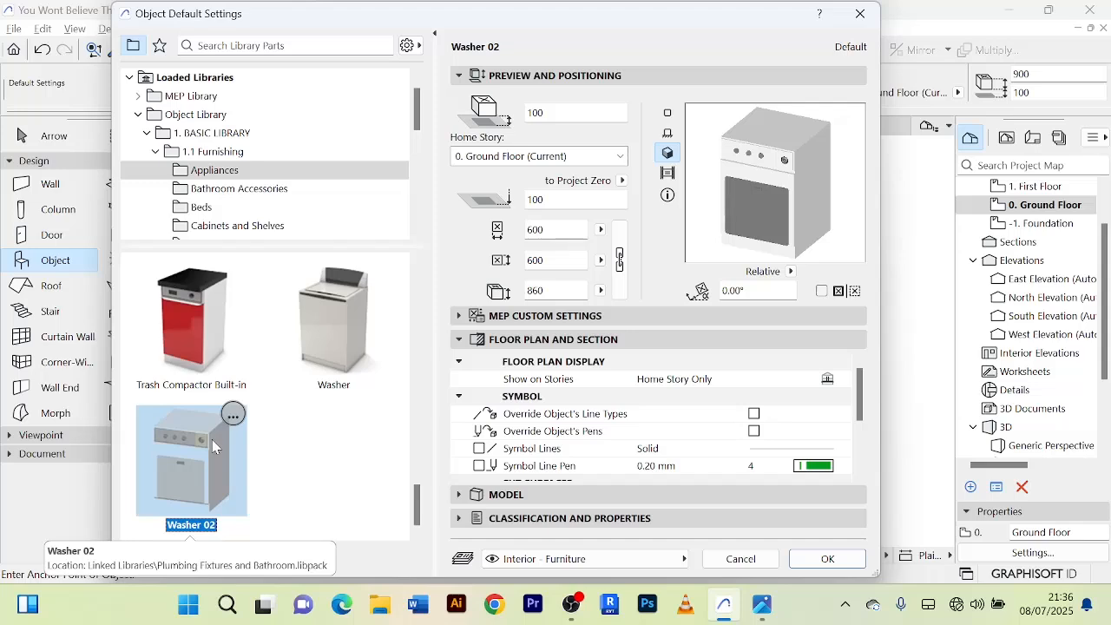
pyautogui.scroll(6, 217, 417)
pyautogui.scroll(5, 233, 386)
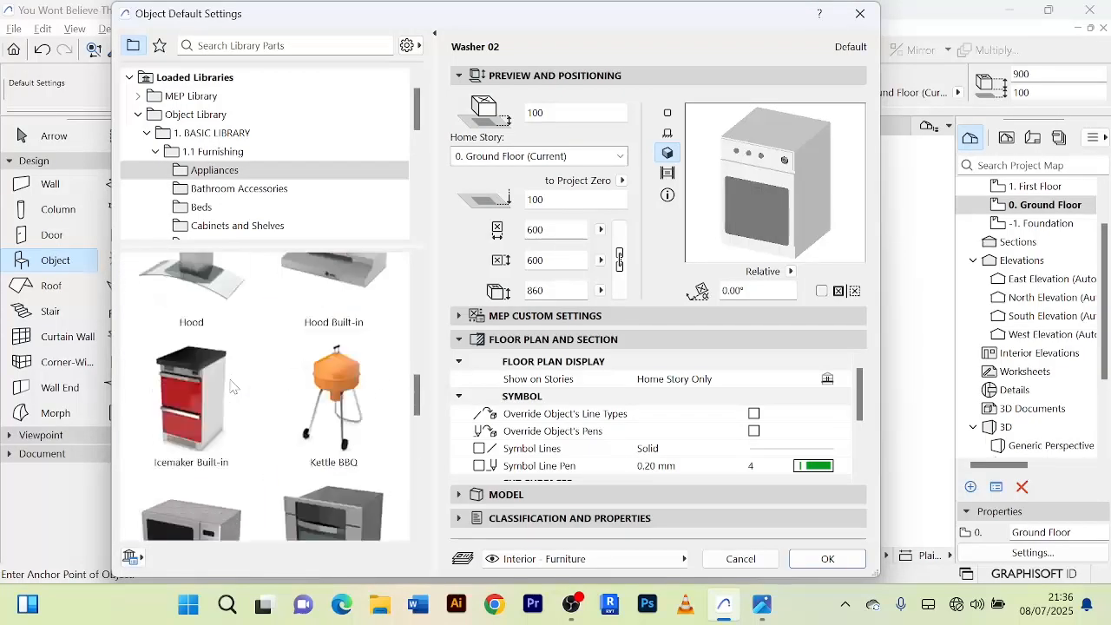
pyautogui.click(847, 567)
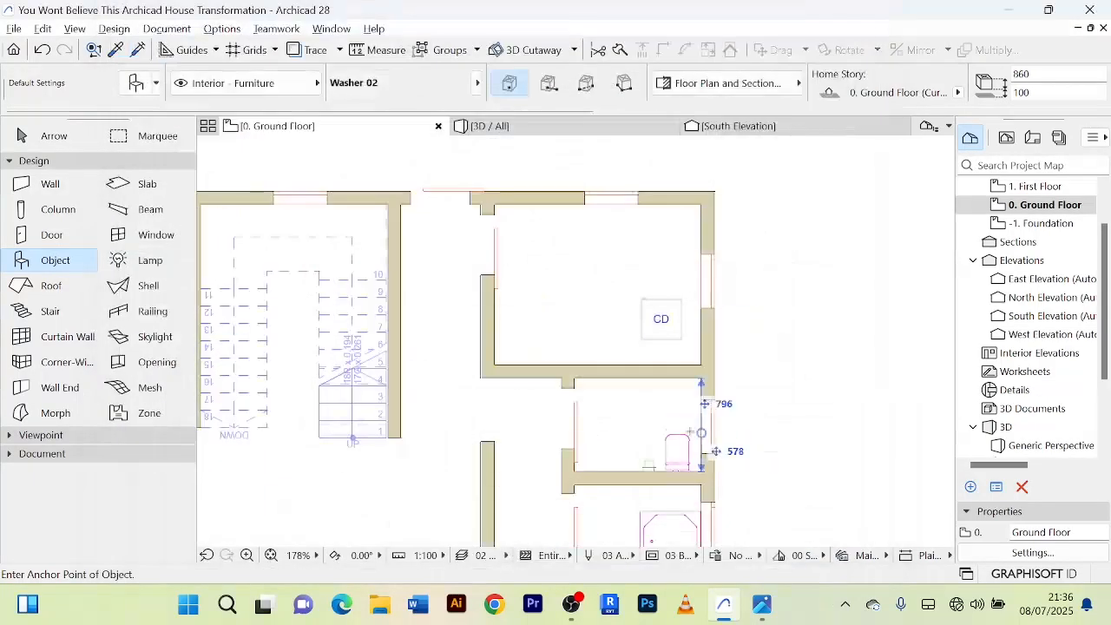
pyautogui.click(598, 322)
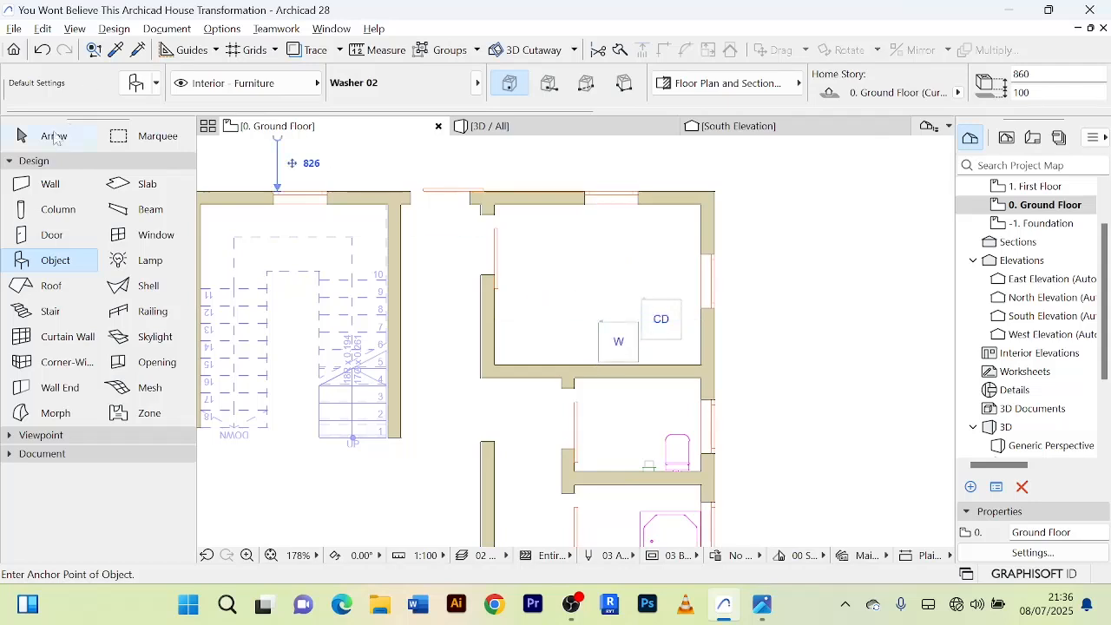
# Rotate the washer 180° about the midpoint of its north edge.
pyautogui.click(54, 136)
pyautogui.scroll(2, 580, 304)
pyautogui.scroll(2, 692, 389)
pyautogui.click(684, 385)
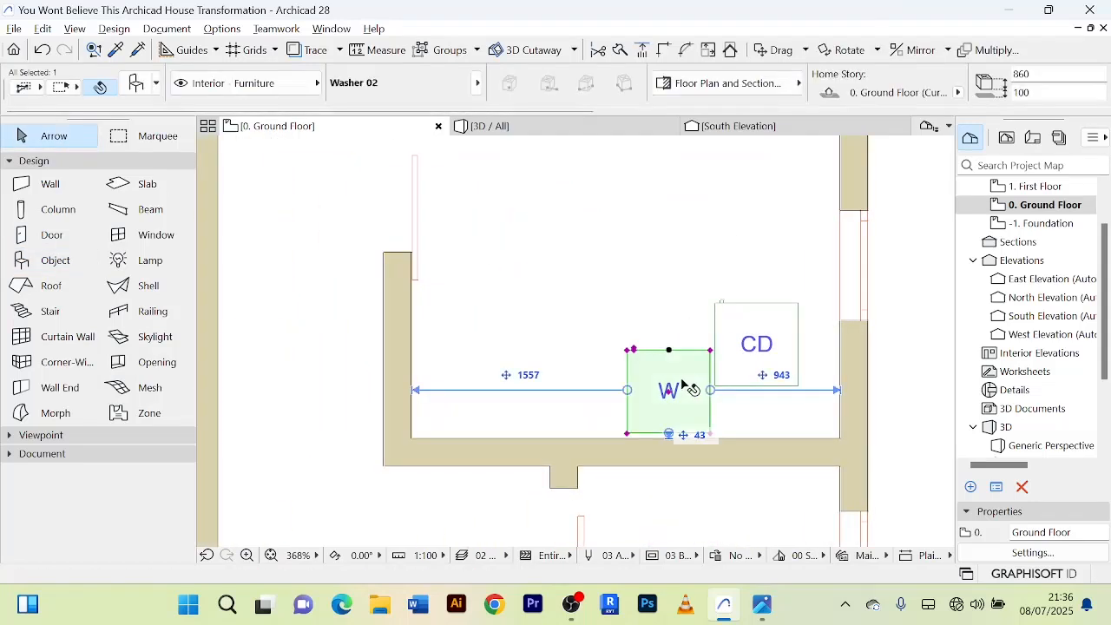
pyautogui.moveTo(675, 383); pyautogui.dragTo(634, 324, button='middle')
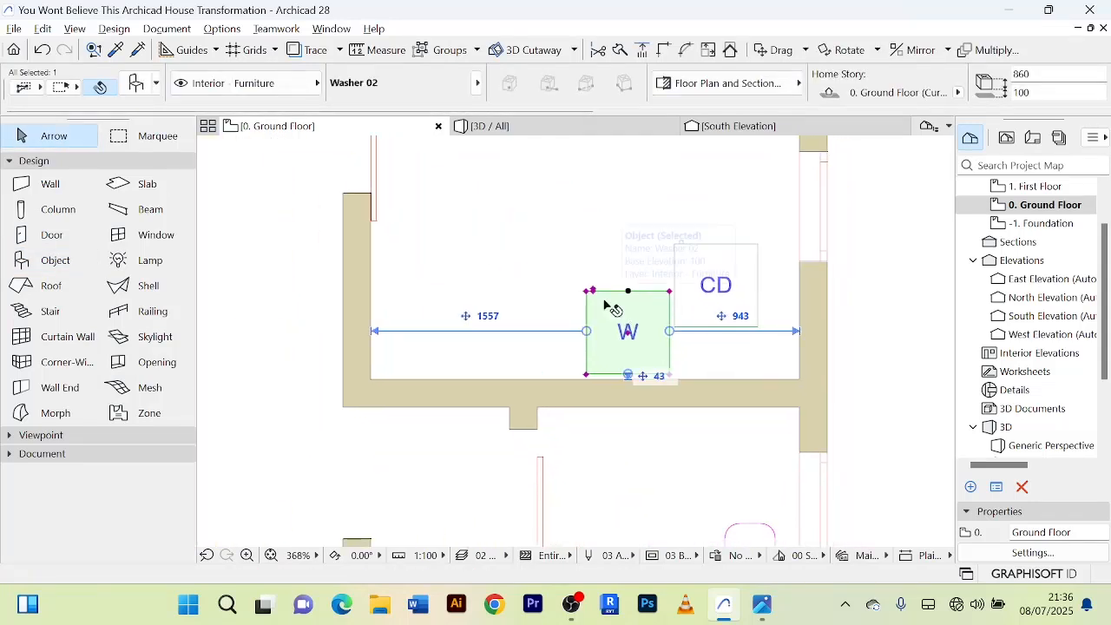
pyautogui.hotkey('ctrl', 'e')
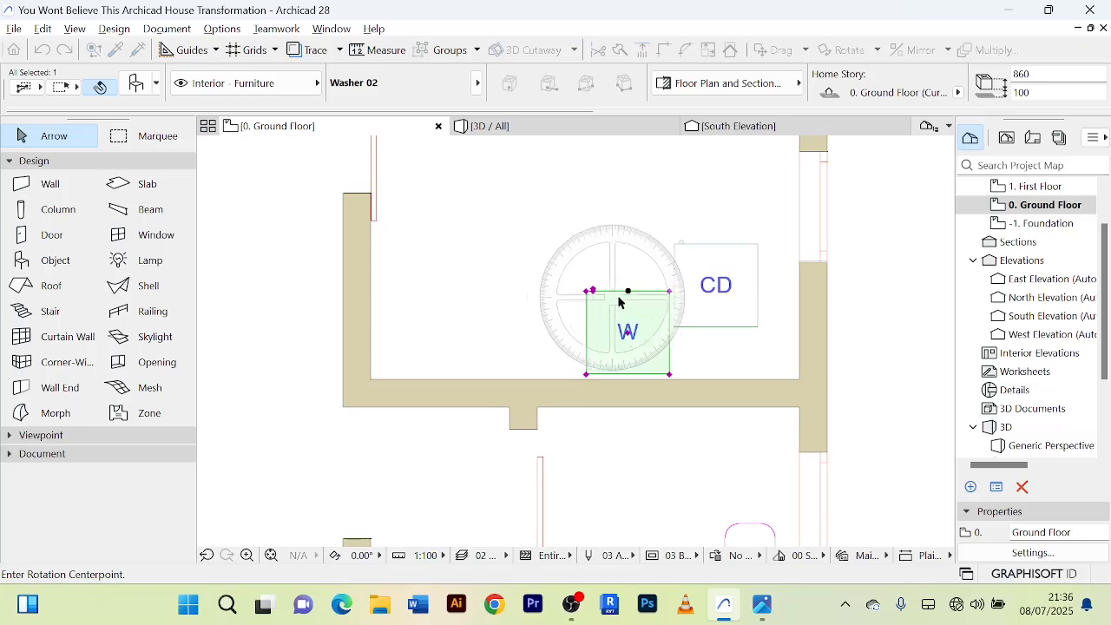
pyautogui.click(629, 292)
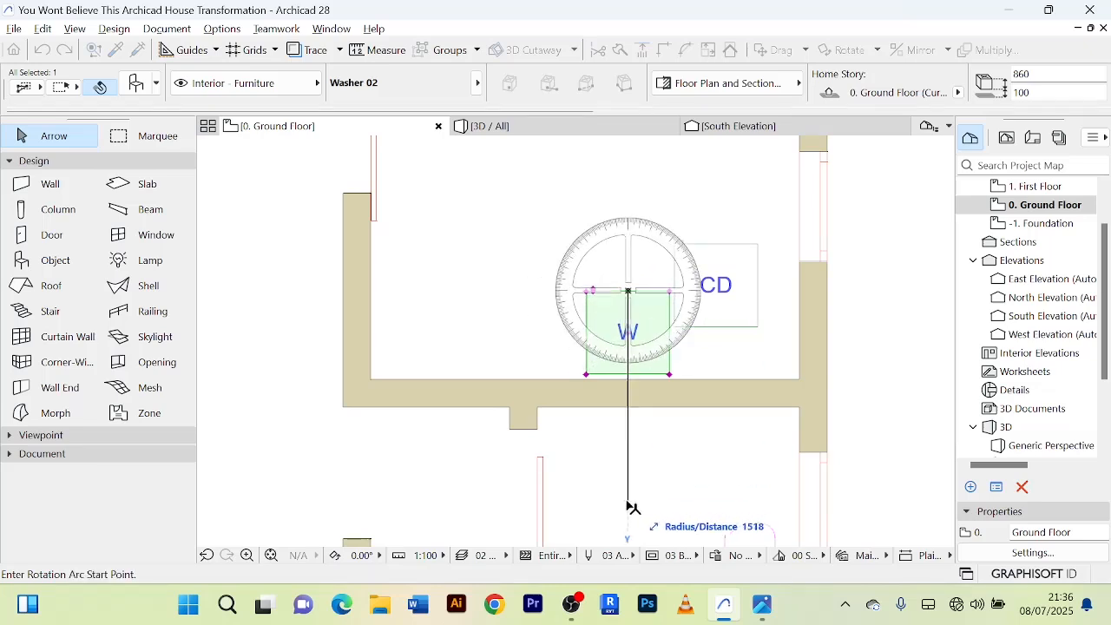
pyautogui.click(628, 503)
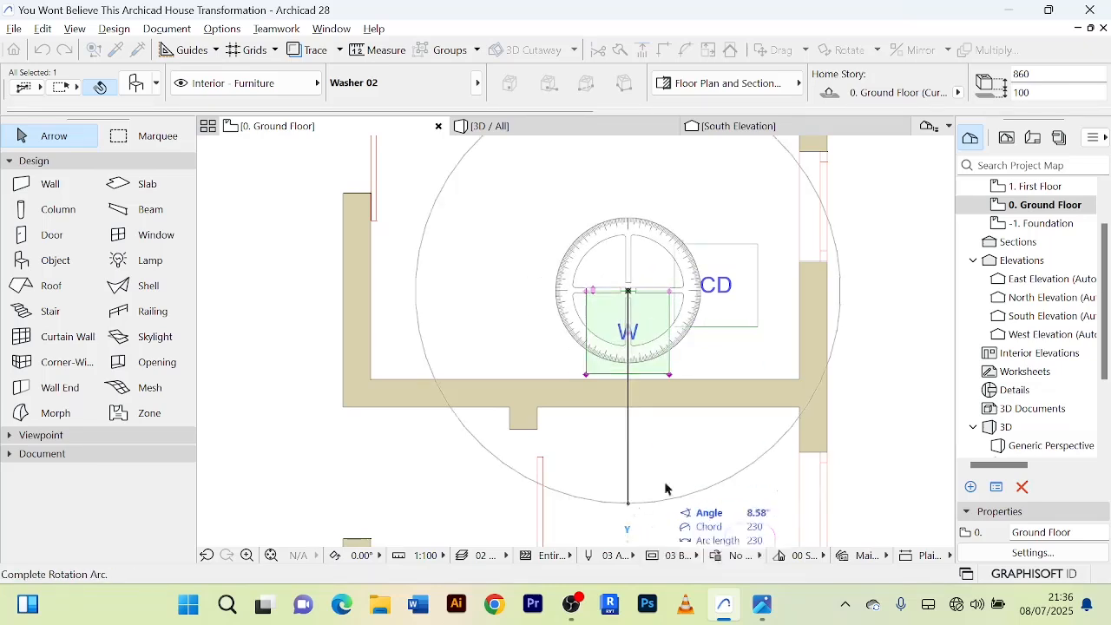
pyautogui.click(628, 157)
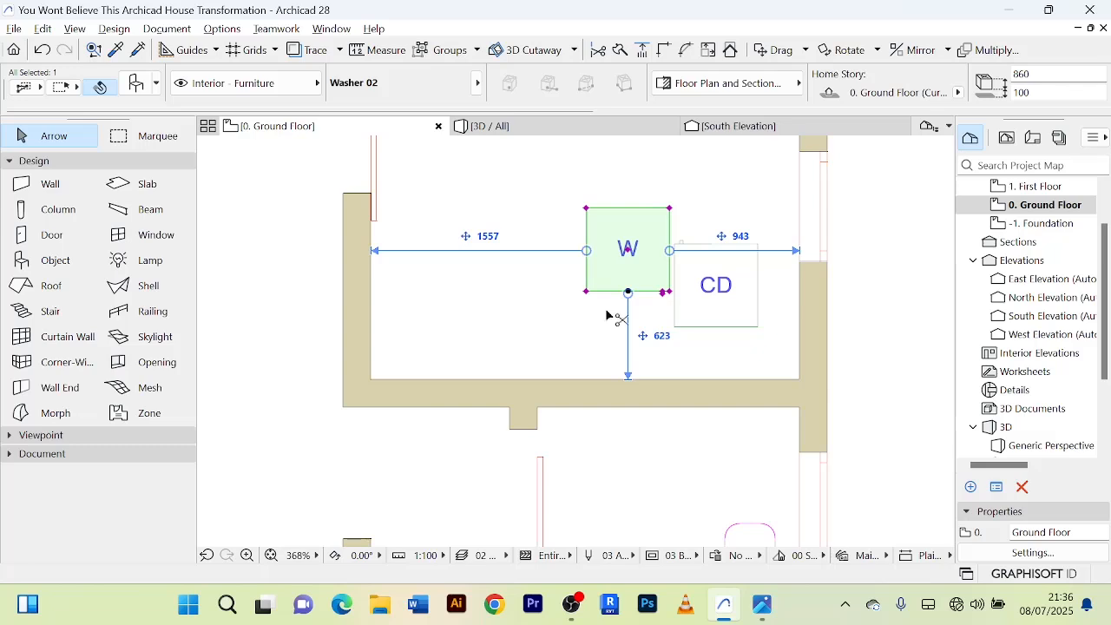
# Move the washer south so its back sits against the room's south wall.
pyautogui.hotkey('ctrl', 'd')
pyautogui.click(635, 277)
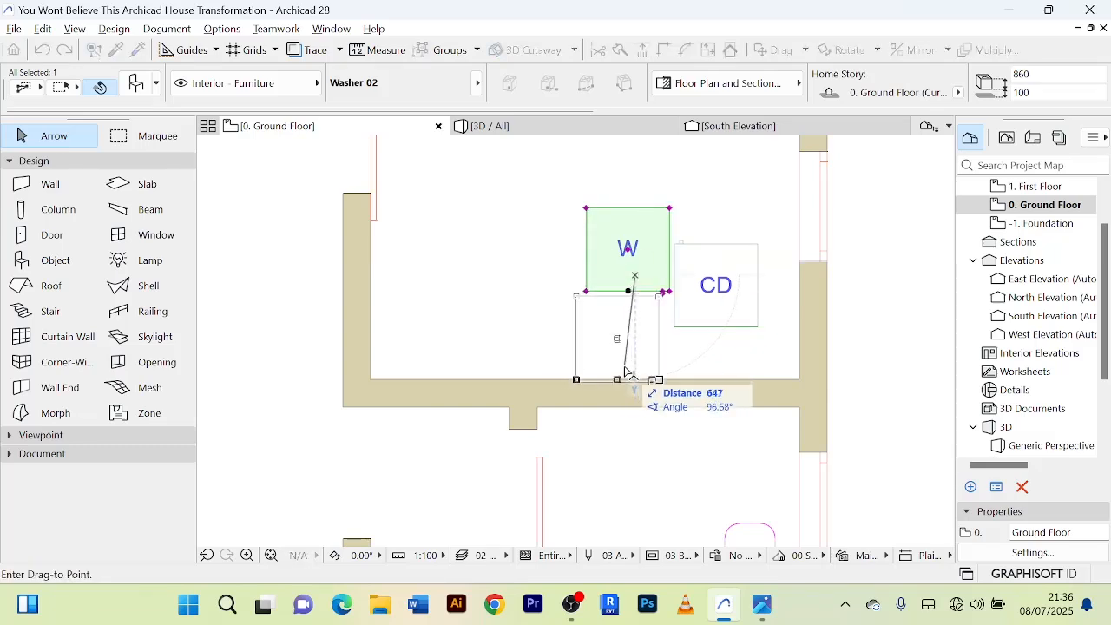
pyautogui.click(624, 365)
# Rotate the clothes dryer 180° about the midpoint of its north edge.
pyautogui.click(733, 279)
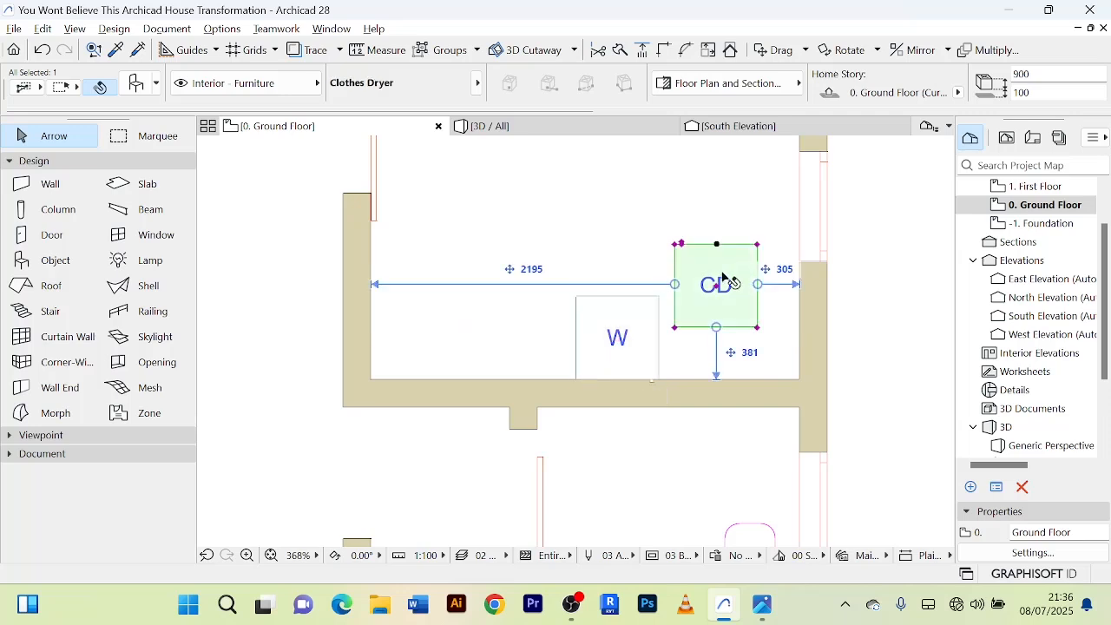
pyautogui.hotkey('ctrl', 'e')
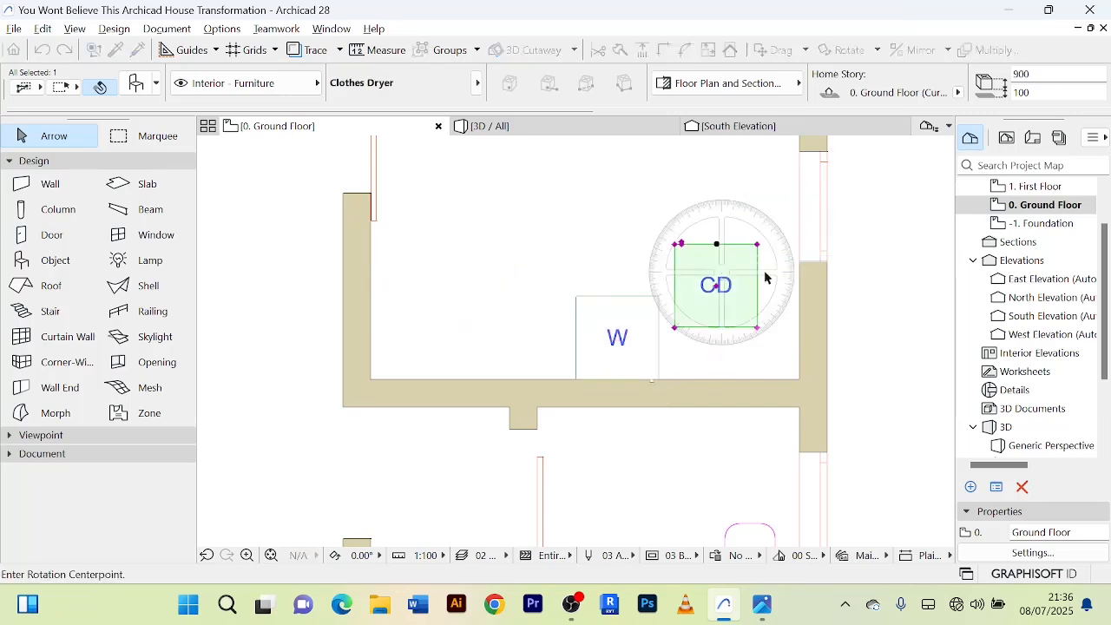
pyautogui.click(716, 244)
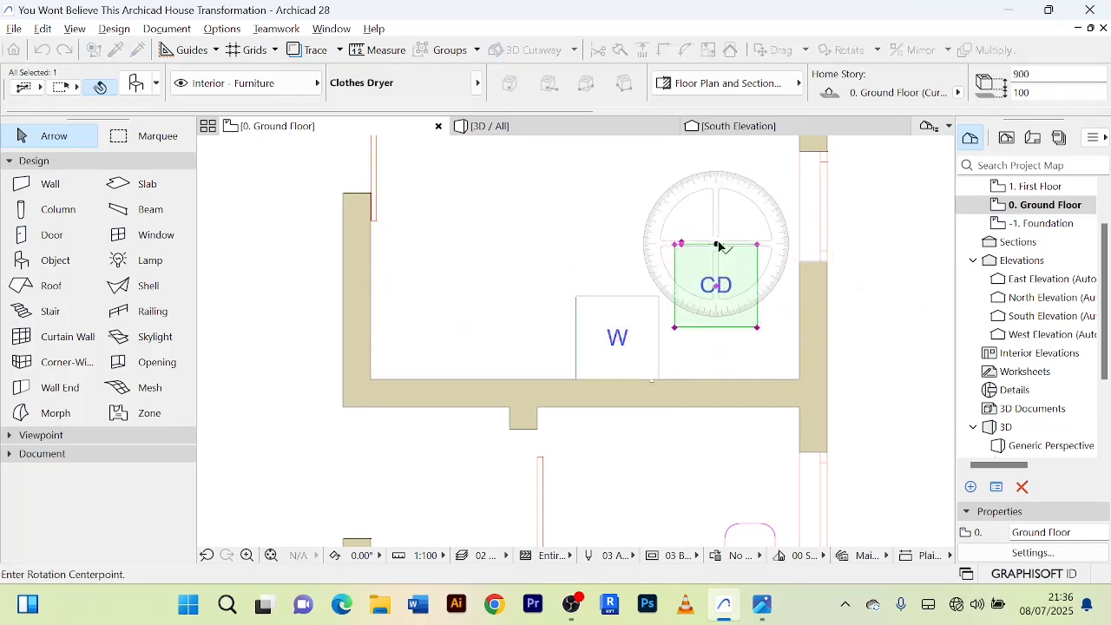
pyautogui.click(717, 439)
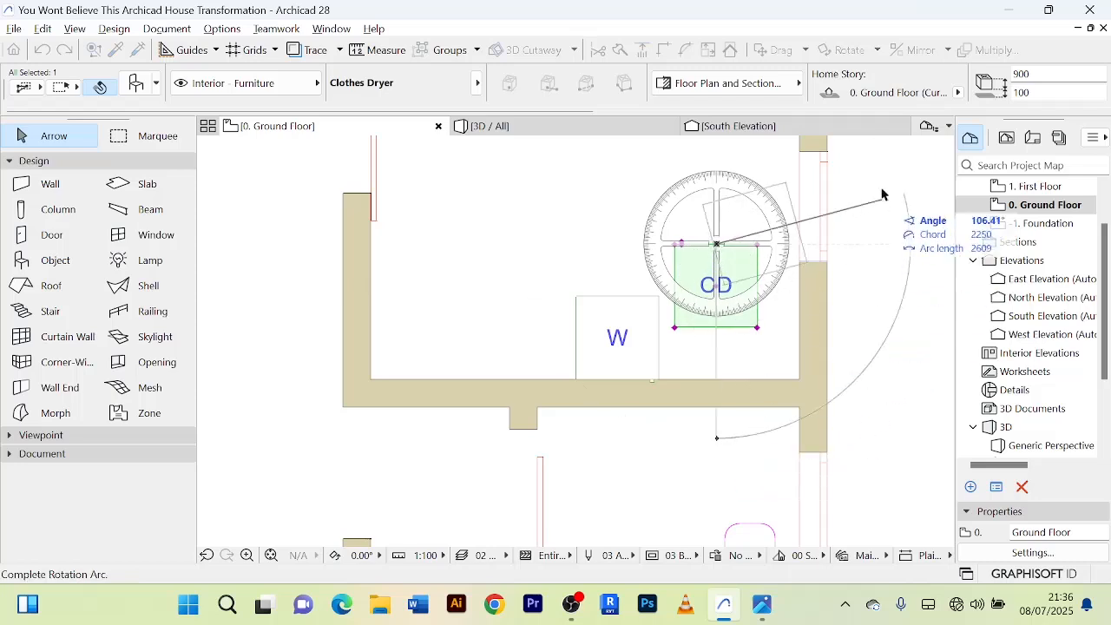
pyautogui.click(719, 165)
# Move the clothes dryer south against the wall, just east of the washer, and deselect it.
pyautogui.hotkey('ctrl', 'd')
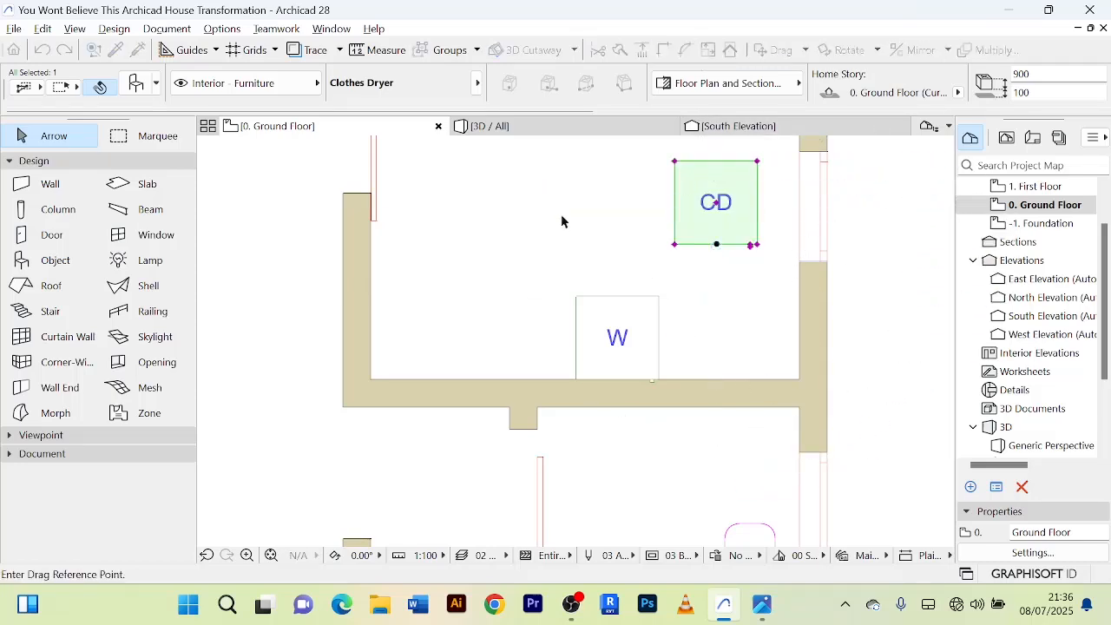
pyautogui.click(717, 203)
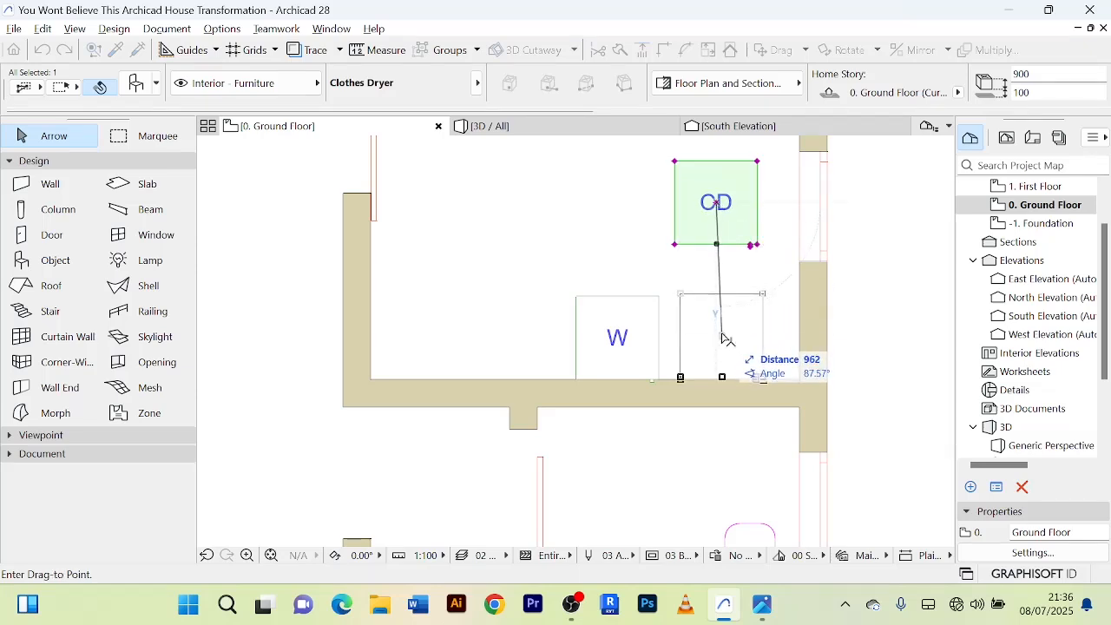
pyautogui.click(723, 337)
pyautogui.click(893, 320)
pyautogui.scroll(-3, 894, 320)
pyautogui.moveTo(894, 318); pyautogui.dragTo(842, 309, button='middle')
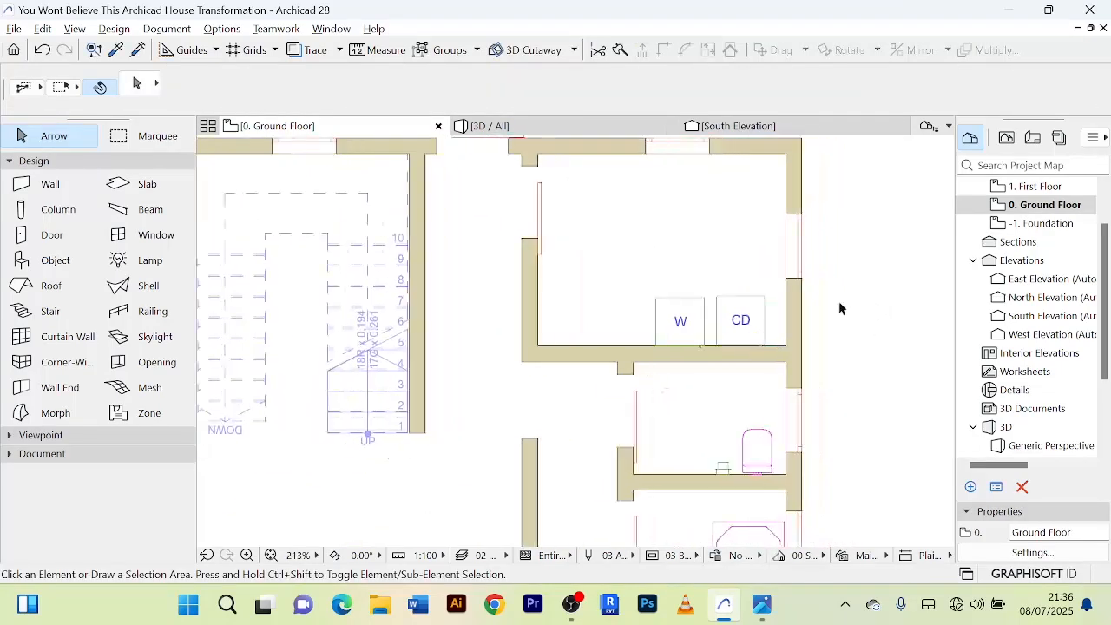
# Examine the furnished ground floor in the 3D view, from the living and dining area round to the bedroom wing.
pyautogui.click(492, 131)
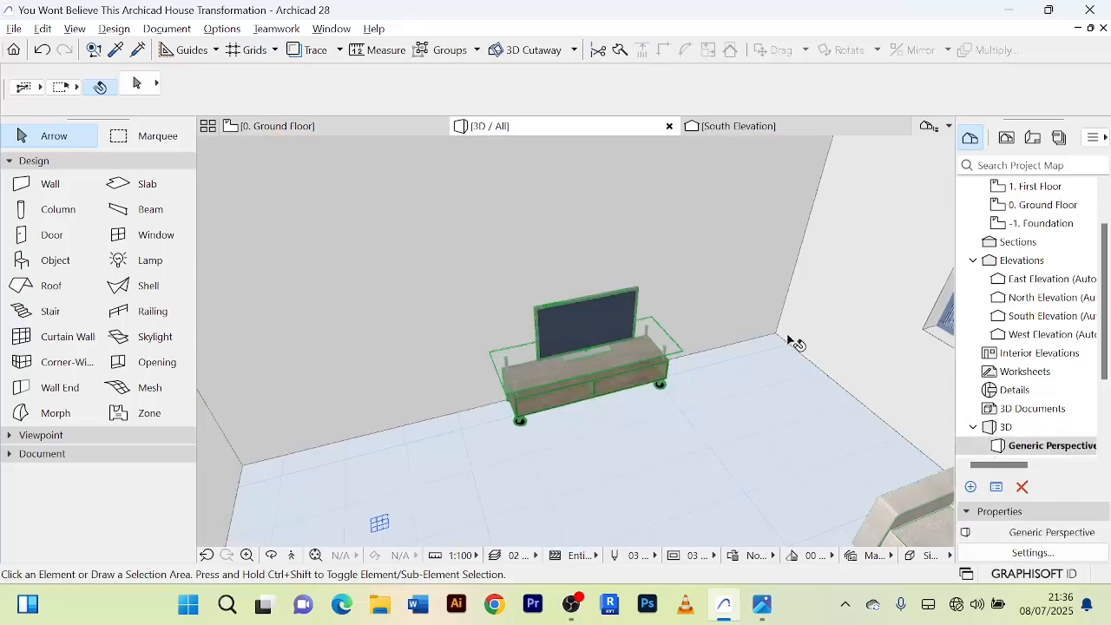
pyautogui.scroll(-5, 785, 325)
pyautogui.scroll(-3, 757, 292)
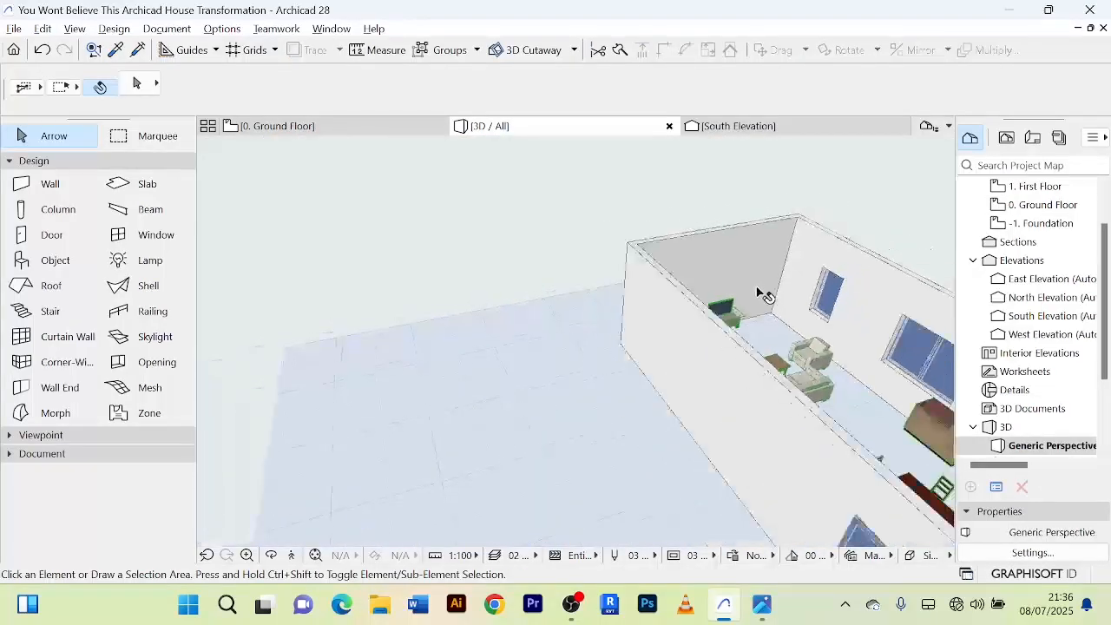
pyautogui.keyDown('shift'); pyautogui.moveTo(757, 293); pyautogui.dragTo(856, 339, button='middle'); pyautogui.keyUp('shift')
pyautogui.scroll(-2, 856, 339)
pyautogui.scroll(-1, 856, 339)
pyautogui.moveTo(754, 287); pyautogui.dragTo(427, 223, button='middle')
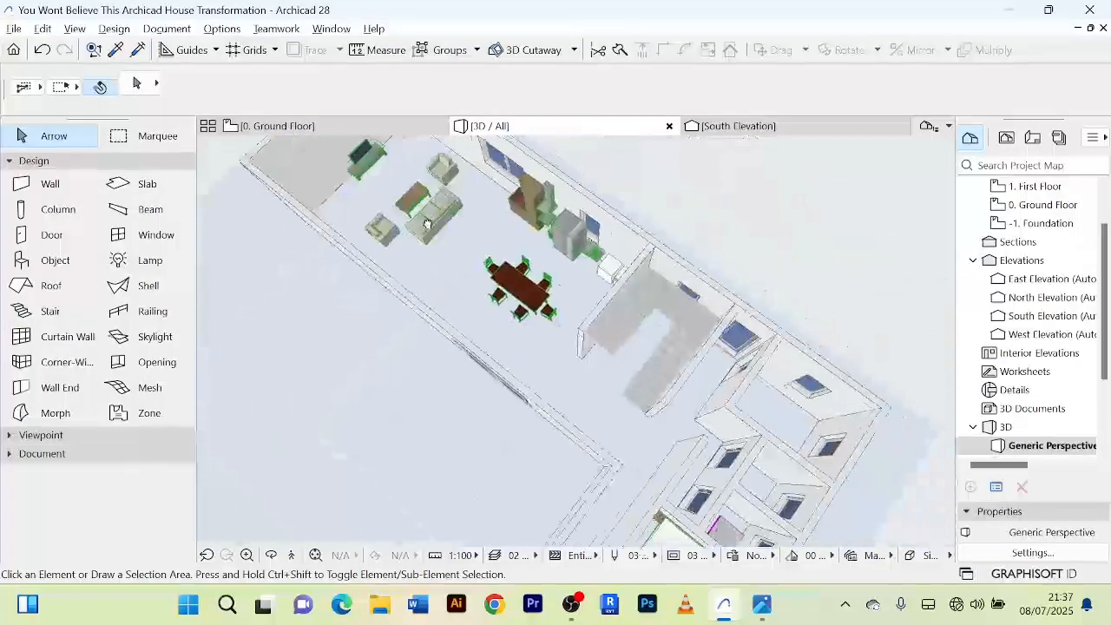
pyautogui.scroll(3, 630, 422)
pyautogui.moveTo(630, 422); pyautogui.dragTo(515, 275, button='middle')
pyautogui.moveTo(657, 441); pyautogui.dragTo(786, 321)
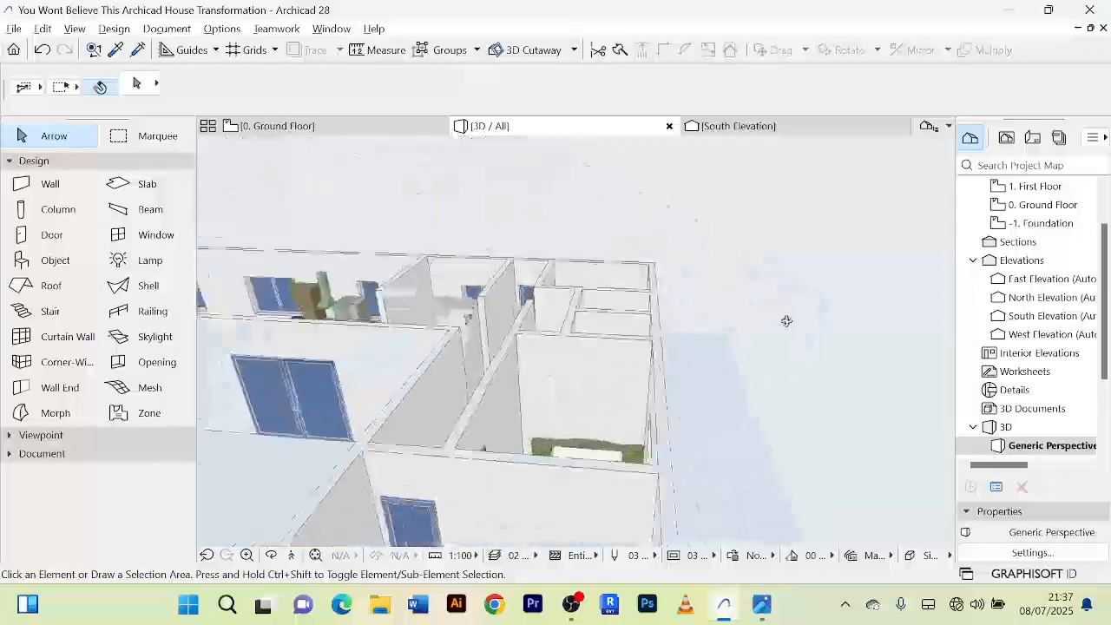
pyautogui.moveTo(682, 380); pyautogui.dragTo(653, 392)
pyautogui.keyDown('shift'); pyautogui.moveTo(653, 392); pyautogui.dragTo(422, 344, button='middle'); pyautogui.keyUp('shift')
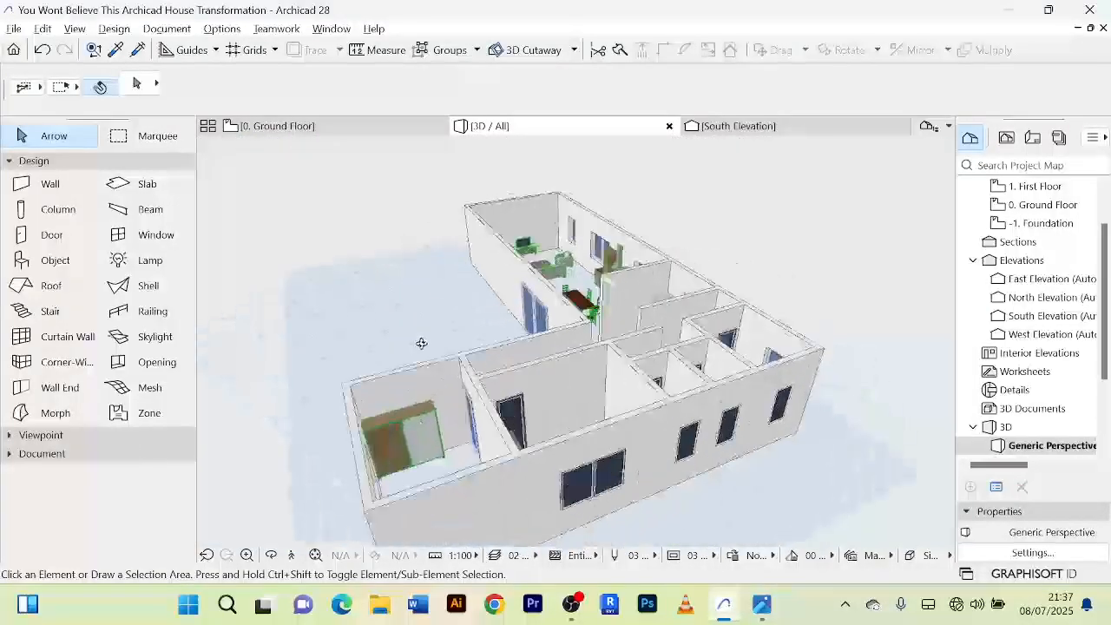
# Inspect the beds and wardrobes in the two bedrooms in 3D.
pyautogui.scroll(5, 432, 469)
pyautogui.scroll(3, 409, 417)
pyautogui.scroll(-4, 410, 413)
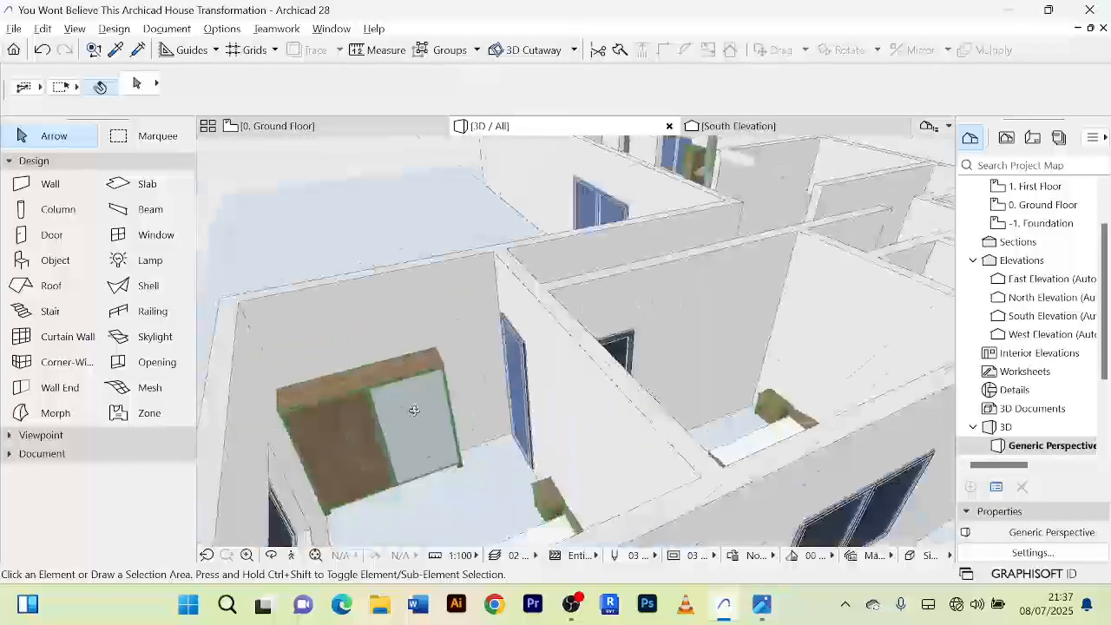
pyautogui.keyDown('shift'); pyautogui.moveTo(412, 411); pyautogui.dragTo(646, 495, button='middle'); pyautogui.keyUp('shift')
pyautogui.scroll(-2, 659, 423)
pyautogui.scroll(-3, 651, 428)
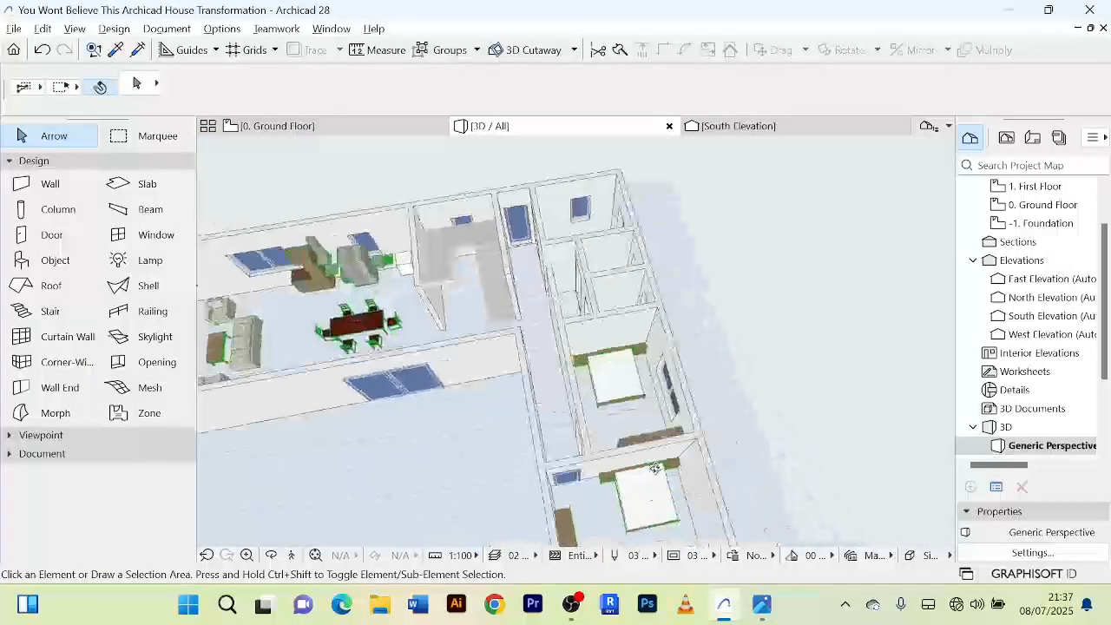
pyautogui.scroll(2, 647, 361)
pyautogui.keyDown('shift'); pyautogui.moveTo(647, 362); pyautogui.dragTo(639, 400, button='middle'); pyautogui.keyUp('shift')
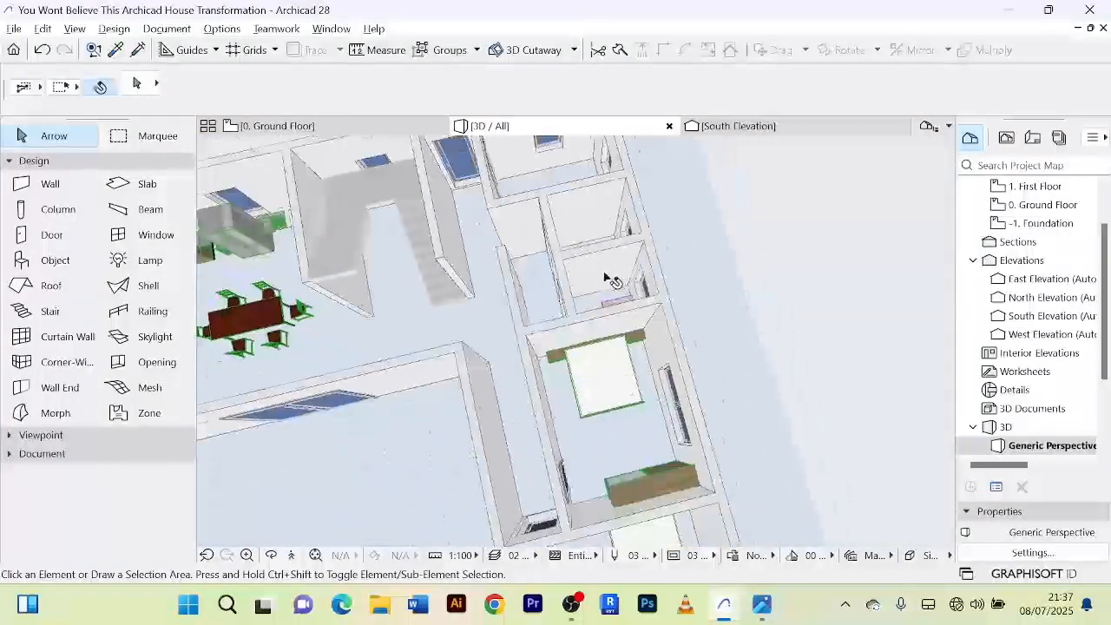
# Inspect the shower and toilet fixtures in the two small bathrooms in 3D.
pyautogui.keyDown('shift'); pyautogui.moveTo(610, 278); pyautogui.dragTo(767, 322, button='middle'); pyautogui.keyUp('shift')
pyautogui.scroll(2, 569, 308)
pyautogui.scroll(2, 573, 305)
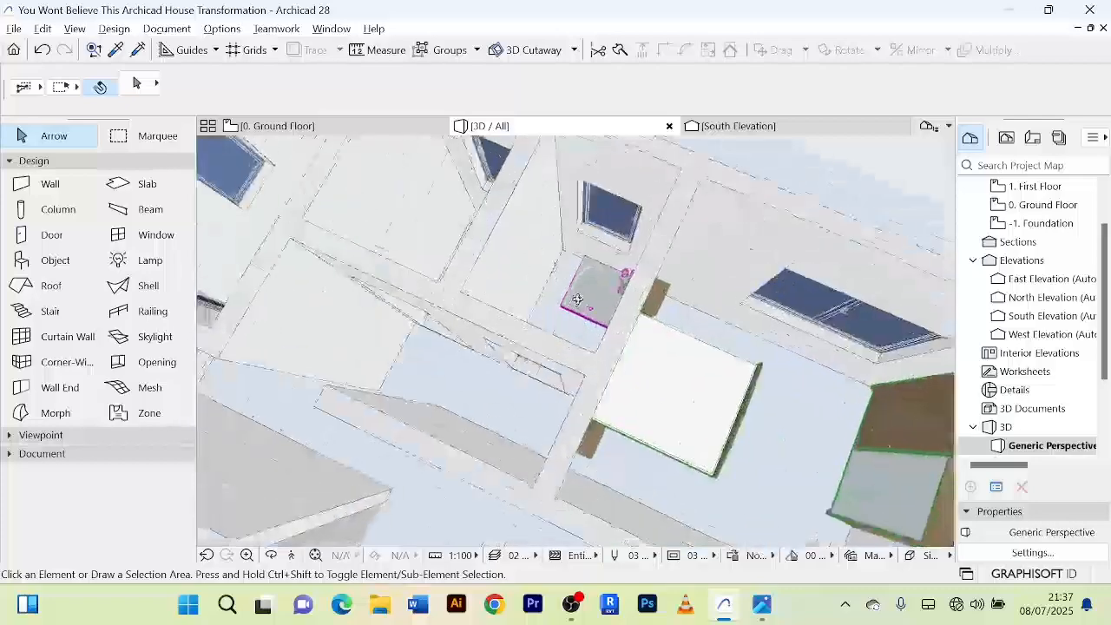
pyautogui.keyDown('shift'); pyautogui.moveTo(578, 301); pyautogui.dragTo(680, 296, button='middle'); pyautogui.keyUp('shift')
pyautogui.scroll(-2, 514, 274)
pyautogui.moveTo(514, 274); pyautogui.dragTo(909, 344, button='middle')
pyautogui.scroll(6, 776, 342)
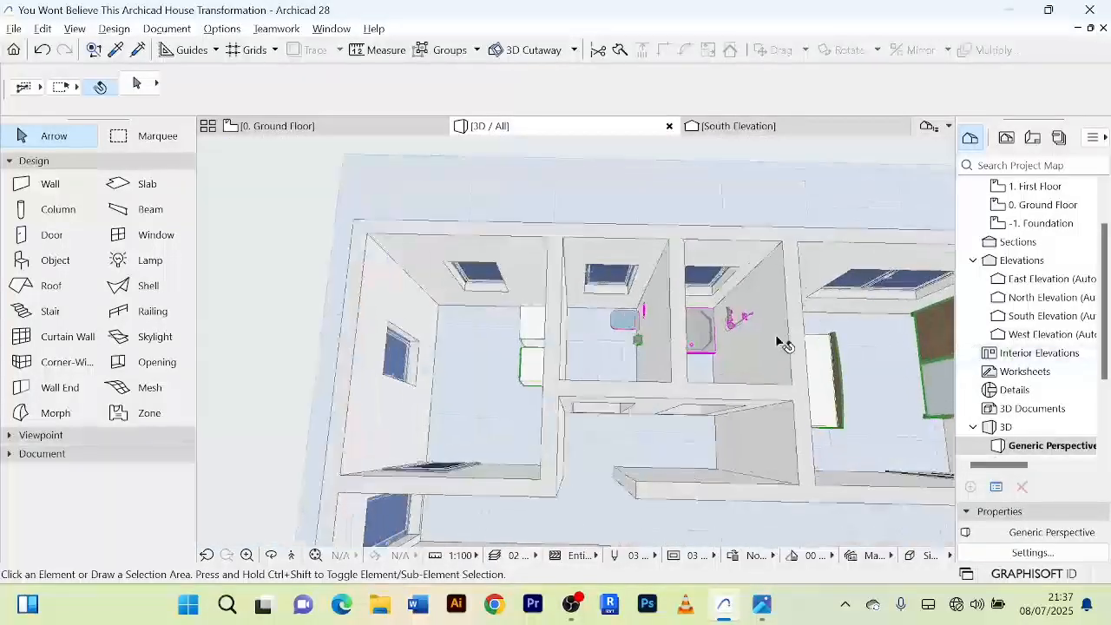
pyautogui.keyDown('shift'); pyautogui.moveTo(725, 309); pyautogui.dragTo(756, 315, button='middle'); pyautogui.keyUp('shift')
pyautogui.scroll(-4, 700, 316)
pyautogui.scroll(-2, 692, 315)
pyautogui.scroll(-2, 446, 327)
pyautogui.moveTo(446, 327); pyautogui.dragTo(653, 343, button='middle')
pyautogui.scroll(6, 653, 343)
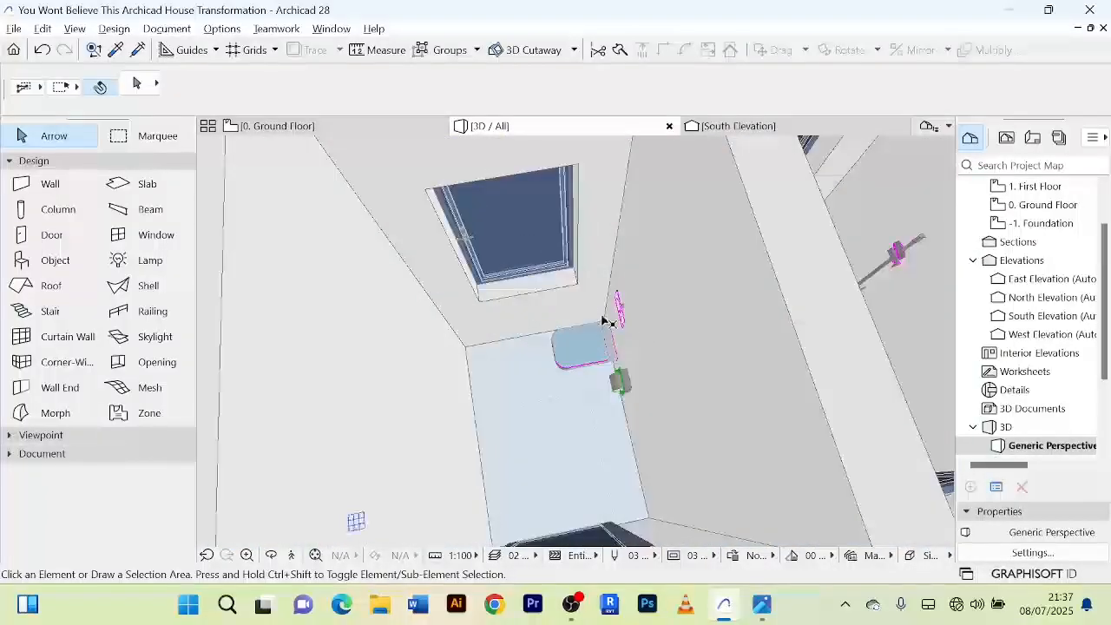
# Check the orientation and placement of the washer and clothes dryer in 3D, including their position within the whole house.
pyautogui.scroll(-4, 558, 355)
pyautogui.moveTo(558, 357); pyautogui.dragTo(746, 283, button='middle')
pyautogui.scroll(-3, 524, 393)
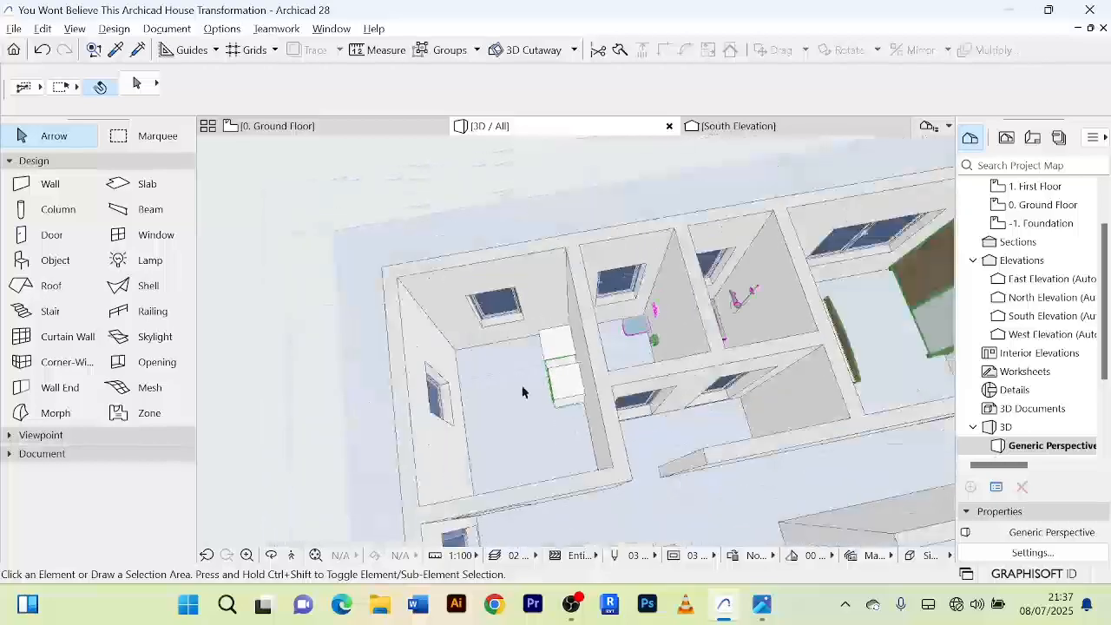
pyautogui.scroll(6, 524, 393)
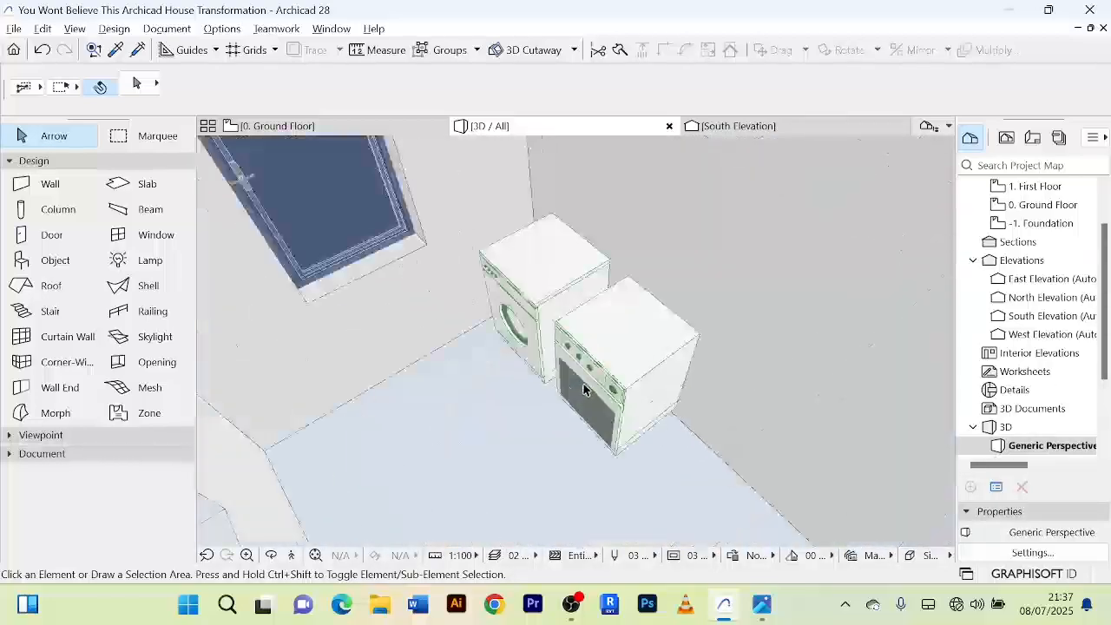
pyautogui.scroll(-6, 584, 390)
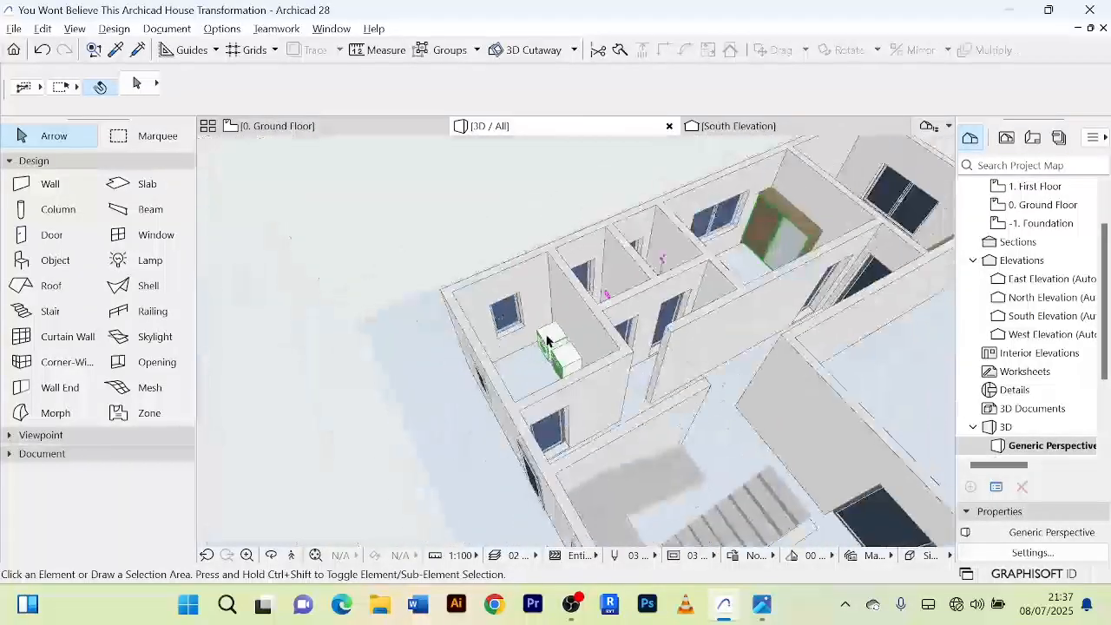
pyautogui.scroll(-4, 548, 337)
pyautogui.moveTo(550, 333); pyautogui.dragTo(446, 261, button='middle')
pyautogui.scroll(-1, 447, 261)
pyautogui.keyDown('shift'); pyautogui.moveTo(731, 370); pyautogui.dragTo(412, 231, button='middle'); pyautogui.keyUp('shift')
# Return to the ground floor plan and review the complete furniture layout.
pyautogui.click(276, 126)
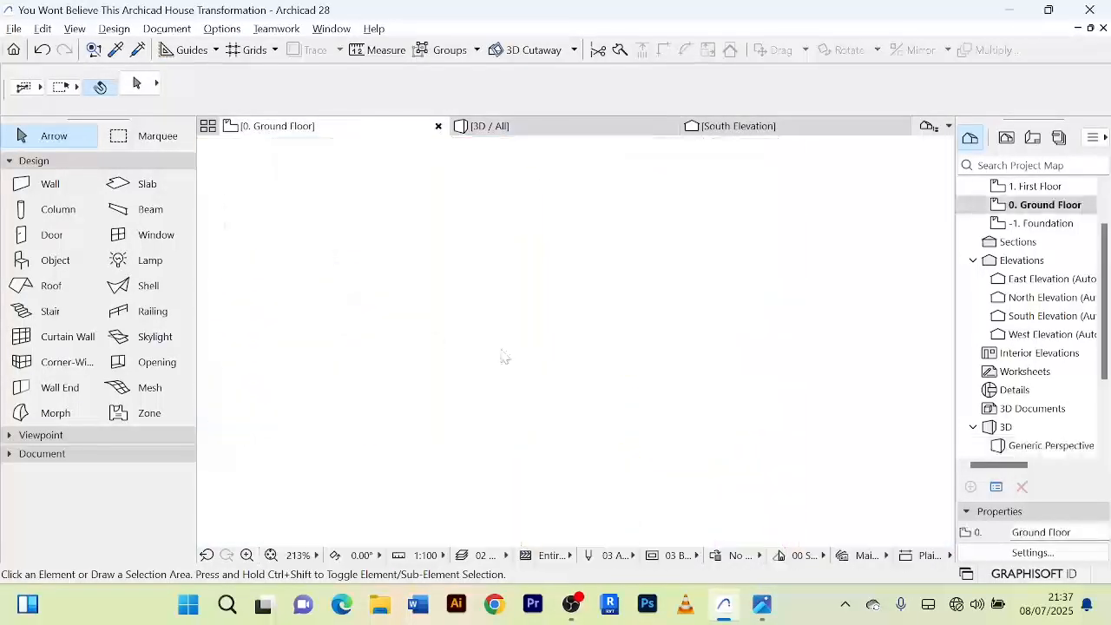
pyautogui.scroll(-5, 680, 351)
pyautogui.moveTo(611, 332); pyautogui.dragTo(690, 303, button='middle')
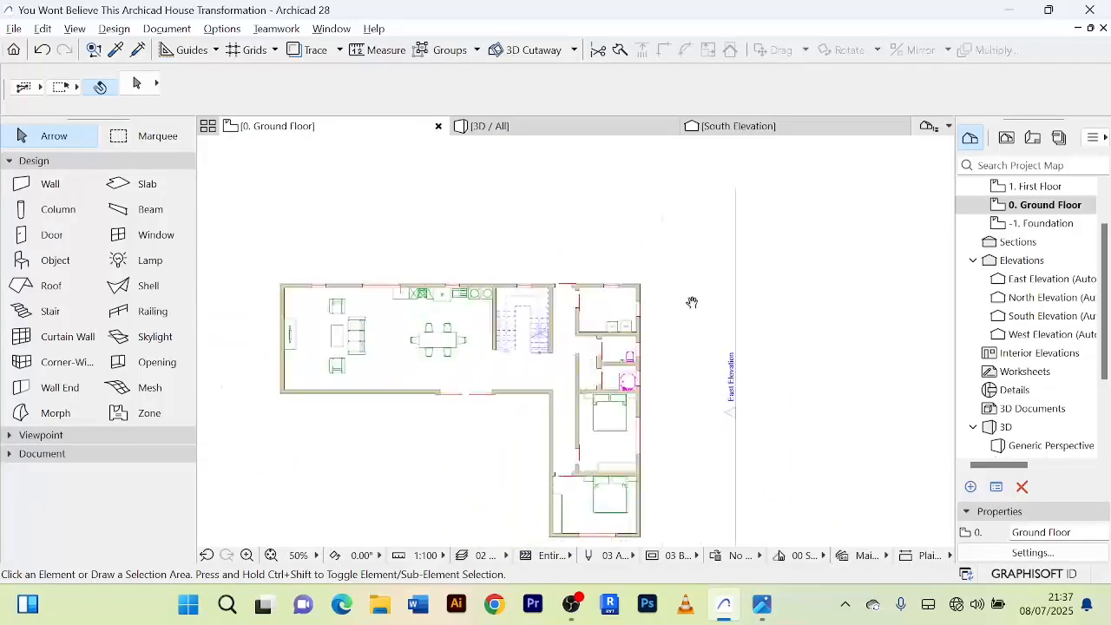
pyautogui.scroll(-2, 677, 278)
pyautogui.scroll(3, 495, 340)
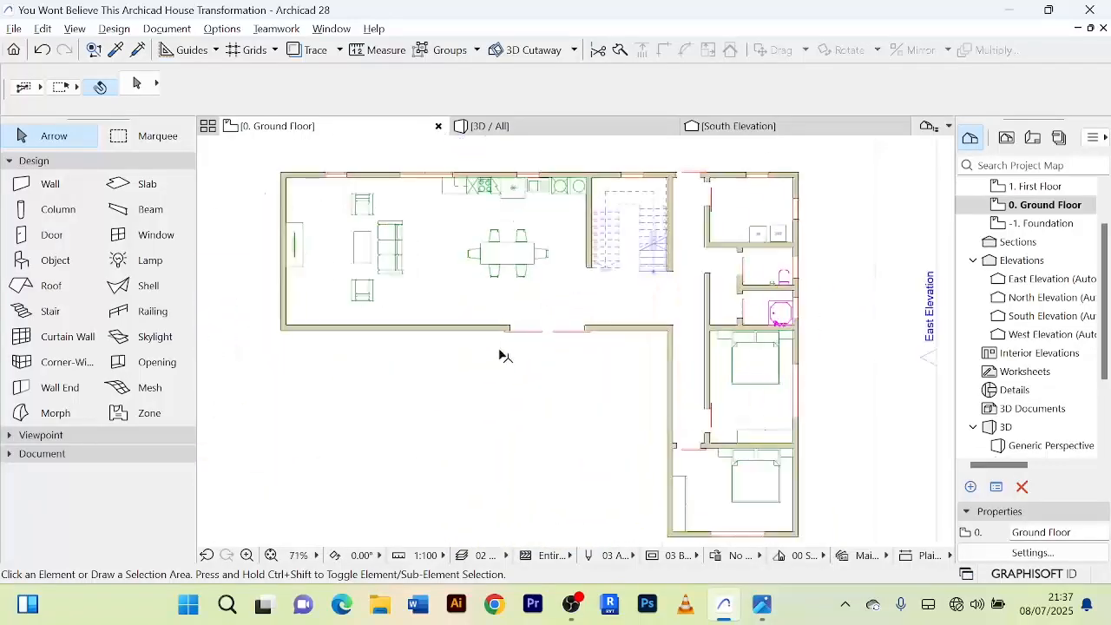
pyautogui.scroll(1, 479, 412)
pyautogui.scroll(1, 388, 354)
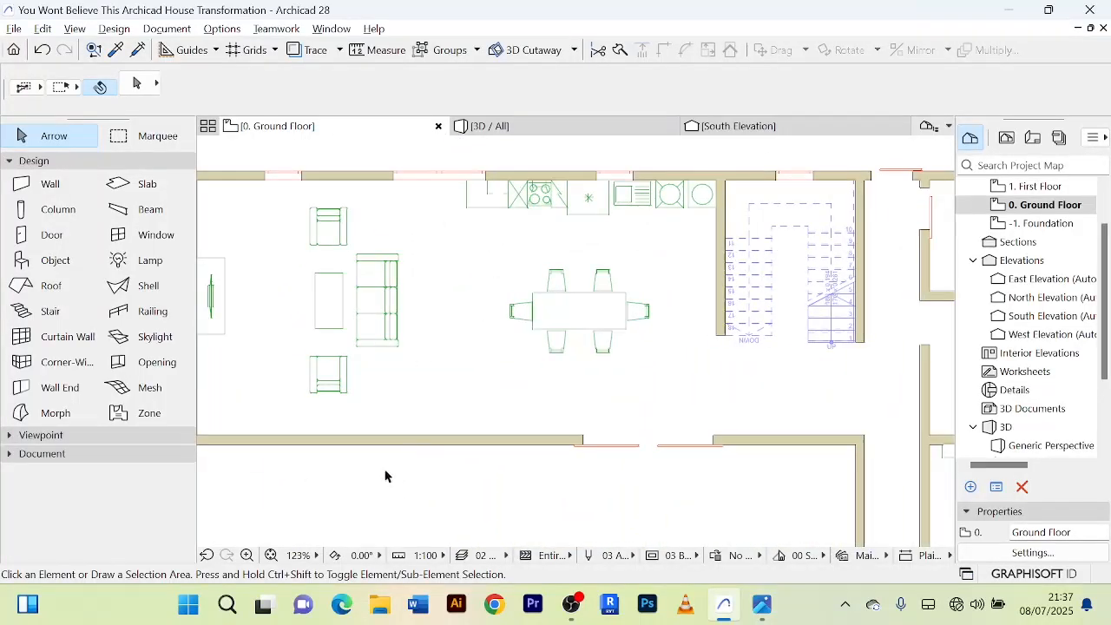
pyautogui.scroll(-1, 387, 476)
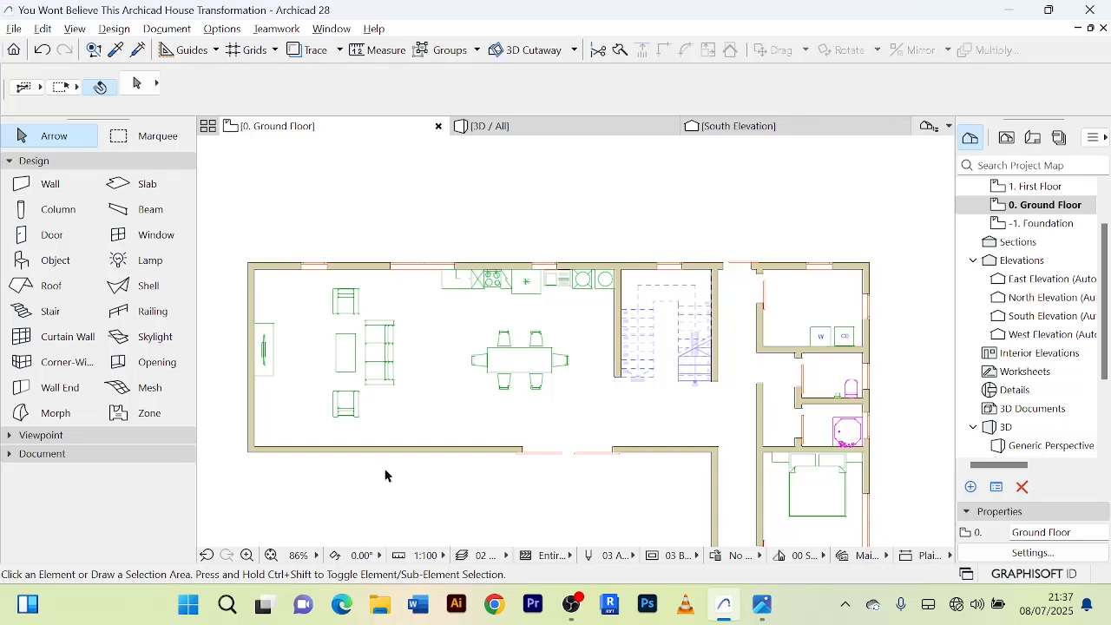
pyautogui.scroll(-4, 575, 491)
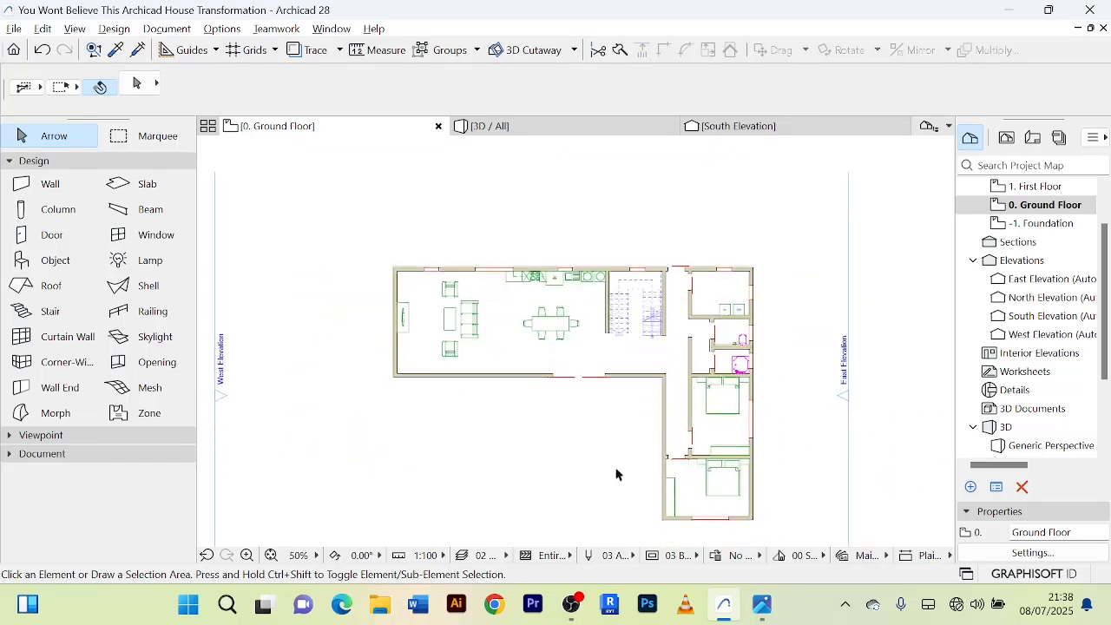
pyautogui.moveTo(617, 475); pyautogui.dragTo(612, 441, button='middle')
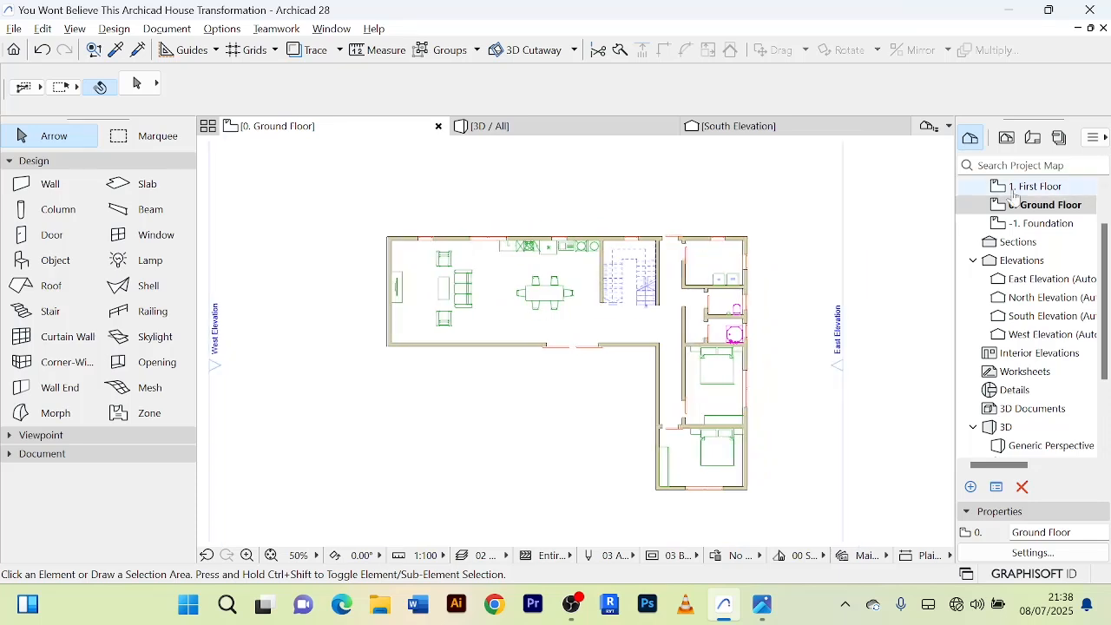
# Examine the staircase on the first floor plan and return to the full ground floor plan.
pyautogui.doubleClick(1042, 187)
pyautogui.scroll(3, 628, 359)
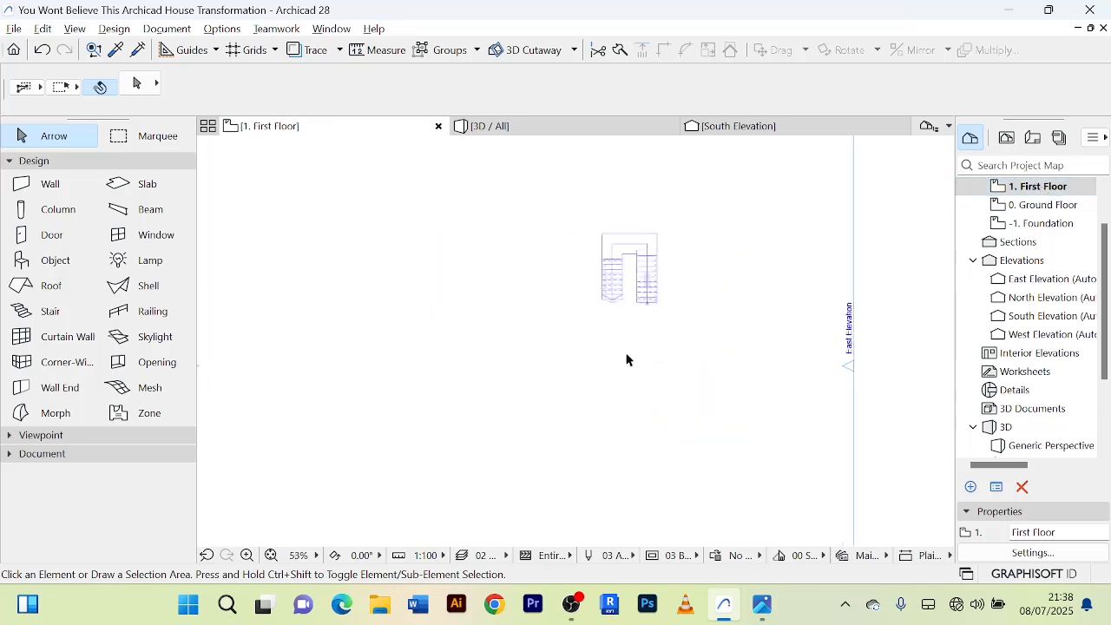
pyautogui.scroll(-3, 628, 359)
pyautogui.moveTo(628, 360); pyautogui.dragTo(617, 369, button='middle')
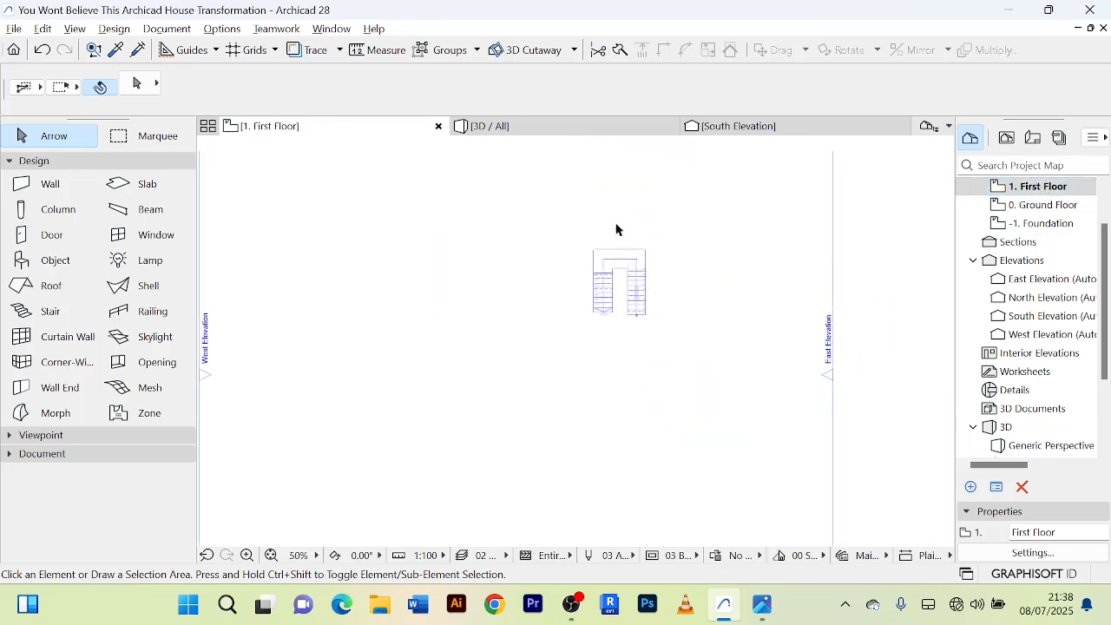
pyautogui.scroll(3, 637, 255)
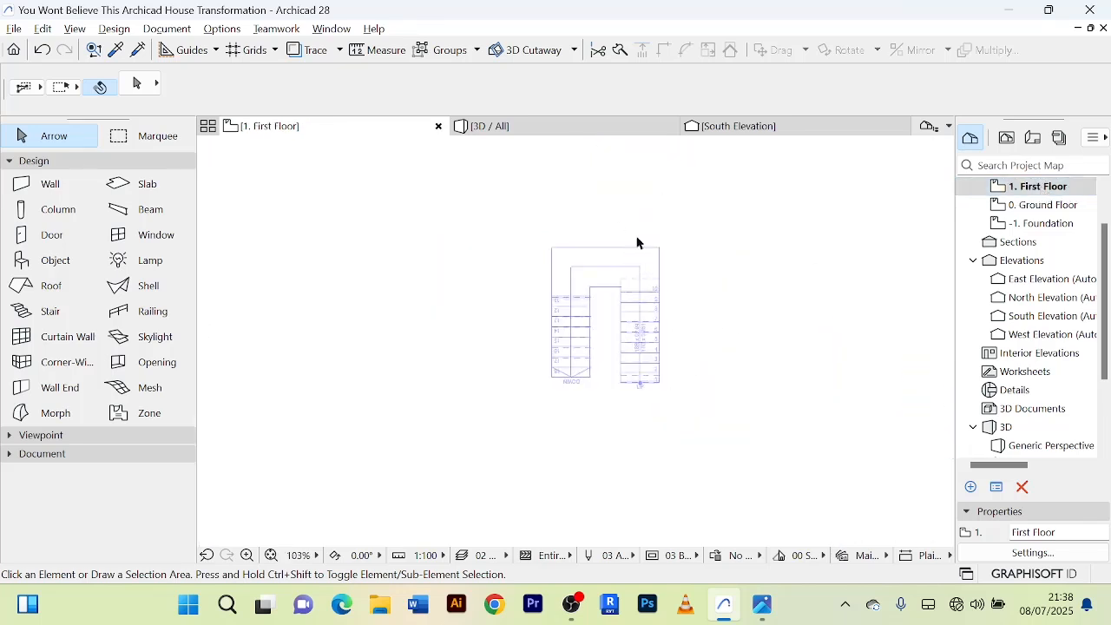
pyautogui.scroll(-1, 644, 226)
pyautogui.moveTo(643, 227); pyautogui.dragTo(630, 222, button='middle')
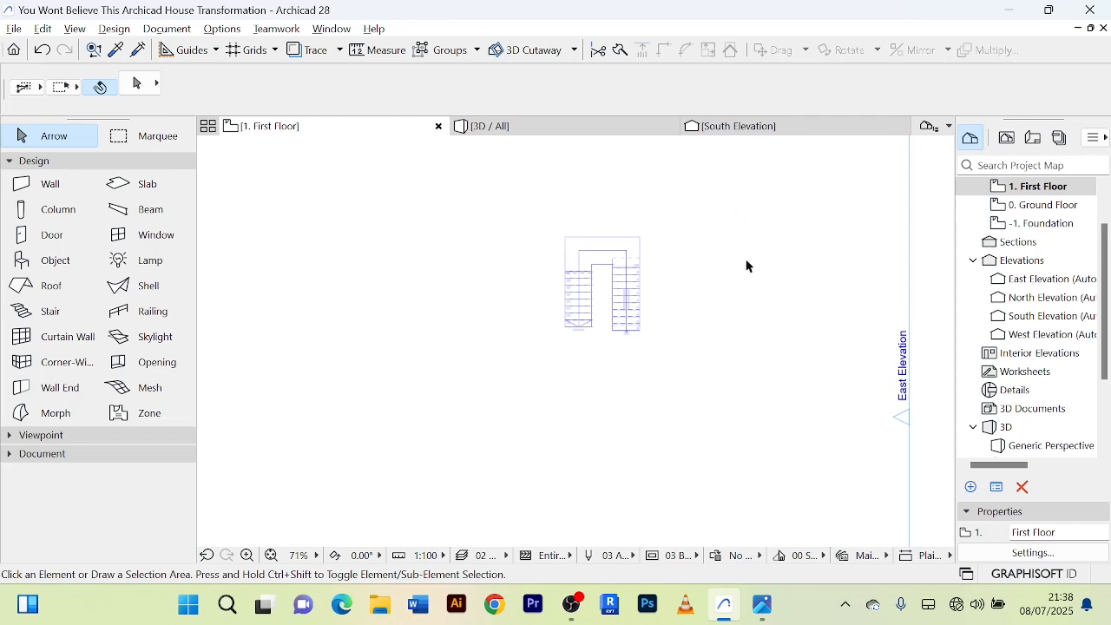
pyautogui.doubleClick(1048, 209)
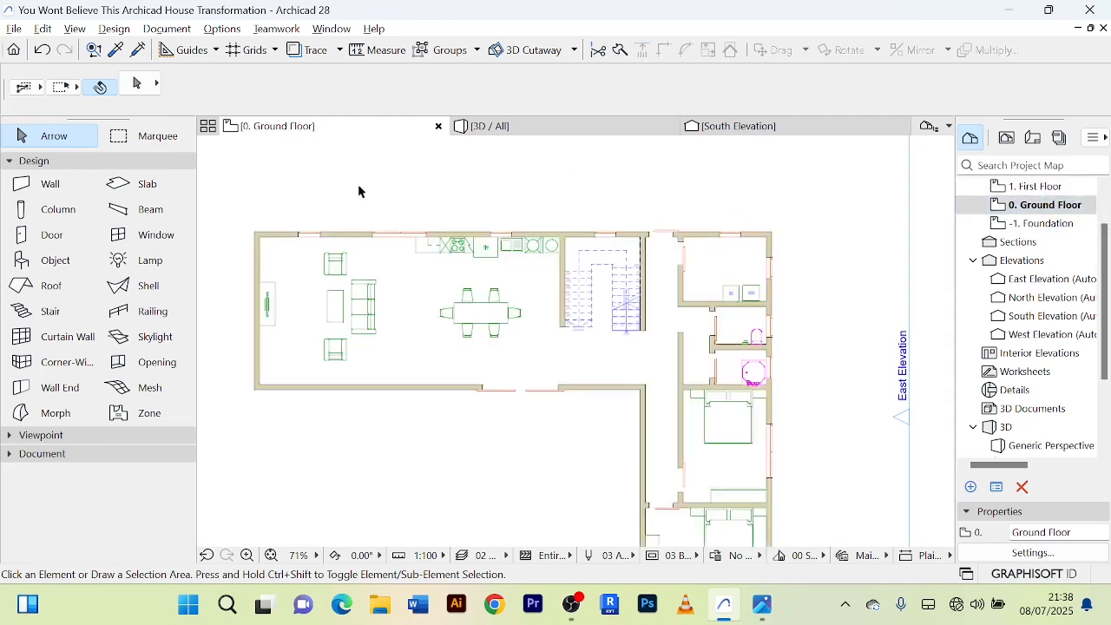
pyautogui.scroll(-3, 358, 184)
pyautogui.moveTo(373, 181); pyautogui.dragTo(366, 174, button='middle')
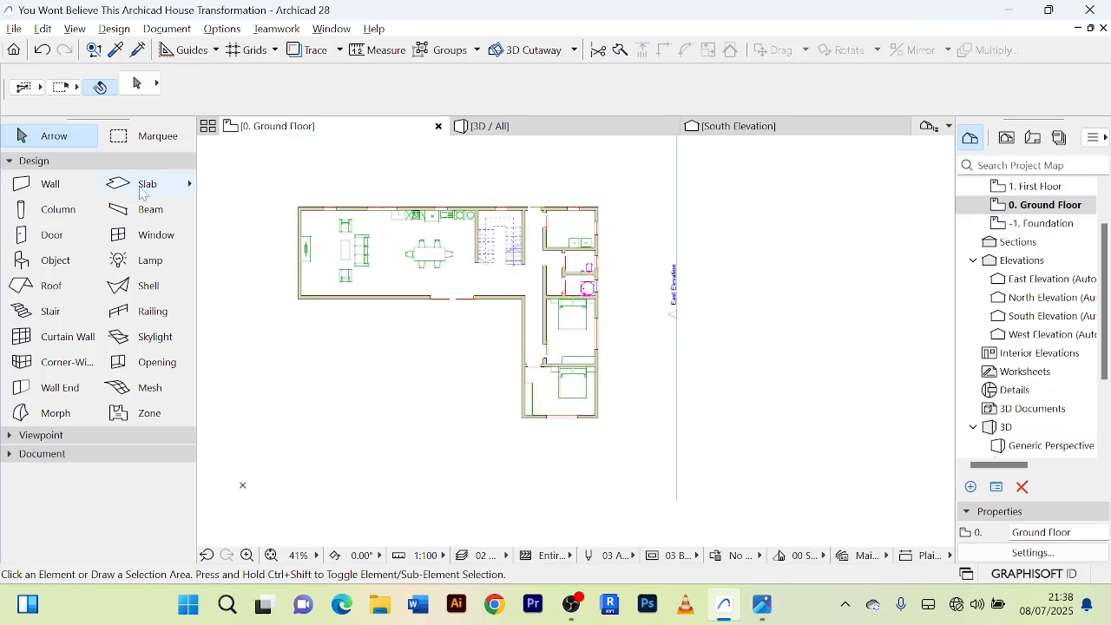
pyautogui.click(143, 187)
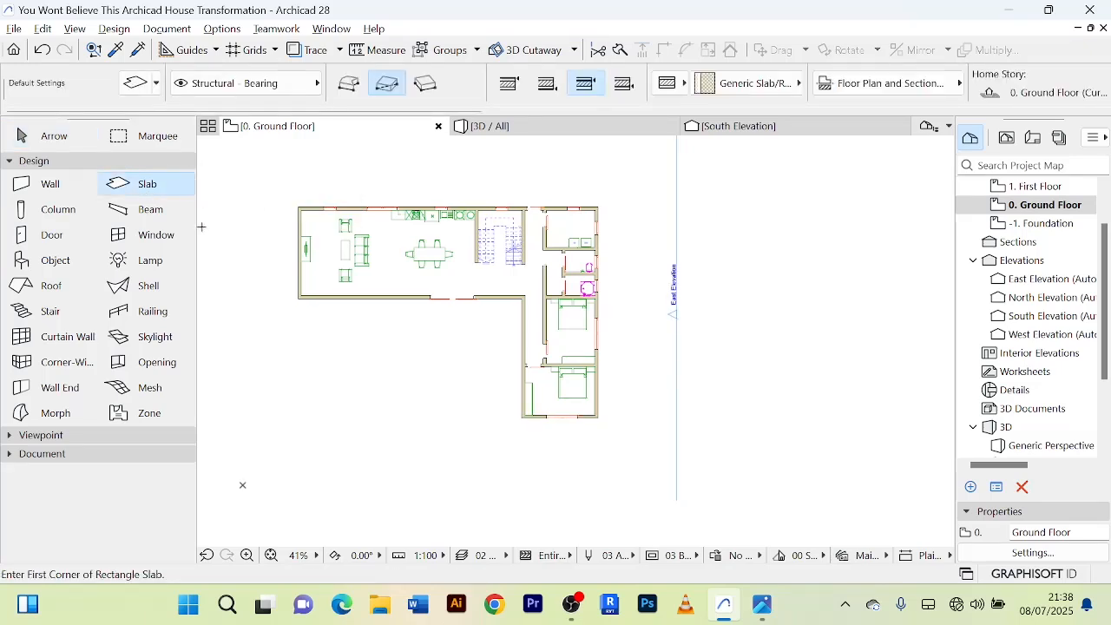
pyautogui.hotkey('ctrl', 't')
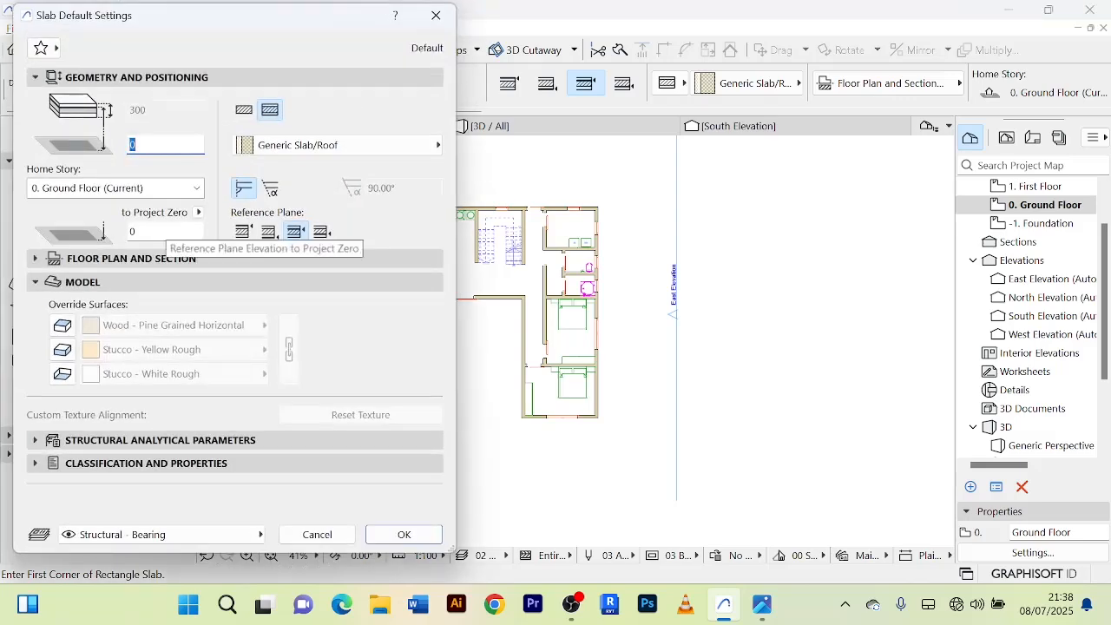
pyautogui.click(62, 325)
pyautogui.click(63, 349)
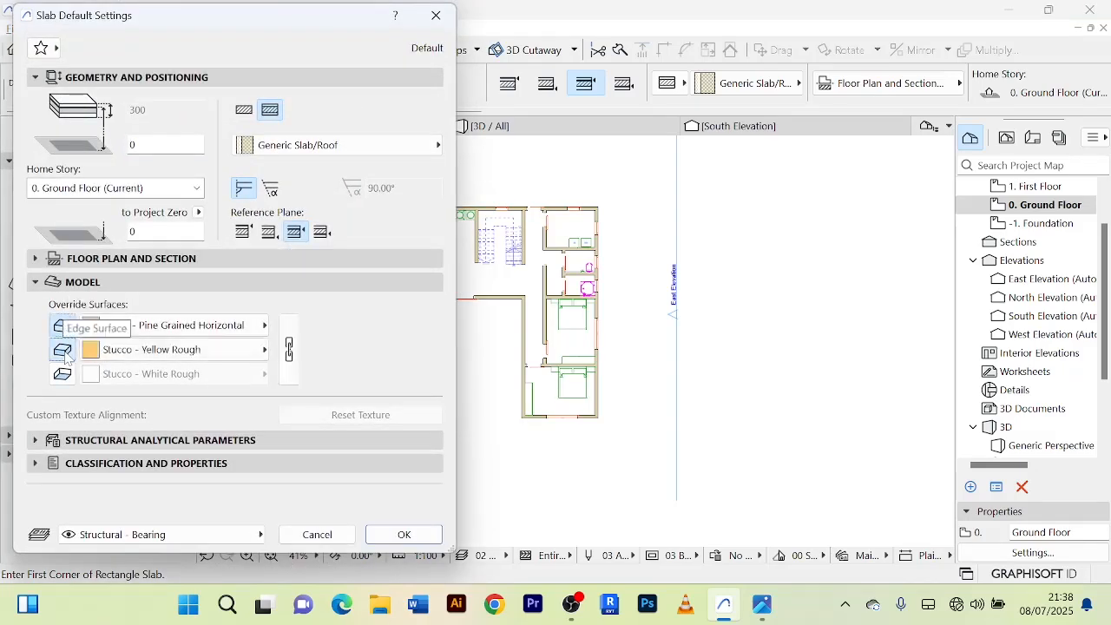
pyautogui.click(70, 376)
pyautogui.click(74, 282)
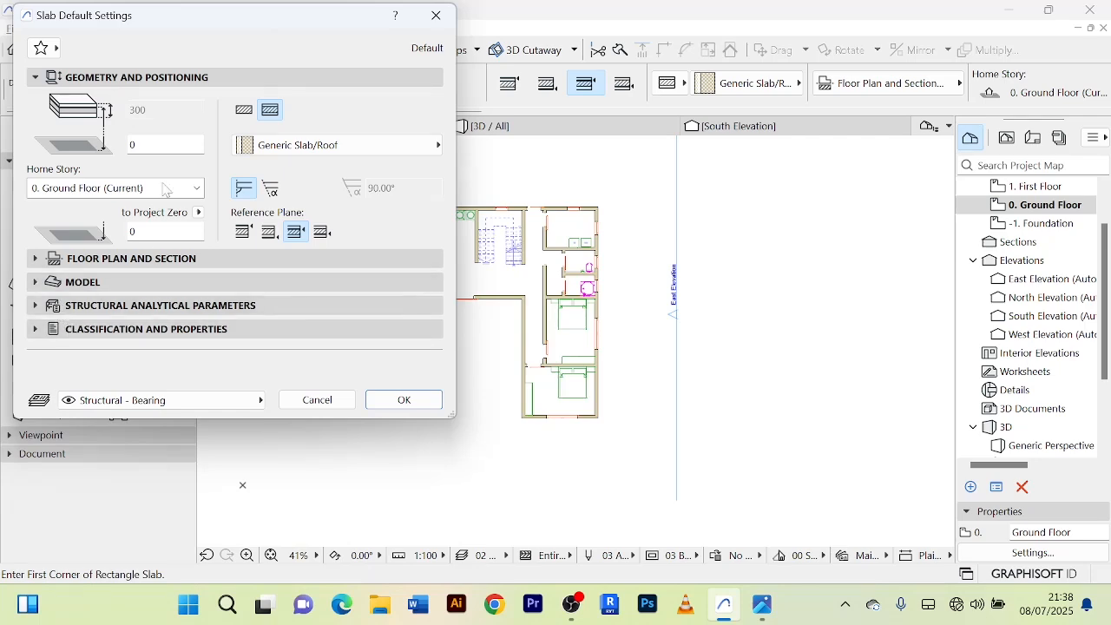
pyautogui.click(244, 111)
pyautogui.click(318, 399)
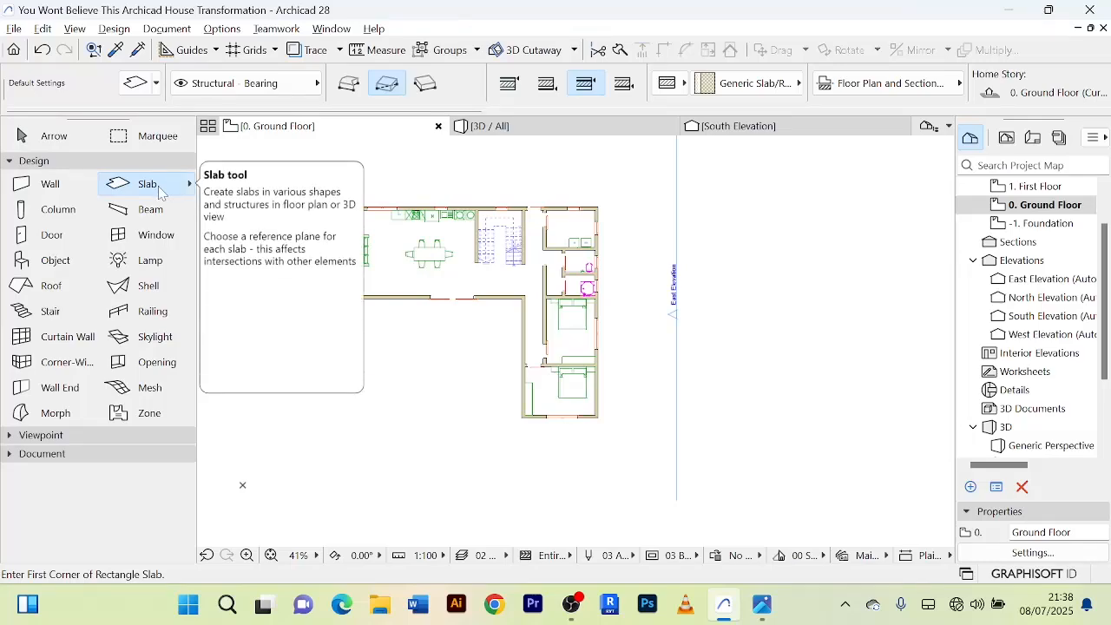
# Set the default slab to a basic Concrete - Structural structure with a thickness of 200.
pyautogui.doubleClick(158, 186)
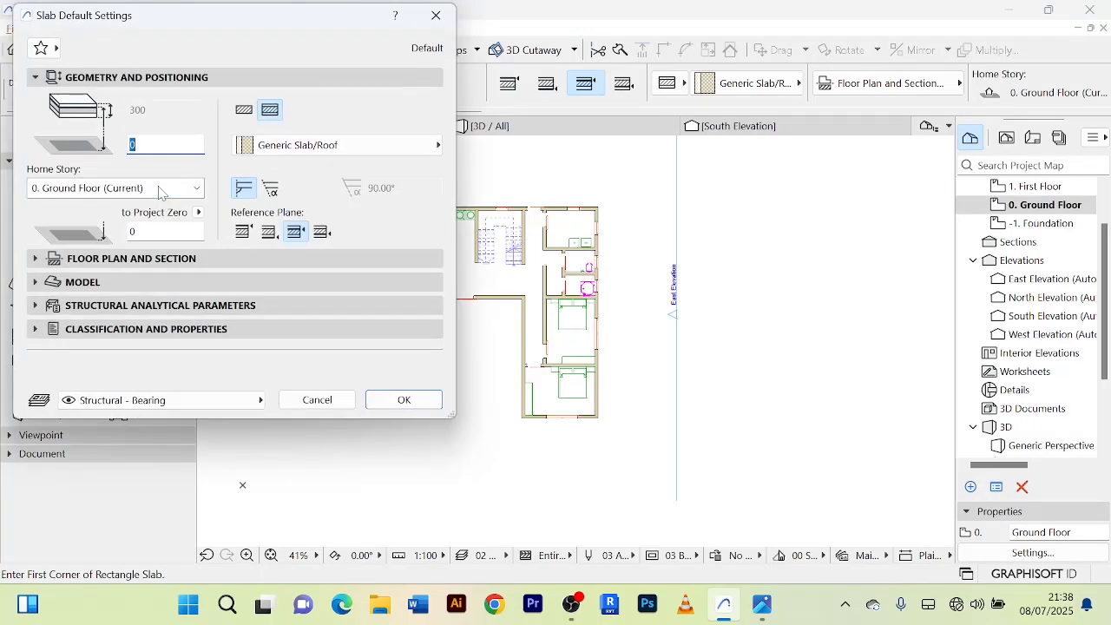
pyautogui.click(246, 115)
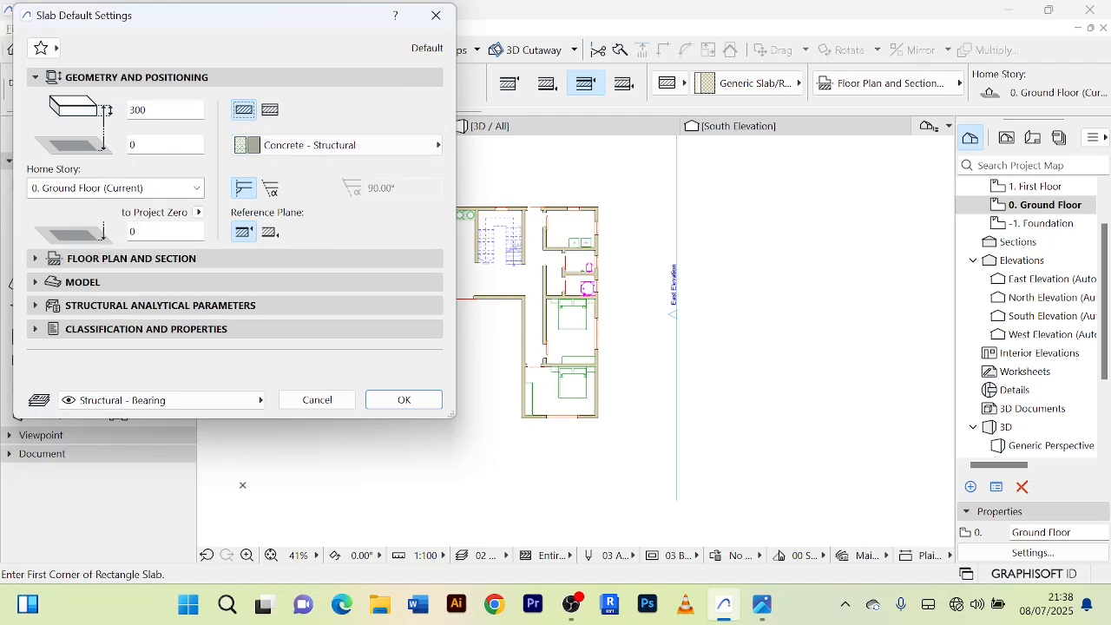
pyautogui.click(165, 110)
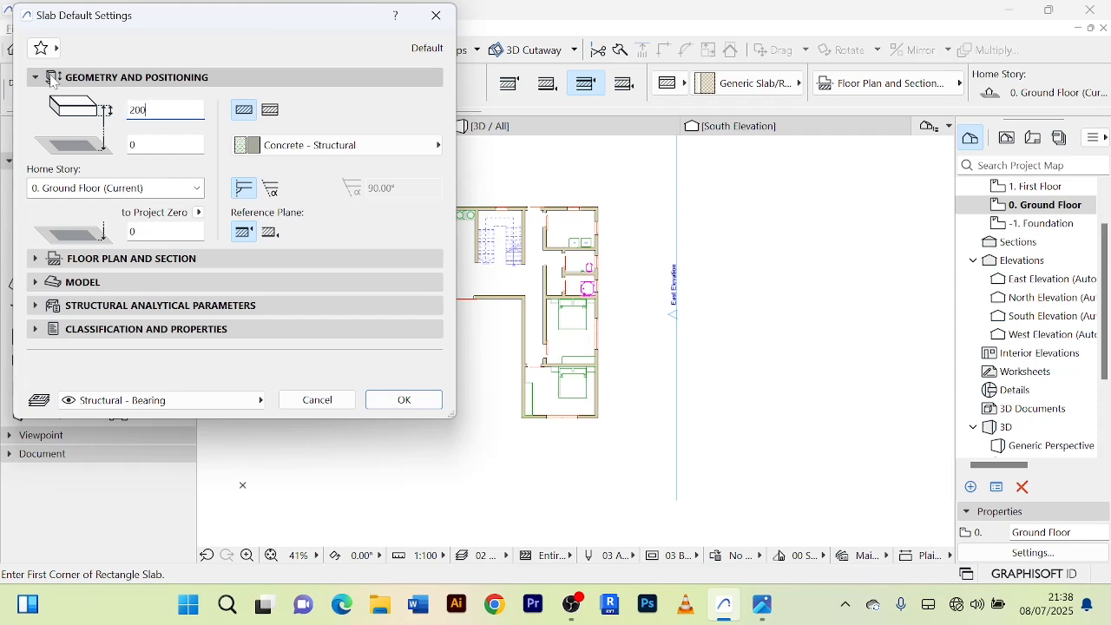
# Review the slab's floor plan display settings and assign its home story to 1. First Floor.
pyautogui.click(35, 260)
pyautogui.scroll(-4, 294, 352)
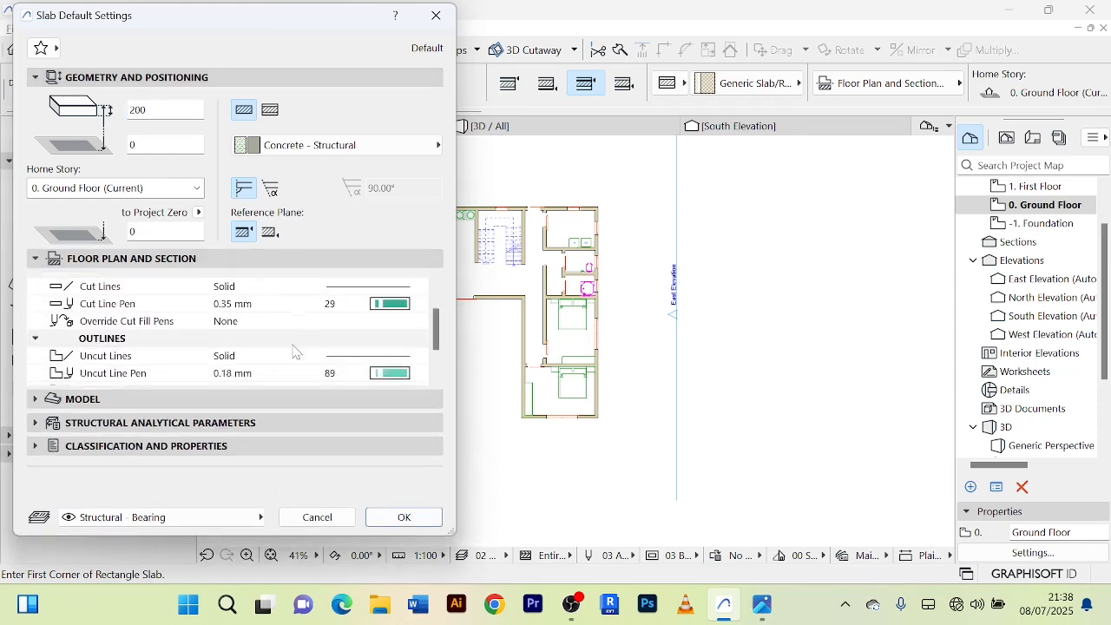
pyautogui.scroll(4, 286, 334)
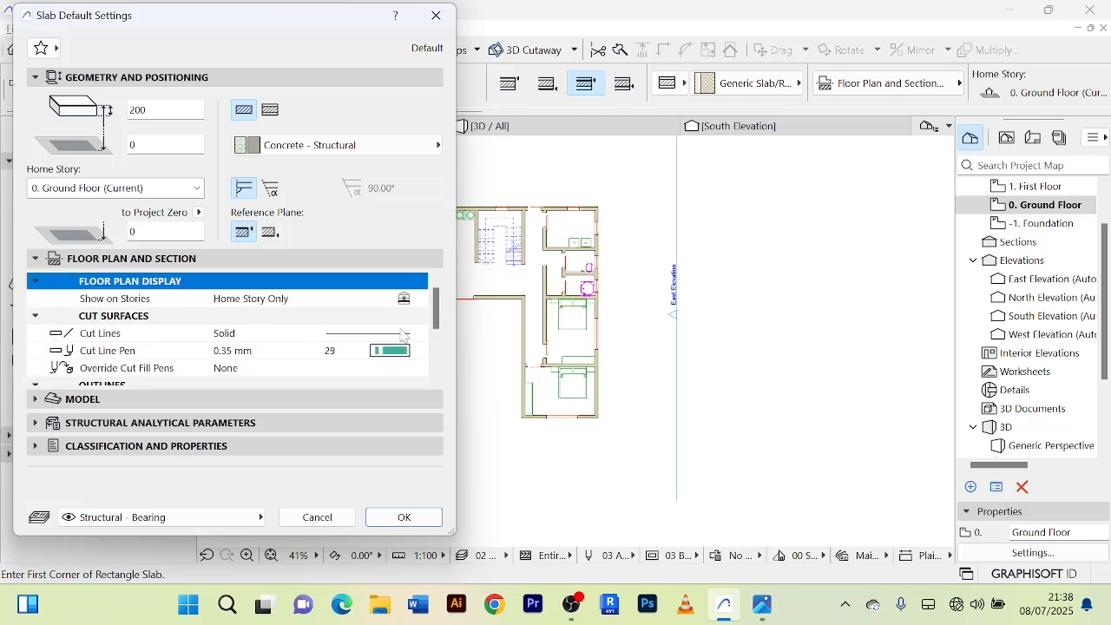
pyautogui.scroll(-4, 315, 347)
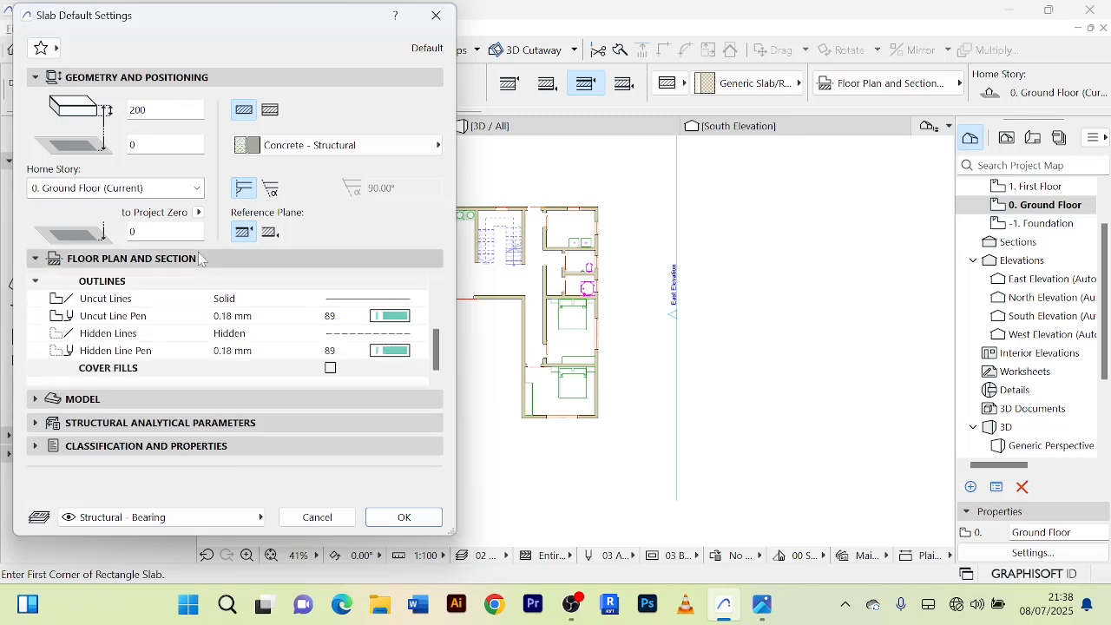
pyautogui.click(194, 191)
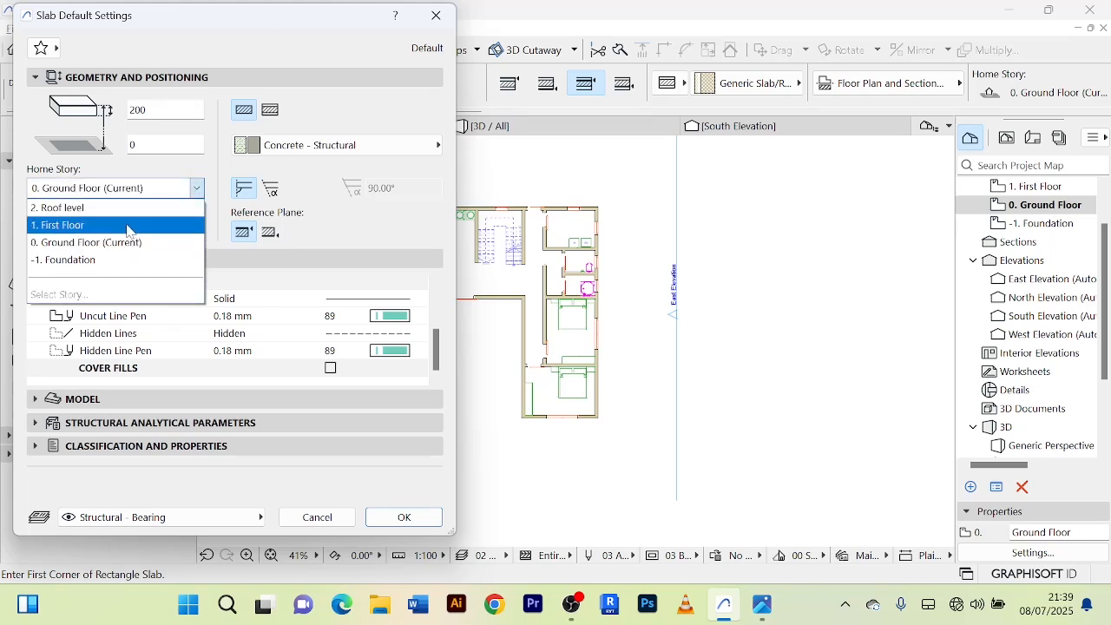
pyautogui.click(127, 228)
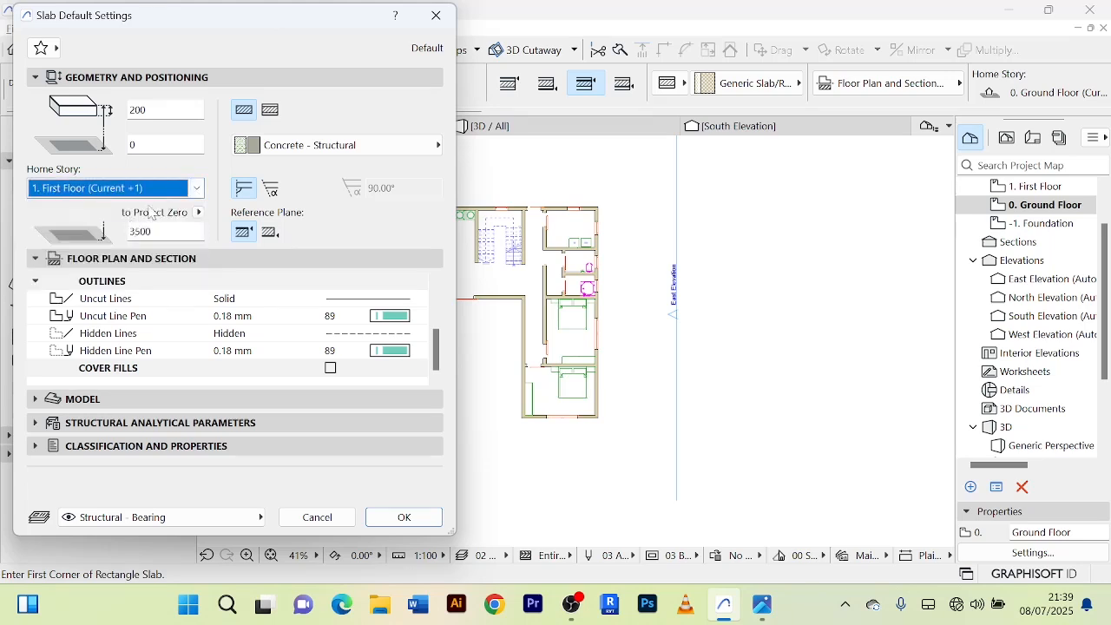
pyautogui.click(36, 259)
# Override the slab's top, edge and bottom surfaces, set the top to Stucco - White Fine, link the surfaces and accept the settings.
pyautogui.click(35, 282)
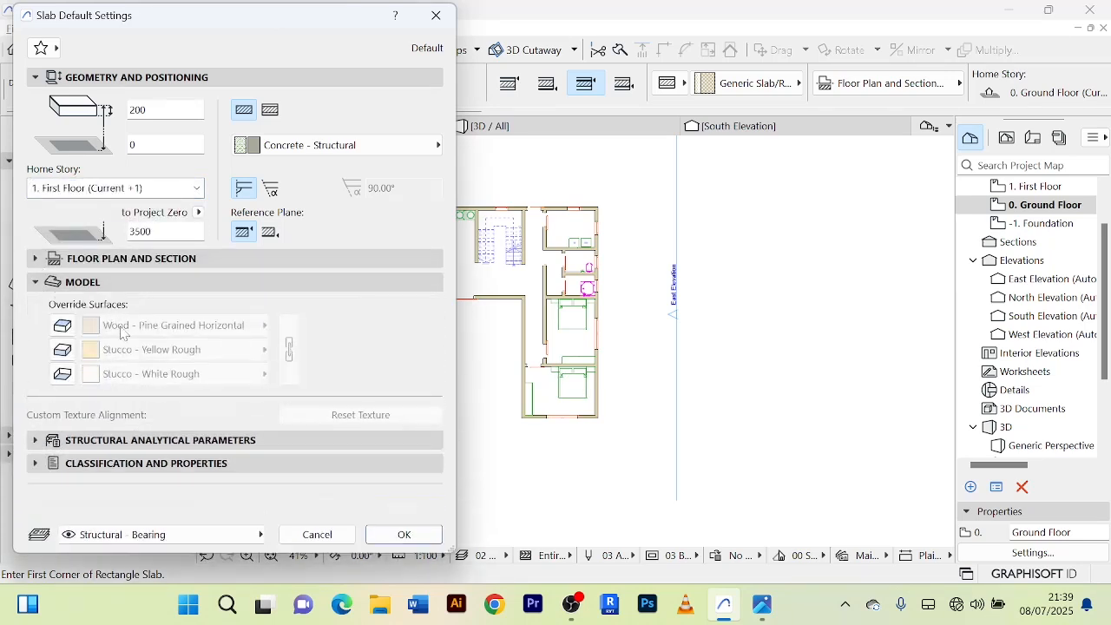
pyautogui.click(64, 326)
pyautogui.click(64, 351)
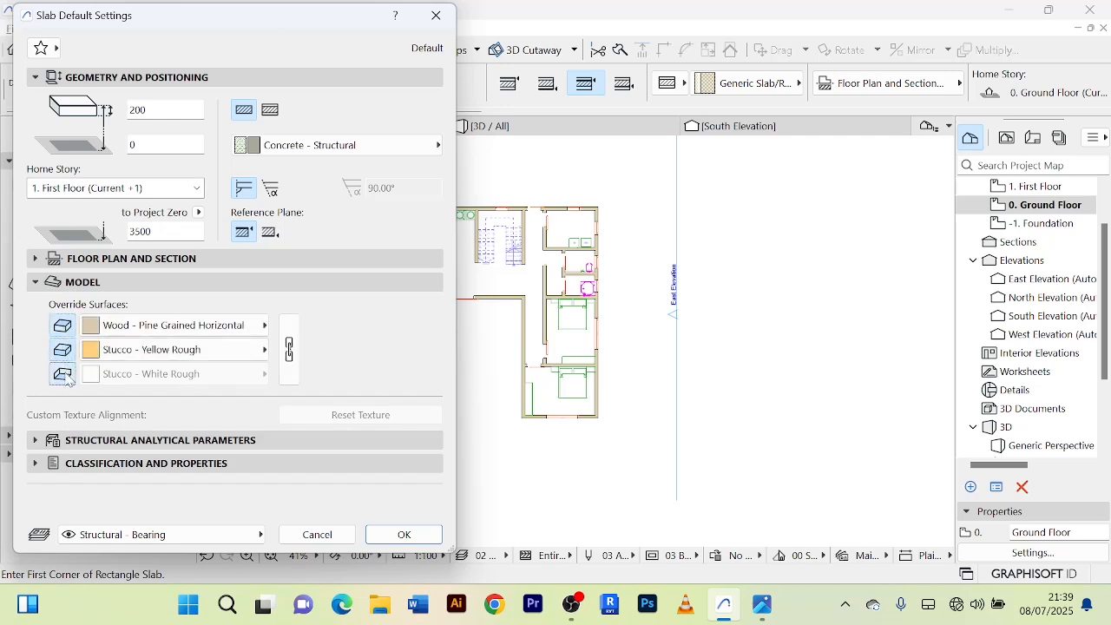
pyautogui.click(66, 376)
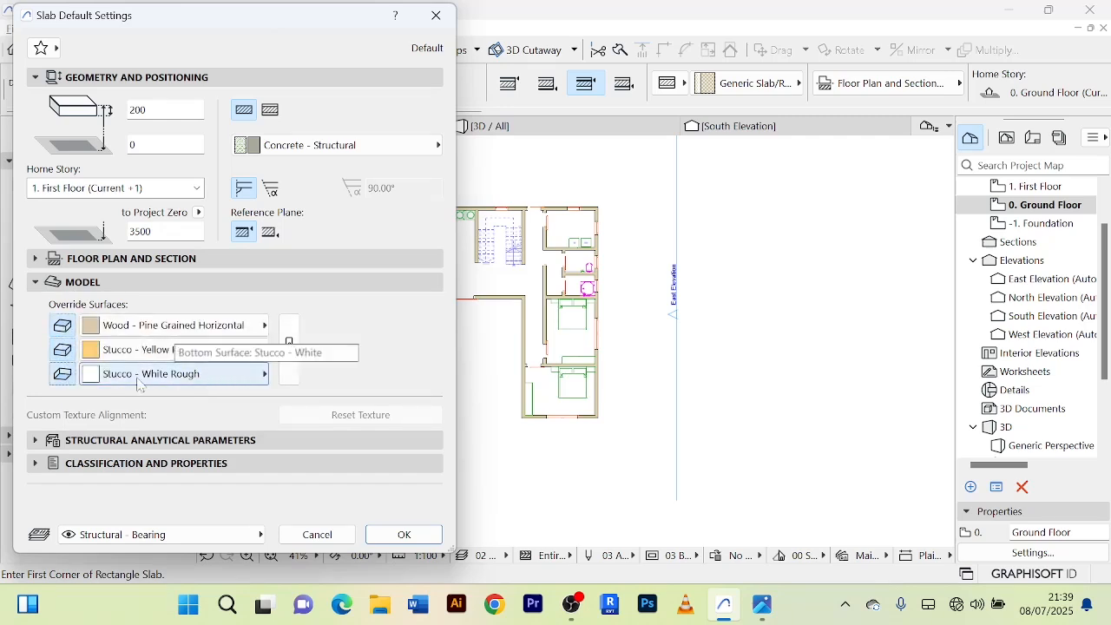
pyautogui.click(266, 326)
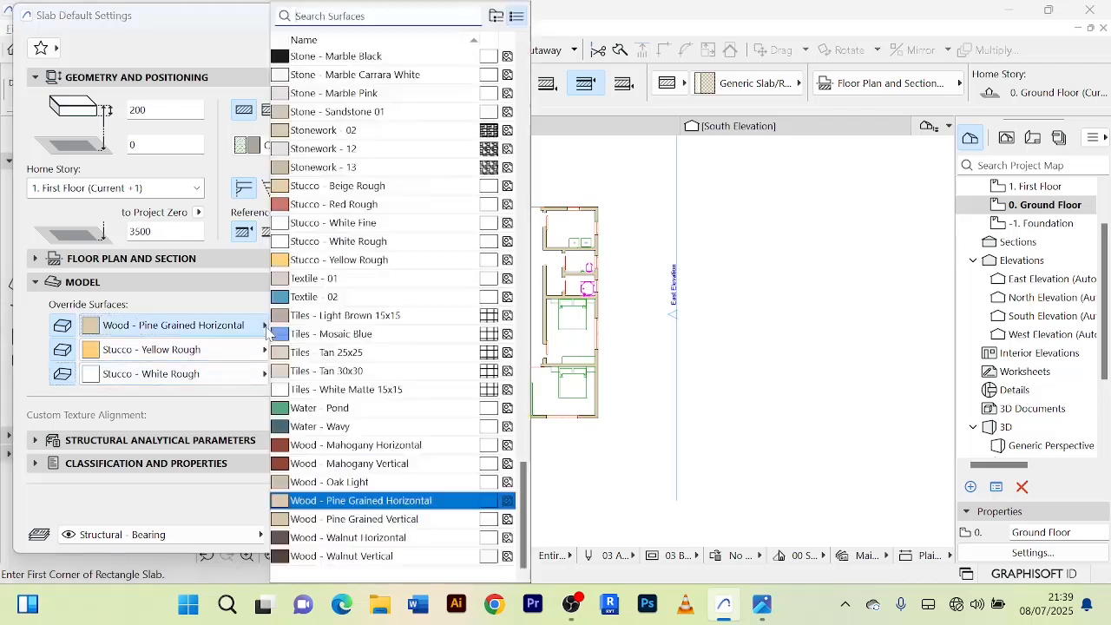
pyautogui.click(382, 223)
pyautogui.click(290, 350)
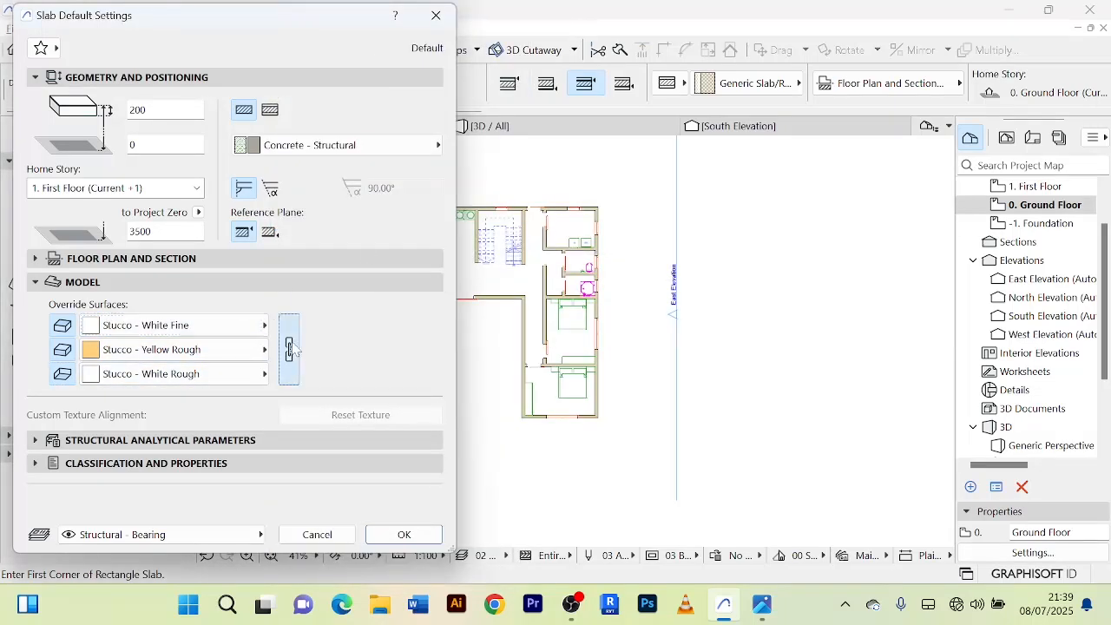
pyautogui.click(404, 535)
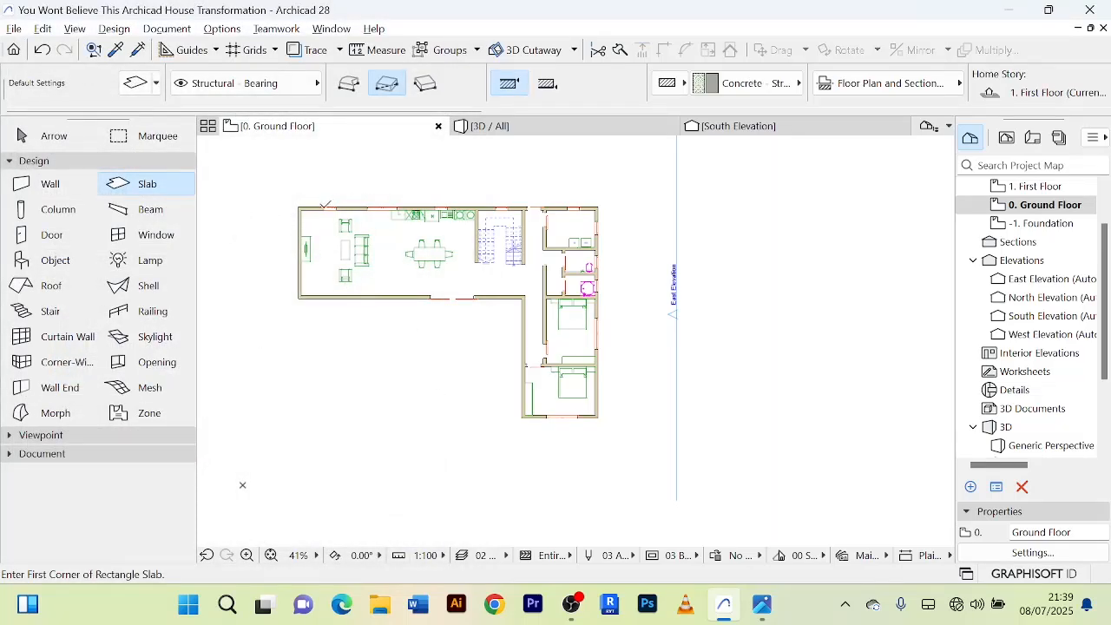
# Draw a rectangular slab about 18900 by 5500 from the living room's upper-left inner corner to the shower room's lower-right inner corner.
pyautogui.scroll(2, 322, 208)
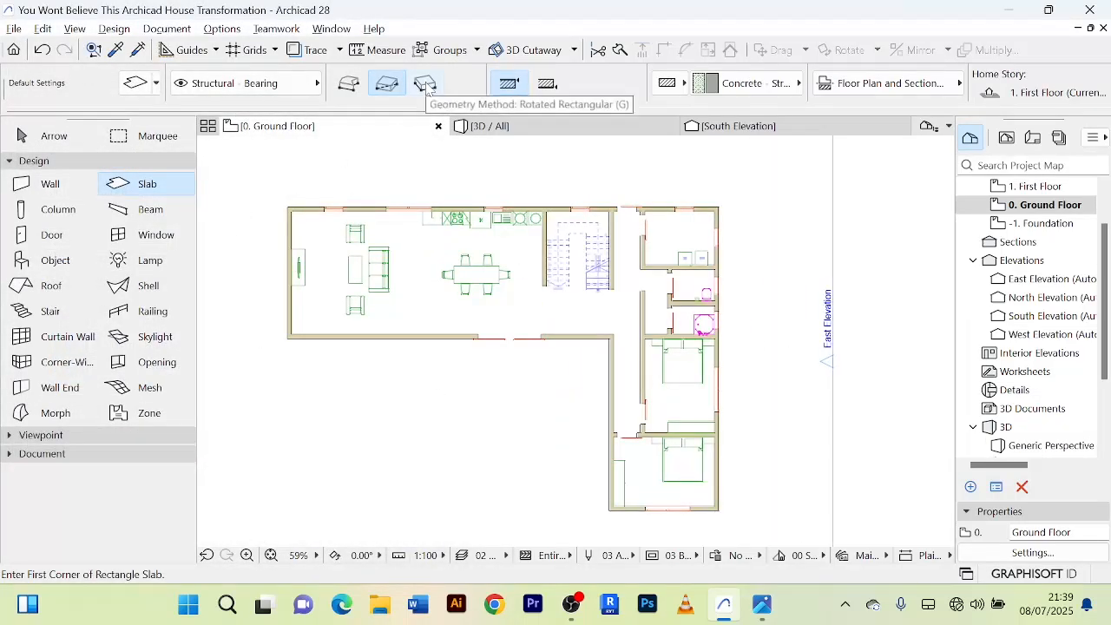
pyautogui.scroll(5, 295, 207)
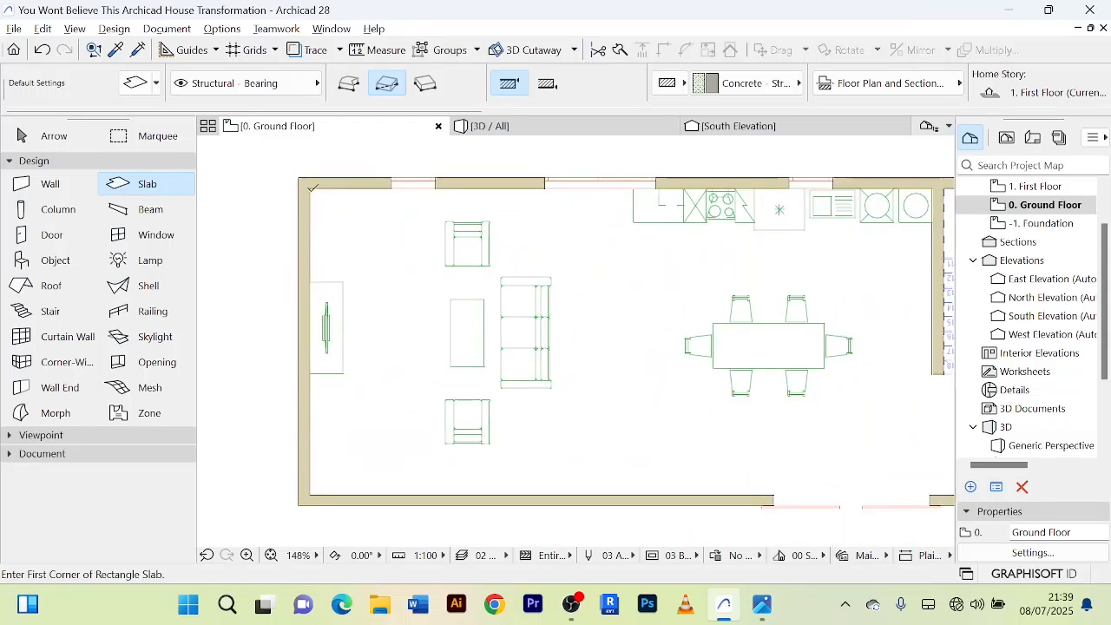
pyautogui.click(311, 188)
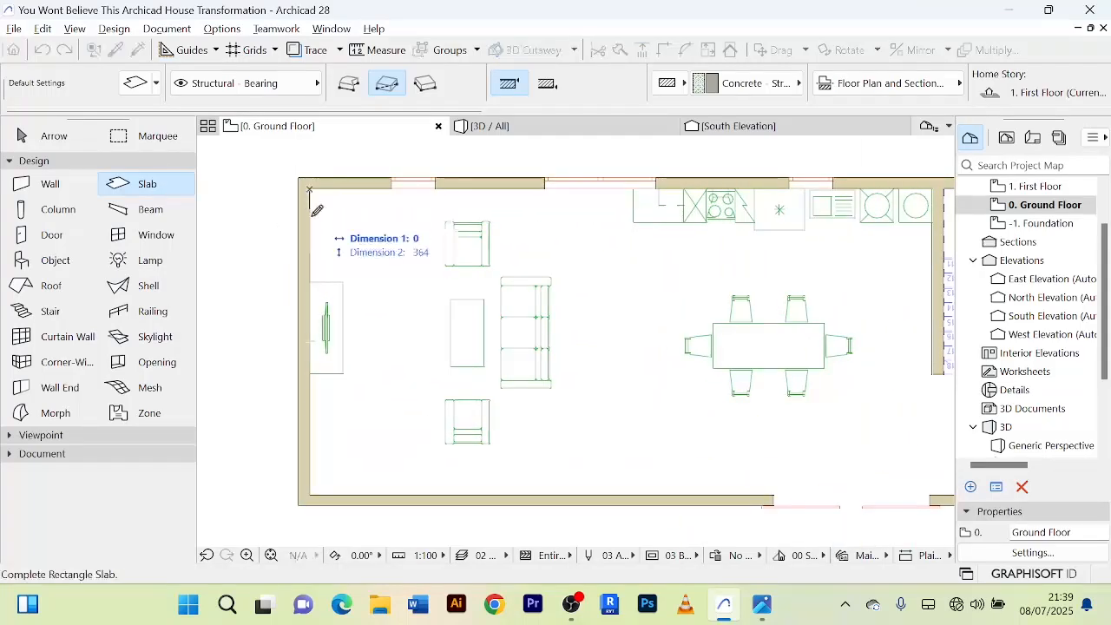
pyautogui.scroll(-3, 652, 474)
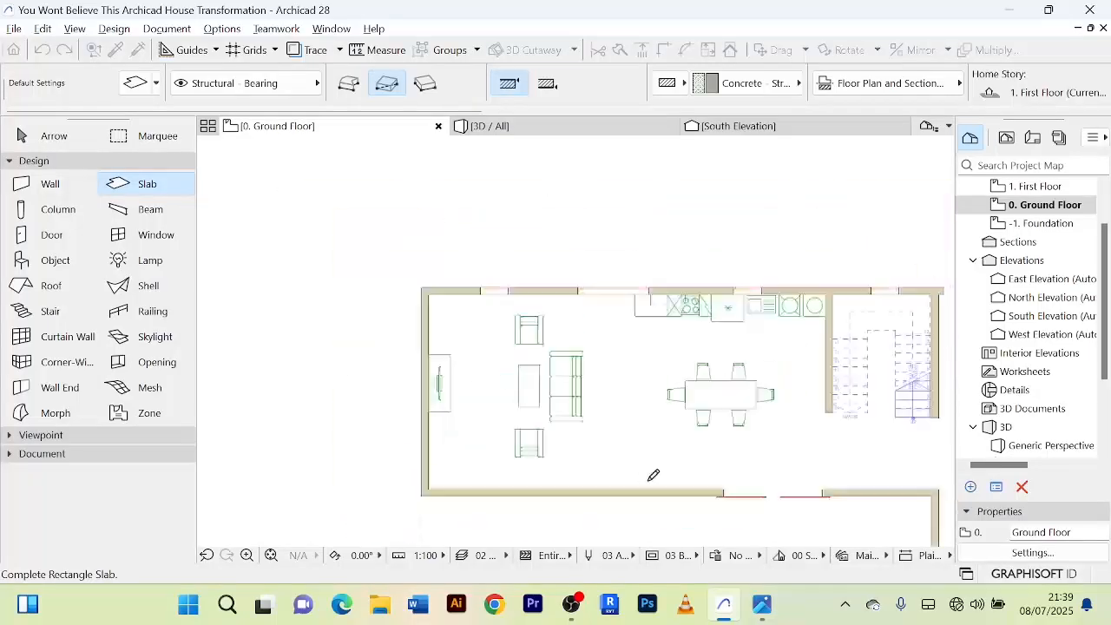
pyautogui.scroll(3, 637, 348)
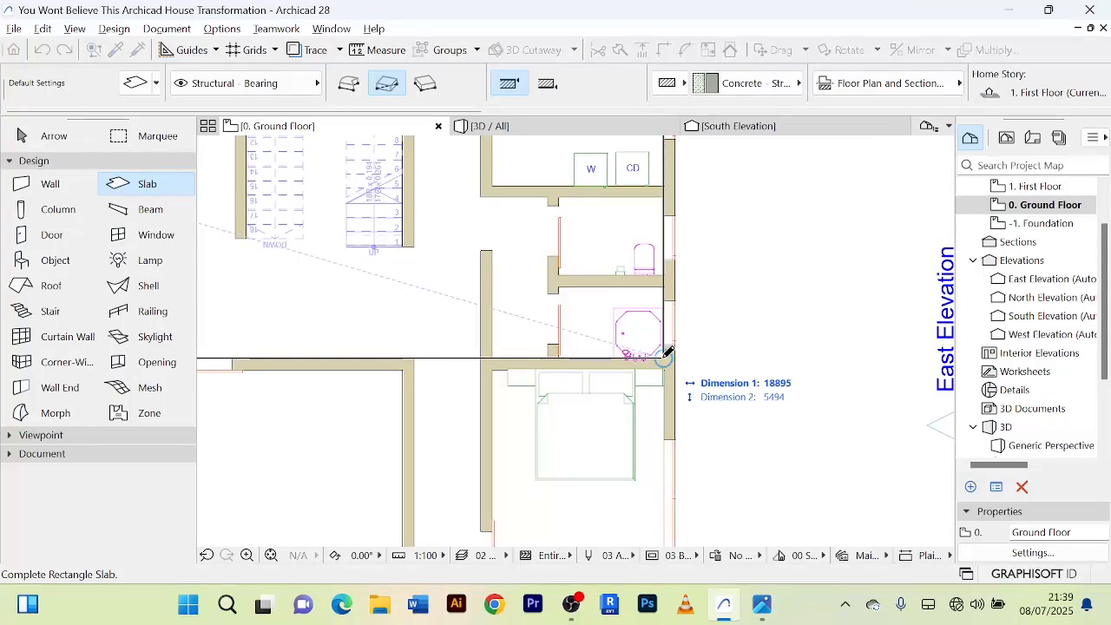
pyautogui.click(665, 354)
pyautogui.scroll(-5, 577, 354)
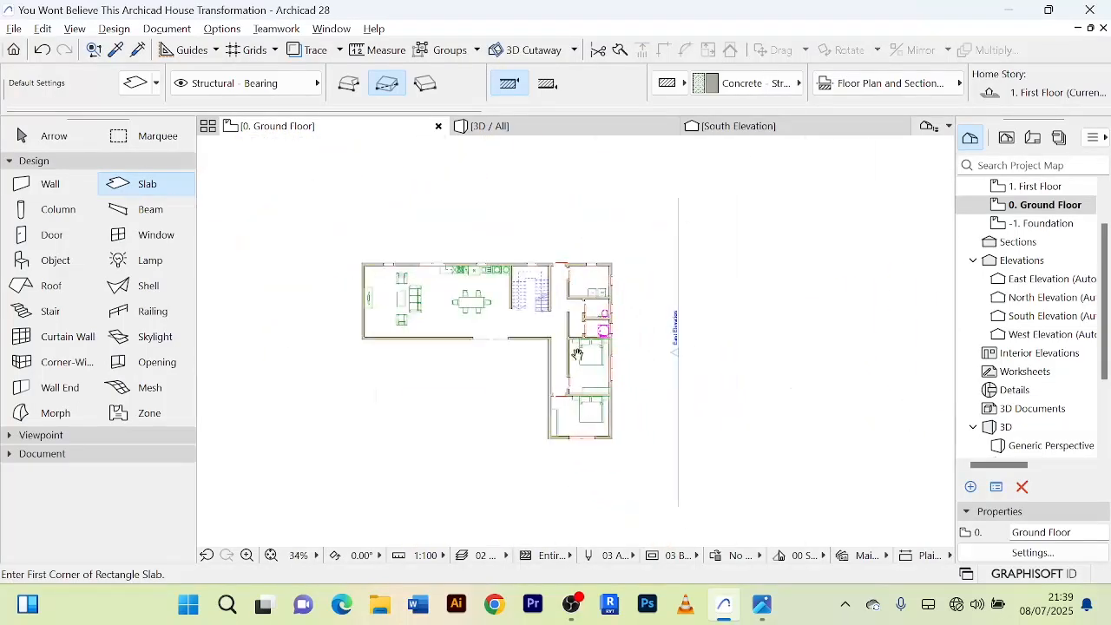
pyautogui.scroll(5, 577, 355)
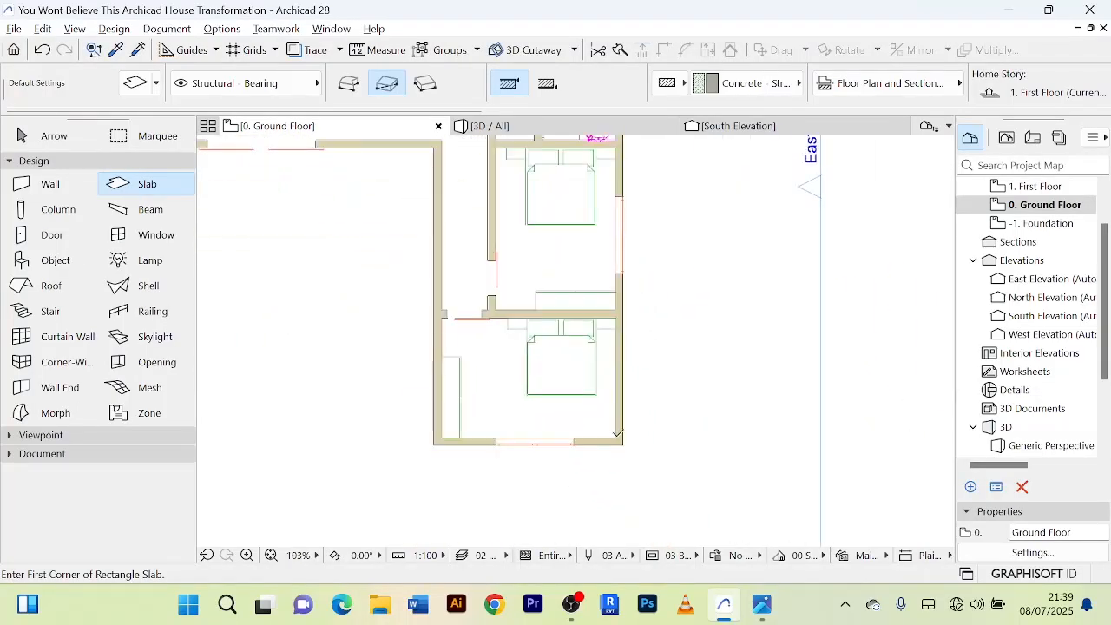
pyautogui.click(619, 440)
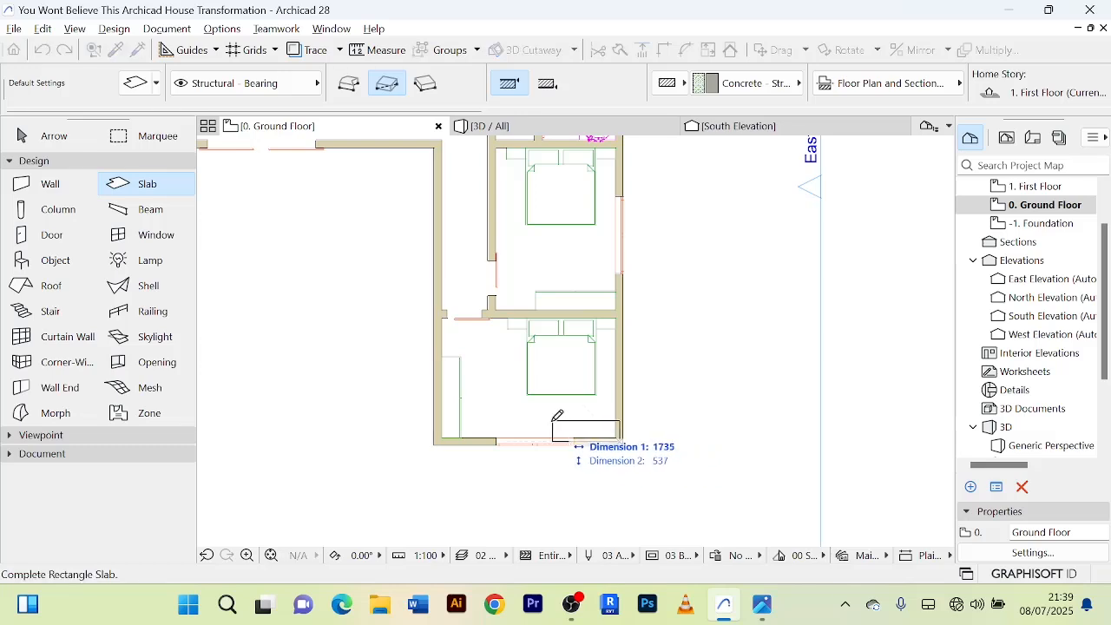
pyautogui.click(457, 383)
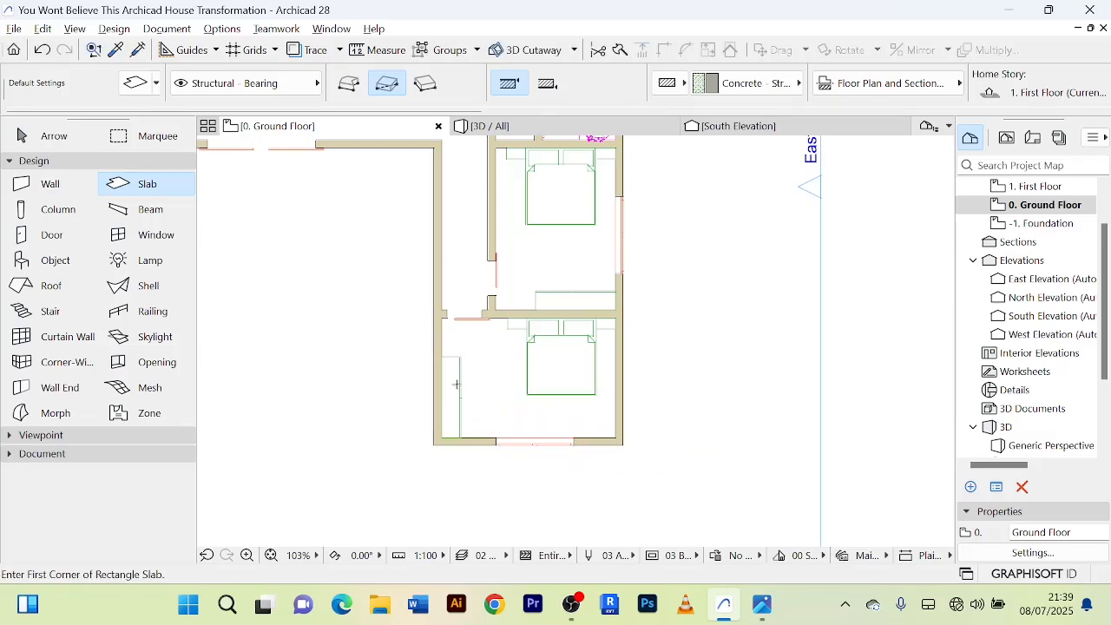
# Draw a rectangular slab about 4500 by 8000 over the bedroom wing, from its lower-right inner corner up to the main block.
pyautogui.scroll(3, 588, 420)
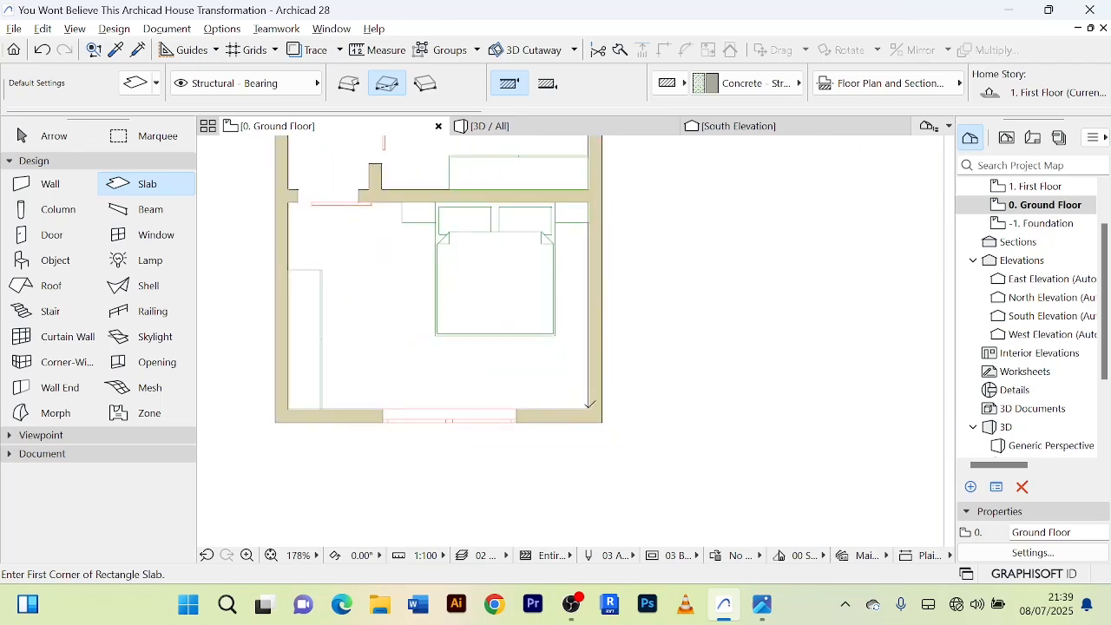
pyautogui.click(589, 409)
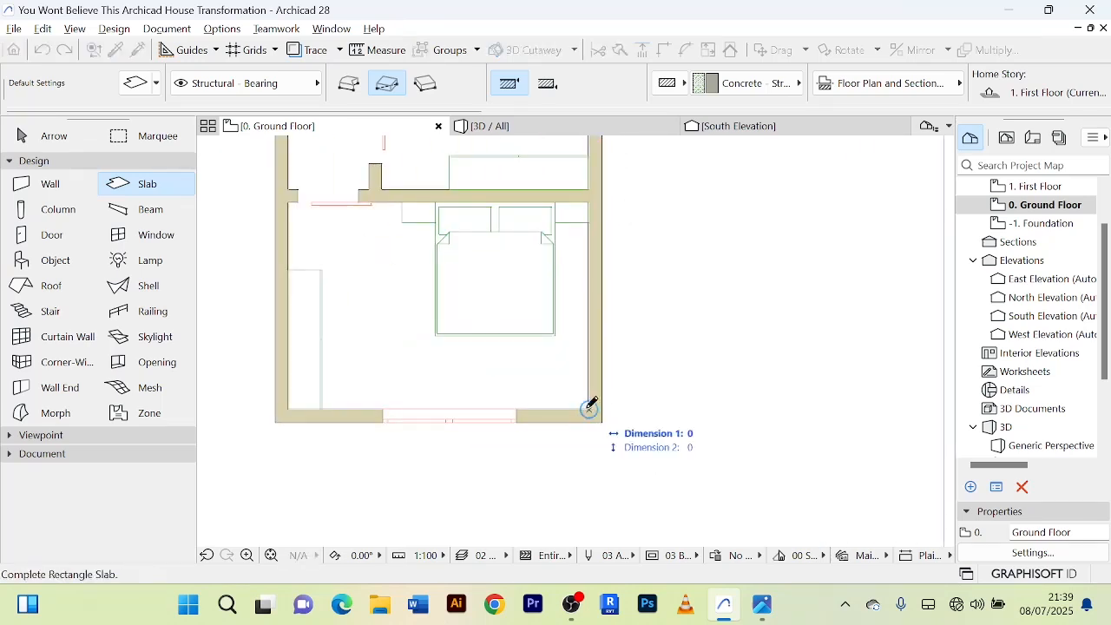
pyautogui.scroll(-4, 325, 330)
pyautogui.scroll(-2, 320, 296)
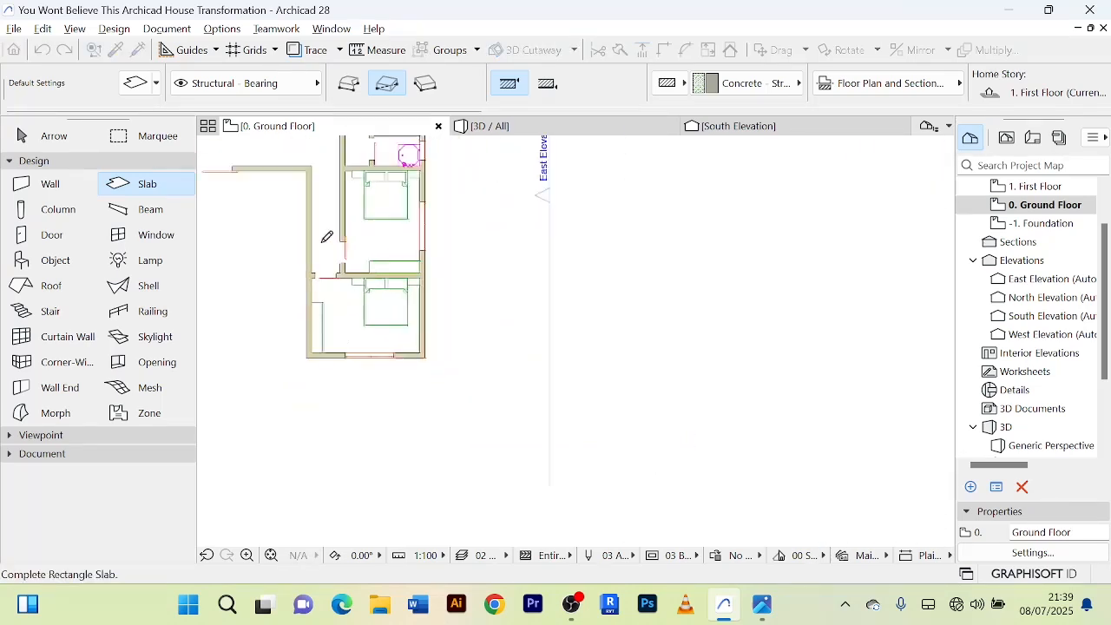
pyautogui.moveTo(325, 238); pyautogui.dragTo(332, 357, button='middle')
pyautogui.scroll(3, 336, 303)
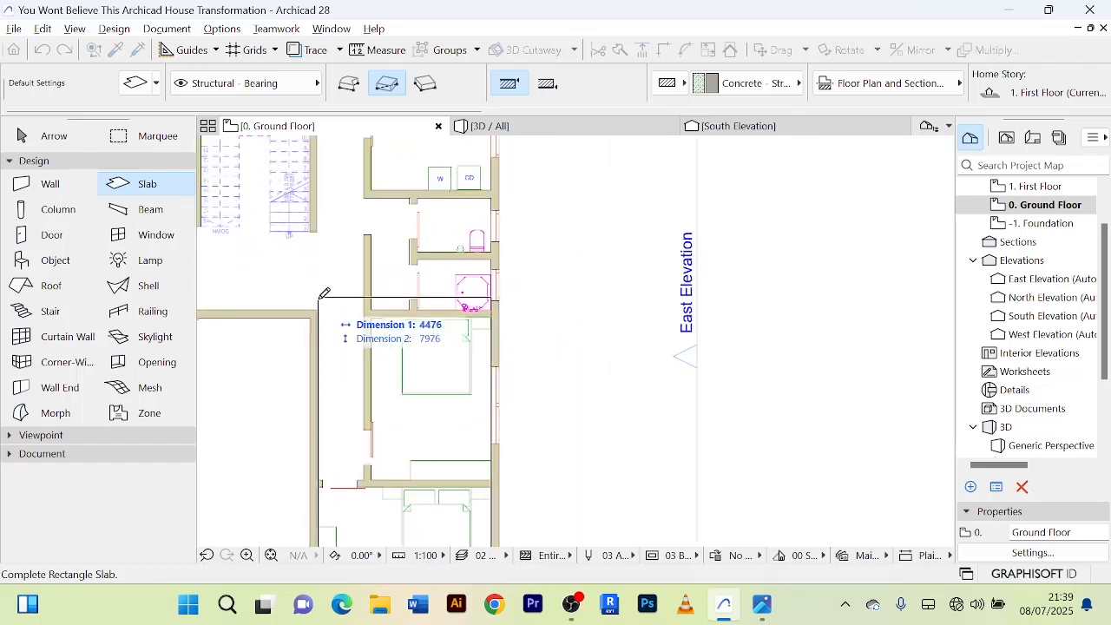
pyautogui.click(322, 294)
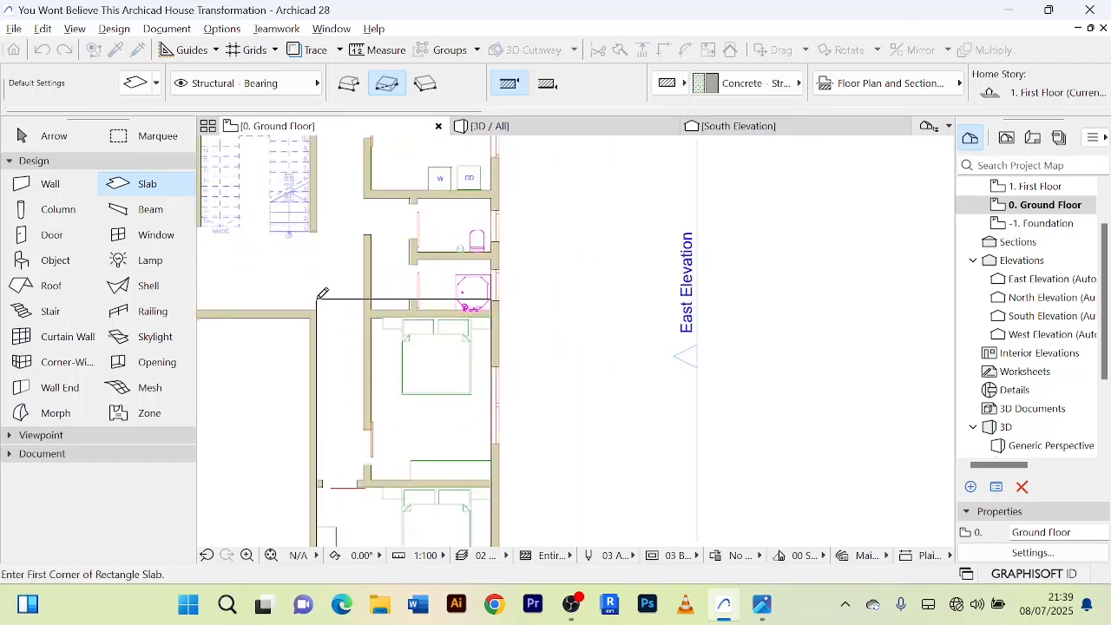
# Inspect the two first-floor slabs over the main block and bedroom wing in 3D.
pyautogui.click(60, 136)
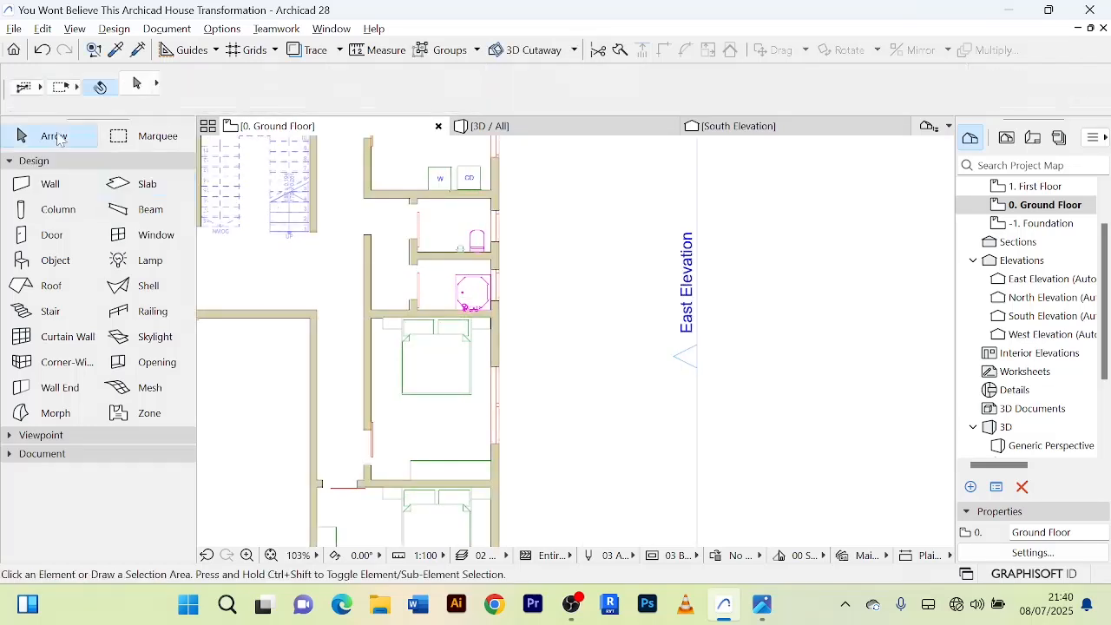
pyautogui.click(538, 128)
pyautogui.moveTo(660, 286); pyautogui.dragTo(633, 364)
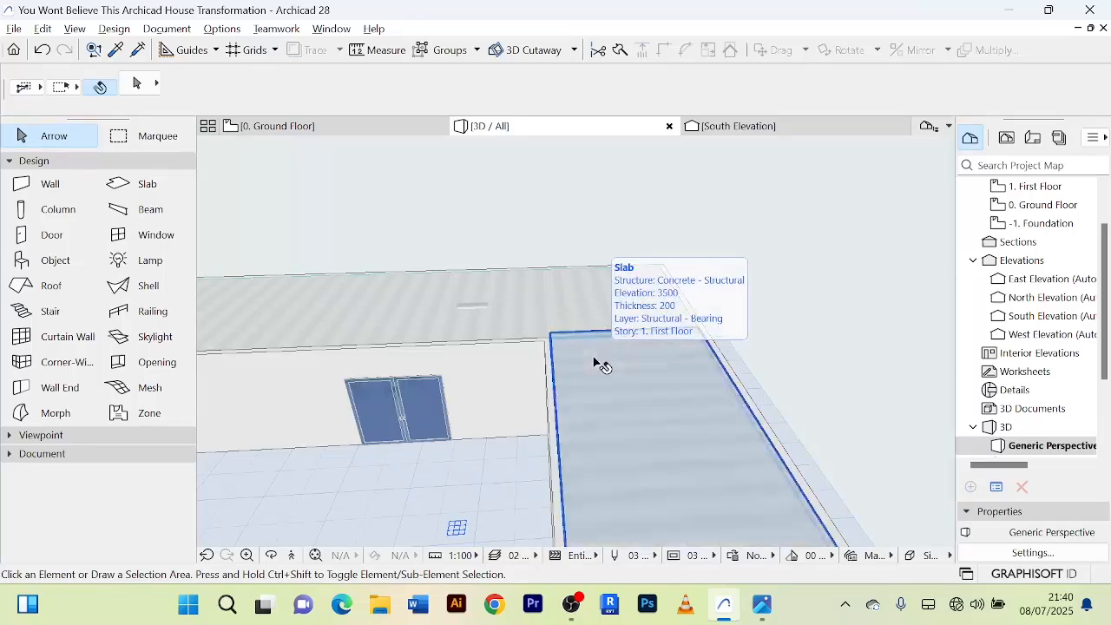
# Inspect in 3D where the staircase meets the first-floor slab over the main block.
pyautogui.scroll(-8, 694, 304)
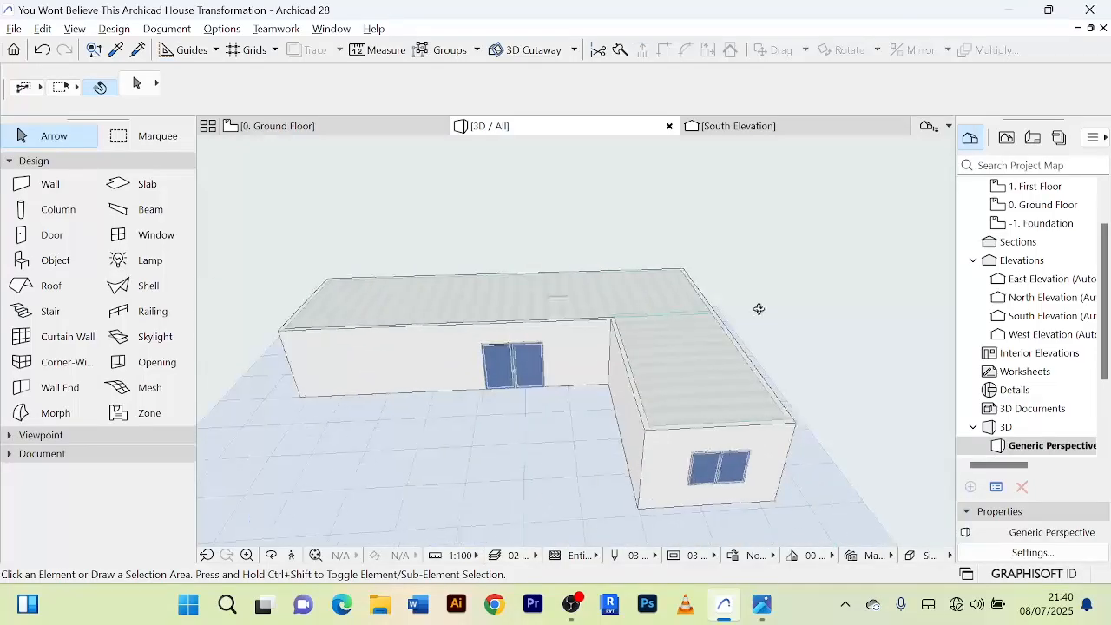
pyautogui.moveTo(759, 307); pyautogui.dragTo(519, 304)
pyautogui.keyDown('shift'); pyautogui.moveTo(519, 304); pyautogui.dragTo(509, 301, button='middle'); pyautogui.keyUp('shift')
pyautogui.scroll(4, 697, 382)
pyautogui.scroll(-1, 703, 343)
pyautogui.keyDown('shift'); pyautogui.moveTo(703, 342); pyautogui.dragTo(595, 382, button='middle'); pyautogui.keyUp('shift')
pyautogui.scroll(4, 692, 273)
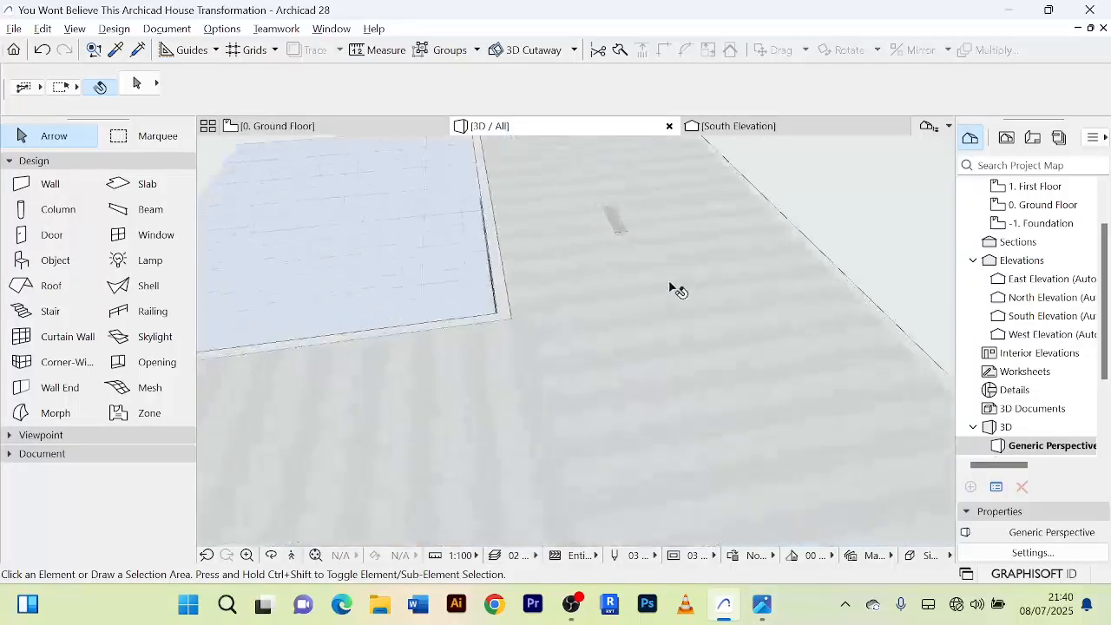
pyautogui.scroll(1, 625, 199)
pyautogui.scroll(3, 632, 227)
pyautogui.scroll(-1, 633, 229)
pyautogui.moveTo(633, 229); pyautogui.dragTo(577, 324, button='middle')
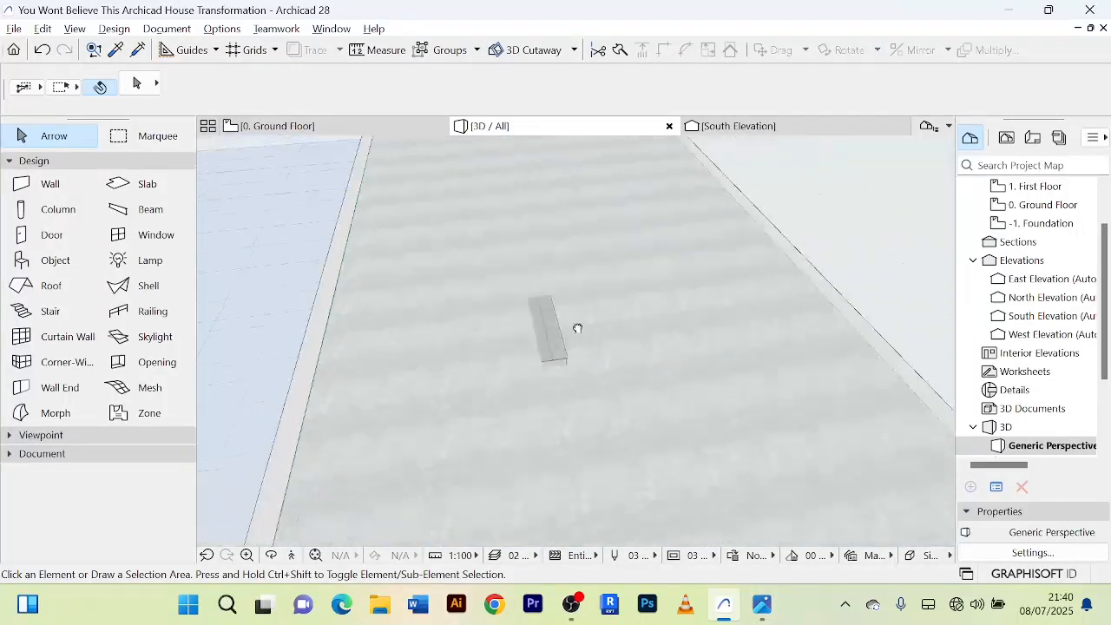
pyautogui.click(606, 336)
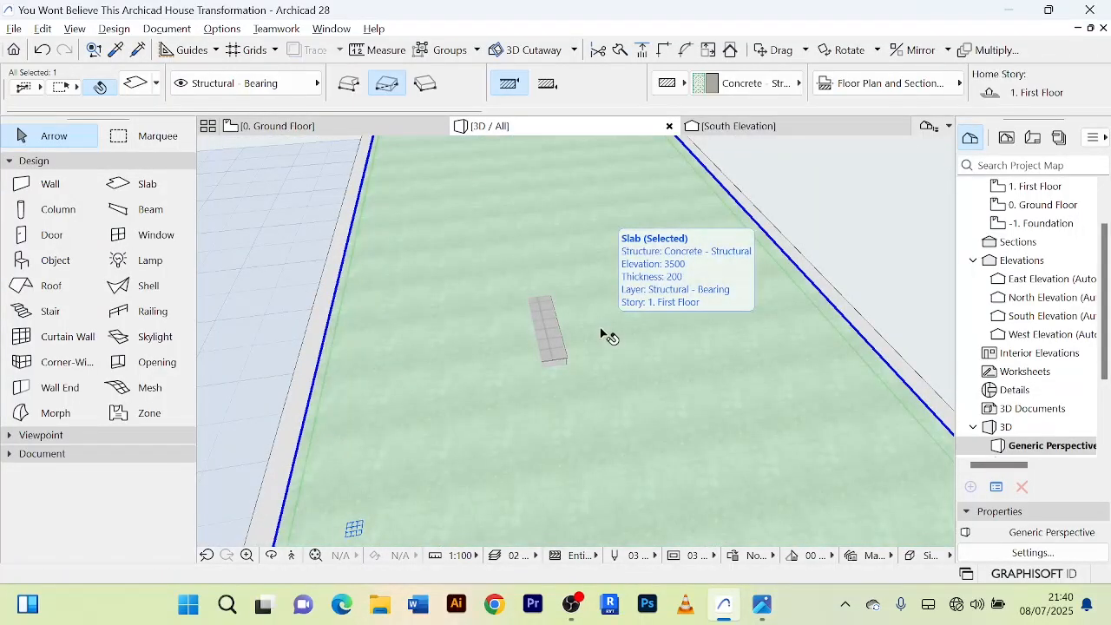
pyautogui.scroll(2, 588, 318)
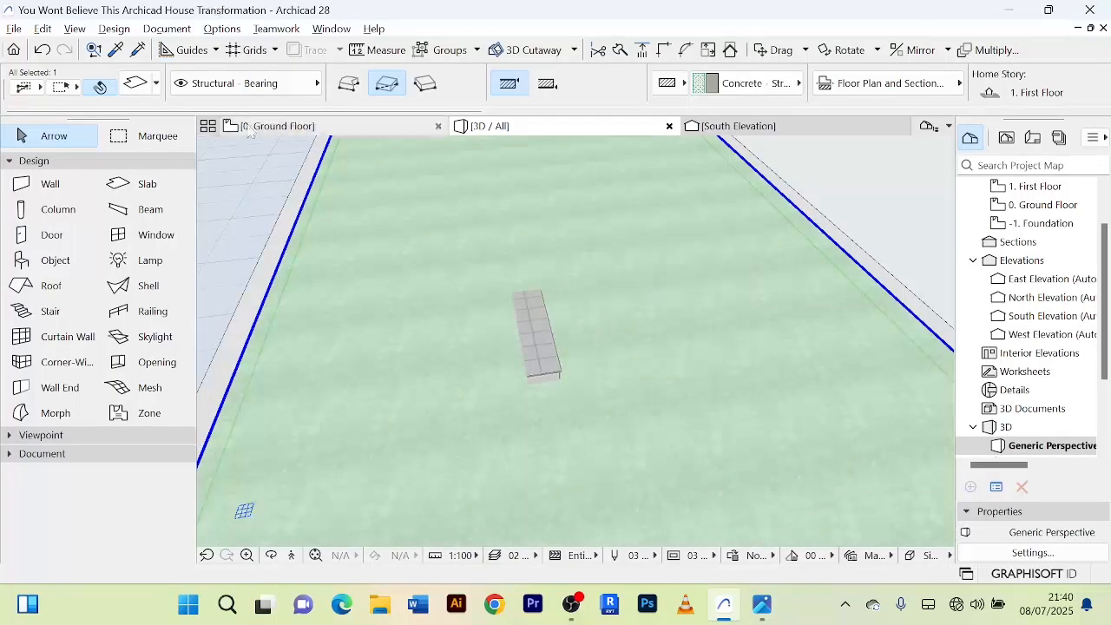
# Switch from the 3D view to the 1. First Floor plan, showing the staircase and slab outlines.
pyautogui.click(280, 127)
pyautogui.scroll(-4, 616, 299)
pyautogui.scroll(5, 564, 295)
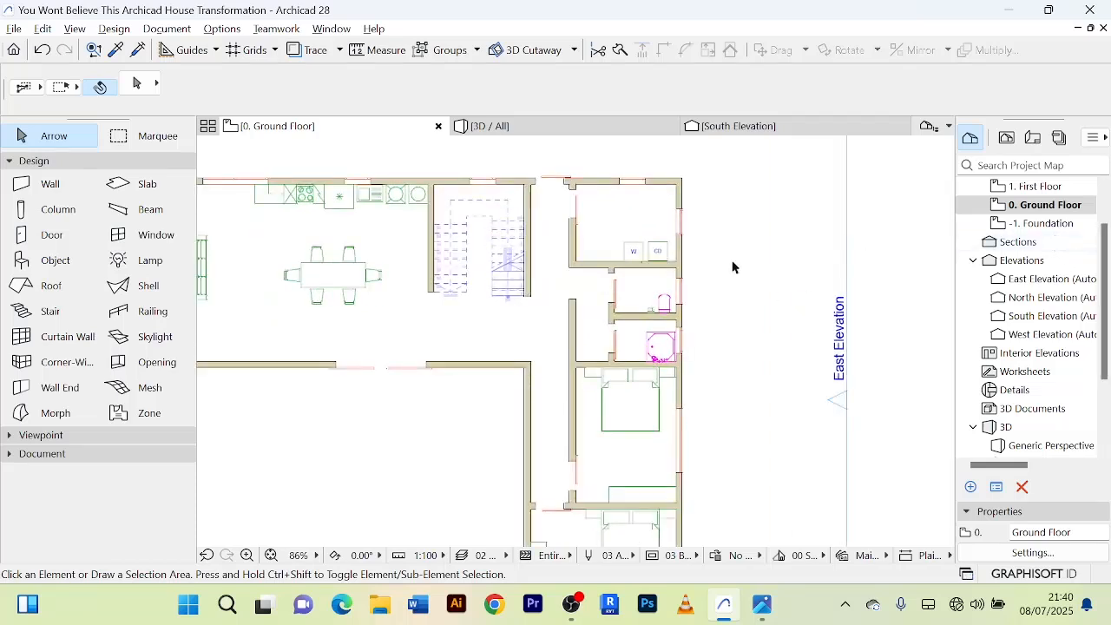
pyautogui.click(549, 319)
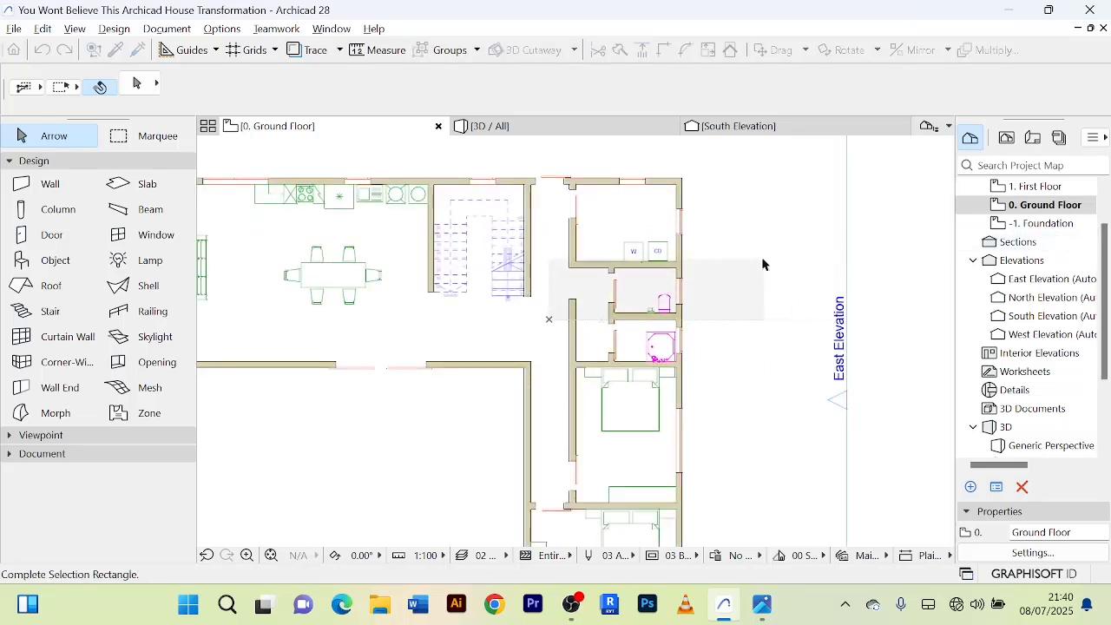
pyautogui.click(764, 264)
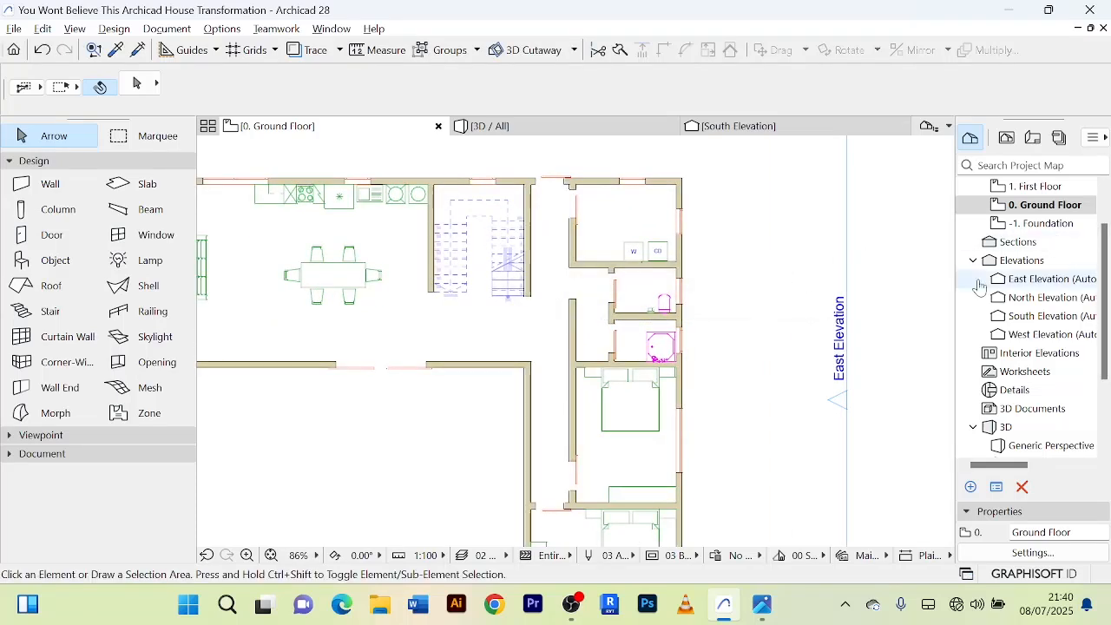
pyautogui.click(1029, 191)
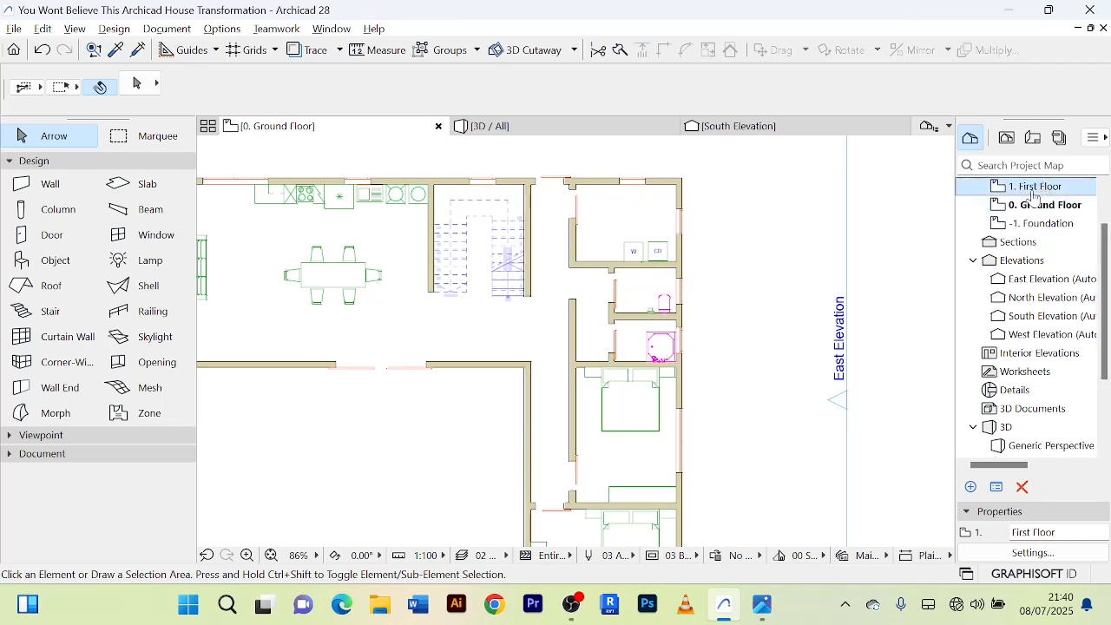
pyautogui.doubleClick(1033, 192)
pyautogui.scroll(3, 480, 296)
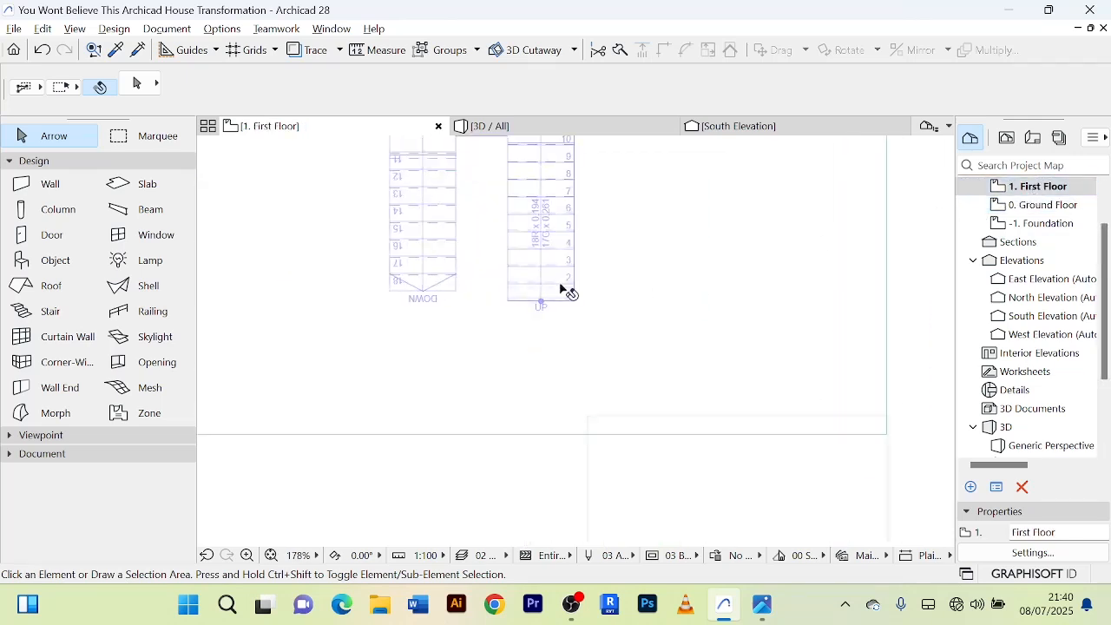
pyautogui.scroll(-4, 580, 293)
pyautogui.scroll(-2, 623, 310)
pyautogui.scroll(2, 651, 300)
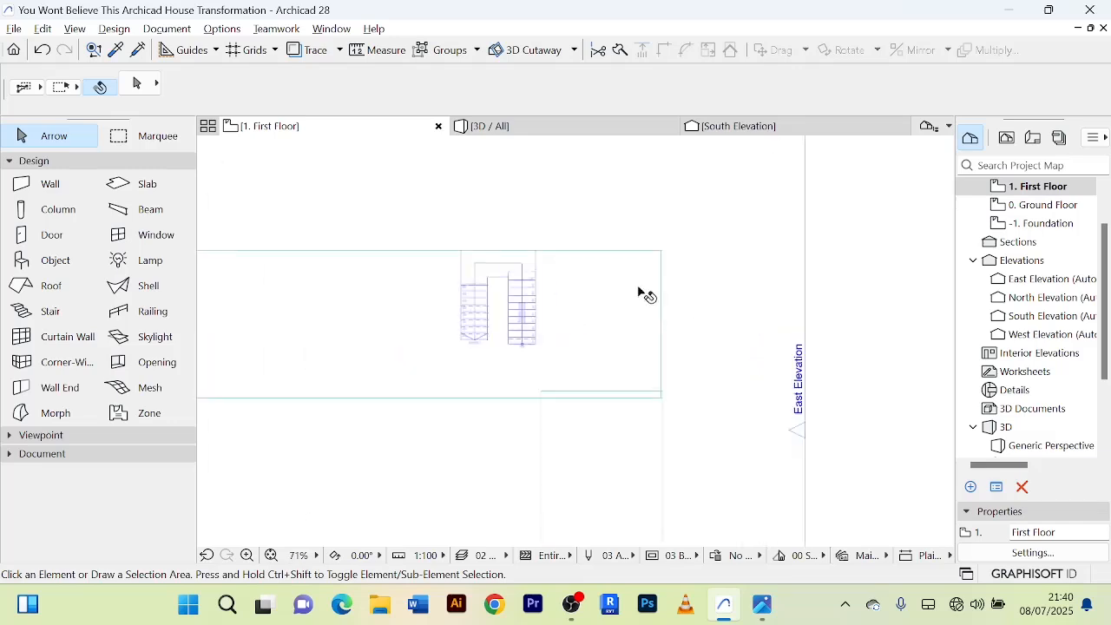
# Subtract a 2780 by 3500 rectangle from the main first-floor slab around the staircase, starting at the stair's upper-left corner.
pyautogui.click(642, 293)
pyautogui.scroll(2, 573, 314)
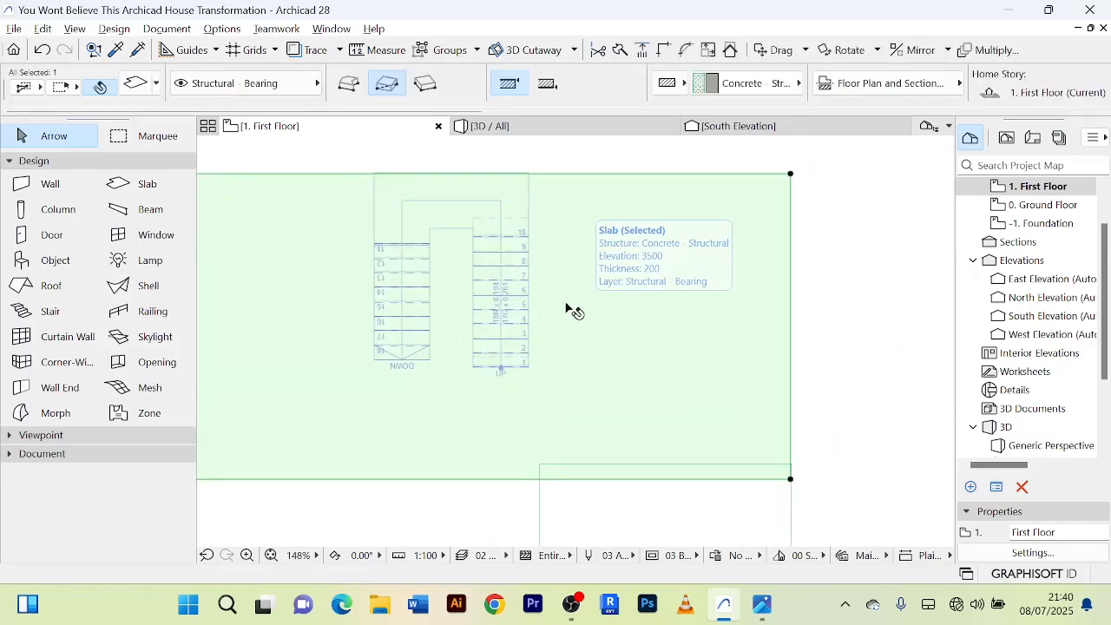
pyautogui.scroll(-2, 561, 236)
pyautogui.scroll(2, 482, 275)
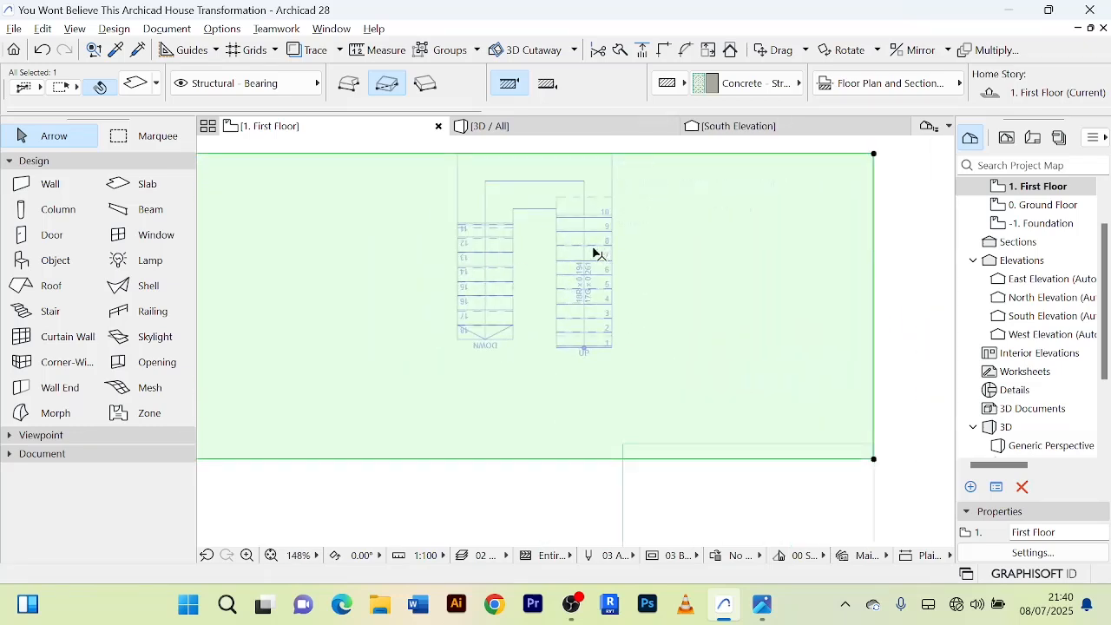
pyautogui.scroll(-2, 593, 253)
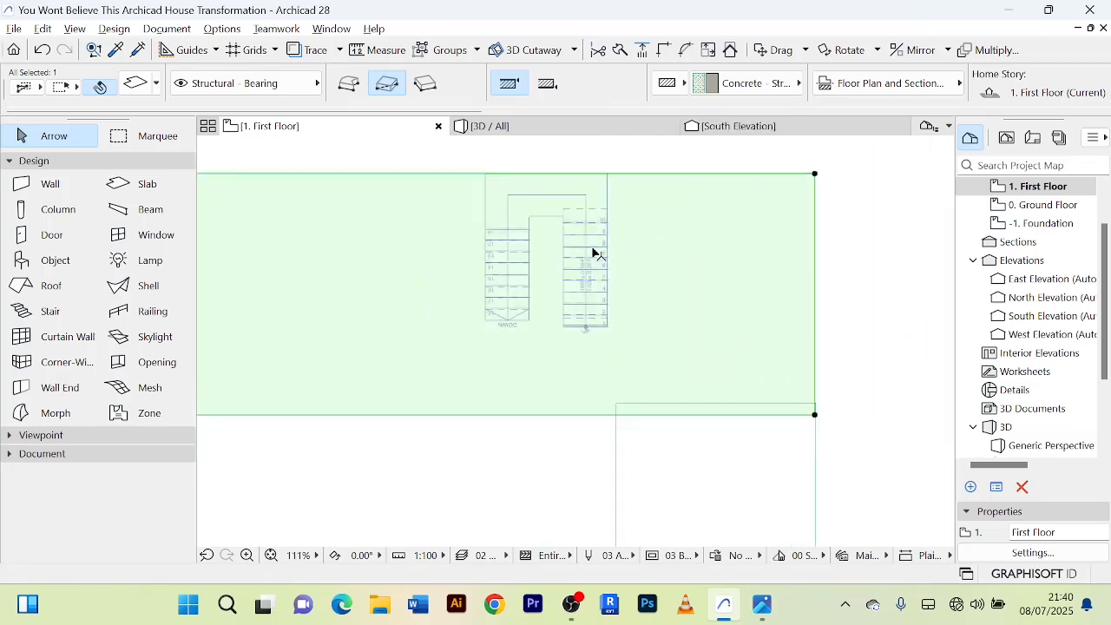
pyautogui.scroll(2, 755, 194)
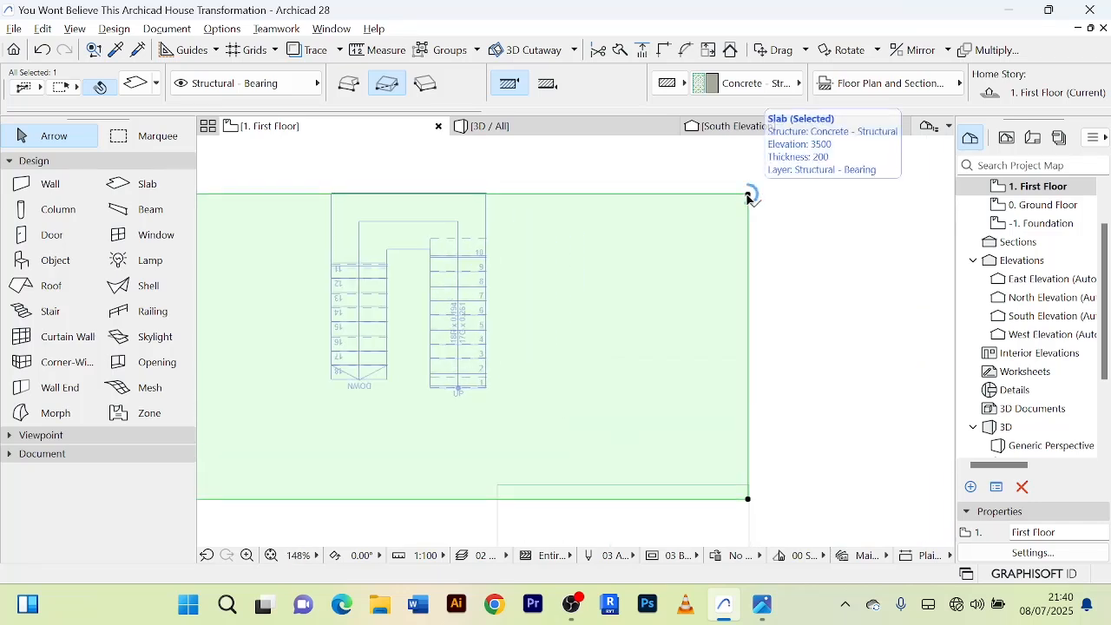
pyautogui.click(747, 195)
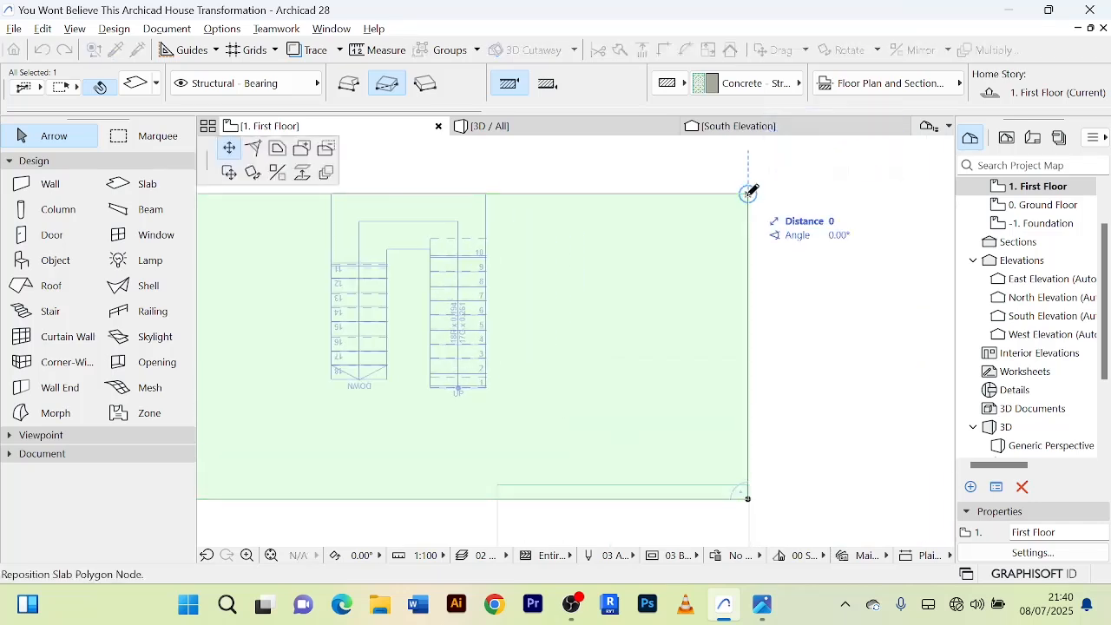
pyautogui.click(328, 149)
pyautogui.scroll(3, 335, 195)
pyautogui.scroll(1, 333, 195)
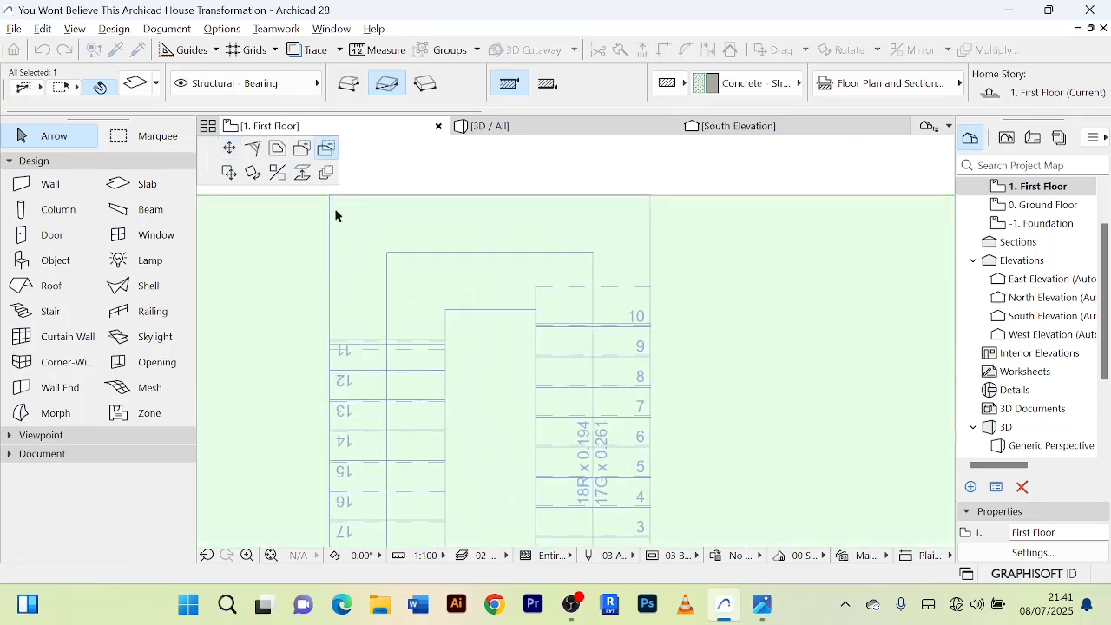
pyautogui.click(330, 195)
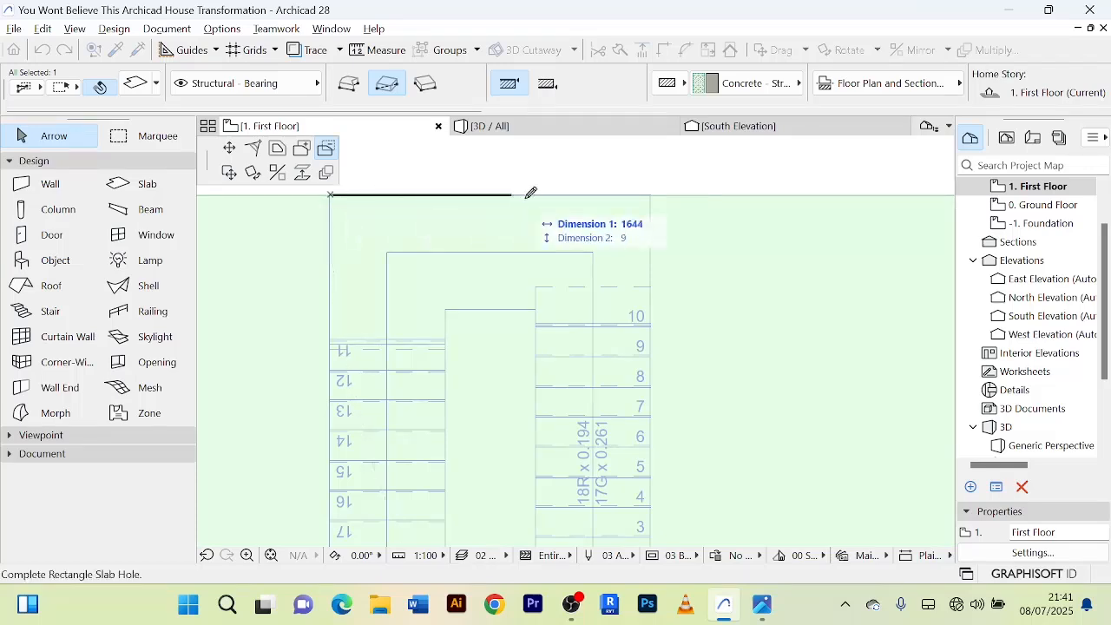
pyautogui.moveTo(652, 302); pyautogui.dragTo(661, 182, button='middle')
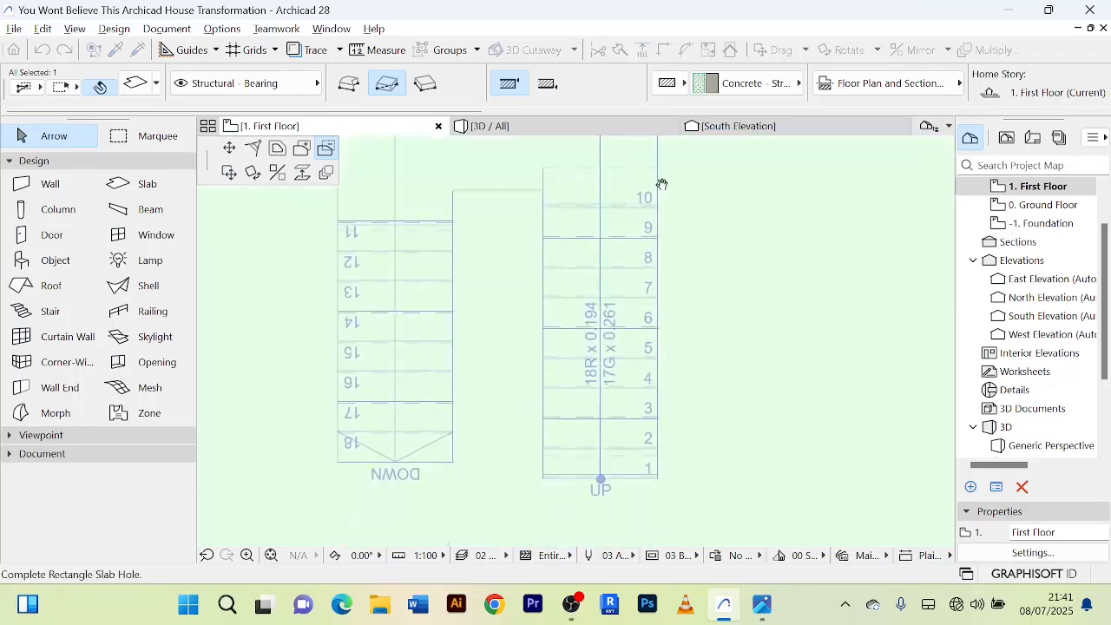
pyautogui.click(662, 475)
pyautogui.scroll(5, 639, 392)
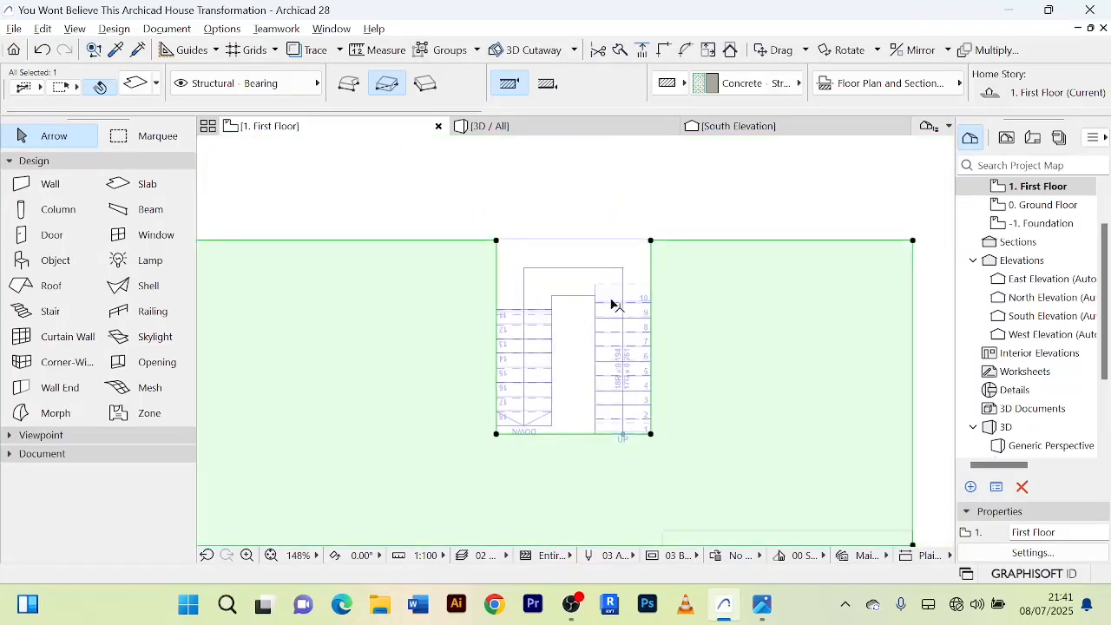
pyautogui.scroll(-5, 610, 303)
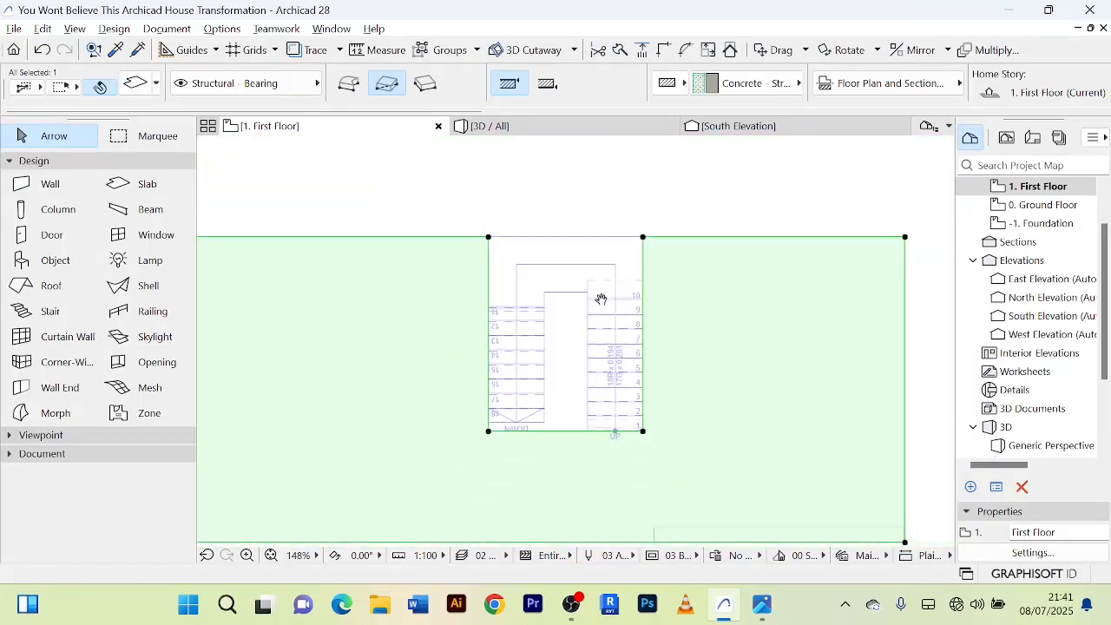
pyautogui.click(598, 189)
# Inspect the stair opening in the first-floor slab and the stair flights below it in 3D.
pyautogui.click(518, 132)
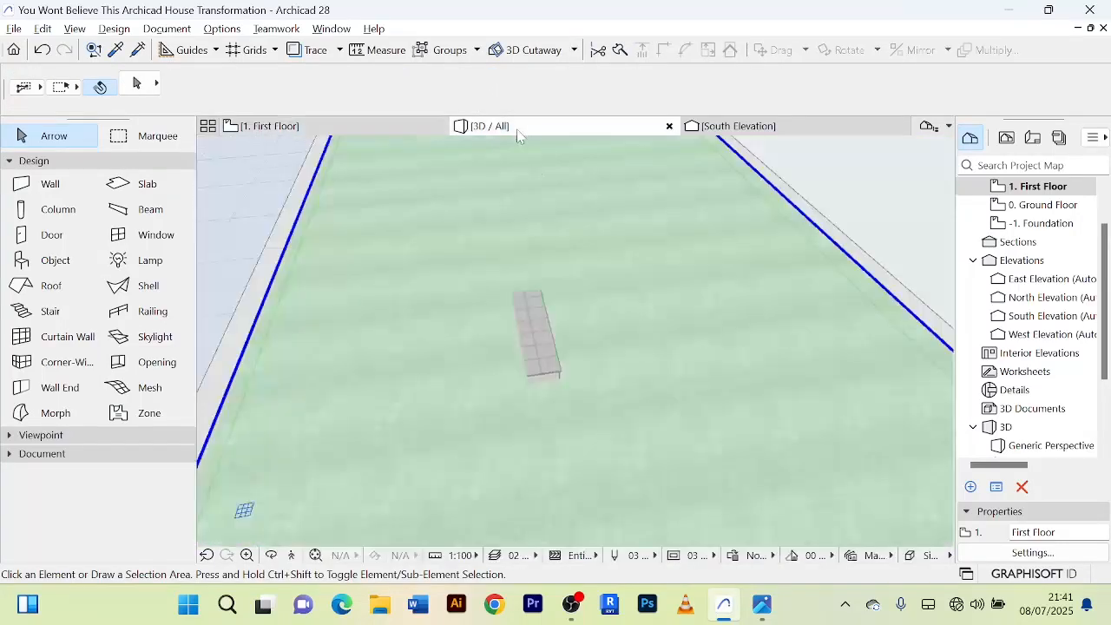
pyautogui.scroll(-2, 637, 309)
pyautogui.moveTo(633, 307); pyautogui.dragTo(530, 293, button='middle')
pyautogui.scroll(2, 533, 294)
pyautogui.press('Escape')
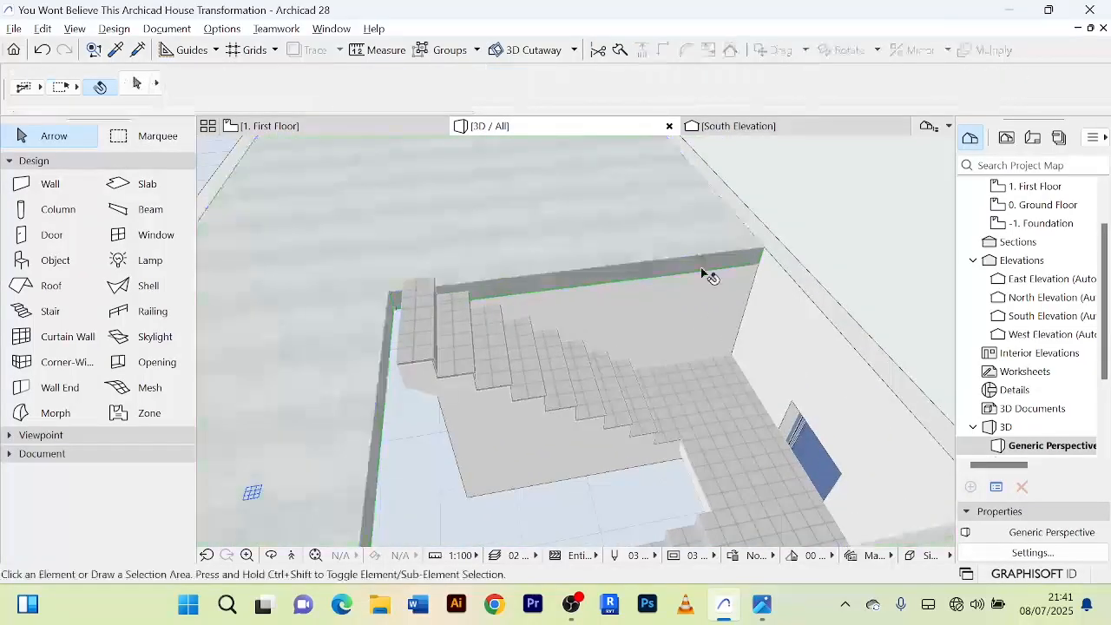
pyautogui.keyDown('shift'); pyautogui.moveTo(708, 275); pyautogui.dragTo(800, 379, button='middle'); pyautogui.keyUp('shift')
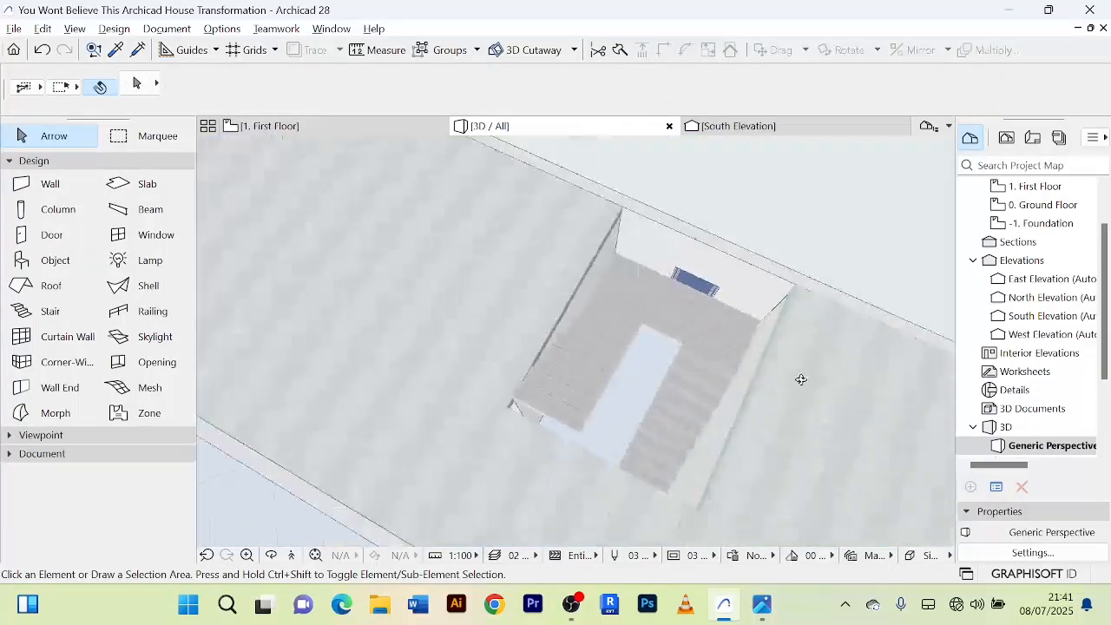
pyautogui.scroll(6, 732, 365)
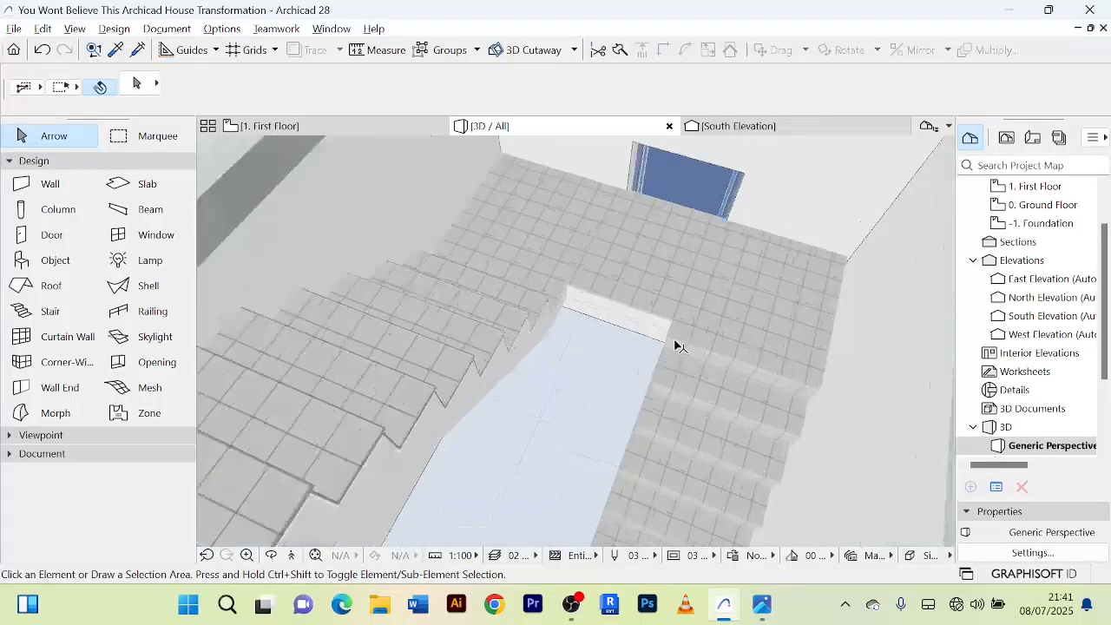
pyautogui.scroll(-8, 675, 346)
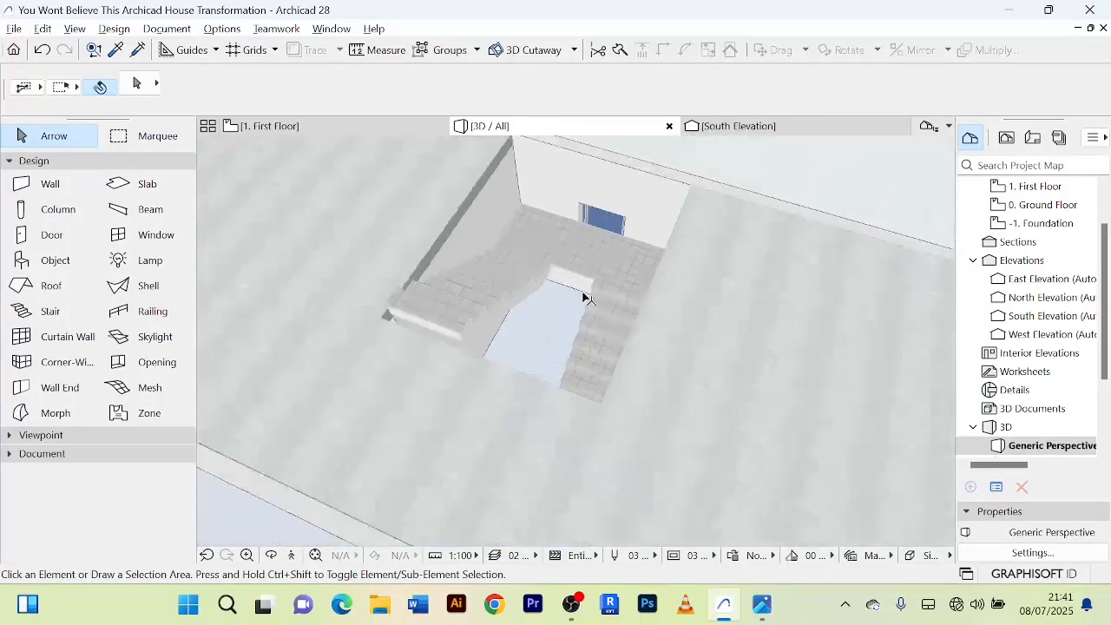
pyautogui.scroll(3, 642, 391)
pyautogui.scroll(-4, 637, 409)
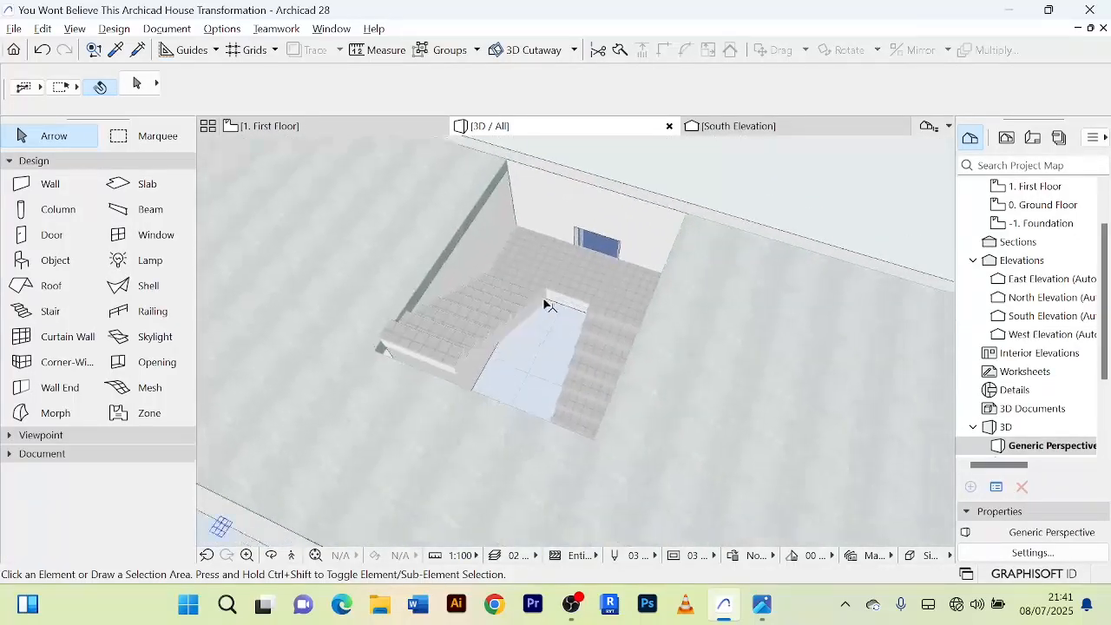
pyautogui.scroll(-5, 521, 303)
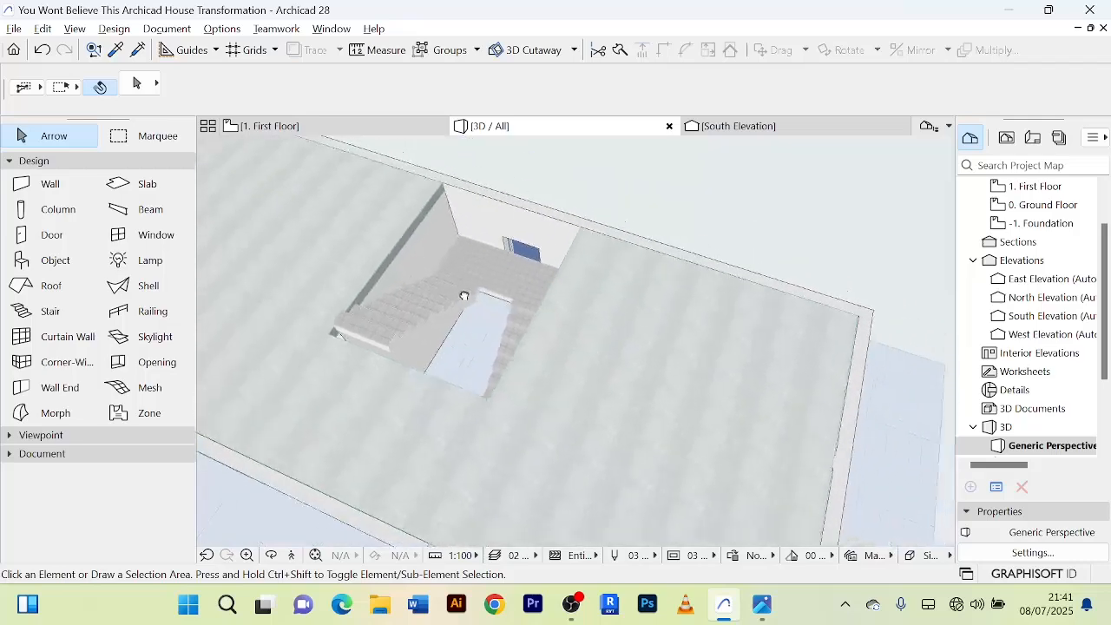
pyautogui.click(738, 241)
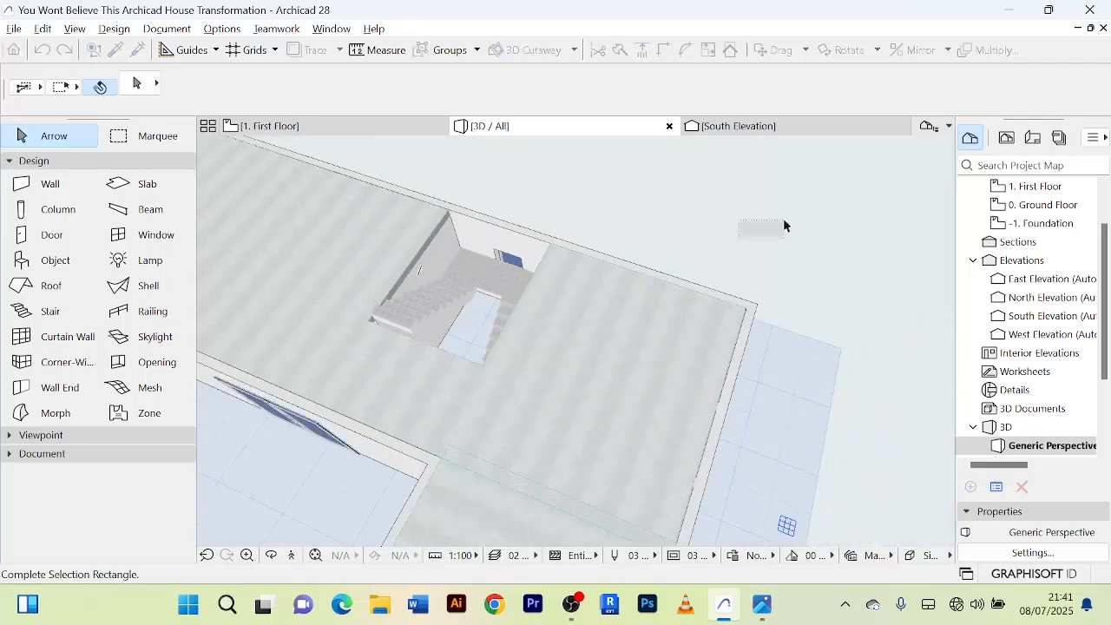
pyautogui.rightClick(764, 211)
pyautogui.click(807, 302)
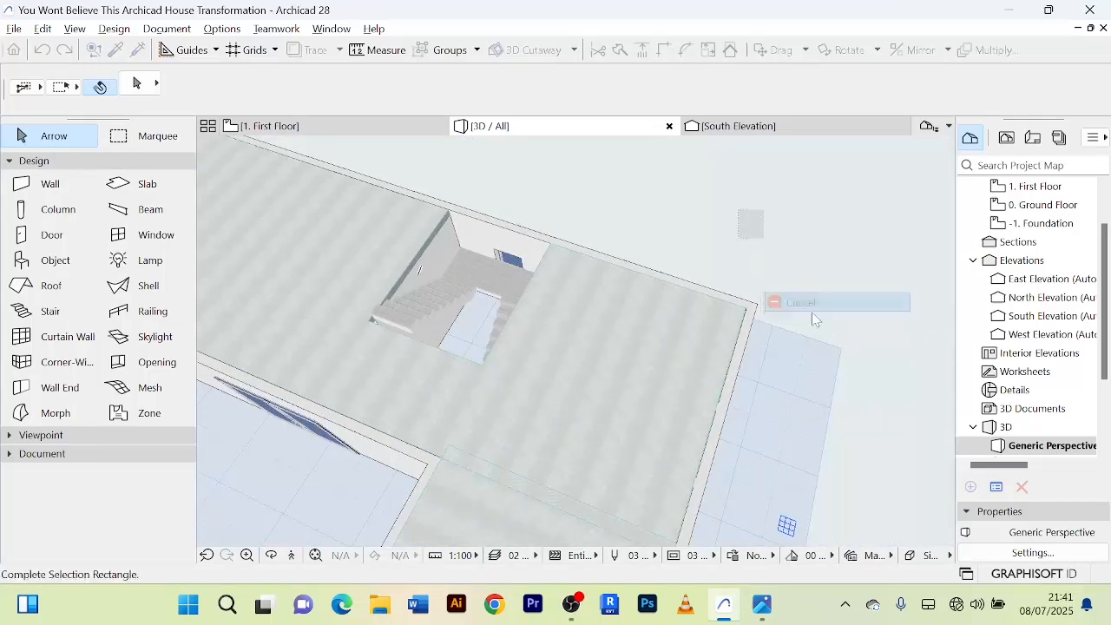
pyautogui.scroll(-3, 801, 354)
pyautogui.keyDown('shift'); pyautogui.moveTo(804, 355); pyautogui.dragTo(567, 276, button='middle'); pyautogui.keyUp('shift')
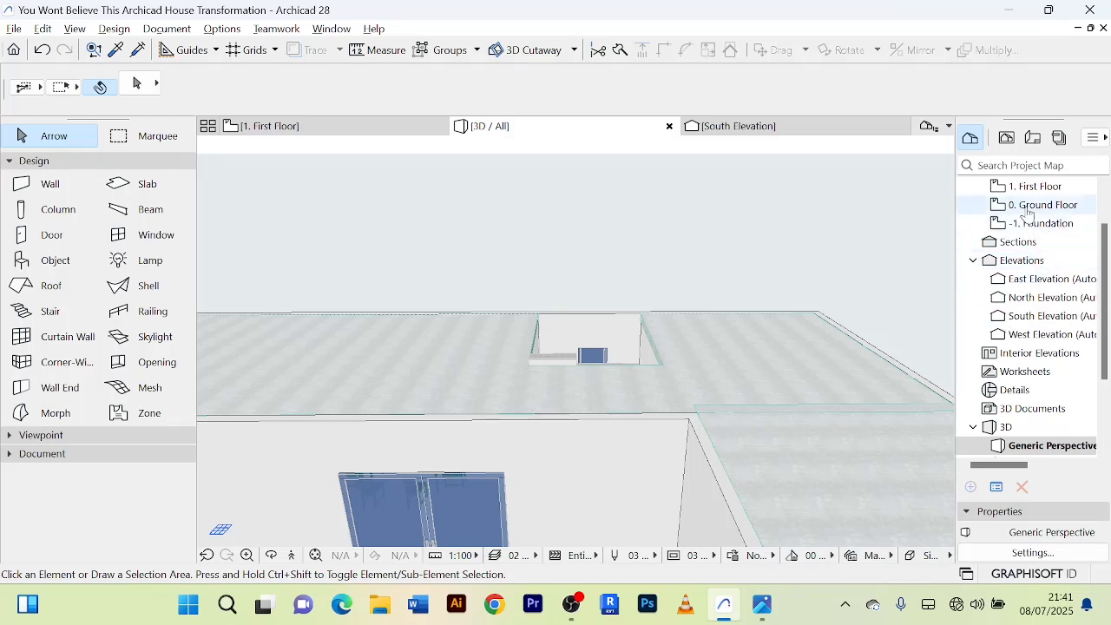
# Return to the 1. First Floor plan with the whole slab outline and staircase in view.
pyautogui.click(300, 131)
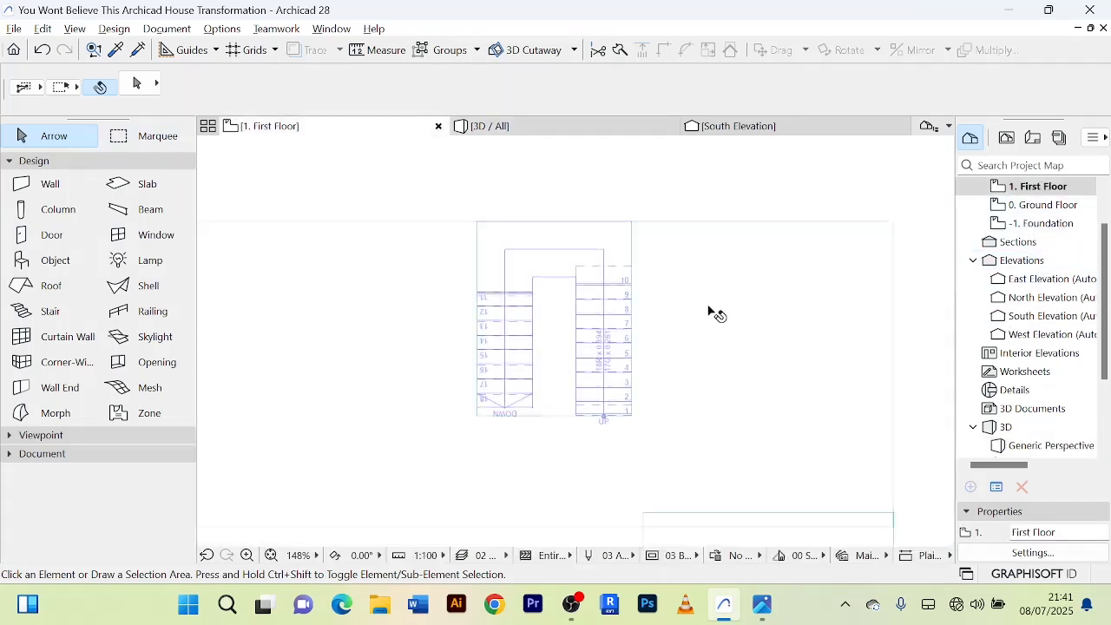
pyautogui.scroll(-7, 708, 311)
pyautogui.click(817, 226)
pyautogui.scroll(5, 783, 265)
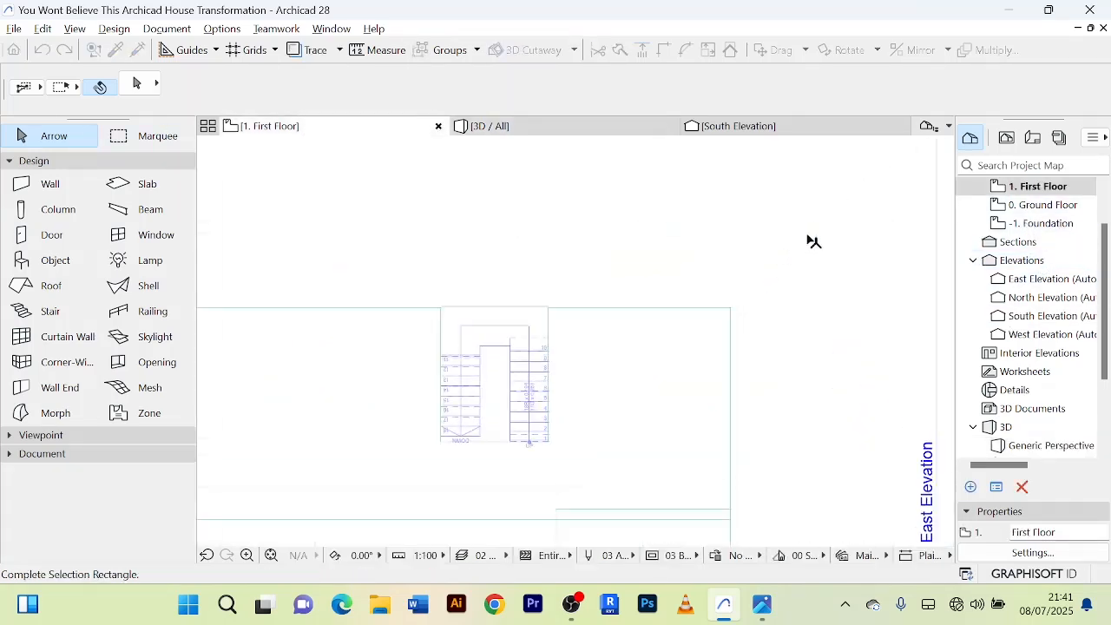
pyautogui.rightClick(809, 232)
pyautogui.click(841, 340)
pyautogui.scroll(-3, 827, 339)
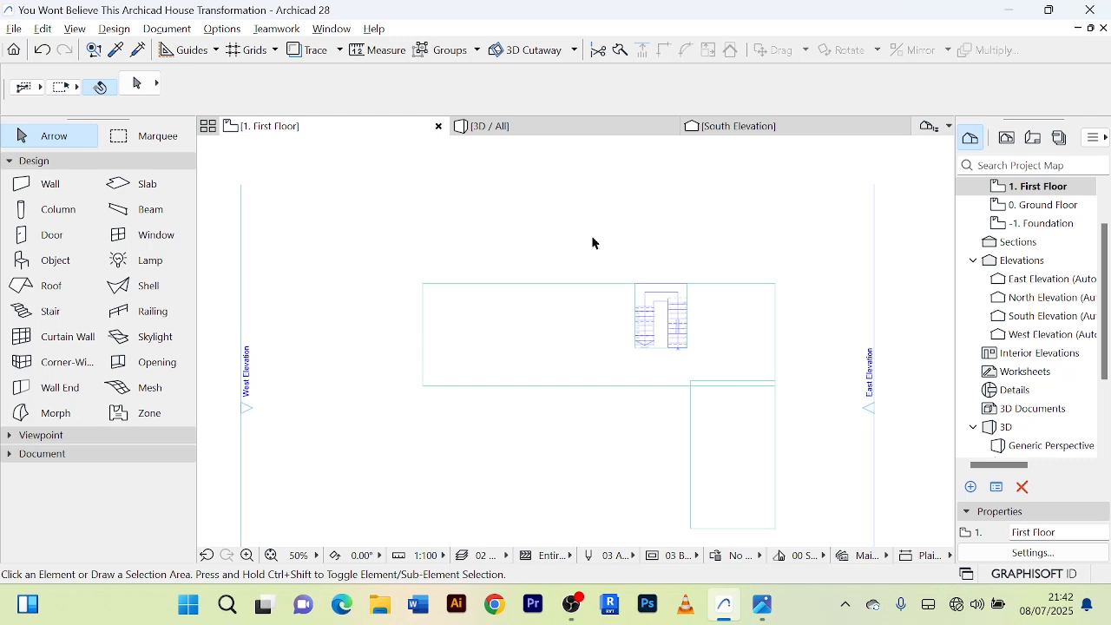
# Draw the north first-floor wall from the main slab's north-east corner westward past the staircase, about 10650 long.
pyautogui.click(50, 183)
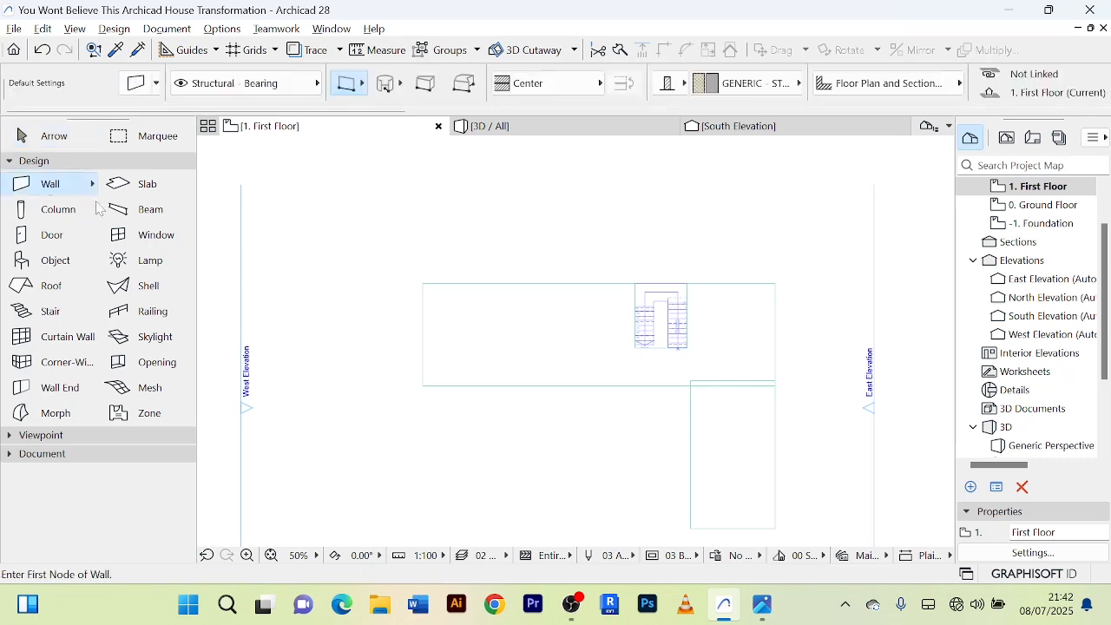
pyautogui.scroll(5, 781, 292)
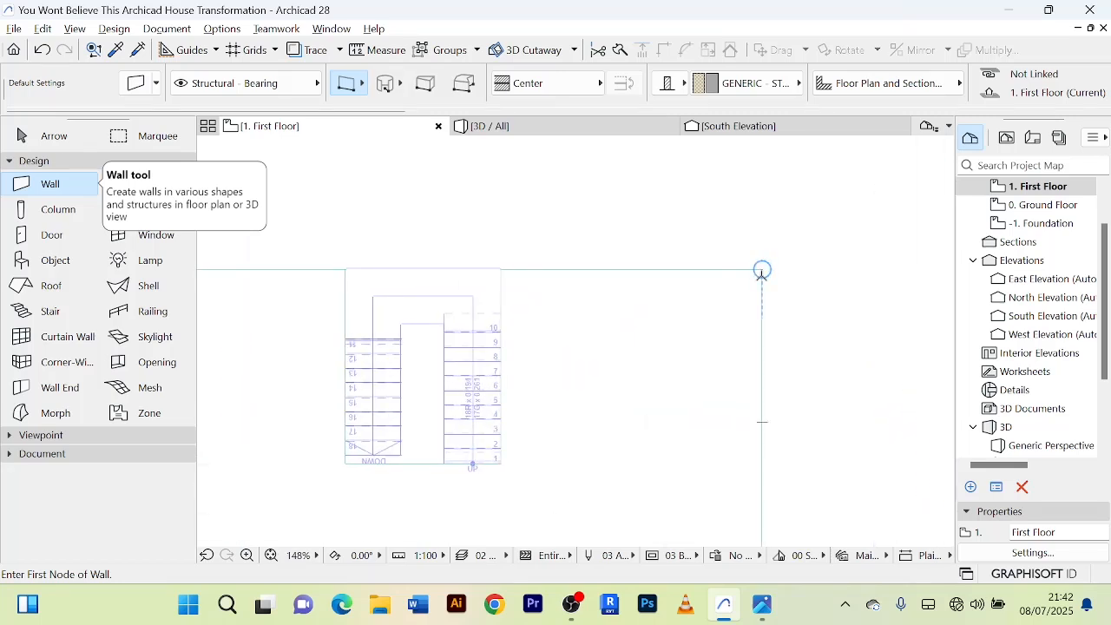
pyautogui.click(762, 271)
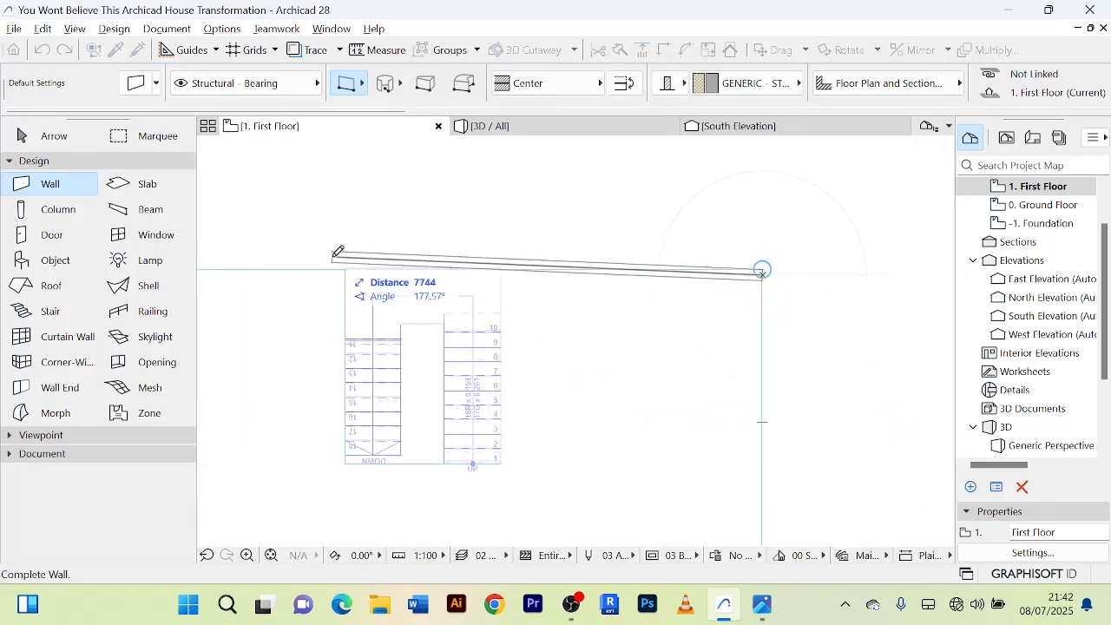
pyautogui.moveTo(313, 270); pyautogui.dragTo(474, 273, button='middle')
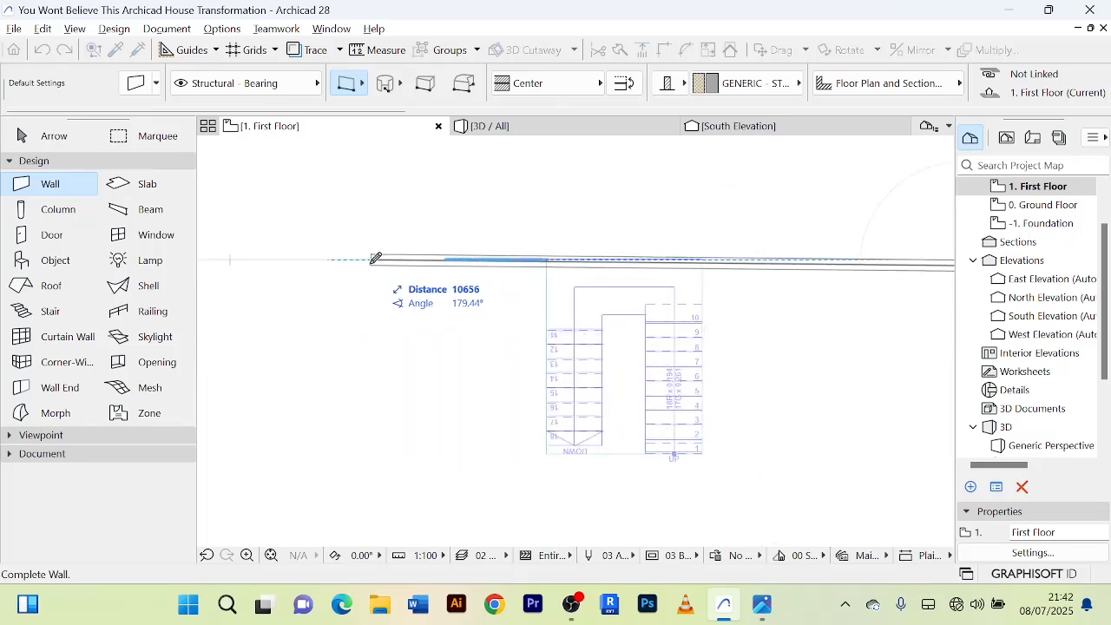
pyautogui.click(368, 257)
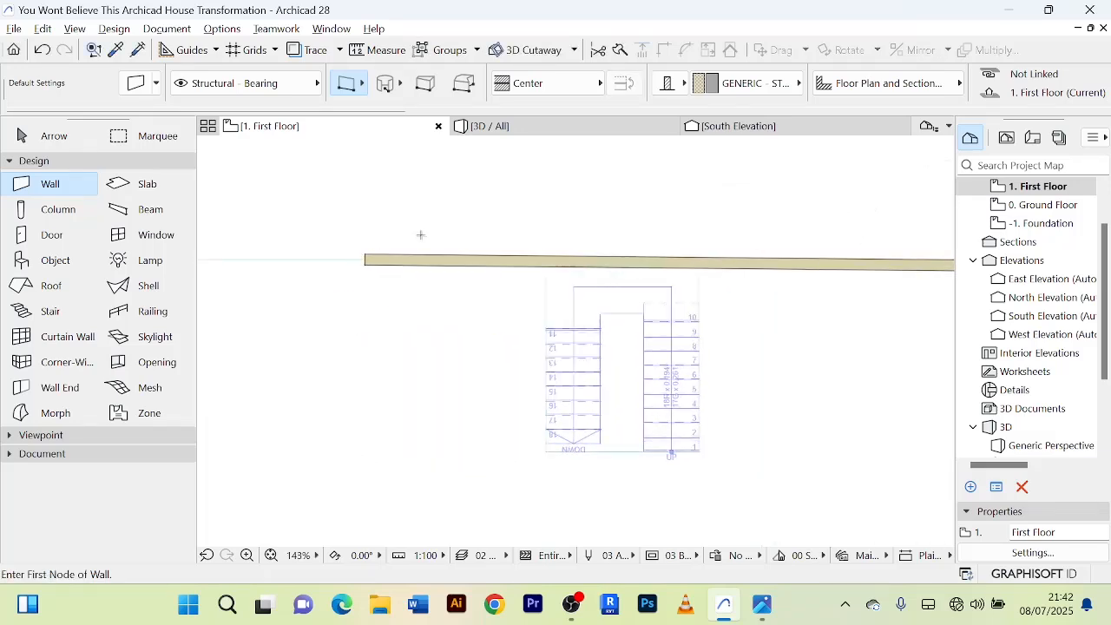
# Draw the east first-floor wall from the slab's north-east corner down its east edge, about 5390 long.
pyautogui.scroll(-3, 368, 258)
pyautogui.scroll(2, 554, 253)
pyautogui.scroll(3, 553, 253)
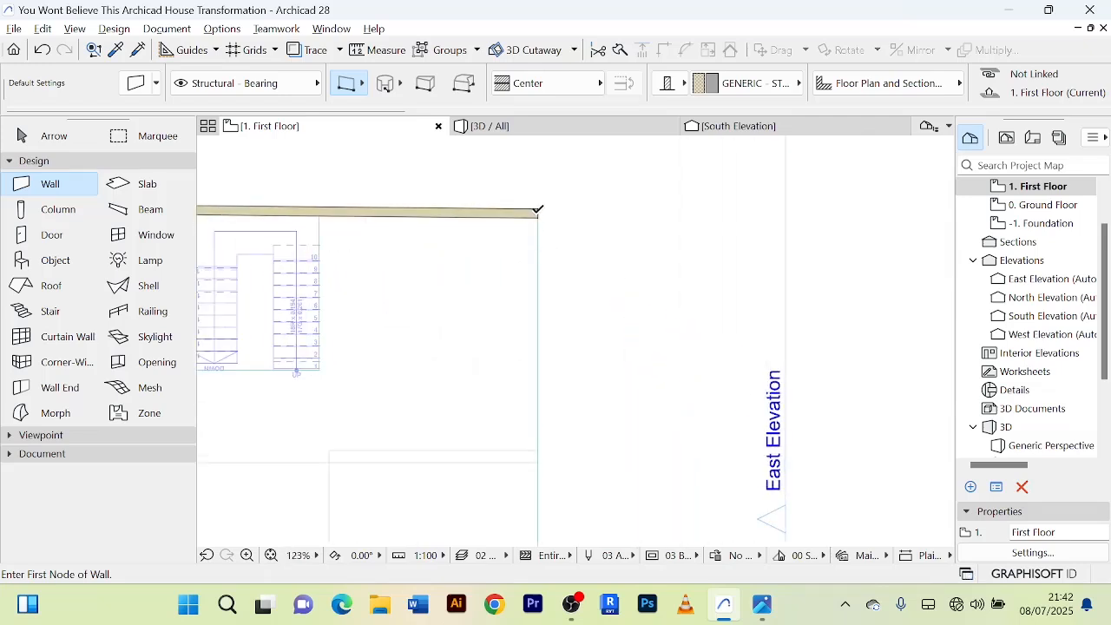
pyautogui.click(537, 211)
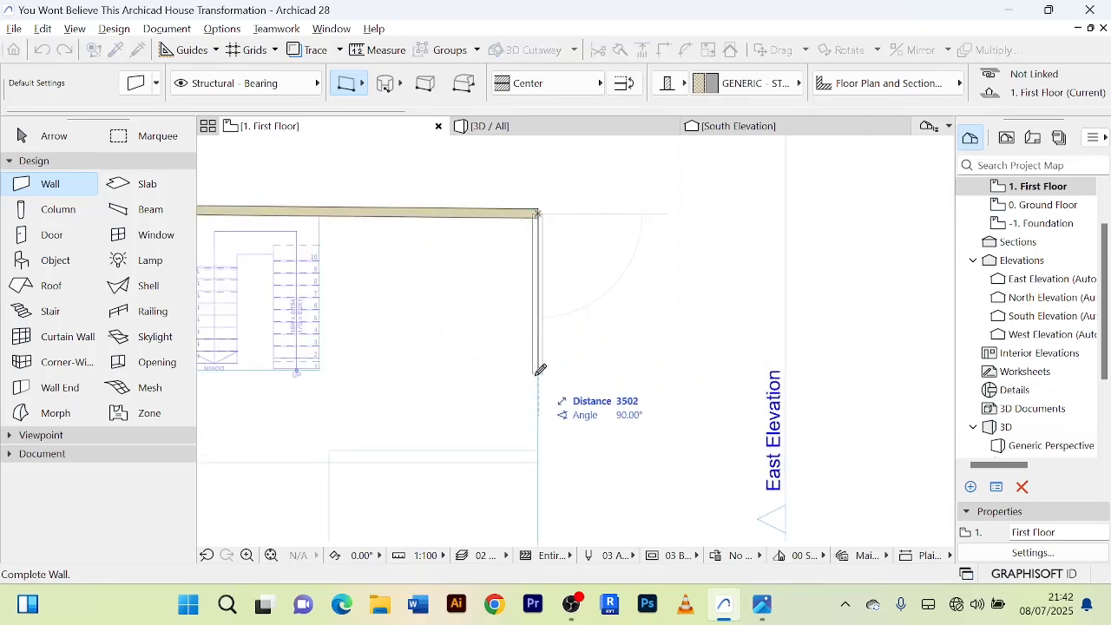
pyautogui.click(539, 462)
# Draw the south first-floor wall from the east wall's lower end westward along the main slab's edge, about 10510 long.
pyautogui.scroll(-1, 541, 461)
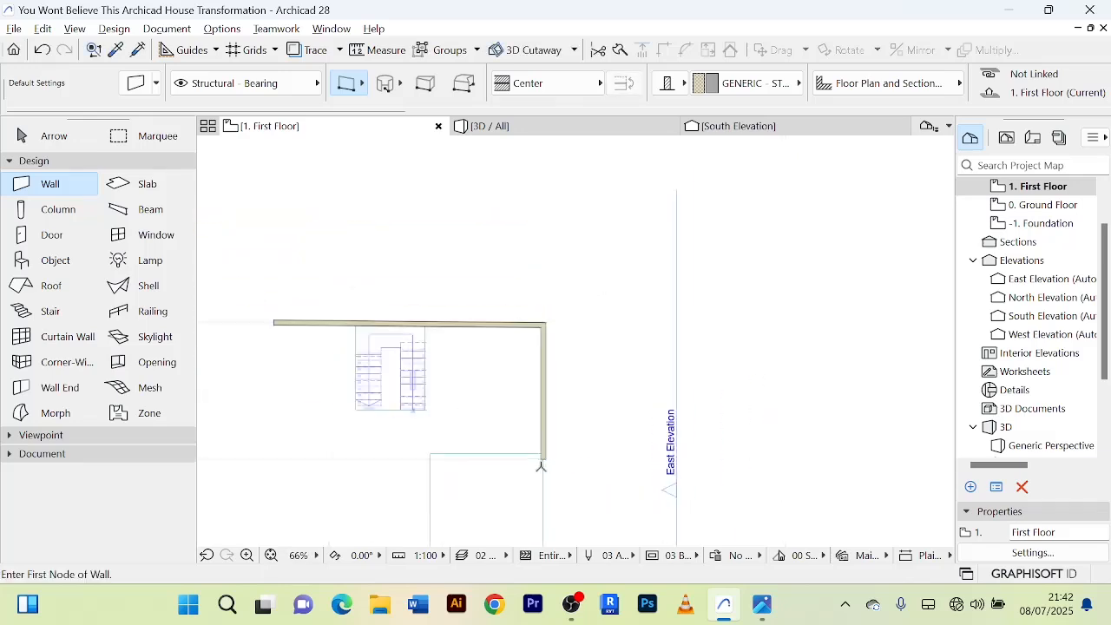
pyautogui.click(546, 453)
pyautogui.scroll(-3, 434, 447)
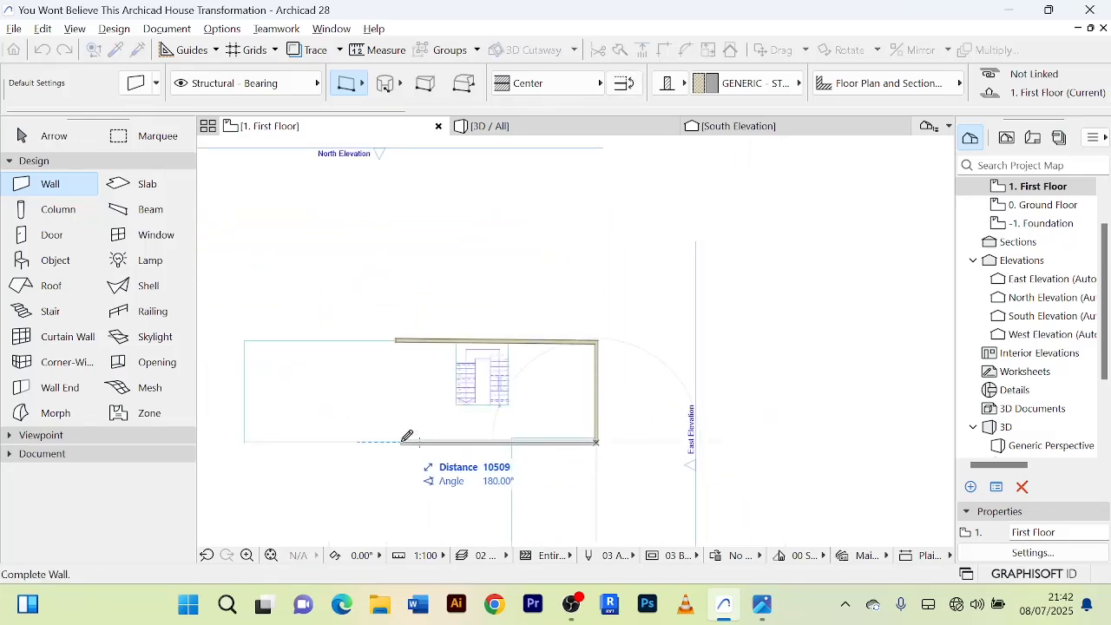
pyautogui.click(406, 436)
# Draw the west first-floor wall from the north wall's free end straight down to the main slab's south edge.
pyautogui.scroll(4, 397, 351)
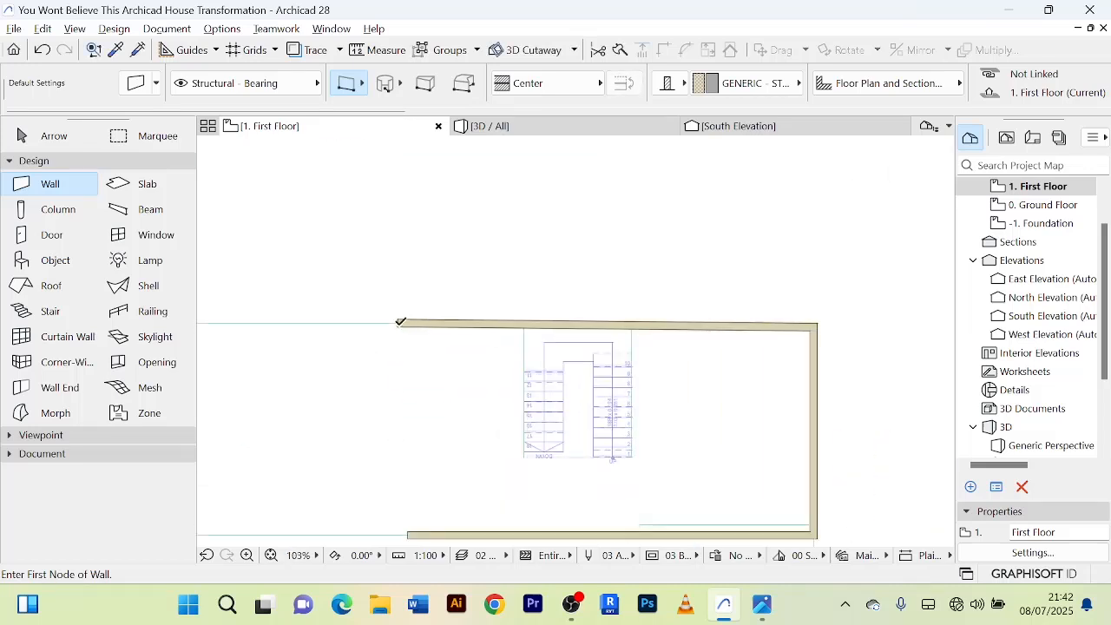
pyautogui.click(400, 321)
pyautogui.moveTo(401, 502); pyautogui.dragTo(429, 446, button='middle')
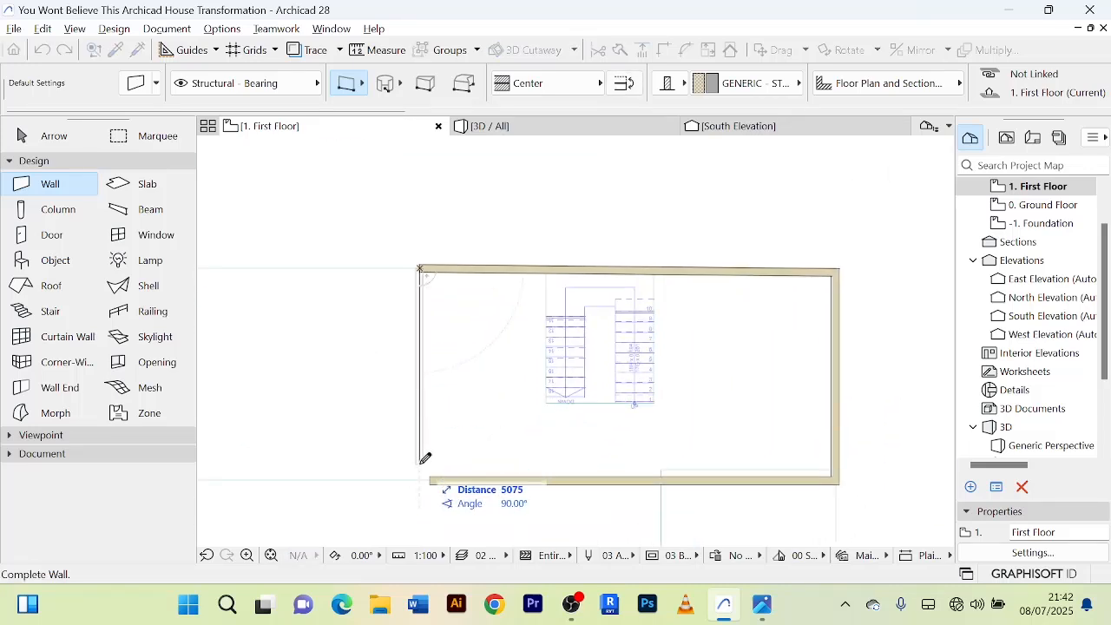
pyautogui.click(421, 479)
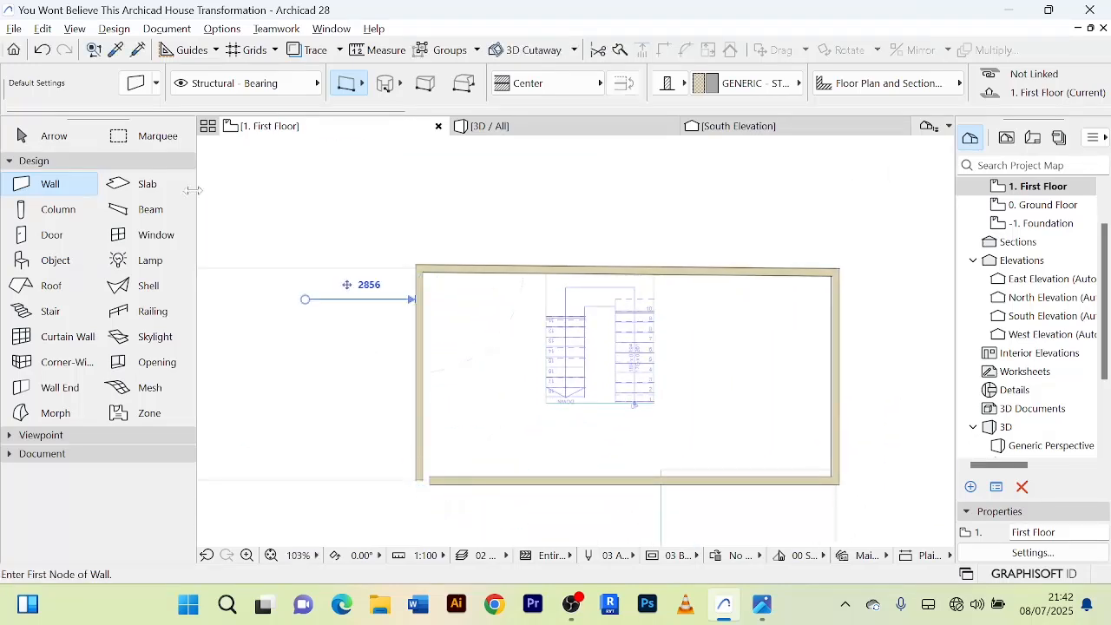
# Join the west and south first-floor walls into a closed corner with Intersect.
pyautogui.click(67, 144)
pyautogui.scroll(5, 552, 460)
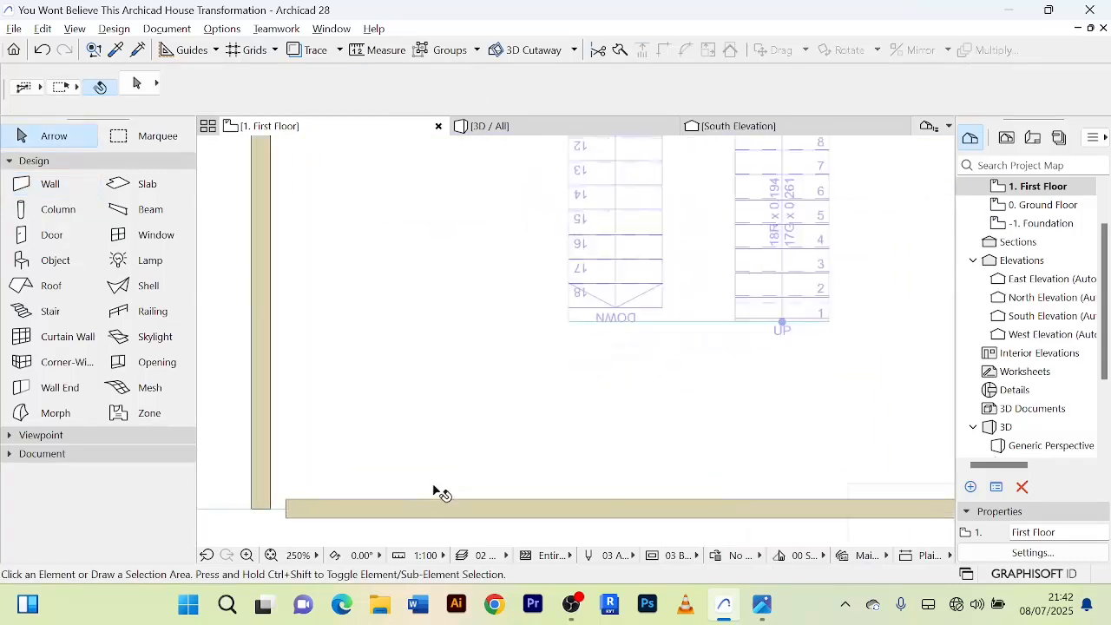
pyautogui.scroll(-5, 439, 486)
pyautogui.moveTo(453, 469); pyautogui.dragTo(461, 456, button='middle')
pyautogui.click(472, 460)
pyautogui.scroll(3, 413, 432)
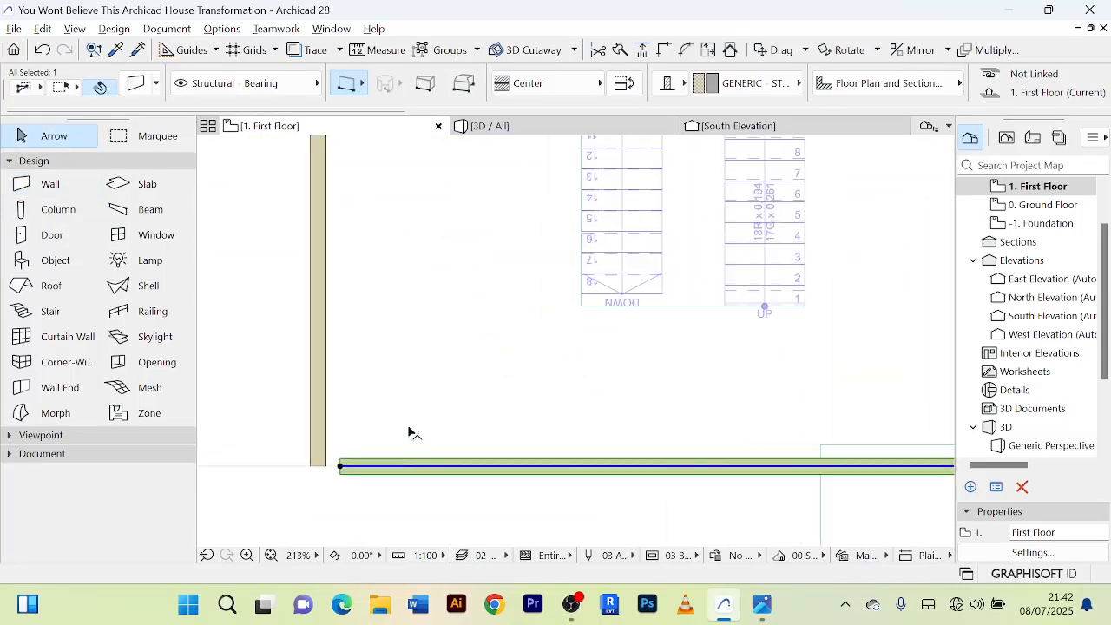
pyautogui.keyDown('shift'); pyautogui.click(328, 365); pyautogui.keyUp('shift')
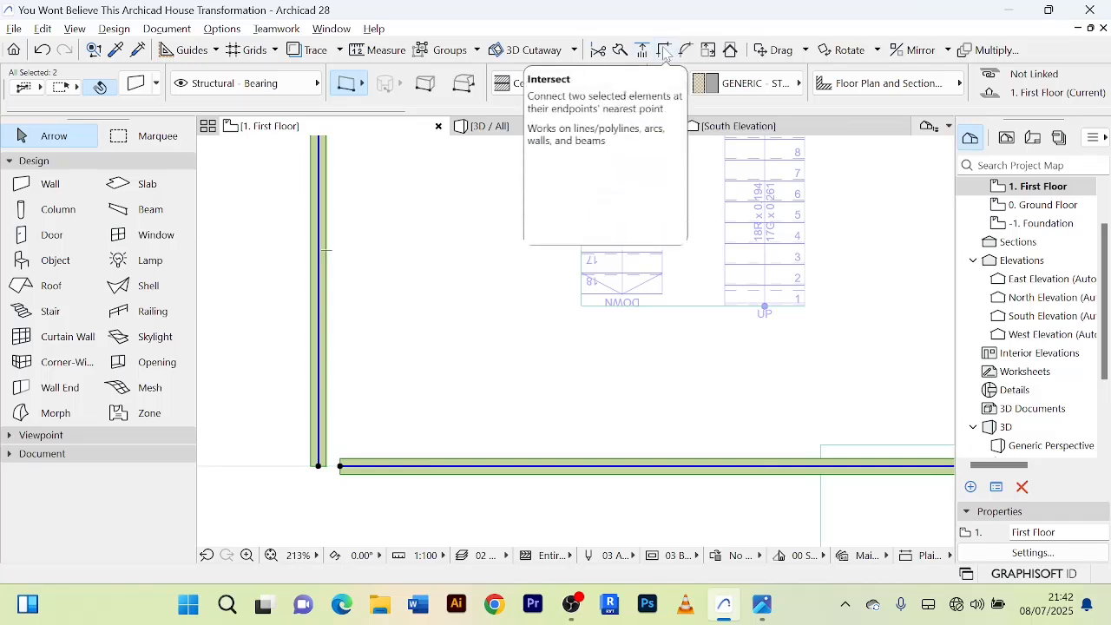
pyautogui.scroll(-4, 586, 250)
pyautogui.click(893, 316)
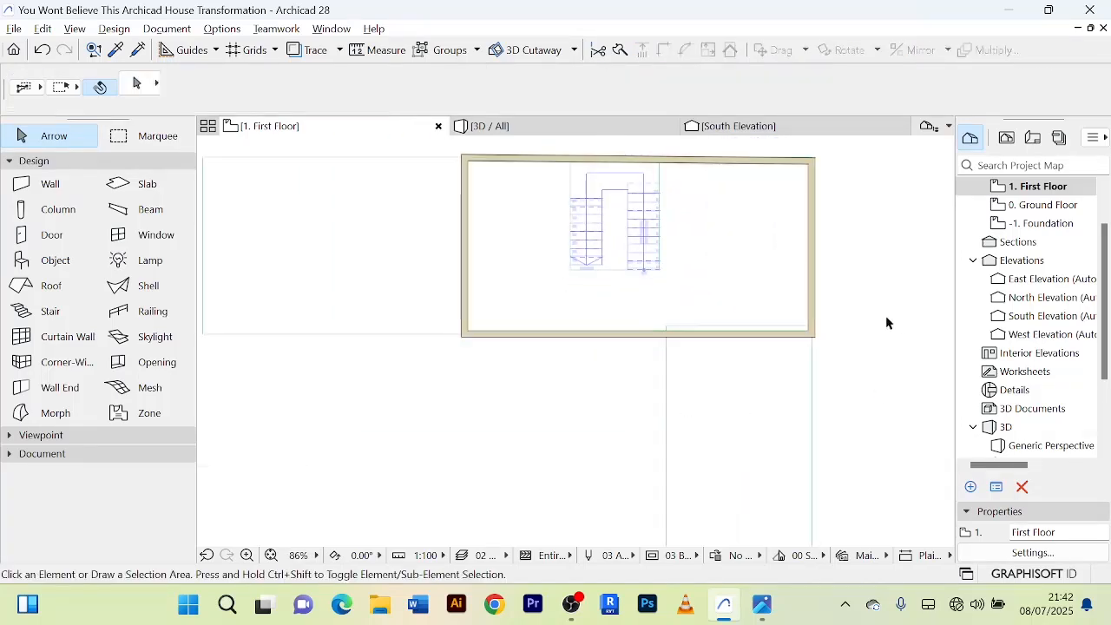
# Inspect in 3D how the new first-floor walls line up with the ground-floor east wall below.
pyautogui.scroll(-2, 885, 316)
pyautogui.moveTo(887, 314); pyautogui.dragTo(760, 246, button='middle')
pyautogui.click(519, 129)
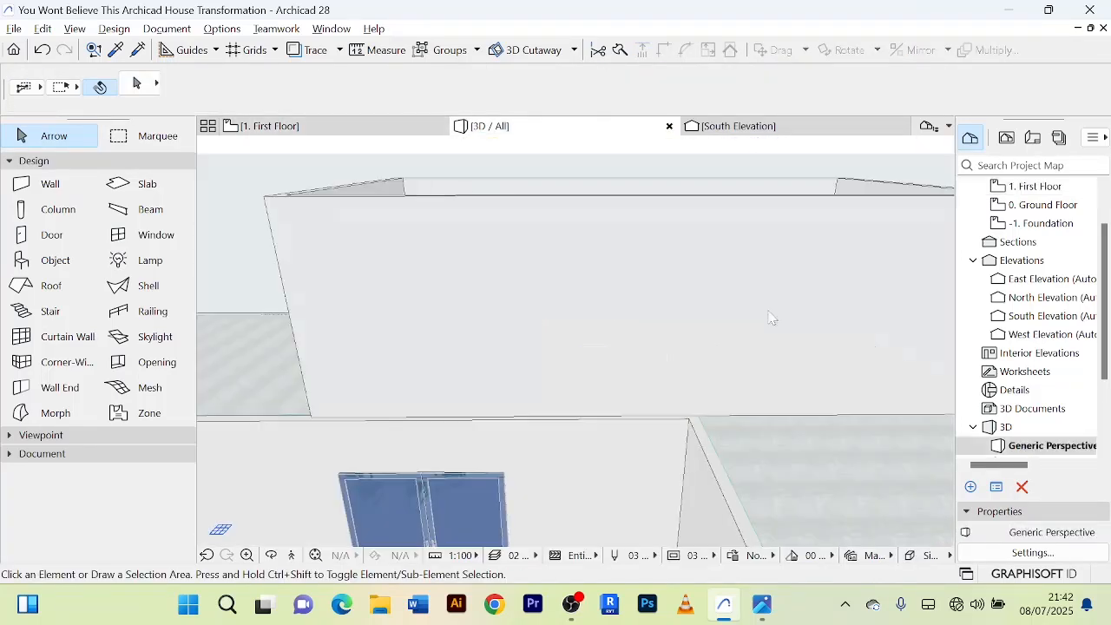
pyautogui.keyDown('shift'); pyautogui.moveTo(830, 363); pyautogui.dragTo(415, 328, button='middle'); pyautogui.keyUp('shift')
pyautogui.scroll(5, 438, 371)
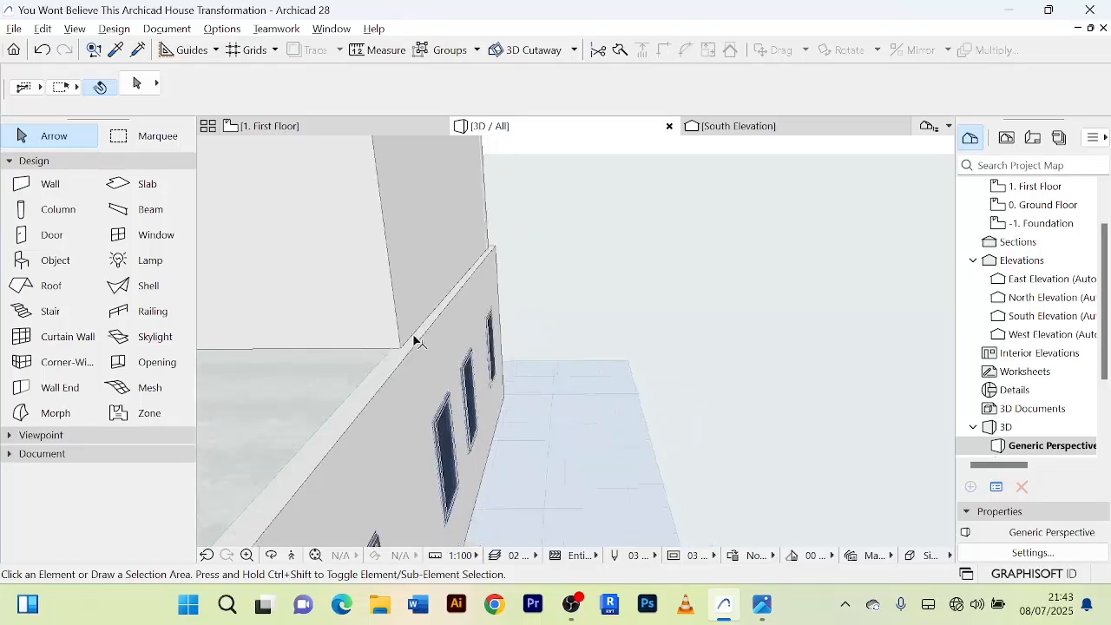
pyautogui.keyDown('shift'); pyautogui.moveTo(414, 340); pyautogui.dragTo(516, 441, button='middle'); pyautogui.keyUp('shift')
pyautogui.scroll(1, 497, 358)
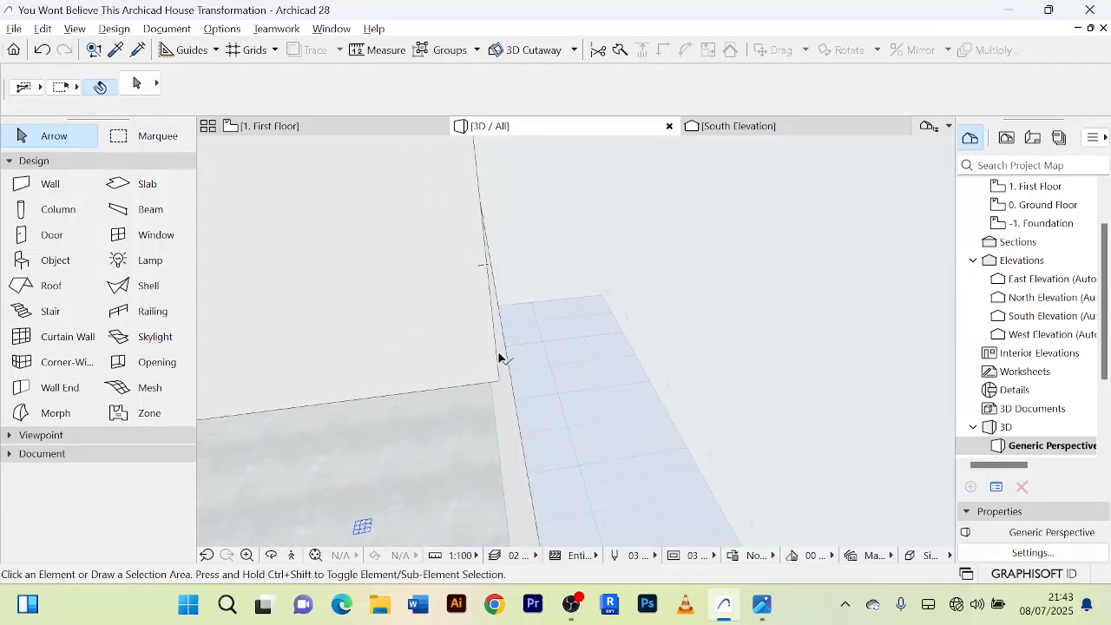
pyautogui.keyDown('shift'); pyautogui.moveTo(499, 357); pyautogui.dragTo(459, 361, button='middle'); pyautogui.keyUp('shift')
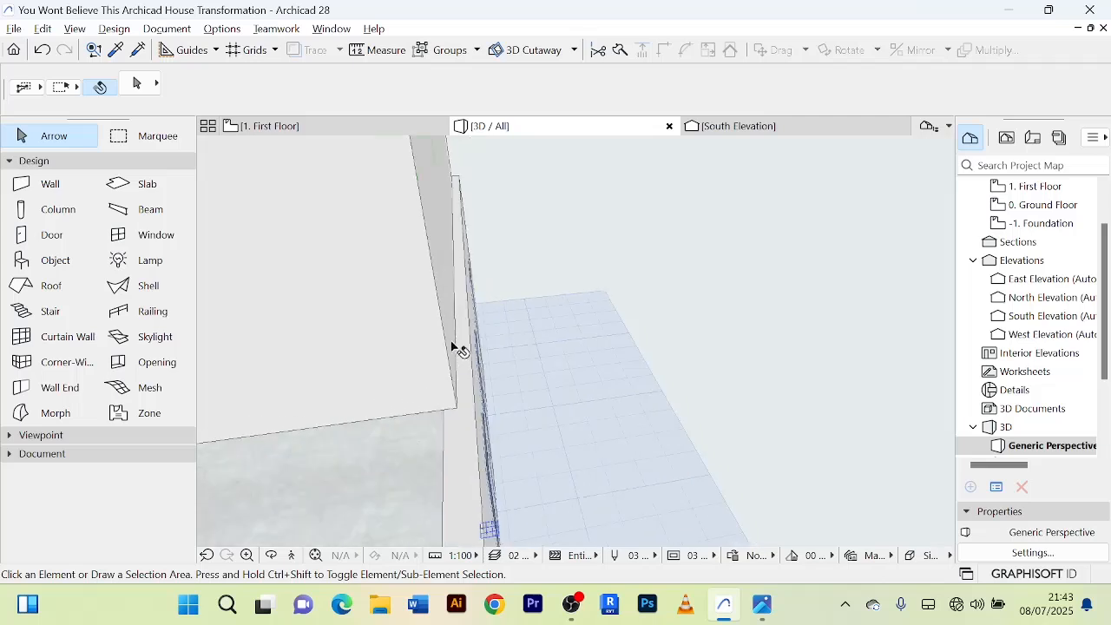
# Move the east first-floor wall outward from its lower outer corner to the outer edge of the ground-floor wall below.
pyautogui.click(452, 348)
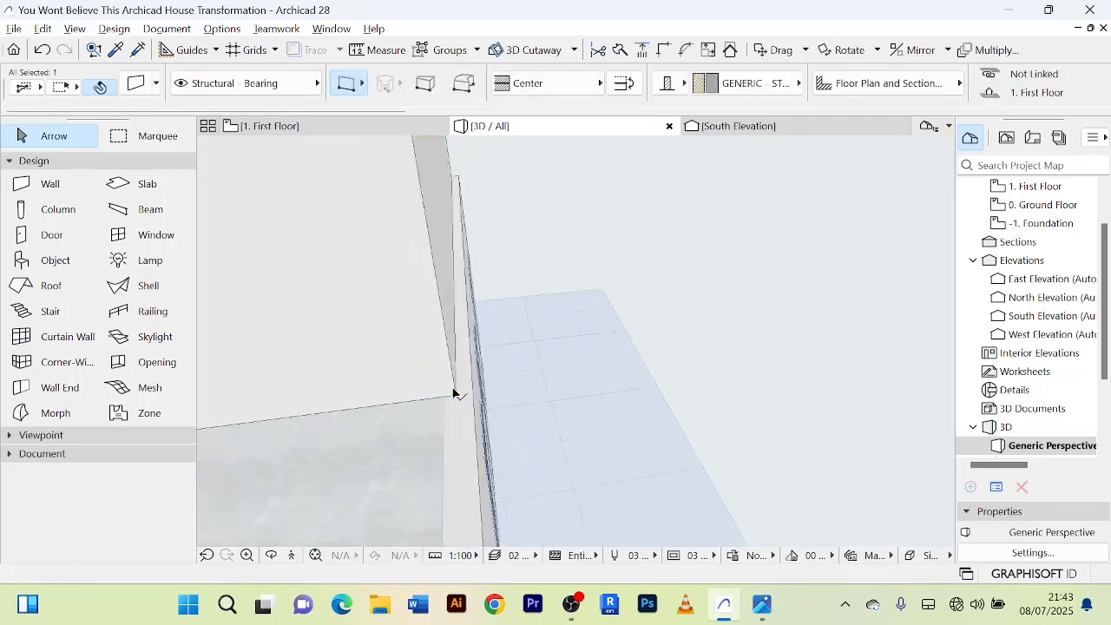
pyautogui.scroll(2, 453, 395)
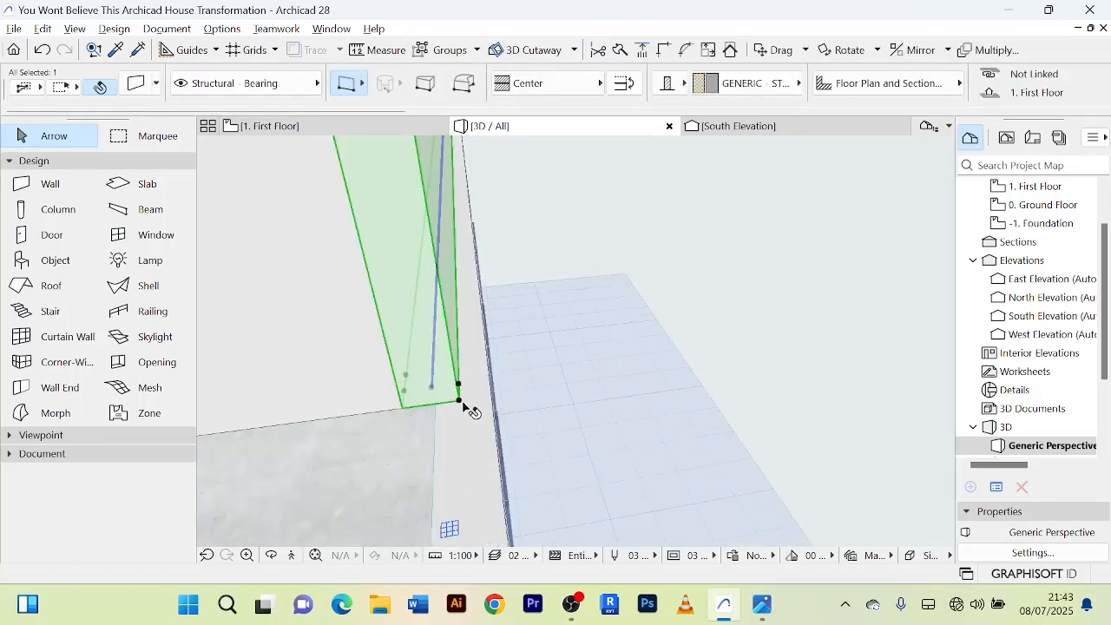
pyautogui.click(460, 402)
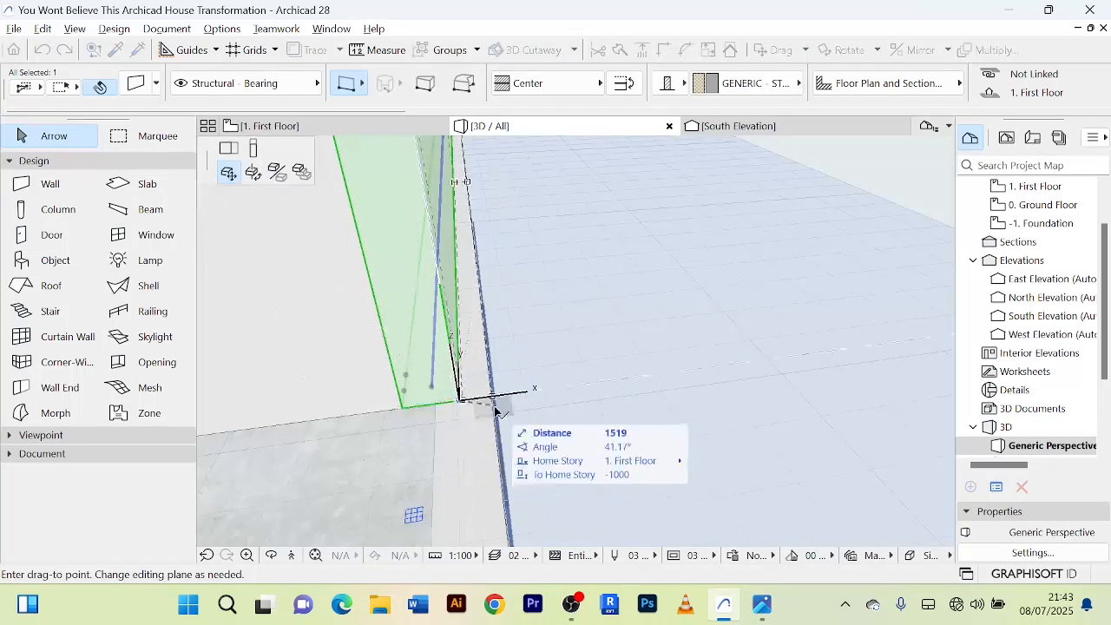
pyautogui.scroll(3, 495, 402)
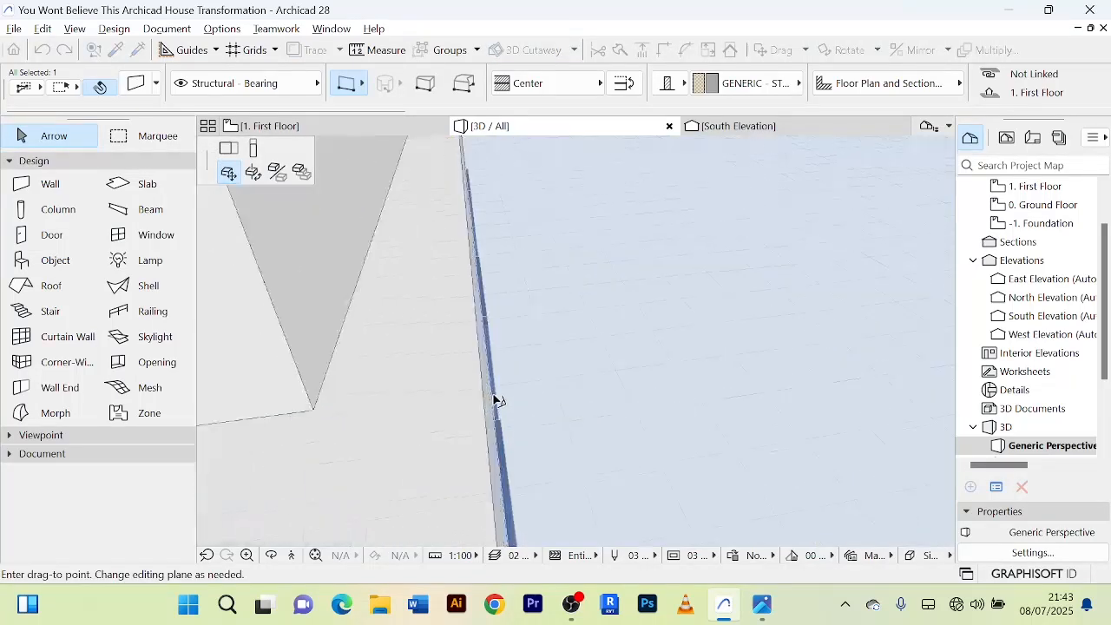
pyautogui.click(489, 400)
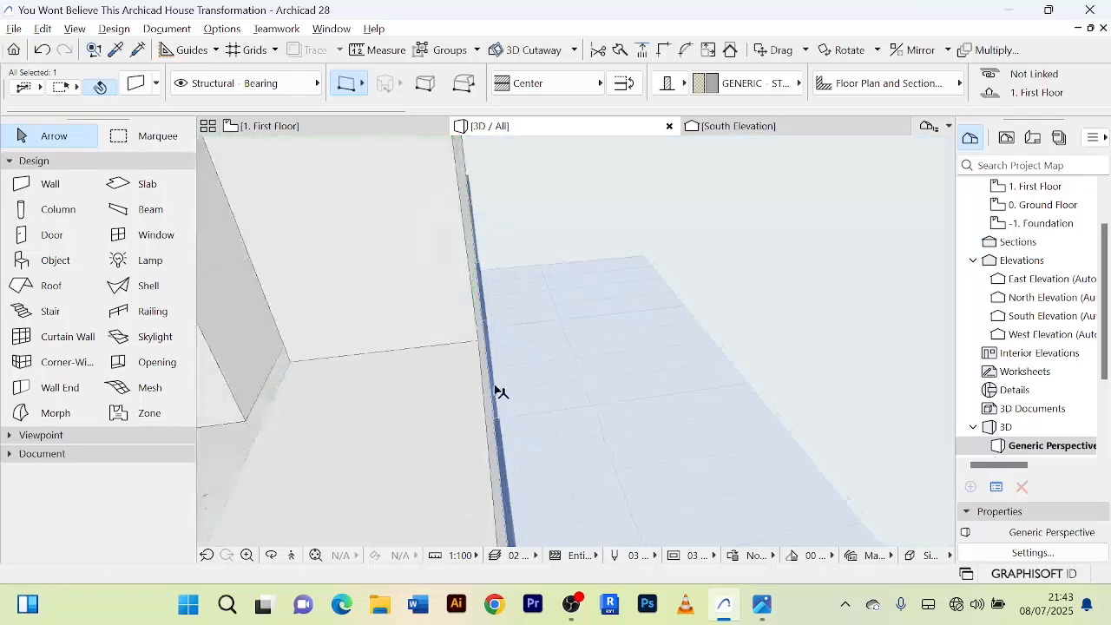
# Move the south first-floor wall outward by about 112 from its lower west corner to the ground-floor wall's outer edge.
pyautogui.scroll(-2, 583, 324)
pyautogui.scroll(-2, 685, 301)
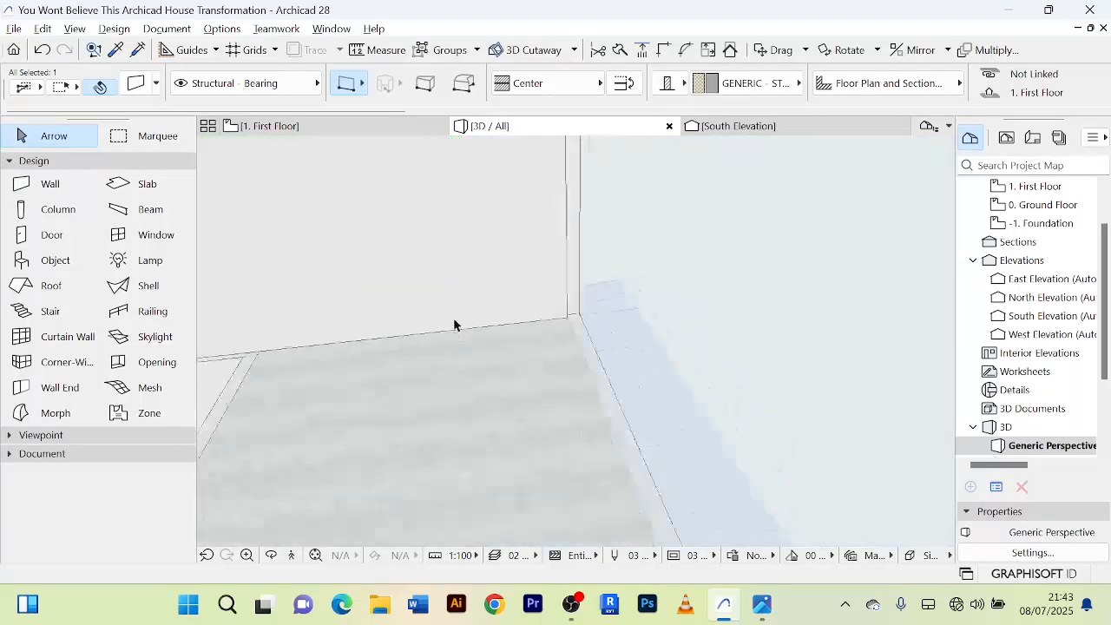
pyautogui.scroll(-3, 455, 325)
pyautogui.moveTo(454, 324); pyautogui.dragTo(793, 315, button='middle')
pyautogui.scroll(-4, 533, 350)
pyautogui.scroll(6, 662, 442)
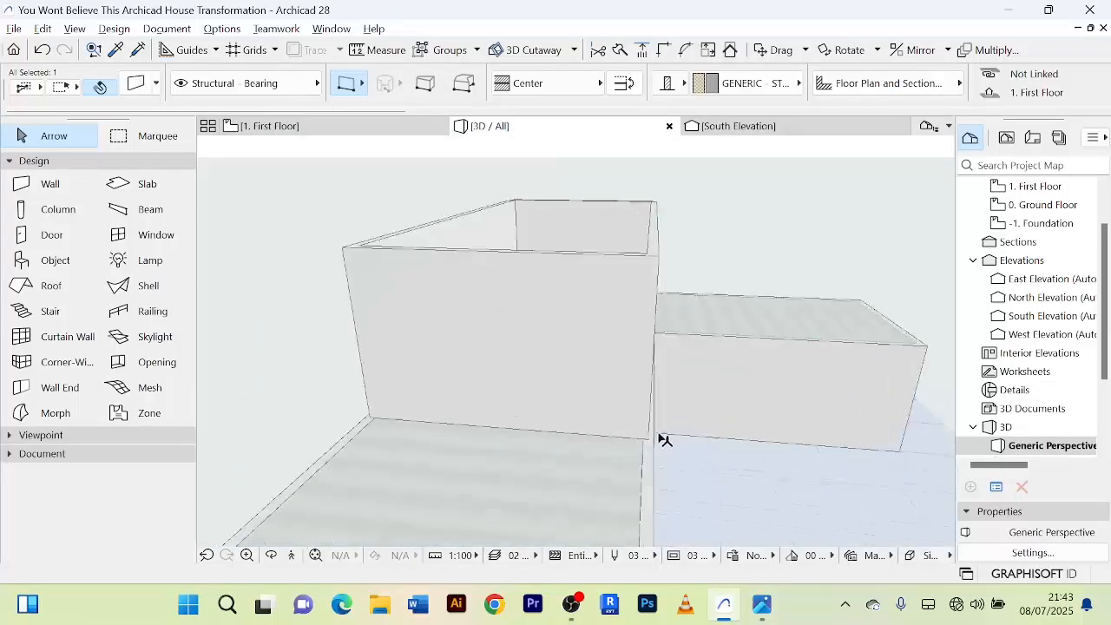
pyautogui.scroll(-3, 657, 430)
pyautogui.moveTo(657, 430); pyautogui.dragTo(566, 415, button='middle')
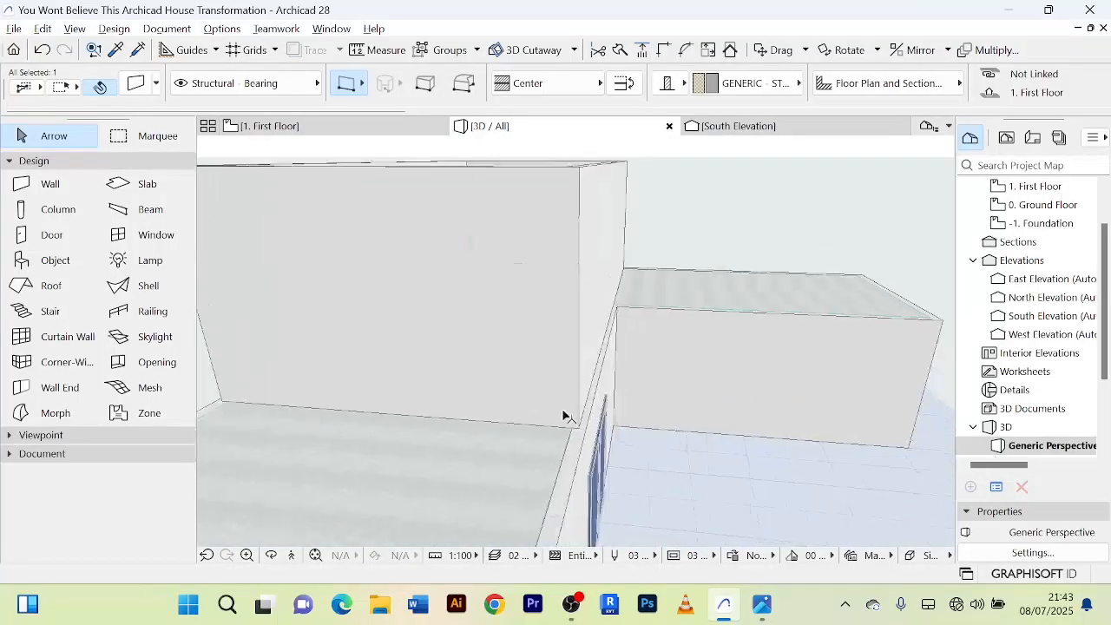
pyautogui.click(592, 364)
pyautogui.scroll(6, 576, 422)
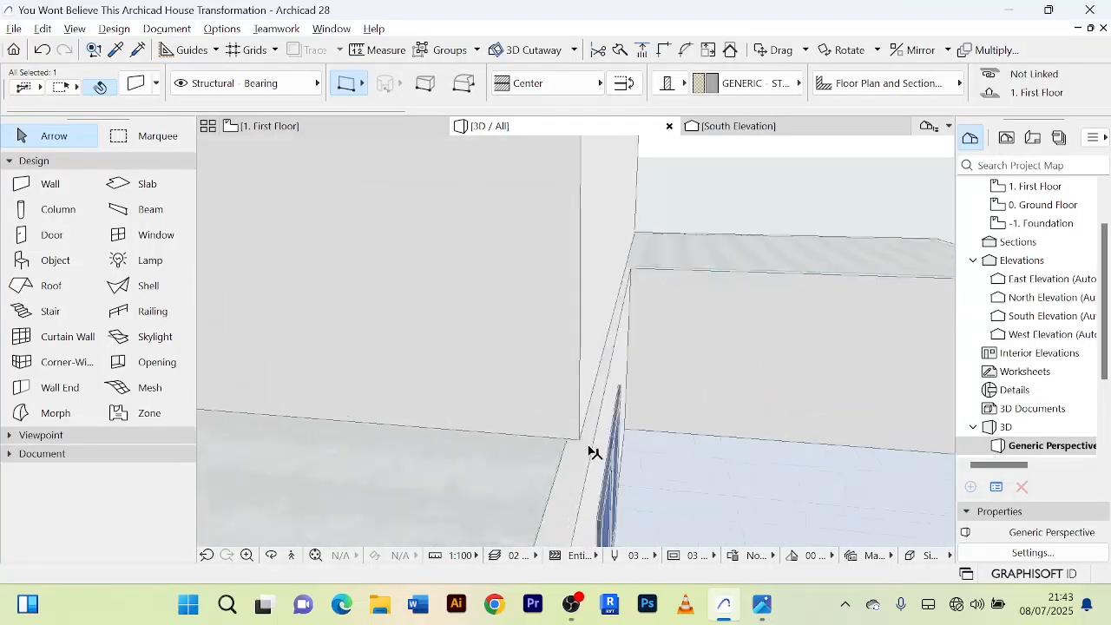
pyautogui.scroll(-3, 568, 432)
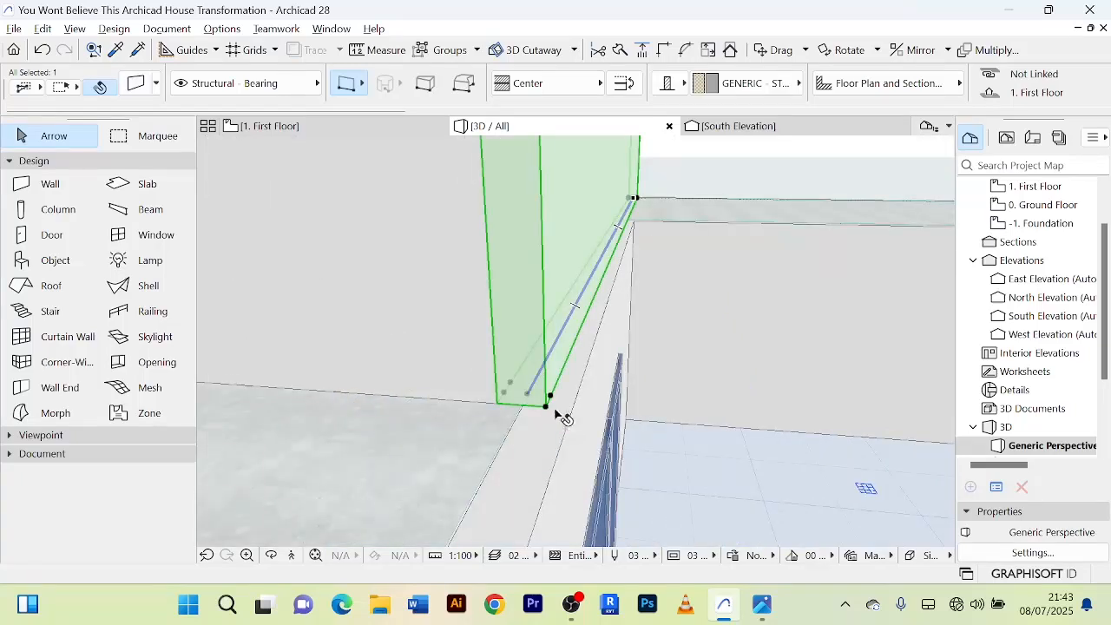
pyautogui.click(547, 409)
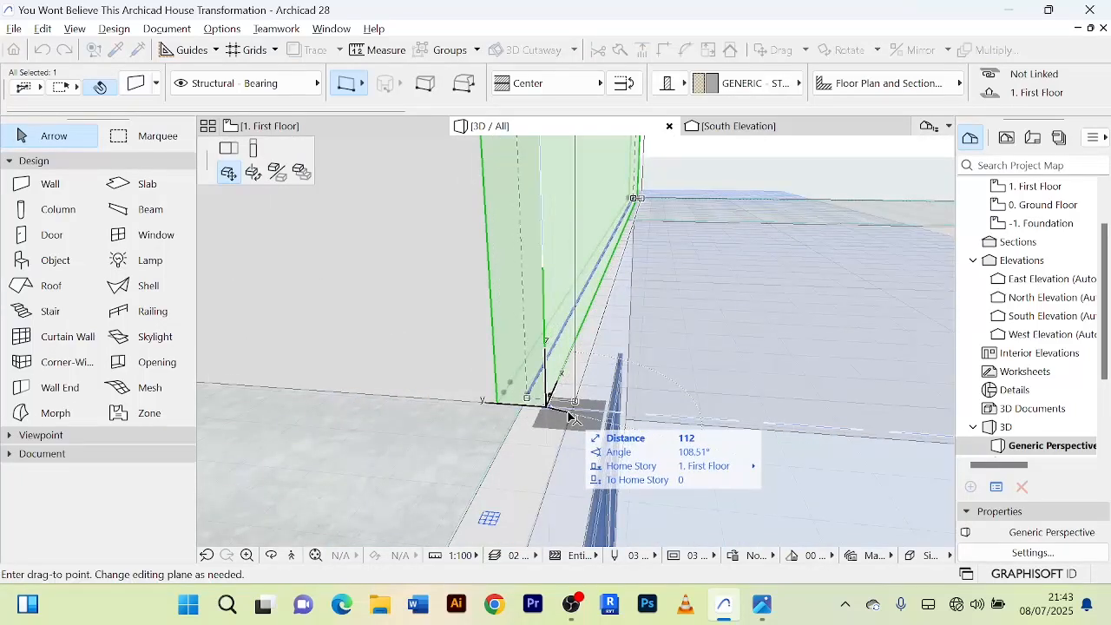
pyautogui.click(570, 416)
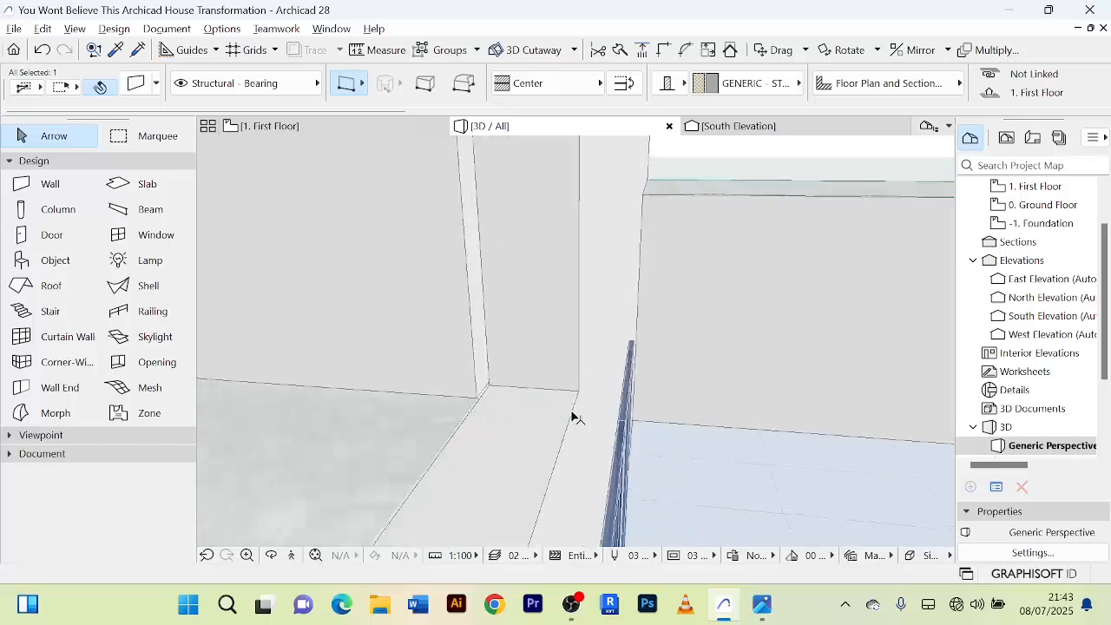
# Move the north first-floor wall by about 15 from its lower west corner to the outer edge of the ground-floor wall.
pyautogui.scroll(-2, 572, 416)
pyautogui.scroll(-5, 419, 370)
pyautogui.moveTo(420, 370); pyautogui.dragTo(820, 393, button='middle')
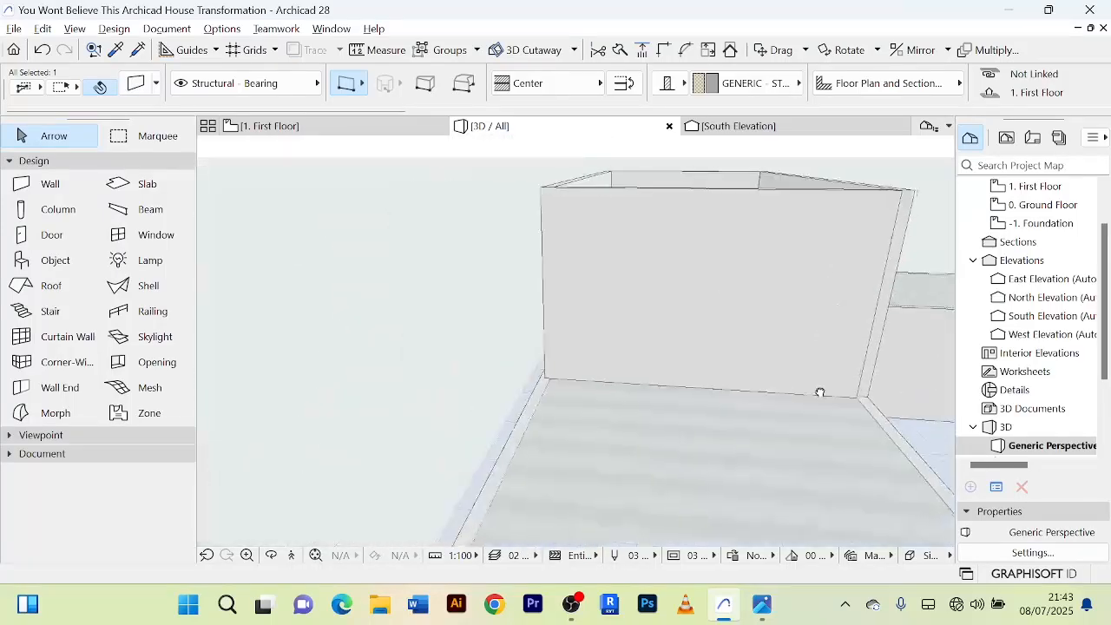
pyautogui.scroll(-1, 564, 393)
pyautogui.keyDown('shift'); pyautogui.moveTo(569, 393); pyautogui.dragTo(623, 465, button='middle'); pyautogui.keyUp('shift')
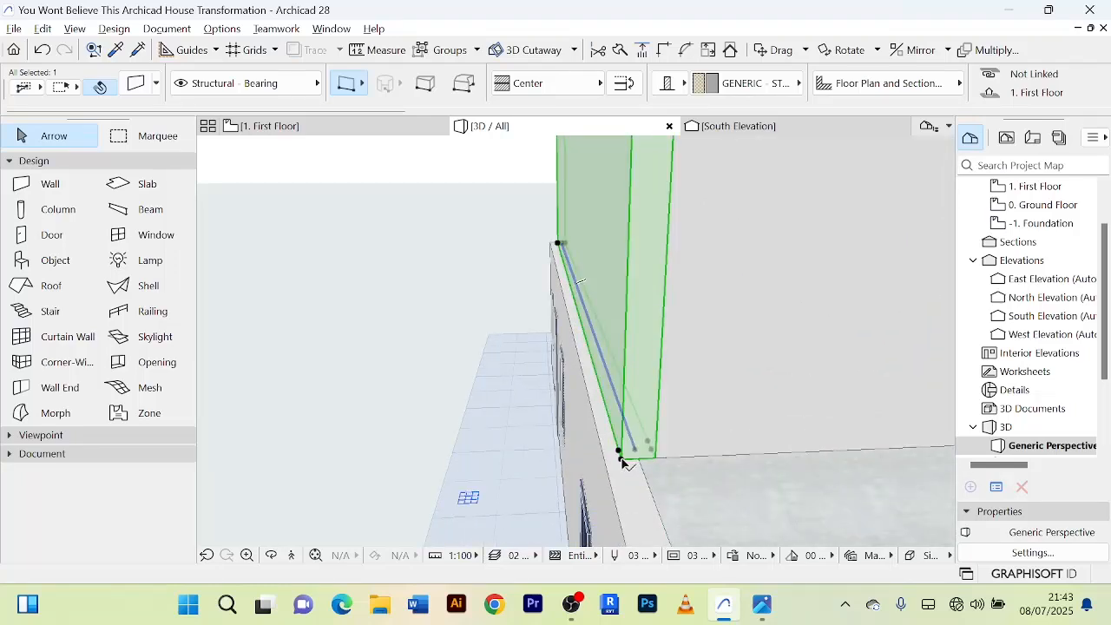
pyautogui.click(619, 453)
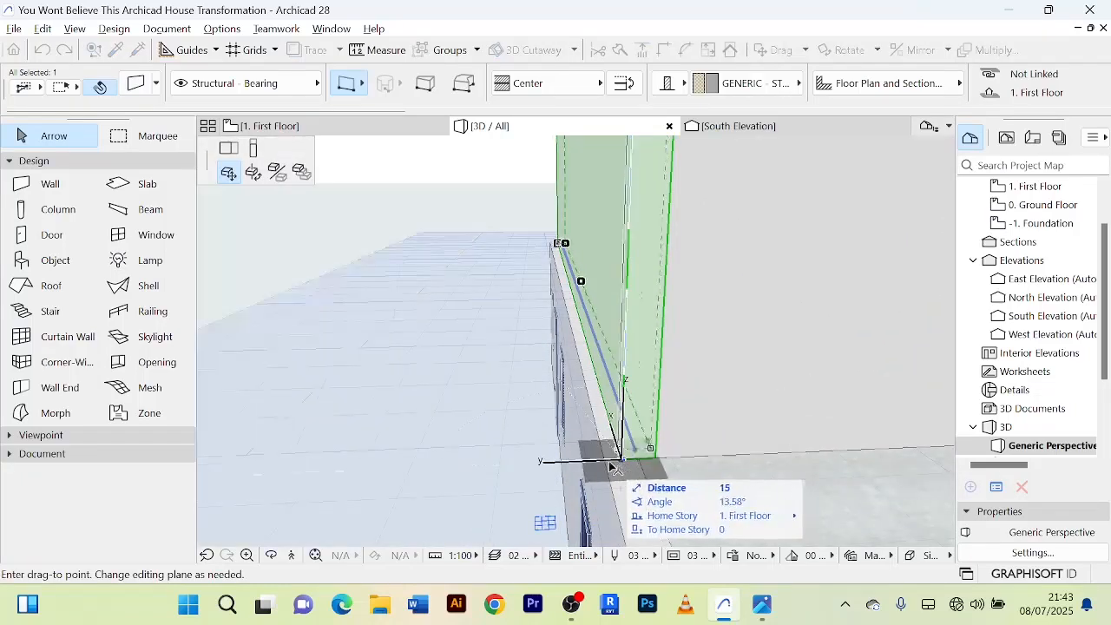
pyautogui.click(611, 463)
pyautogui.scroll(-3, 529, 360)
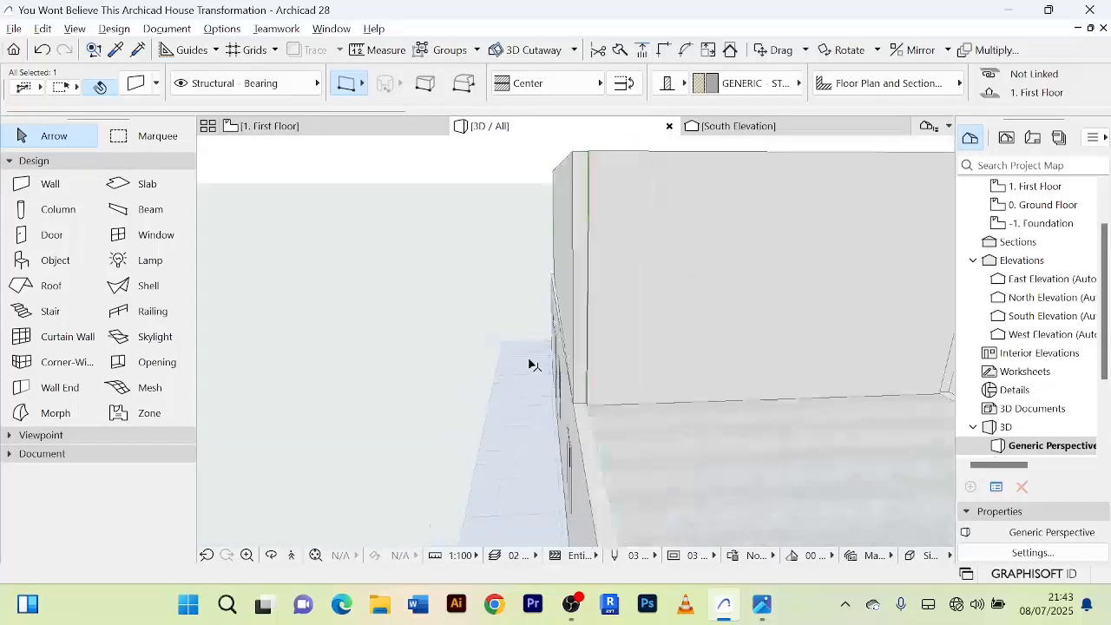
# Move the north first-floor wall's lower east corner outward by about 106 to the ground-floor wall's outer edge.
pyautogui.keyDown('shift'); pyautogui.moveTo(531, 363); pyautogui.dragTo(700, 379, button='middle'); pyautogui.keyUp('shift')
pyautogui.scroll(3, 700, 380)
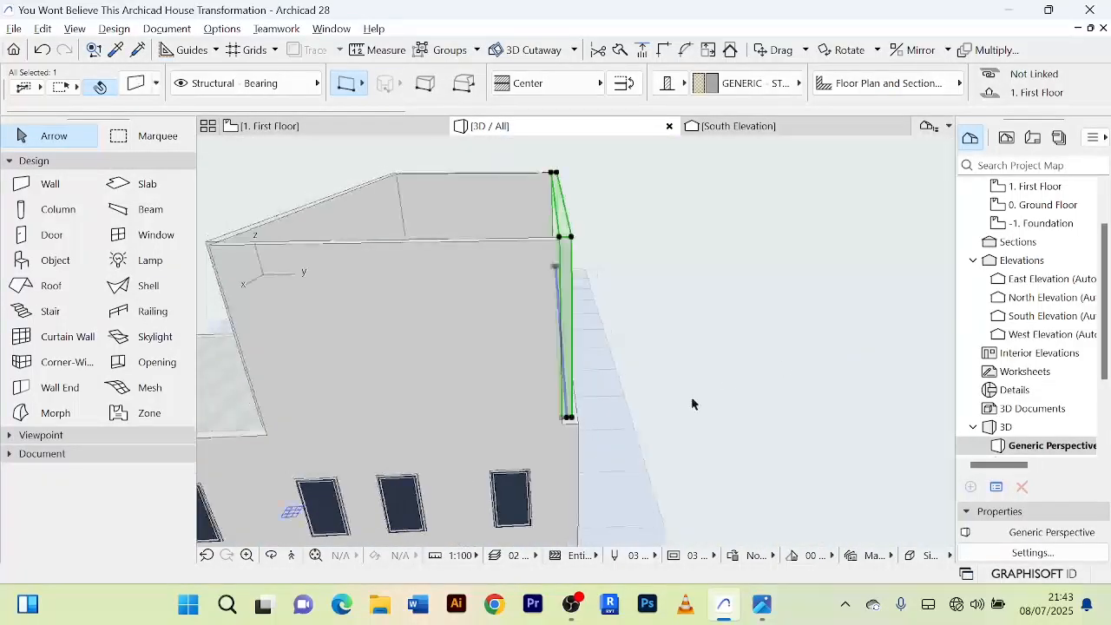
pyautogui.scroll(8, 576, 425)
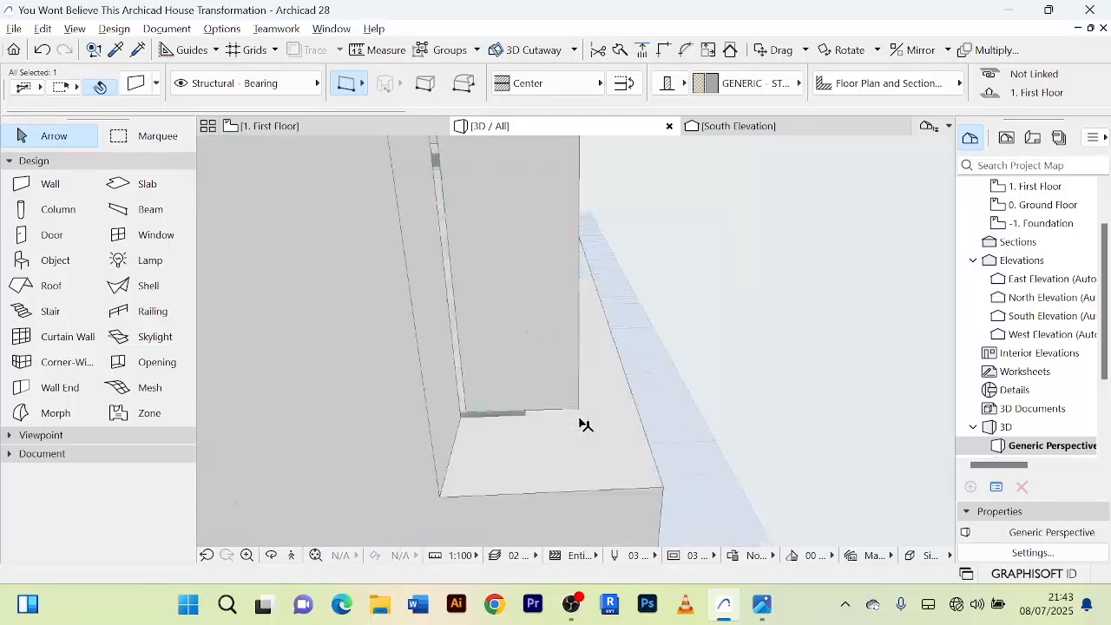
pyautogui.click(579, 411)
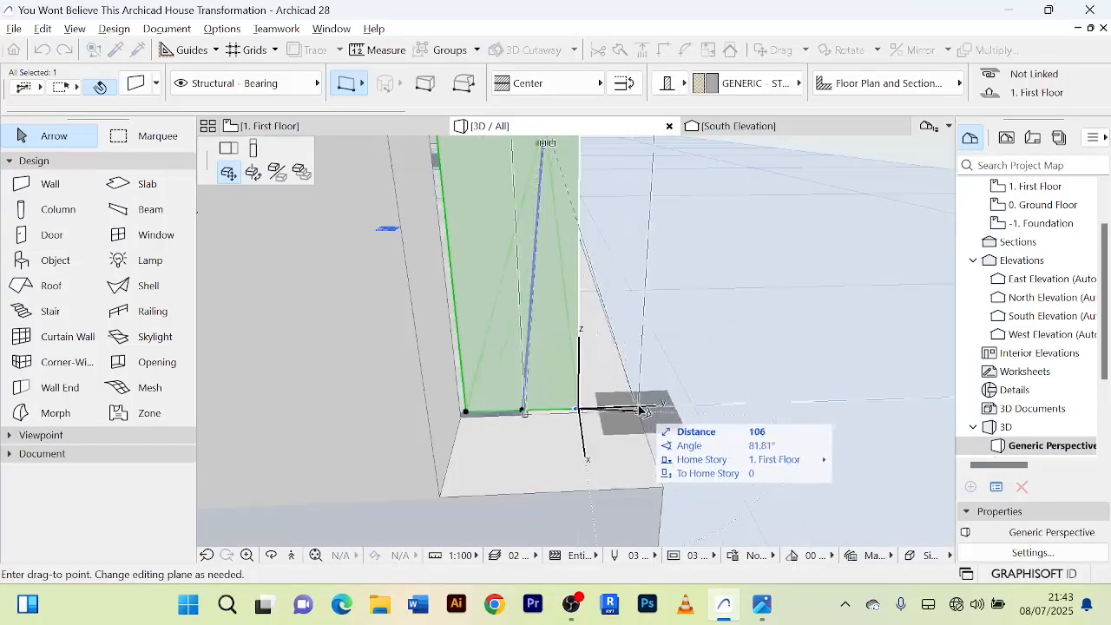
pyautogui.click(639, 409)
pyautogui.scroll(-6, 673, 399)
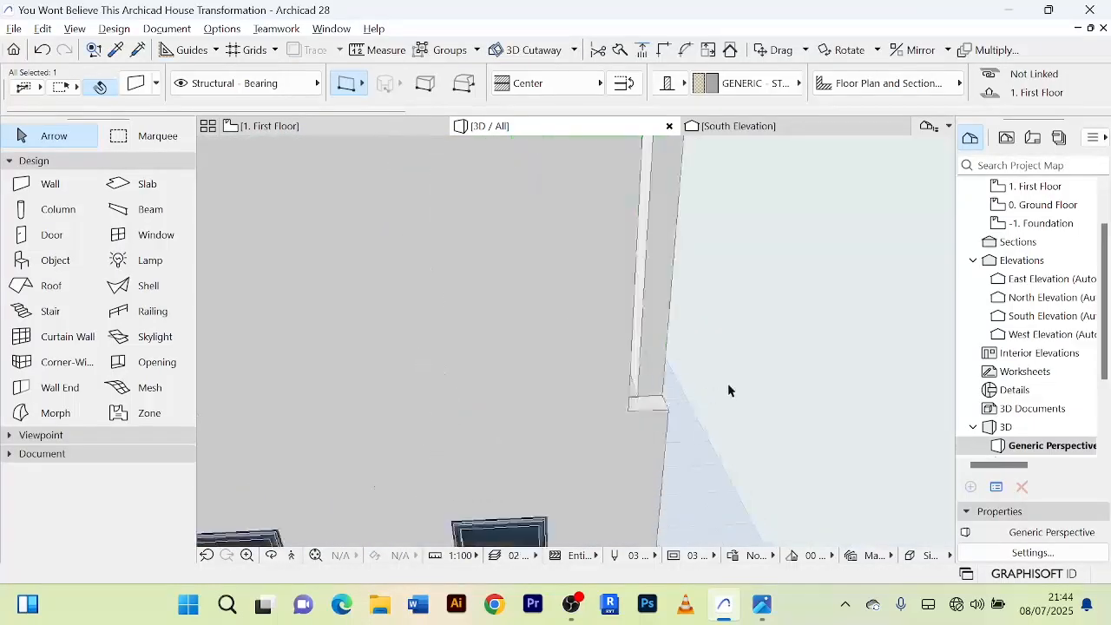
# Join the north, east, south and west first-floor walls into closed corners with Intersect.
pyautogui.moveTo(727, 383); pyautogui.dragTo(640, 429, button='middle')
pyautogui.scroll(-5, 671, 405)
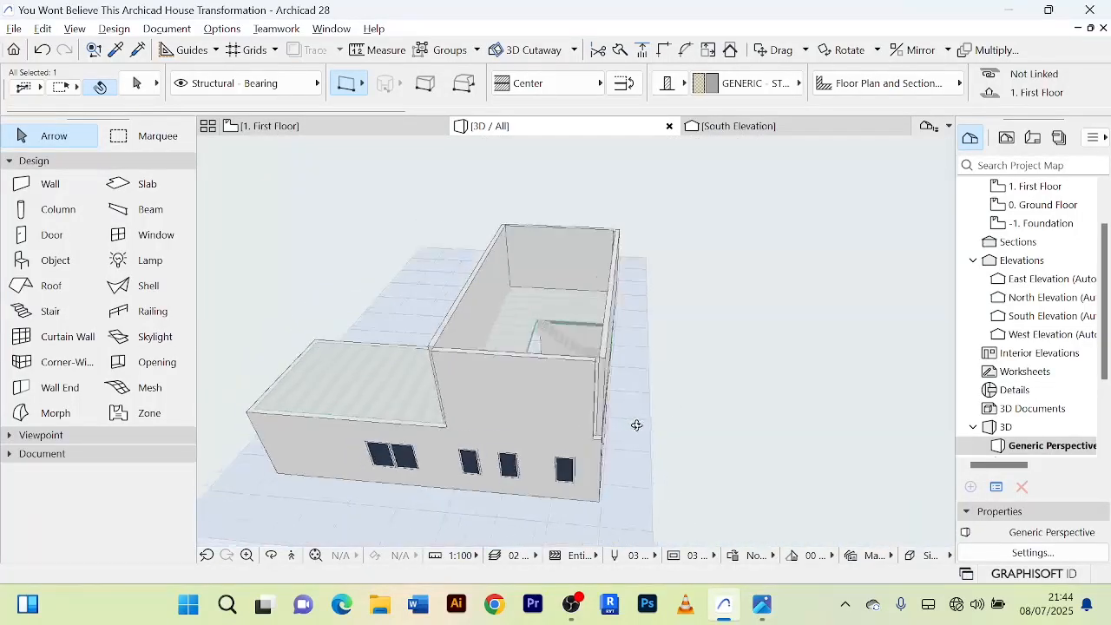
pyautogui.keyDown('shift'); pyautogui.click(549, 375); pyautogui.keyUp('shift')
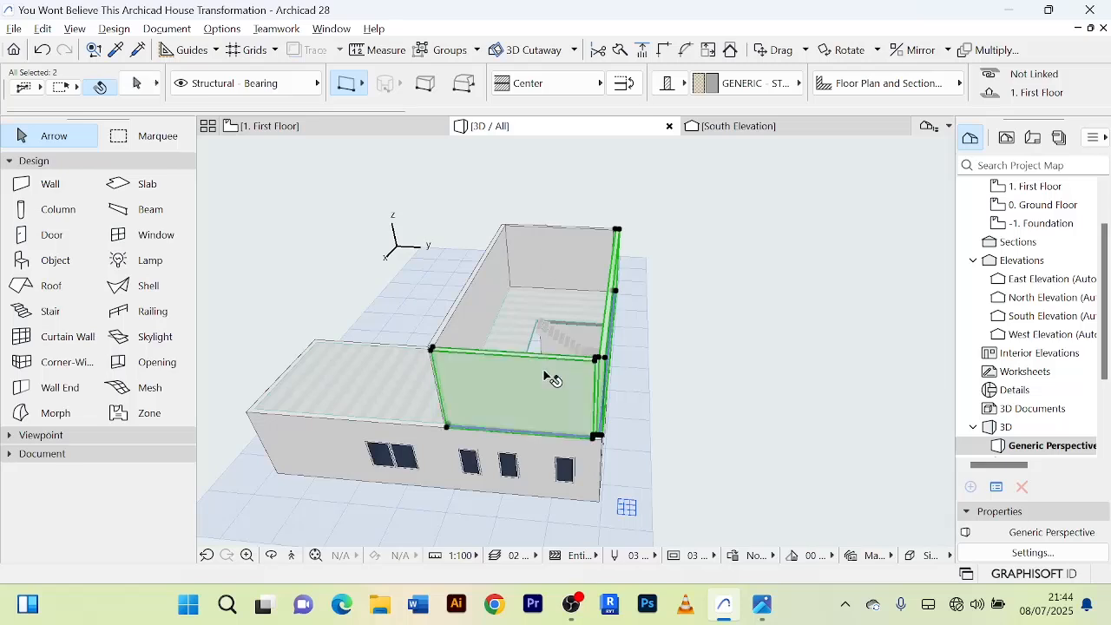
pyautogui.keyDown('shift'); pyautogui.click(481, 292); pyautogui.keyUp('shift')
pyautogui.keyDown('shift'); pyautogui.click(569, 253); pyautogui.keyUp('shift')
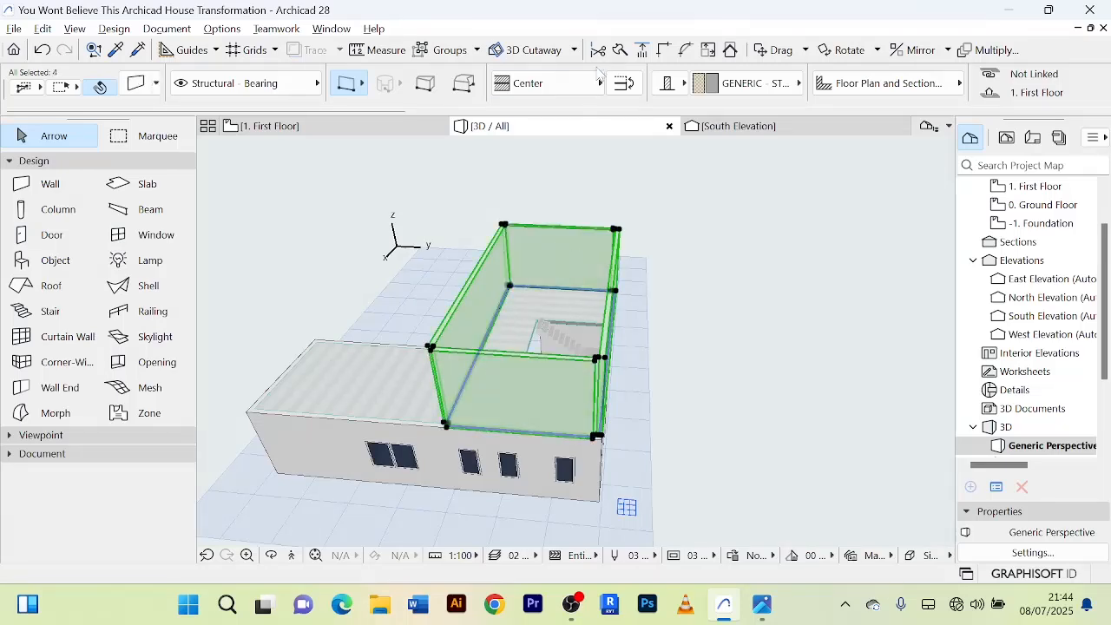
pyautogui.click(667, 50)
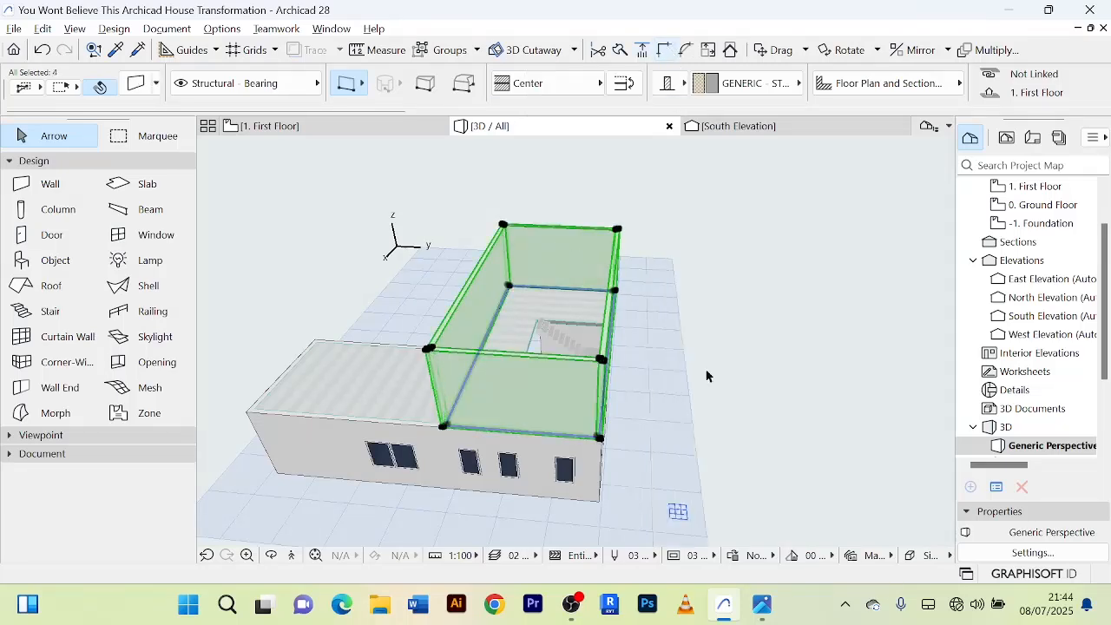
pyautogui.click(762, 424)
# Inspect in 3D how the joined first-floor walls line up with the ground floor on all sides of the house.
pyautogui.scroll(4, 605, 423)
pyautogui.scroll(-2, 571, 414)
pyautogui.moveTo(567, 411); pyautogui.dragTo(448, 387, button='middle')
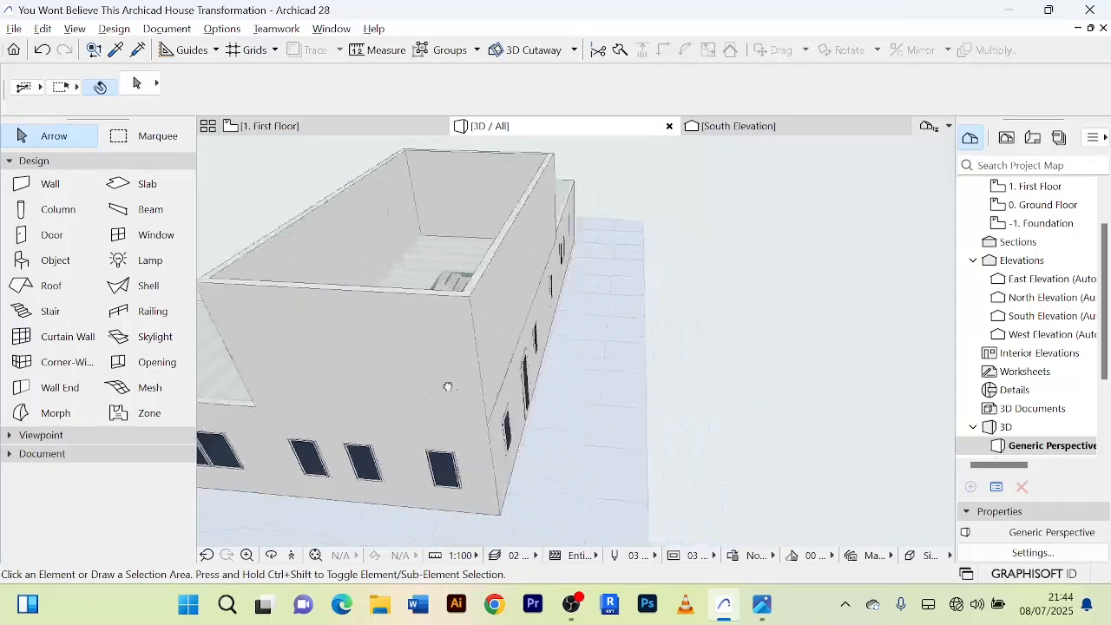
pyautogui.scroll(-5, 758, 349)
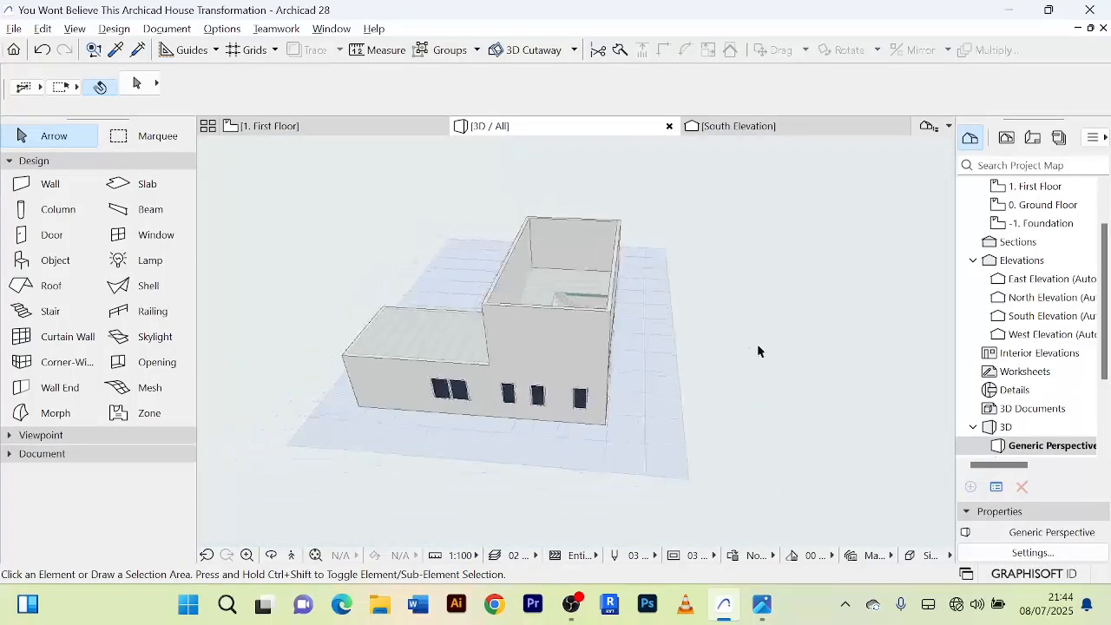
pyautogui.keyDown('shift'); pyautogui.moveTo(758, 351); pyautogui.dragTo(665, 339, button='middle'); pyautogui.keyUp('shift')
pyautogui.scroll(6, 669, 339)
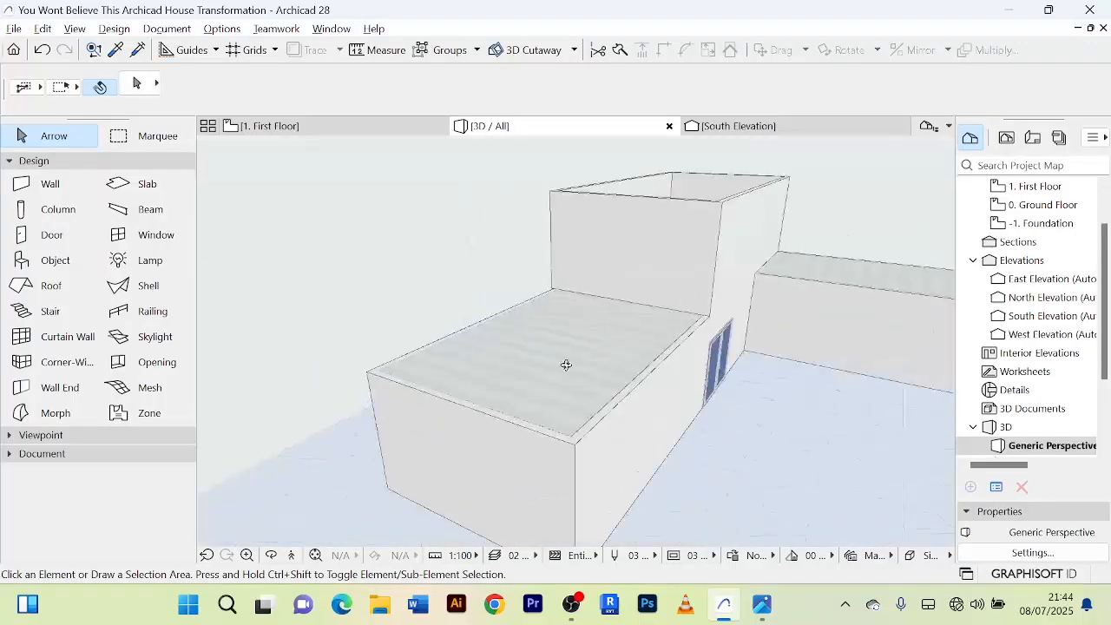
pyautogui.scroll(-3, 768, 332)
pyautogui.keyDown('shift'); pyautogui.moveTo(764, 325); pyautogui.dragTo(752, 353, button='middle'); pyautogui.keyUp('shift')
pyautogui.keyDown('shift'); pyautogui.moveTo(611, 328); pyautogui.dragTo(489, 379, button='middle'); pyautogui.keyUp('shift')
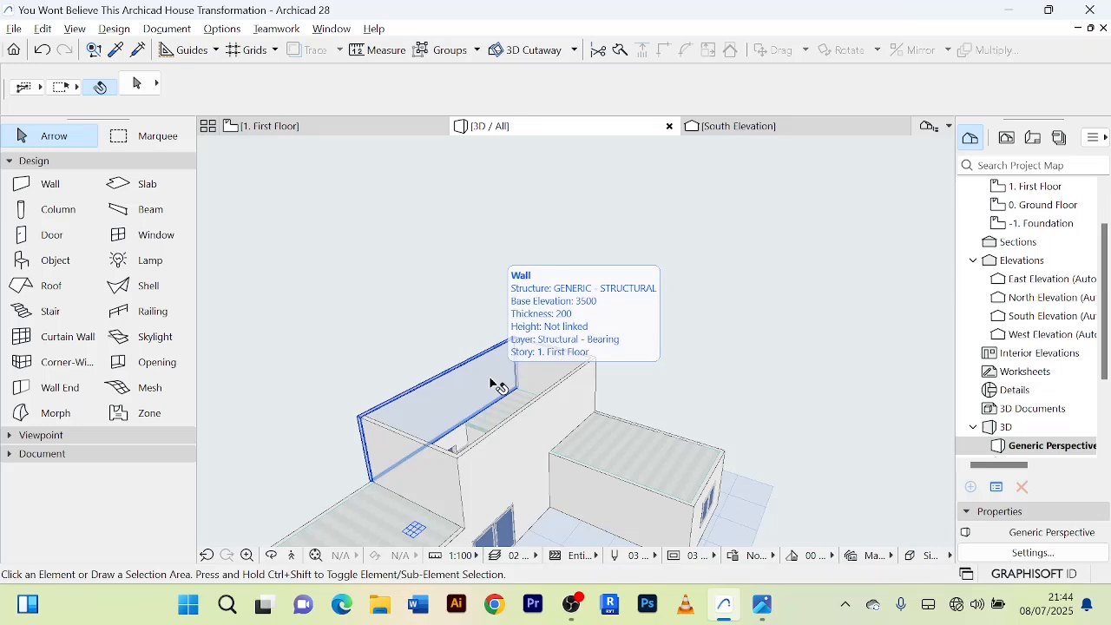
# In the First Floor plan, drag a copy of the west wall about 3194 east to the staircase's west edge.
pyautogui.click(356, 127)
pyautogui.scroll(5, 479, 304)
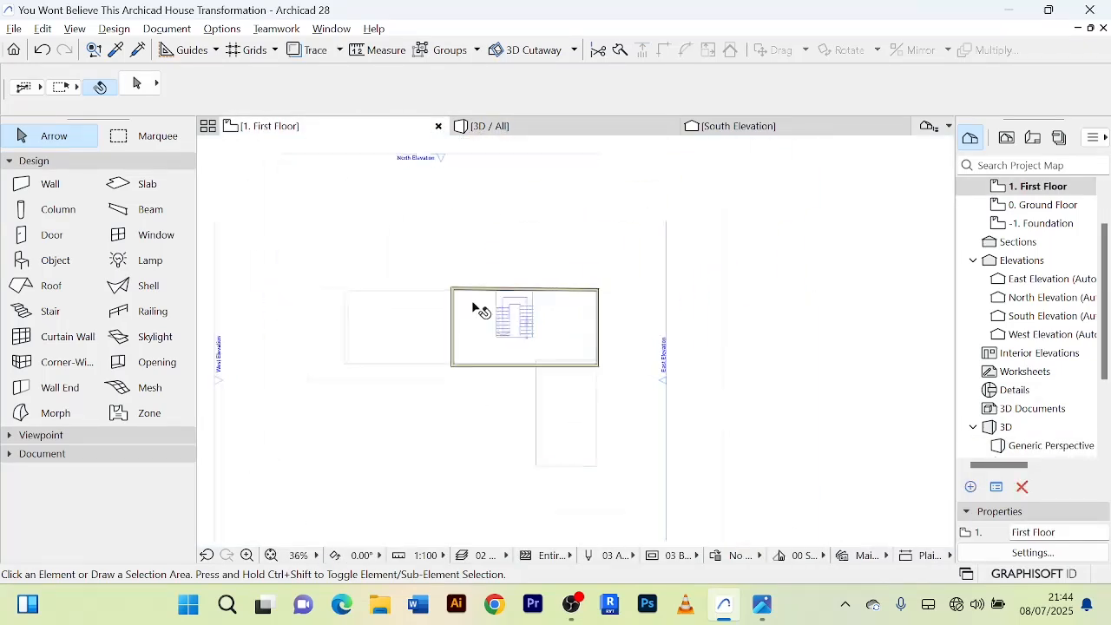
pyautogui.scroll(-3, 505, 315)
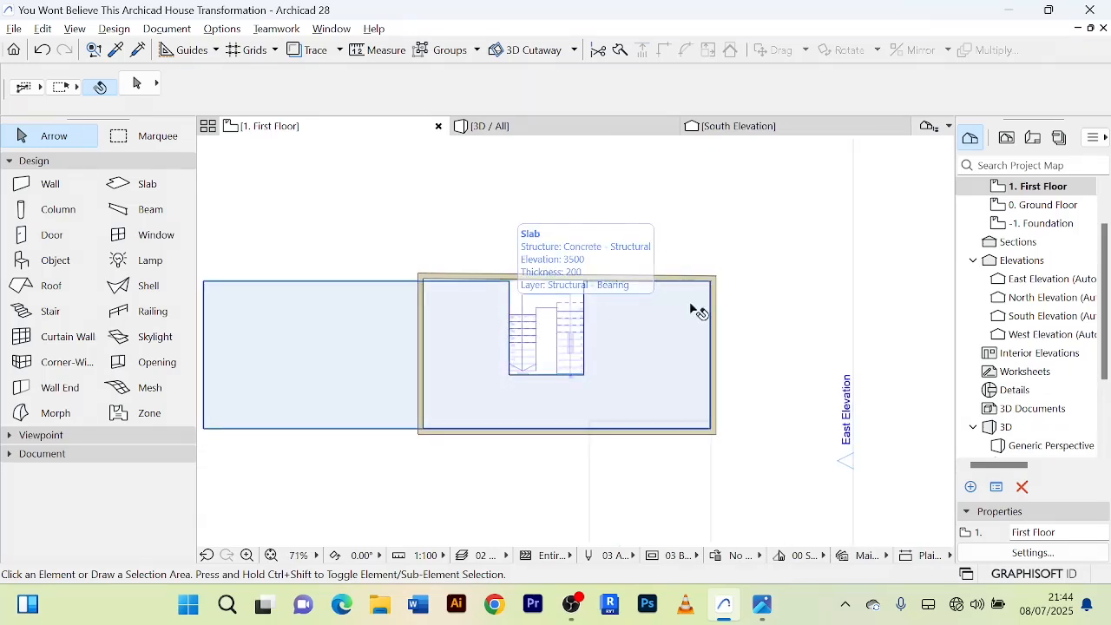
pyautogui.scroll(6, 319, 278)
pyautogui.scroll(-1, 529, 251)
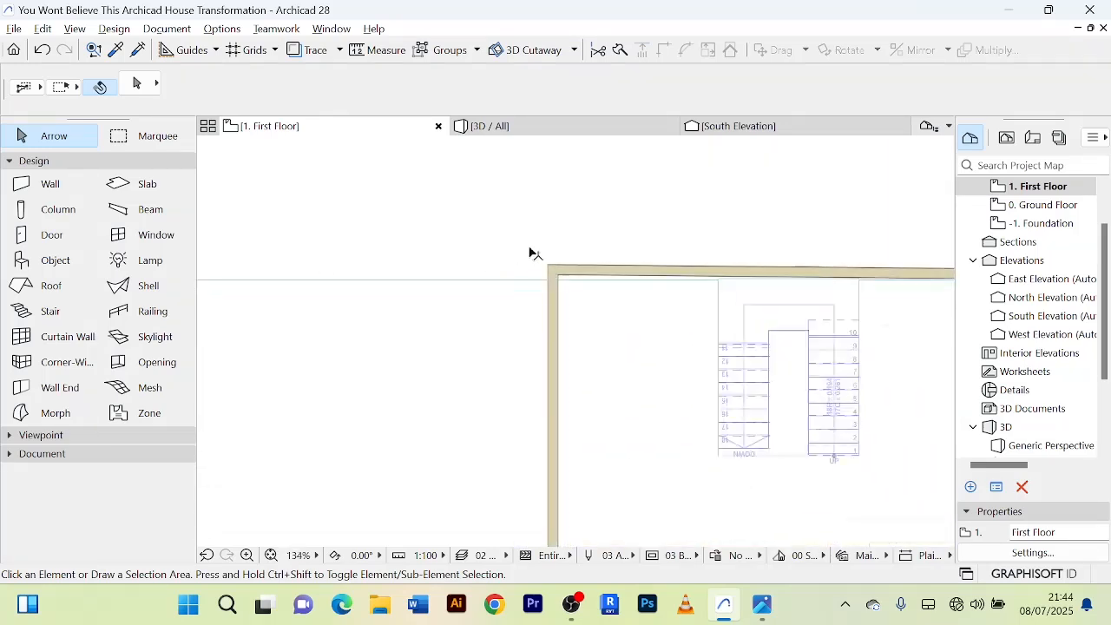
pyautogui.click(554, 317)
pyautogui.scroll(-1, 634, 232)
pyautogui.scroll(-2, 634, 232)
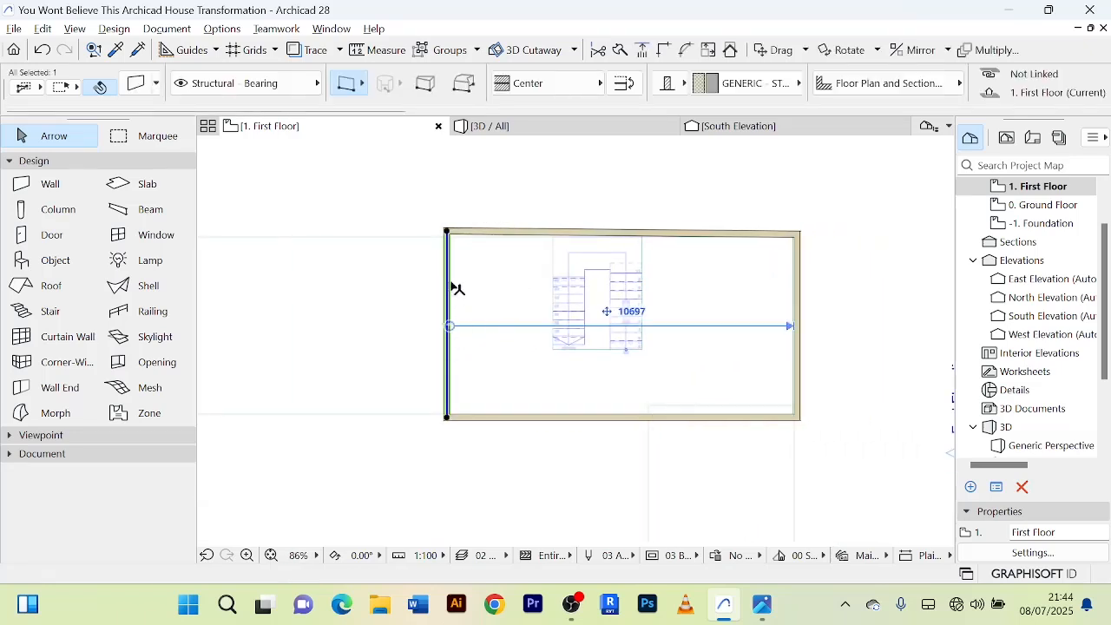
pyautogui.moveTo(458, 289)
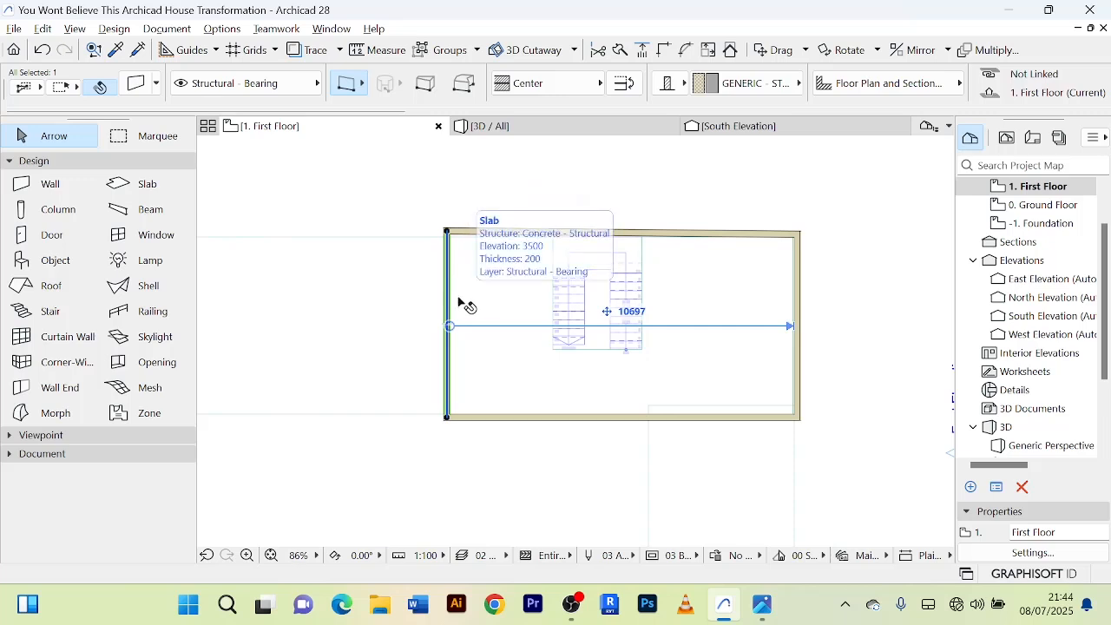
pyautogui.hotkey('ctrl', 'shift', 'd')
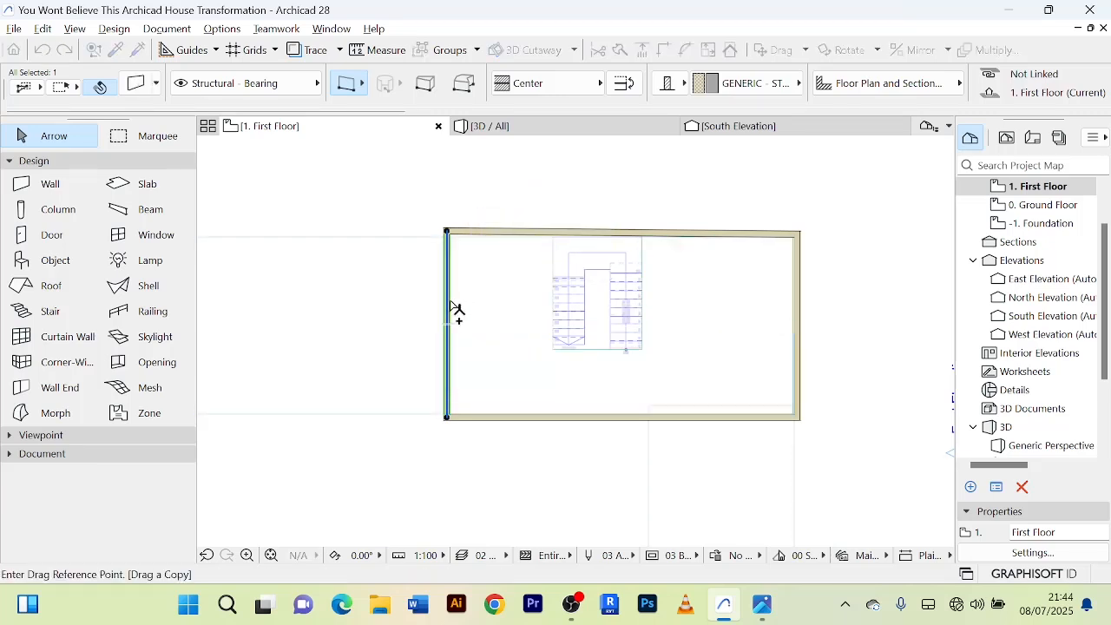
pyautogui.click(449, 302)
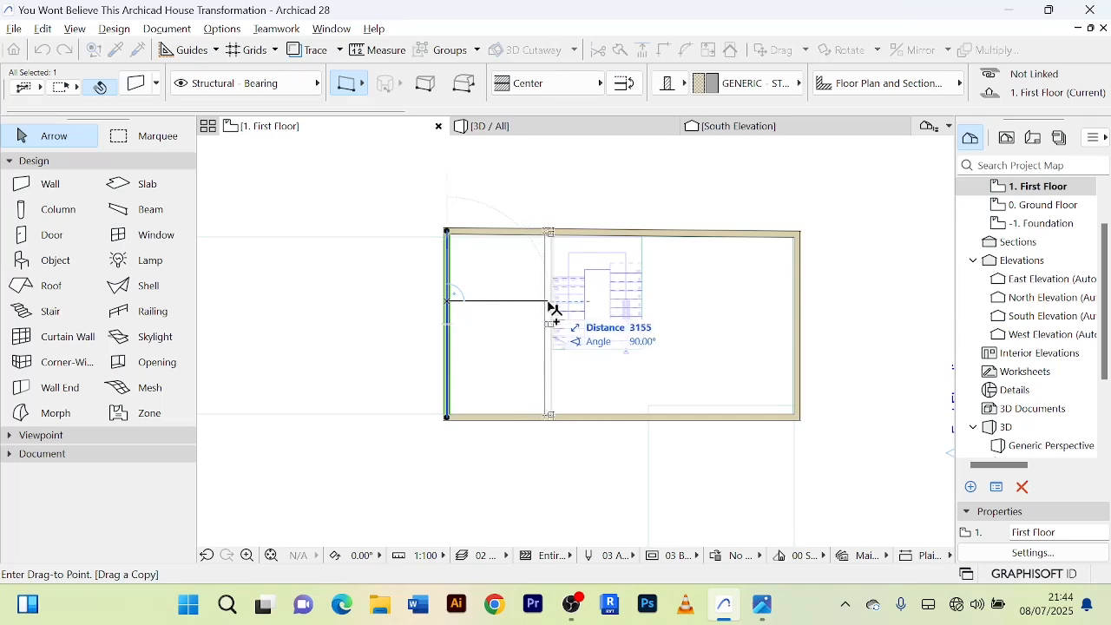
pyautogui.scroll(5, 549, 308)
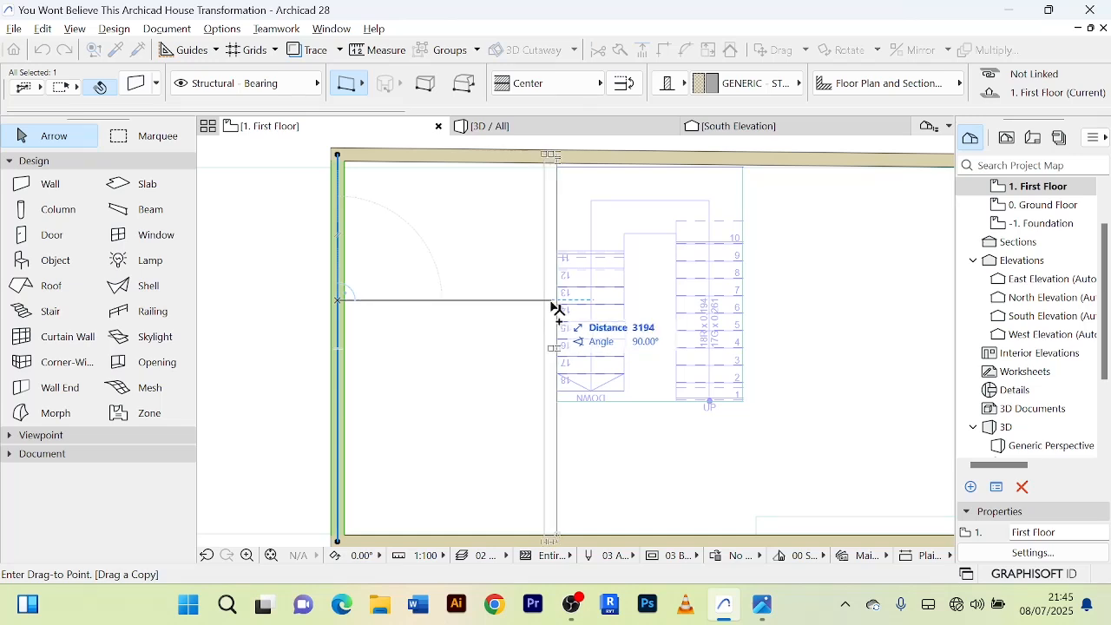
pyautogui.click(556, 309)
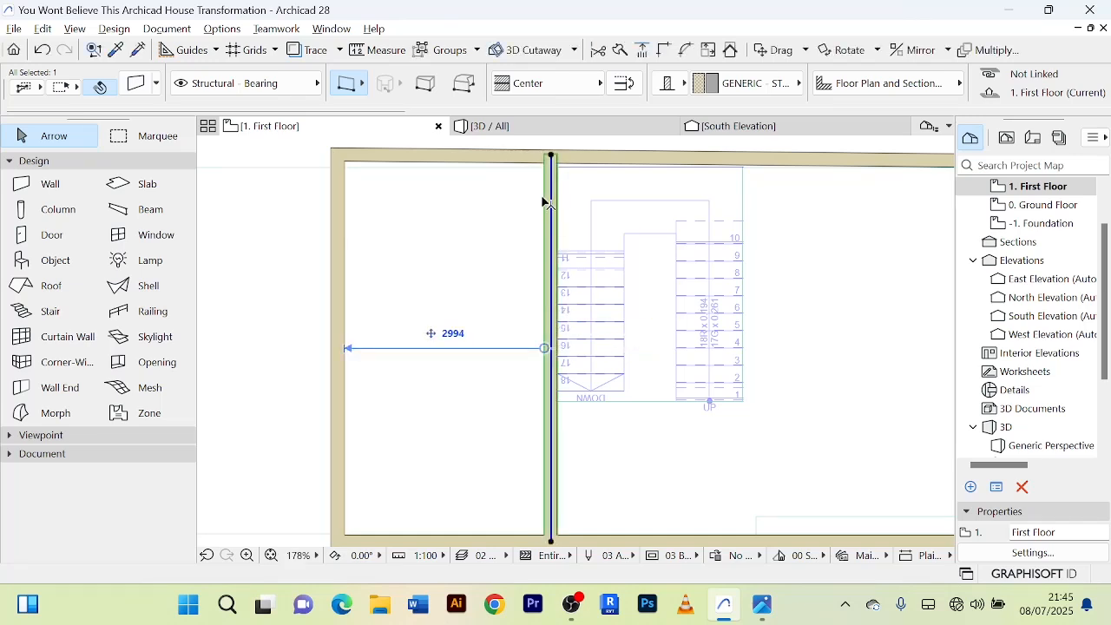
pyautogui.scroll(-5, 547, 203)
pyautogui.click(803, 218)
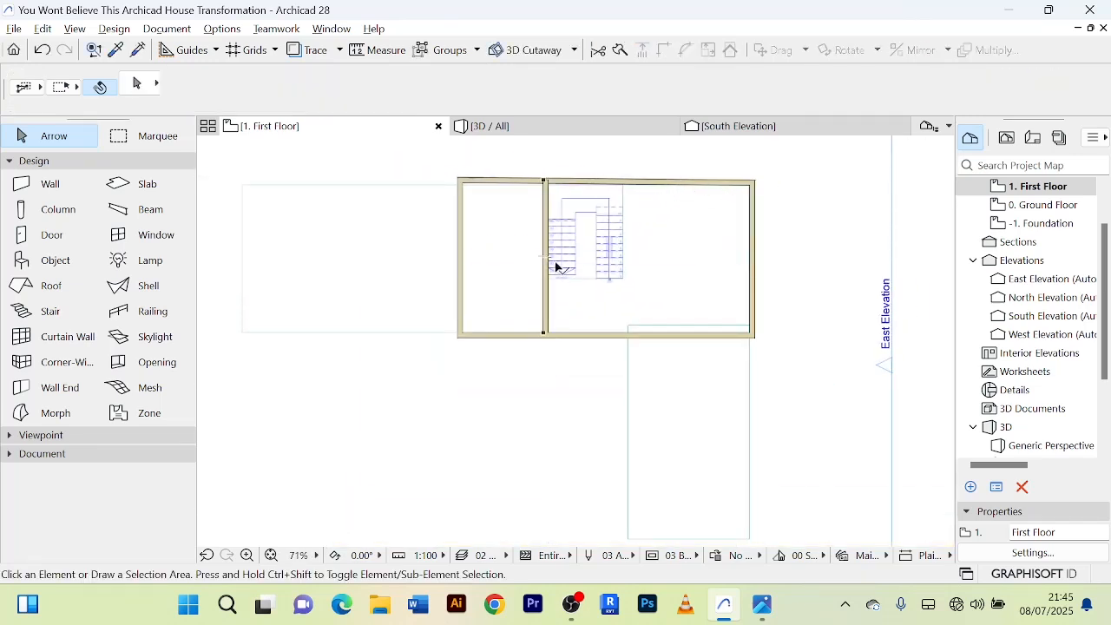
# Set the outer west wall's distance from the staircase wall to 5000 and join it to the north and south walls with Intersect.
pyautogui.click(465, 257)
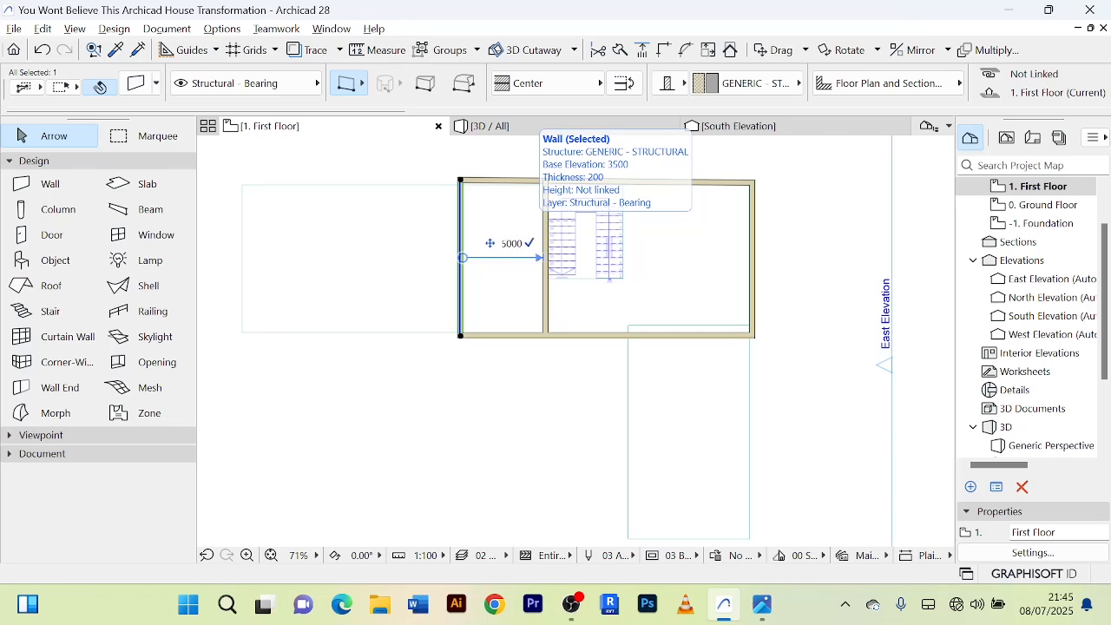
pyautogui.press('Return')
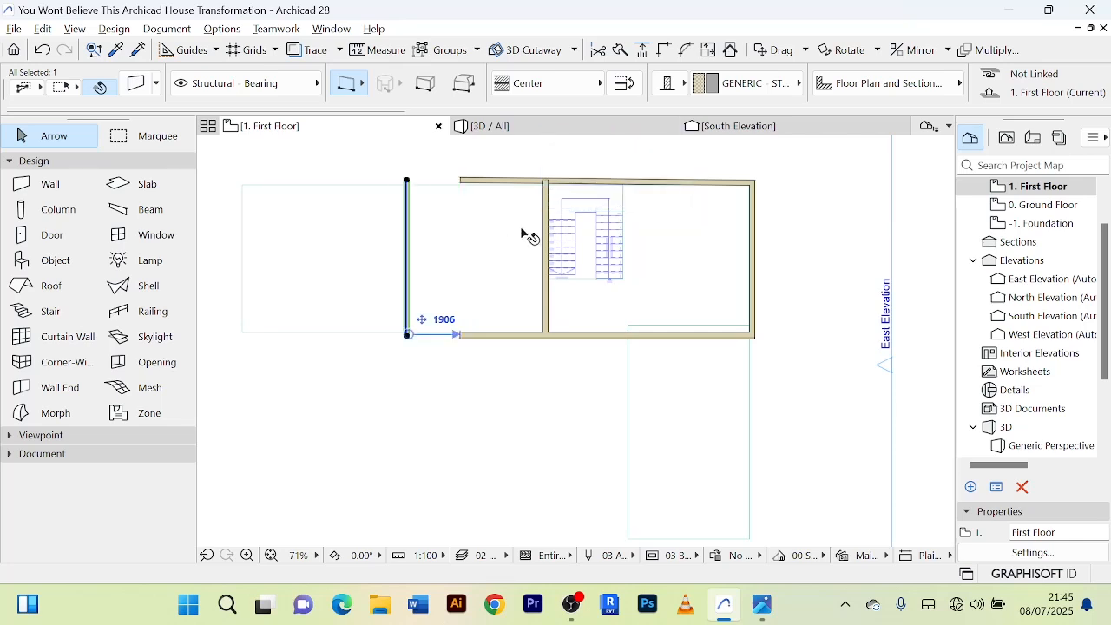
pyautogui.click(494, 183)
pyautogui.keyDown('shift'); pyautogui.click(408, 217); pyautogui.keyUp('shift')
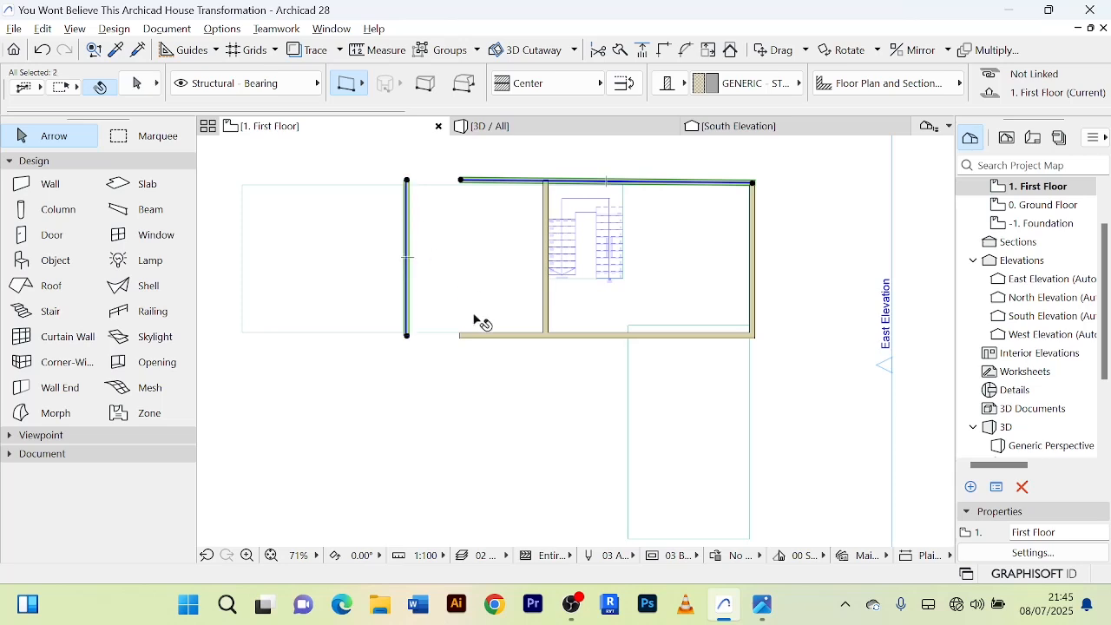
pyautogui.keyDown('shift'); pyautogui.click(484, 337); pyautogui.keyUp('shift')
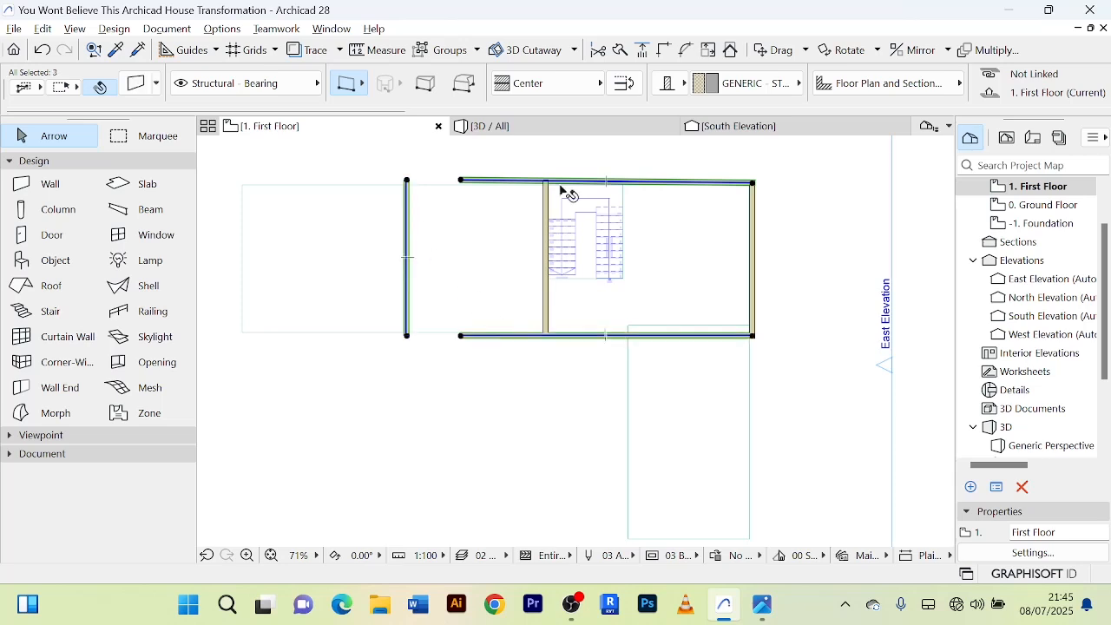
pyautogui.click(669, 58)
pyautogui.click(818, 254)
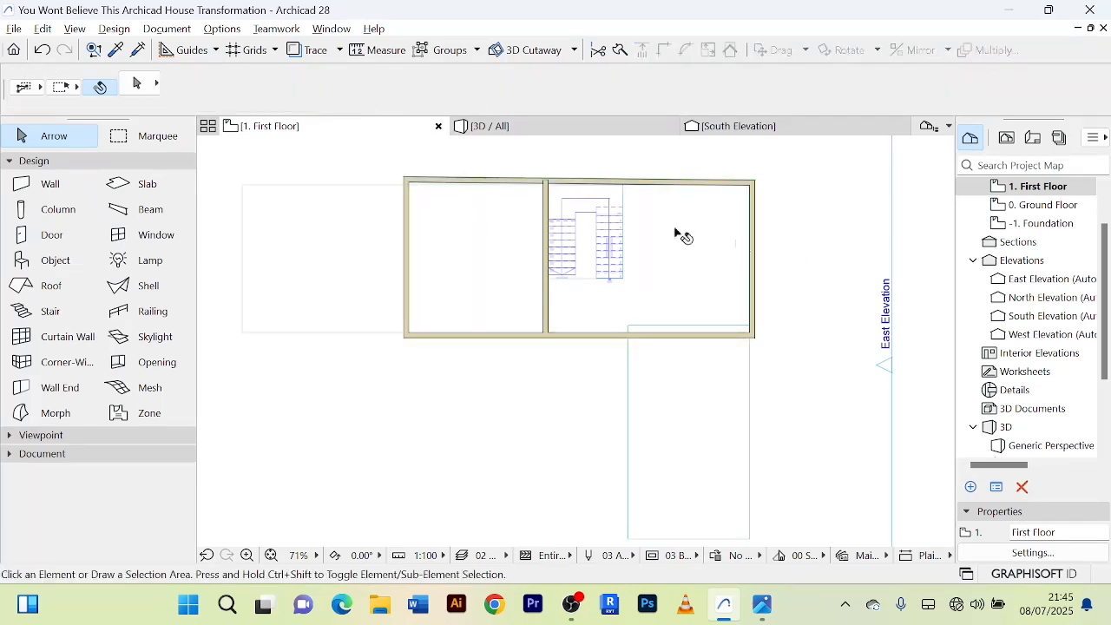
# Delete the slanted north wall of the first floor.
pyautogui.scroll(7, 529, 185)
pyautogui.scroll(-4, 512, 191)
pyautogui.moveTo(511, 191); pyautogui.dragTo(488, 260, button='middle')
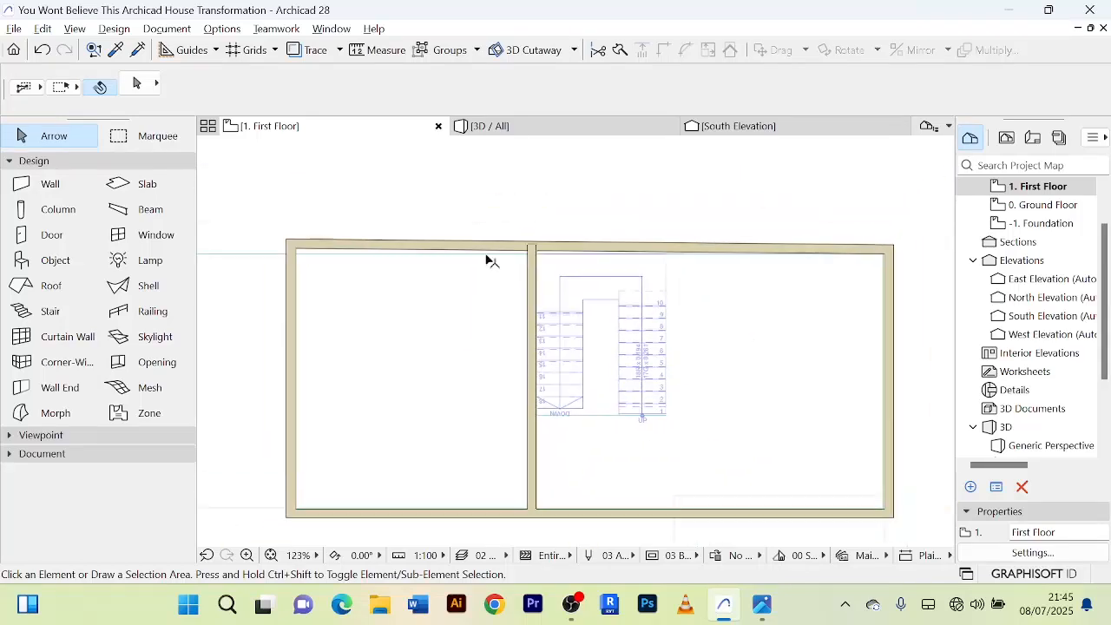
pyautogui.click(487, 250)
pyautogui.scroll(3, 486, 248)
pyautogui.scroll(-4, 486, 248)
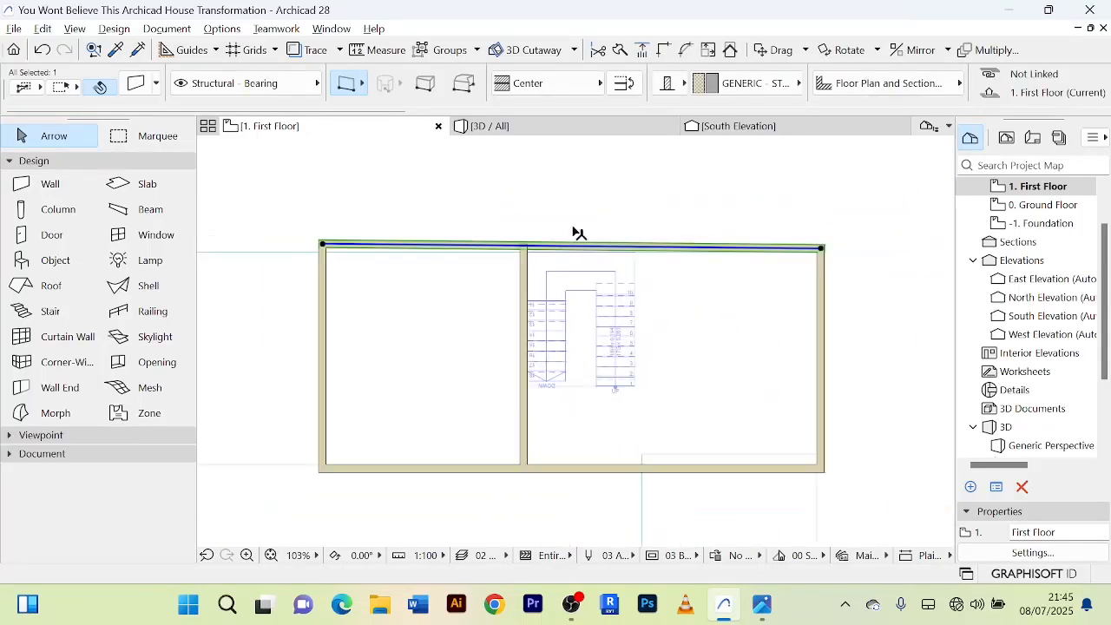
pyautogui.moveTo(583, 228); pyautogui.dragTo(611, 227, button='middle')
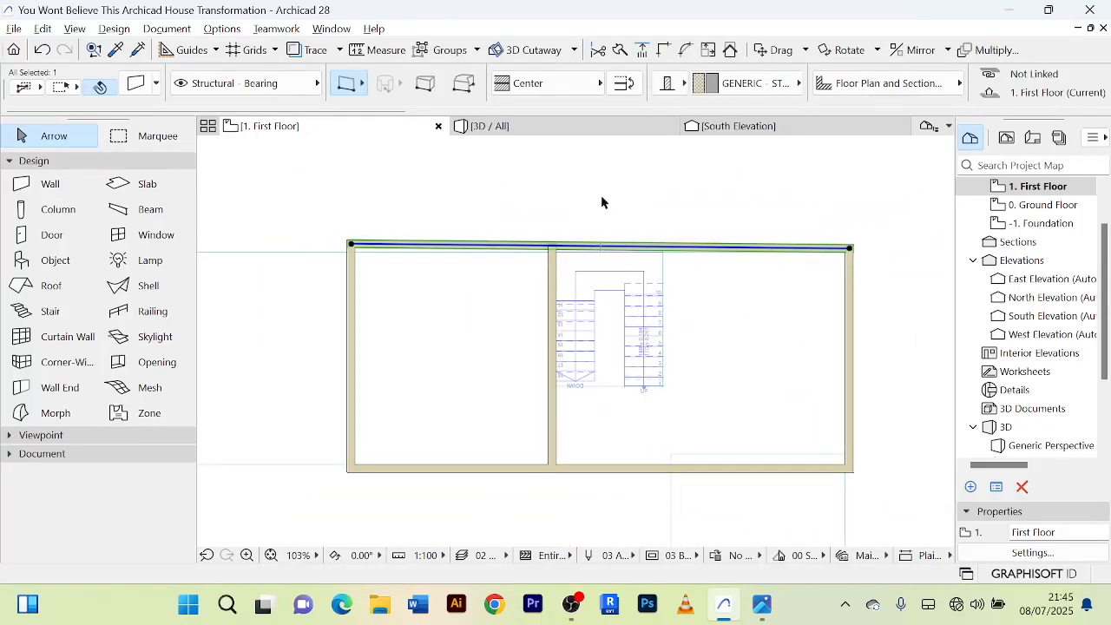
pyautogui.press('Delete')
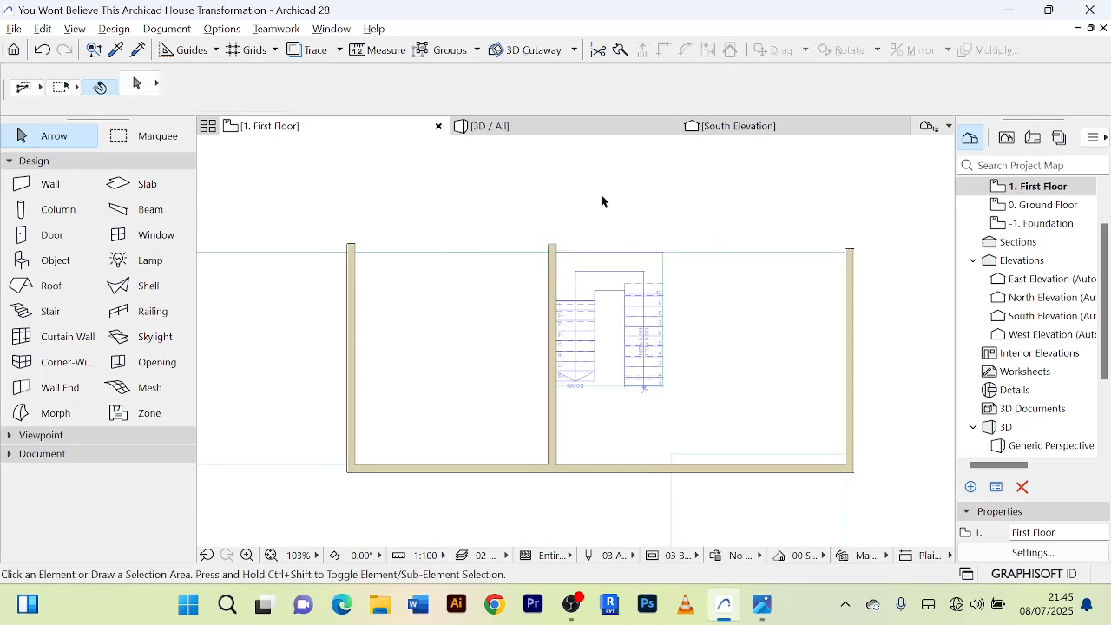
# Draw a straight north wall on the first floor from the east wall's upper end to the west wall, about 12903 long.
pyautogui.click(54, 186)
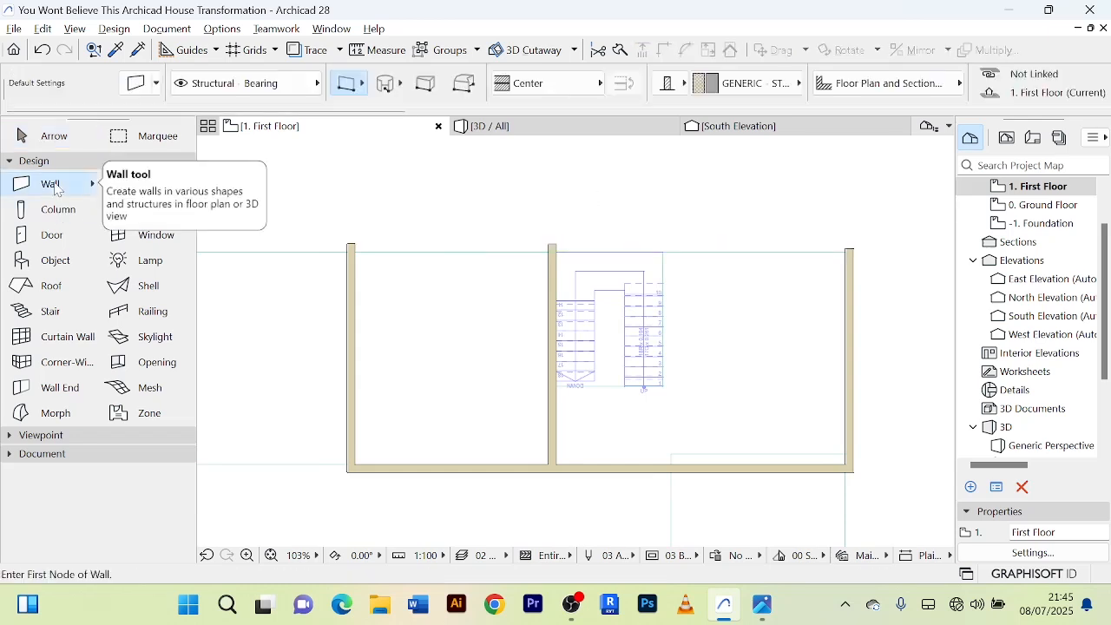
pyautogui.click(853, 253)
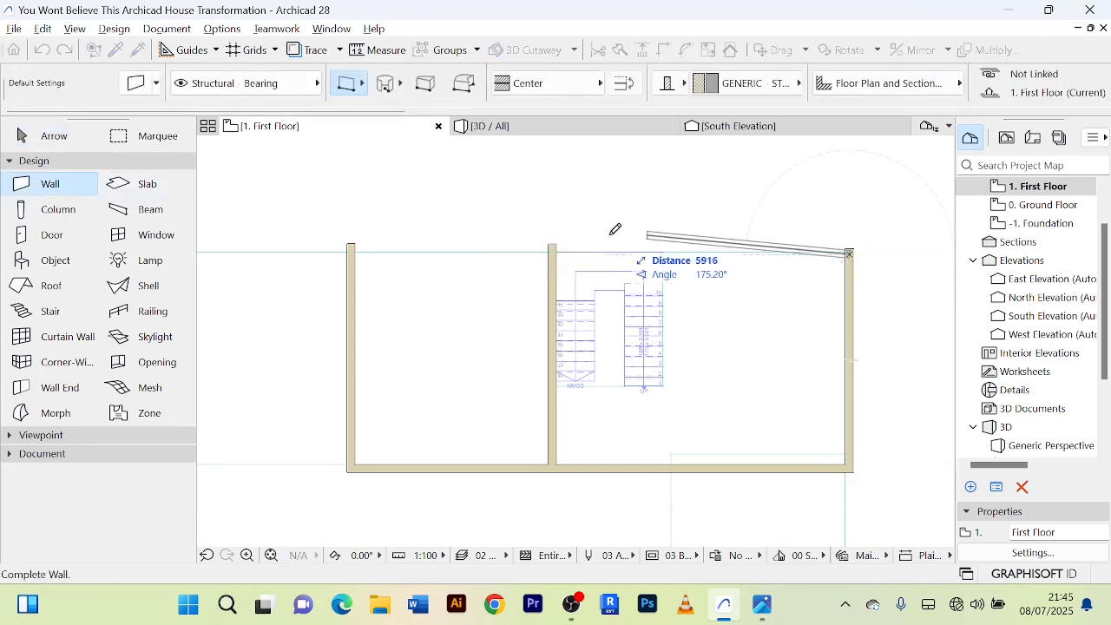
pyautogui.click(354, 250)
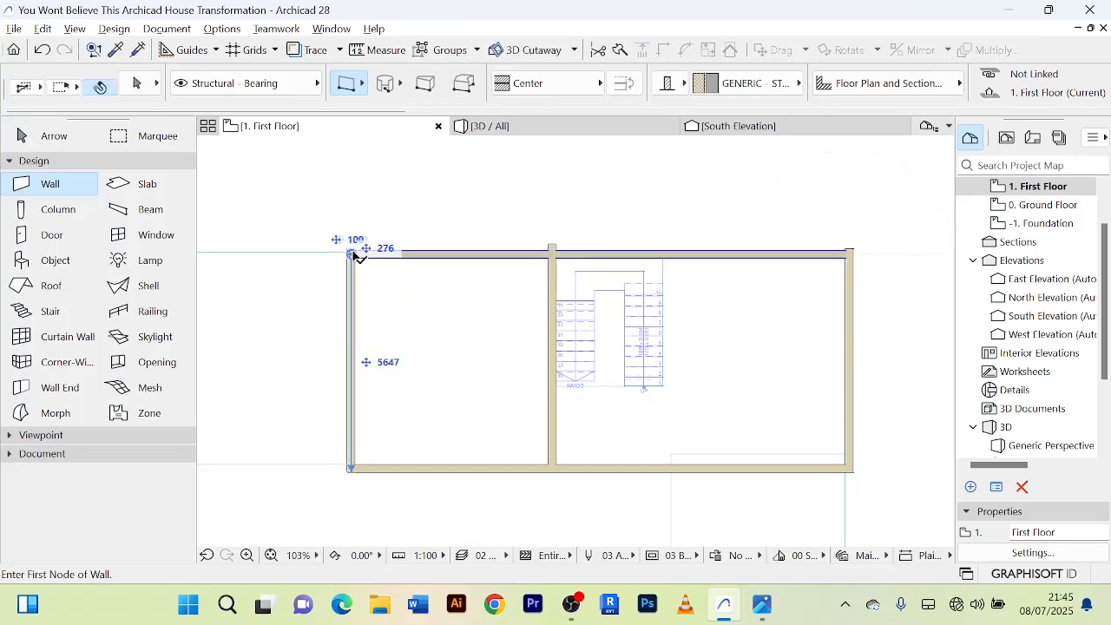
pyautogui.click(45, 137)
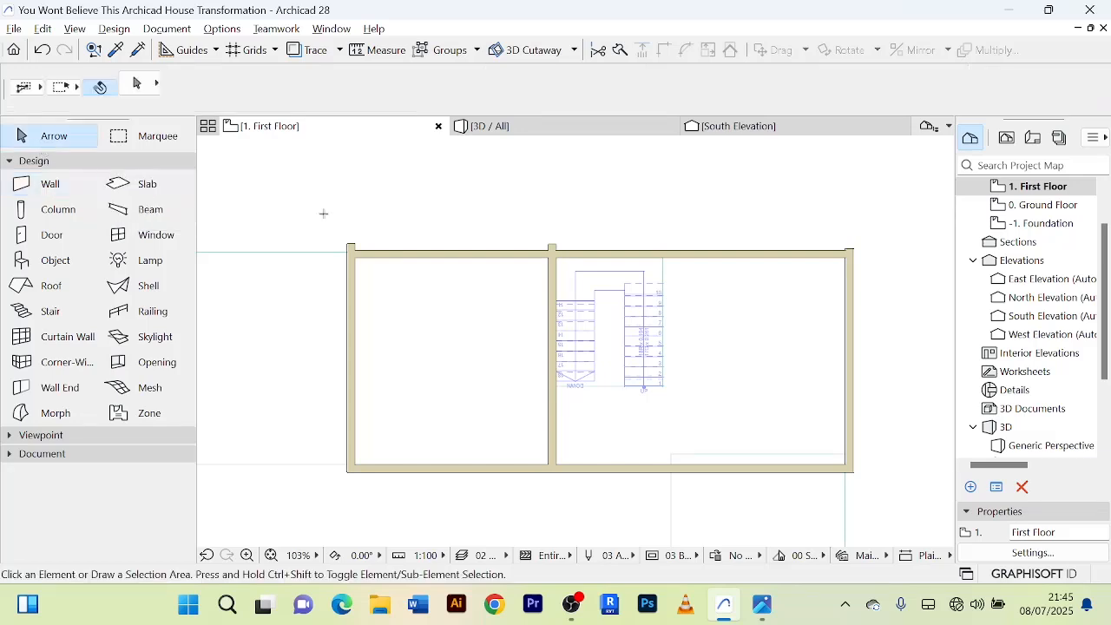
# Trim the ends of the west wall and the staircase's west wall that project beyond the new north wall.
pyautogui.scroll(5, 360, 256)
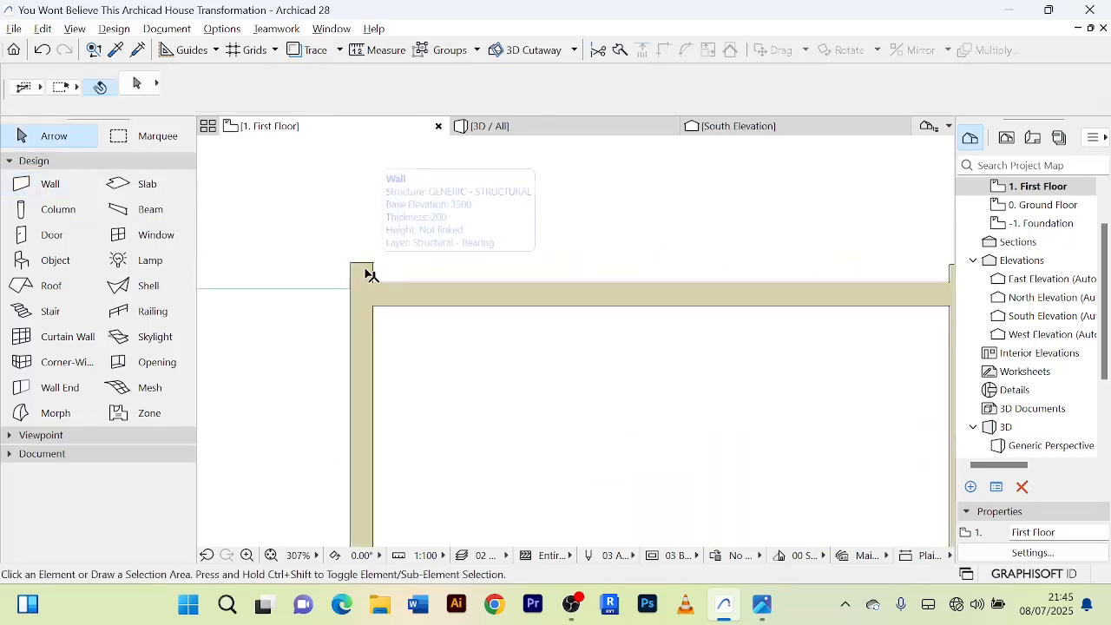
pyautogui.keyDown('ctrl'); pyautogui.click(368, 272); pyautogui.keyUp('ctrl')
pyautogui.scroll(-3, 464, 255)
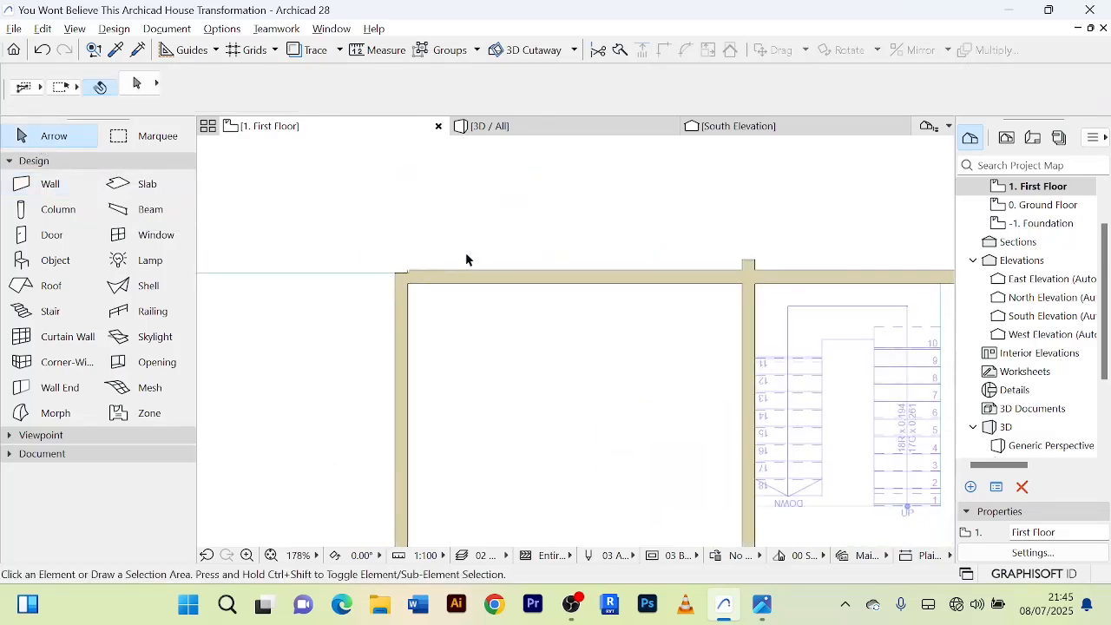
pyautogui.moveTo(466, 255); pyautogui.dragTo(373, 234, button='middle')
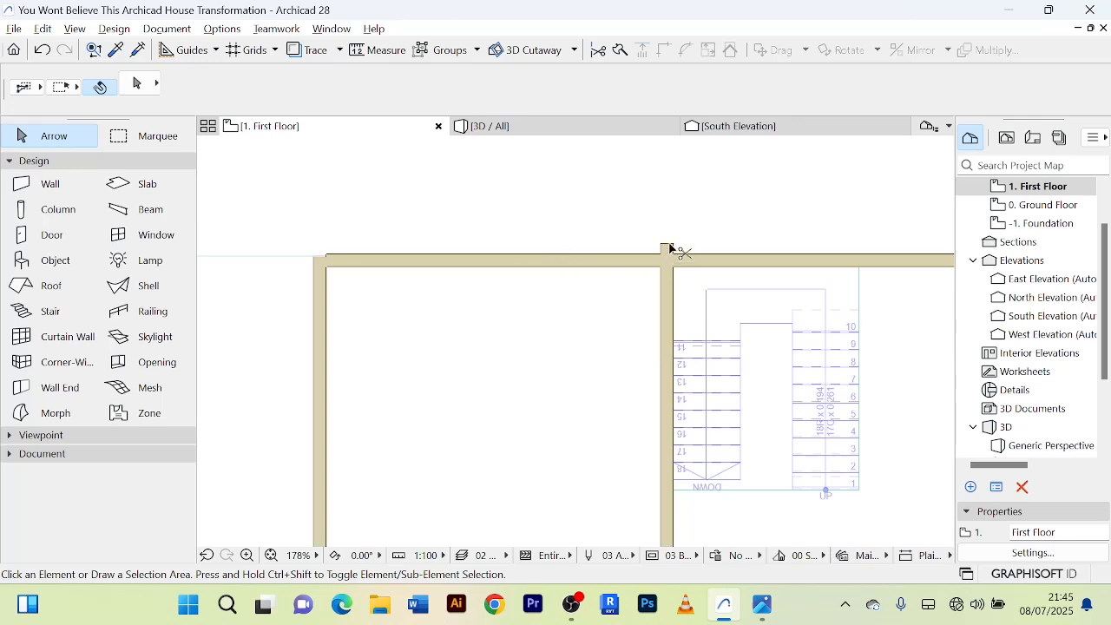
# Join the new north wall and the west wall at their corner with Intersect.
pyautogui.click(438, 257)
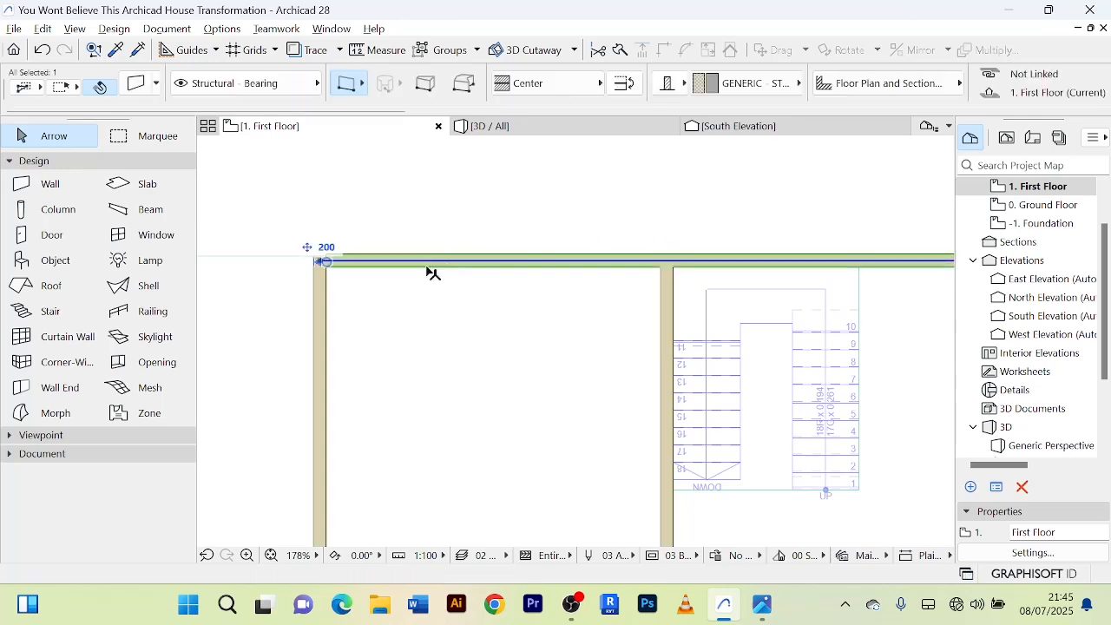
pyautogui.keyDown('shift'); pyautogui.click(321, 300); pyautogui.keyUp('shift')
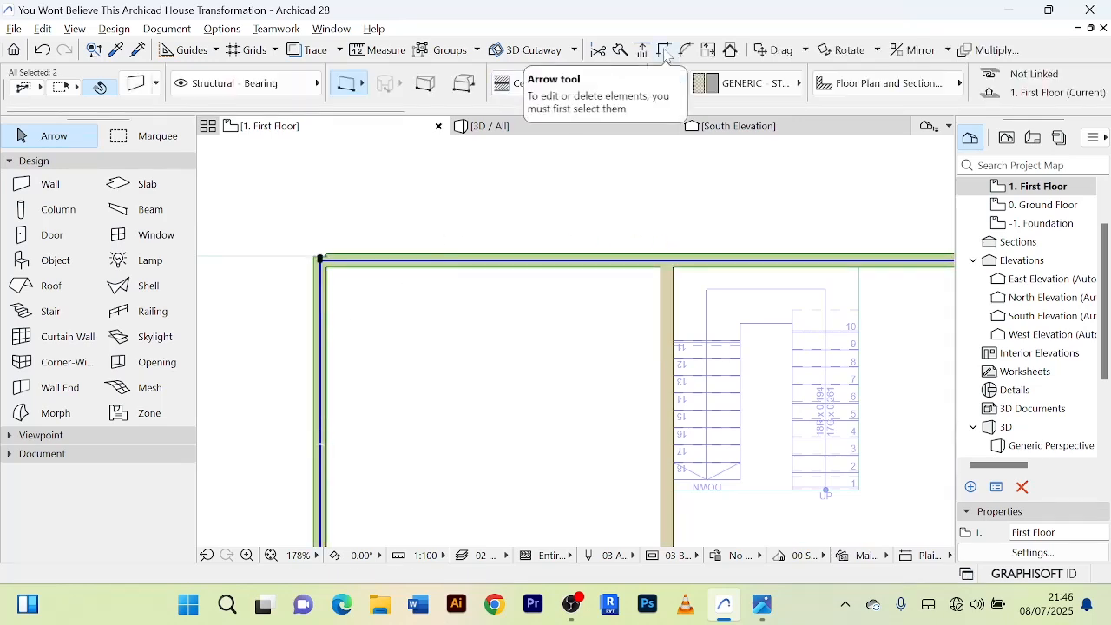
pyautogui.scroll(-5, 681, 200)
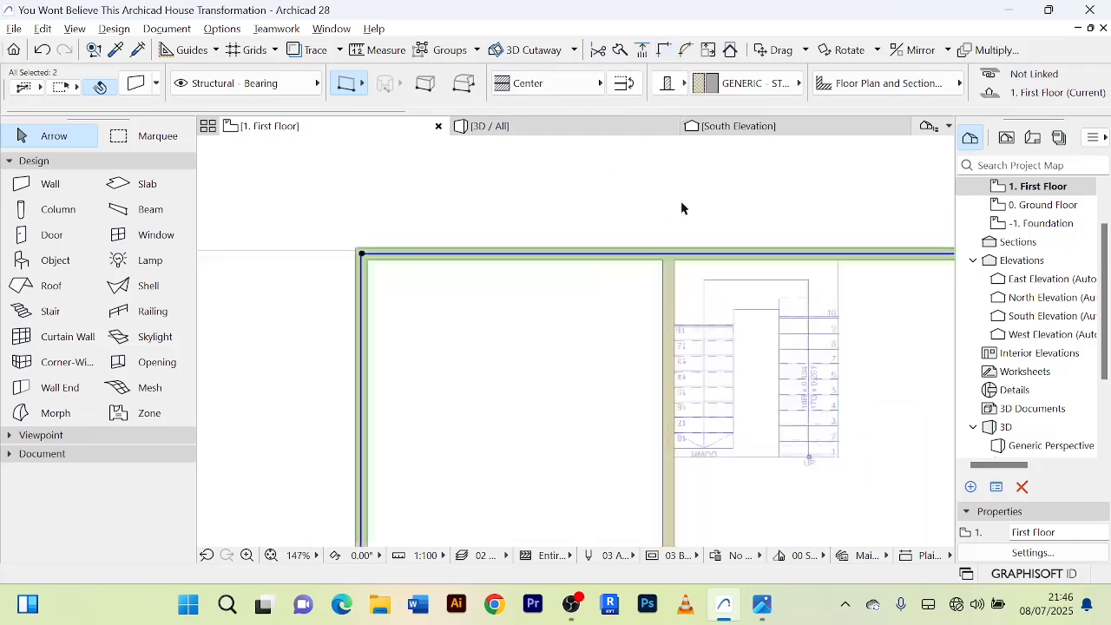
# Join the east wall and the new north wall at the northeast corner with Intersect.
pyautogui.moveTo(681, 200); pyautogui.dragTo(579, 196, button='middle')
pyautogui.click(746, 251)
pyautogui.scroll(4, 751, 238)
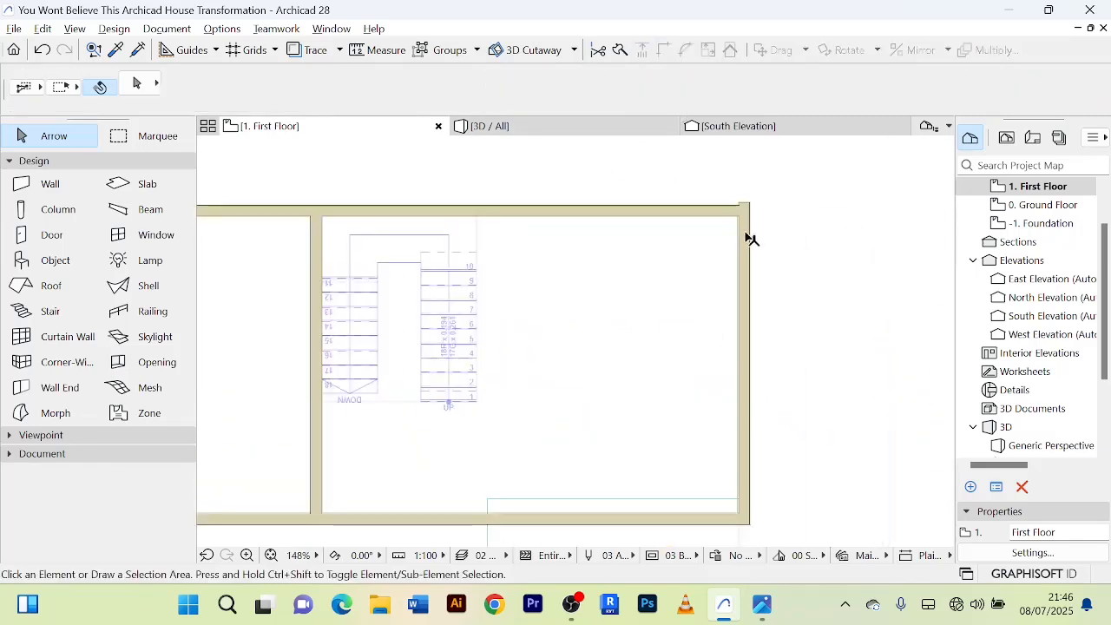
pyautogui.scroll(3, 731, 227)
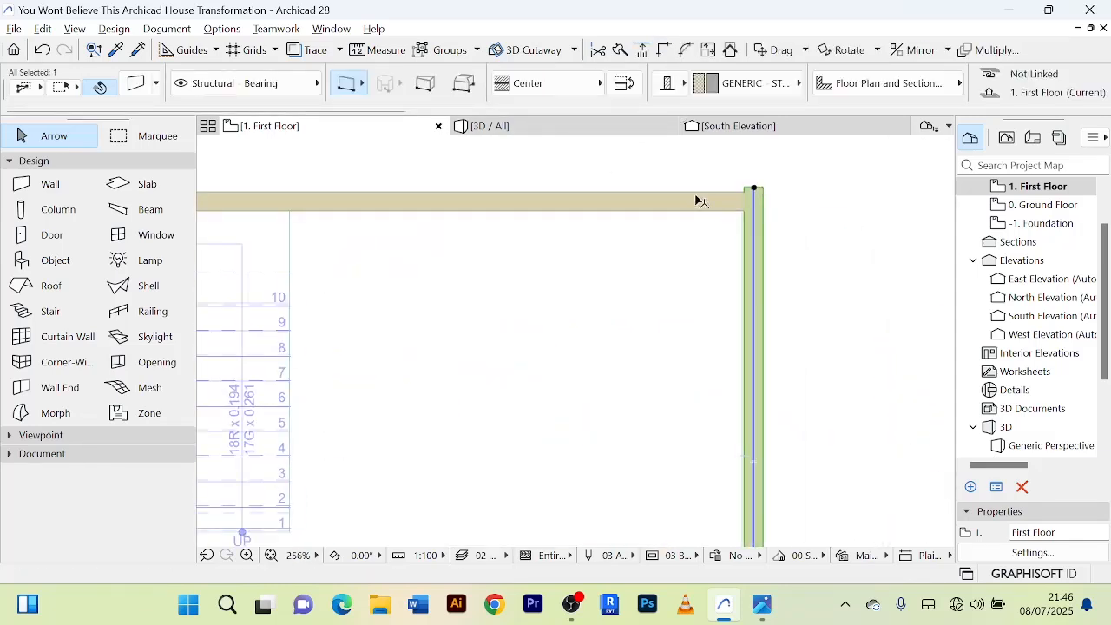
pyautogui.keyDown('shift'); pyautogui.click(697, 201); pyautogui.keyUp('shift')
pyautogui.click(665, 55)
pyautogui.click(825, 244)
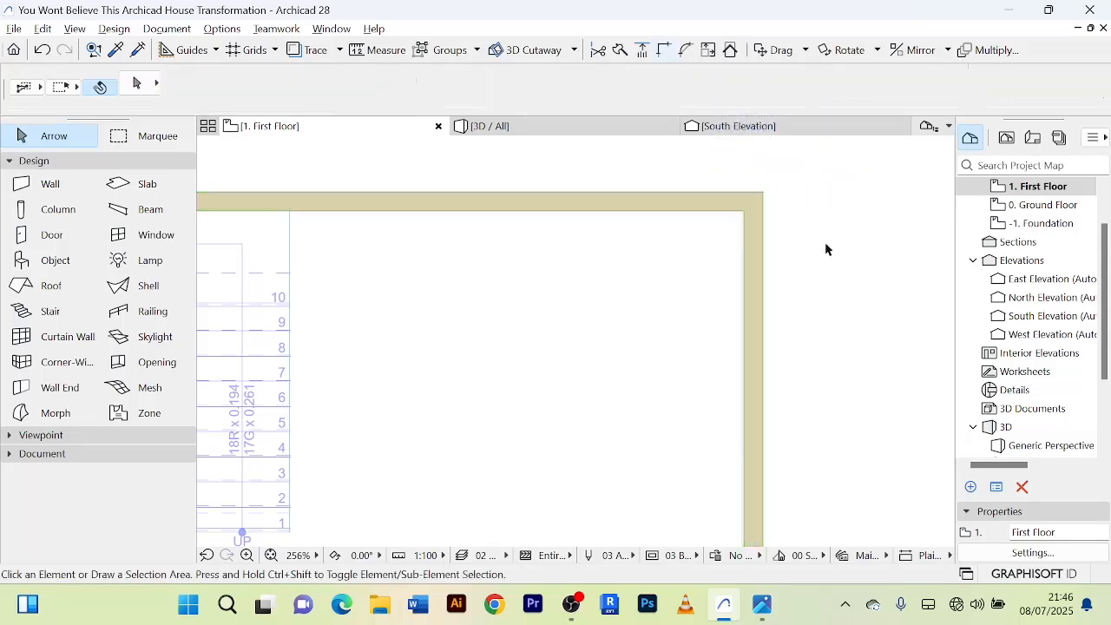
# Inspect in 3D how the rebuilt first-floor north wall and its corners line up with the ground-floor walls.
pyautogui.scroll(-3, 816, 233)
pyautogui.moveTo(812, 231); pyautogui.dragTo(681, 207, button='middle')
pyautogui.click(576, 136)
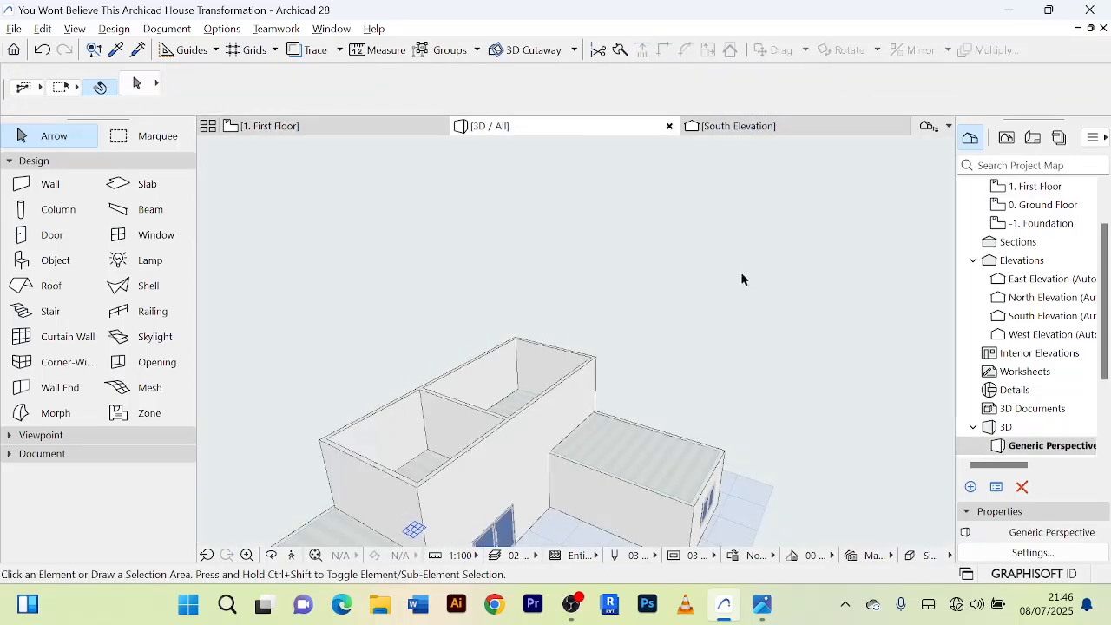
pyautogui.scroll(-1, 647, 287)
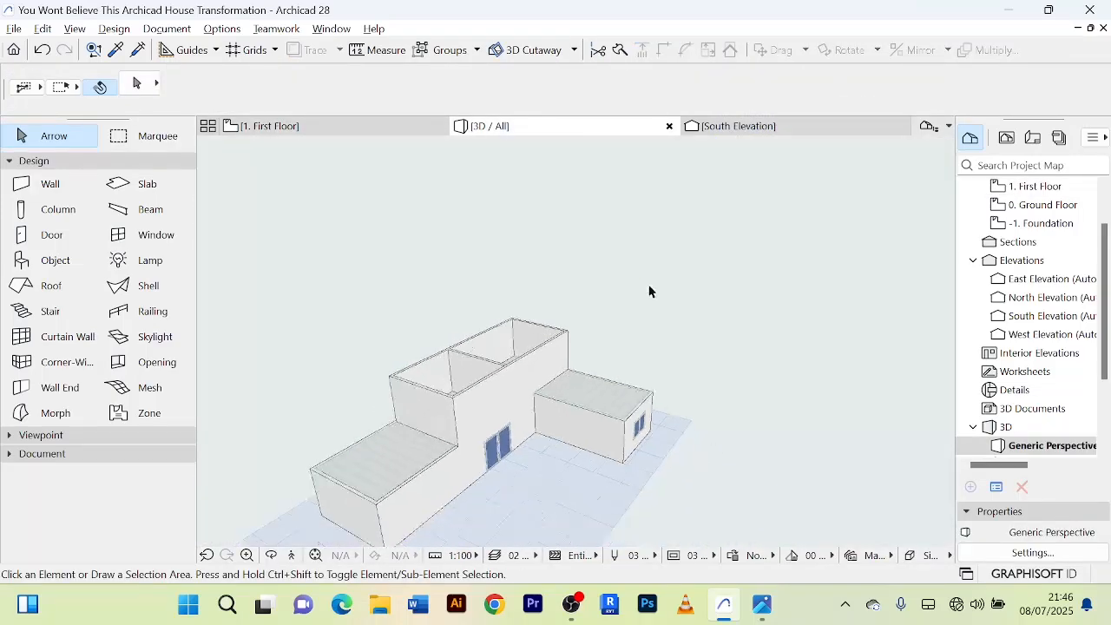
pyautogui.keyDown('shift'); pyautogui.moveTo(649, 290); pyautogui.dragTo(464, 318, button='middle'); pyautogui.keyUp('shift')
pyautogui.scroll(-2, 722, 381)
pyautogui.keyDown('shift'); pyautogui.moveTo(716, 376); pyautogui.dragTo(406, 325, button='middle'); pyautogui.keyUp('shift')
pyautogui.scroll(2, 756, 386)
pyautogui.keyDown('shift'); pyautogui.moveTo(756, 385); pyautogui.dragTo(679, 442, button='middle'); pyautogui.keyUp('shift')
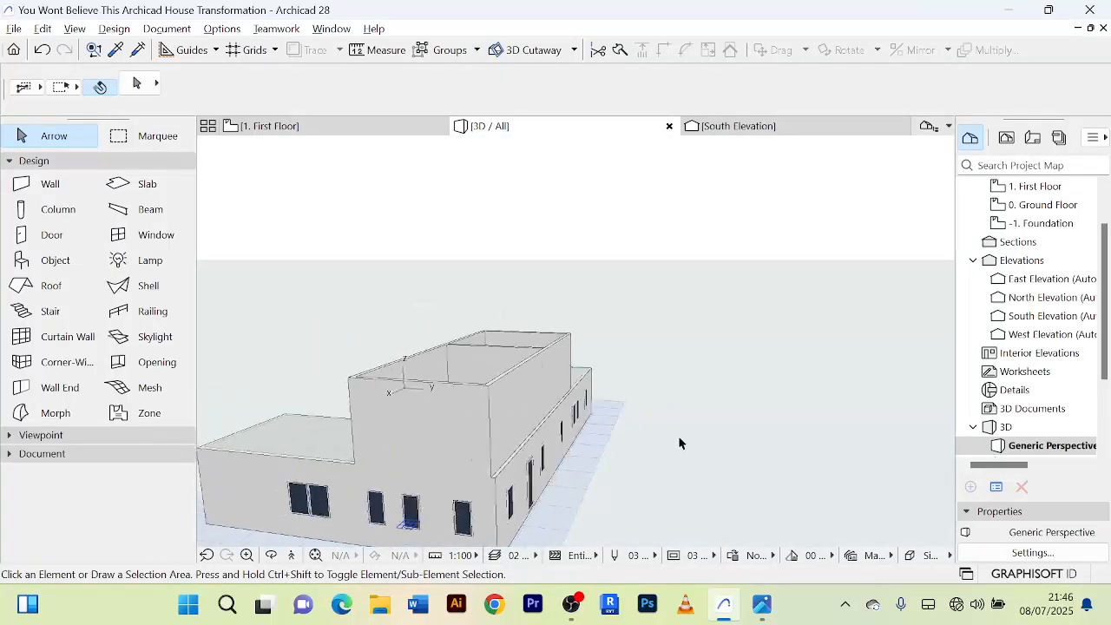
pyautogui.scroll(2, 523, 440)
pyautogui.scroll(-1, 486, 441)
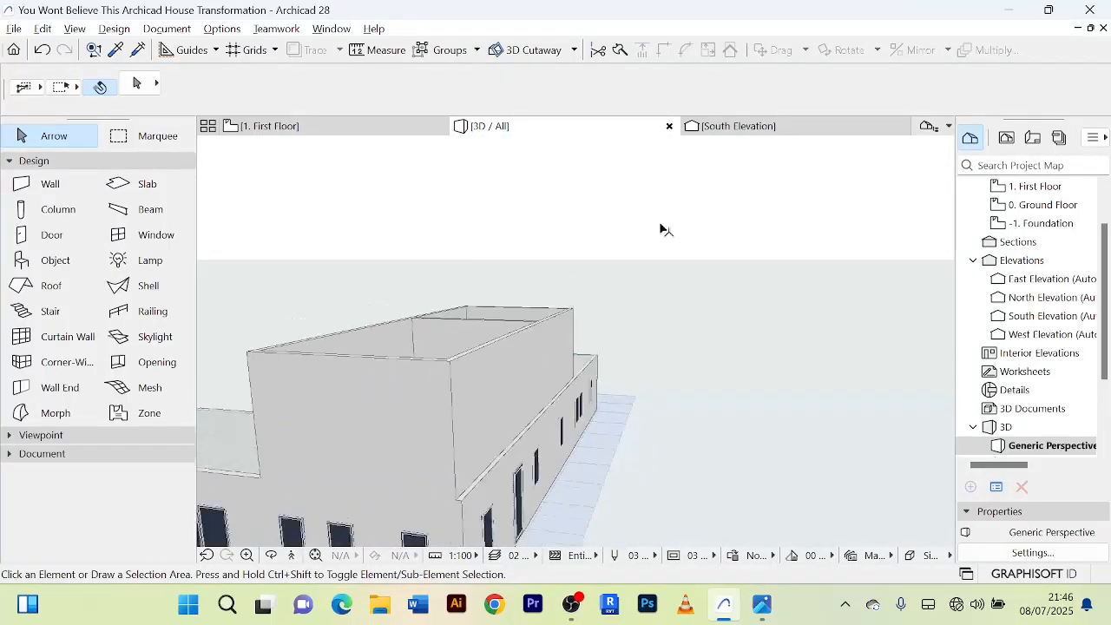
# Shift the first-floor north wall slightly with Drag and compare its alignment with the ground-floor wall in 3D.
pyautogui.click(326, 128)
pyautogui.click(488, 197)
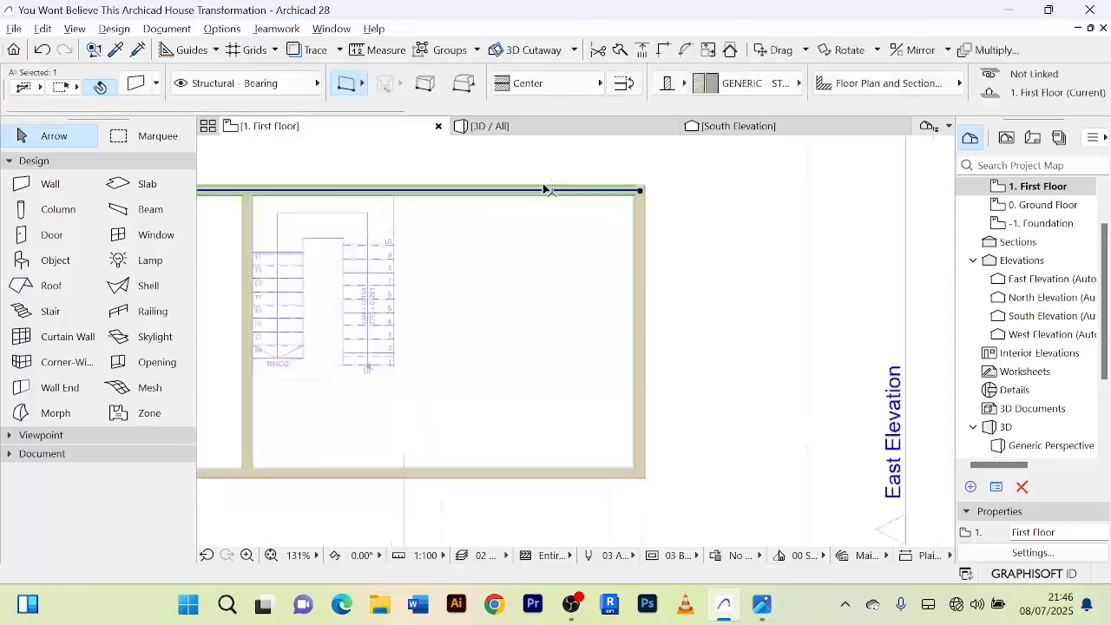
pyautogui.scroll(-3, 667, 265)
pyautogui.scroll(3, 593, 241)
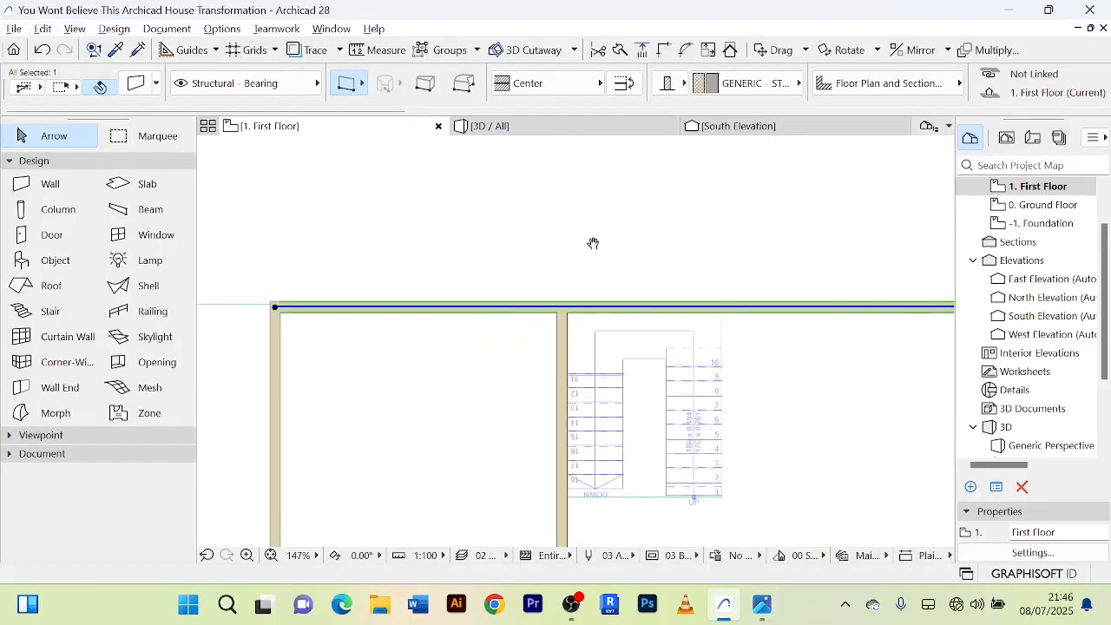
pyautogui.hotkey('ctrl', 'd')
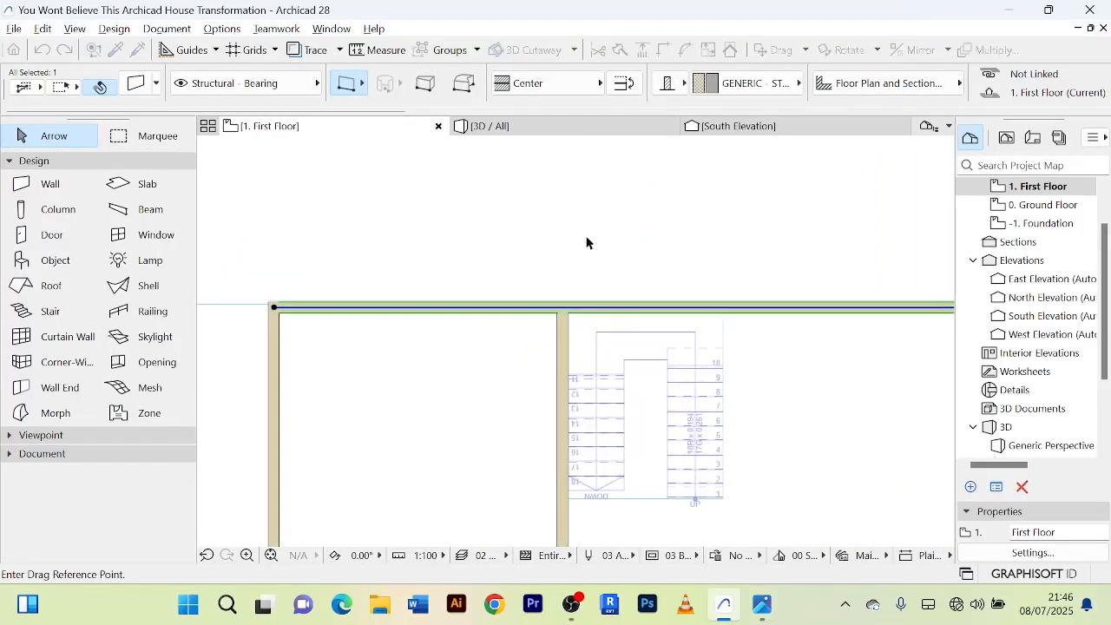
pyautogui.click(525, 308)
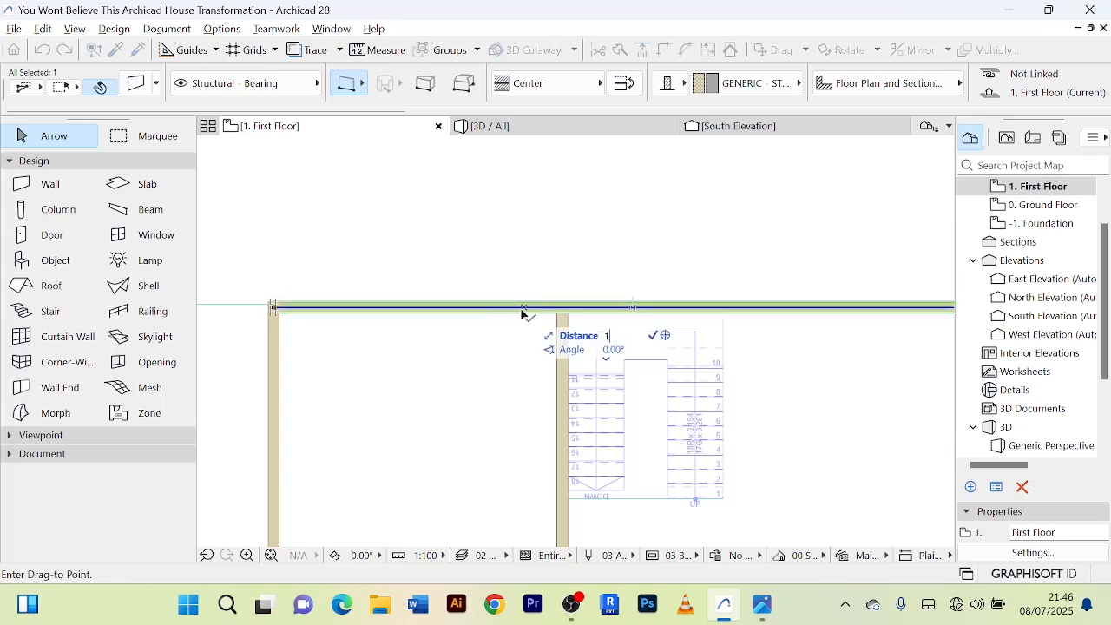
pyautogui.click(526, 309)
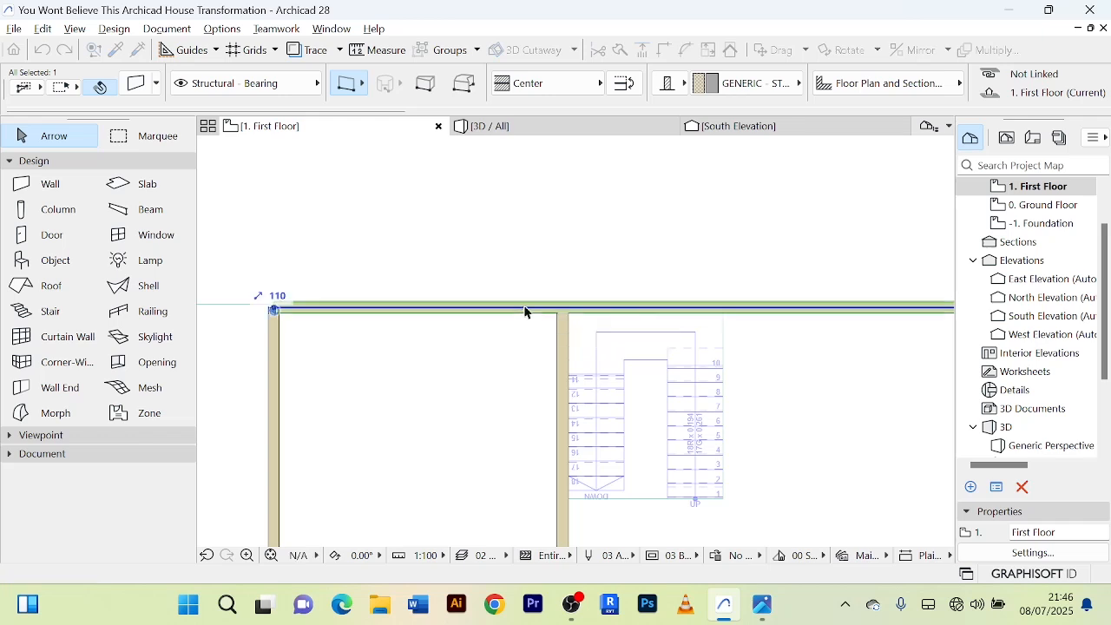
pyautogui.click(534, 130)
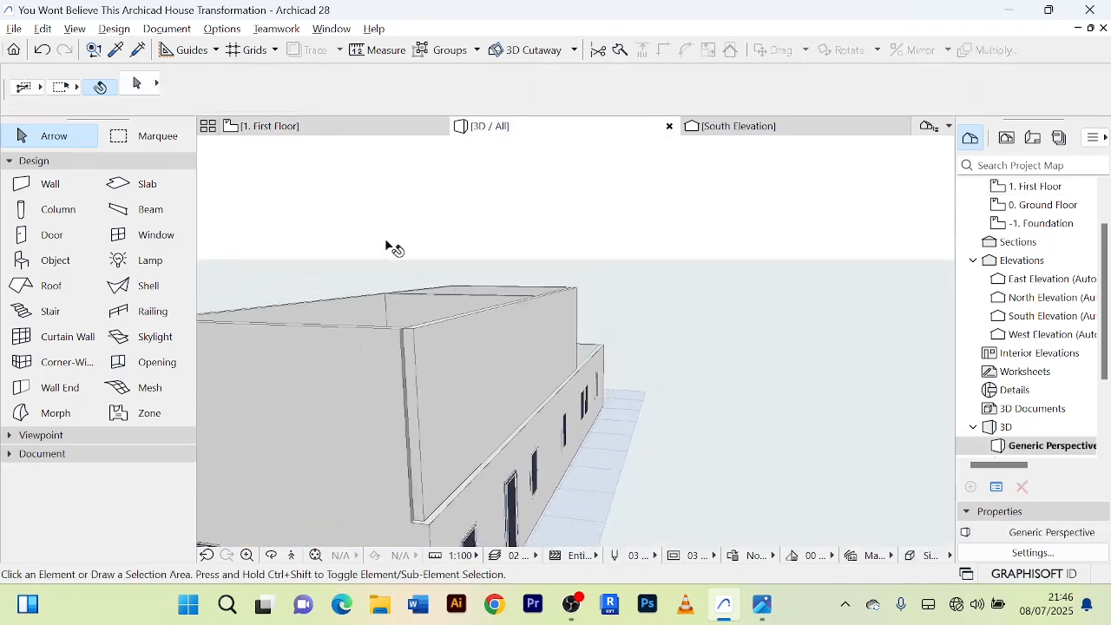
pyautogui.click(269, 126)
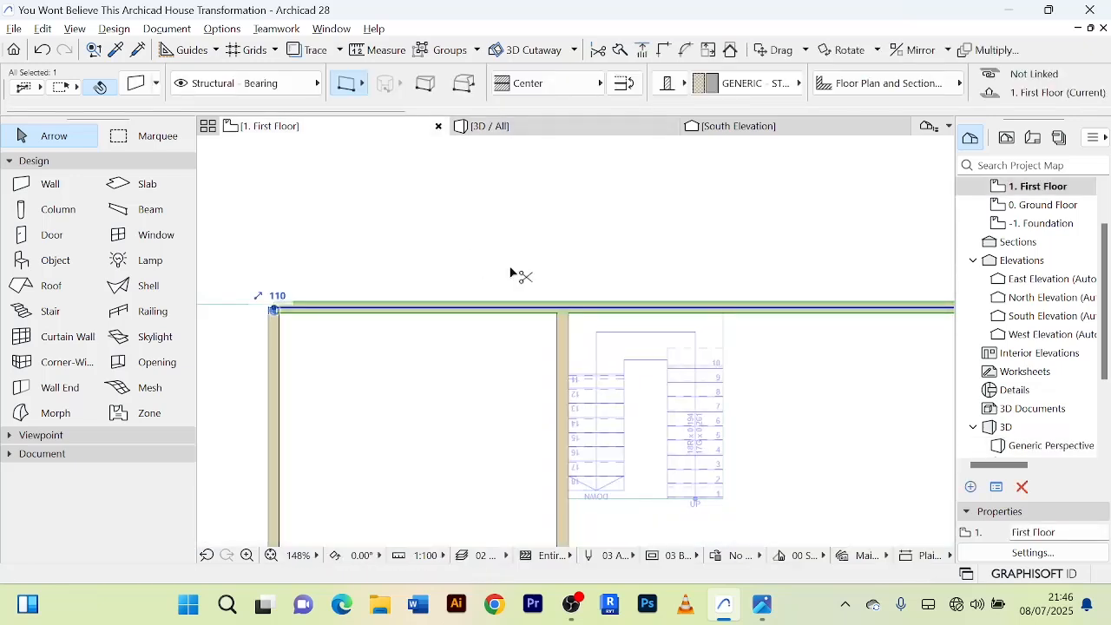
pyautogui.hotkey('ctrl', 'd')
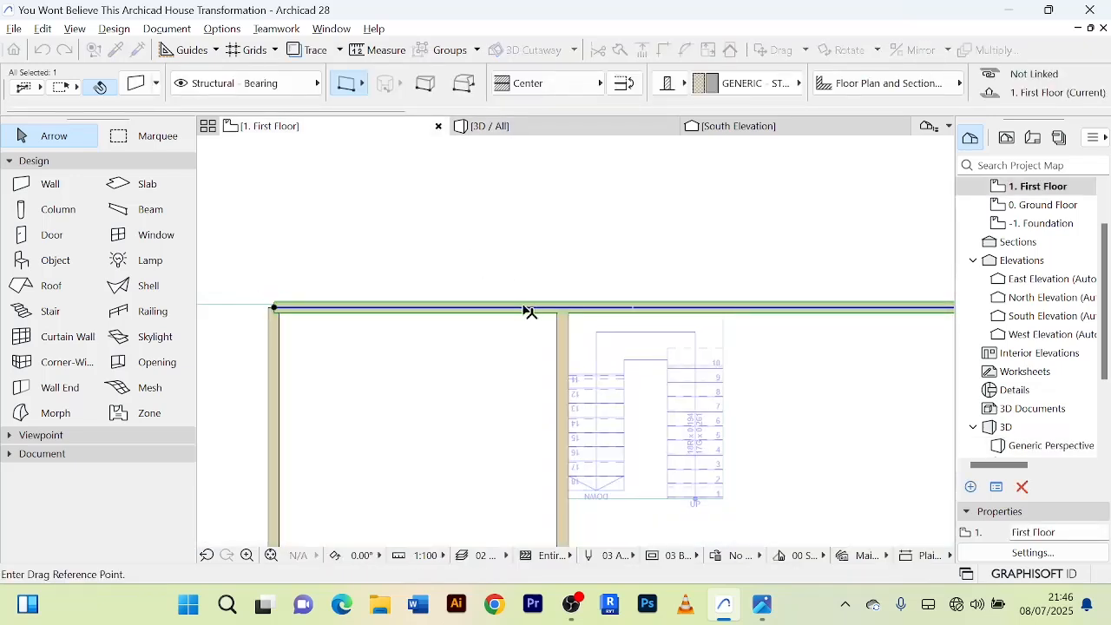
pyautogui.click(523, 307)
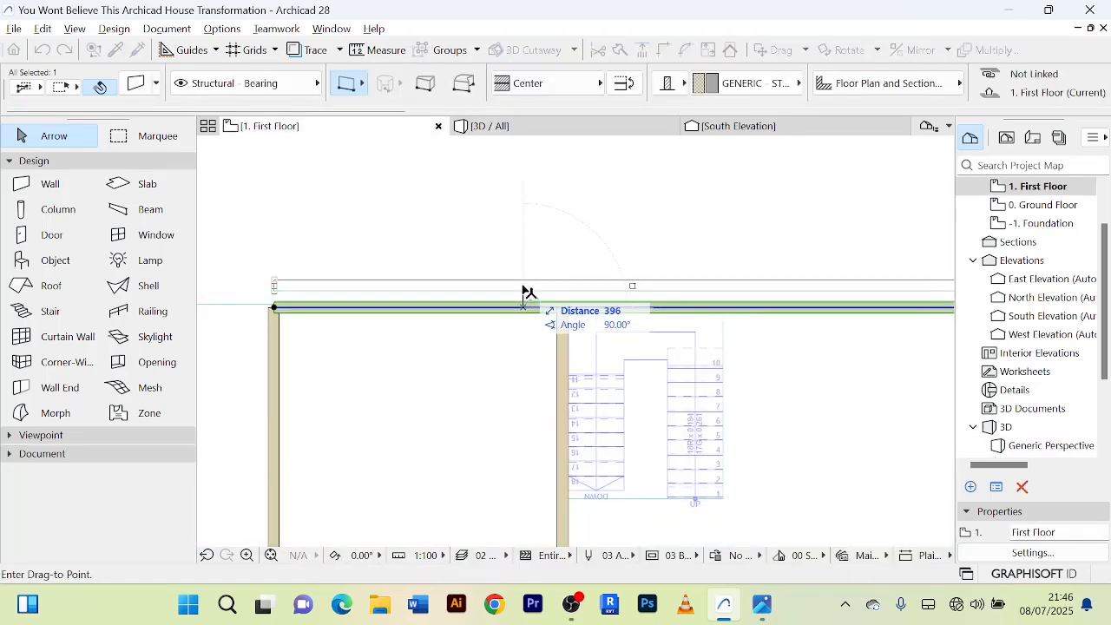
pyautogui.press('Escape')
pyautogui.press('Delete')
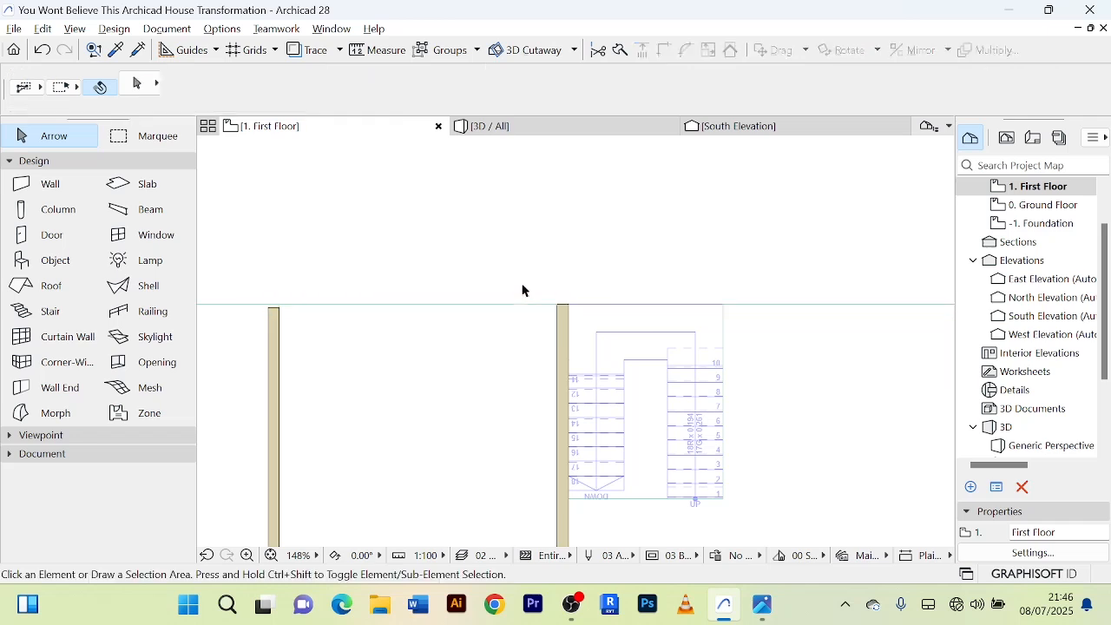
pyautogui.press('z')
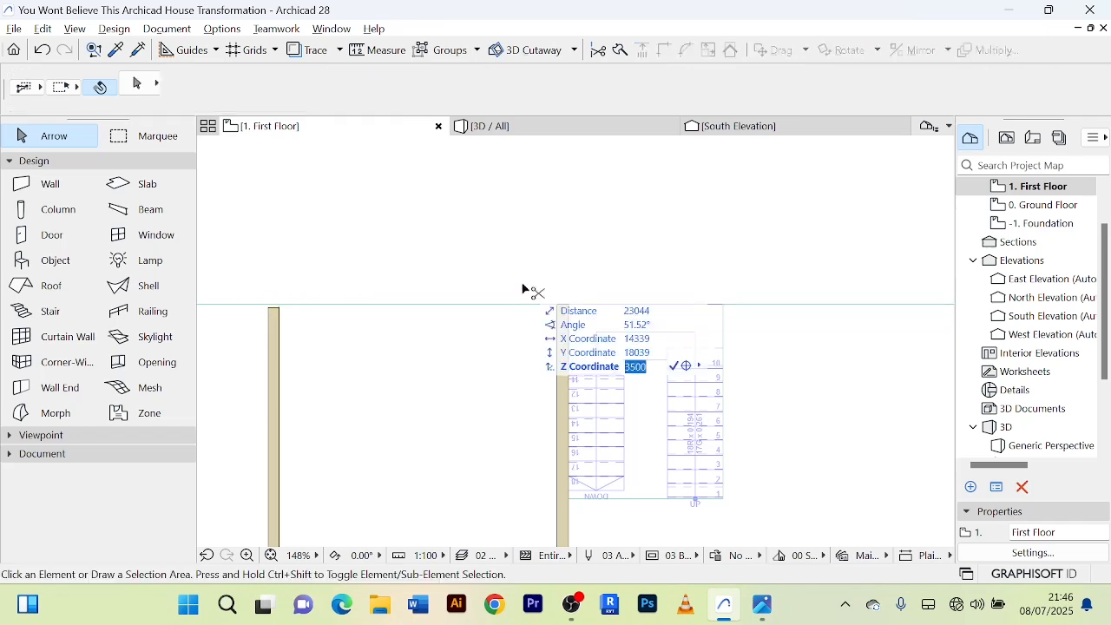
pyautogui.hotkey('ctrl', 'z')
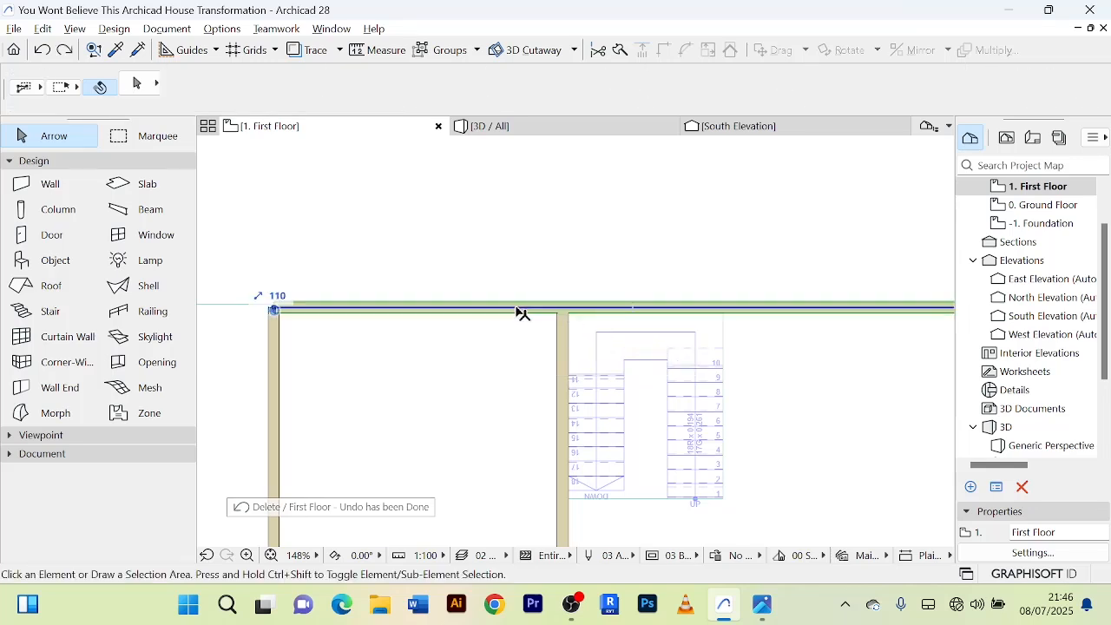
# Drag the first-floor north wall 20 north and check its alignment with the ground-floor wall in 3D.
pyautogui.click(520, 311)
pyautogui.hotkey('ctrl', 'd')
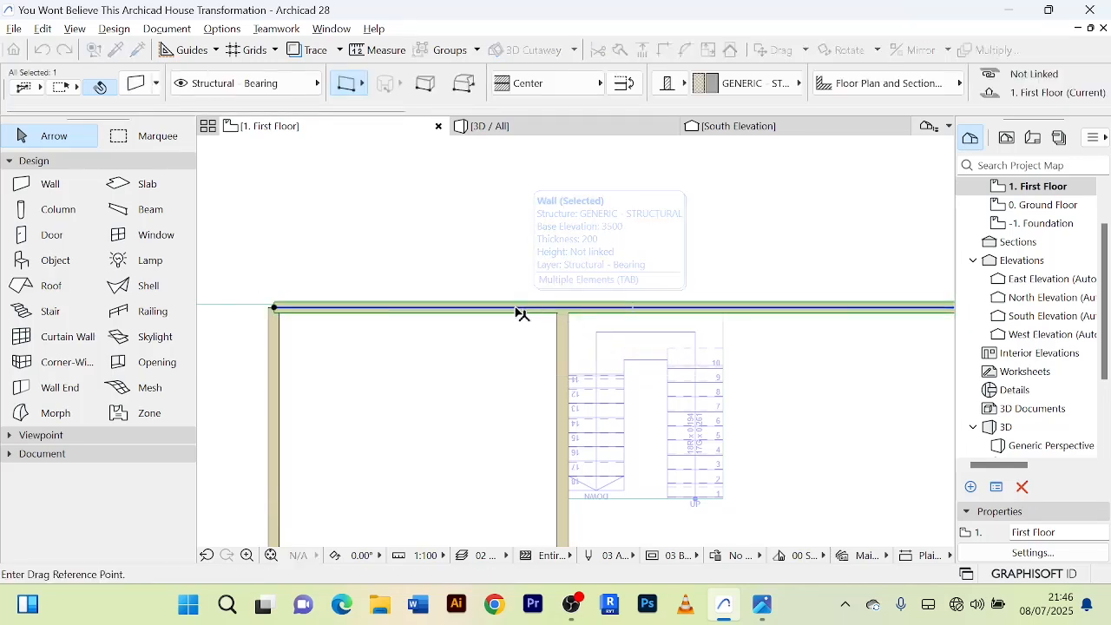
pyautogui.click(519, 308)
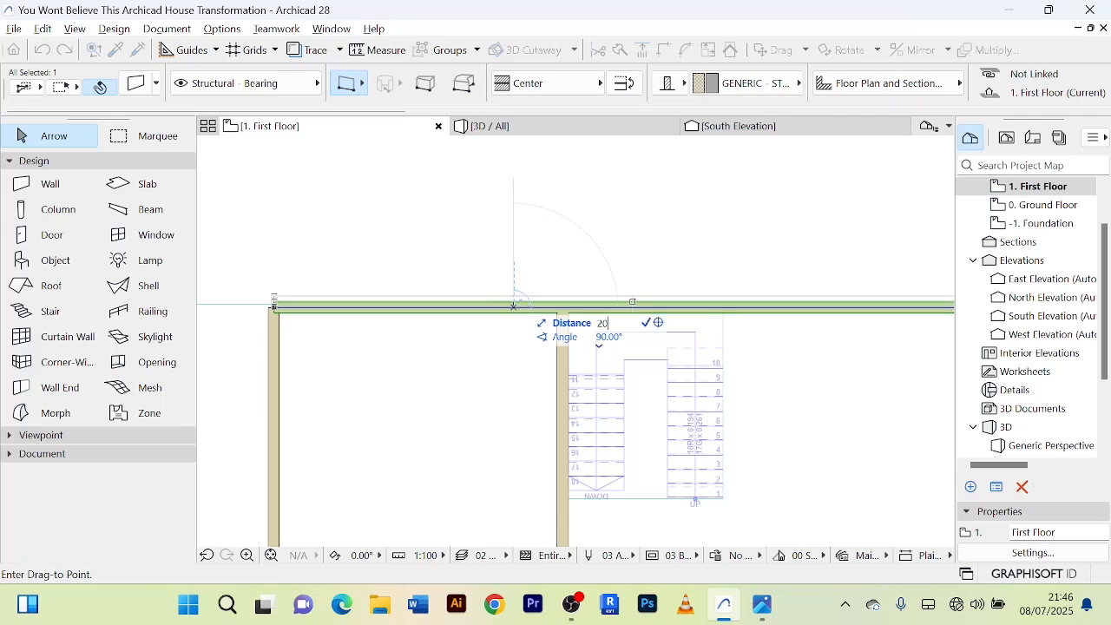
pyautogui.click(513, 306)
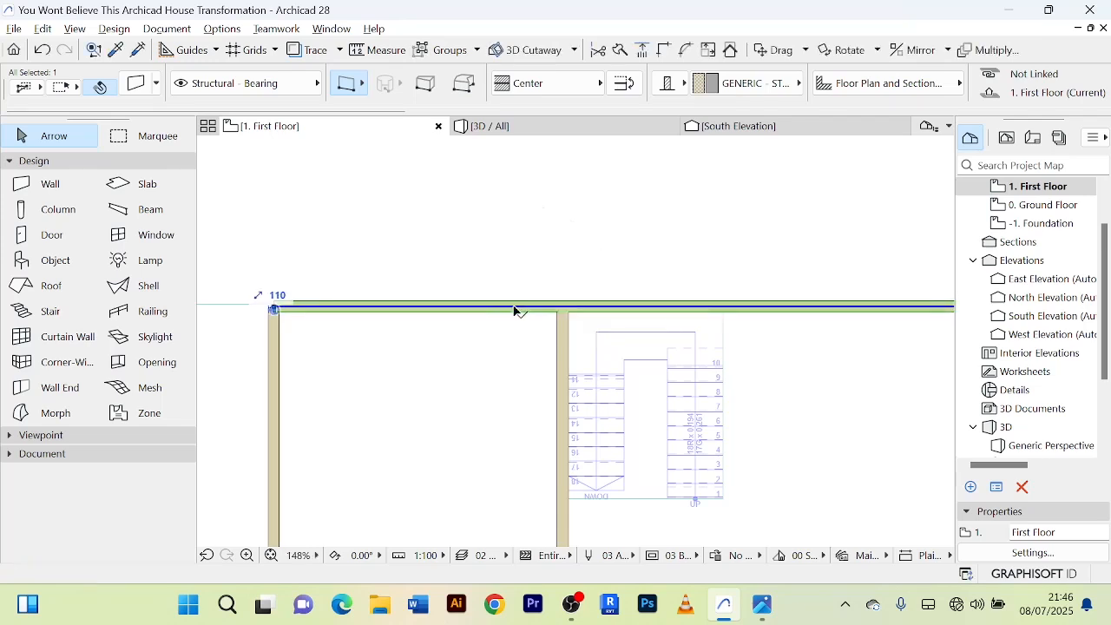
pyautogui.click(551, 127)
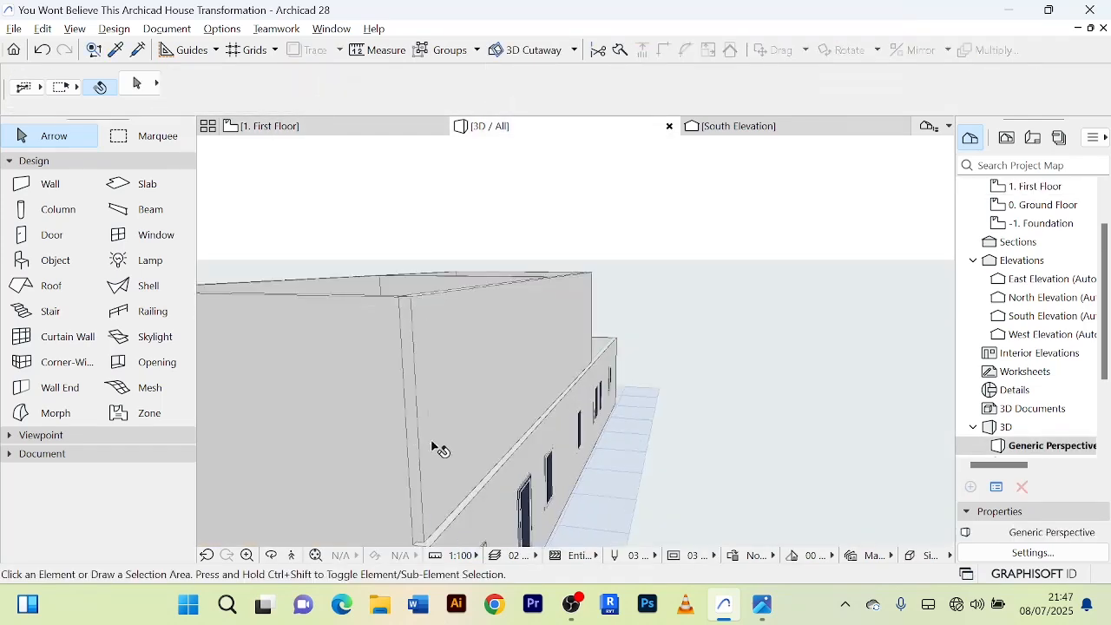
# Drag the first-floor north wall 30 north and check its alignment with the ground-floor wall in 3D.
pyautogui.click(333, 128)
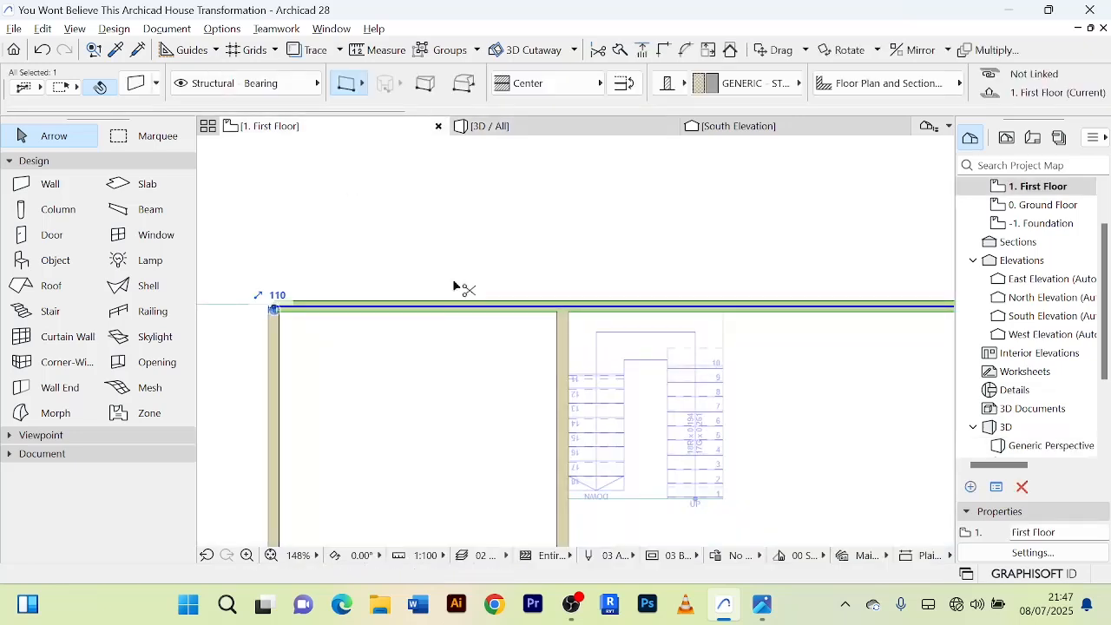
pyautogui.hotkey('ctrl', 'd')
pyautogui.click(484, 310)
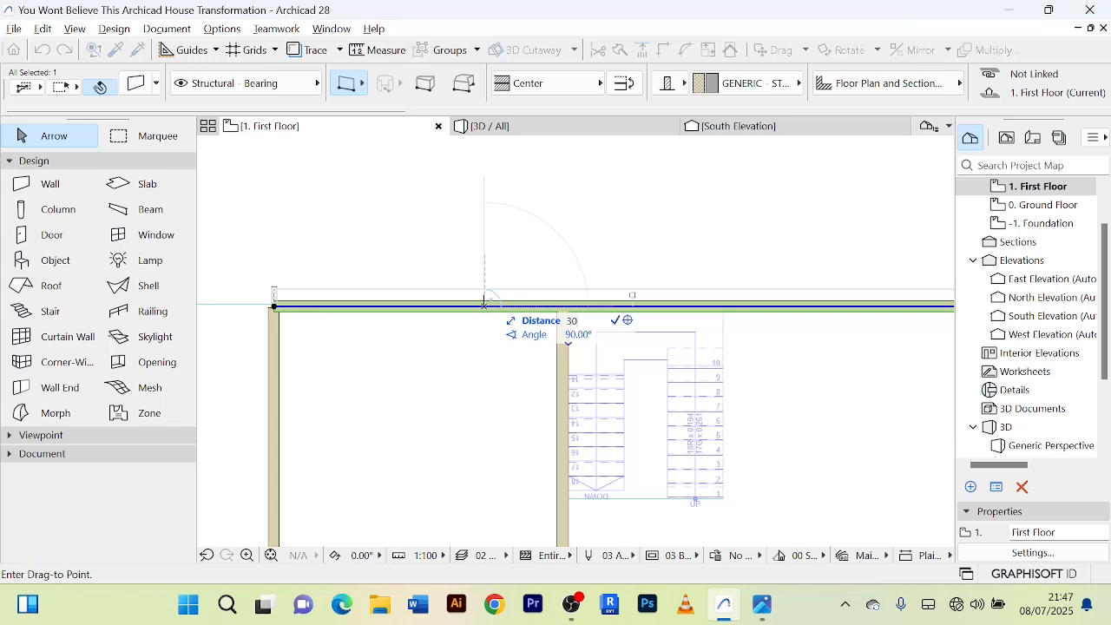
pyautogui.click(484, 304)
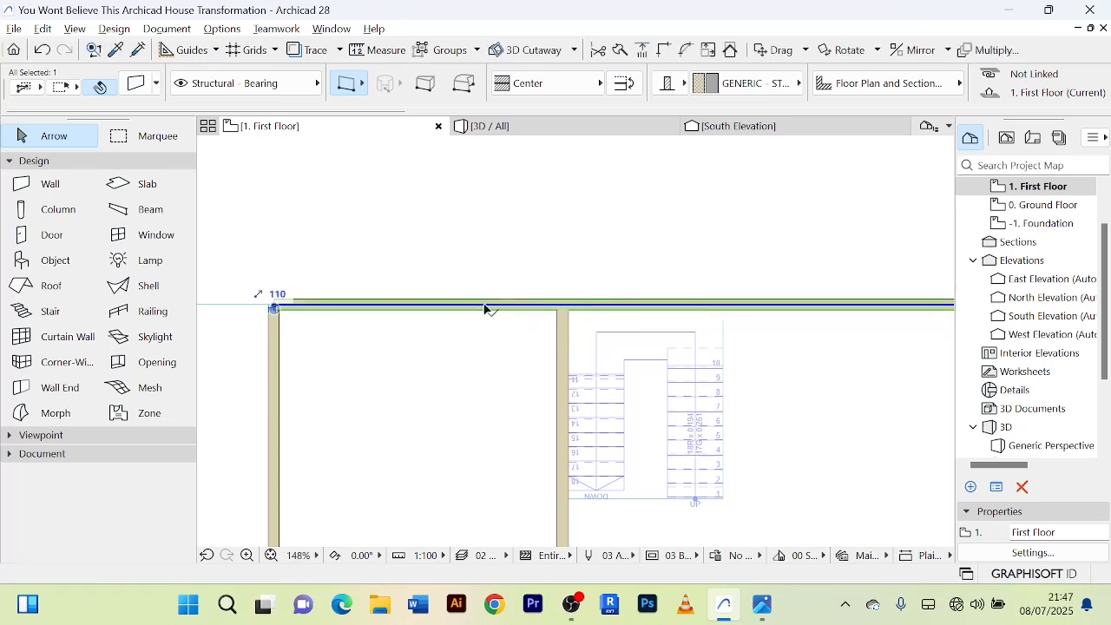
pyautogui.click(497, 130)
pyautogui.press('Escape')
pyautogui.scroll(3, 463, 462)
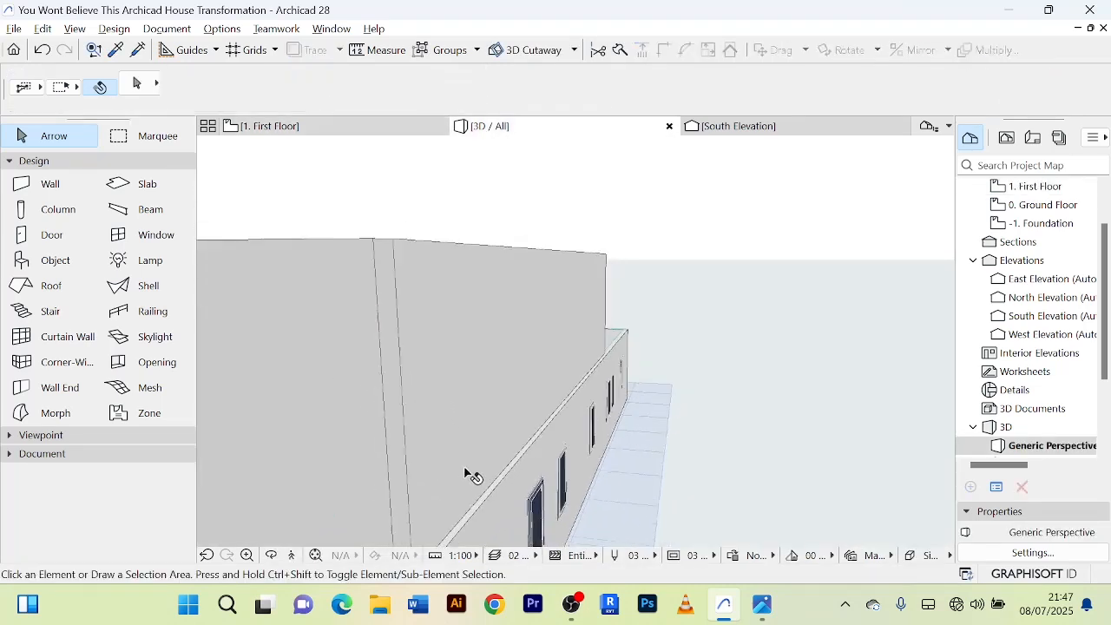
pyautogui.moveTo(463, 471); pyautogui.dragTo(516, 465)
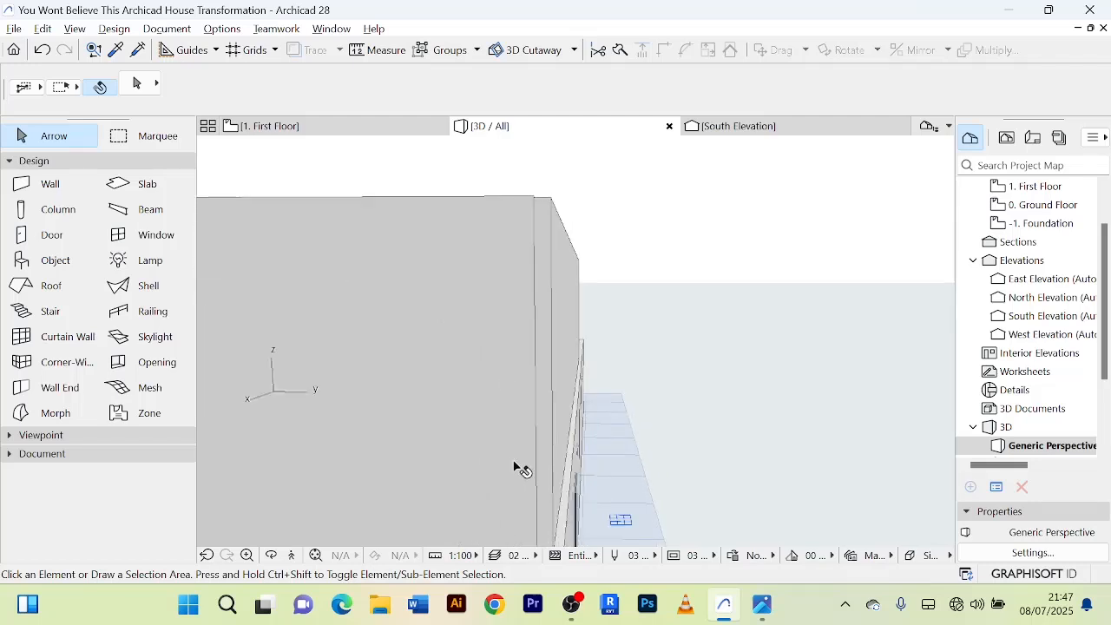
# Drag the first-floor north wall by 50 and compare it with the ground-floor wall edge in 3D.
pyautogui.press('F2')
pyautogui.hotkey('ctrl', 'a')
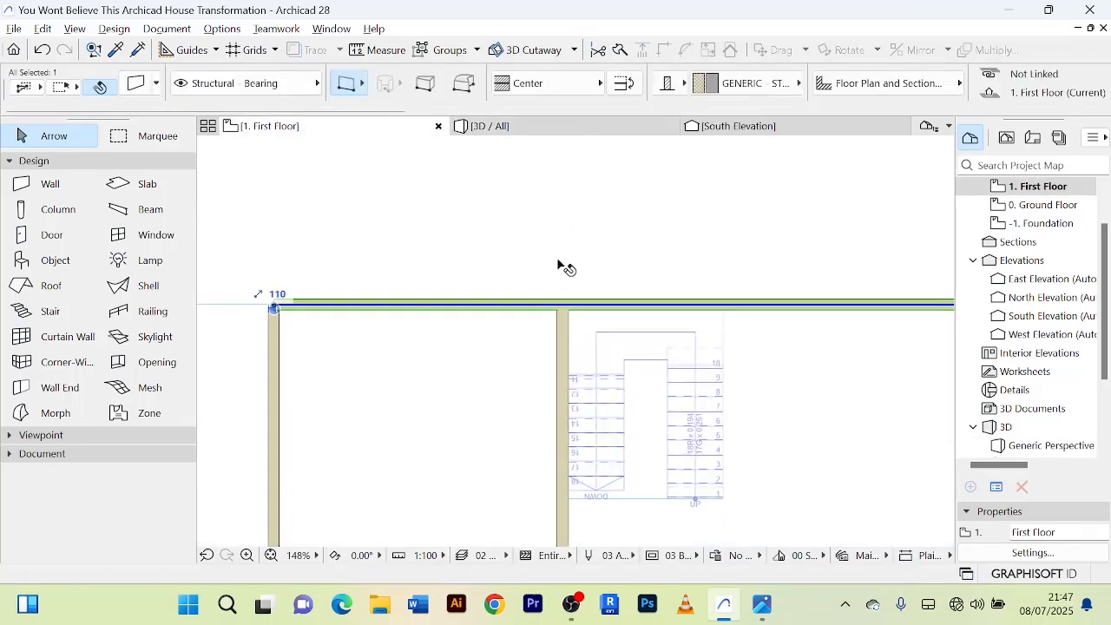
pyautogui.hotkey('ctrl', 'd')
pyautogui.click(538, 303)
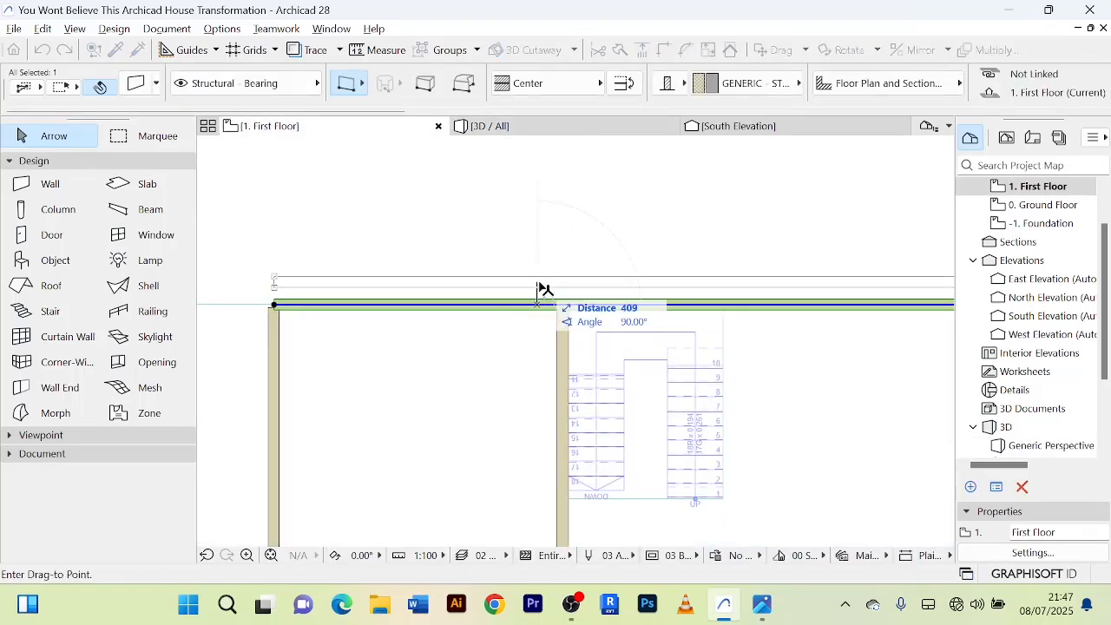
pyautogui.write('50')
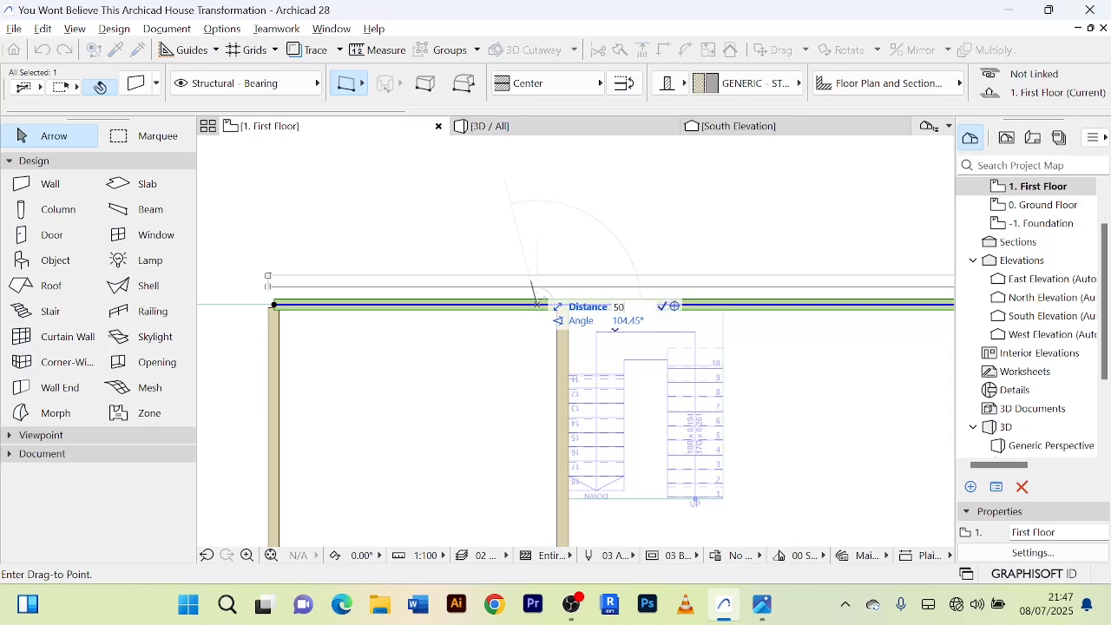
pyautogui.press('Return')
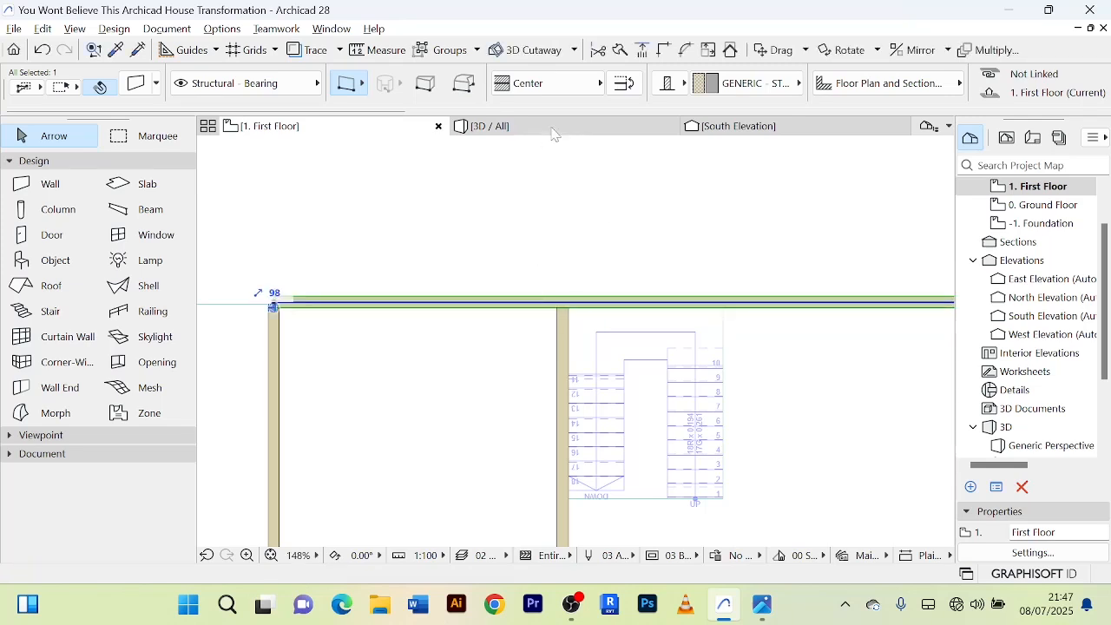
pyautogui.click(554, 130)
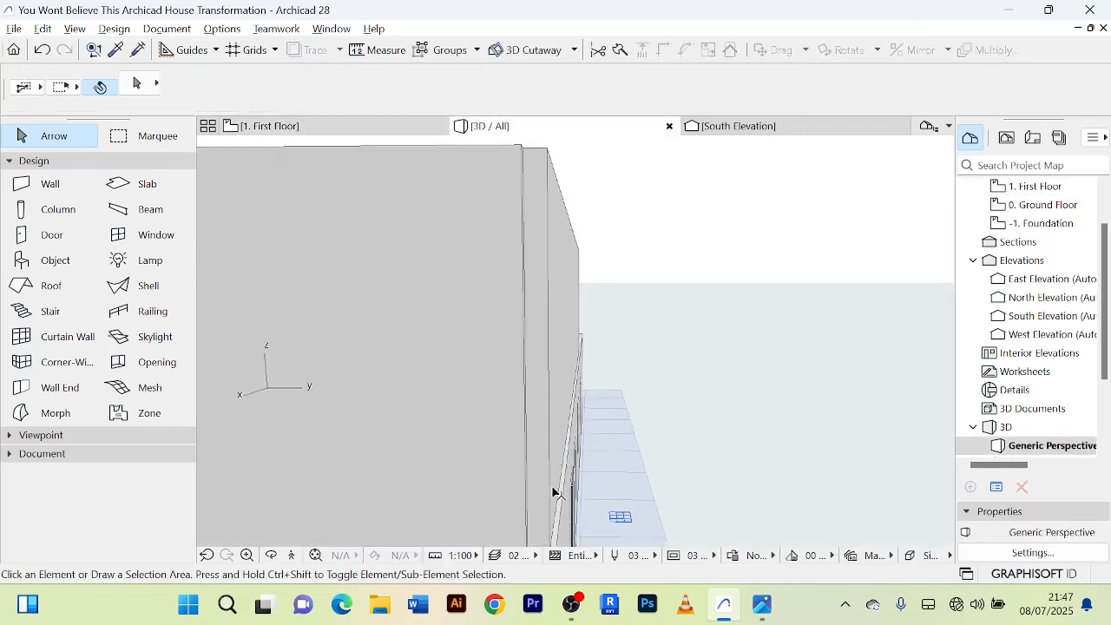
pyautogui.scroll(-5, 552, 486)
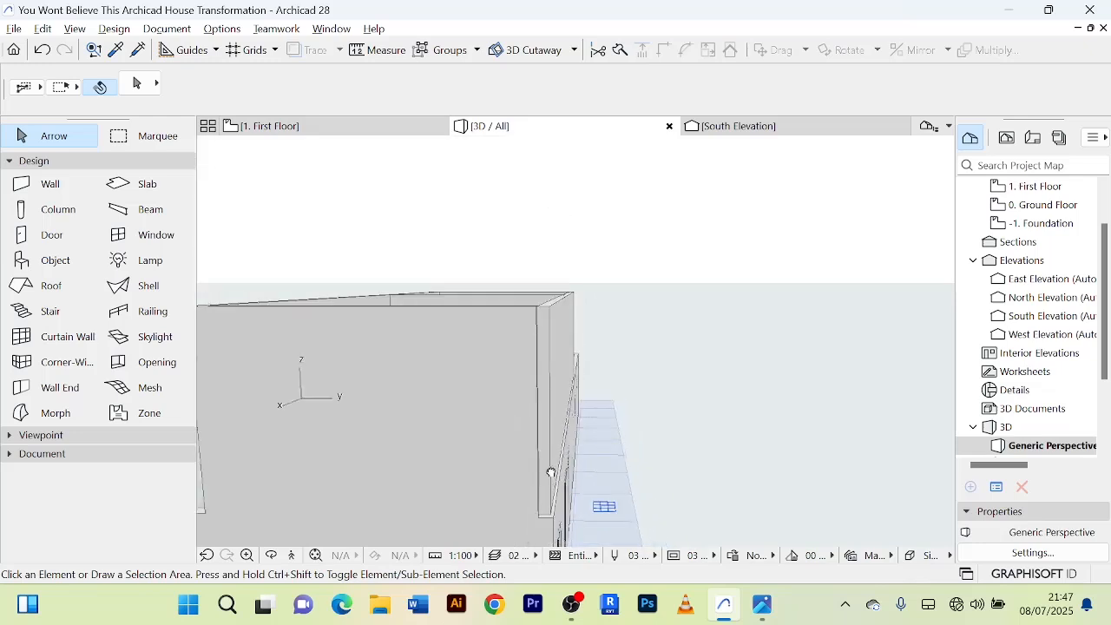
# Apply Intersect to the first-floor east, west and south walls in the 3D view.
pyautogui.keyDown('shift'); pyautogui.moveTo(551, 474); pyautogui.dragTo(575, 518, button='middle'); pyautogui.keyUp('shift')
pyautogui.click(540, 426)
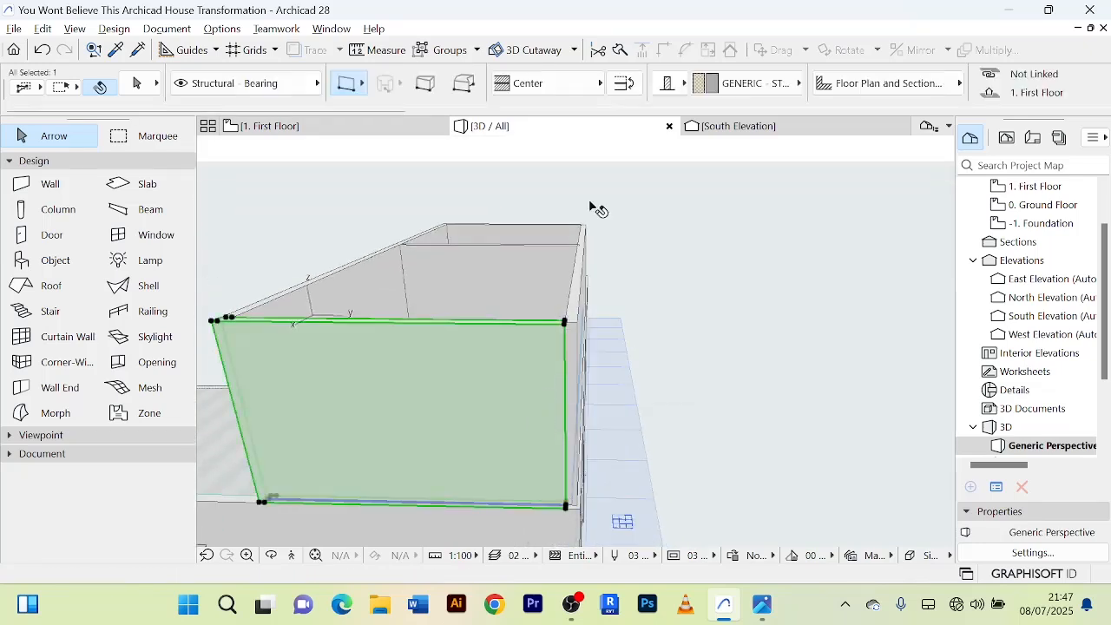
pyautogui.keyDown('shift'); pyautogui.click(525, 229); pyautogui.keyUp('shift')
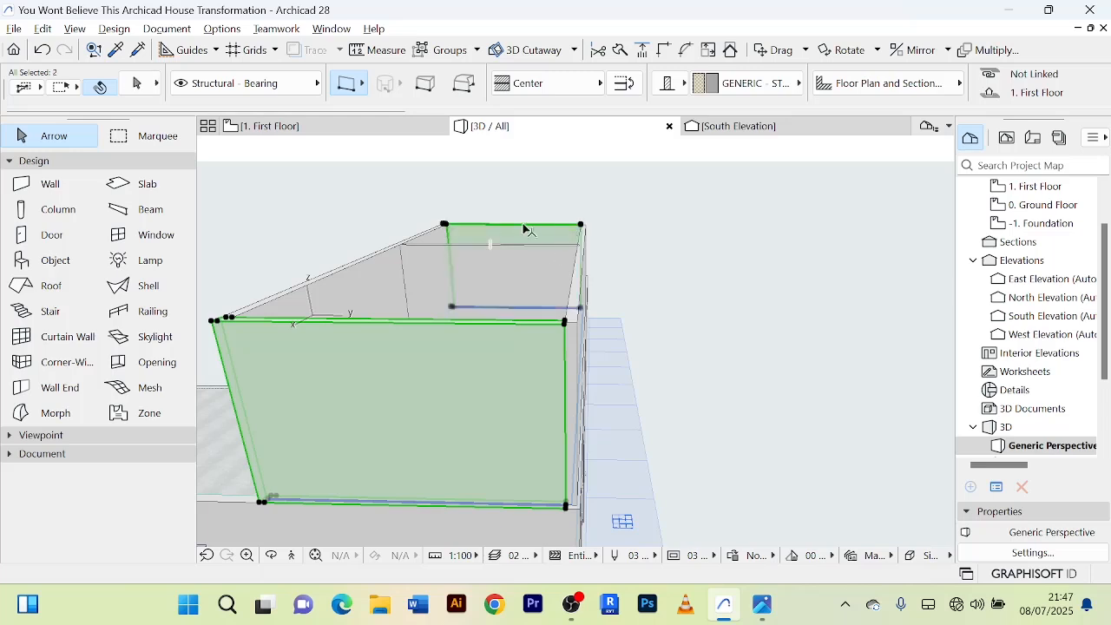
pyautogui.keyDown('shift'); pyautogui.click(381, 249); pyautogui.keyUp('shift')
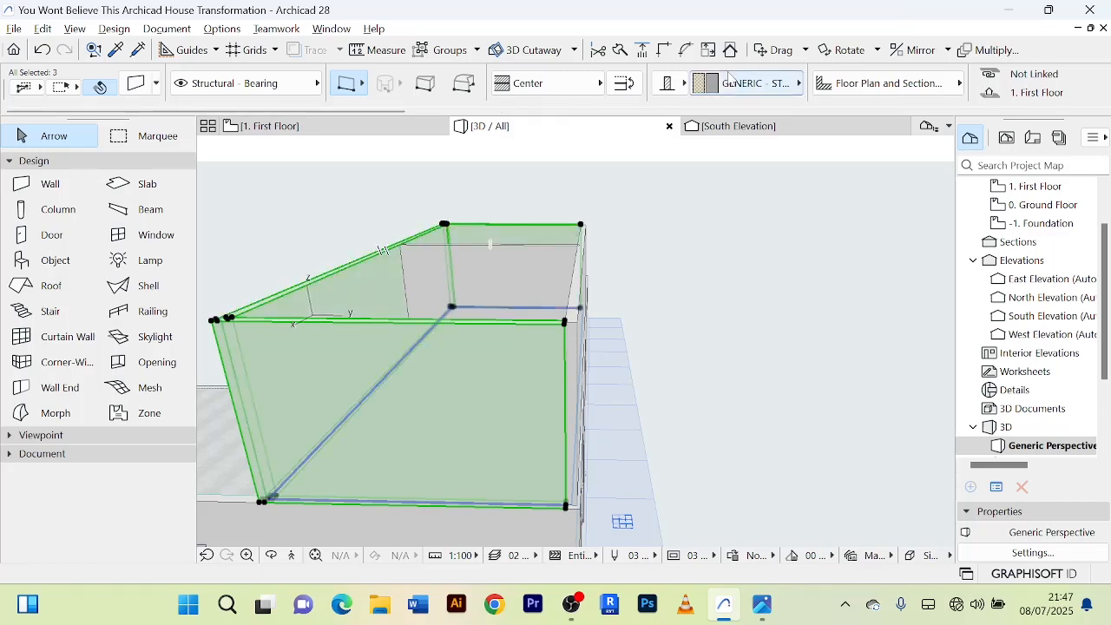
pyautogui.click(667, 50)
pyautogui.click(737, 463)
pyautogui.scroll(3, 735, 458)
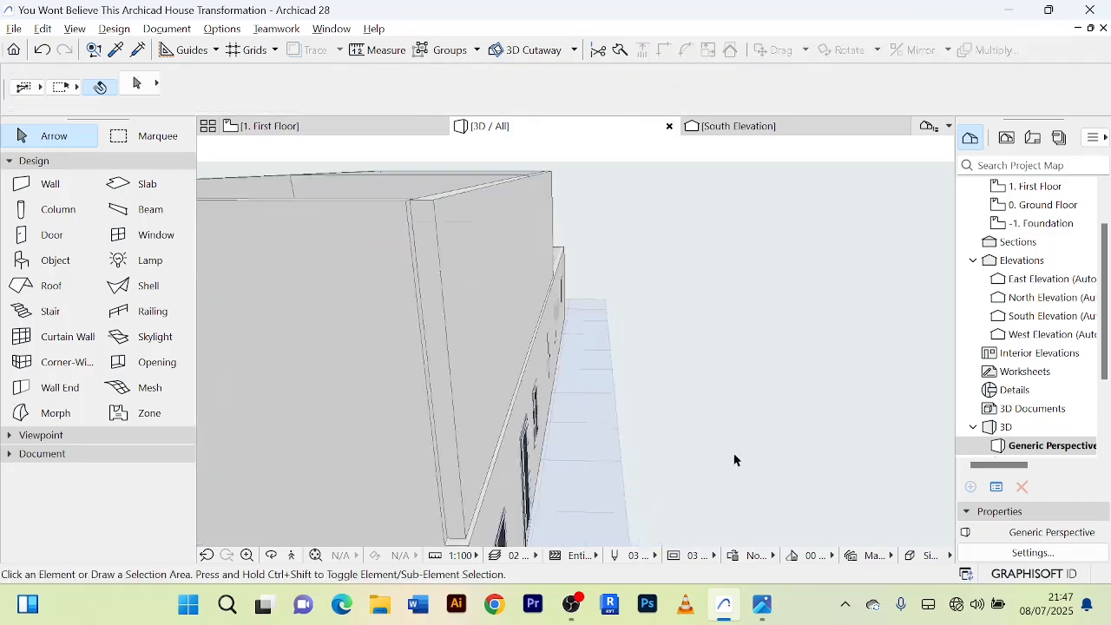
# Join the first-floor north and east walls at the northeast corner with Intersect and inspect the corner in 3D.
pyautogui.moveTo(735, 457); pyautogui.dragTo(729, 430, button='middle')
pyautogui.scroll(-6, 726, 344)
pyautogui.keyDown('shift'); pyautogui.moveTo(729, 338); pyautogui.dragTo(715, 400, button='middle'); pyautogui.keyUp('shift')
pyautogui.click(663, 258)
pyautogui.keyDown('shift'); pyautogui.click(621, 297); pyautogui.keyUp('shift')
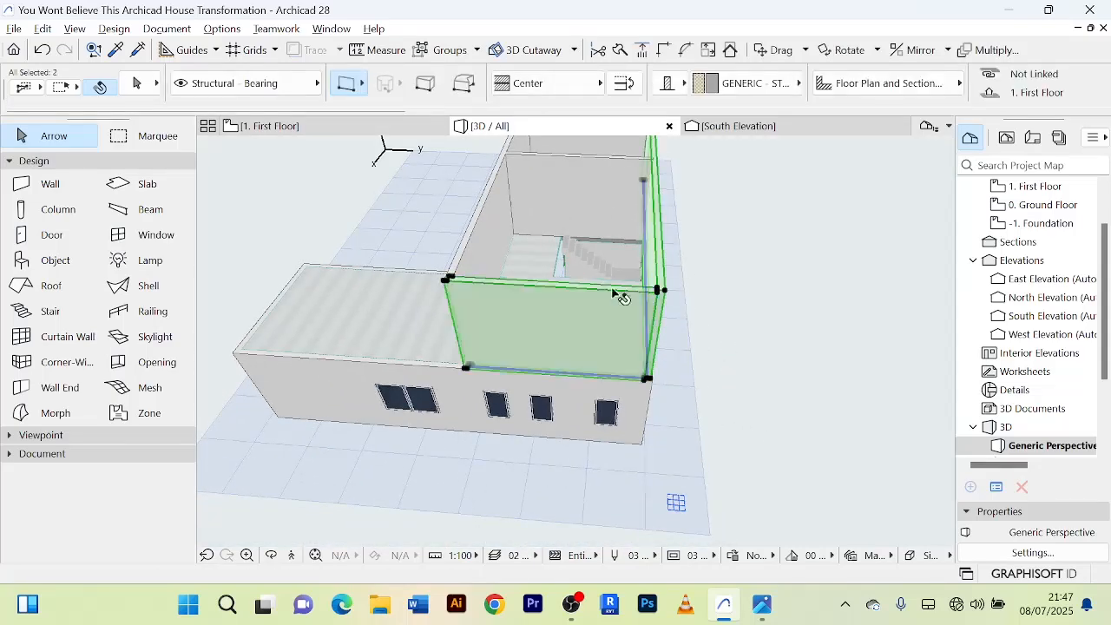
pyautogui.click(757, 287)
pyautogui.scroll(-2, 757, 296)
pyautogui.keyDown('shift'); pyautogui.moveTo(757, 301); pyautogui.dragTo(709, 251, button='middle'); pyautogui.keyUp('shift')
pyautogui.scroll(2, 694, 369)
pyautogui.scroll(5, 694, 368)
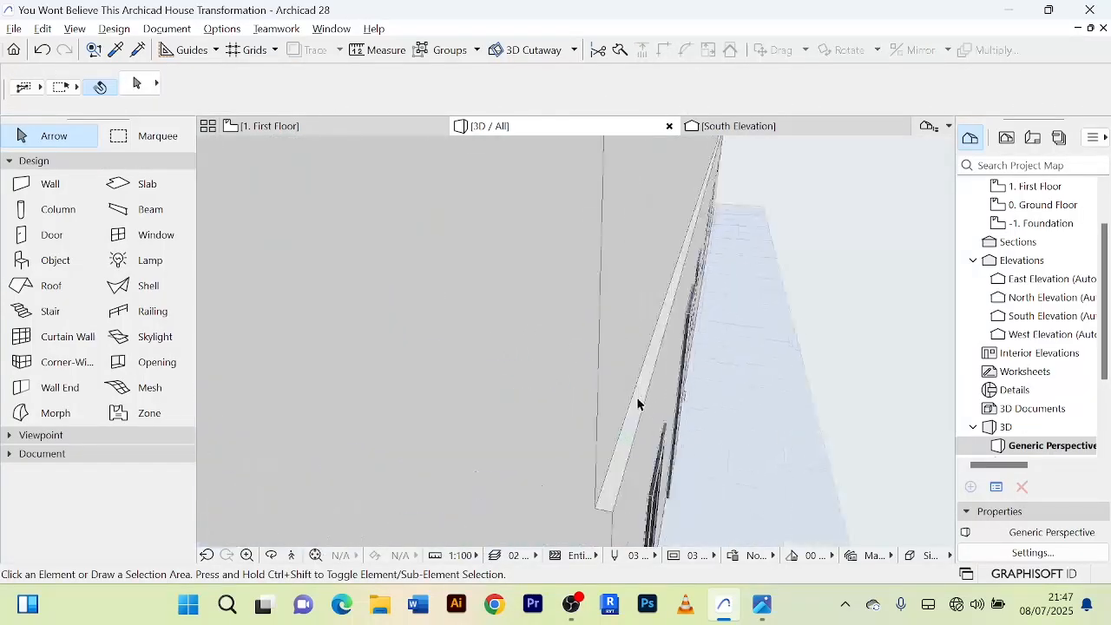
# Drag the first-floor north wall 20 north and examine its edge against the ground-floor wall in 3D.
pyautogui.click(649, 313)
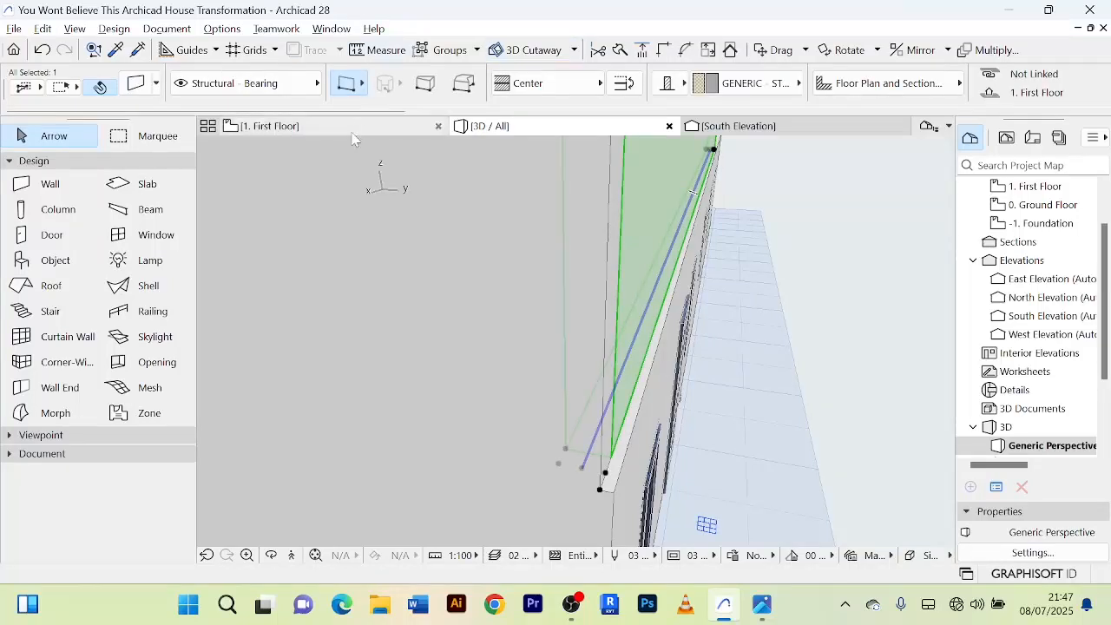
pyautogui.click(269, 126)
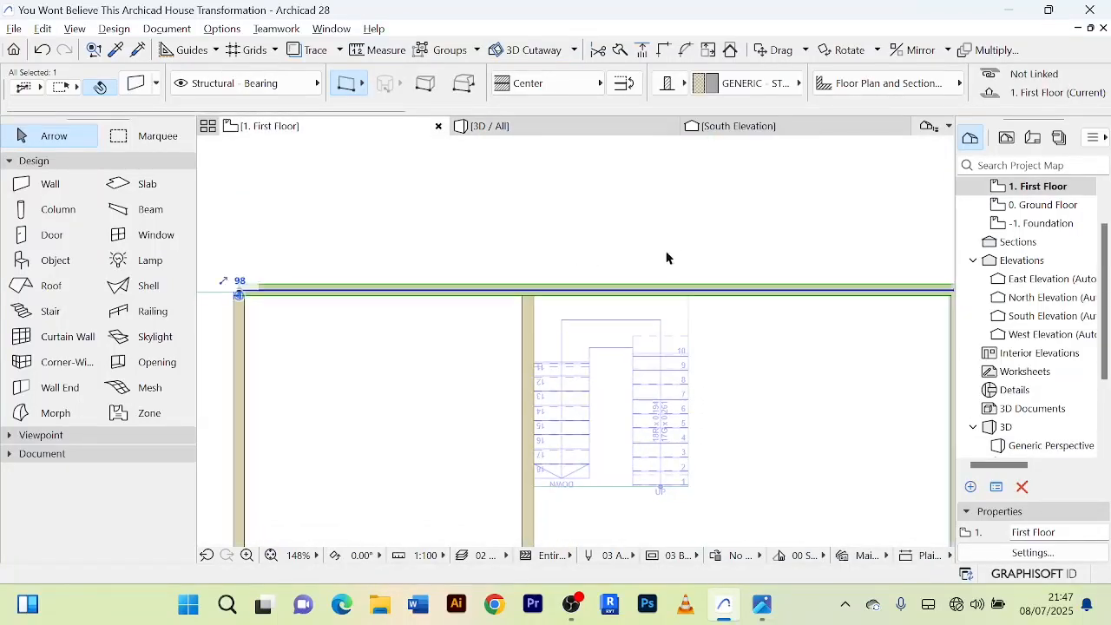
pyautogui.hotkey('ctrl', 'd')
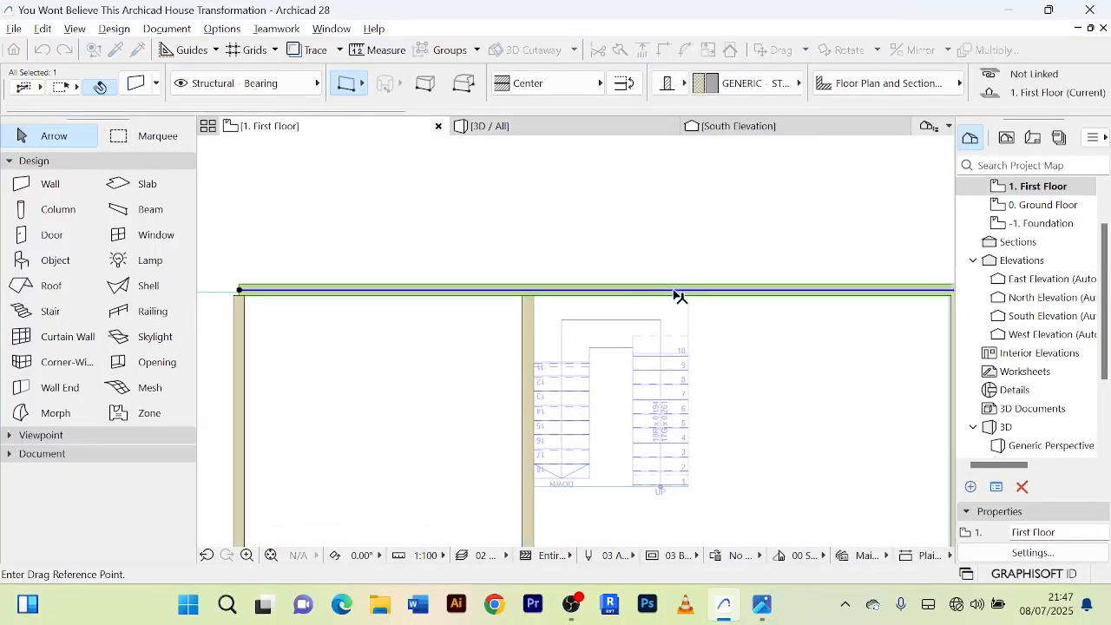
pyautogui.click(674, 290)
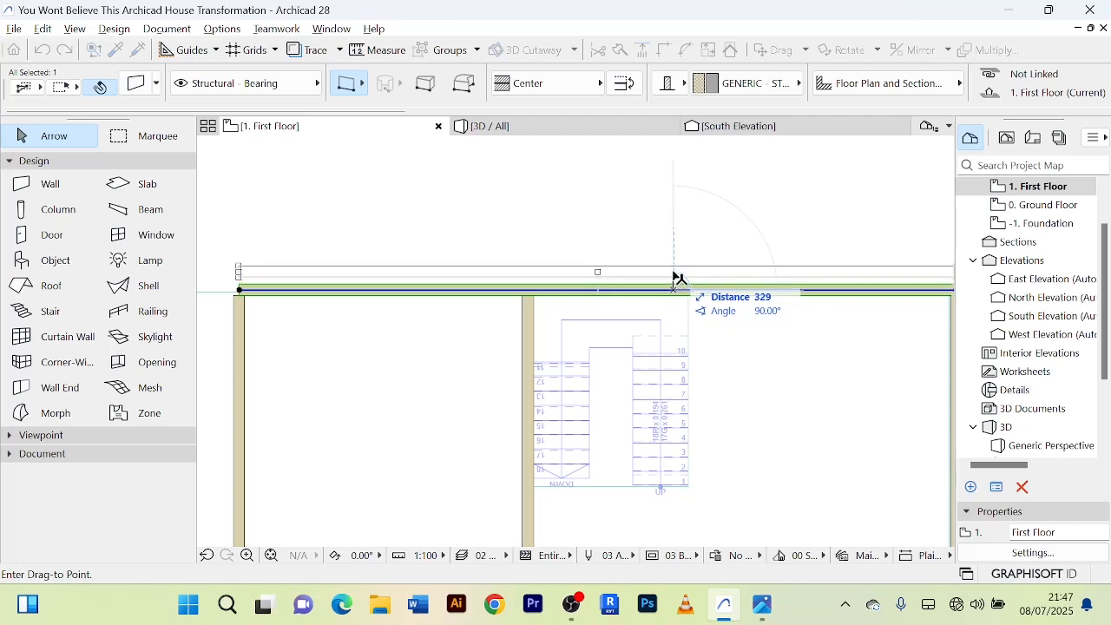
pyautogui.write('20')
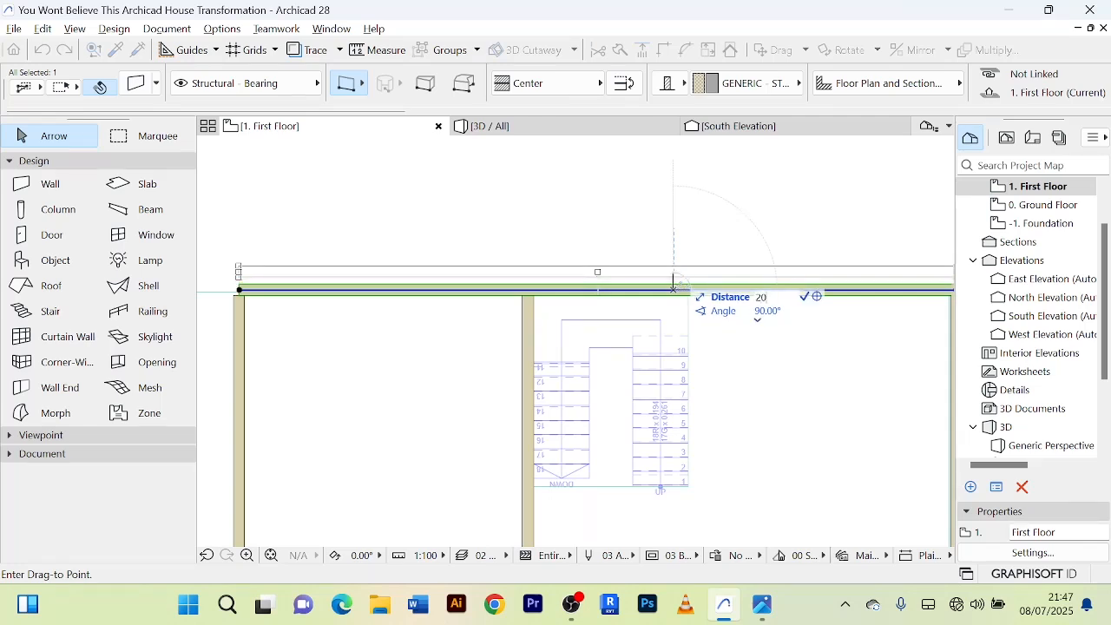
pyautogui.press('Return')
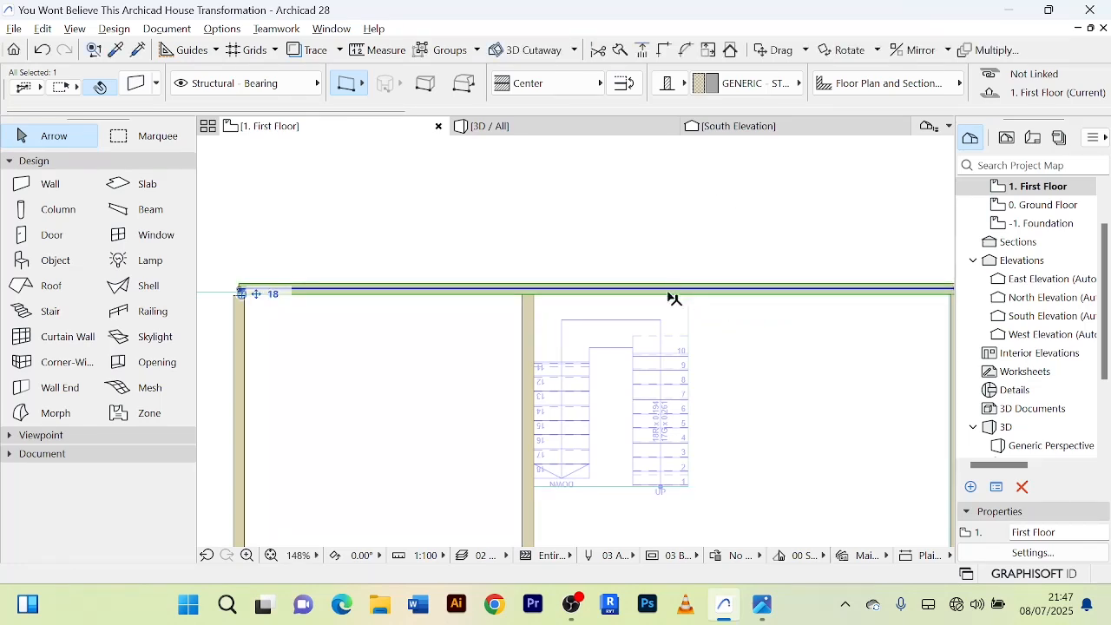
pyautogui.click(590, 129)
pyautogui.scroll(5, 599, 434)
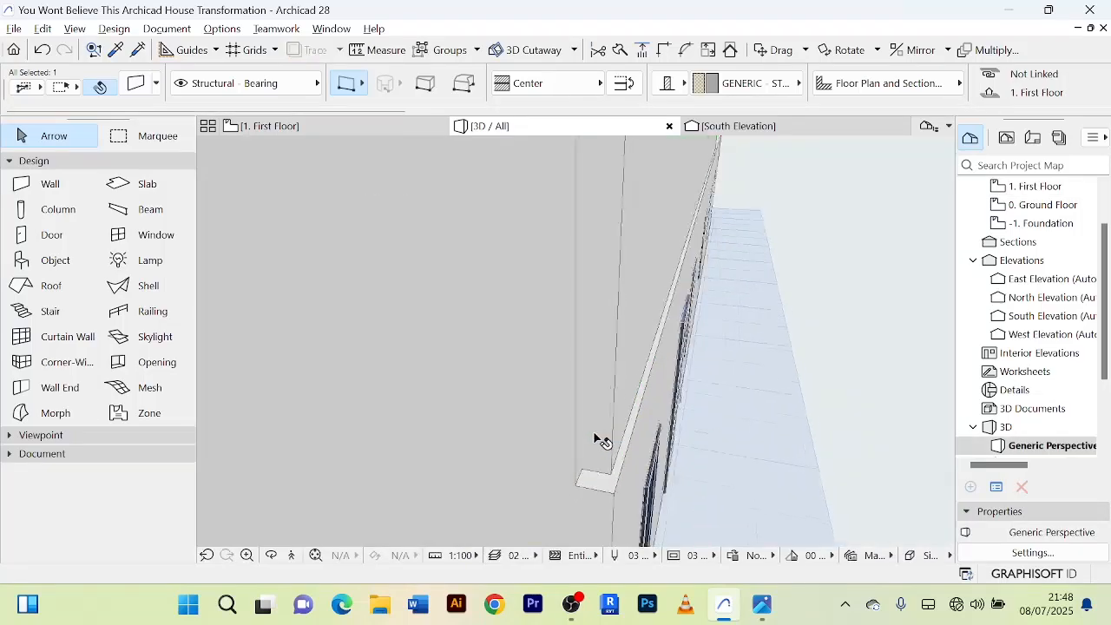
pyautogui.keyDown('shift'); pyautogui.moveTo(627, 426); pyautogui.dragTo(525, 393, button='middle'); pyautogui.keyUp('shift')
# Drag the first-floor north wall another 20 north at 90° on the floor plan.
pyautogui.click(526, 393)
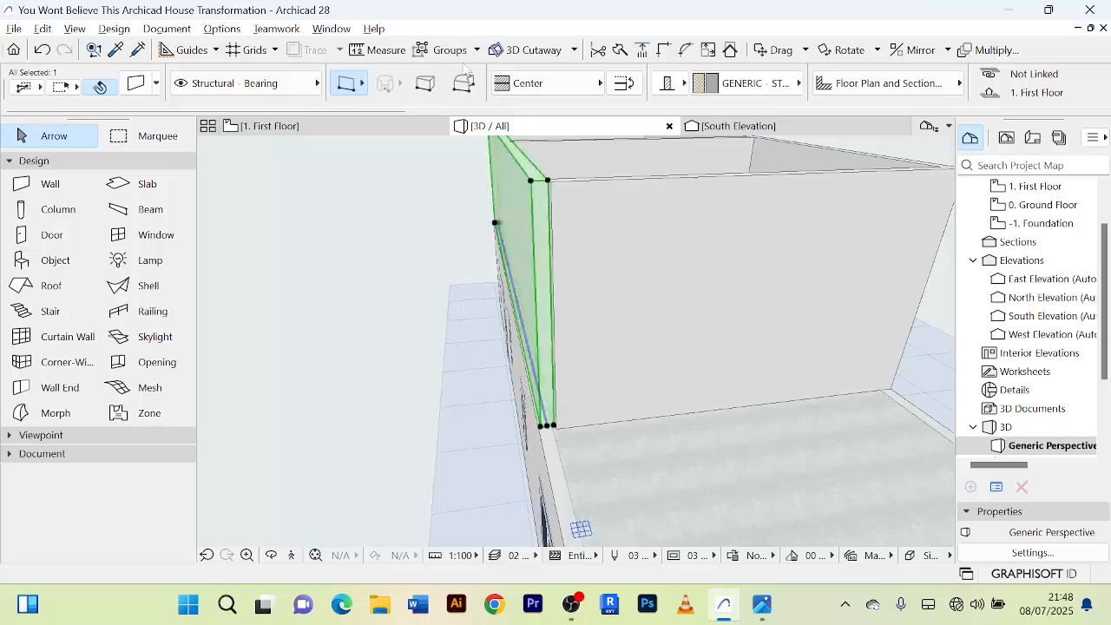
pyautogui.click(238, 127)
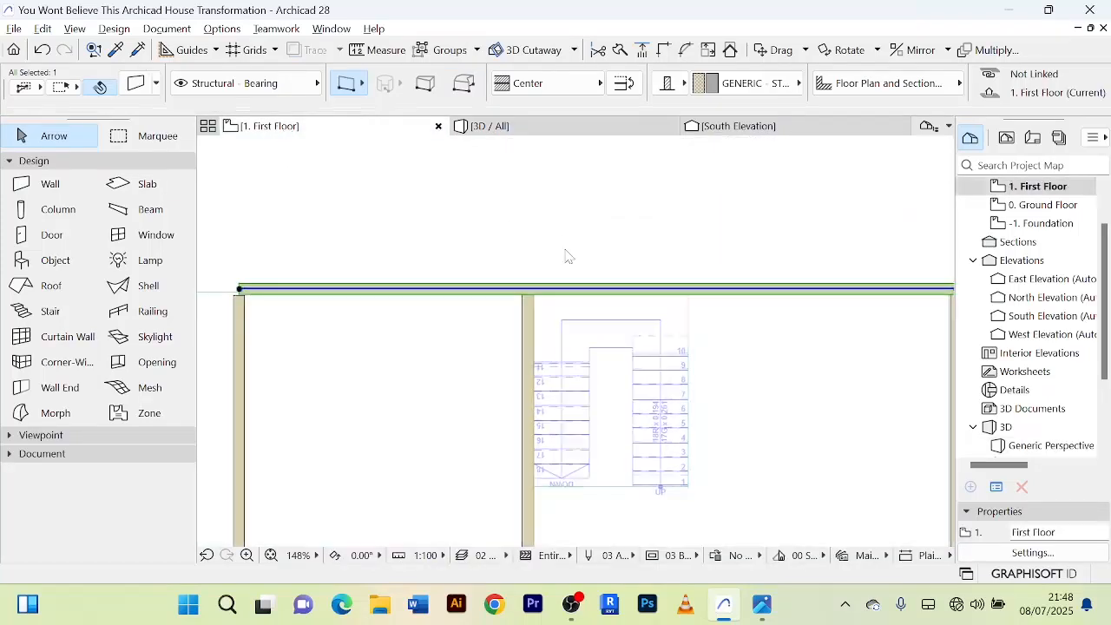
pyautogui.hotkey('ctrl', 'd')
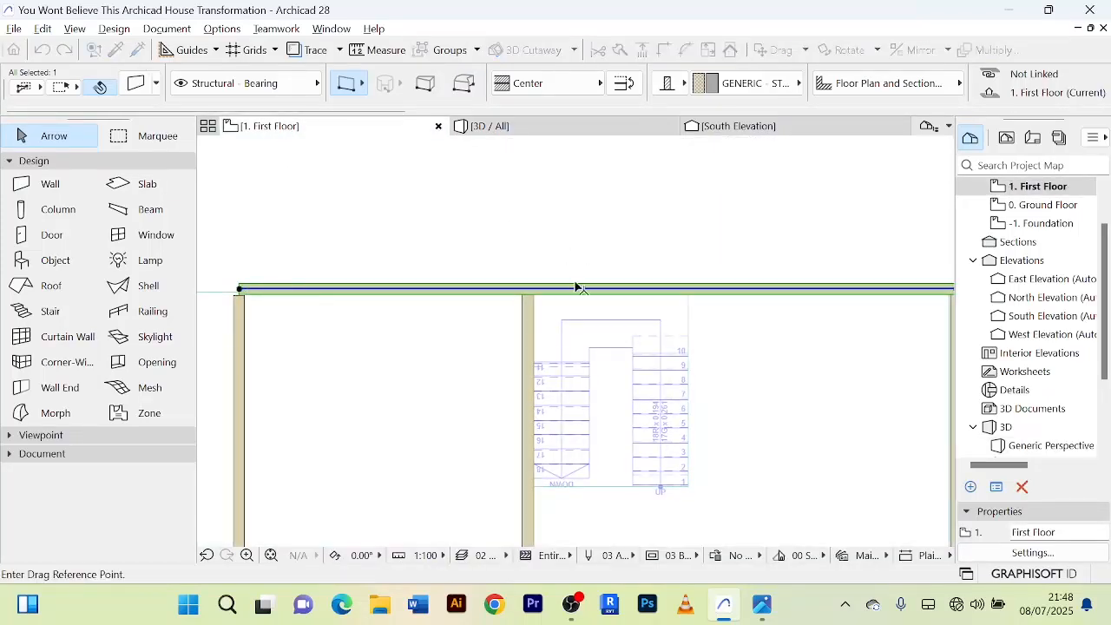
pyautogui.click(578, 288)
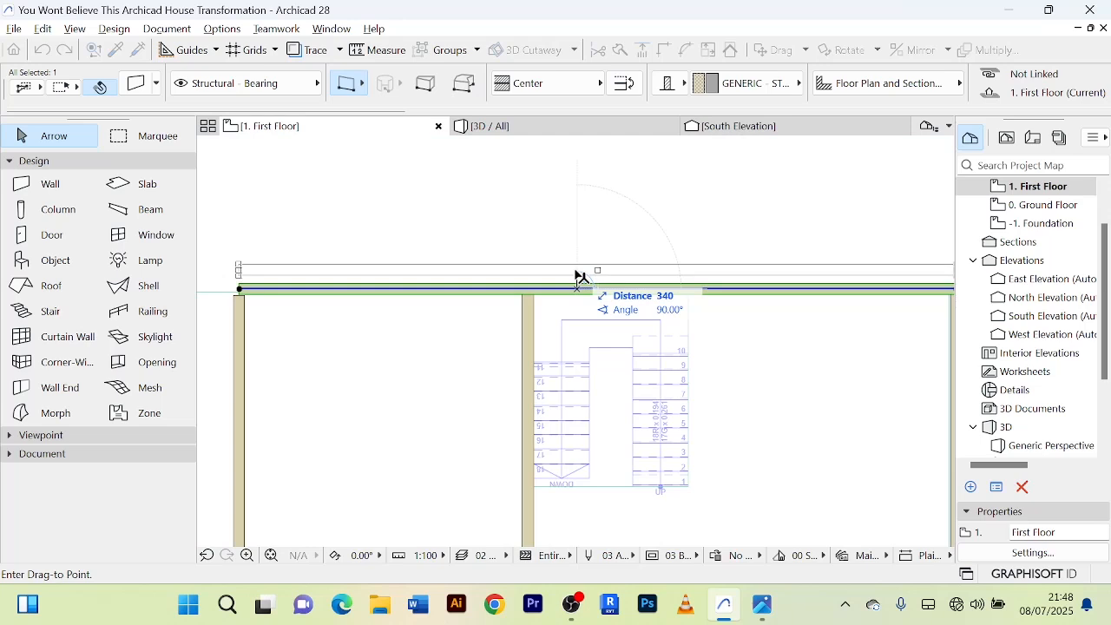
pyautogui.press('Tab')
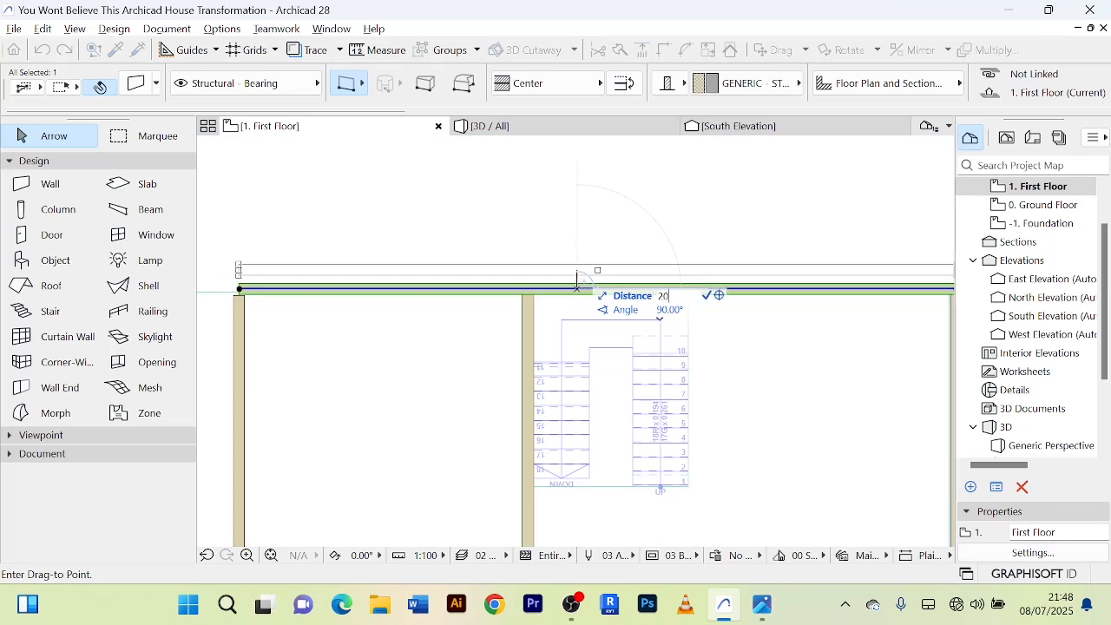
pyautogui.write('20')
pyautogui.press('Return')
# Inspect in 3D how the shifted north wall's outer face lines up with the ground-floor wall.
pyautogui.click(519, 130)
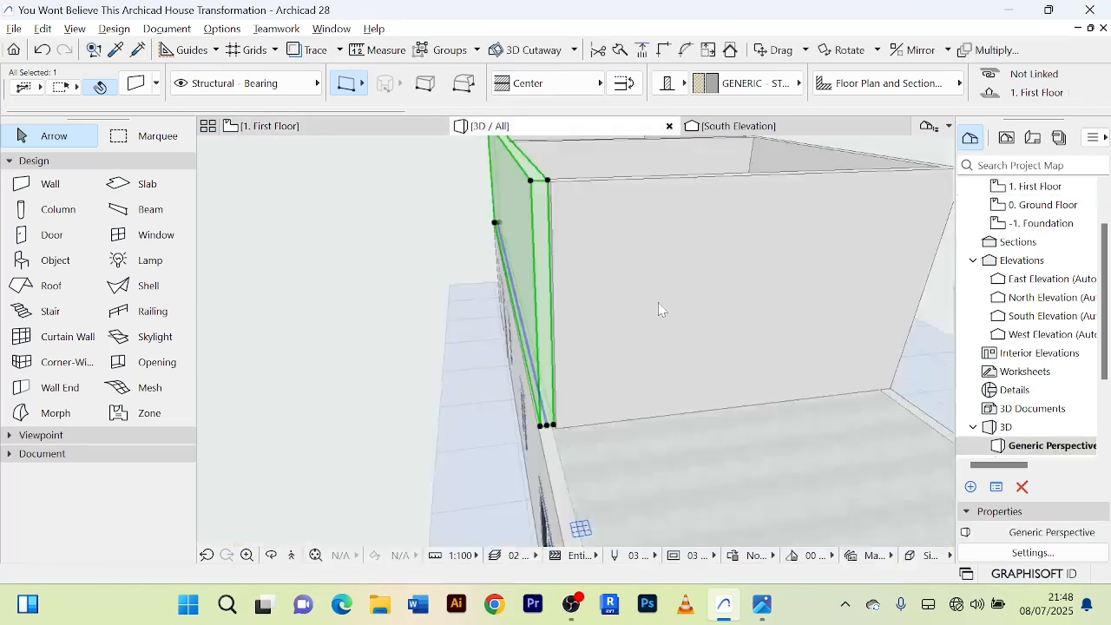
pyautogui.scroll(3, 513, 421)
pyautogui.scroll(1, 487, 397)
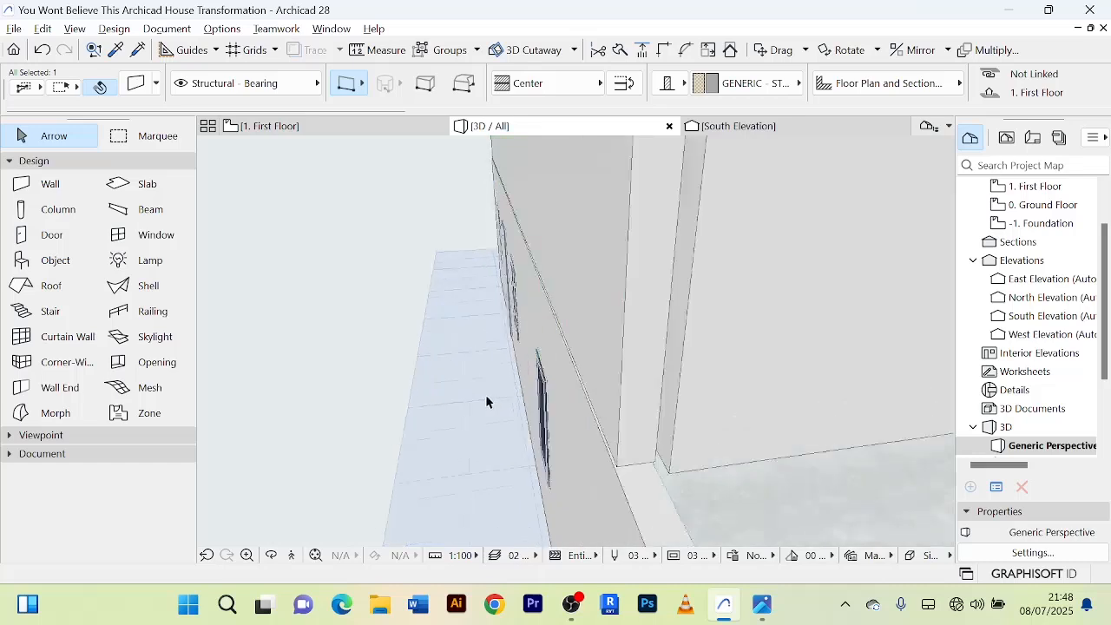
pyautogui.click(384, 318)
pyautogui.scroll(1, 628, 385)
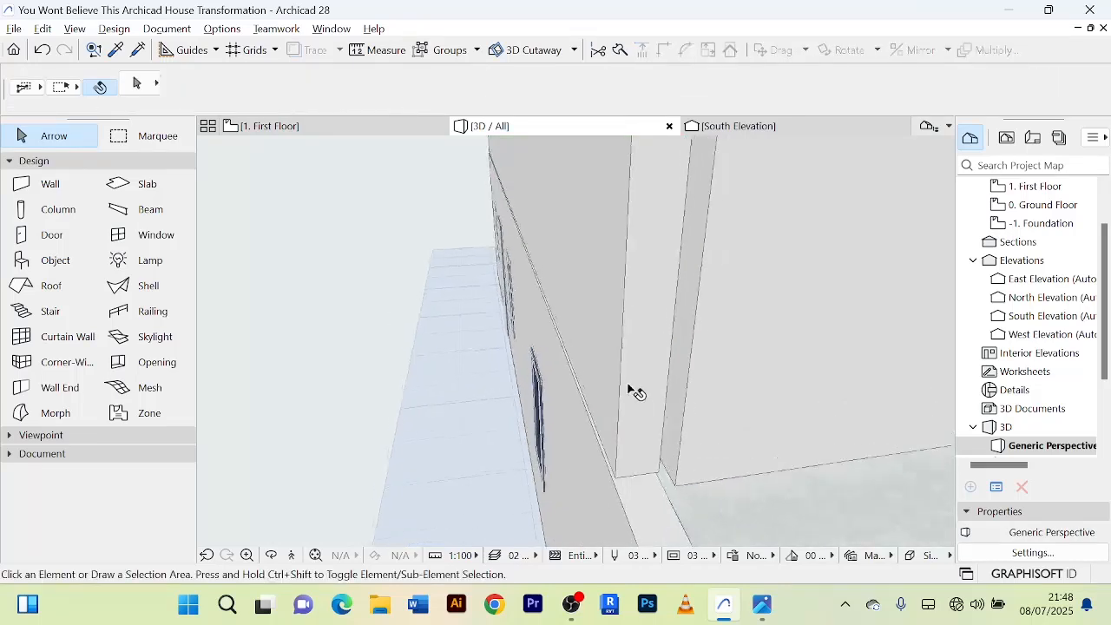
pyautogui.scroll(-2, 628, 385)
pyautogui.keyDown('shift'); pyautogui.moveTo(628, 386); pyautogui.dragTo(599, 369, button='middle'); pyautogui.keyUp('shift')
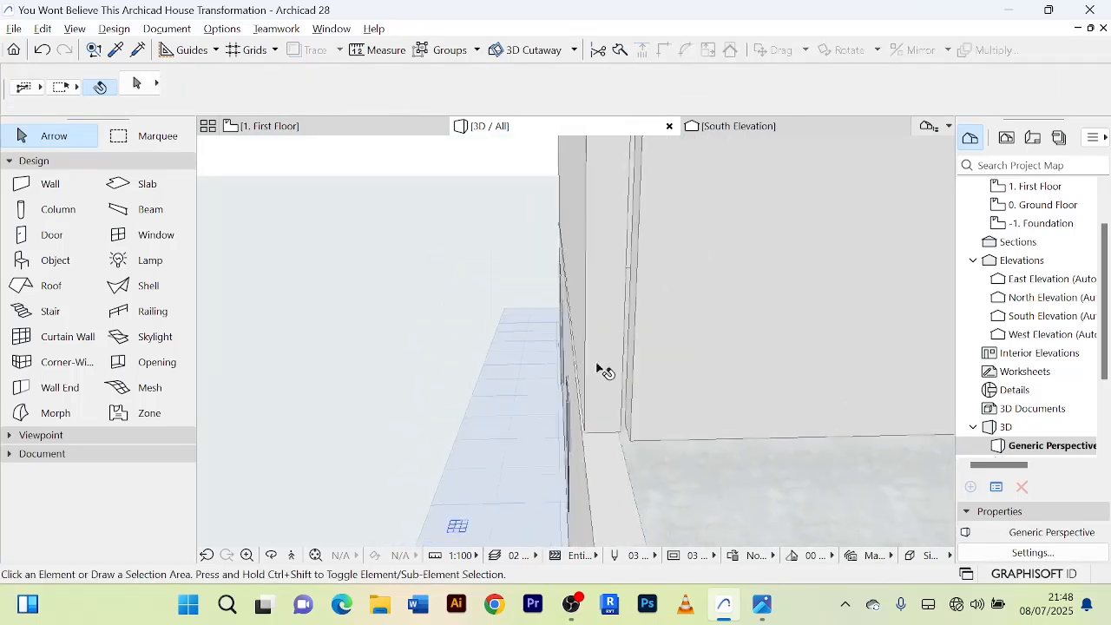
# Shift the first-floor north wall a further 20 north at 90° and check its outer face in 3D.
pyautogui.click(347, 125)
pyautogui.click(550, 265)
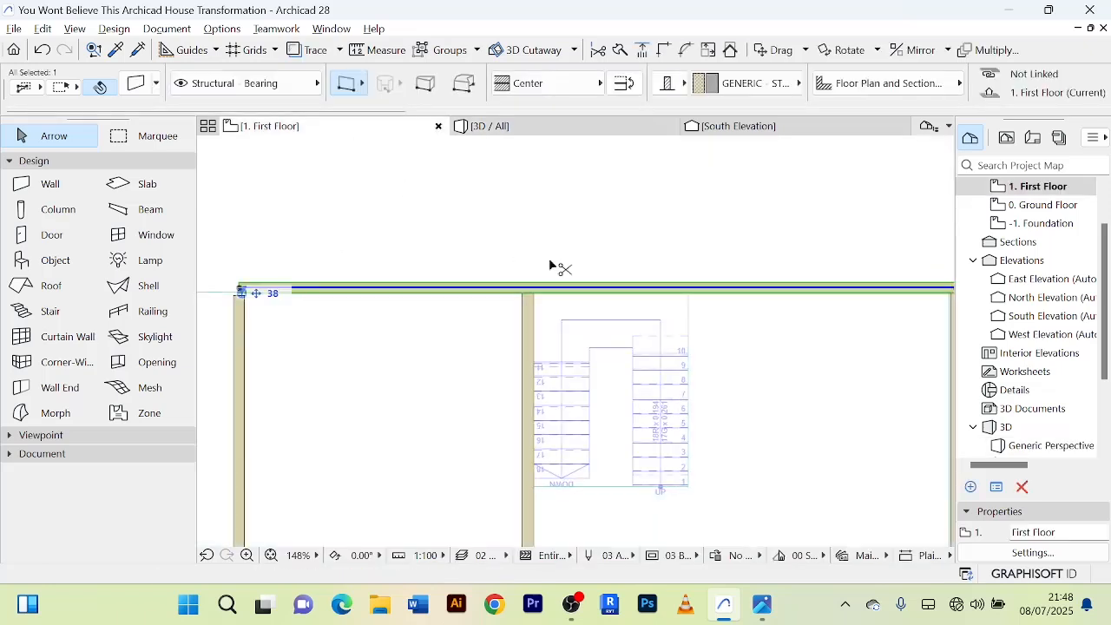
pyautogui.hotkey('ctrl', 'd')
pyautogui.click(576, 288)
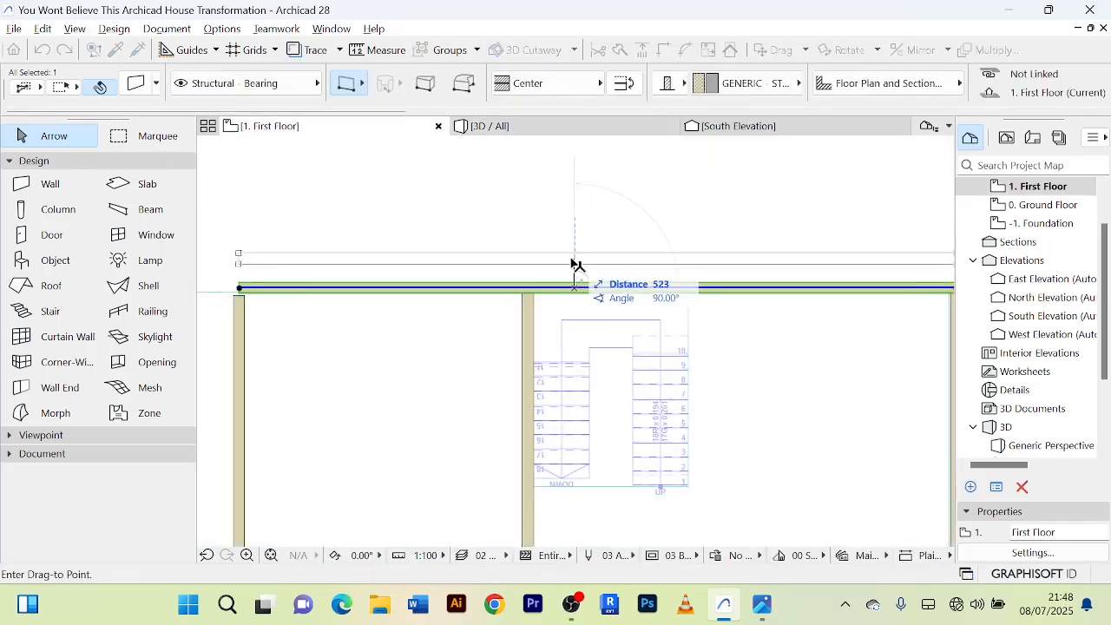
pyautogui.write('20')
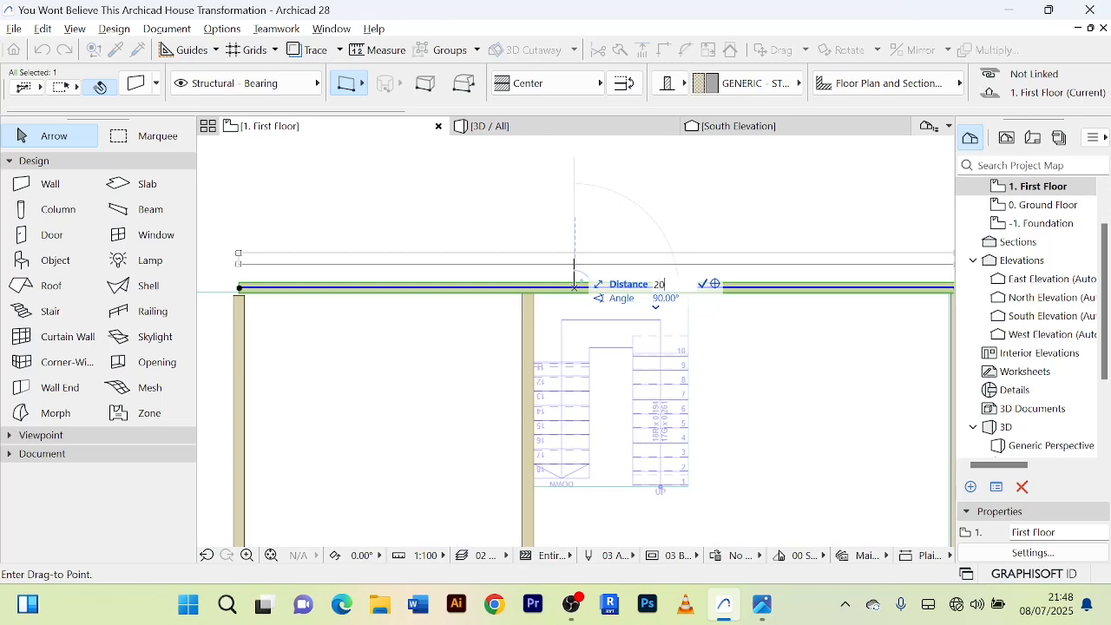
pyautogui.press('Return')
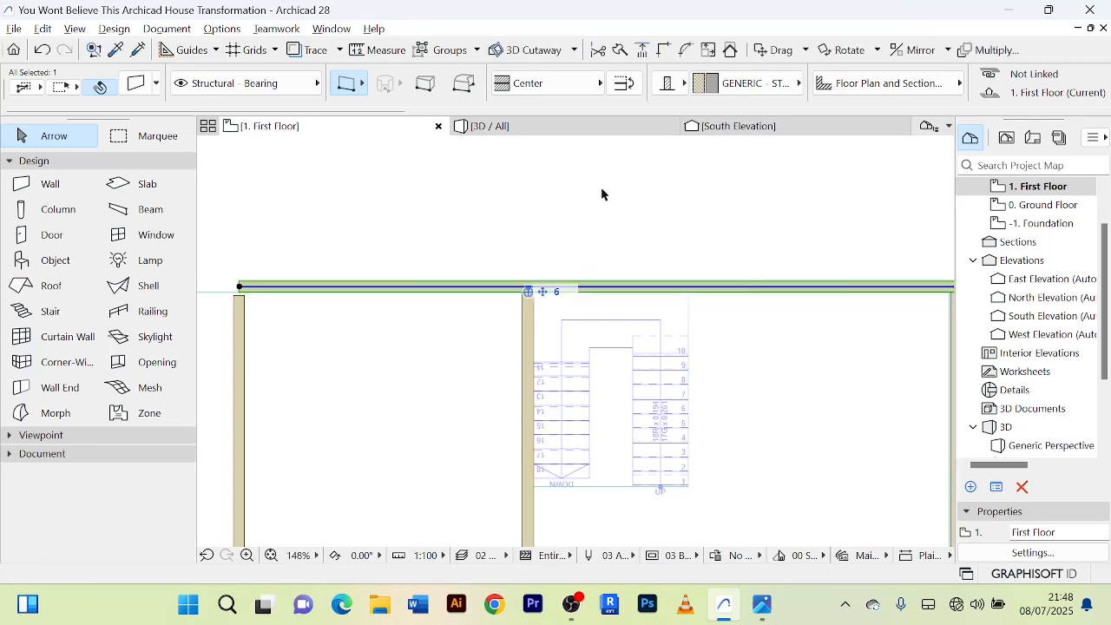
pyautogui.click(599, 127)
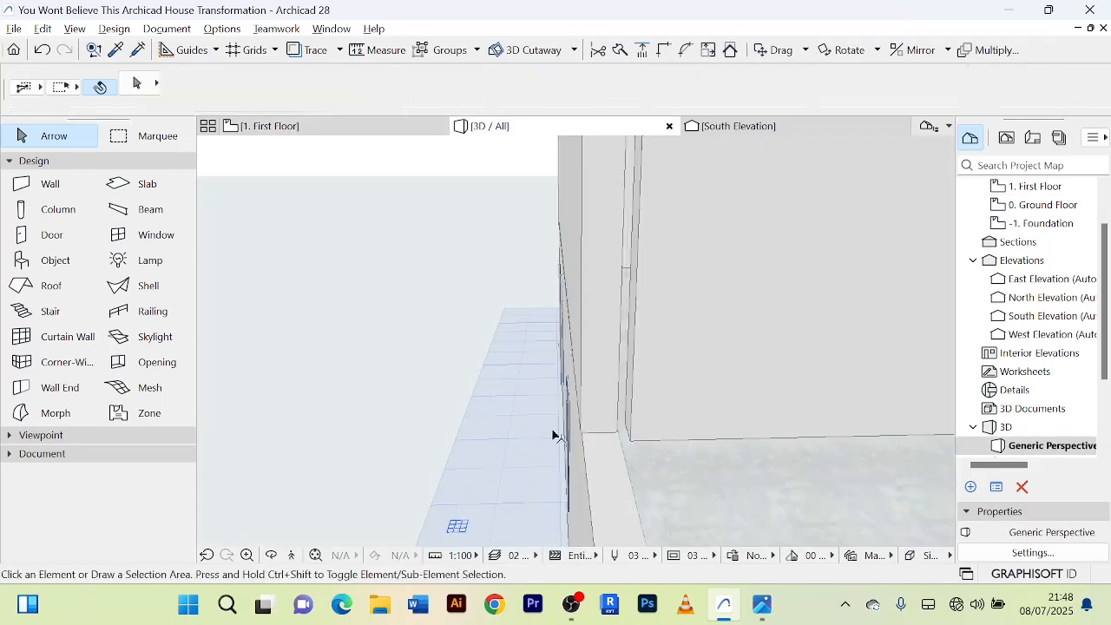
# Join the first-floor north and west walls at the northwest corner with Intersect on the floor plan.
pyautogui.click(385, 128)
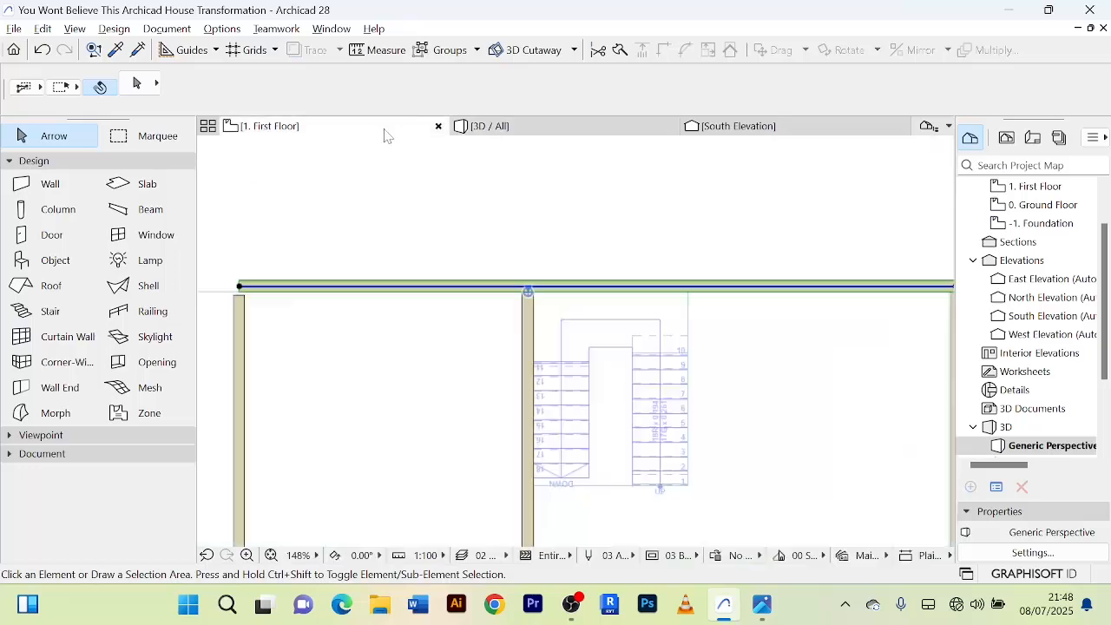
pyautogui.scroll(-4, 585, 220)
pyautogui.scroll(4, 388, 321)
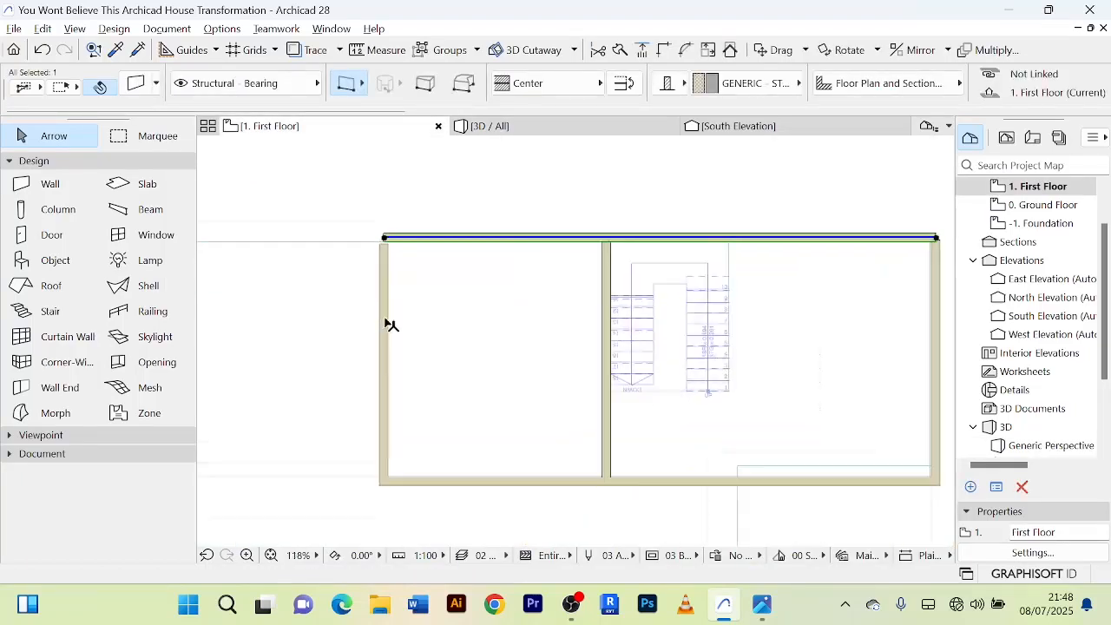
pyautogui.keyDown('shift'); pyautogui.click(387, 322); pyautogui.keyUp('shift')
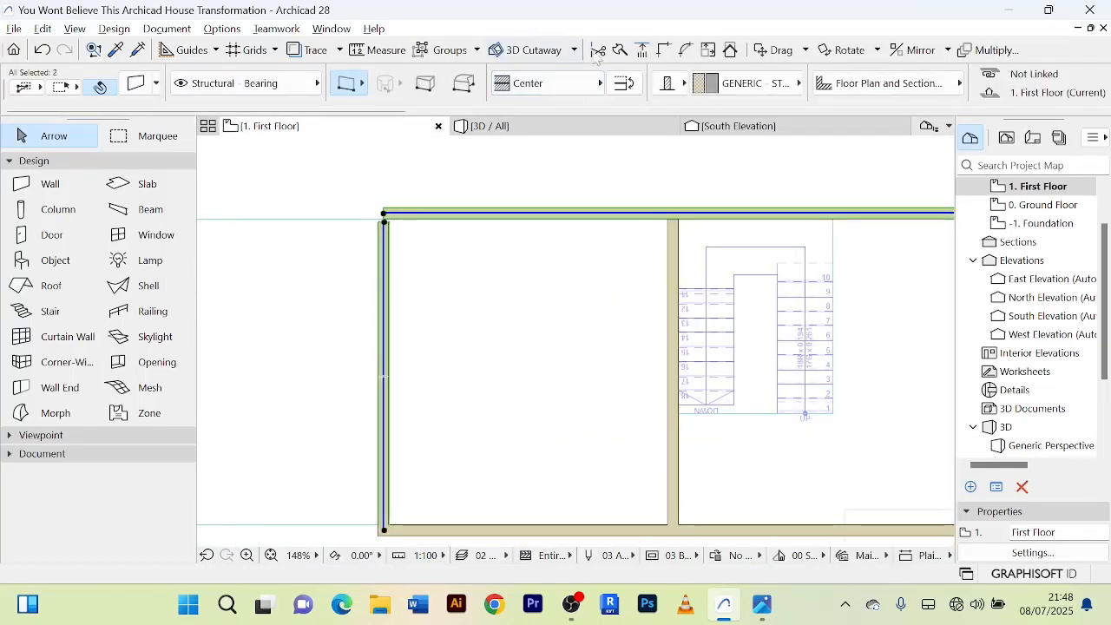
pyautogui.scroll(-4, 578, 168)
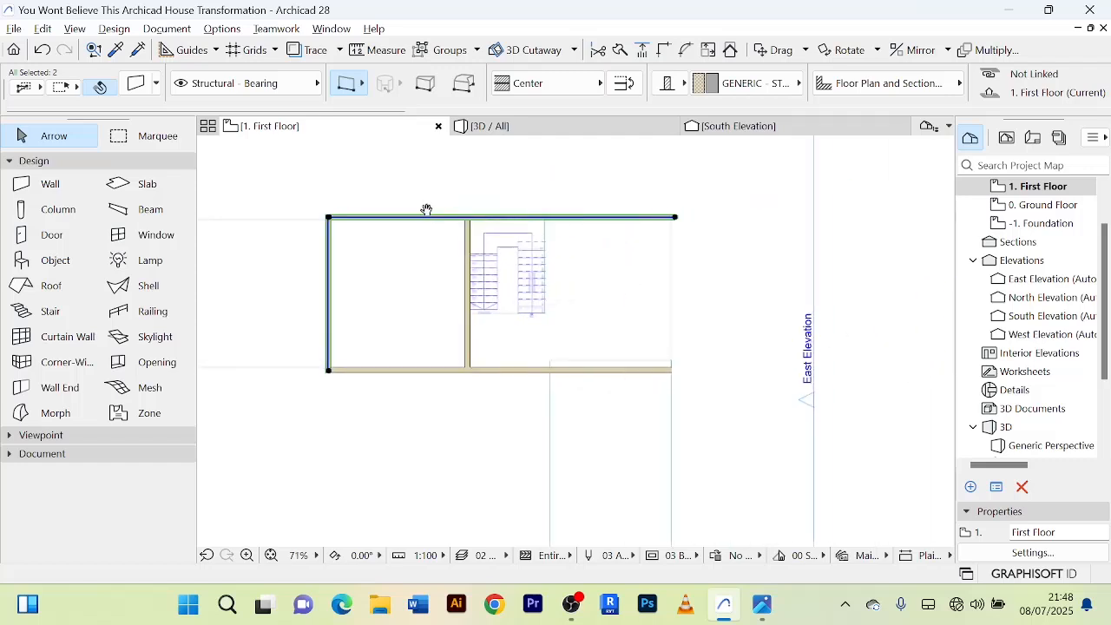
pyautogui.click(747, 239)
# Join the first-floor north and east walls at the northeast corner with Intersect.
pyautogui.scroll(3, 657, 254)
pyautogui.click(690, 233)
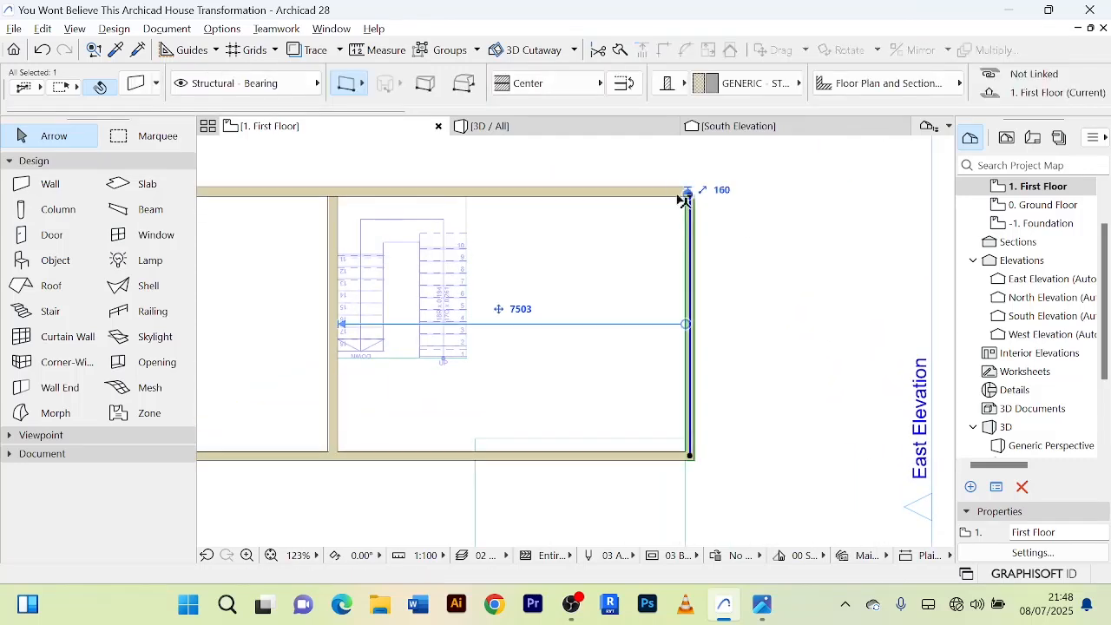
pyautogui.keyDown('shift'); pyautogui.click(665, 193); pyautogui.keyUp('shift')
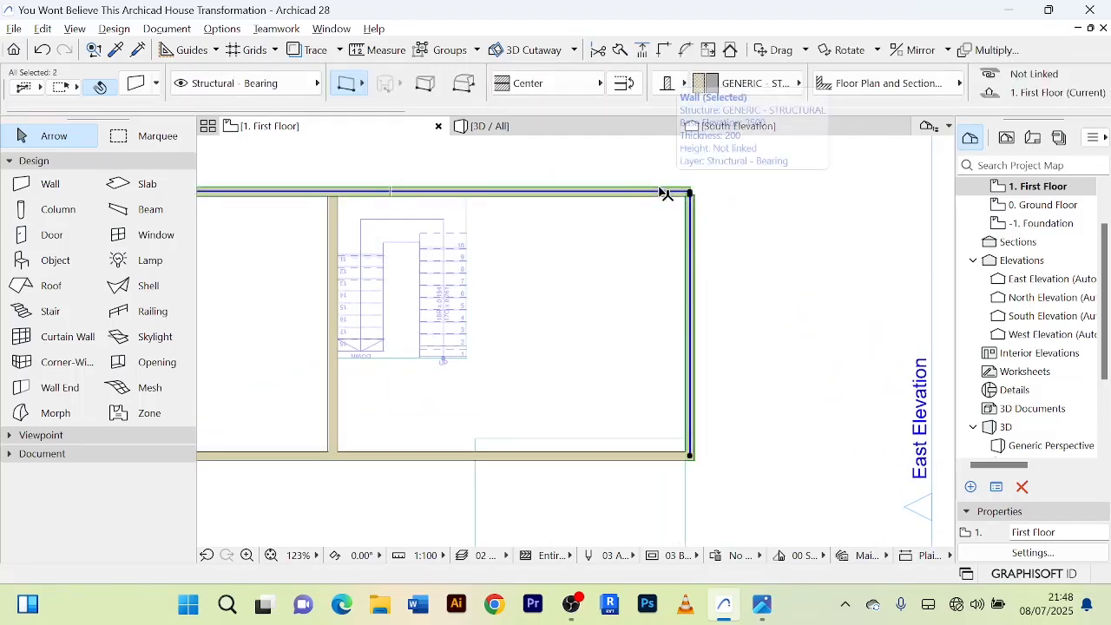
pyautogui.click(662, 49)
pyautogui.click(772, 232)
pyautogui.scroll(-4, 773, 232)
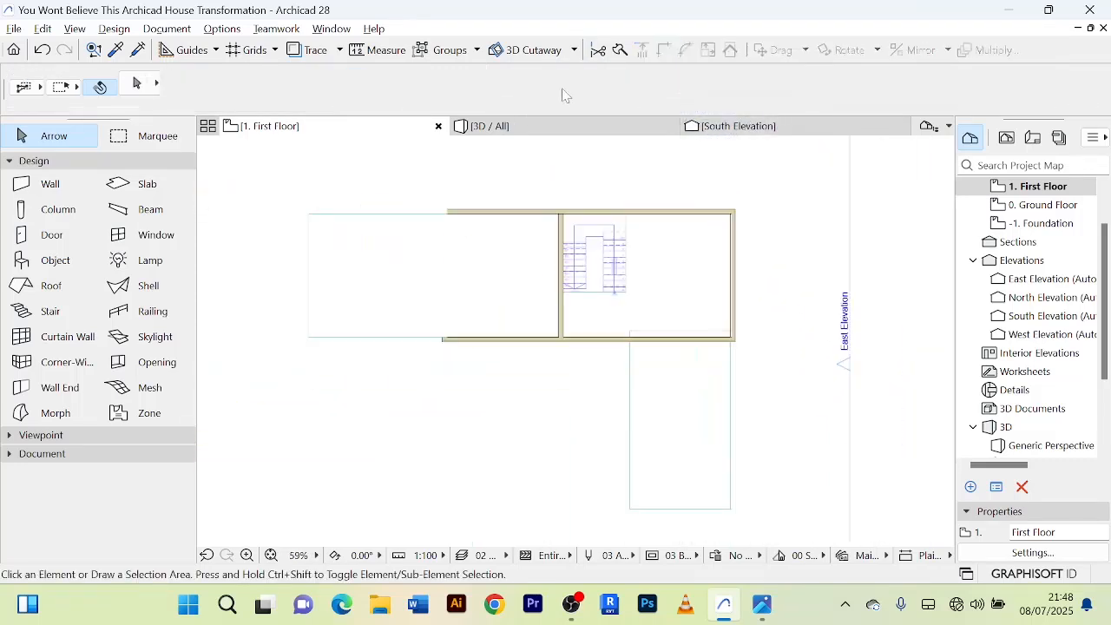
# Examine the joined first-floor walls on the whole house in 3D and around the staircase on the first-floor plan.
pyautogui.click(536, 126)
pyautogui.scroll(-4, 706, 270)
pyautogui.moveTo(690, 260); pyautogui.dragTo(928, 369, button='middle')
pyautogui.keyDown('shift'); pyautogui.moveTo(848, 359); pyautogui.dragTo(697, 322, button='middle'); pyautogui.keyUp('shift')
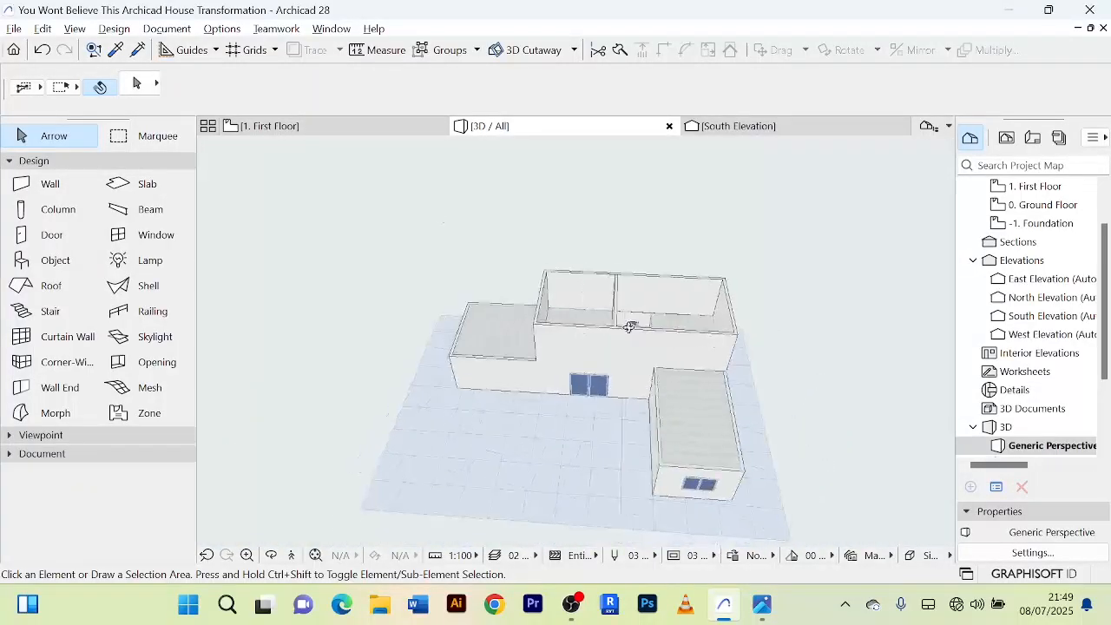
pyautogui.click(363, 128)
pyautogui.scroll(-2, 822, 330)
pyautogui.click(779, 295)
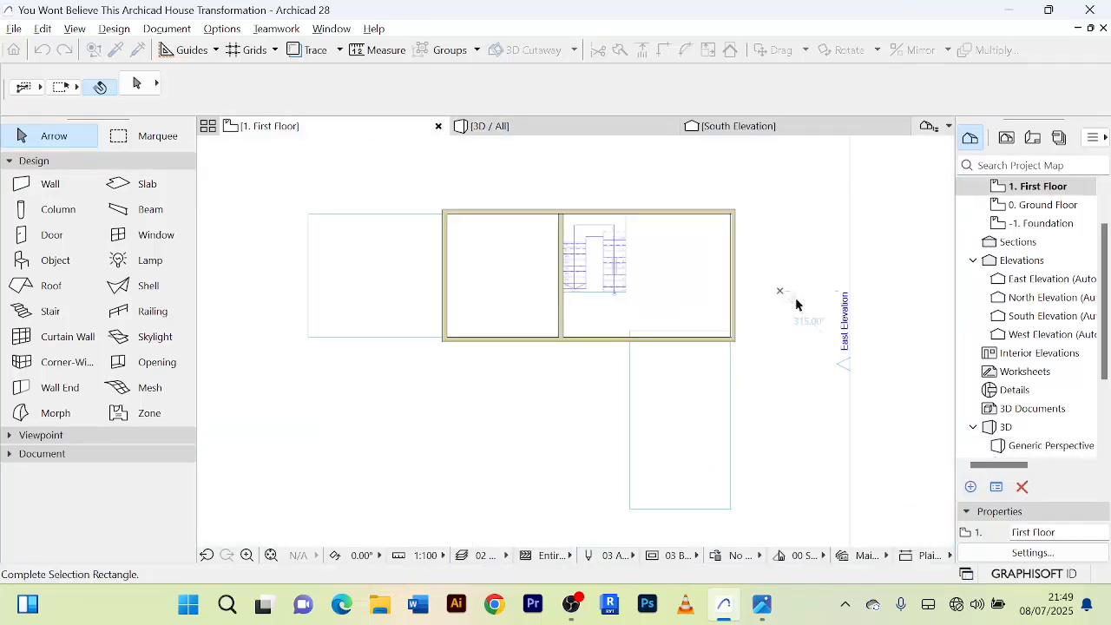
pyautogui.rightClick(791, 279)
pyautogui.click(825, 388)
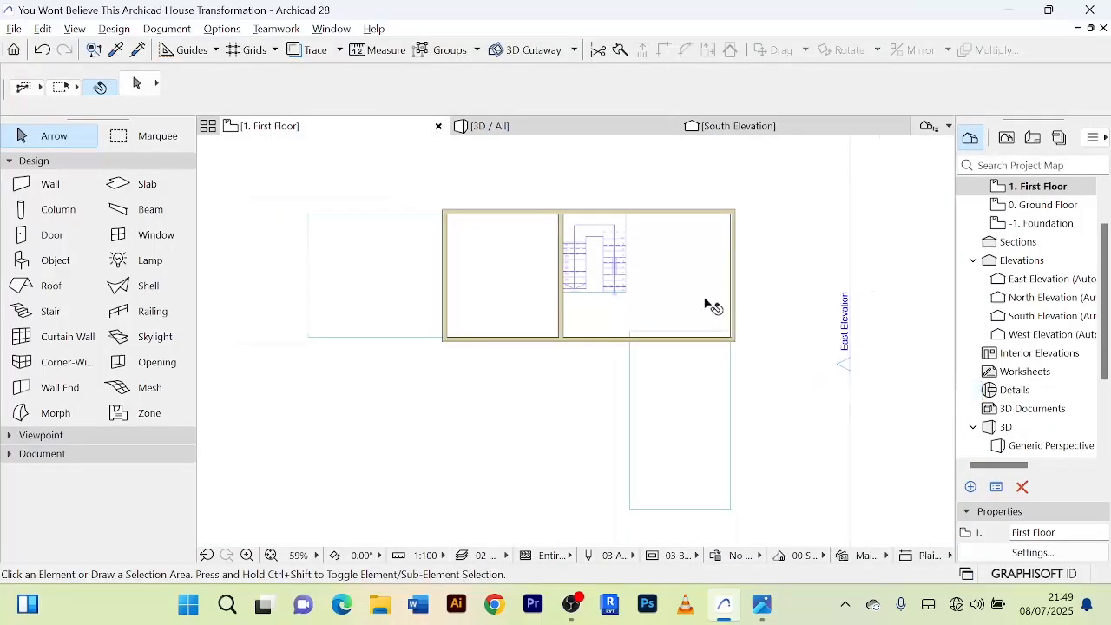
pyautogui.scroll(3, 657, 238)
pyautogui.scroll(-2, 651, 307)
pyautogui.scroll(3, 599, 315)
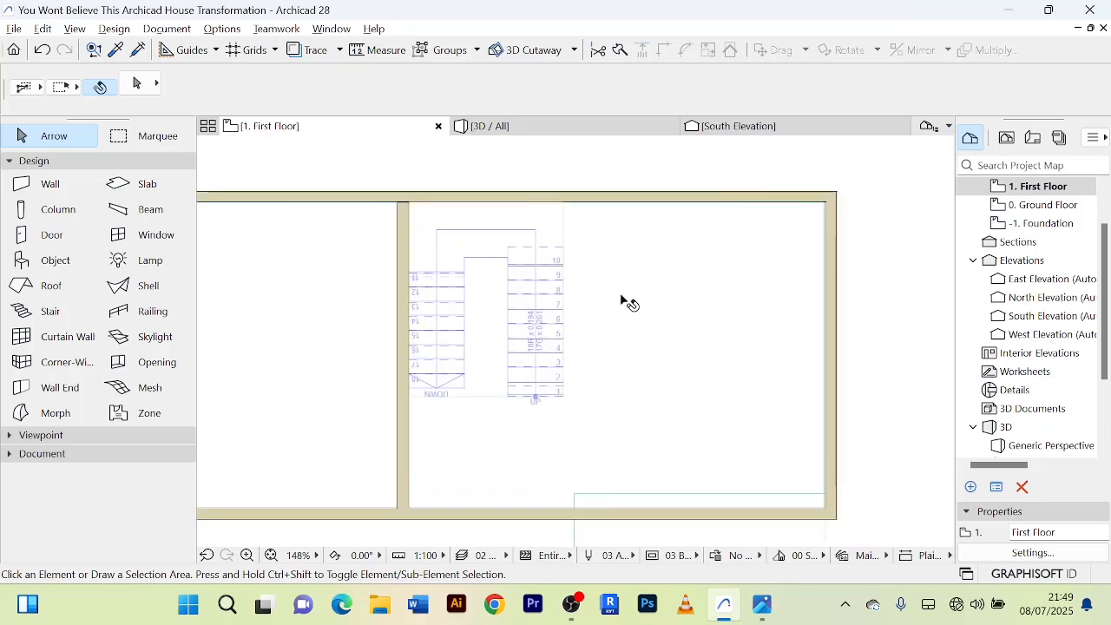
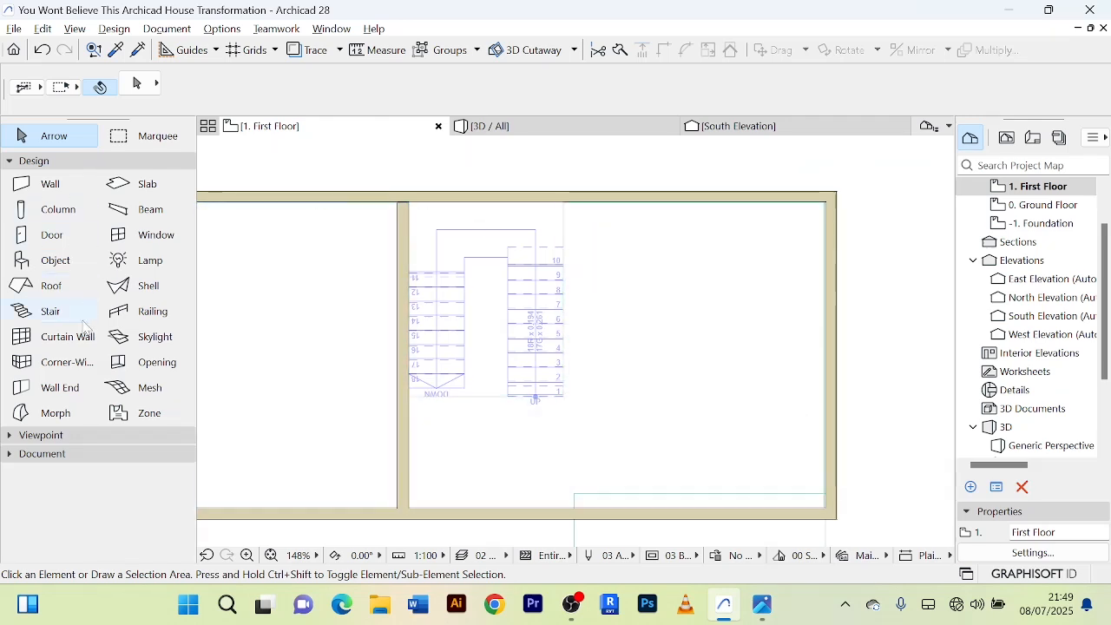
# Open the default railing settings and examine their floor plan display, symbol, break mark and classification sections.
pyautogui.click(153, 317)
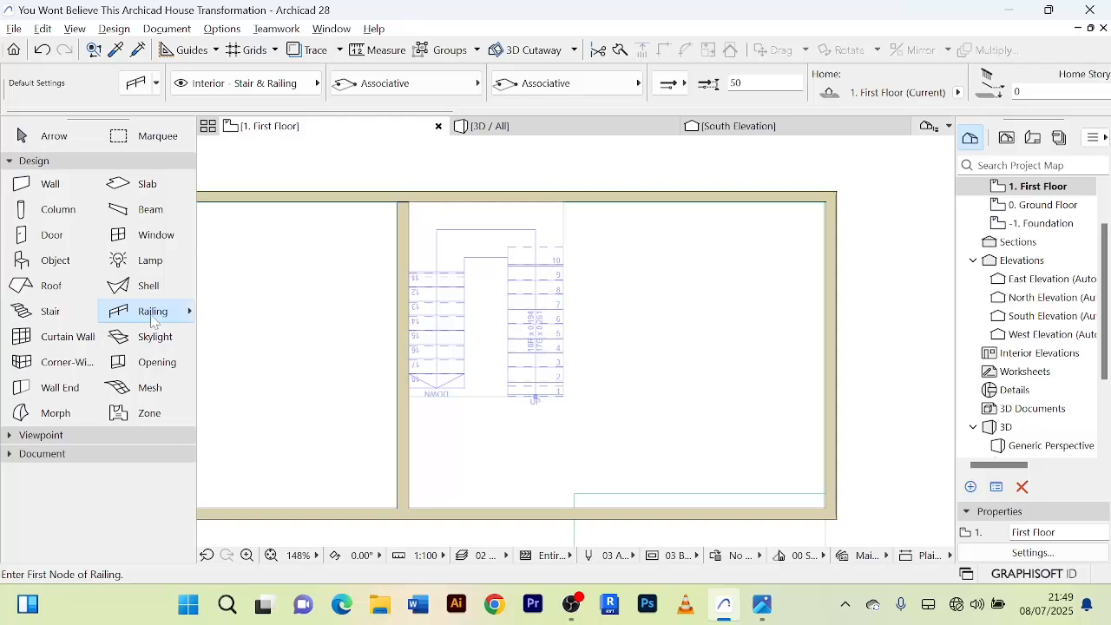
pyautogui.doubleClick(152, 318)
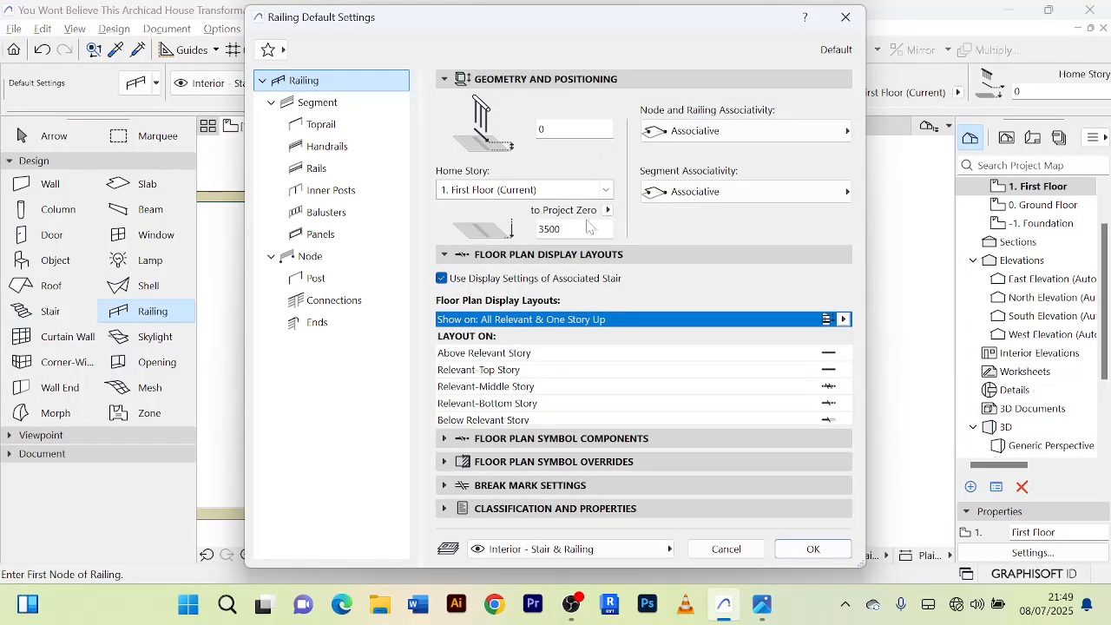
pyautogui.click(446, 256)
pyautogui.click(446, 256)
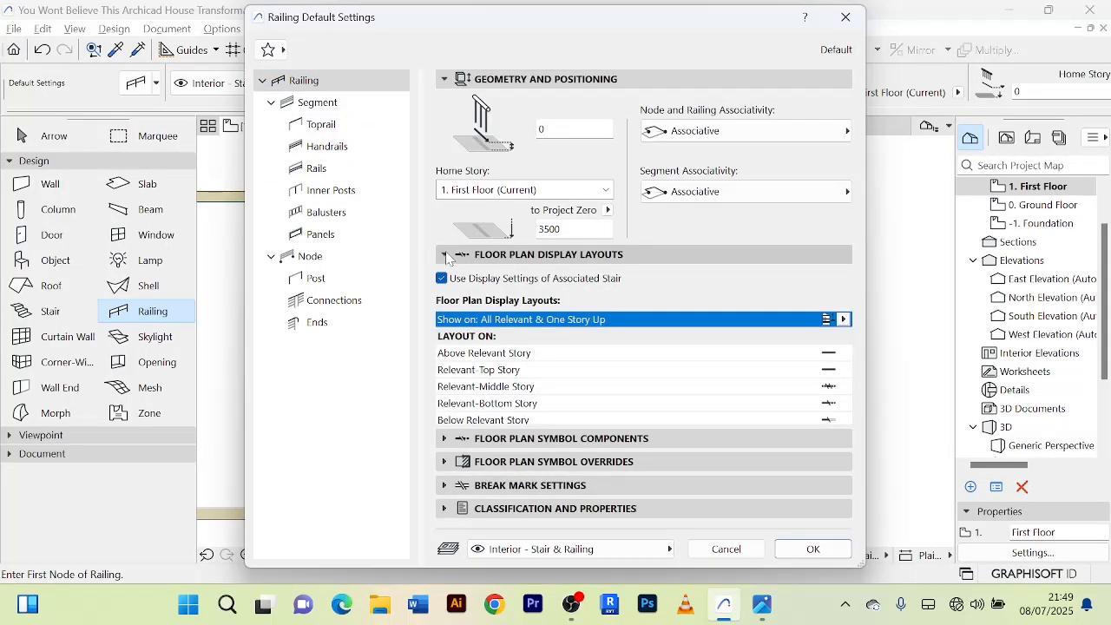
pyautogui.click(446, 256)
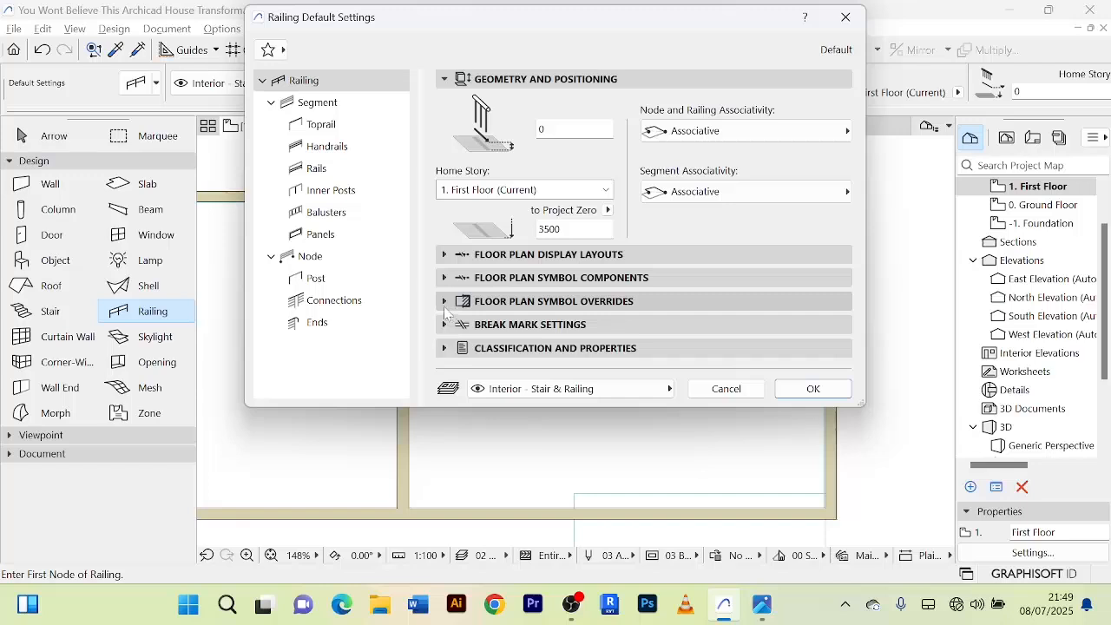
pyautogui.click(445, 279)
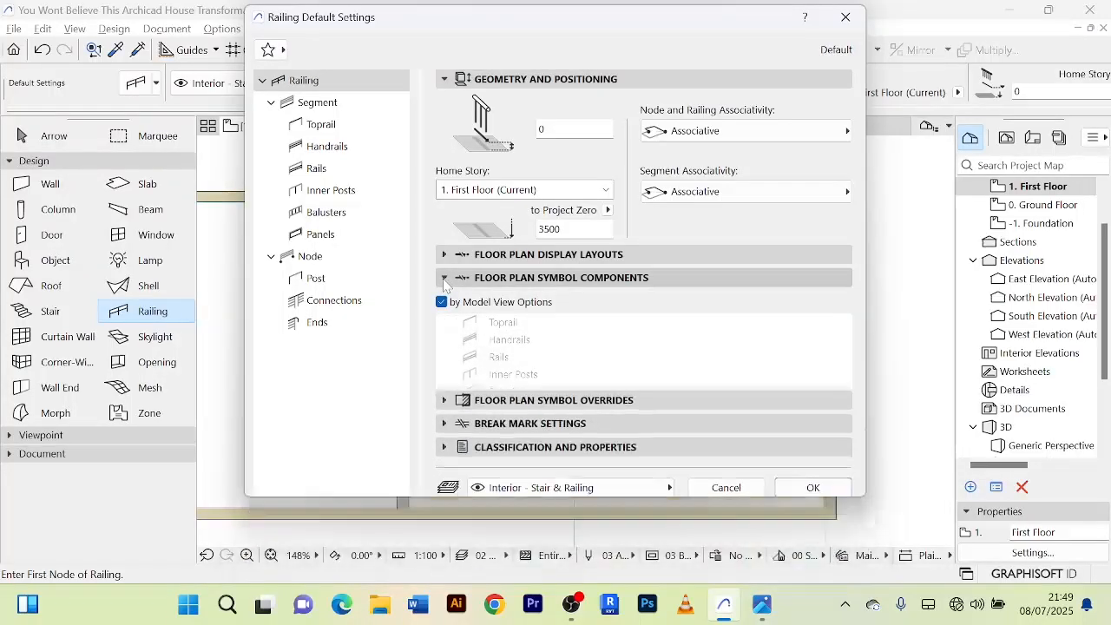
pyautogui.click(444, 279)
pyautogui.click(445, 304)
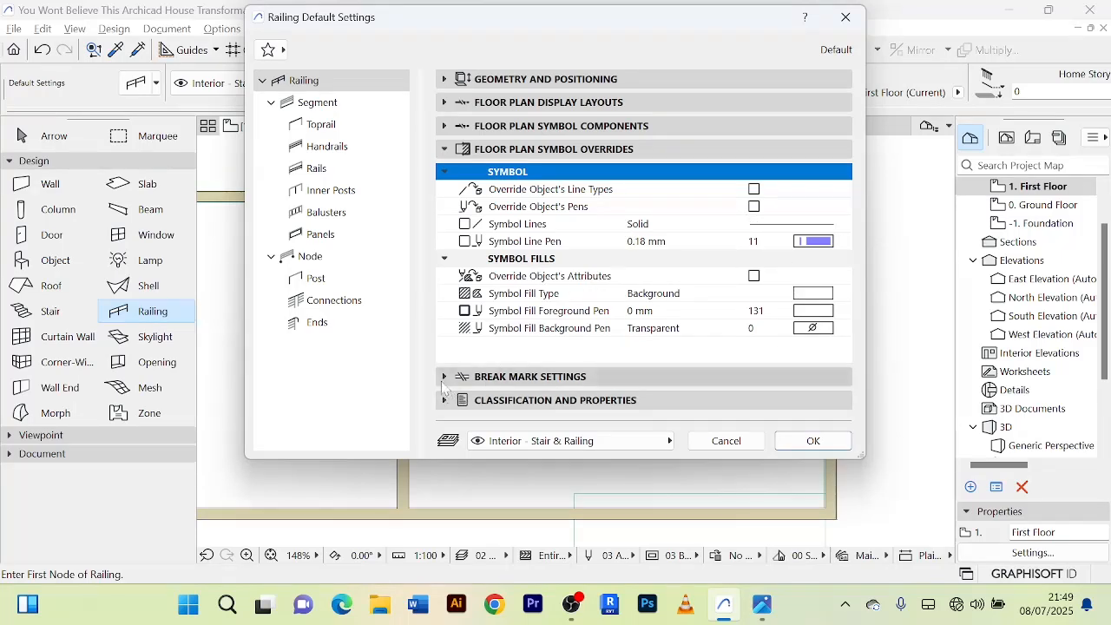
pyautogui.click(491, 376)
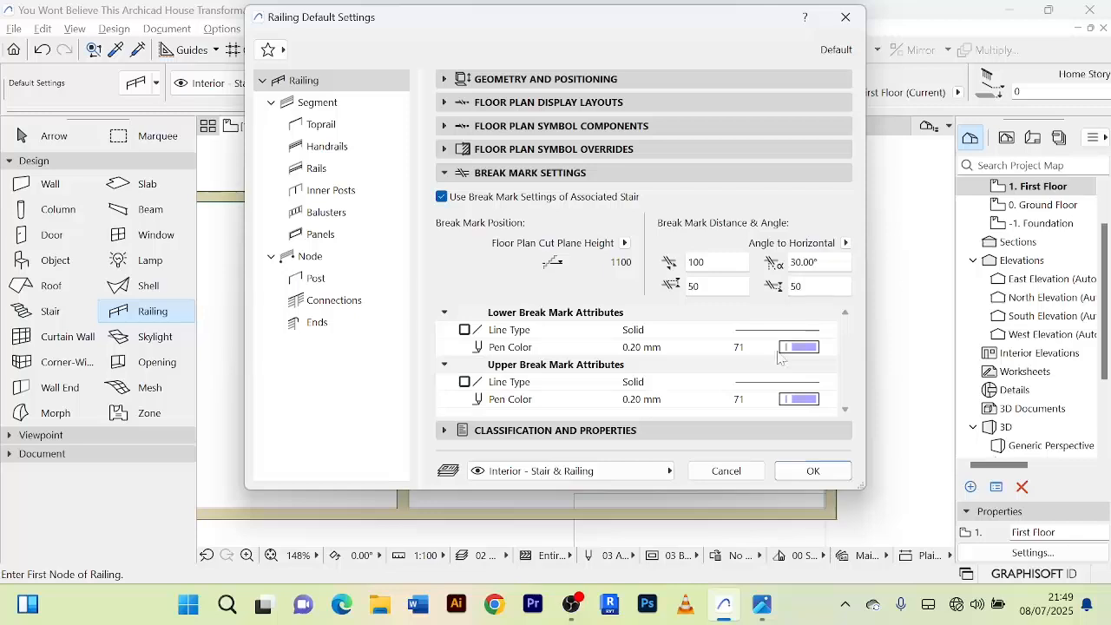
pyautogui.click(443, 432)
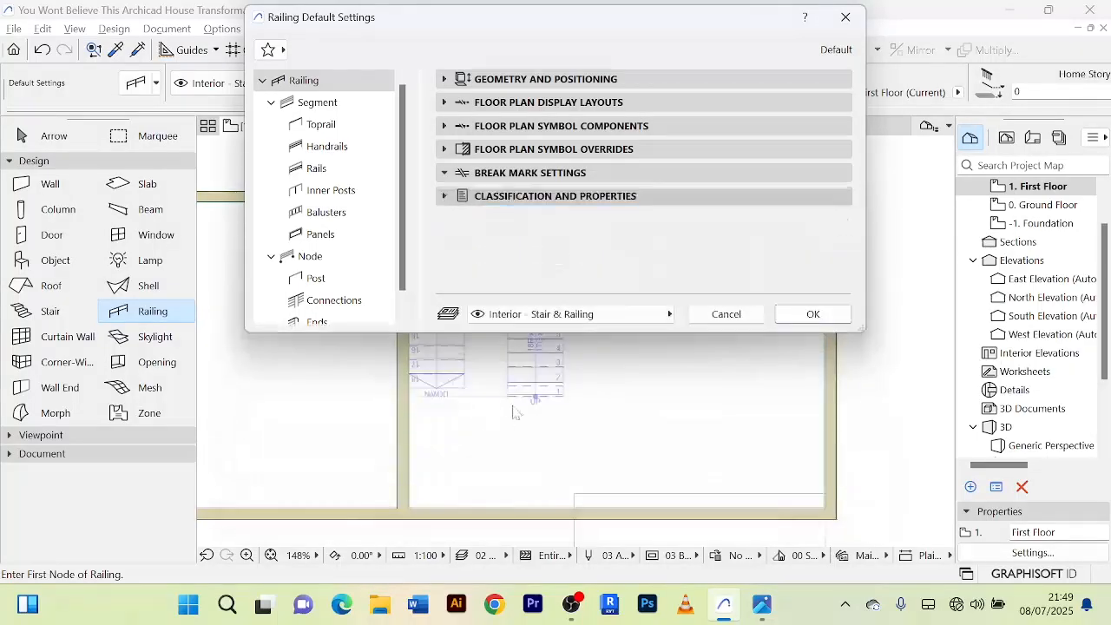
pyautogui.scroll(-5, 475, 330)
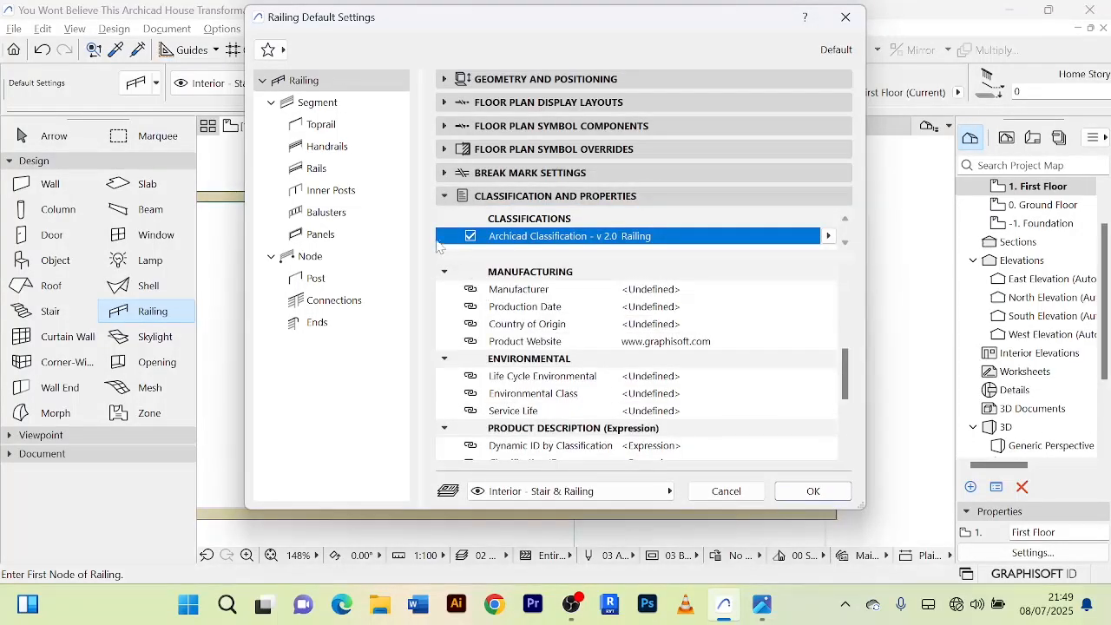
# Recheck the break mark, symbol override, geometry, display layout and symbol component sections of the railing defaults and accept them.
pyautogui.click(445, 196)
pyautogui.click(445, 172)
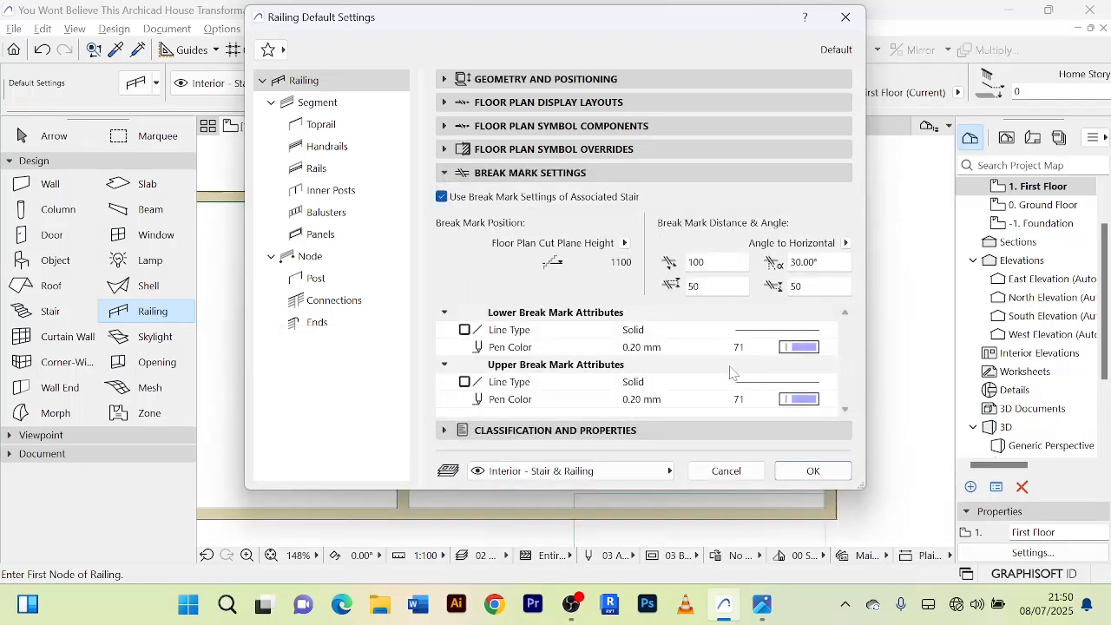
pyautogui.click(445, 173)
pyautogui.click(444, 149)
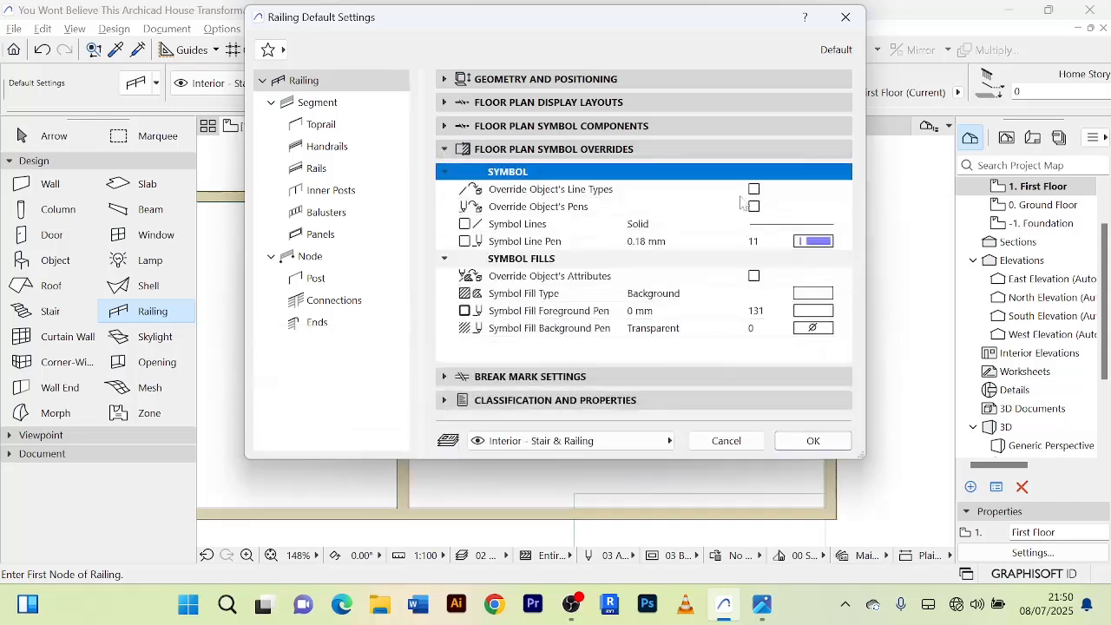
pyautogui.click(444, 149)
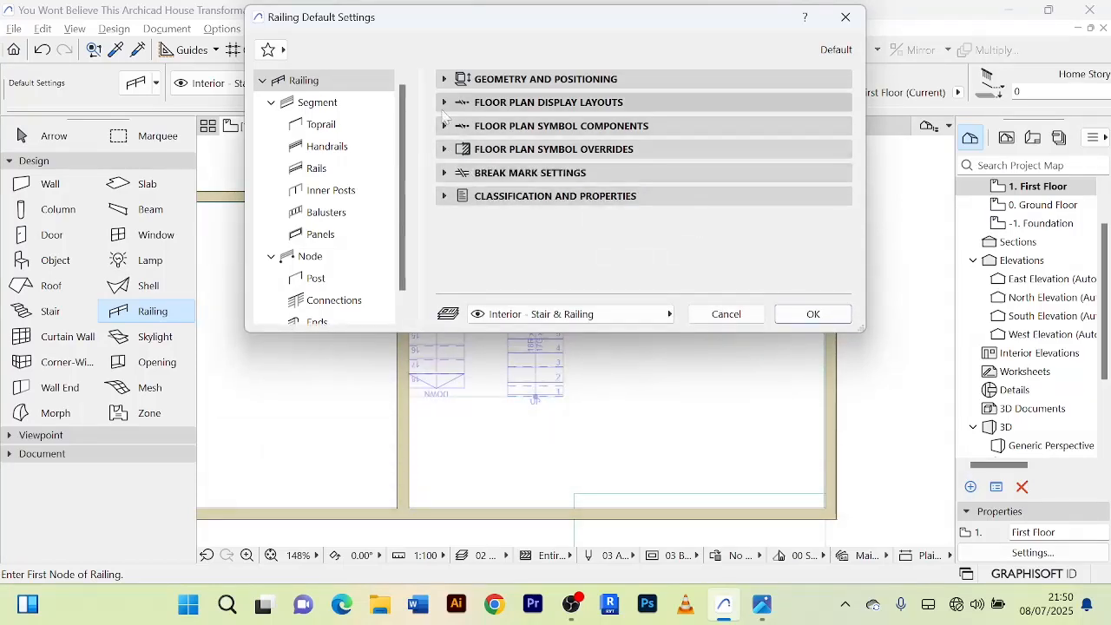
pyautogui.click(445, 79)
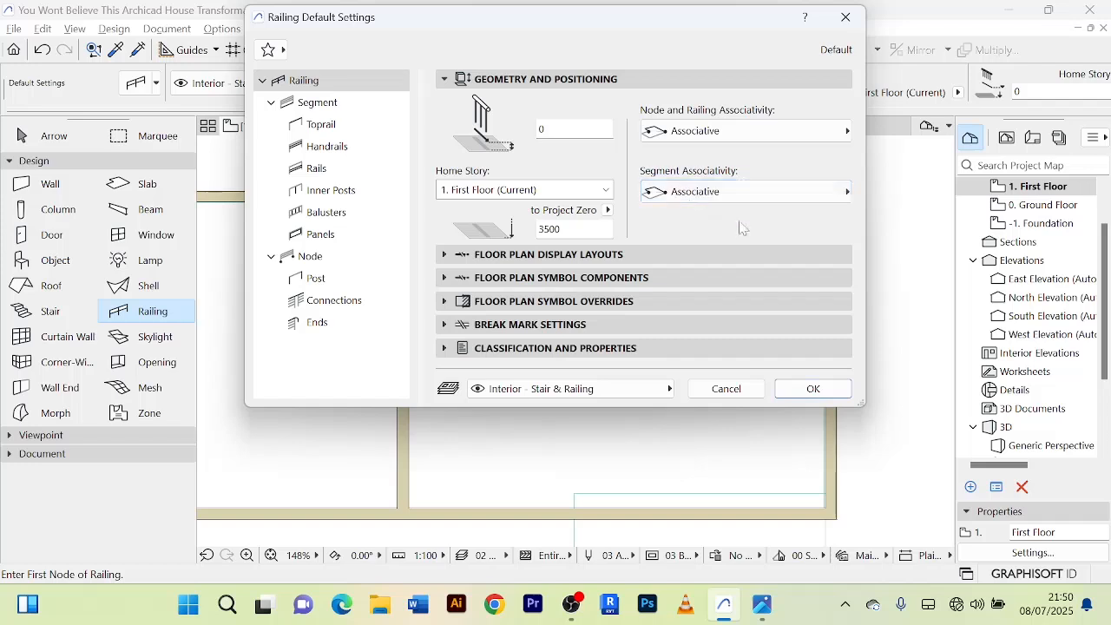
pyautogui.click(443, 79)
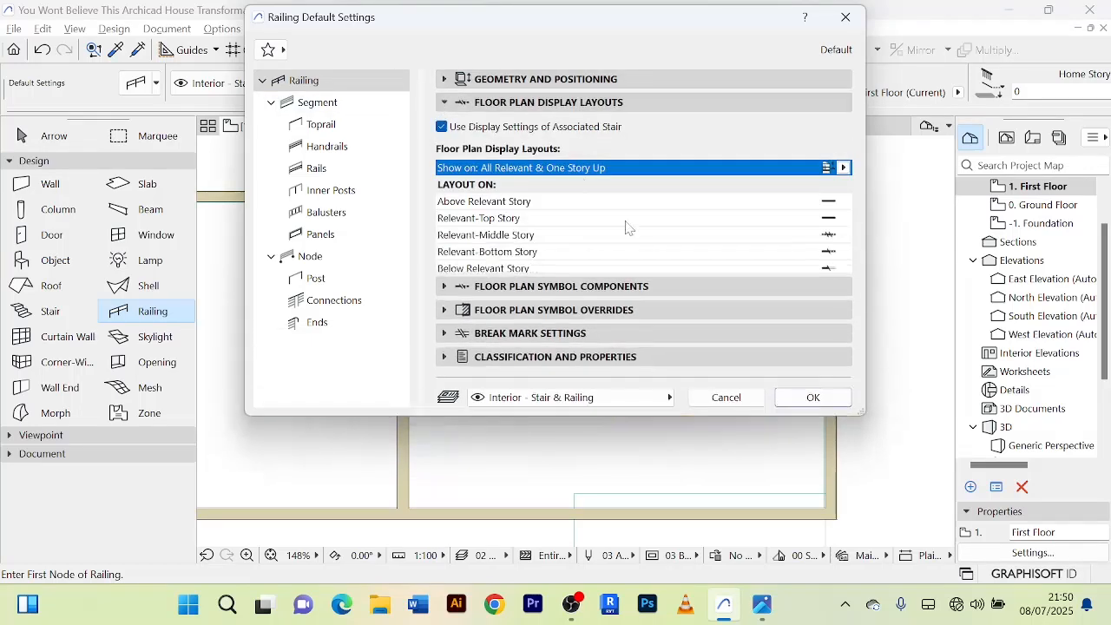
pyautogui.click(446, 103)
pyautogui.click(445, 127)
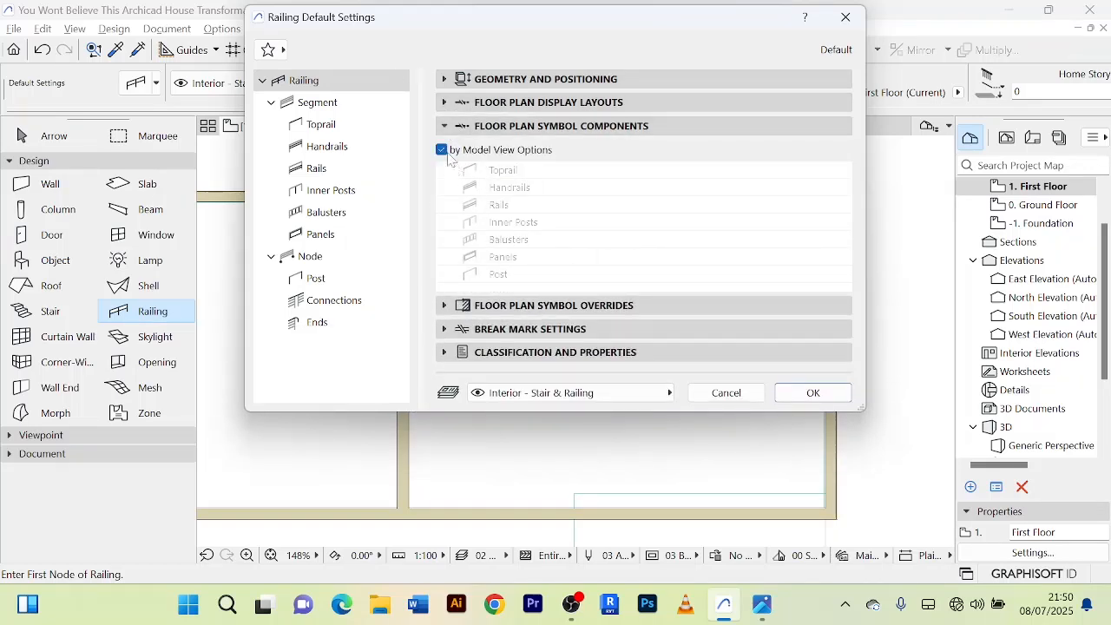
pyautogui.click(445, 127)
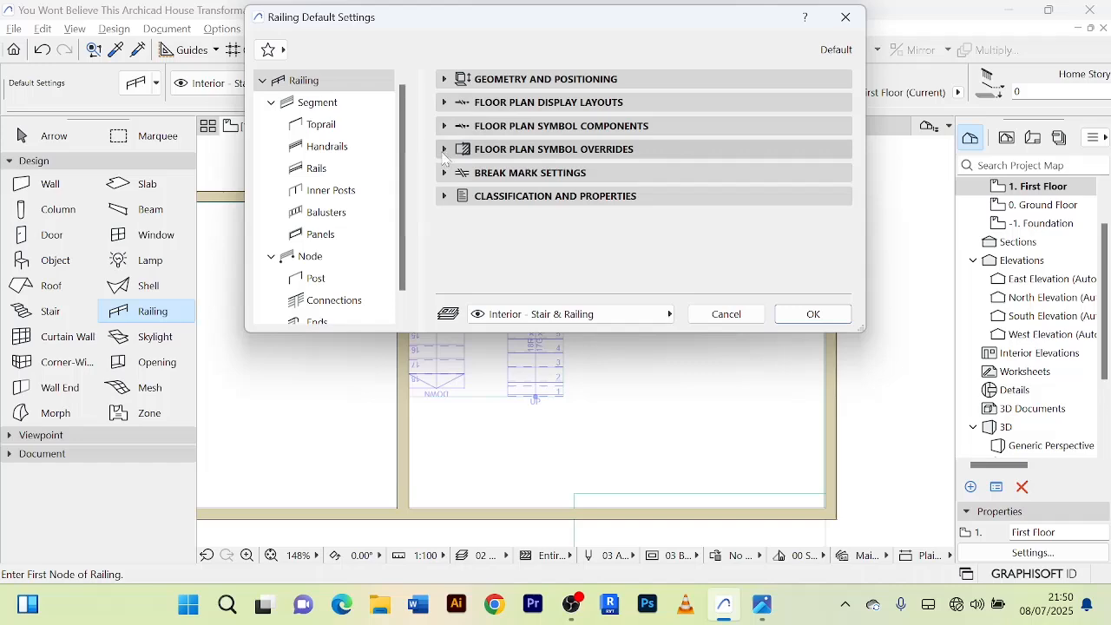
pyautogui.click(444, 150)
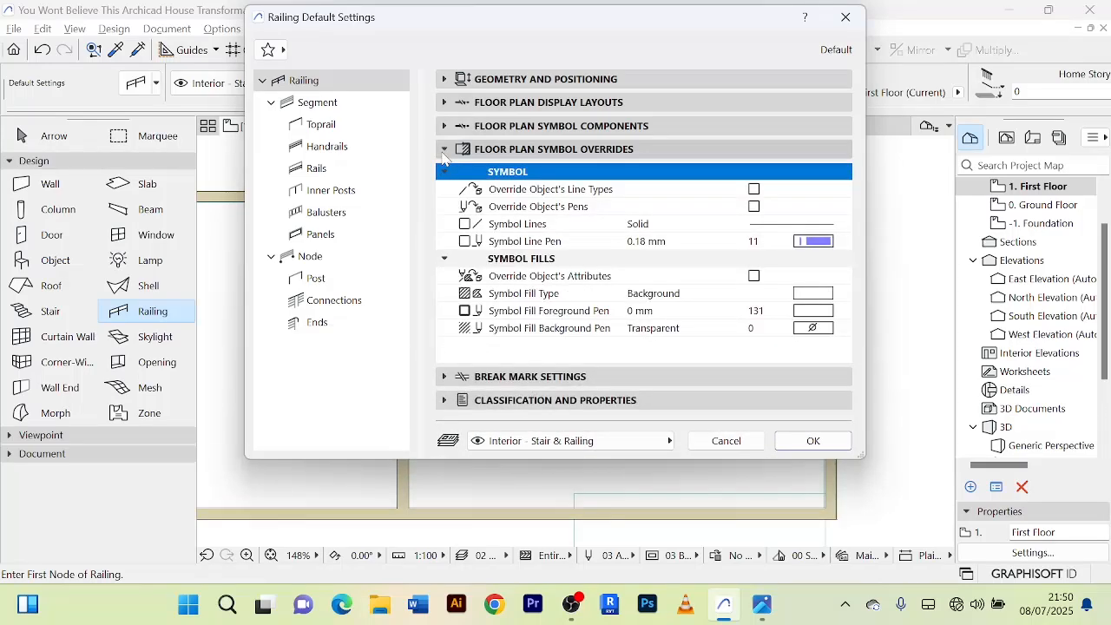
pyautogui.click(813, 441)
# Draw a straight railing on the first floor along the stair opening's east edge, from the north wall's inner face to the first riser's corner.
pyautogui.scroll(3, 560, 213)
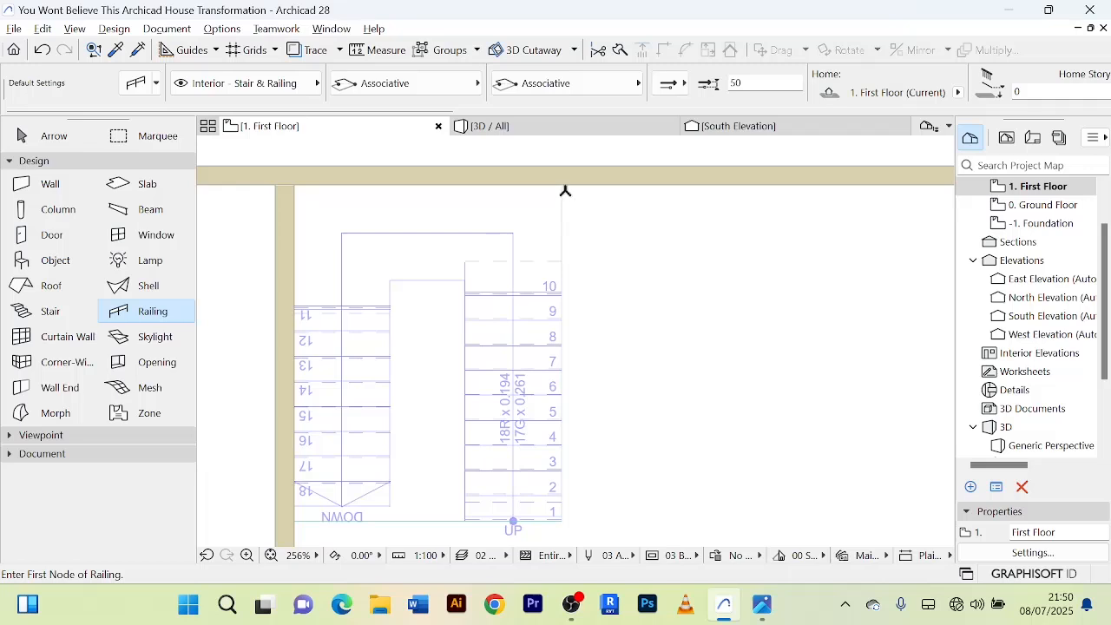
pyautogui.click(564, 185)
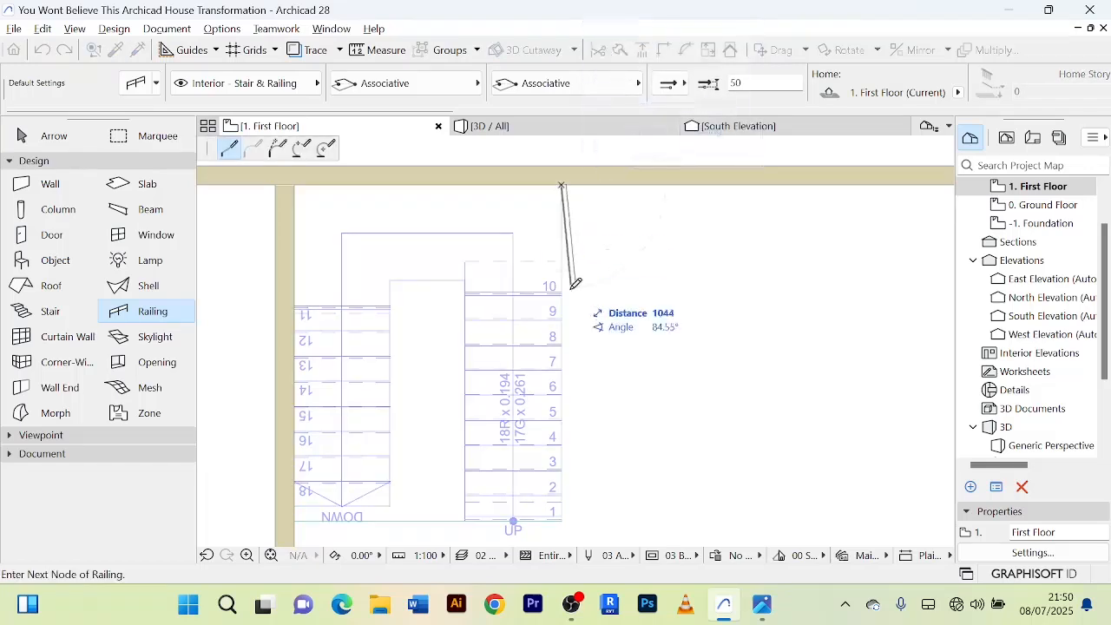
pyautogui.moveTo(566, 377); pyautogui.dragTo(571, 262, button='middle')
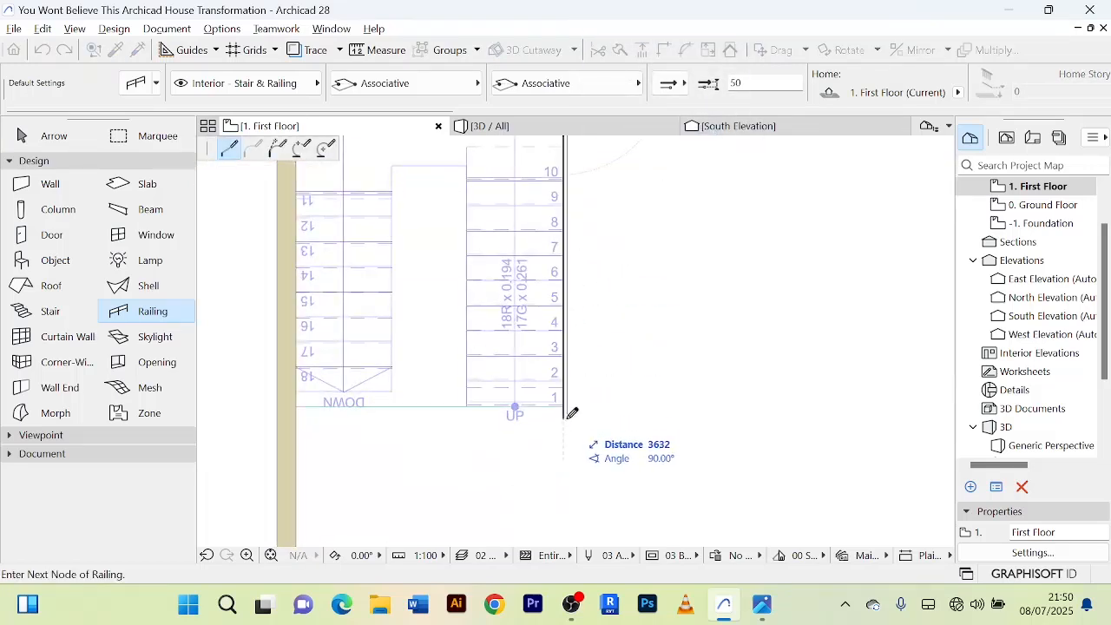
pyautogui.scroll(4, 569, 409)
pyautogui.scroll(4, 566, 392)
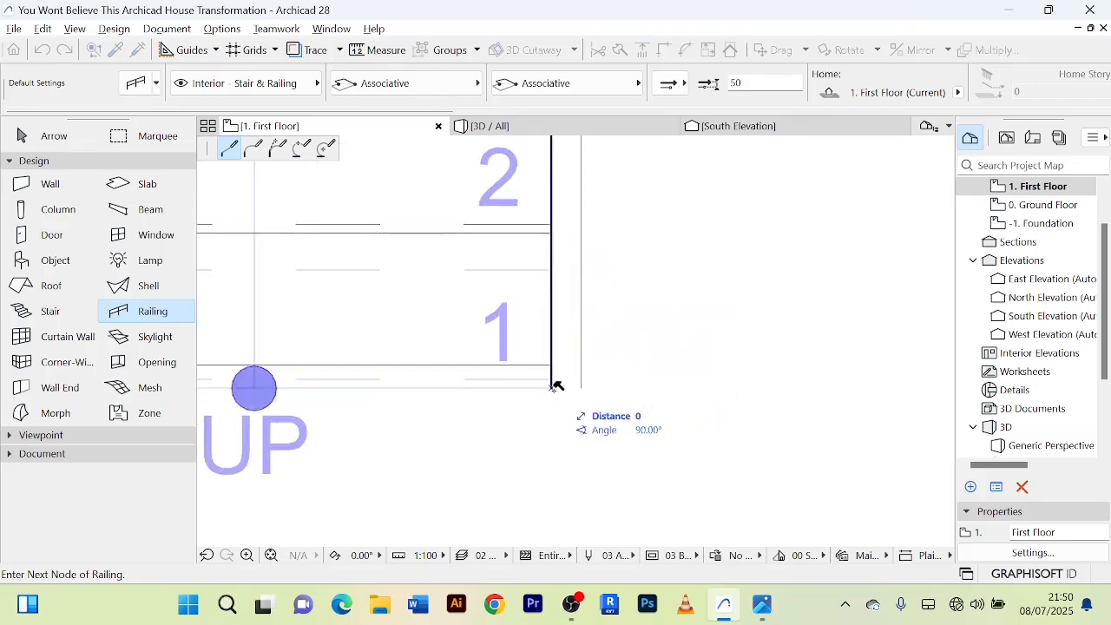
pyautogui.rightClick(633, 346)
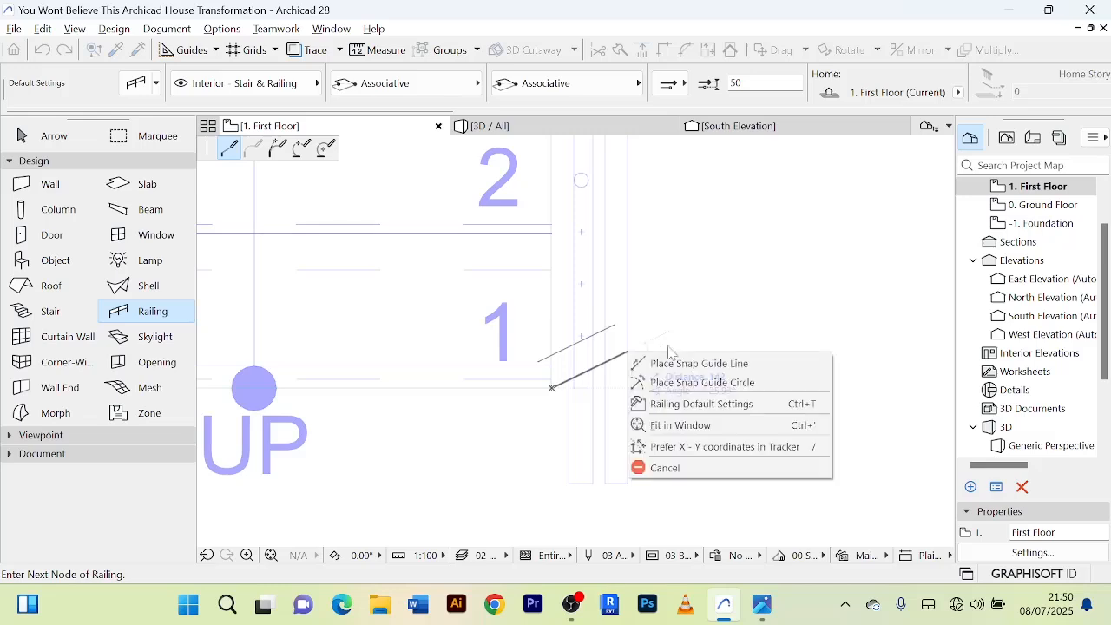
pyautogui.click(665, 463)
pyautogui.scroll(-2, 682, 426)
pyautogui.scroll(-1, 681, 425)
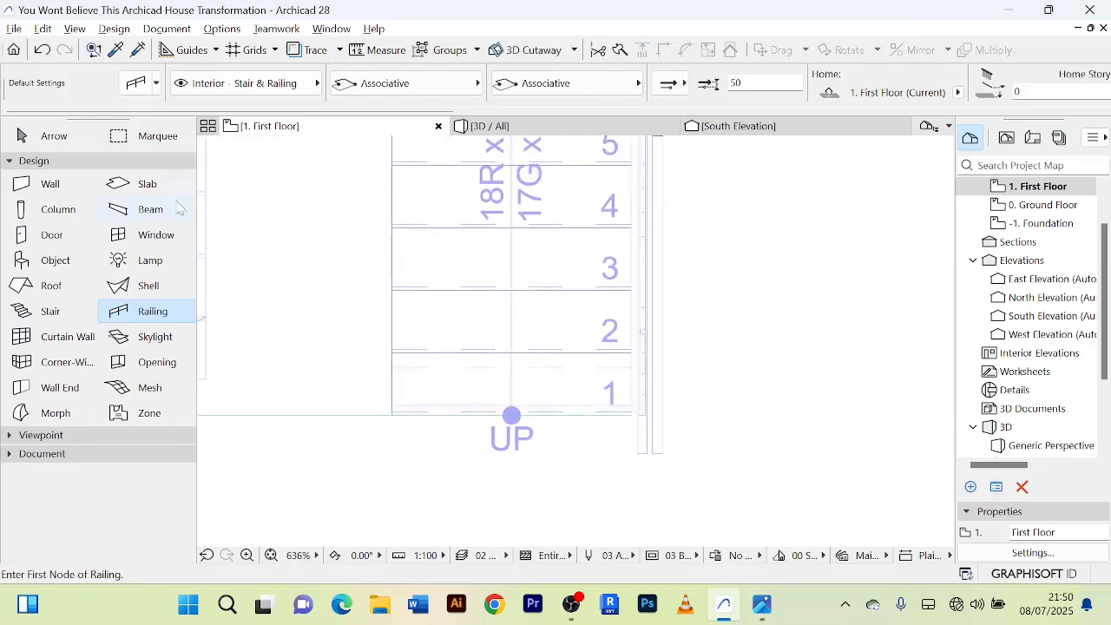
# Select the new railing on the plan and inspect the stair opening from above in 3D.
pyautogui.click(62, 139)
pyautogui.scroll(-2, 695, 304)
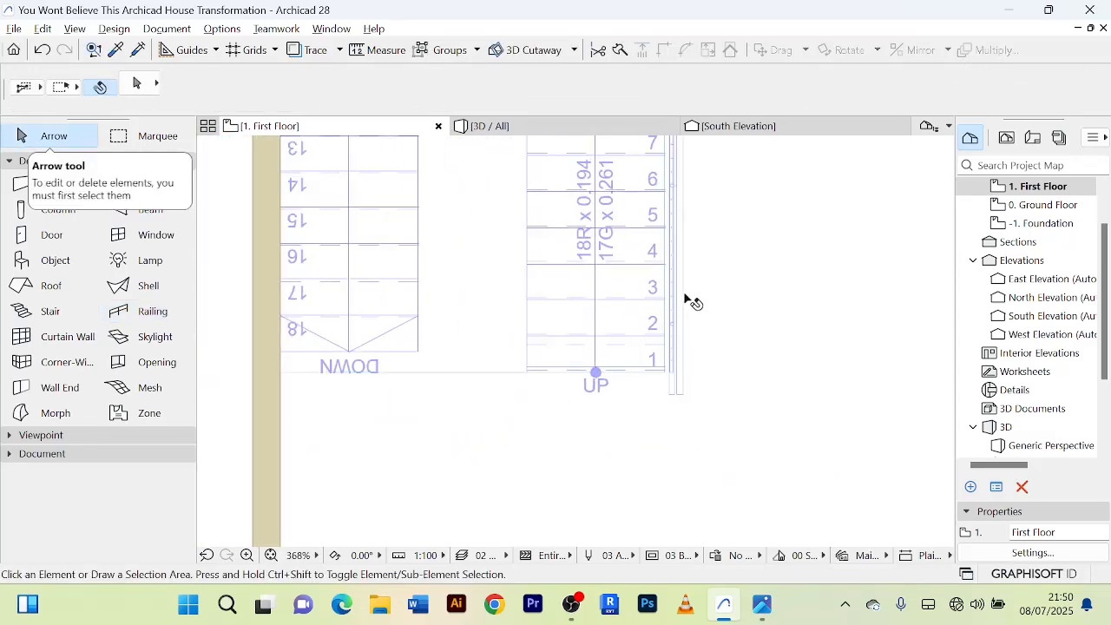
pyautogui.click(683, 291)
pyautogui.click(525, 130)
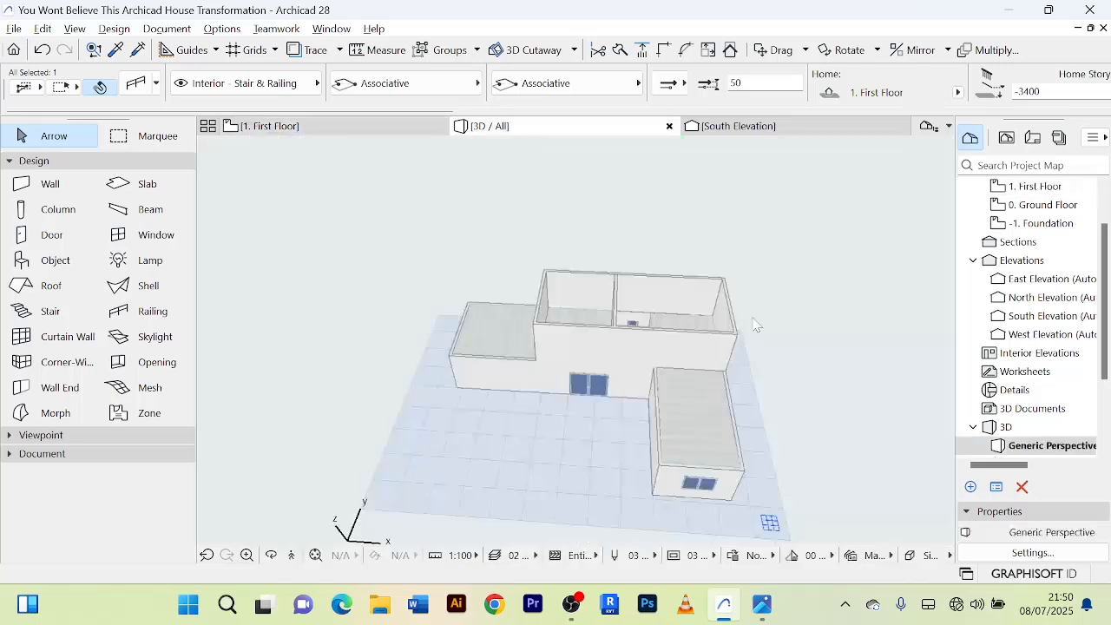
pyautogui.click(755, 320)
pyautogui.scroll(1, 755, 320)
pyautogui.scroll(4, 673, 320)
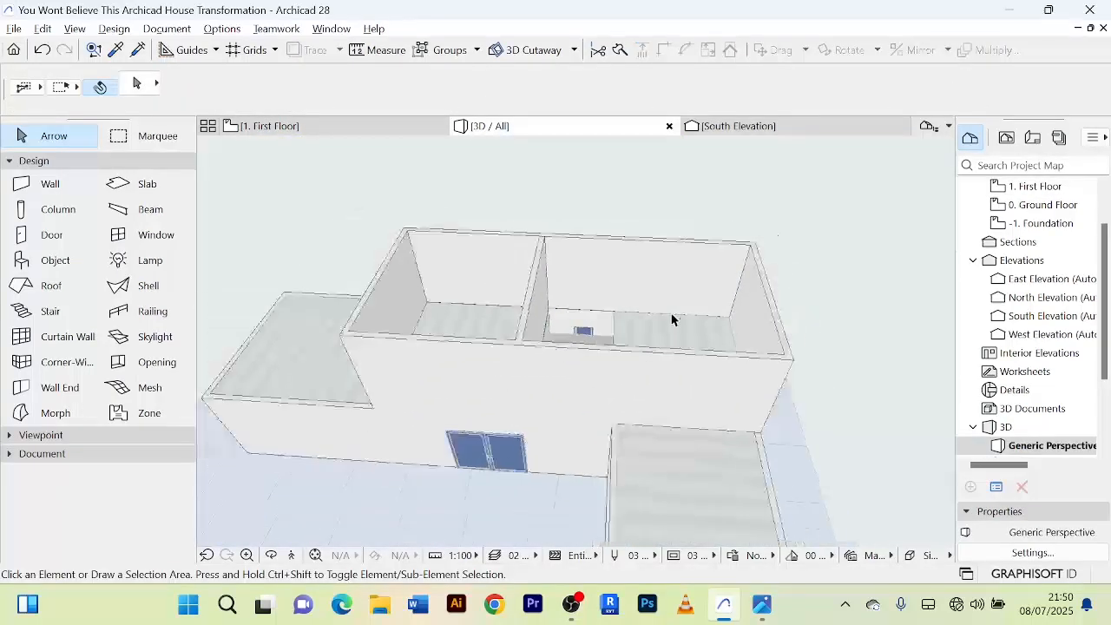
pyautogui.keyDown('shift'); pyautogui.moveTo(673, 322); pyautogui.dragTo(783, 332, button='middle'); pyautogui.keyUp('shift')
pyautogui.scroll(8, 652, 390)
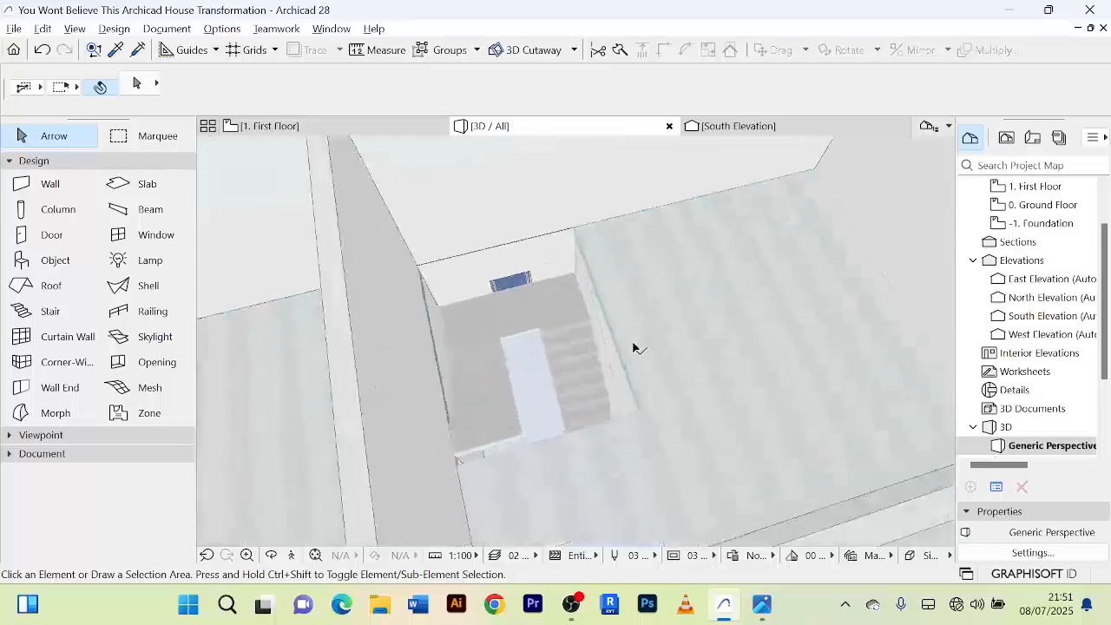
pyautogui.keyDown('shift'); pyautogui.moveTo(695, 313); pyautogui.dragTo(620, 339, button='middle'); pyautogui.keyUp('shift')
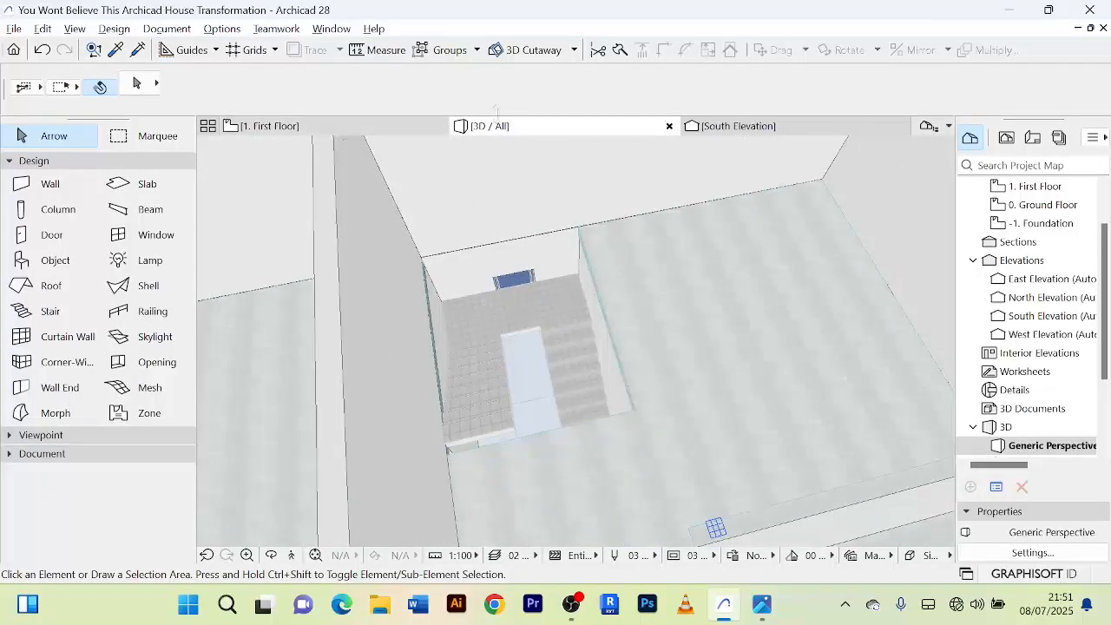
# Set the stair railing's bottom offset to its home story to 0 in its selection settings.
pyautogui.click(365, 128)
pyautogui.click(617, 271)
pyautogui.scroll(-4, 723, 276)
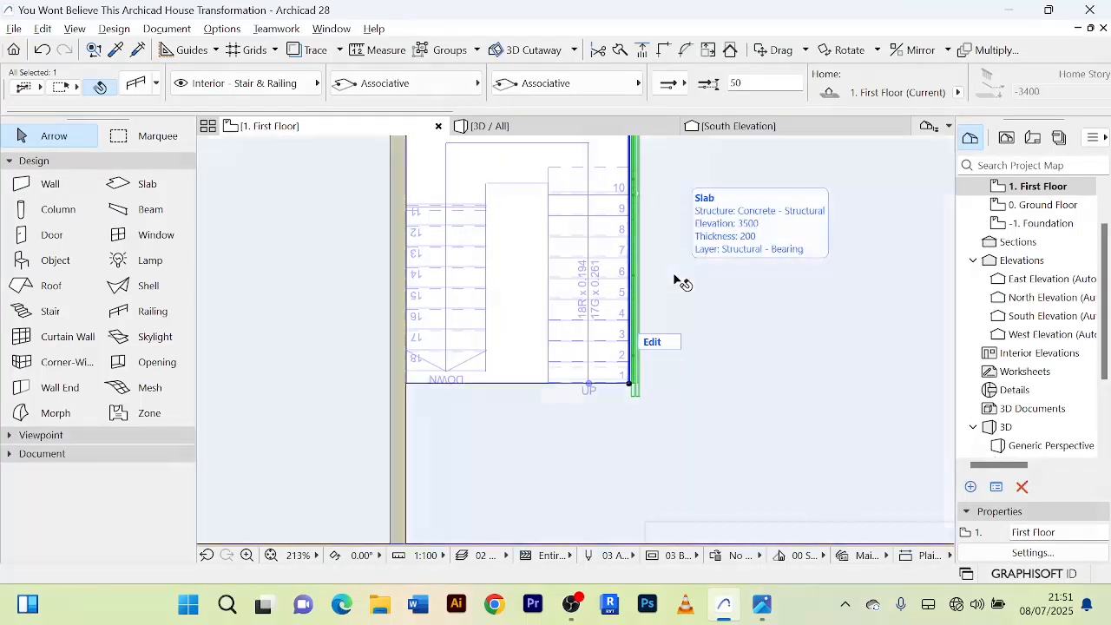
pyautogui.hotkey('ctrl', 't')
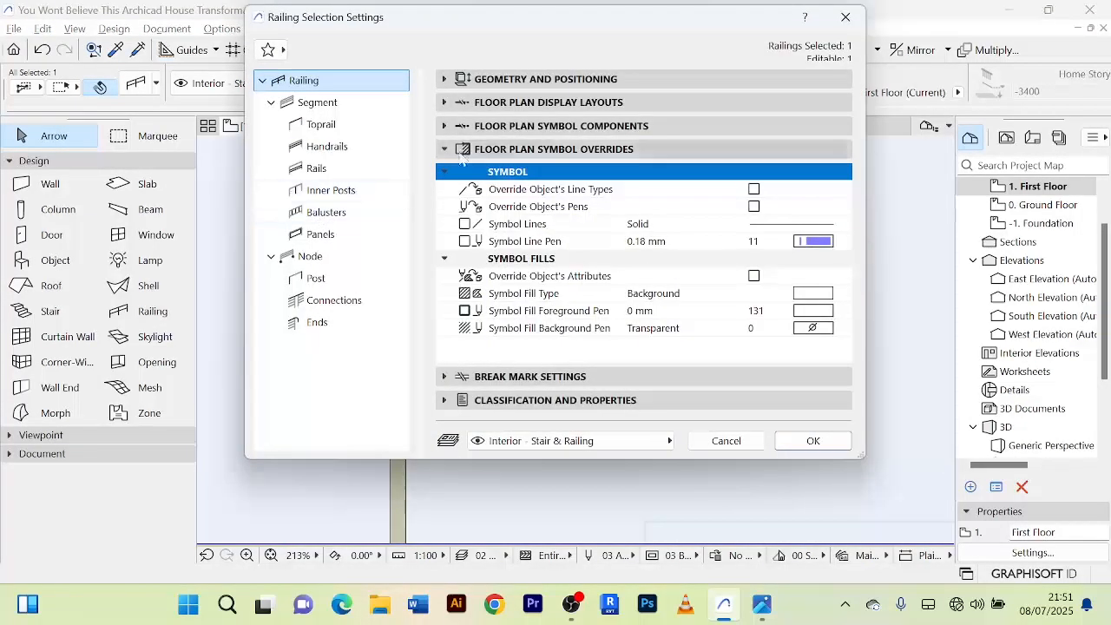
pyautogui.click(447, 80)
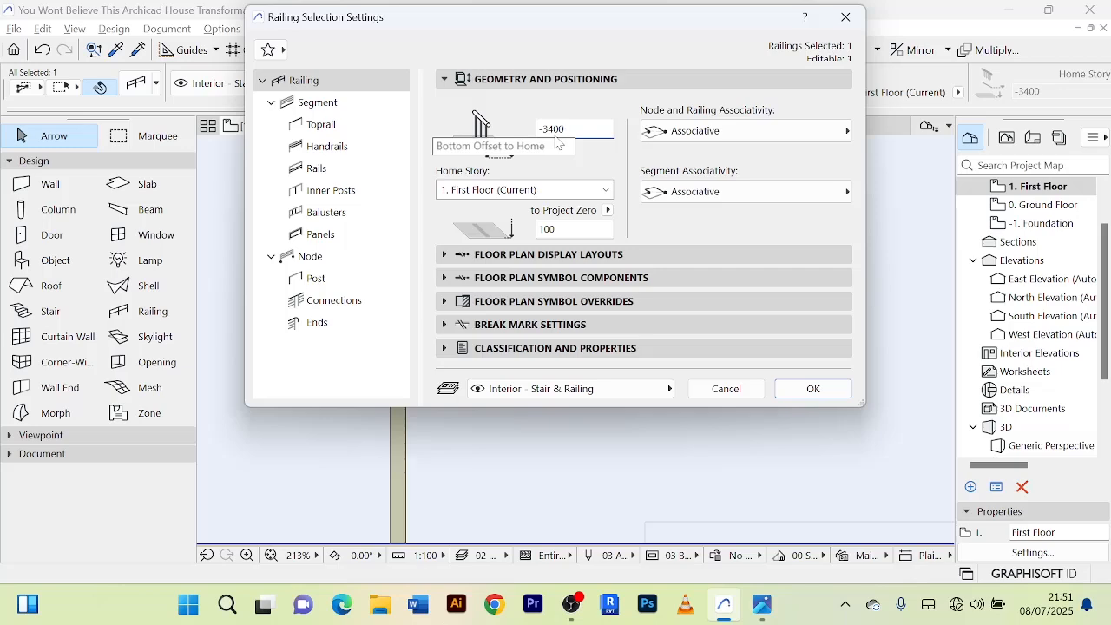
pyautogui.moveTo(567, 130); pyautogui.dragTo(536, 129)
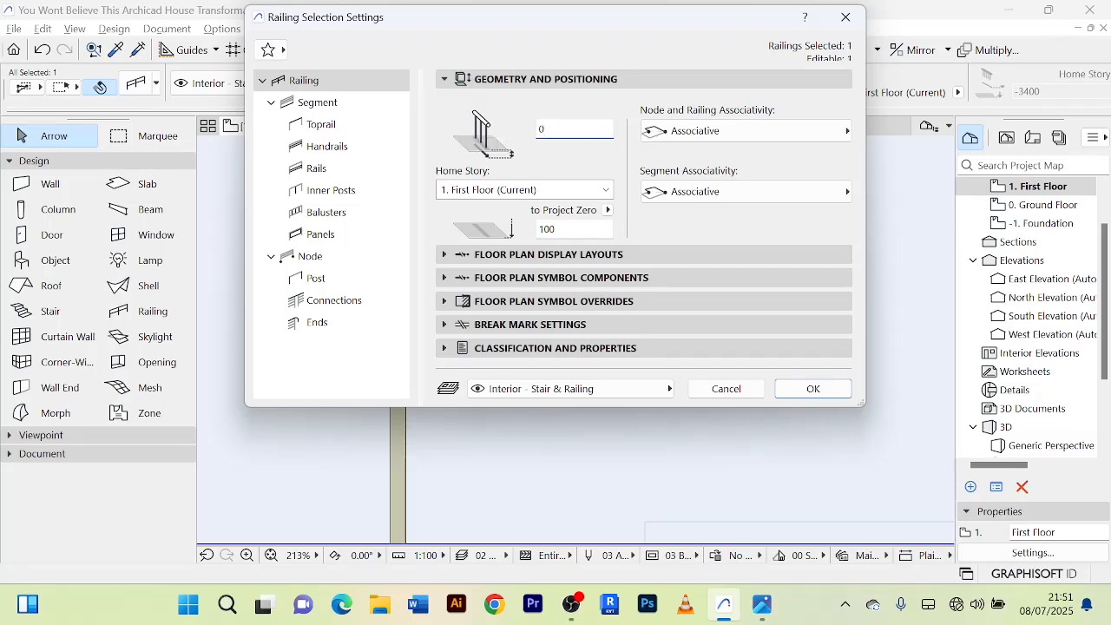
pyautogui.click(812, 389)
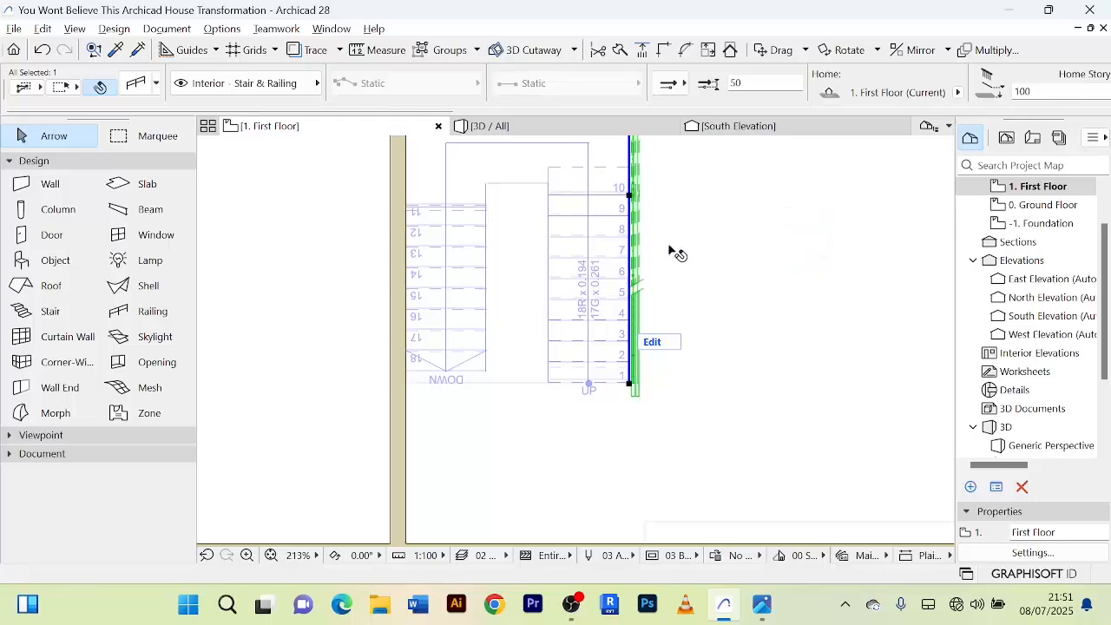
# Check the adjusted railing's position beside the stair opening in 3D.
pyautogui.press('F3')
pyautogui.press('Escape')
pyautogui.scroll(-4, 685, 313)
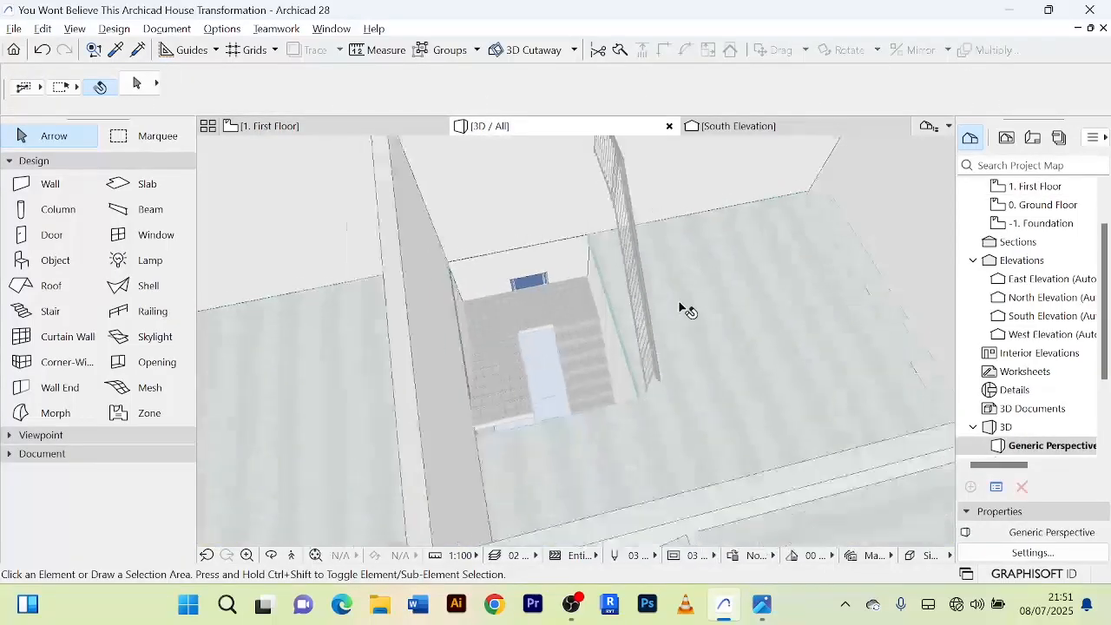
pyautogui.moveTo(682, 313); pyautogui.dragTo(709, 296)
pyautogui.click(710, 299)
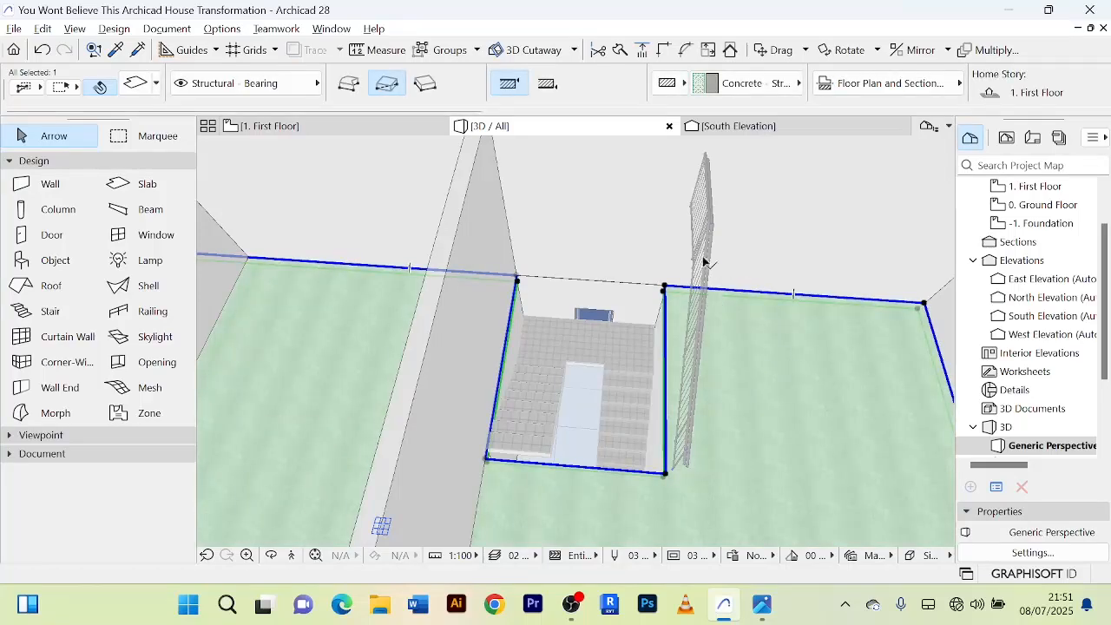
# Delete the railing beside the stair opening in the 3D view and return to the first-floor plan.
pyautogui.click(704, 258)
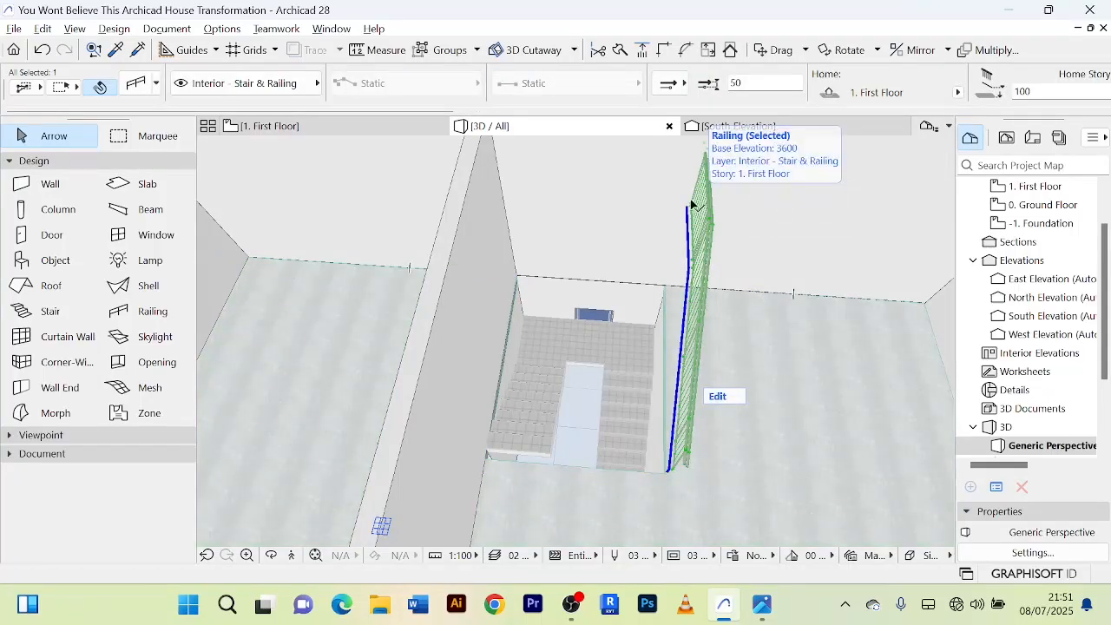
pyautogui.press('Delete')
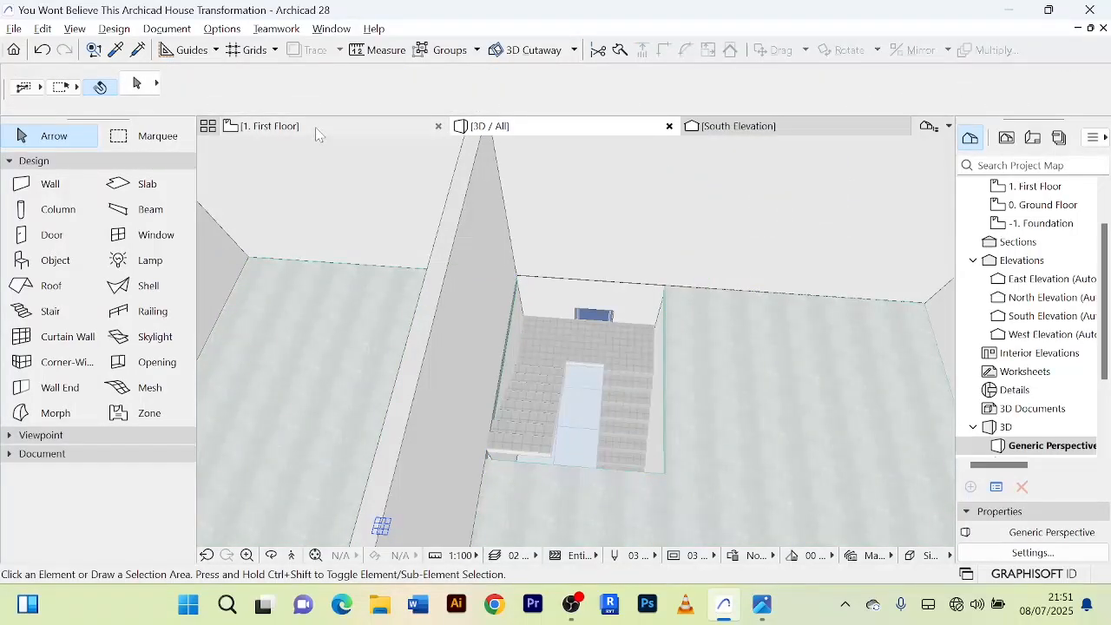
pyautogui.click(317, 133)
pyautogui.scroll(-4, 729, 325)
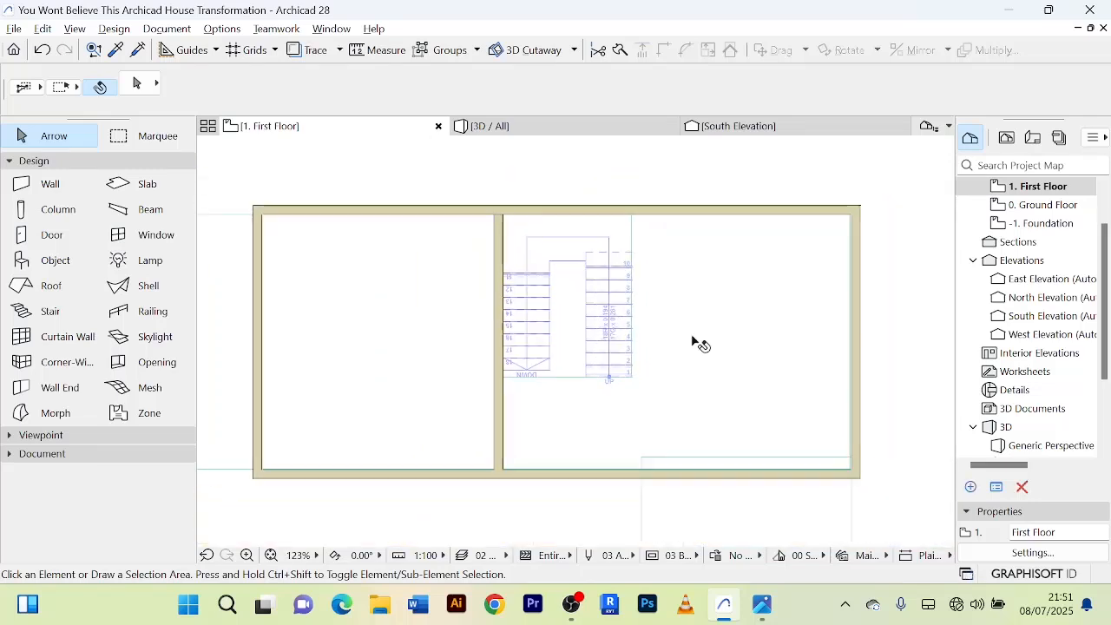
# Draw a straight railing slightly east of the stair opening, from the north wall's inner face to just past the first riser.
pyautogui.click(157, 320)
pyautogui.scroll(3, 660, 264)
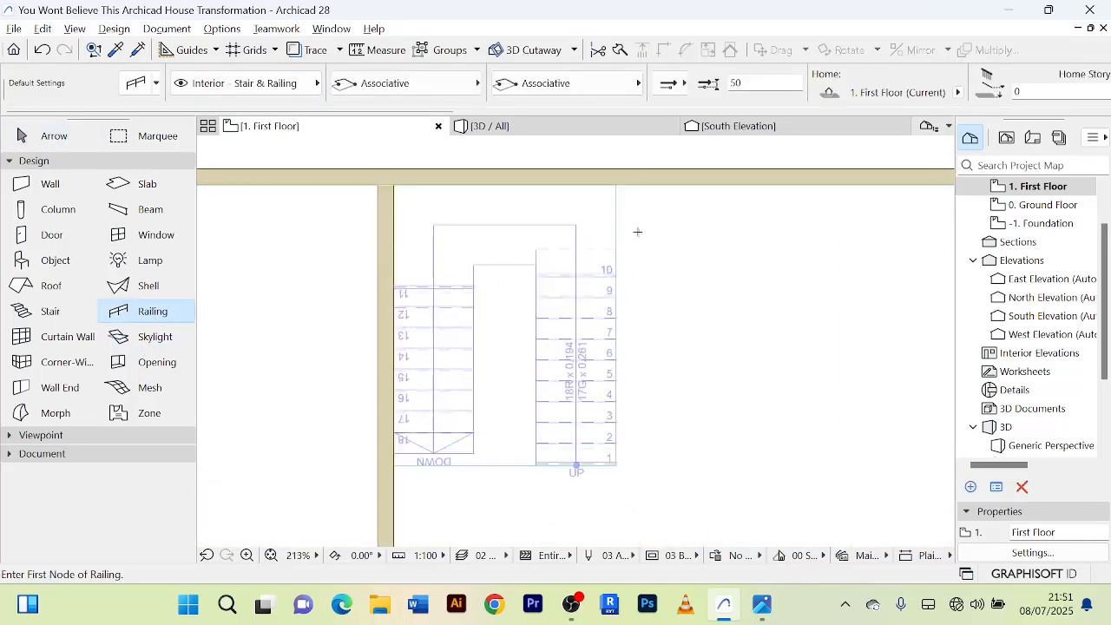
pyautogui.click(635, 187)
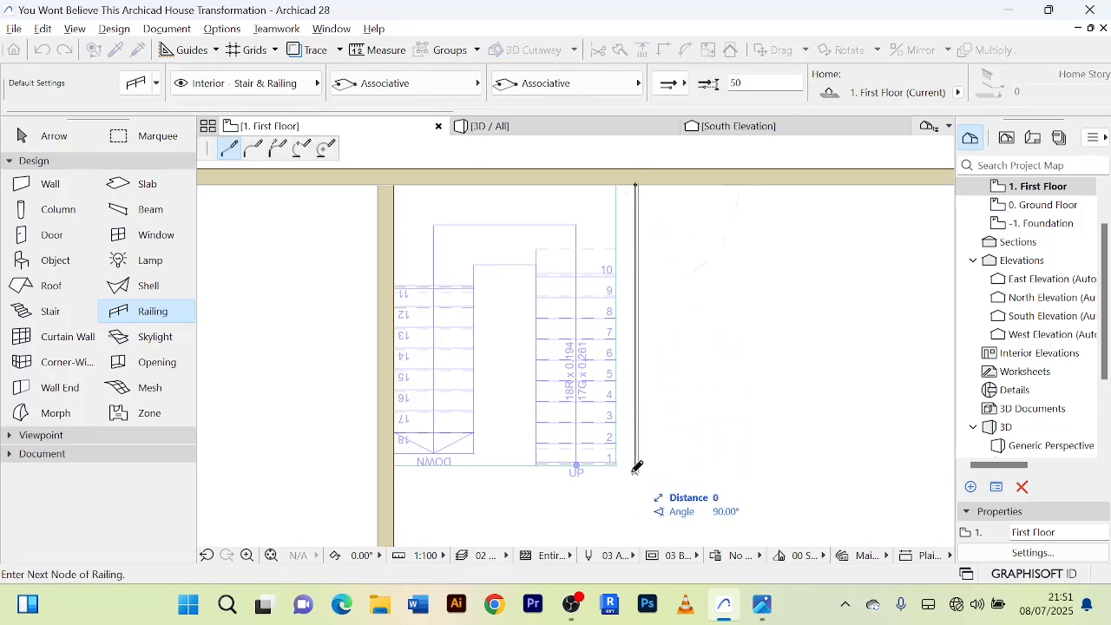
pyautogui.scroll(8, 666, 464)
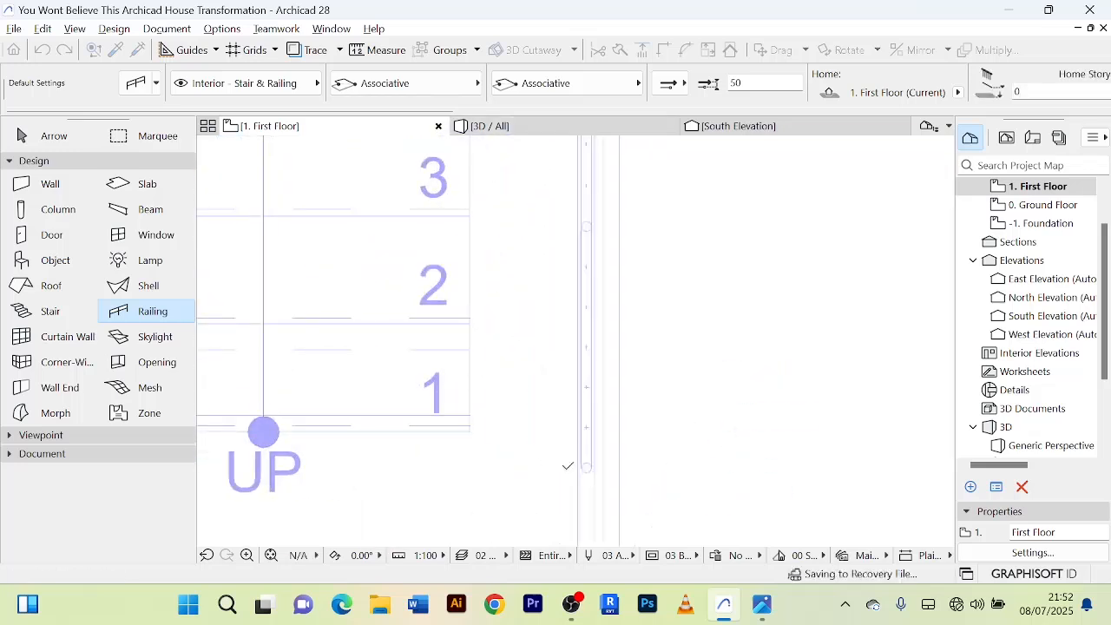
pyautogui.scroll(-4, 628, 390)
pyautogui.rightClick(724, 366)
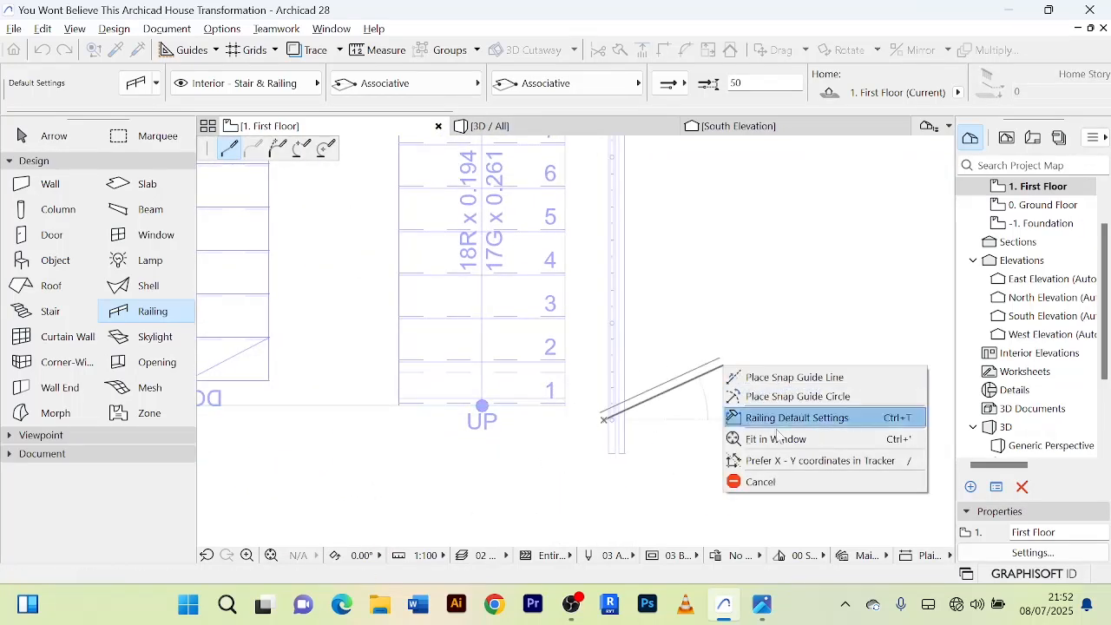
pyautogui.click(754, 483)
pyautogui.scroll(-3, 733, 393)
pyautogui.moveTo(734, 393); pyautogui.dragTo(516, 334, button='middle')
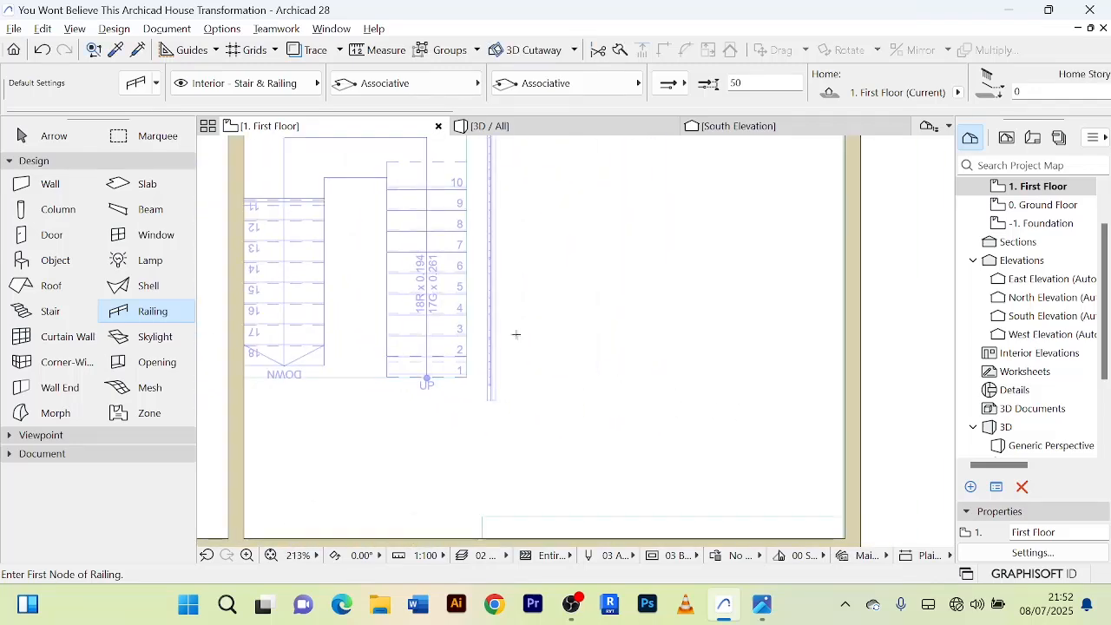
pyautogui.click(54, 136)
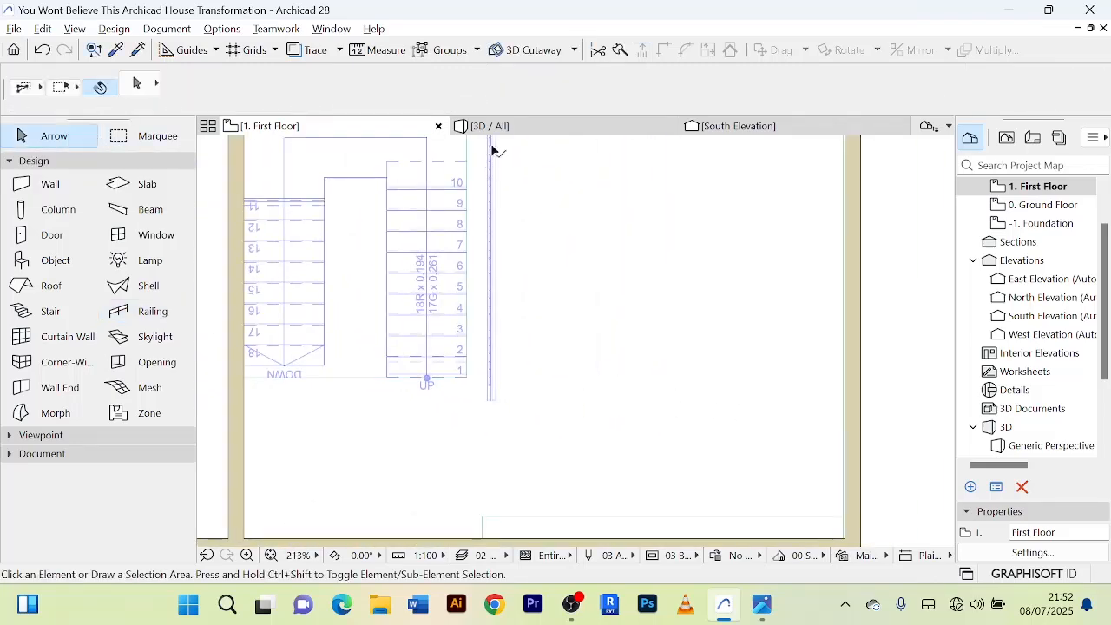
# Check the redrawn railing's position beside the stair opening in 3D.
pyautogui.click(521, 126)
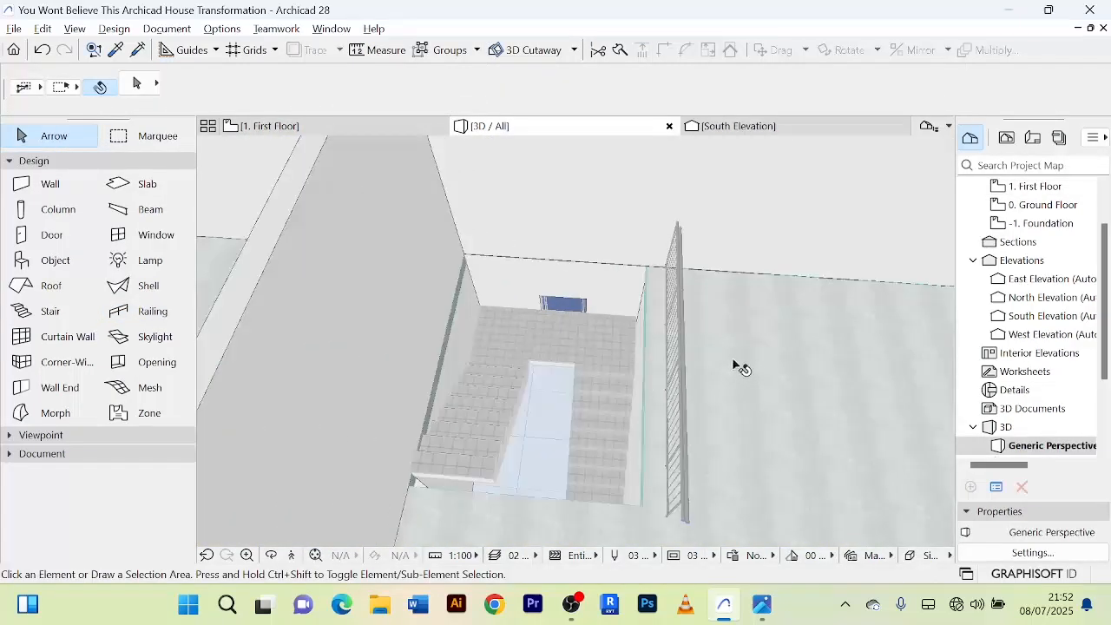
pyautogui.keyDown('shift'); pyautogui.moveTo(734, 366); pyautogui.dragTo(555, 330, button='middle'); pyautogui.keyUp('shift')
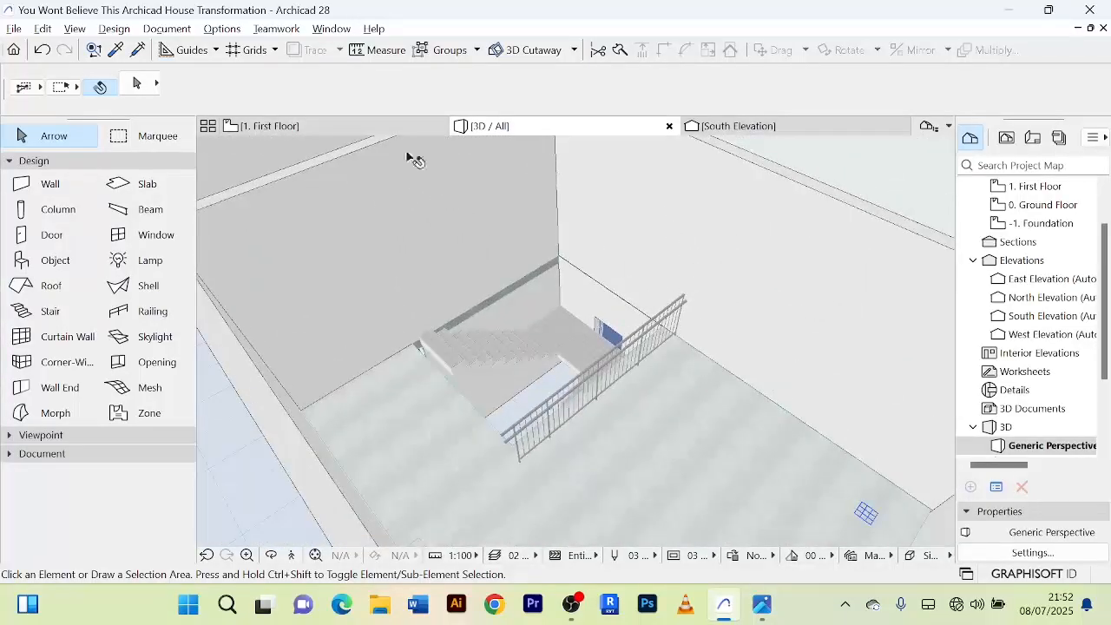
# Move the railing west on the first-floor plan so its reference line sits on the stair opening's east edge.
pyautogui.click(374, 126)
pyautogui.scroll(6, 608, 347)
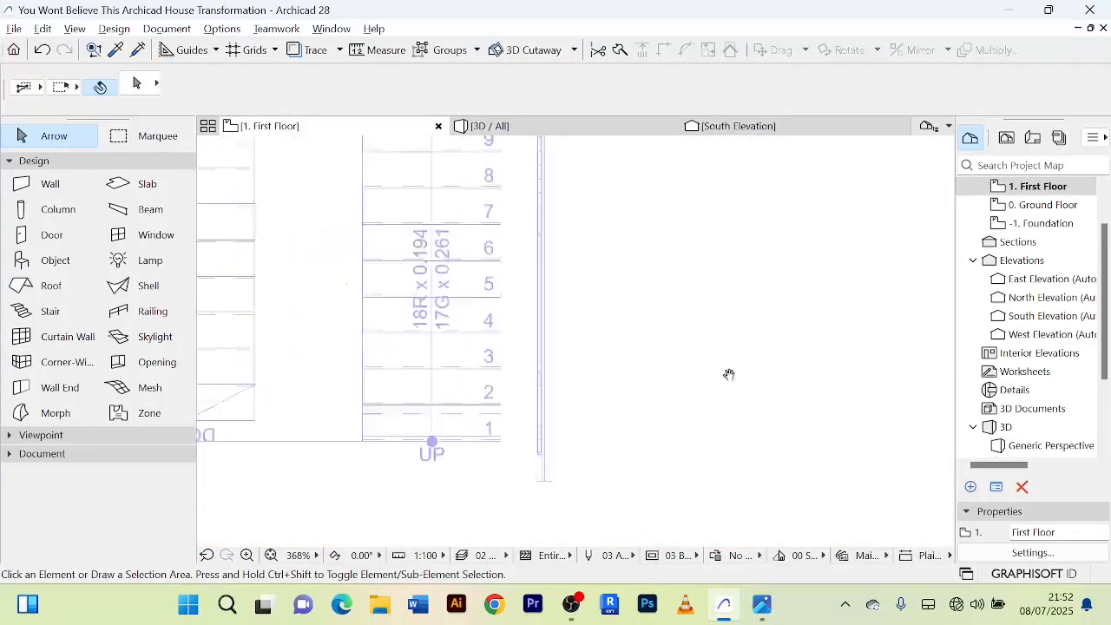
pyautogui.scroll(-1, 614, 343)
pyautogui.click(587, 301)
pyautogui.moveTo(683, 304); pyautogui.dragTo(790, 379, button='middle')
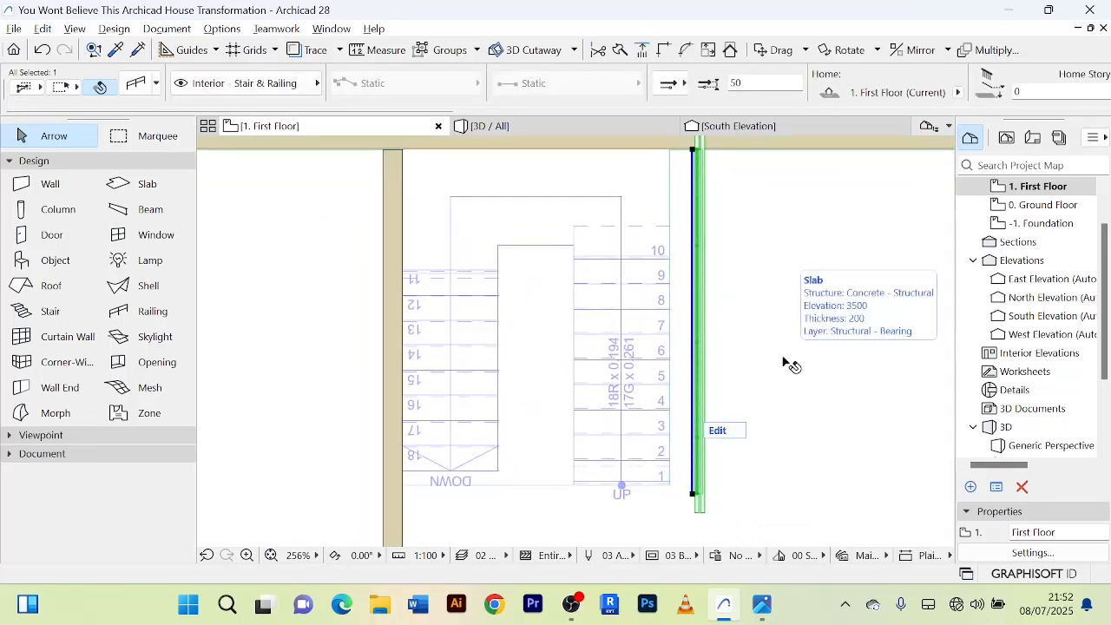
pyautogui.hotkey('ctrl', 'd')
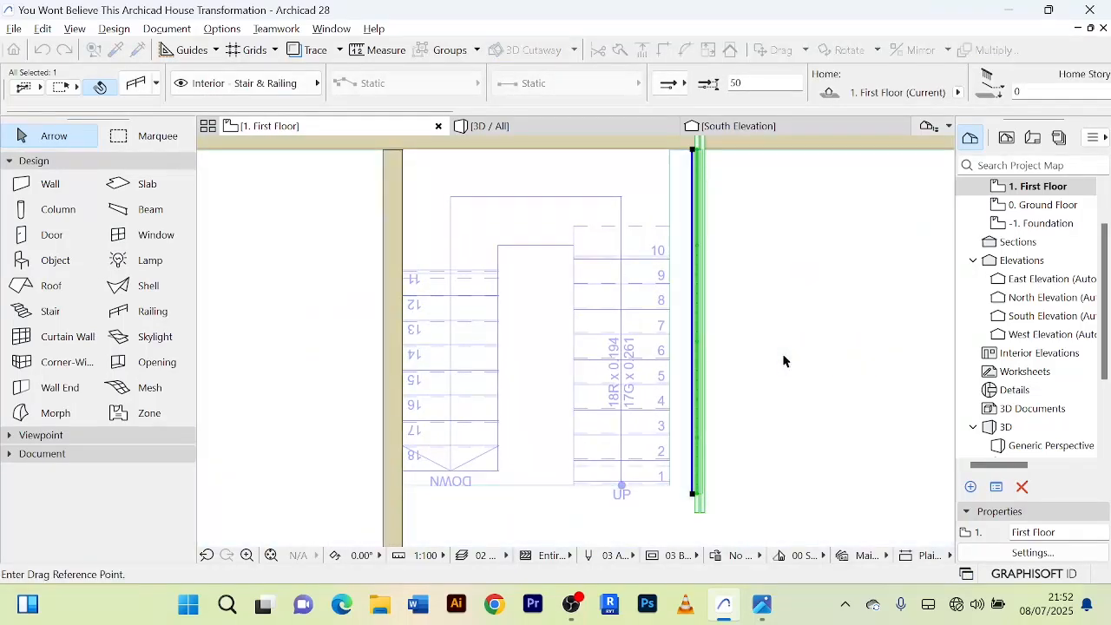
pyautogui.scroll(5, 642, 352)
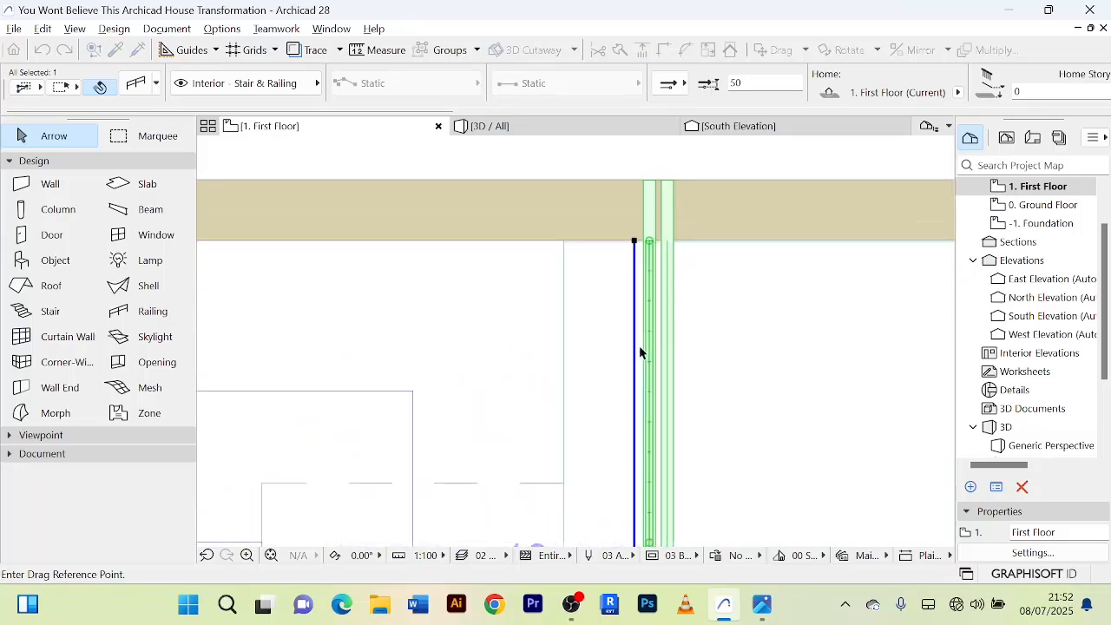
pyautogui.click(644, 322)
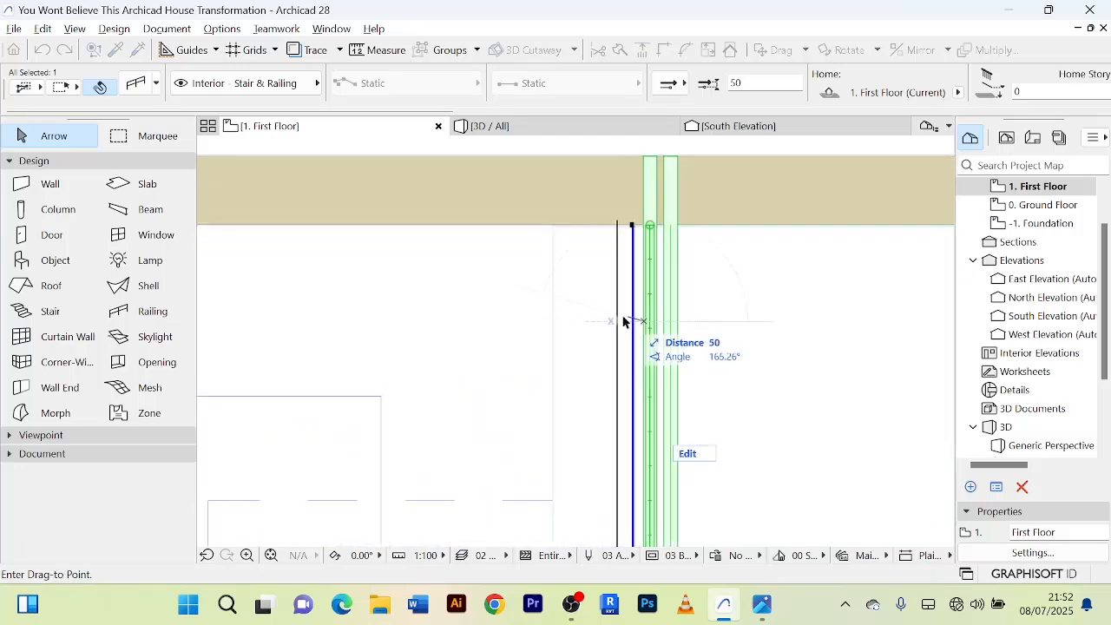
pyautogui.click(564, 314)
pyautogui.scroll(-4, 604, 312)
pyautogui.click(790, 200)
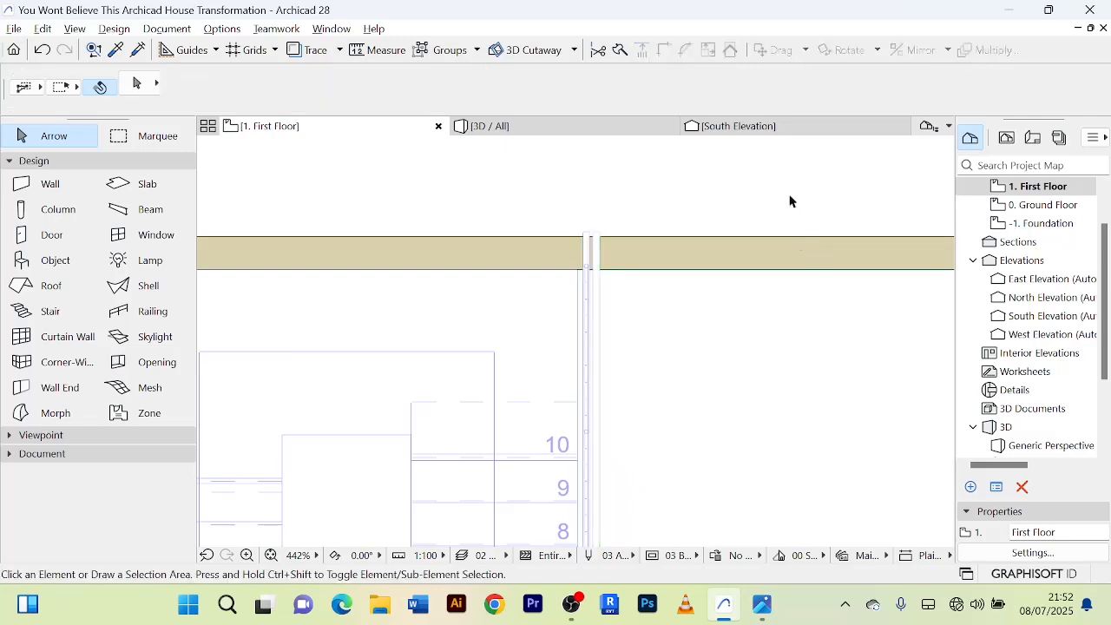
# Inspect the moved railing along the stair opening from several angles in 3D.
pyautogui.click(557, 129)
pyautogui.scroll(2, 698, 267)
pyautogui.keyDown('shift'); pyautogui.moveTo(700, 268); pyautogui.dragTo(555, 332, button='middle'); pyautogui.keyUp('shift')
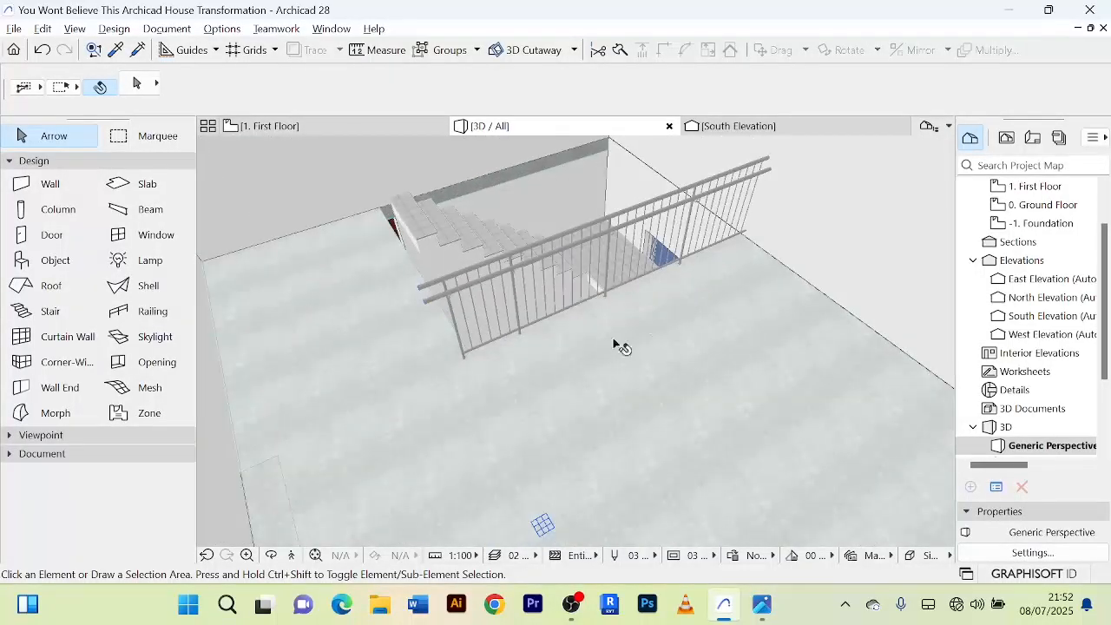
pyautogui.keyDown('shift'); pyautogui.moveTo(607, 361); pyautogui.dragTo(564, 427, button='middle'); pyautogui.keyUp('shift')
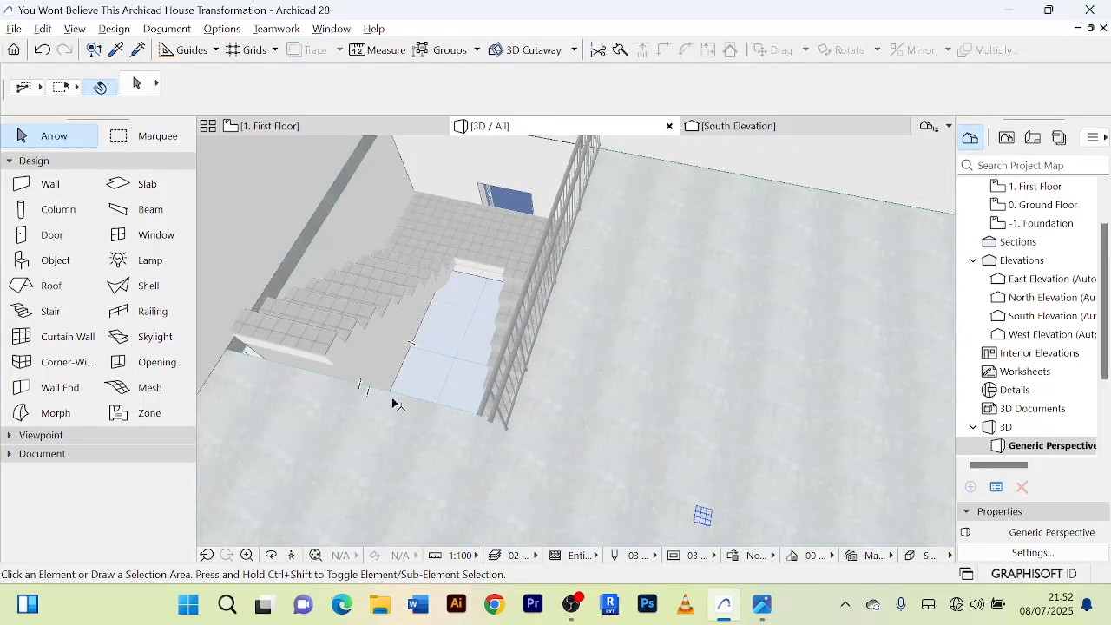
# Stretch the railing's north end on the first-floor plan back to the inner face of the north wall.
pyautogui.click(265, 126)
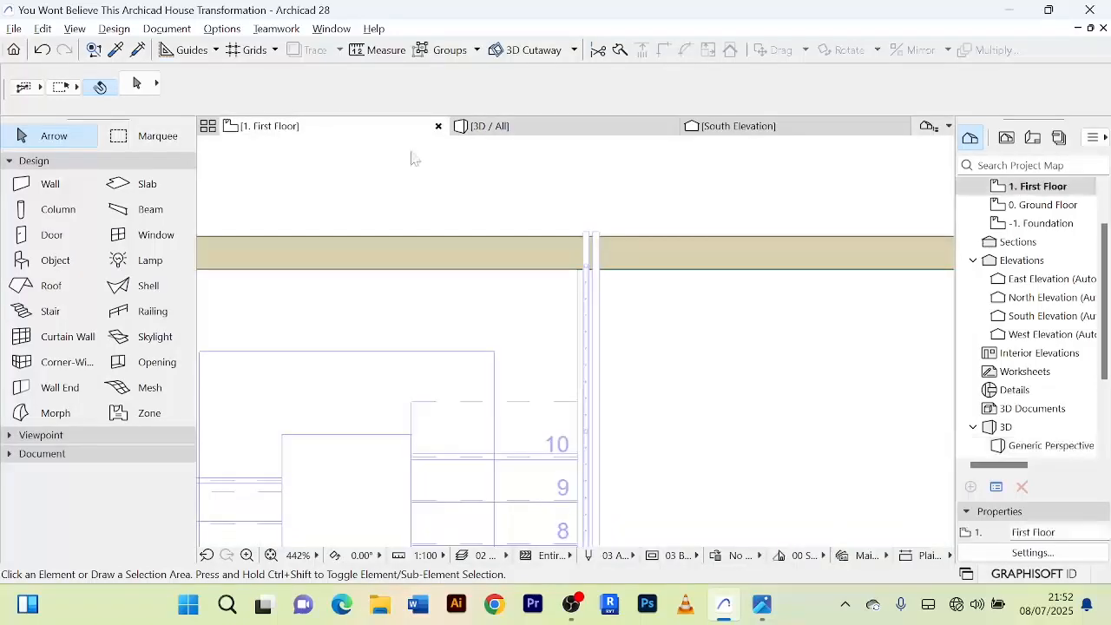
pyautogui.scroll(-5, 612, 341)
pyautogui.moveTo(631, 324); pyautogui.dragTo(656, 205, button='middle')
pyautogui.moveTo(664, 468); pyautogui.dragTo(684, 380, button='middle')
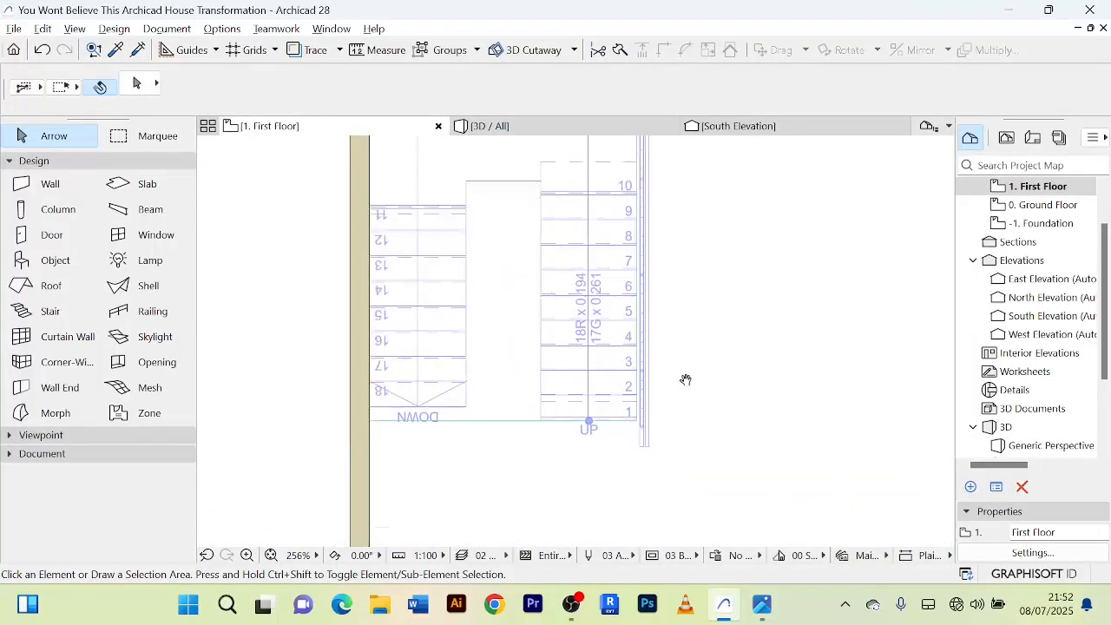
pyautogui.scroll(6, 652, 426)
pyautogui.scroll(-4, 646, 441)
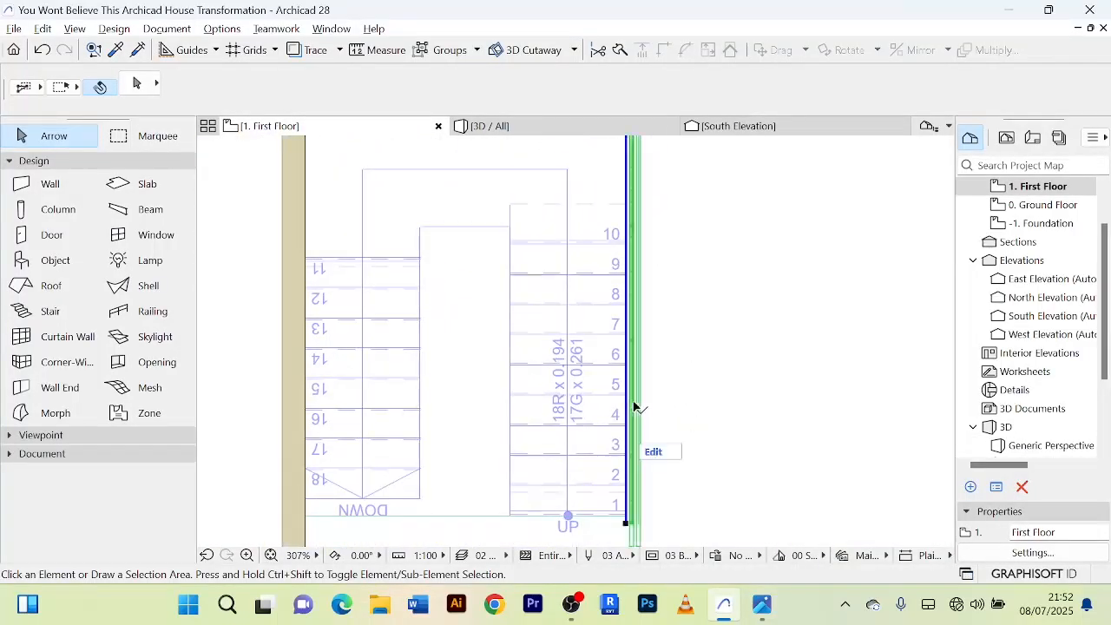
pyautogui.click(639, 409)
pyautogui.moveTo(705, 460); pyautogui.dragTo(619, 496, button='middle')
pyautogui.scroll(7, 588, 354)
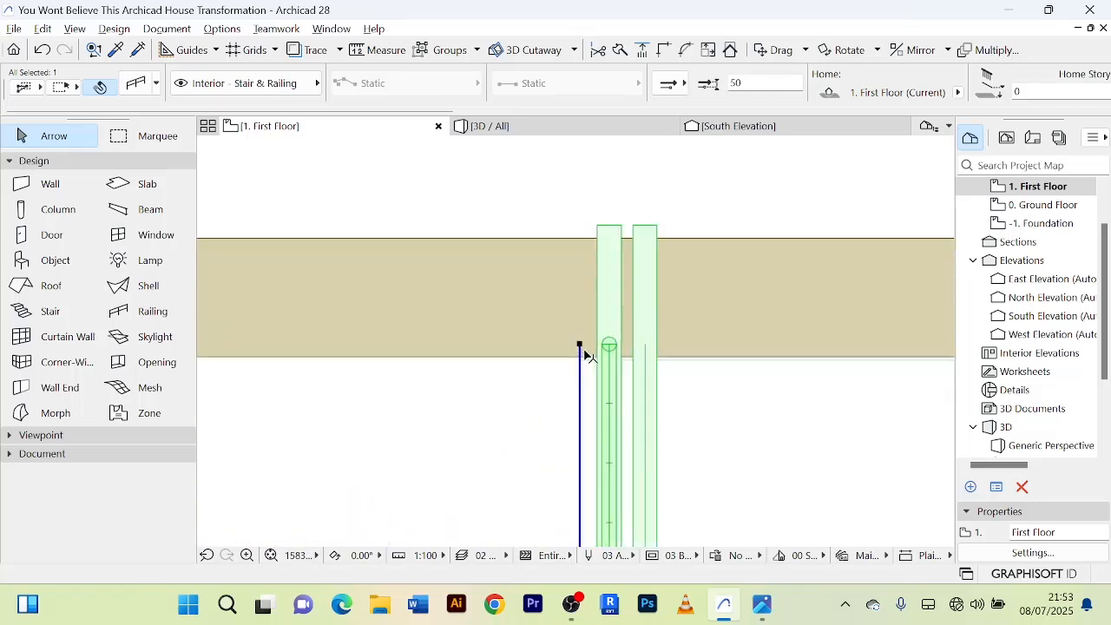
pyautogui.scroll(2, 580, 349)
pyautogui.click(580, 346)
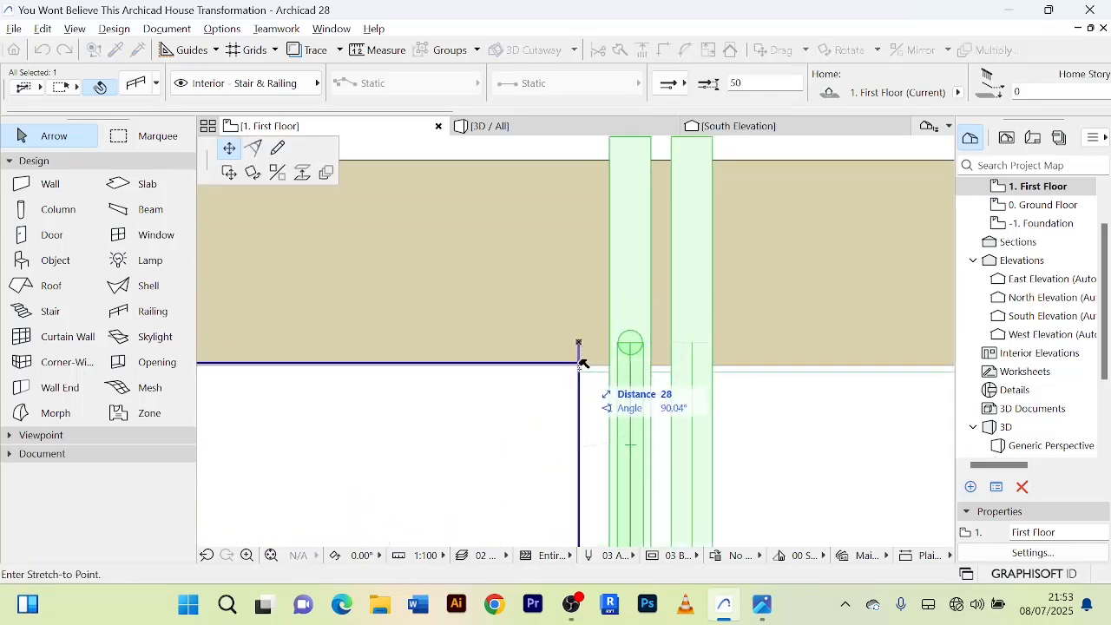
pyautogui.click(580, 364)
pyautogui.scroll(-2, 579, 369)
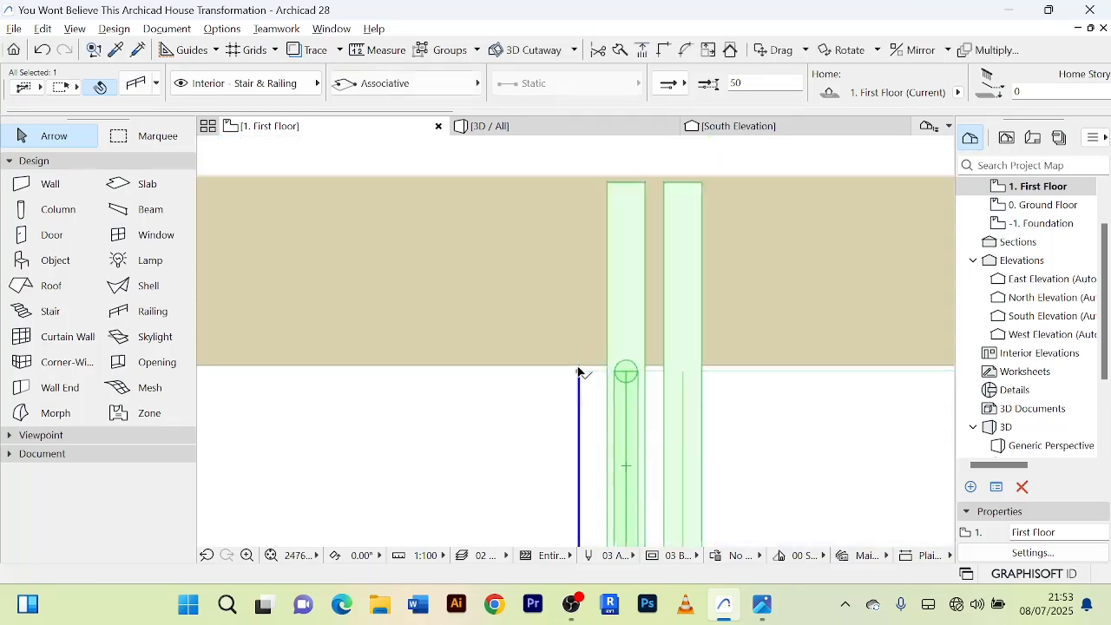
pyautogui.click(738, 223)
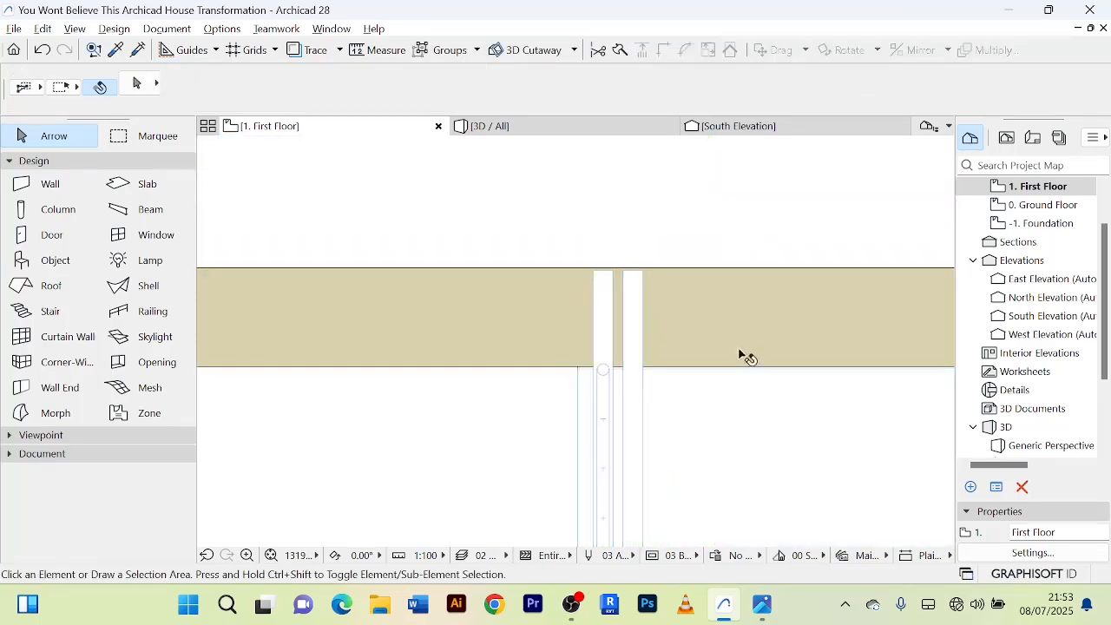
# Draw a second straight railing along the opening's south side, from the first railing's south end west to the gap between the flights.
pyautogui.scroll(-4, 747, 357)
pyautogui.moveTo(738, 434); pyautogui.dragTo(752, 295, button='middle')
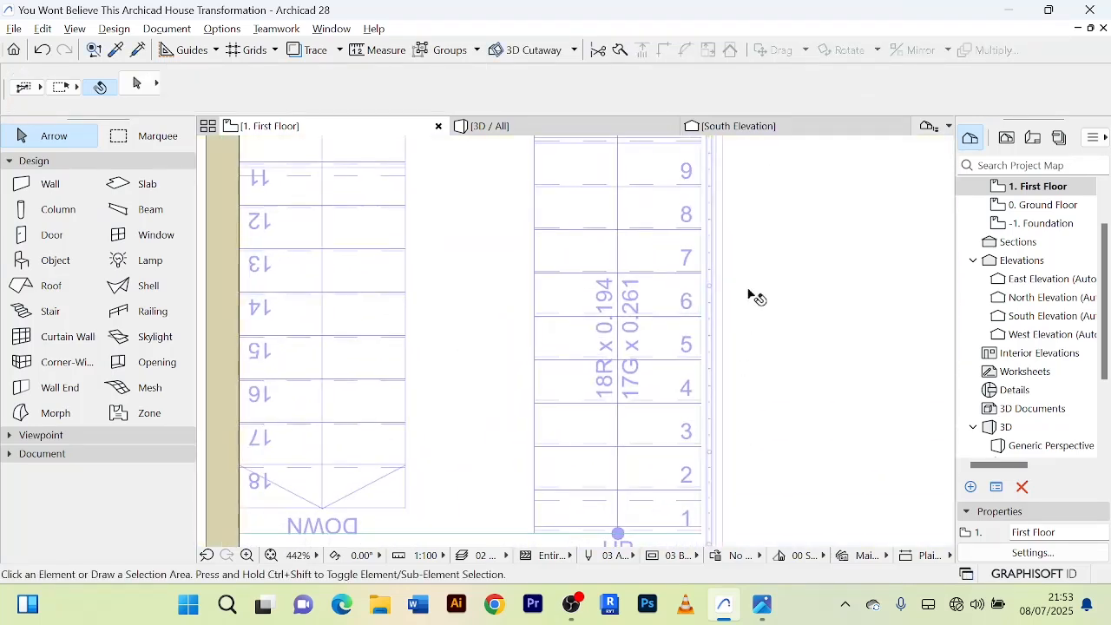
pyautogui.scroll(-1, 747, 321)
pyautogui.click(153, 313)
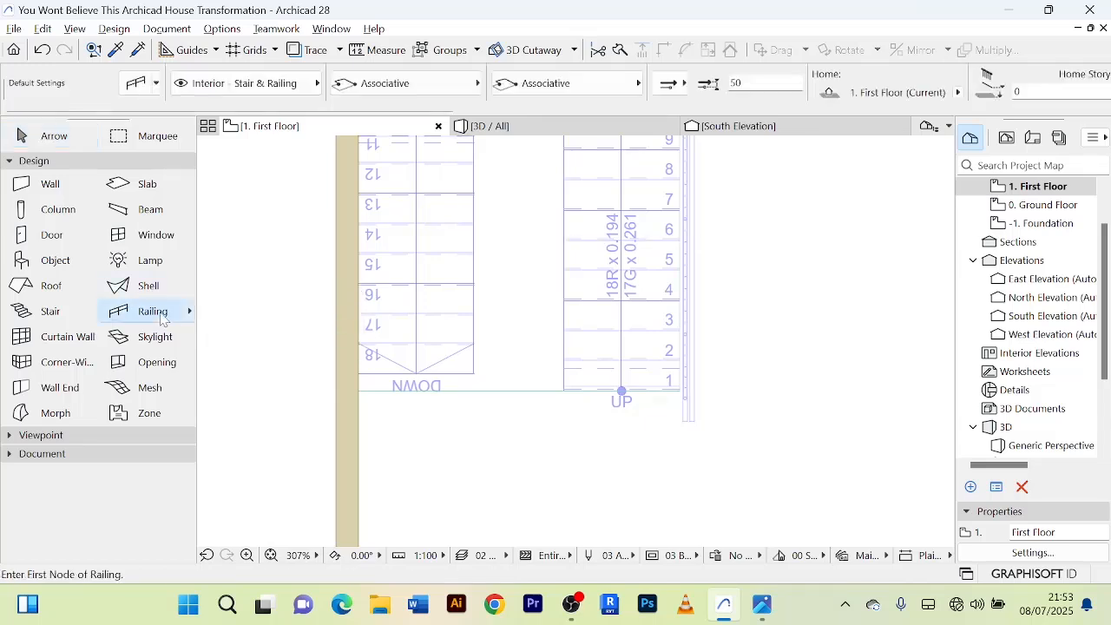
pyautogui.scroll(4, 665, 432)
pyautogui.scroll(1, 691, 358)
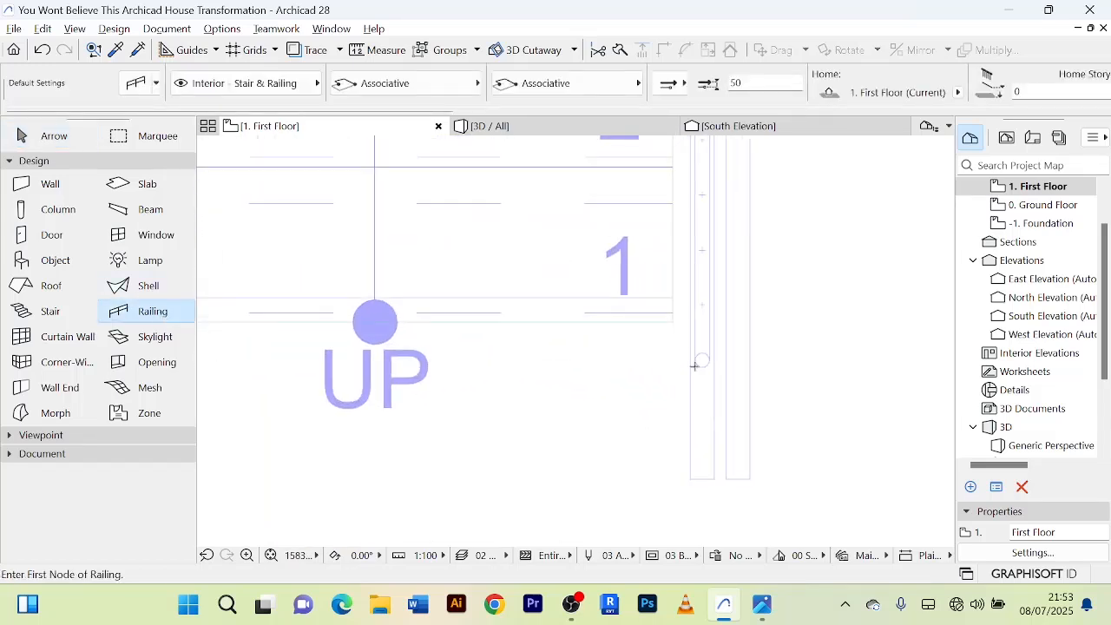
pyautogui.click(694, 359)
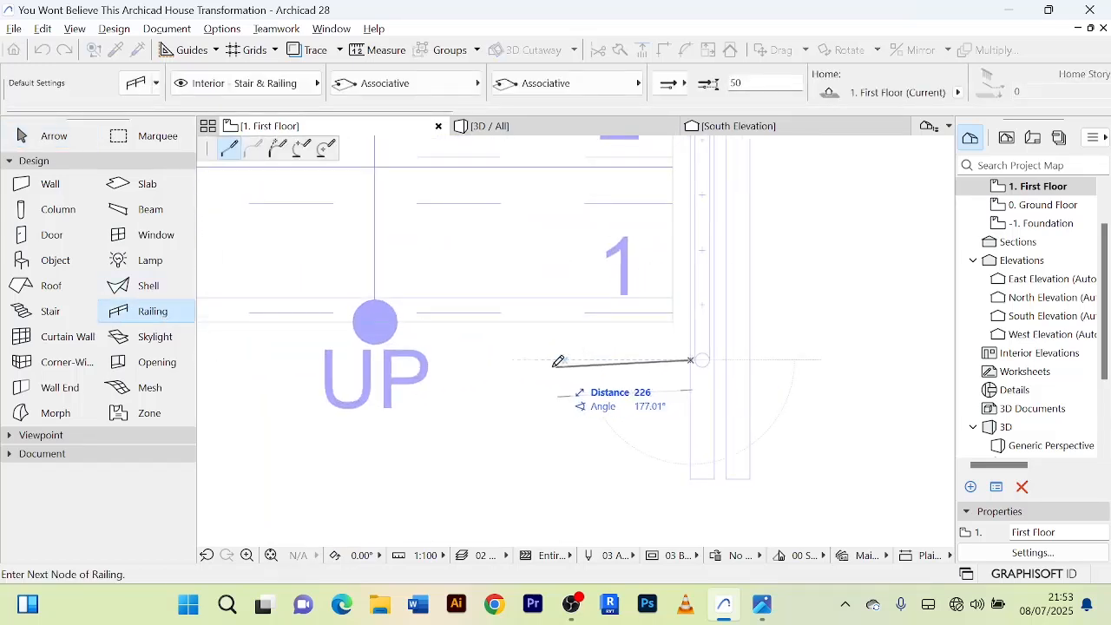
pyautogui.scroll(-1, 420, 359)
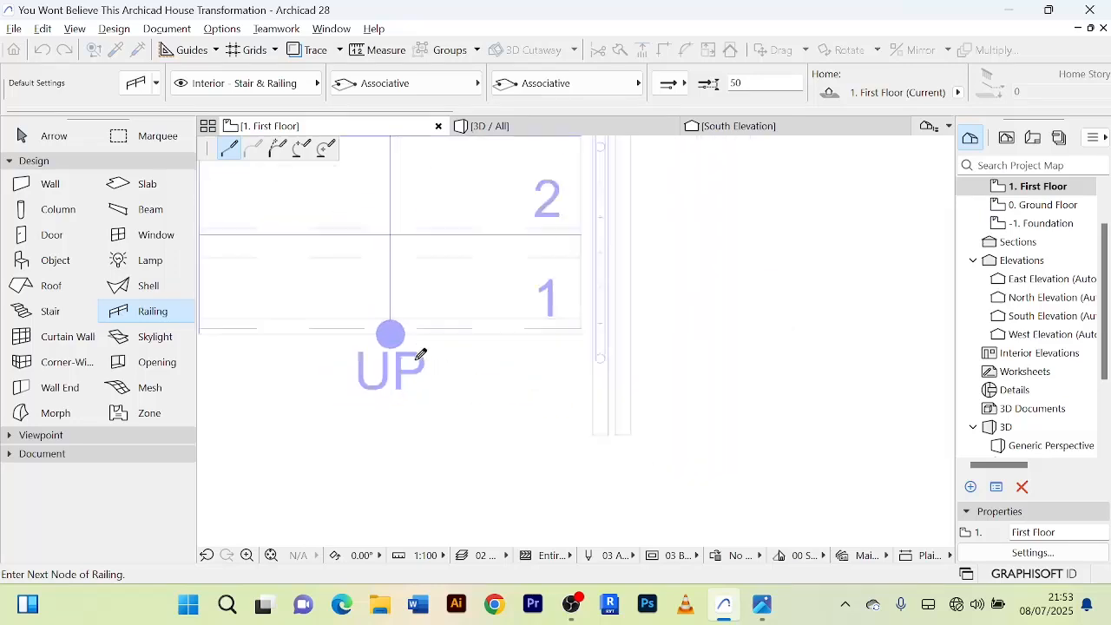
pyautogui.moveTo(419, 361); pyautogui.dragTo(729, 371, button='middle')
pyautogui.scroll(-1, 485, 370)
pyautogui.moveTo(490, 365); pyautogui.dragTo(739, 377, button='middle')
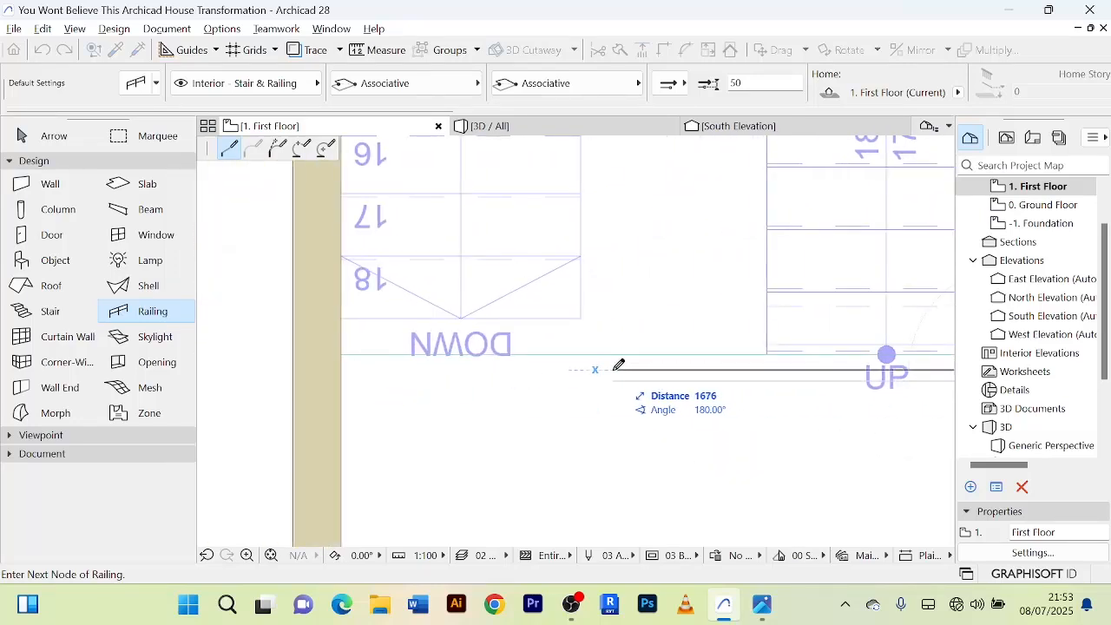
pyautogui.doubleClick(659, 367)
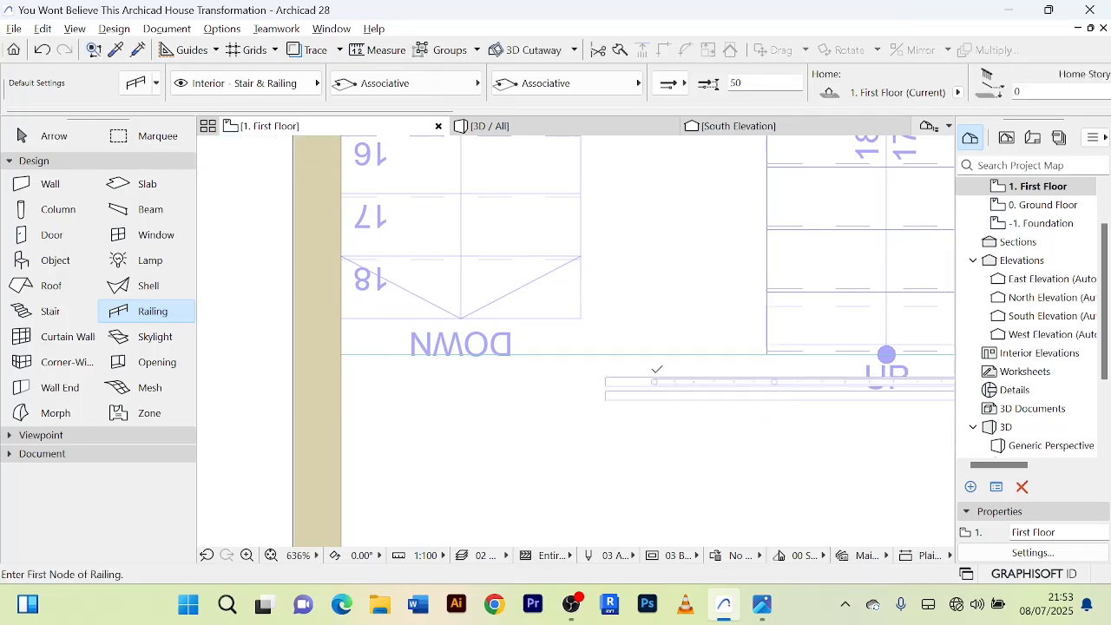
pyautogui.click(76, 138)
pyautogui.scroll(-1, 590, 313)
# Check how the two railings meet around the stair opening in 3D.
pyautogui.click(521, 133)
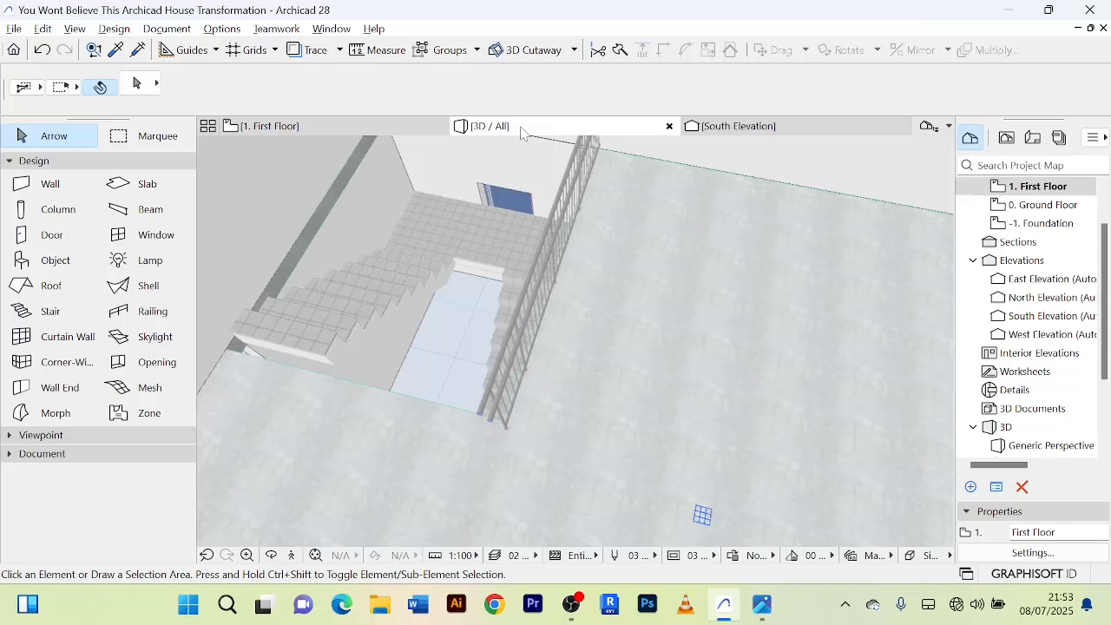
pyautogui.keyDown('shift'); pyautogui.moveTo(588, 339); pyautogui.dragTo(640, 382, button='middle'); pyautogui.keyUp('shift')
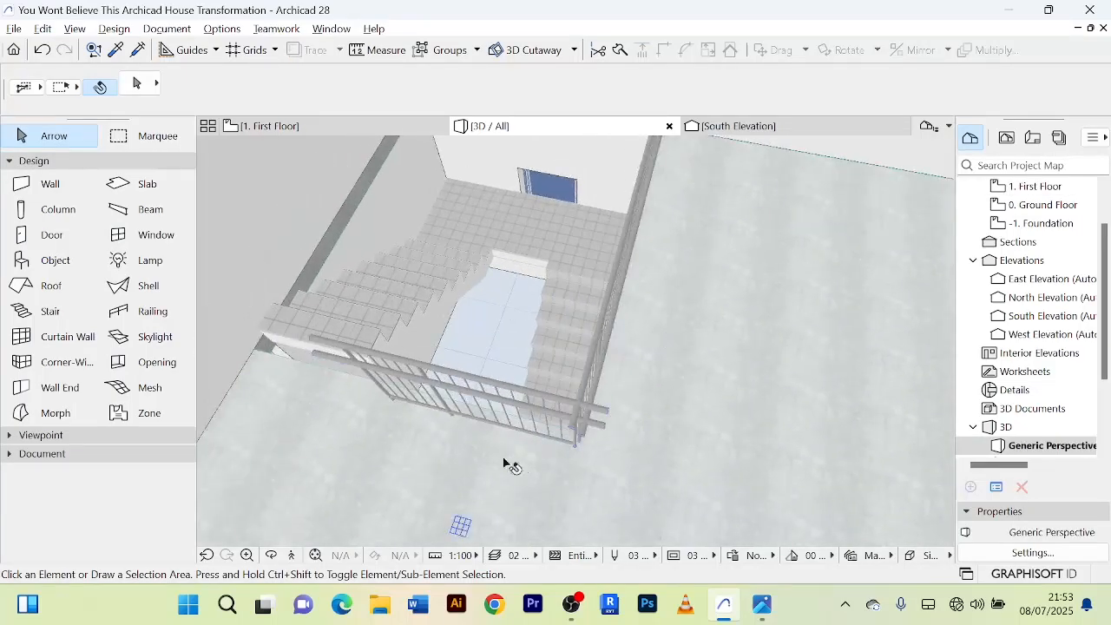
# Measure from the south railing's west end toward the wall west of the stair on the first-floor plan.
pyautogui.keyDown('shift'); pyautogui.moveTo(503, 463); pyautogui.dragTo(422, 194, button='middle'); pyautogui.keyUp('shift')
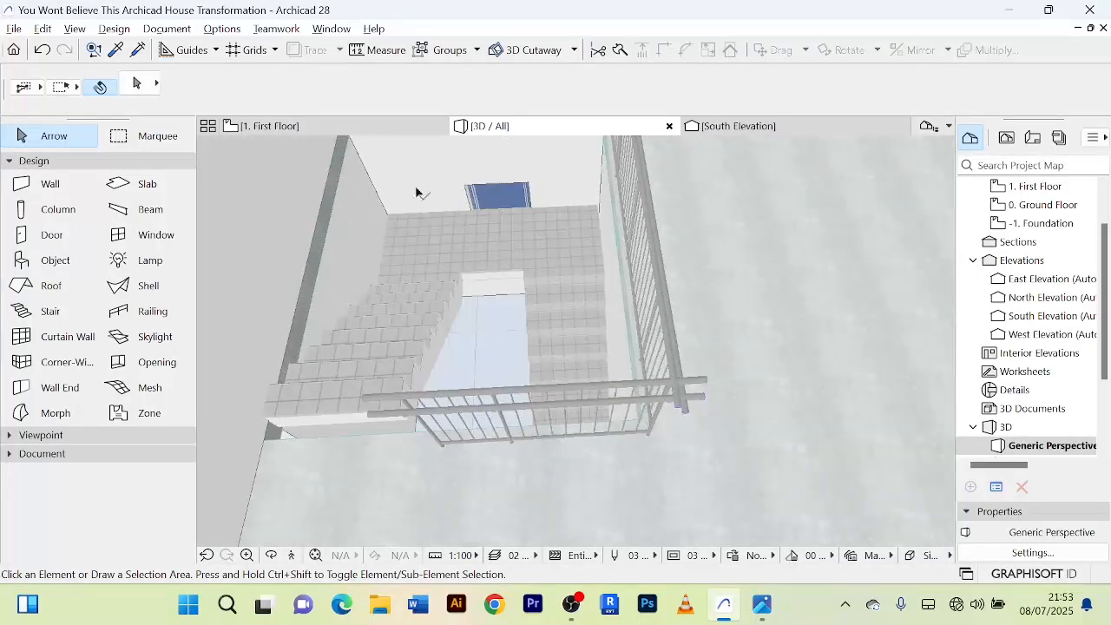
pyautogui.press('F2')
pyautogui.scroll(-6, 606, 304)
pyautogui.moveTo(719, 340); pyautogui.dragTo(613, 355, button='middle')
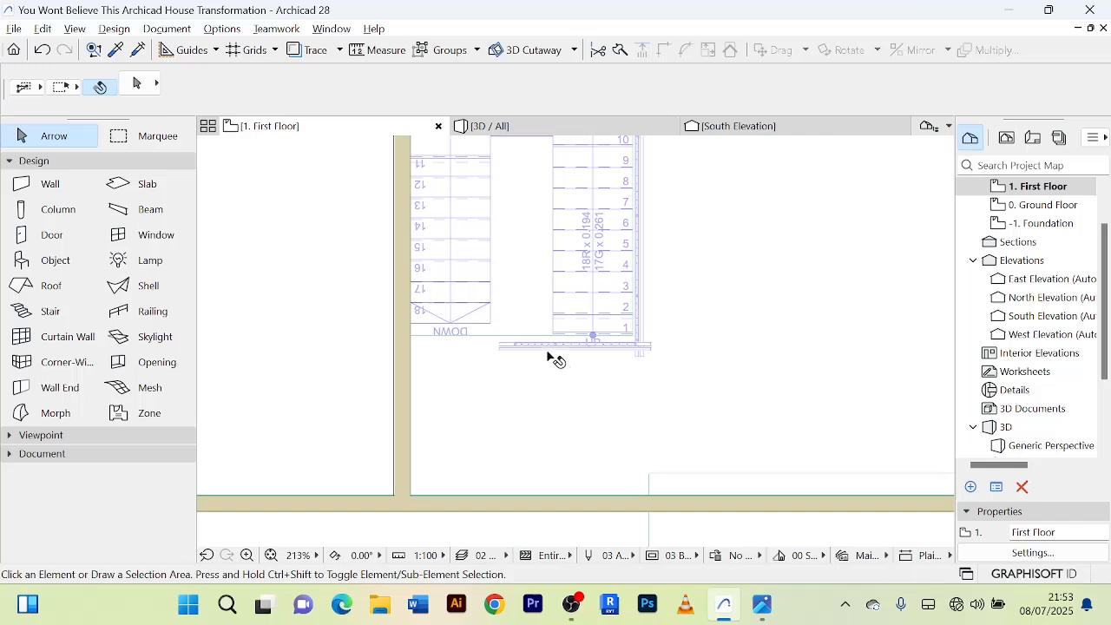
pyautogui.scroll(3, 543, 349)
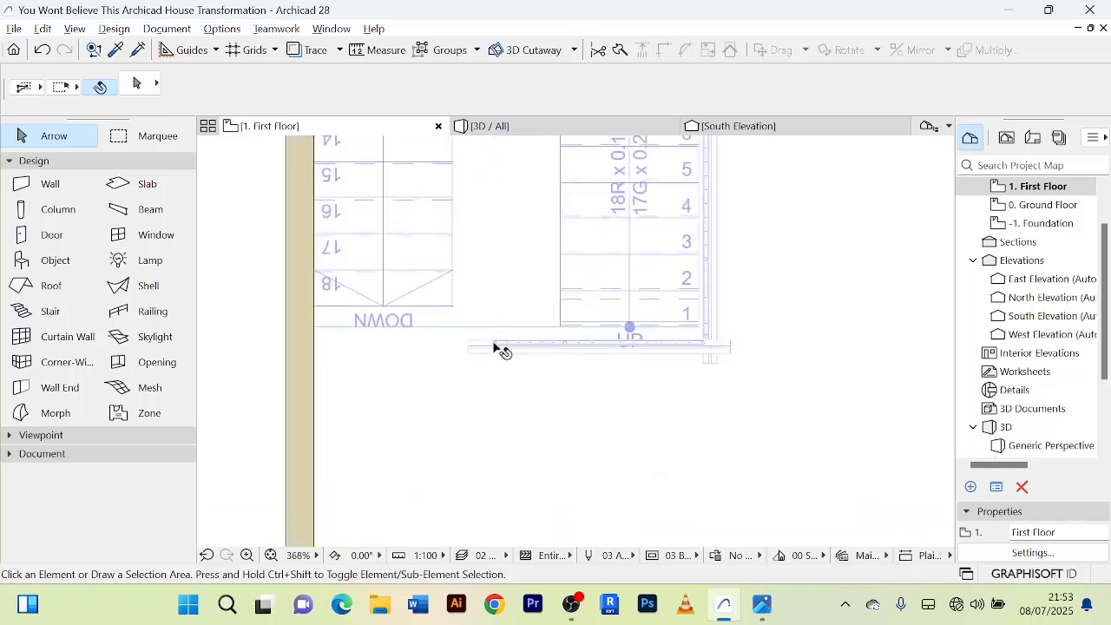
pyautogui.click(387, 52)
pyautogui.scroll(3, 451, 351)
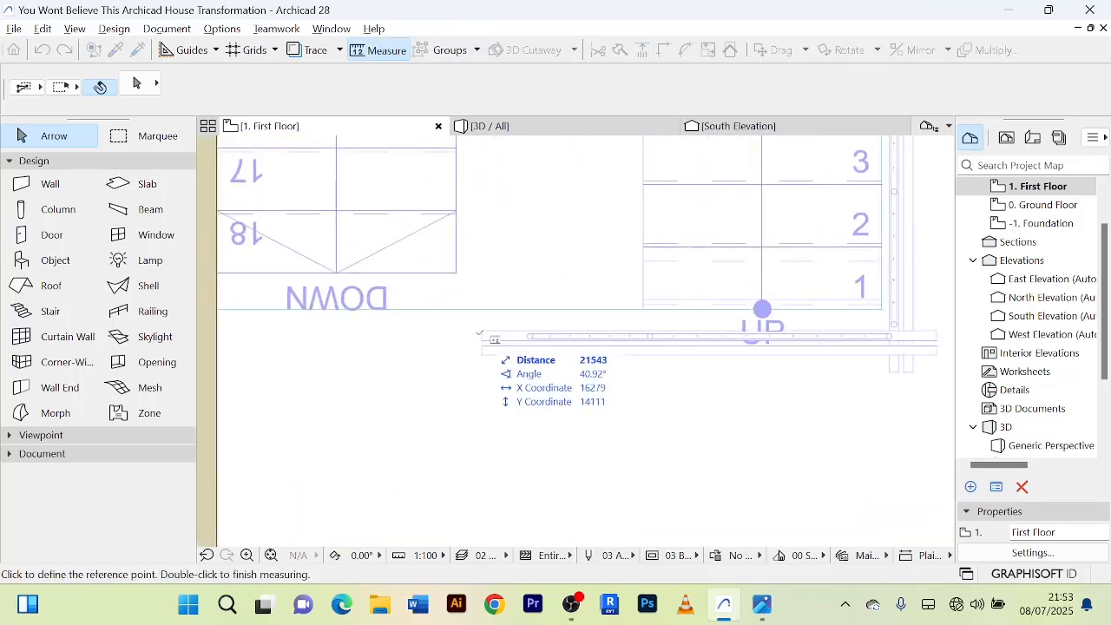
pyautogui.click(482, 333)
pyautogui.moveTo(268, 327); pyautogui.dragTo(491, 304, button='middle')
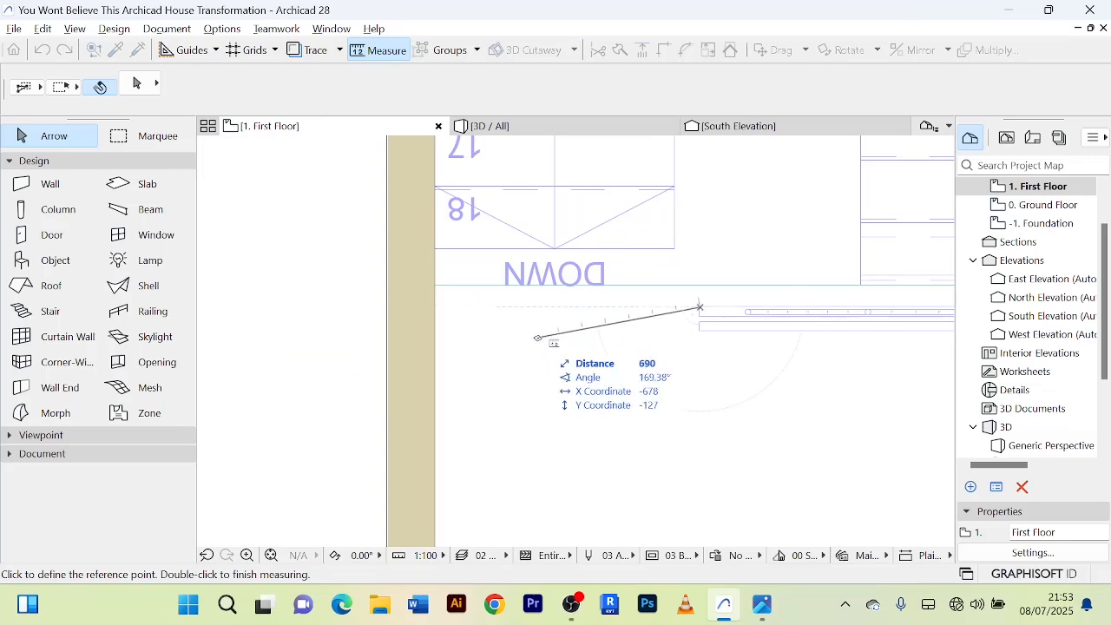
pyautogui.rightClick(536, 336)
pyautogui.click(646, 413)
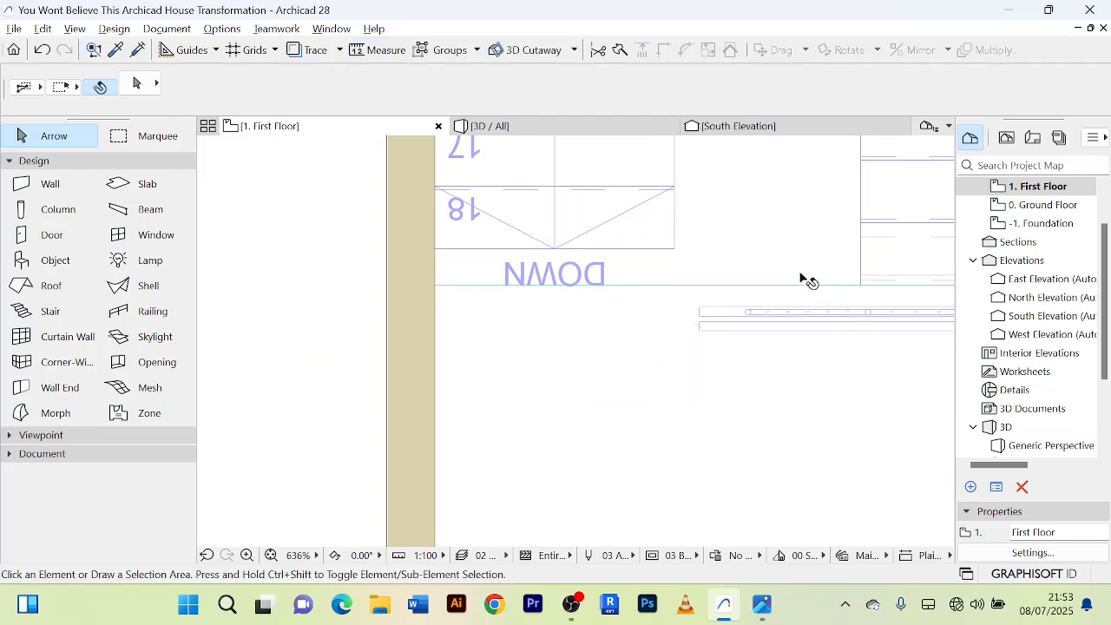
# Shorten the south railing slightly by stretching its west end node eastward along the reference line.
pyautogui.moveTo(803, 278); pyautogui.dragTo(702, 260, button='middle')
pyautogui.click(664, 315)
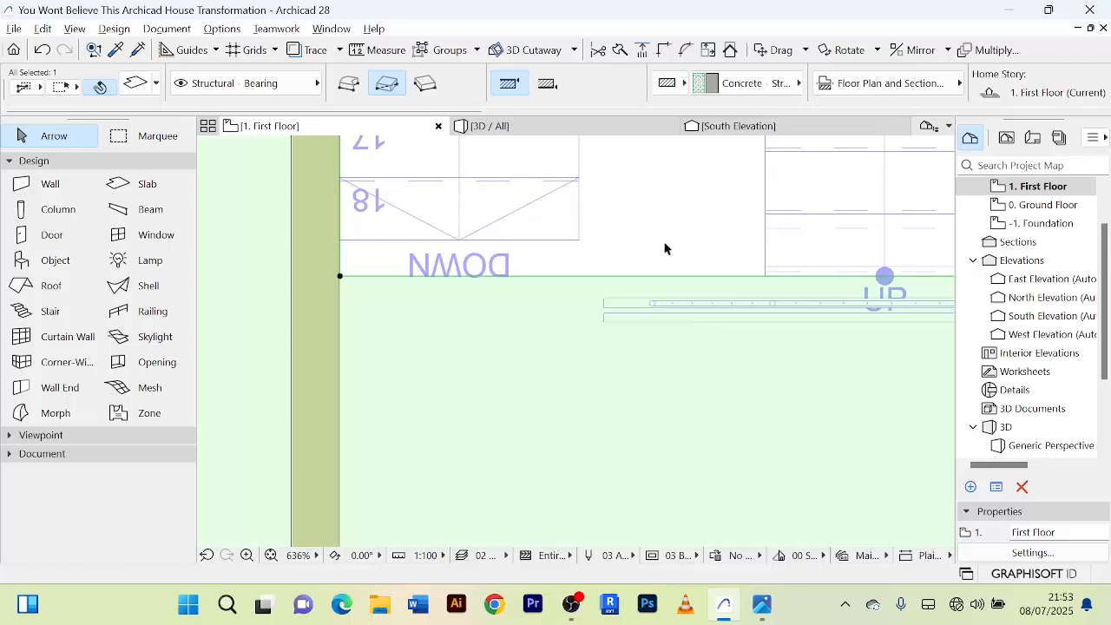
pyautogui.click(666, 243)
pyautogui.scroll(-2, 666, 240)
pyautogui.click(634, 327)
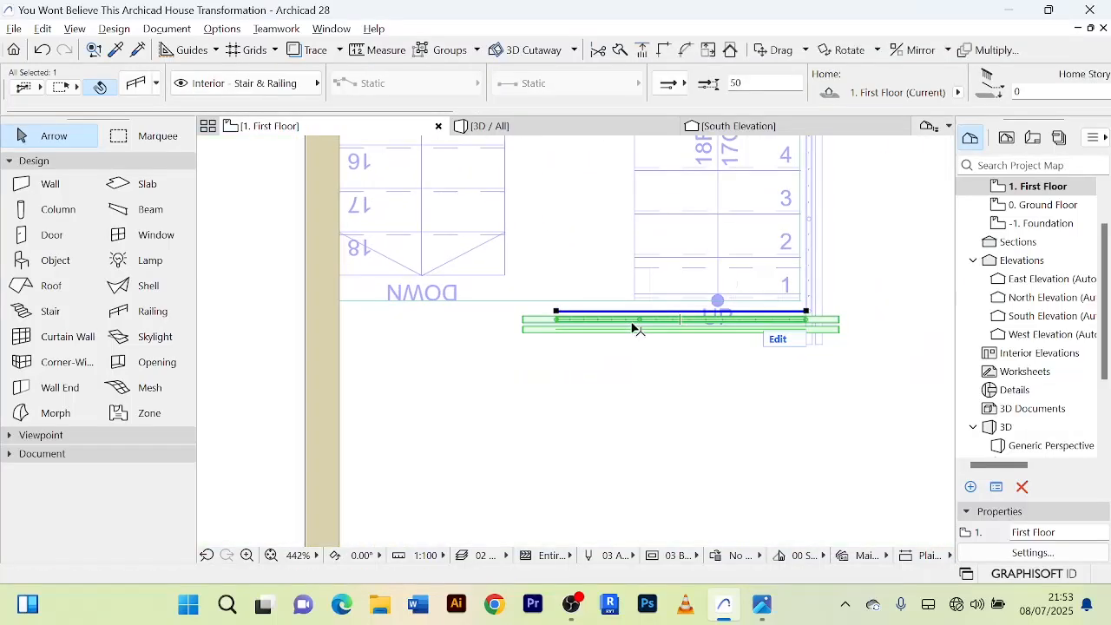
pyautogui.scroll(5, 635, 327)
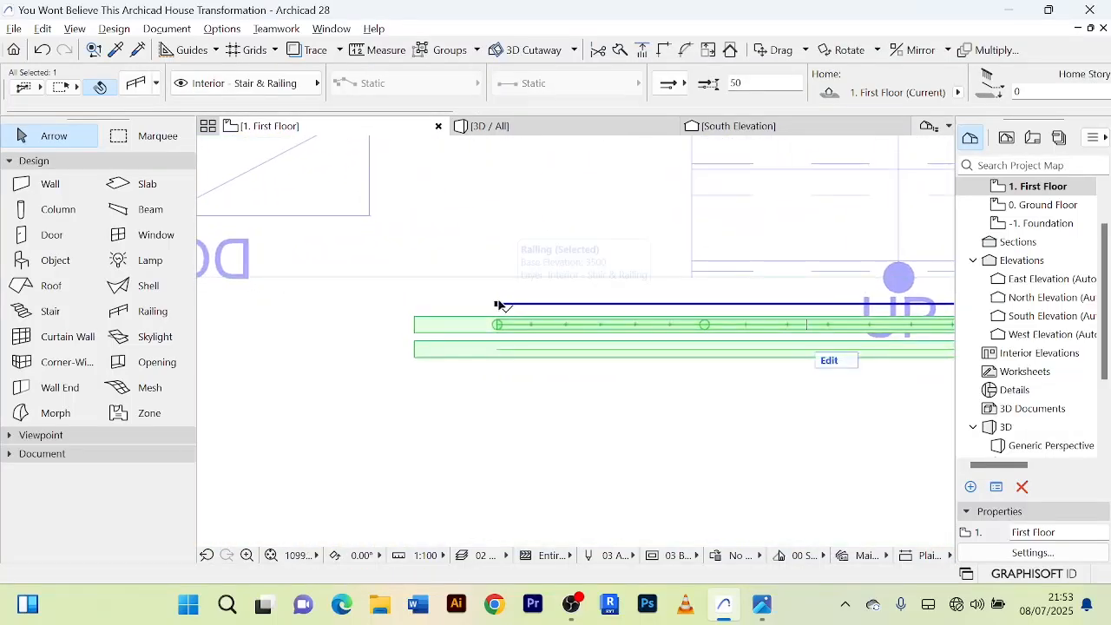
pyautogui.click(498, 304)
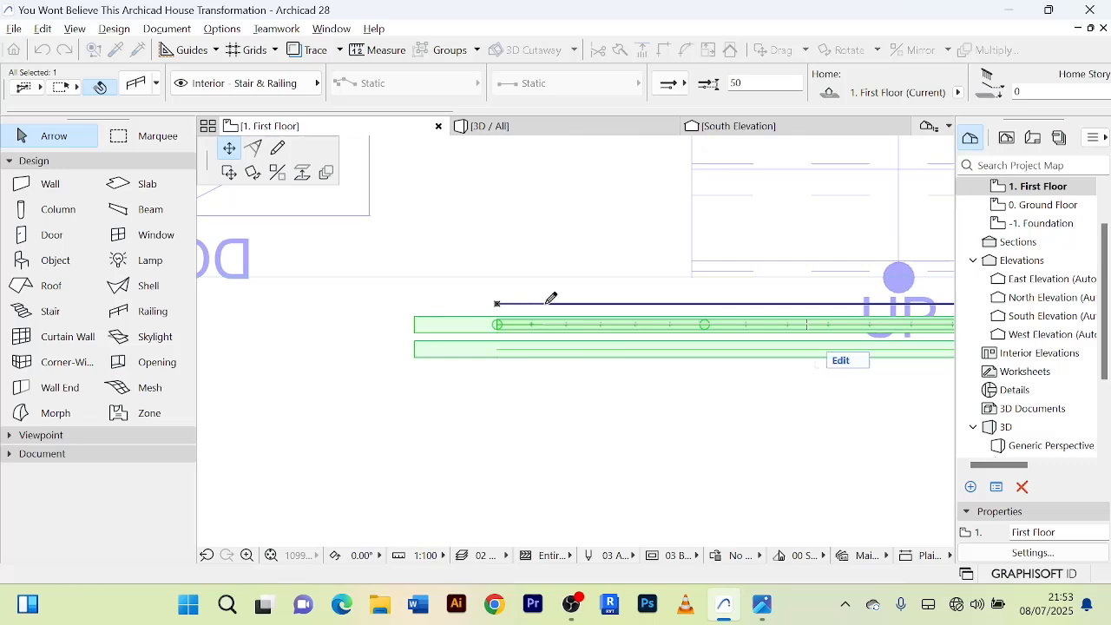
pyautogui.click(549, 297)
pyautogui.scroll(-4, 593, 287)
pyautogui.moveTo(886, 310); pyautogui.dragTo(778, 334, button='middle')
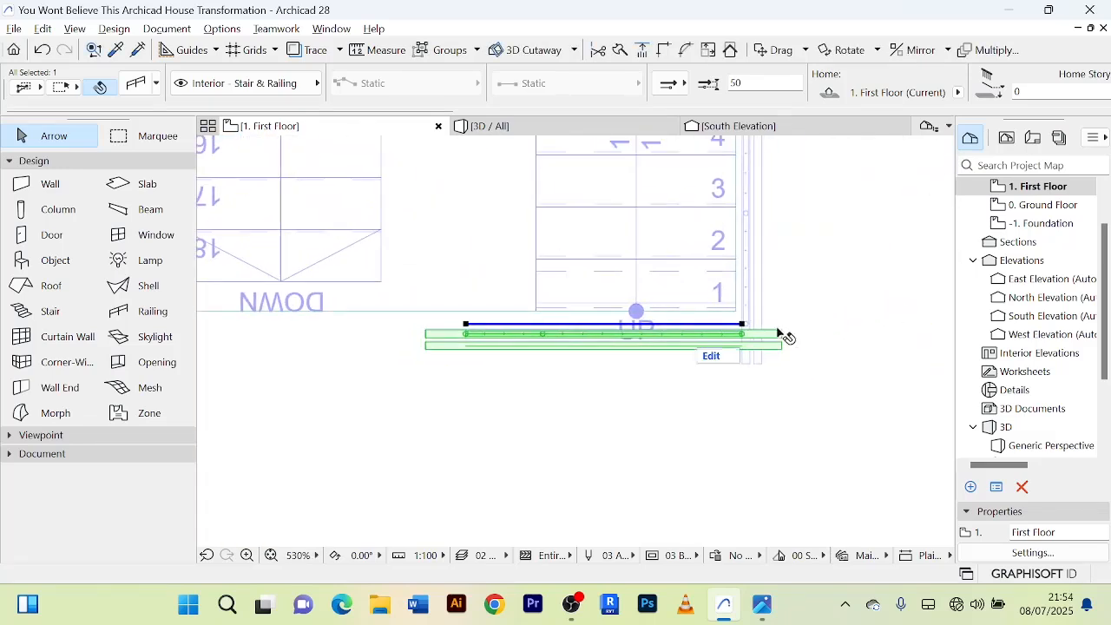
# Try to intersect the east and south railings at their shared corner, and clear the selection.
pyautogui.keyDown('shift'); pyautogui.click(757, 282); pyautogui.keyUp('shift')
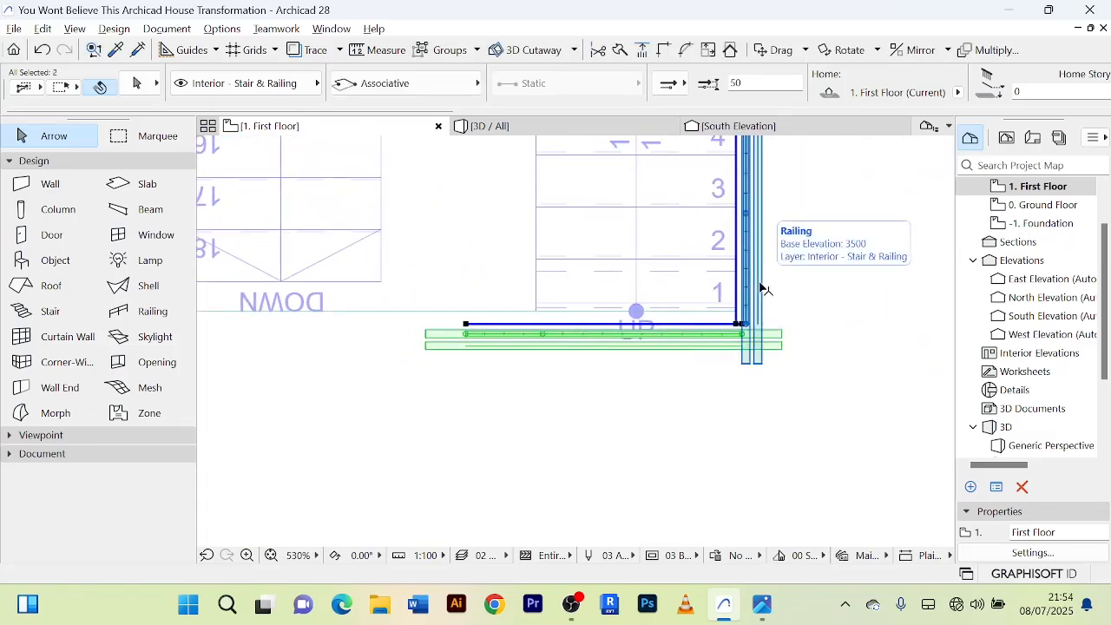
pyautogui.click(664, 50)
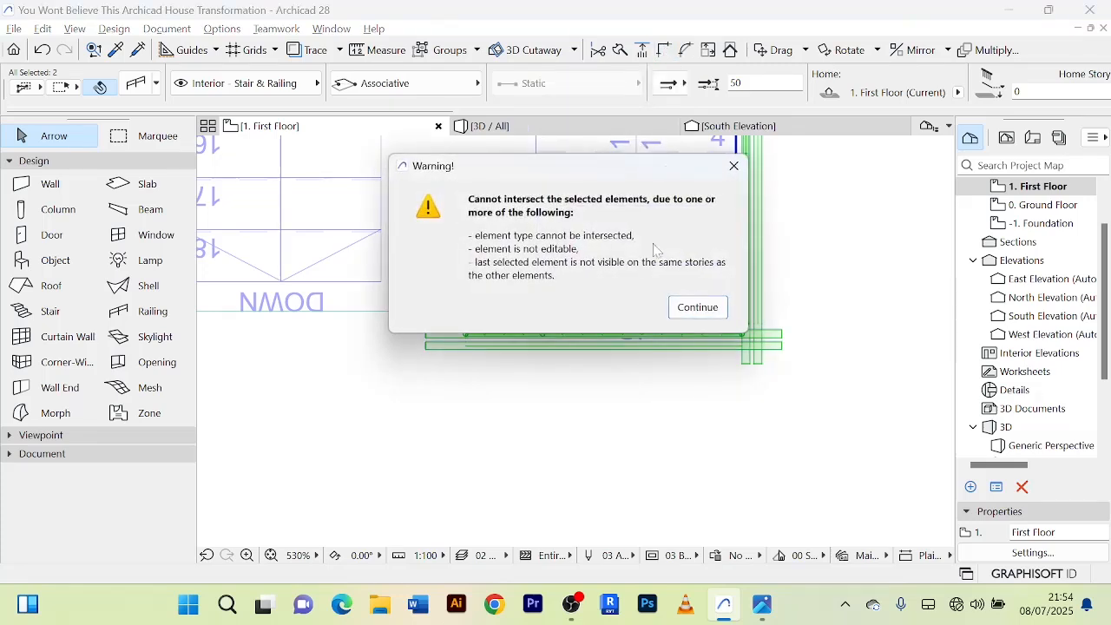
pyautogui.click(698, 308)
pyautogui.click(829, 303)
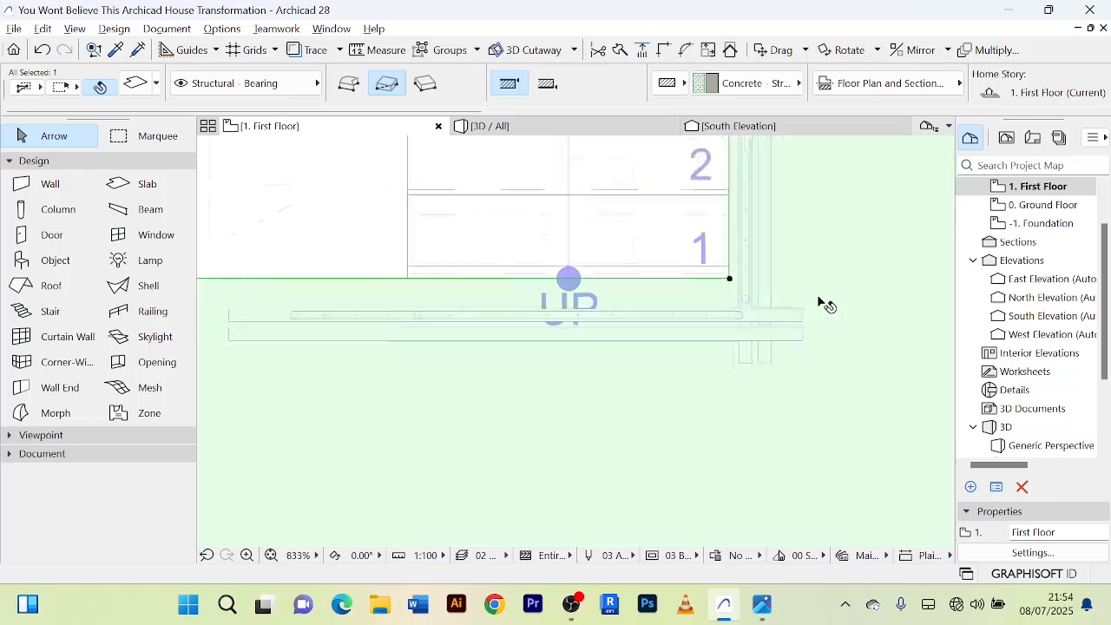
pyautogui.scroll(-3, 756, 299)
pyautogui.scroll(3, 533, 299)
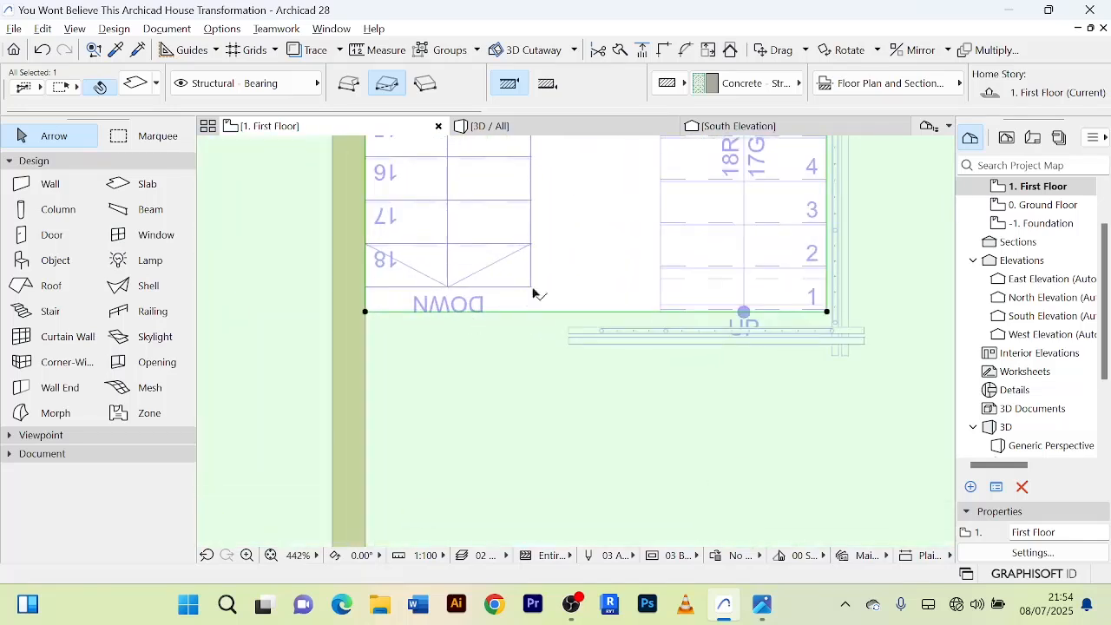
pyautogui.click(604, 268)
# Add a 2780 by 150 rectangular strip to the first-floor slab, extending the opening's south edge to the end of the down flight.
pyautogui.click(506, 339)
pyautogui.scroll(3, 477, 301)
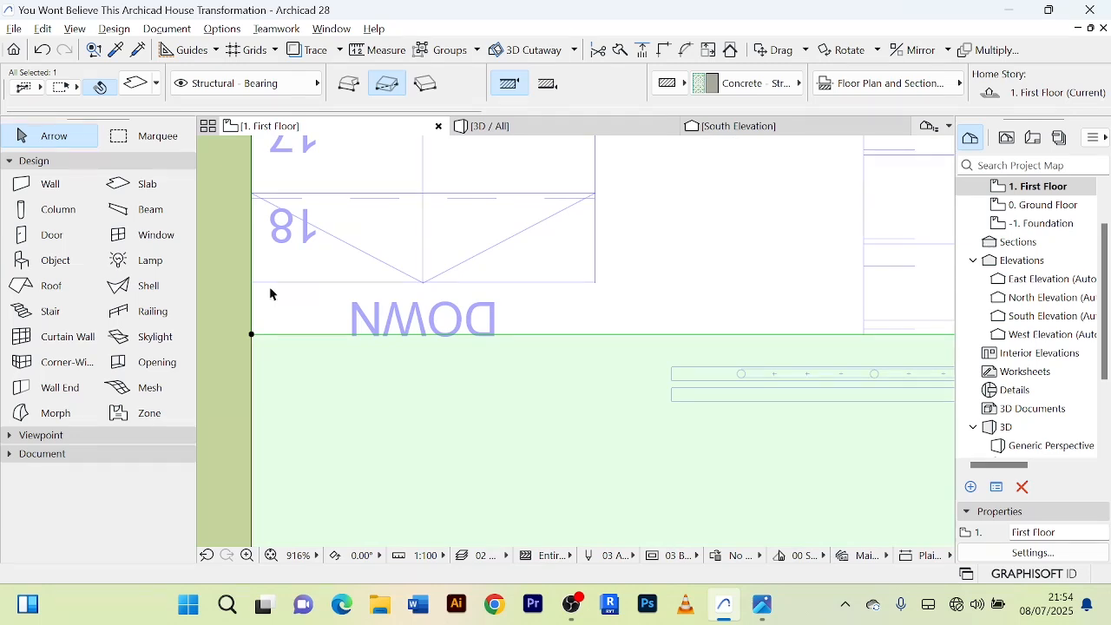
pyautogui.scroll(-8, 269, 293)
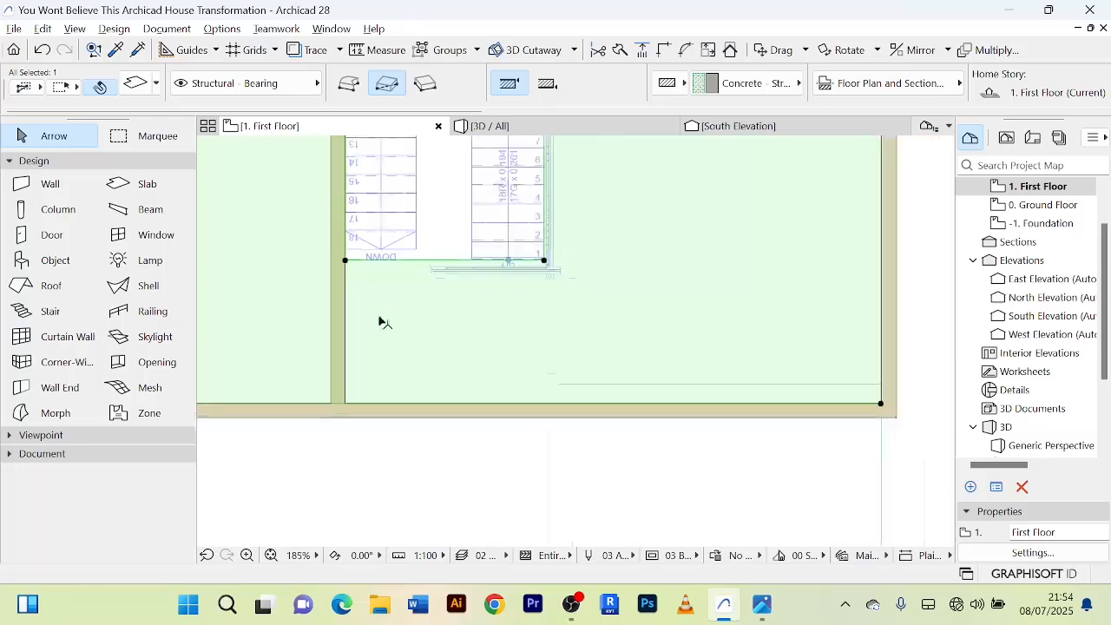
pyautogui.moveTo(394, 342); pyautogui.dragTo(466, 437, button='middle')
pyautogui.scroll(5, 426, 365)
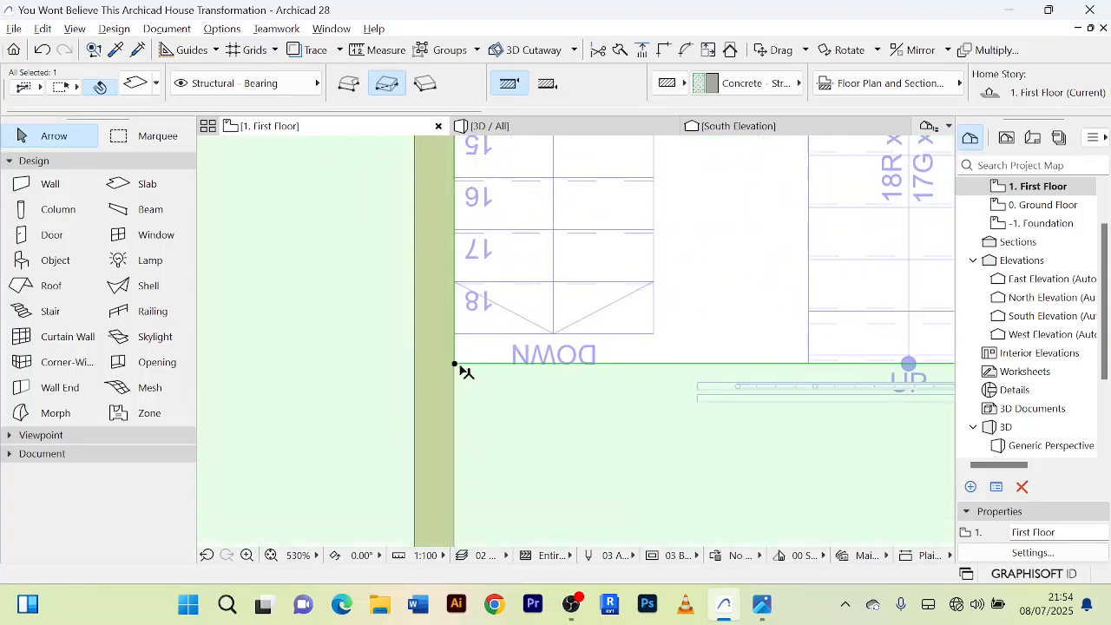
pyautogui.click(455, 366)
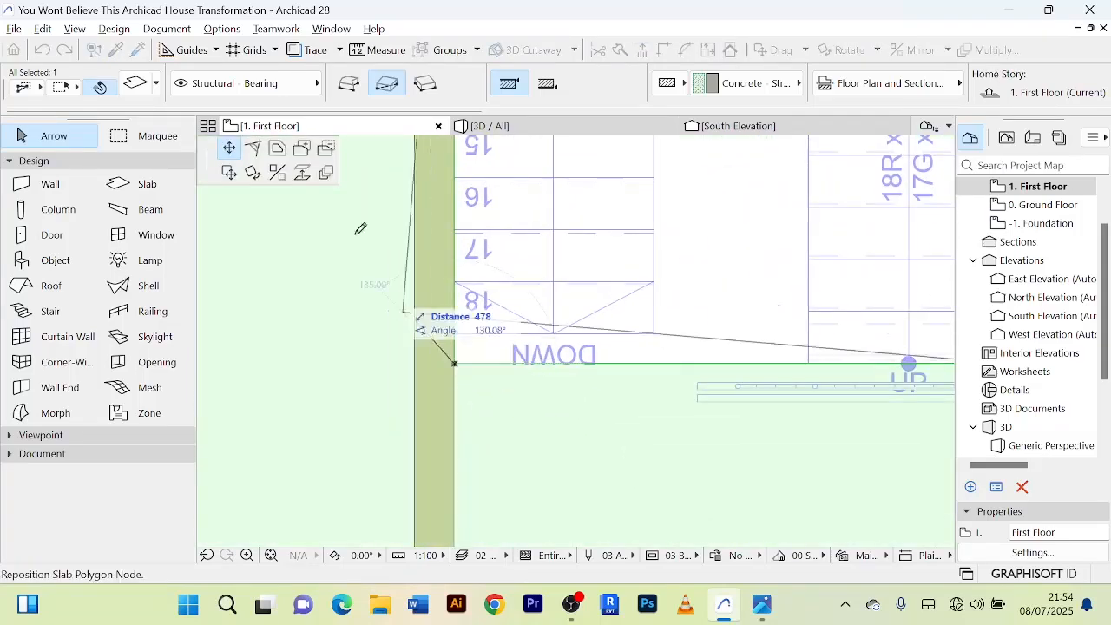
pyautogui.click(303, 149)
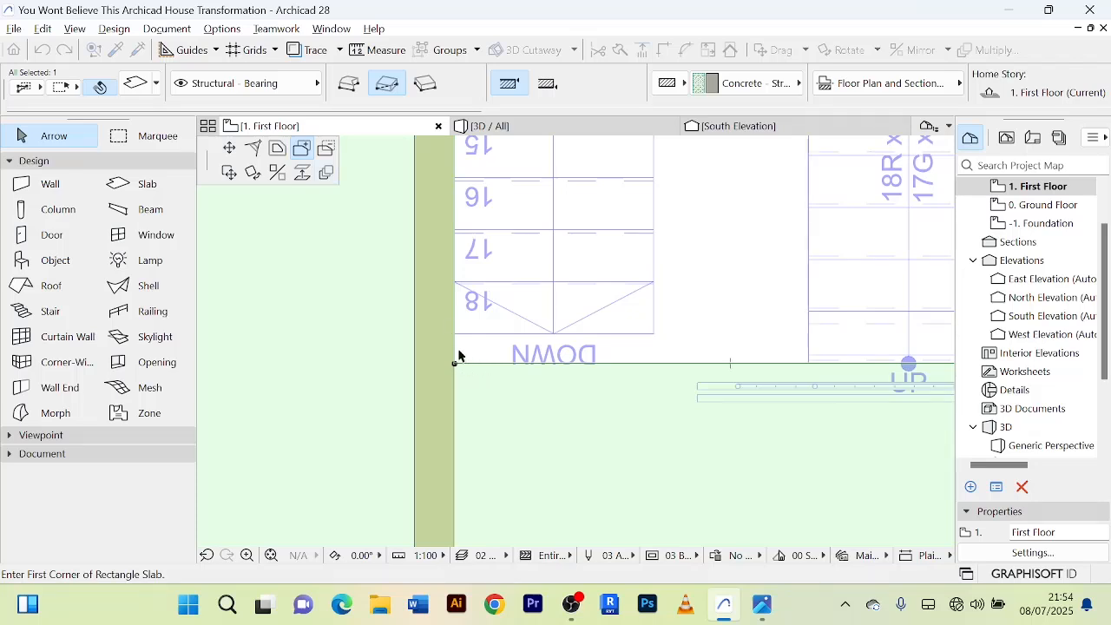
pyautogui.scroll(3, 460, 355)
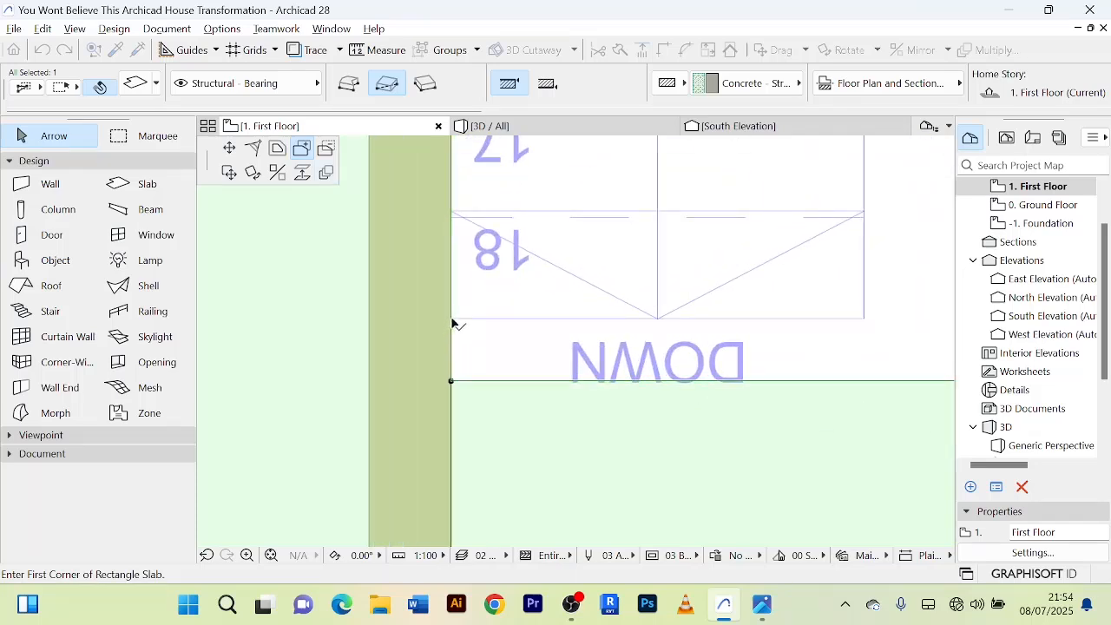
pyautogui.click(451, 321)
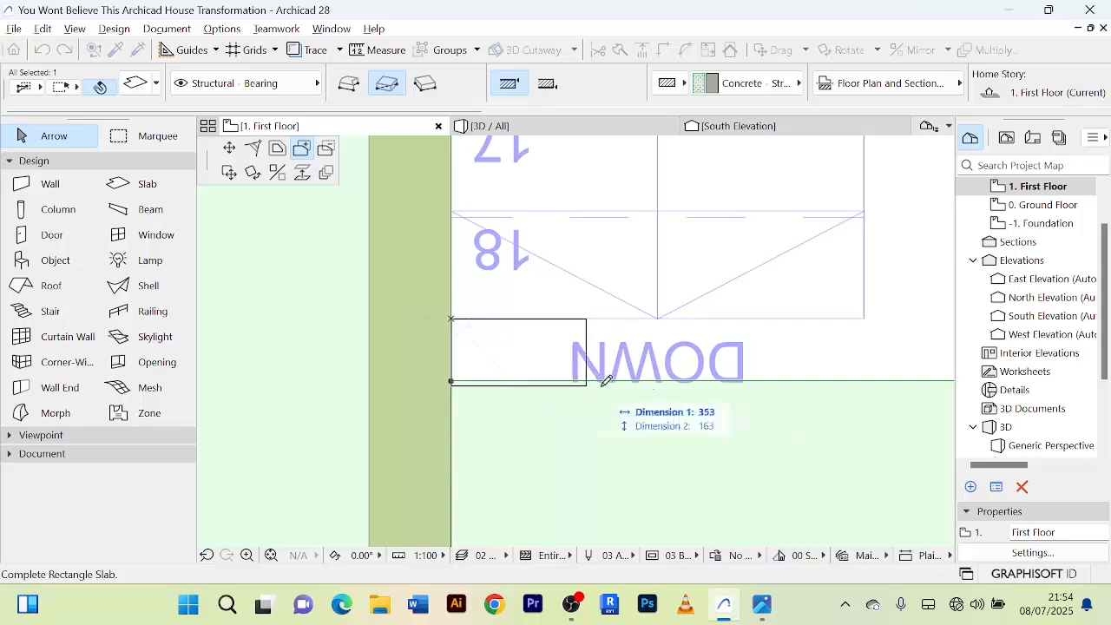
pyautogui.scroll(-3, 731, 385)
pyautogui.moveTo(744, 387); pyautogui.dragTo(539, 385, button='middle')
pyautogui.moveTo(712, 383); pyautogui.dragTo(540, 381, button='middle')
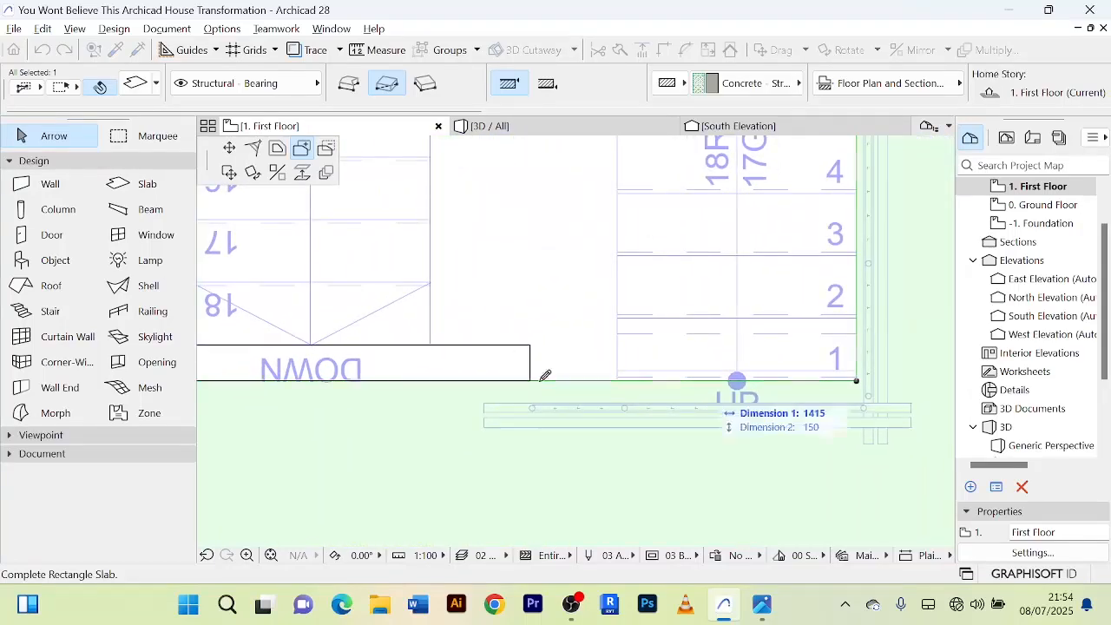
pyautogui.click(859, 377)
# Check the extended slab edge against the top of the stair flight on the plan and in 3D.
pyautogui.scroll(-3, 446, 330)
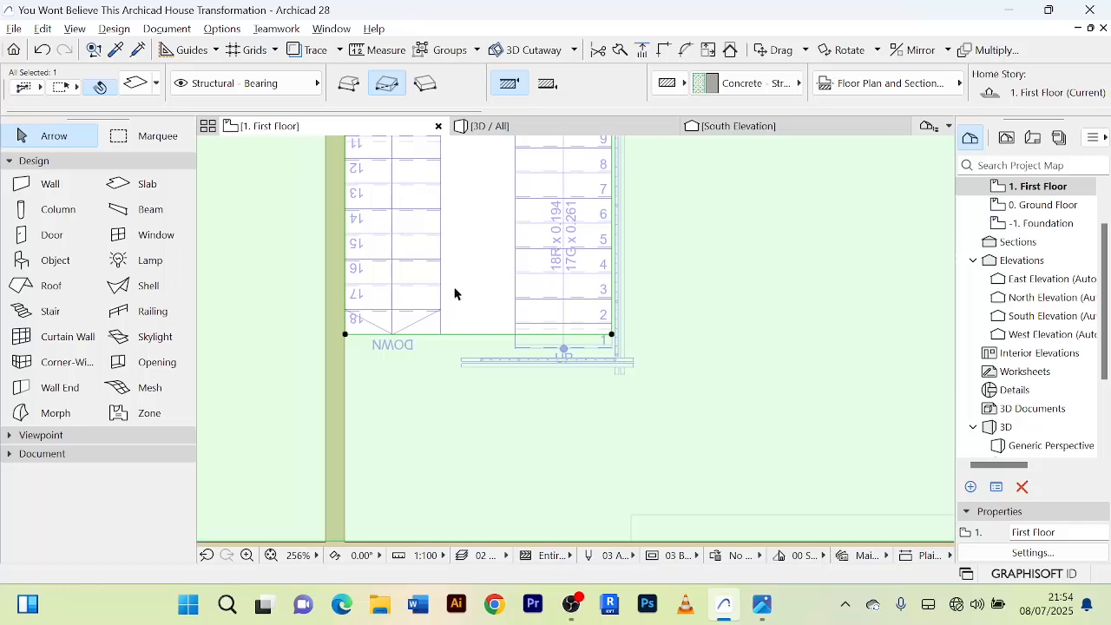
pyautogui.scroll(4, 422, 402)
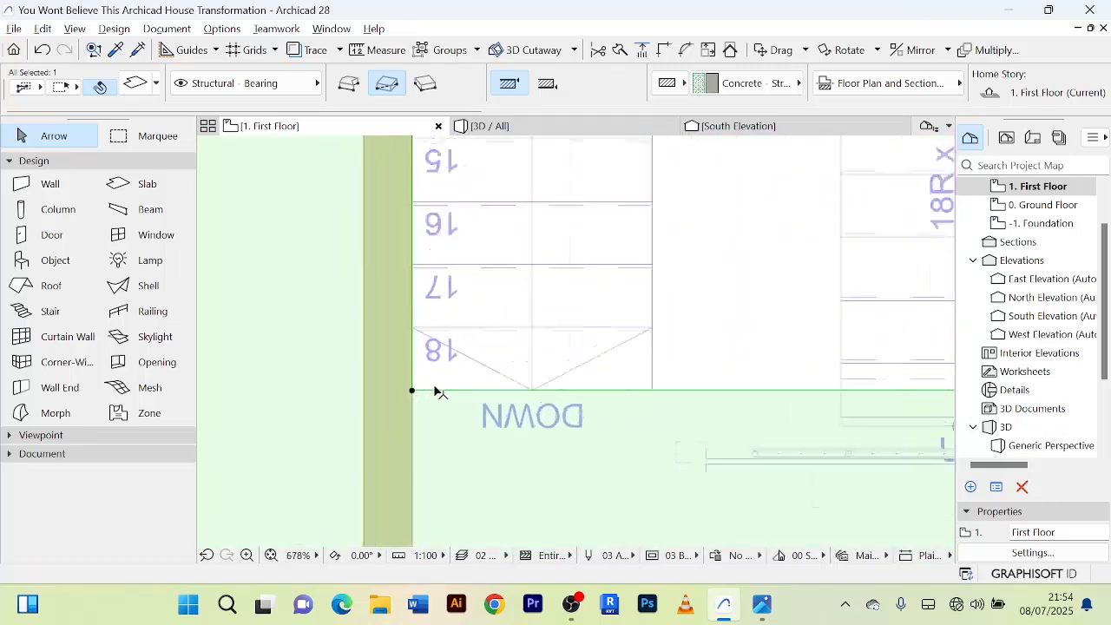
pyautogui.scroll(2, 426, 389)
pyautogui.scroll(-2, 503, 377)
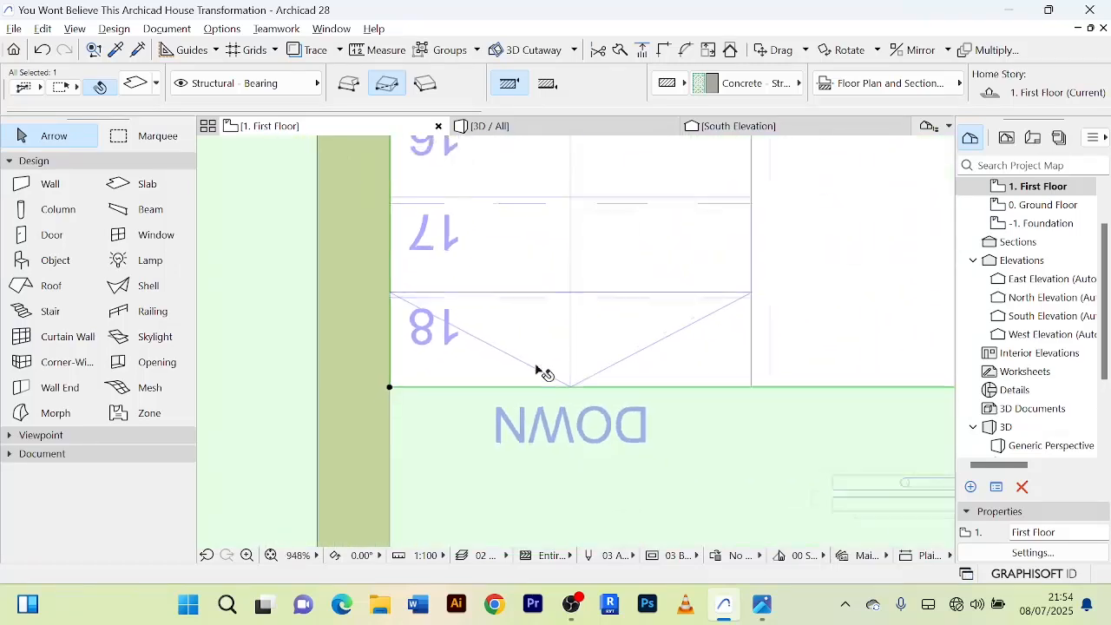
pyautogui.click(784, 341)
pyautogui.scroll(-2, 549, 376)
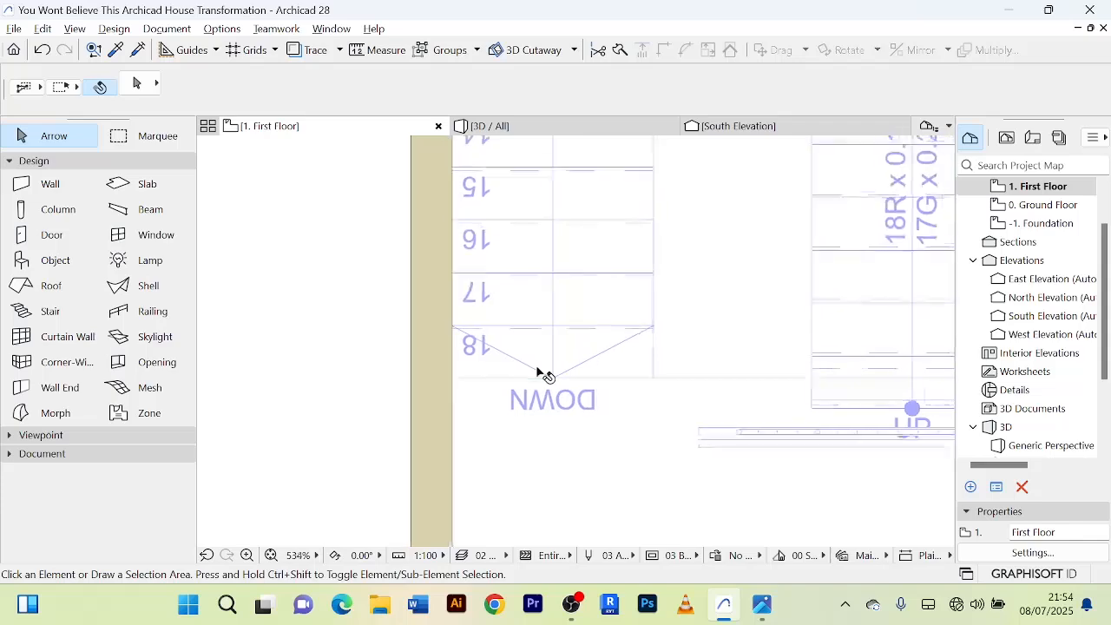
pyautogui.click(547, 121)
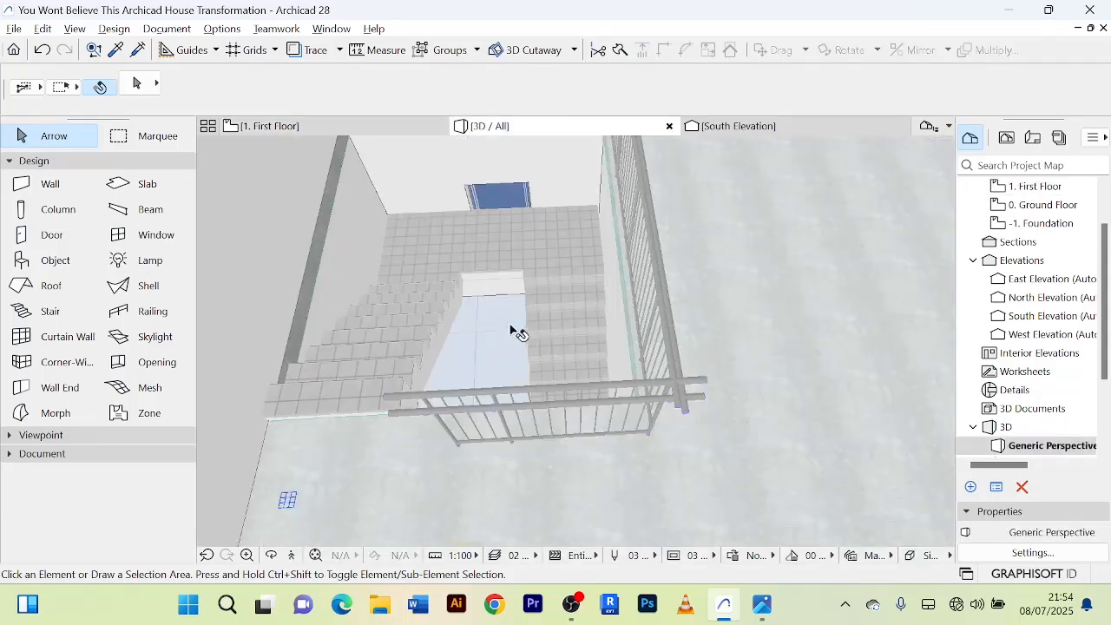
pyautogui.scroll(2, 508, 327)
pyautogui.scroll(-2, 503, 326)
pyautogui.moveTo(501, 319); pyautogui.dragTo(526, 320, button='middle')
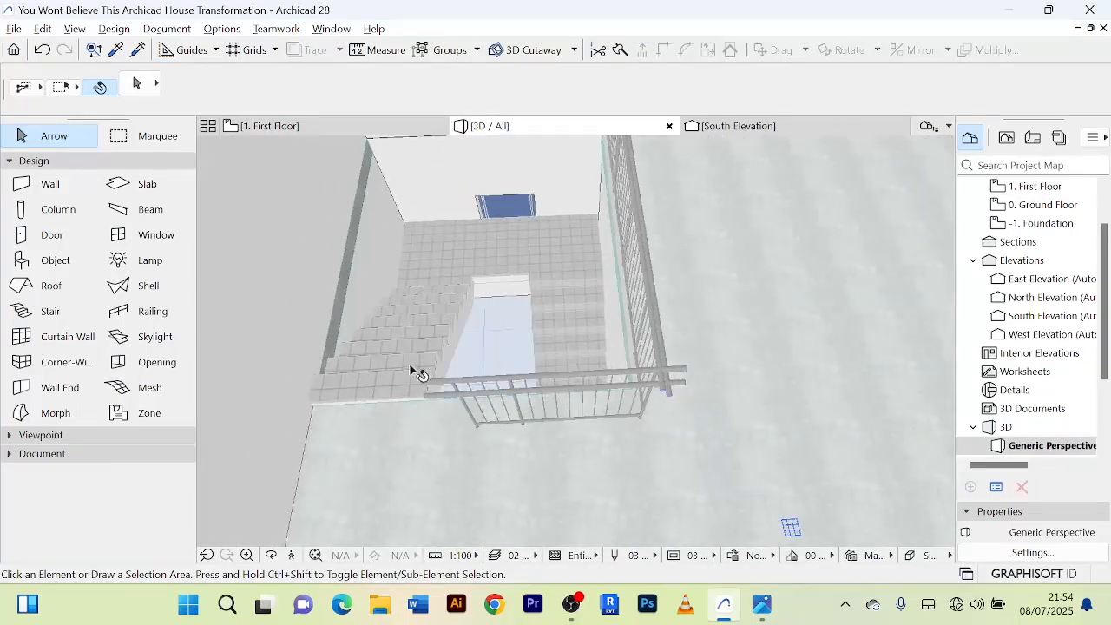
# Inspect the stair opening and both railings from several angles within the whole house model in 3D.
pyautogui.keyDown('shift'); pyautogui.moveTo(410, 365); pyautogui.dragTo(452, 307, button='middle'); pyautogui.keyUp('shift')
pyautogui.scroll(1, 328, 382)
pyautogui.scroll(-5, 478, 271)
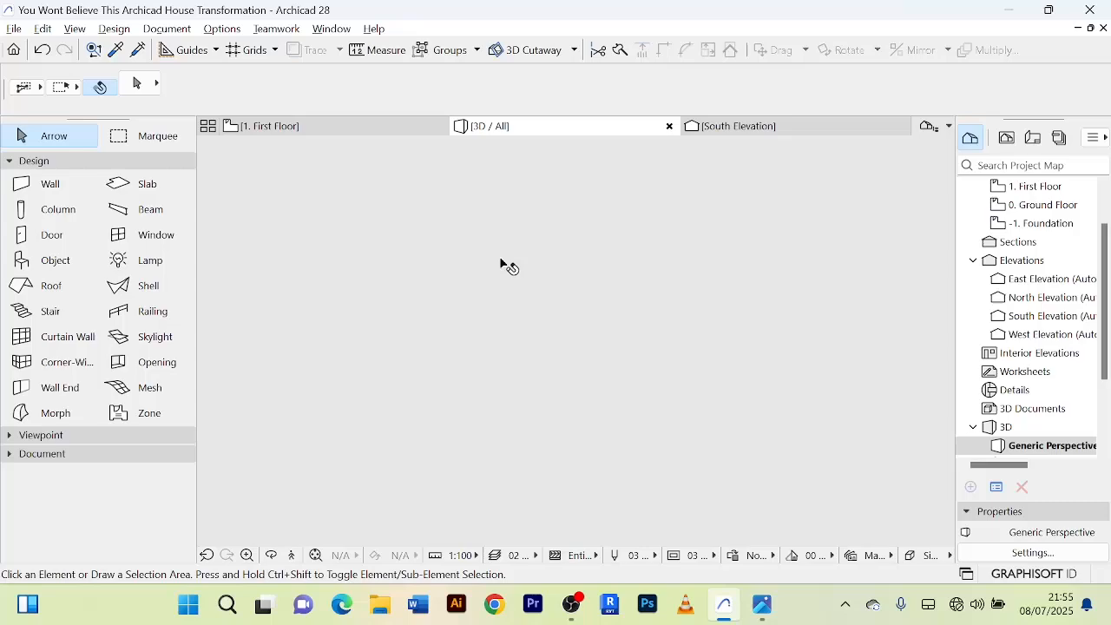
pyautogui.scroll(-10, 496, 282)
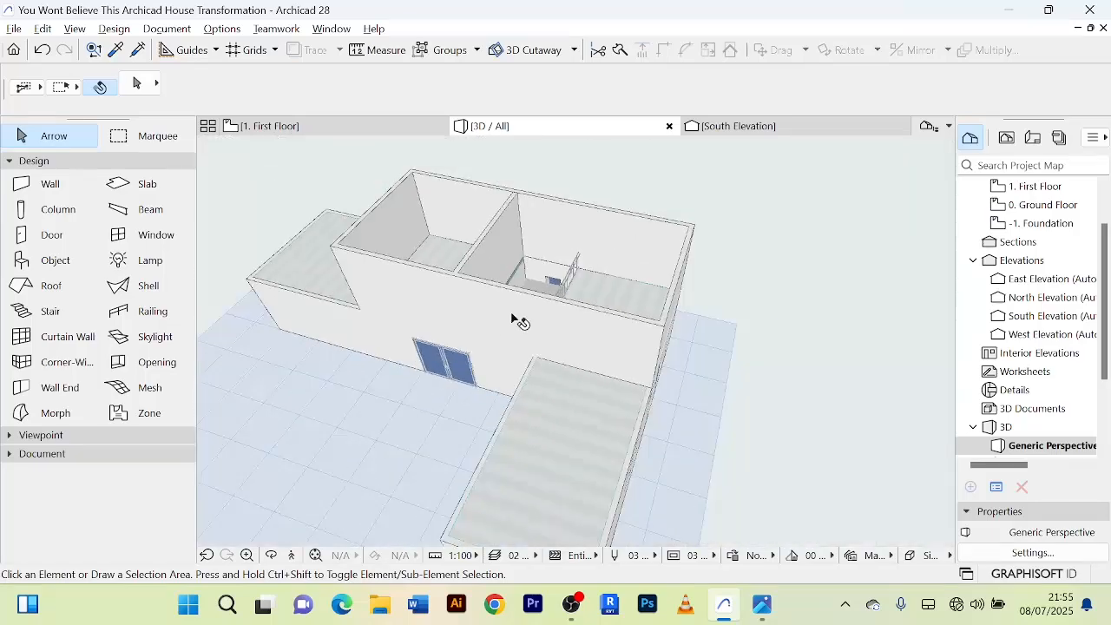
pyautogui.keyDown('shift'); pyautogui.moveTo(516, 318); pyautogui.dragTo(466, 442, button='middle'); pyautogui.keyUp('shift')
pyautogui.scroll(6, 436, 439)
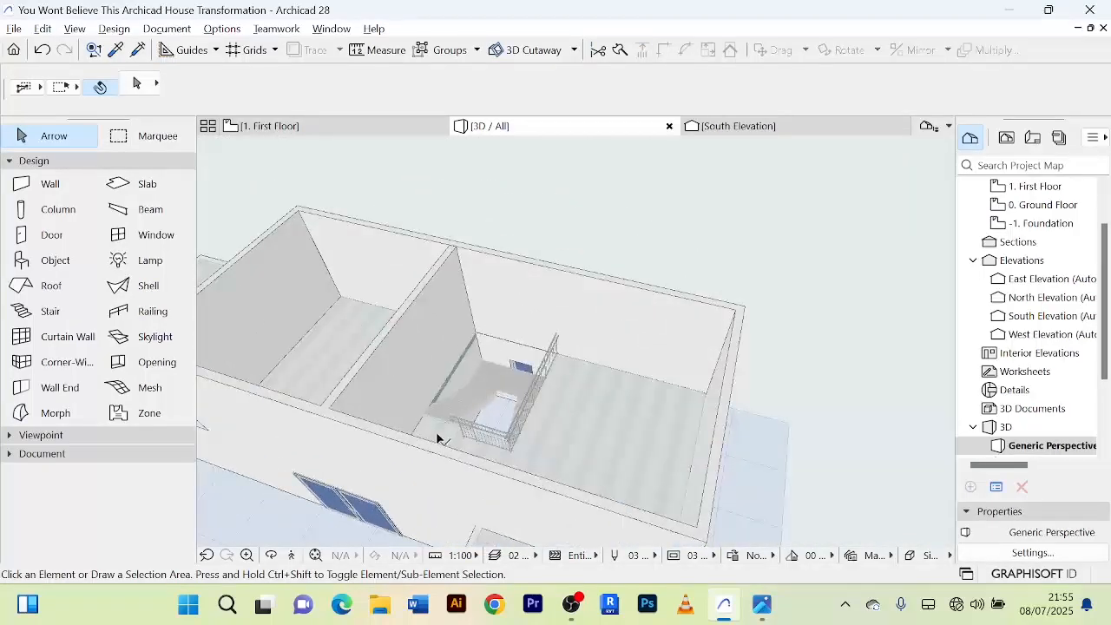
pyautogui.keyDown('shift'); pyautogui.moveTo(579, 417); pyautogui.dragTo(569, 486, button='middle'); pyautogui.keyUp('shift')
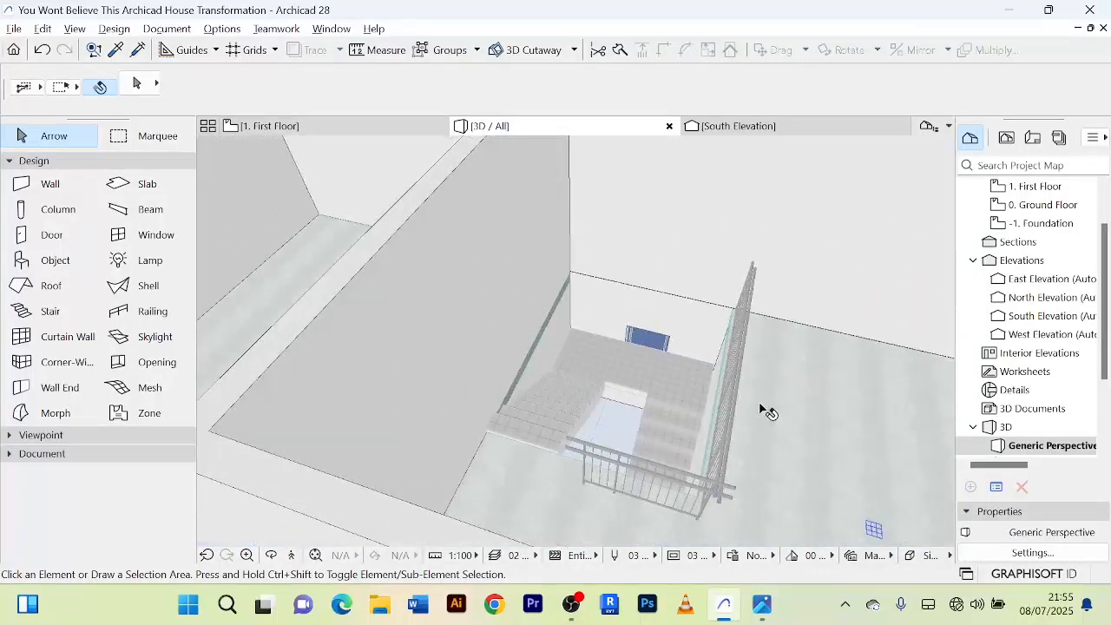
pyautogui.keyDown('shift'); pyautogui.moveTo(768, 412); pyautogui.dragTo(577, 386, button='middle'); pyautogui.keyUp('shift')
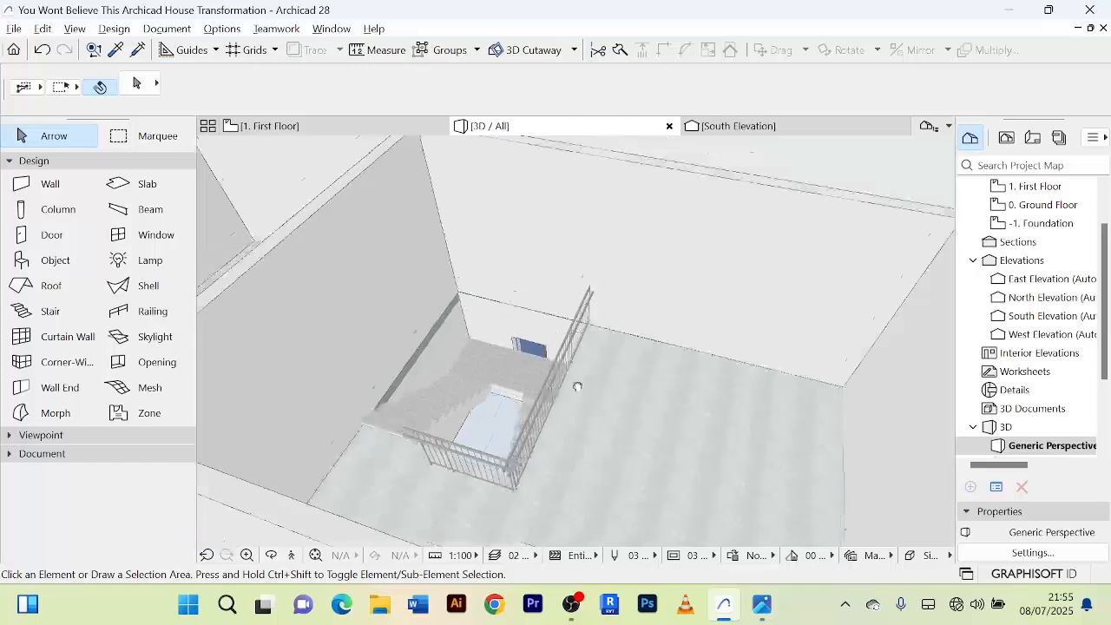
pyautogui.keyDown('shift'); pyautogui.moveTo(386, 465); pyautogui.dragTo(431, 491, button='middle'); pyautogui.keyUp('shift')
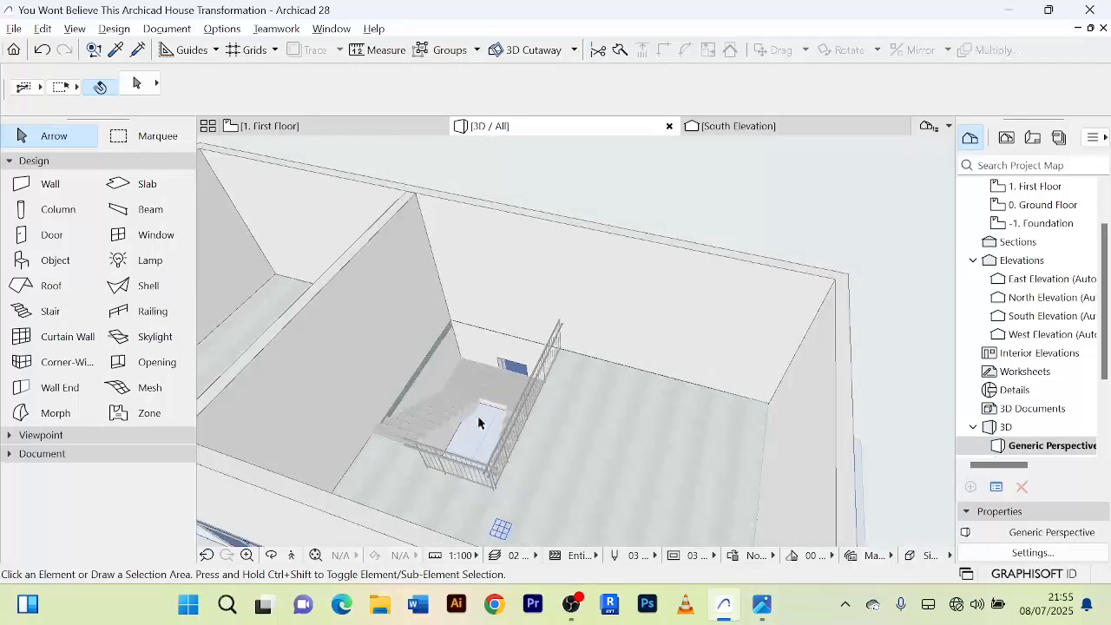
# Look over the first-floor rooms, partition wall and stair landing from above in 3D.
pyautogui.keyDown('shift'); pyautogui.moveTo(387, 445); pyautogui.dragTo(329, 439, button='middle'); pyautogui.keyUp('shift')
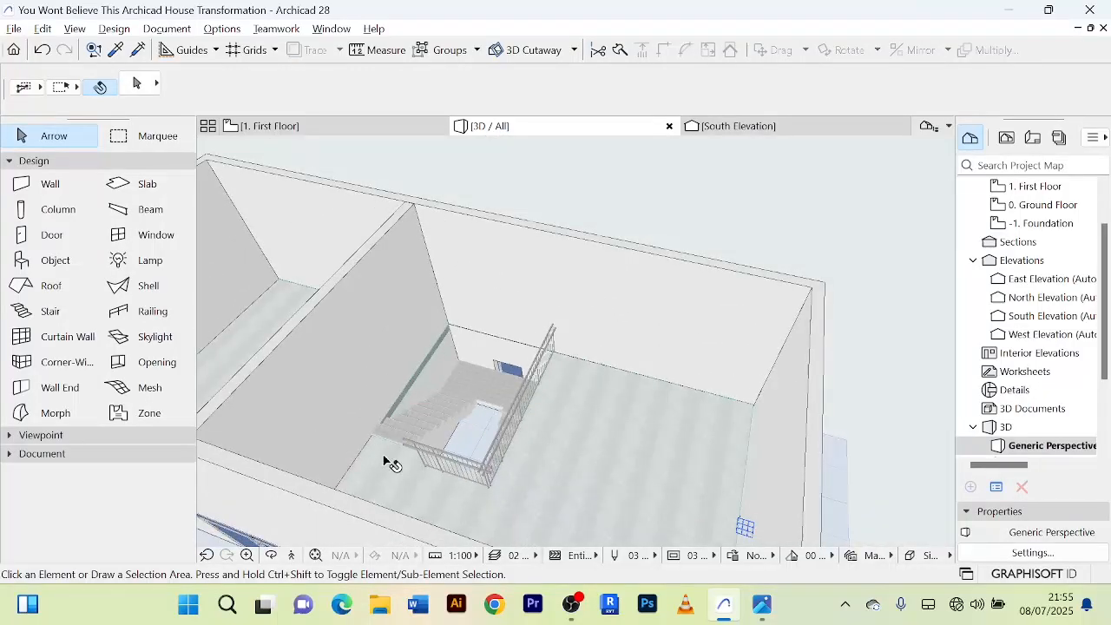
pyautogui.keyDown('shift'); pyautogui.moveTo(390, 462); pyautogui.dragTo(557, 401, button='middle'); pyautogui.keyUp('shift')
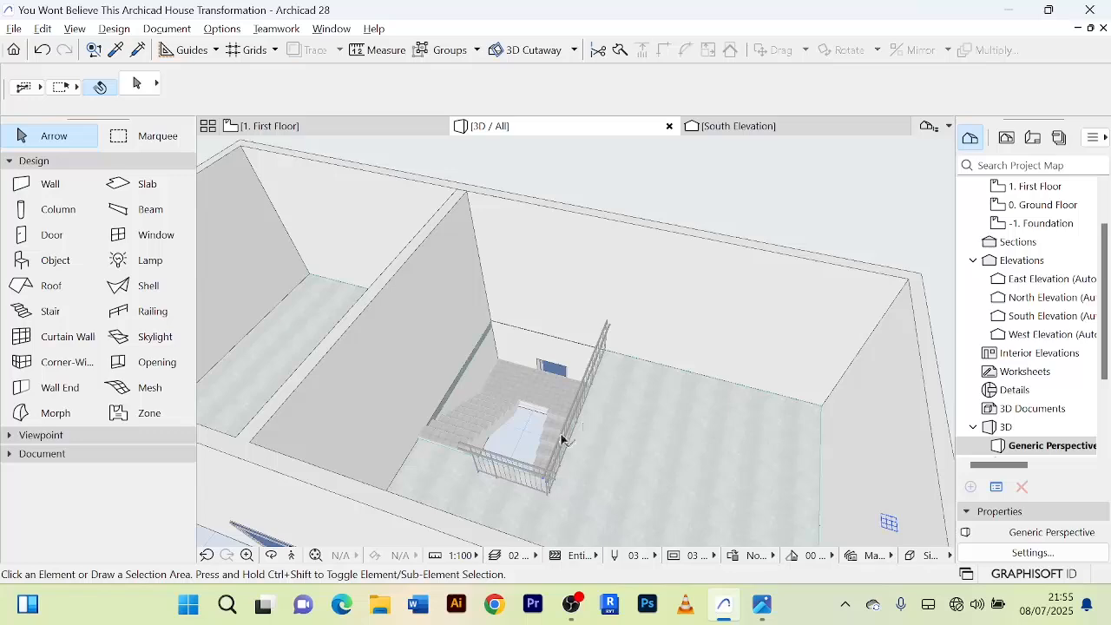
pyautogui.scroll(2, 587, 375)
pyautogui.scroll(-2, 542, 417)
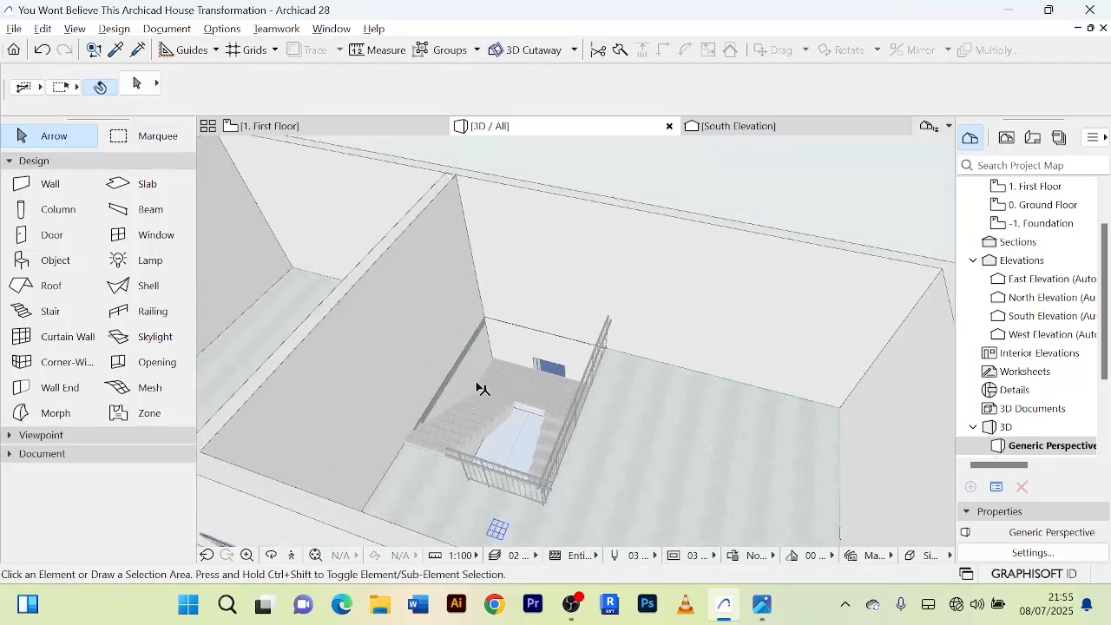
pyautogui.scroll(2, 568, 434)
pyautogui.scroll(-5, 664, 390)
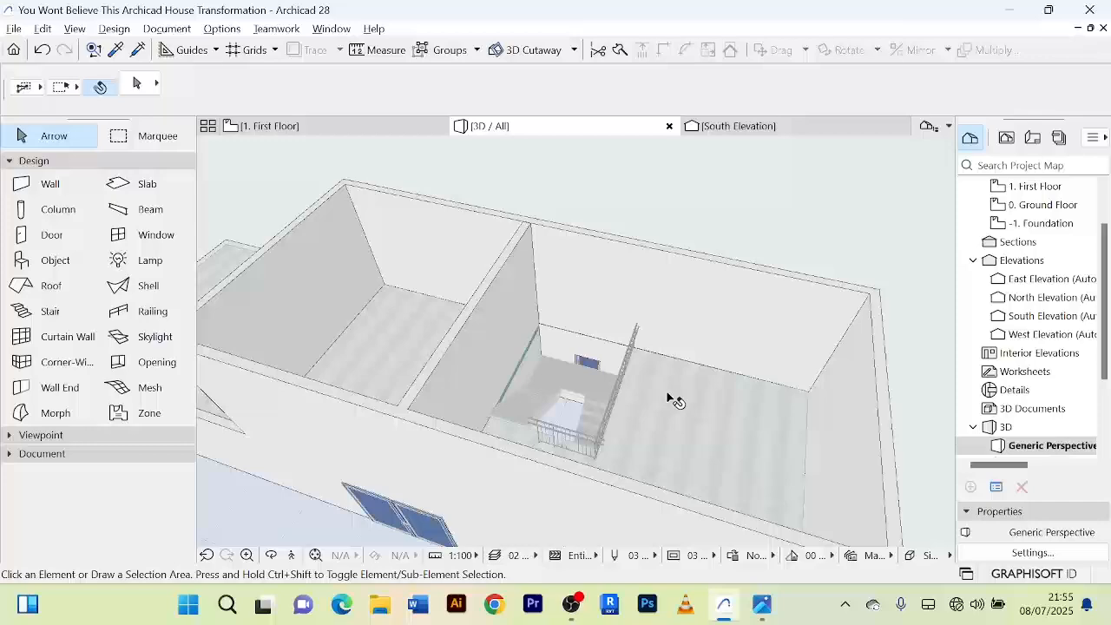
pyautogui.moveTo(556, 330); pyautogui.dragTo(582, 329, button='middle')
# Return to the first-floor plan and search the door library for DOOR, keeping Exterior Sliding Door as the door type.
pyautogui.press('F2')
pyautogui.scroll(-6, 660, 443)
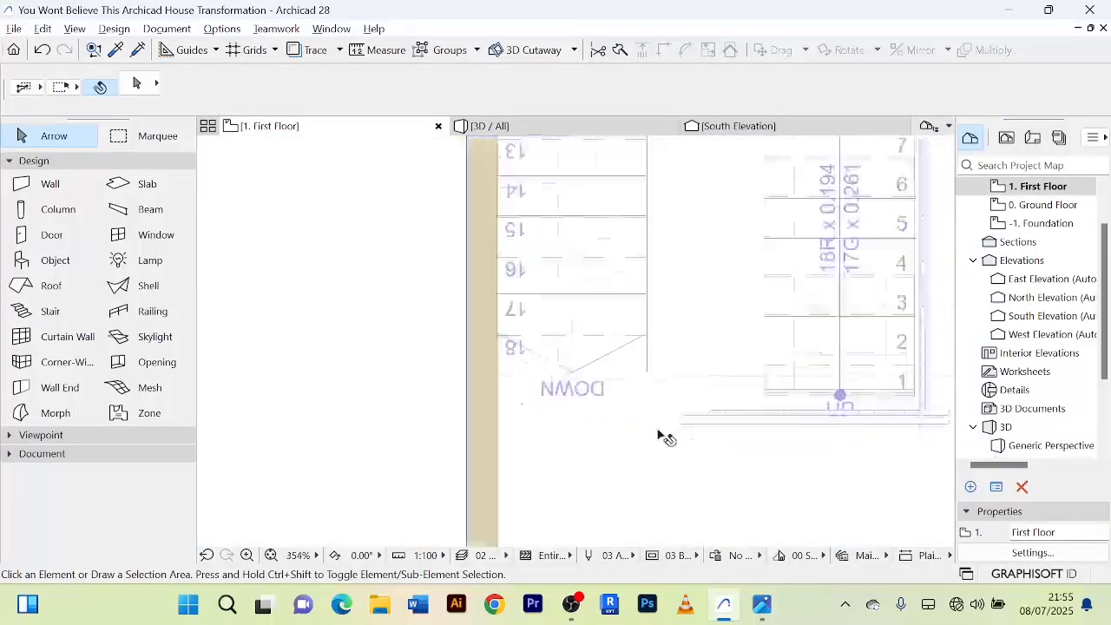
pyautogui.scroll(-1, 682, 461)
pyautogui.moveTo(682, 461); pyautogui.dragTo(667, 327, button='middle')
pyautogui.moveTo(611, 418); pyautogui.dragTo(568, 370, button='middle')
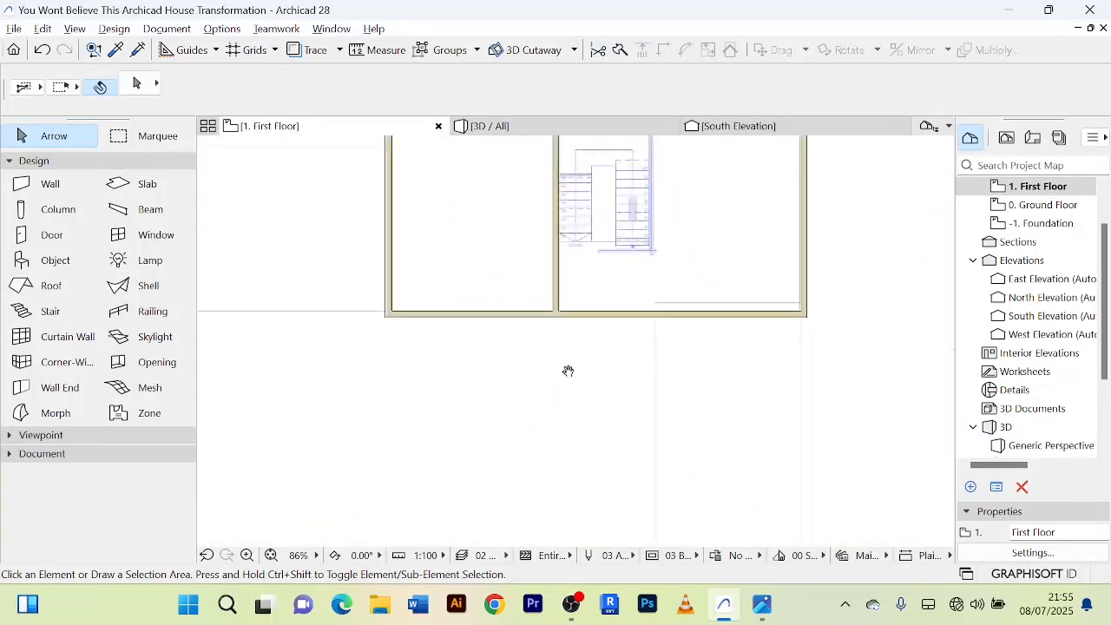
pyautogui.scroll(-4, 565, 375)
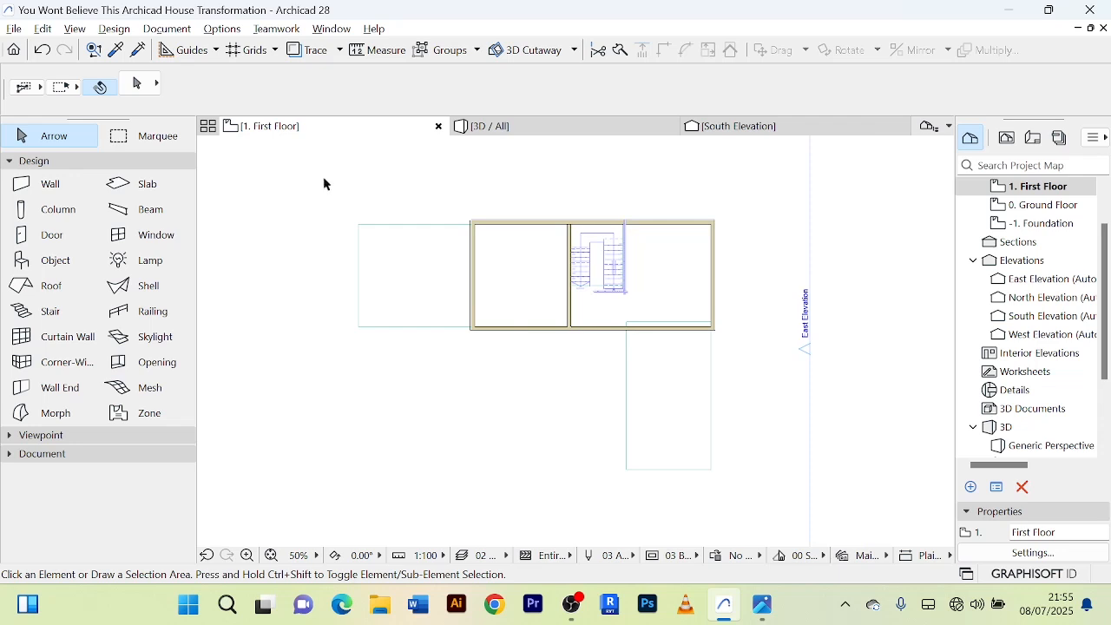
pyautogui.click(59, 244)
pyautogui.doubleClick(60, 244)
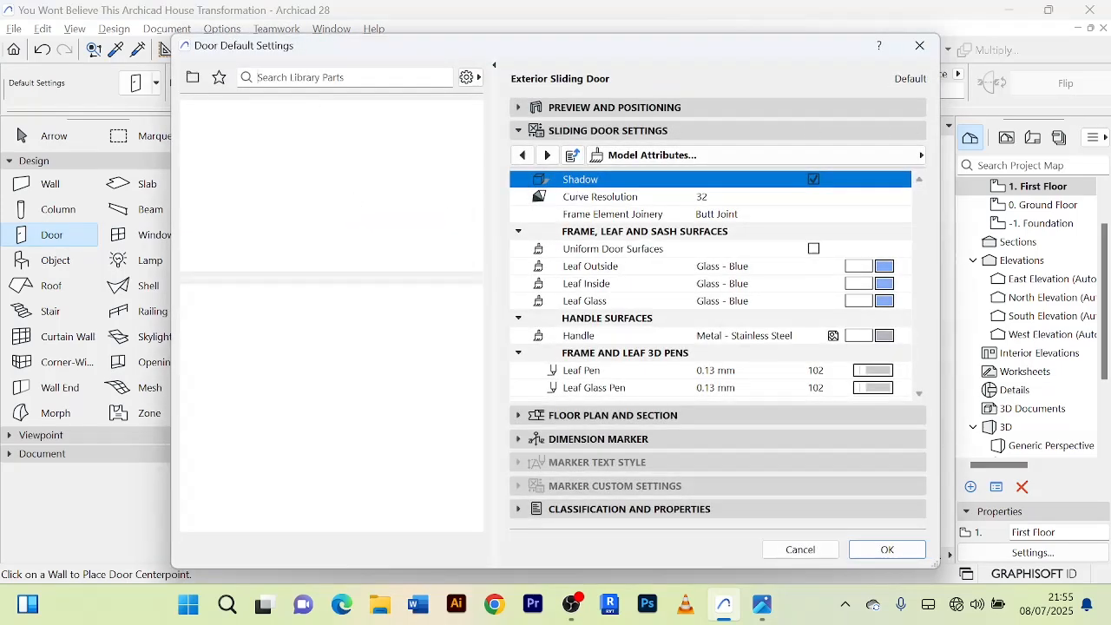
pyautogui.write('DOOR')
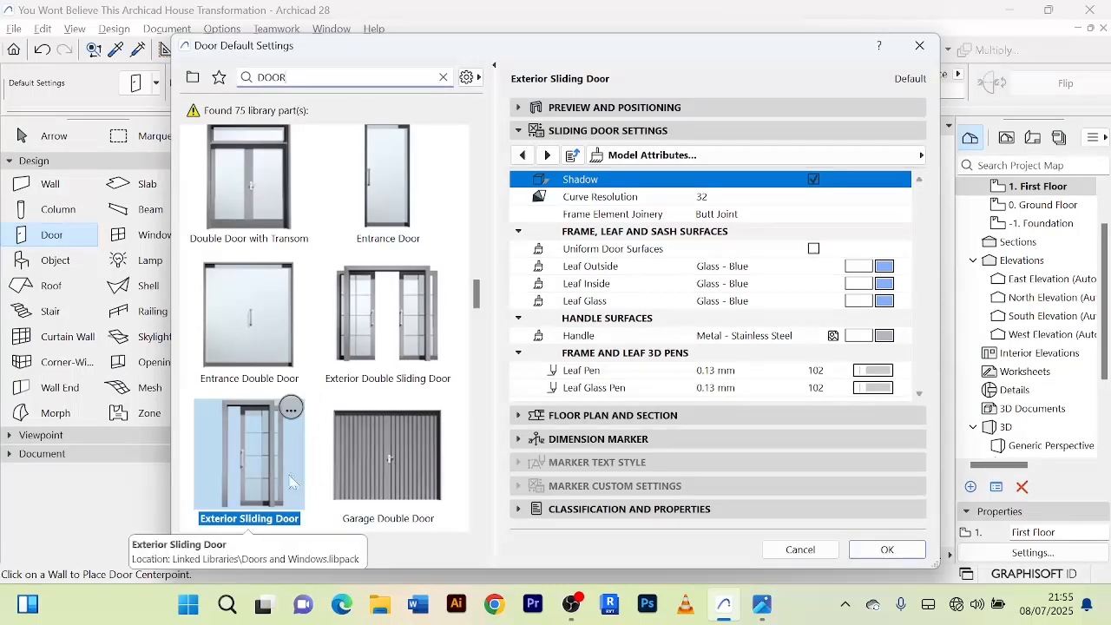
pyautogui.click(887, 550)
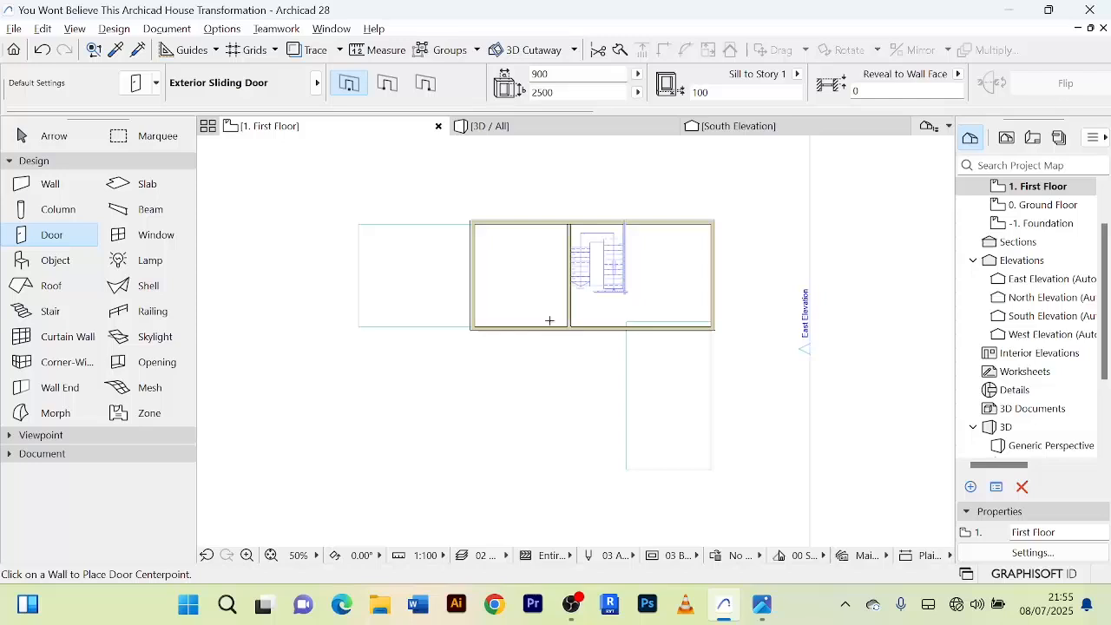
# Place a 900 by 2500 sliding door near the south end of the partition wall, with its leaf on the west room's side.
pyautogui.scroll(3, 573, 304)
pyautogui.scroll(3, 577, 328)
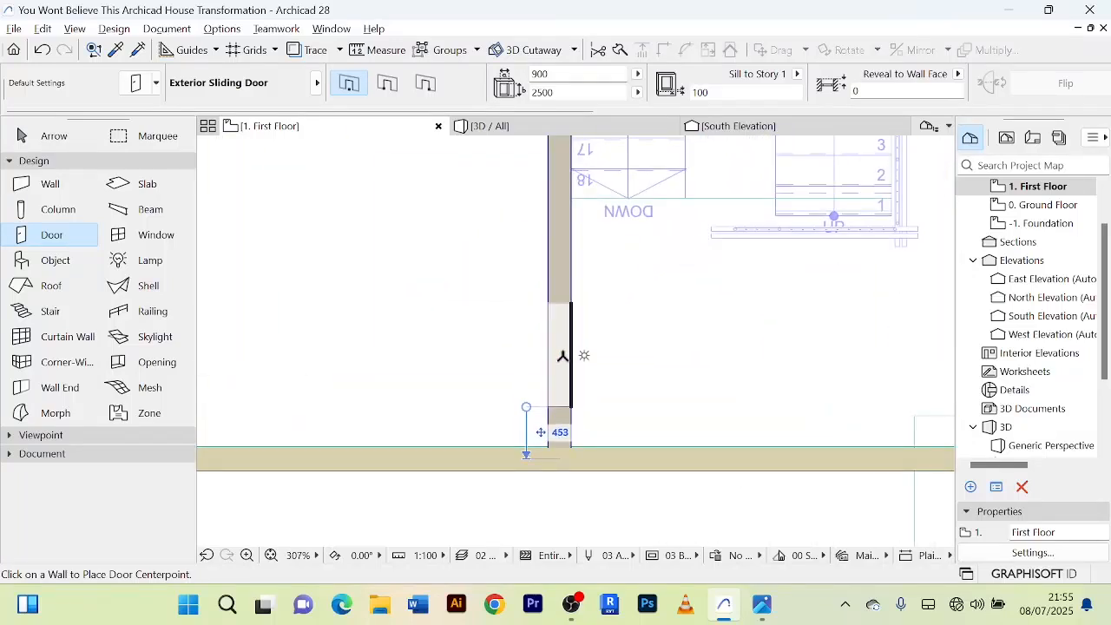
pyautogui.click(563, 373)
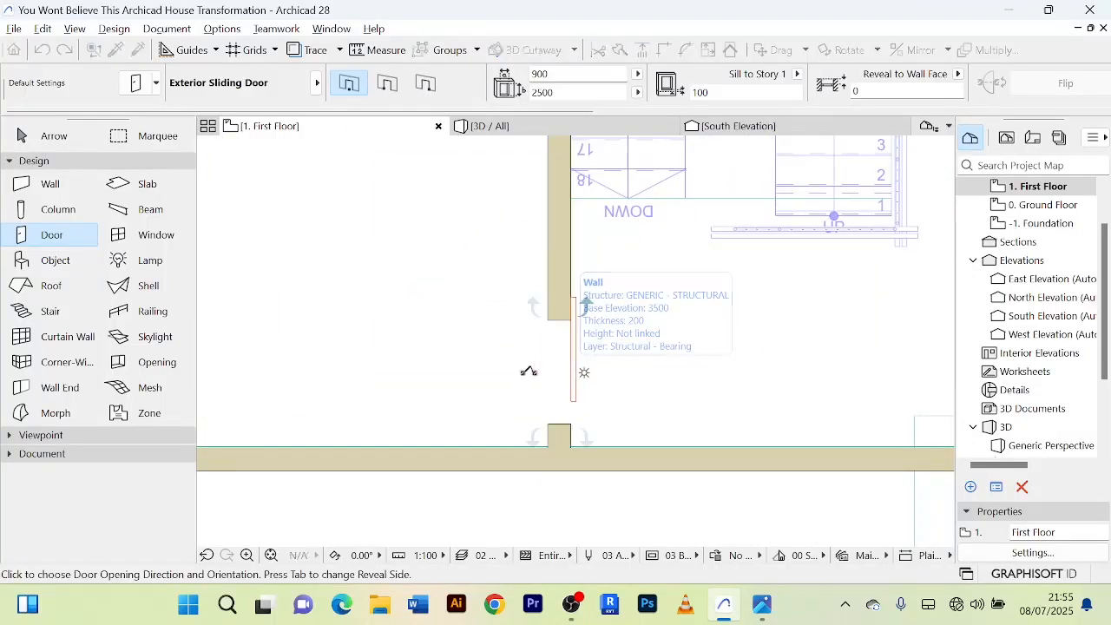
pyautogui.click(499, 373)
pyautogui.scroll(-4, 731, 334)
pyautogui.scroll(-3, 731, 334)
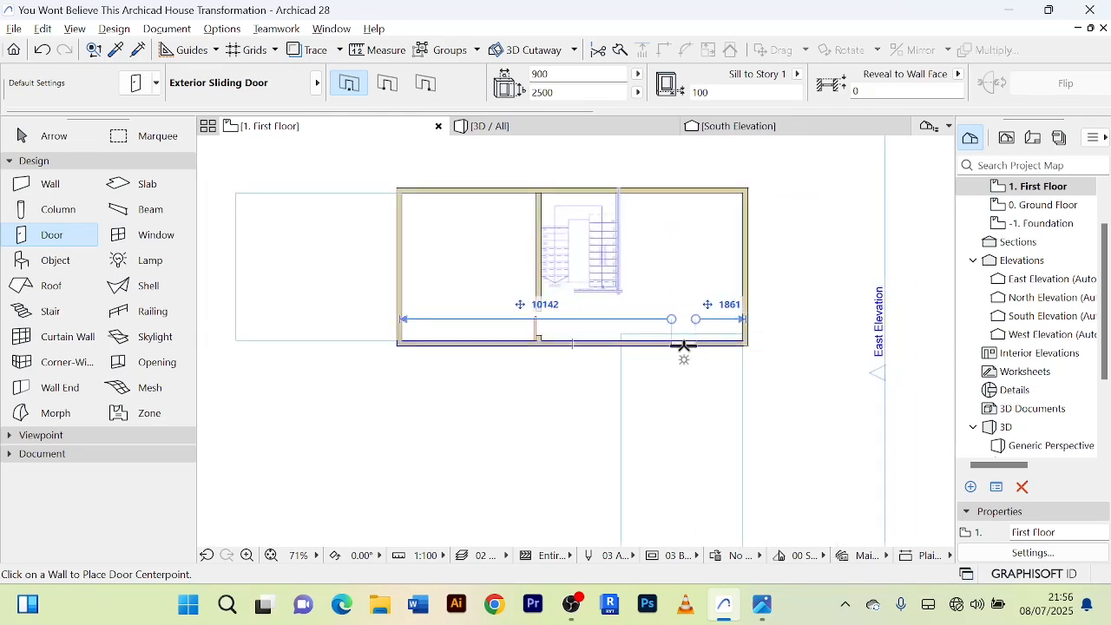
# Place a 1500 by 2100 Exterior Double Sliding Door in the first floor's south wall facing the projecting roof slab, oriented outward.
pyautogui.scroll(3, 688, 343)
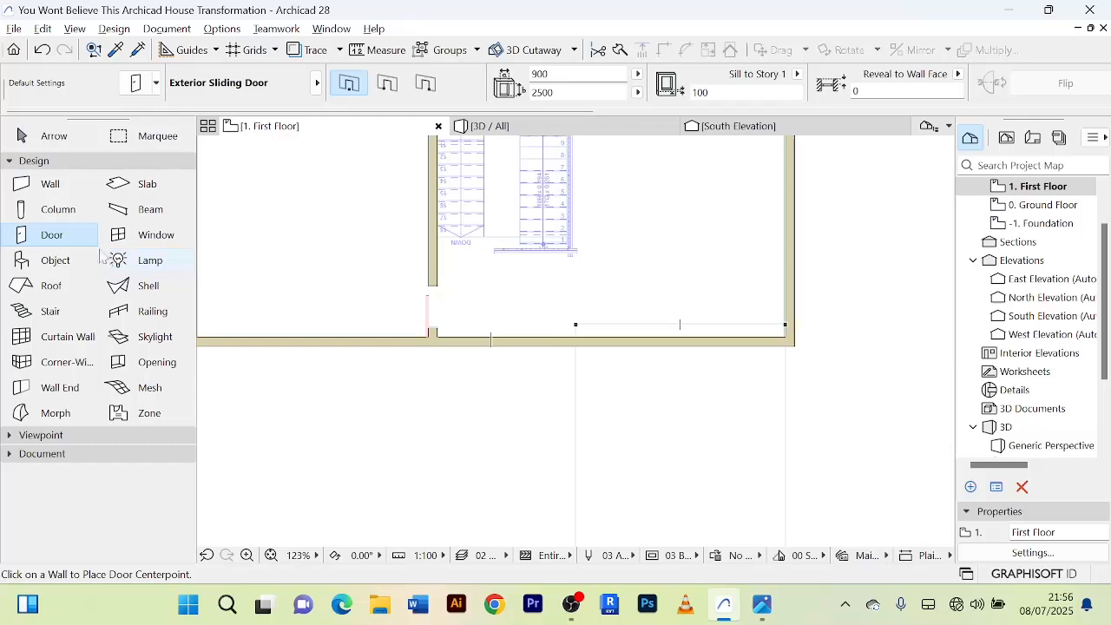
pyautogui.doubleClick(62, 240)
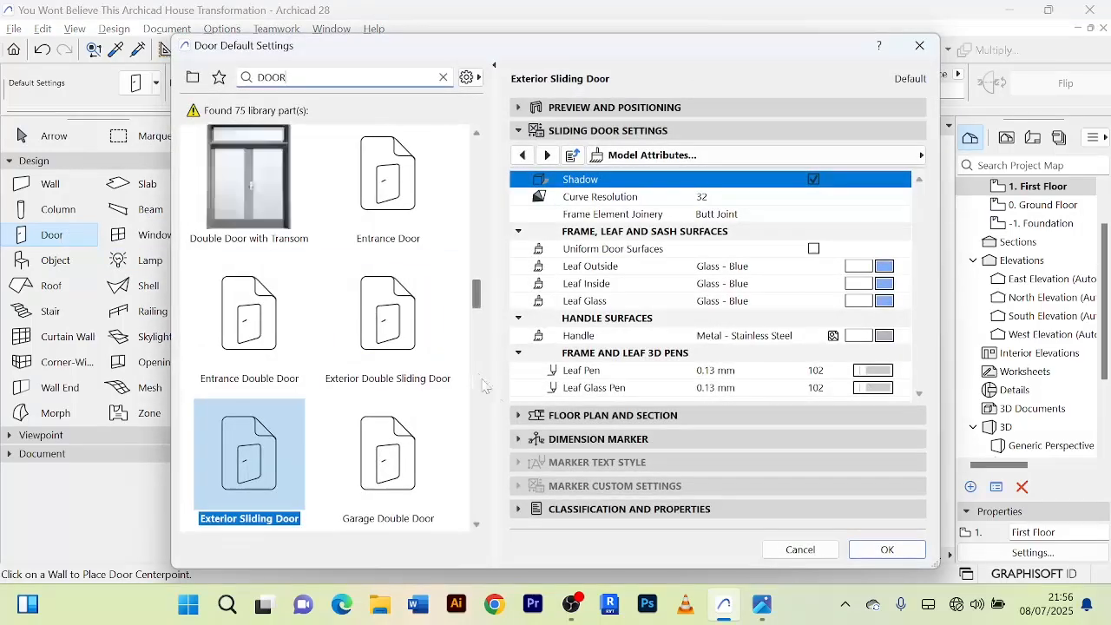
pyautogui.click(407, 327)
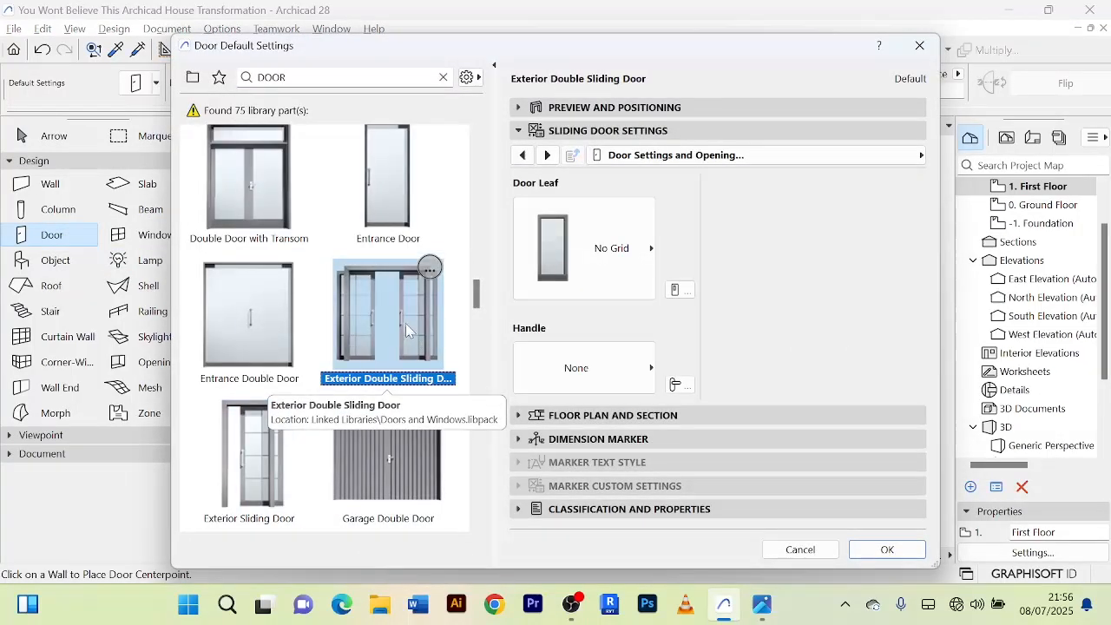
pyautogui.click(888, 550)
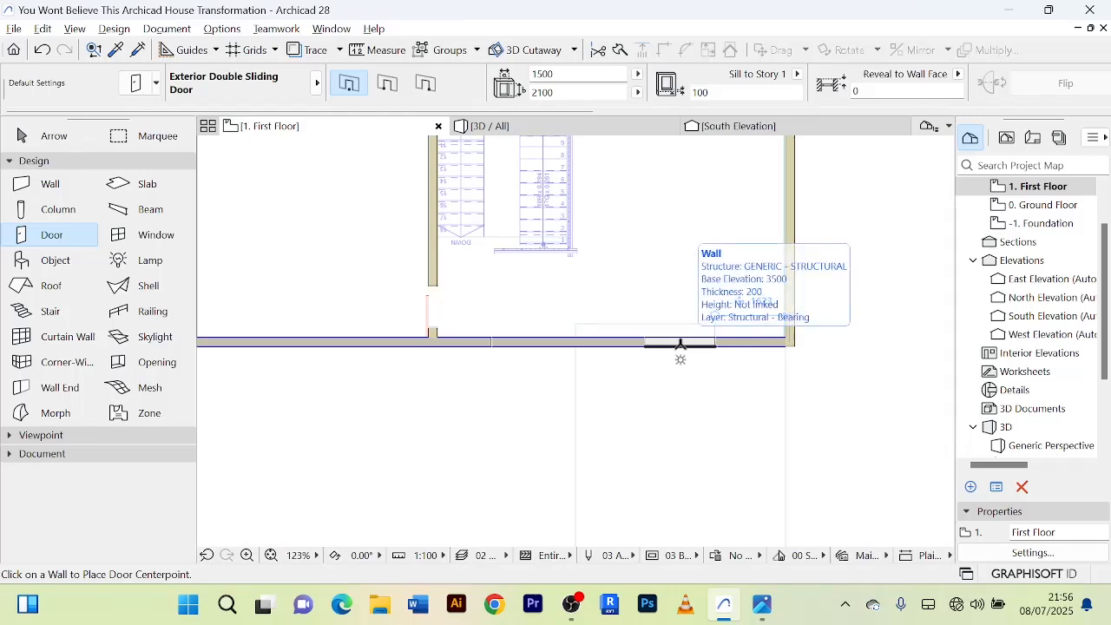
pyautogui.click(681, 346)
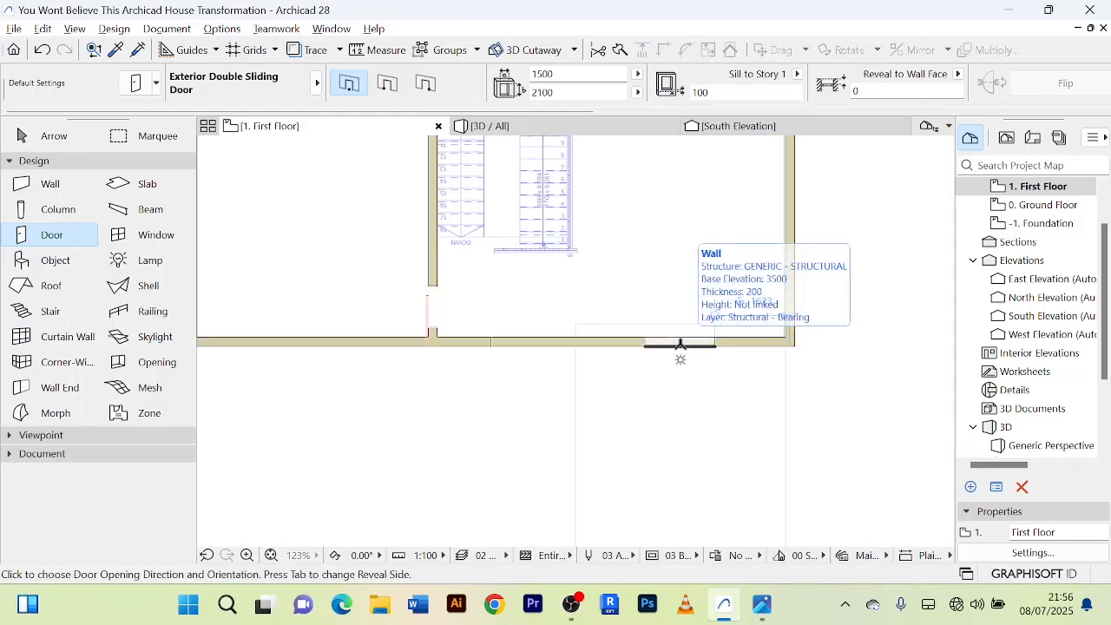
pyautogui.click(695, 438)
pyautogui.scroll(-5, 699, 436)
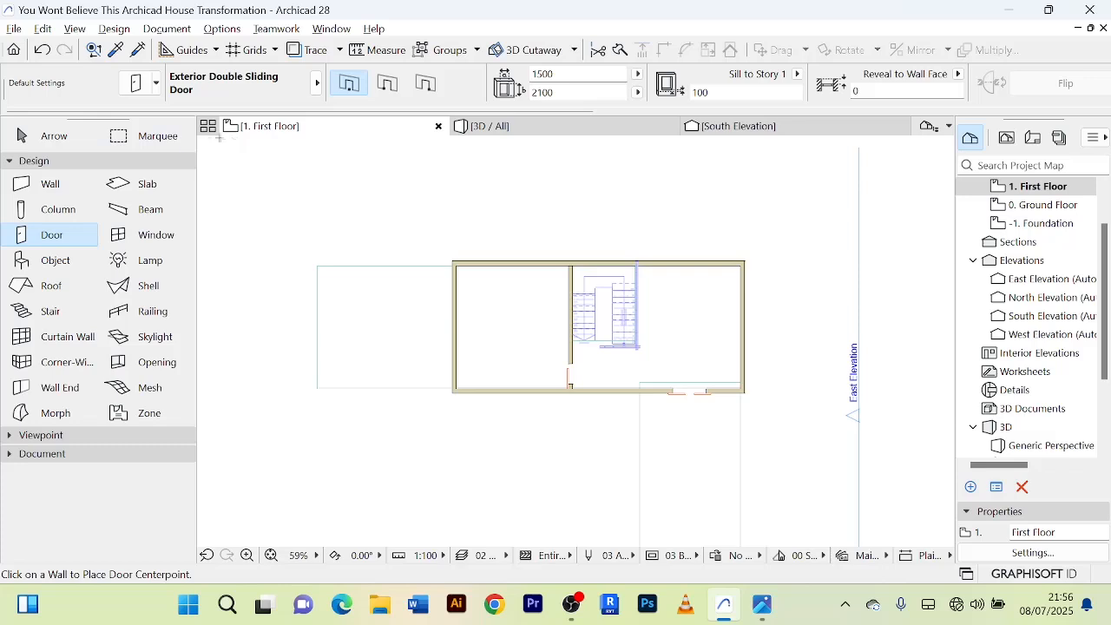
# Check the size and positioning settings of the sliding door in the partition wall, and clear the selection.
pyautogui.click(48, 140)
pyautogui.scroll(4, 565, 465)
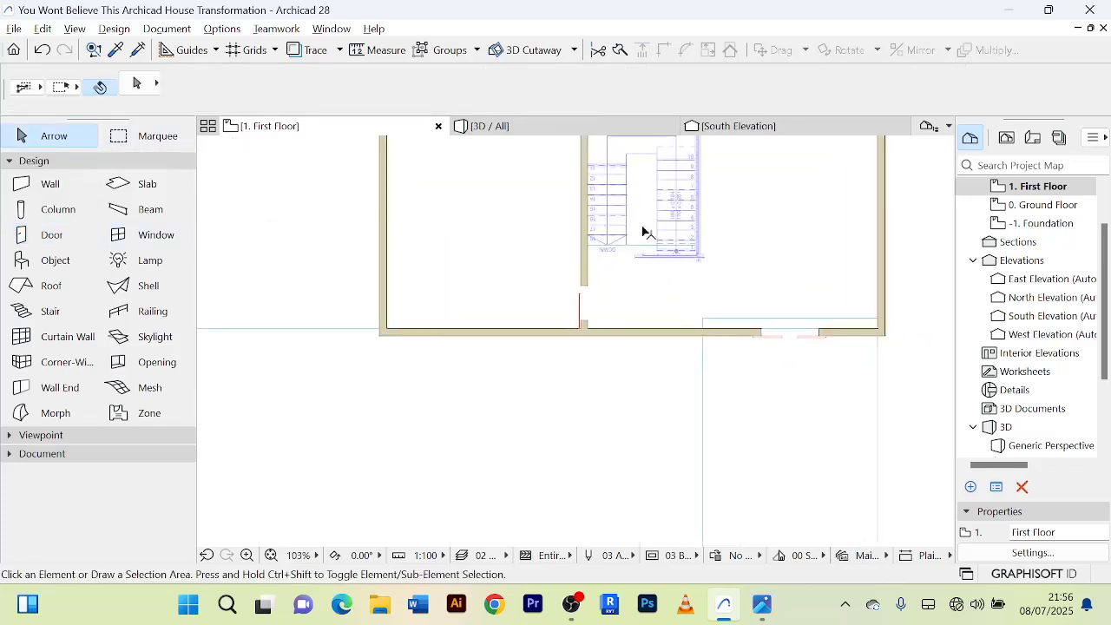
pyautogui.scroll(3, 588, 322)
pyautogui.click(581, 311)
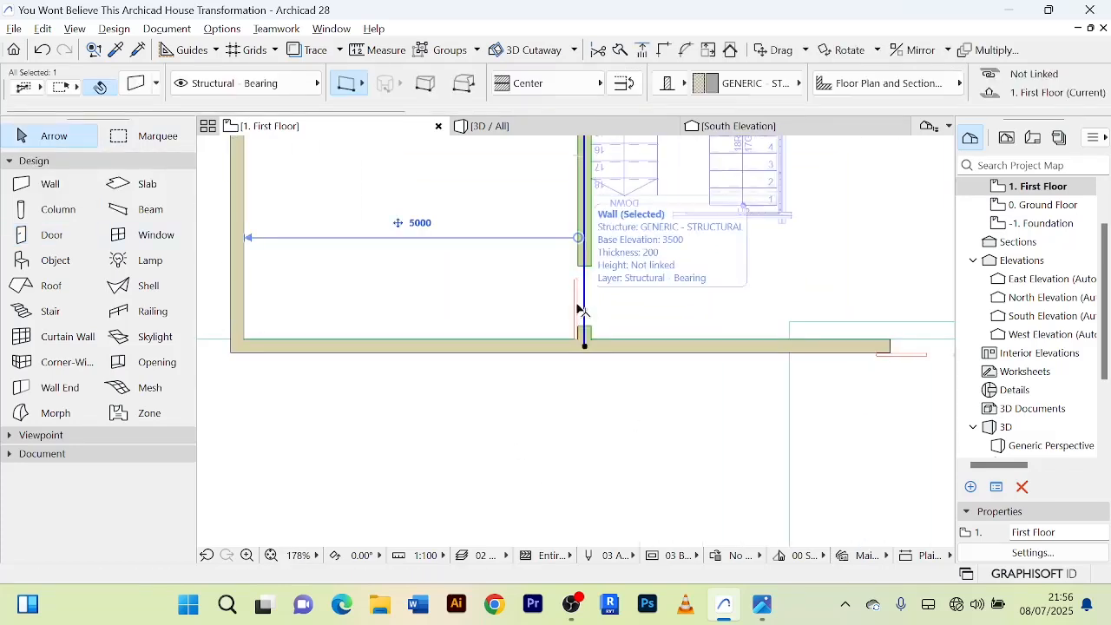
pyautogui.scroll(6, 580, 320)
pyautogui.click(573, 381)
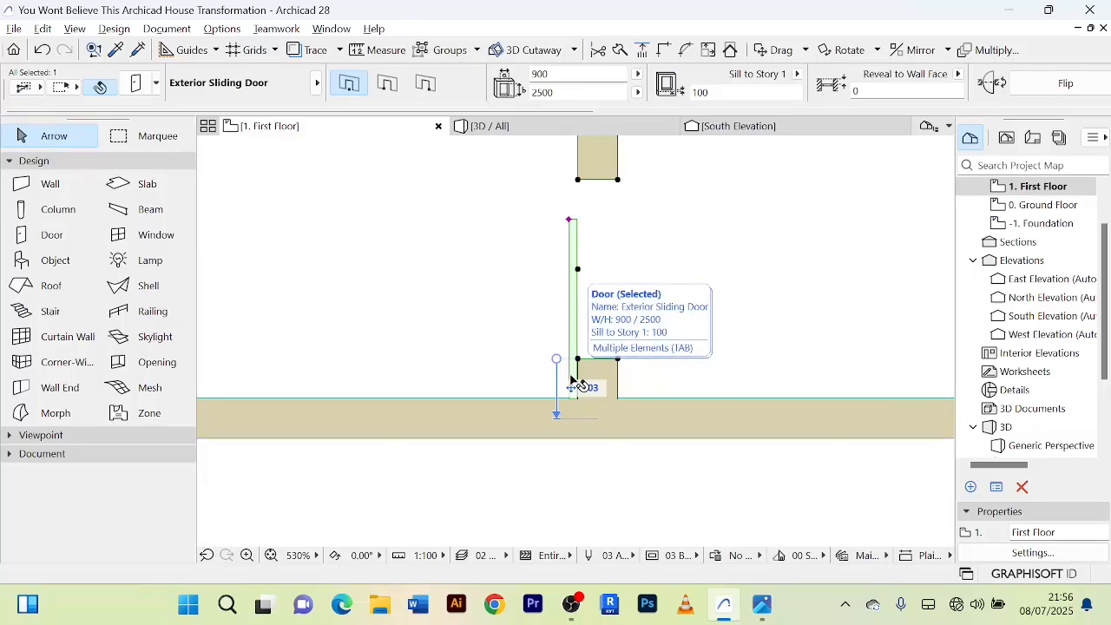
pyautogui.doubleClick(573, 382)
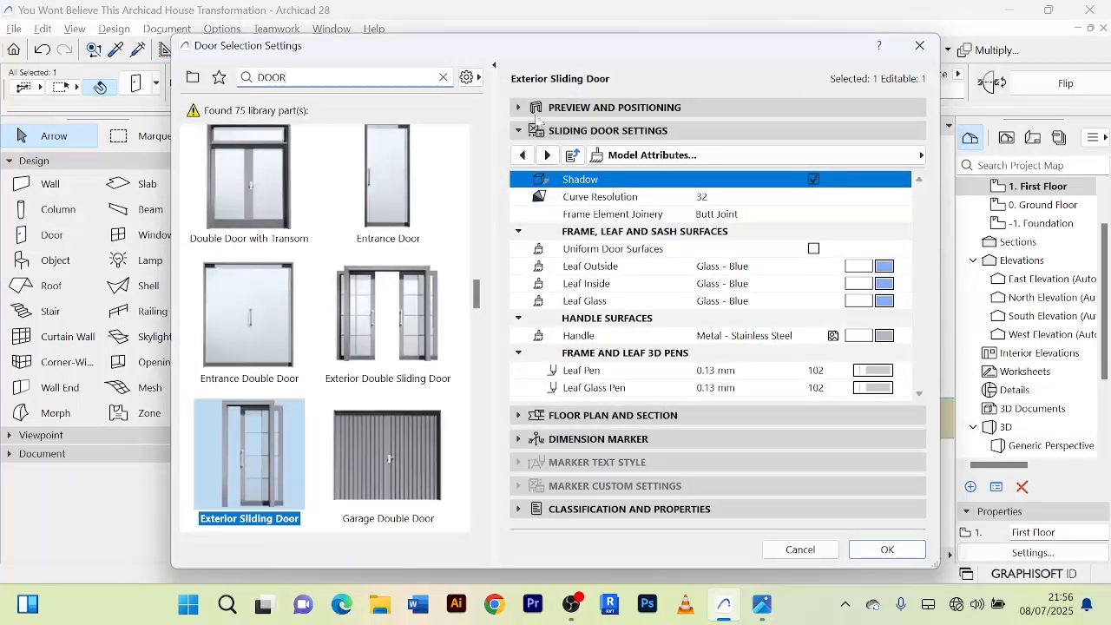
pyautogui.click(527, 108)
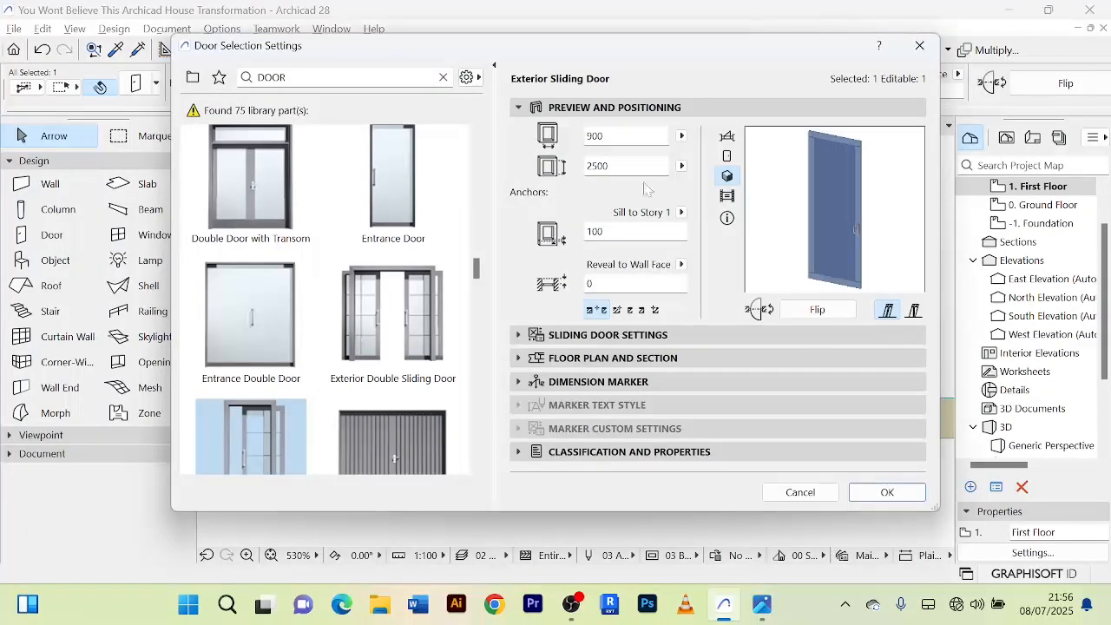
pyautogui.click(886, 492)
pyautogui.scroll(-5, 709, 454)
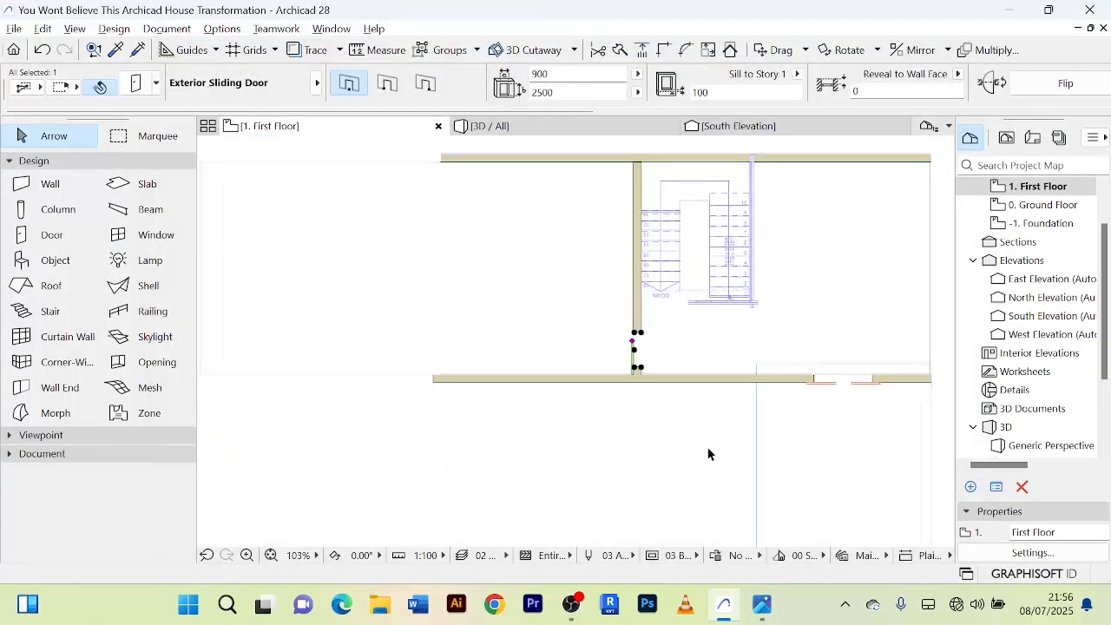
pyautogui.scroll(-2, 708, 451)
pyautogui.moveTo(708, 451); pyautogui.dragTo(609, 372, button='middle')
pyautogui.click(753, 357)
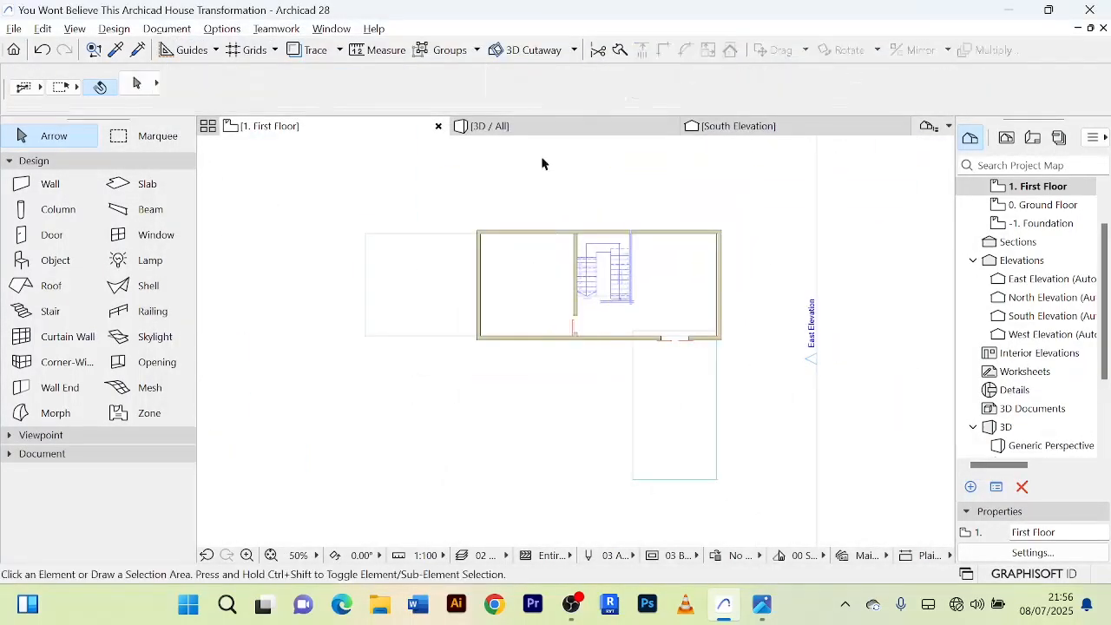
# In 3D, transfer the ground-floor double sliding door's settings to the first-floor double door on the south facade.
pyautogui.click(504, 126)
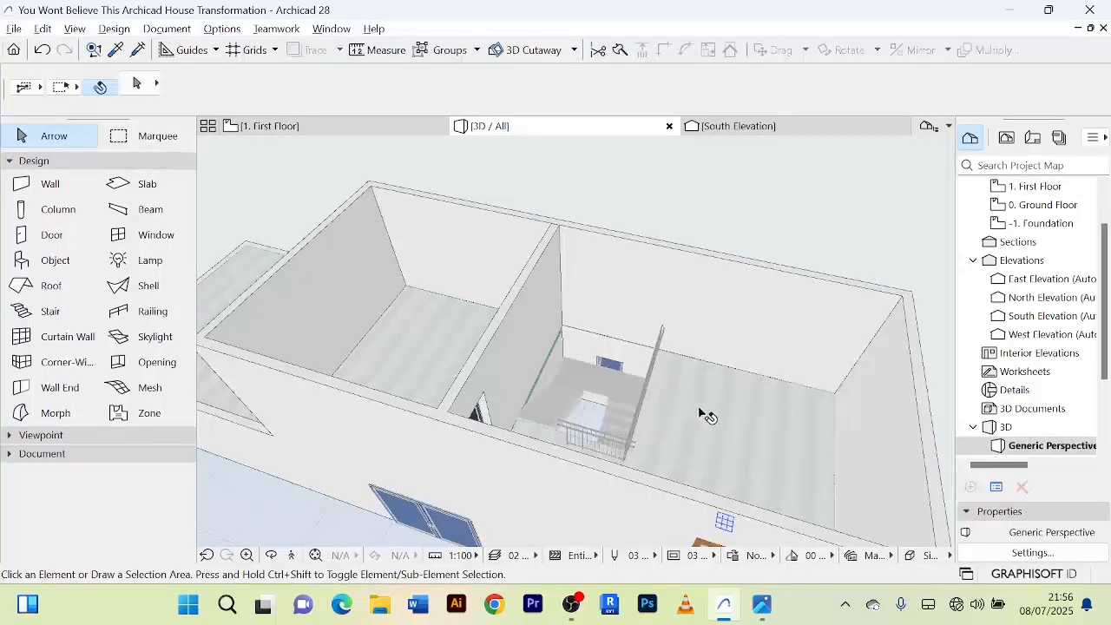
pyautogui.moveTo(699, 406); pyautogui.dragTo(407, 458)
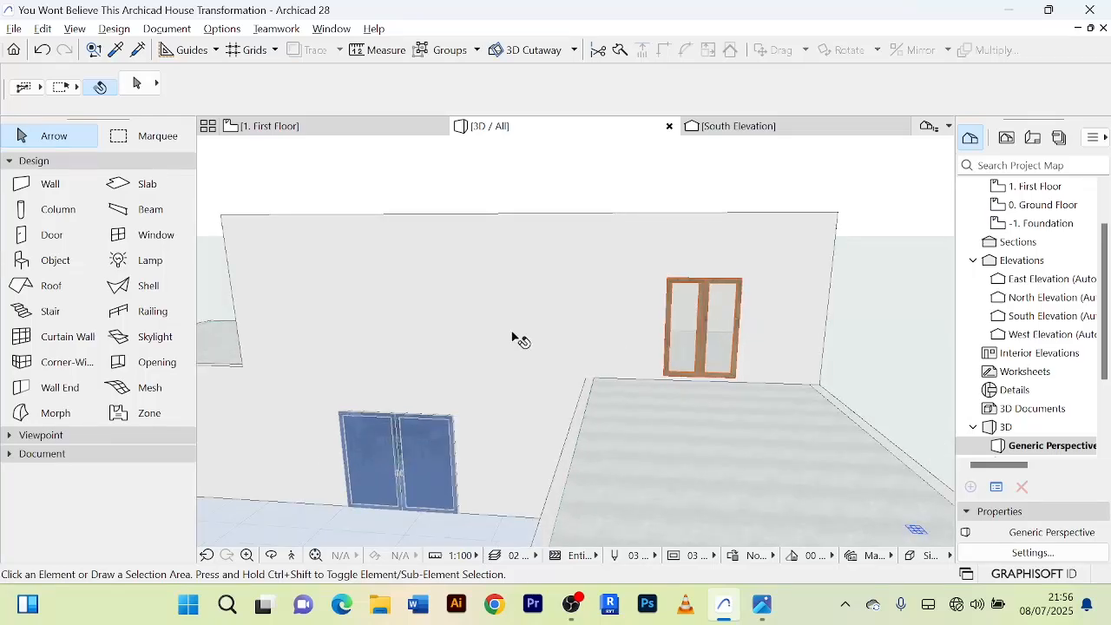
pyautogui.moveTo(512, 338)
pyautogui.mouseDown()
pyautogui.moveTo(567, 312)
pyautogui.moveTo(502, 327)
pyautogui.mouseUp()
pyautogui.moveTo(419, 406); pyautogui.dragTo(406, 422)
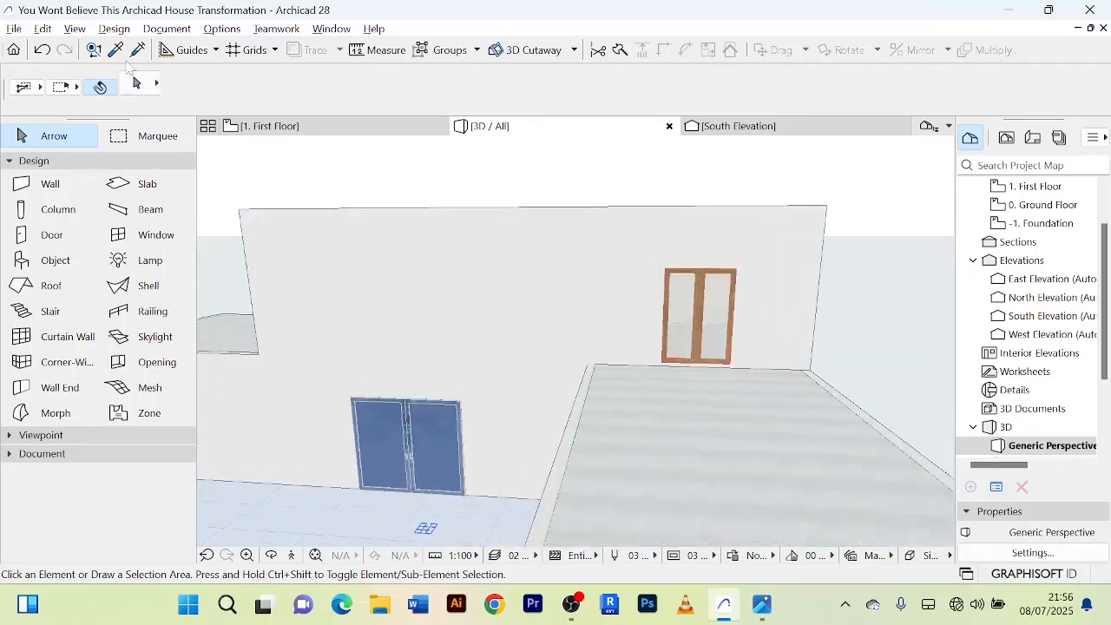
pyautogui.click(116, 49)
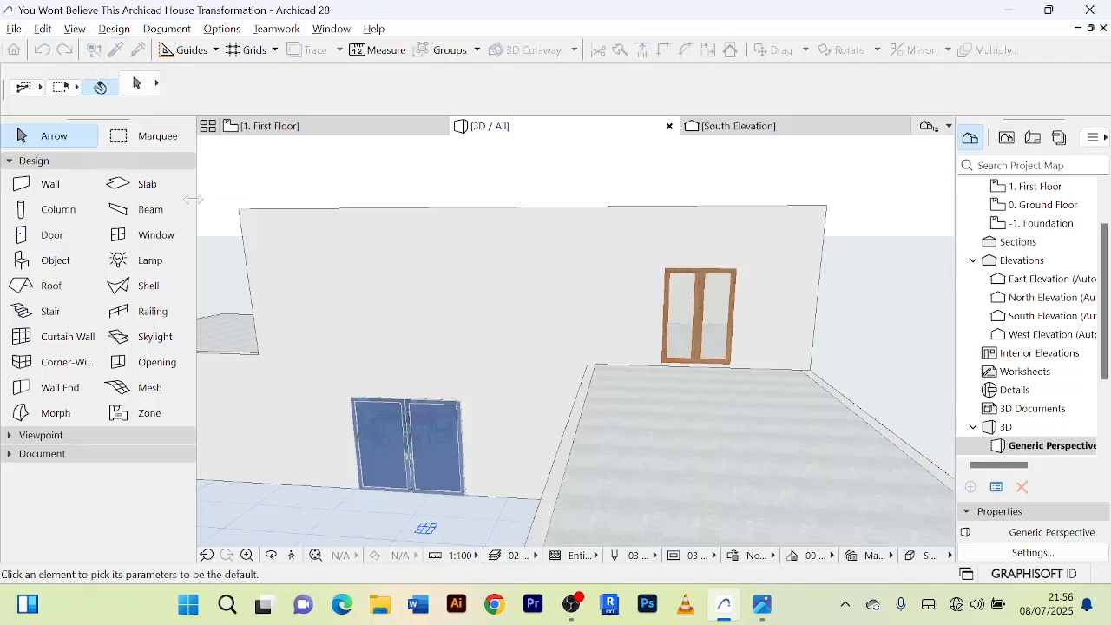
pyautogui.click(411, 427)
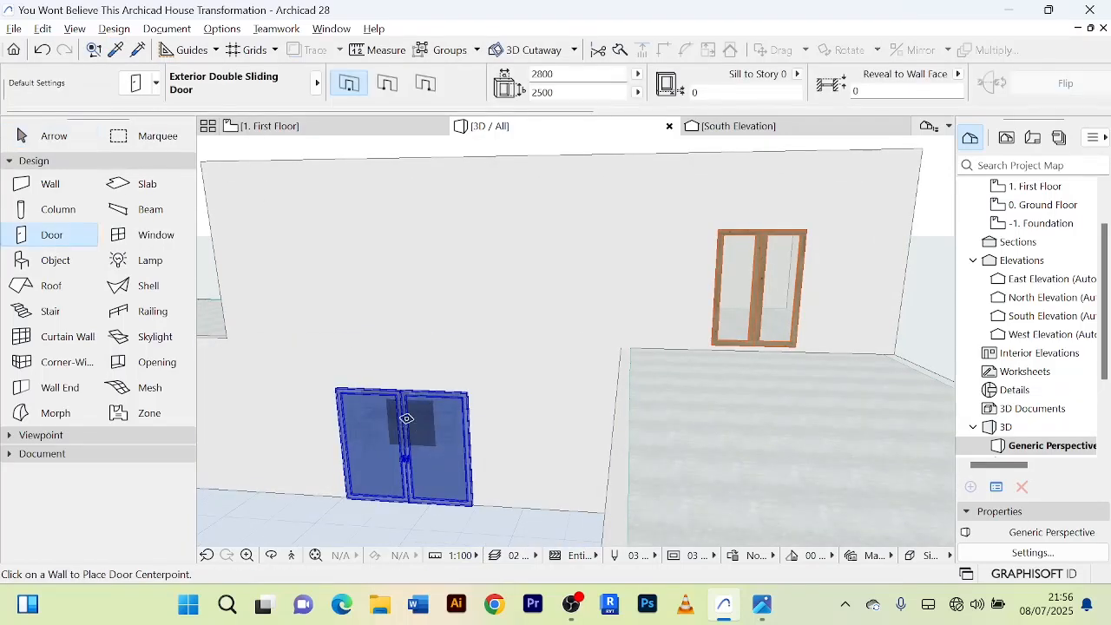
pyautogui.click(140, 51)
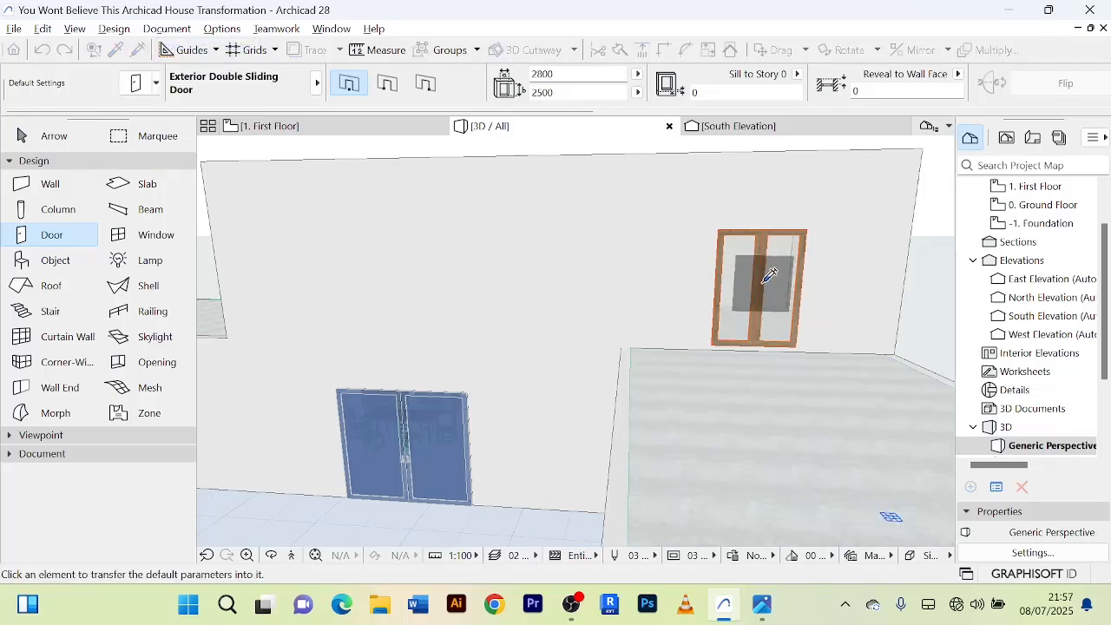
pyautogui.click(767, 272)
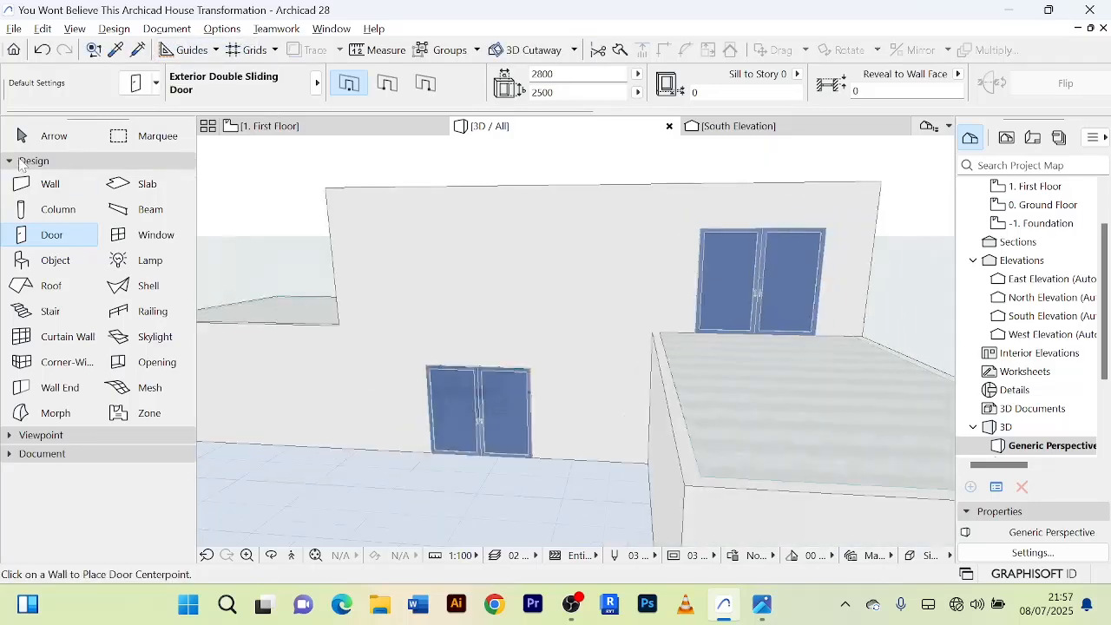
pyautogui.click(48, 138)
pyautogui.scroll(-10, 608, 303)
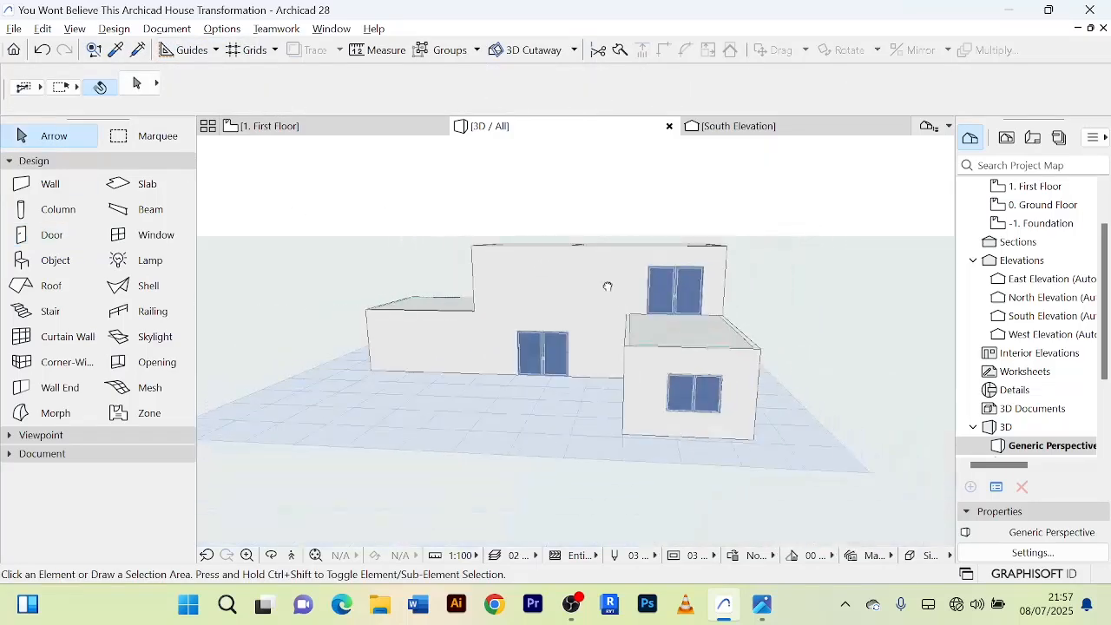
pyautogui.scroll(10, 581, 319)
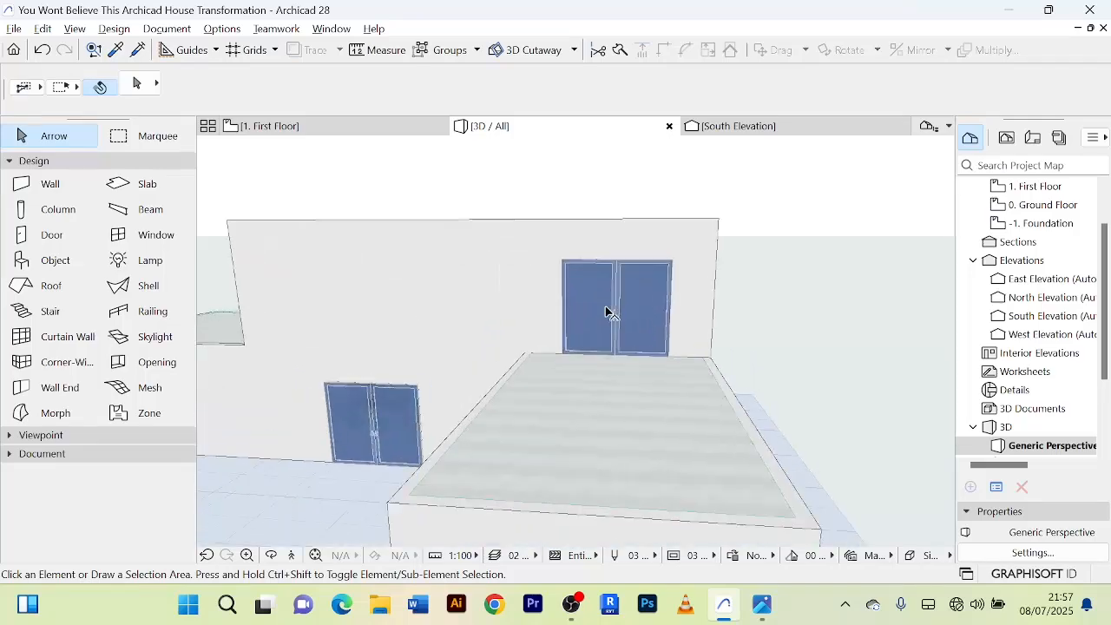
# Examine the new south door and the roof slabs beside the first floor from several sides in 3D.
pyautogui.scroll(-5, 612, 305)
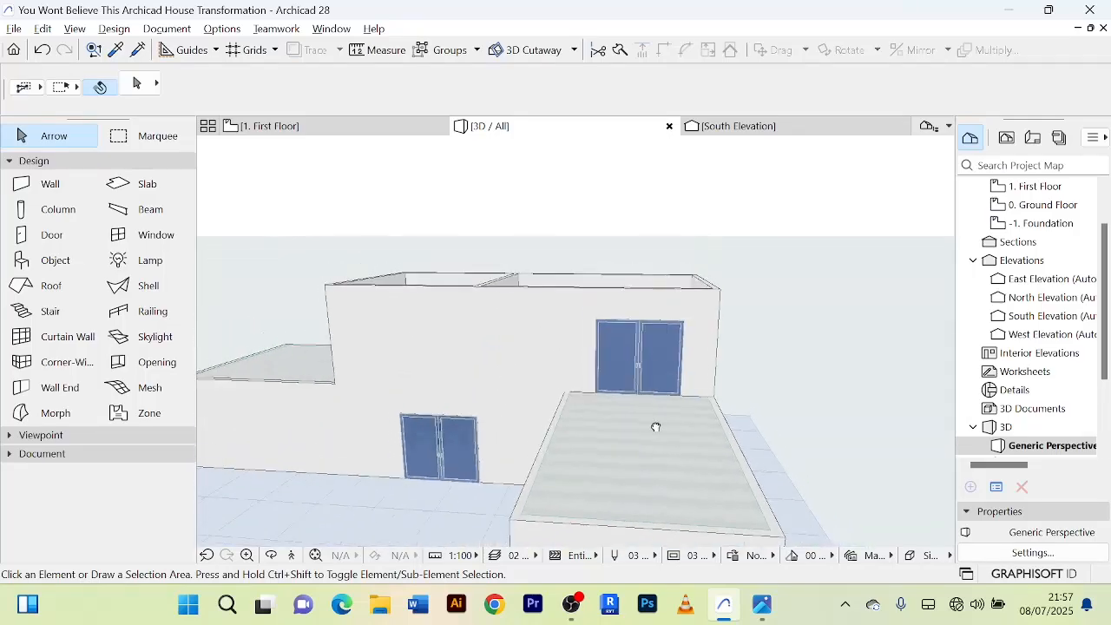
pyautogui.keyDown('shift'); pyautogui.moveTo(618, 389); pyautogui.dragTo(382, 299, button='middle'); pyautogui.keyUp('shift')
pyautogui.click(506, 409)
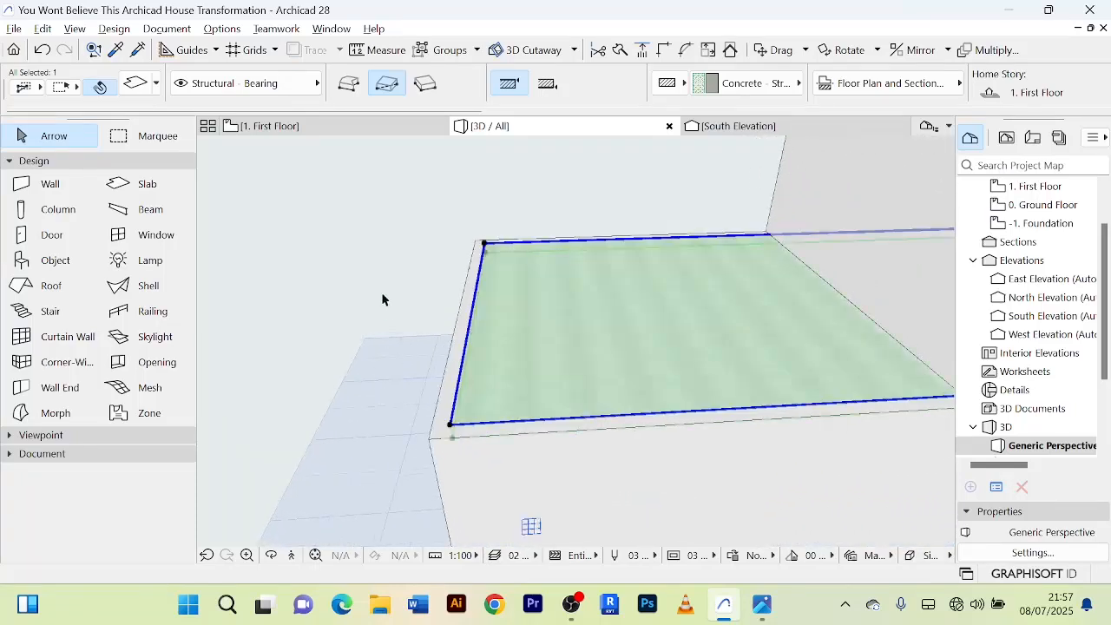
pyautogui.click(382, 250)
pyautogui.keyDown('shift'); pyautogui.moveTo(382, 250); pyautogui.dragTo(489, 346, button='middle'); pyautogui.keyUp('shift')
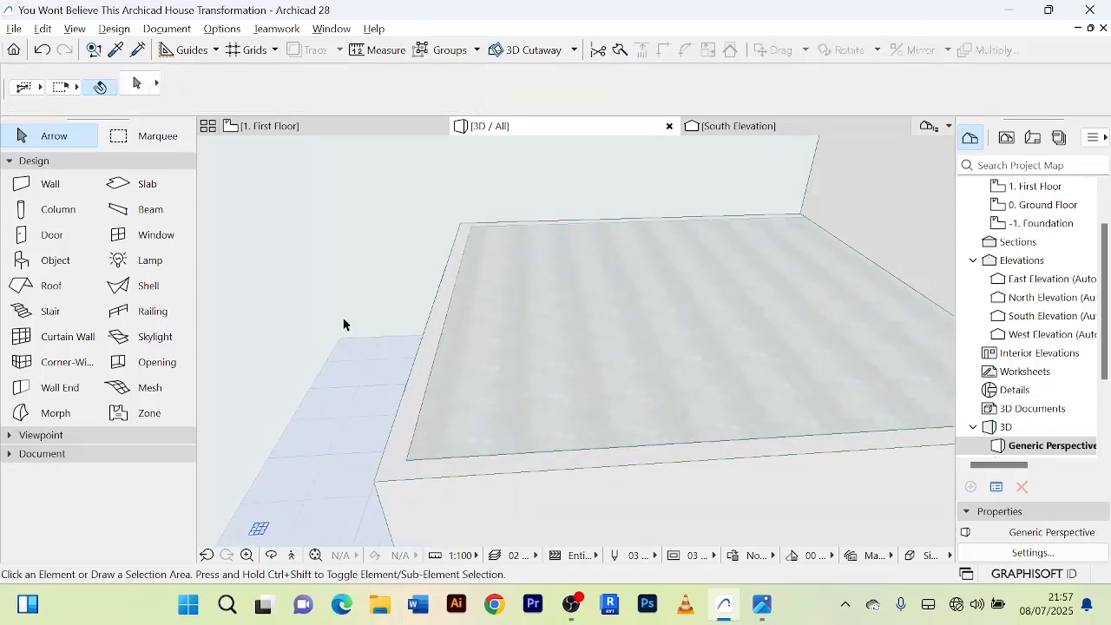
pyautogui.keyDown('shift'); pyautogui.moveTo(345, 324); pyautogui.dragTo(547, 314, button='middle'); pyautogui.keyUp('shift')
pyautogui.scroll(8, 581, 401)
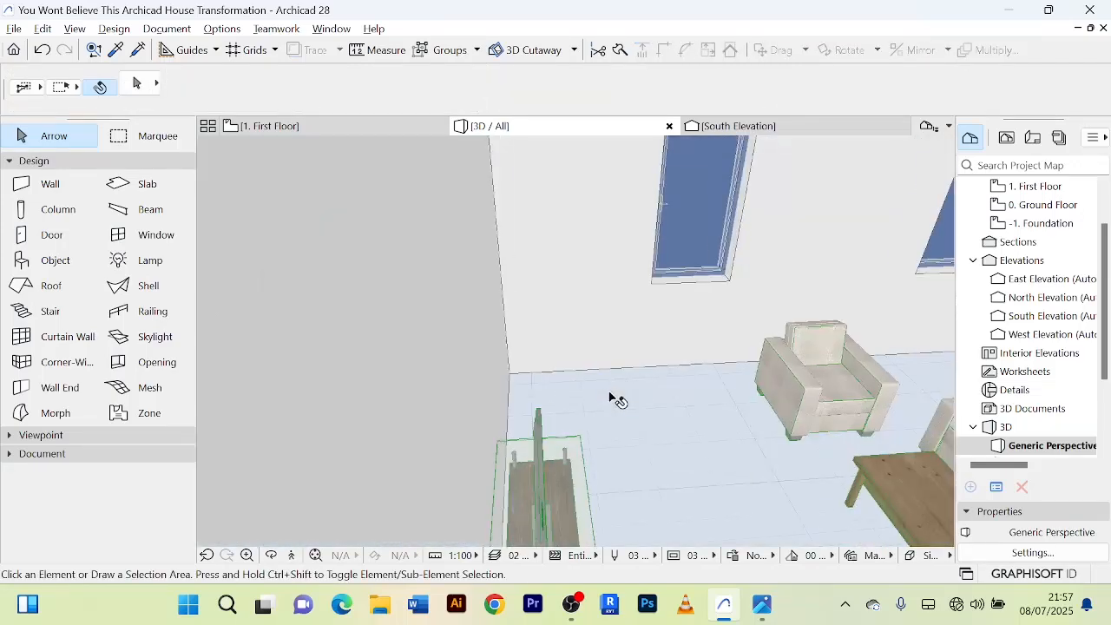
pyautogui.scroll(-8, 608, 395)
pyautogui.moveTo(561, 414); pyautogui.dragTo(372, 350, button='middle')
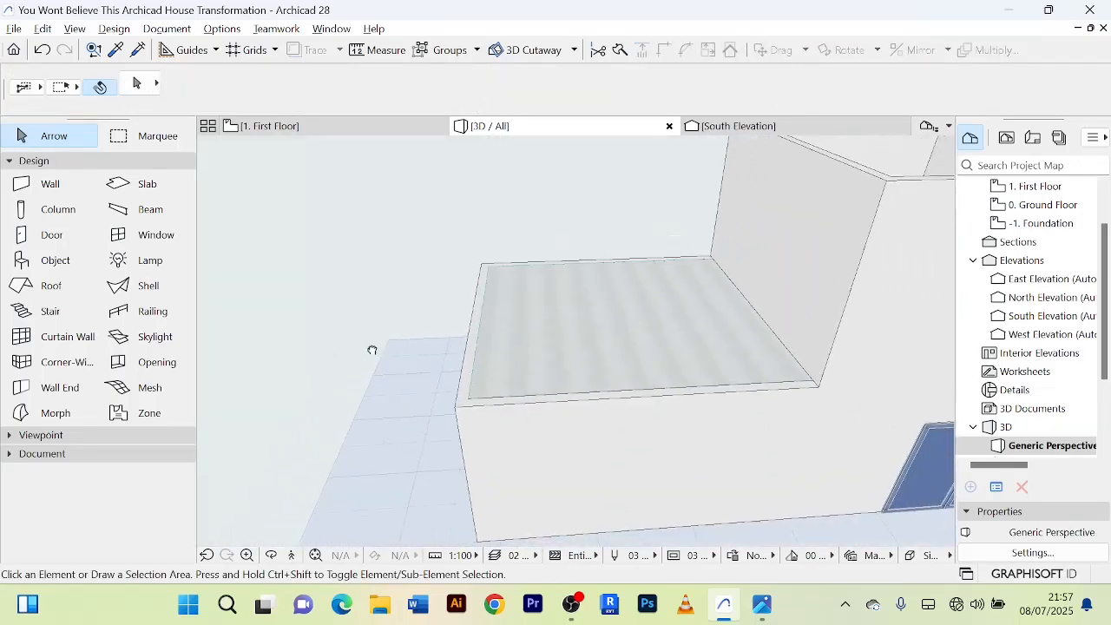
pyautogui.scroll(5, 405, 395)
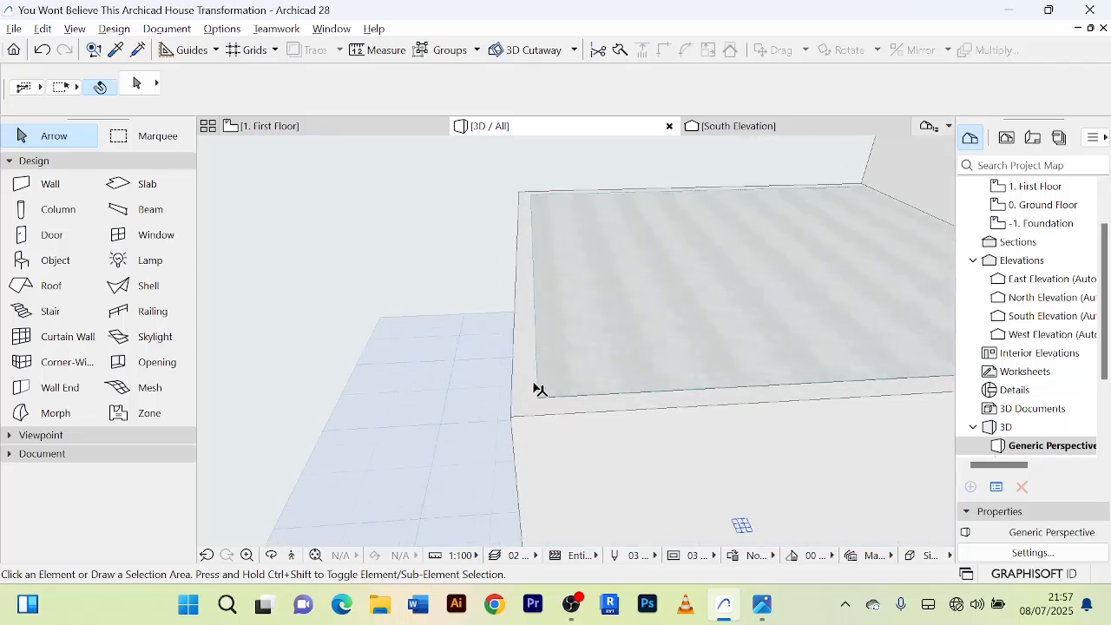
pyautogui.scroll(-6, 398, 371)
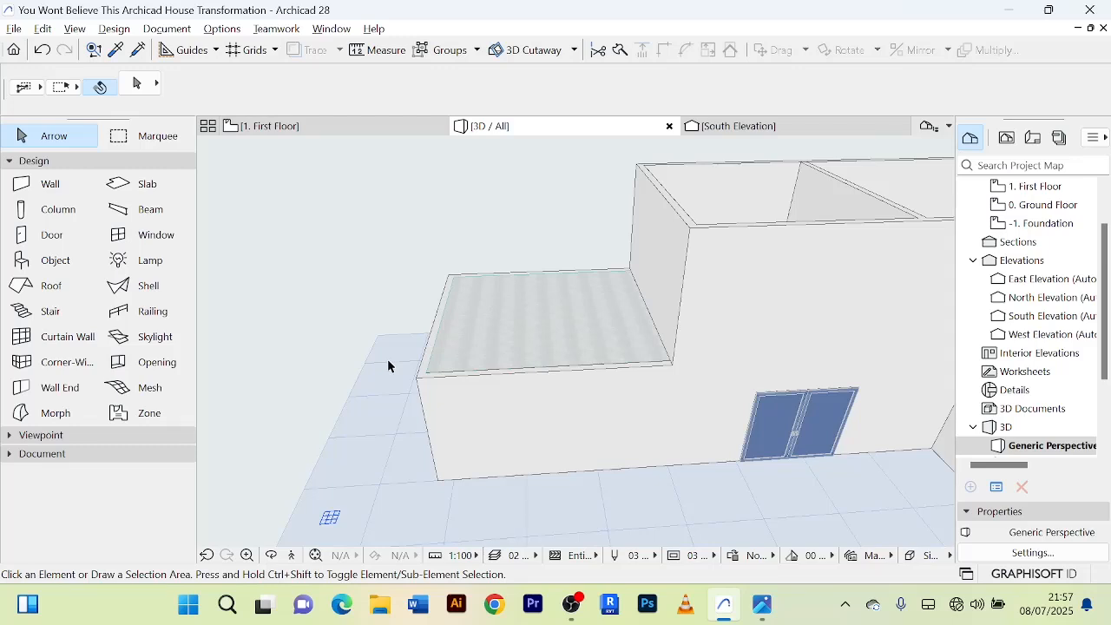
# Examine the first-floor plan, from the west exterior wall and roof slab outline to the south door and projecting slab.
pyautogui.click(350, 130)
pyautogui.scroll(6, 463, 283)
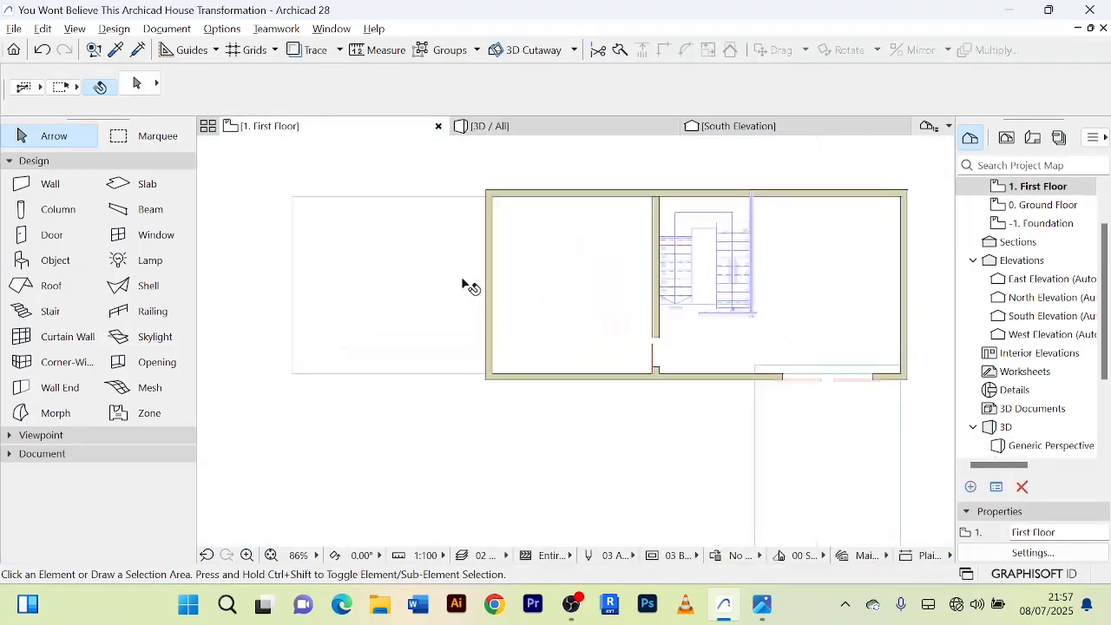
pyautogui.scroll(-5, 461, 281)
pyautogui.scroll(4, 455, 240)
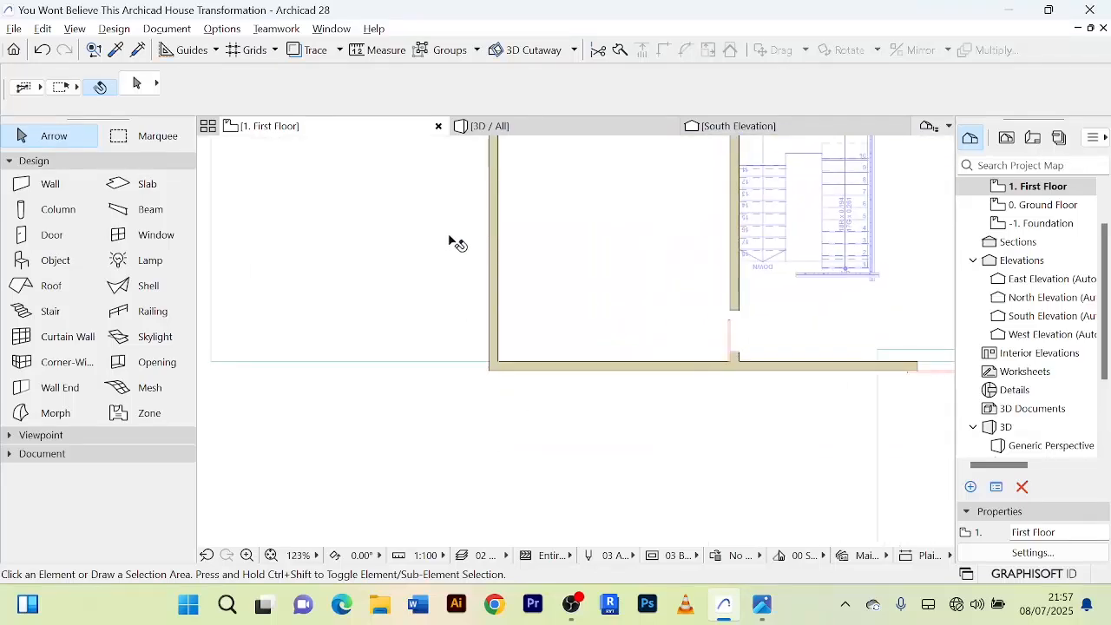
pyautogui.scroll(-3, 461, 243)
pyautogui.scroll(3, 548, 304)
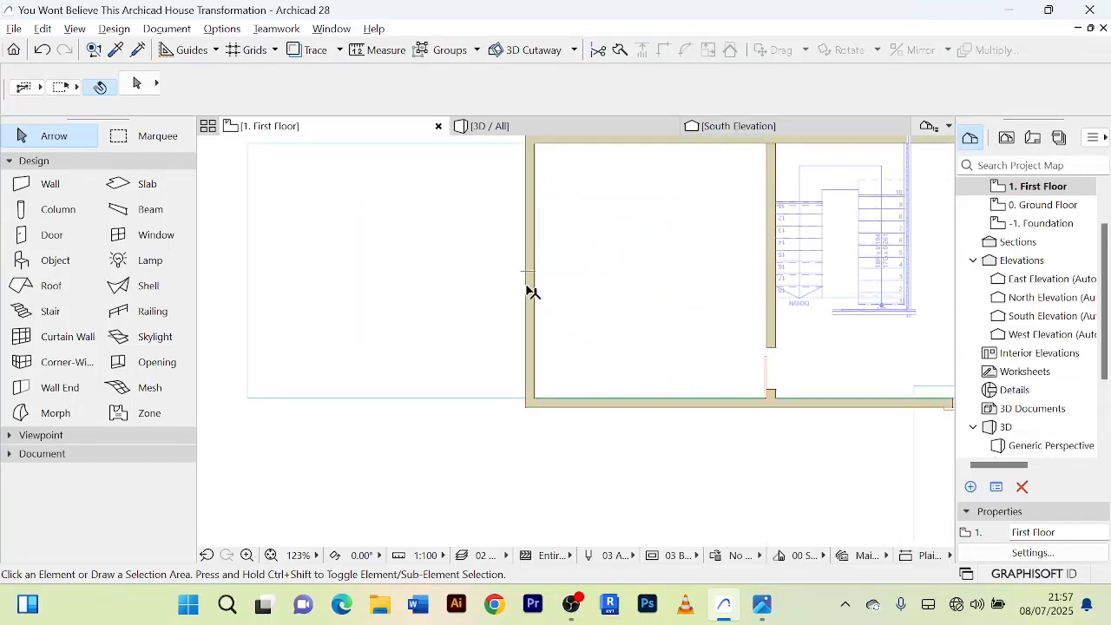
pyautogui.scroll(-2, 535, 271)
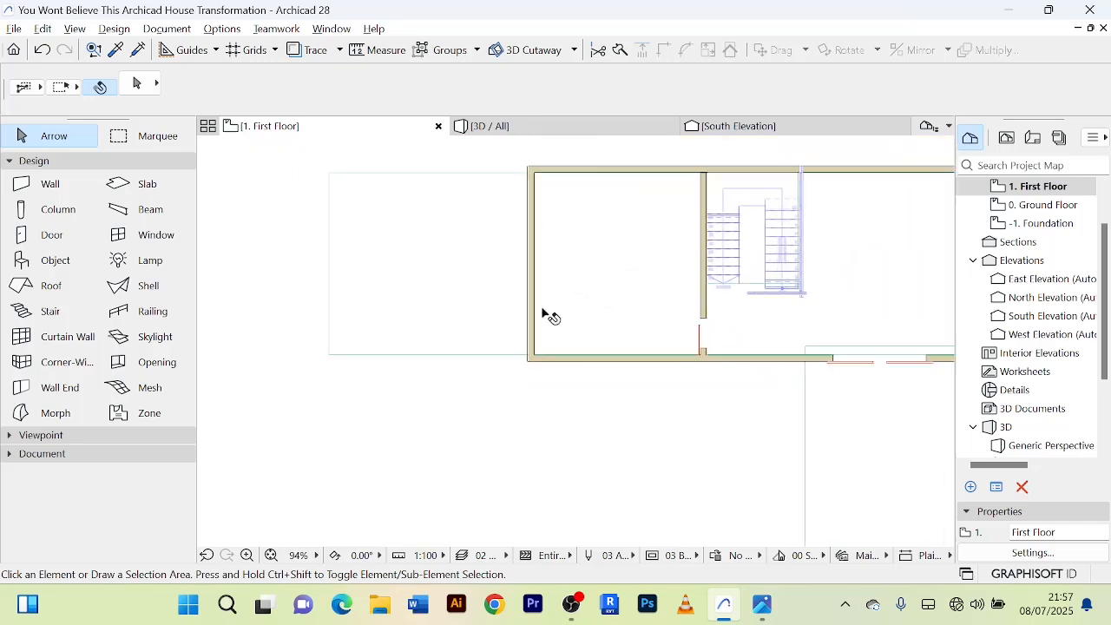
pyautogui.scroll(3, 542, 311)
pyautogui.scroll(-2, 533, 270)
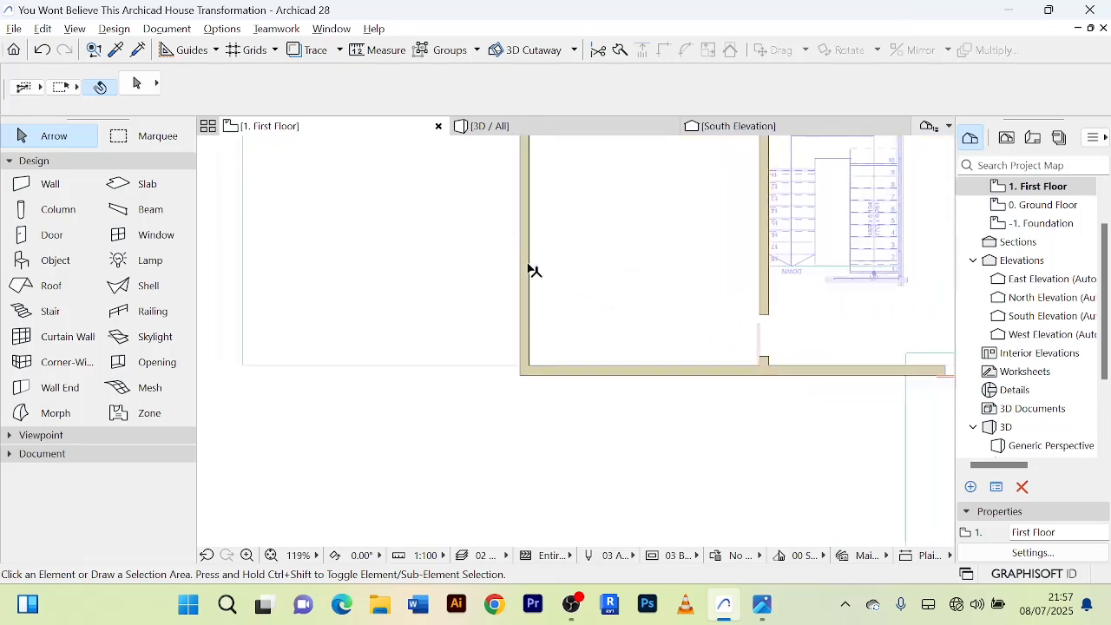
pyautogui.scroll(-3, 584, 314)
pyautogui.moveTo(764, 376); pyautogui.dragTo(666, 312, button='middle')
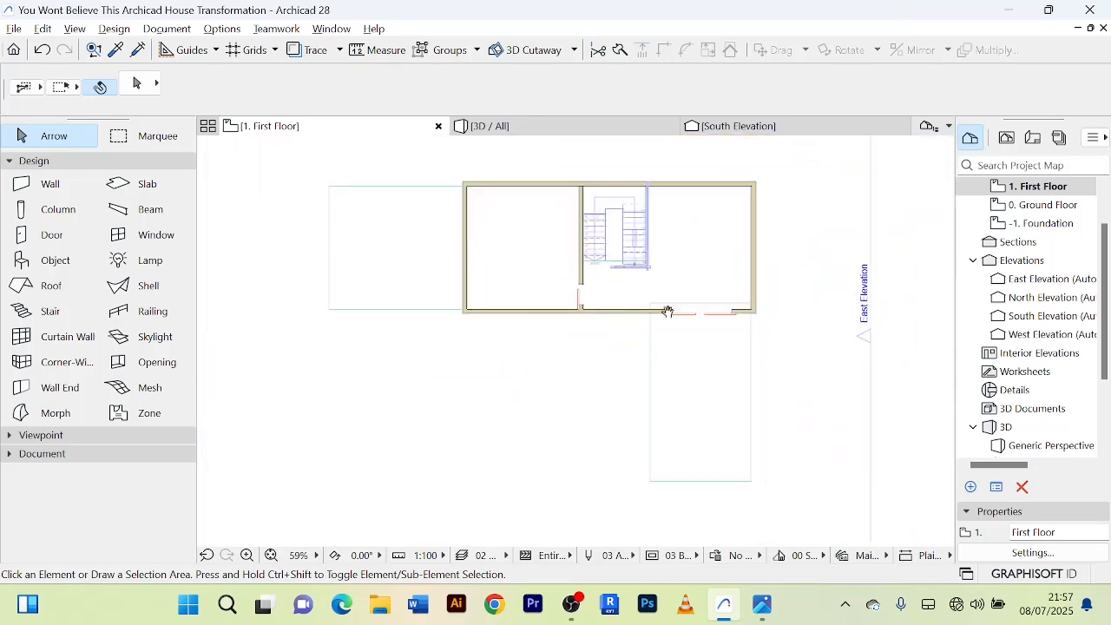
pyautogui.scroll(4, 739, 355)
pyautogui.scroll(-3, 695, 334)
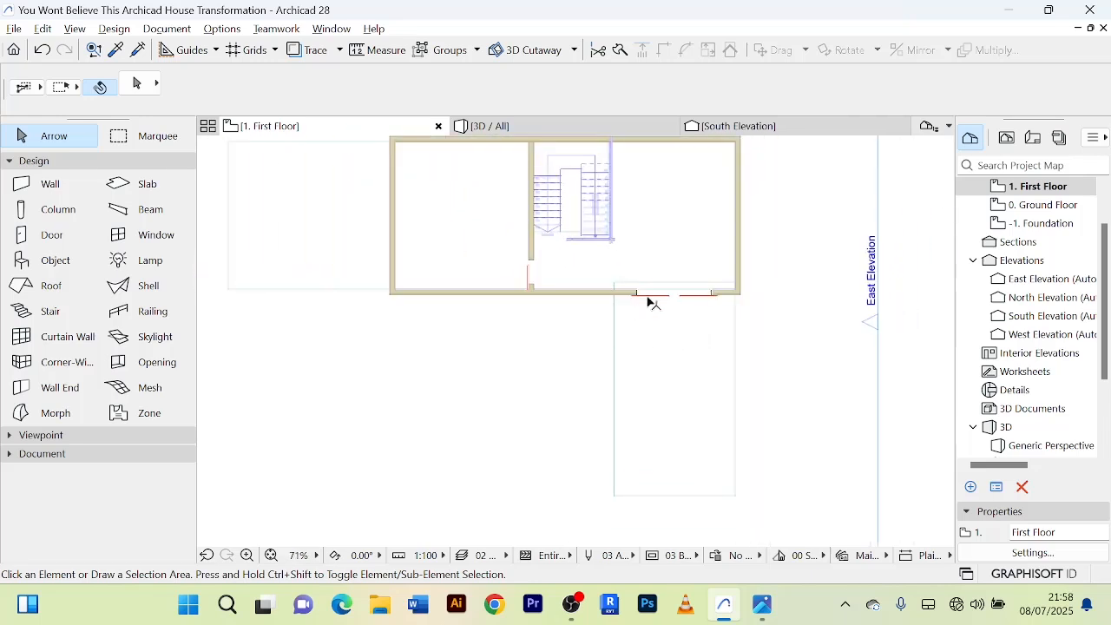
pyautogui.scroll(-1, 719, 467)
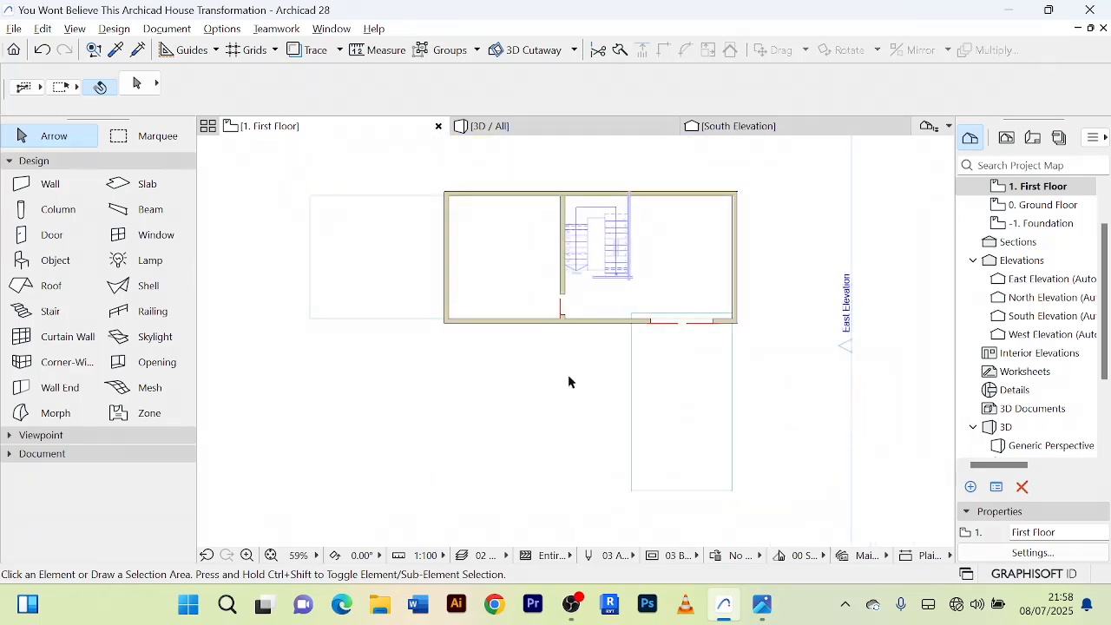
pyautogui.moveTo(568, 374); pyautogui.dragTo(561, 357, button='middle')
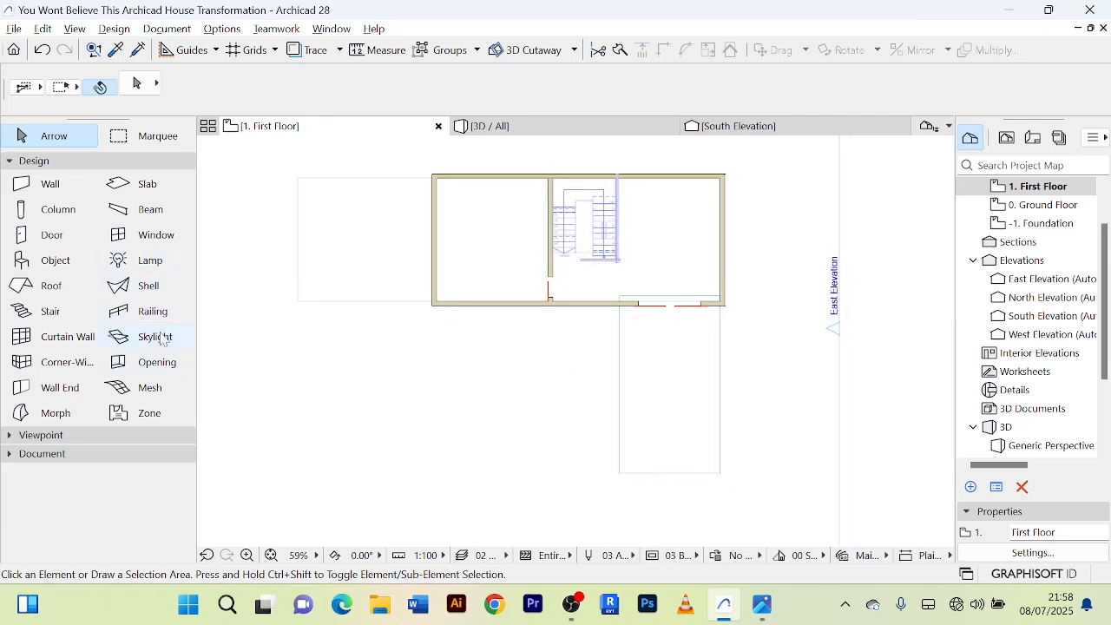
pyautogui.click(80, 373)
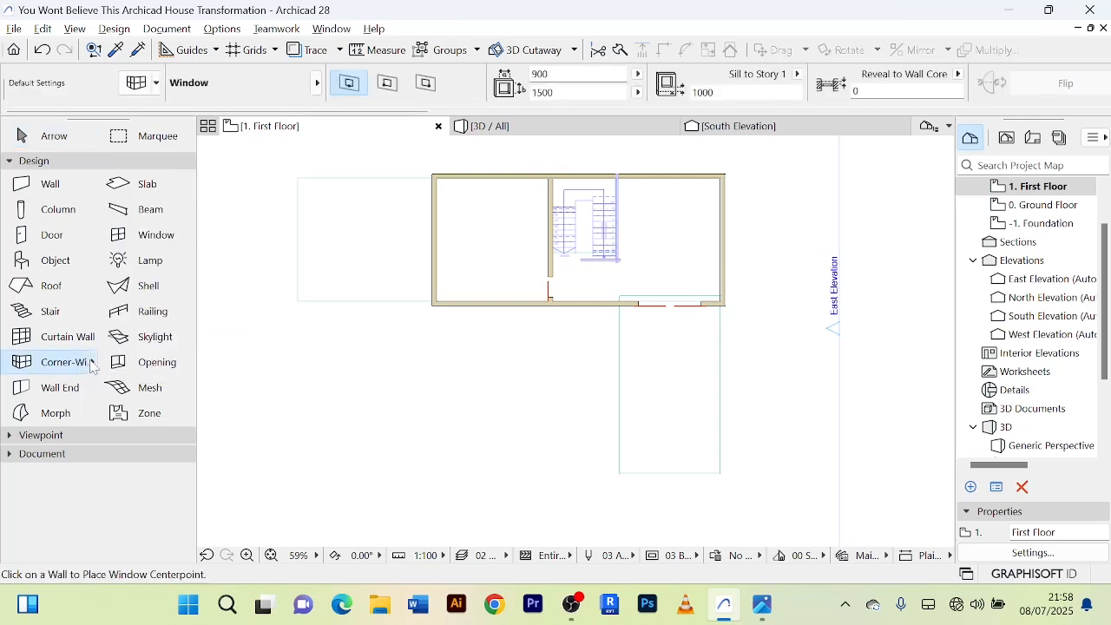
pyautogui.click(91, 365)
pyautogui.click(92, 365)
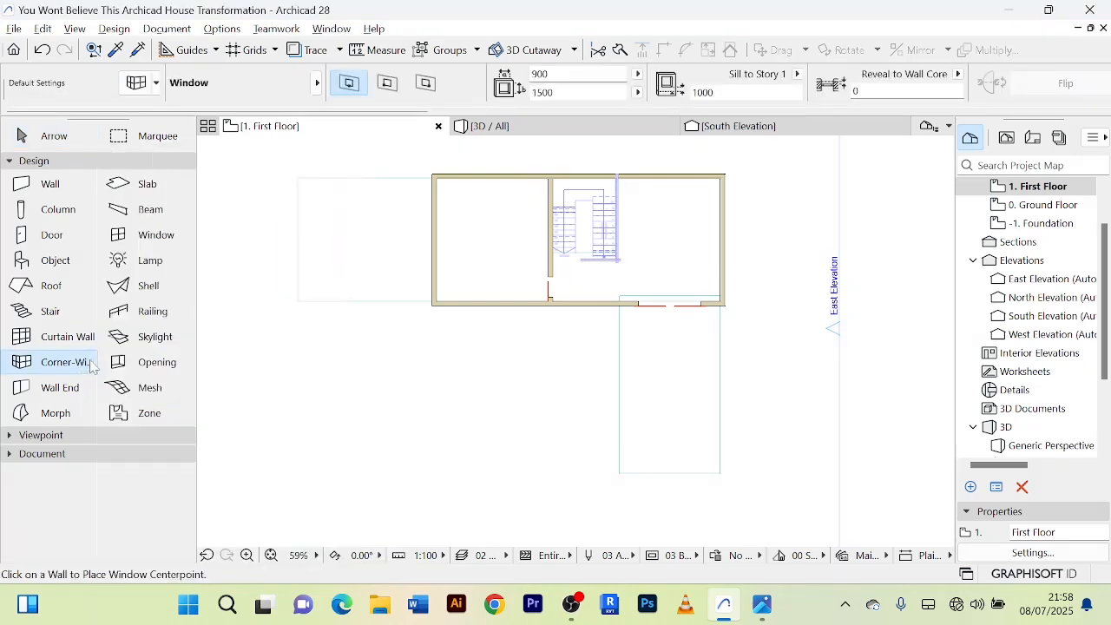
# Draw a railing along the projecting south slab's east, south and west edges, with 7500 mm sides starting and ending at the house wall.
pyautogui.click(173, 319)
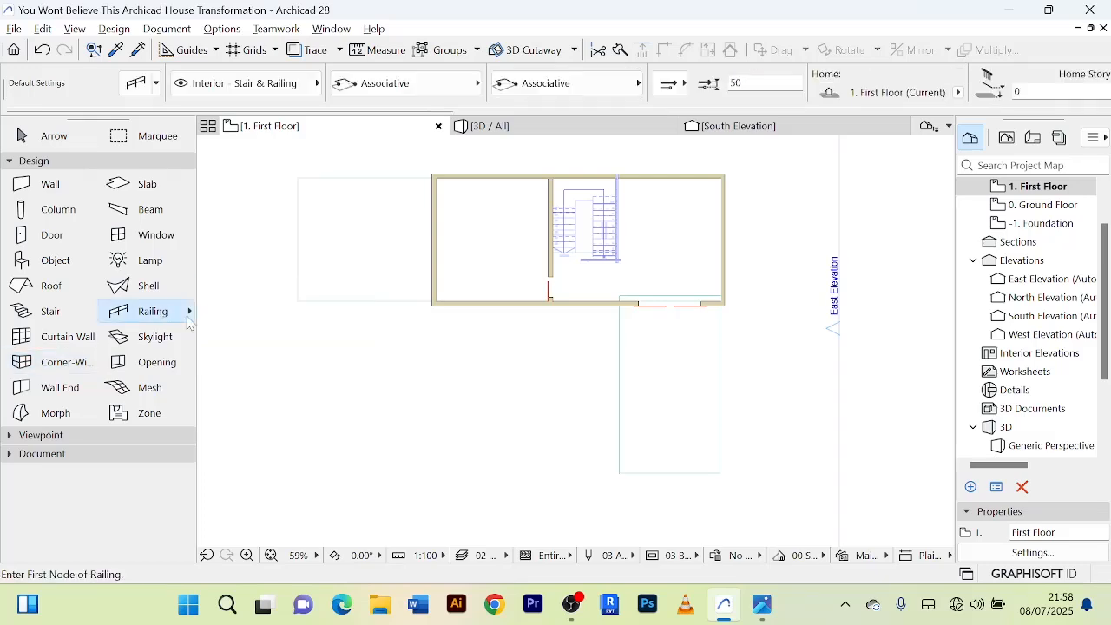
pyautogui.scroll(4, 710, 342)
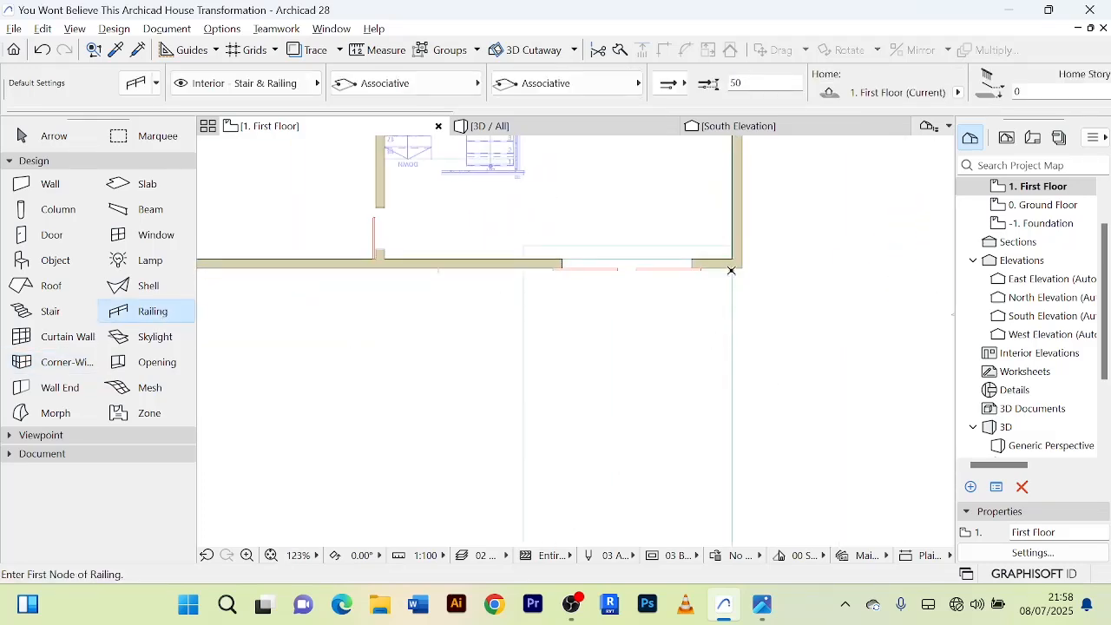
pyautogui.click(733, 268)
pyautogui.moveTo(737, 455); pyautogui.dragTo(728, 282, button='middle')
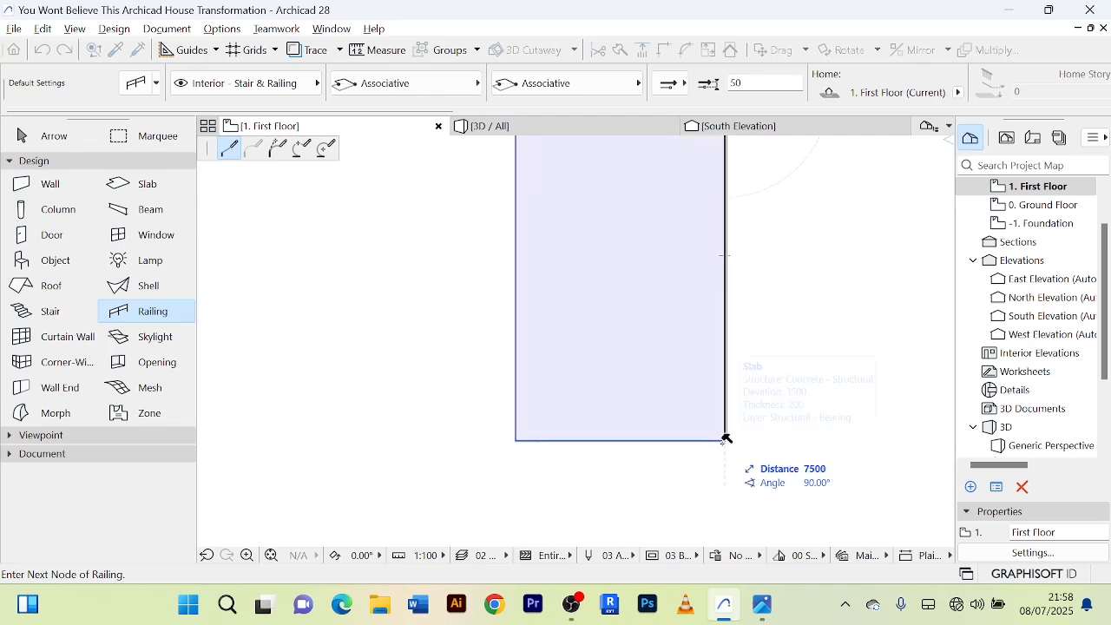
pyautogui.click(726, 440)
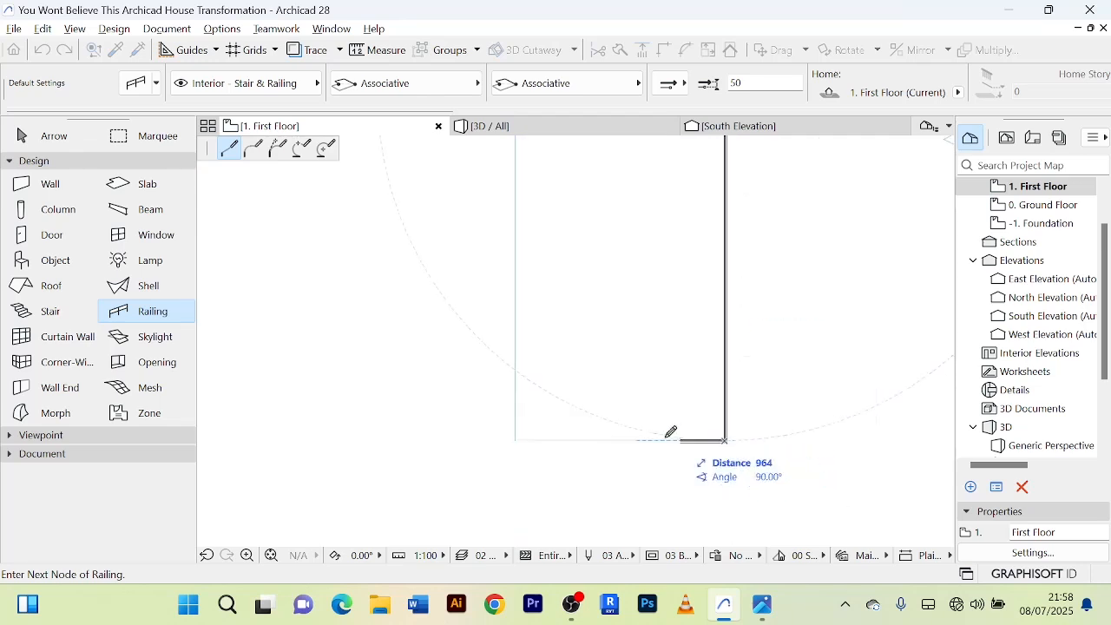
pyautogui.click(518, 440)
pyautogui.scroll(-3, 521, 301)
pyautogui.moveTo(521, 302); pyautogui.dragTo(524, 492, button='middle')
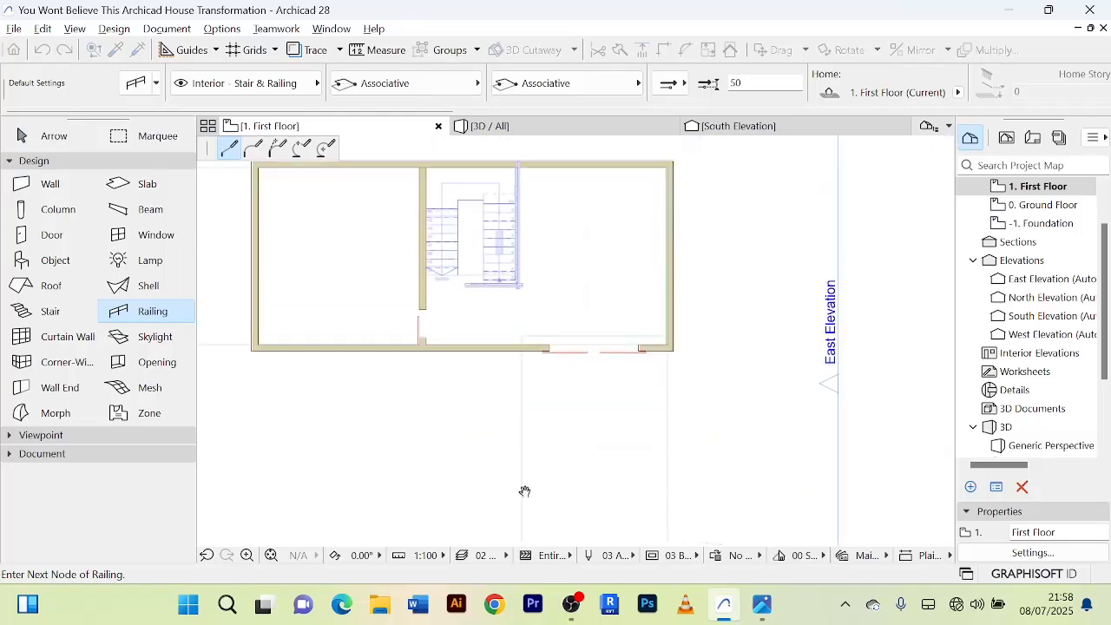
pyautogui.scroll(4, 526, 364)
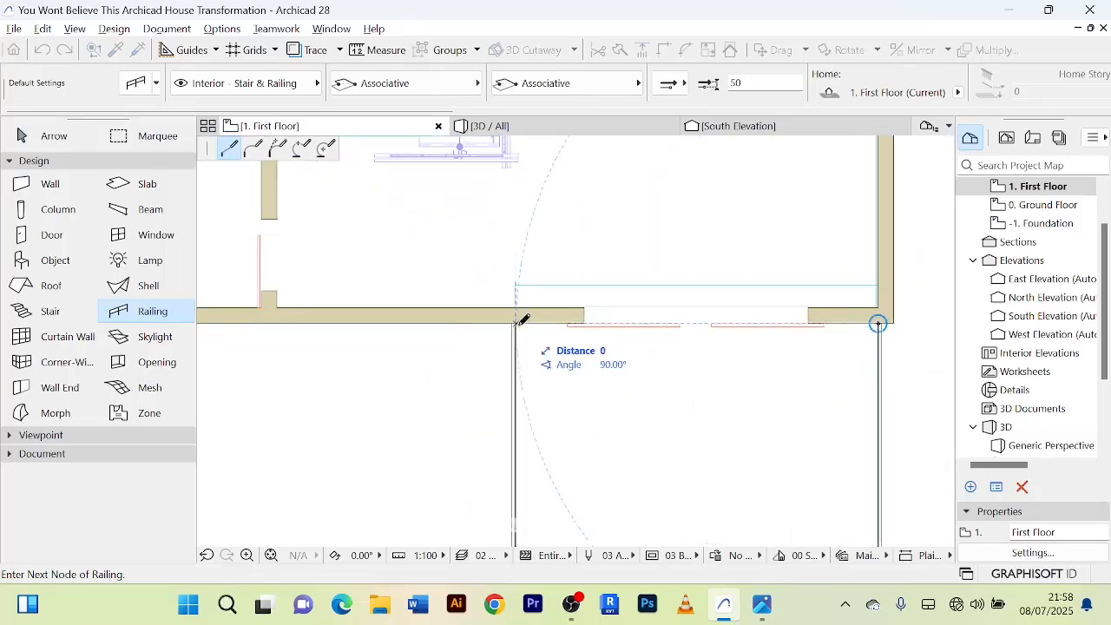
pyautogui.scroll(-3, 560, 277)
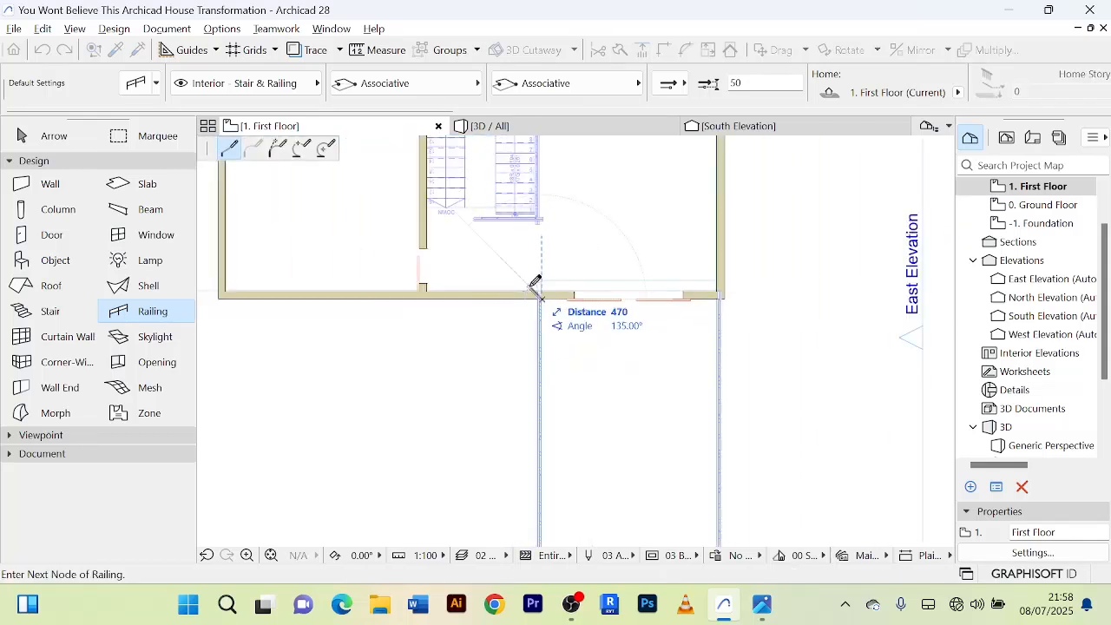
pyautogui.rightClick(536, 283)
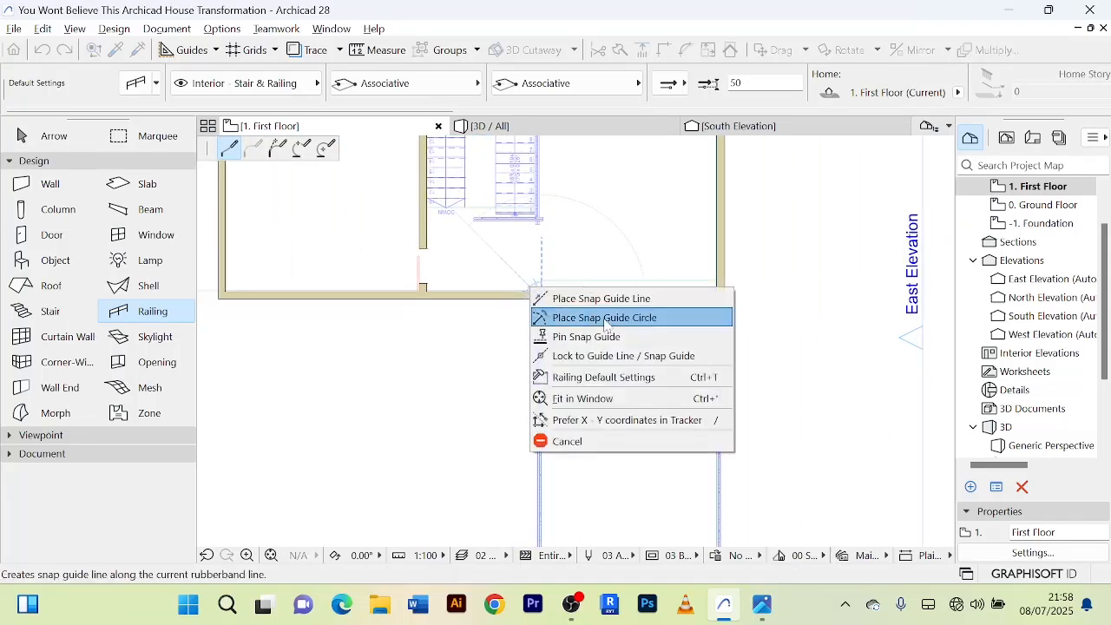
pyautogui.click(599, 443)
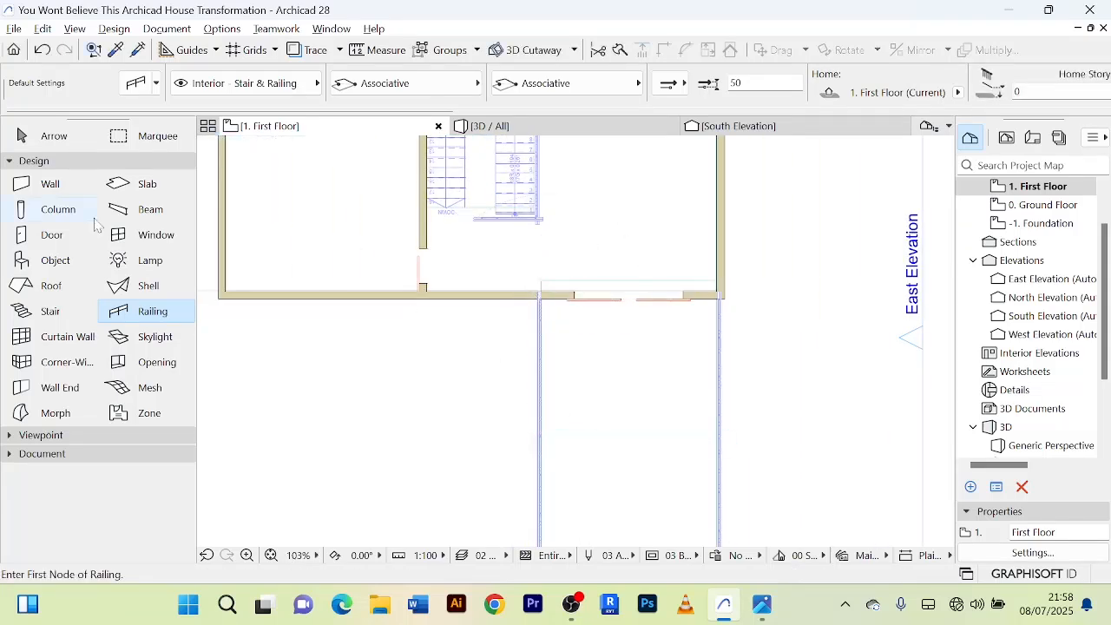
pyautogui.click(35, 143)
# Inspect the terrace railing, its junctions with the wall and the overall house in 3D, and return to the first-floor plan.
pyautogui.click(560, 131)
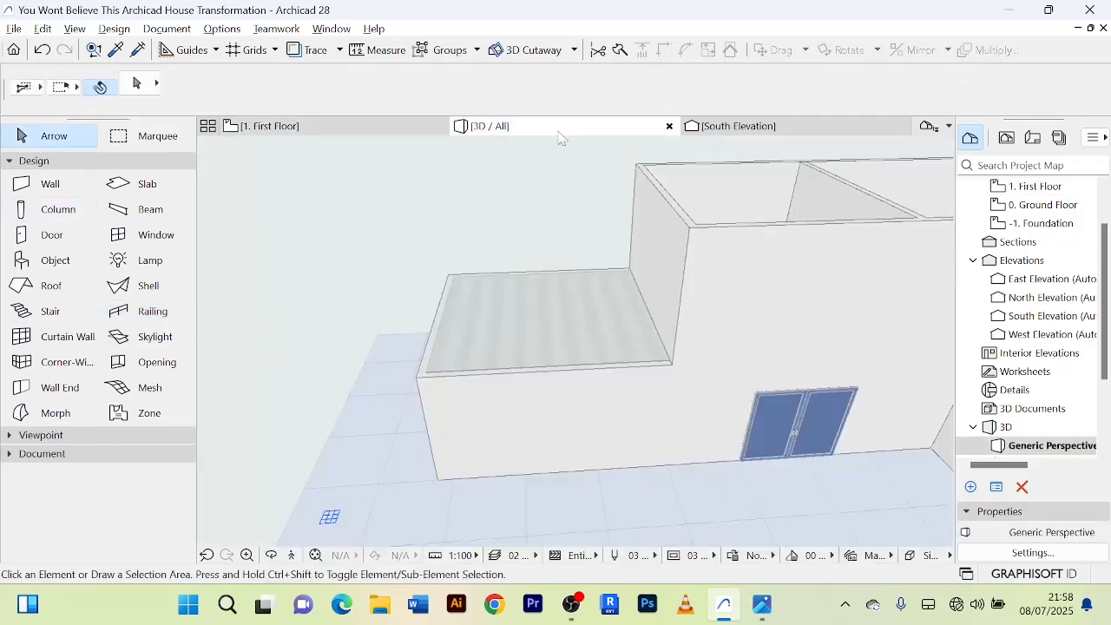
pyautogui.keyDown('shift'); pyautogui.moveTo(725, 380); pyautogui.dragTo(418, 310, button='middle'); pyautogui.keyUp('shift')
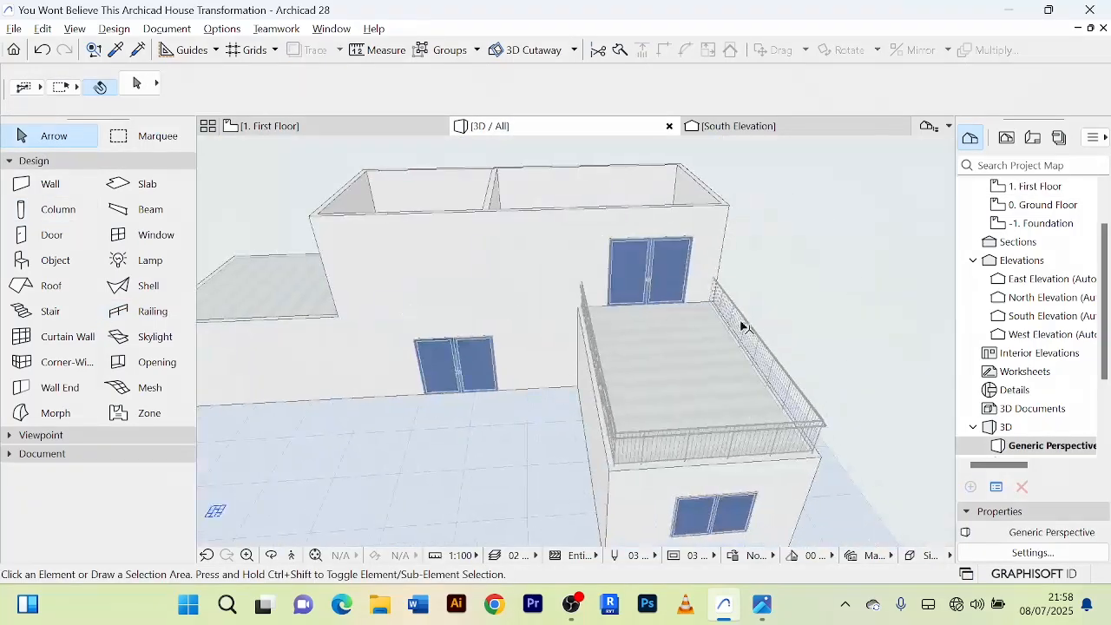
pyautogui.keyDown('shift'); pyautogui.moveTo(741, 328); pyautogui.dragTo(783, 306, button='middle'); pyautogui.keyUp('shift')
pyautogui.scroll(-3, 451, 392)
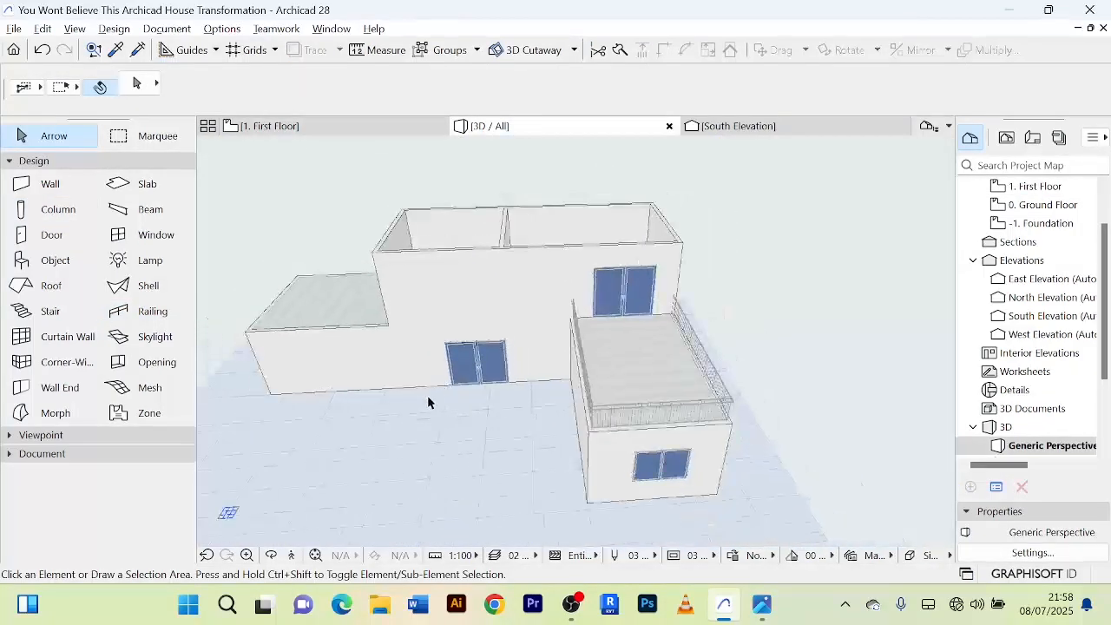
pyautogui.keyDown('shift'); pyautogui.moveTo(437, 400); pyautogui.dragTo(564, 288, button='middle'); pyautogui.keyUp('shift')
pyautogui.scroll(3, 644, 341)
pyautogui.scroll(-2, 638, 335)
pyautogui.scroll(2, 464, 364)
pyautogui.scroll(-2, 464, 358)
pyautogui.scroll(3, 612, 332)
pyautogui.scroll(-1, 595, 353)
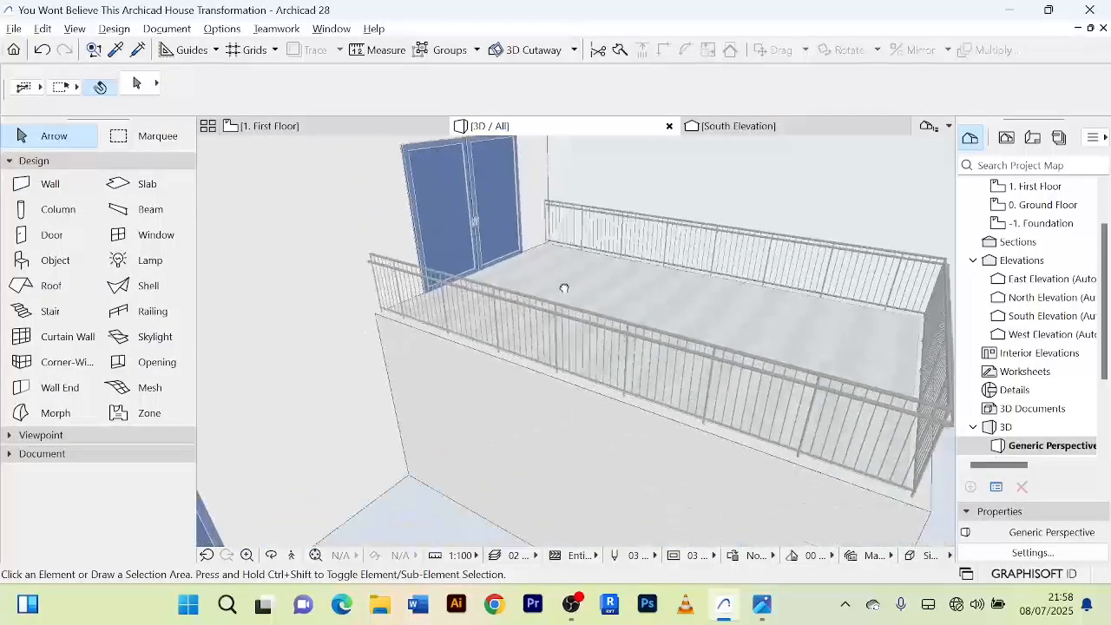
pyautogui.scroll(-2, 590, 322)
pyautogui.scroll(-2, 621, 356)
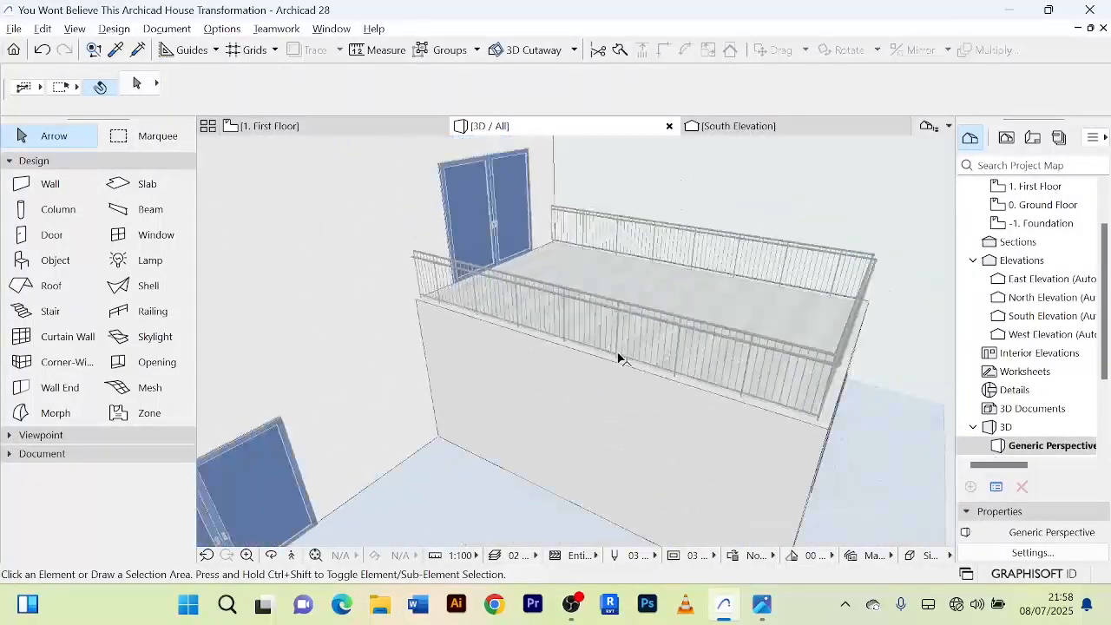
pyautogui.scroll(-5, 573, 334)
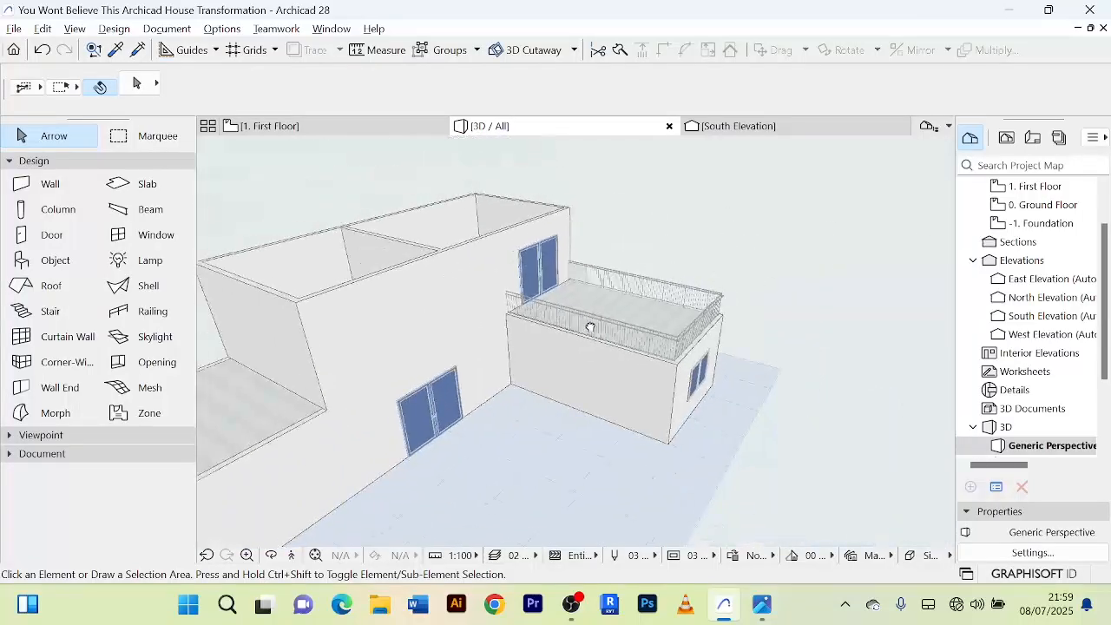
pyautogui.keyDown('shift'); pyautogui.moveTo(587, 322); pyautogui.dragTo(379, 350, button='middle'); pyautogui.keyUp('shift')
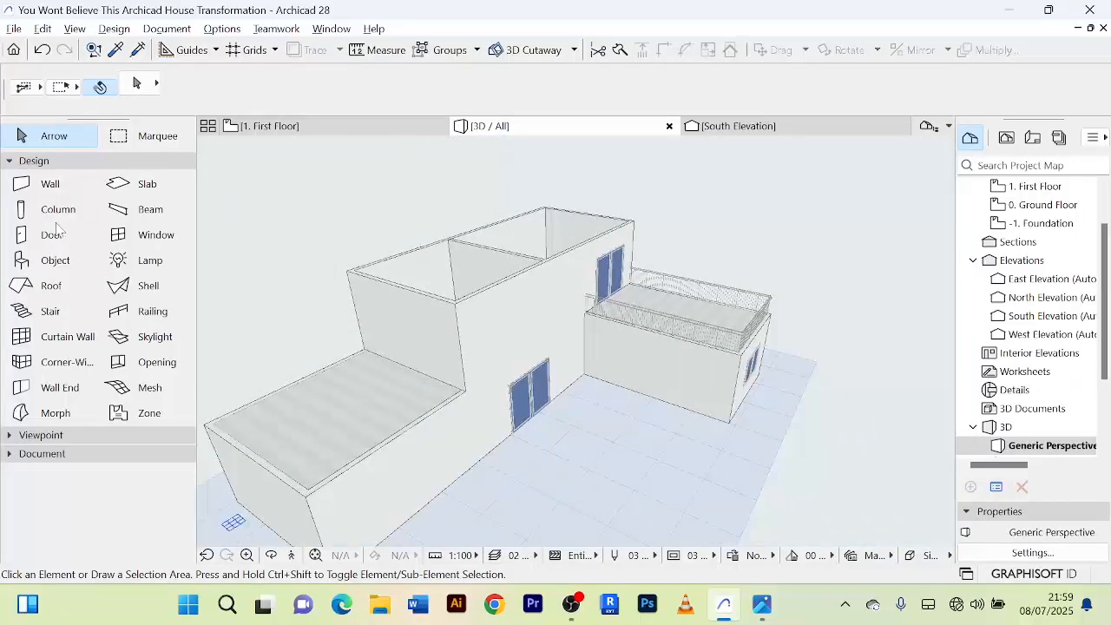
pyautogui.click(278, 126)
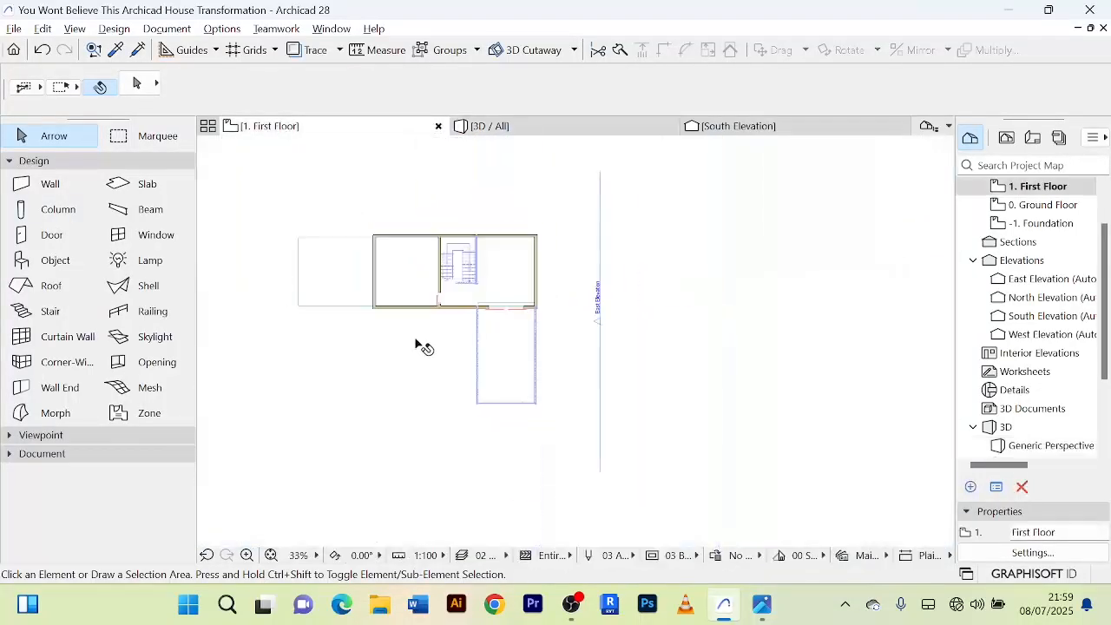
pyautogui.scroll(3, 423, 270)
pyautogui.click(474, 199)
pyautogui.rightClick(475, 199)
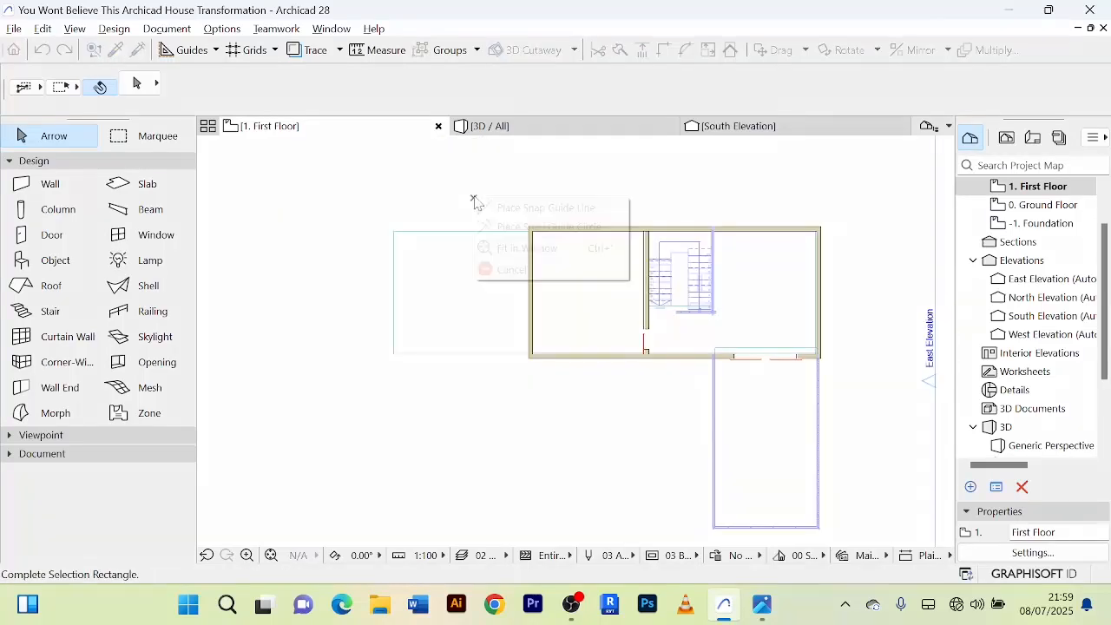
pyautogui.click(520, 273)
# Draw a three-sided railing on the west roof slab, running about 2000 mm west from the house wall, north, then east back to the wall.
pyautogui.scroll(4, 565, 266)
pyautogui.scroll(-3, 309, 251)
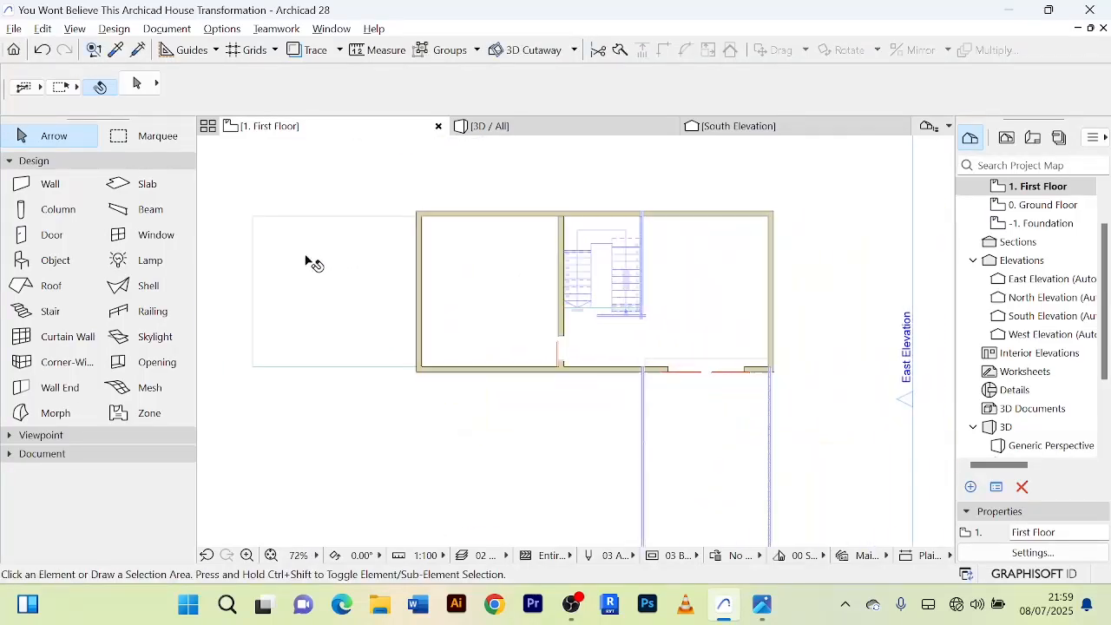
pyautogui.click(152, 313)
pyautogui.scroll(3, 260, 347)
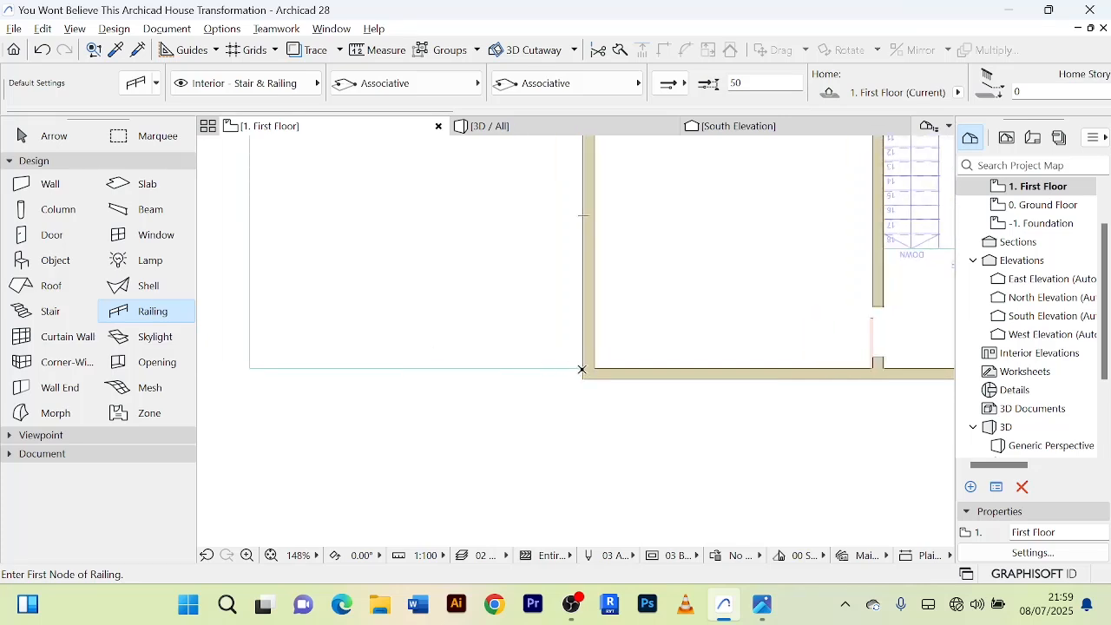
pyautogui.click(583, 368)
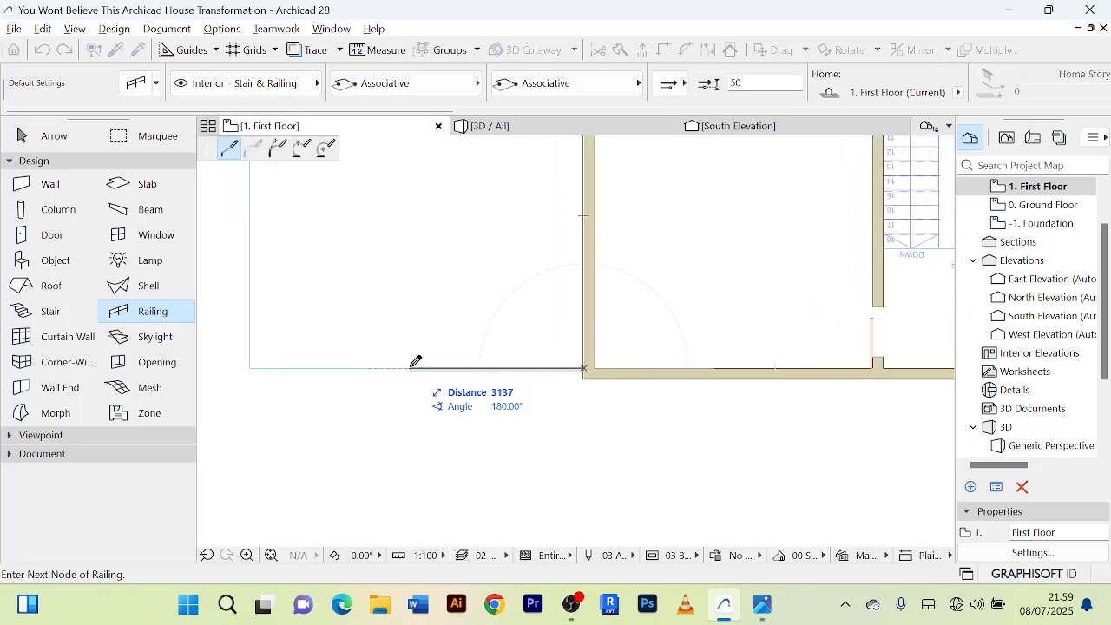
pyautogui.click(477, 365)
pyautogui.scroll(-2, 474, 365)
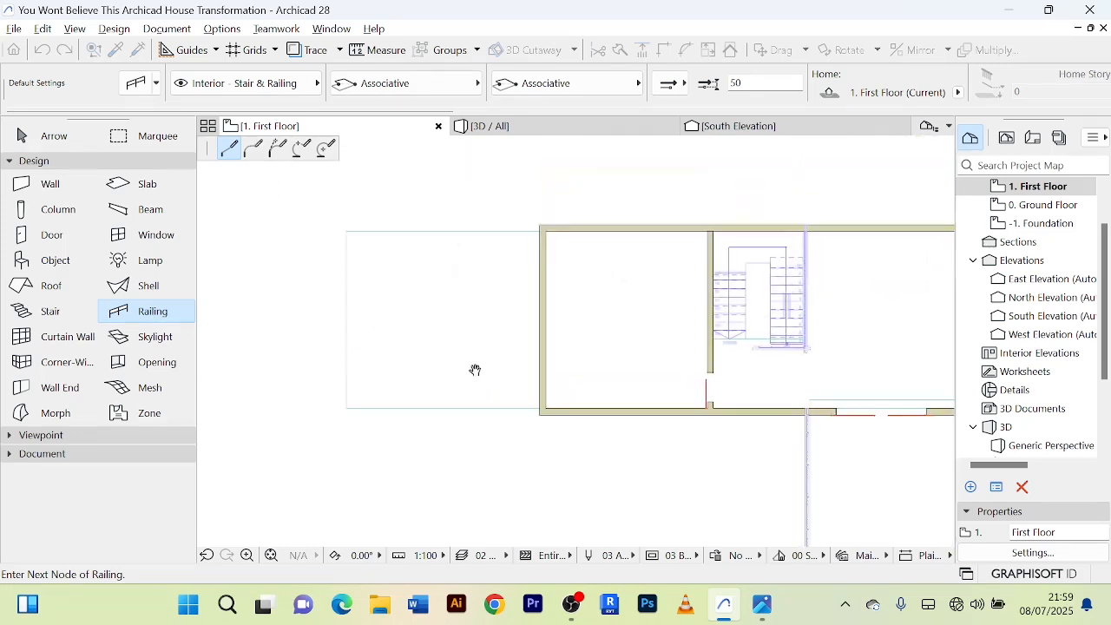
pyautogui.scroll(3, 476, 267)
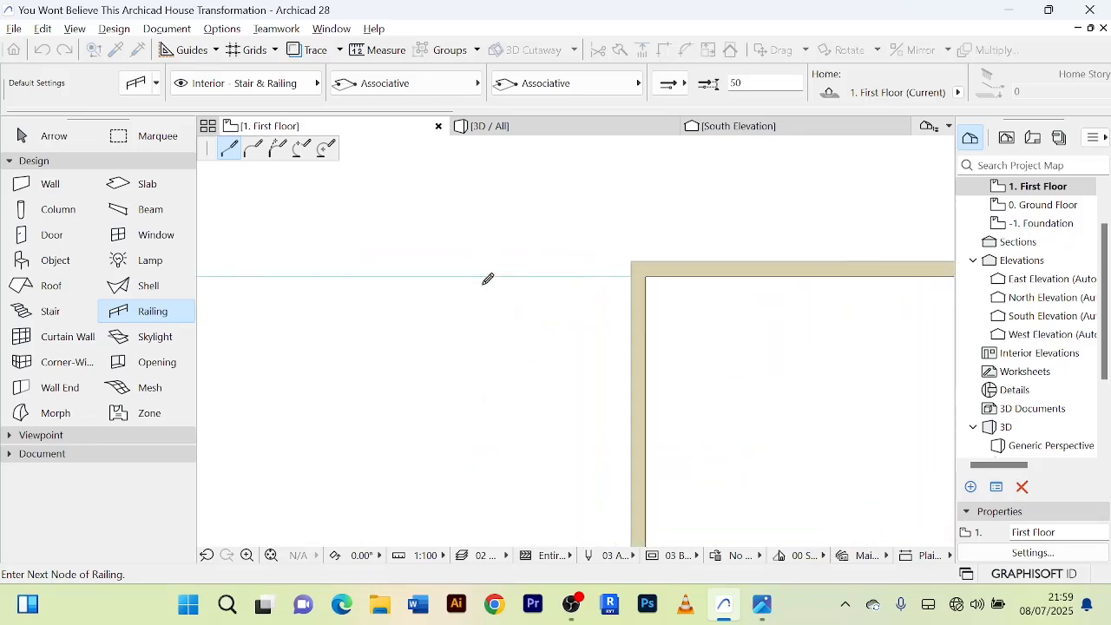
pyautogui.click(488, 273)
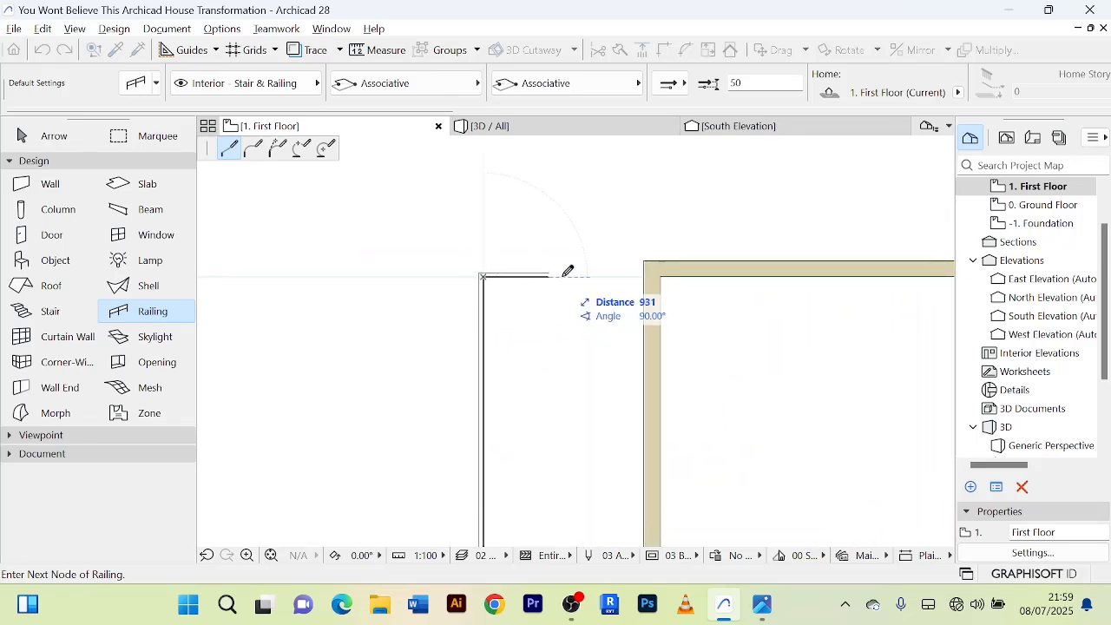
pyautogui.click(658, 272)
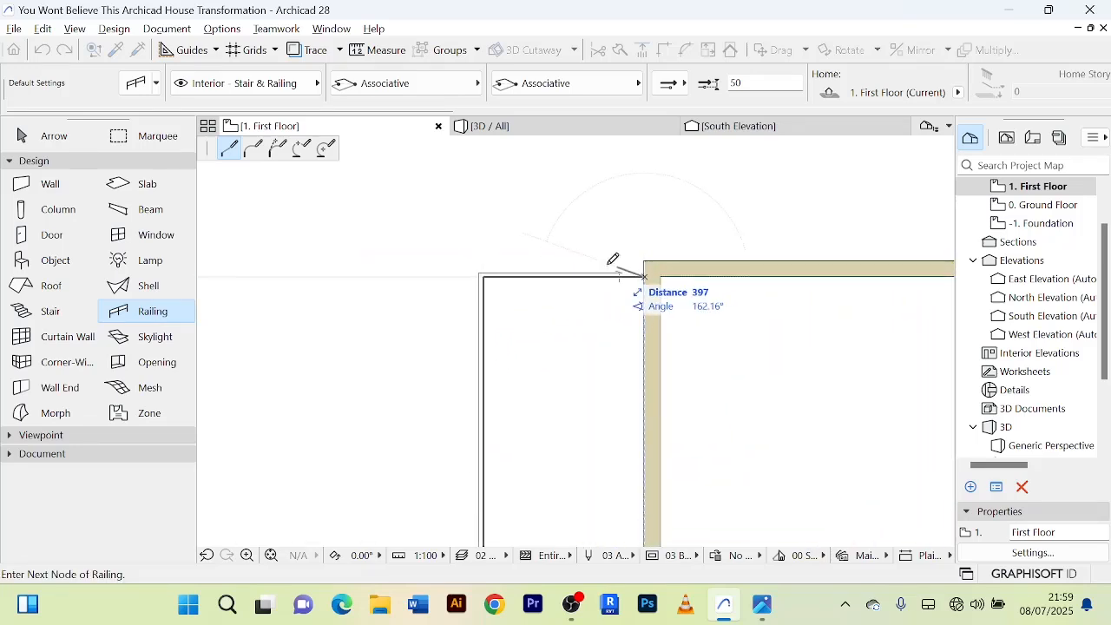
pyautogui.scroll(3, 652, 265)
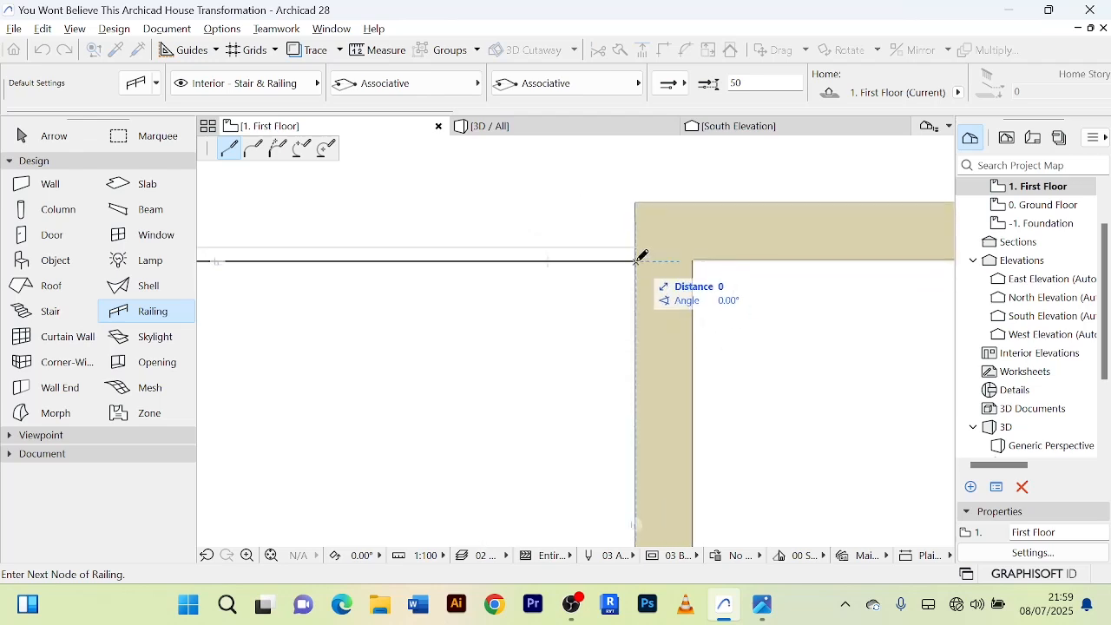
pyautogui.click(639, 257)
pyautogui.rightClick(642, 258)
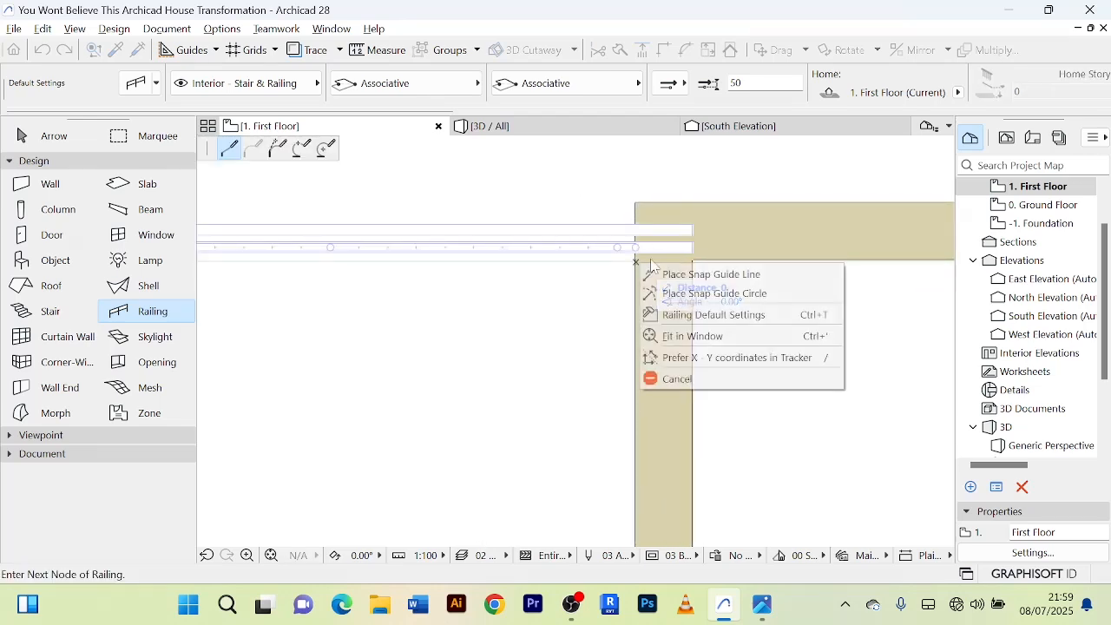
pyautogui.click(669, 379)
pyautogui.scroll(-3, 642, 348)
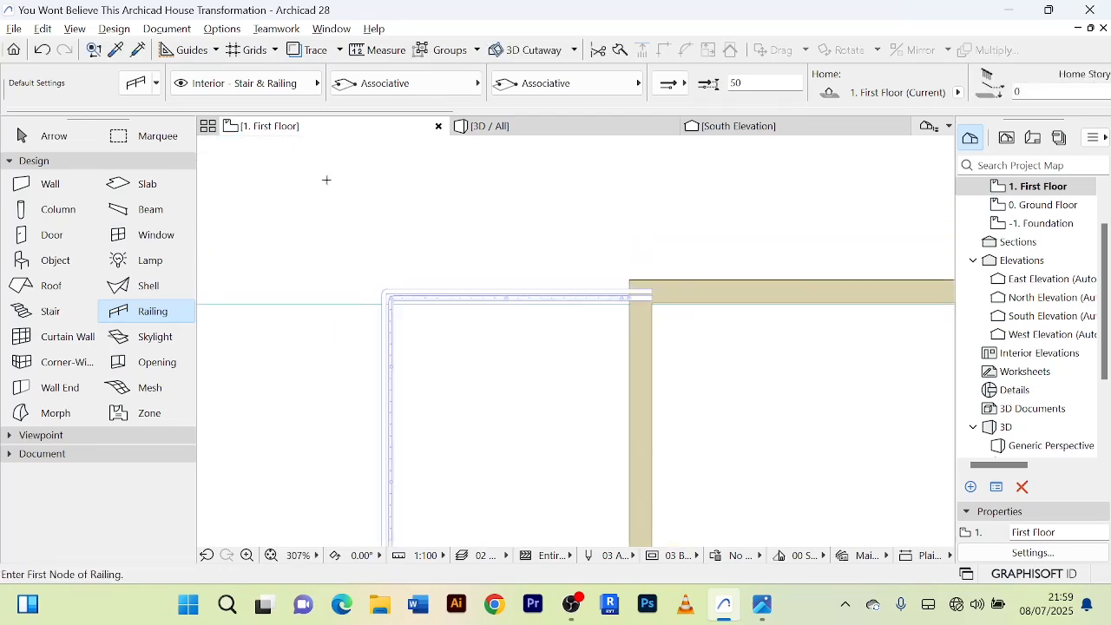
# Inspect the new west terrace railing and its junctions with the house wall in 3D.
pyautogui.click(533, 129)
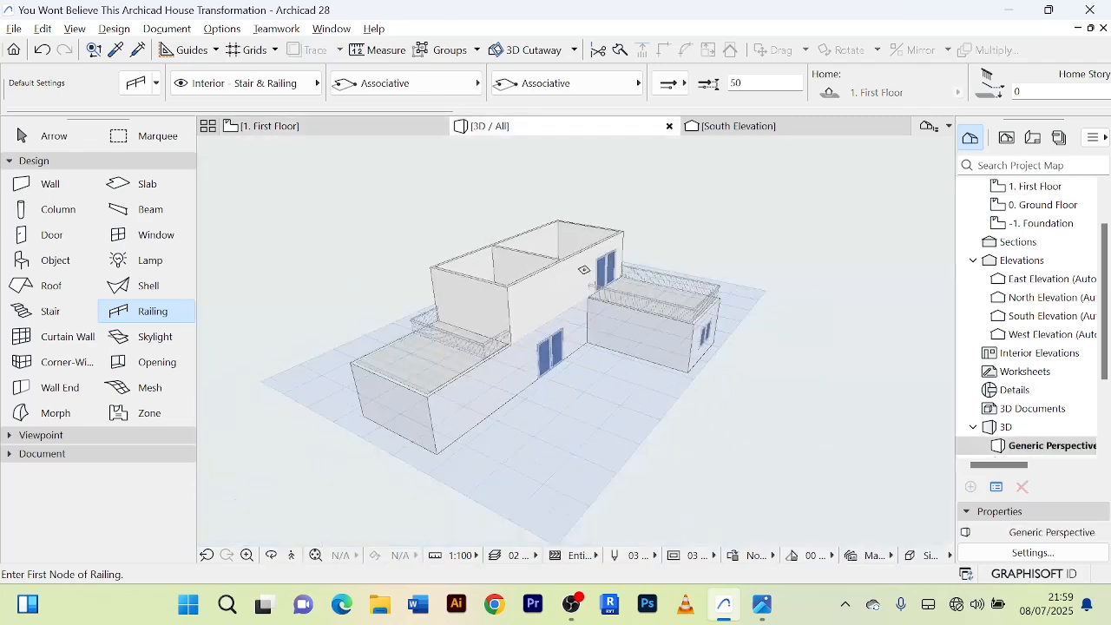
pyautogui.click(60, 145)
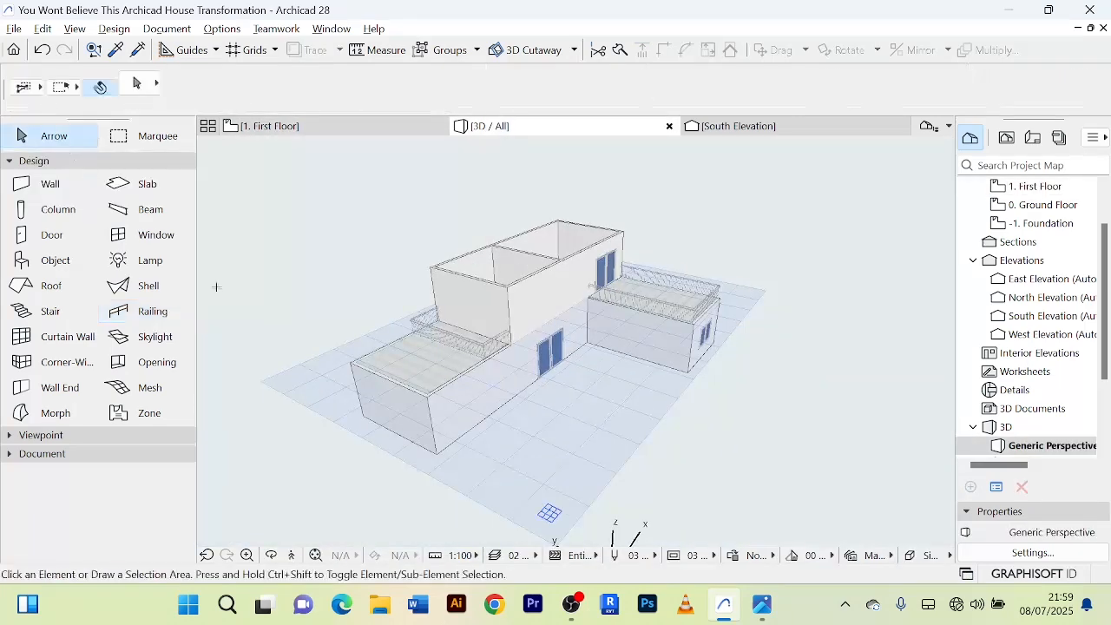
pyautogui.scroll(3, 553, 387)
pyautogui.keyDown('shift'); pyautogui.moveTo(538, 359); pyautogui.dragTo(424, 343, button='middle'); pyautogui.keyUp('shift')
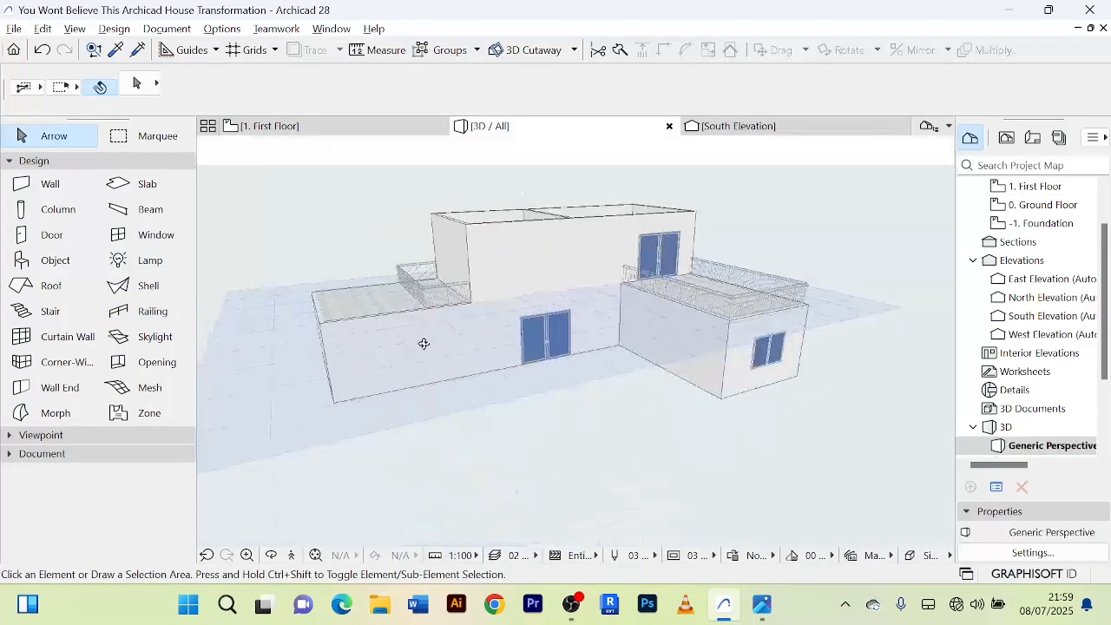
pyautogui.scroll(6, 422, 292)
pyautogui.scroll(2, 416, 304)
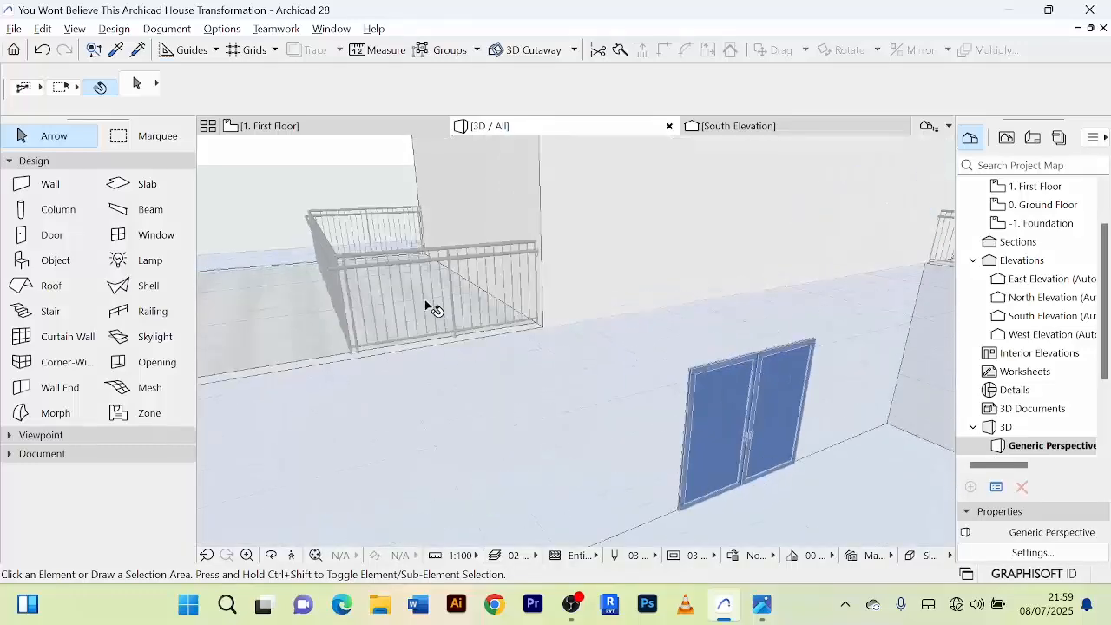
pyautogui.moveTo(426, 303); pyautogui.dragTo(437, 422, button='middle')
pyautogui.scroll(1, 438, 424)
# Open the selected west railing's settings and examine its segment dimensions, pattern distribution, and classification and properties.
pyautogui.click(442, 435)
pyautogui.scroll(1, 443, 440)
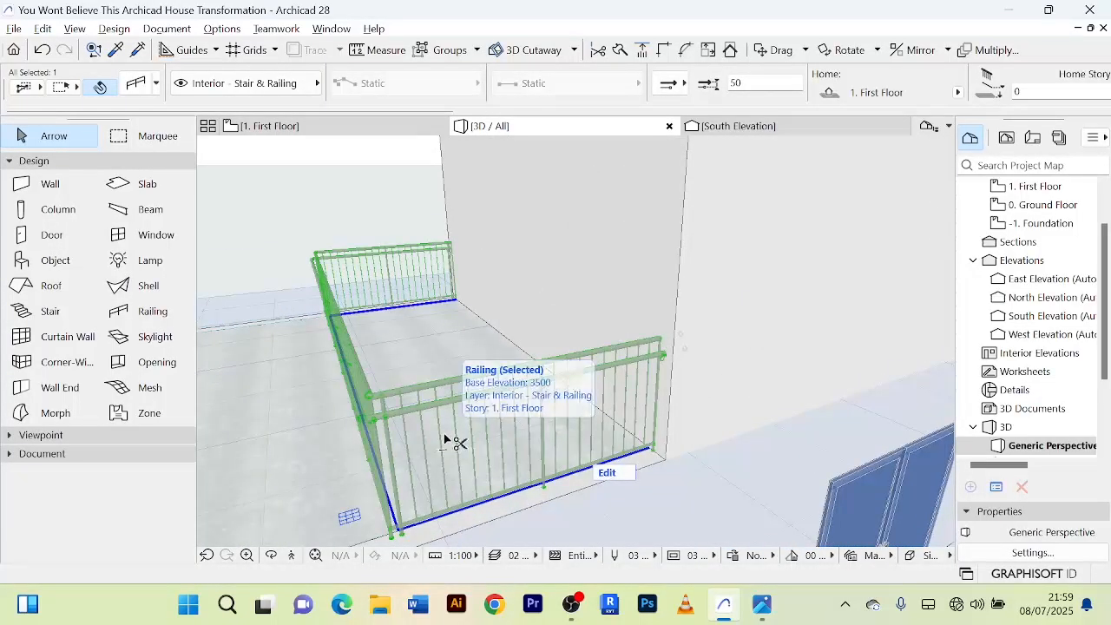
pyautogui.doubleClick(445, 441)
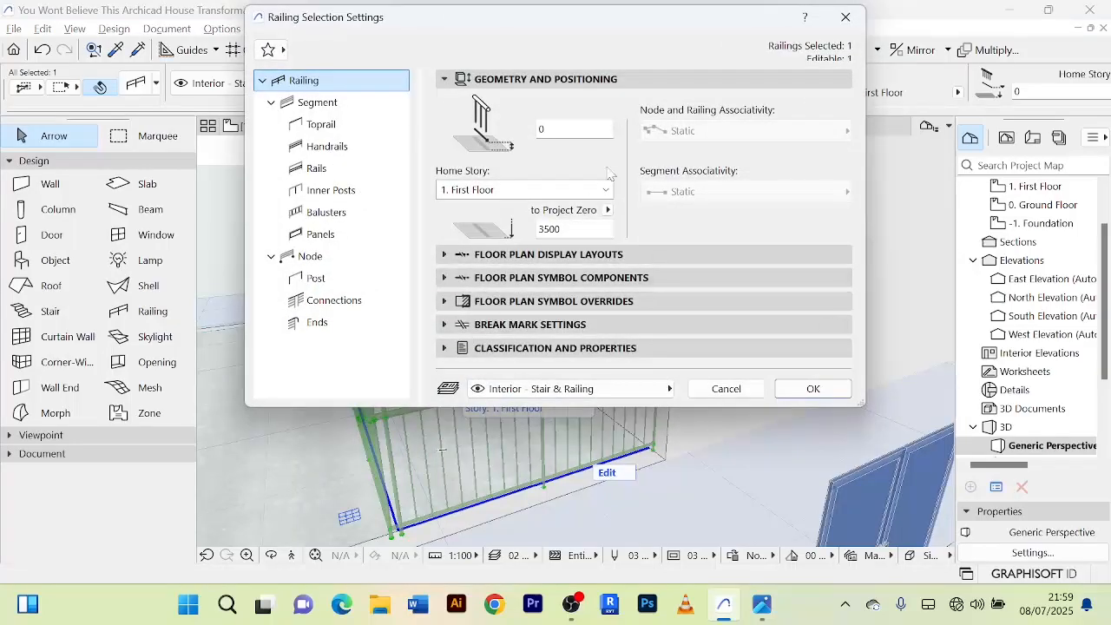
pyautogui.click(332, 106)
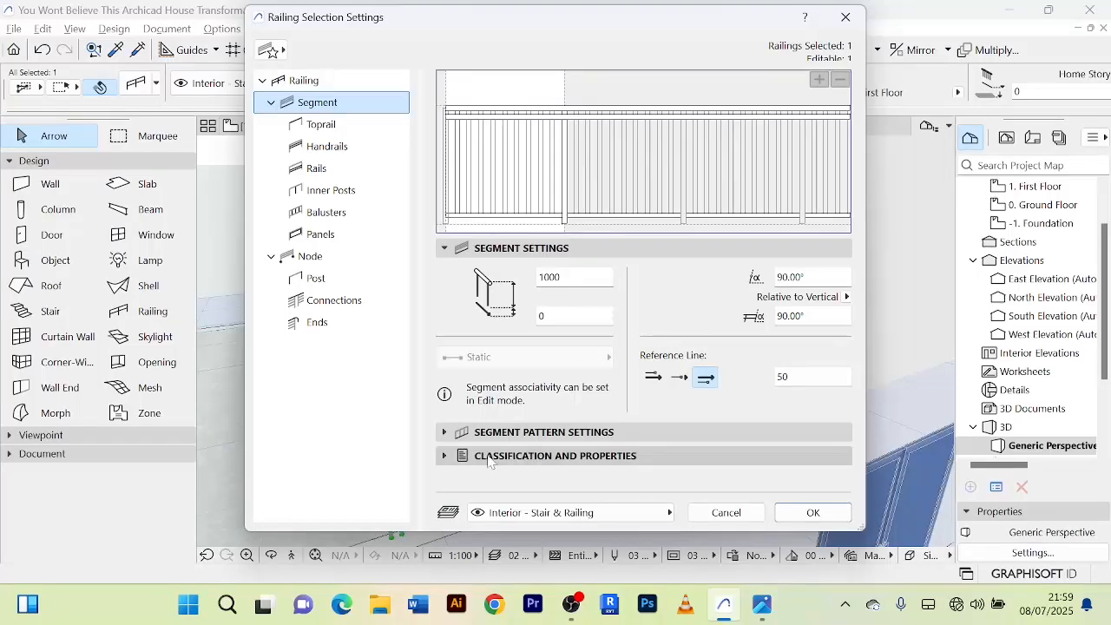
pyautogui.click(448, 433)
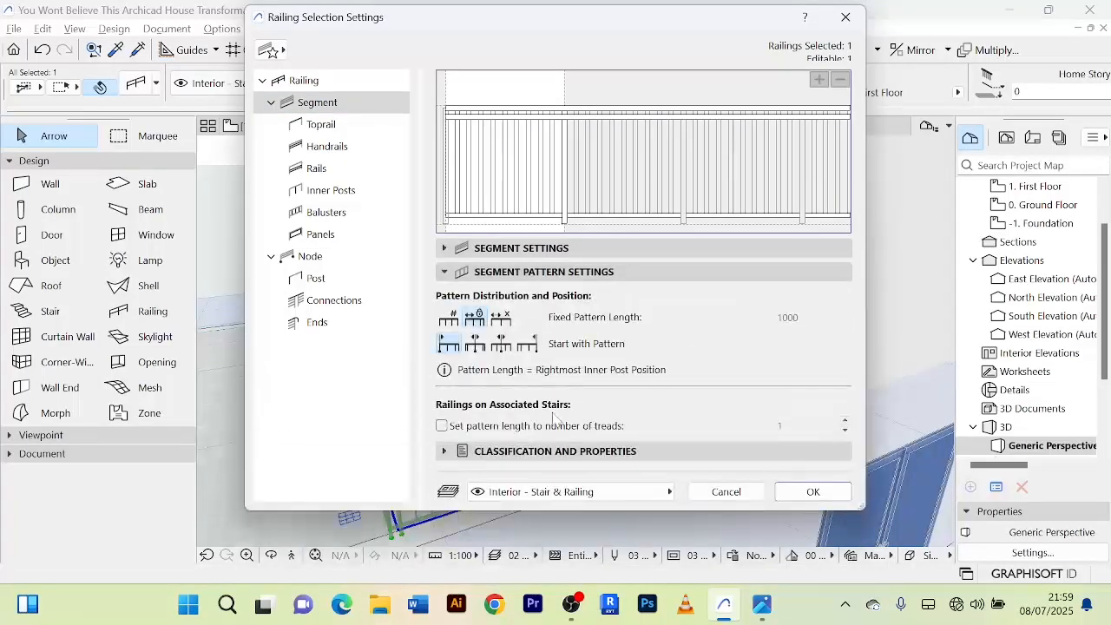
pyautogui.click(444, 451)
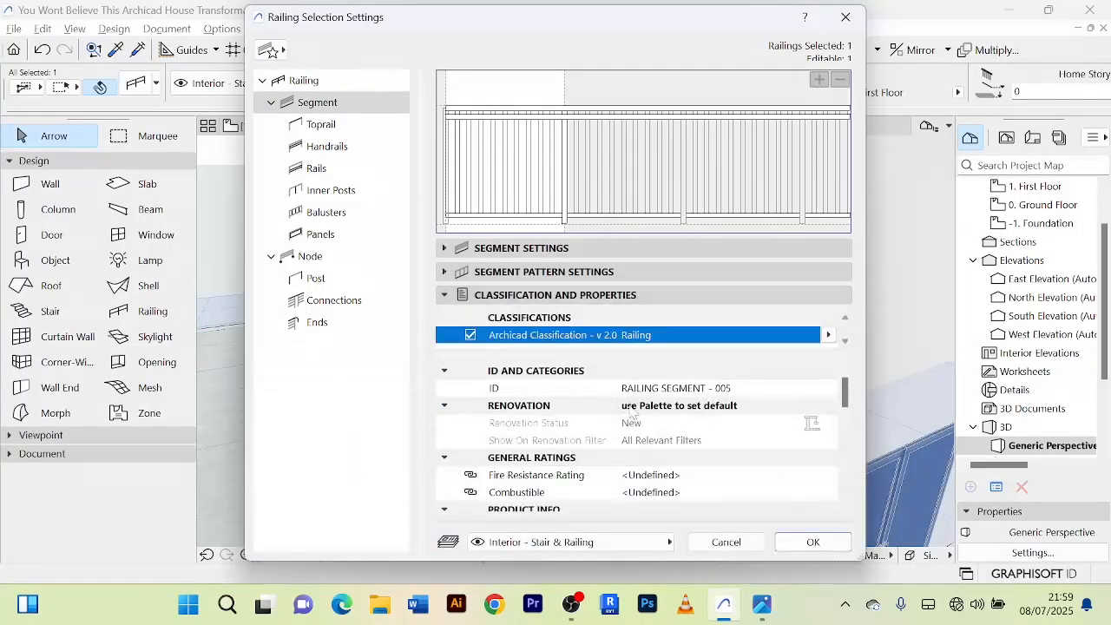
pyautogui.scroll(-5, 710, 427)
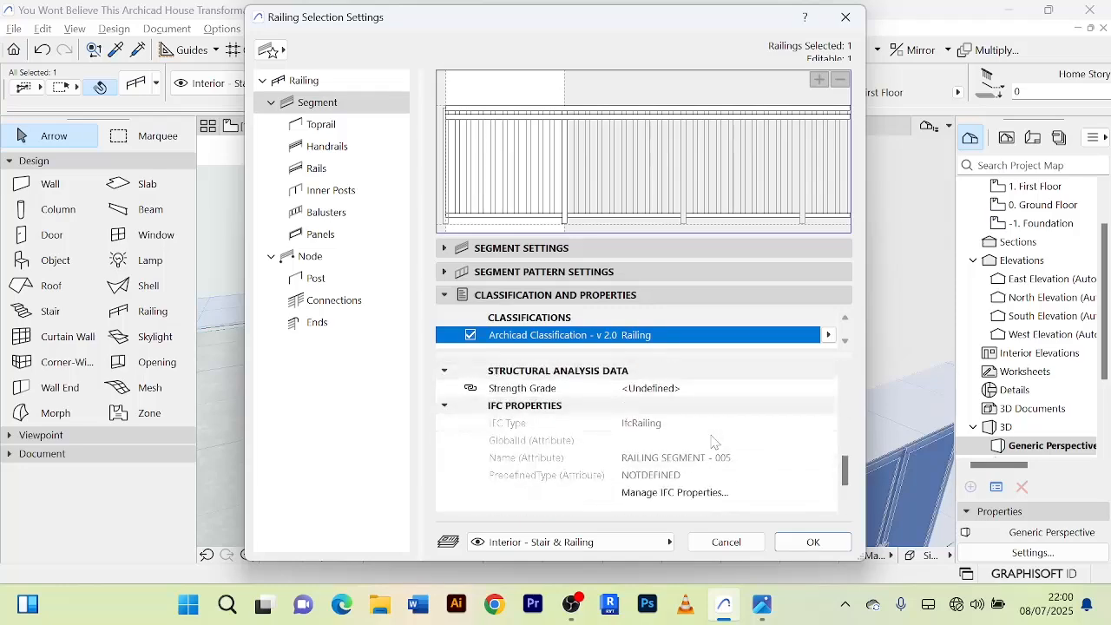
pyautogui.scroll(5, 712, 441)
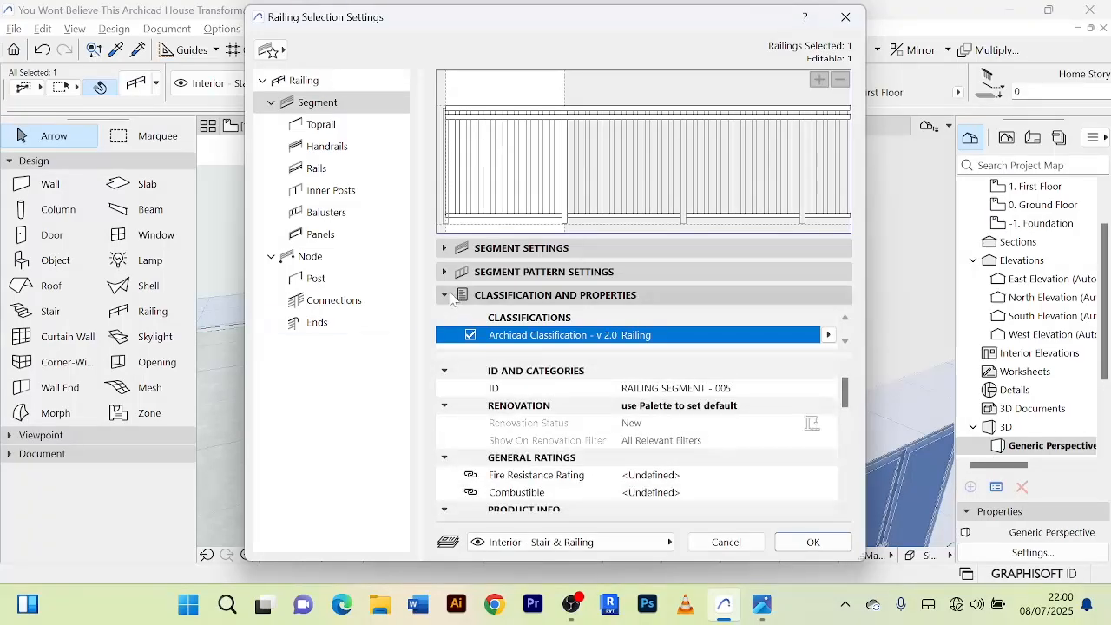
pyautogui.click(446, 272)
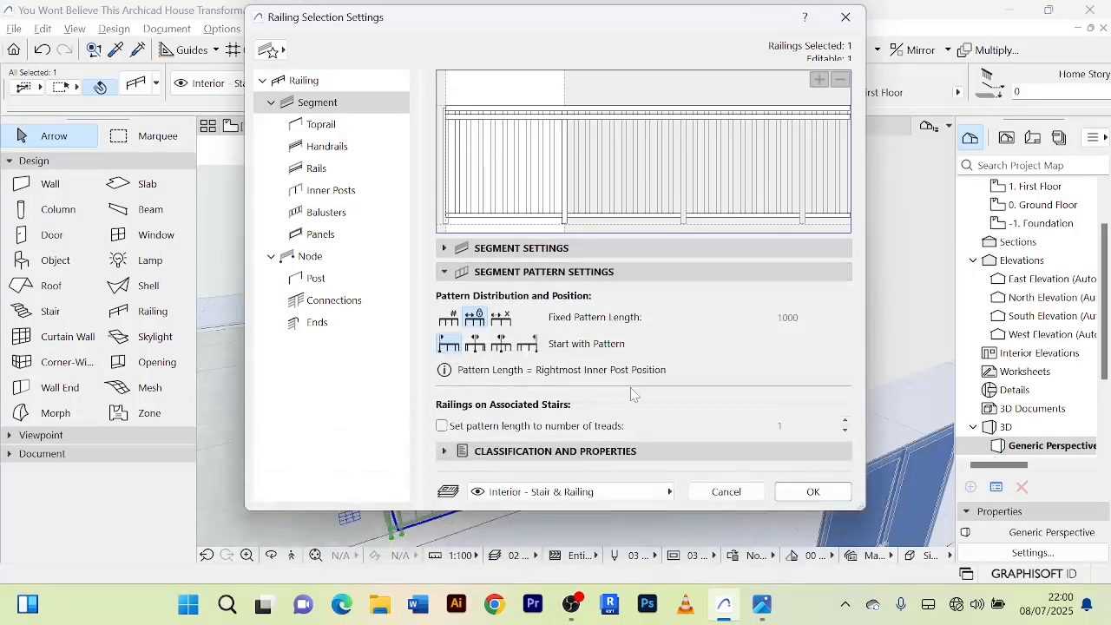
pyautogui.click(445, 271)
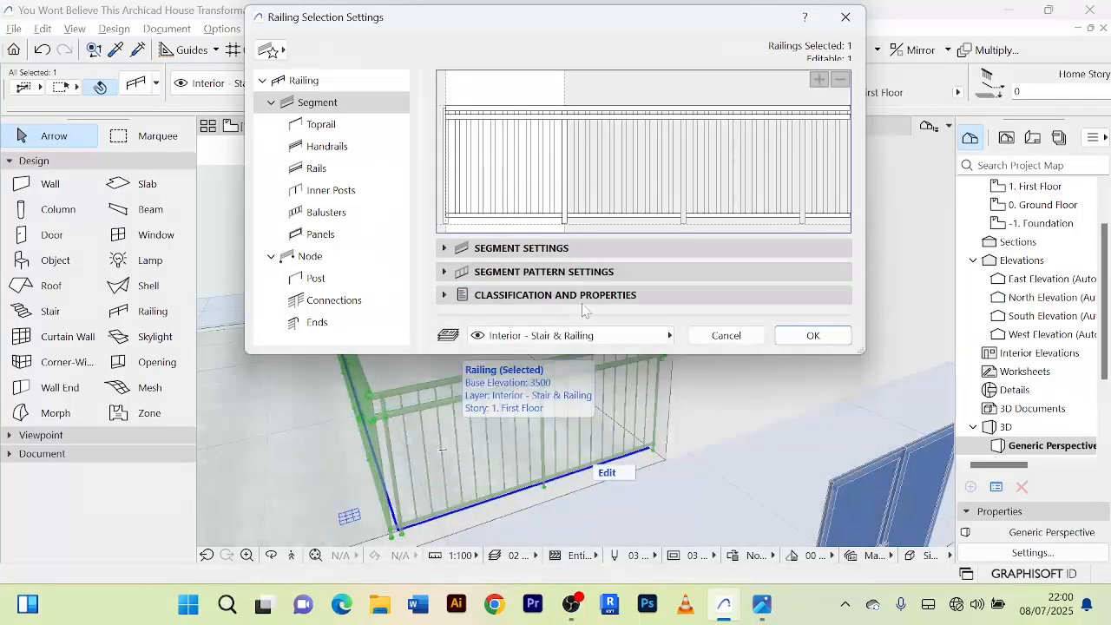
pyautogui.click(446, 248)
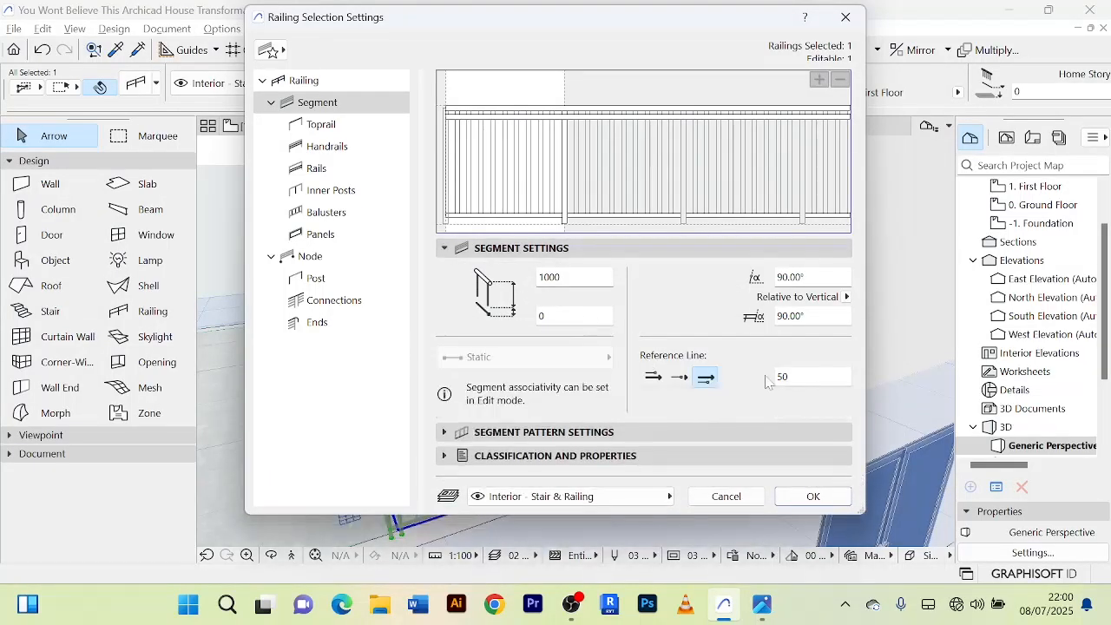
# Examine the west railing's toprail, handrail and rail settings, including their shapes, dimensions and building materials.
pyautogui.click(322, 128)
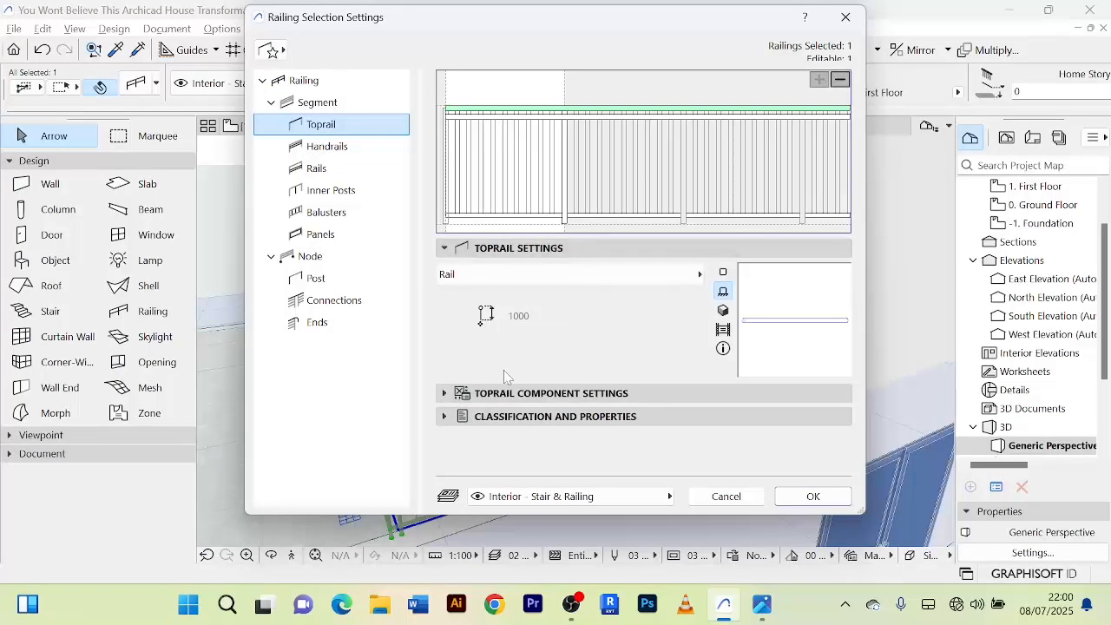
pyautogui.click(446, 395)
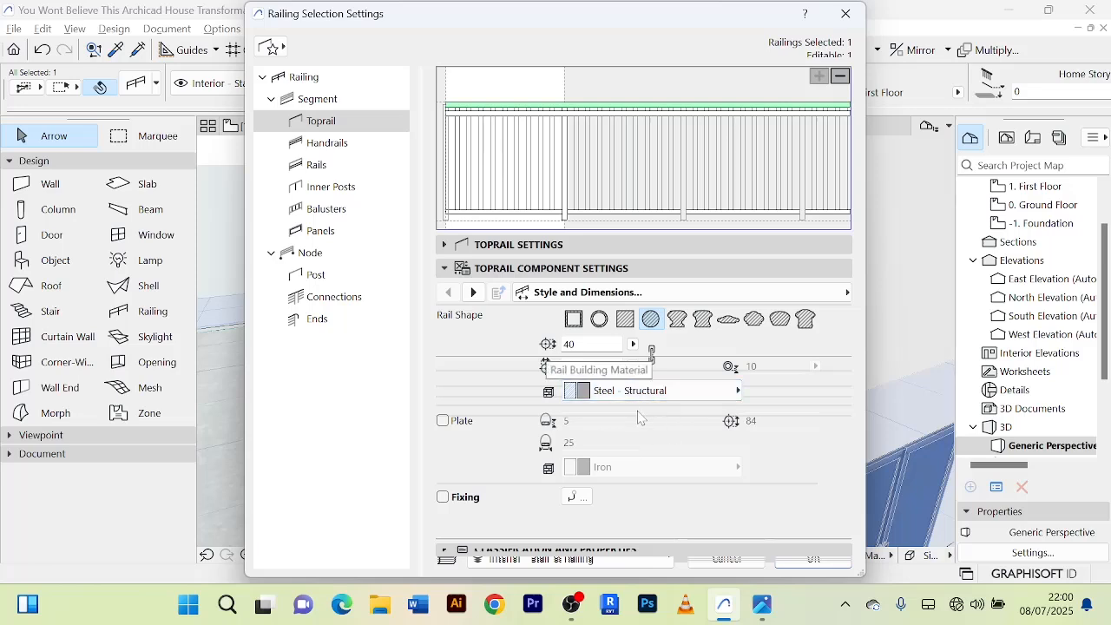
pyautogui.click(337, 148)
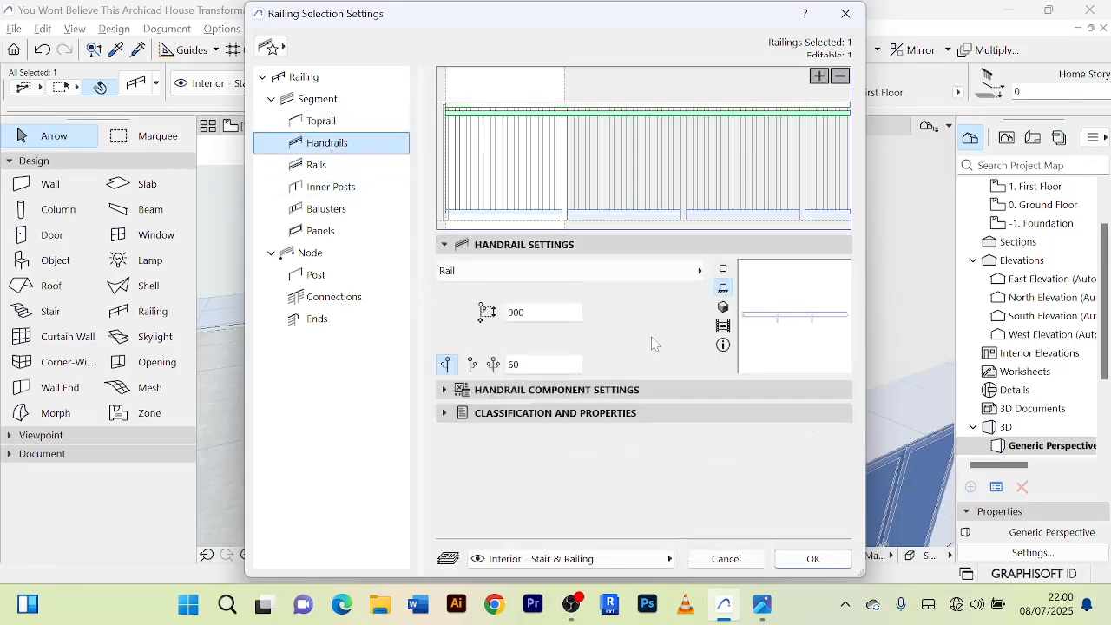
pyautogui.click(443, 390)
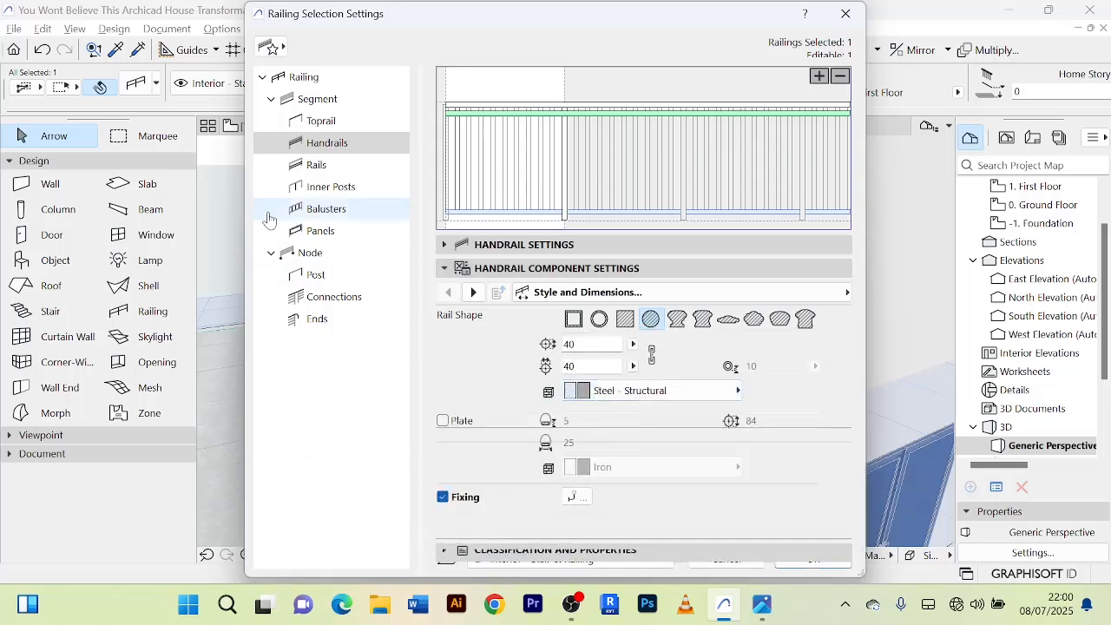
pyautogui.click(313, 165)
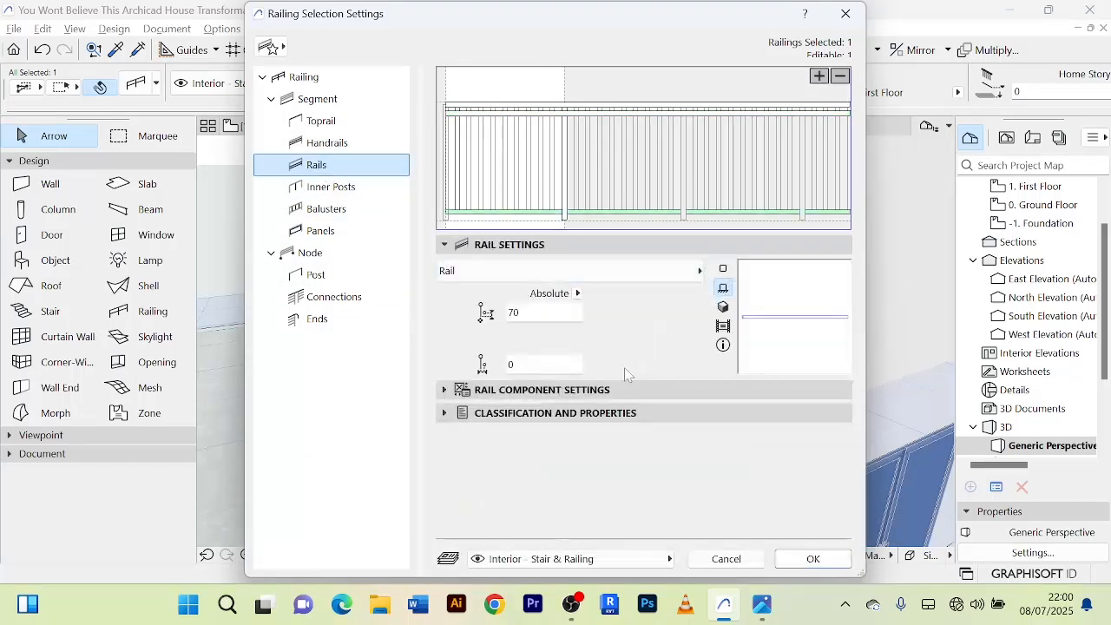
pyautogui.click(445, 389)
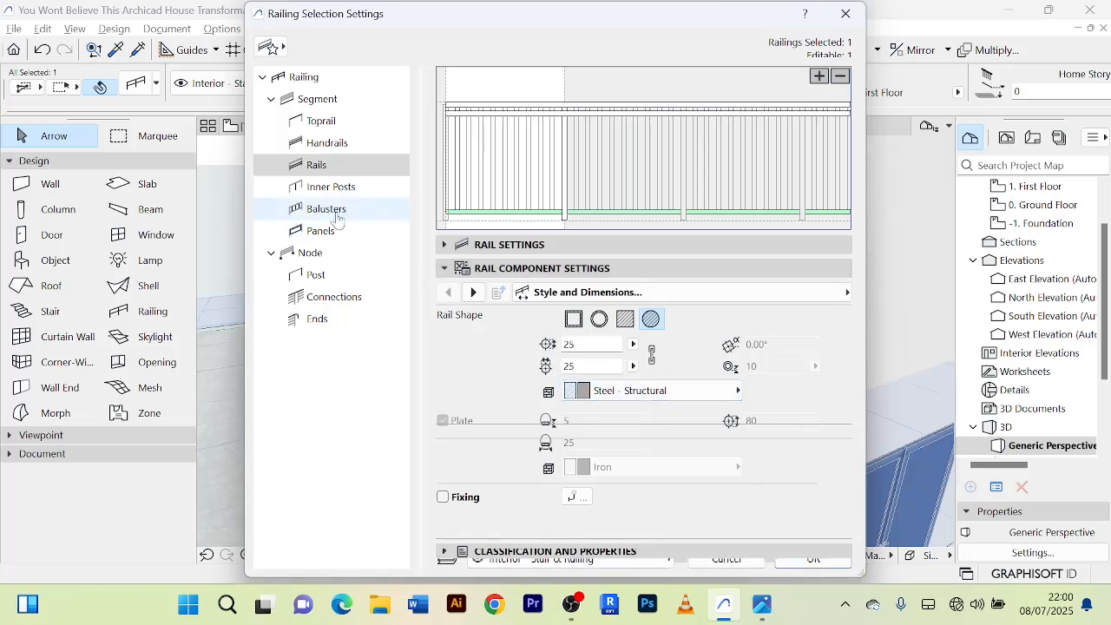
# Examine the west railing's baluster settings, including pattern distribution, post shape and dimensions, and switch the baluster preview to 3D.
pyautogui.click(306, 217)
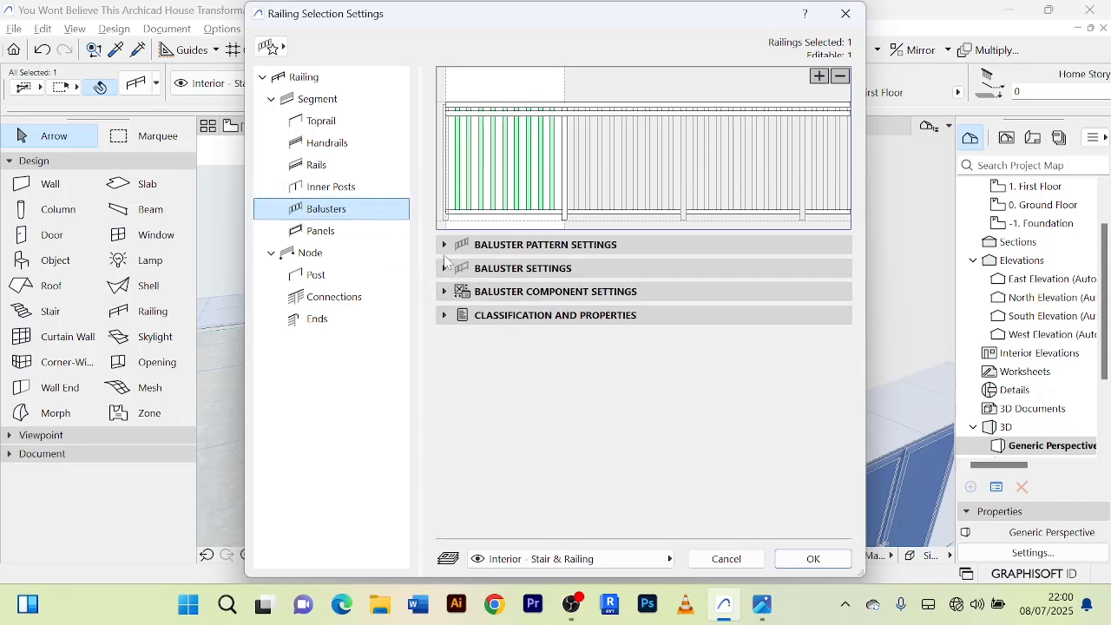
pyautogui.click(445, 245)
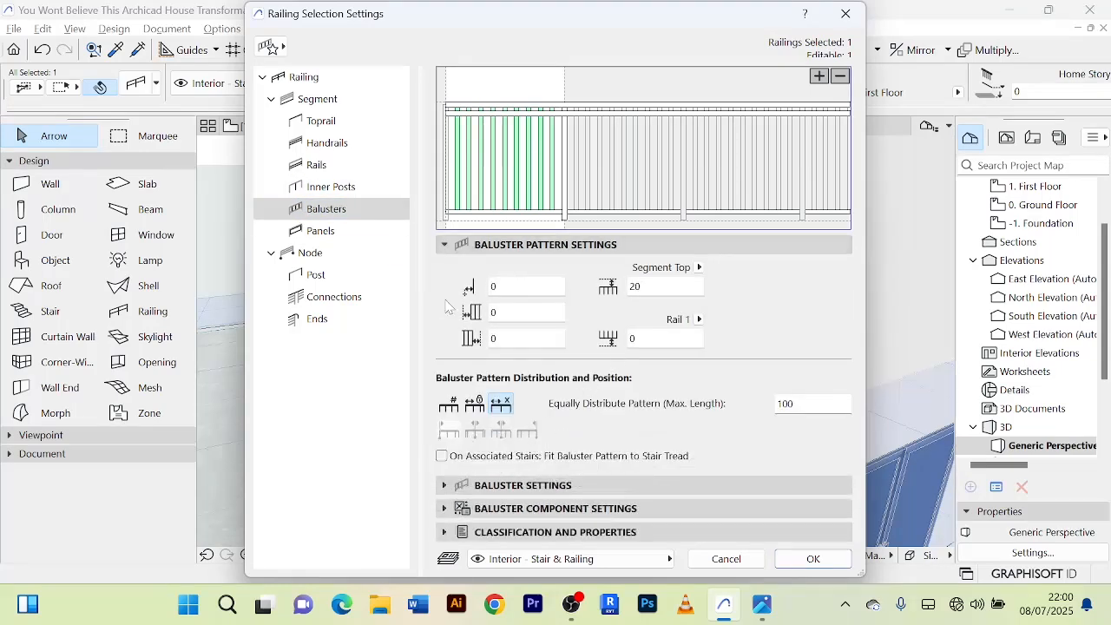
pyautogui.click(447, 485)
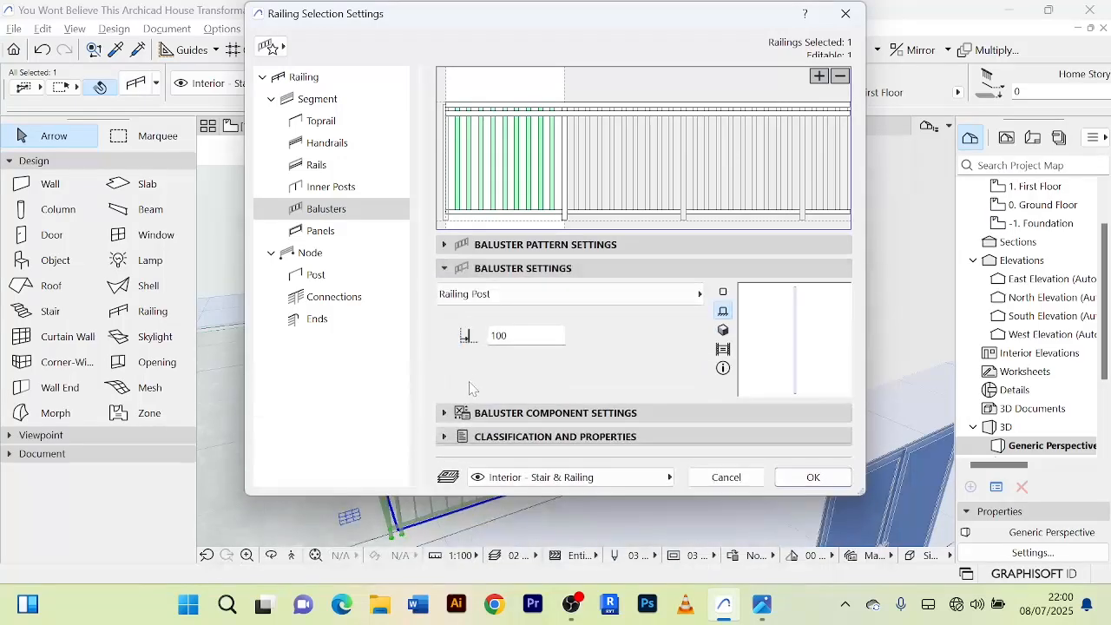
pyautogui.click(446, 414)
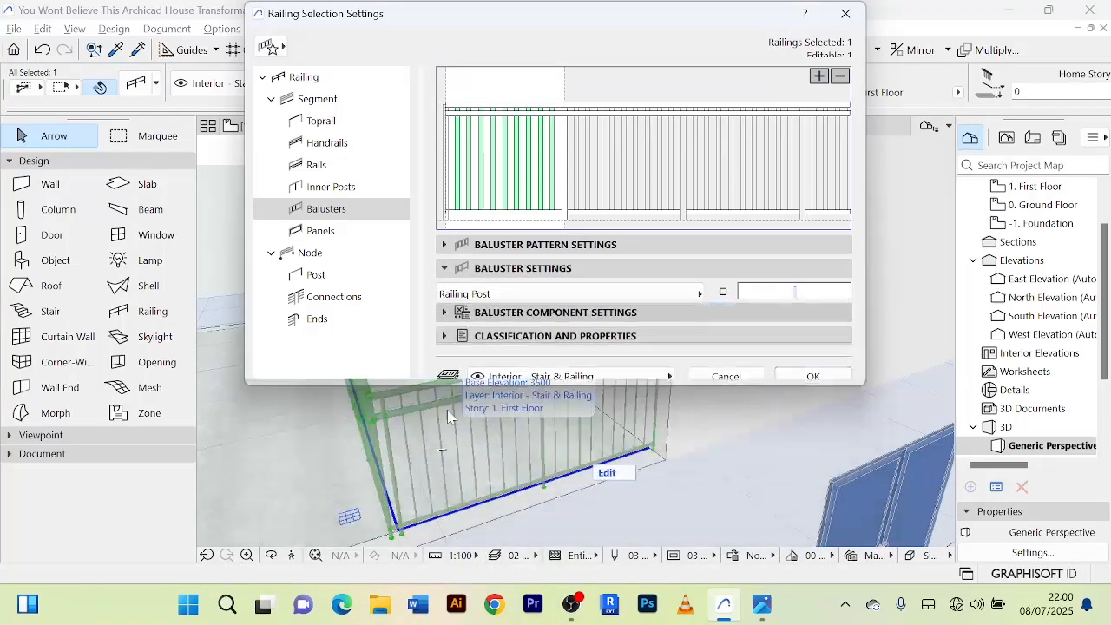
pyautogui.click(445, 245)
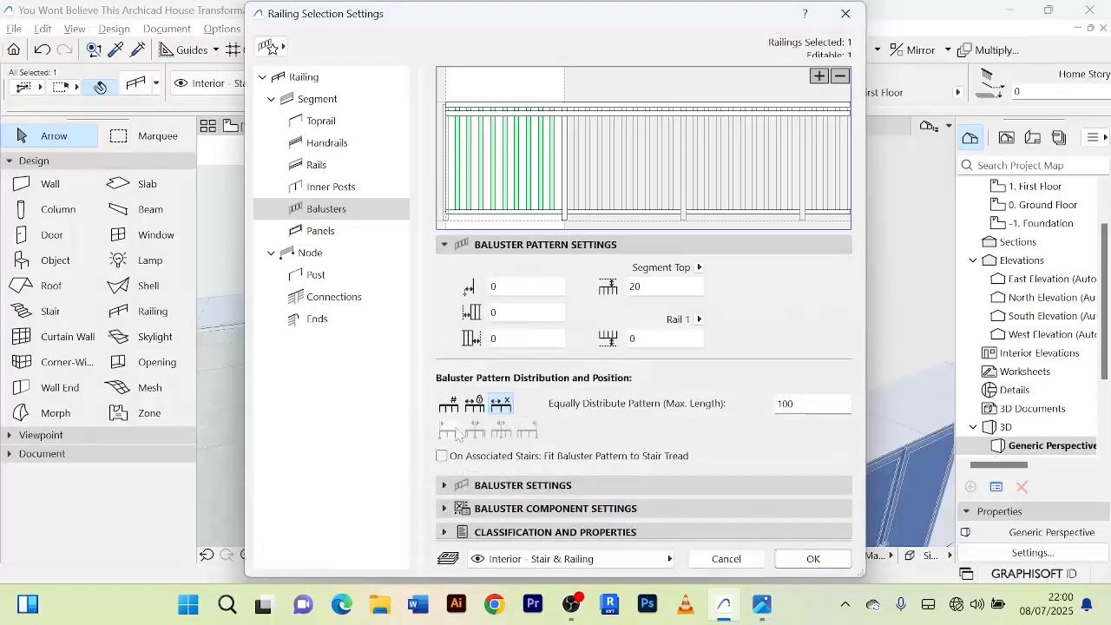
pyautogui.click(446, 486)
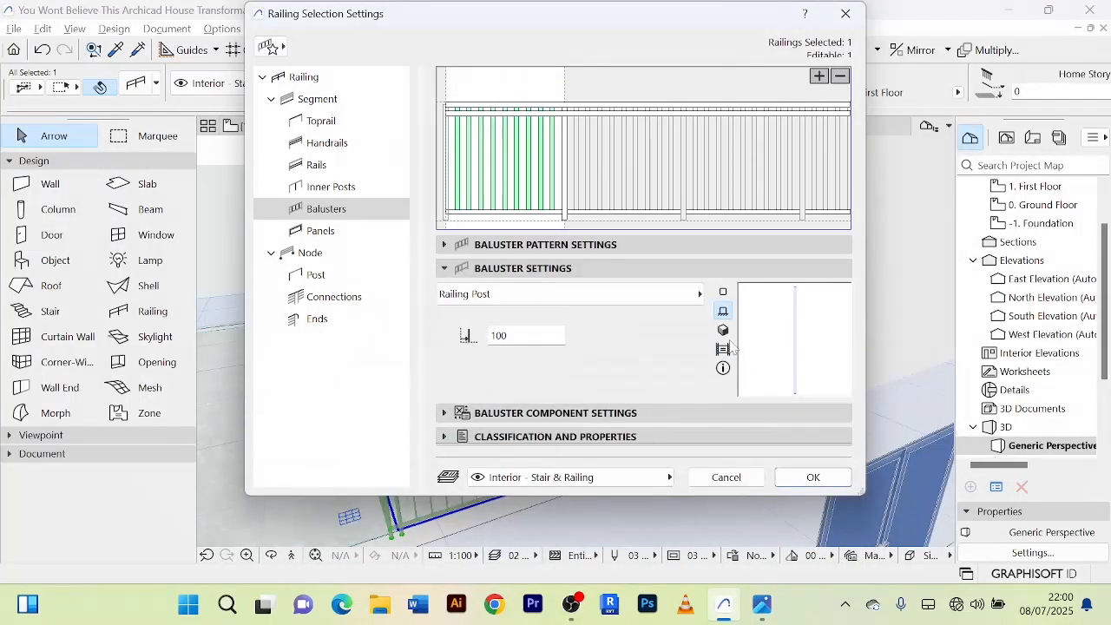
pyautogui.click(723, 330)
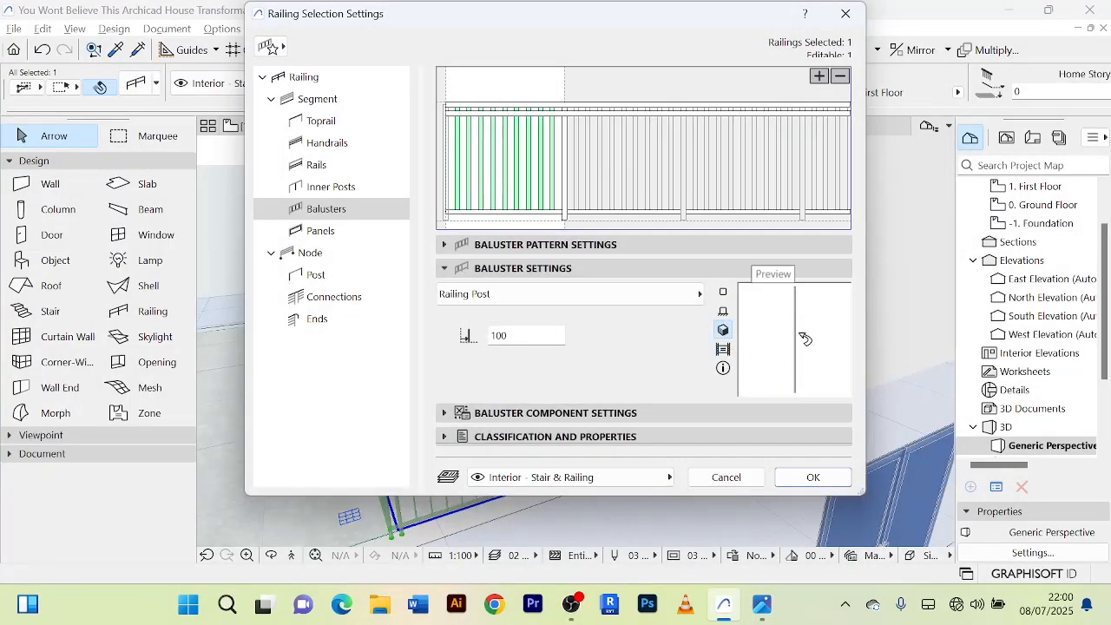
# Examine the west railing's panel settings, including offsets, fixings and the line, pen and fill attributes of its 2D representation.
pyautogui.click(318, 235)
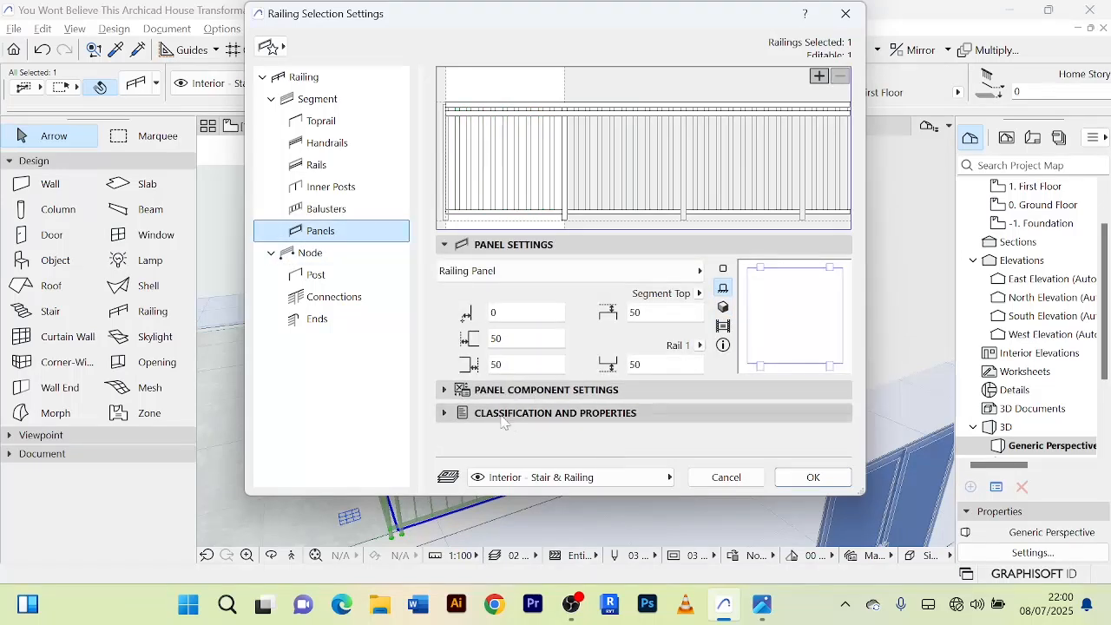
pyautogui.click(449, 389)
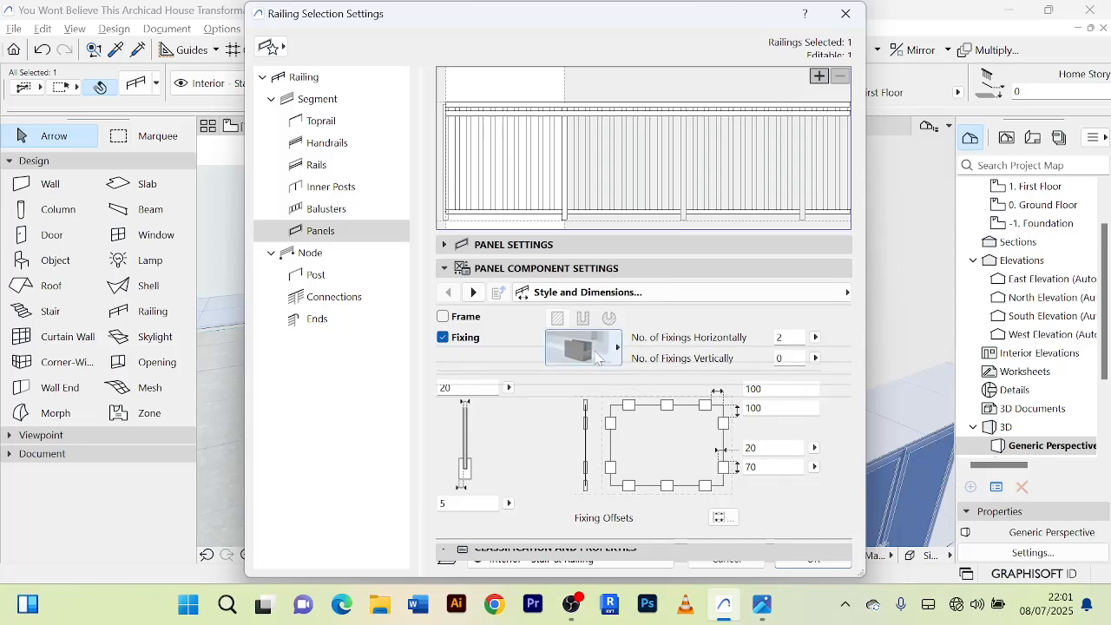
pyautogui.click(474, 293)
pyautogui.click(473, 292)
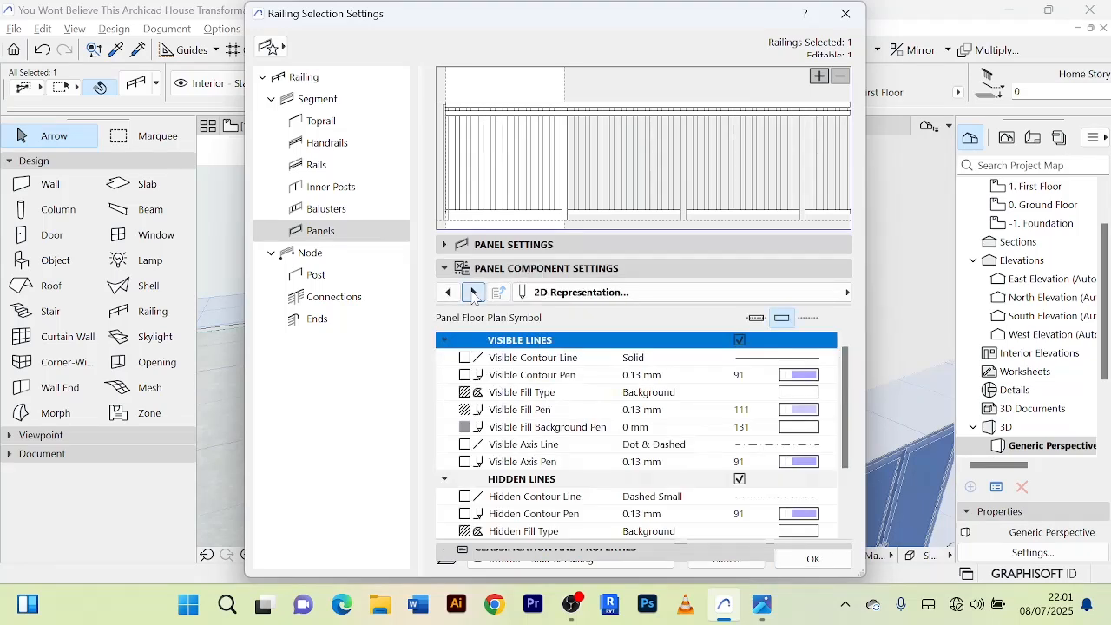
pyautogui.scroll(-2, 719, 434)
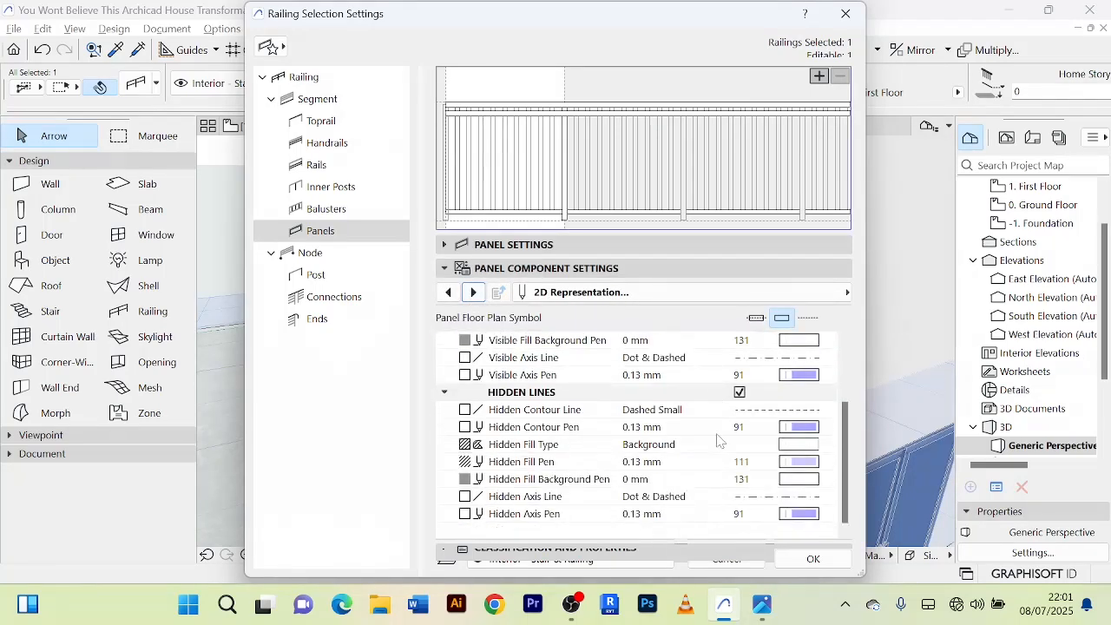
pyautogui.scroll(2, 714, 445)
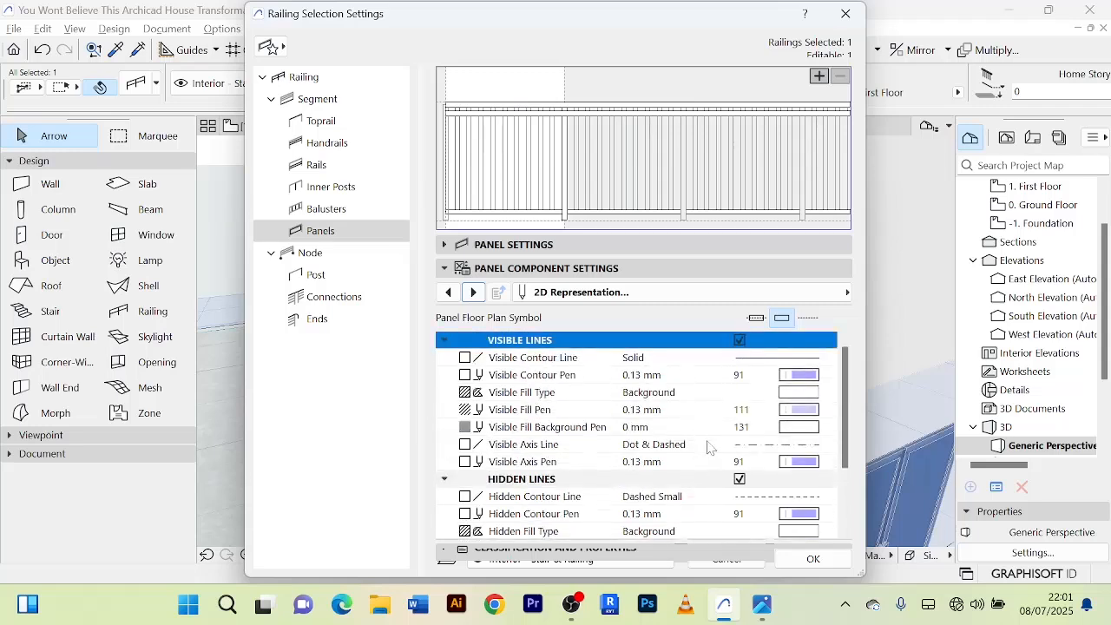
pyautogui.scroll(-1, 611, 391)
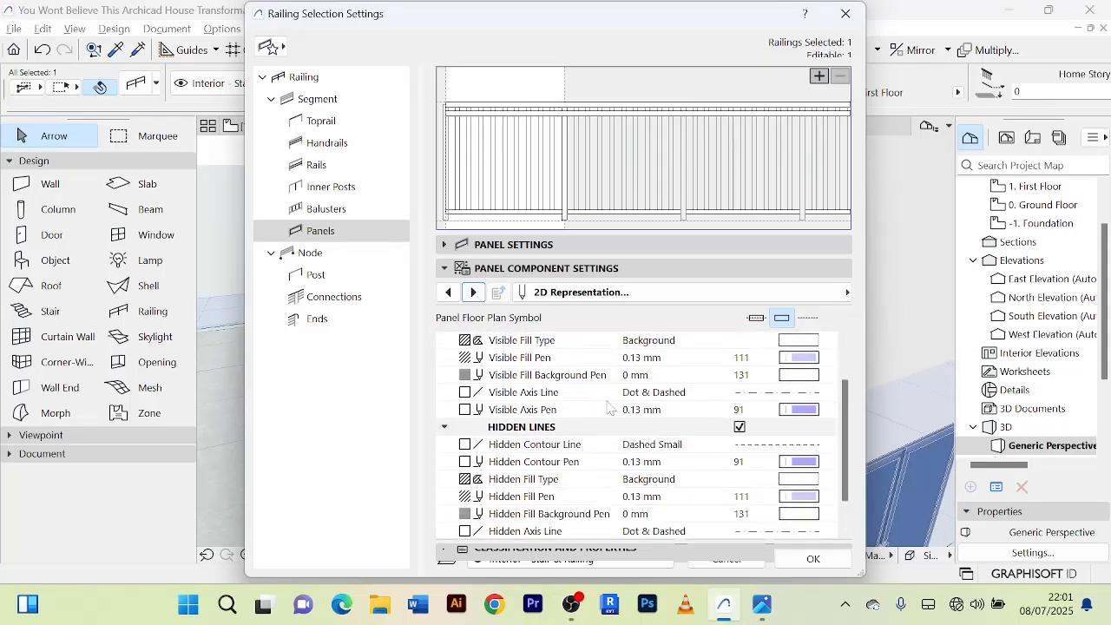
pyautogui.scroll(-1, 591, 456)
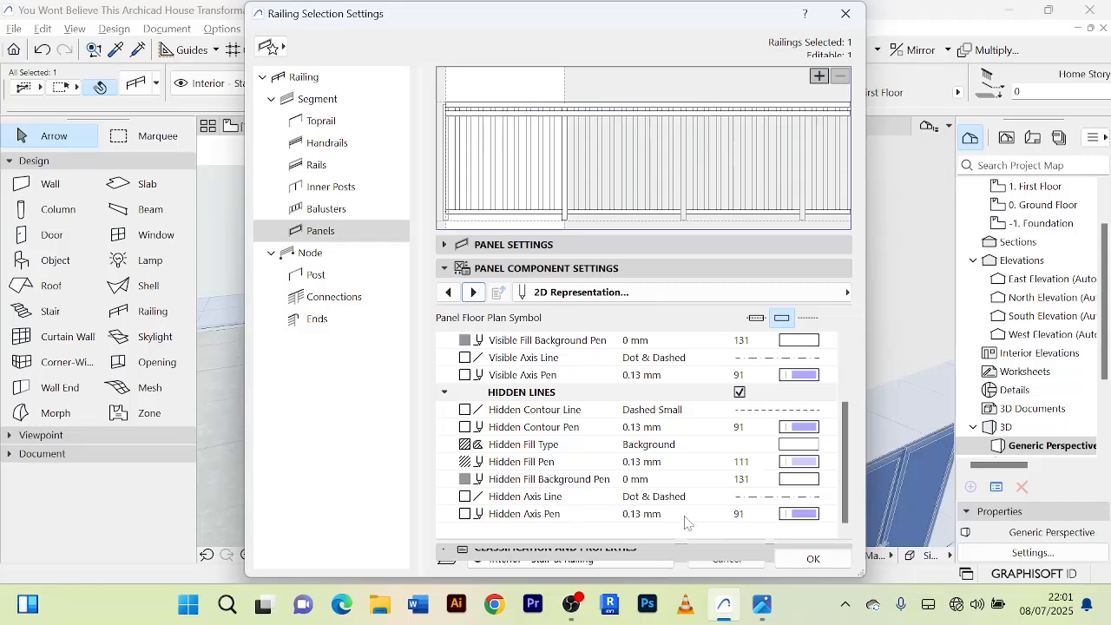
pyautogui.scroll(3, 669, 486)
pyautogui.scroll(-3, 705, 392)
# In the panel's 3D representation settings, search the building materials for "GLAS" and assign Glass to the panel.
pyautogui.click(474, 293)
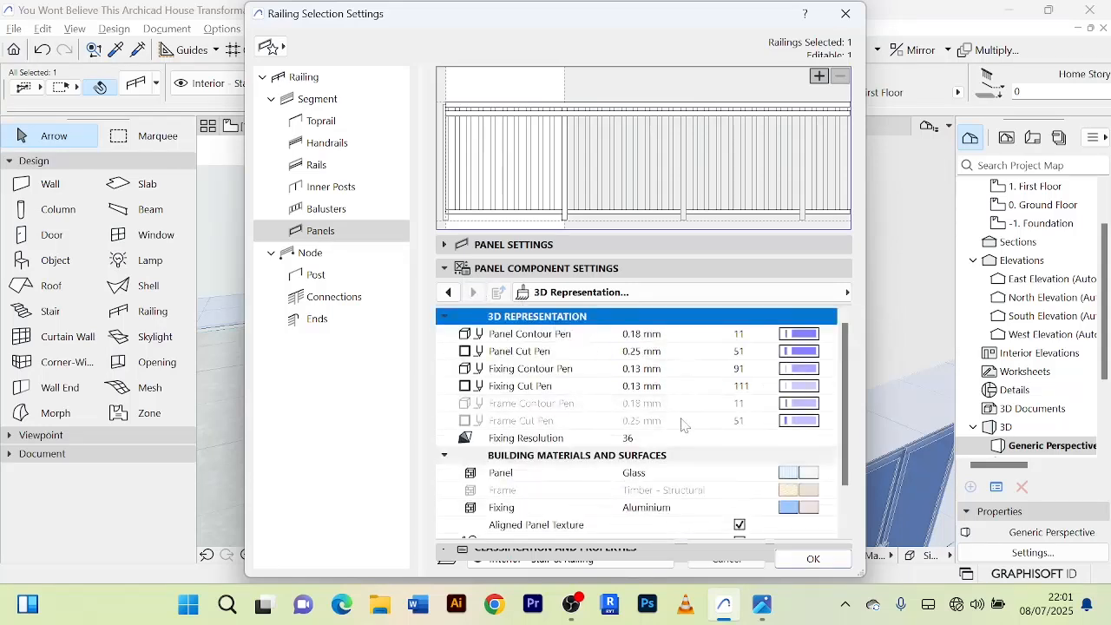
pyautogui.scroll(-2, 696, 483)
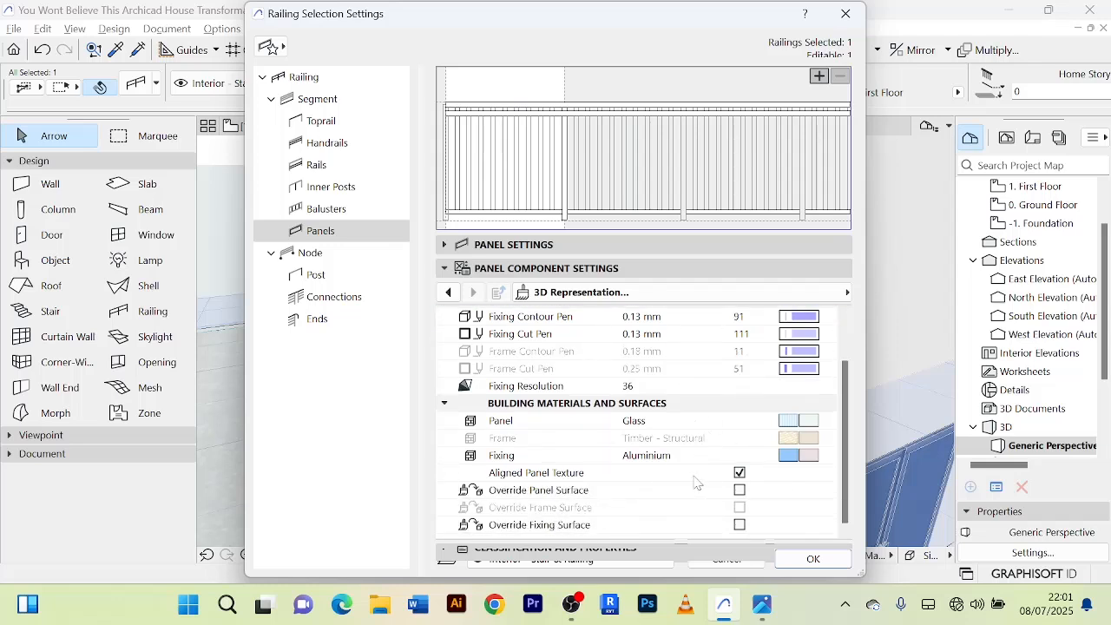
pyautogui.click(809, 422)
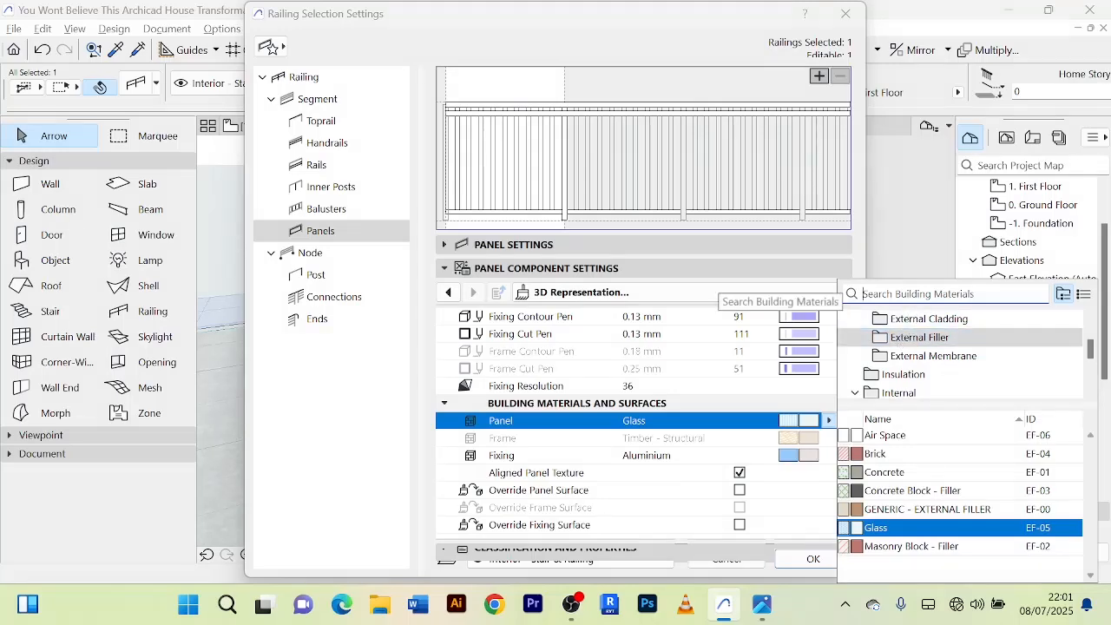
pyautogui.write('GLAS')
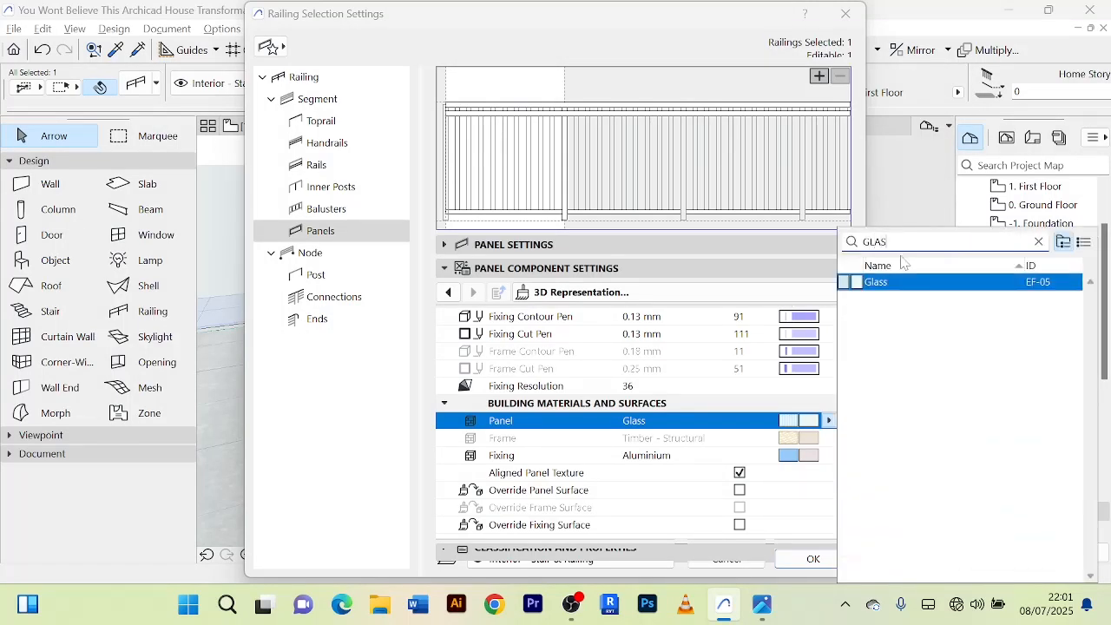
pyautogui.click(904, 284)
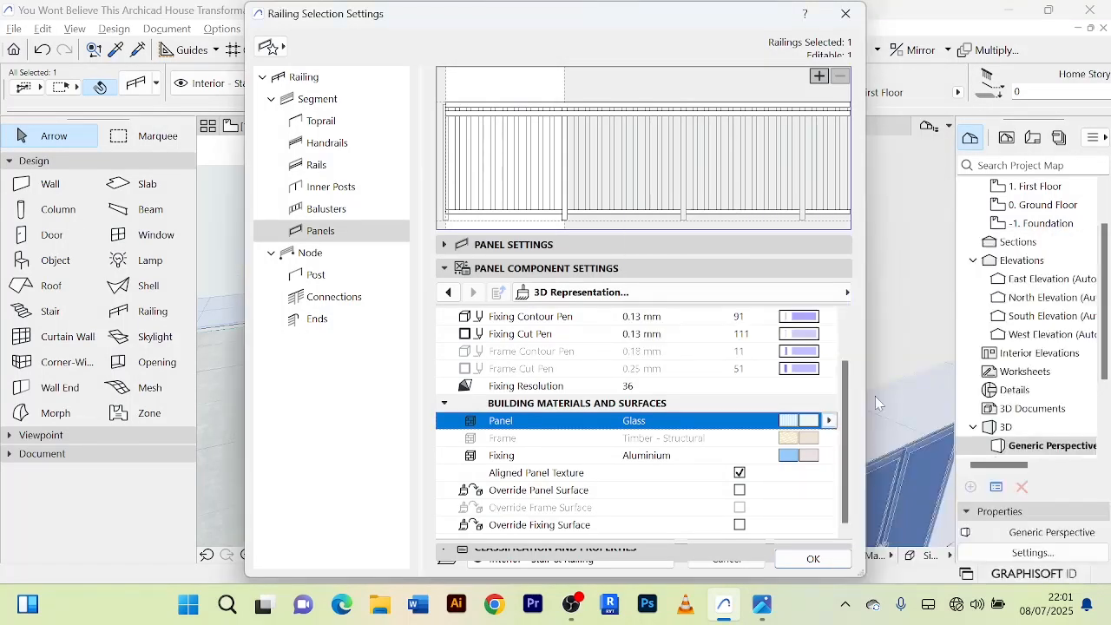
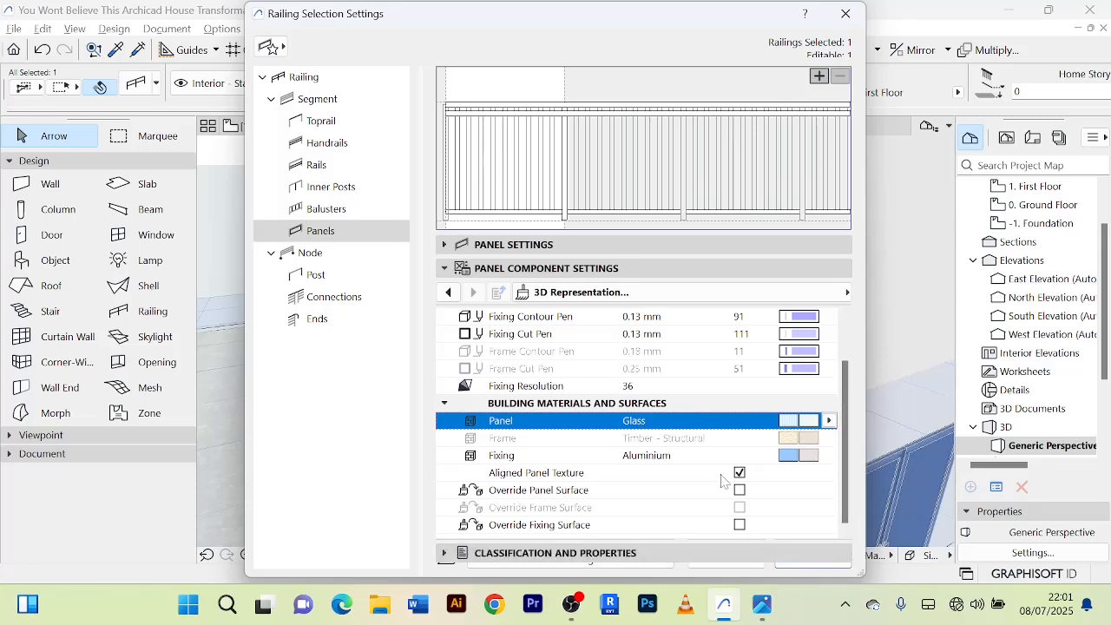
# Confirm the small balcony railing's panel settings with the Glass building material and clear the selection.
pyautogui.click(816, 562)
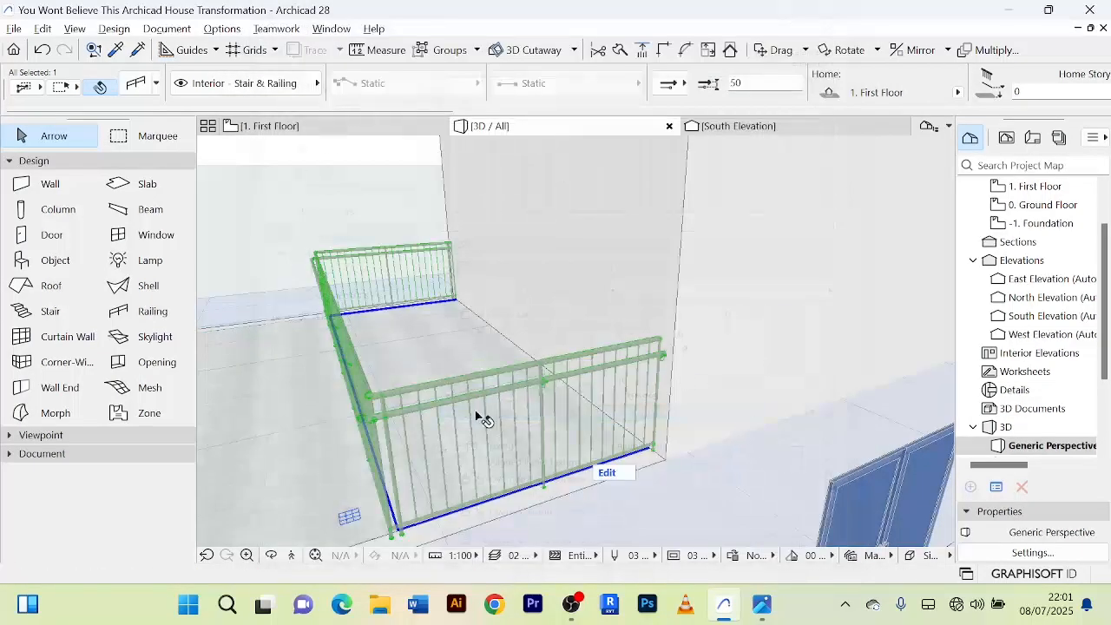
pyautogui.scroll(5, 461, 421)
pyautogui.scroll(-10, 439, 424)
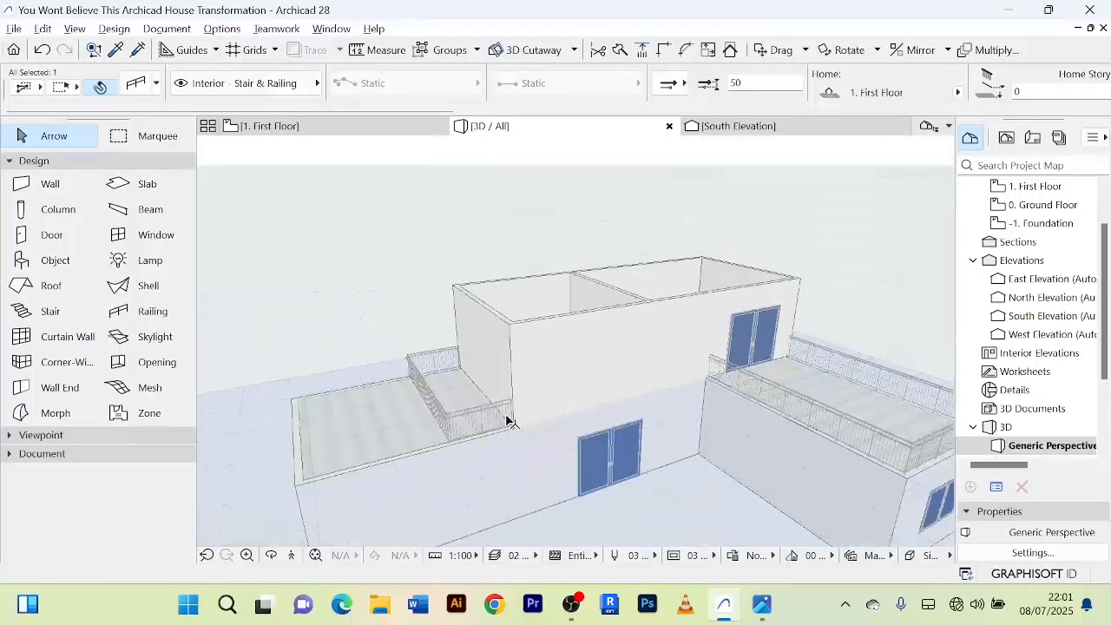
pyautogui.moveTo(665, 518); pyautogui.dragTo(595, 457, button='middle')
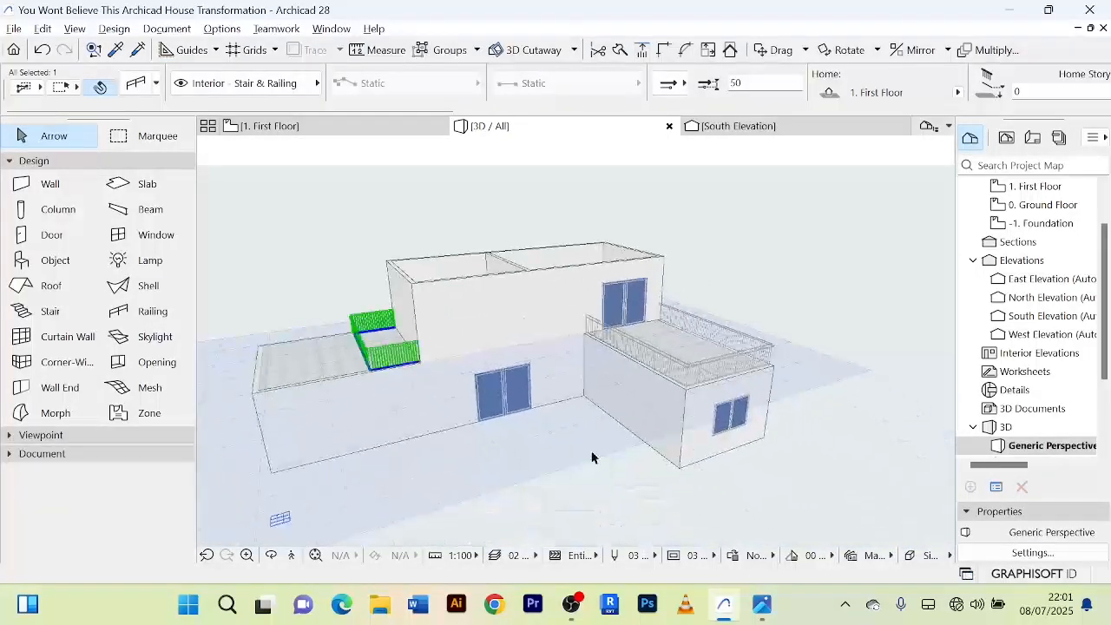
pyautogui.click(804, 486)
# Examine the upper storey, its two railed terraces and the existing openings in the 3D model.
pyautogui.scroll(2, 764, 489)
pyautogui.scroll(-2, 773, 475)
pyautogui.moveTo(772, 475); pyautogui.dragTo(823, 543, button='middle')
pyautogui.scroll(3, 486, 304)
pyautogui.scroll(-3, 551, 283)
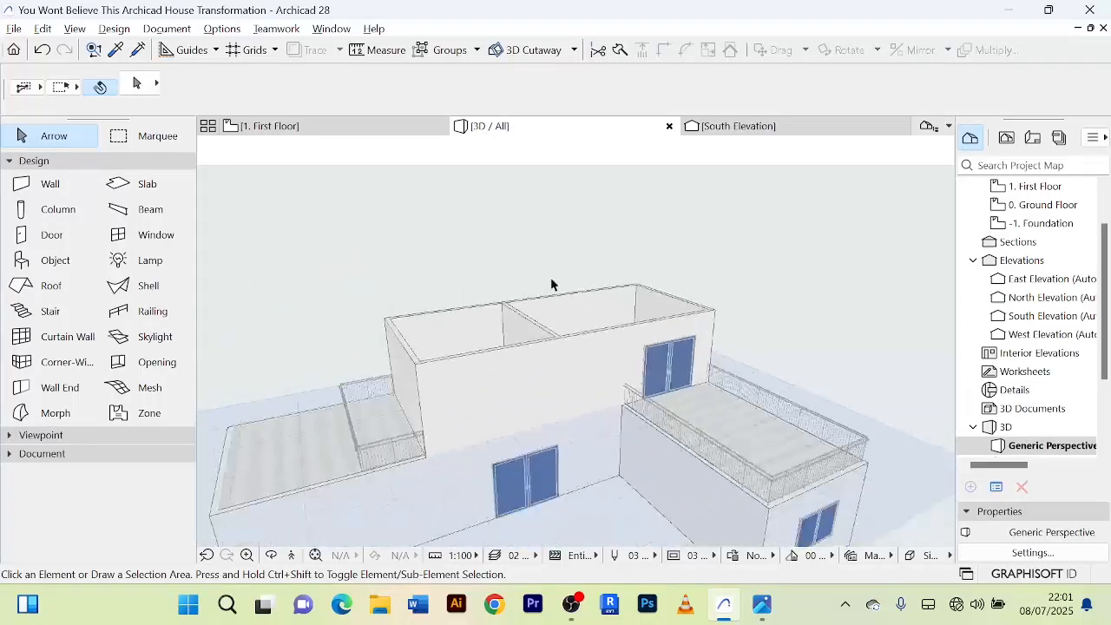
pyautogui.scroll(-1, 528, 271)
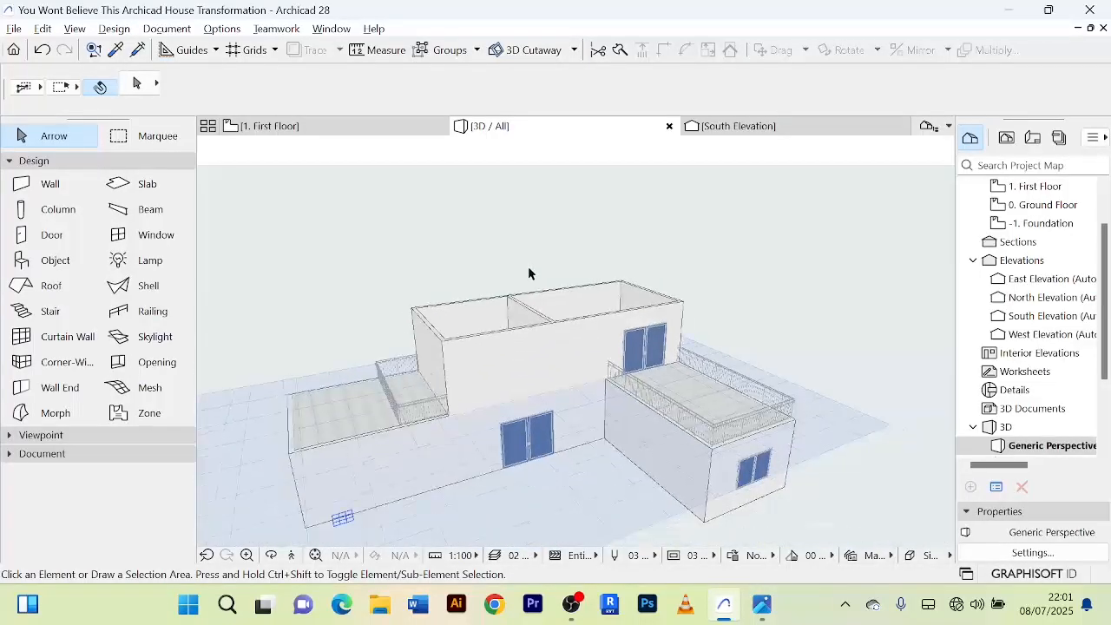
pyautogui.keyDown('shift'); pyautogui.moveTo(529, 273); pyautogui.dragTo(425, 328, button='middle'); pyautogui.keyUp('shift')
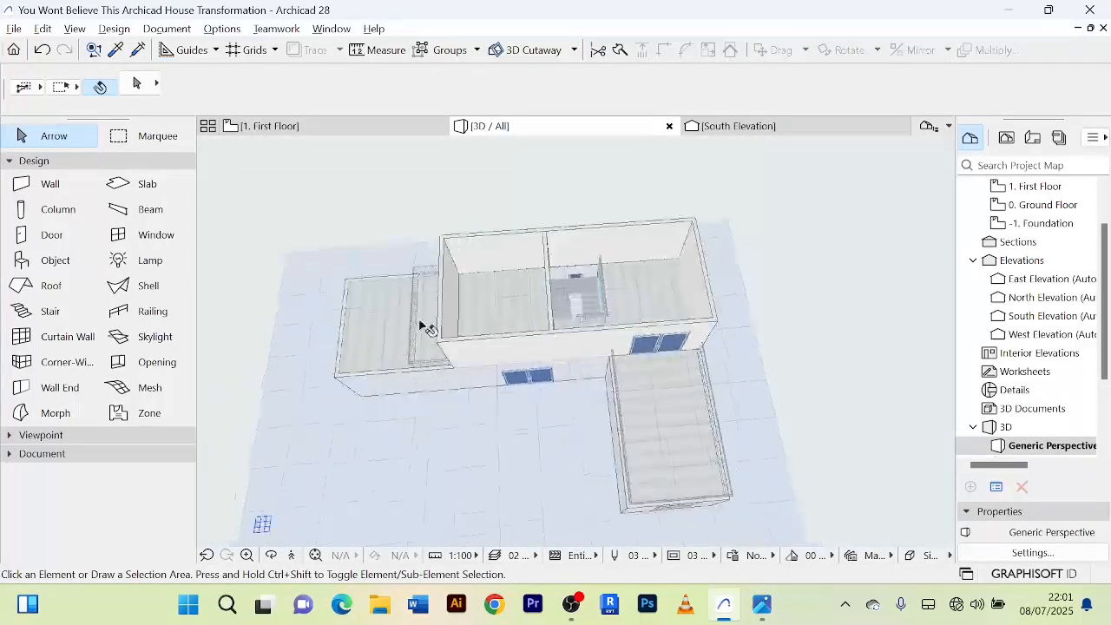
# Open the first floor plan and examine the wall between the small balcony and the adjoining room.
pyautogui.click(343, 130)
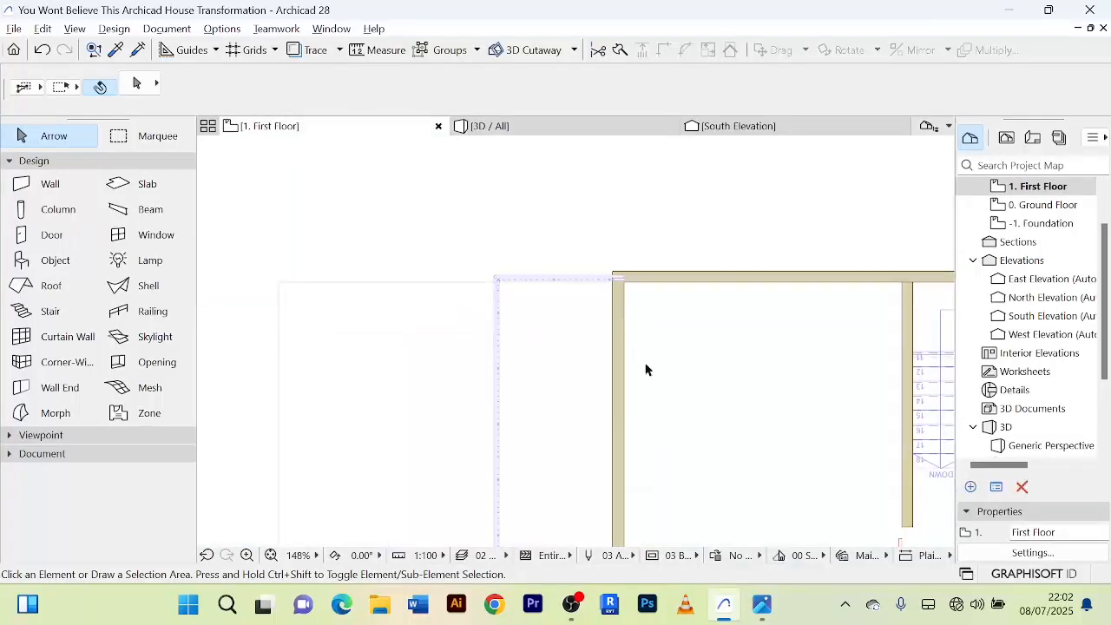
pyautogui.scroll(4, 661, 403)
pyautogui.scroll(-3, 662, 403)
pyautogui.moveTo(659, 388); pyautogui.dragTo(645, 331, button='middle')
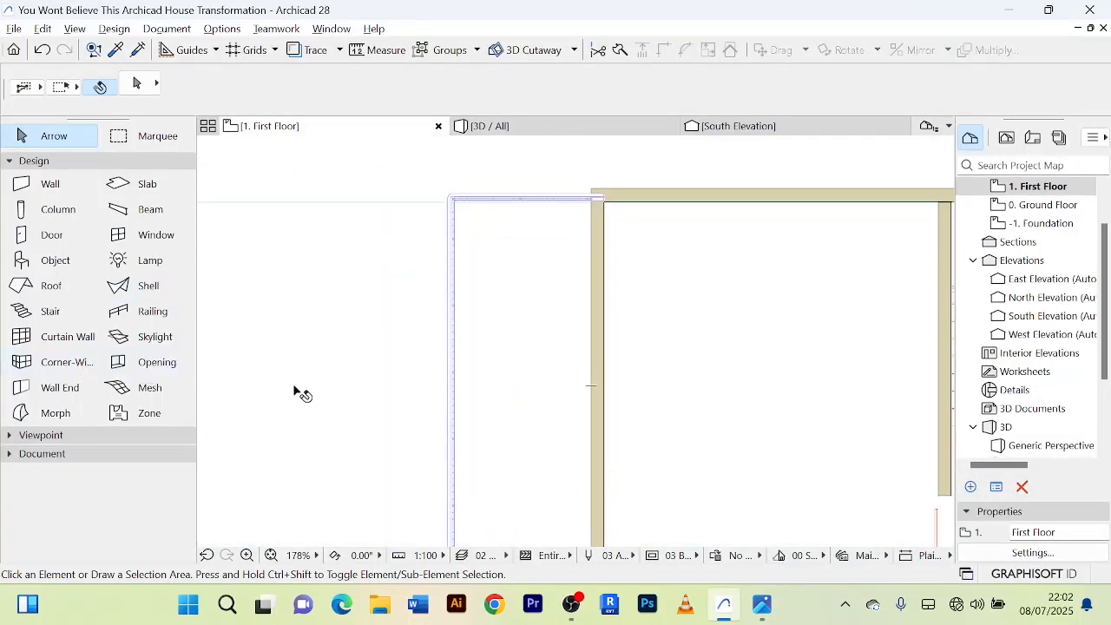
pyautogui.scroll(-2, 712, 392)
pyautogui.moveTo(712, 391); pyautogui.dragTo(613, 309, button='middle')
pyautogui.scroll(3, 620, 347)
pyautogui.scroll(-3, 620, 347)
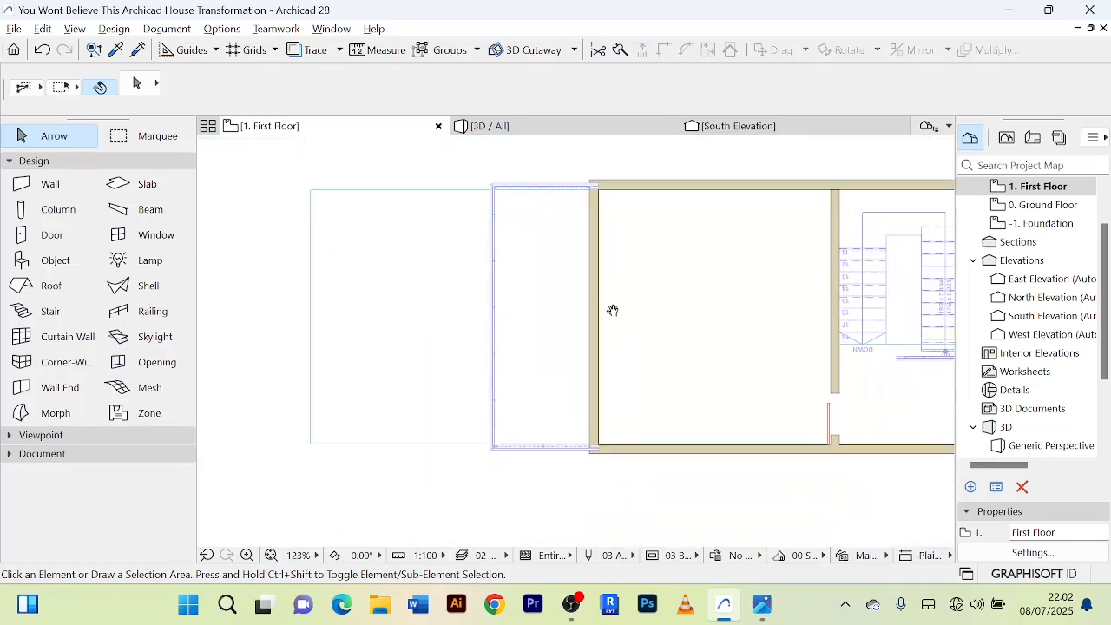
pyautogui.scroll(3, 767, 401)
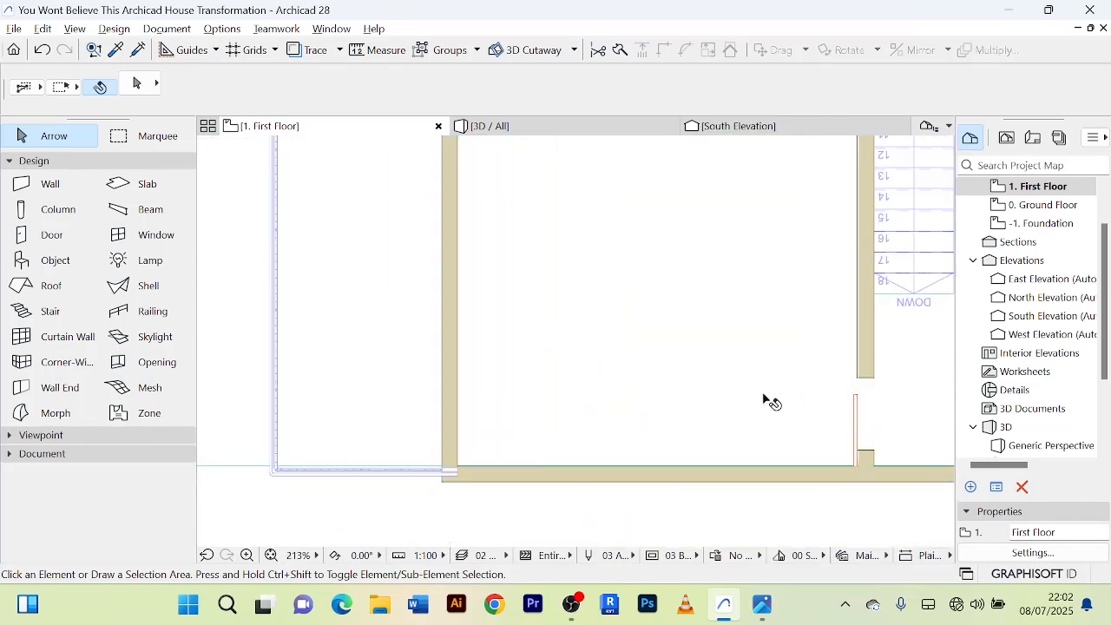
# Try to place a 2800 by 2500 Exterior Double Sliding Door in the wall between the room and the small balcony.
pyautogui.doubleClick(44, 261)
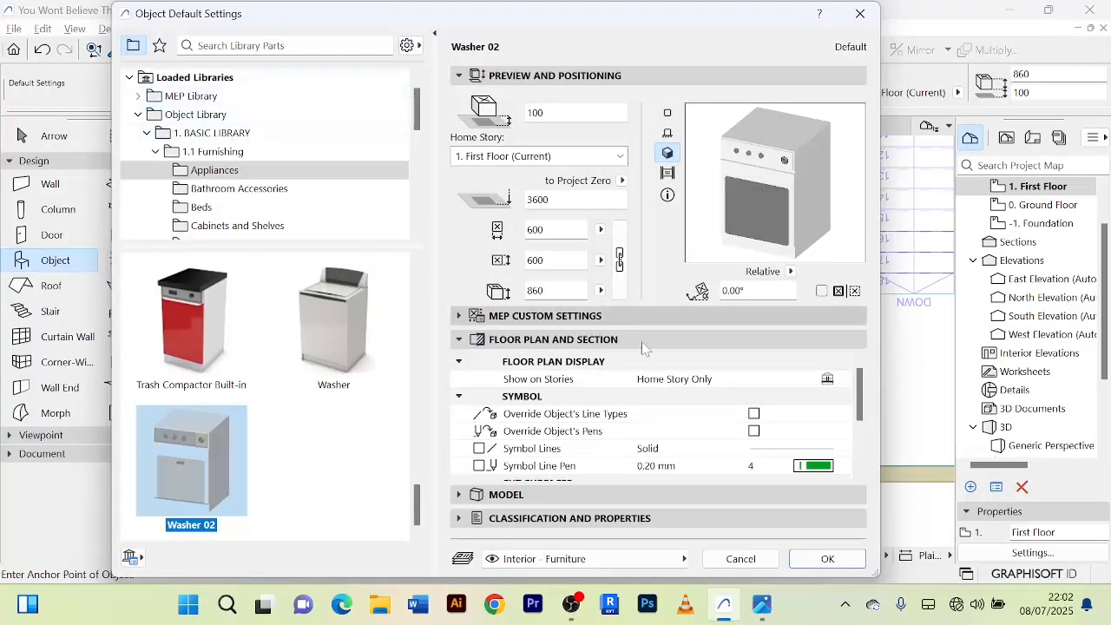
pyautogui.click(740, 558)
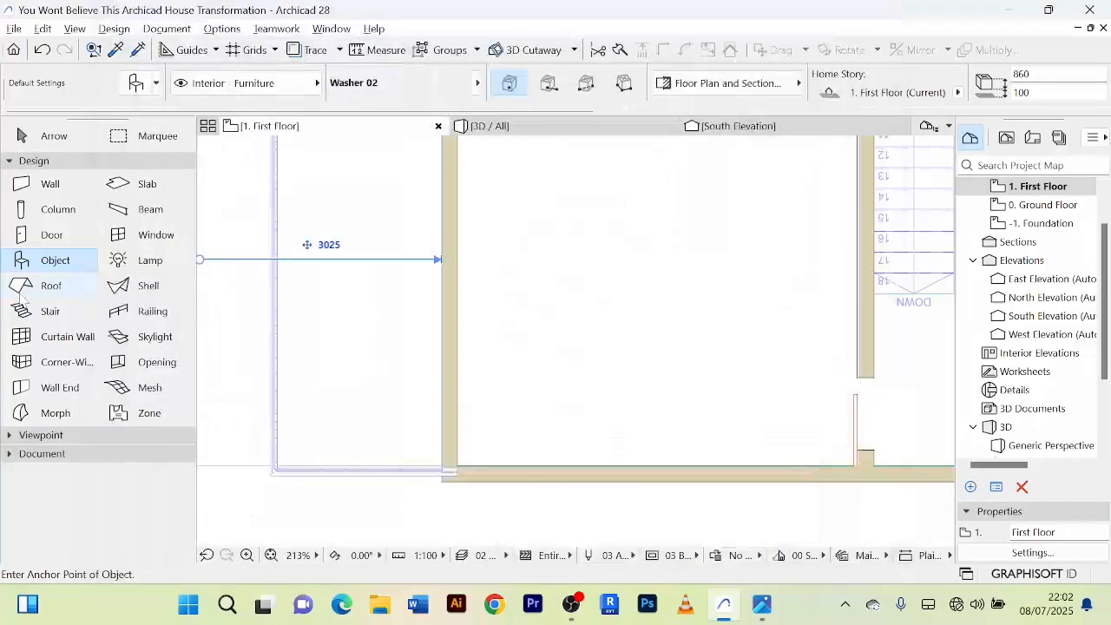
pyautogui.doubleClick(48, 234)
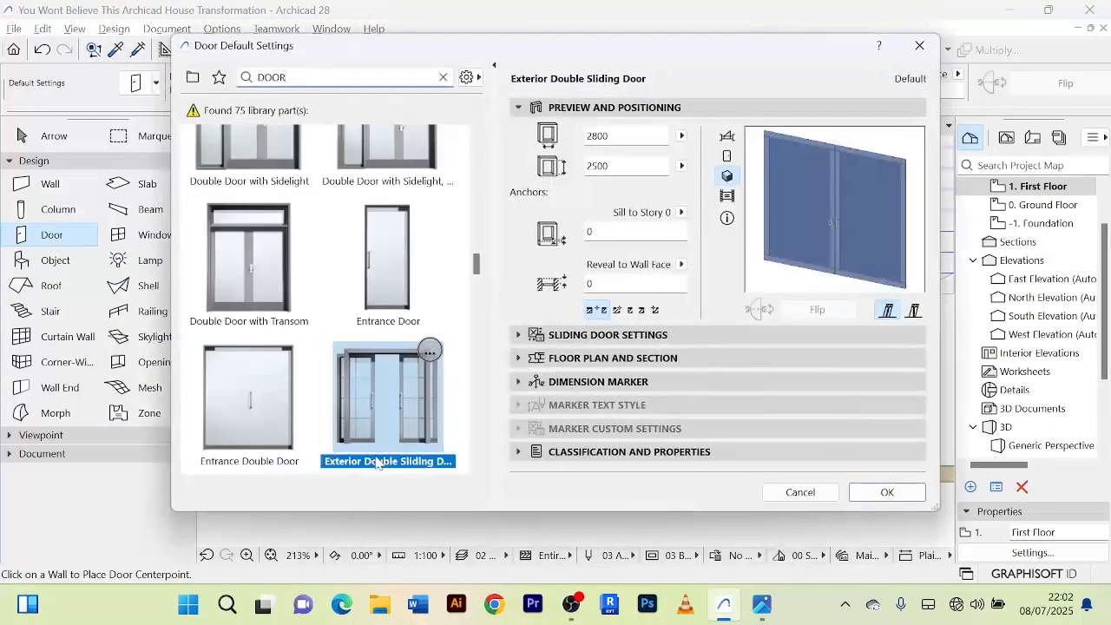
pyautogui.click(887, 492)
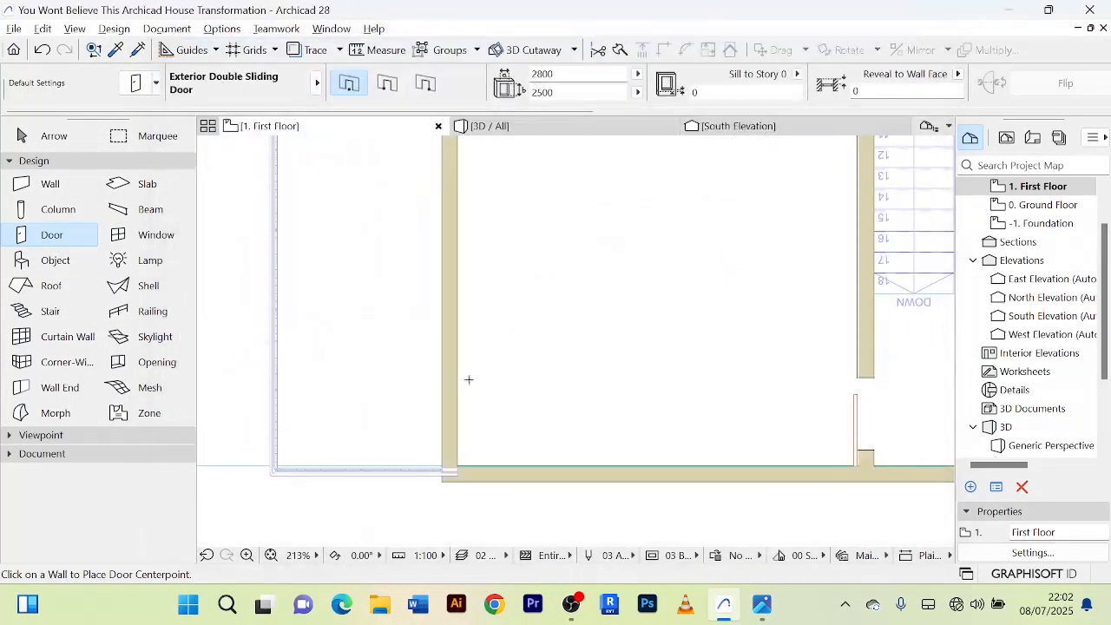
pyautogui.click(453, 324)
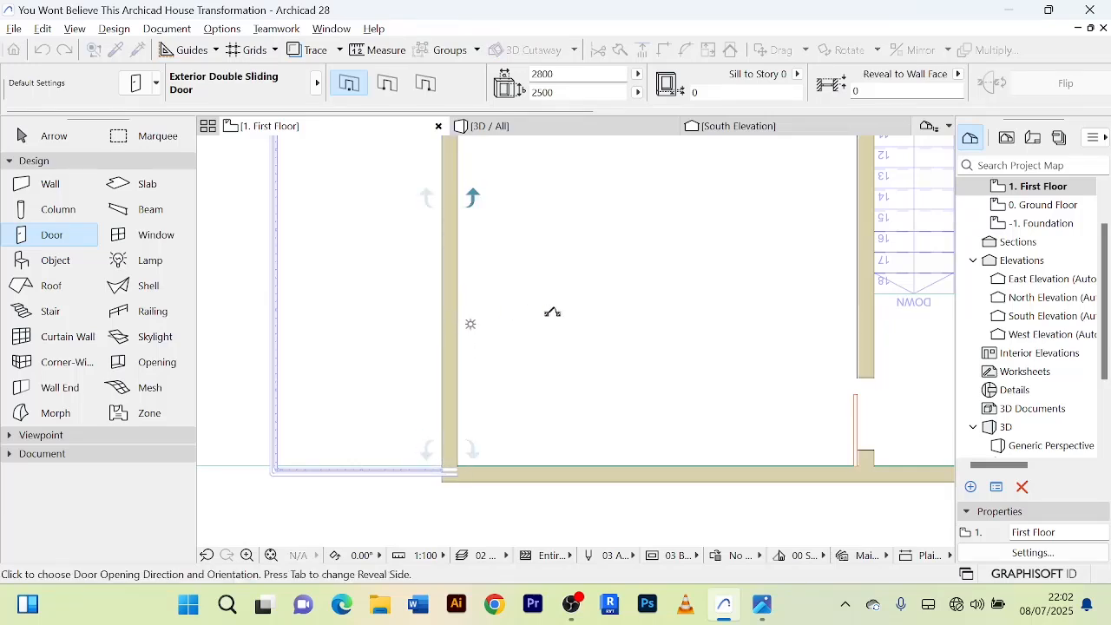
pyautogui.click(345, 306)
pyautogui.scroll(-4, 449, 307)
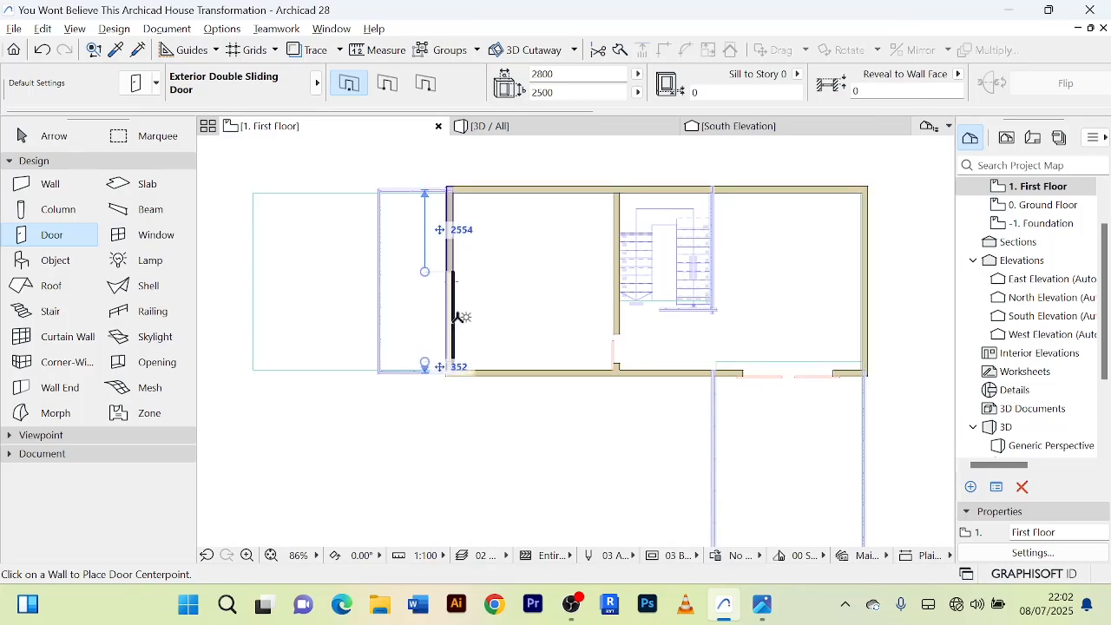
pyautogui.click(464, 317)
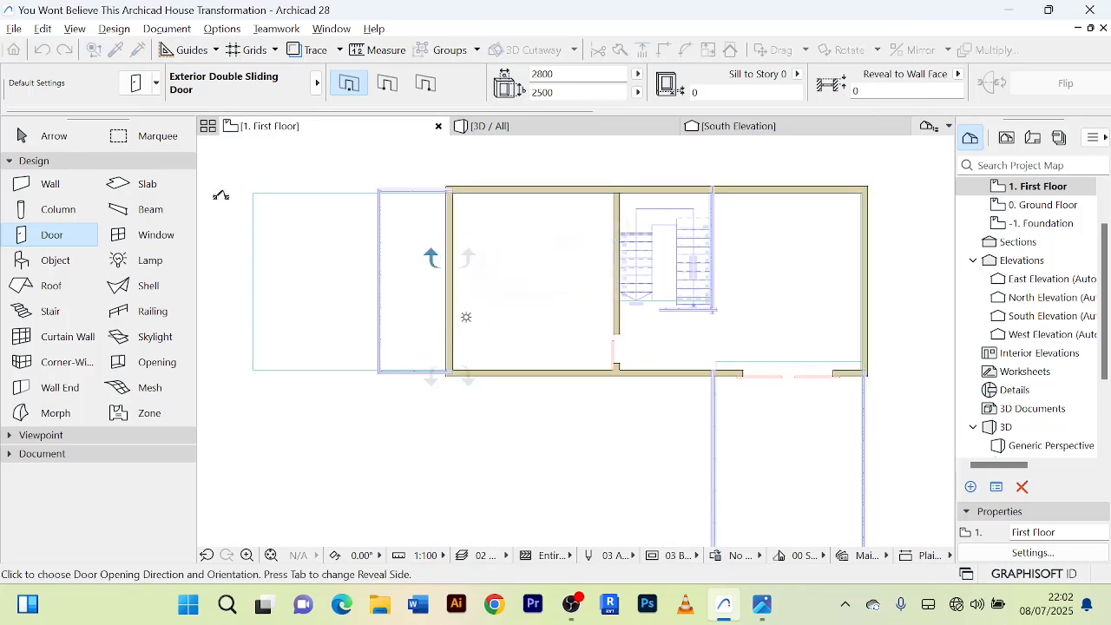
pyautogui.click(89, 141)
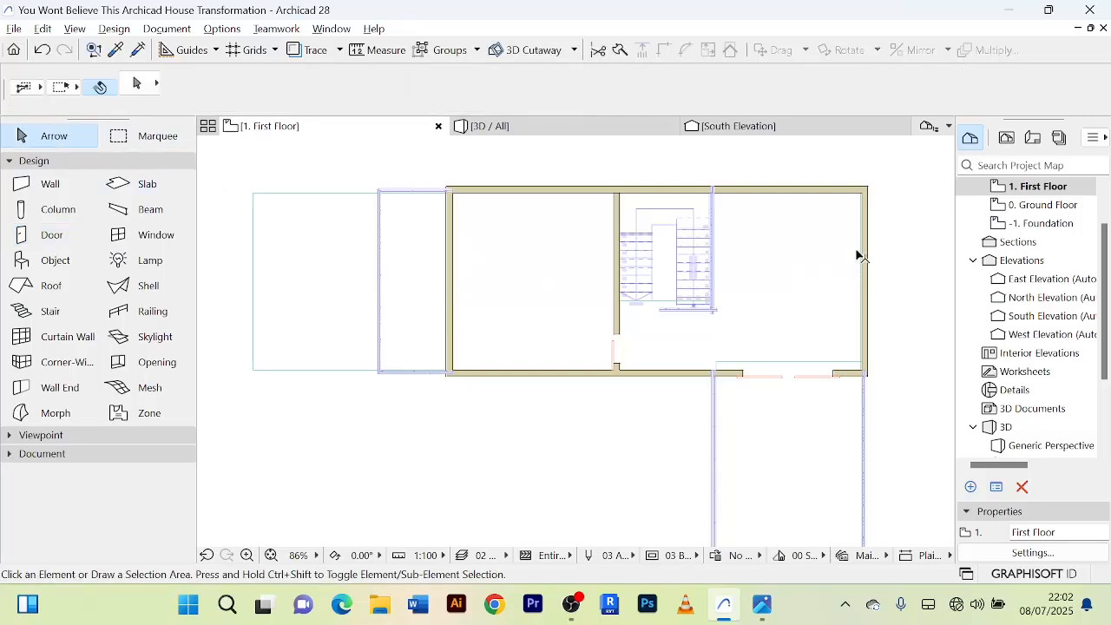
# Check the balcony-side wall of the upper storey in the 3D model for the sliding door.
pyautogui.click(503, 130)
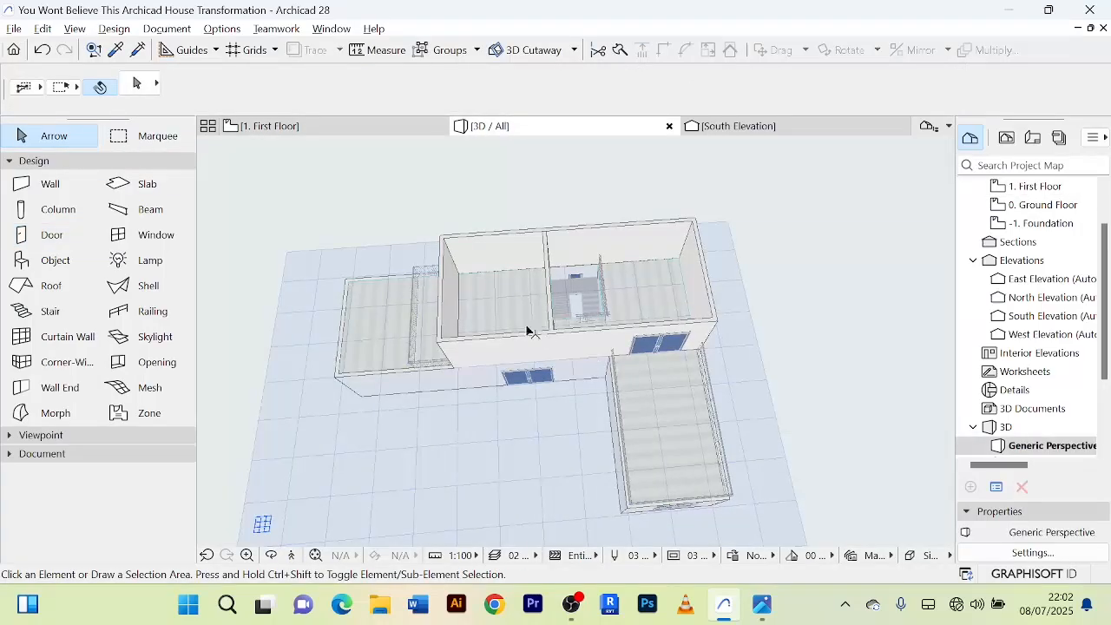
pyautogui.scroll(-3, 469, 314)
pyautogui.moveTo(466, 309); pyautogui.dragTo(541, 290, button='middle')
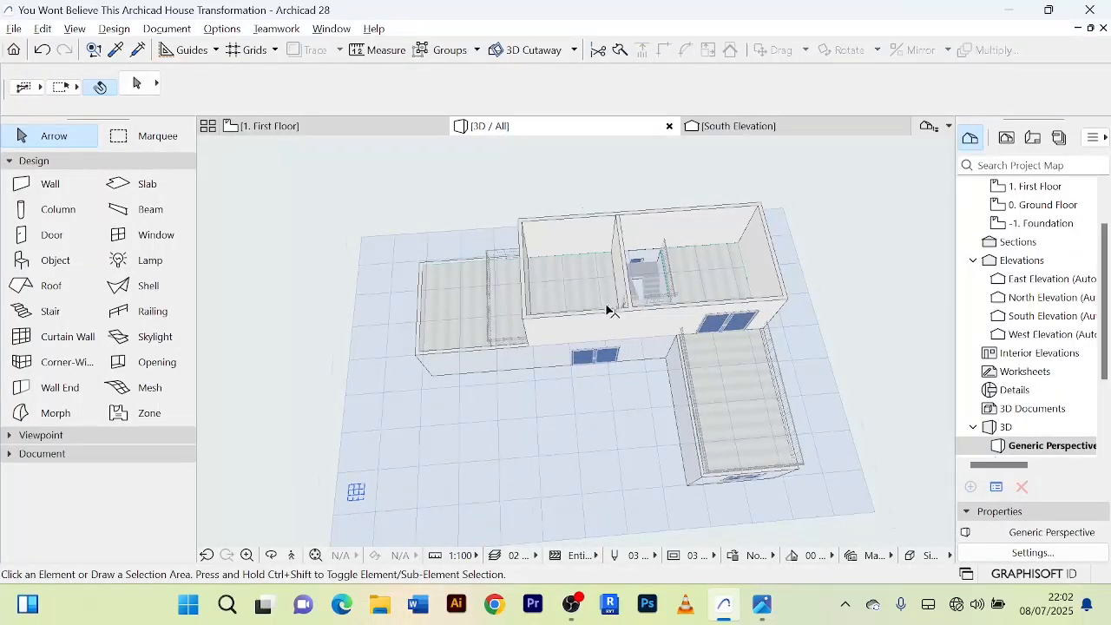
pyautogui.scroll(3, 576, 286)
pyautogui.scroll(-2, 570, 285)
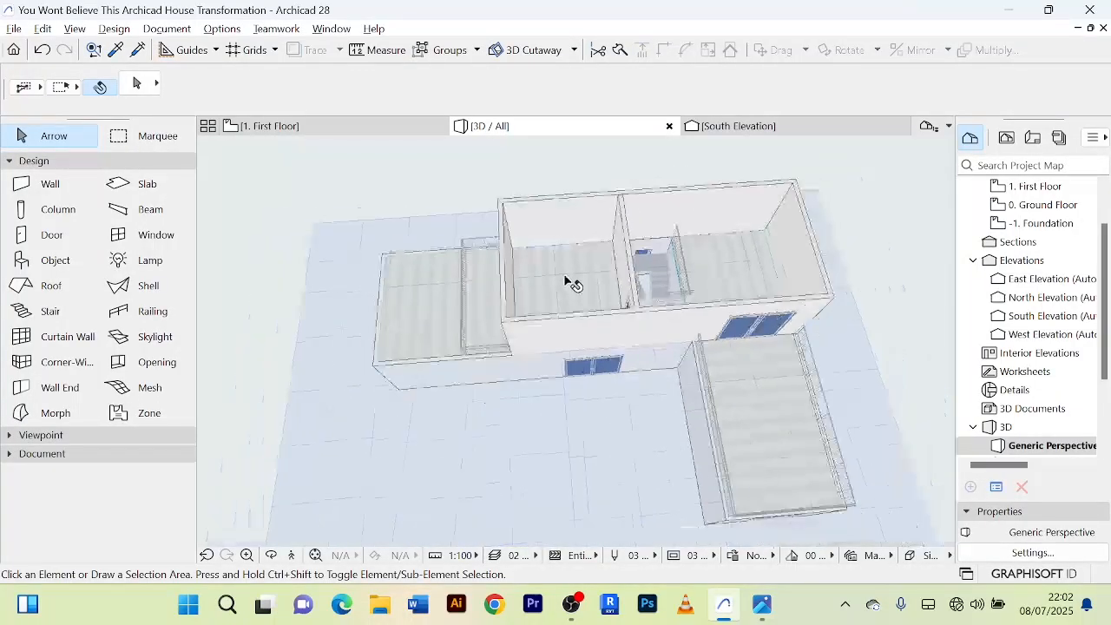
# Return to the first floor plan and undo the last door placement.
pyautogui.click(360, 126)
pyautogui.scroll(2, 452, 323)
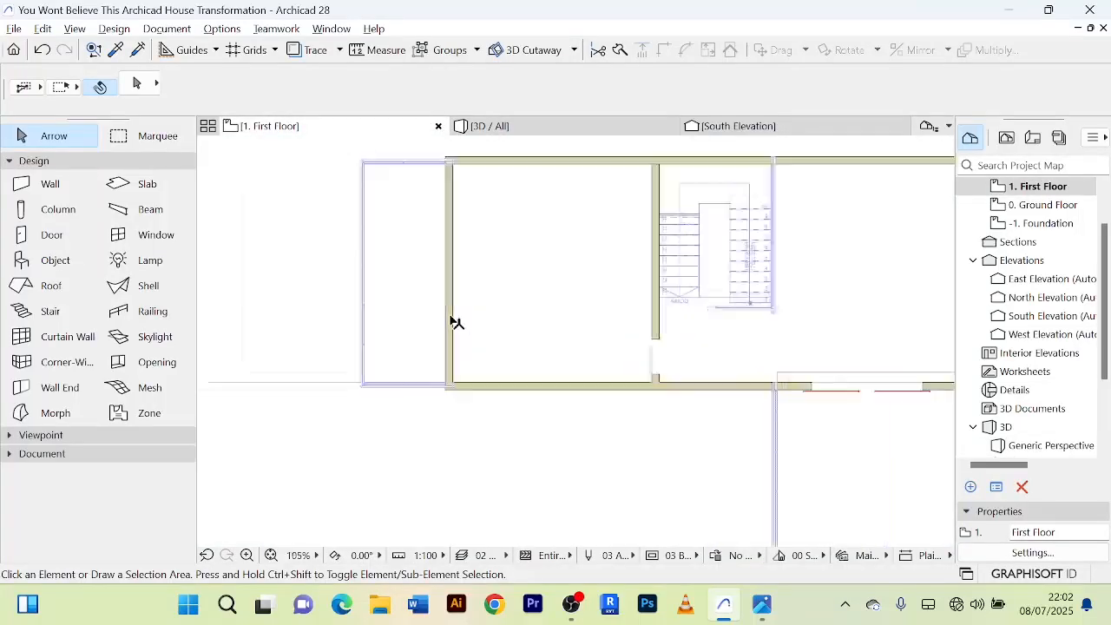
pyautogui.scroll(1, 451, 323)
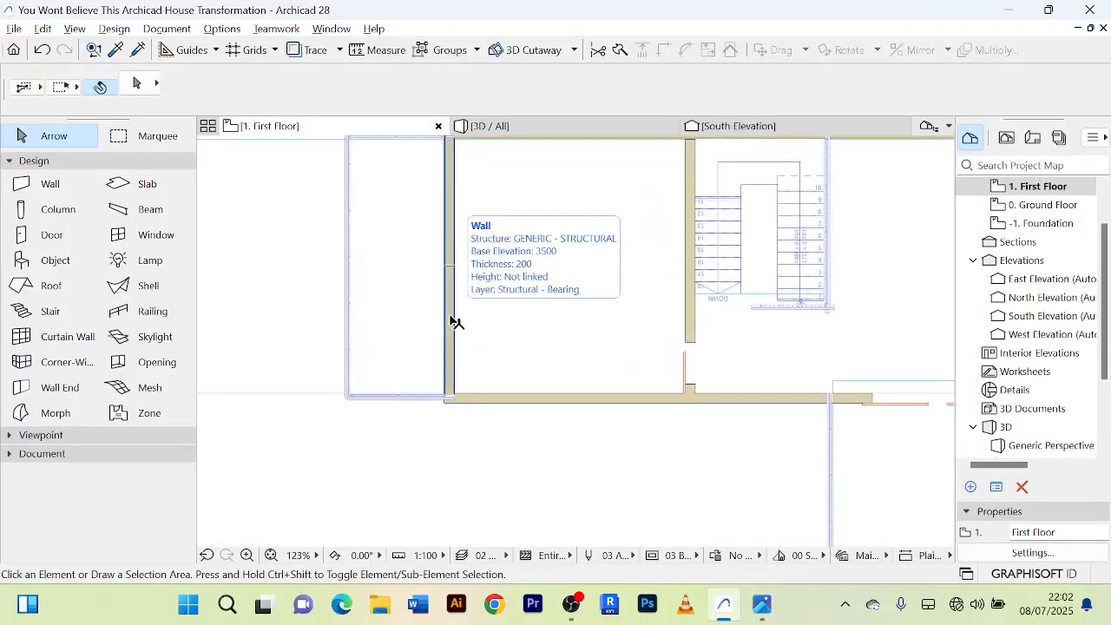
pyautogui.hotkey('ctrl', 'z')
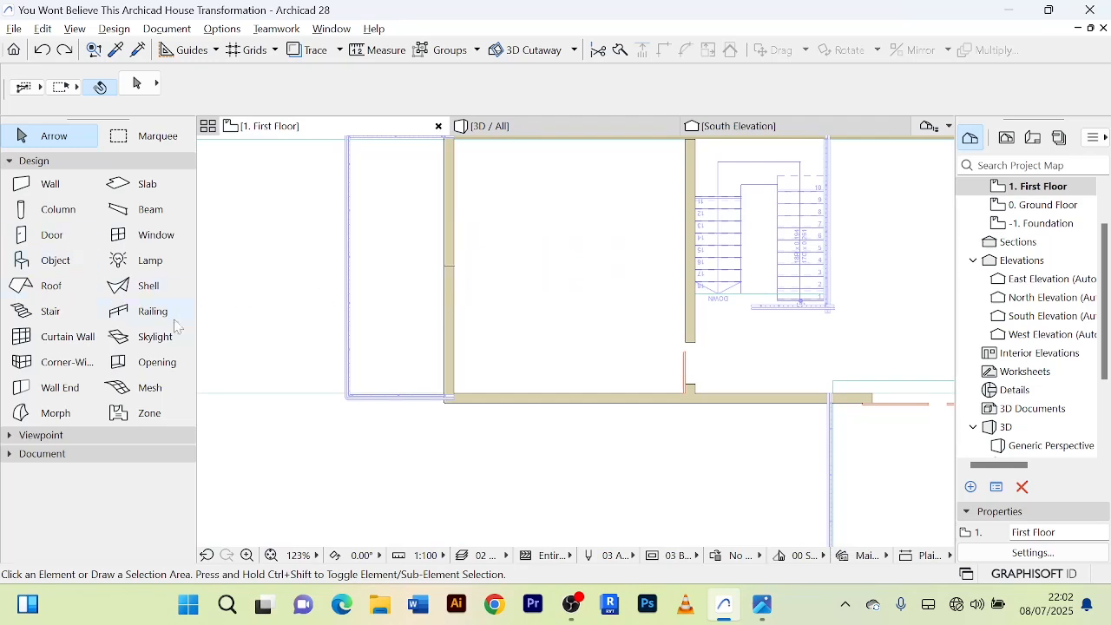
# Clear the wall selection and try again to place the Exterior Double Sliding Door in the balcony-side wall, opening towards the balcony.
pyautogui.click(451, 337)
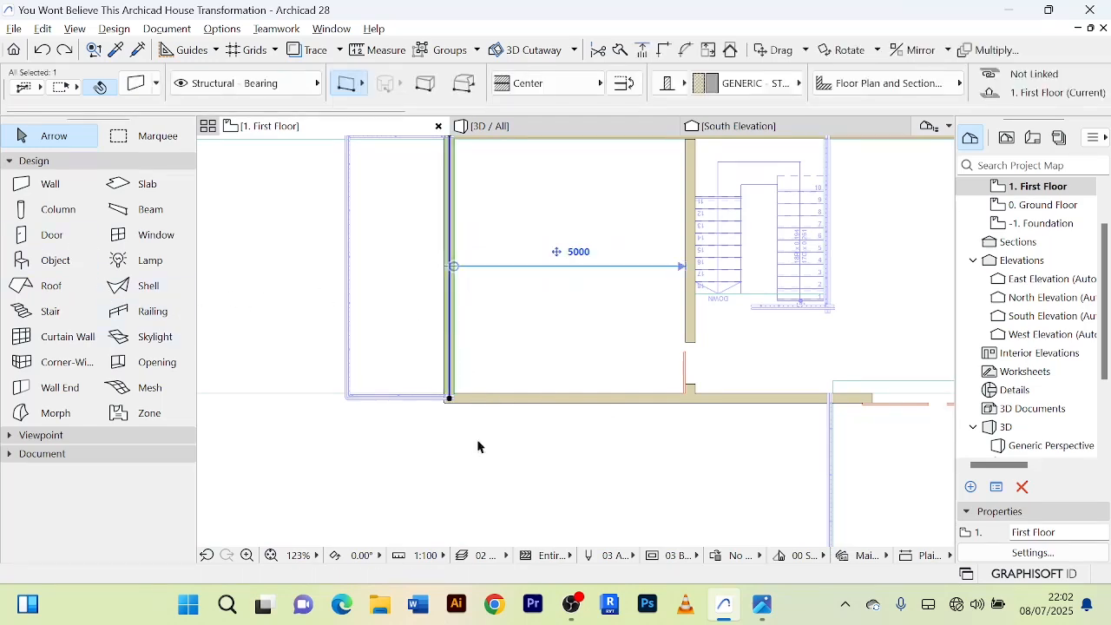
pyautogui.doubleClick(69, 245)
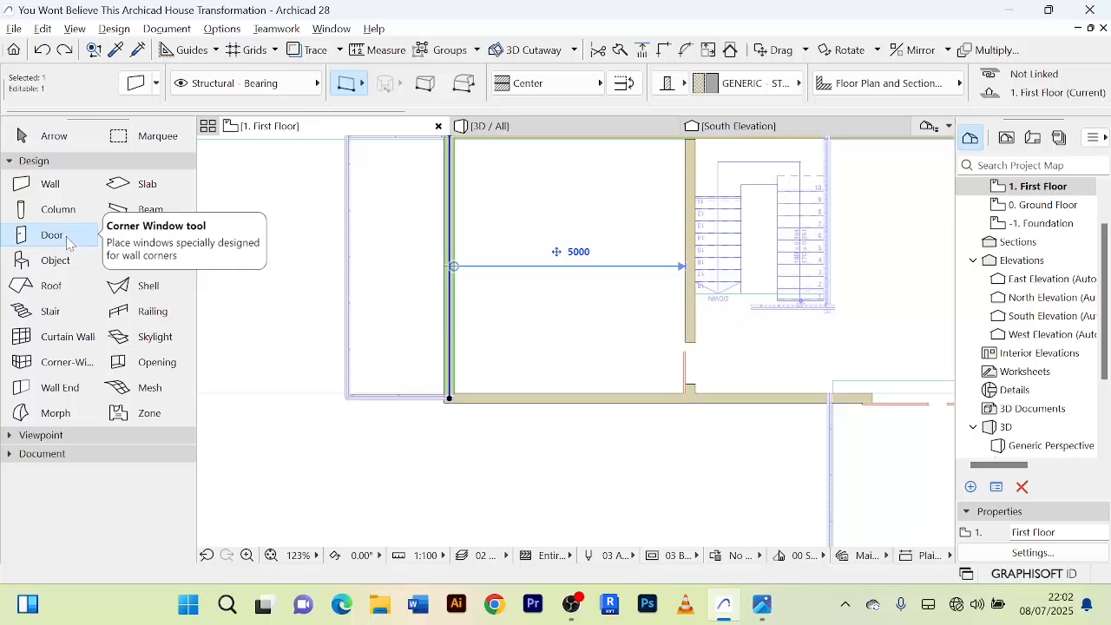
pyautogui.click(887, 498)
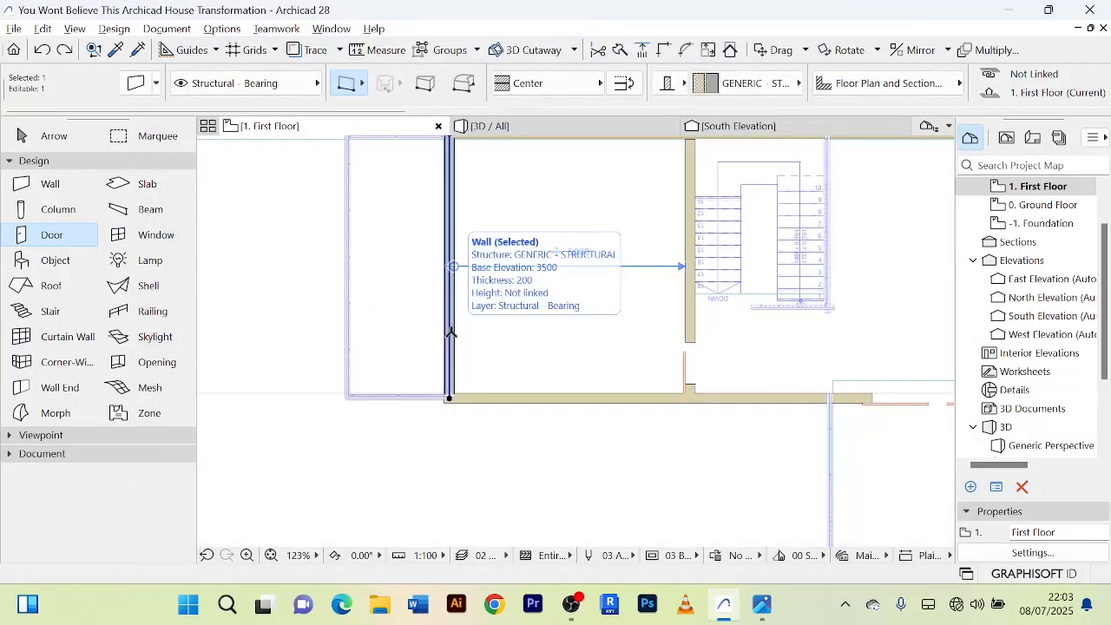
pyautogui.rightClick(434, 454)
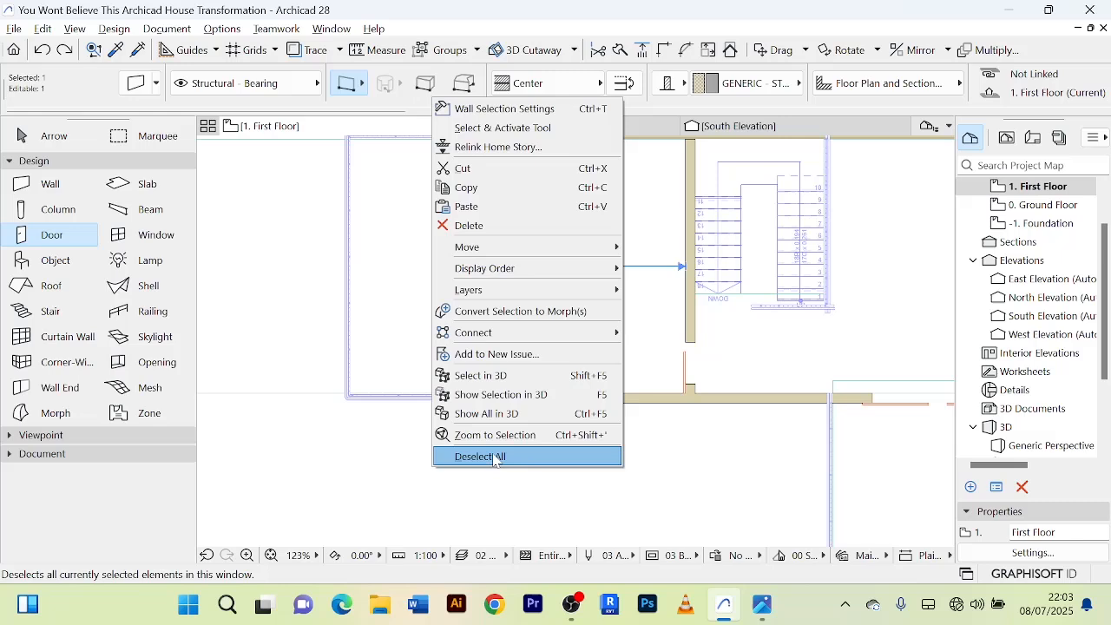
pyautogui.click(495, 457)
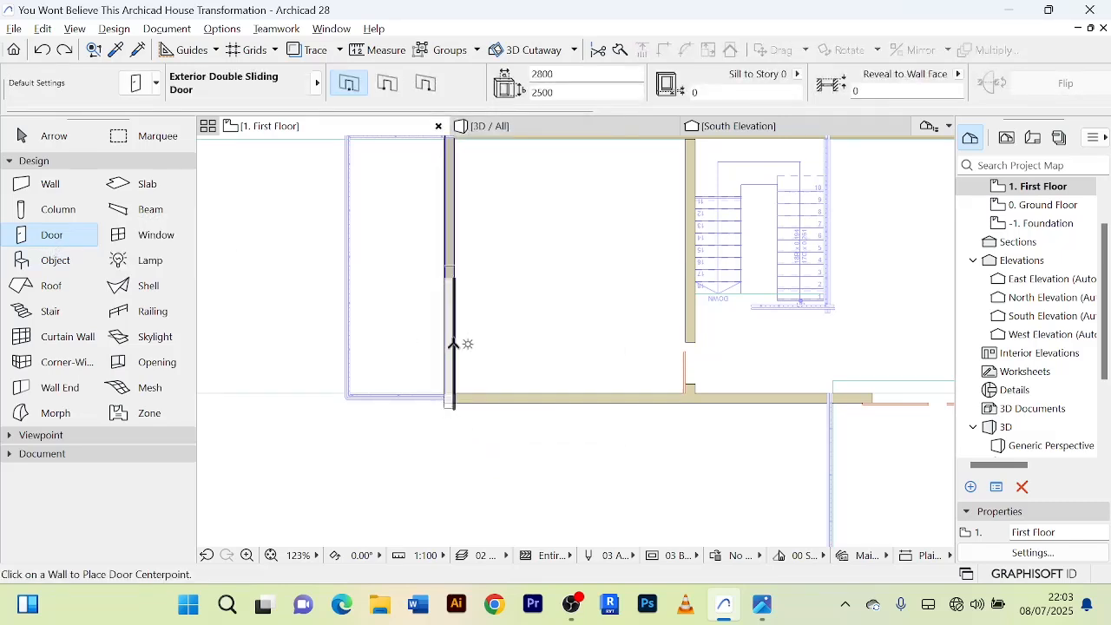
pyautogui.click(450, 310)
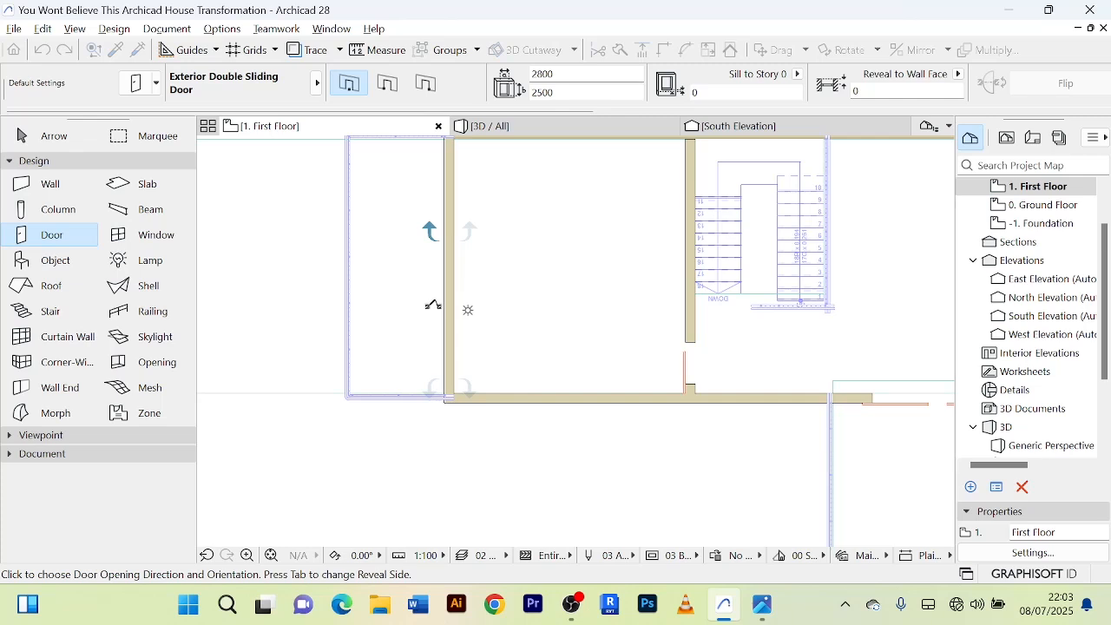
pyautogui.click(433, 305)
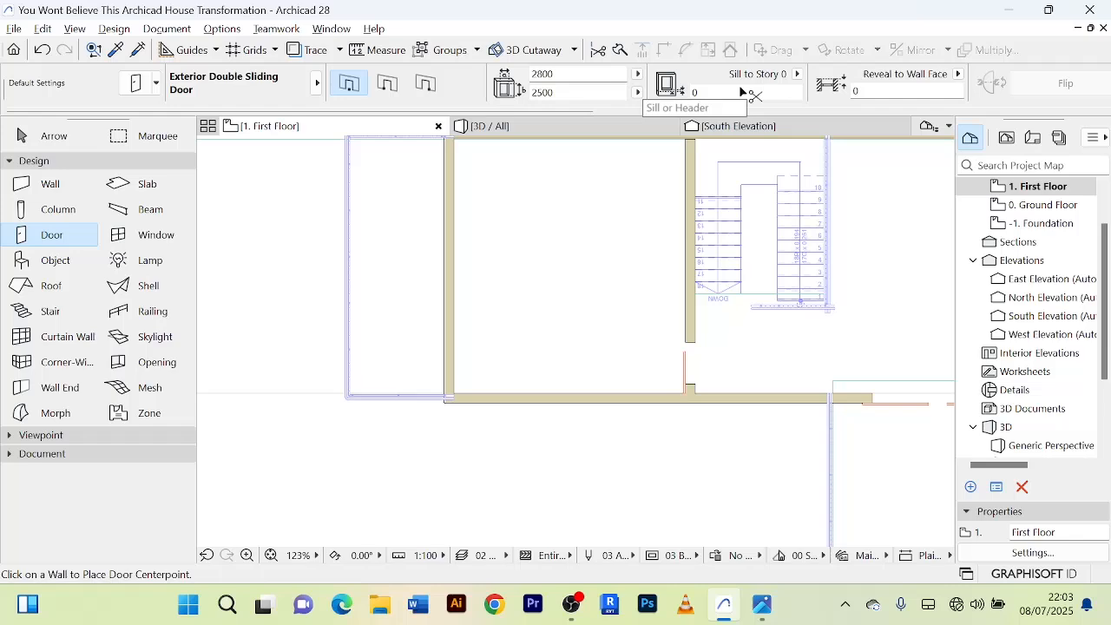
# Set the default sill of the Exterior Double Sliding Door to 3500 relative to Story 0.
pyautogui.hotkey('ctrl', 't')
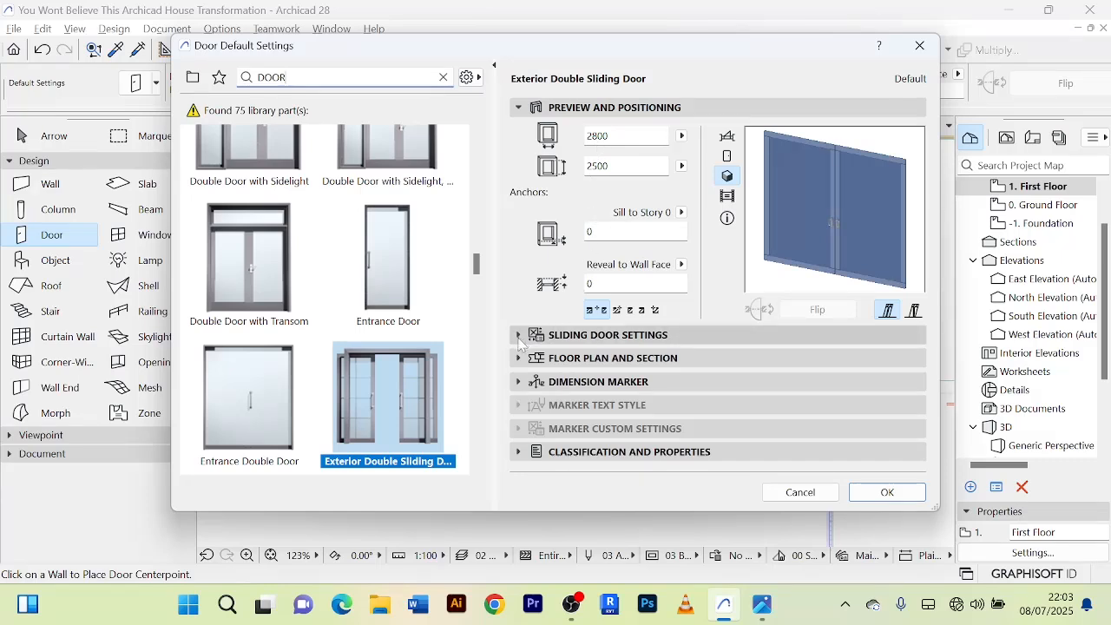
pyautogui.click(519, 108)
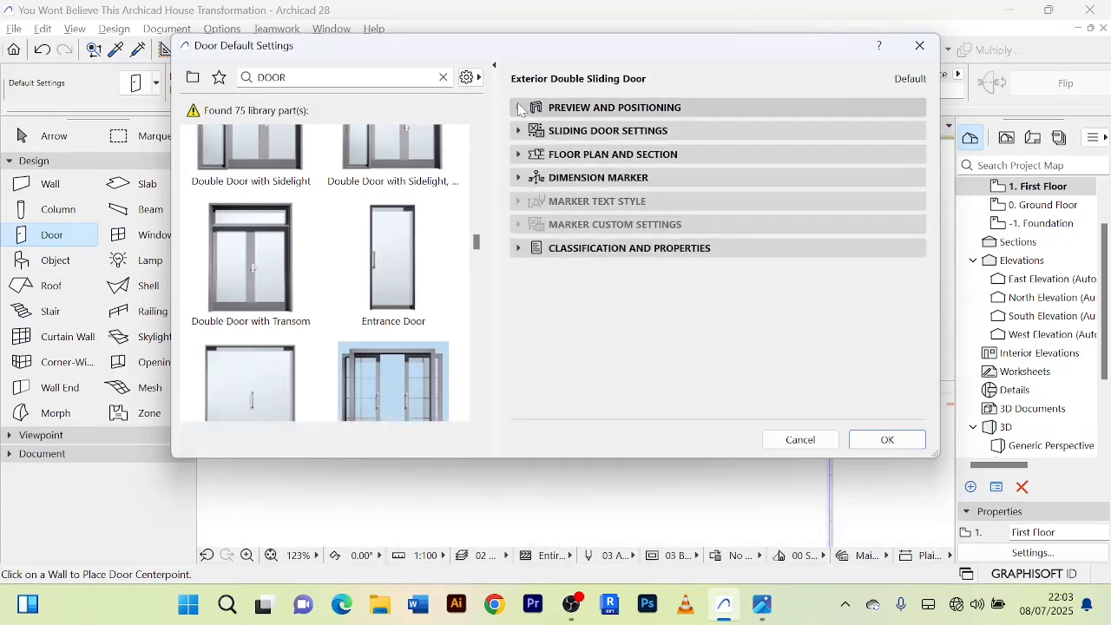
pyautogui.click(520, 107)
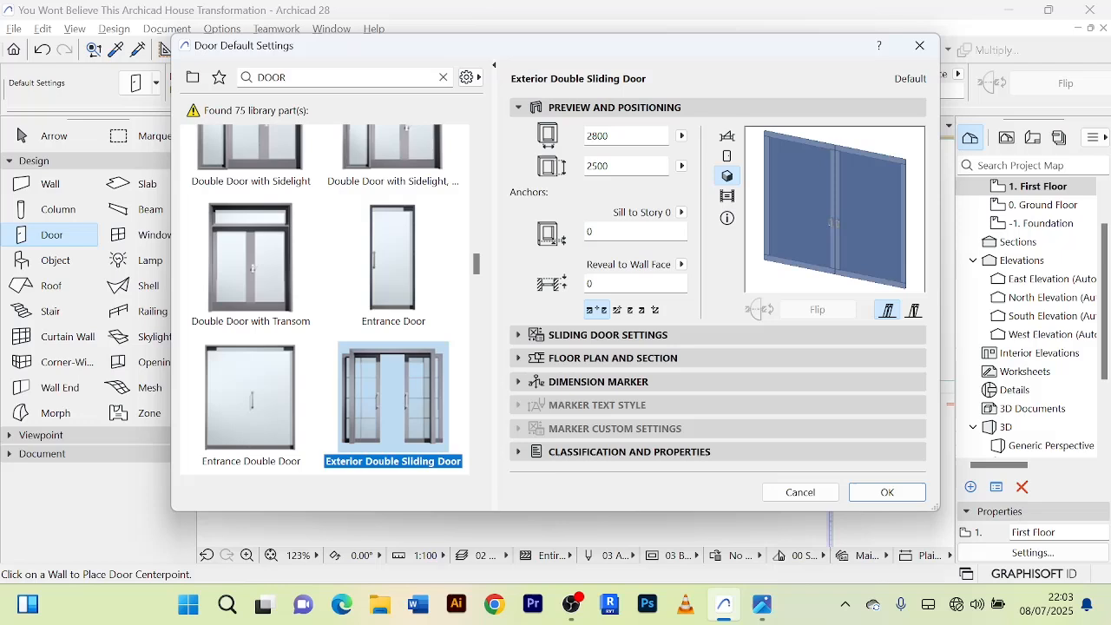
pyautogui.click(681, 213)
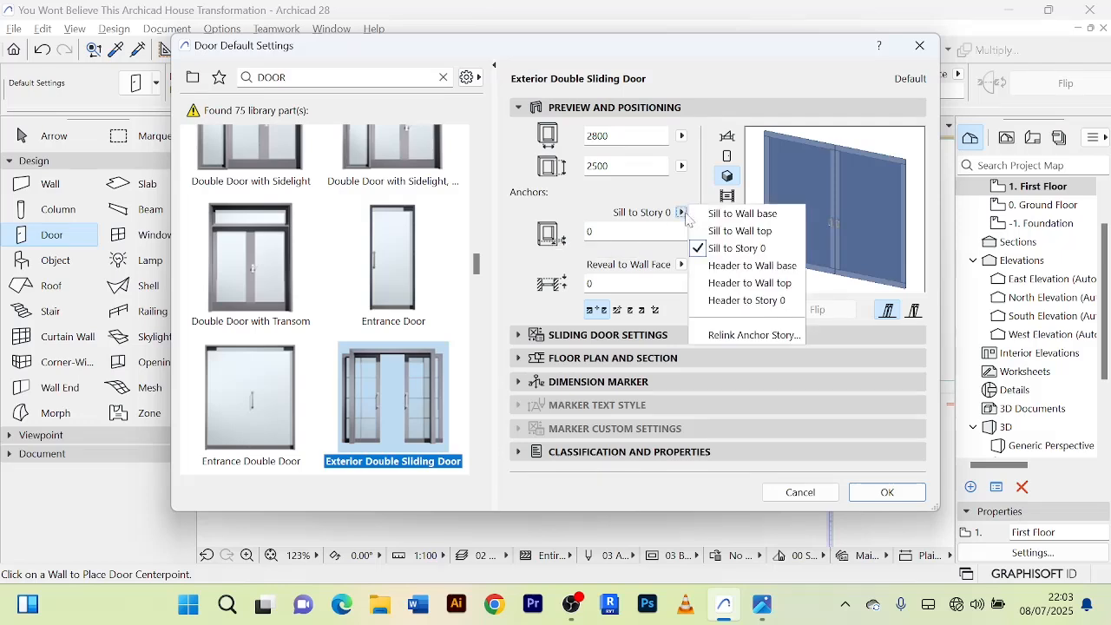
pyautogui.click(687, 218)
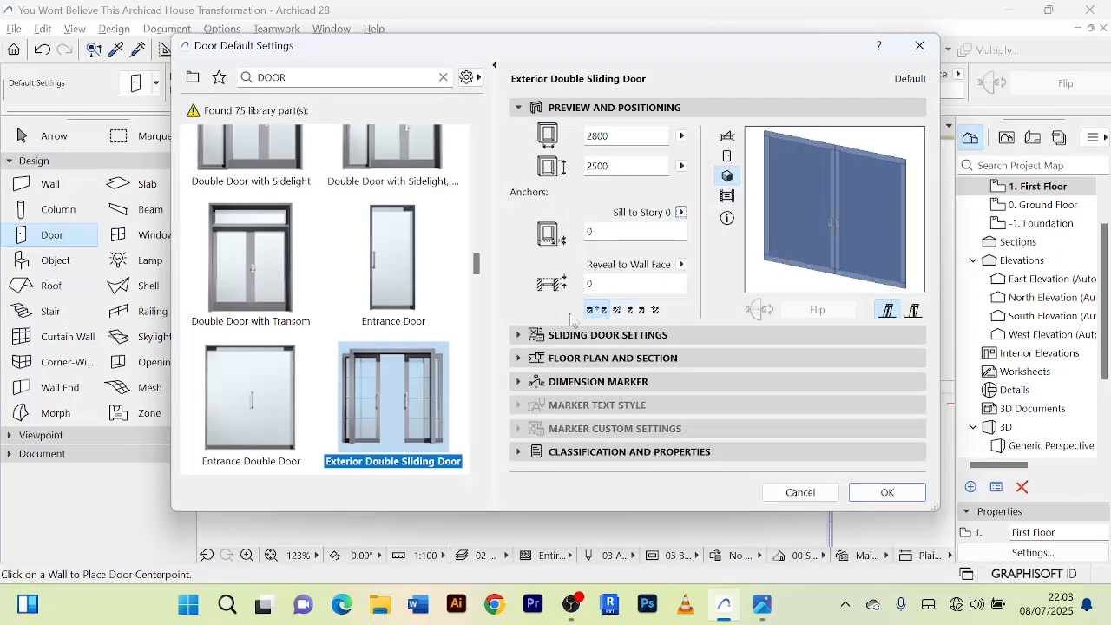
pyautogui.click(520, 335)
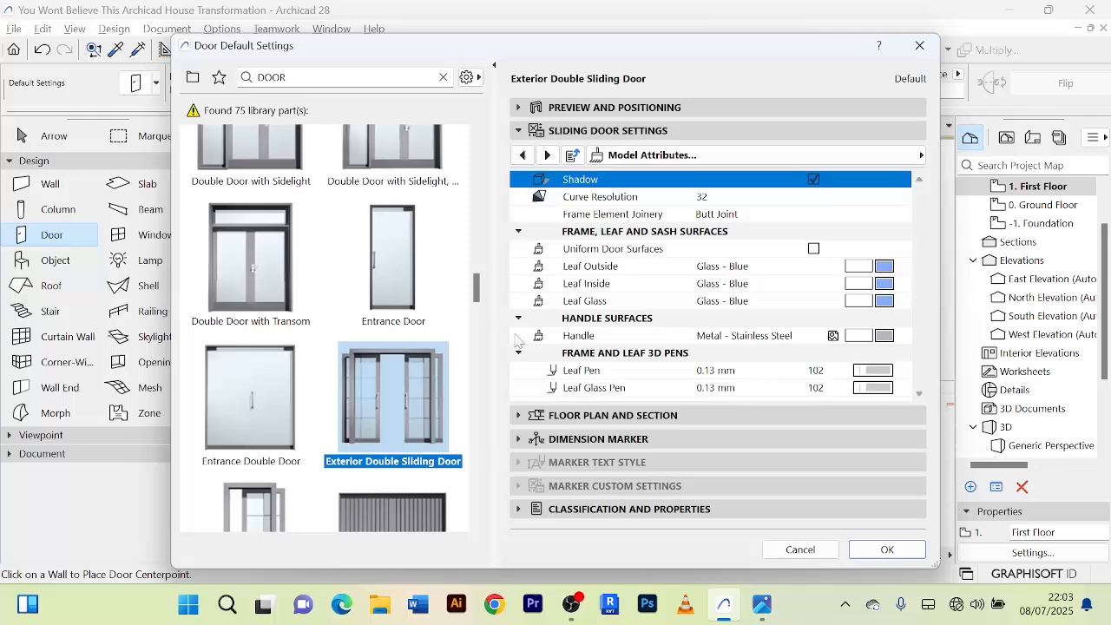
pyautogui.click(519, 416)
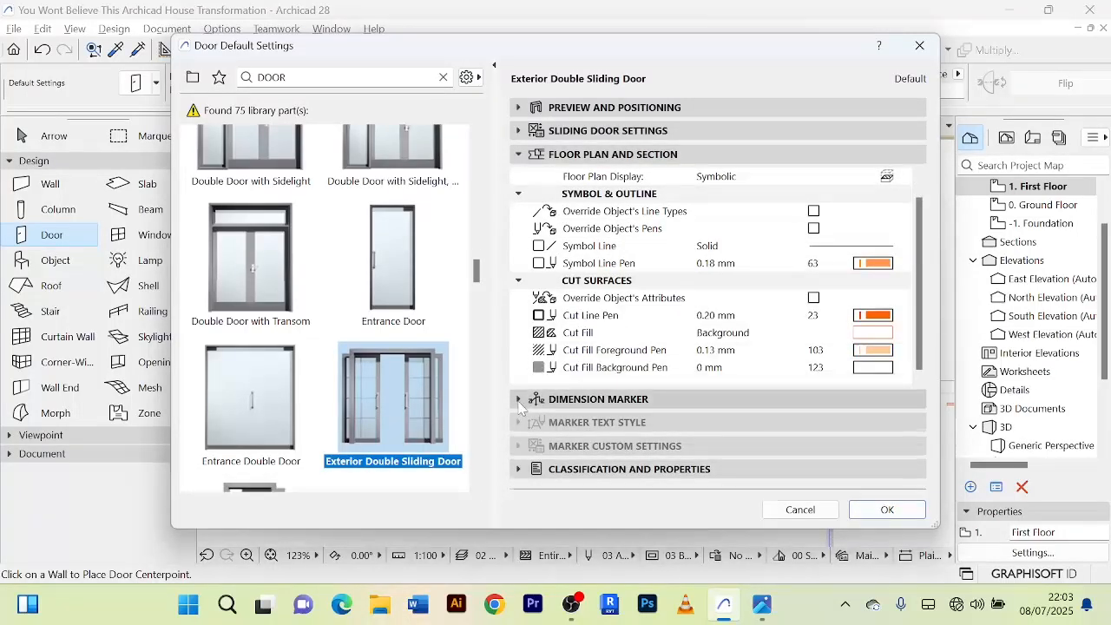
pyautogui.click(519, 401)
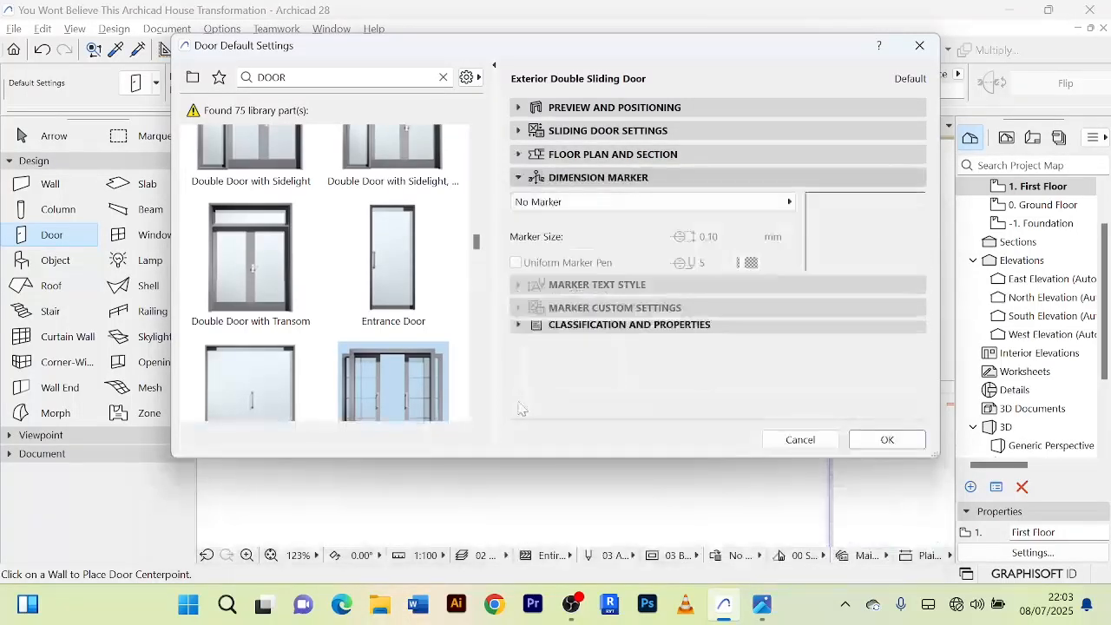
pyautogui.click(520, 109)
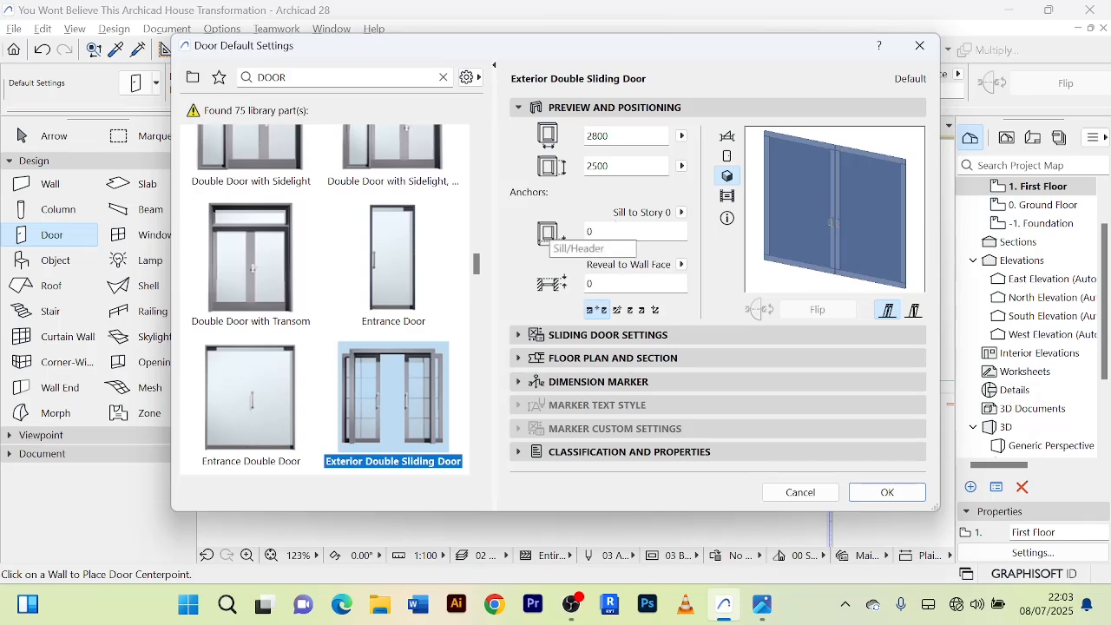
pyautogui.click(625, 231)
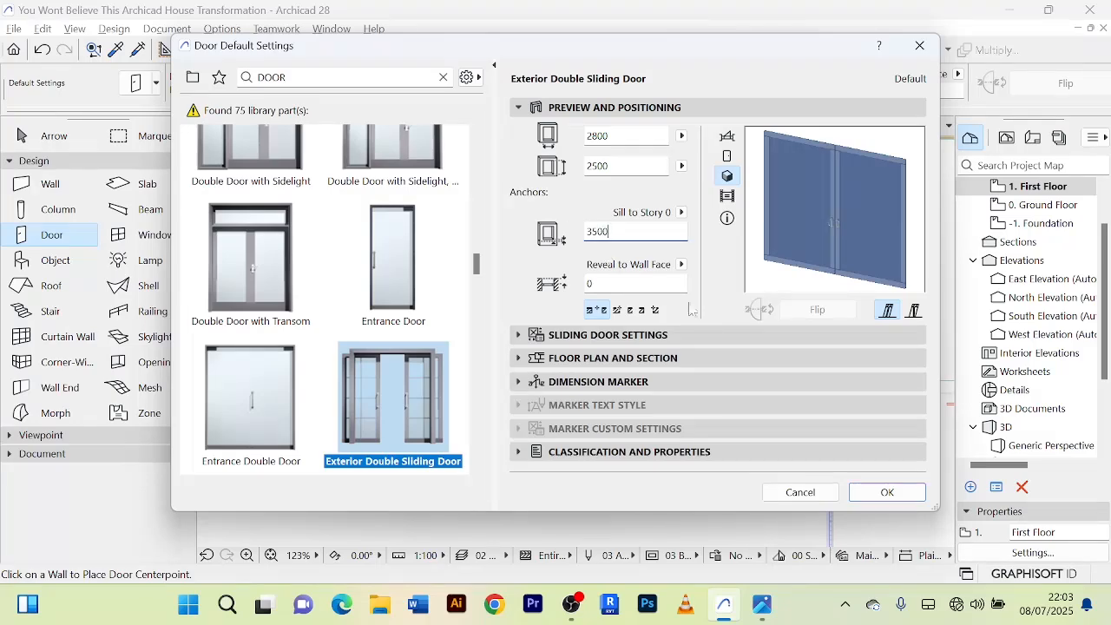
pyautogui.click(887, 493)
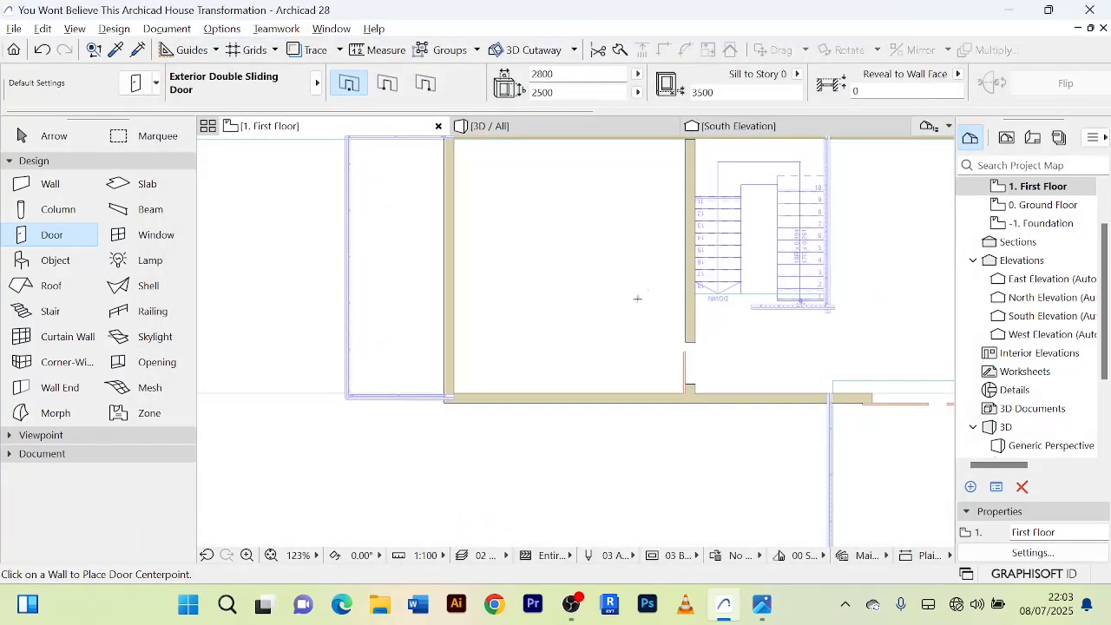
# Locate the misplaced double sliding door beside the ground-floor dining table in the 3D model and select it.
pyautogui.scroll(-3, 637, 298)
pyautogui.scroll(3, 587, 288)
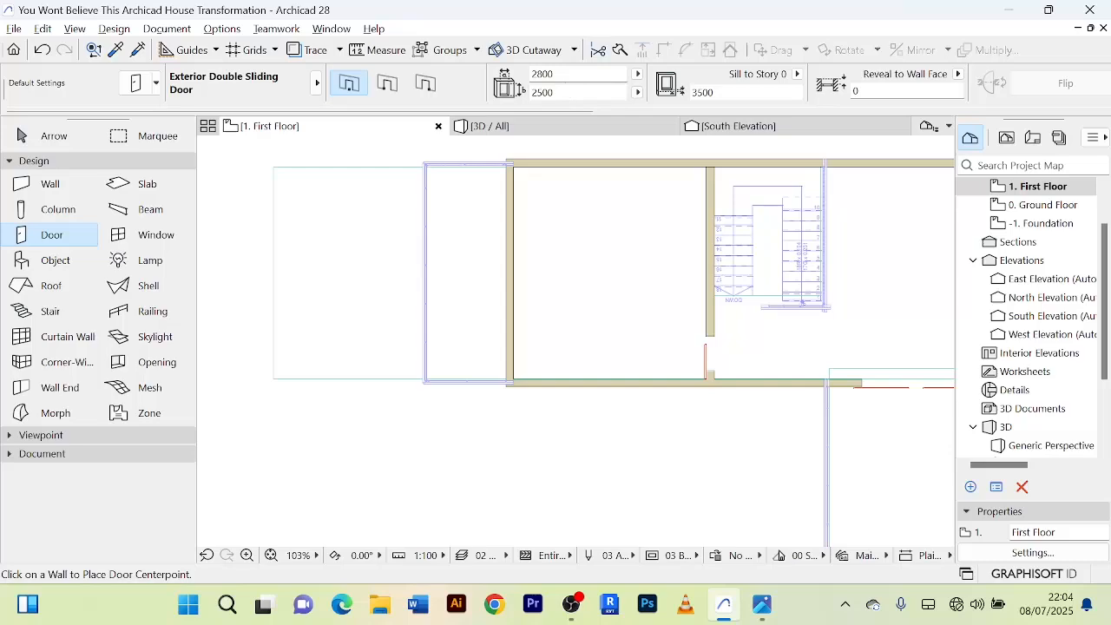
pyautogui.click(521, 128)
pyautogui.scroll(6, 533, 290)
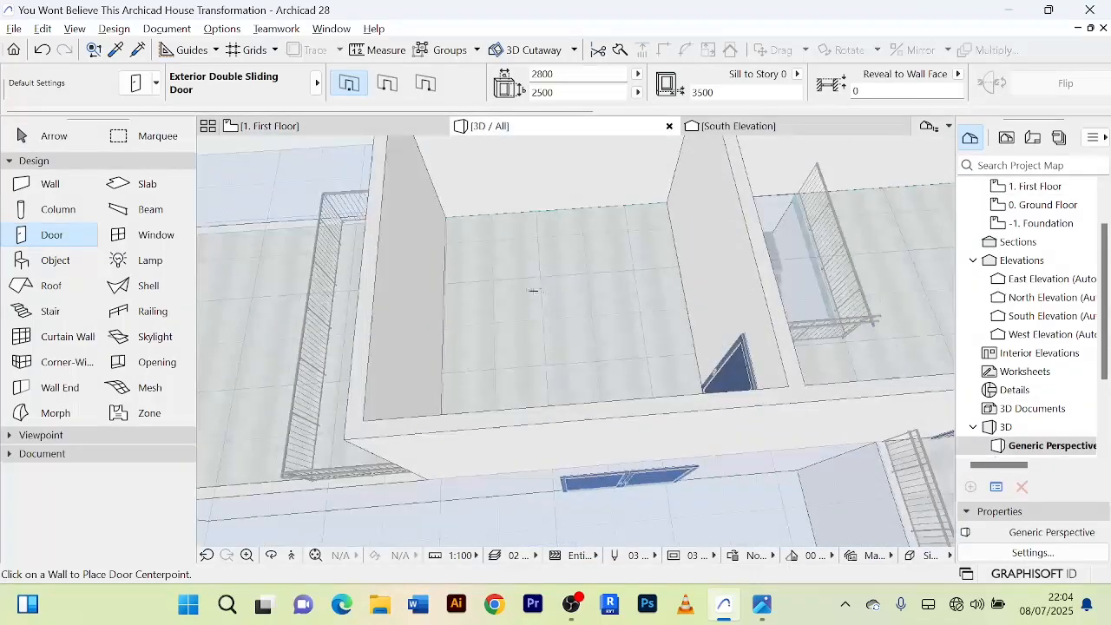
pyautogui.scroll(-8, 527, 291)
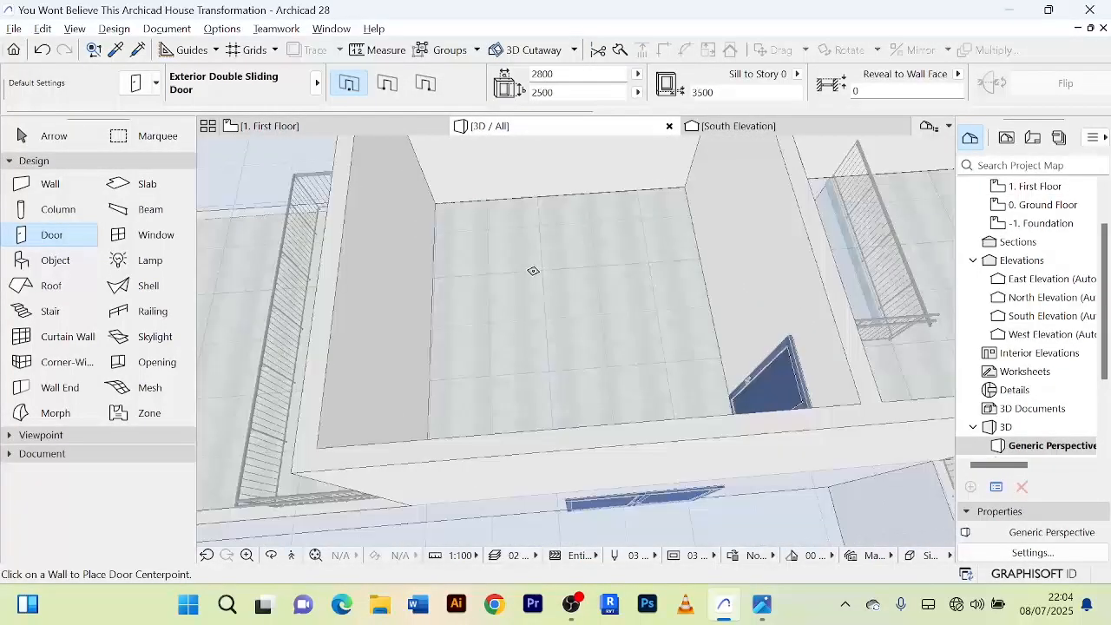
pyautogui.scroll(10, 580, 371)
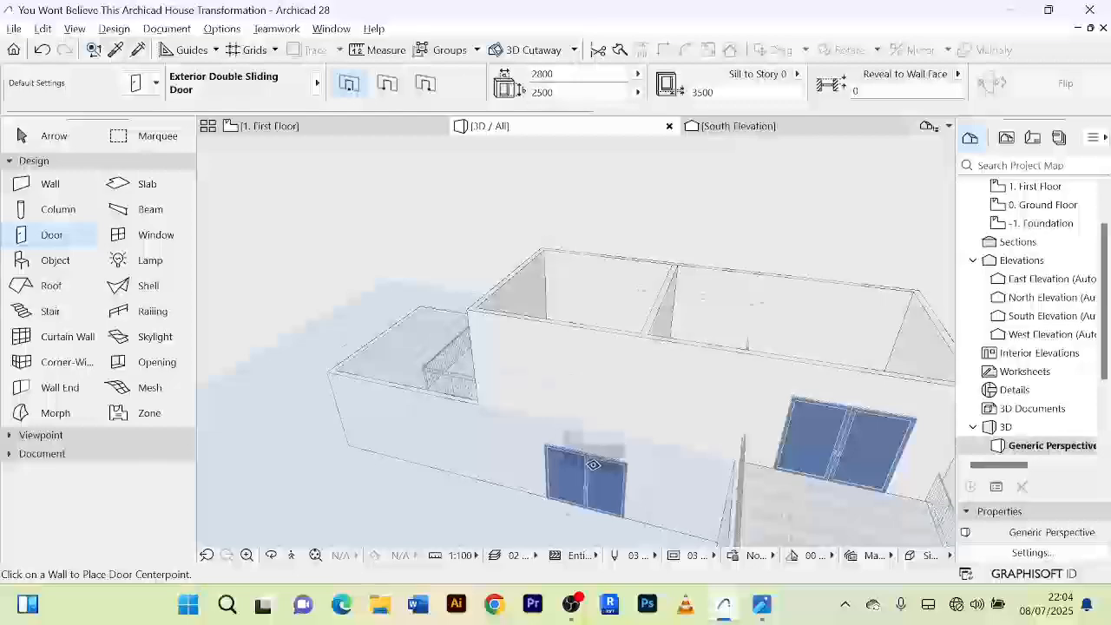
pyautogui.scroll(8, 562, 427)
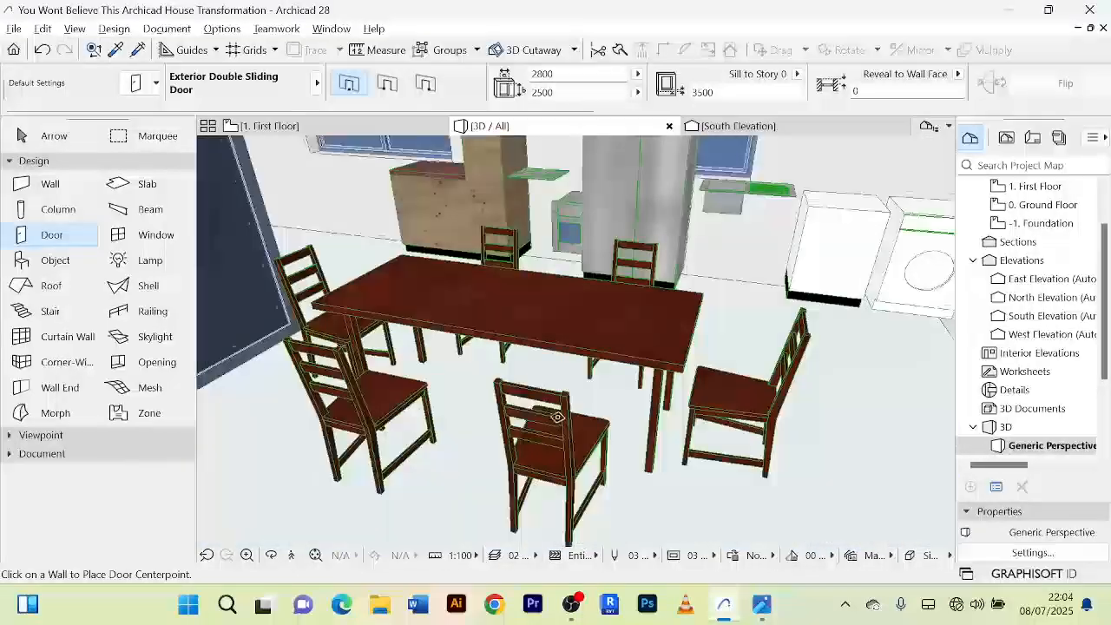
pyautogui.keyDown('shift'); pyautogui.moveTo(556, 418); pyautogui.dragTo(334, 359, button='middle'); pyautogui.keyUp('shift')
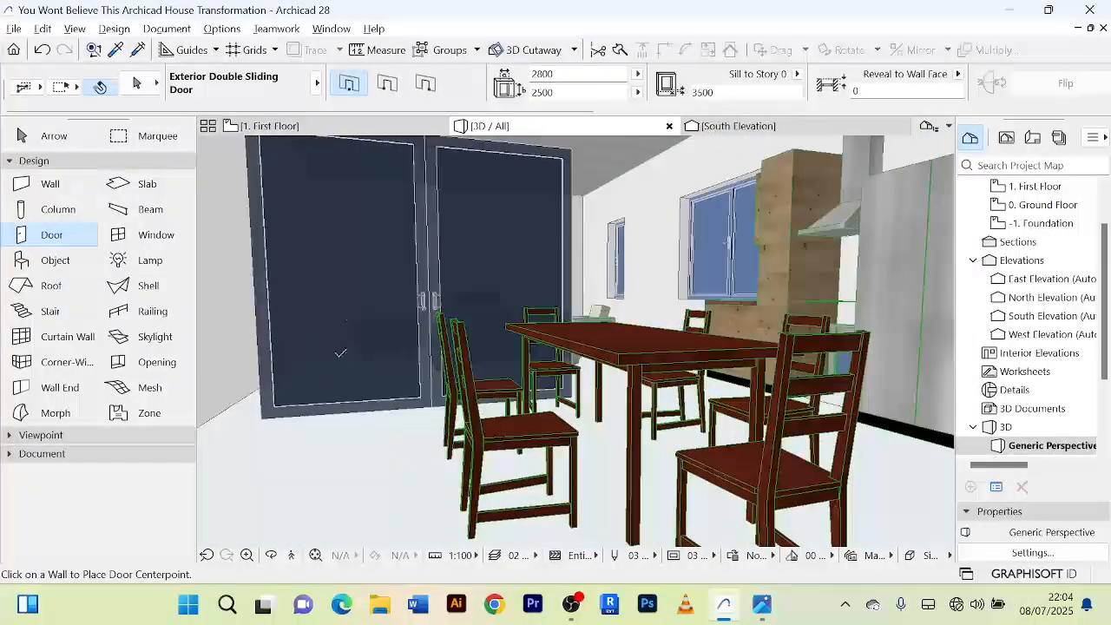
pyautogui.click(64, 139)
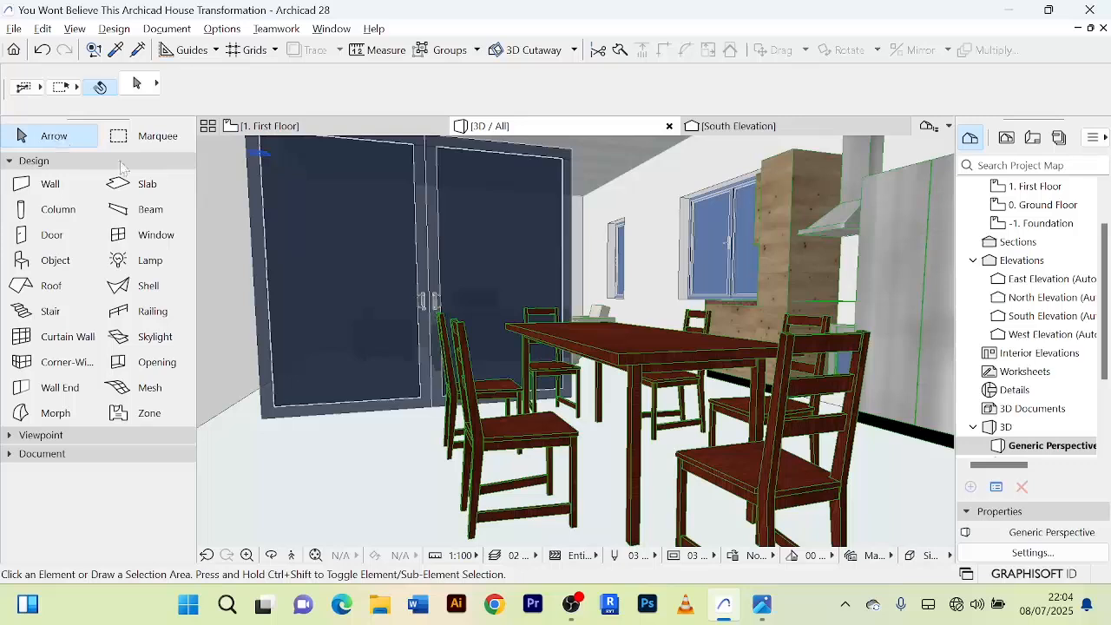
pyautogui.click(410, 251)
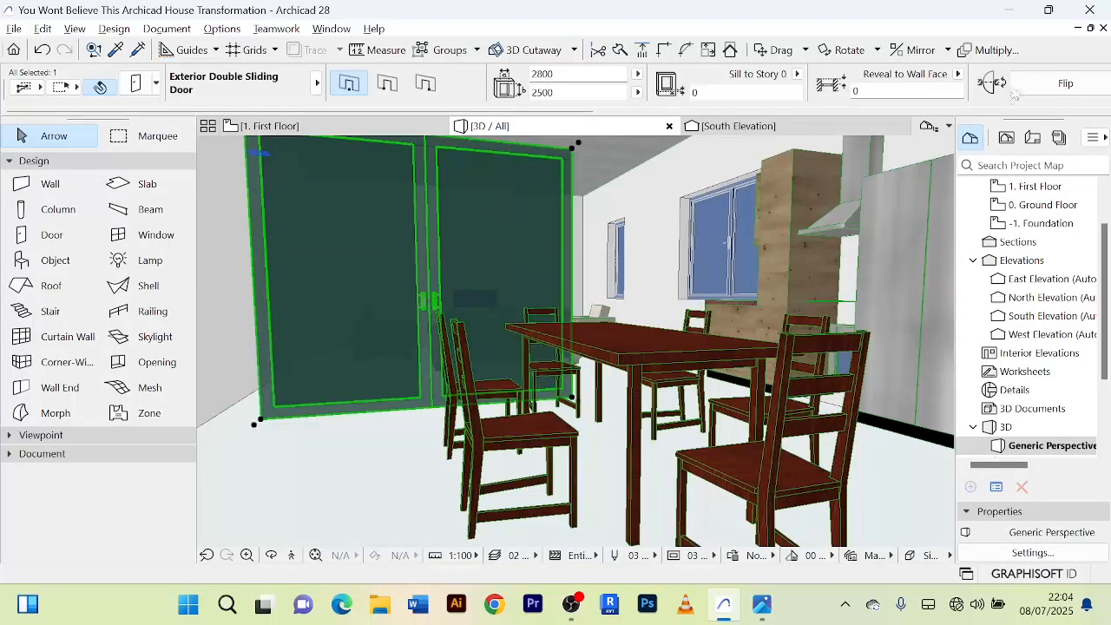
# Review the sill and reveal anchor options of the selected sliding door without changing them, and delete the door.
pyautogui.scroll(-5, 1016, 94)
pyautogui.scroll(5, 835, 93)
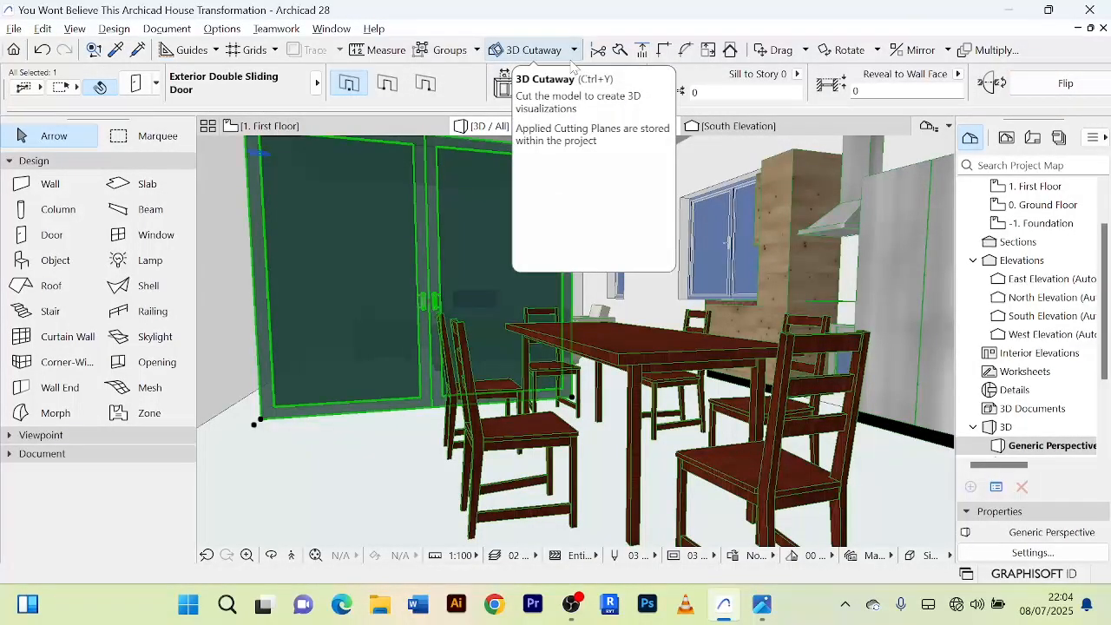
pyautogui.hotkey('ctrl', 't')
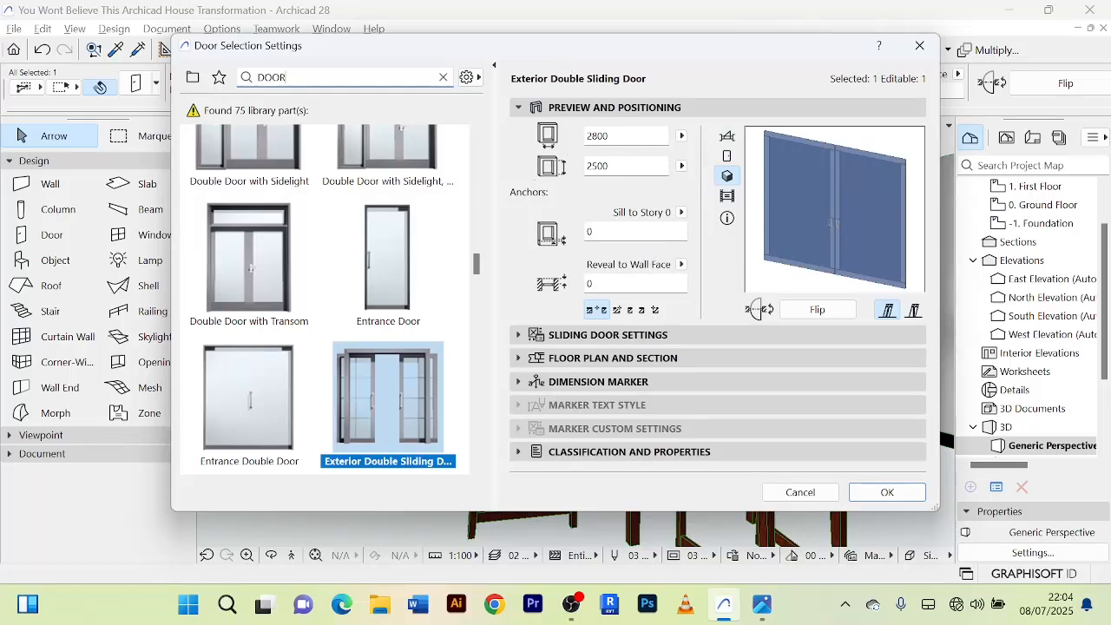
pyautogui.click(682, 212)
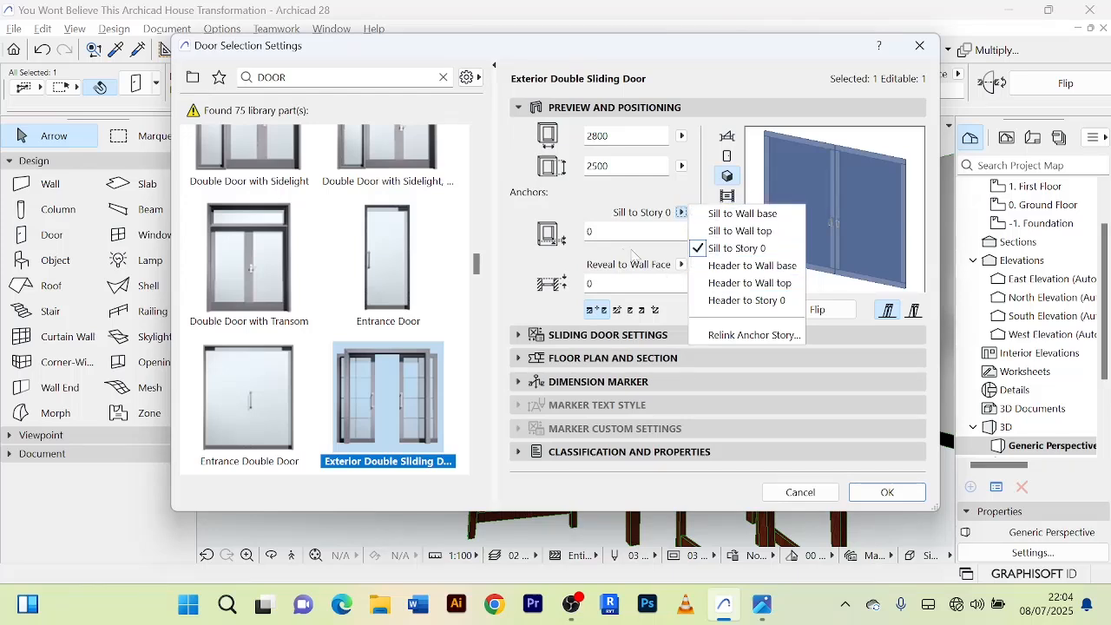
pyautogui.click(583, 254)
pyautogui.click(682, 265)
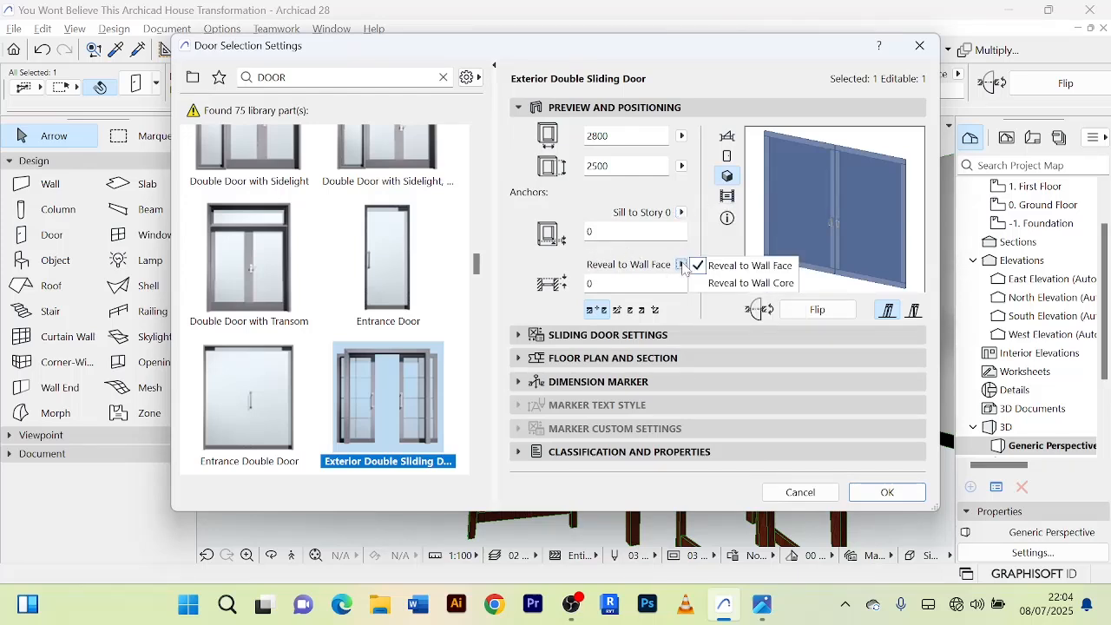
pyautogui.click(682, 265)
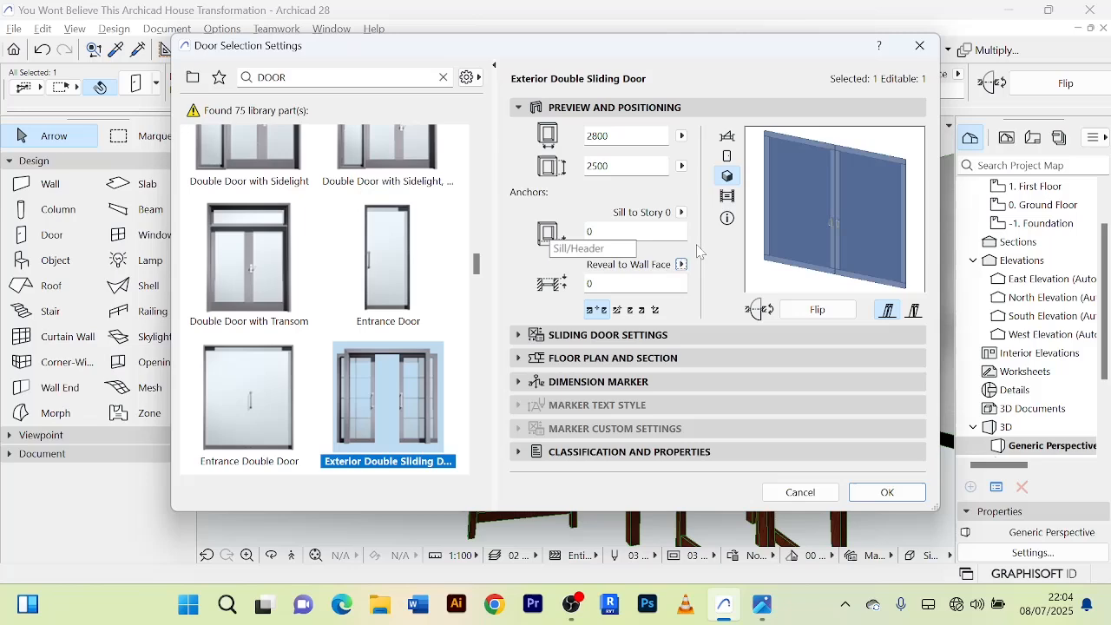
pyautogui.click(801, 493)
pyautogui.press('Delete')
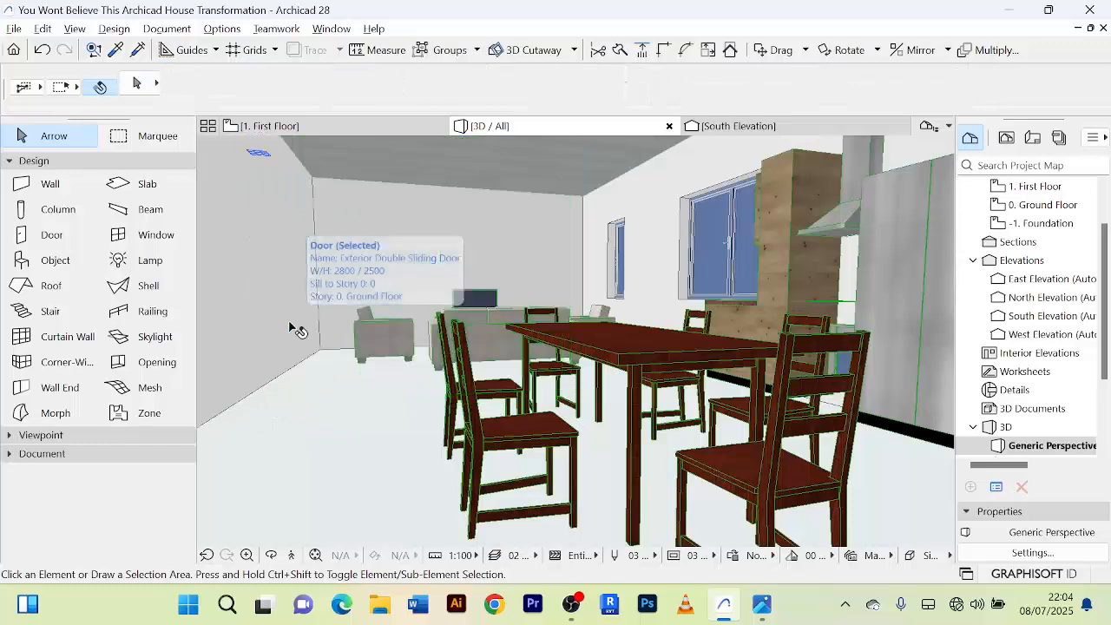
# Return to the first floor plan and choose the 900 by 2100 Exterior Sliding Door as the default door type.
pyautogui.click(326, 128)
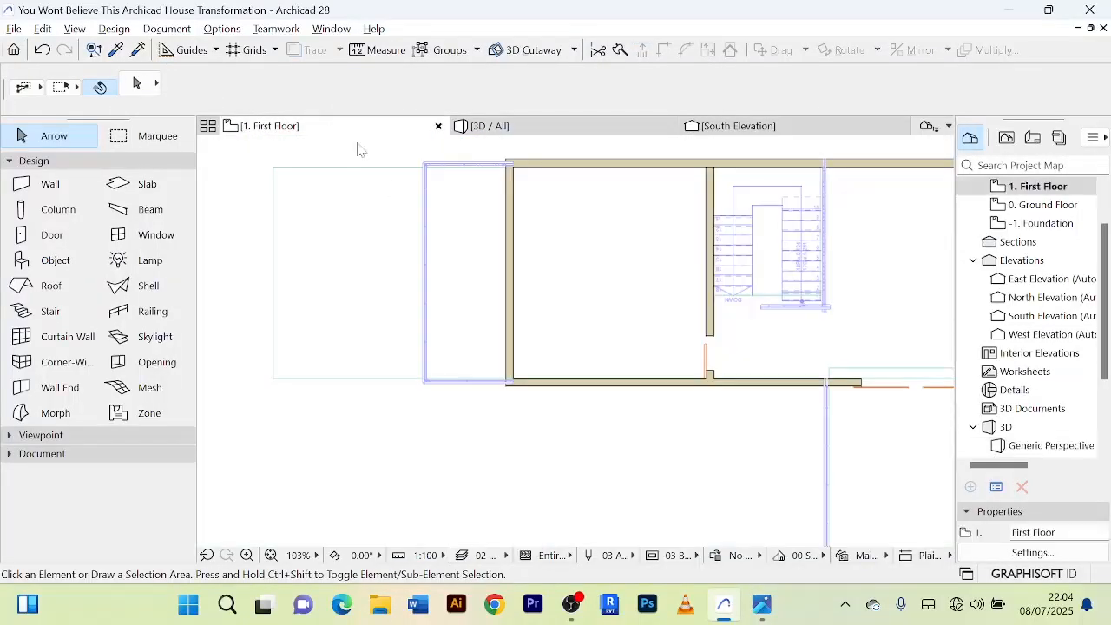
pyautogui.scroll(-5, 542, 340)
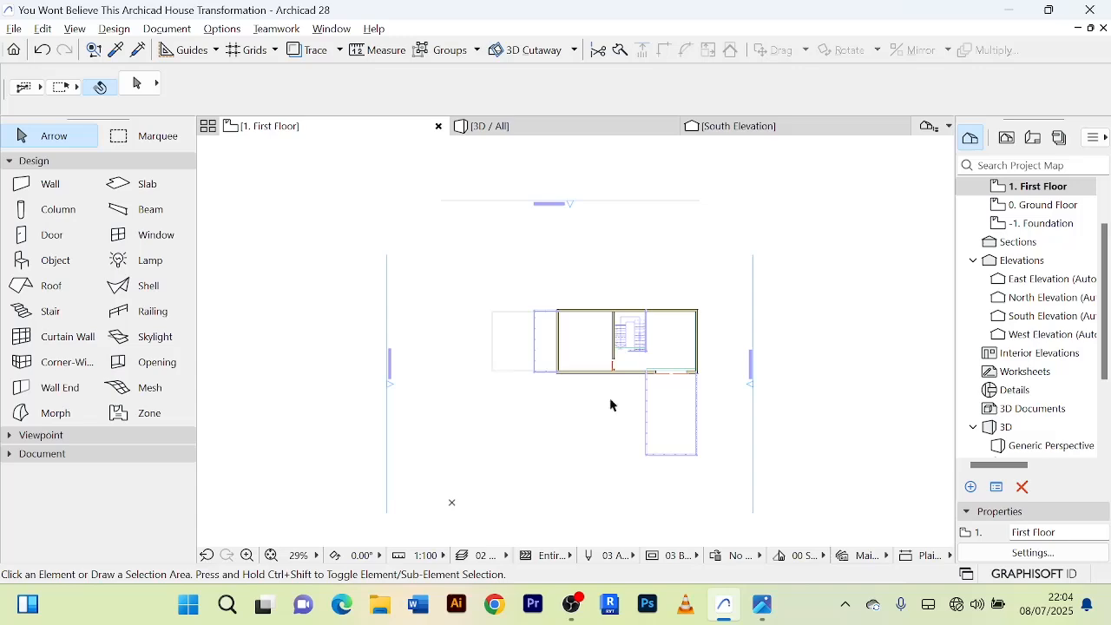
pyautogui.scroll(3, 610, 405)
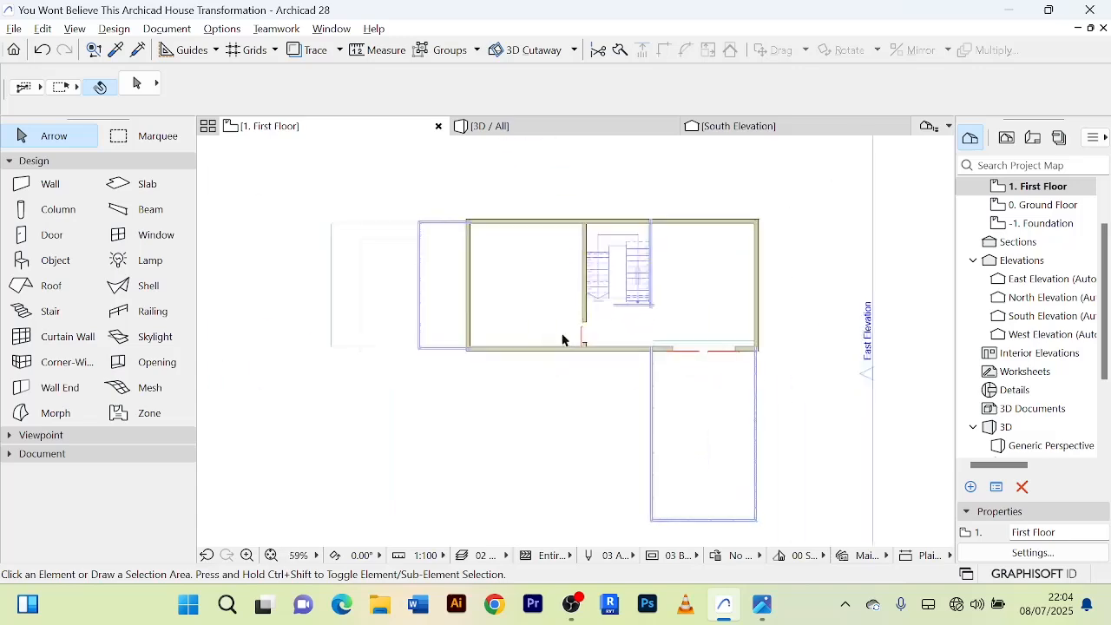
pyautogui.doubleClick(54, 235)
pyautogui.scroll(-2, 437, 420)
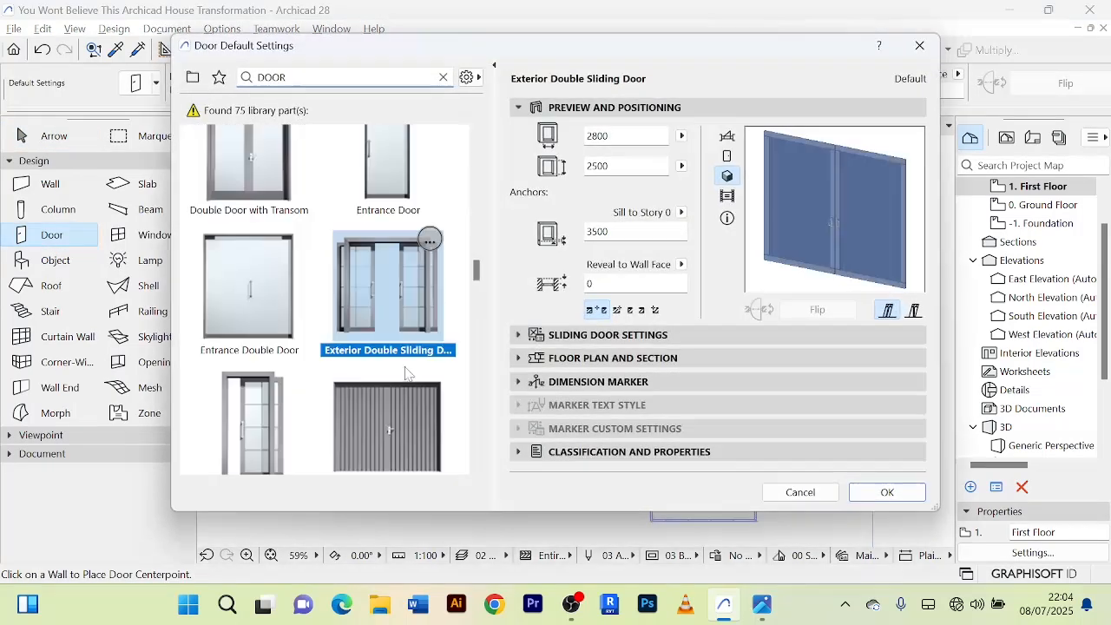
pyautogui.click(252, 416)
pyautogui.click(873, 499)
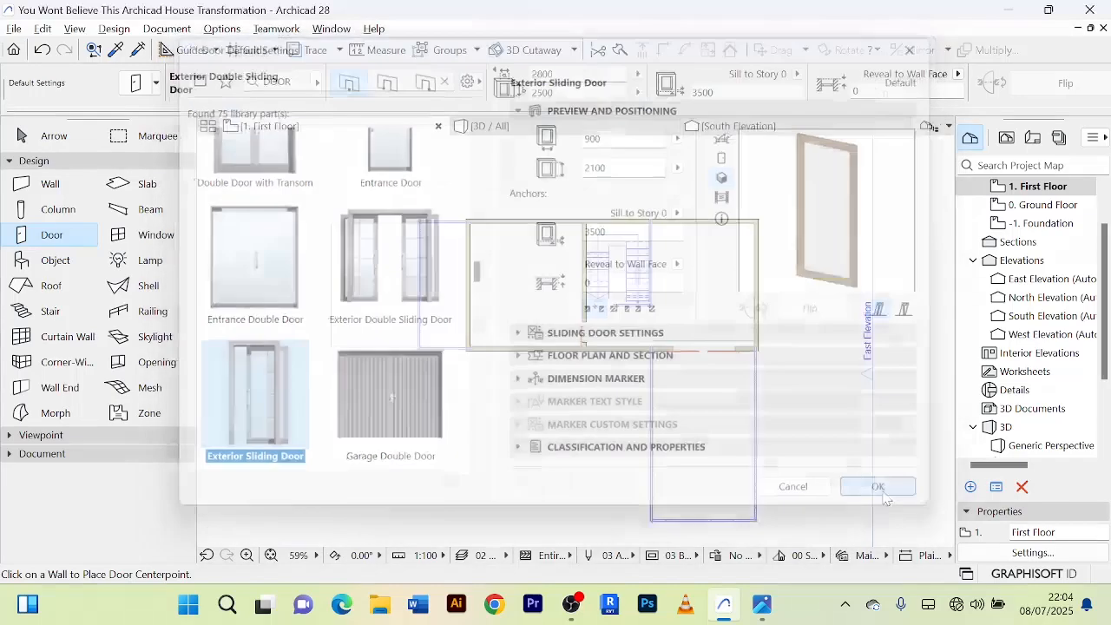
# Try placing the Exterior Sliding Door near the lower end of the balcony-side wall, opening towards the balcony, and undo the placement.
pyautogui.click(470, 322)
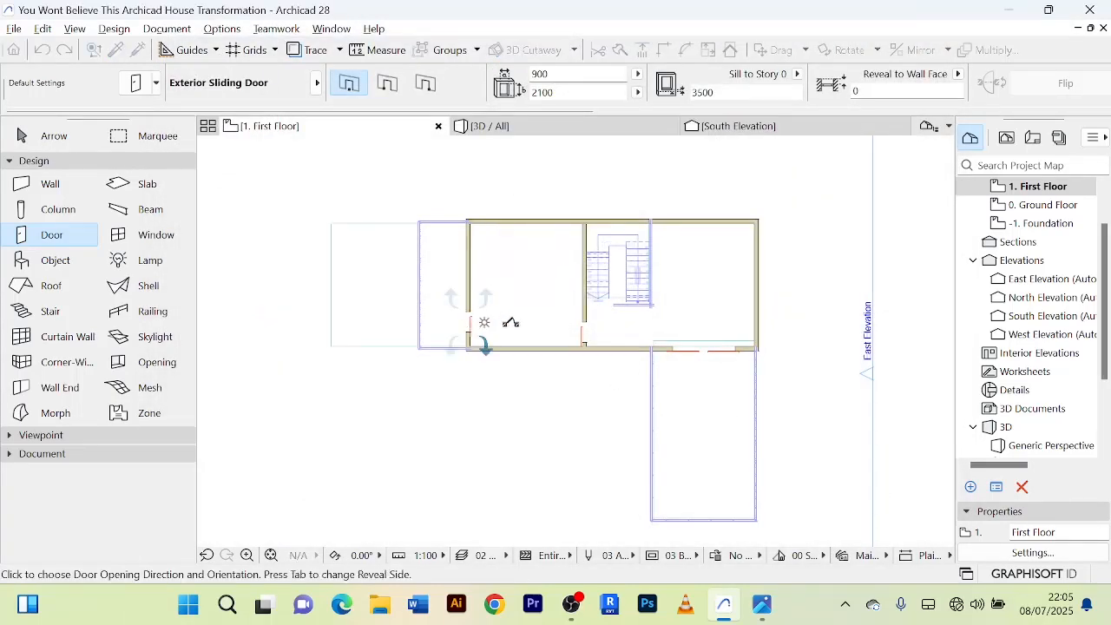
pyautogui.click(450, 320)
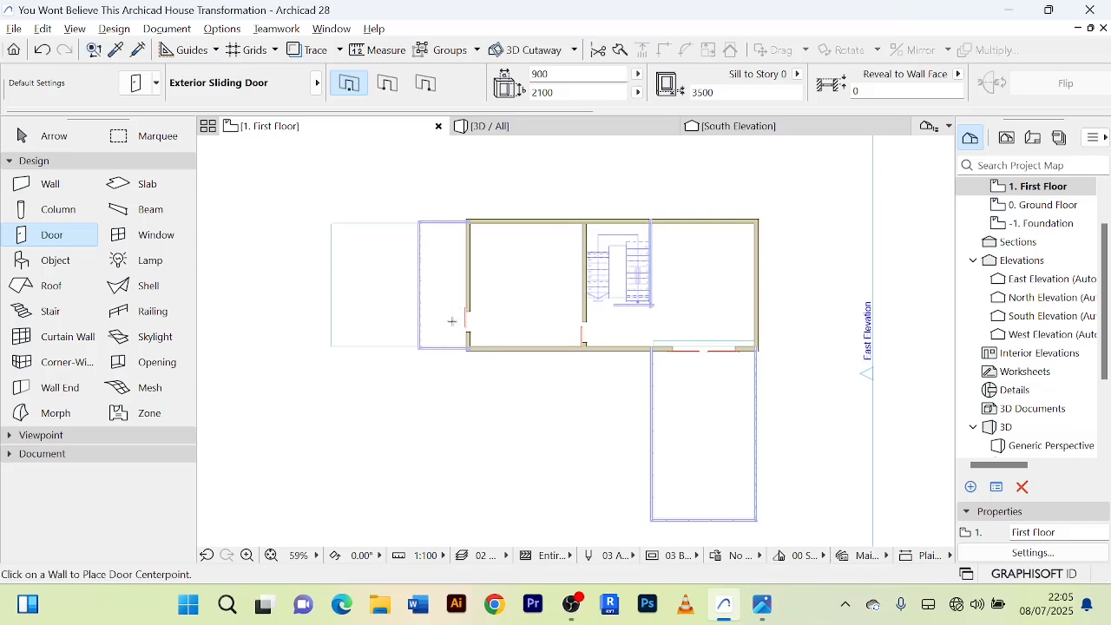
pyautogui.scroll(3, 427, 323)
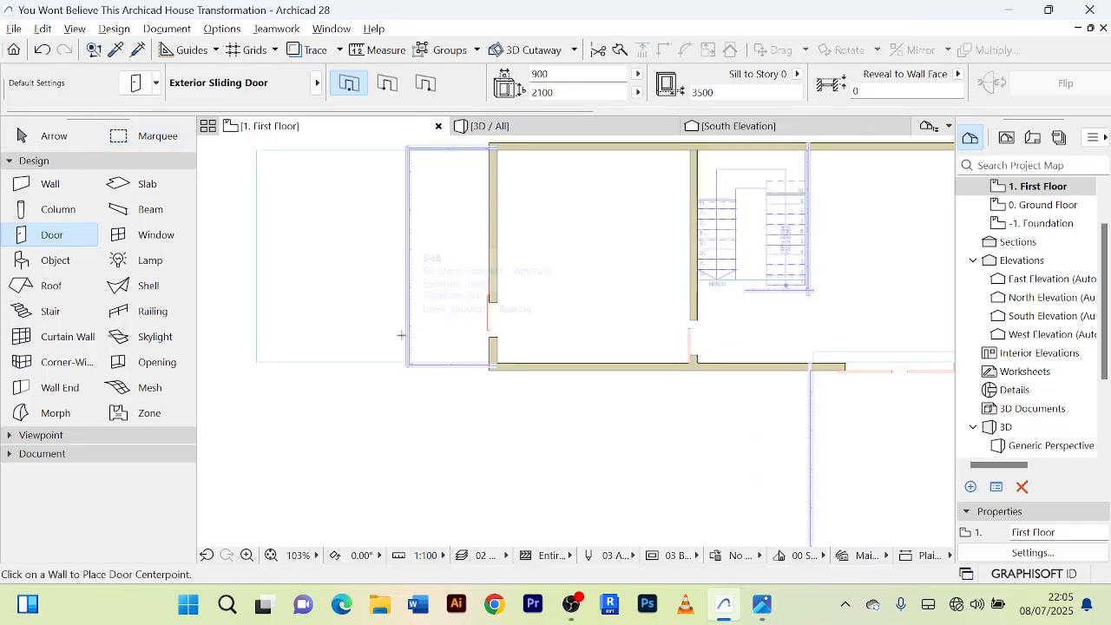
pyautogui.hotkey('ctrl', 'z')
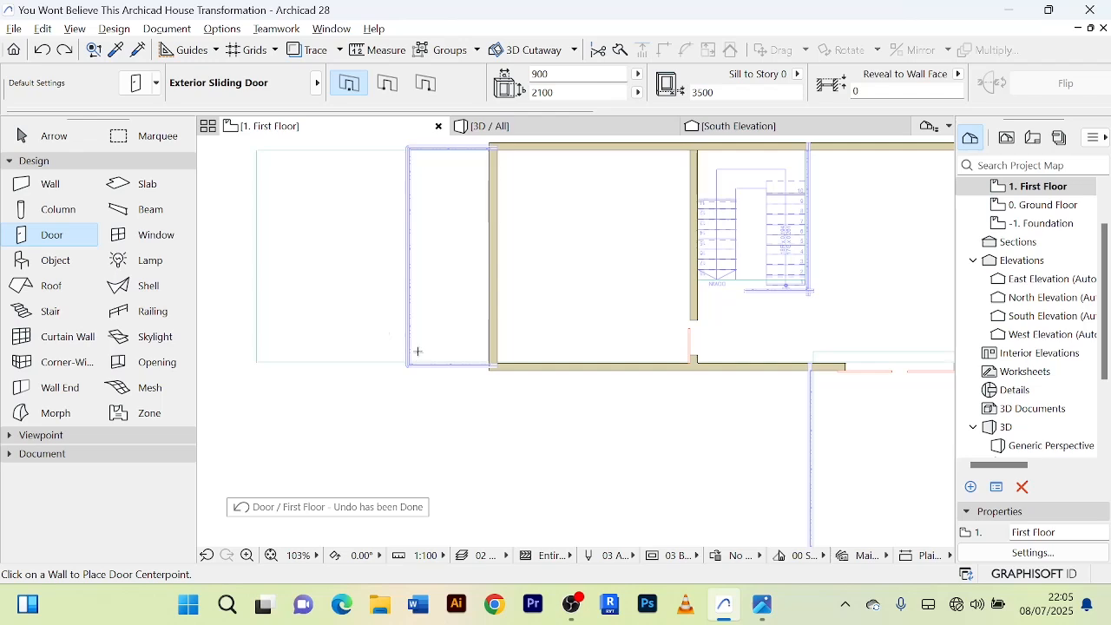
# Place the 900 by 2100 Exterior Sliding Door near the lower end of the balcony-side wall, opening towards the balcony.
pyautogui.click(494, 325)
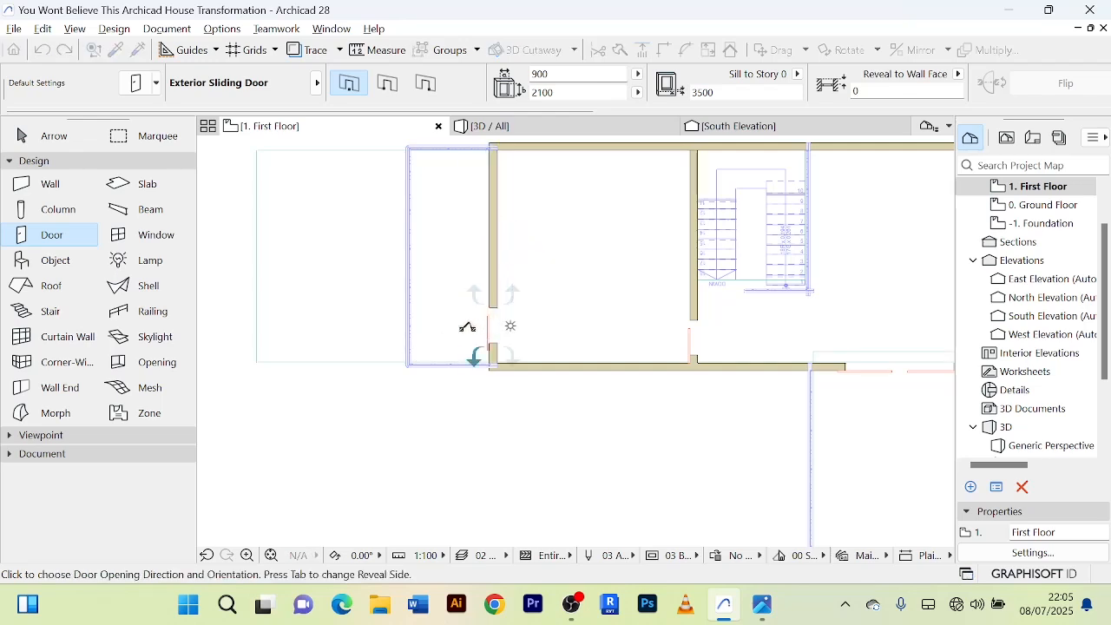
pyautogui.click(458, 350)
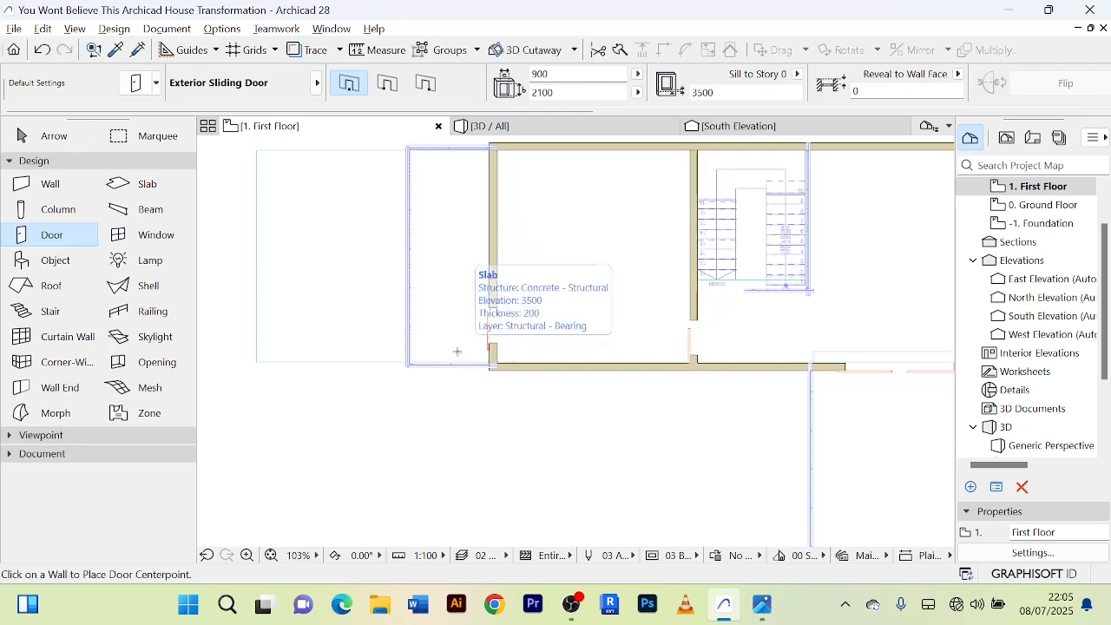
pyautogui.click(52, 137)
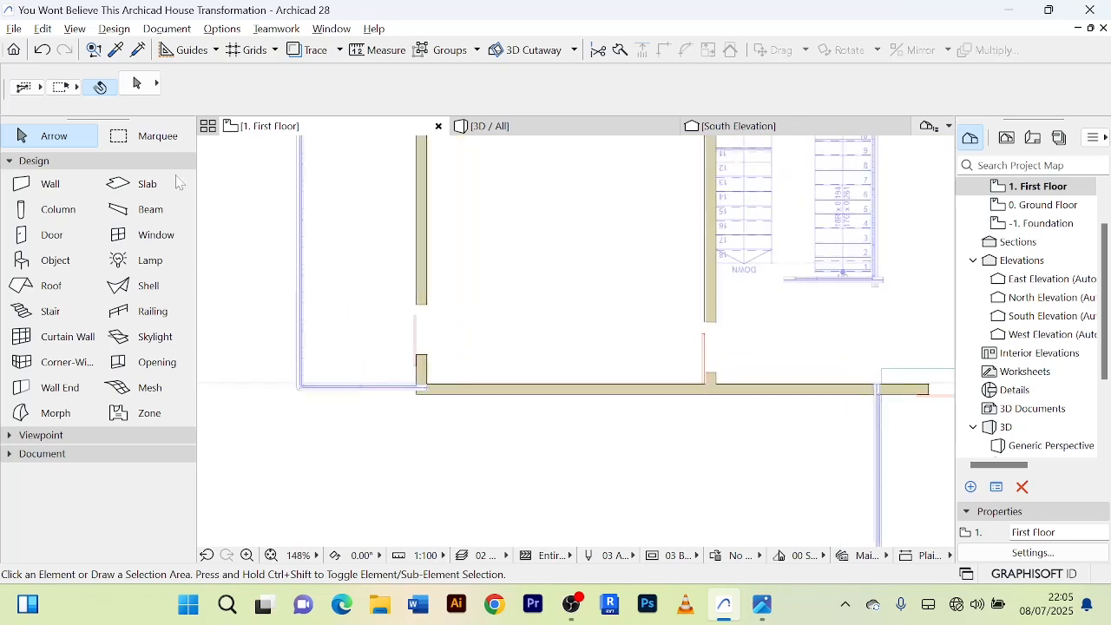
# Try transferring the settings of the sliding door in the partition wall to the new balcony door, and undo the change.
pyautogui.scroll(2, 699, 343)
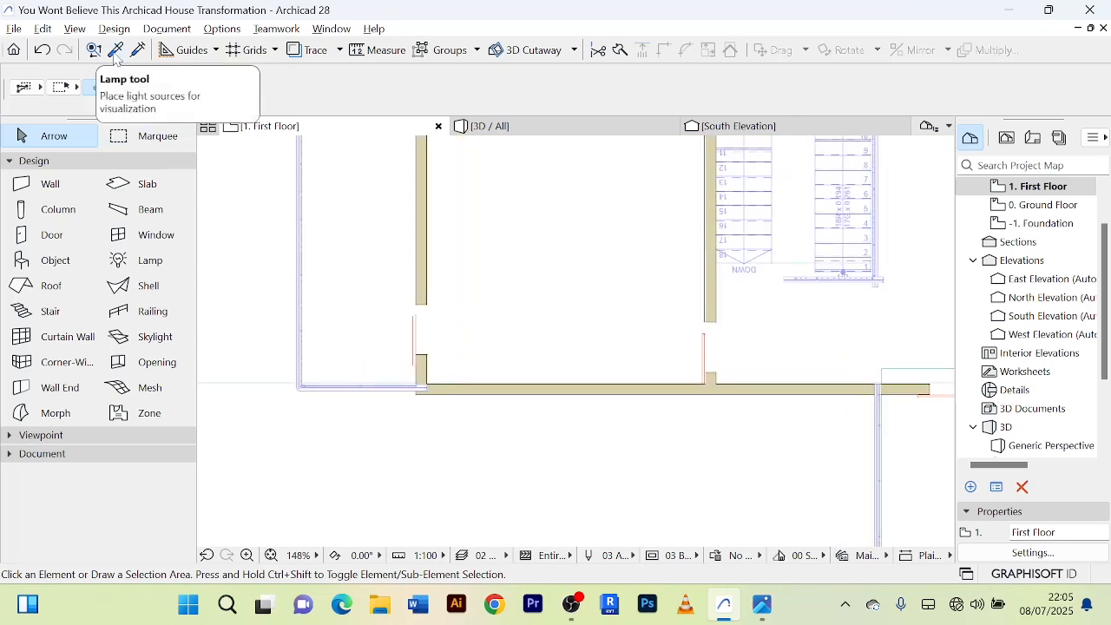
pyautogui.click(116, 52)
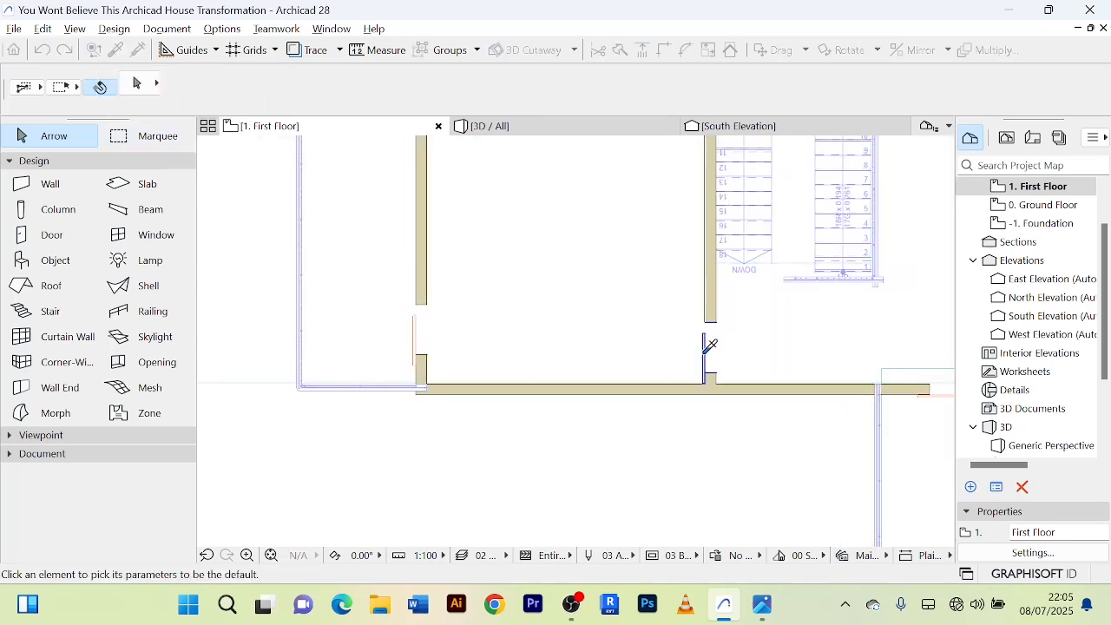
pyautogui.click(706, 344)
pyautogui.click(137, 51)
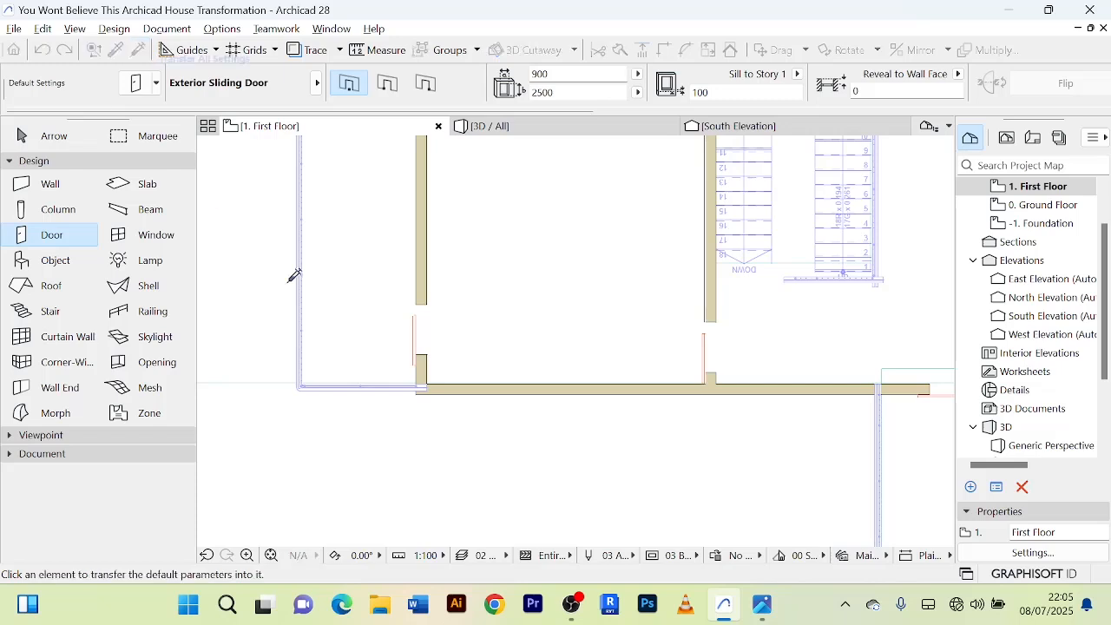
pyautogui.scroll(5, 405, 335)
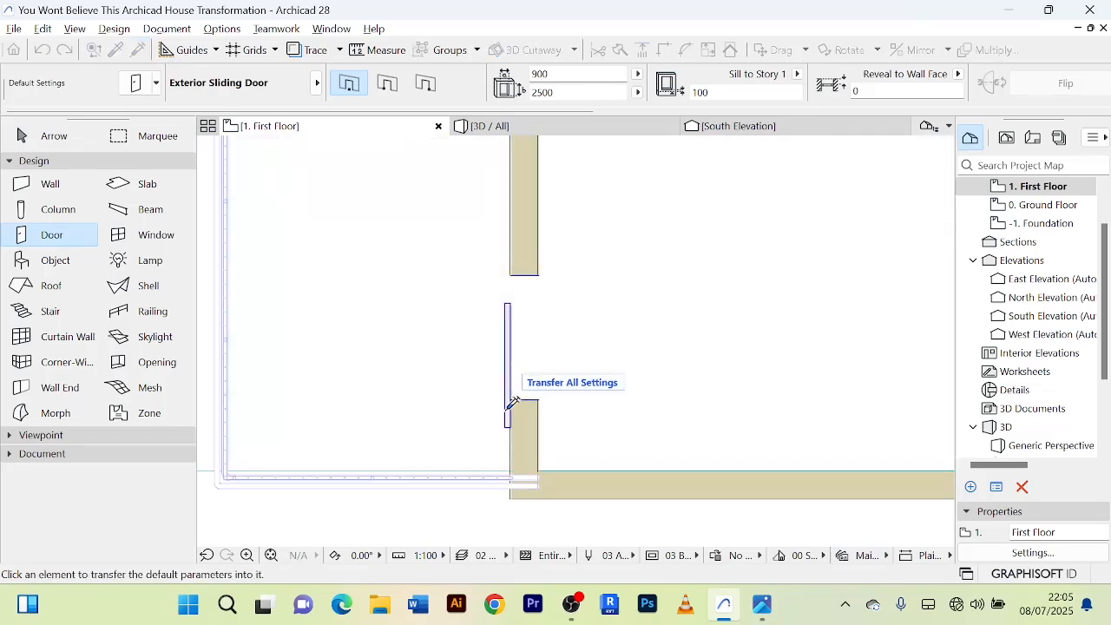
pyautogui.click(512, 402)
pyautogui.scroll(-5, 512, 402)
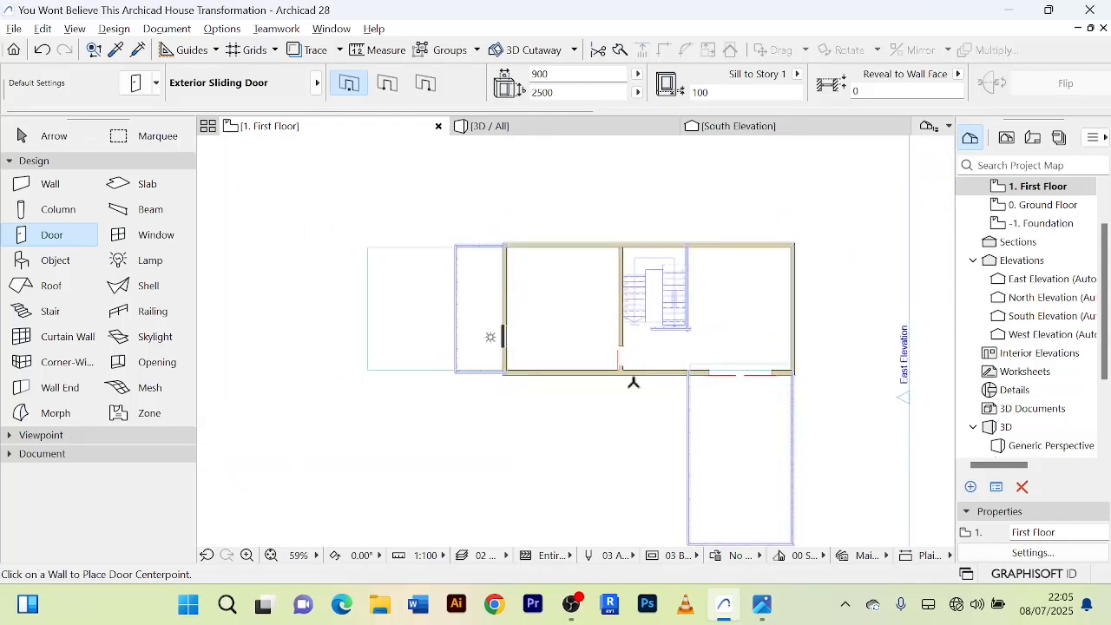
pyautogui.scroll(2, 581, 377)
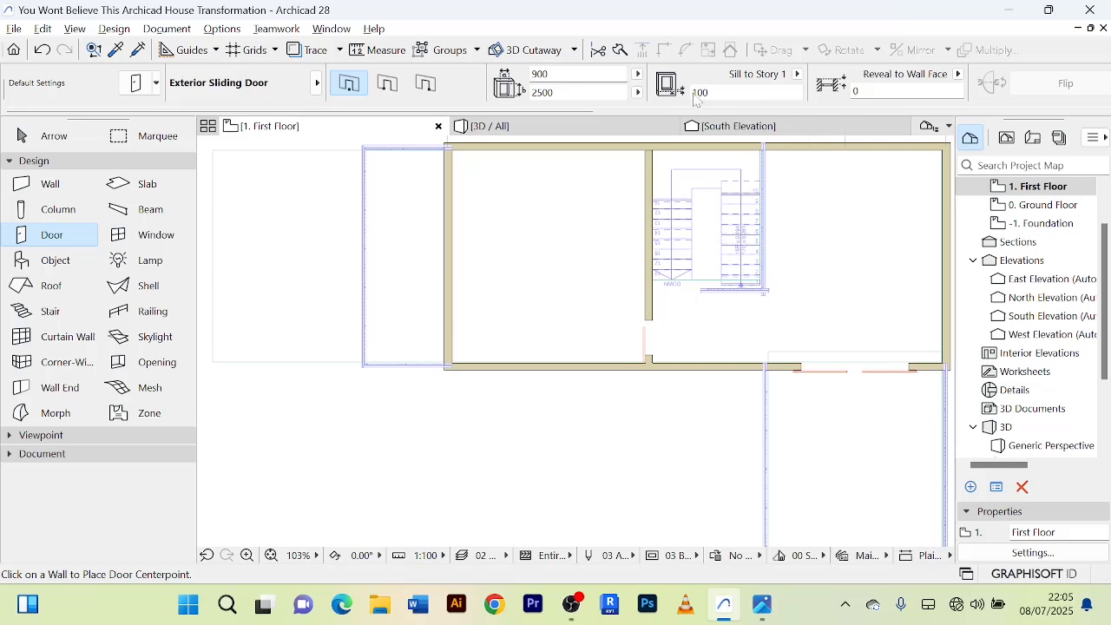
pyautogui.scroll(-2, 800, 106)
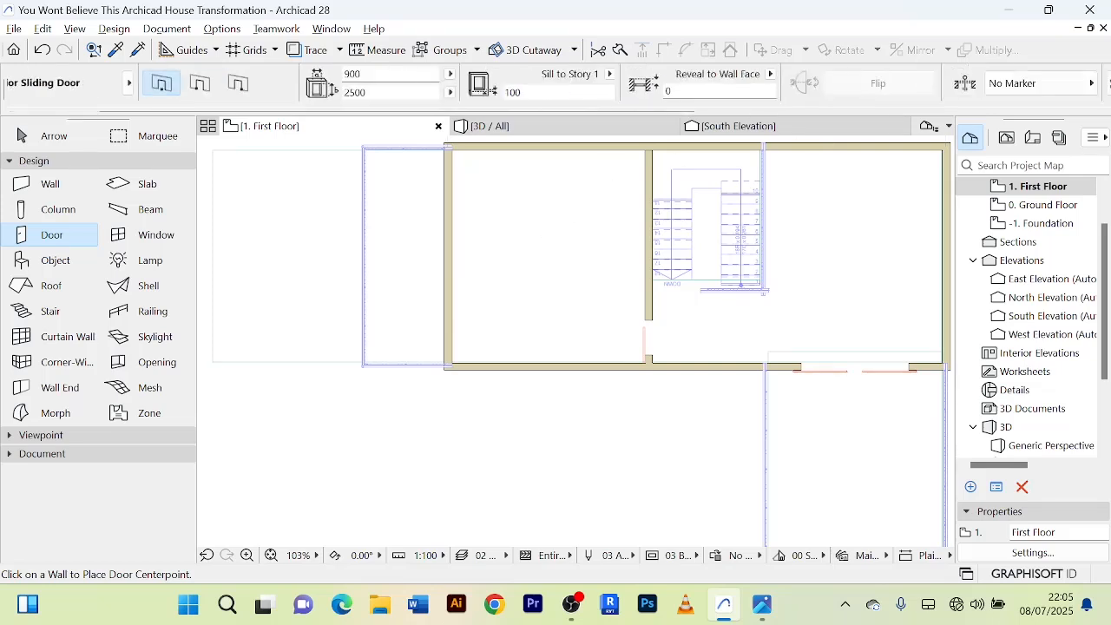
pyautogui.scroll(-5, 860, 90)
pyautogui.scroll(-4, 877, 88)
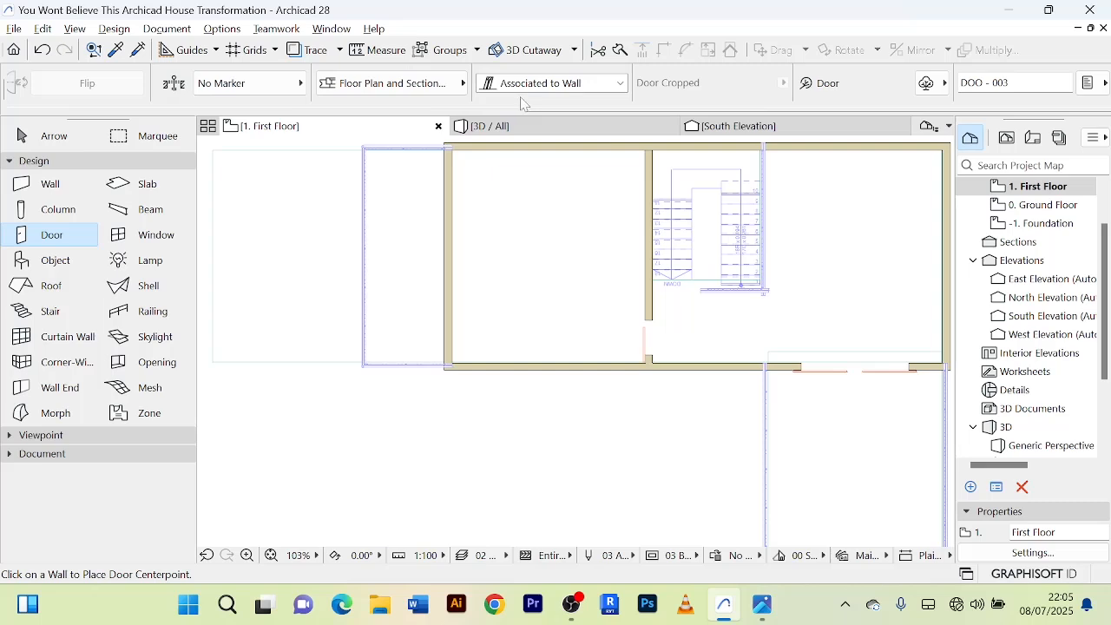
pyautogui.scroll(10, 530, 94)
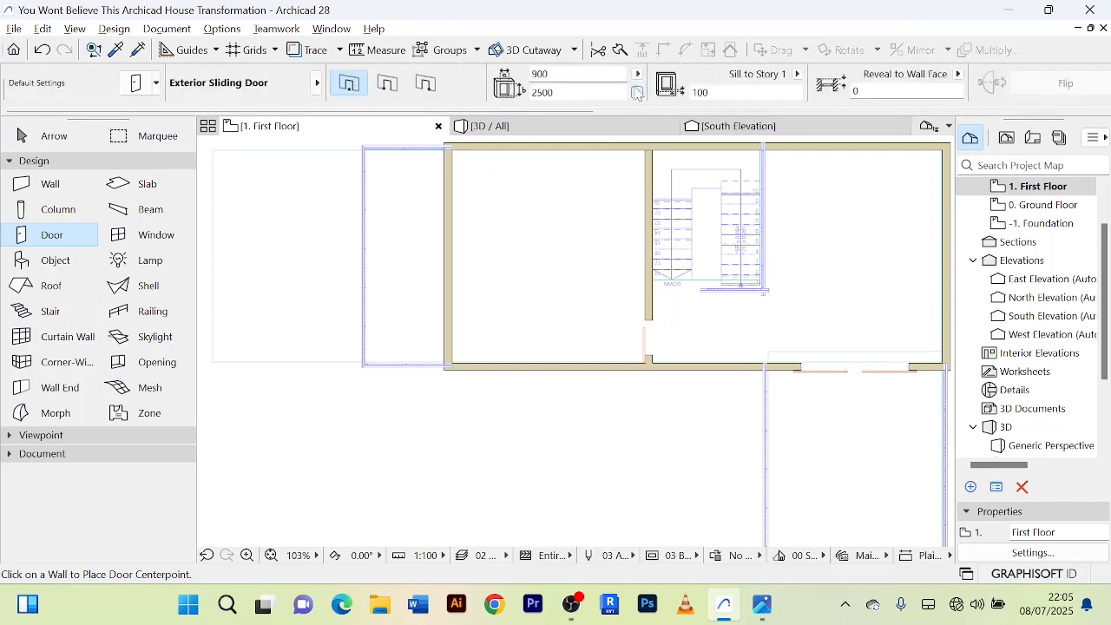
pyautogui.hotkey('ctrl', 'z')
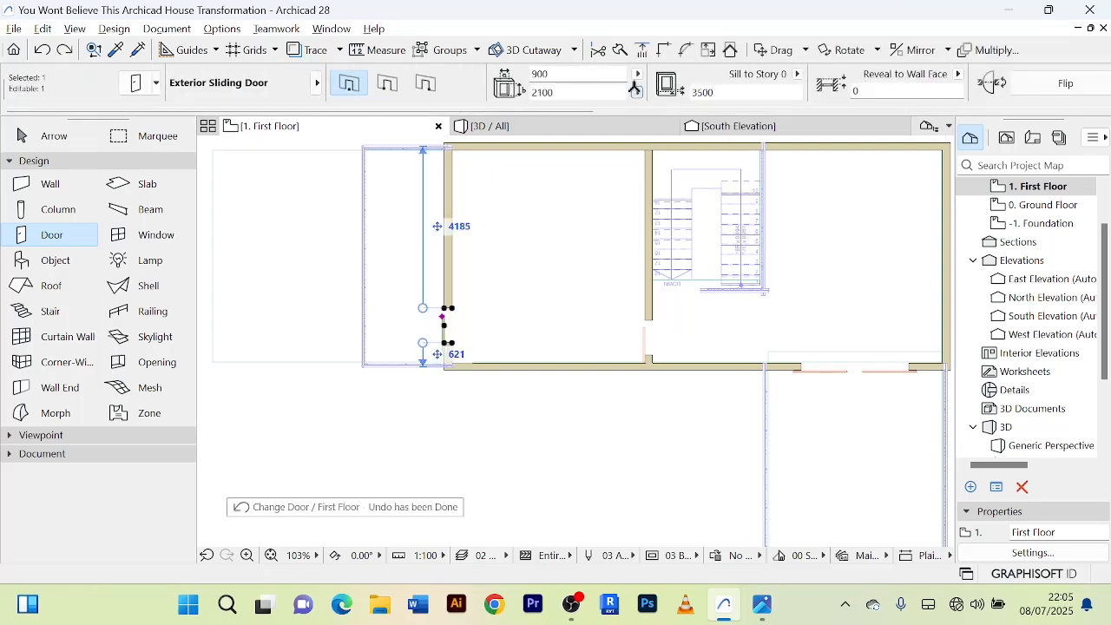
# Nudge the balcony sliding door down its wall until it is 471 mm from the lower corner, and deselect it.
pyautogui.click(50, 136)
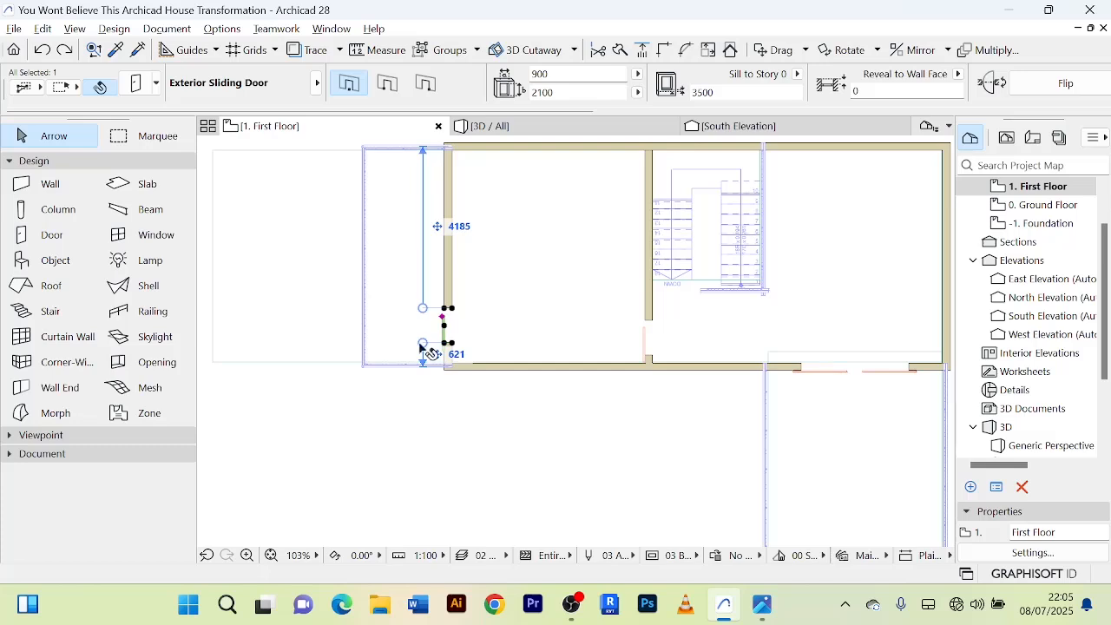
pyautogui.scroll(2, 473, 351)
pyautogui.scroll(3, 440, 341)
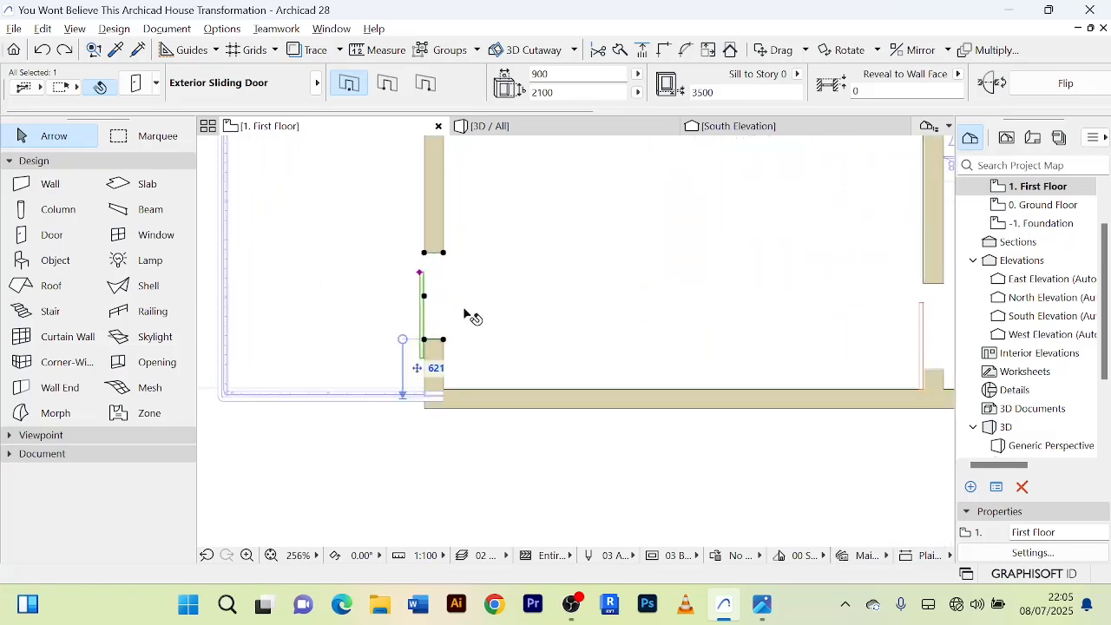
pyautogui.hotkey('shift', 'Down')
pyautogui.hotkey('shift', 'Down')
pyautogui.hotkey('shift', 'Down')
pyautogui.hotkey('shift', 'Down')
pyautogui.hotkey('shift', 'Down')
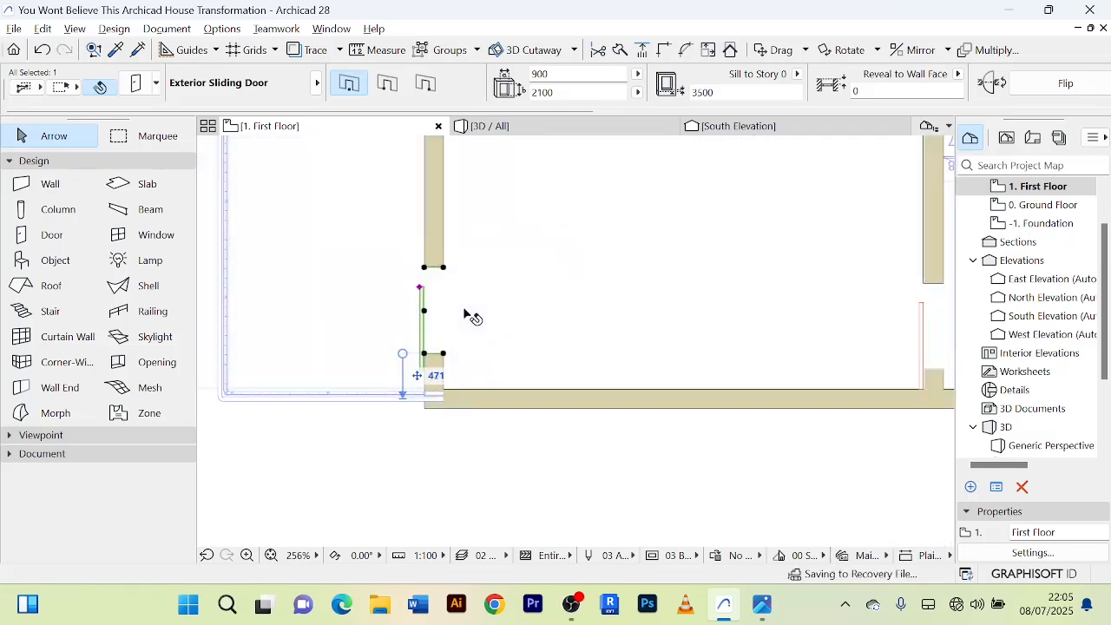
pyautogui.scroll(-5, 492, 275)
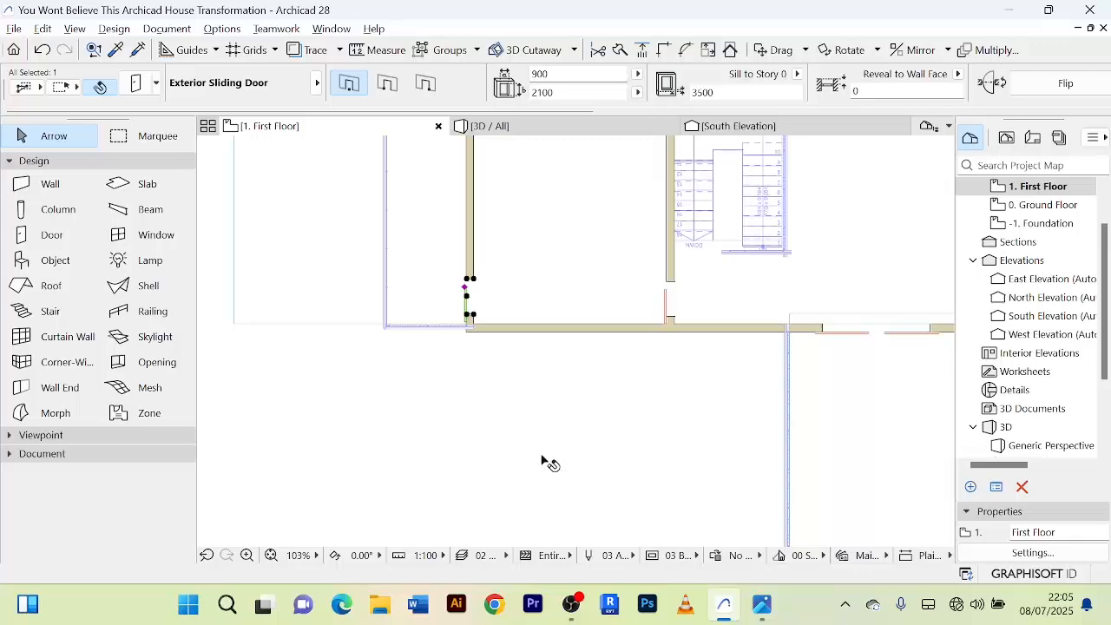
pyautogui.click(545, 459)
# Examine the balcony sliding door from outside in the 3D model and compare it with the first-floor partition door.
pyautogui.click(505, 128)
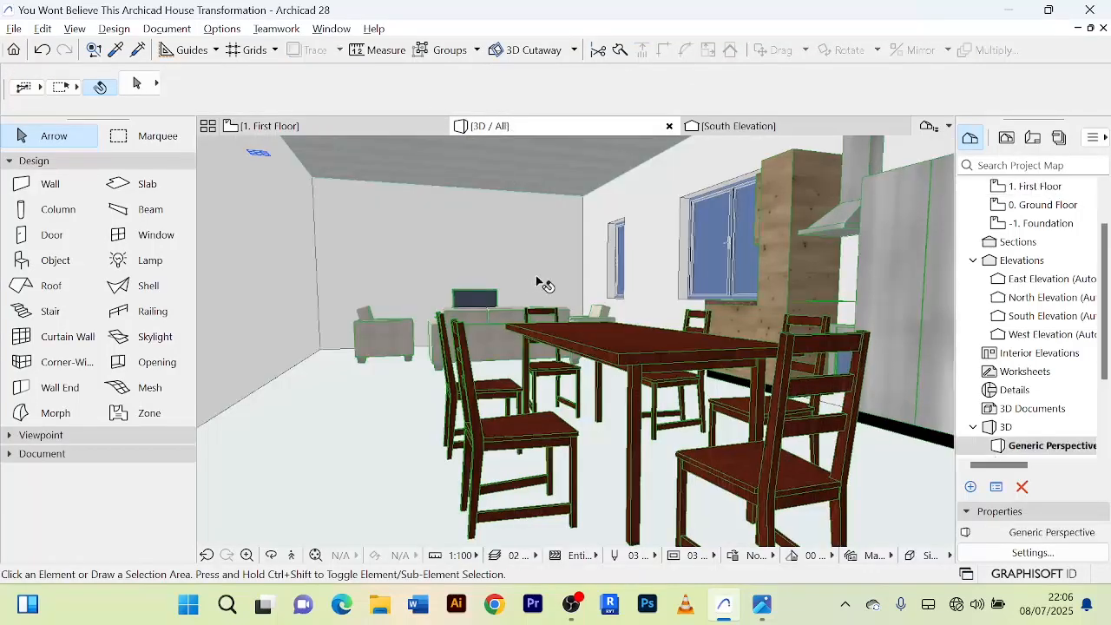
pyautogui.scroll(-6, 543, 299)
pyautogui.scroll(-5, 543, 352)
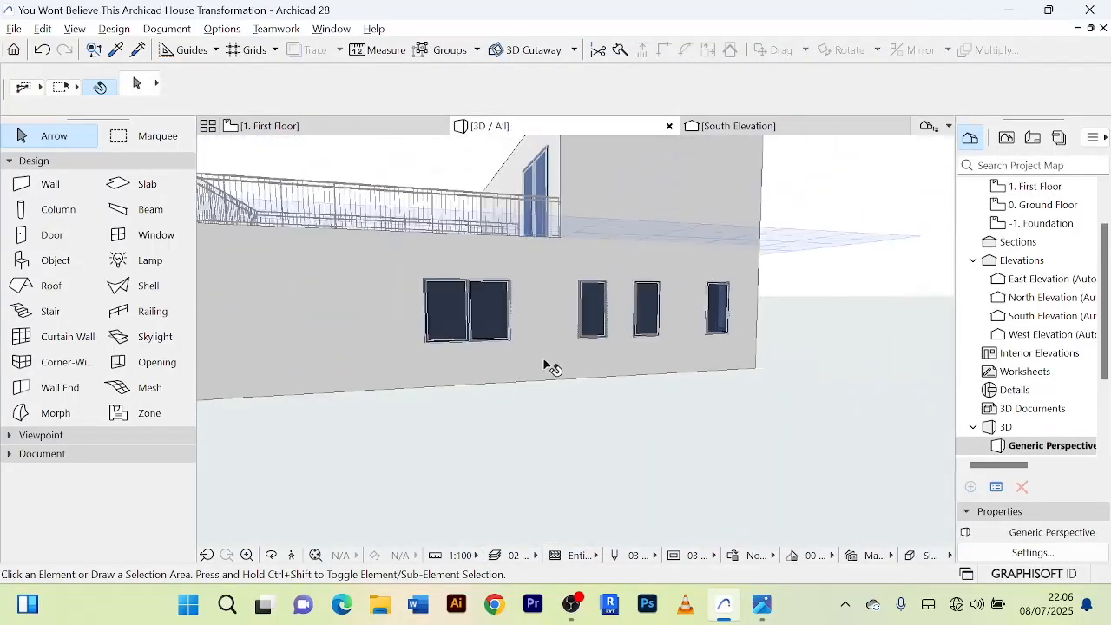
pyautogui.moveTo(554, 374); pyautogui.dragTo(710, 505, button='middle')
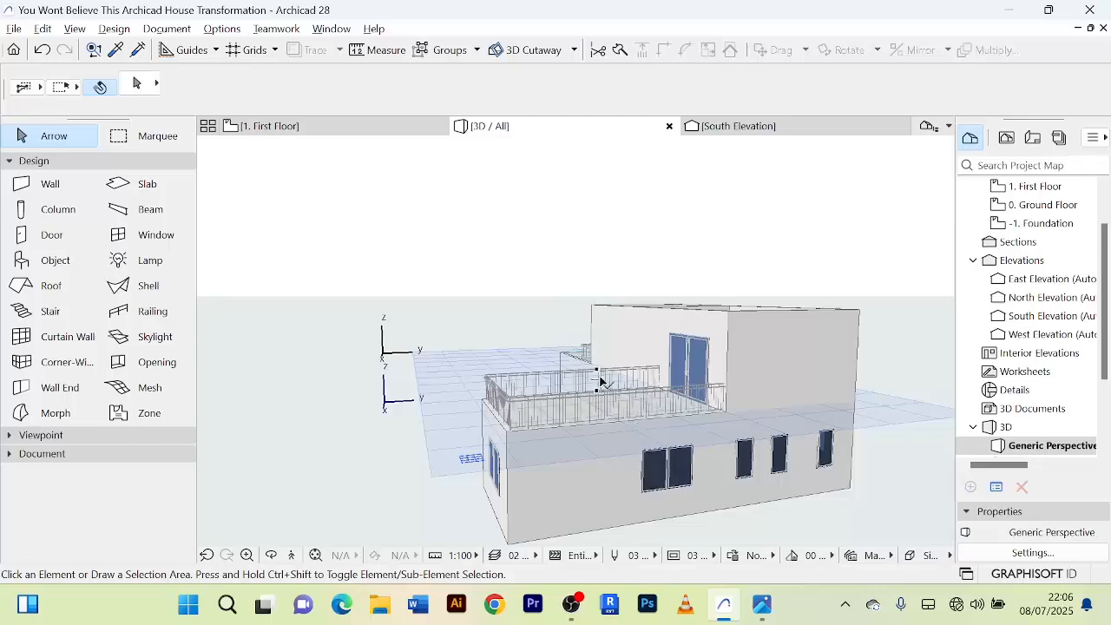
pyautogui.scroll(-3, 578, 371)
pyautogui.keyDown('shift'); pyautogui.moveTo(577, 371); pyautogui.dragTo(829, 413, button='middle'); pyautogui.keyUp('shift')
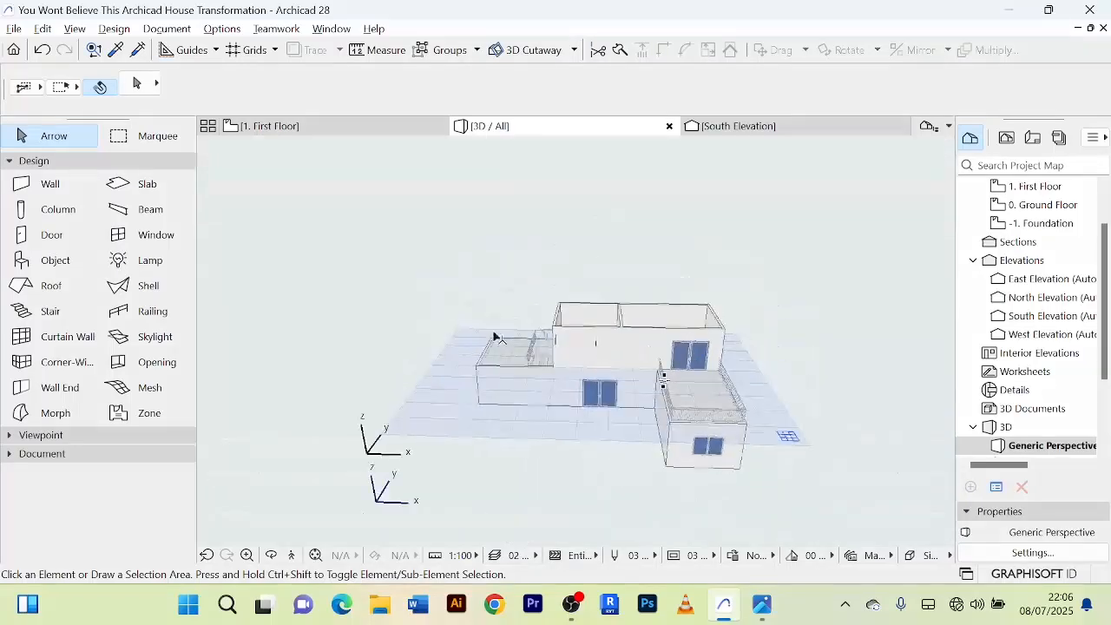
pyautogui.keyDown('shift'); pyautogui.moveTo(495, 337); pyautogui.dragTo(554, 349, button='middle'); pyautogui.keyUp('shift')
pyautogui.scroll(5, 560, 356)
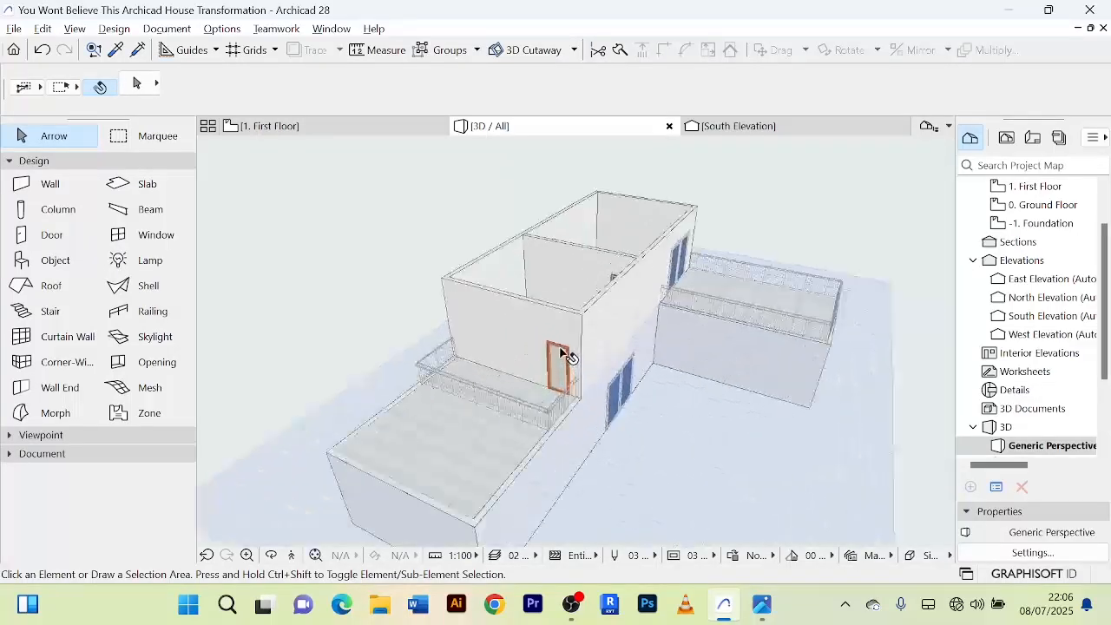
pyautogui.scroll(5, 569, 358)
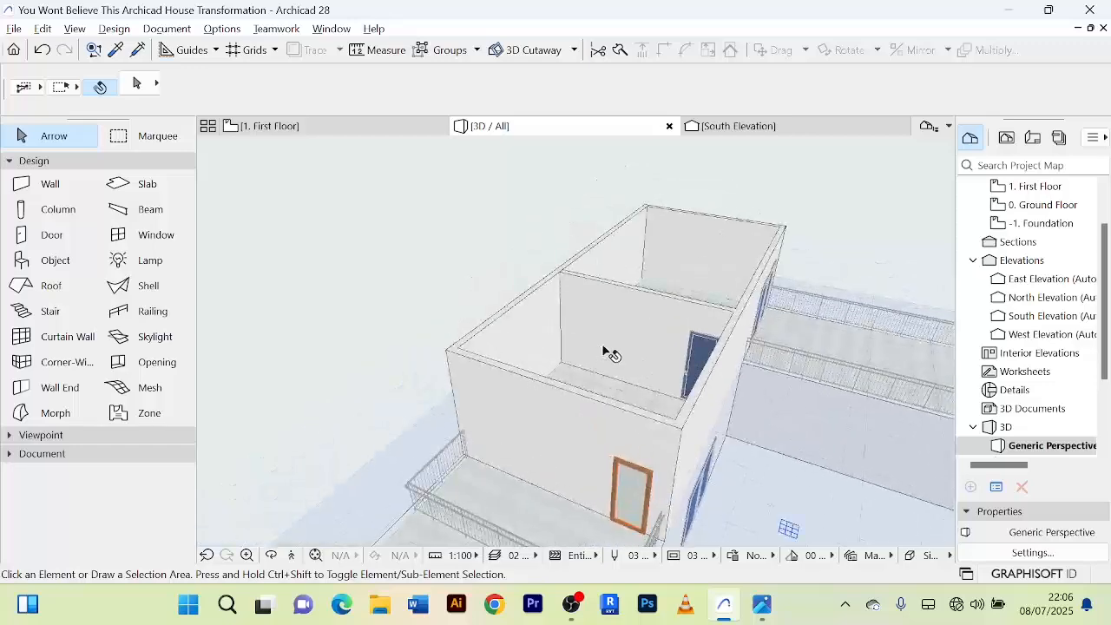
pyautogui.moveTo(619, 341)
pyautogui.mouseDown(button='middle')
pyautogui.moveTo(608, 350)
pyautogui.moveTo(632, 347)
pyautogui.mouseUp(button='middle')
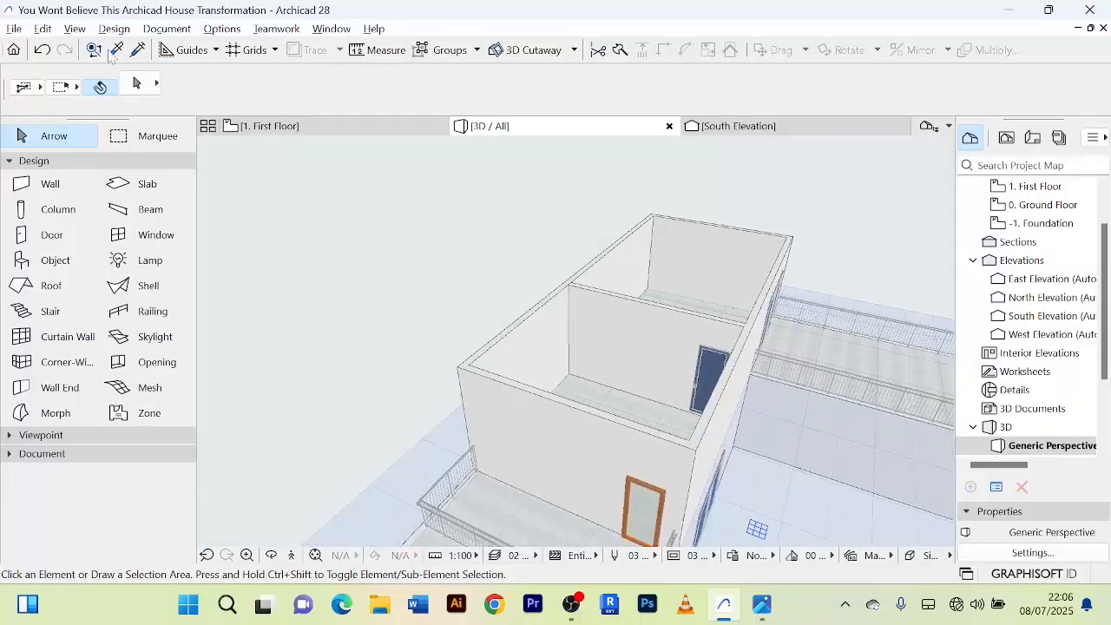
# Pick up the first-floor partition door's settings in 3D and transfer them to the balcony sliding door.
pyautogui.click(115, 50)
pyautogui.click(717, 361)
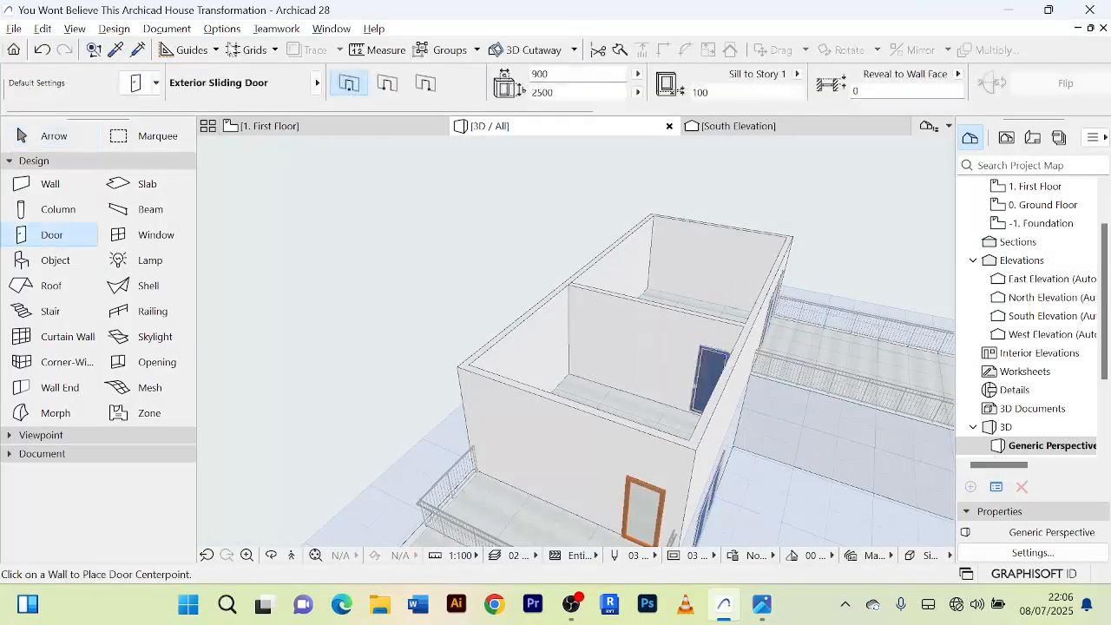
pyautogui.click(137, 49)
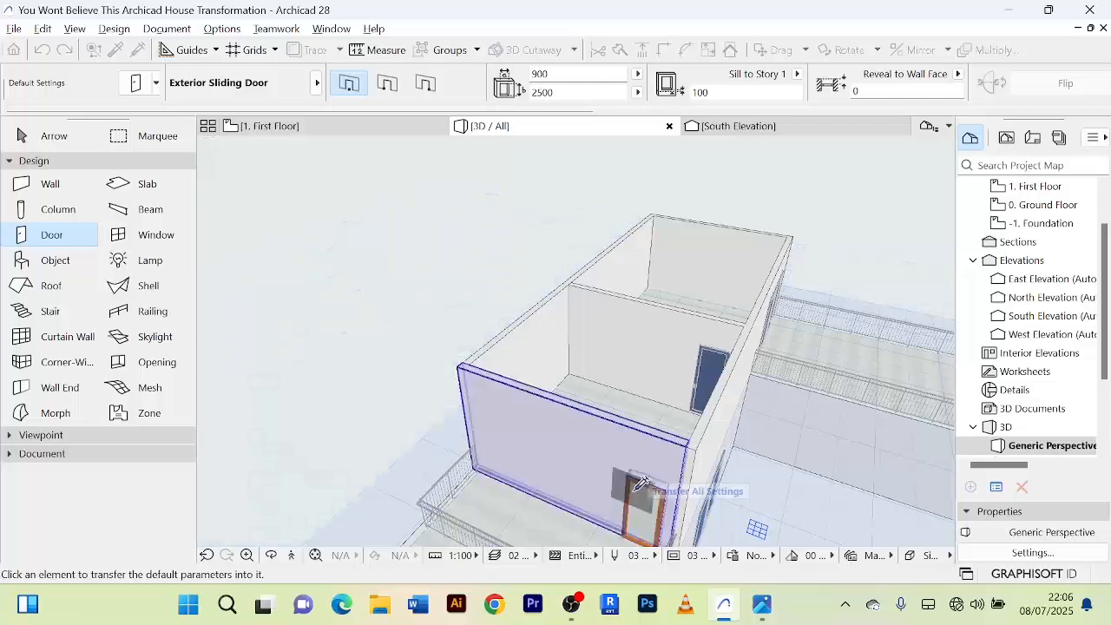
pyautogui.keyDown('shift'); pyautogui.moveTo(657, 480); pyautogui.dragTo(677, 341, button='middle'); pyautogui.keyUp('shift')
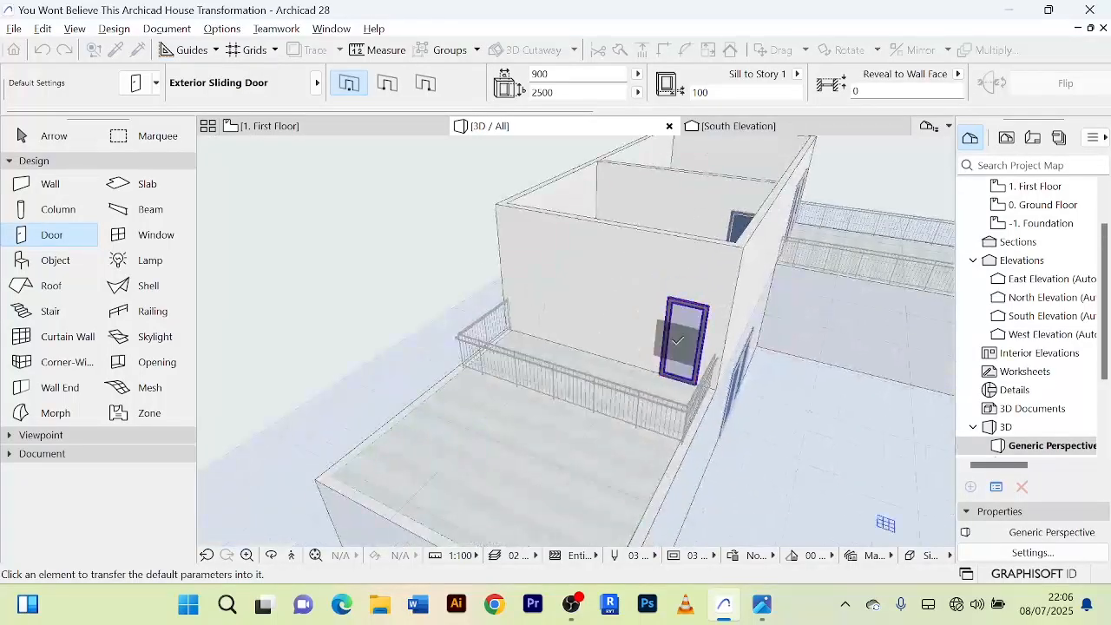
pyautogui.click(679, 345)
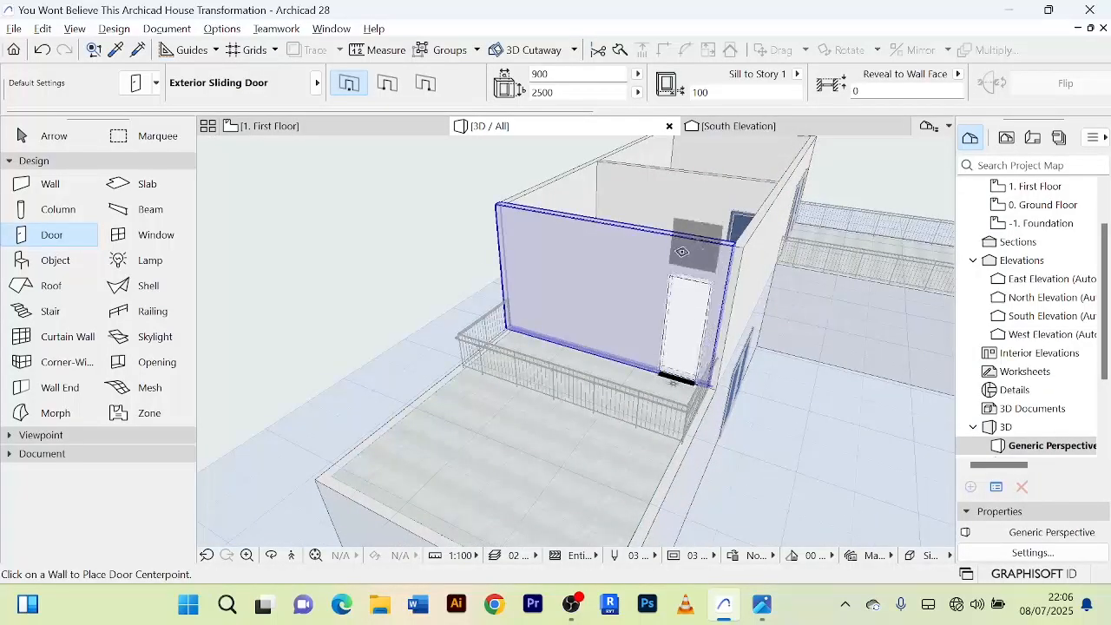
pyautogui.click(695, 299)
pyautogui.scroll(3, 669, 302)
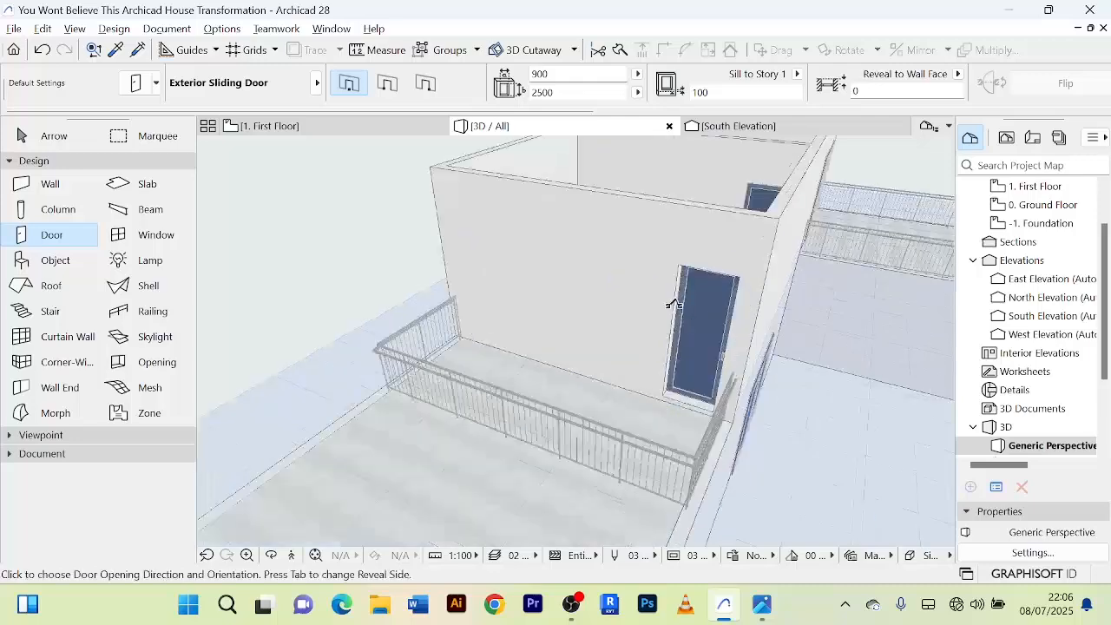
pyautogui.scroll(1, 629, 295)
pyautogui.rightClick(621, 288)
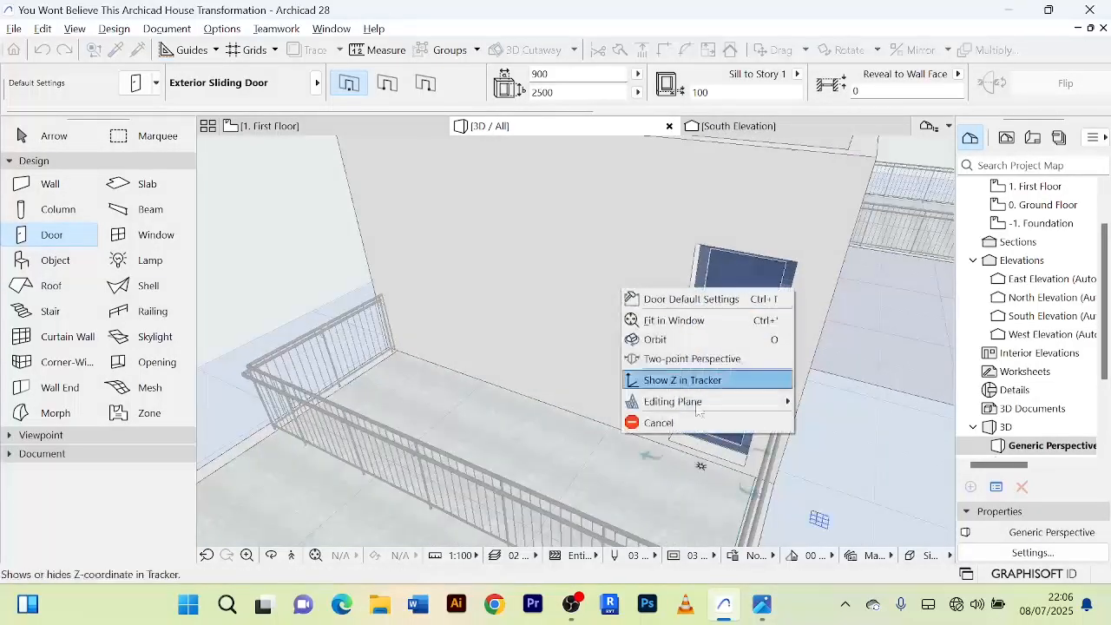
pyautogui.click(659, 425)
# Place a 900 by 2500 Exterior Sliding Door with a 100 sill to Story 1 near the outer corner of the balcony wall.
pyautogui.scroll(-3, 633, 346)
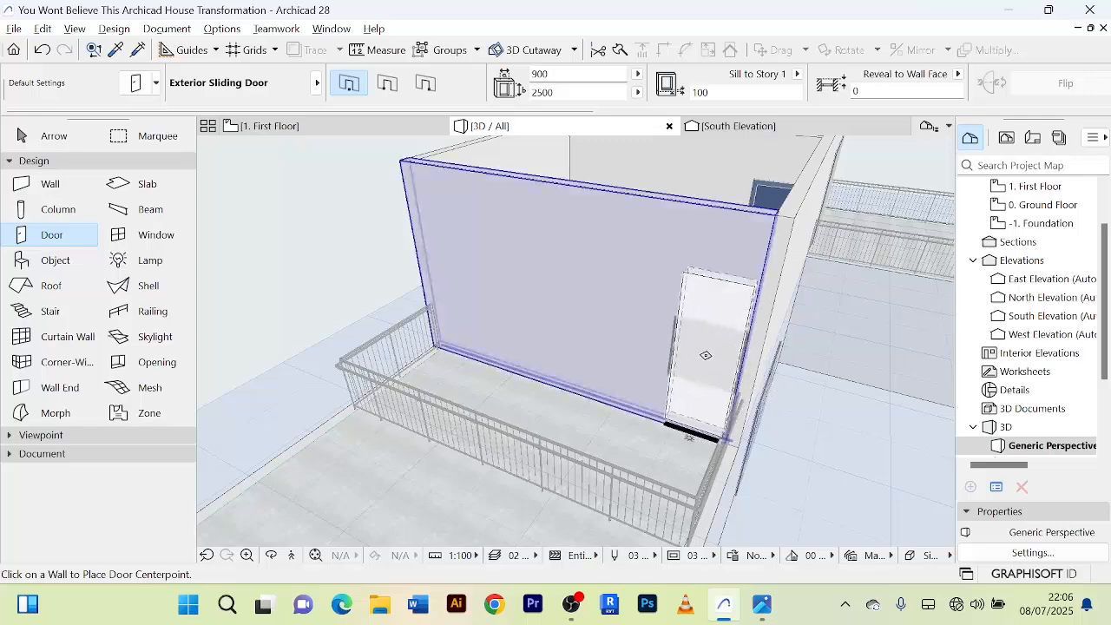
pyautogui.click(700, 350)
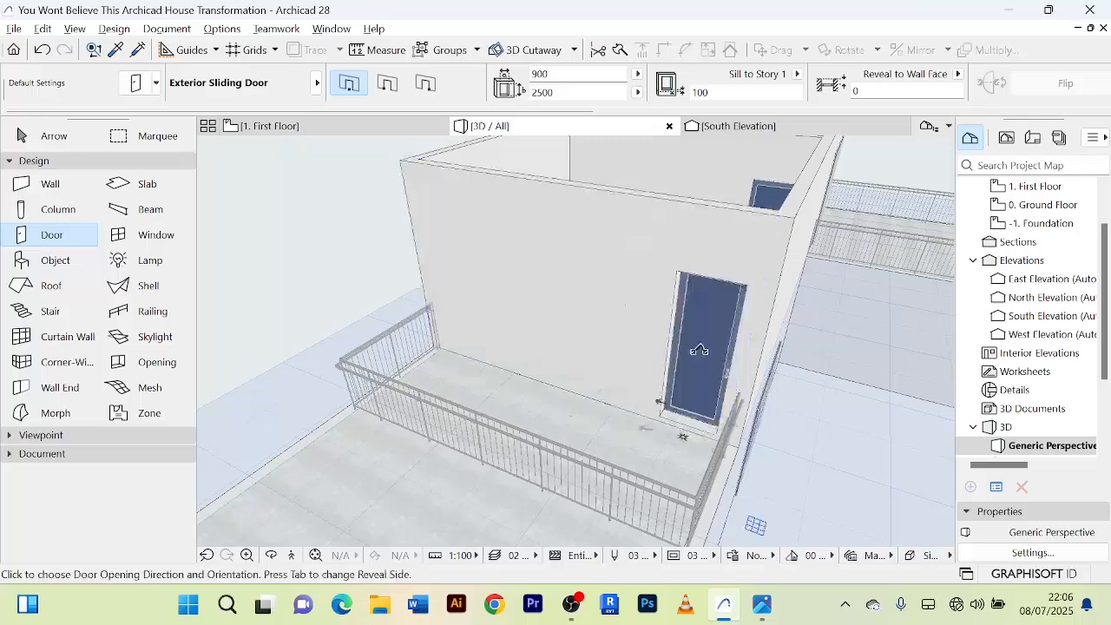
pyautogui.click(618, 340)
pyautogui.scroll(-3, 865, 382)
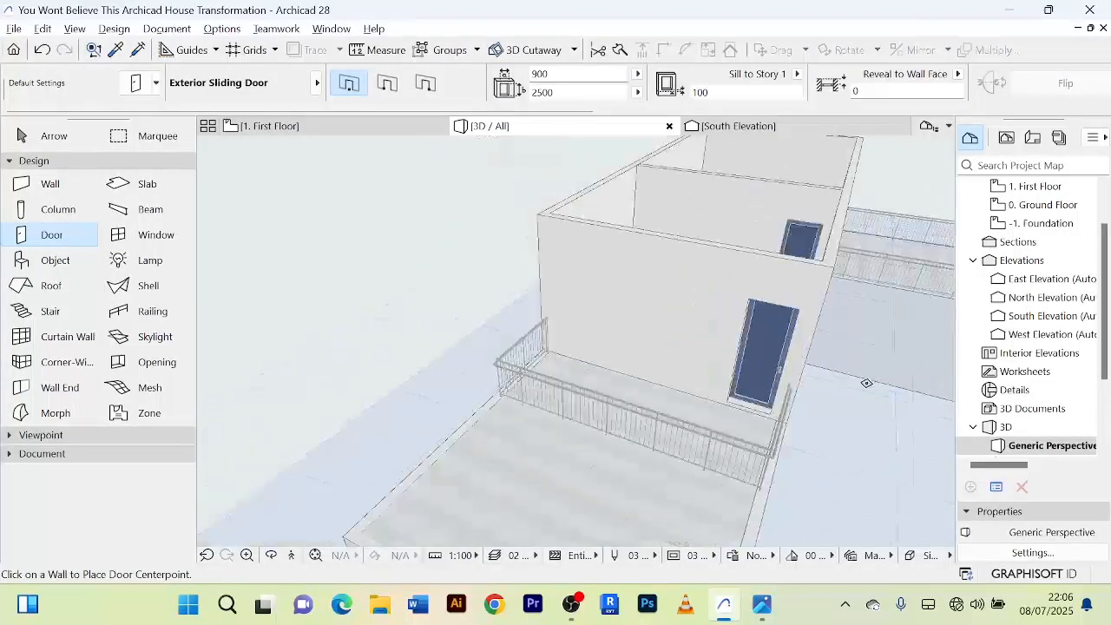
pyautogui.keyDown('shift'); pyautogui.moveTo(865, 382); pyautogui.dragTo(761, 422, button='middle'); pyautogui.keyUp('shift')
pyautogui.rightClick(762, 477)
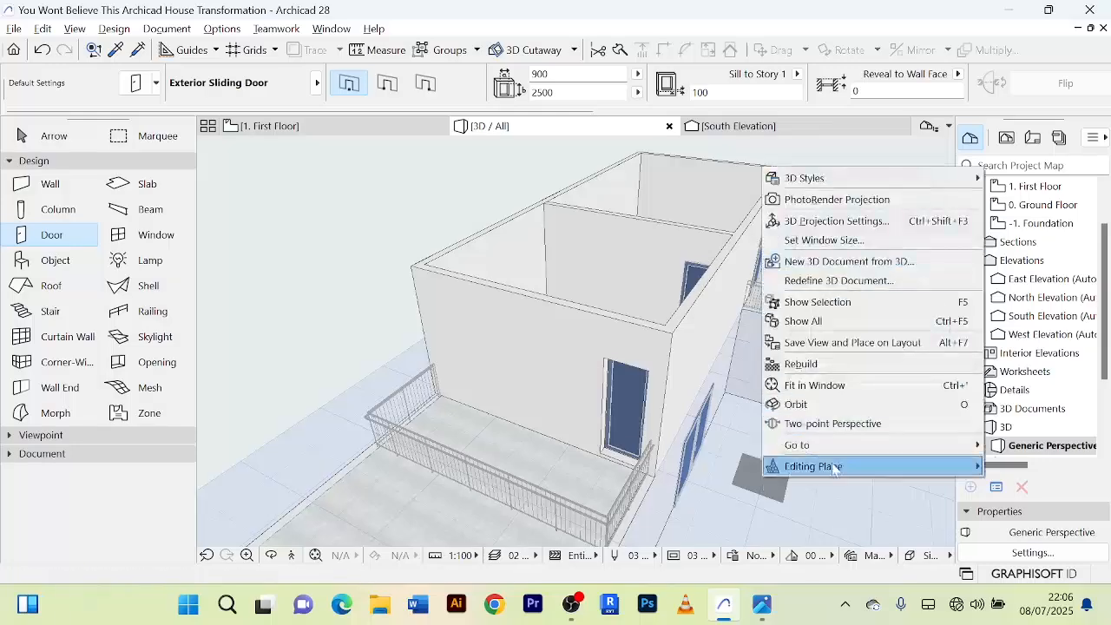
pyautogui.click(74, 140)
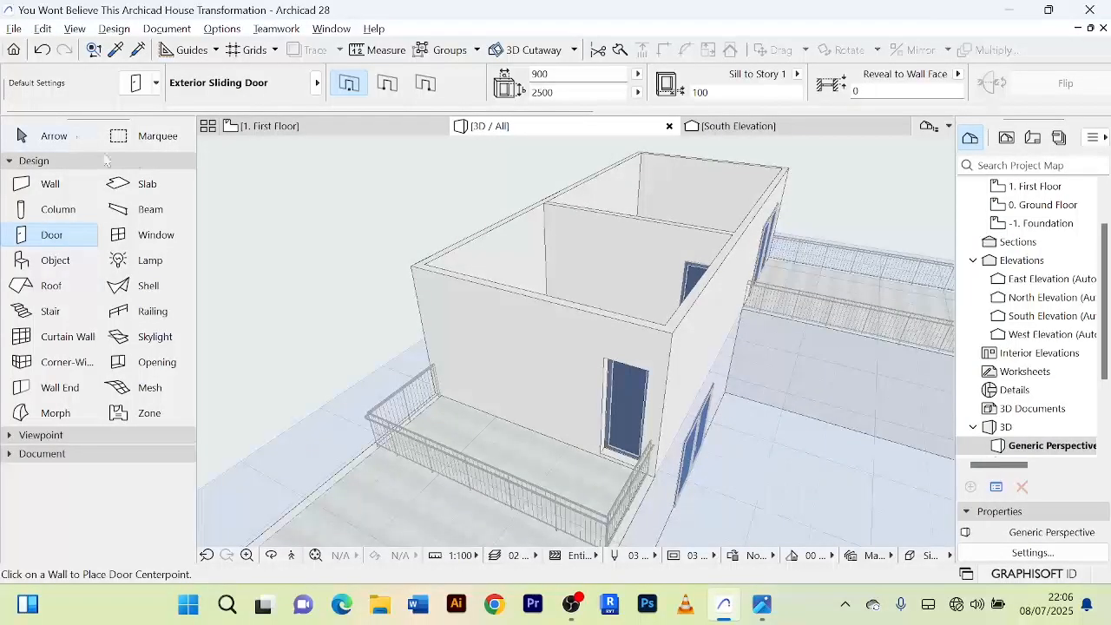
pyautogui.click(63, 143)
pyautogui.keyDown('shift'); pyautogui.moveTo(333, 269); pyautogui.dragTo(544, 256, button='middle'); pyautogui.keyUp('shift')
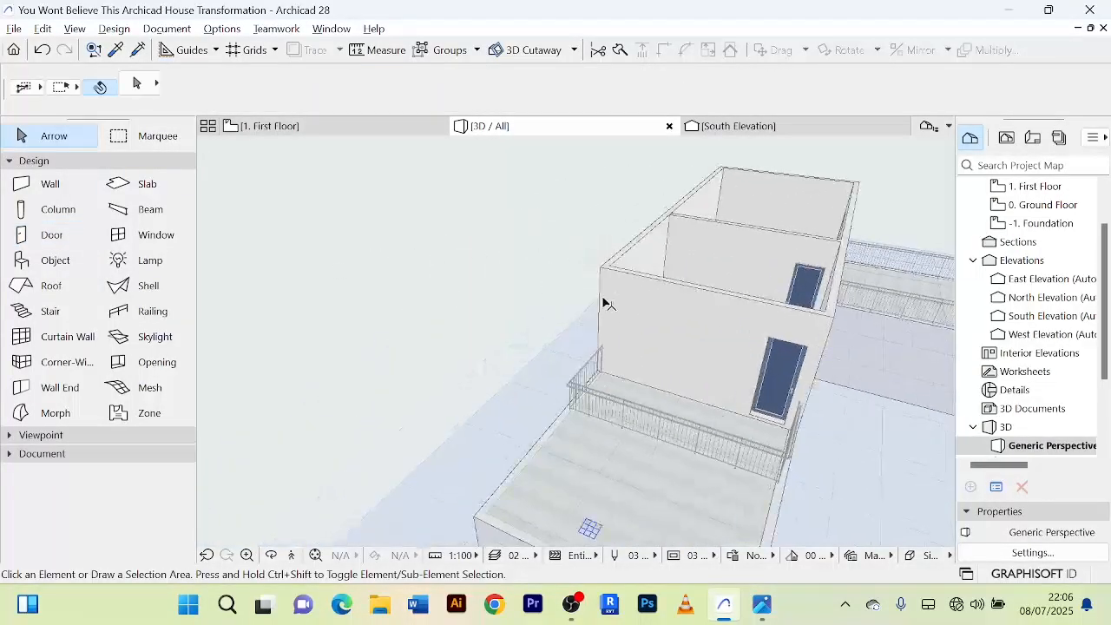
pyautogui.keyDown('shift'); pyautogui.moveTo(608, 303); pyautogui.dragTo(526, 282, button='middle'); pyautogui.keyUp('shift')
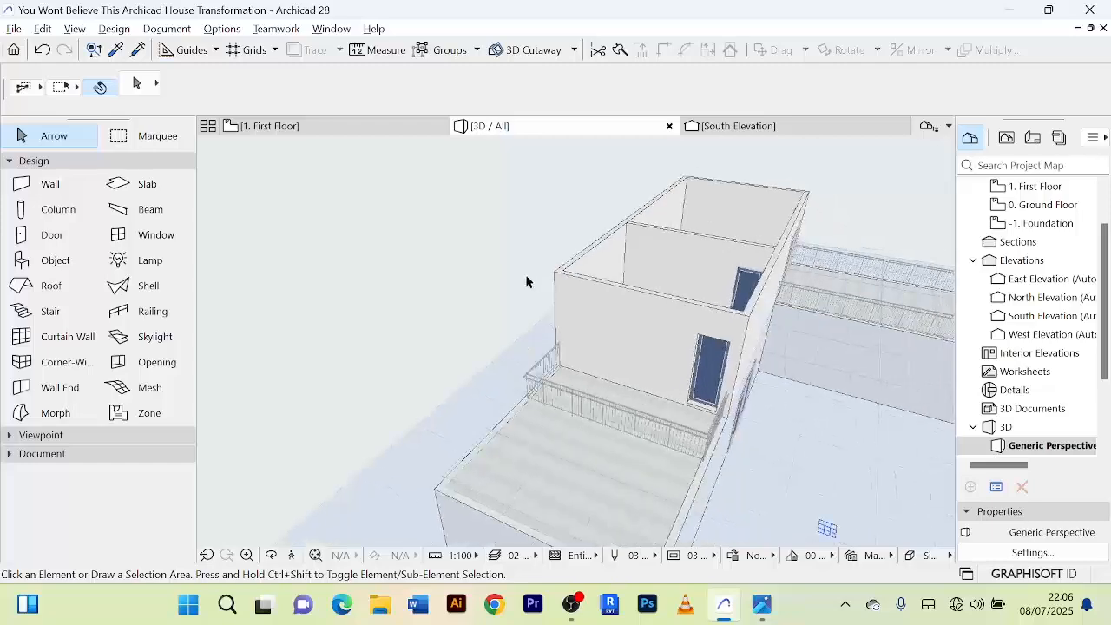
pyautogui.keyDown('shift'); pyautogui.moveTo(613, 312); pyautogui.dragTo(521, 295, button='middle'); pyautogui.keyUp('shift')
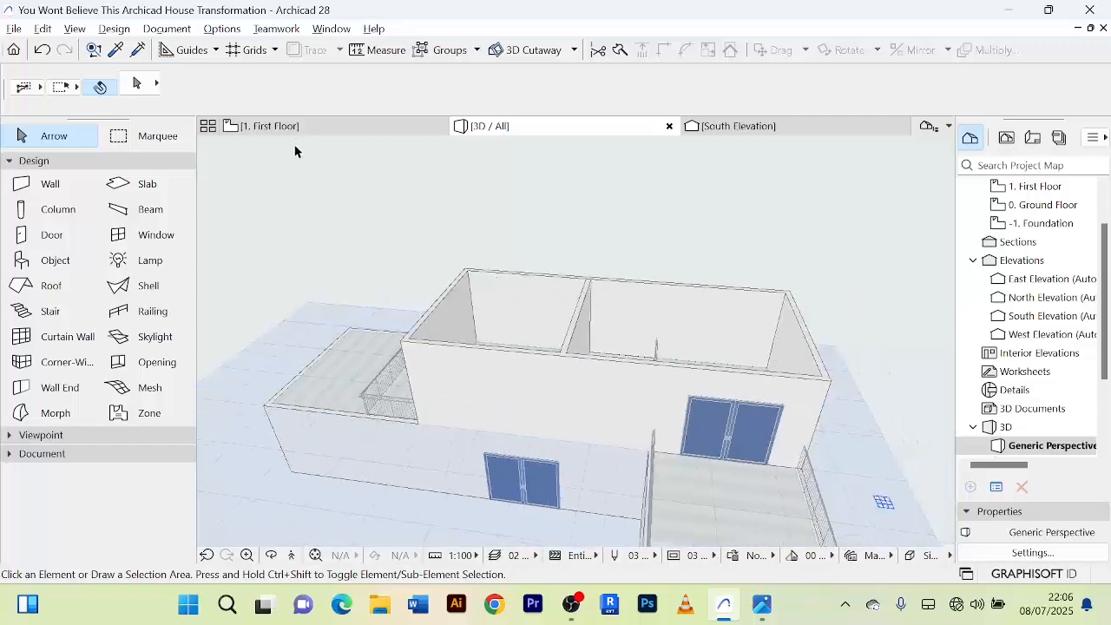
# Draw a rectangular 13103 by 5906 Roof level slab over the first-floor plan, between opposite outer wall corners.
pyautogui.click(298, 131)
pyautogui.scroll(-4, 598, 301)
pyautogui.moveTo(562, 390); pyautogui.dragTo(499, 465, button='middle')
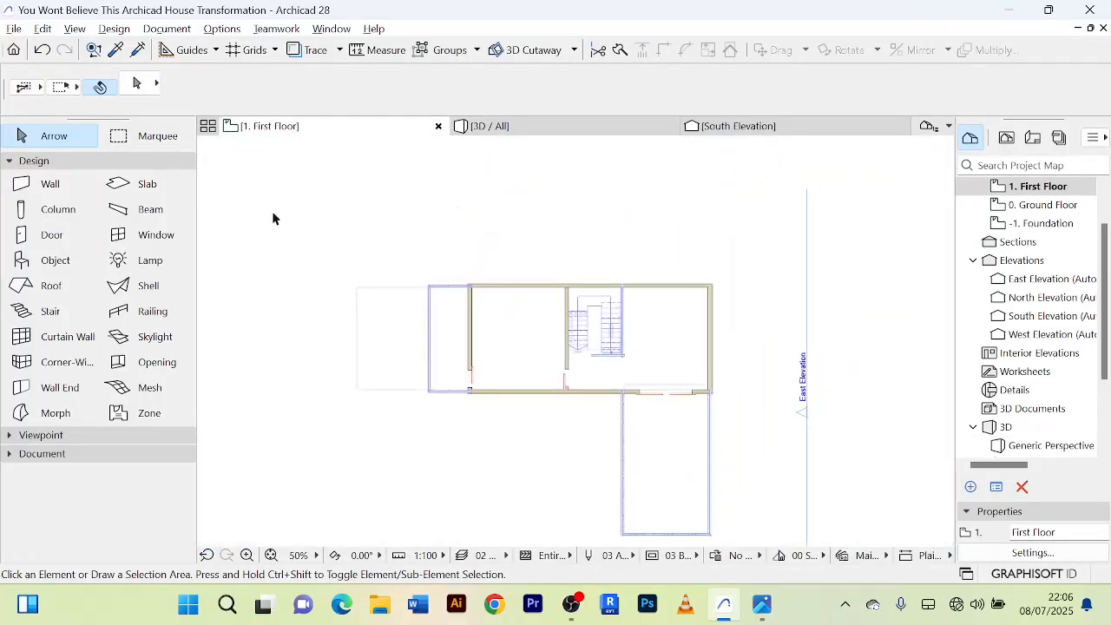
pyautogui.click(148, 185)
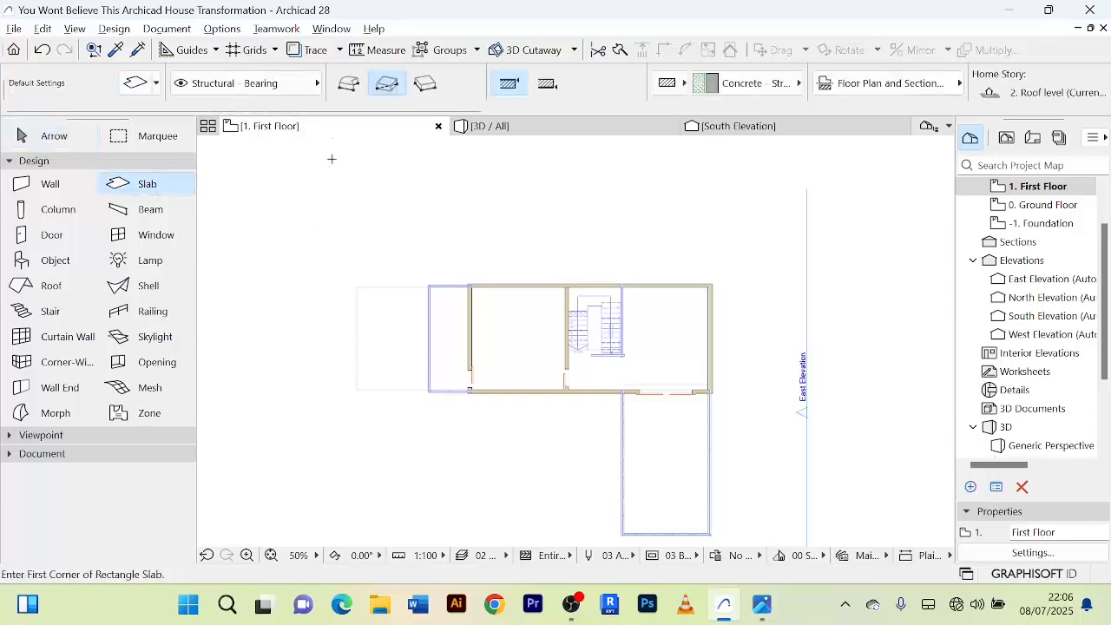
pyautogui.scroll(8, 473, 314)
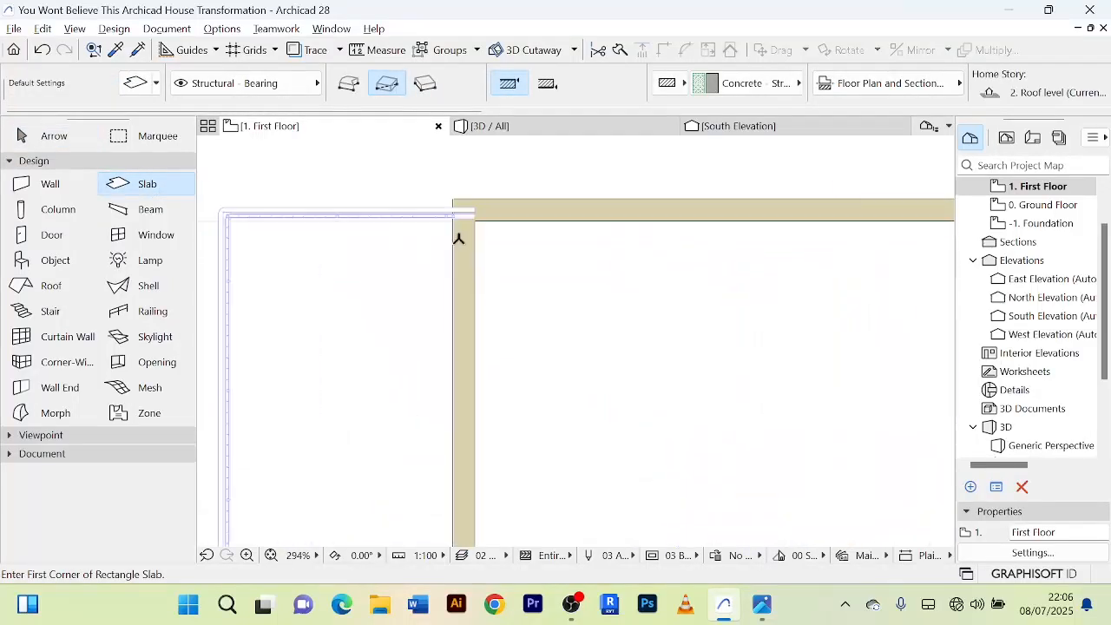
pyautogui.scroll(2, 455, 257)
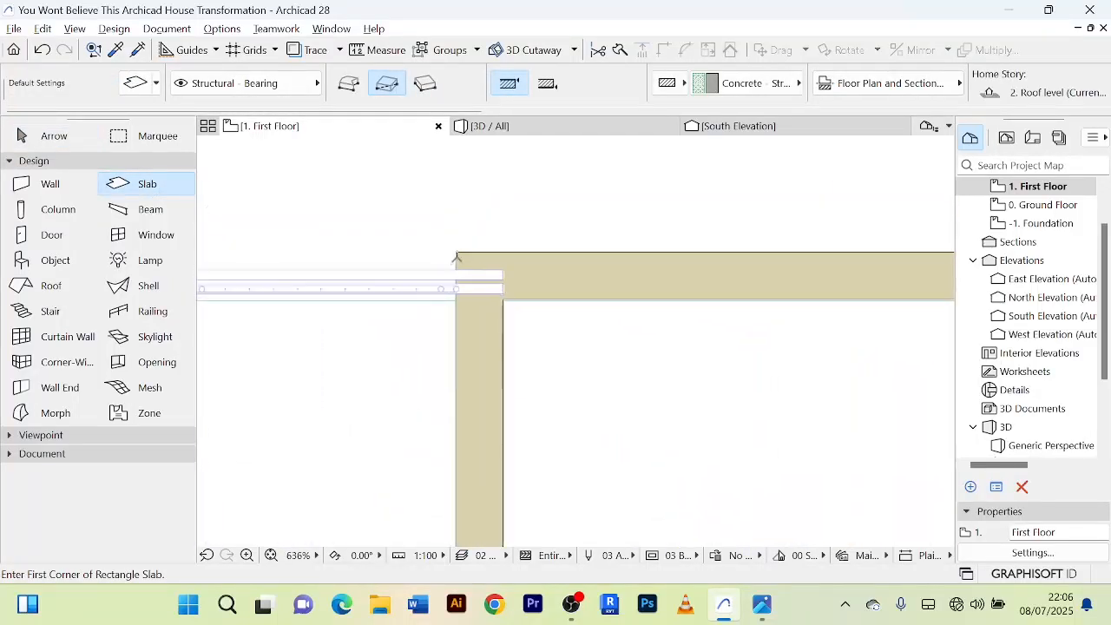
pyautogui.click(457, 251)
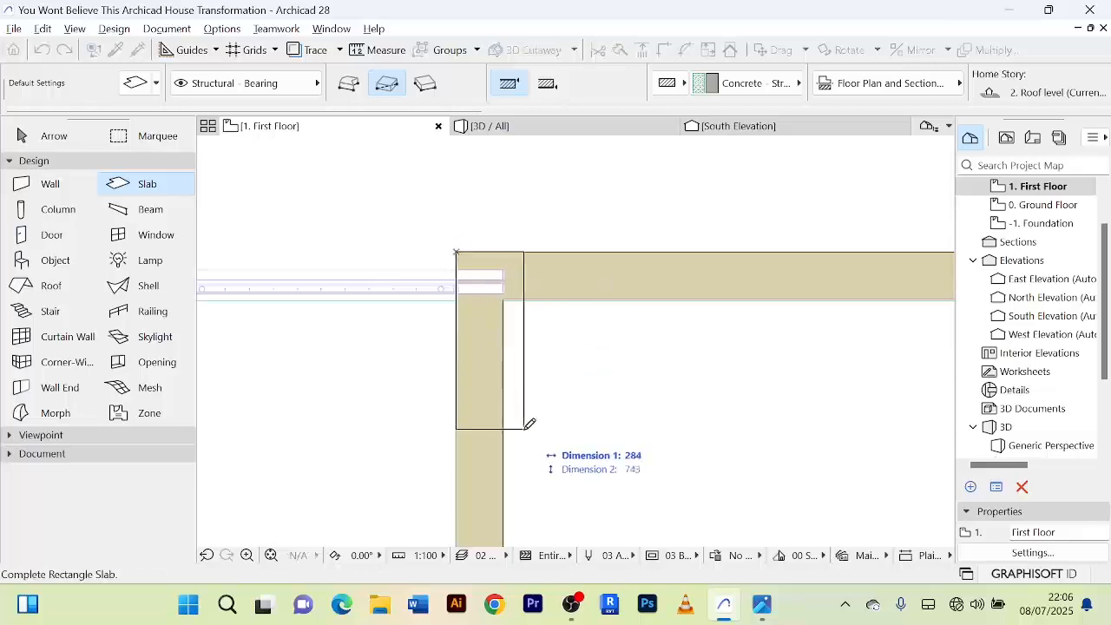
pyautogui.scroll(-6, 526, 442)
pyautogui.scroll(-2, 466, 328)
pyautogui.scroll(6, 630, 376)
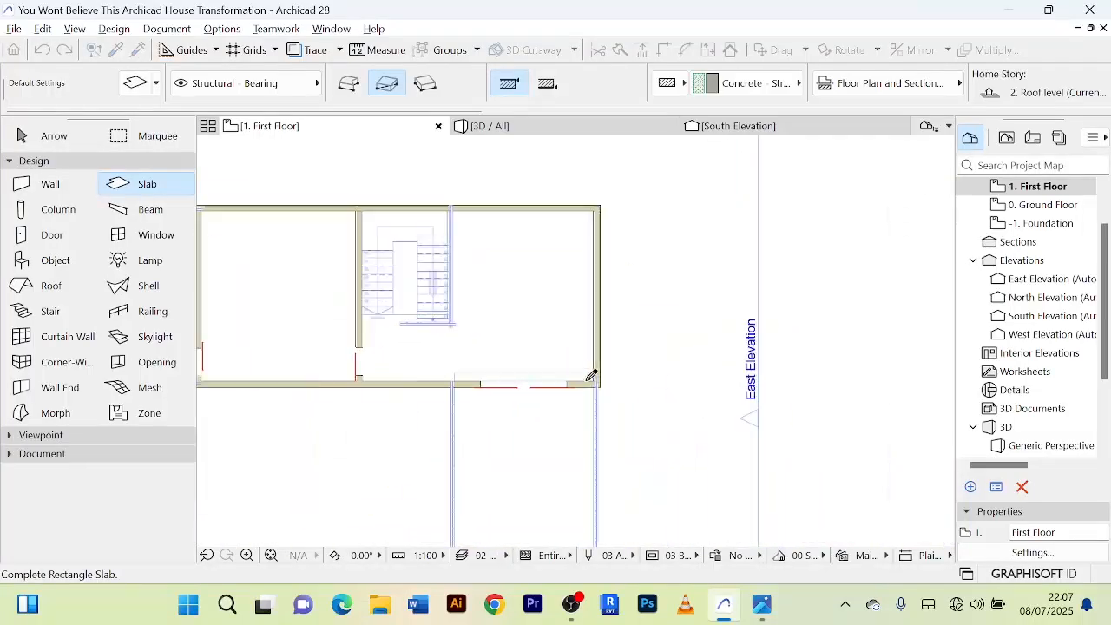
pyautogui.scroll(2, 622, 417)
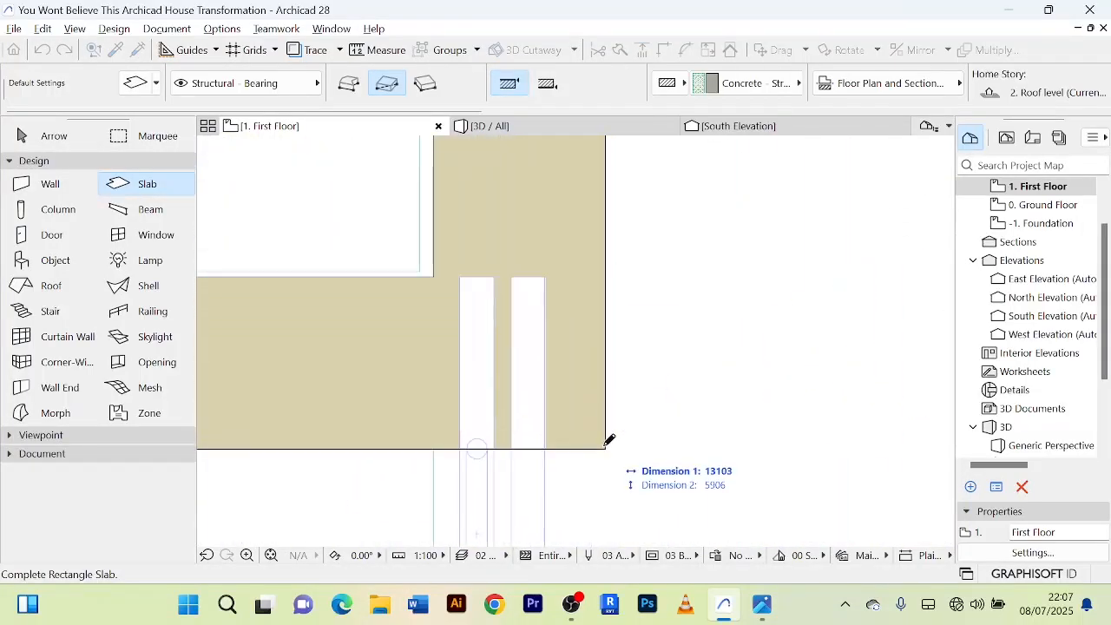
pyautogui.click(609, 443)
pyautogui.scroll(-5, 640, 382)
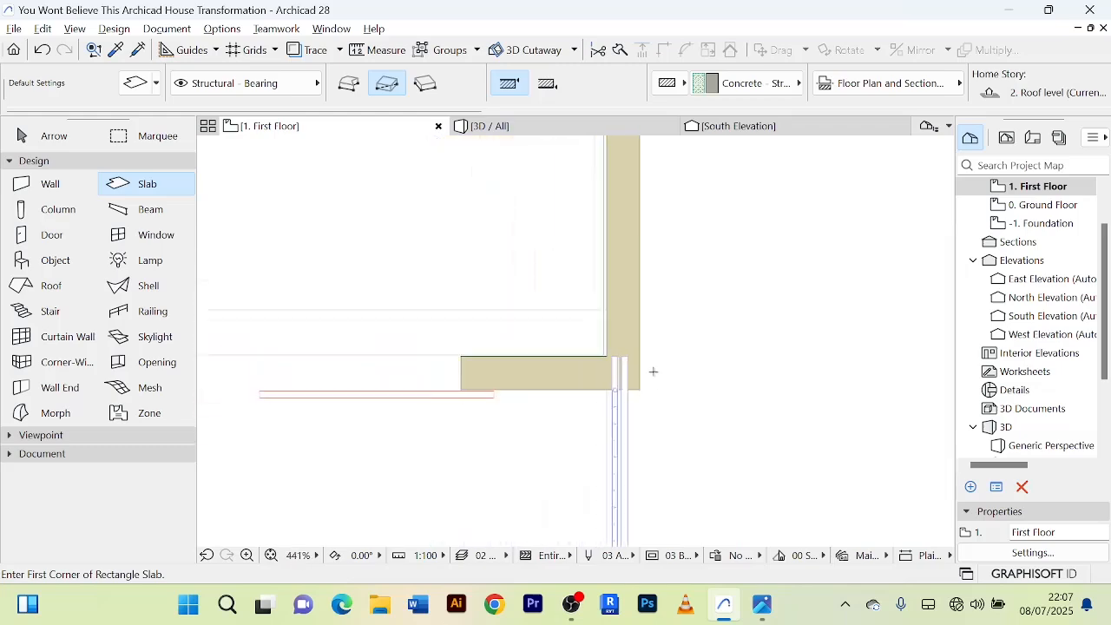
pyautogui.scroll(-1, 610, 220)
pyautogui.click(54, 137)
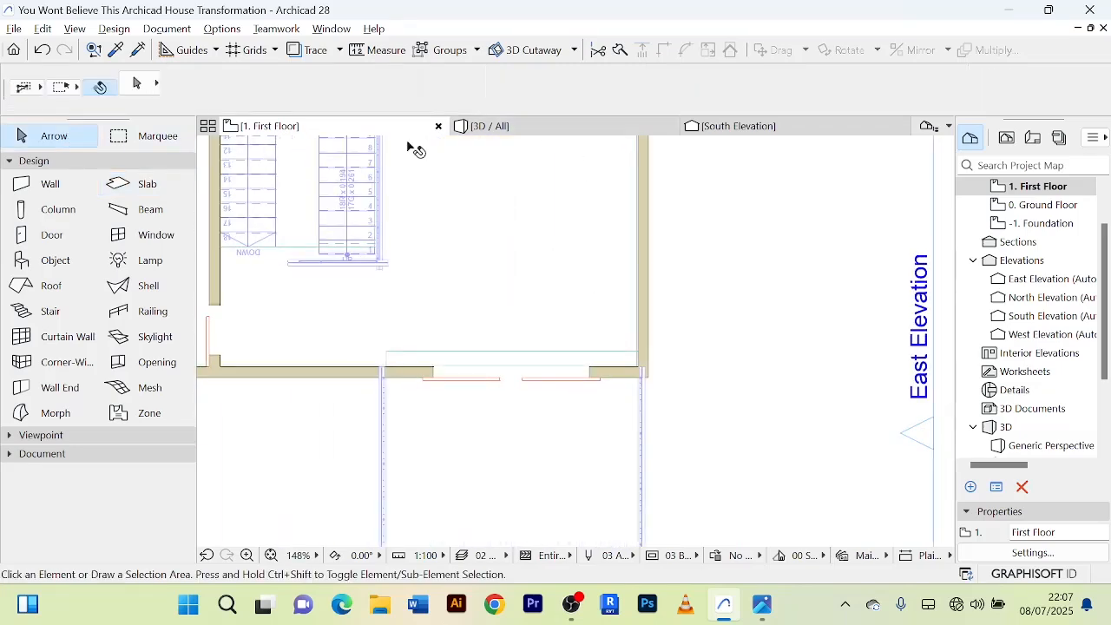
# Examine the roof slab in 3D and compare its override surfaces with those of the adjoining first-floor exterior wall.
pyautogui.click(531, 130)
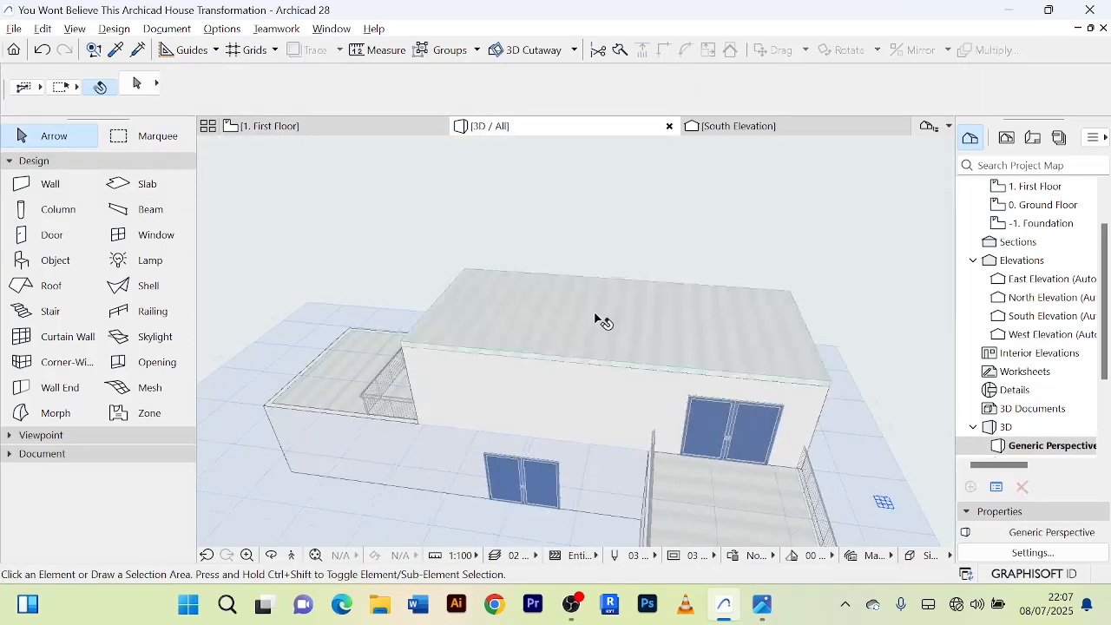
pyautogui.scroll(5, 603, 322)
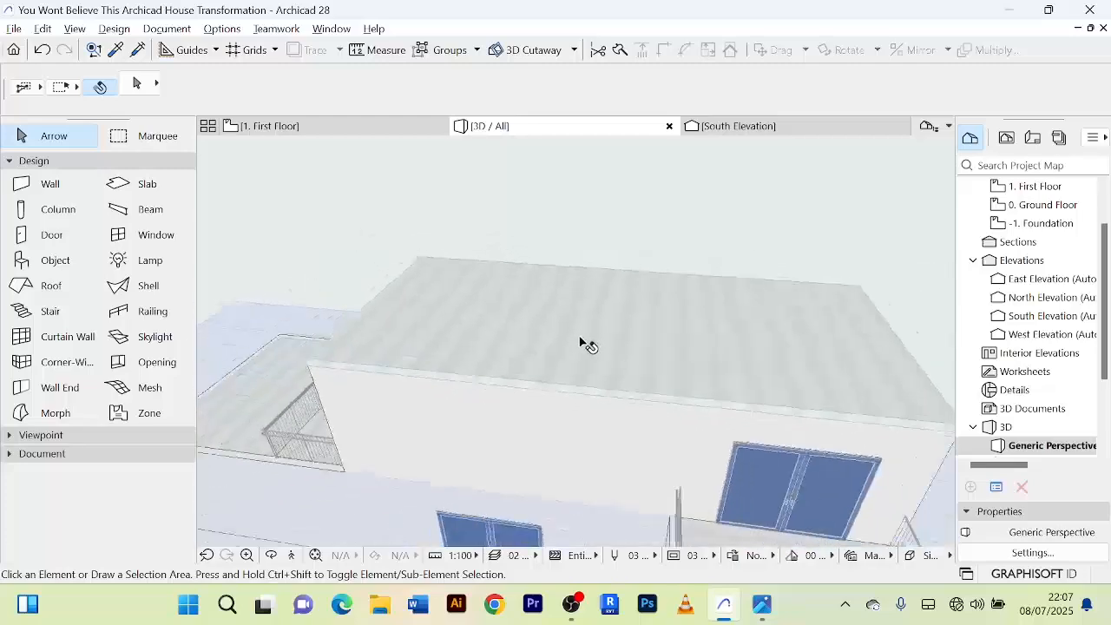
pyautogui.scroll(-4, 584, 341)
pyautogui.moveTo(585, 340); pyautogui.dragTo(517, 332)
pyautogui.scroll(6, 613, 350)
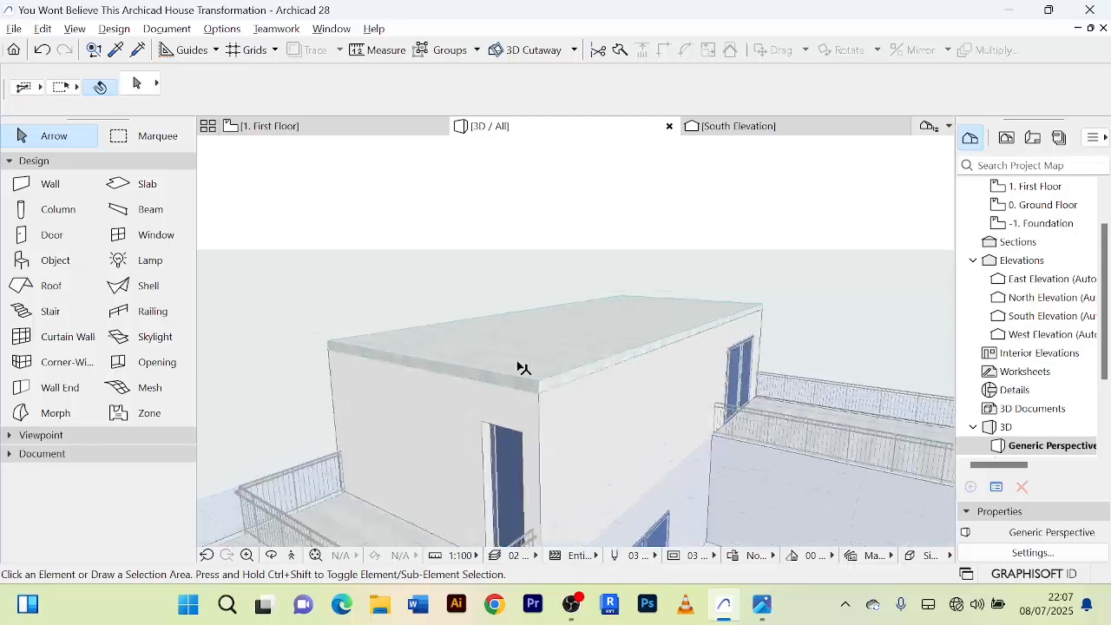
pyautogui.click(527, 377)
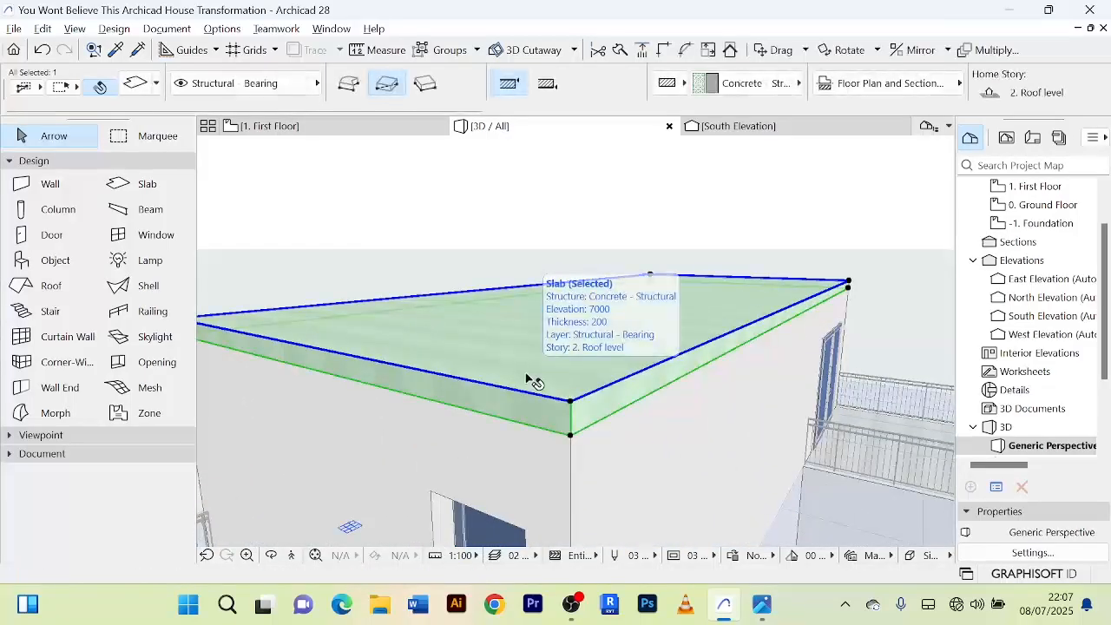
pyautogui.doubleClick(527, 377)
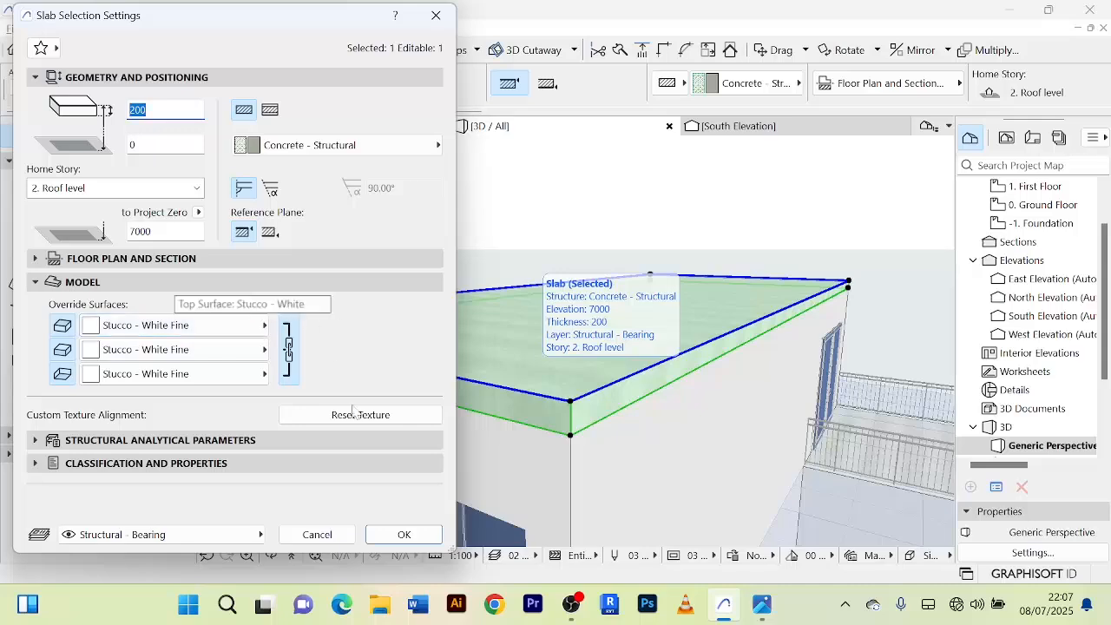
pyautogui.click(317, 534)
pyautogui.click(632, 492)
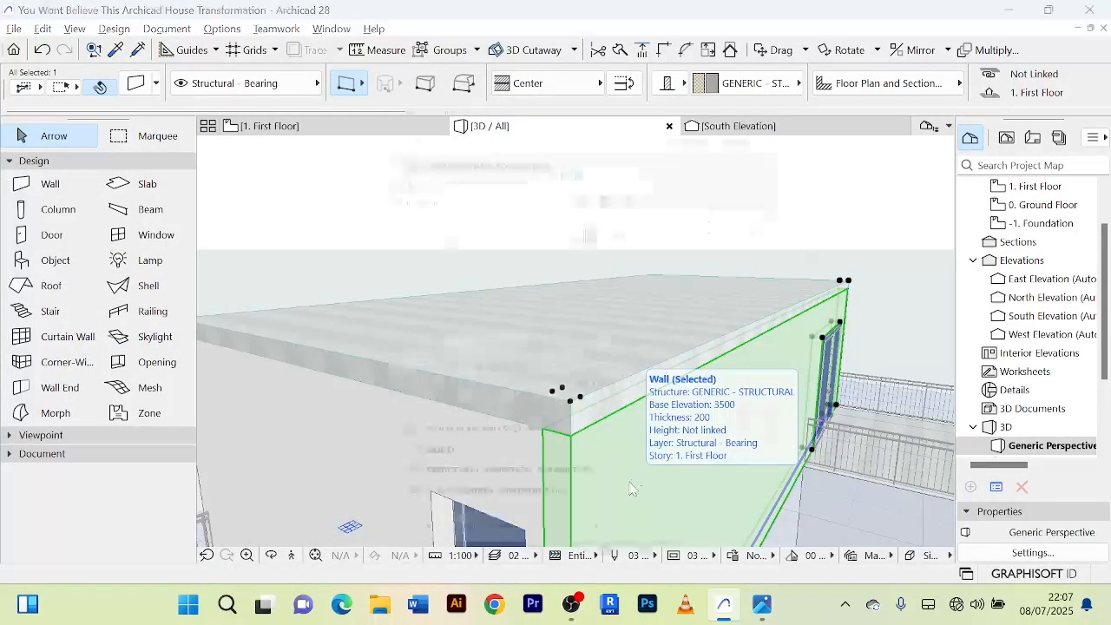
pyautogui.doubleClick(632, 492)
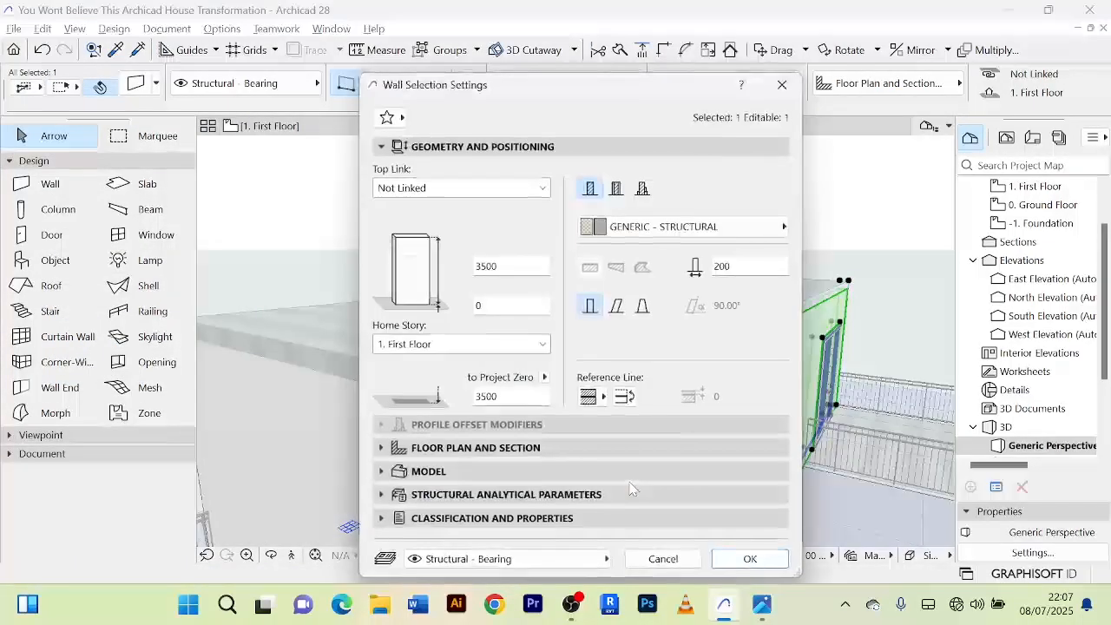
pyautogui.click(388, 474)
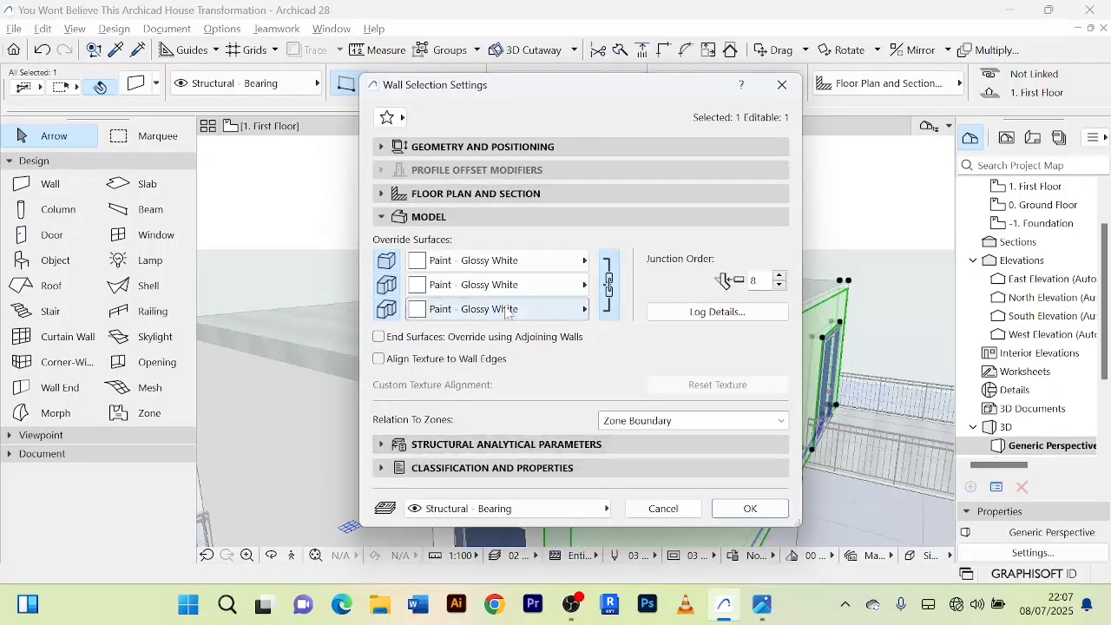
pyautogui.click(663, 509)
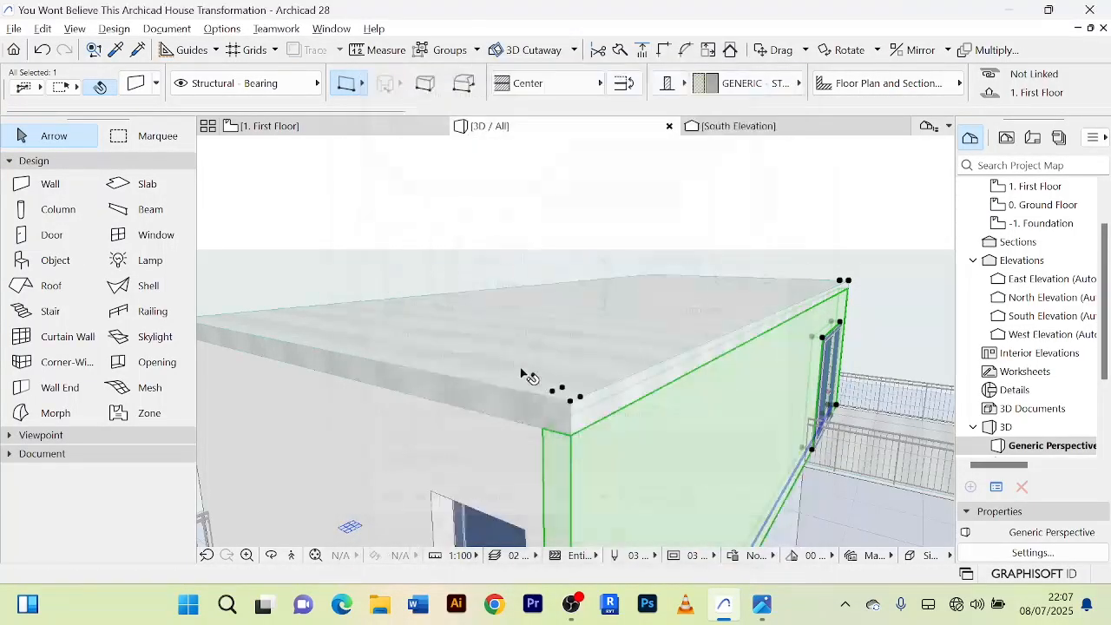
# Override all surfaces of the roof slab with Paint - Glossy White and deselect it.
pyautogui.click(511, 377)
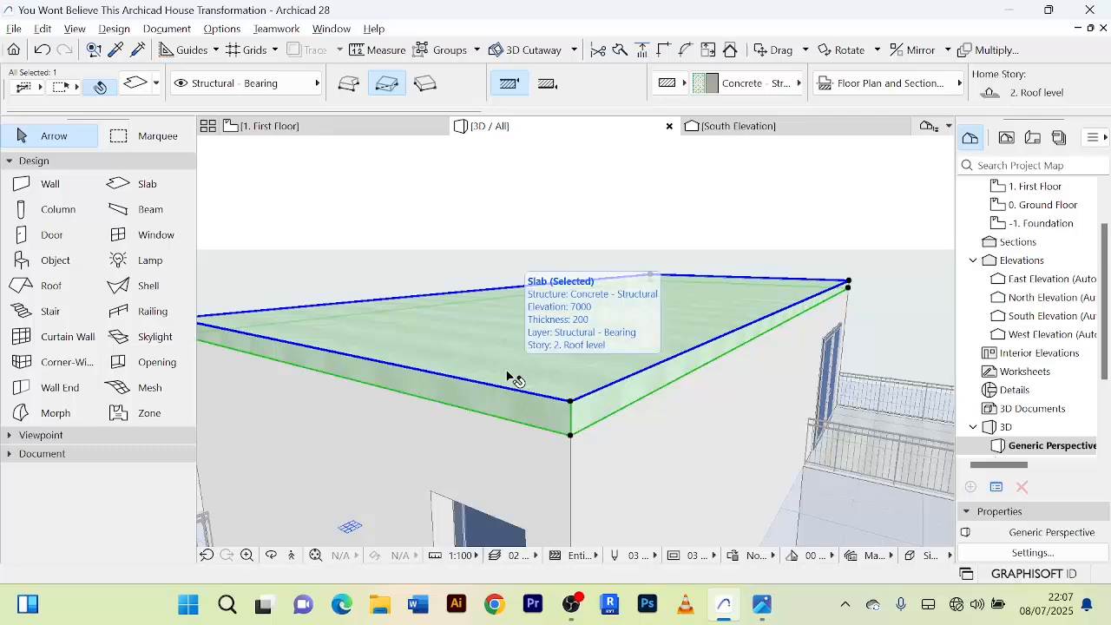
pyautogui.hotkey('ctrl', 't')
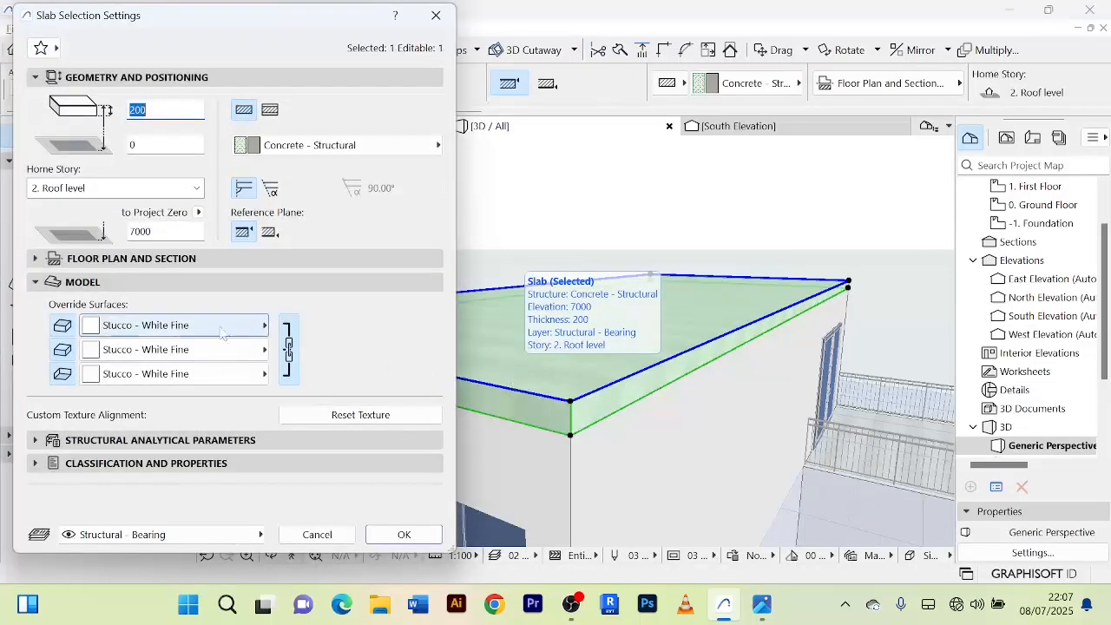
pyautogui.click(264, 327)
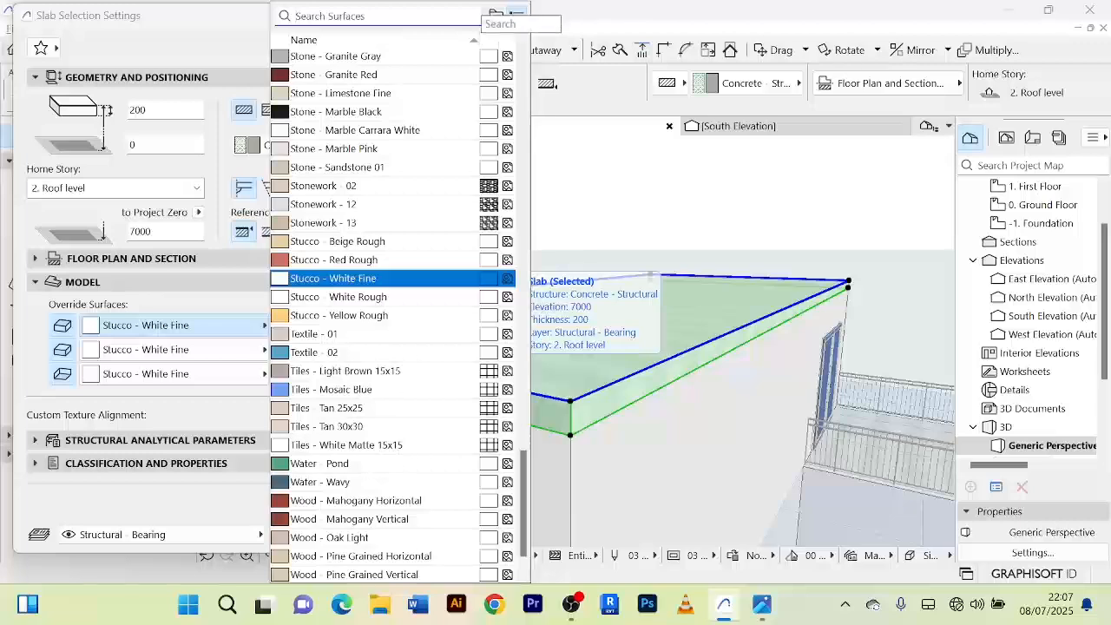
pyautogui.write('PAI')
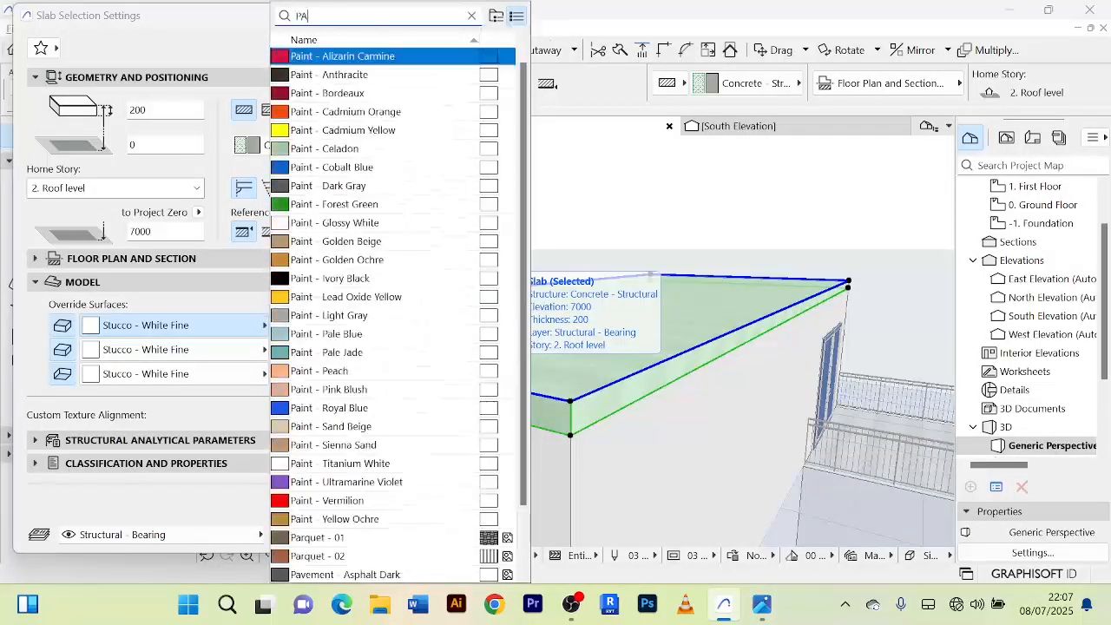
pyautogui.click(347, 224)
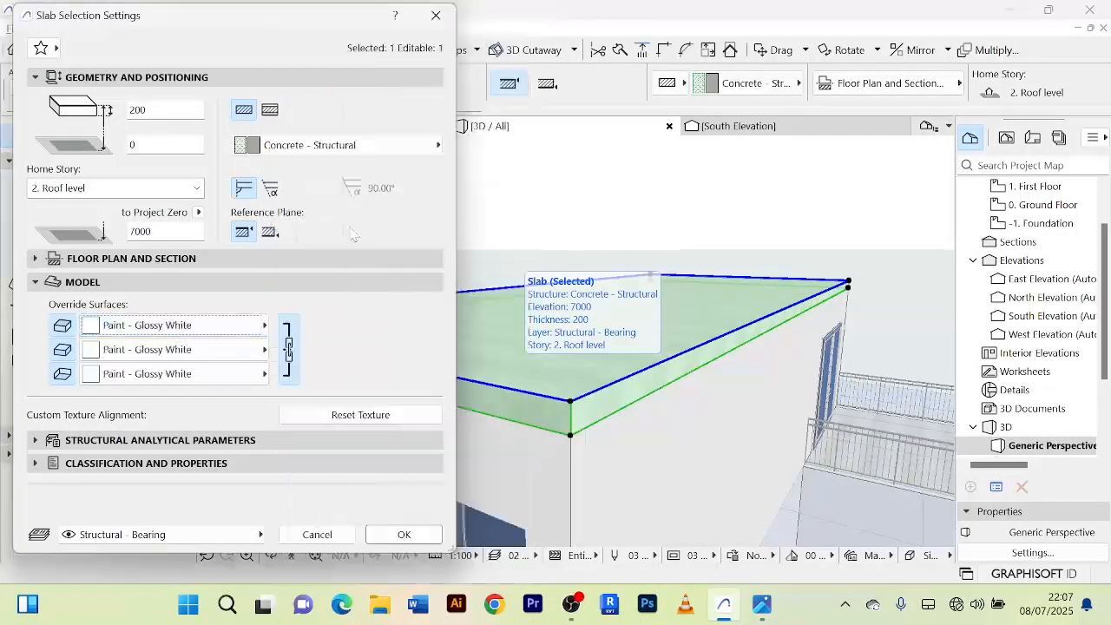
pyautogui.click(404, 535)
pyautogui.click(546, 226)
# Override the first-floor slab's surfaces with Paint - Glossy White and deselect it.
pyautogui.scroll(-4, 546, 226)
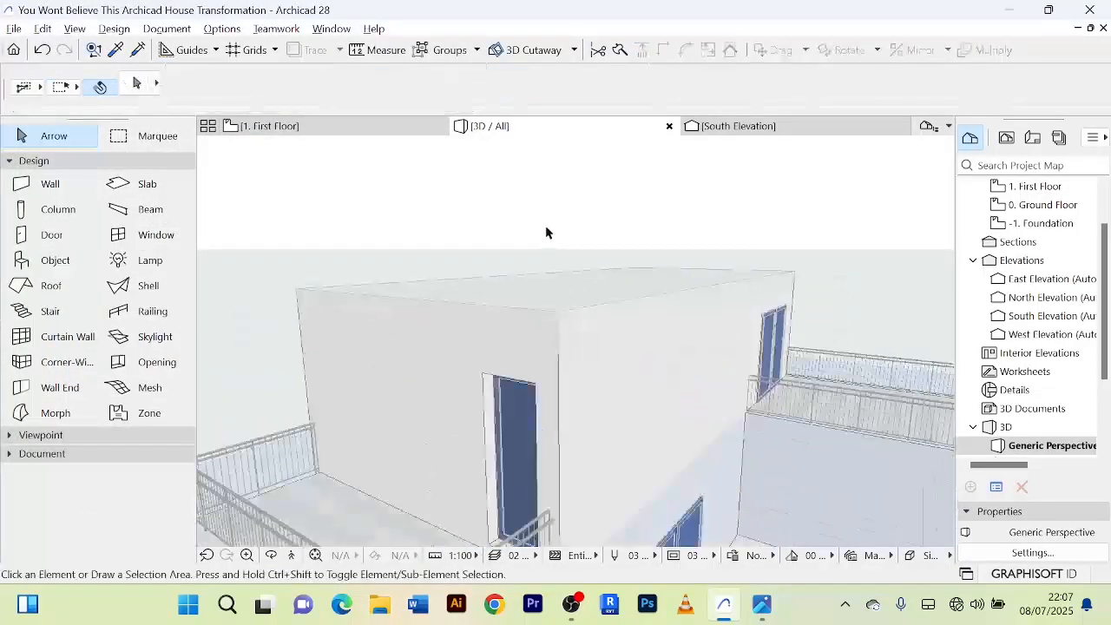
pyautogui.moveTo(545, 223); pyautogui.dragTo(669, 174, button='middle')
pyautogui.scroll(-3, 668, 175)
pyautogui.moveTo(434, 398); pyautogui.dragTo(464, 374, button='middle')
pyautogui.scroll(4, 465, 374)
pyautogui.click(478, 379)
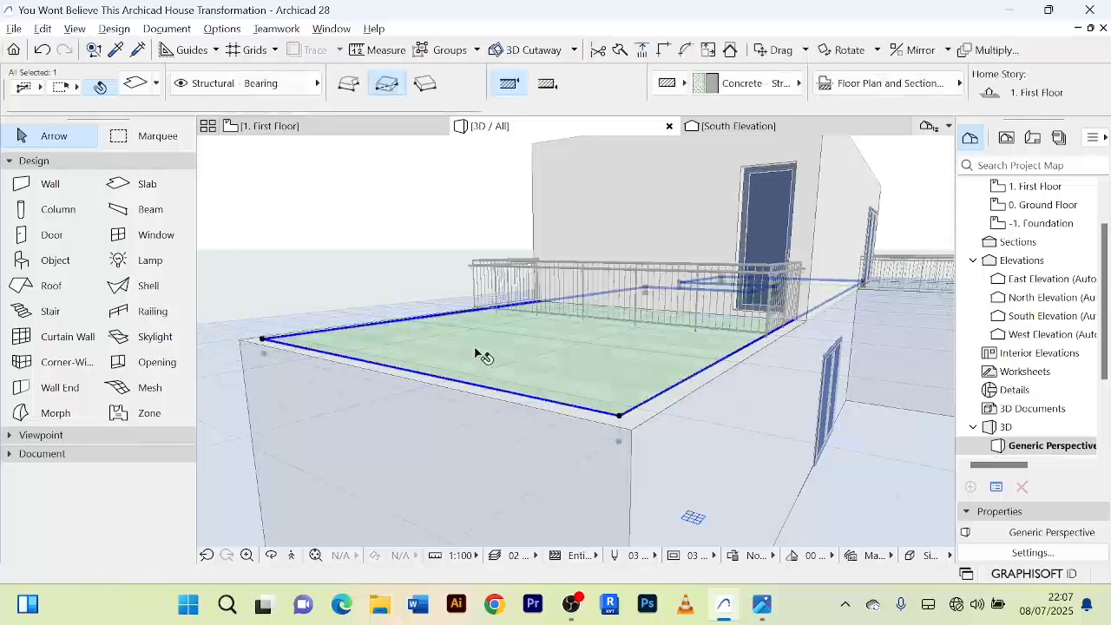
pyautogui.doubleClick(475, 351)
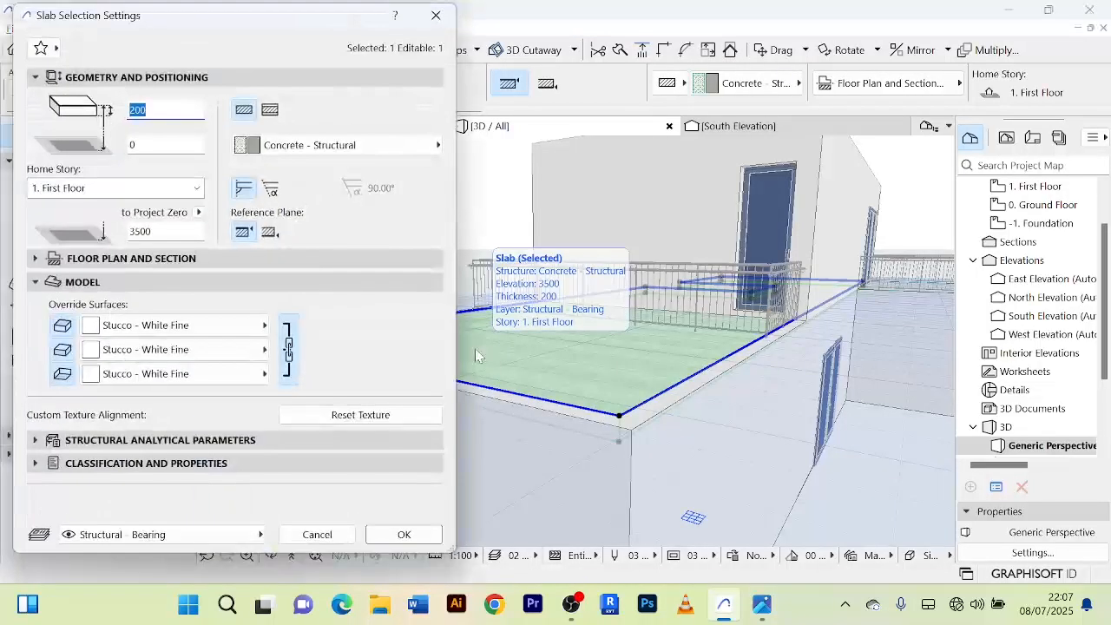
pyautogui.click(265, 327)
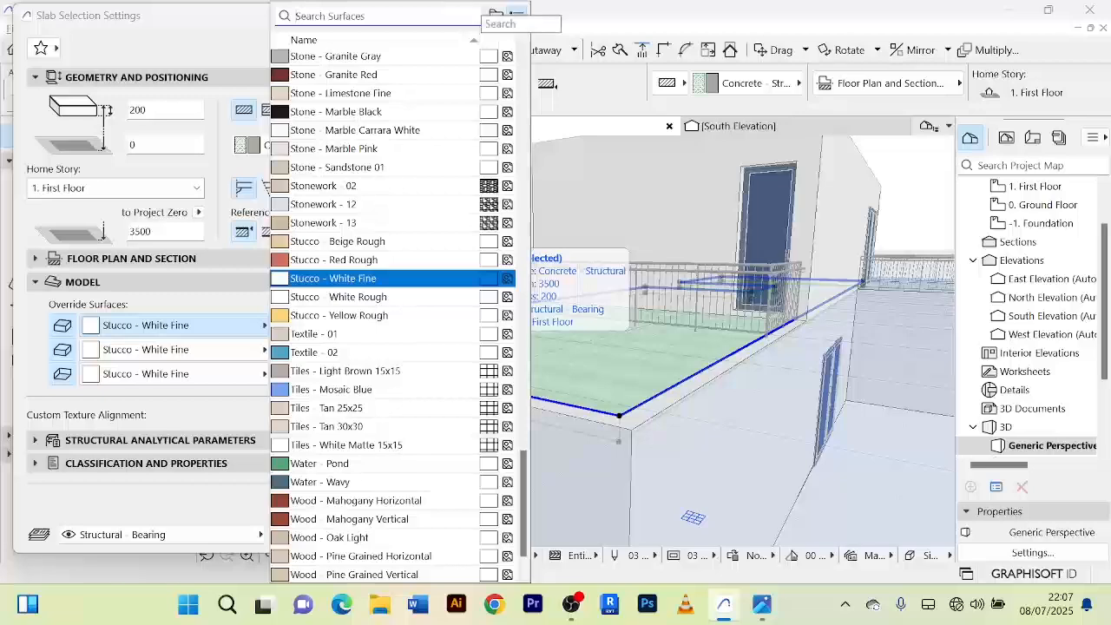
pyautogui.write('PAIN')
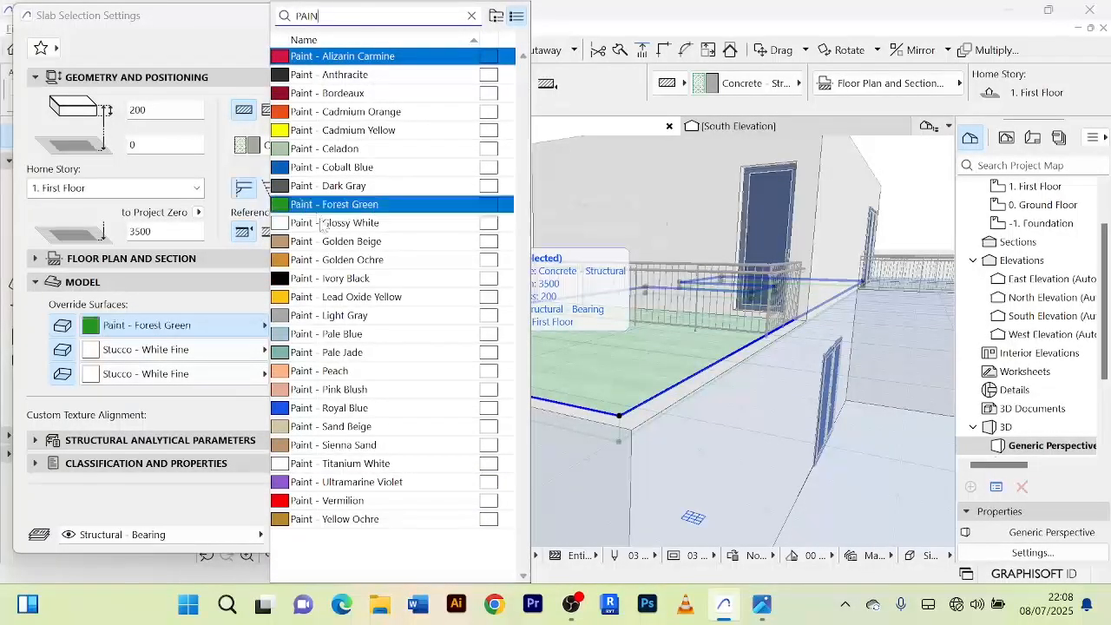
pyautogui.click(335, 222)
pyautogui.click(289, 350)
pyautogui.click(404, 535)
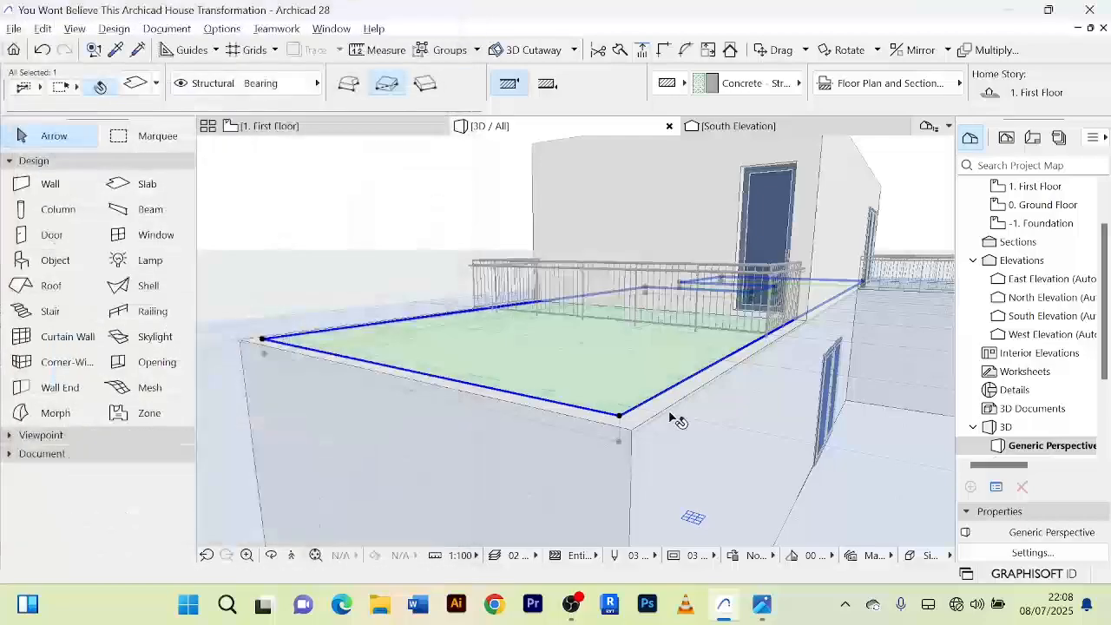
pyautogui.keyDown('shift'); pyautogui.moveTo(670, 417); pyautogui.dragTo(399, 478, button='middle'); pyautogui.keyUp('shift')
pyautogui.press('Escape')
pyautogui.scroll(2, 456, 281)
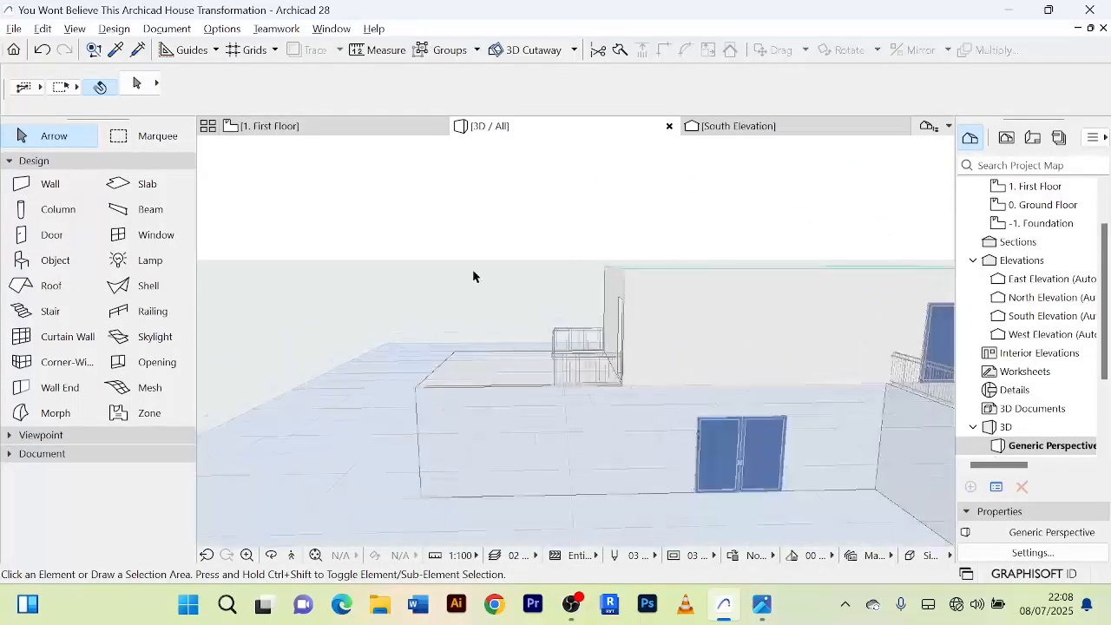
pyautogui.keyDown('shift'); pyautogui.moveTo(473, 276); pyautogui.dragTo(608, 439, button='middle'); pyautogui.keyUp('shift')
pyautogui.rightClick(482, 458)
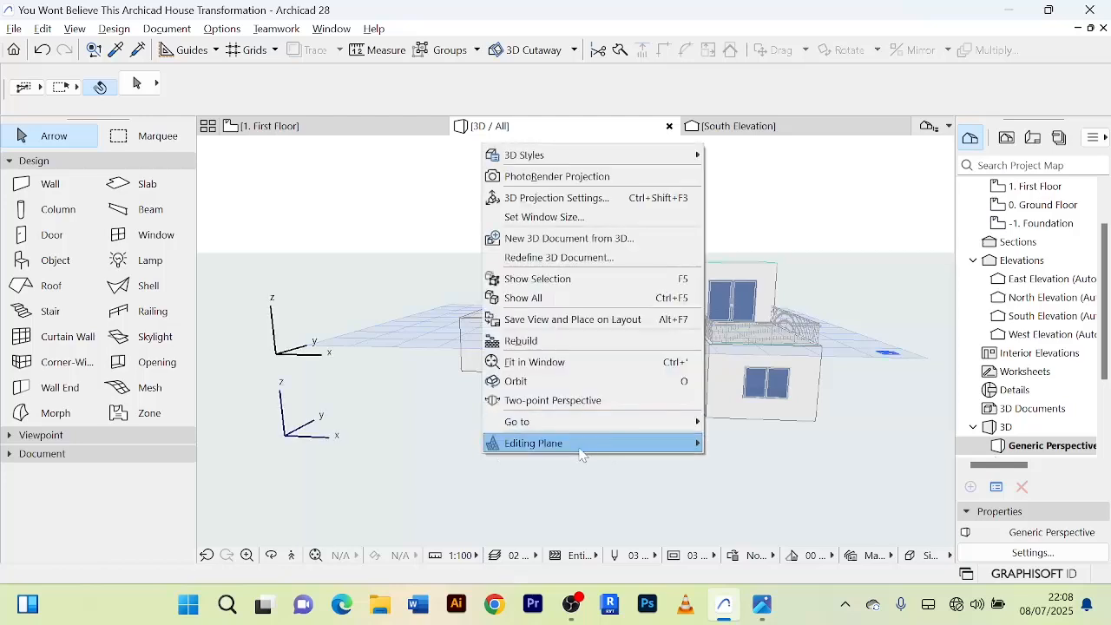
pyautogui.click(303, 239)
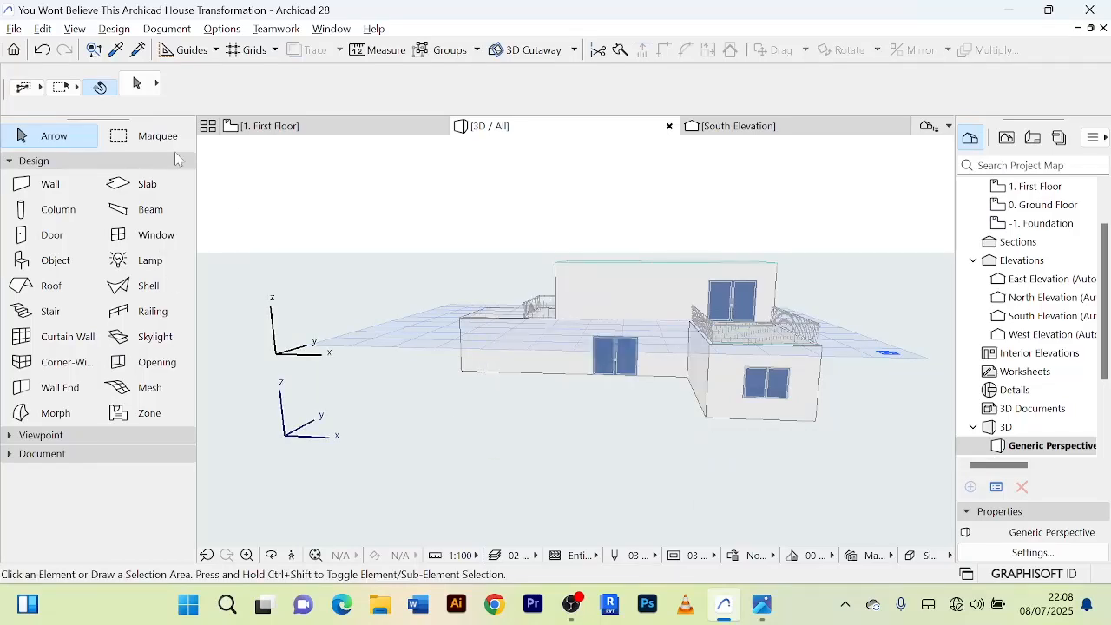
pyautogui.keyDown('shift'); pyautogui.moveTo(392, 221); pyautogui.dragTo(446, 283, button='middle'); pyautogui.keyUp('shift')
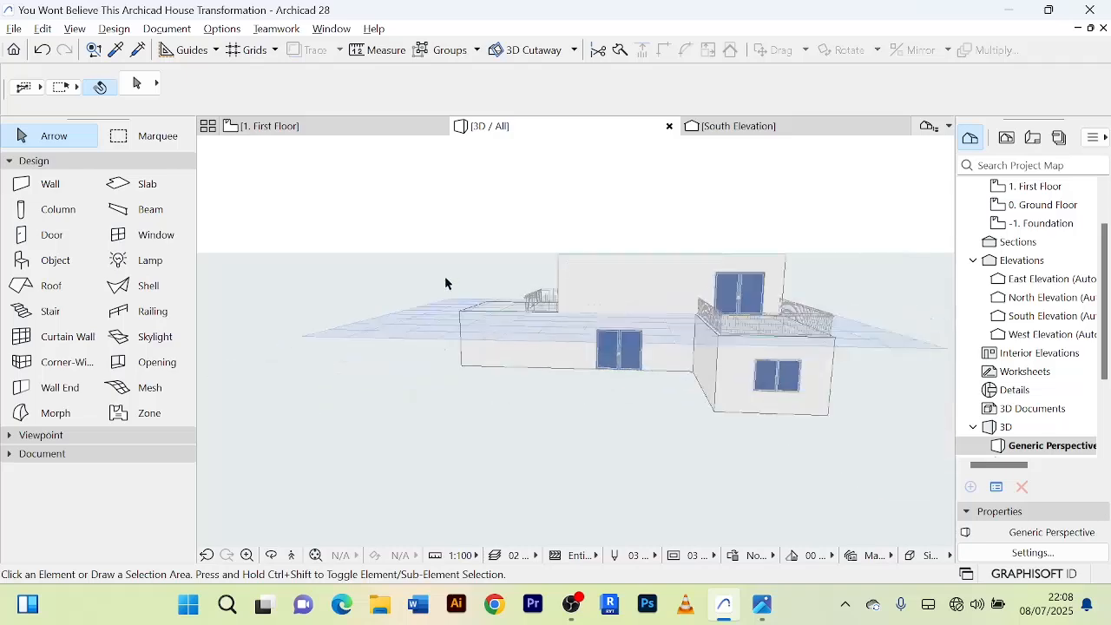
pyautogui.keyDown('shift'); pyautogui.moveTo(503, 411); pyautogui.dragTo(632, 413, button='middle'); pyautogui.keyUp('shift')
pyautogui.scroll(-2, 666, 359)
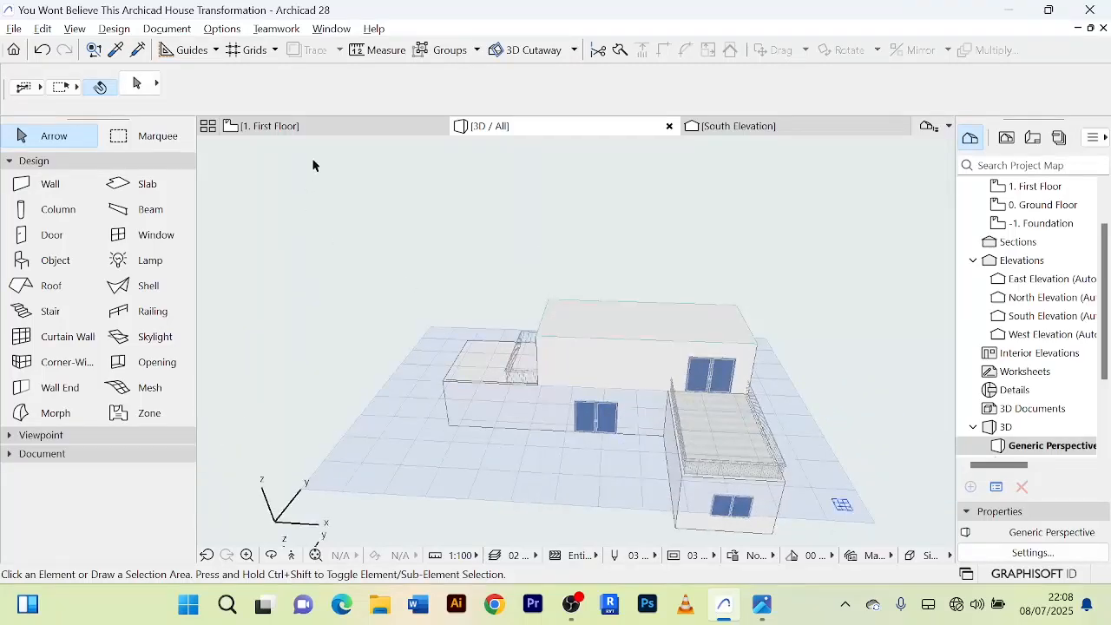
pyautogui.keyDown('shift'); pyautogui.moveTo(610, 300); pyautogui.dragTo(561, 238, button='middle'); pyautogui.keyUp('shift')
pyautogui.scroll(2, 577, 331)
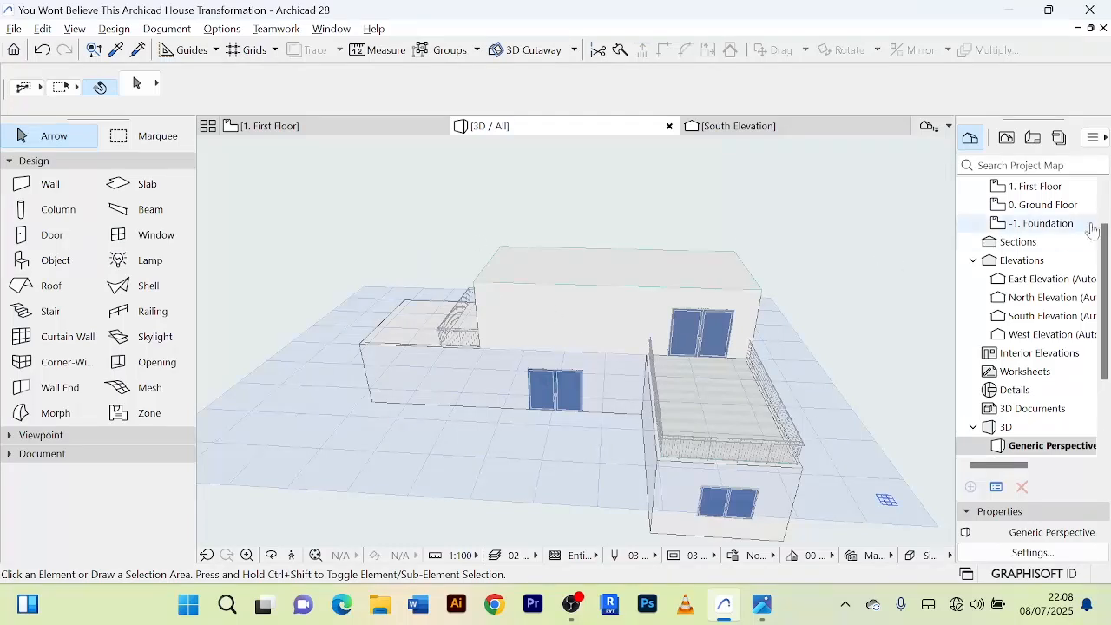
# On the Ground Floor plan, draw a rectangular slab about 19311 by 10331 from the living room's north-west outer corner past the east wall.
pyautogui.doubleClick(1056, 208)
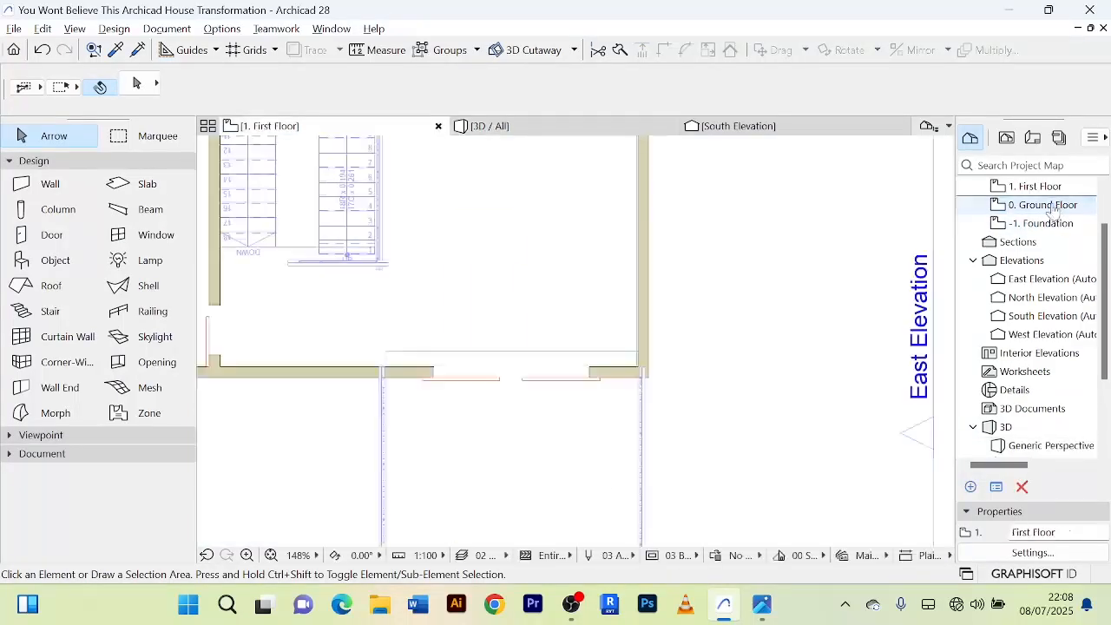
pyautogui.scroll(-3, 686, 268)
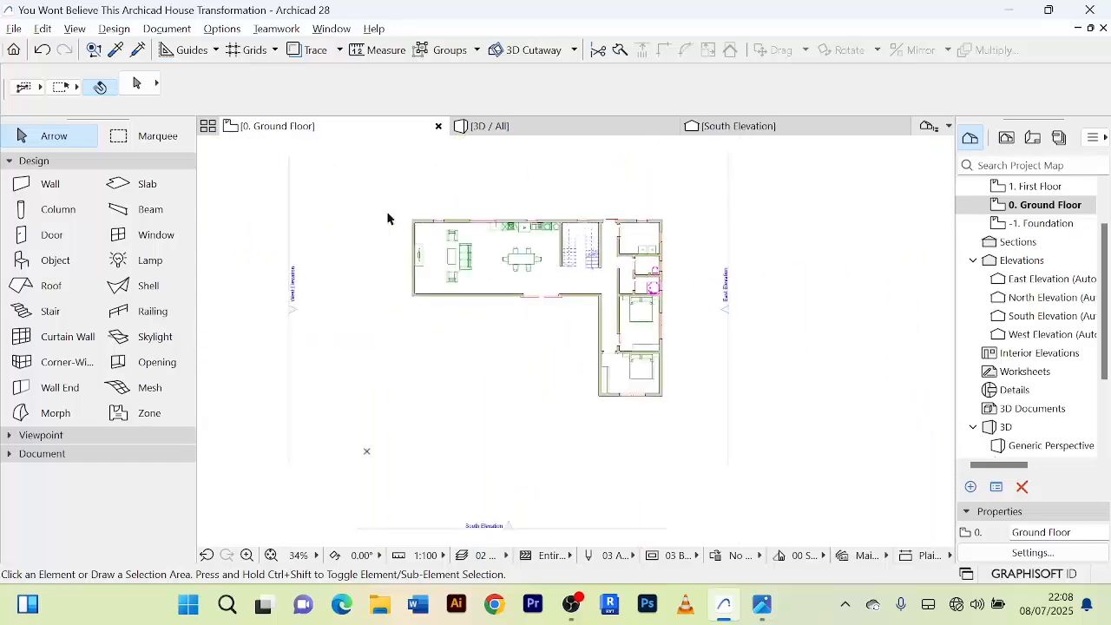
pyautogui.scroll(5, 430, 196)
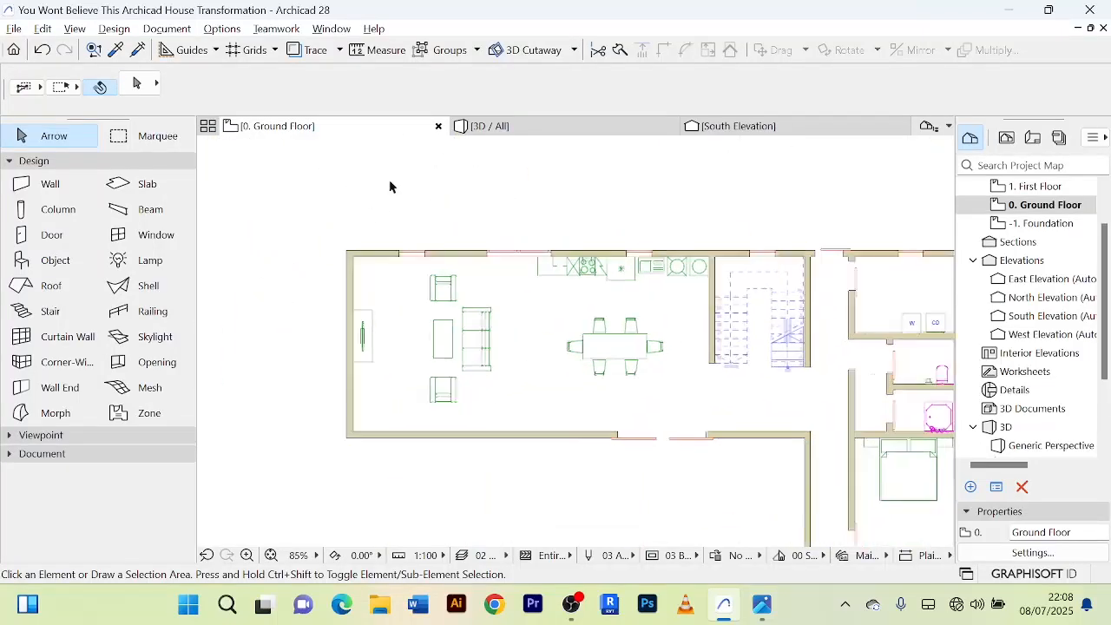
pyautogui.scroll(-3, 390, 184)
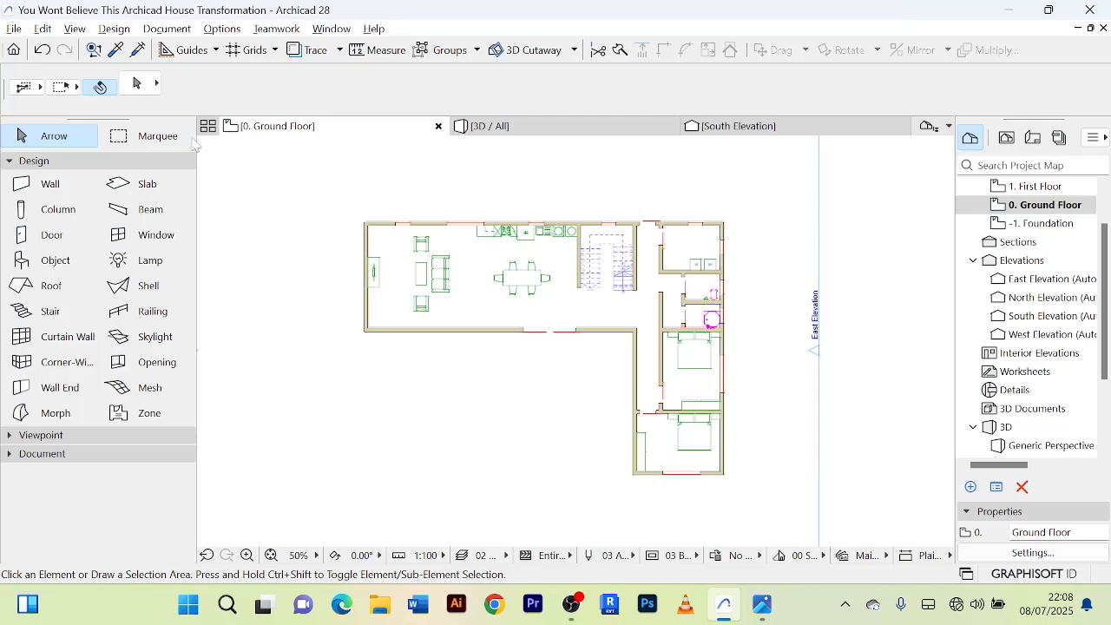
pyautogui.click(144, 193)
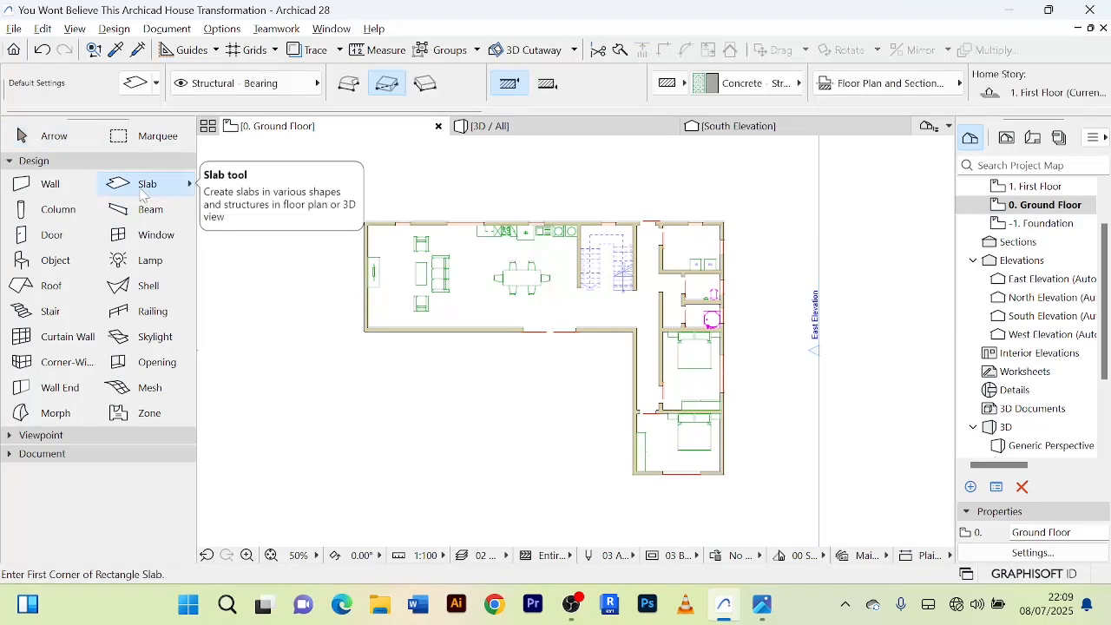
pyautogui.scroll(5, 373, 226)
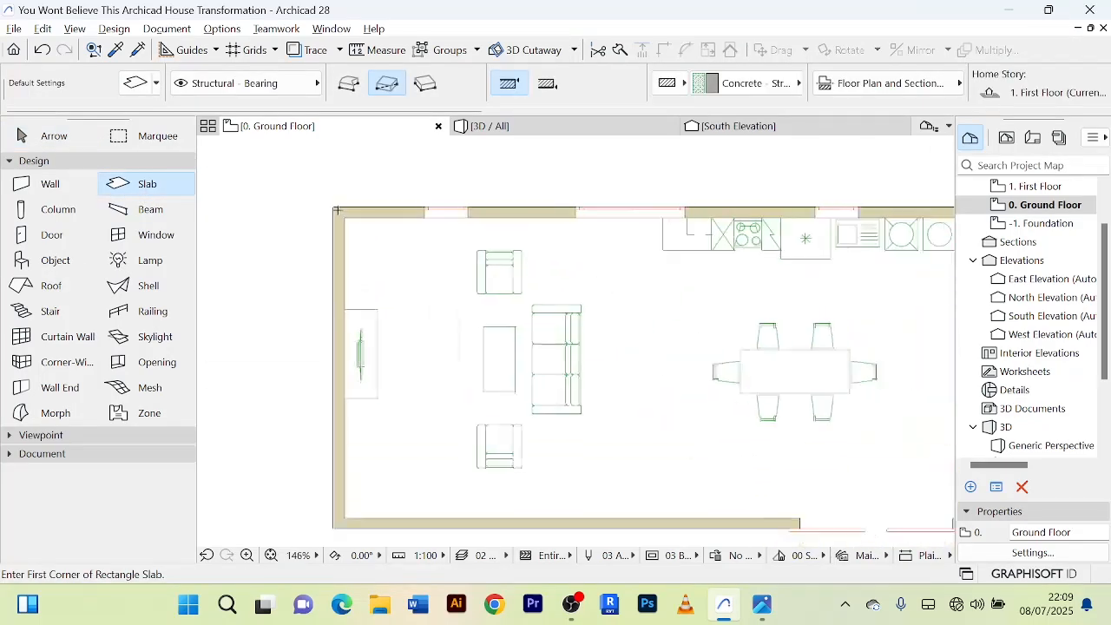
pyautogui.scroll(2, 335, 210)
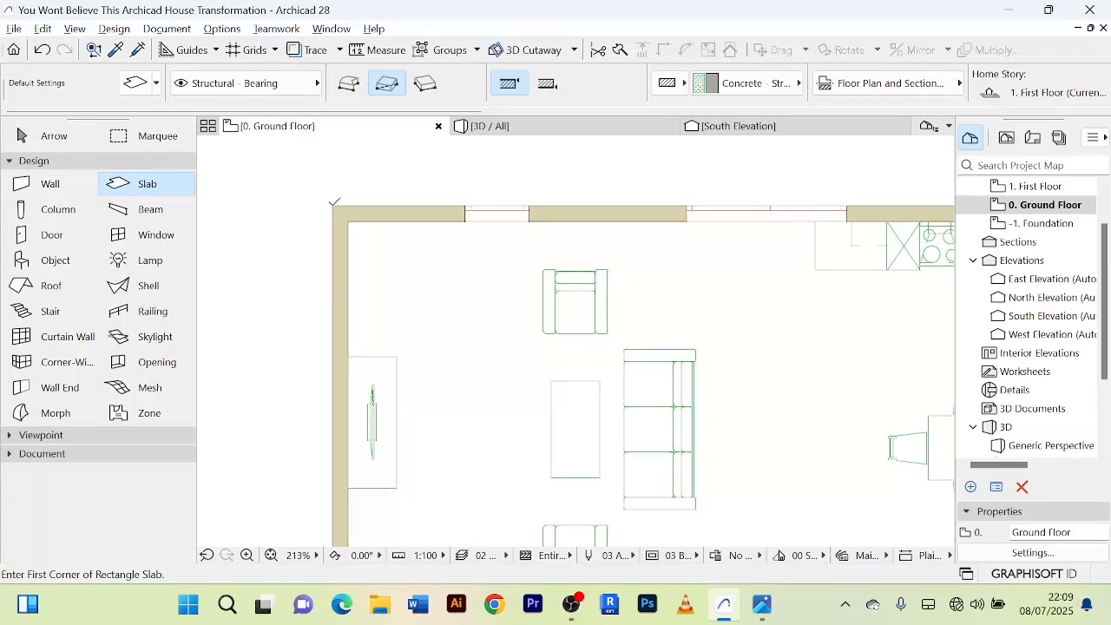
pyautogui.click(333, 206)
pyautogui.scroll(-5, 426, 347)
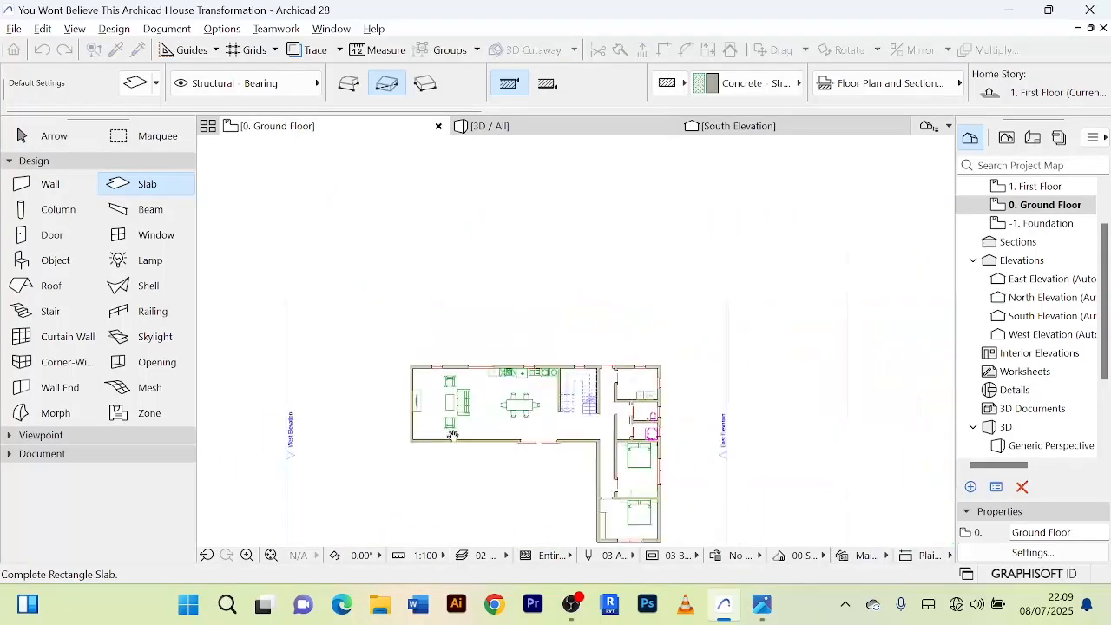
pyautogui.scroll(3, 547, 361)
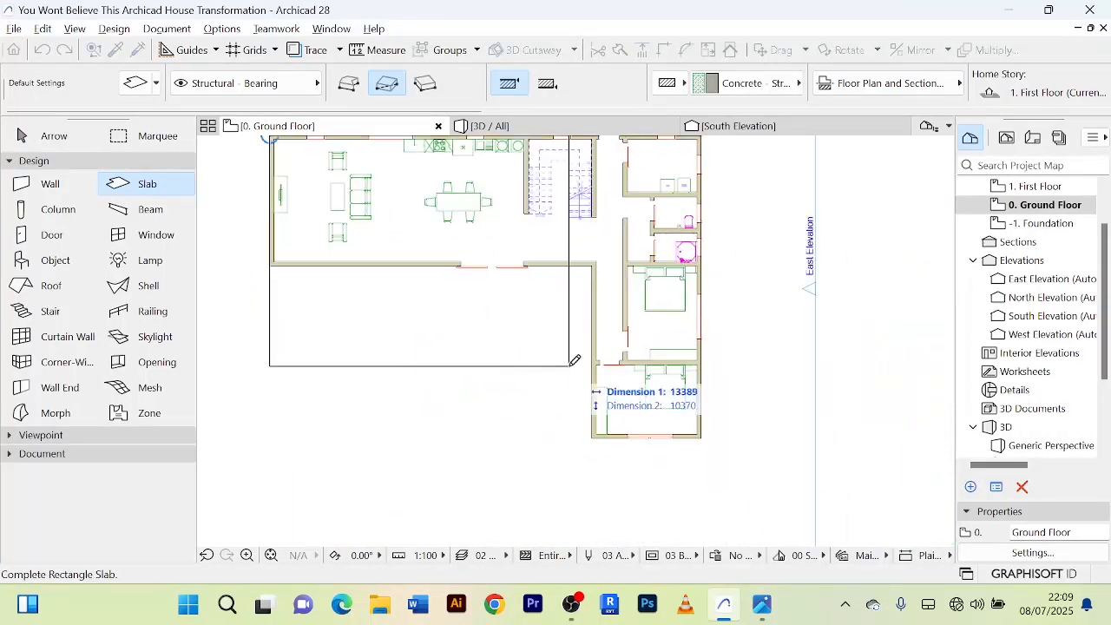
pyautogui.click(703, 364)
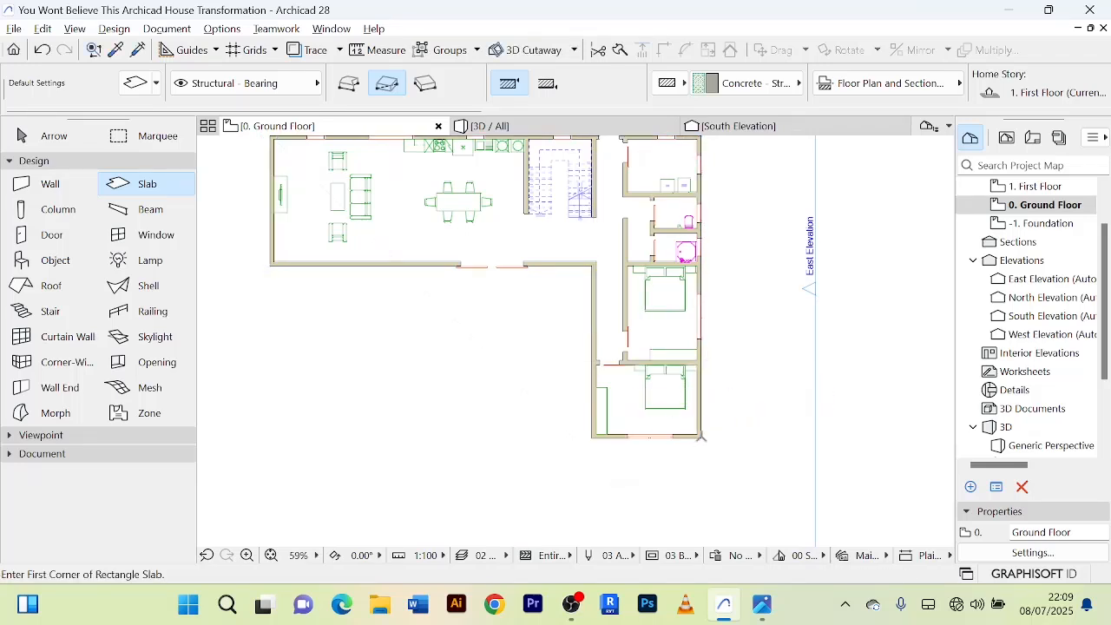
# Draw a second rectangular slab about 5506 by 4116 from the southern bedroom's south-east outer corner, overlapping the first slab.
pyautogui.scroll(4, 702, 437)
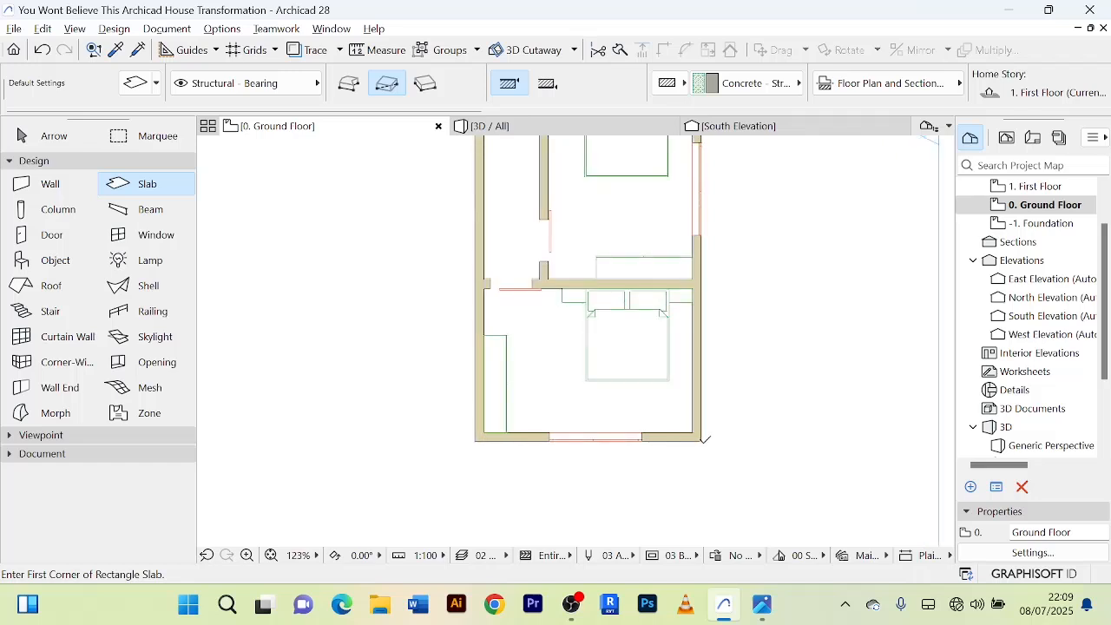
pyautogui.click(702, 440)
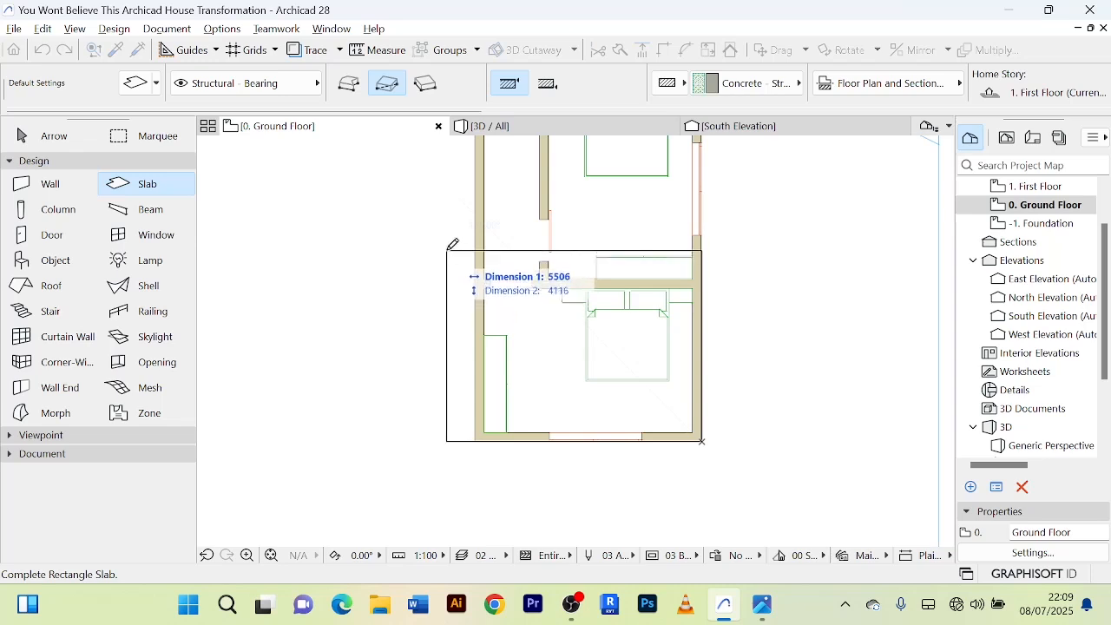
pyautogui.click(447, 250)
pyautogui.click(50, 138)
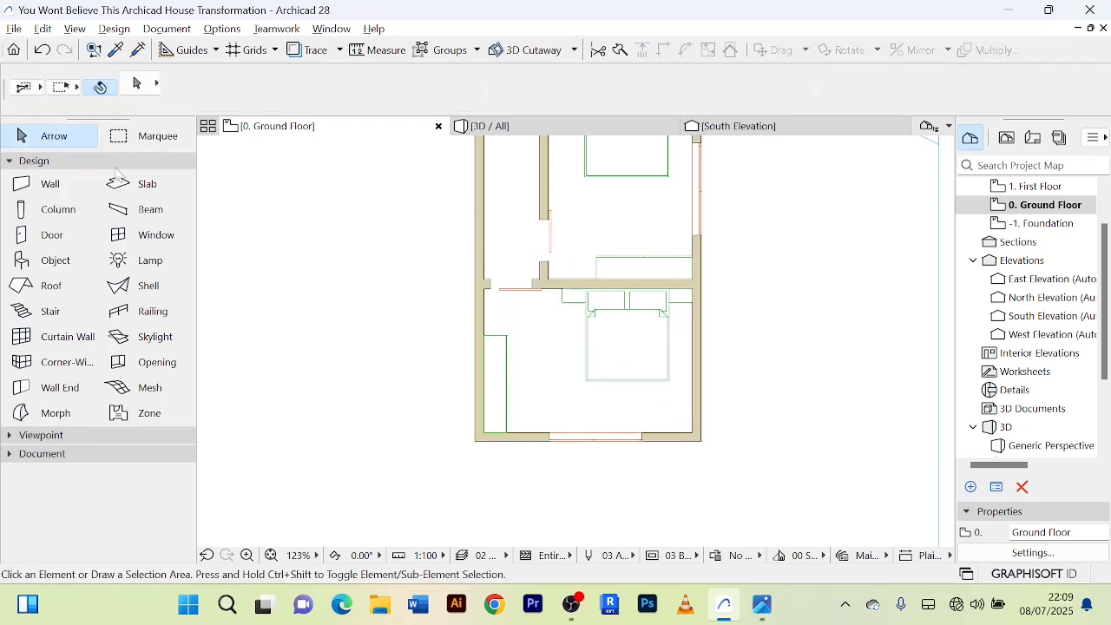
# Select the two new slabs in 3D and override all their surfaces with Tiles - White Matte 15x15.
pyautogui.click(525, 128)
pyautogui.keyDown('shift'); pyautogui.moveTo(580, 429); pyautogui.dragTo(660, 472, button='middle'); pyautogui.keyUp('shift')
pyautogui.scroll(5, 596, 441)
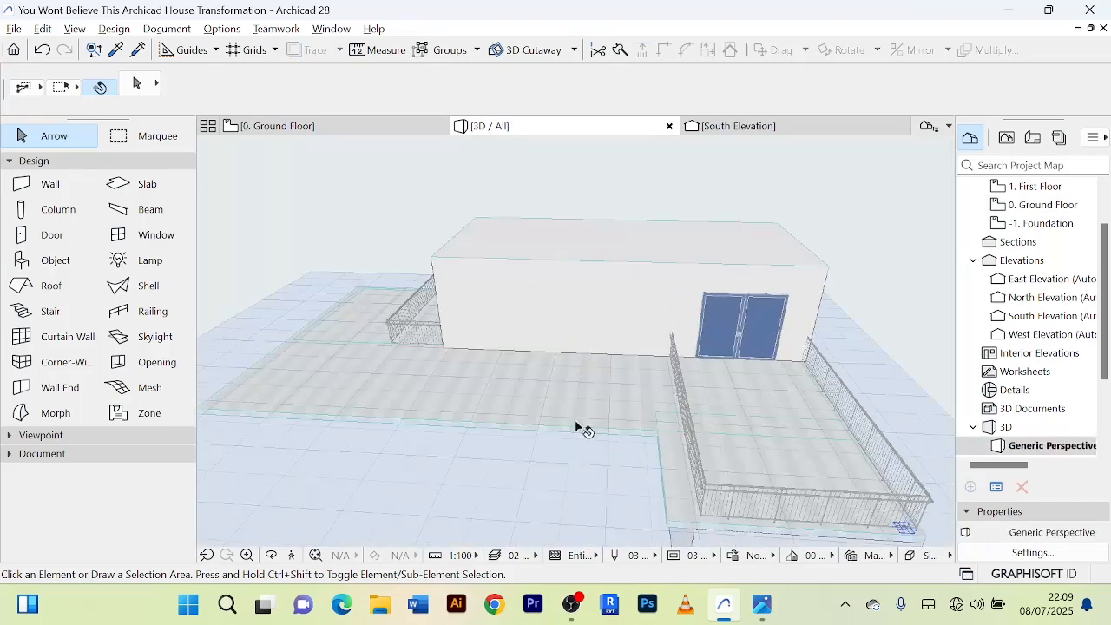
pyautogui.scroll(1, 577, 422)
pyautogui.click(575, 417)
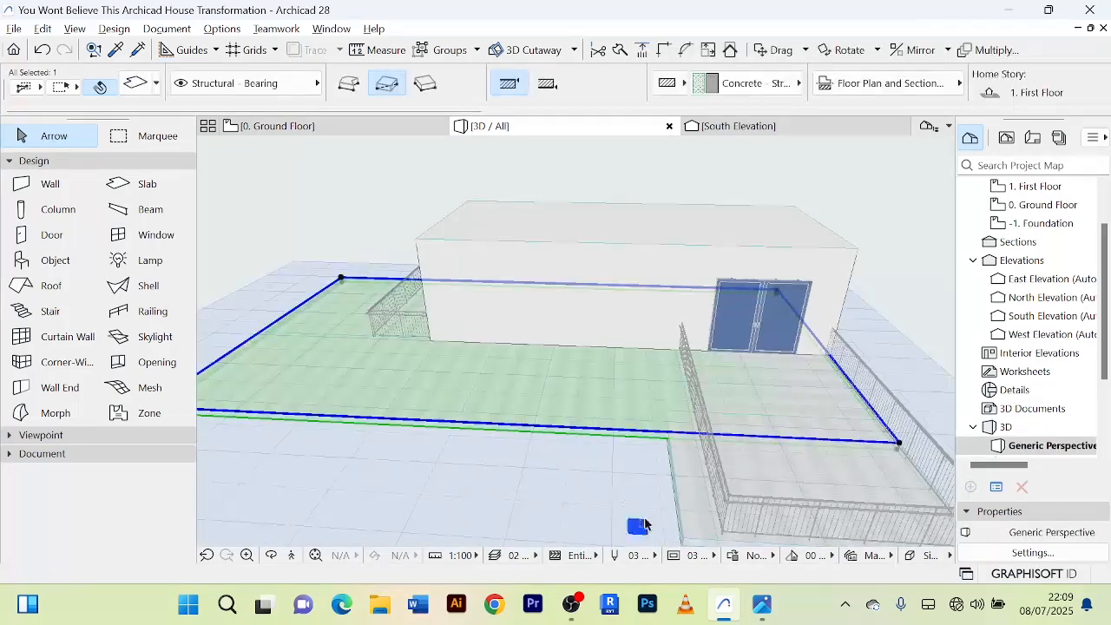
pyautogui.keyDown('shift'); pyautogui.click(685, 488); pyautogui.keyUp('shift')
pyautogui.keyDown('shift'); pyautogui.moveTo(686, 489); pyautogui.dragTo(539, 198, button='middle'); pyautogui.keyUp('shift')
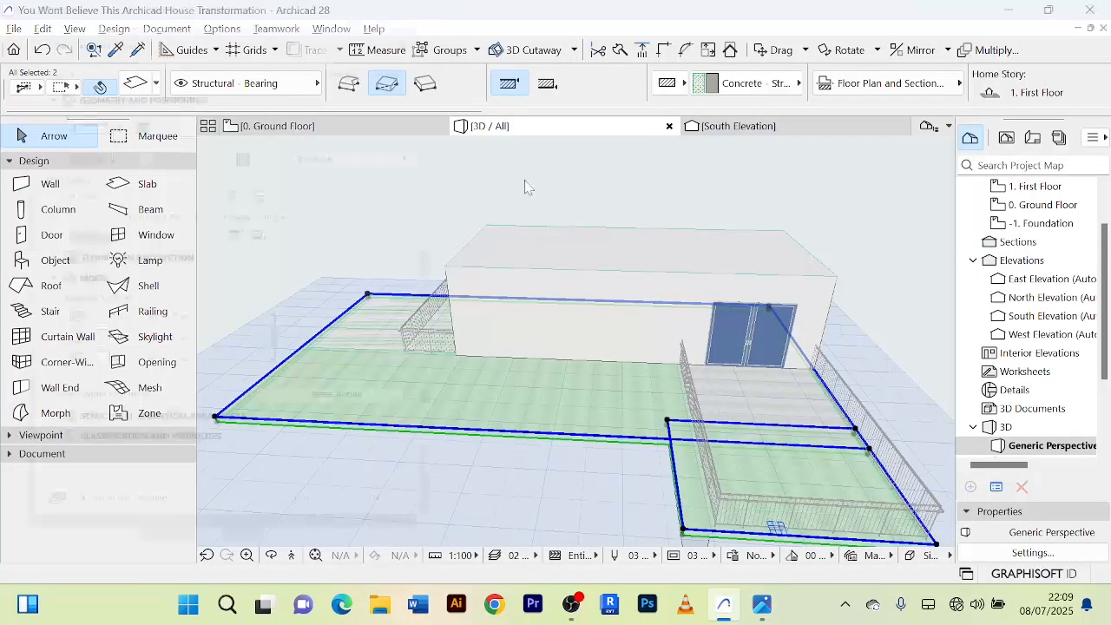
pyautogui.hotkey('ctrl', 't')
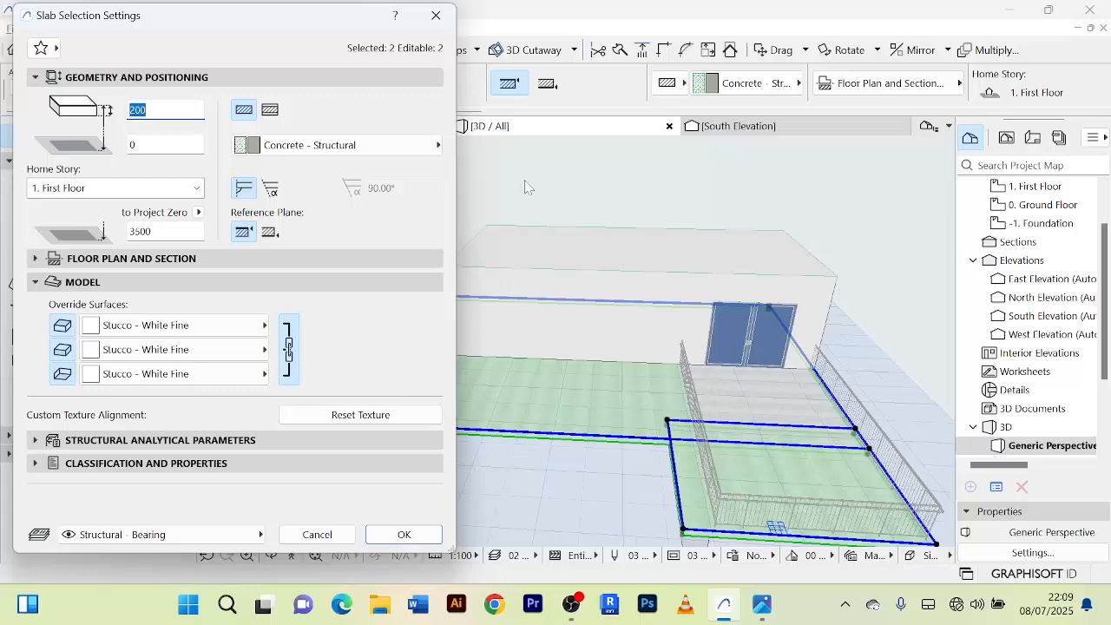
pyautogui.click(266, 326)
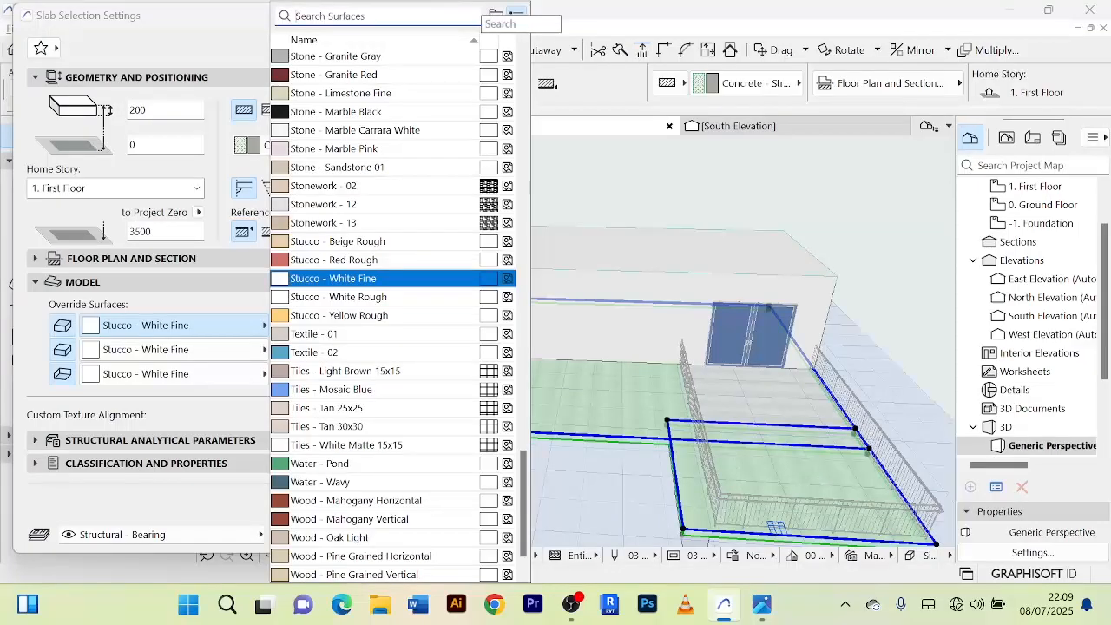
pyautogui.write('TIL')
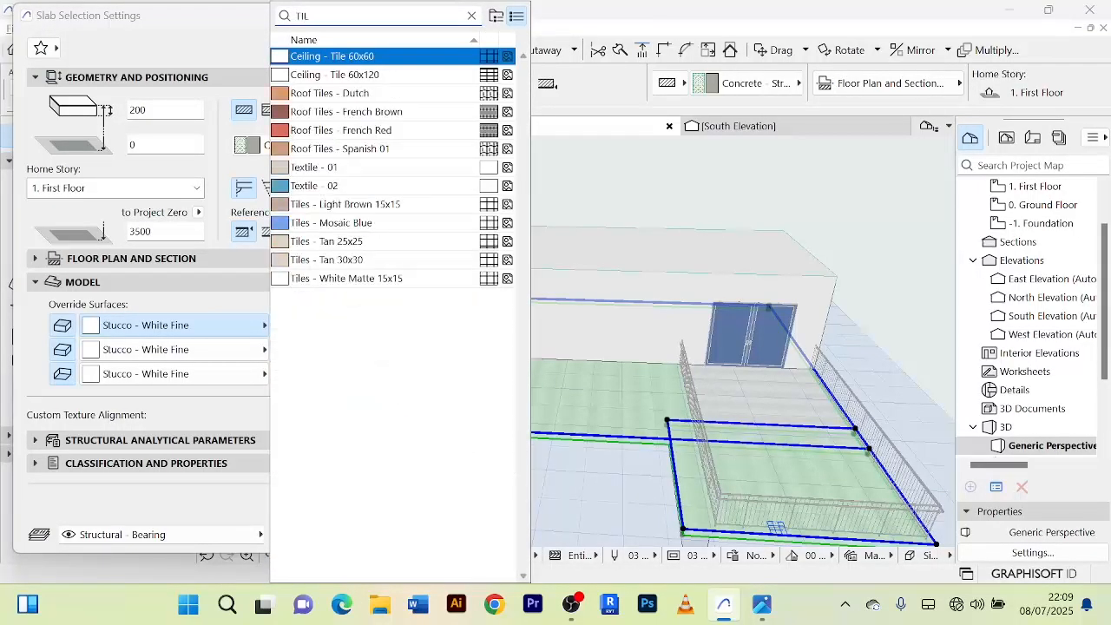
pyautogui.click(343, 279)
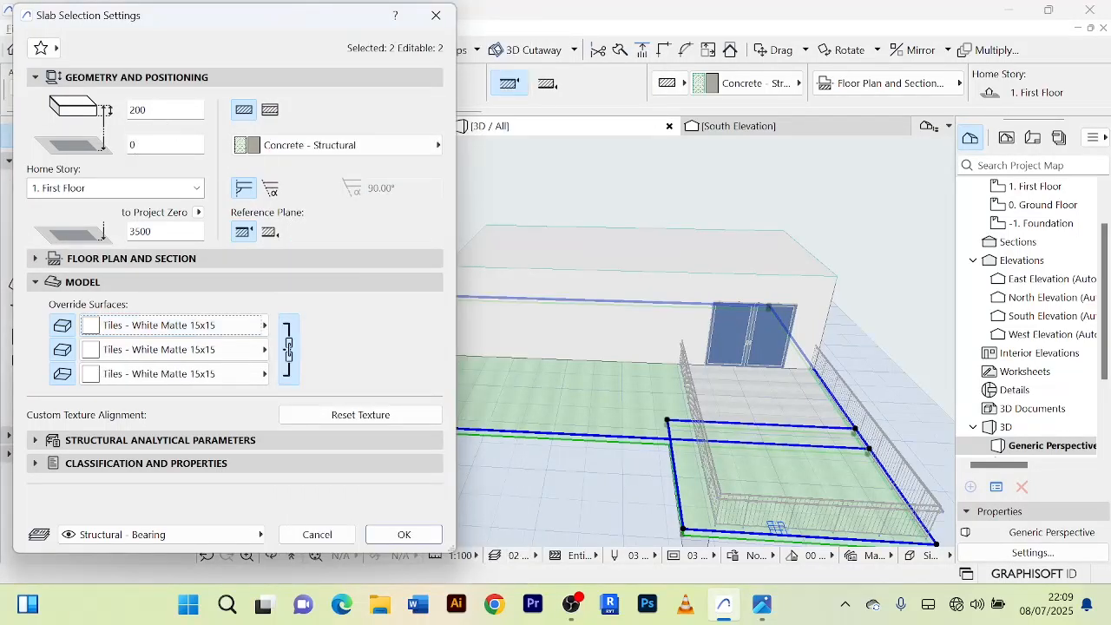
# Set the home story of both selected slabs to 0. Ground Floor, apply the settings and deselect them.
pyautogui.click(197, 190)
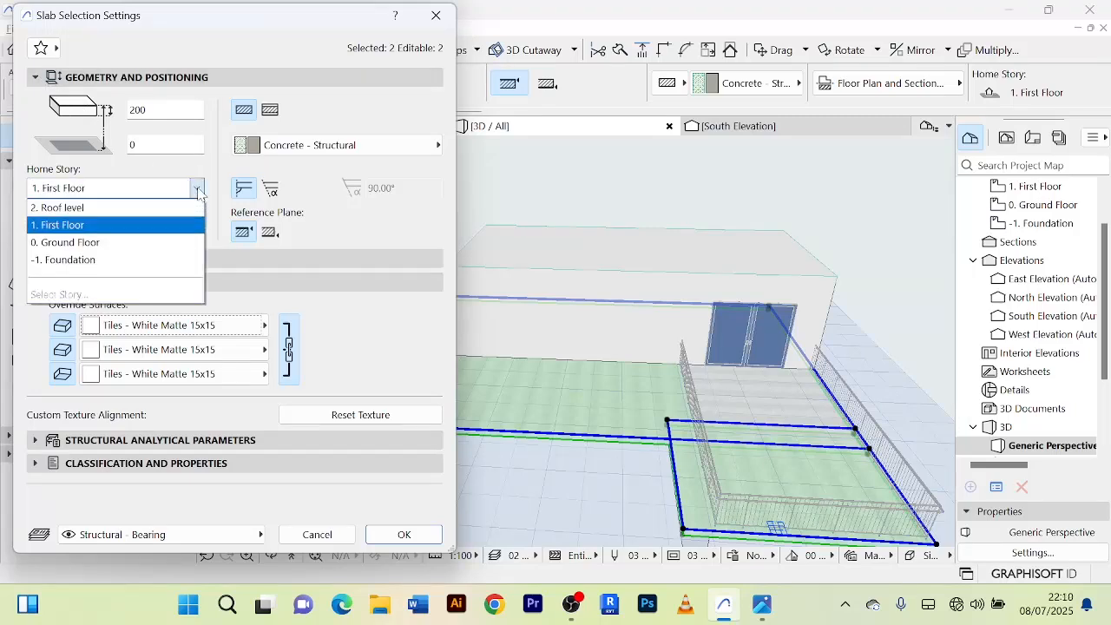
pyautogui.click(119, 244)
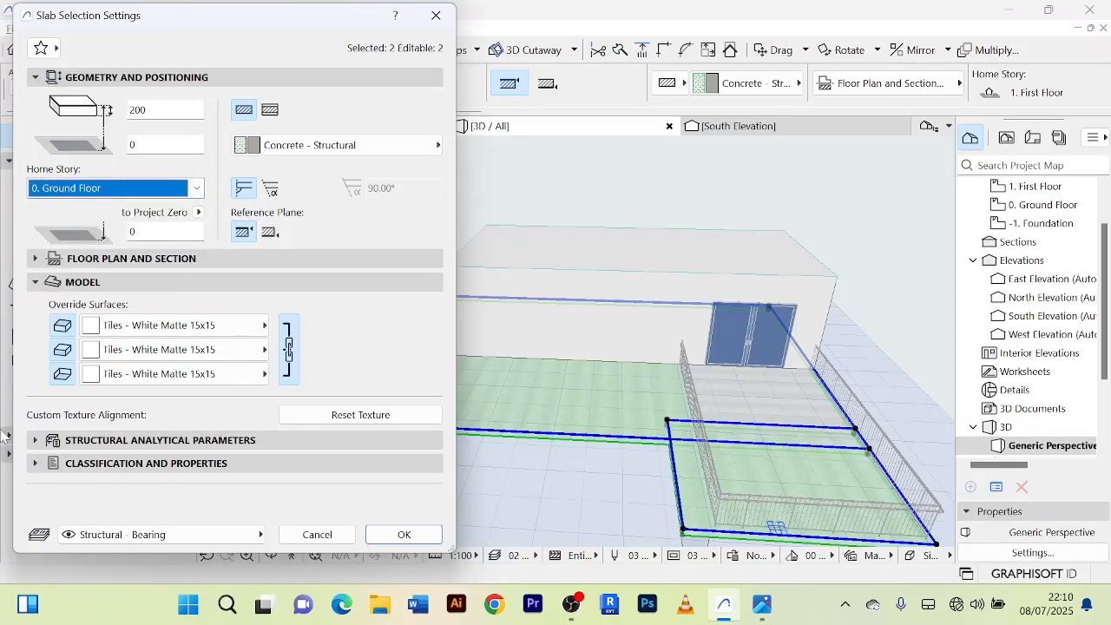
pyautogui.click(404, 535)
pyautogui.keyDown('shift'); pyautogui.moveTo(516, 501); pyautogui.dragTo(483, 385, button='middle'); pyautogui.keyUp('shift')
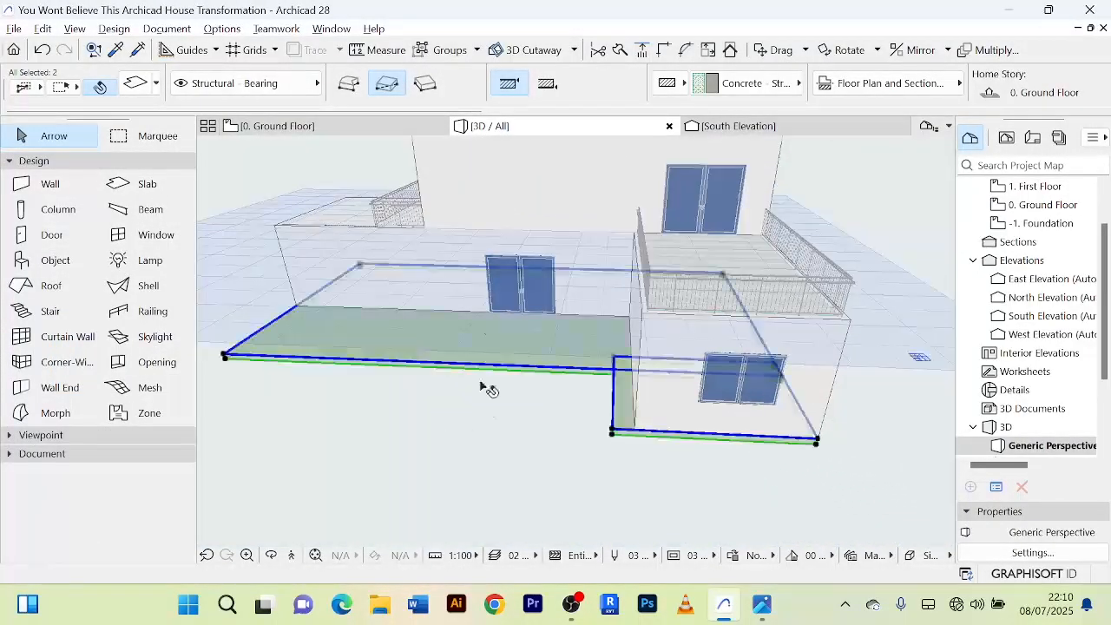
pyautogui.click(489, 474)
# Examine the house in 3D from several sides, checking the ground-floor slabs, terraces, railings and upper-storey walls.
pyautogui.scroll(-5, 490, 474)
pyautogui.moveTo(515, 482); pyautogui.dragTo(635, 441, button='middle')
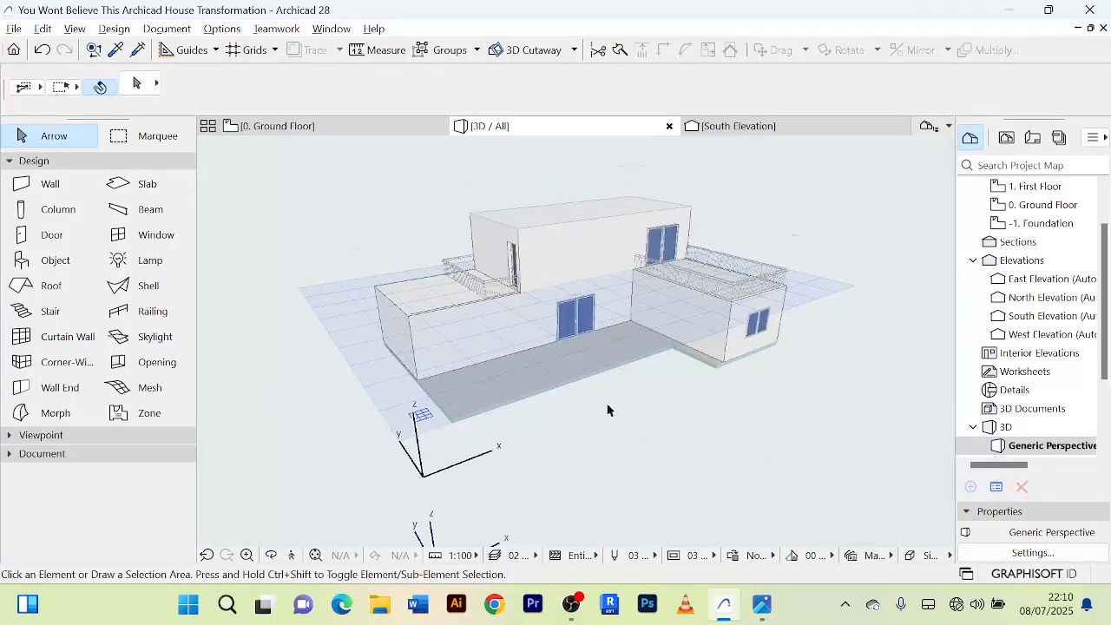
pyautogui.scroll(4, 599, 407)
pyautogui.scroll(-1, 587, 391)
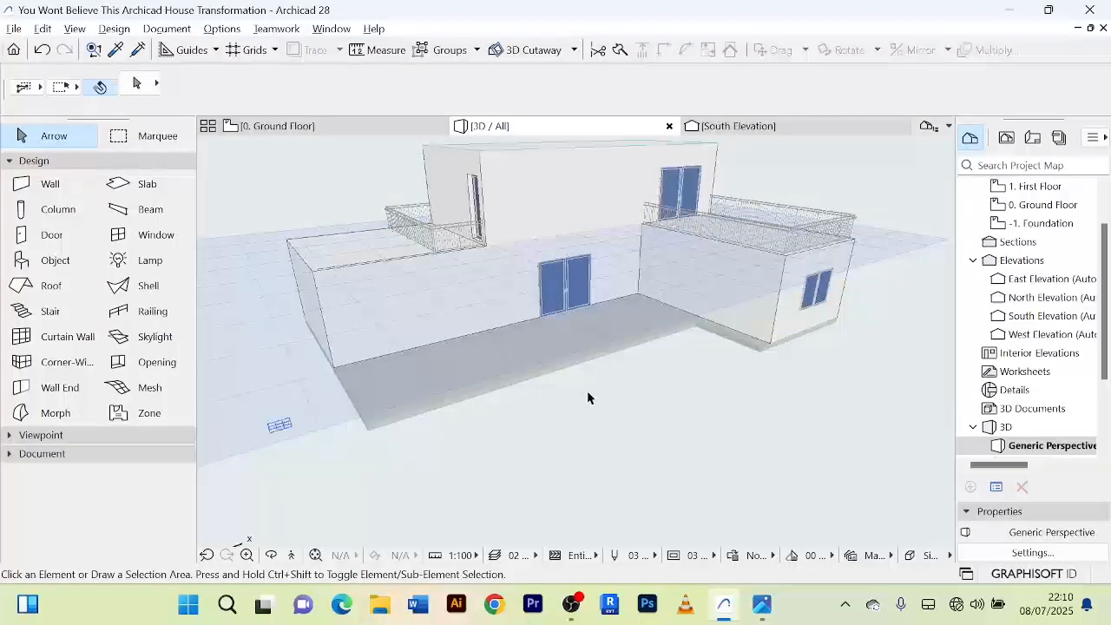
pyautogui.keyDown('shift'); pyautogui.moveTo(588, 397); pyautogui.dragTo(427, 372, button='middle'); pyautogui.keyUp('shift')
pyautogui.scroll(2, 561, 392)
pyautogui.keyDown('shift'); pyautogui.moveTo(563, 390); pyautogui.dragTo(480, 385, button='middle'); pyautogui.keyUp('shift')
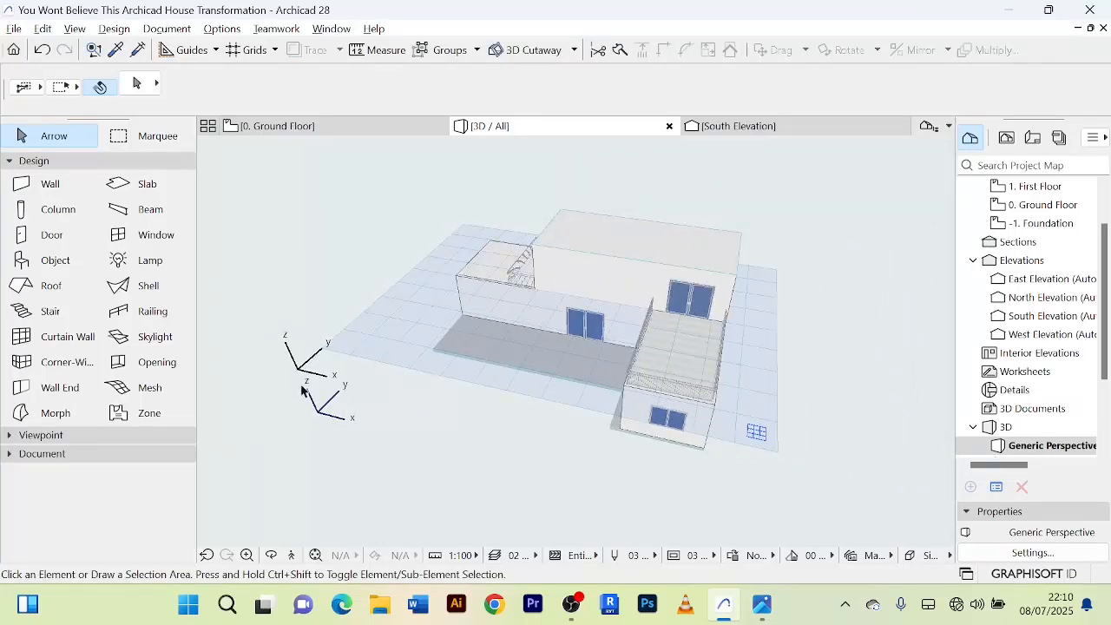
pyautogui.keyDown('shift'); pyautogui.moveTo(302, 390); pyautogui.dragTo(515, 489, button='middle'); pyautogui.keyUp('shift')
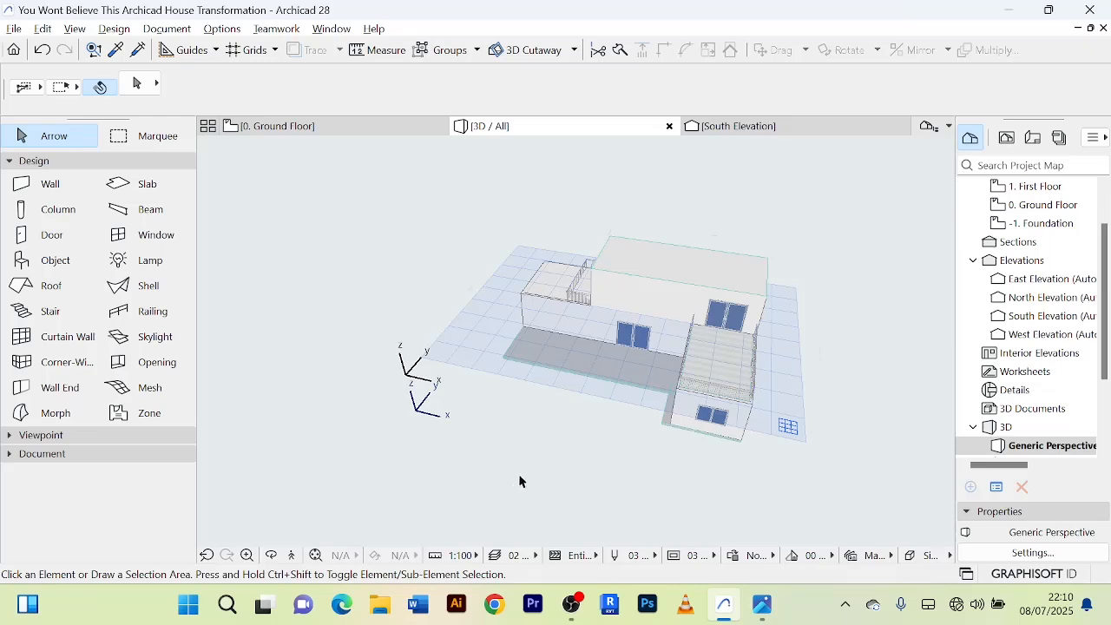
pyautogui.moveTo(514, 482); pyautogui.dragTo(509, 308, button='middle')
pyautogui.scroll(3, 511, 303)
pyautogui.moveTo(516, 255); pyautogui.dragTo(634, 271, button='middle')
pyautogui.scroll(-1, 506, 323)
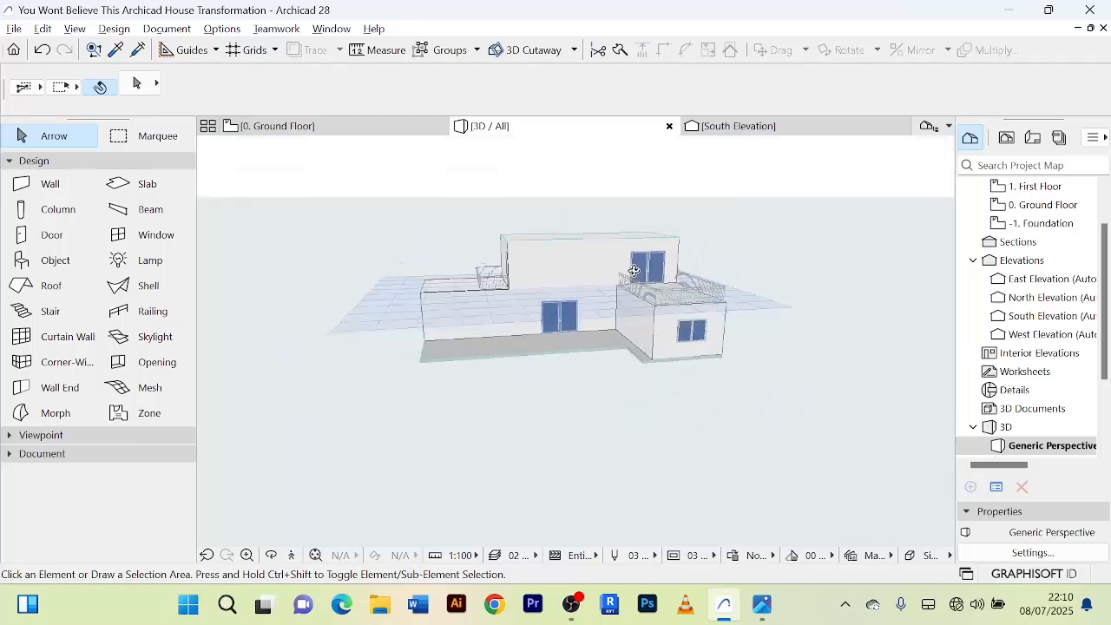
pyautogui.scroll(2, 507, 391)
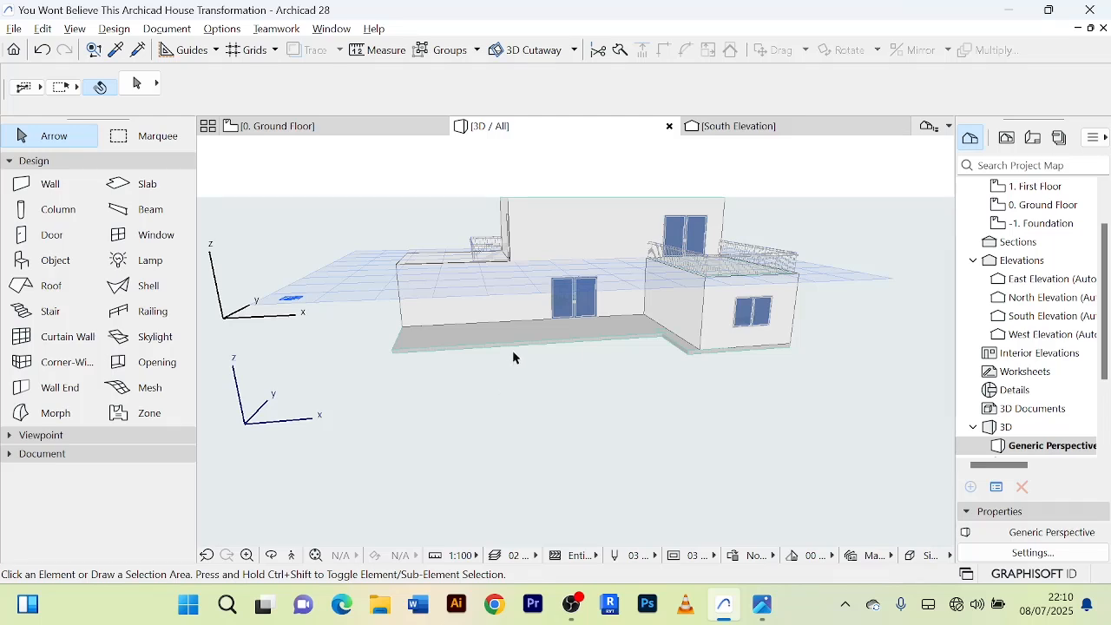
pyautogui.scroll(-1, 513, 346)
pyautogui.keyDown('shift'); pyautogui.moveTo(513, 346); pyautogui.dragTo(480, 439, button='middle'); pyautogui.keyUp('shift')
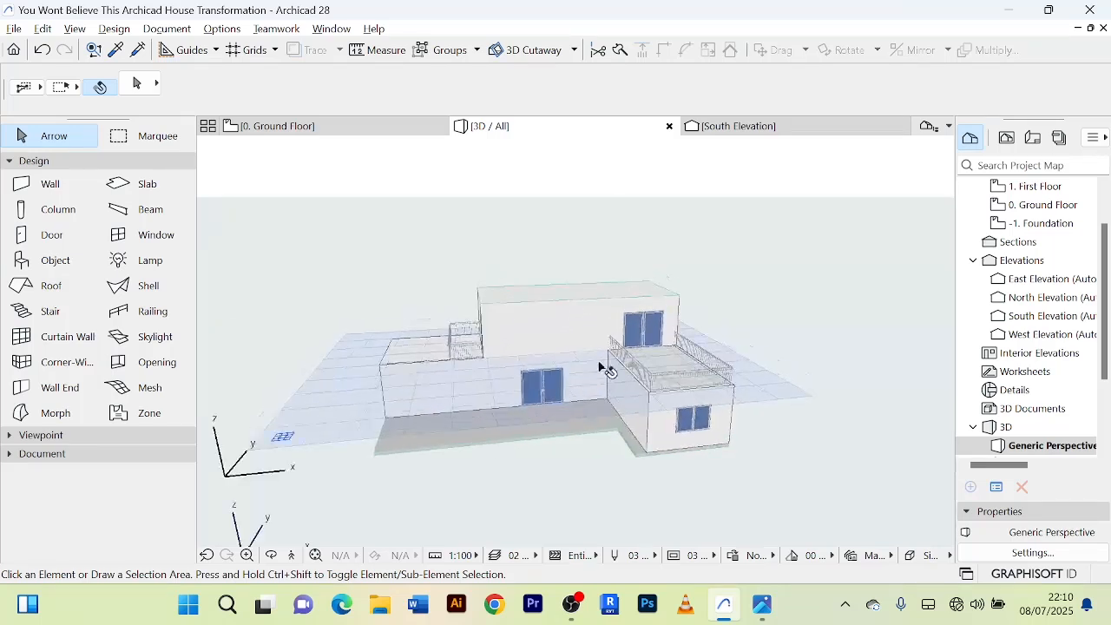
pyautogui.scroll(4, 600, 356)
pyautogui.keyDown('shift'); pyautogui.moveTo(598, 335); pyautogui.dragTo(711, 319, button='middle'); pyautogui.keyUp('shift')
pyautogui.scroll(6, 570, 316)
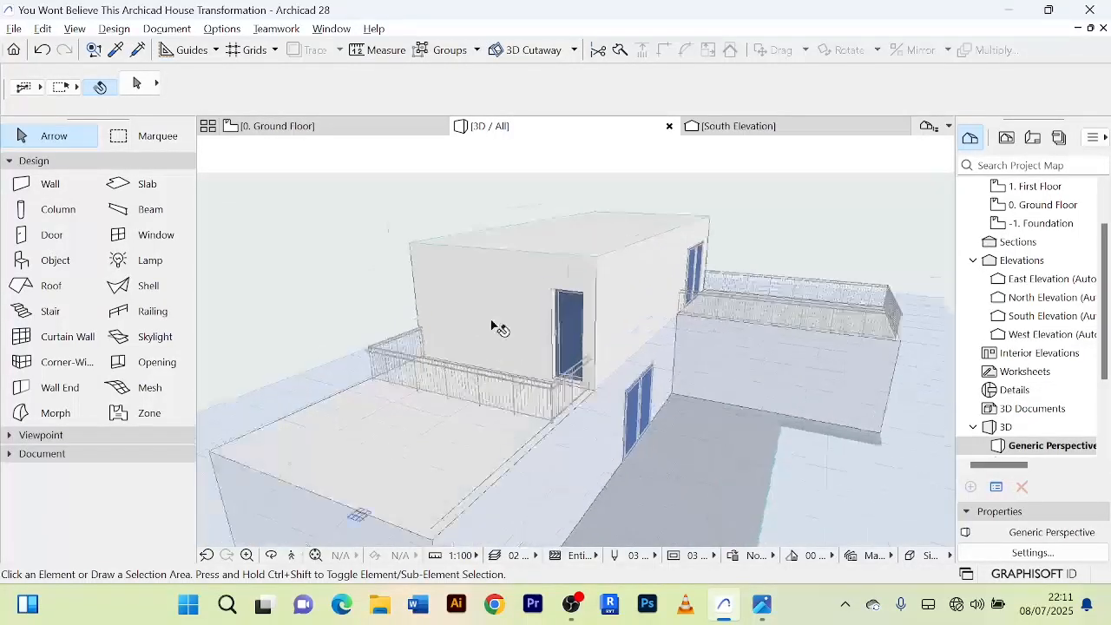
pyautogui.scroll(-10, 494, 328)
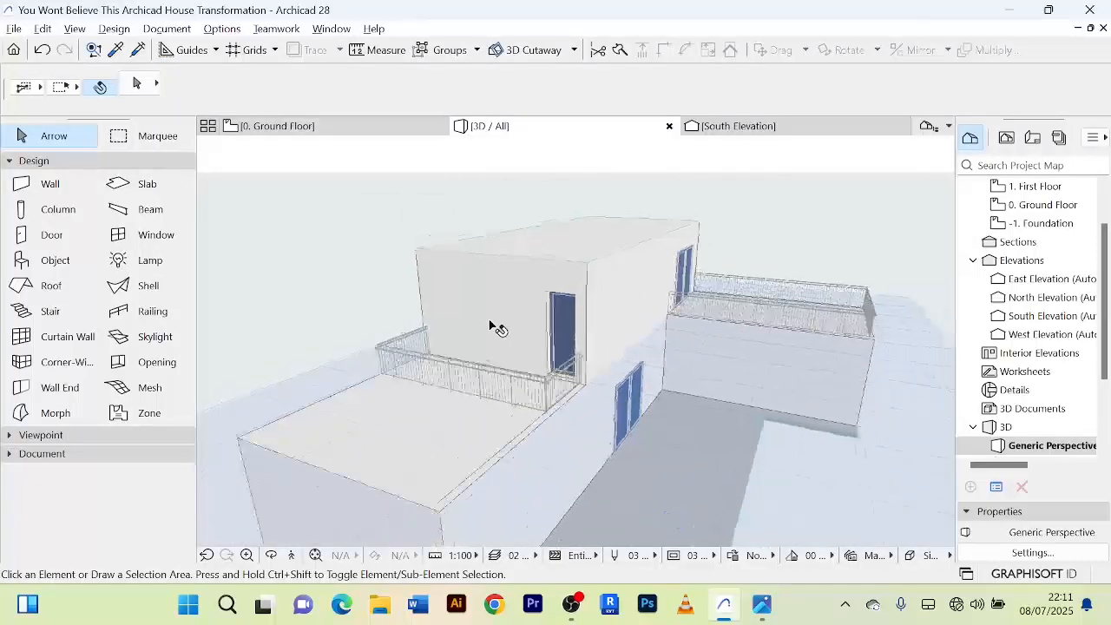
# Examine the house in 3D from close and wider viewpoints, checking the single-storey wings, terrace railings and ground-floor slab edges.
pyautogui.moveTo(543, 321); pyautogui.dragTo(605, 258, button='middle')
pyautogui.scroll(3, 568, 427)
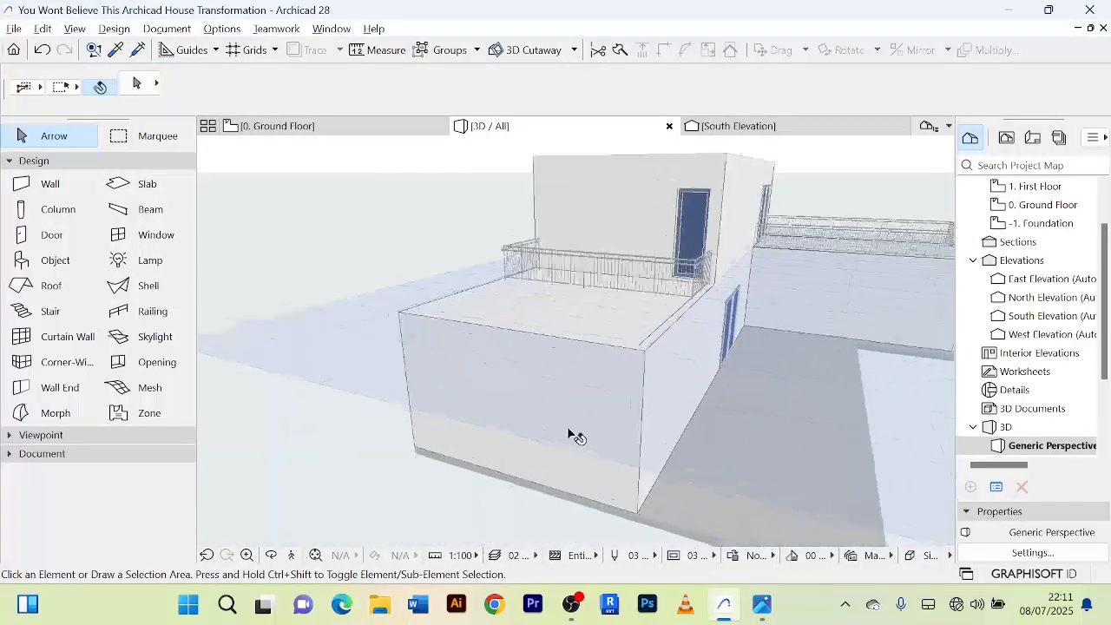
pyautogui.scroll(-2, 633, 378)
pyautogui.scroll(-3, 633, 377)
pyautogui.moveTo(619, 380); pyautogui.dragTo(492, 349, button='middle')
pyautogui.scroll(3, 772, 347)
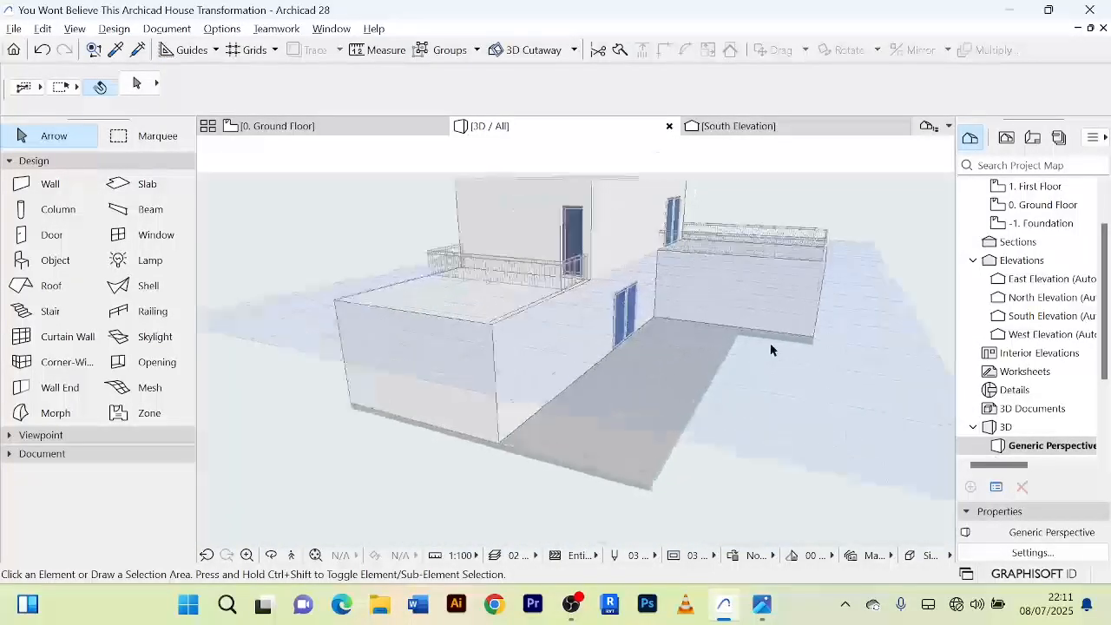
pyautogui.scroll(3, 798, 350)
pyautogui.moveTo(796, 348); pyautogui.dragTo(622, 248, button='middle')
pyautogui.scroll(-4, 700, 298)
pyautogui.keyDown('shift'); pyautogui.moveTo(692, 318); pyautogui.dragTo(779, 446, button='middle'); pyautogui.keyUp('shift')
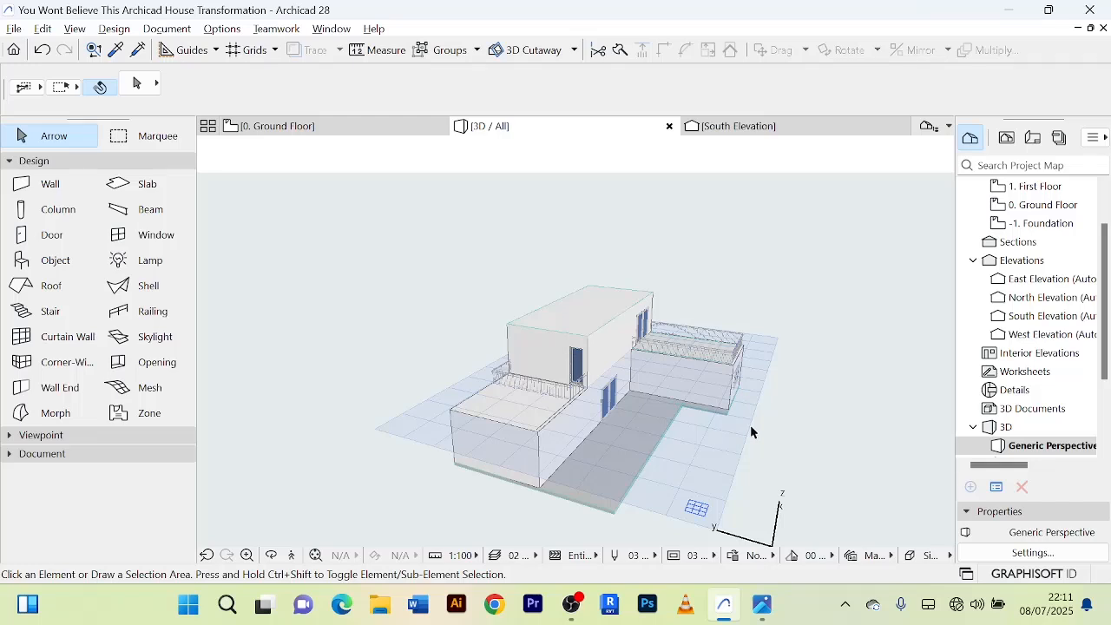
# Open the 0. Ground Floor plan and examine the room layout, furniture, staircase and slab outlines.
pyautogui.click(314, 125)
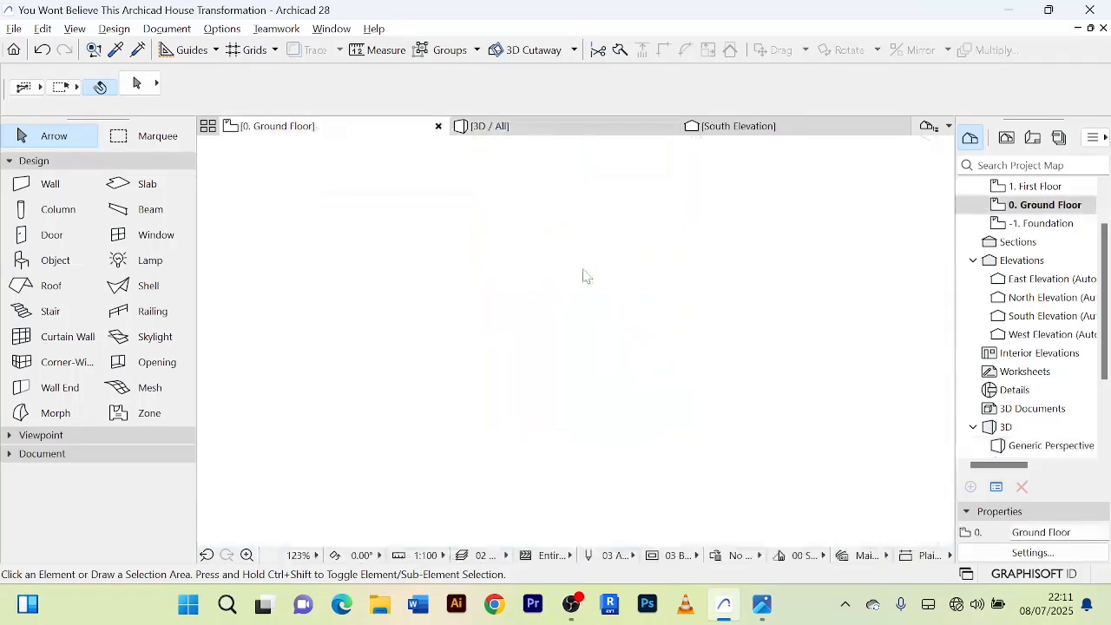
pyautogui.scroll(-6, 658, 259)
pyautogui.moveTo(553, 260); pyautogui.dragTo(541, 322, button='middle')
pyautogui.scroll(3, 521, 270)
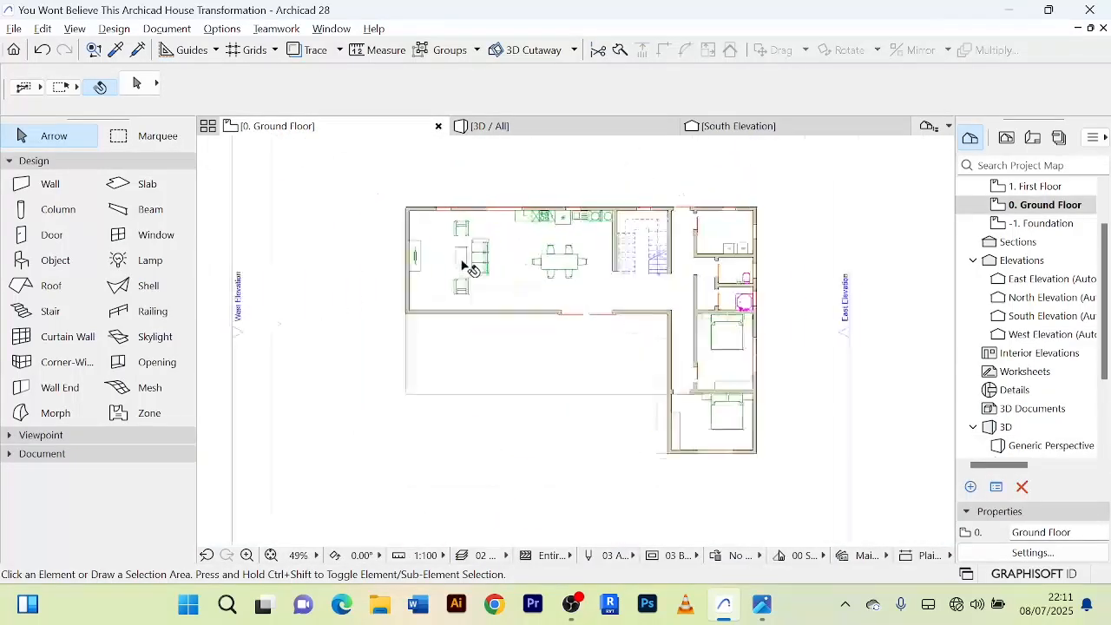
pyautogui.scroll(3, 469, 269)
pyautogui.scroll(-4, 404, 261)
pyautogui.scroll(3, 429, 273)
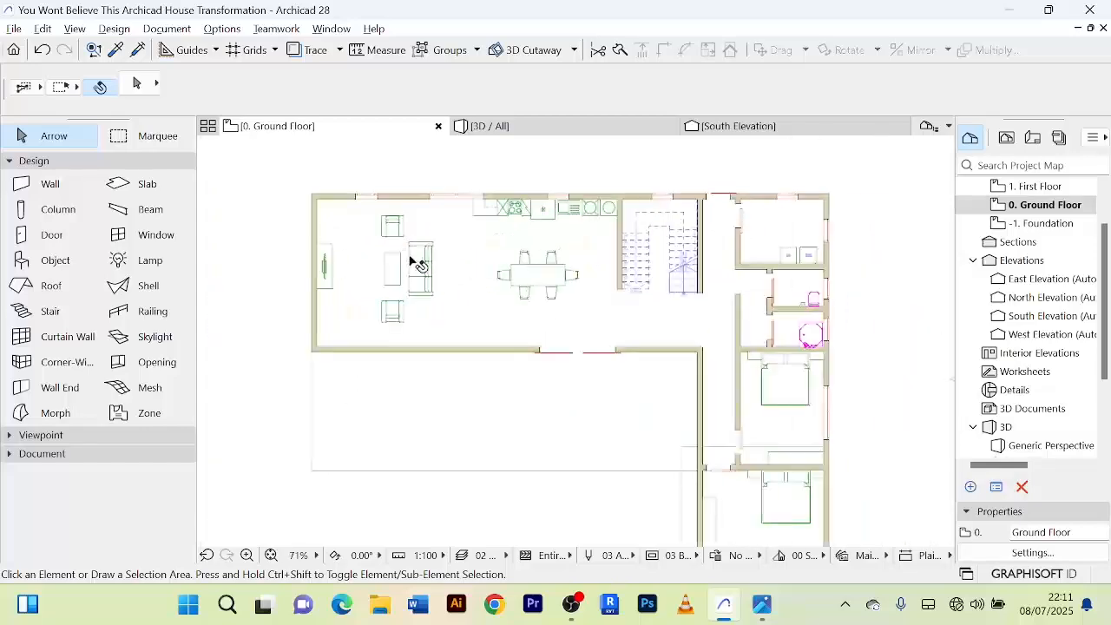
pyautogui.scroll(3, 437, 266)
pyautogui.scroll(-4, 521, 256)
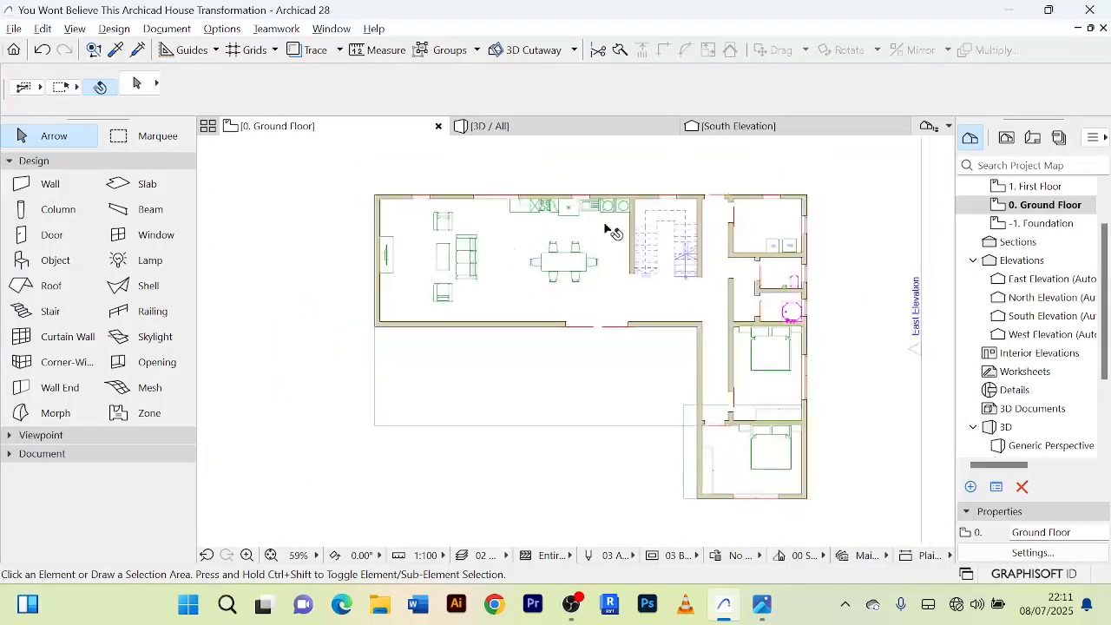
pyautogui.scroll(3, 613, 233)
pyautogui.scroll(-4, 680, 250)
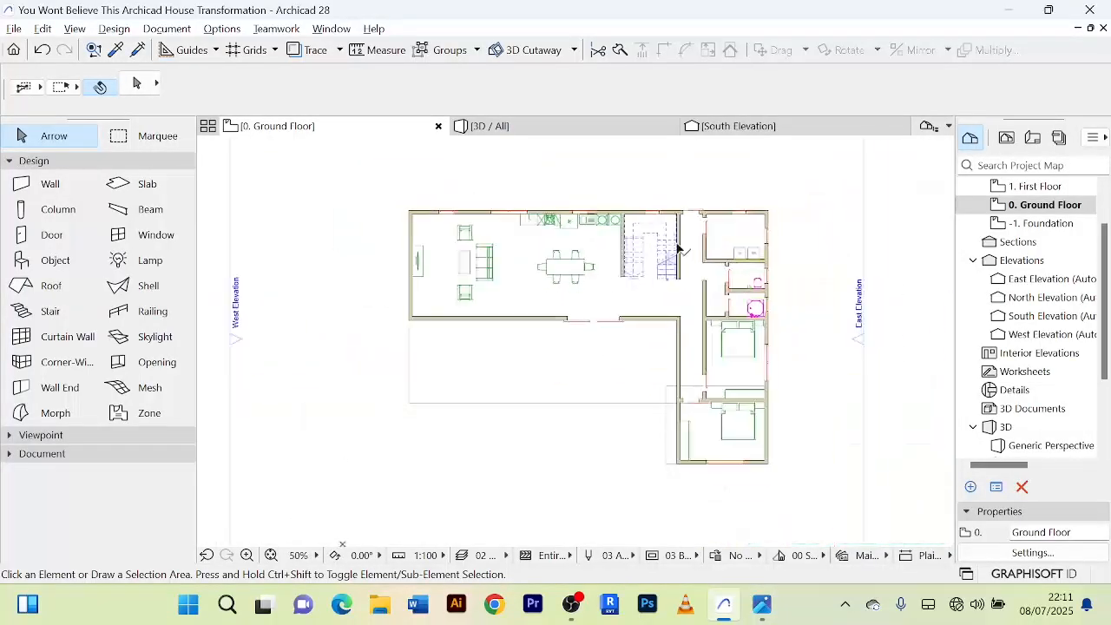
pyautogui.scroll(3, 660, 287)
pyautogui.scroll(-2, 628, 256)
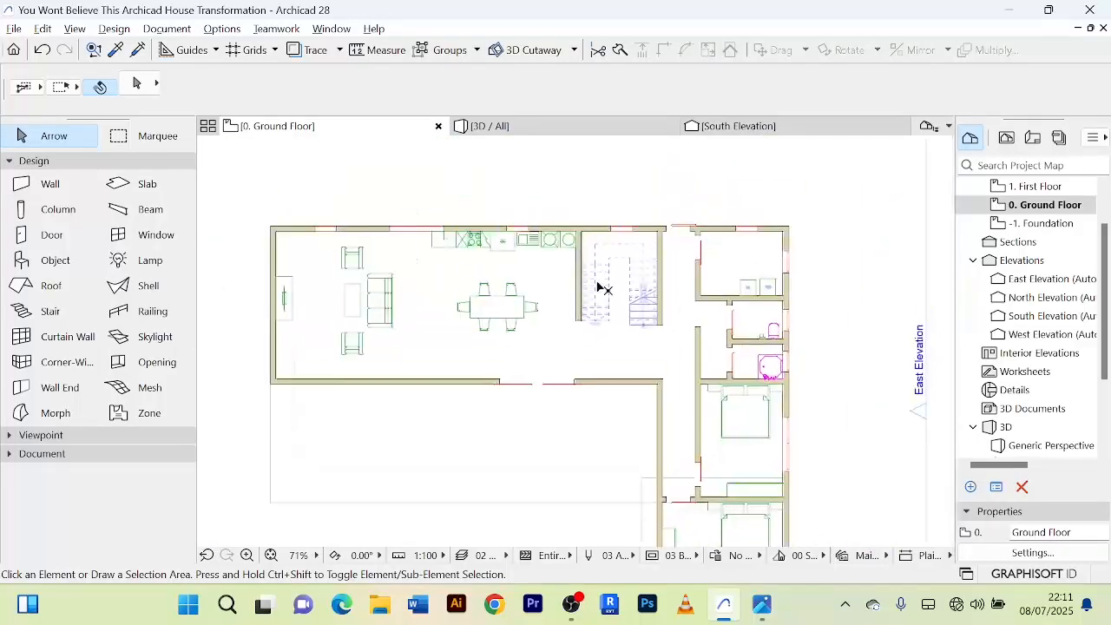
# Select the staircase on the ground floor plan and examine its flights and the surrounding rooms.
pyautogui.click(601, 287)
pyautogui.scroll(3, 604, 285)
pyautogui.scroll(-3, 604, 282)
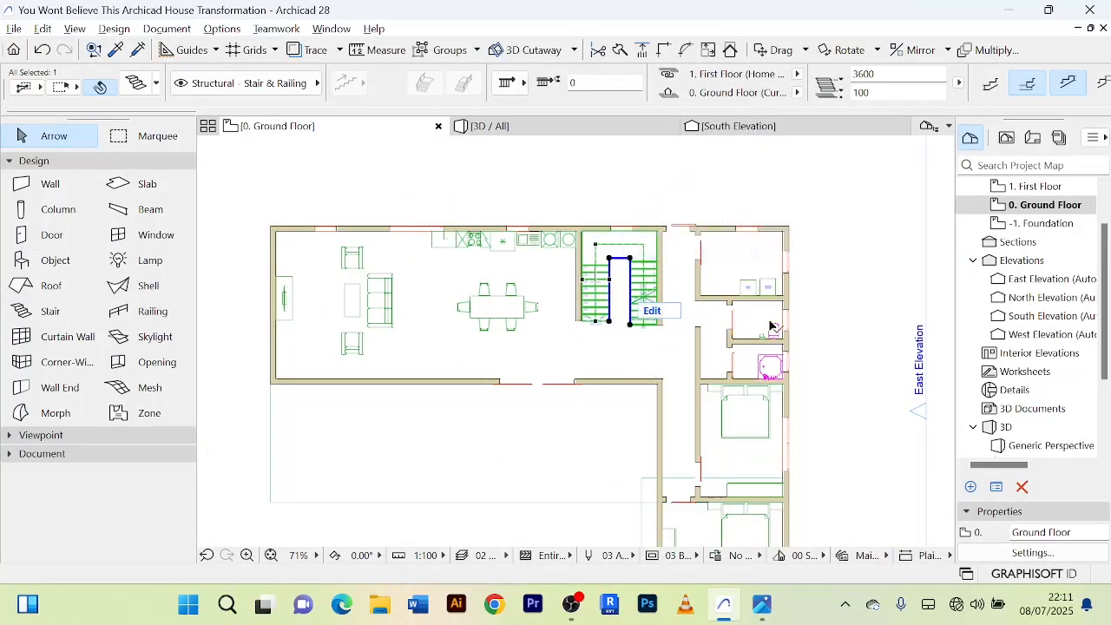
pyautogui.moveTo(806, 275); pyautogui.dragTo(791, 251, button='middle')
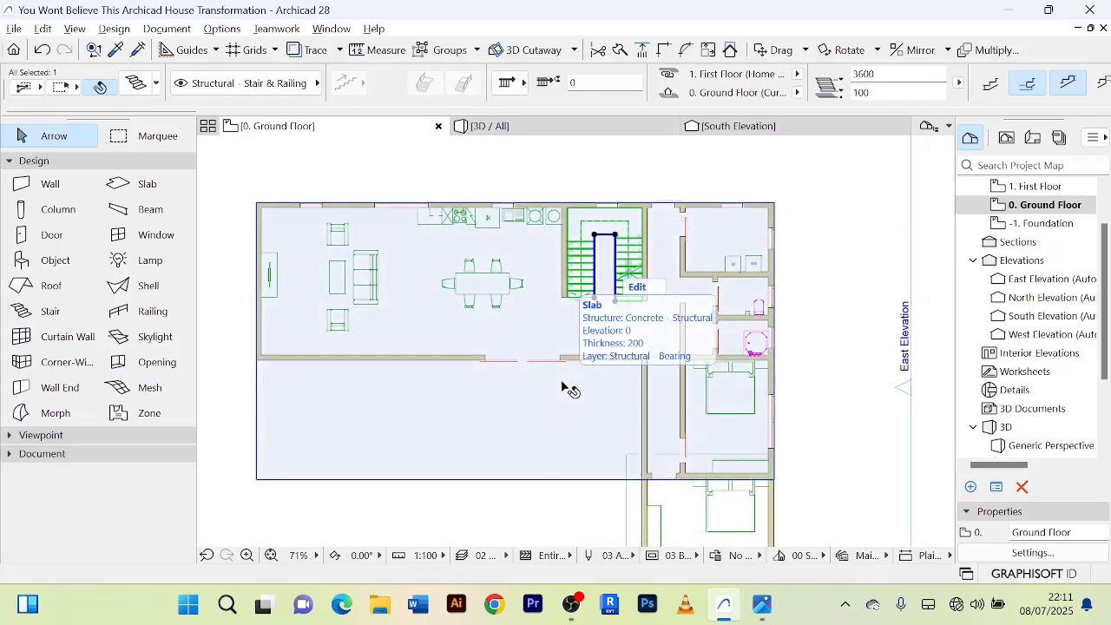
pyautogui.moveTo(808, 399); pyautogui.dragTo(799, 349, button='middle')
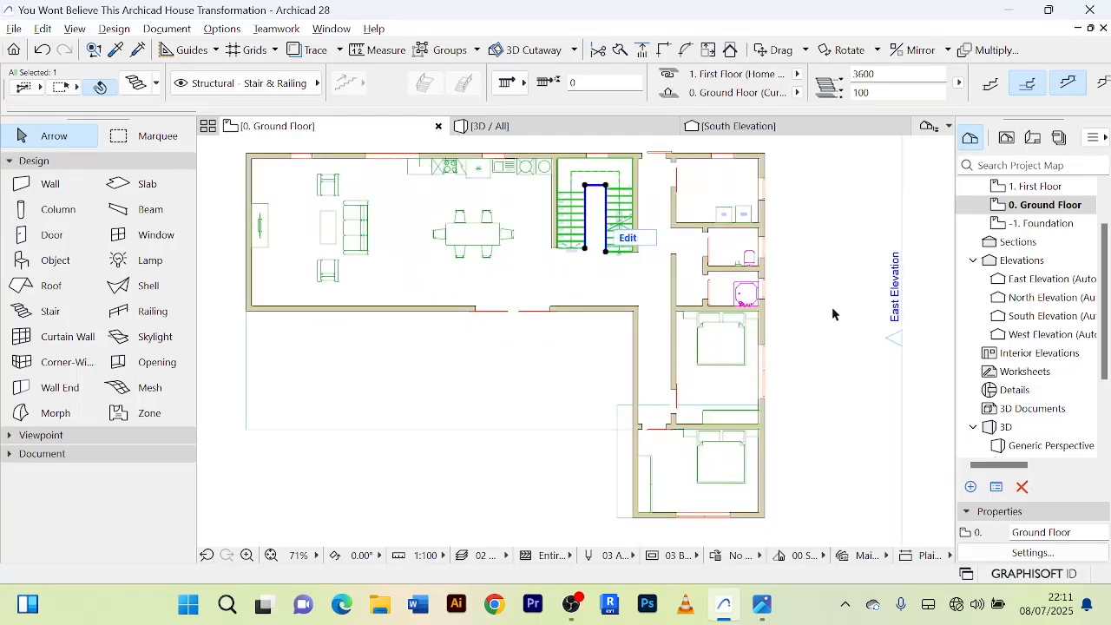
pyautogui.scroll(-2, 833, 314)
pyautogui.moveTo(834, 312); pyautogui.dragTo(824, 355, button='middle')
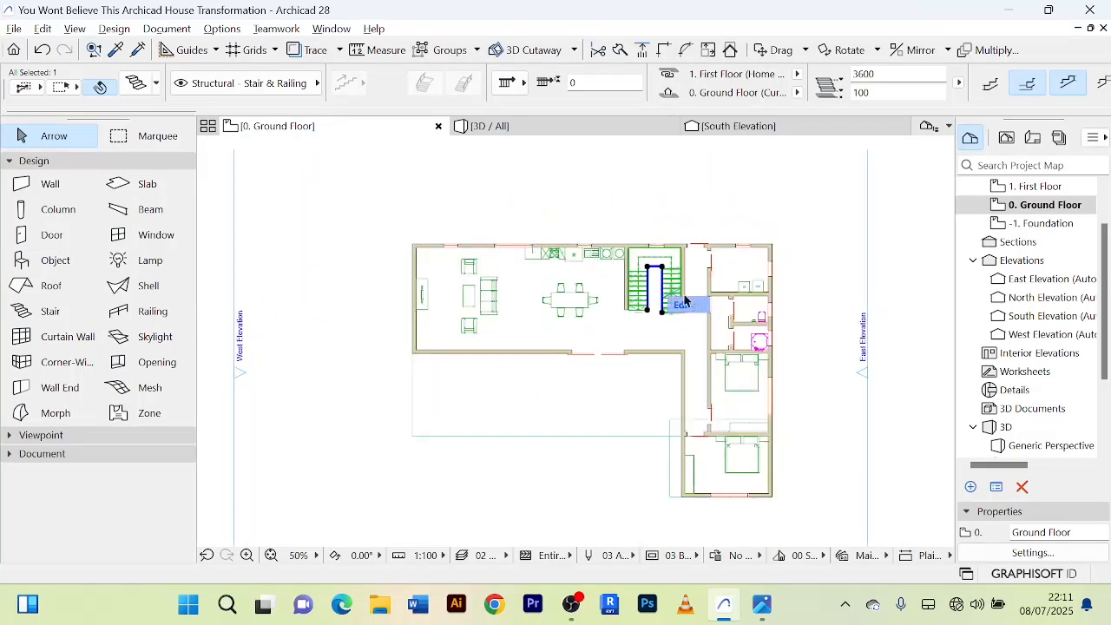
pyautogui.scroll(4, 699, 256)
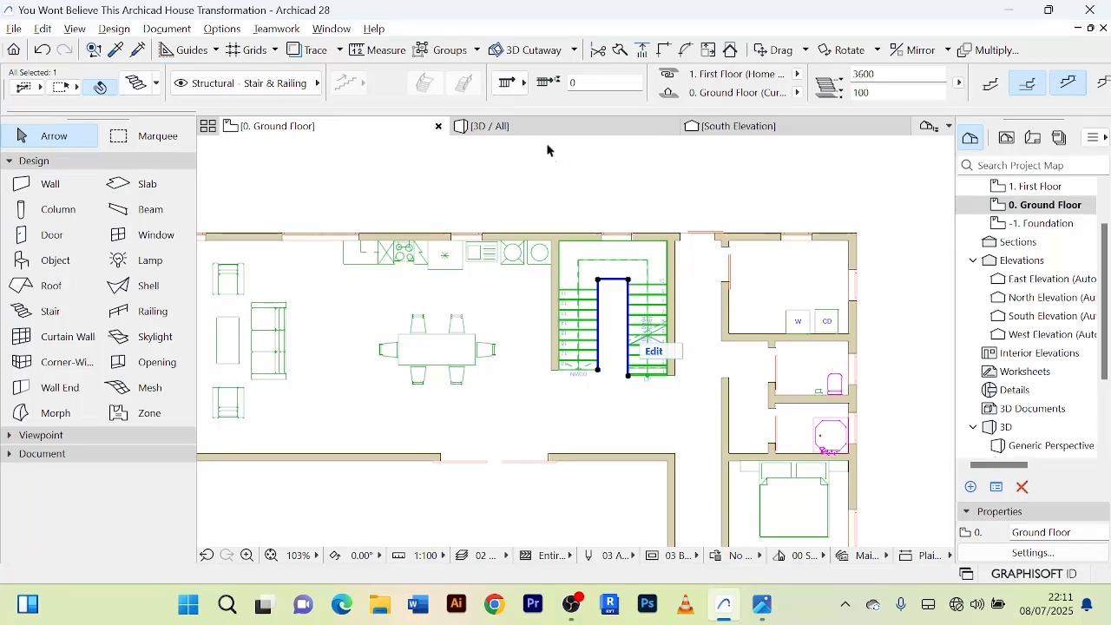
pyautogui.scroll(-3, 641, 195)
pyautogui.scroll(3, 641, 194)
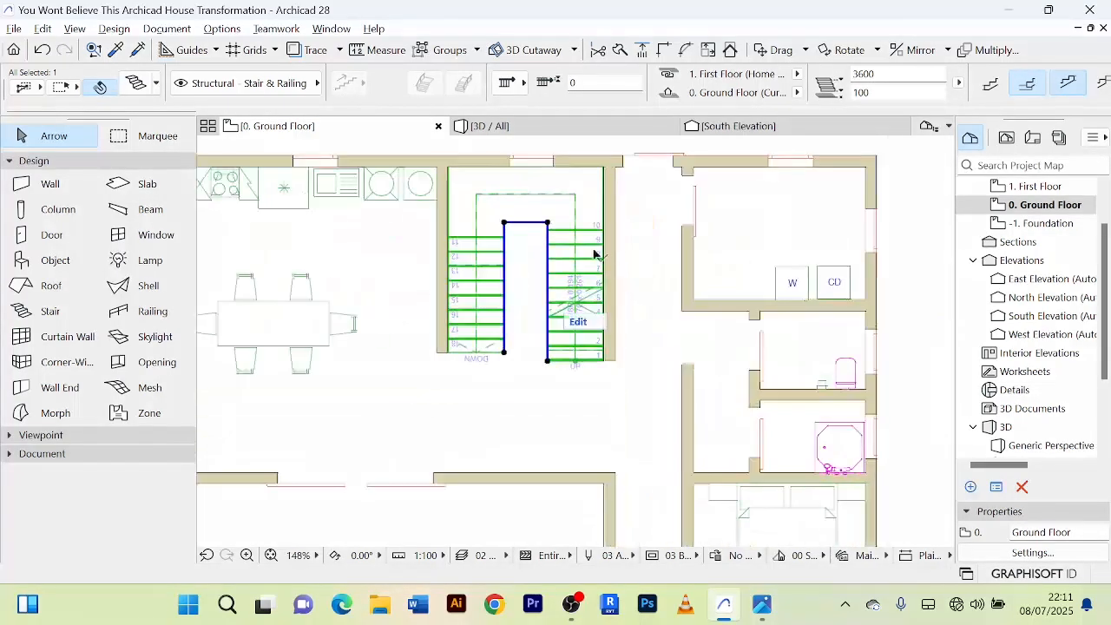
pyautogui.scroll(-3, 747, 243)
pyautogui.scroll(-5, 821, 234)
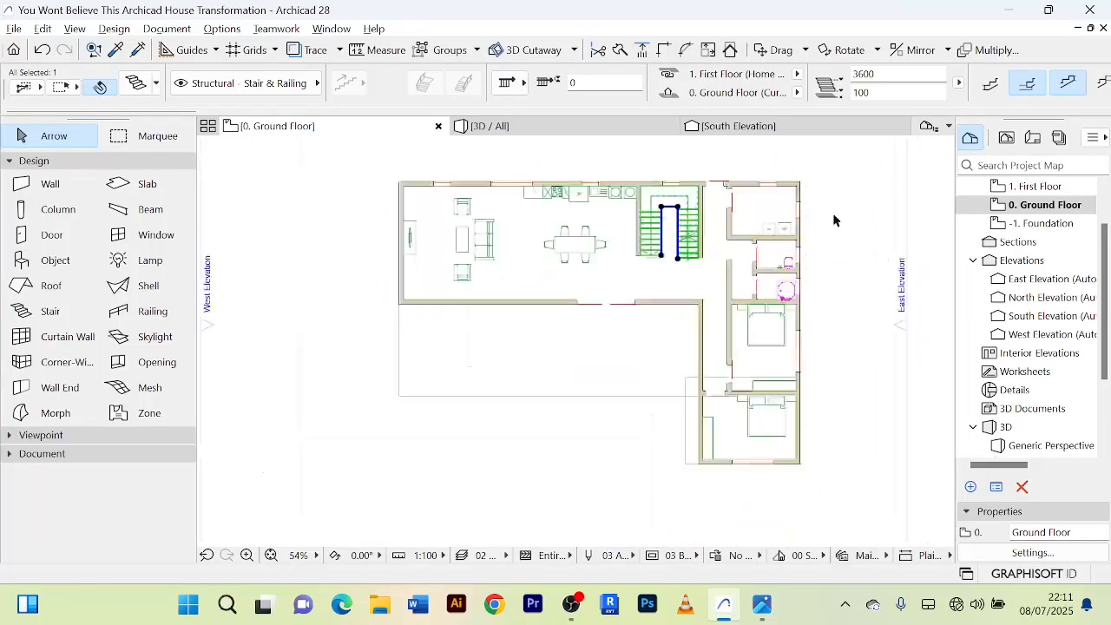
# Return to the 3D view, clear the staircase selection and inspect the ground-floor slab extending in front of the house.
pyautogui.click(569, 134)
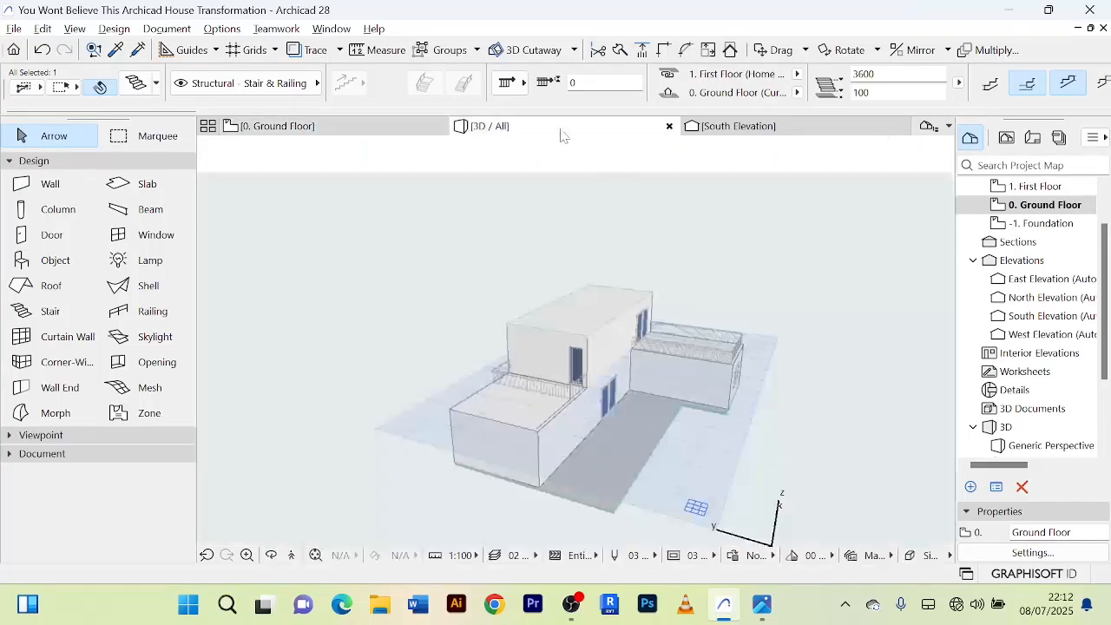
pyautogui.click(778, 385)
pyautogui.keyDown('shift'); pyautogui.moveTo(779, 385); pyautogui.dragTo(608, 417, button='middle'); pyautogui.keyUp('shift')
pyautogui.scroll(3, 551, 425)
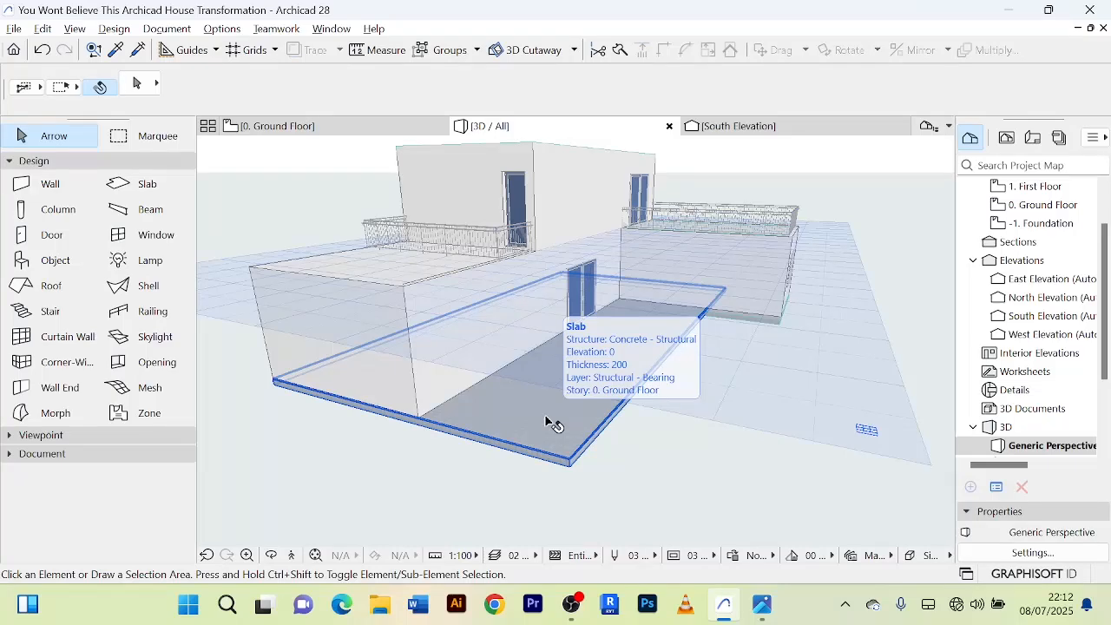
pyautogui.scroll(-3, 661, 449)
pyautogui.keyDown('shift'); pyautogui.moveTo(660, 449); pyautogui.dragTo(754, 385, button='middle'); pyautogui.keyUp('shift')
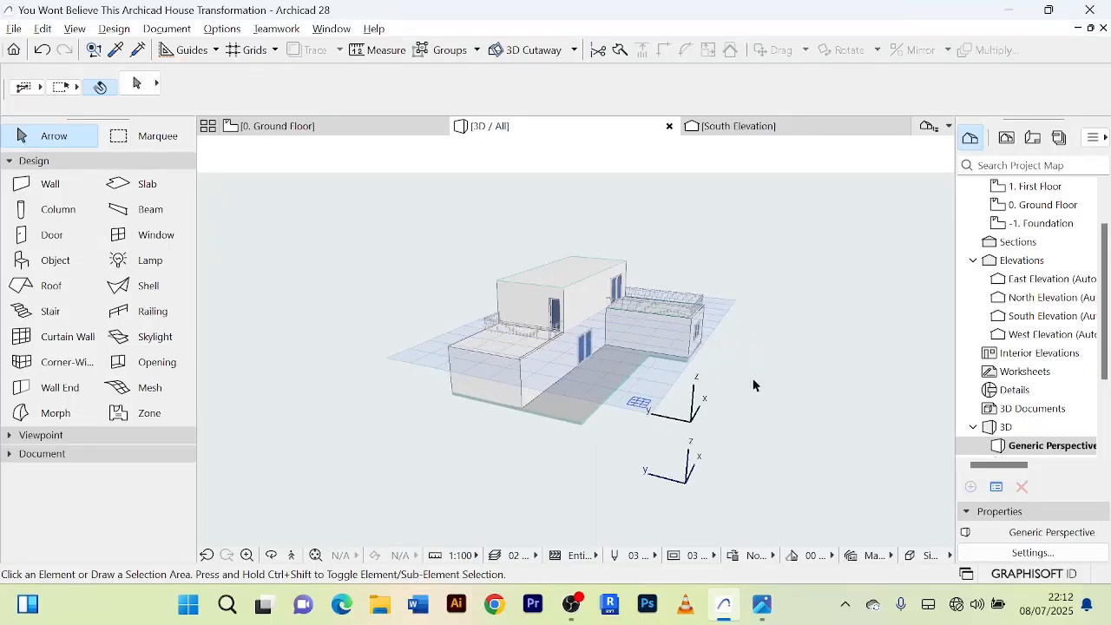